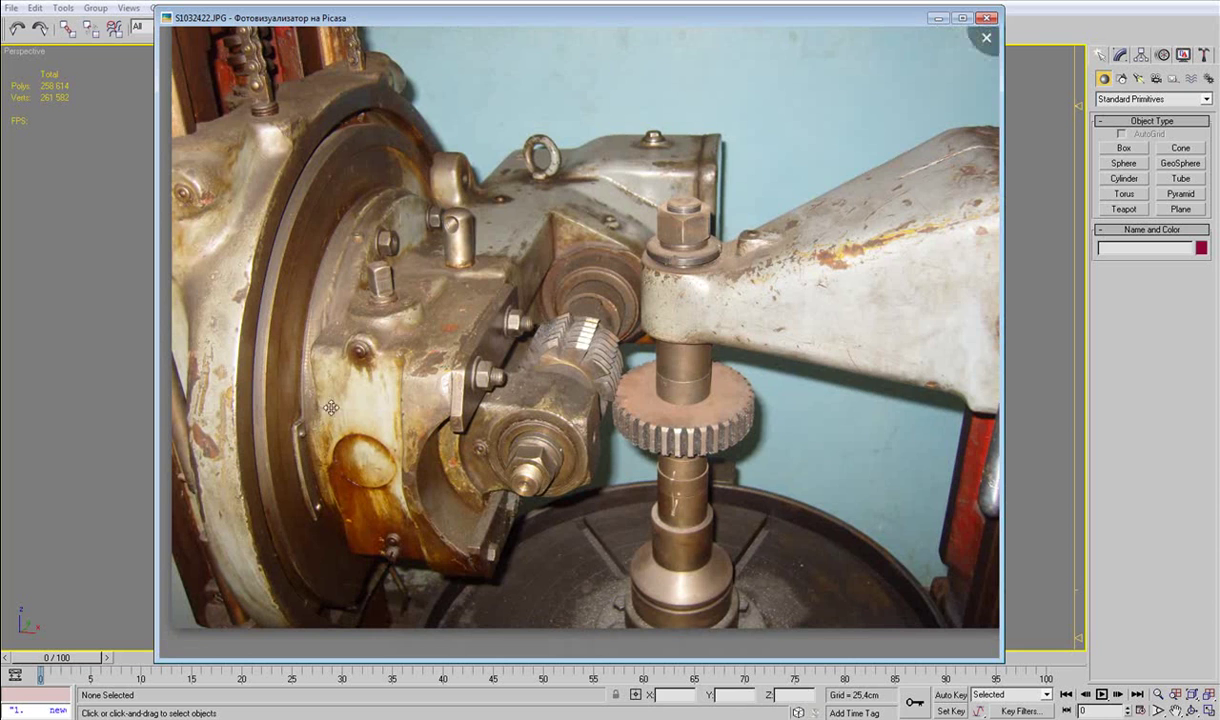
Isolate the selected disc, L-shaped block, cutter, gear shaft and round table from the rest of the machine, and clear the selection.
drag(615, 291, 535, 314)
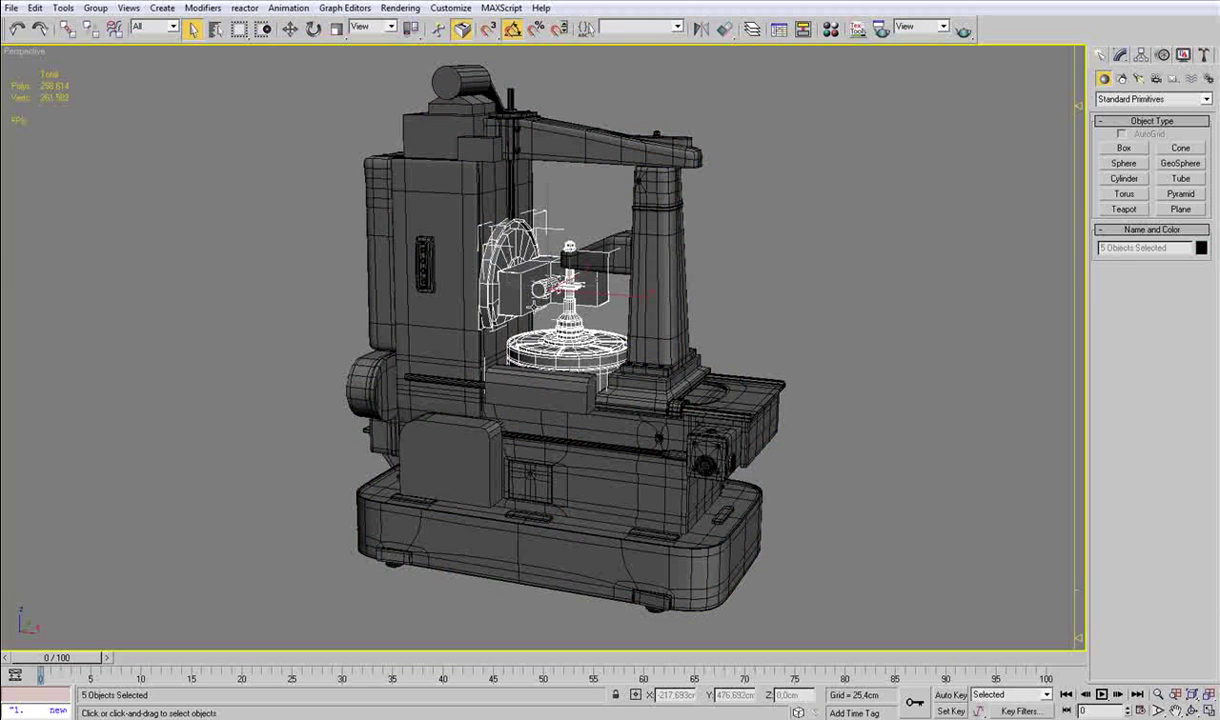
key(alt+q)
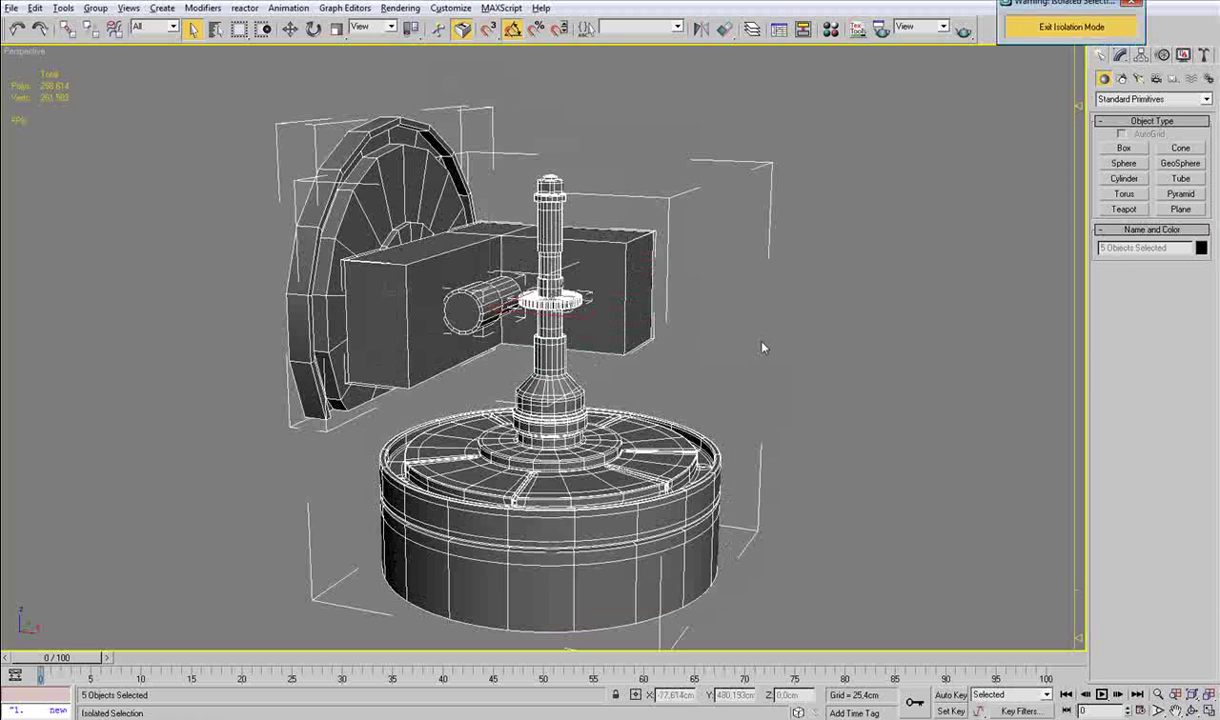
click(757, 460)
key(F4)
Select the L-shaped block Important_Part and show its Editable Poly settings with edged faces displayed.
alt+middle_drag(749, 451, 622, 365)
click(620, 293)
key(F4)
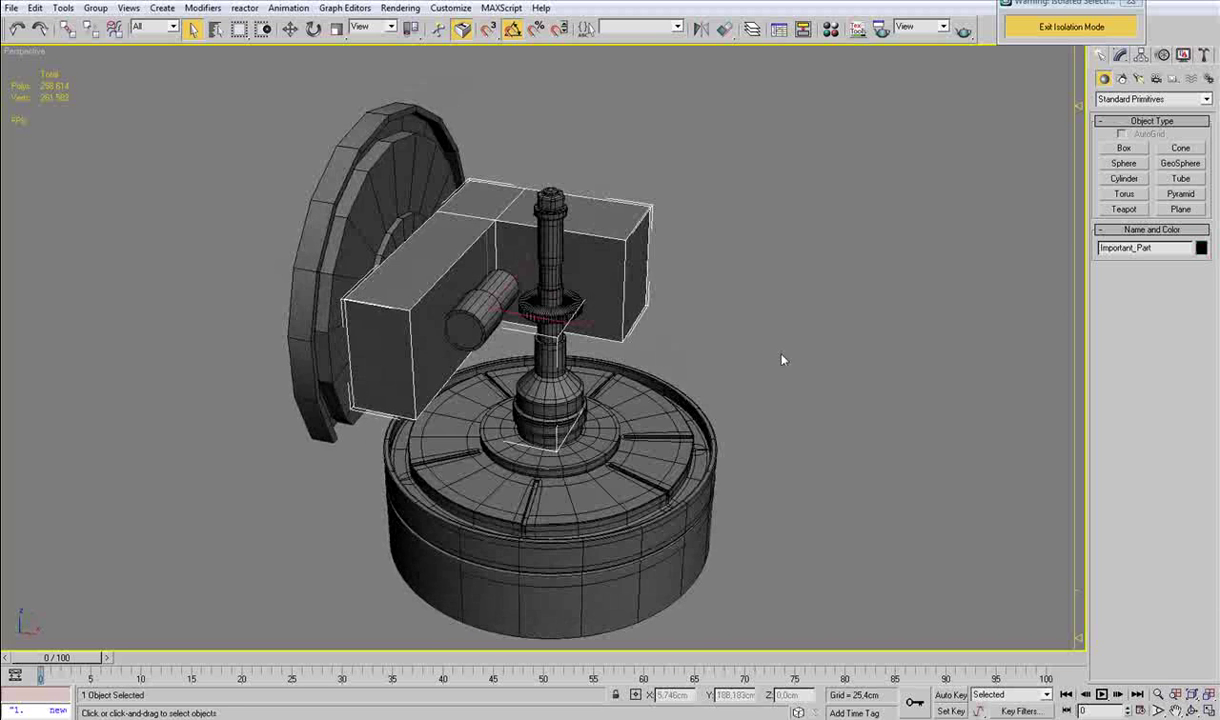
click(1120, 56)
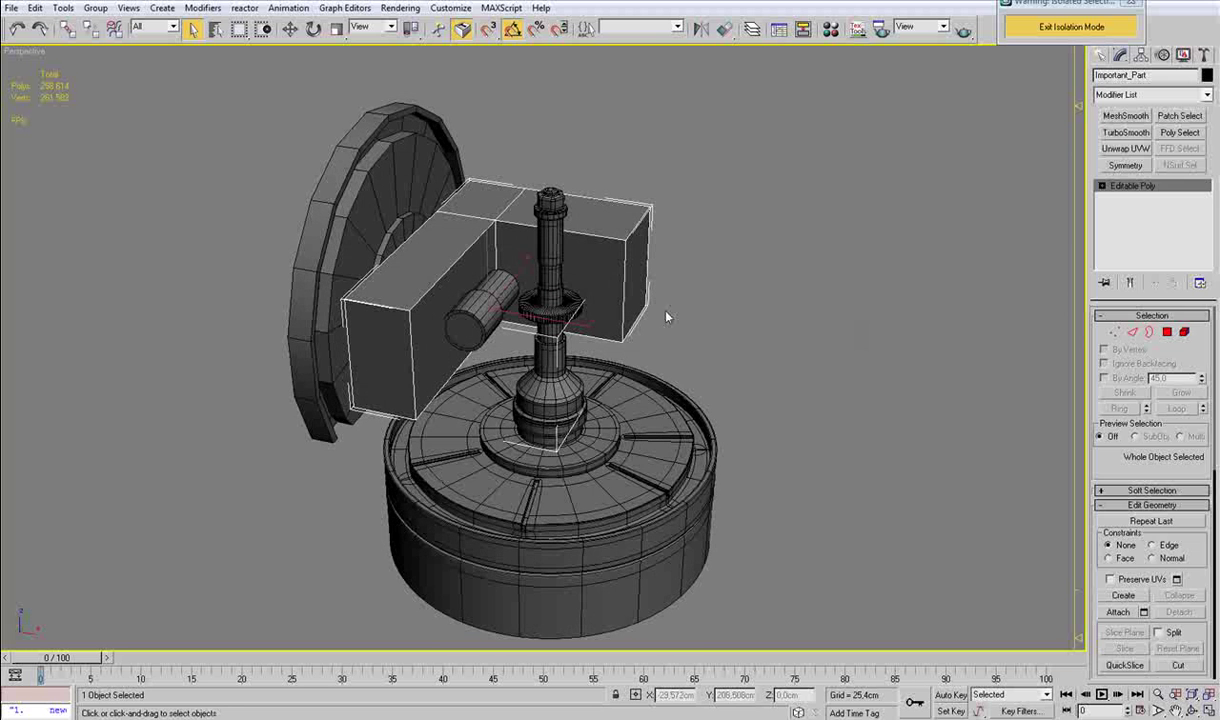
Shorten the block's short arm by moving its four end vertices inward along X to 1,817 cm.
key(1)
drag(594, 371, 707, 184)
alt+middle_drag(674, 270, 688, 276)
key(w)
drag(682, 277, 590, 266)
alt+middle_drag(660, 268, 566, 294)
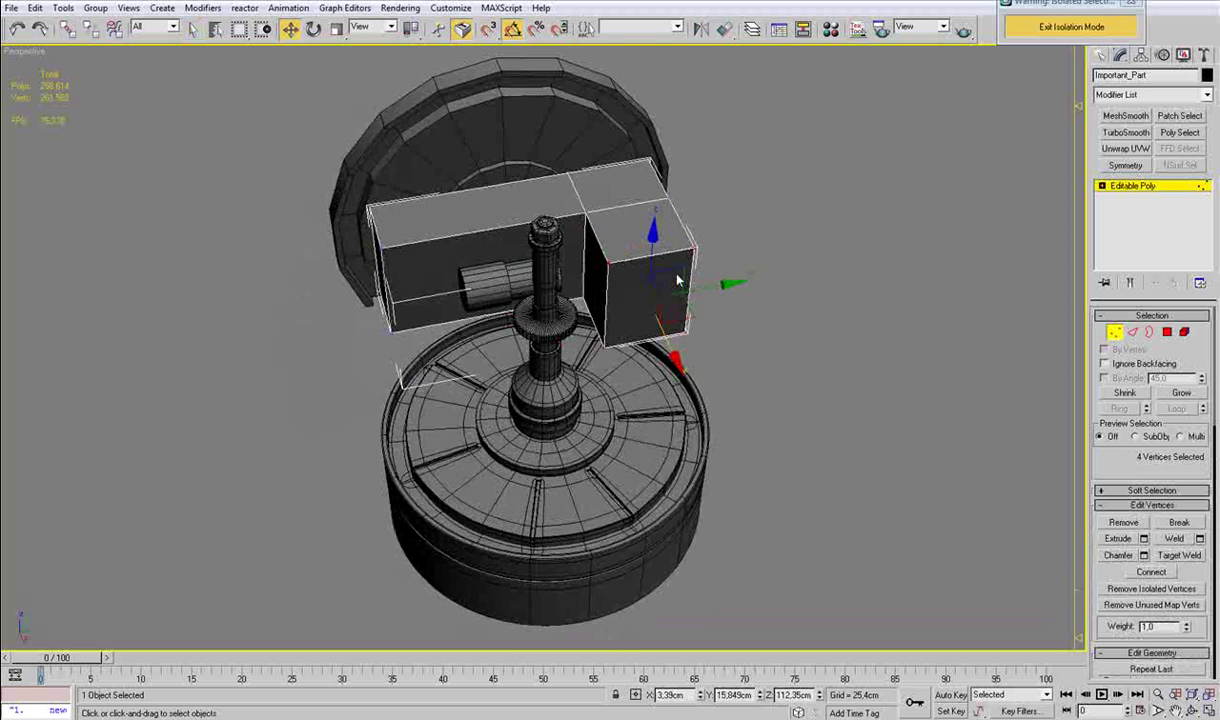
drag(702, 288, 667, 344)
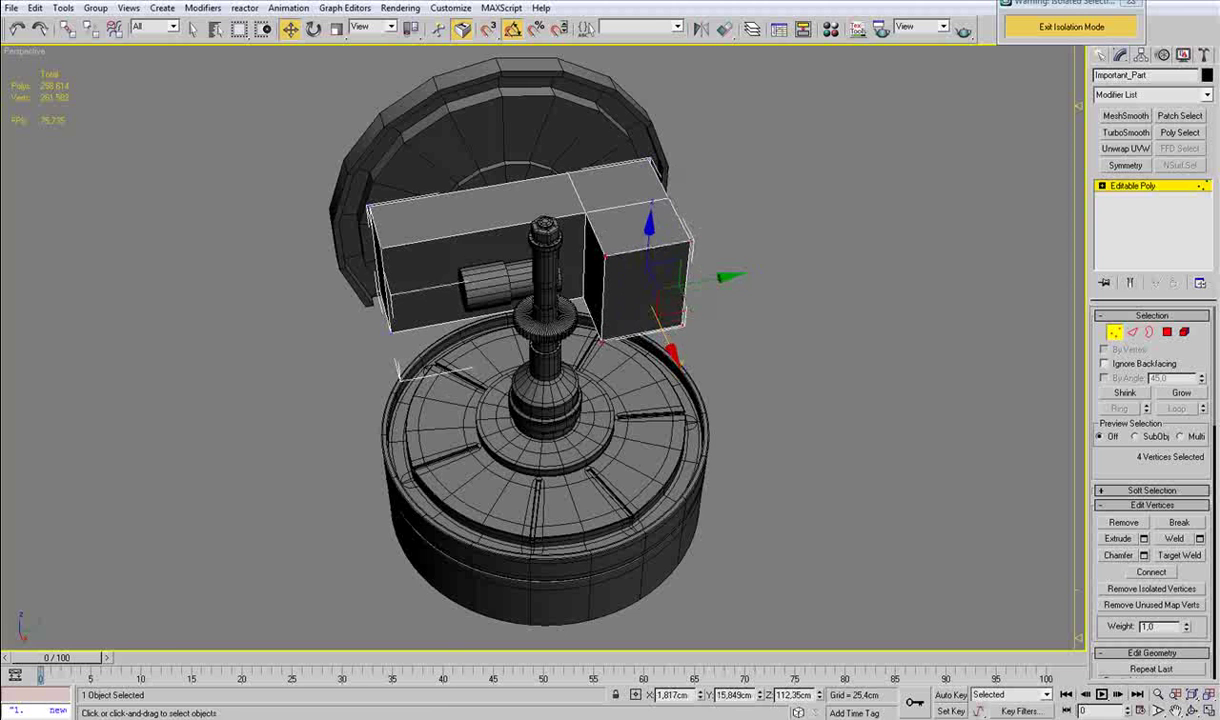
Check the reference photo and move the vertices on the short arm's outer side outward along Y to widen it.
key(alt+Tab)
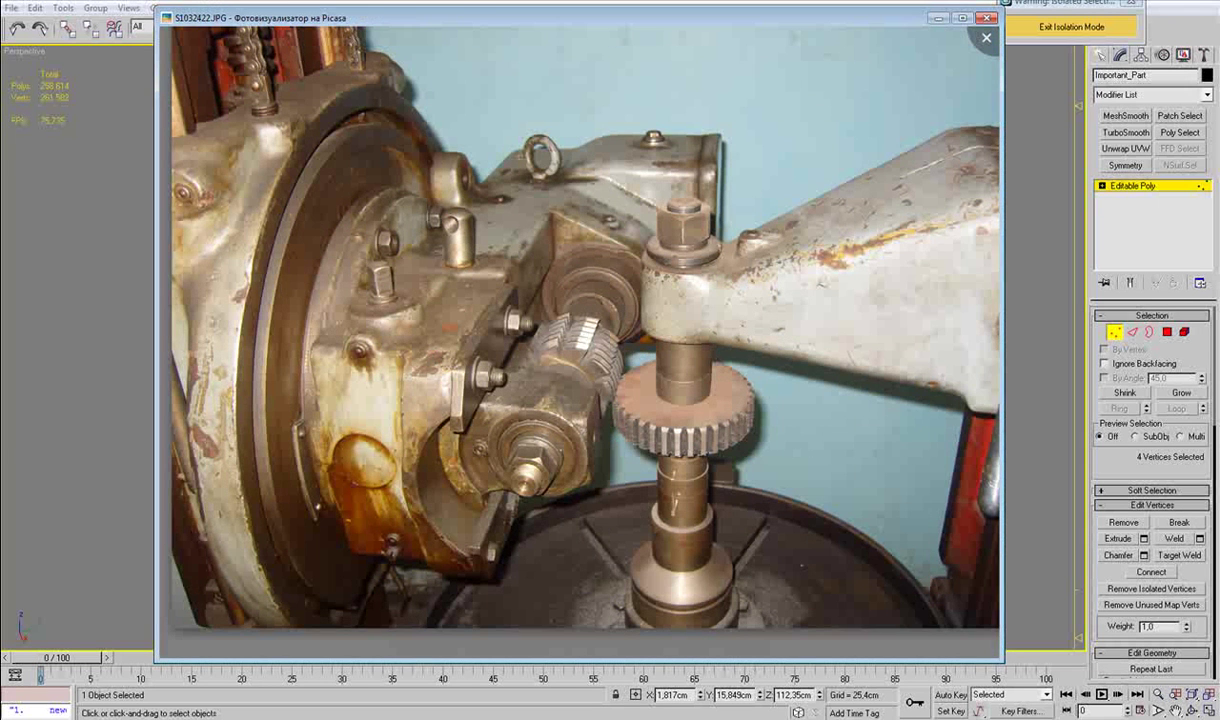
key(alt+Tab)
alt+middle_drag(547, 366, 480, 364)
drag(693, 413, 827, 161)
drag(802, 292, 855, 298)
scroll(850, 300, down, 3)
alt+middle_drag(712, 350, 754, 285)
Raise the block's eight lower vertices to reduce its height, and compare the proportions with the reference photo.
drag(384, 411, 718, 316)
drag(572, 285, 572, 256)
alt+middle_drag(594, 345, 637, 356)
click(420, 718)
drag(657, 404, 628, 395)
scroll(657, 368, down, 1)
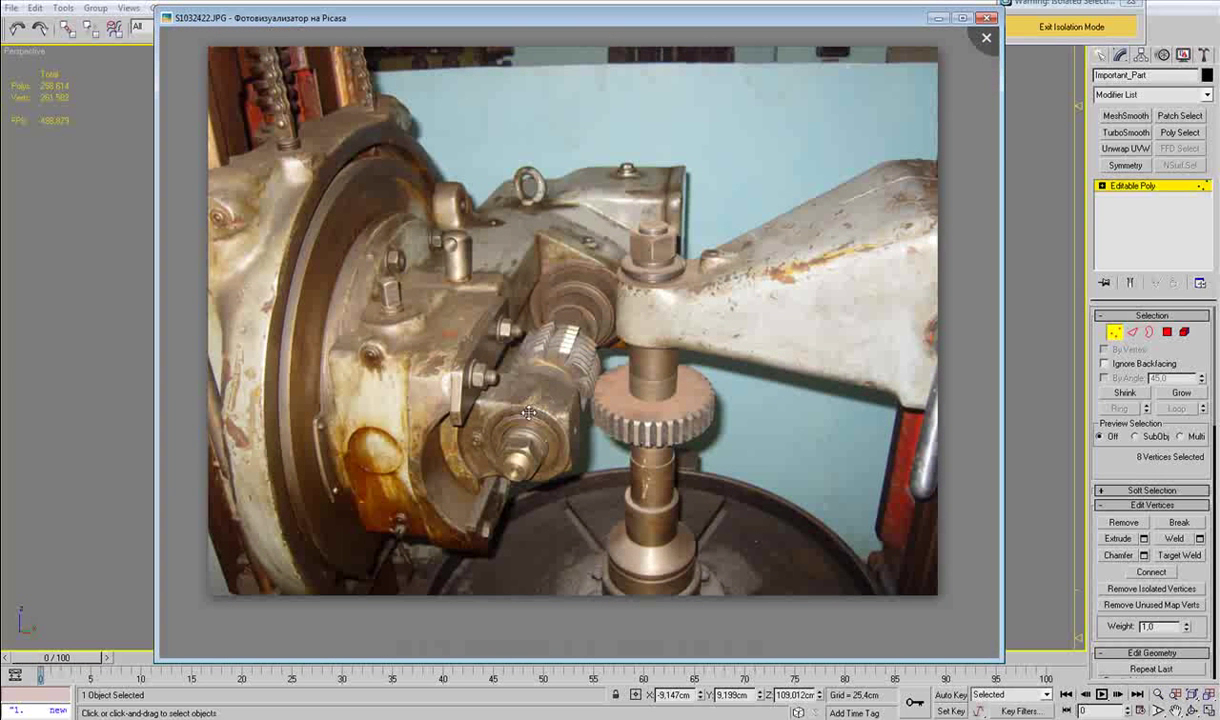
click(133, 369)
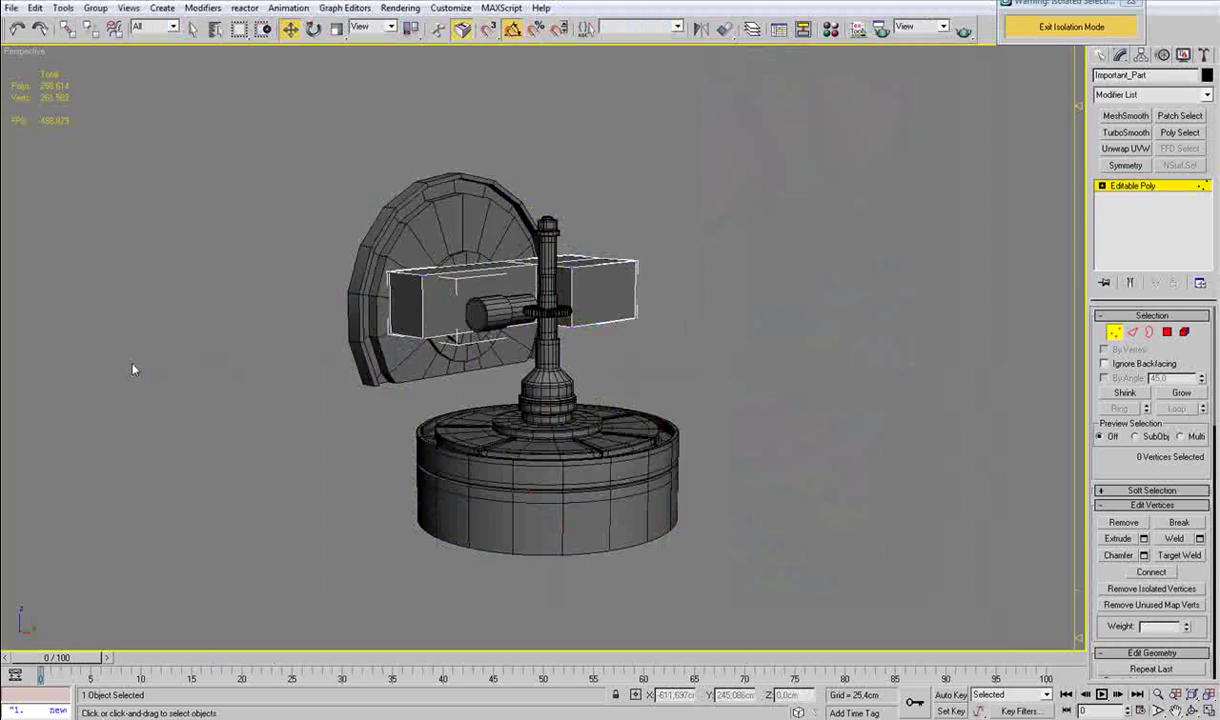
Narrow the short arm by moving the six vertices along its inner side to 16,815 cm in Y.
alt+middle_drag(554, 337, 580, 350)
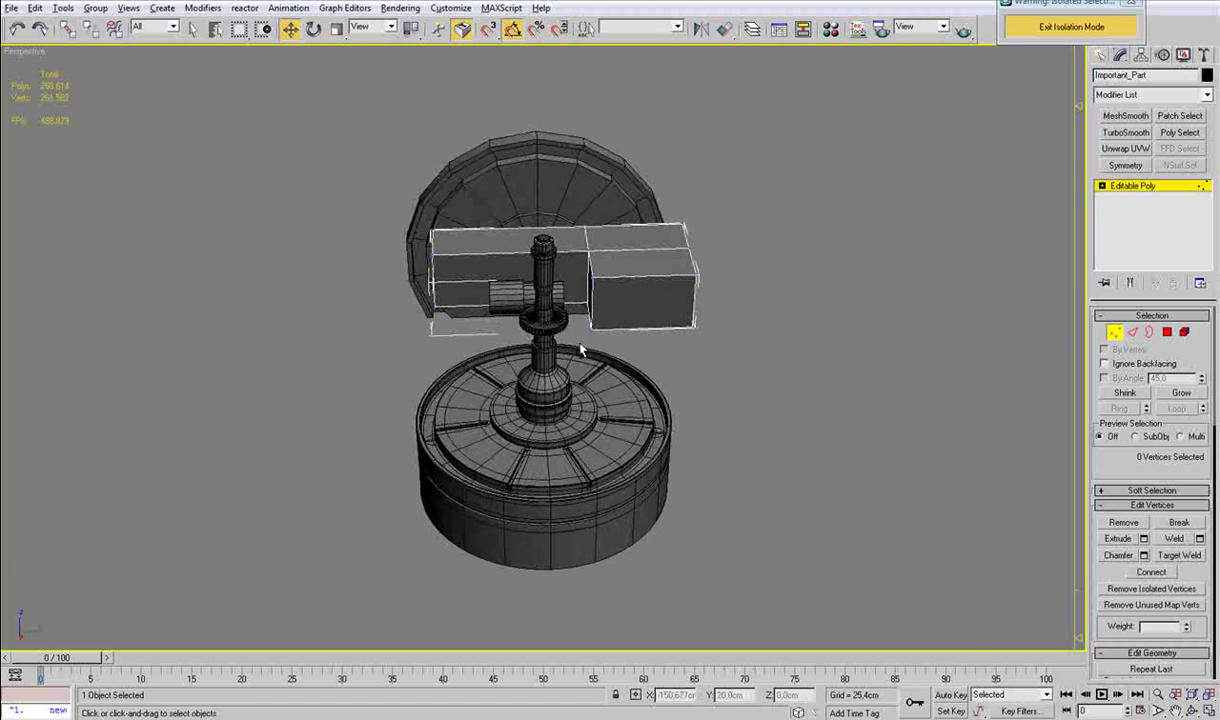
drag(618, 258, 623, 208)
drag(654, 279, 670, 280)
alt+middle_drag(670, 280, 556, 392)
scroll(600, 409, up, 4)
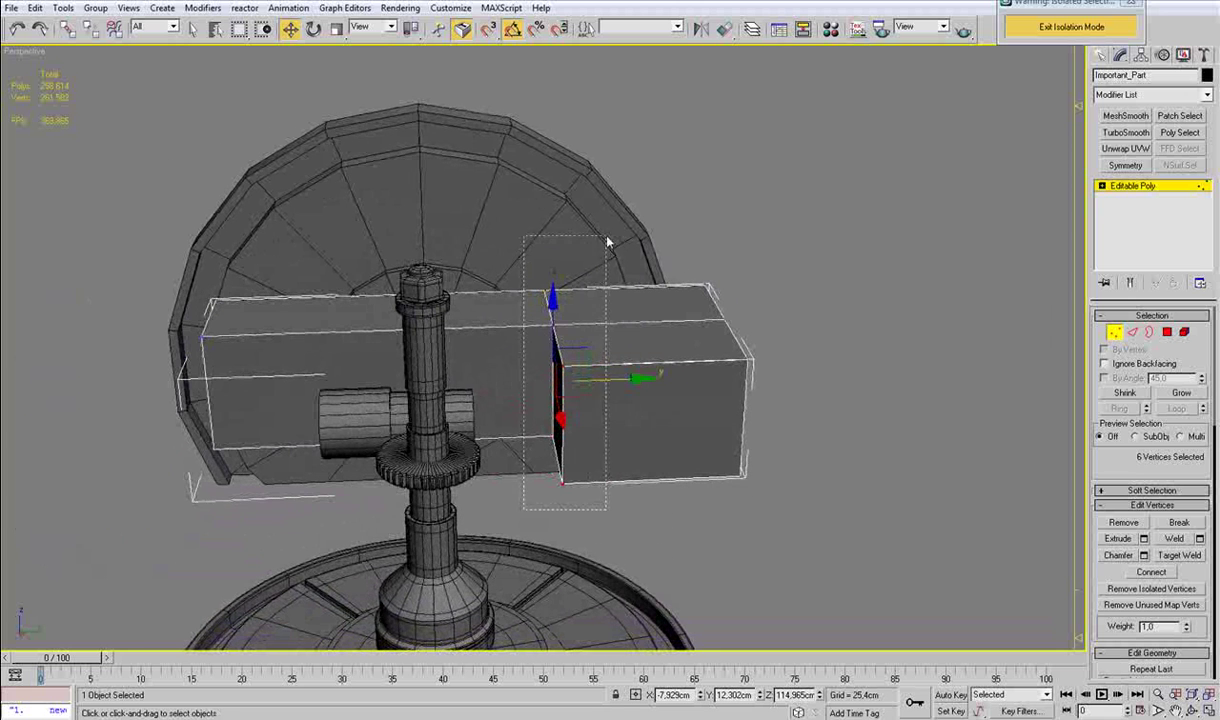
drag(628, 378, 670, 379)
alt+middle_drag(670, 379, 663, 356)
alt+middle_drag(679, 427, 716, 430)
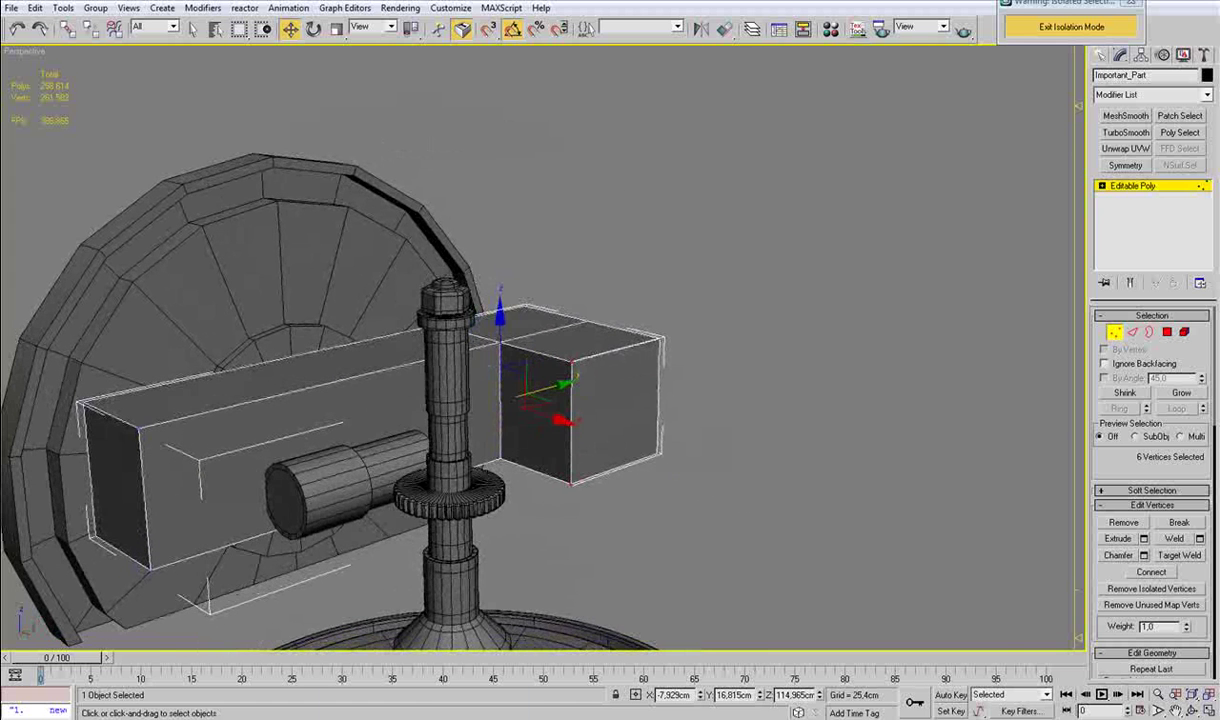
Delete the end polygon of the block's short arm, using a close-up of the housing end in the reference photo.
click(402, 718)
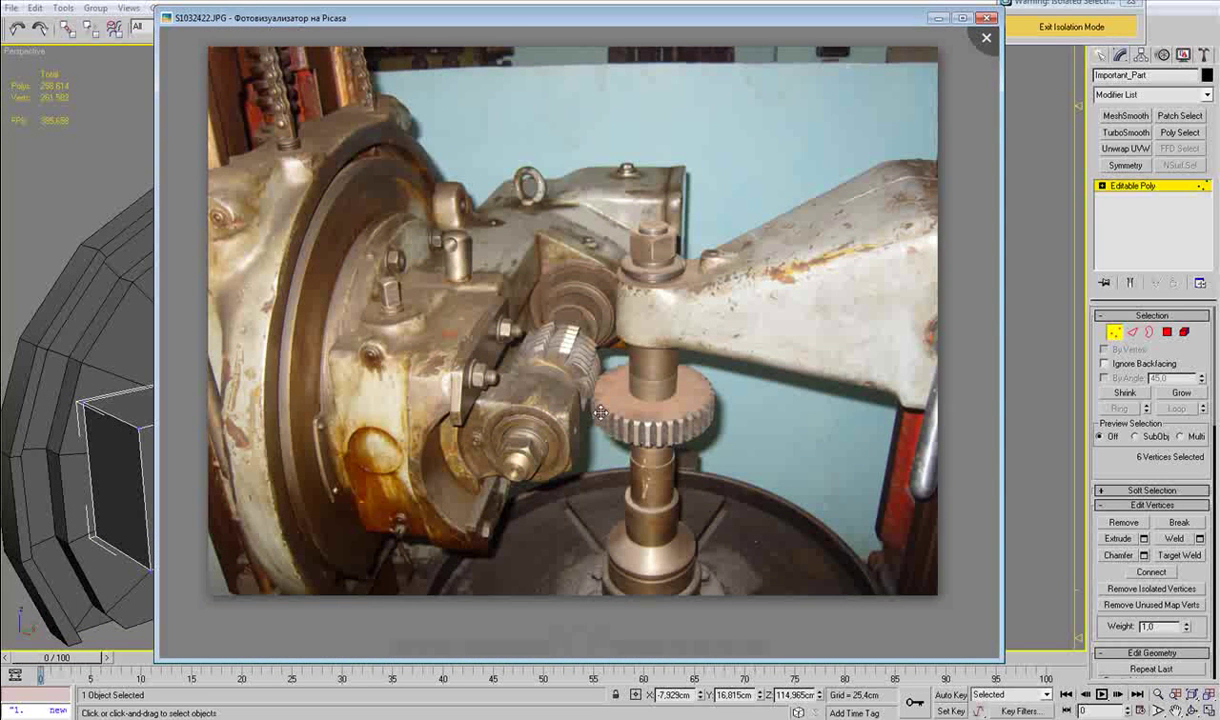
drag(648, 313, 608, 429)
scroll(645, 345, up, 4)
drag(666, 336, 686, 313)
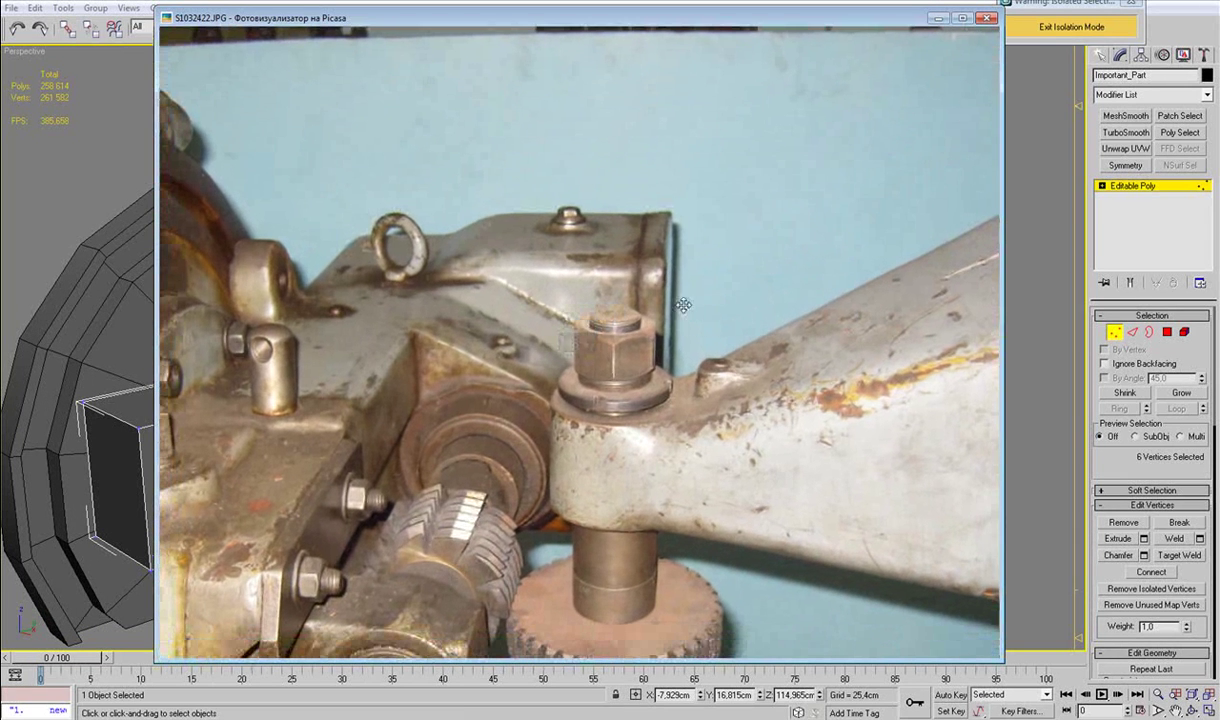
scroll(68, 230, up, 1)
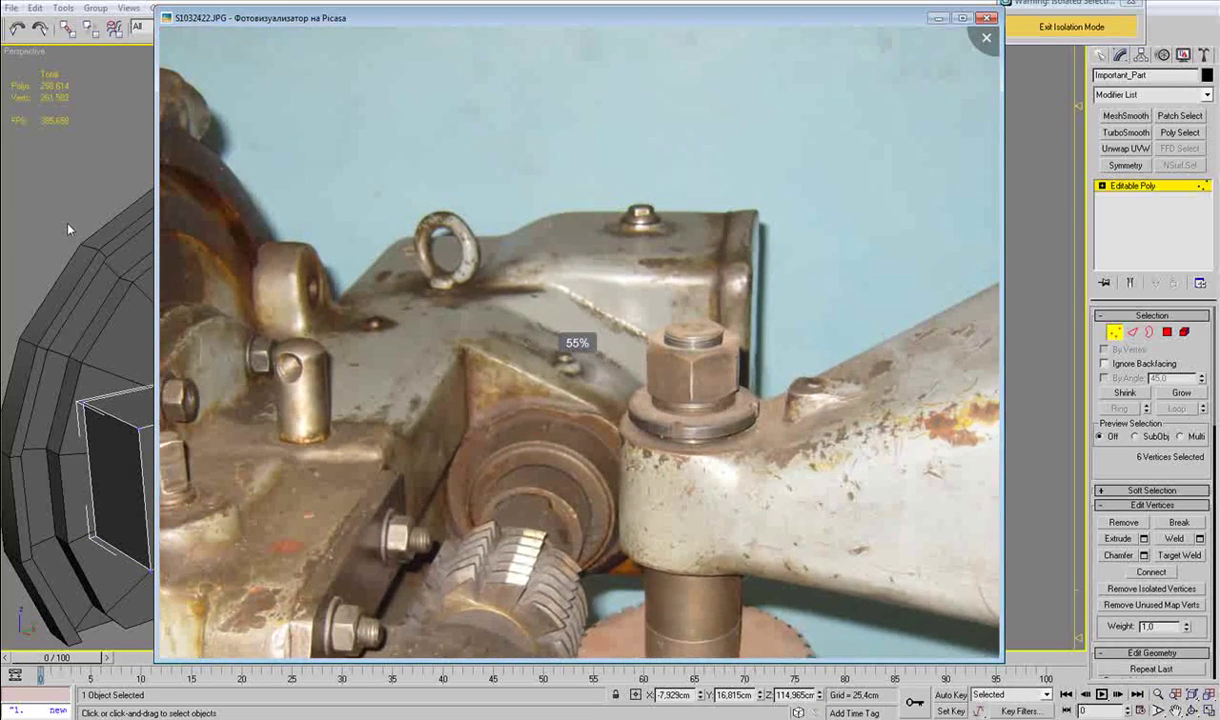
scroll(68, 230, down, 1)
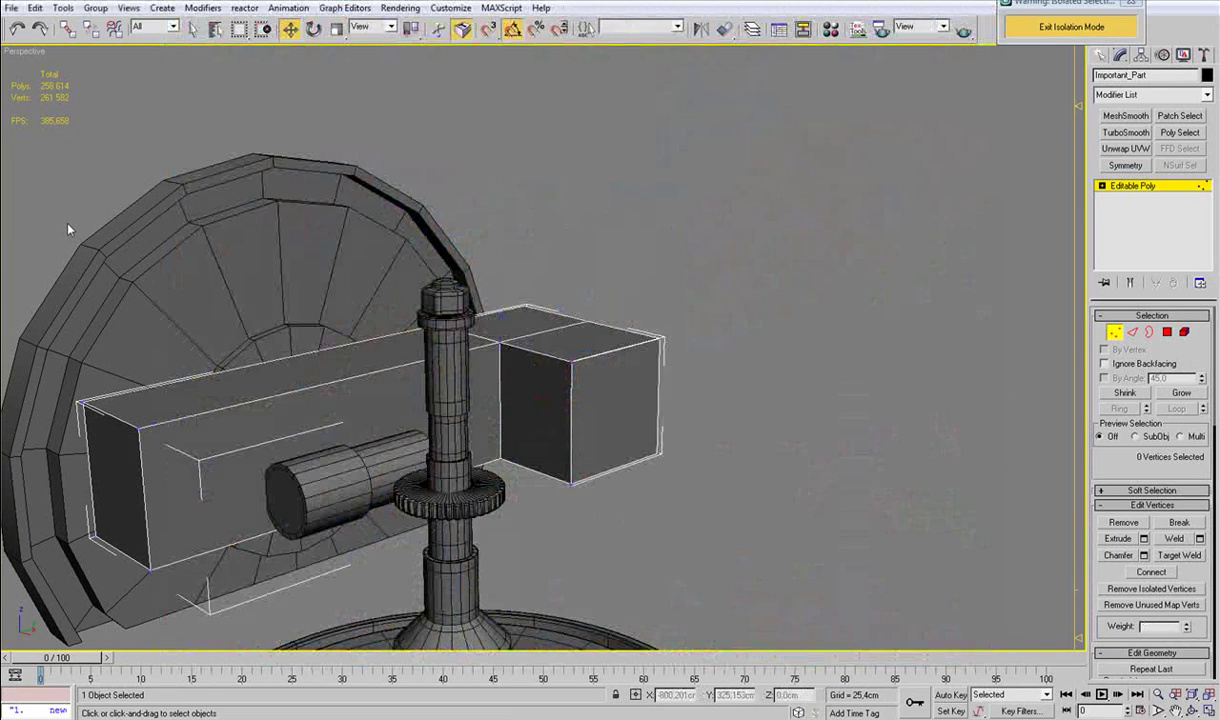
middle_drag(580, 402, 529, 427)
key(4)
click(608, 459)
key(z)
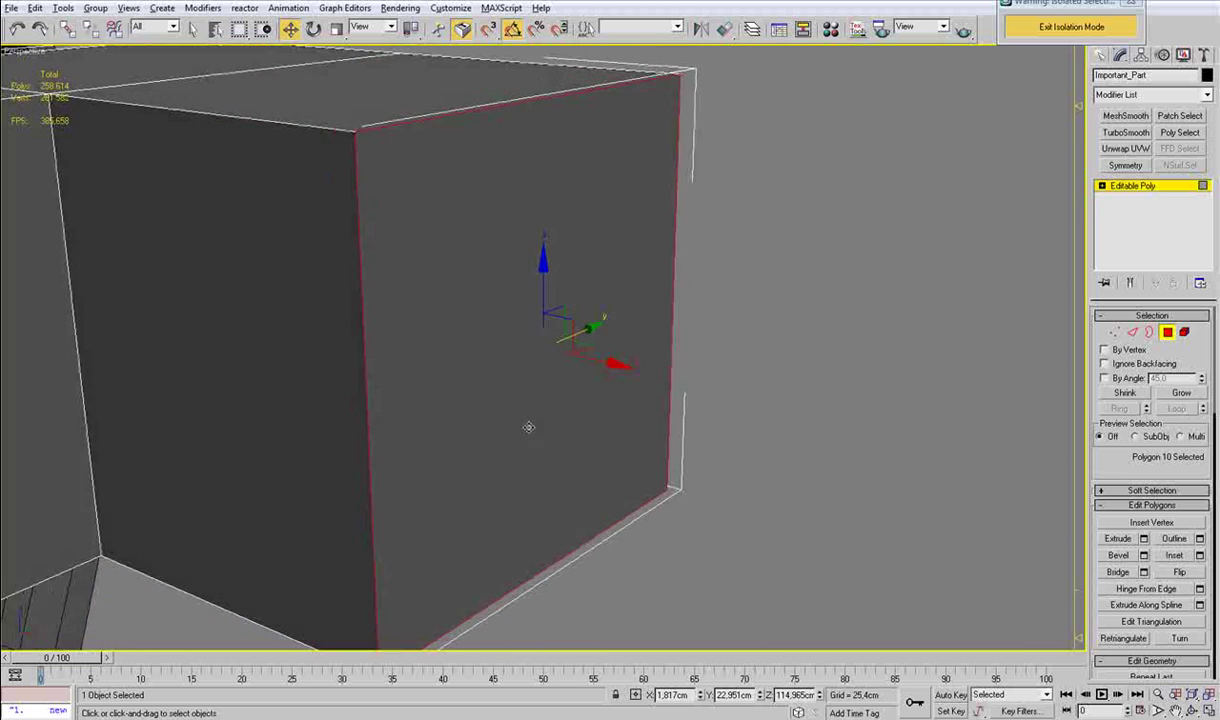
key(Delete)
Extrude the open end border inward by scaling to form a narrow rim, adding a tight support loop at 99%.
key(3)
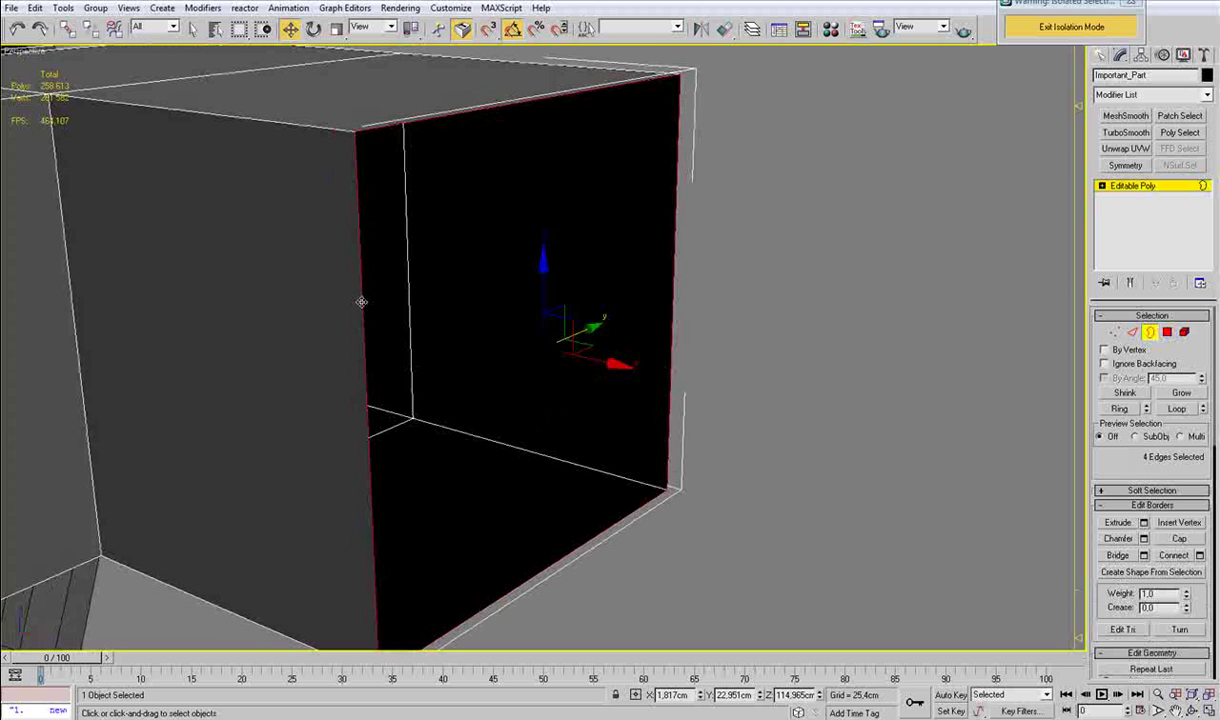
click(361, 302)
key(r)
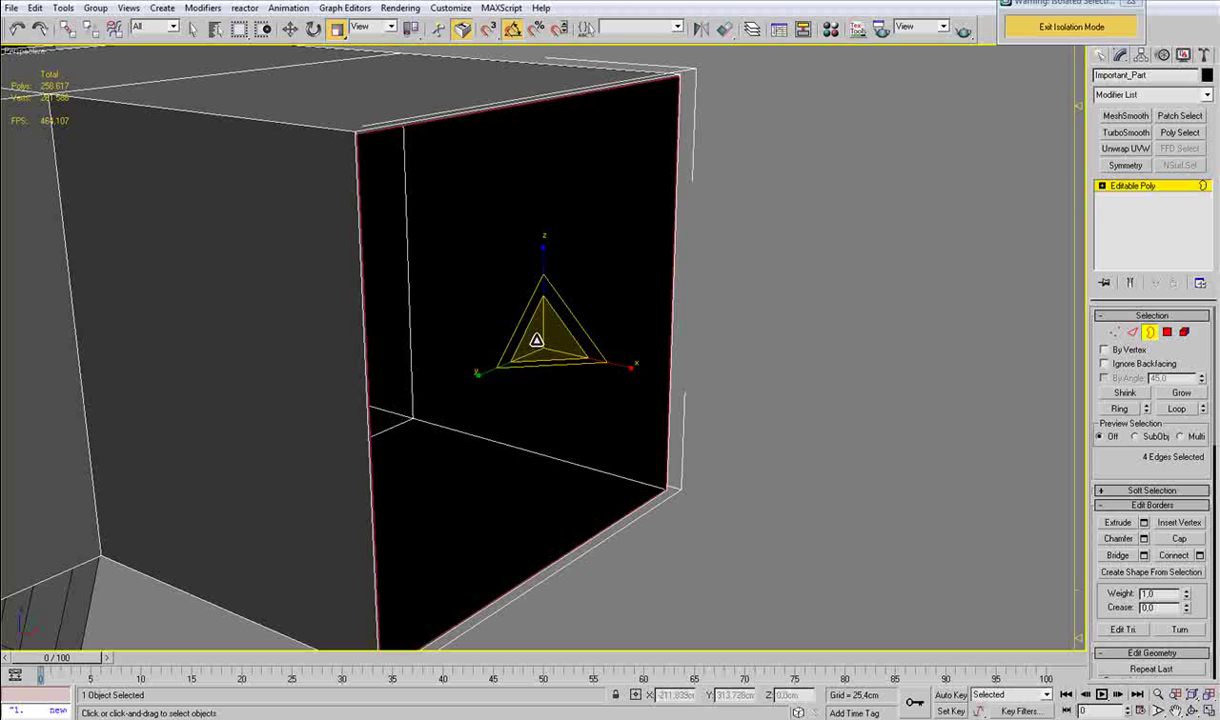
shift+drag(536, 341, 538, 345)
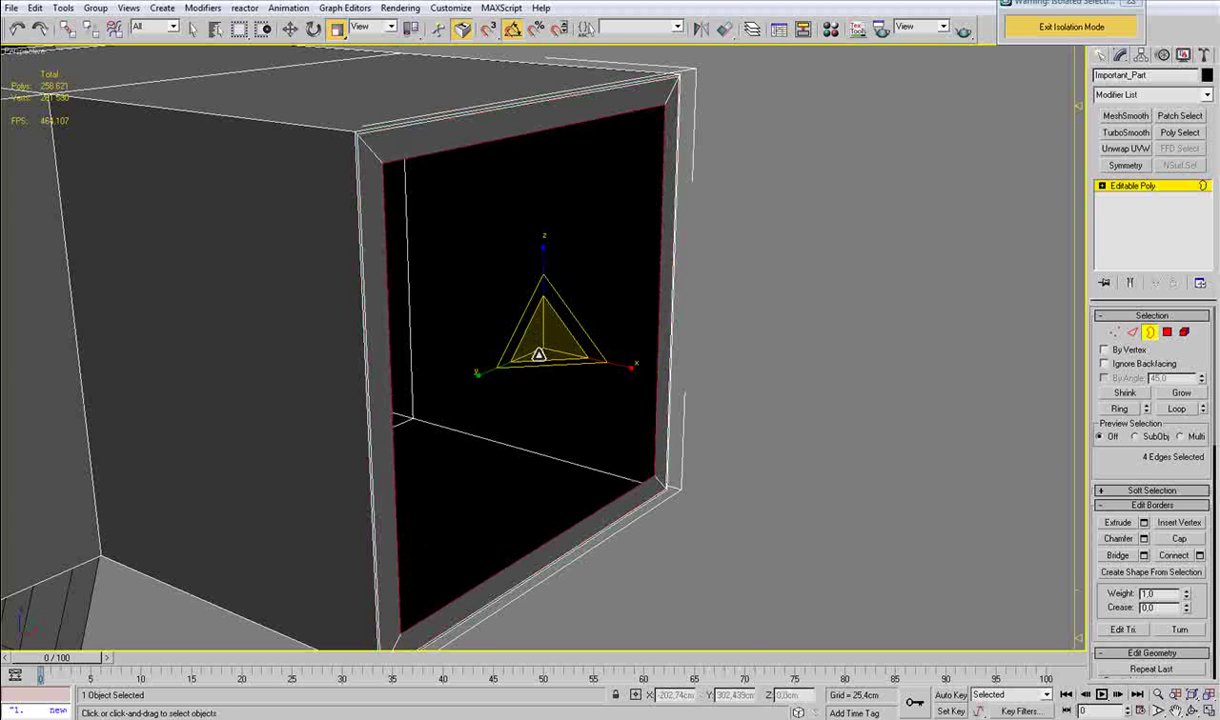
key(w)
alt+middle_drag(562, 369, 589, 365)
scroll(589, 365, up, 3)
scroll(549, 353, down, 2)
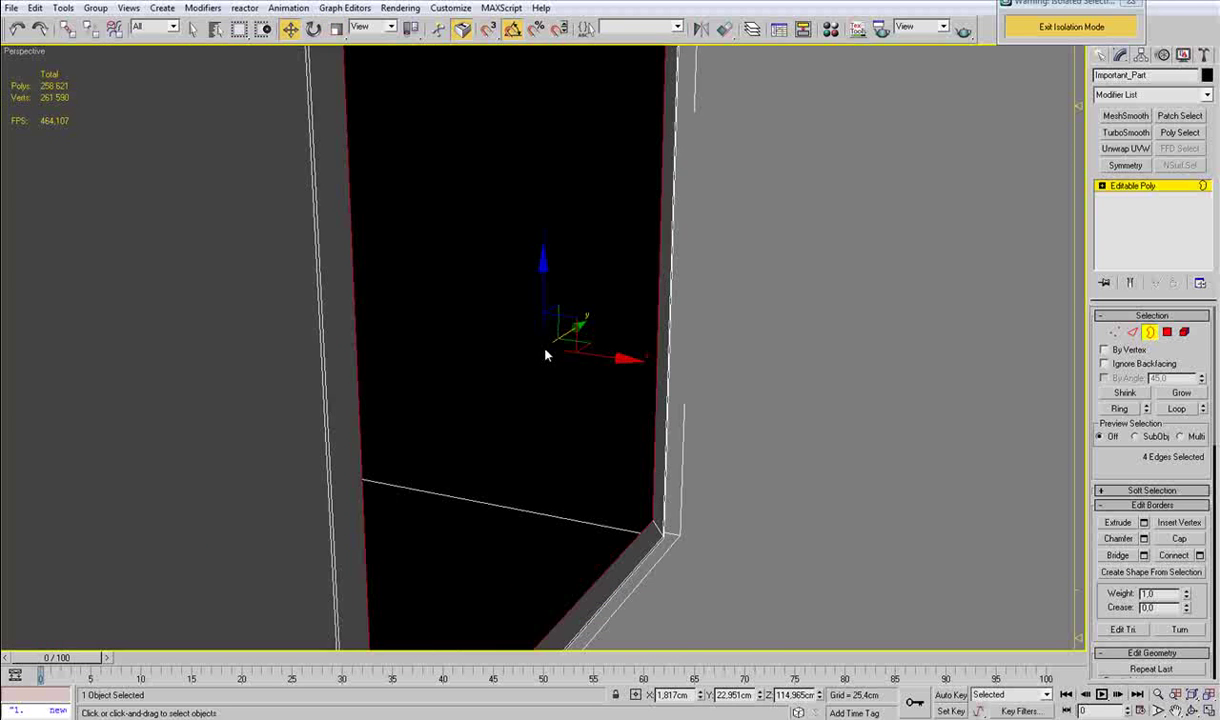
scroll(540, 354, down, 3)
key(r)
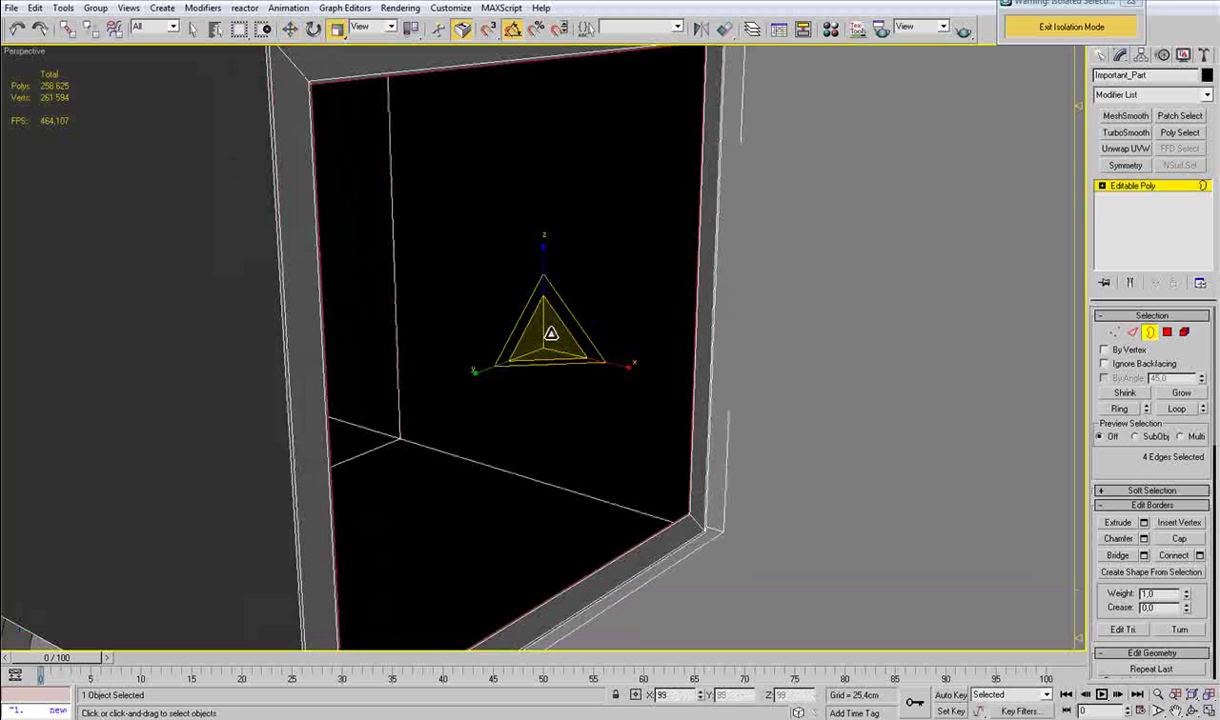
Extrude the border outward along X and scale it back to the arm's outer size, forming a recessed groove.
key(w)
shift+drag(586, 357, 559, 337)
key(r)
scroll(559, 345, down, 3)
alt+middle_drag(558, 353, 504, 345)
key(f)
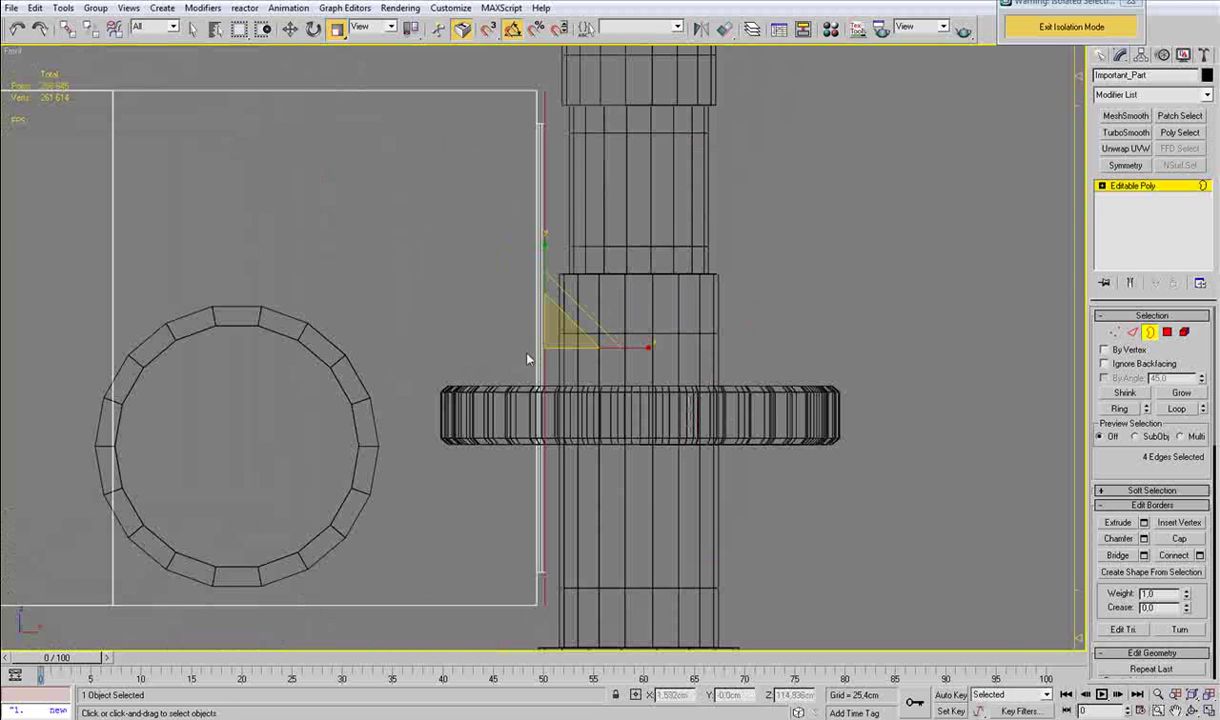
Add another loop to the flange's outer border in the Right view by scaling an extruded copy to 101%.
key(l)
key(z)
middle_drag(522, 337, 508, 364)
scroll(508, 364, down, 2)
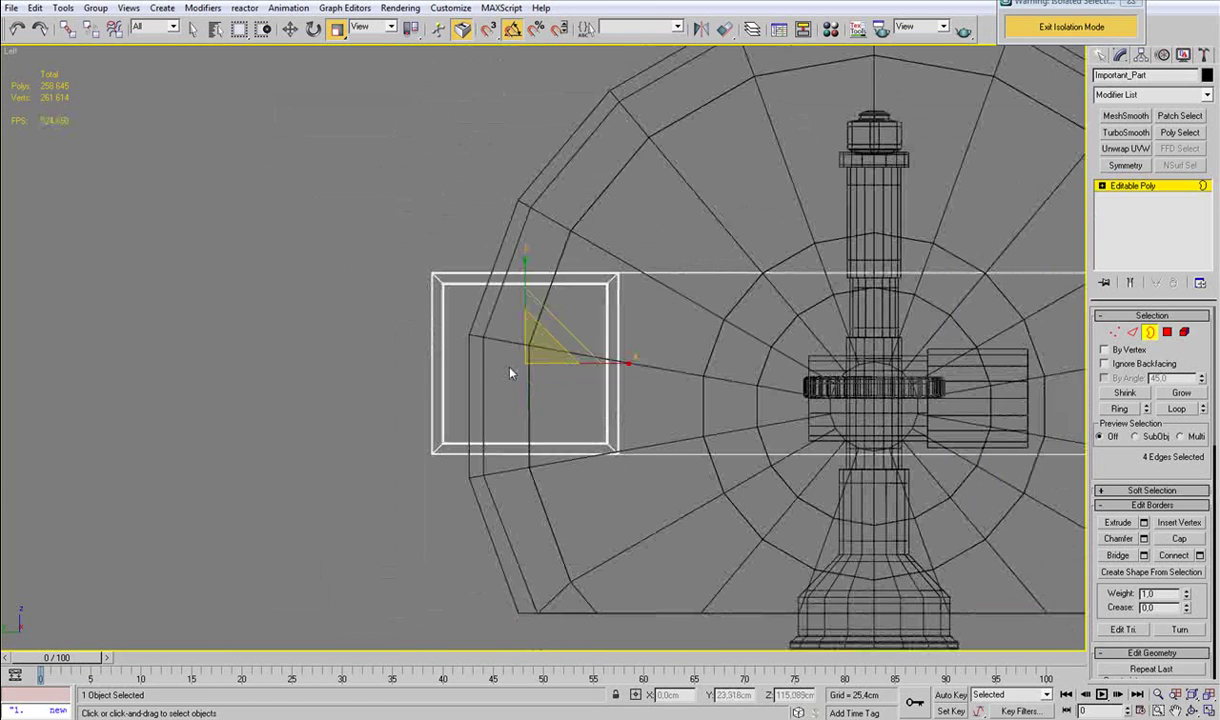
scroll(530, 352, up, 2)
key(v)
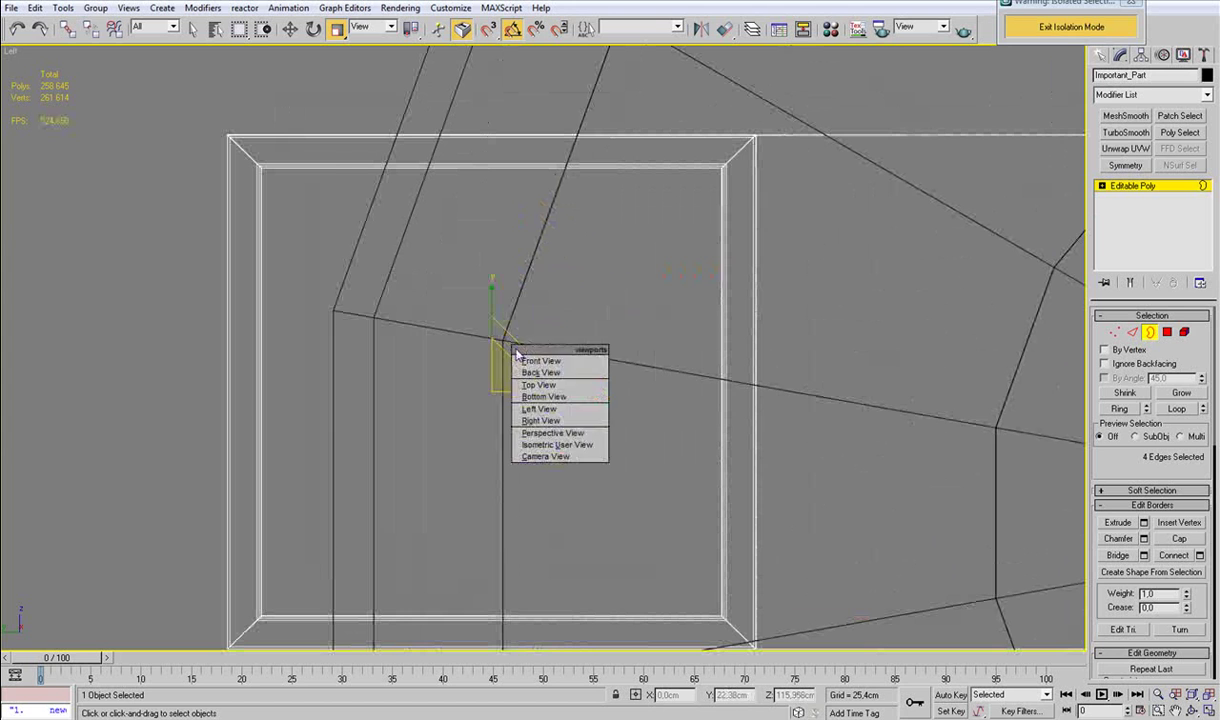
key(r)
shift+drag(598, 379, 606, 386)
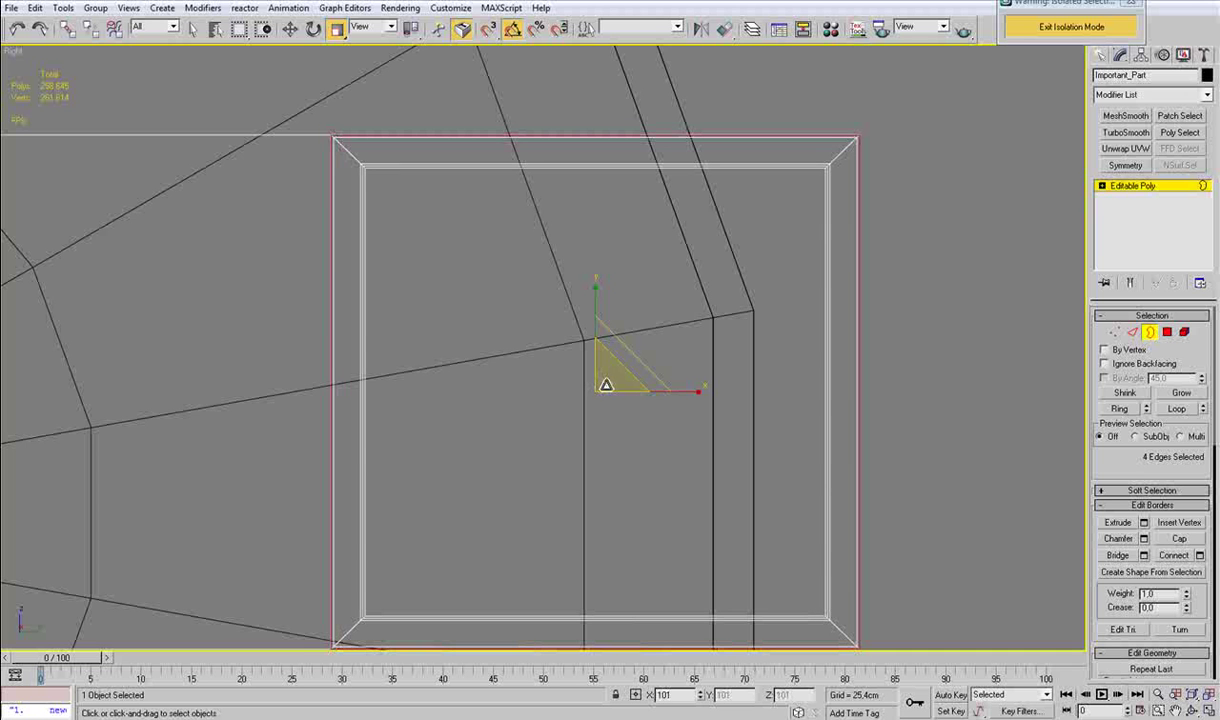
Extrude the border outward along X to 2,737 cm to give the end flange its thickness.
key(p)
scroll(481, 387, up, 2)
alt+middle_drag(481, 387, 572, 376)
key(w)
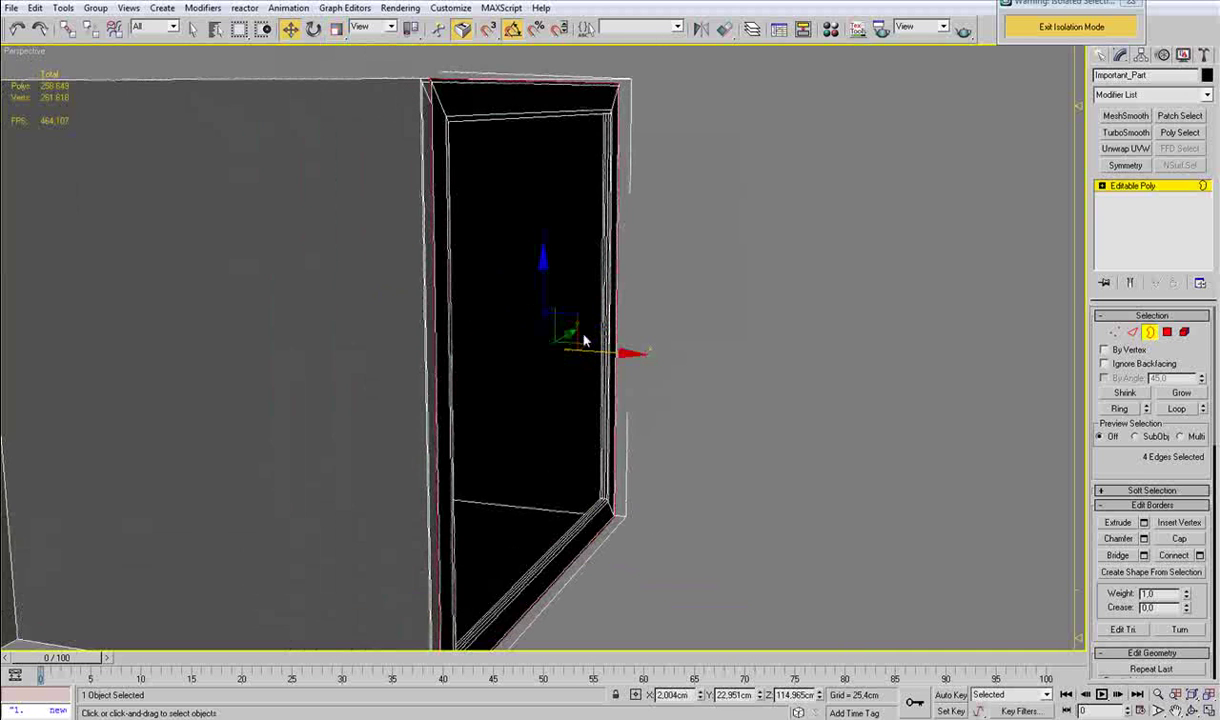
shift+drag(599, 349, 628, 354)
scroll(600, 348, down, 4)
alt+middle_drag(580, 344, 548, 357)
scroll(548, 357, up, 3)
Extrude the flange's border inward by scaling and cap the remaining opening.
key(r)
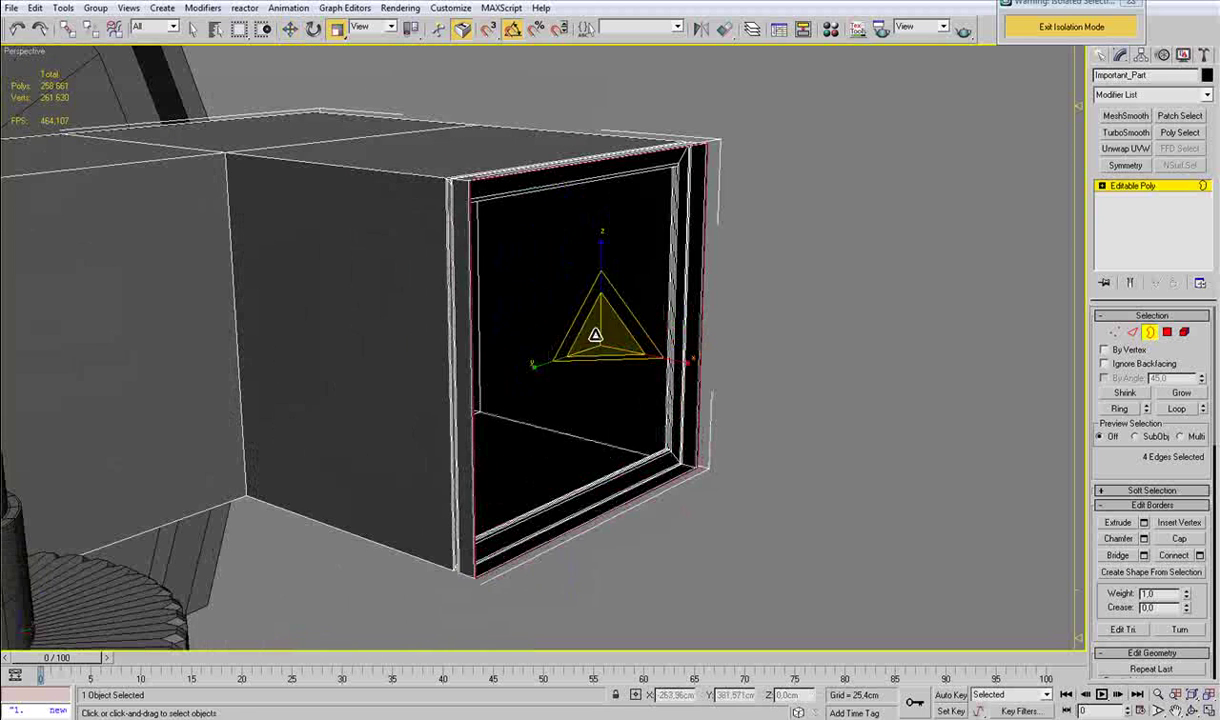
drag(602, 334, 611, 344)
right_click(617, 351)
click(636, 367)
click(1180, 539)
alt+middle_drag(626, 410, 507, 570)
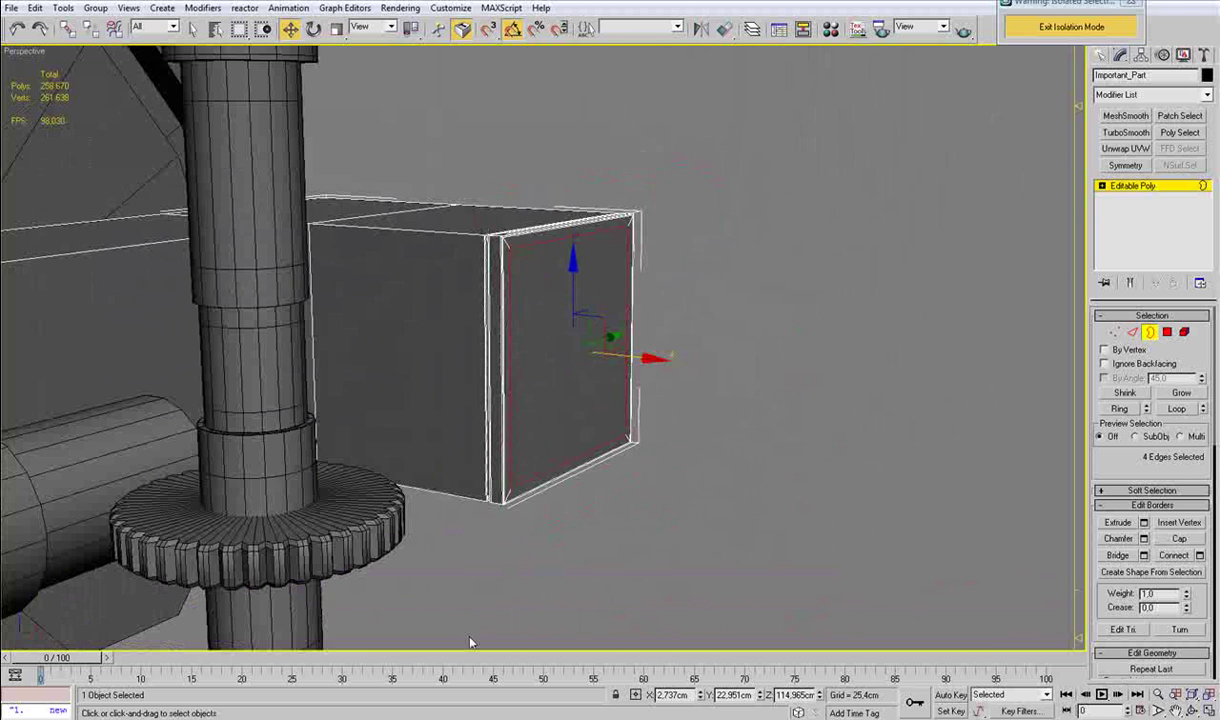
Compare the block's shape and its two upper polygons along the long arm with the housing in the reference photo.
click(409, 718)
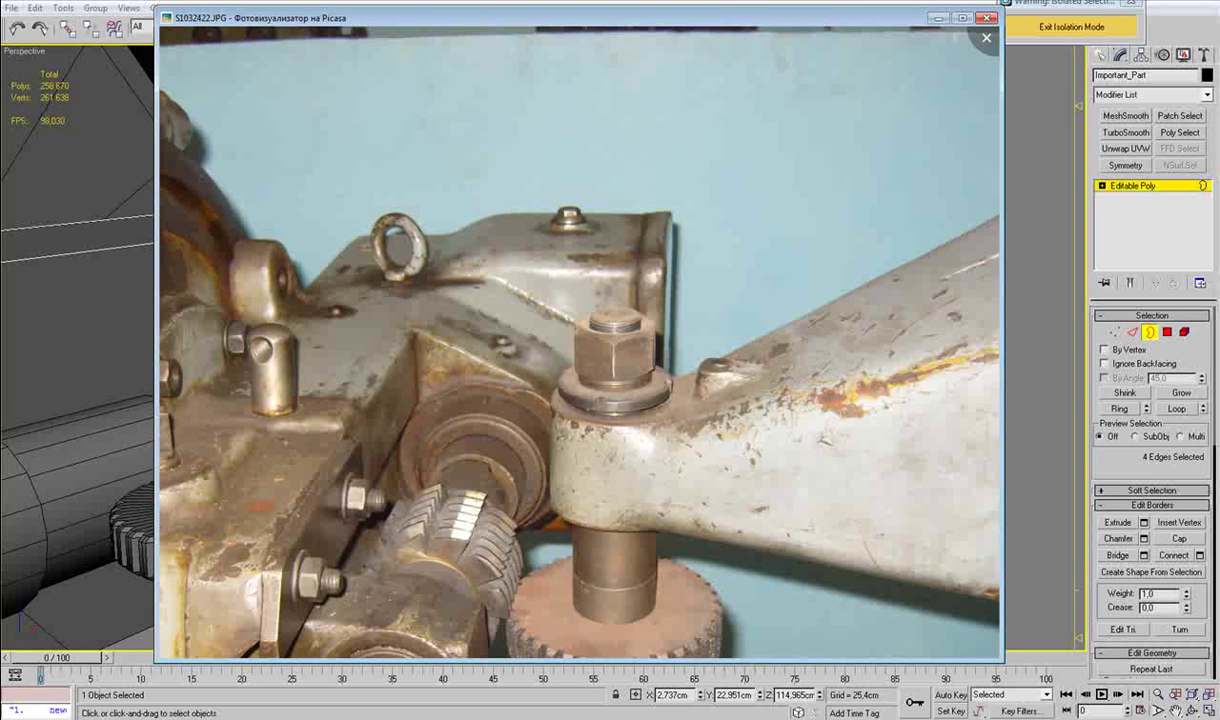
click(409, 718)
alt+middle_drag(402, 381, 395, 325)
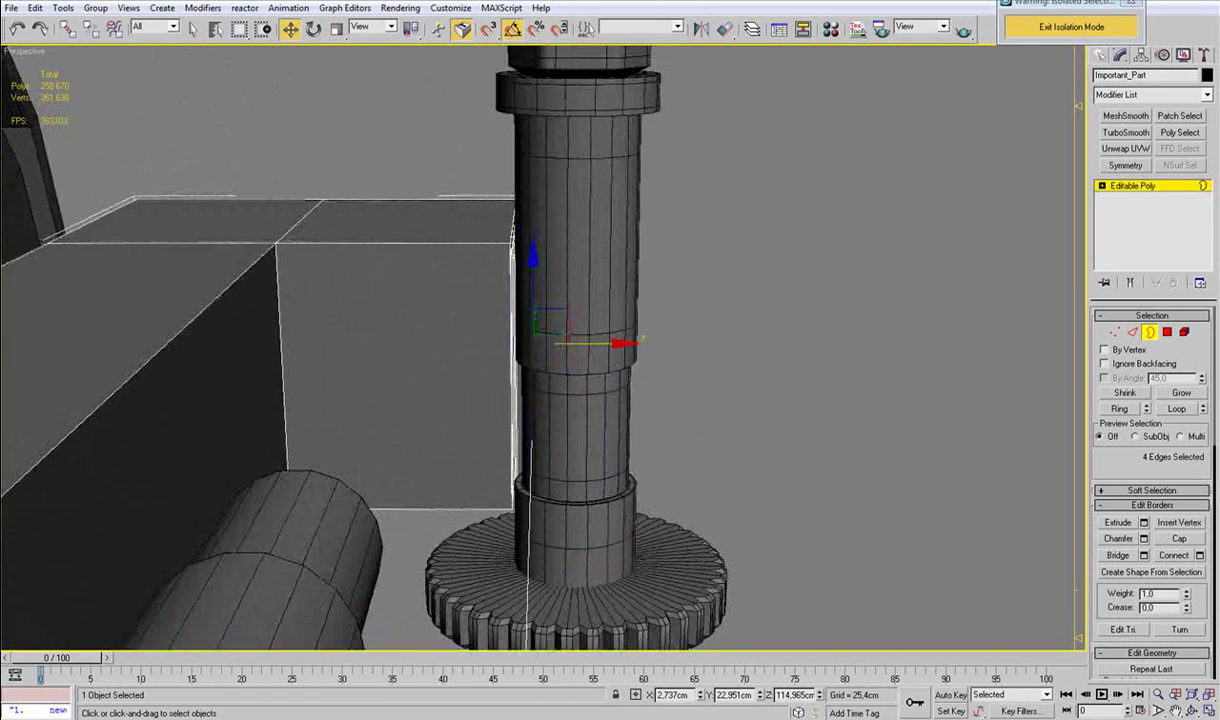
middle_drag(293, 522, 365, 496)
scroll(337, 486, down, 5)
scroll(390, 456, up, 3)
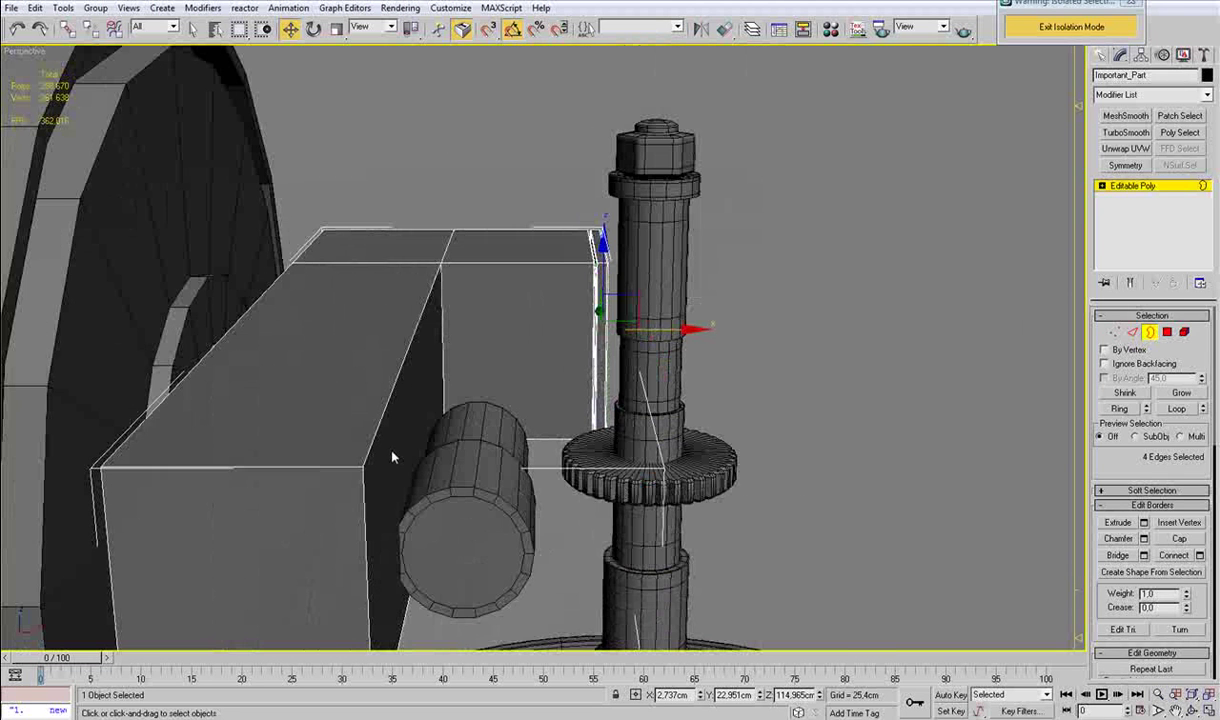
key(4)
click(379, 352)
ctrl+click(437, 340)
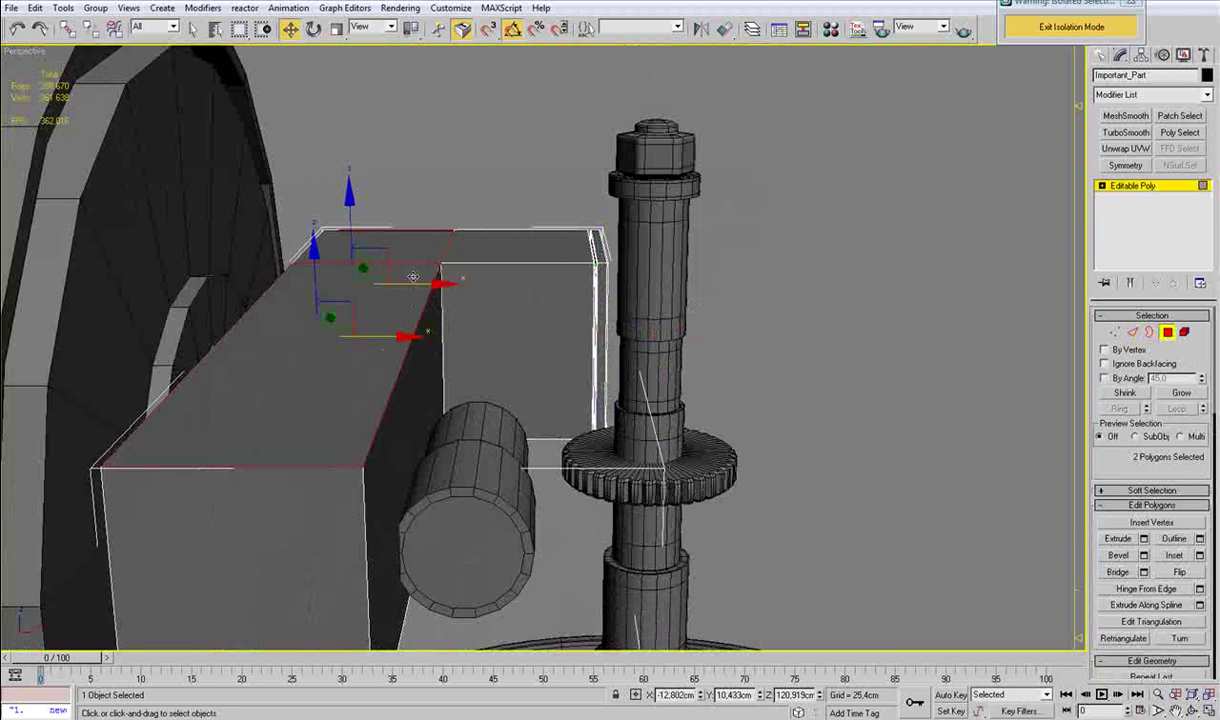
alt+middle_drag(396, 297, 380, 297)
click(380, 718)
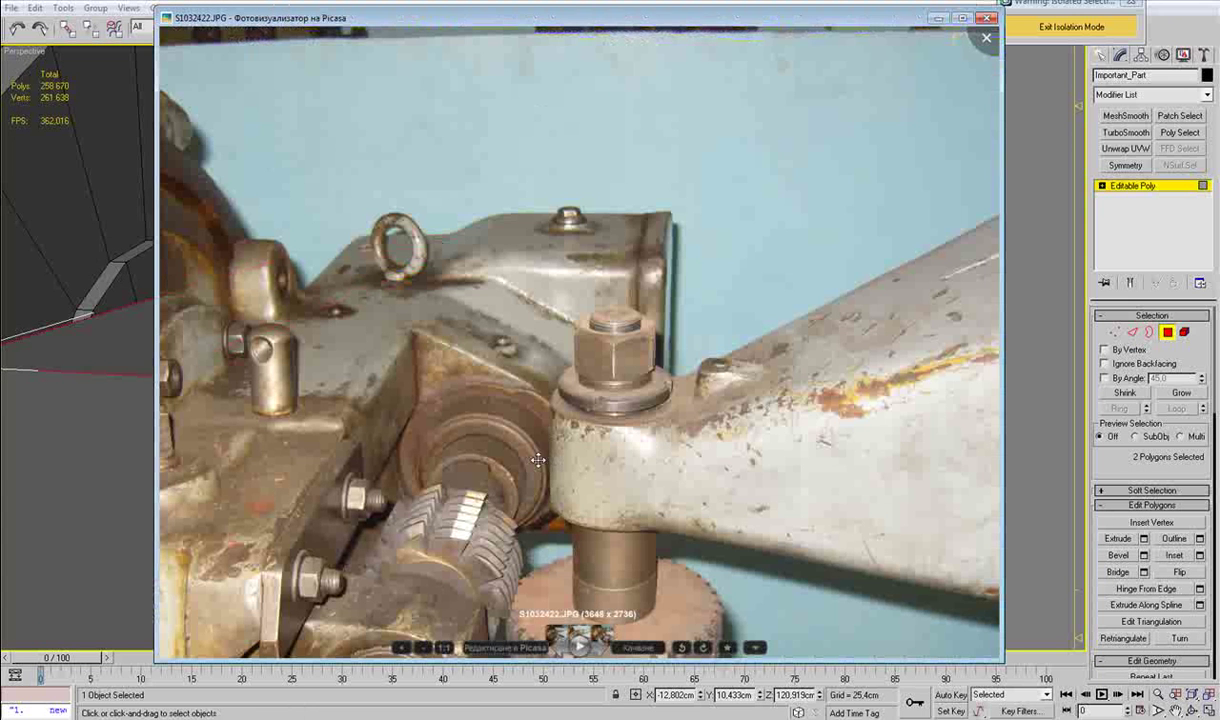
middle_click(124, 520)
alt+middle_drag(512, 300, 530, 302)
Add an edge loop around the middle of the short arm by connecting the ring of its lengthwise edges.
key(2)
click(462, 264)
click(459, 263)
key(alt+r)
key(ctrl+shift+e)
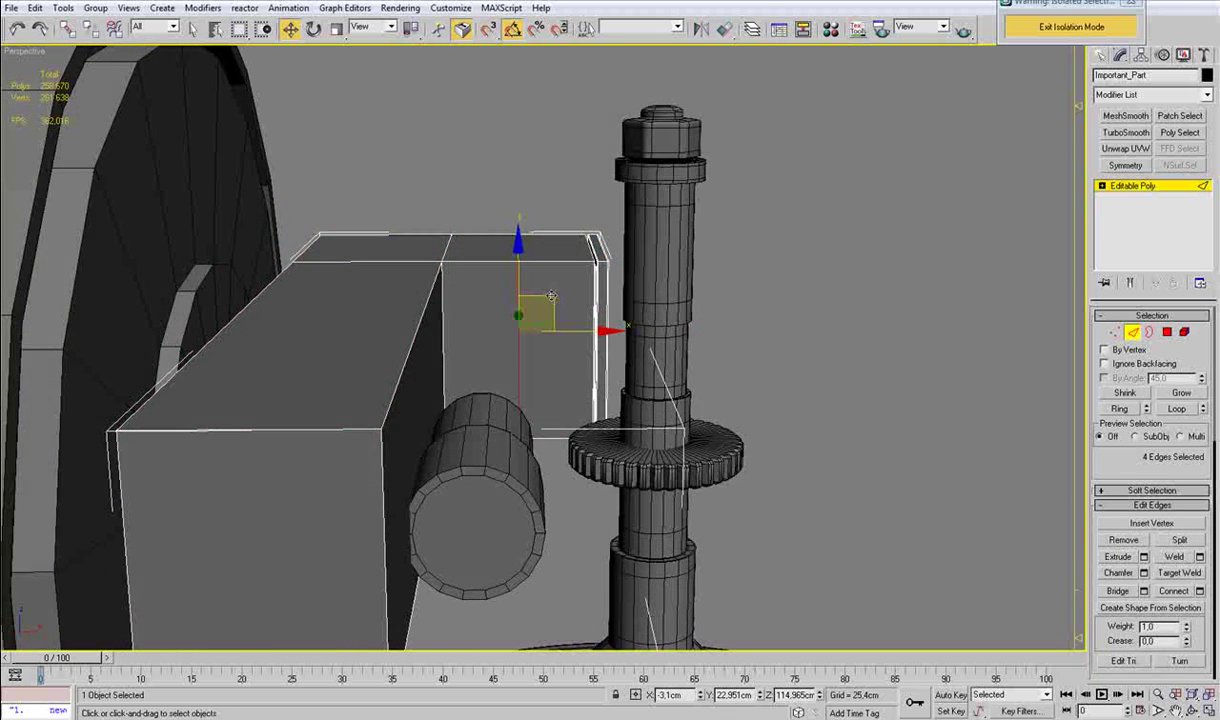
Slide the new edge loop close to the inner corner, then raise the short arm's top vertices slightly above the long arm.
drag(574, 329, 516, 312)
key(1)
drag(450, 274, 647, 198)
alt+drag(438, 254, 409, 244)
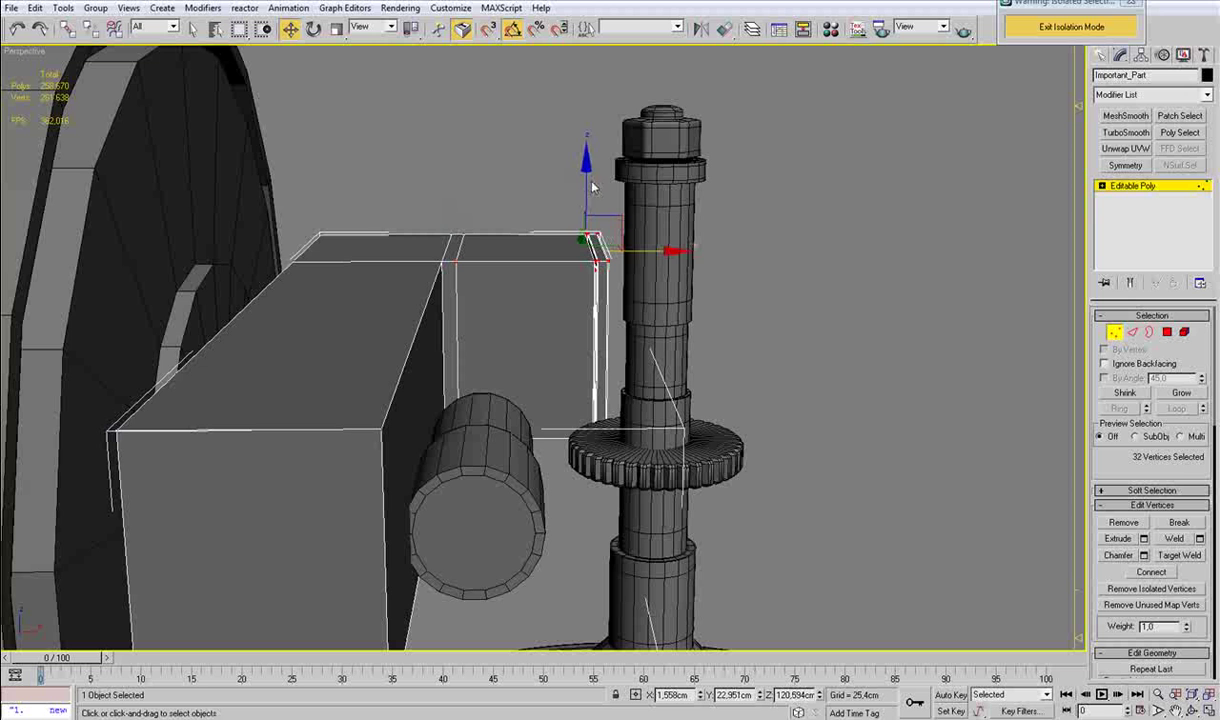
drag(586, 180, 586, 169)
alt+middle_drag(387, 254, 402, 263)
Shift the edge loop's upper vertices slightly toward the flange and raise the short arm's top vertices further to form a slope.
drag(453, 260, 496, 196)
drag(521, 237, 525, 237)
drag(463, 173, 463, 171)
ctrl+drag(575, 273, 657, 183)
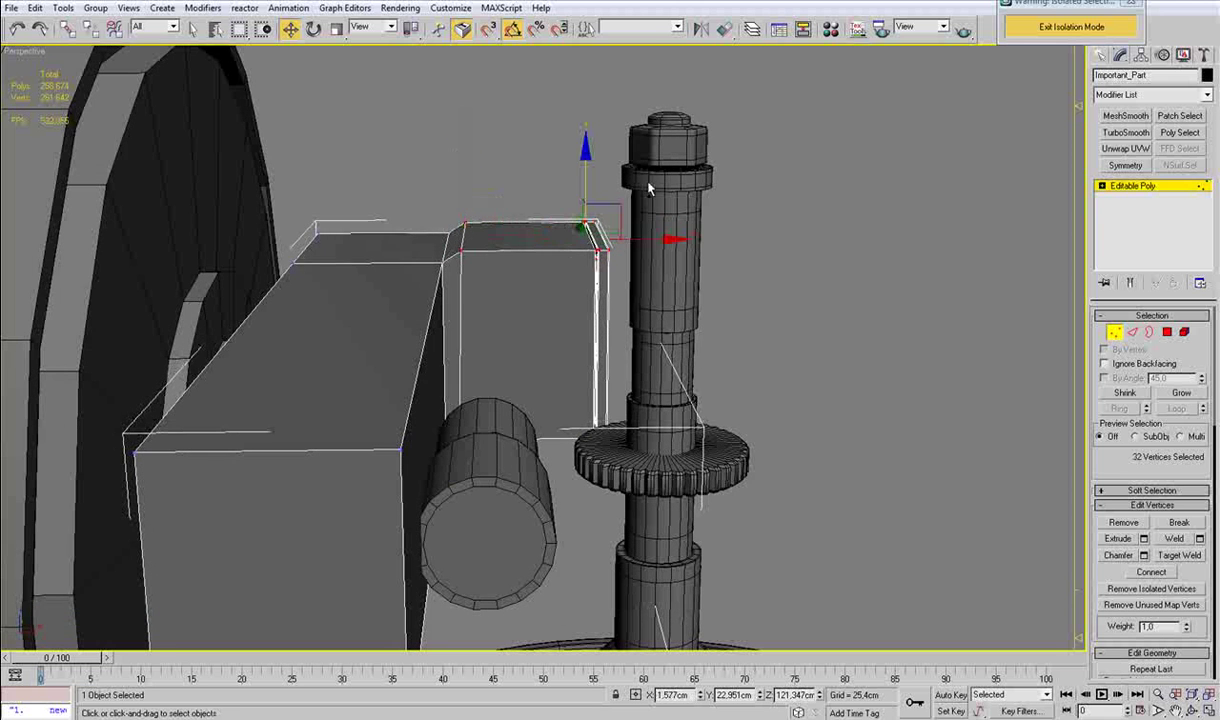
drag(584, 172, 584, 168)
Move the vertices on the short arm's inner side slightly outward along Y to widen the arm.
alt+middle_drag(678, 225, 553, 266)
drag(458, 519, 586, 120)
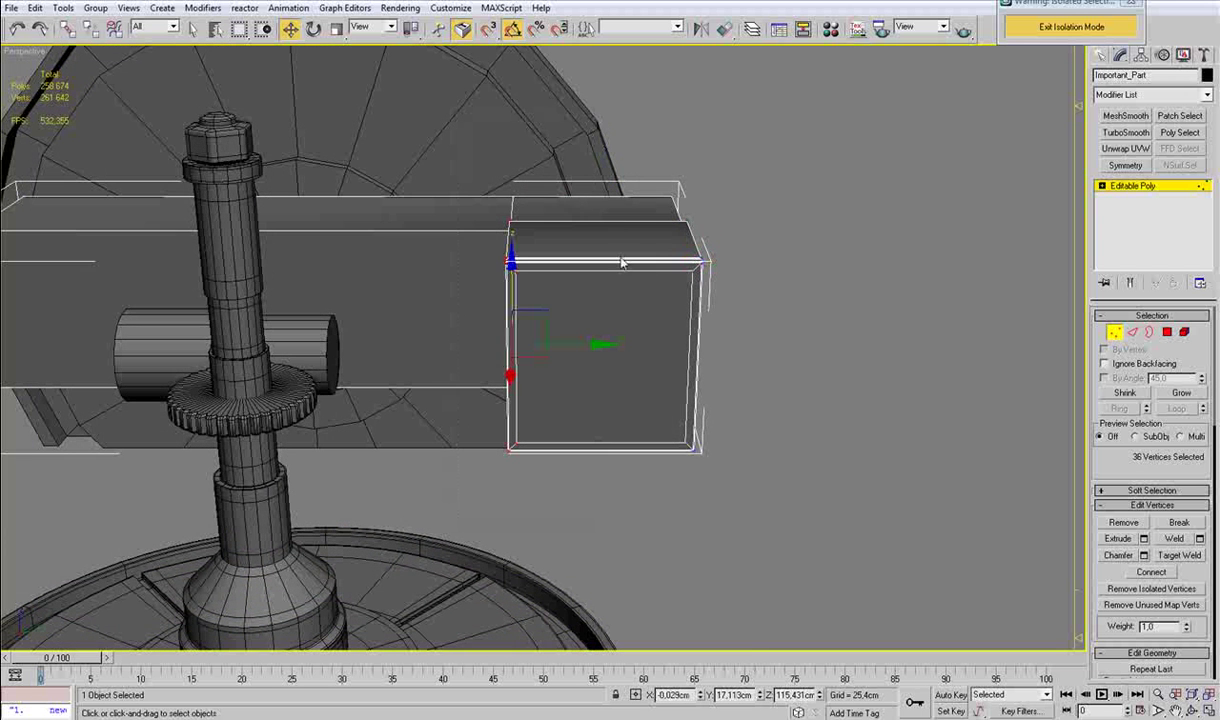
drag(579, 346, 572, 346)
click(769, 381)
Select the end flange's outer rim polygons from an edge ring, grow the selection twice, and scale it slightly.
scroll(564, 426, down, 5)
alt+middle_drag(518, 396, 615, 378)
scroll(652, 306, up, 5)
alt+middle_drag(653, 305, 676, 352)
middle_drag(676, 352, 596, 408)
scroll(596, 408, up, 6)
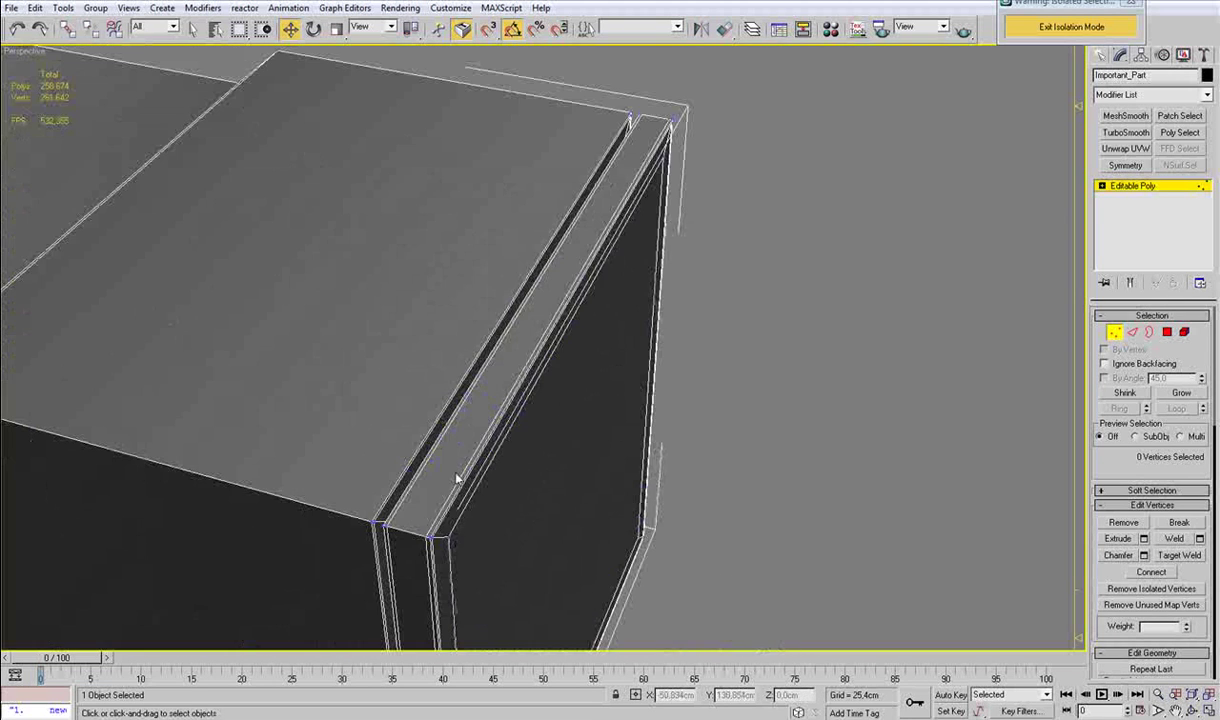
key(2)
click(407, 530)
click(1119, 409)
ctrl+click(1167, 333)
click(1187, 397)
click(1187, 397)
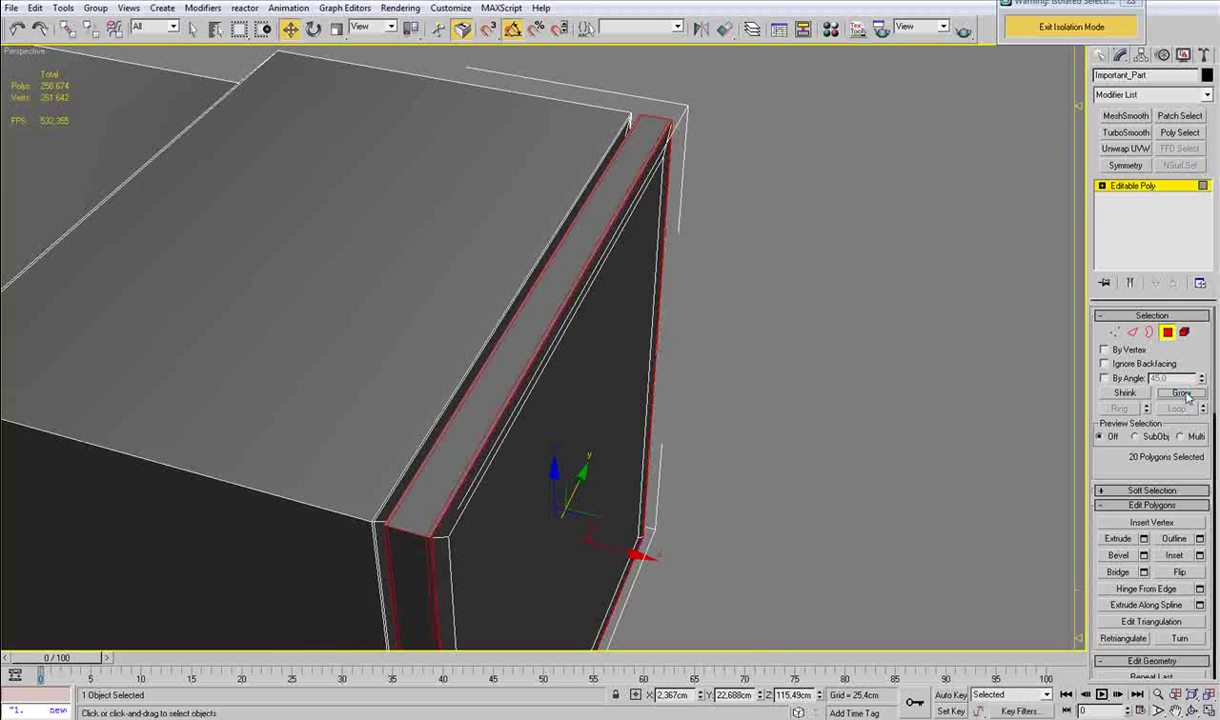
alt+middle_drag(820, 408, 729, 436)
key(r)
drag(511, 523, 510, 522)
scroll(511, 523, down, 2)
alt+middle_drag(515, 523, 506, 492)
right_click(506, 492)
click(526, 502)
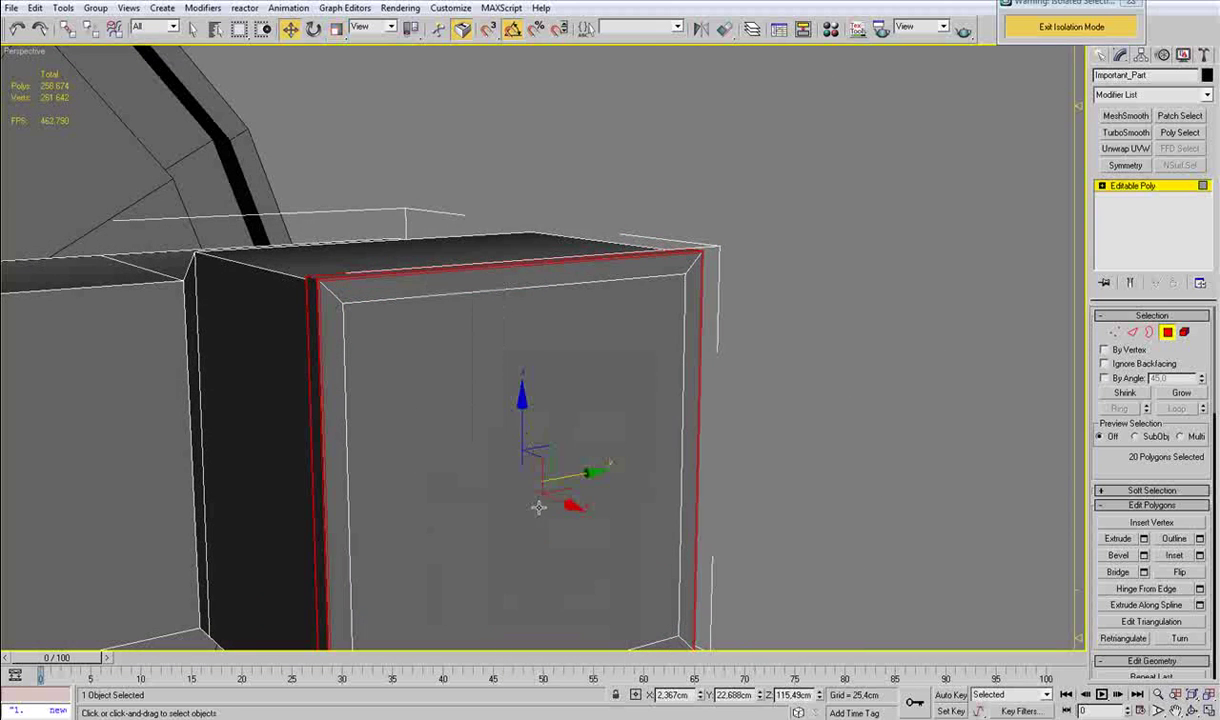
click(1164, 333)
Compare the housing's short arm and flange with the whole cutter head in the reference photo.
middle_drag(700, 477, 800, 450)
scroll(795, 452, down, 4)
alt+middle_drag(492, 433, 560, 440)
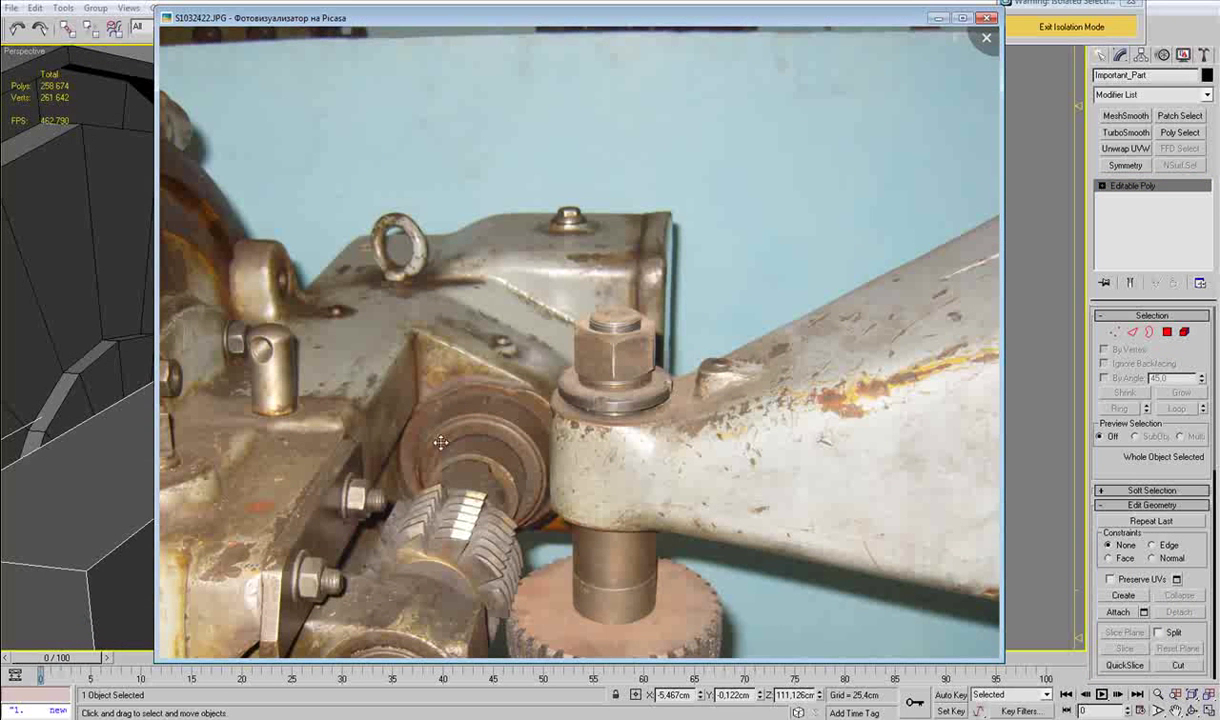
scroll(520, 344, down, 4)
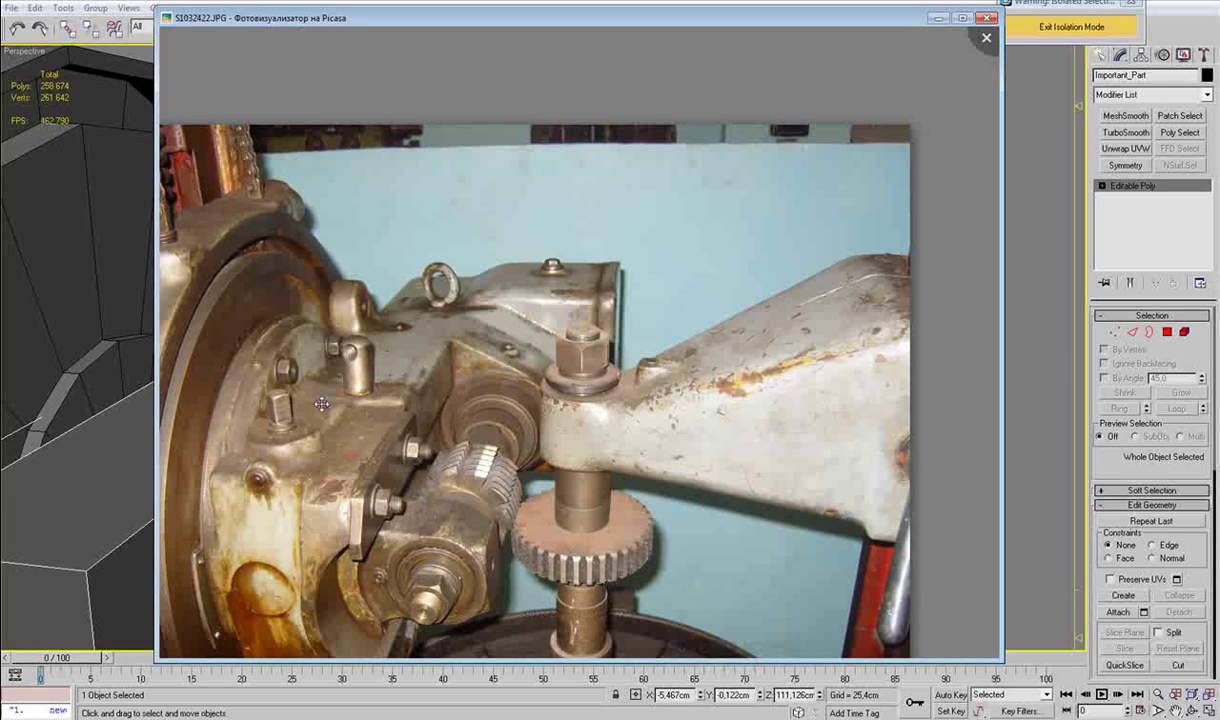
click(1041, 404)
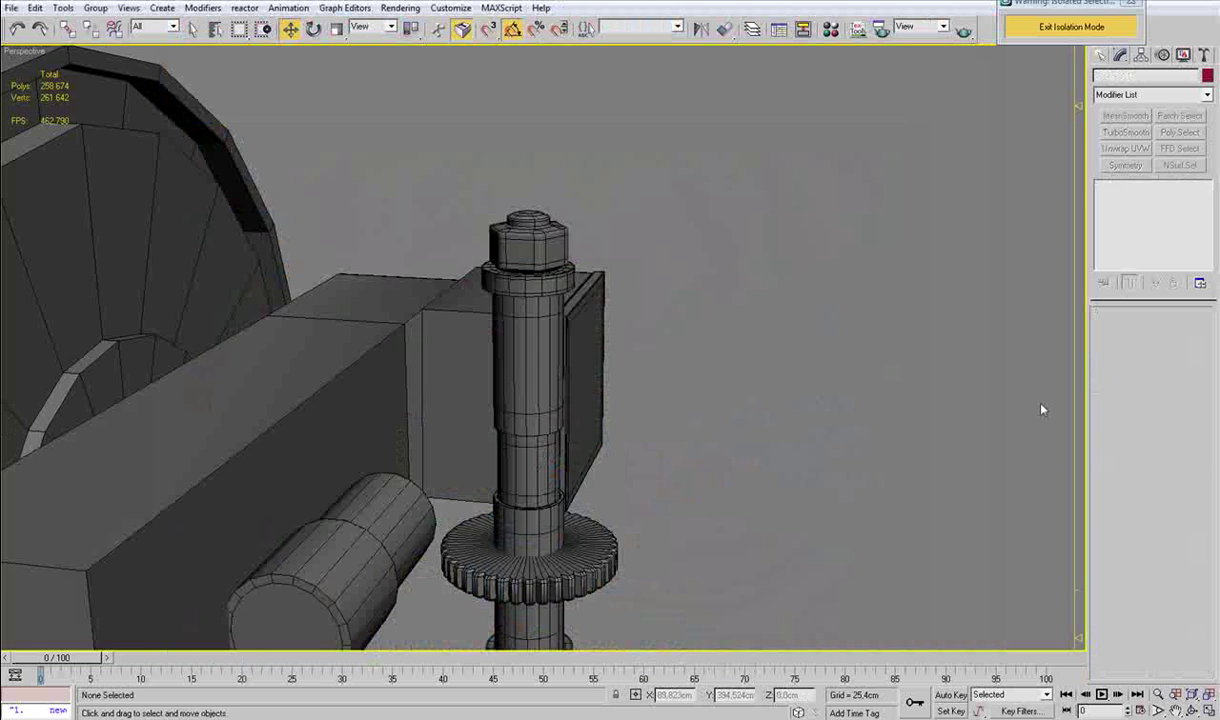
Move all vertices of the short arm and its flange along Y to 23,586 cm.
alt+middle_drag(764, 411, 572, 427)
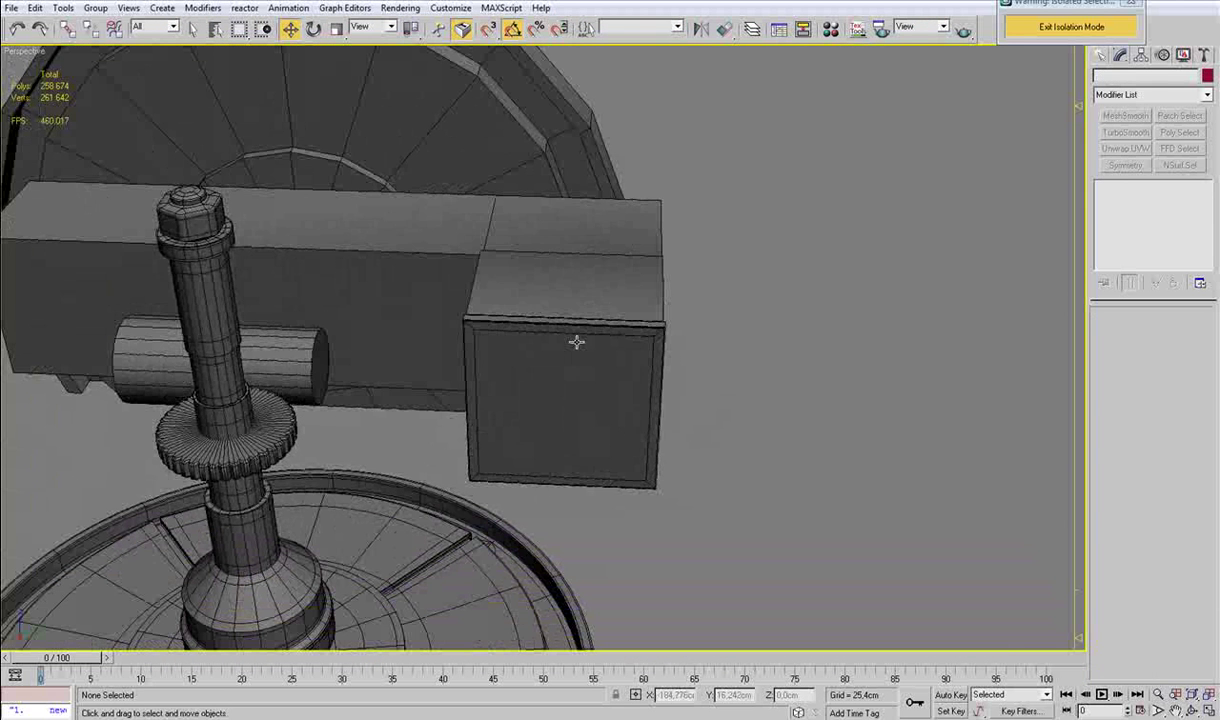
click(577, 373)
key(1)
drag(425, 534, 738, 117)
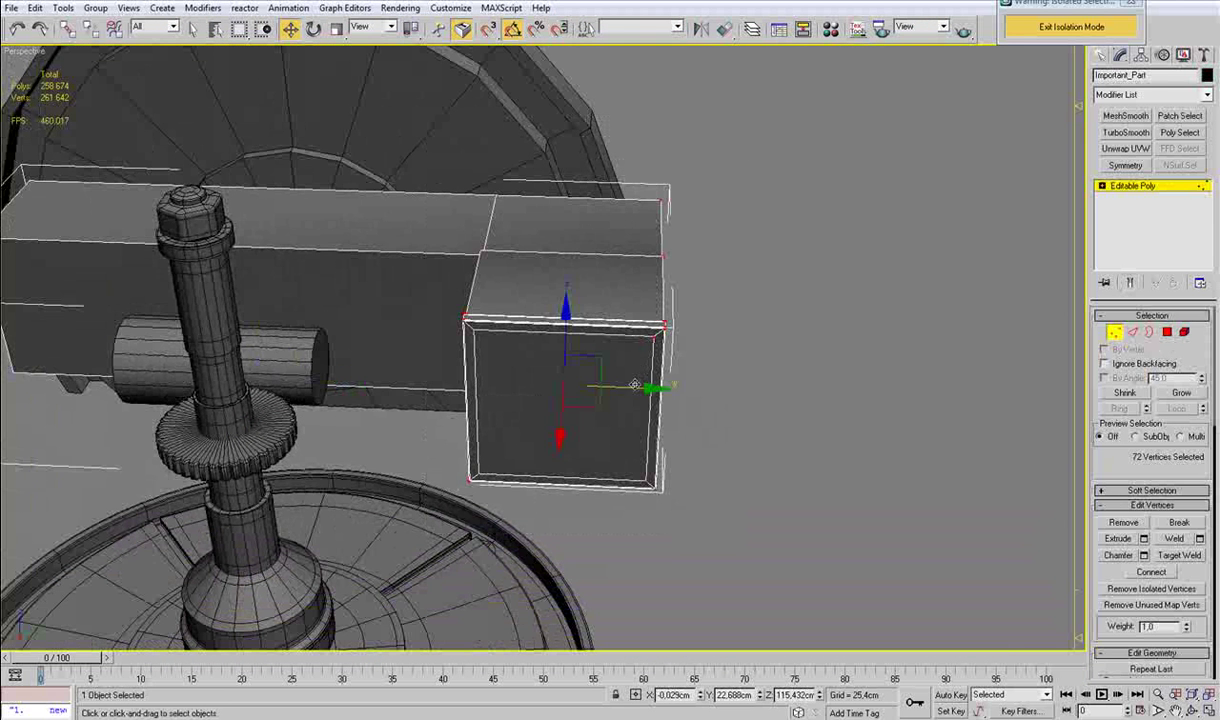
drag(637, 387, 651, 388)
alt+middle_drag(651, 388, 685, 367)
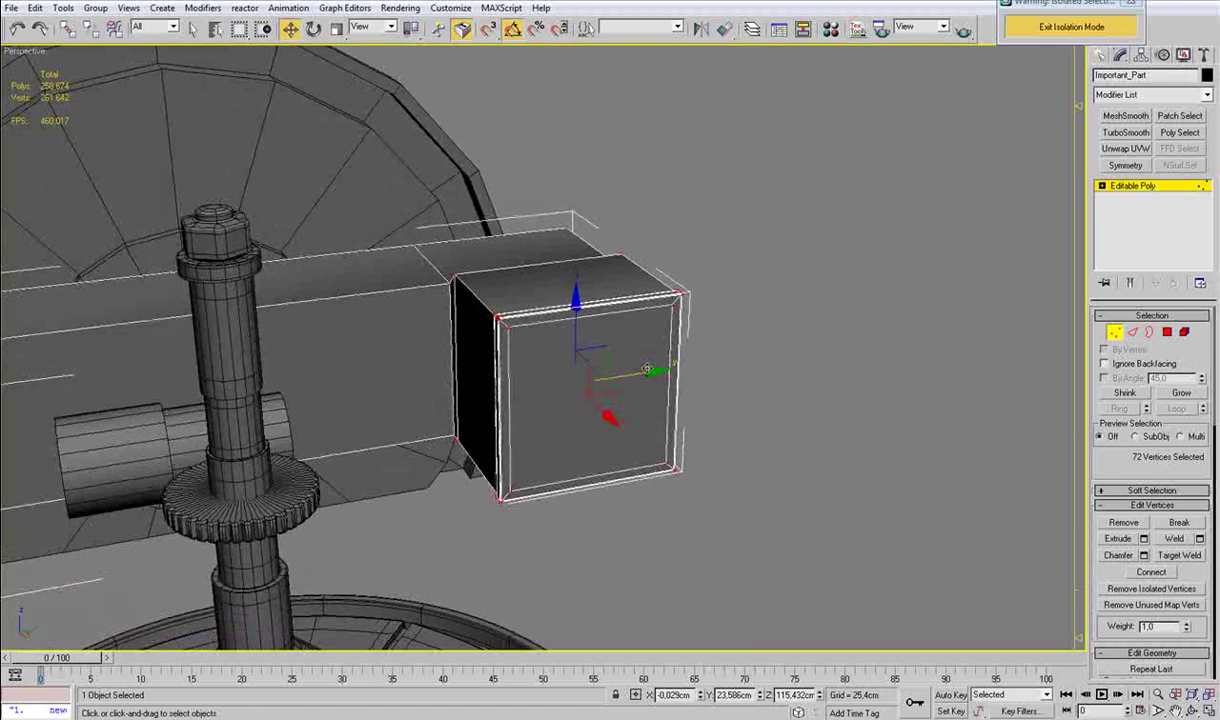
alt+middle_drag(548, 405, 632, 382)
In the front view, create a cylinder of about 2,75 cm radius over the short arm and move it along X toward the flange.
key(f)
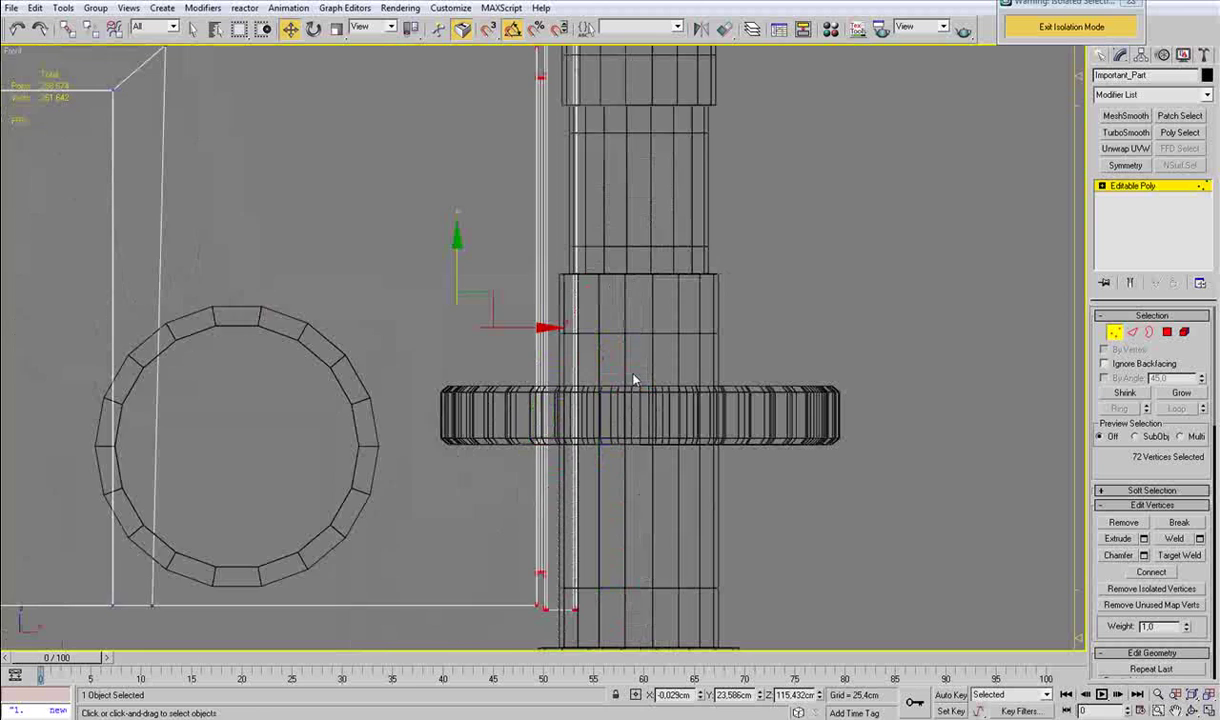
scroll(668, 364, down, 5)
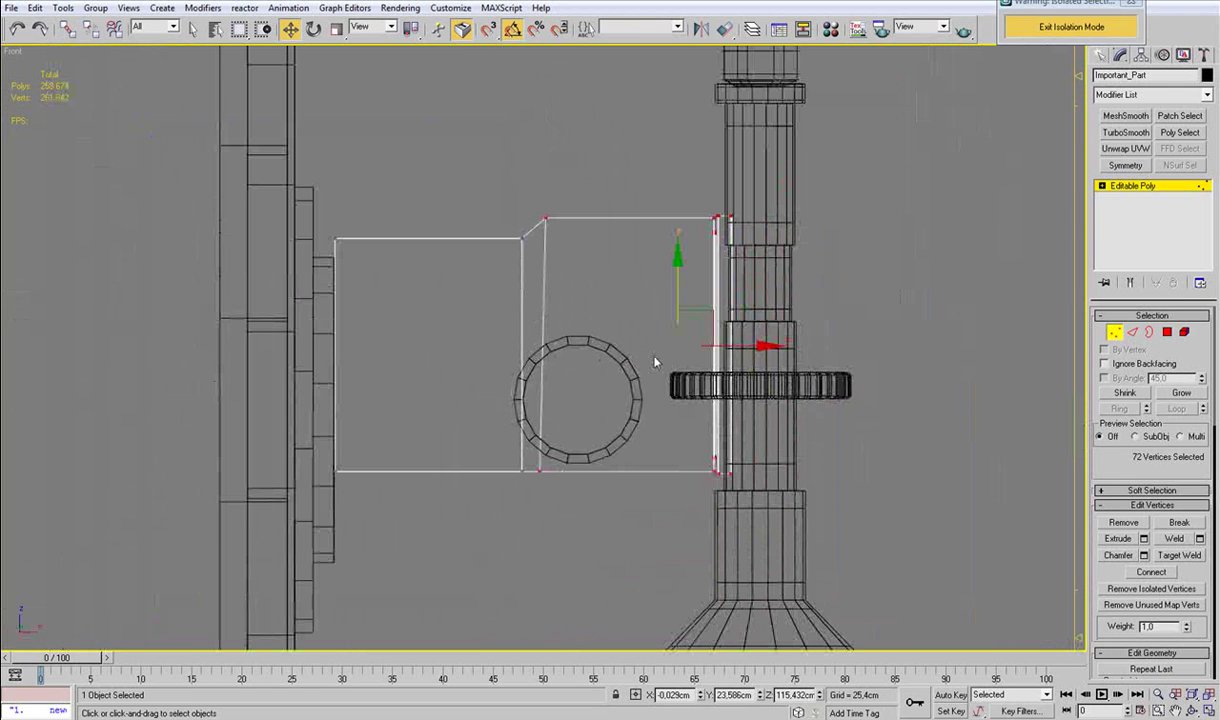
scroll(655, 362, up, 3)
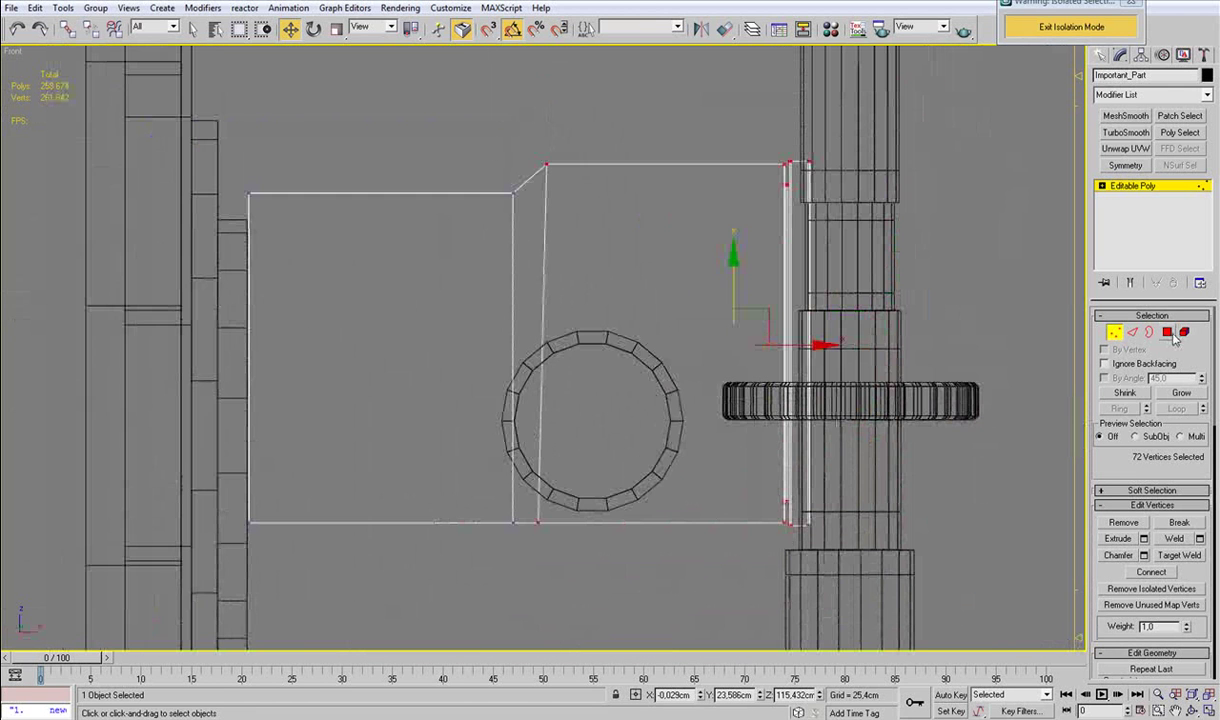
click(1114, 333)
click(1101, 55)
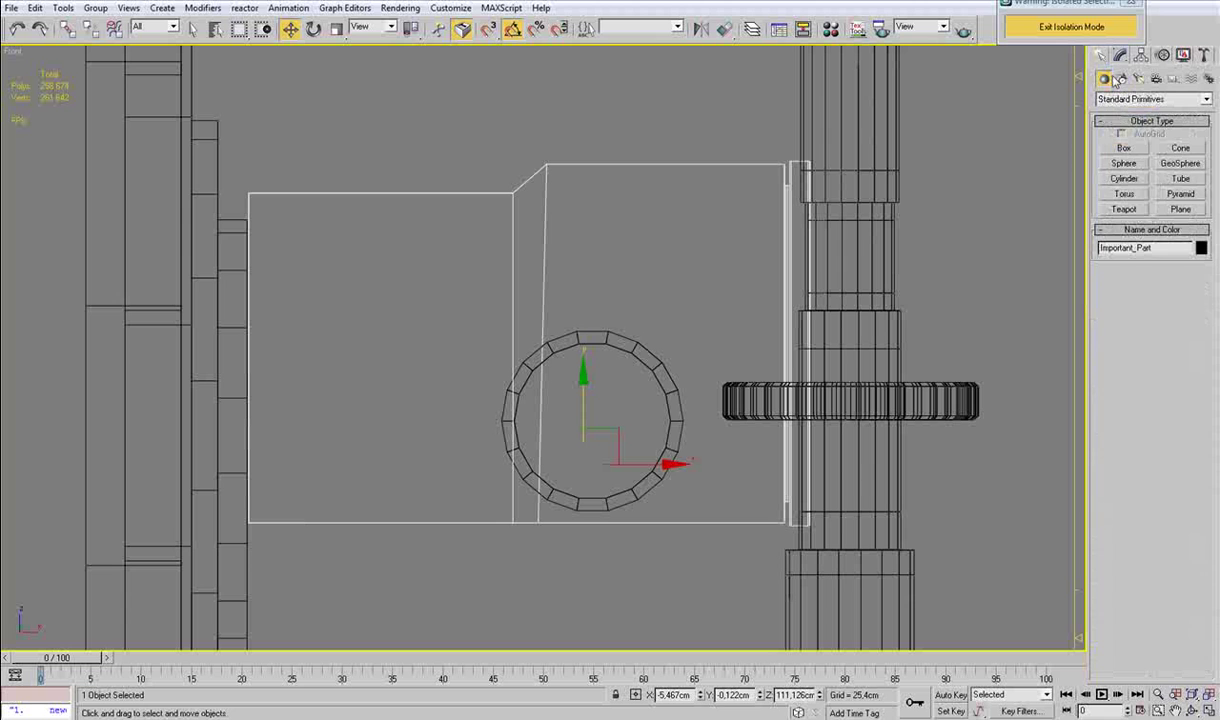
click(1122, 179)
drag(587, 343, 608, 274)
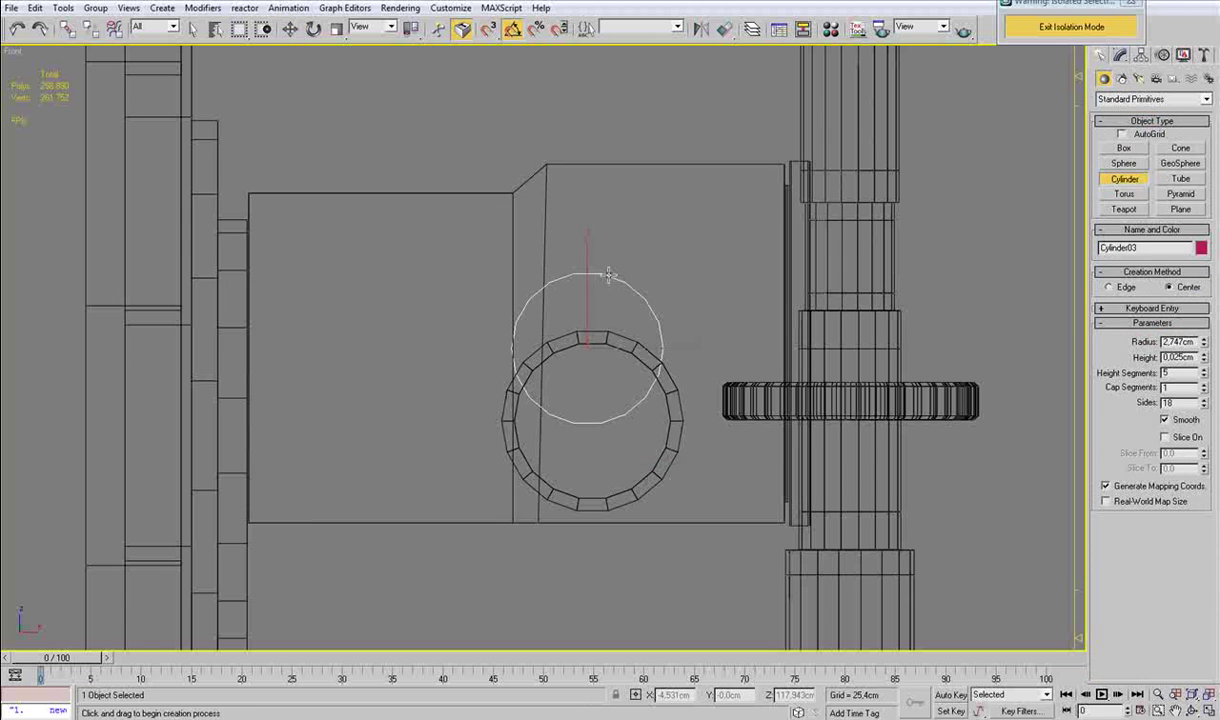
click(615, 316)
key(w)
drag(655, 349, 702, 349)
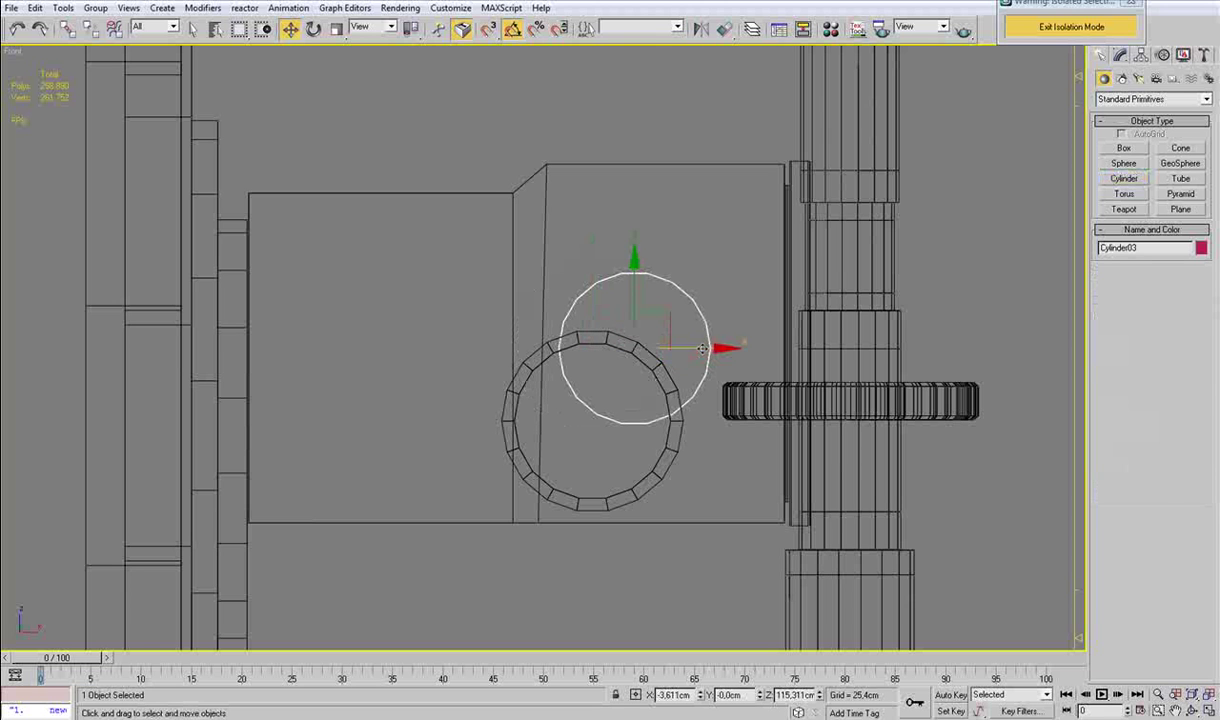
Reduce the new cylinder to 1 height segment and 8 sides, and lower it slightly.
click(1121, 55)
right_click(1204, 367)
right_click(1205, 397)
click(1205, 393)
click(1205, 393)
click(1205, 393)
click(1205, 393)
click(1205, 395)
mouse_move(628, 278)
mouse_down()
mouse_move(641, 327)
mouse_move(641, 296)
mouse_up()
Add the housing and CuttingPart to the selection, check the reference photo, and lower the selected parts toward the gear's level.
ctrl+drag(638, 125, 578, 210)
ctrl+drag(672, 87, 539, 373)
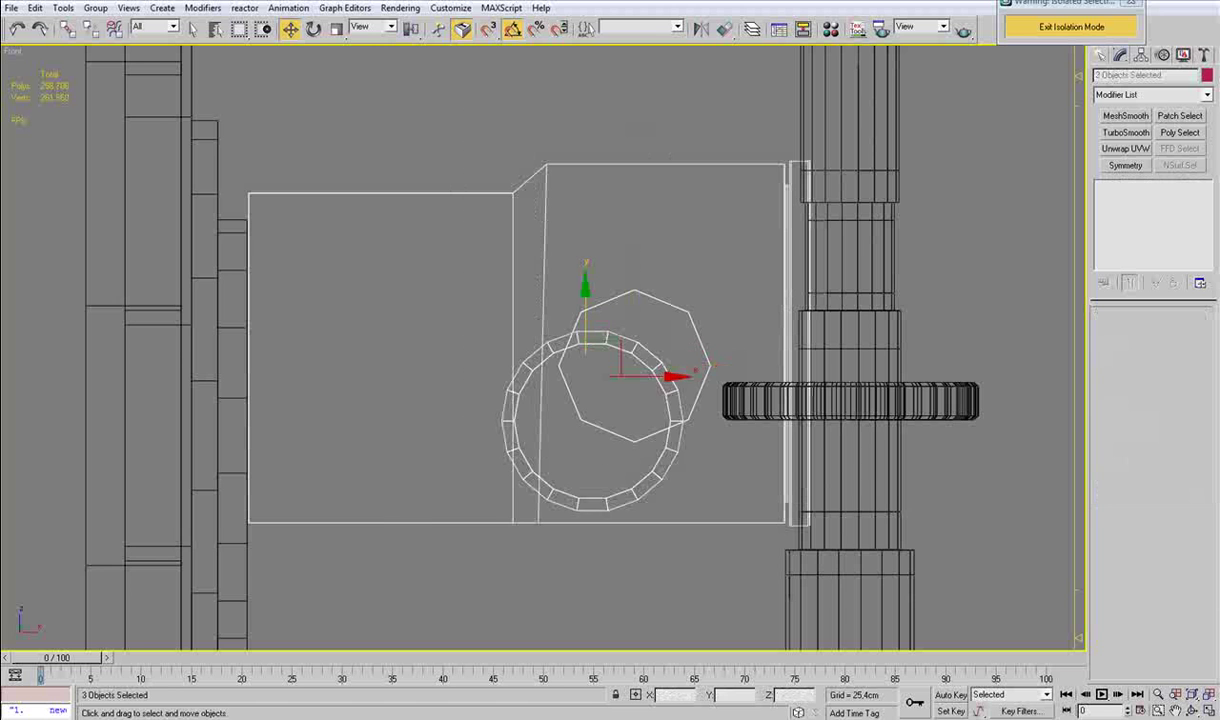
key(alt+Tab)
drag(441, 578, 501, 465)
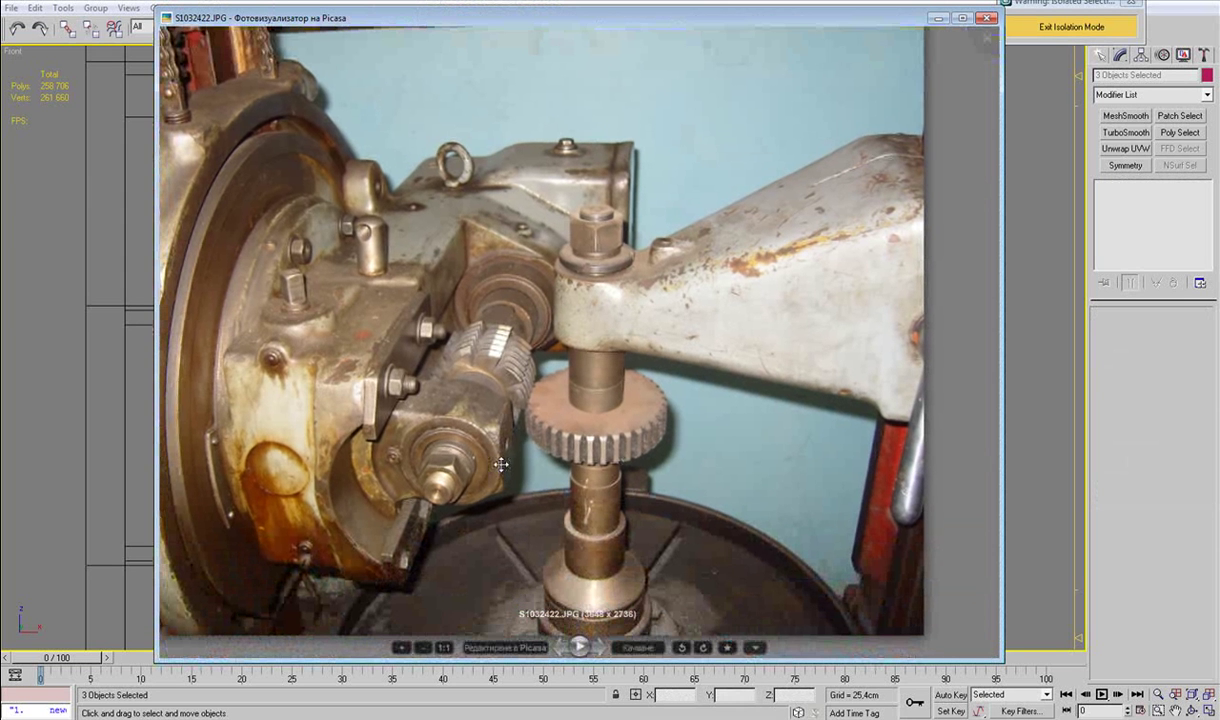
middle_click(98, 398)
middle_drag(98, 398, 98, 387)
scroll(677, 306, down, 2)
middle_drag(677, 306, 585, 243)
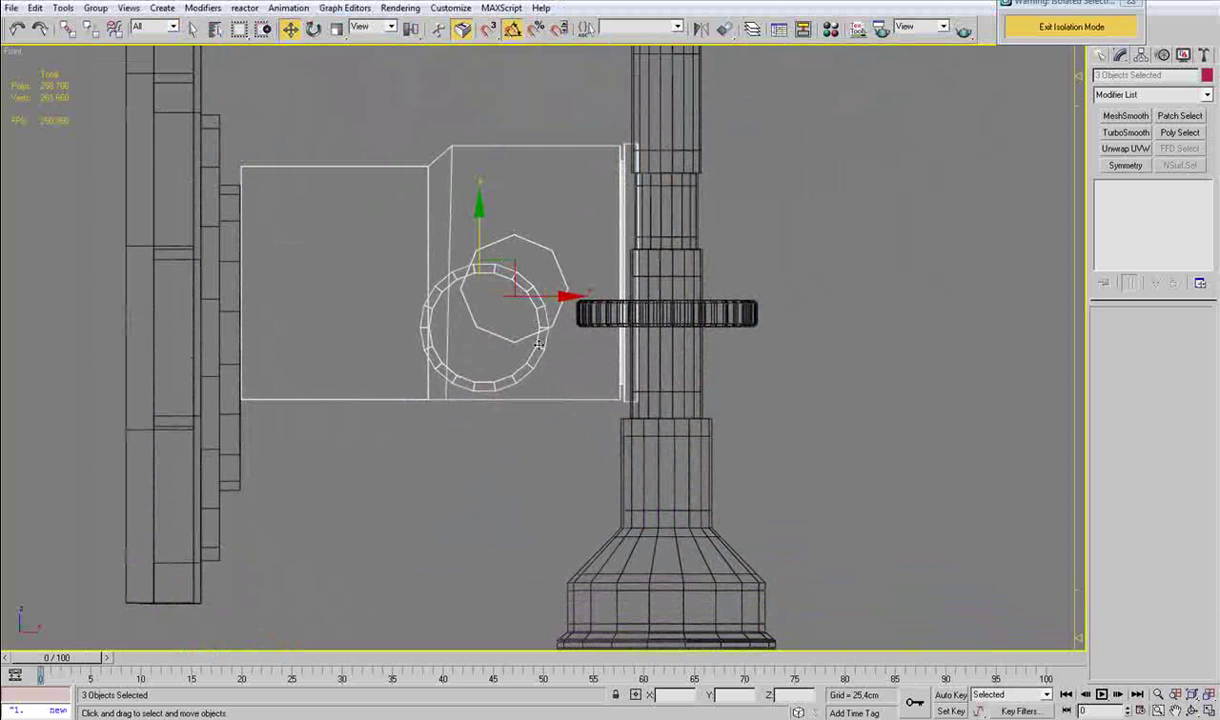
drag(479, 224, 514, 249)
Move CuttingPart in the front view so it is centred on the octagonal cylinder.
click(538, 208)
click(532, 291)
click(536, 350)
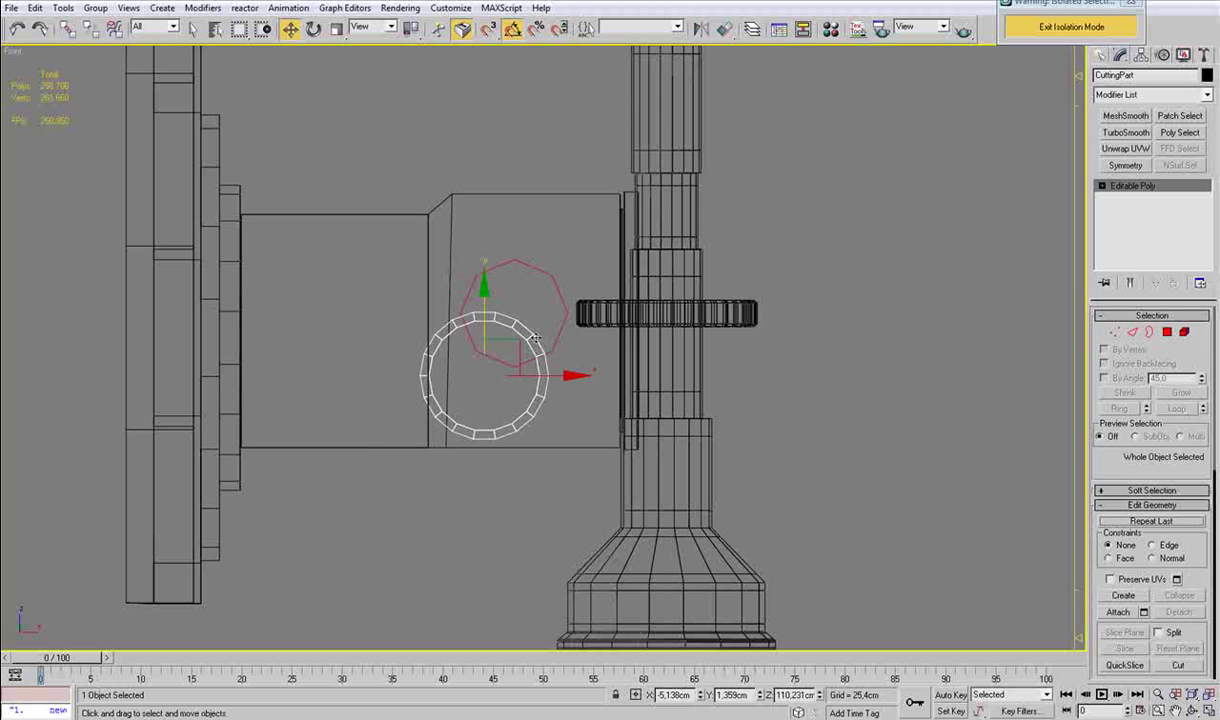
drag(510, 343, 539, 280)
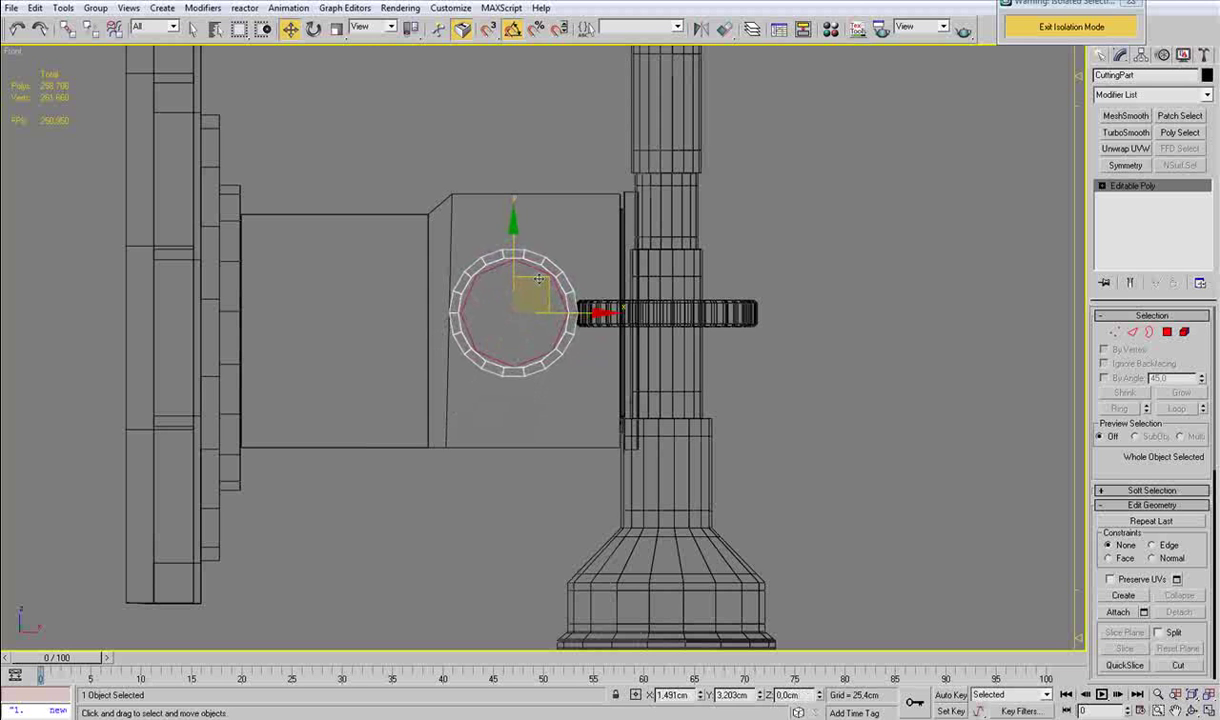
Check the reference photo, set the octagonal cylinder's radius to 3,297 cm, and move it to X -2,416 cm and Z 113,265 cm.
click(551, 284)
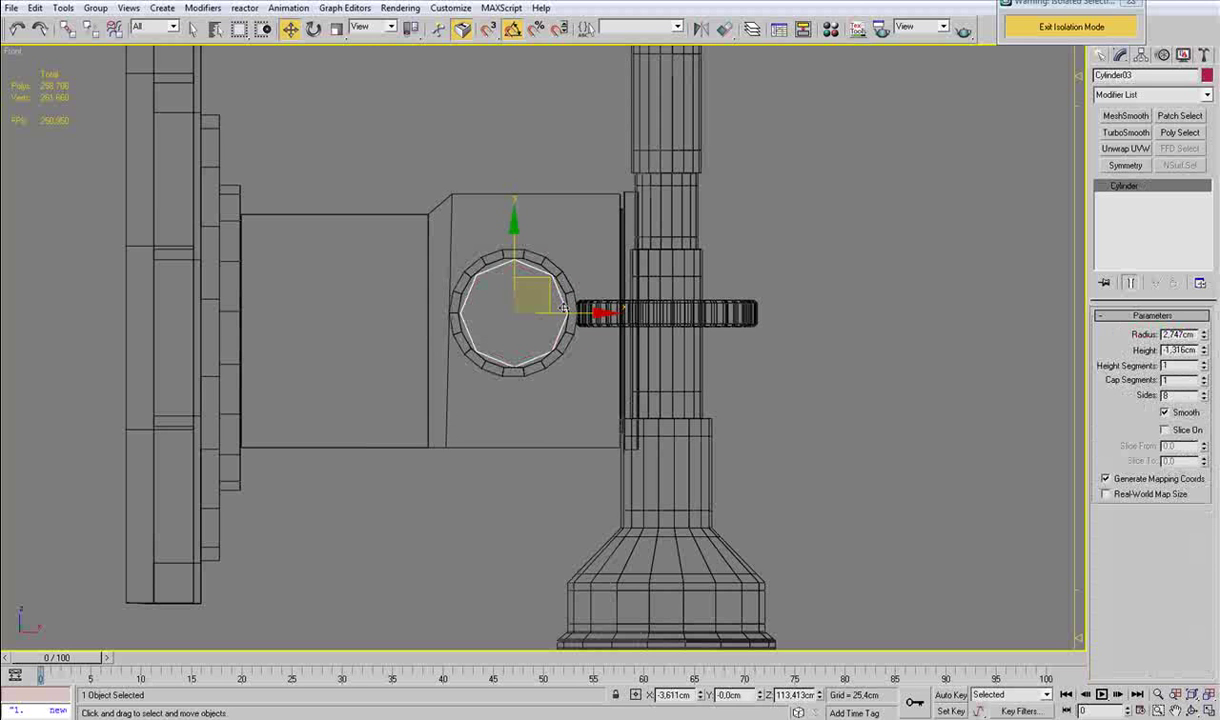
scroll(514, 405, down, 2)
click(364, 718)
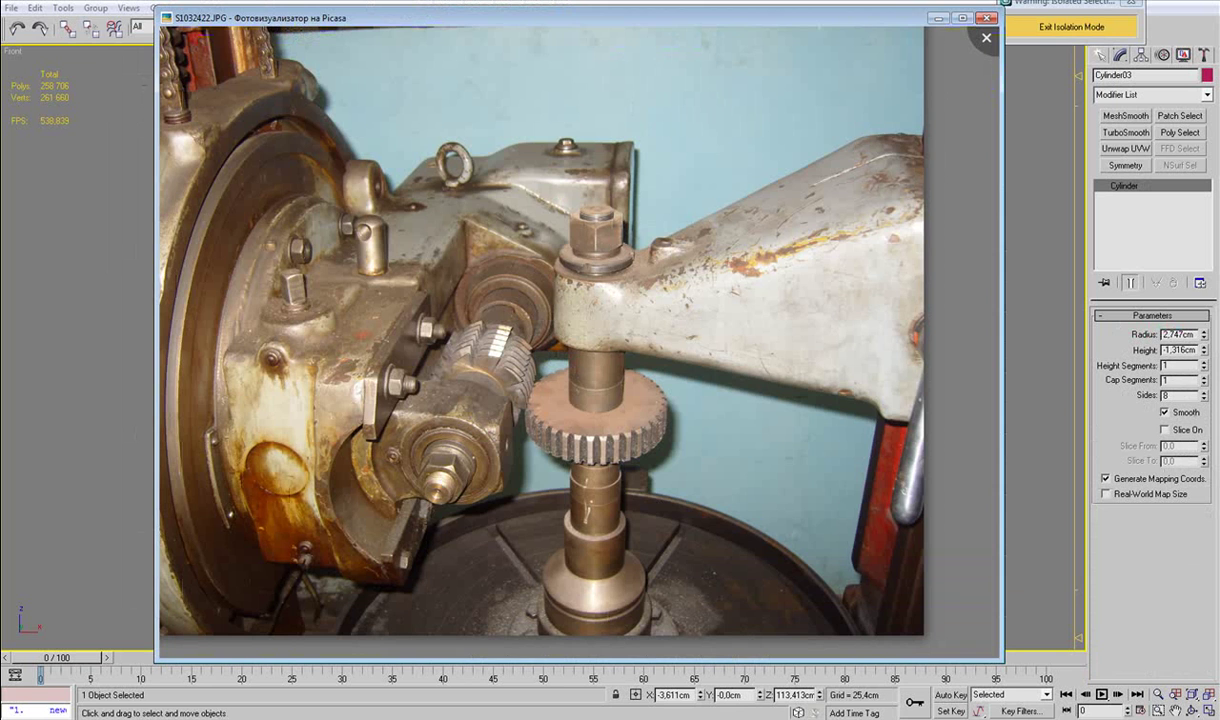
click(940, 18)
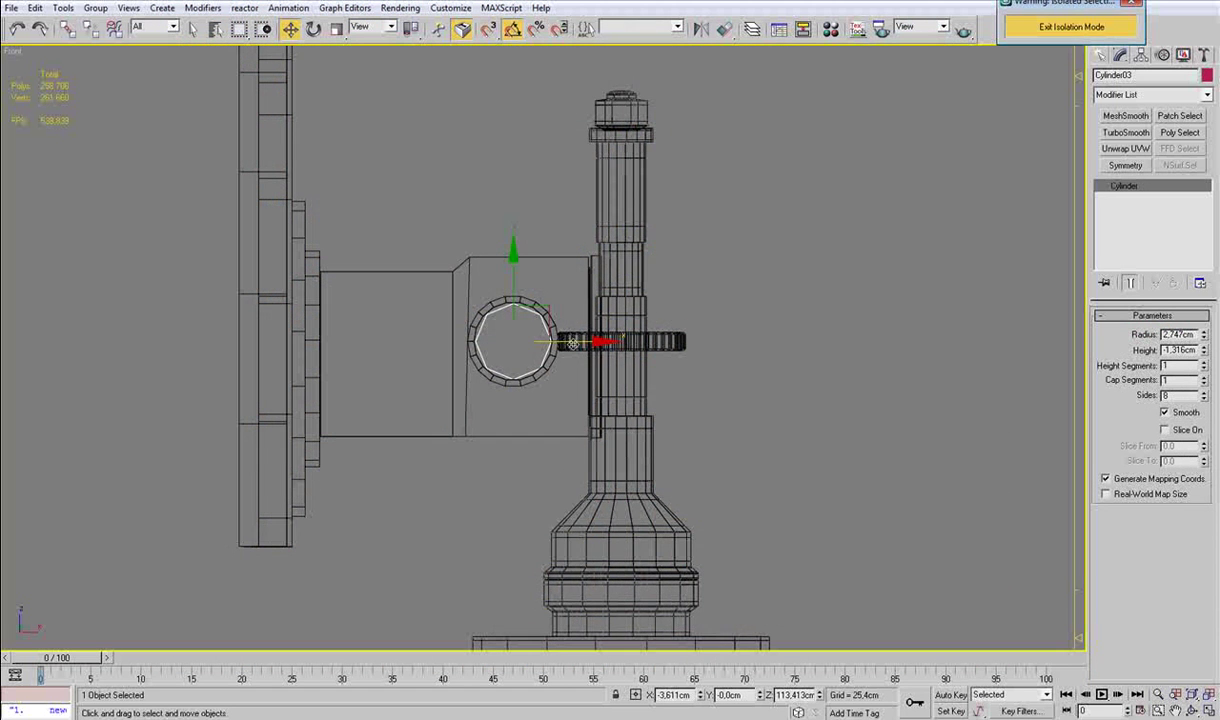
scroll(545, 343, up, 3)
drag(1203, 338, 1204, 316)
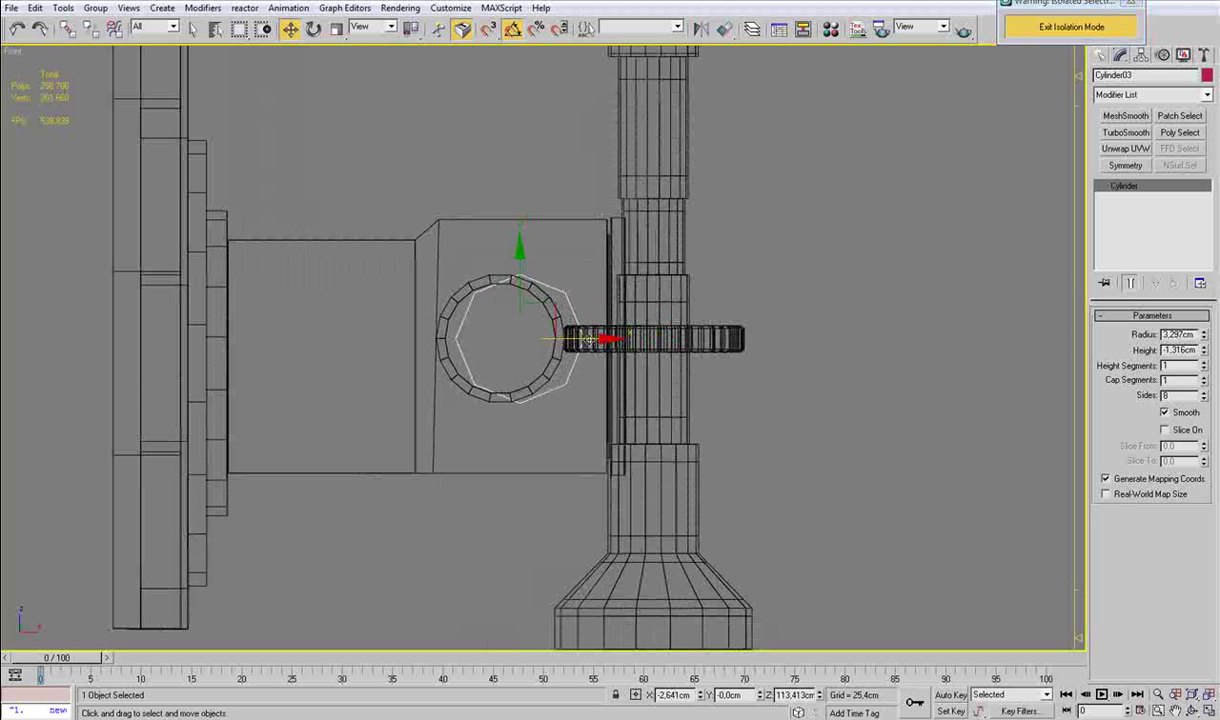
click(532, 275)
click(532, 278)
drag(528, 255, 529, 256)
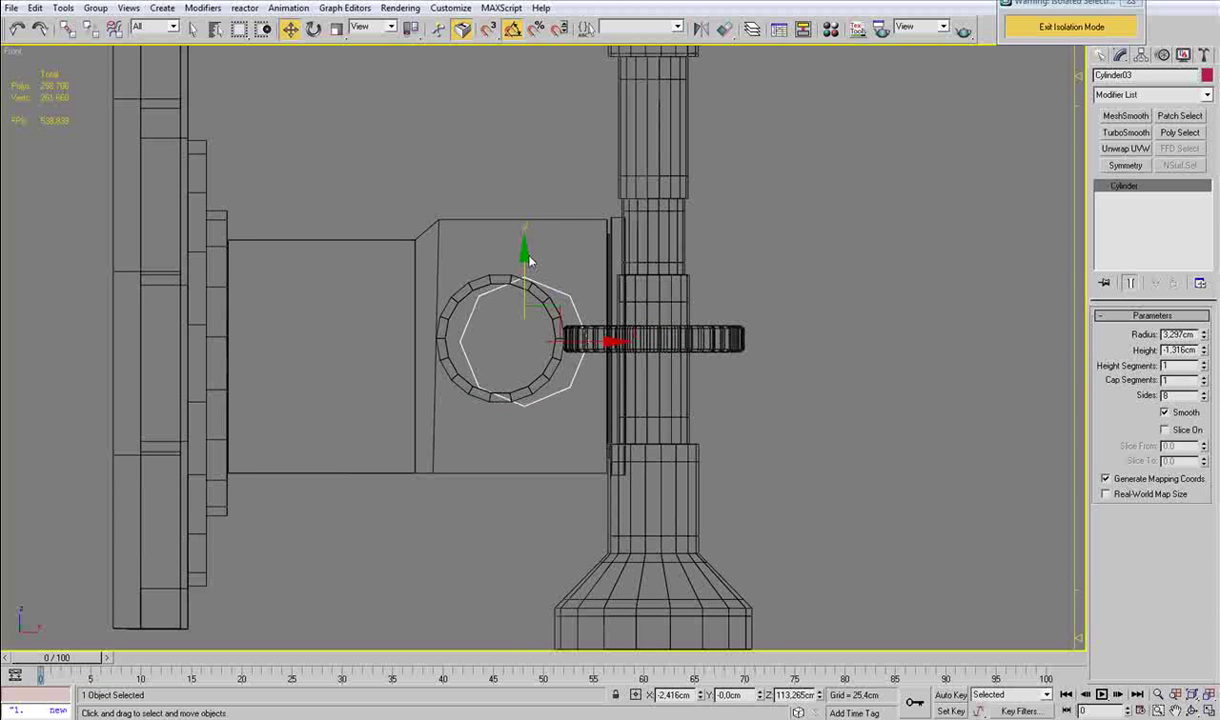
scroll(567, 325, up, 4)
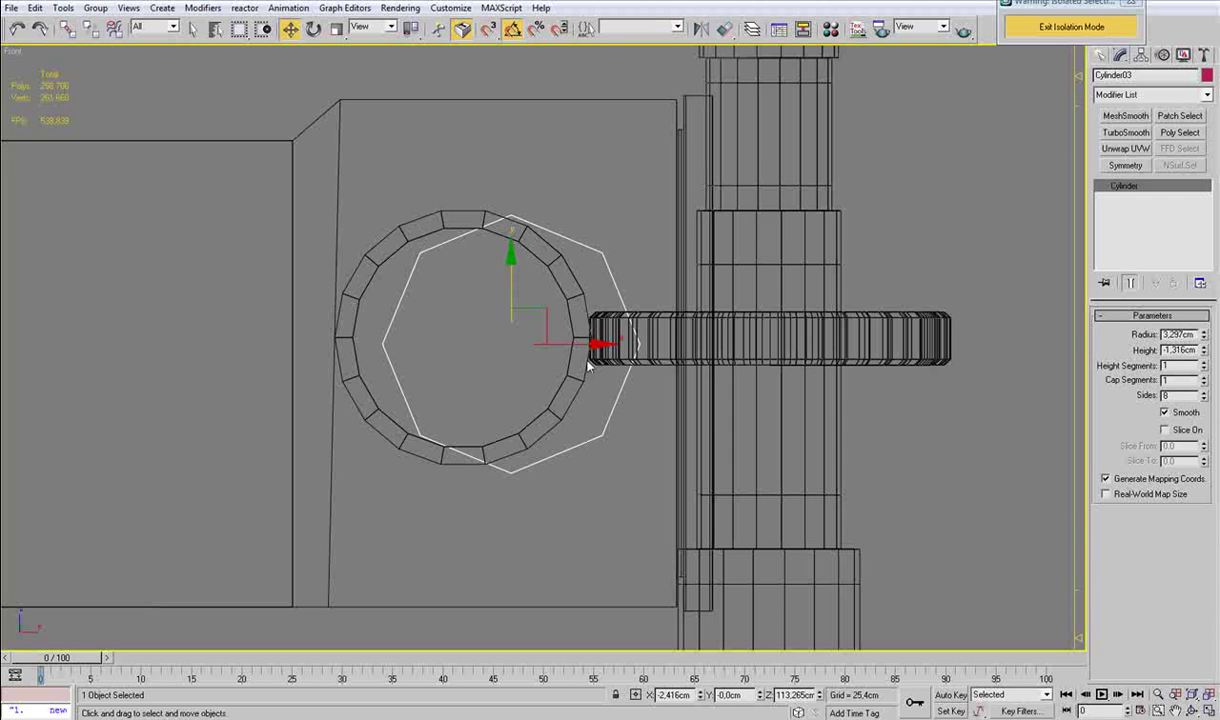
scroll(588, 366, down, 2)
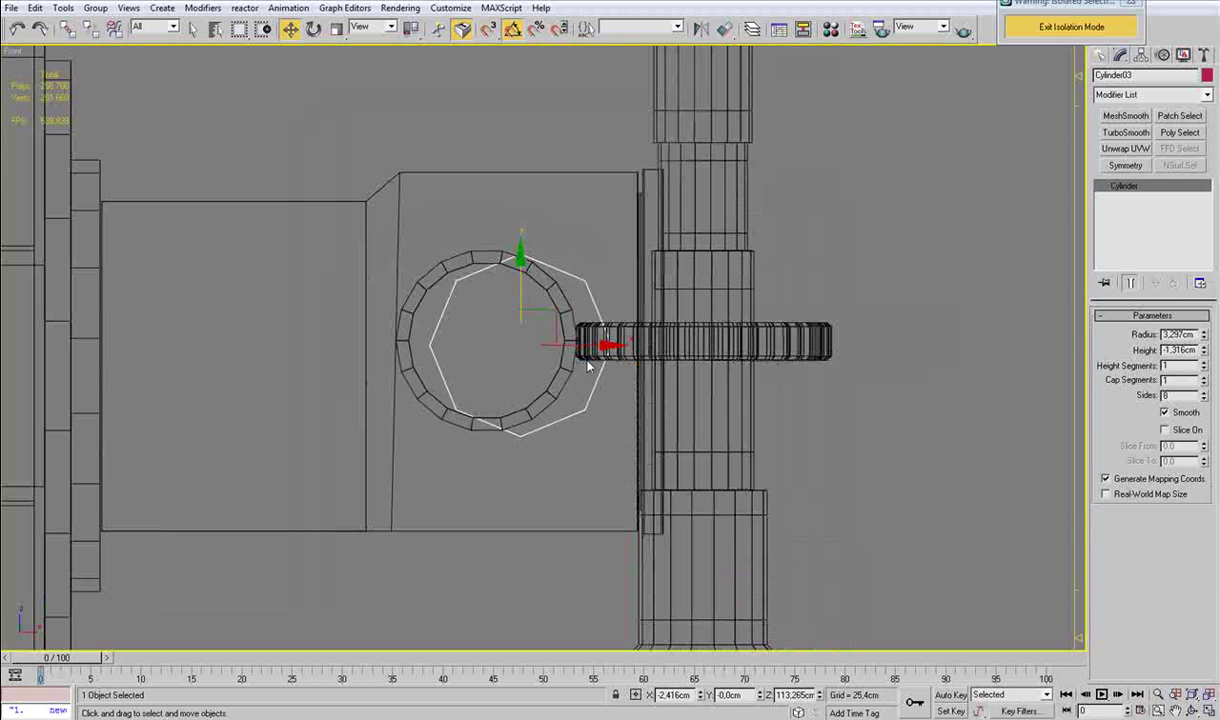
Convert the octagonal cylinder to an editable poly and start editing its vertices.
key(alt+e)
key(1)
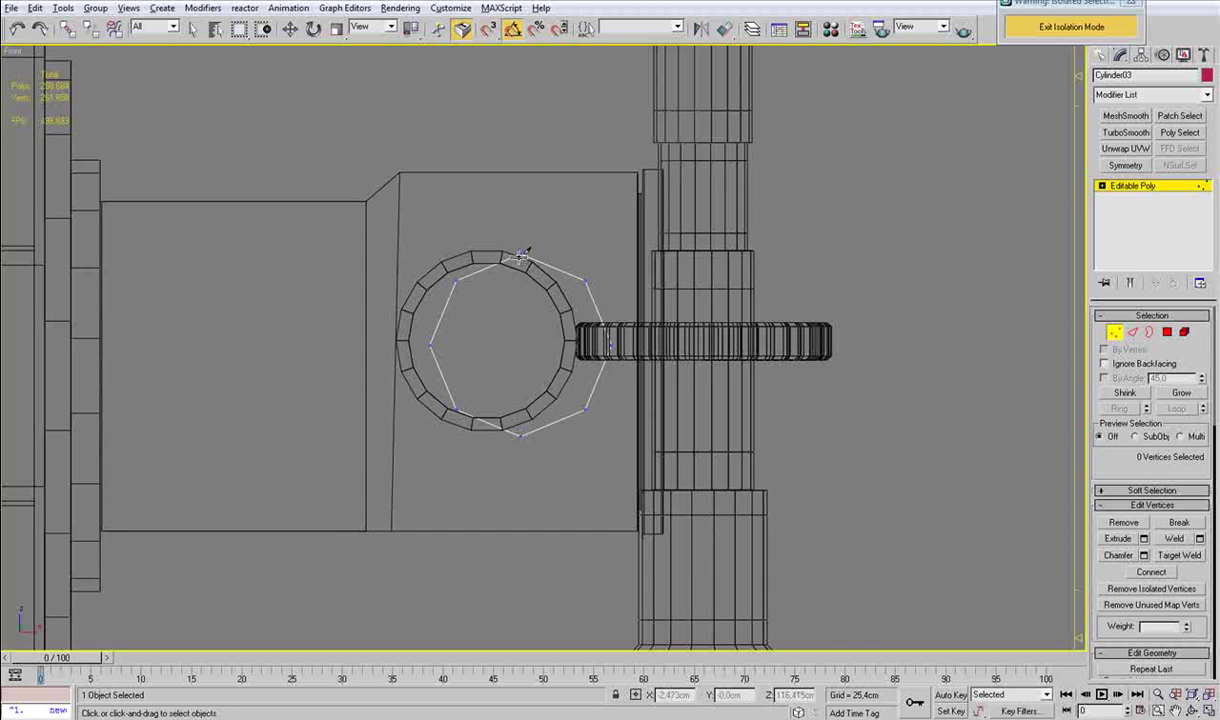
click(522, 254)
right_click(522, 437)
Leave vertex editing and delete the long CuttingPart cylinder in the perspective view.
key(p)
key(z)
key(F3)
scroll(555, 394, down, 4)
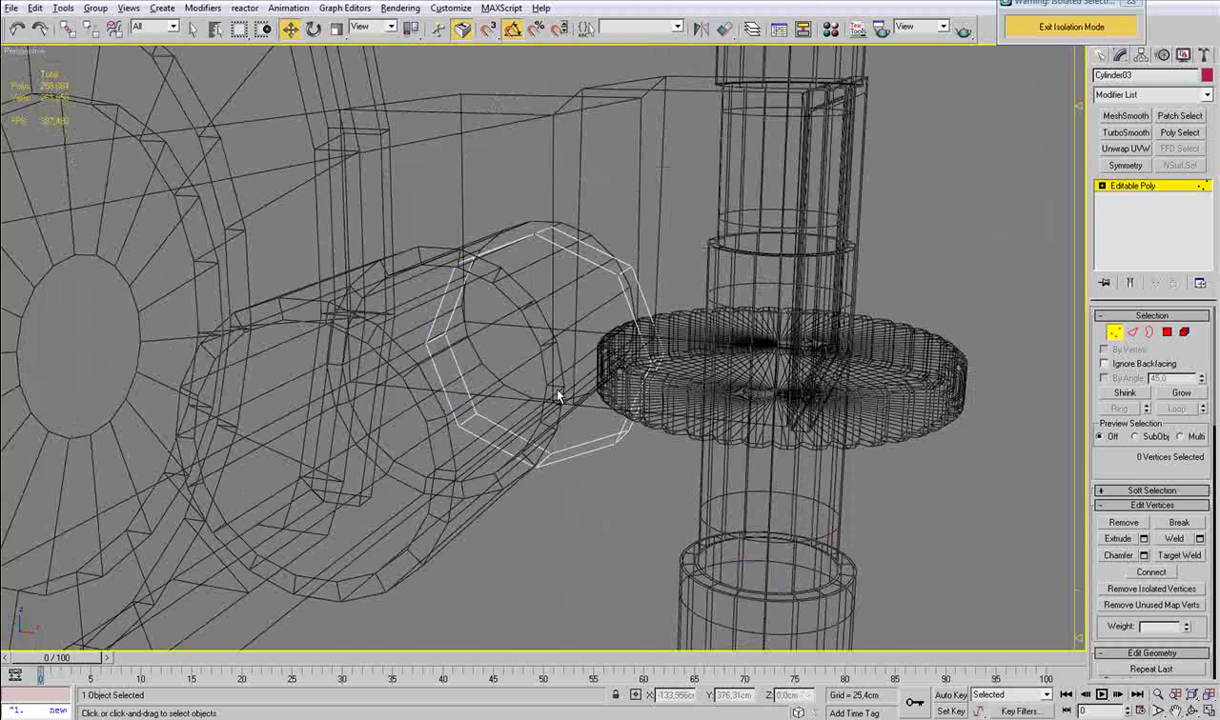
scroll(557, 397, up, 2)
right_click(615, 380)
click(1116, 331)
click(1115, 334)
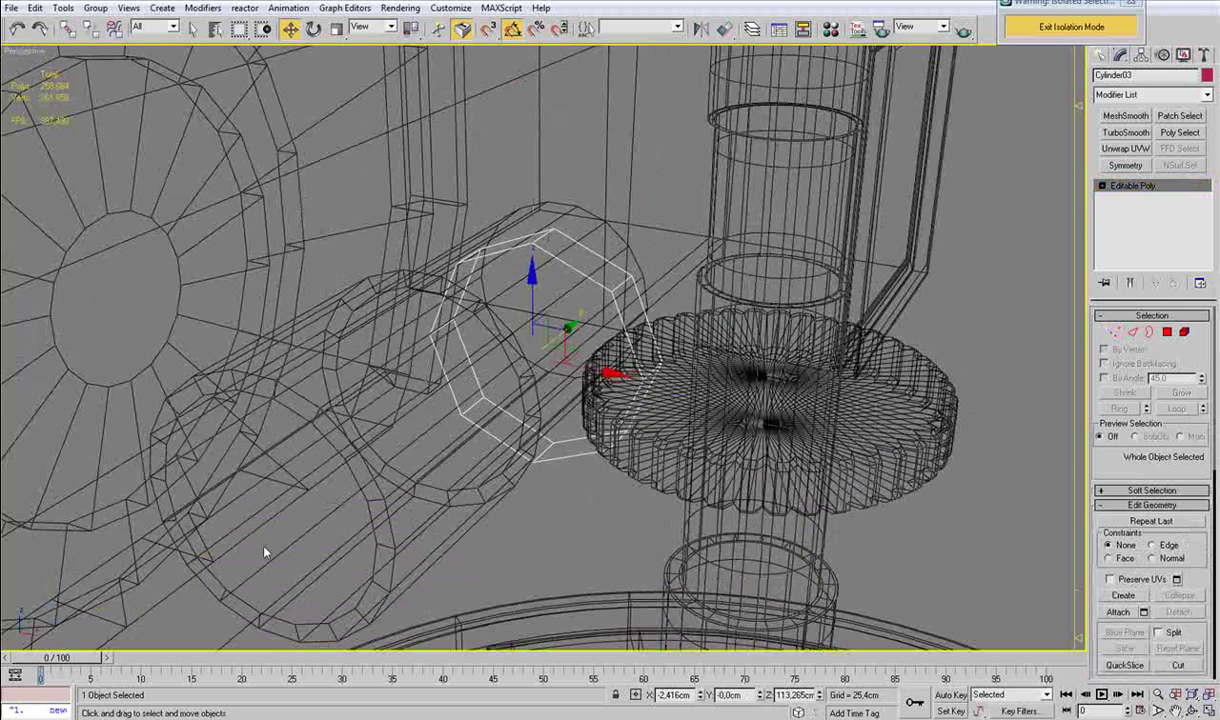
click(379, 528)
key(Delete)
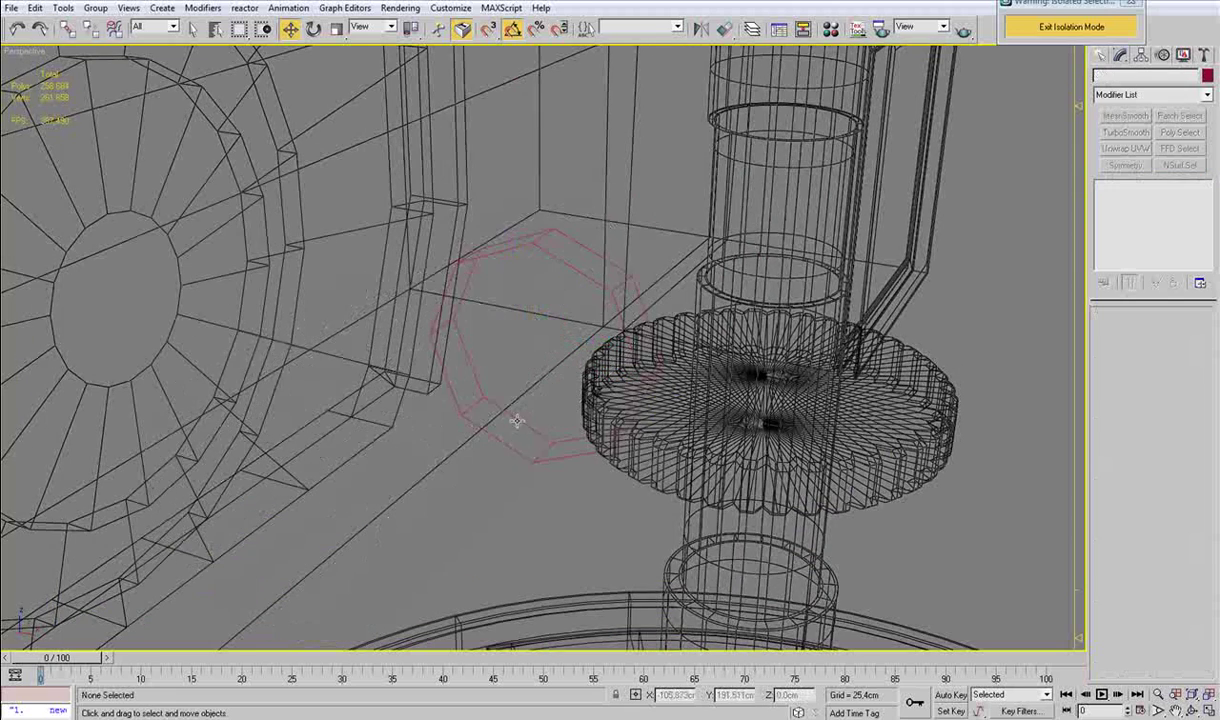
Return to shaded display and move the octagonal cylinder along Y against the short arm's side face, then open its vertices for editing.
key(F3)
click(528, 453)
key(F4)
key(F4)
drag(569, 326, 735, 265)
key(z)
alt+middle_drag(701, 293, 582, 320)
drag(597, 339, 628, 334)
alt+middle_drag(586, 334, 750, 288)
key(1)
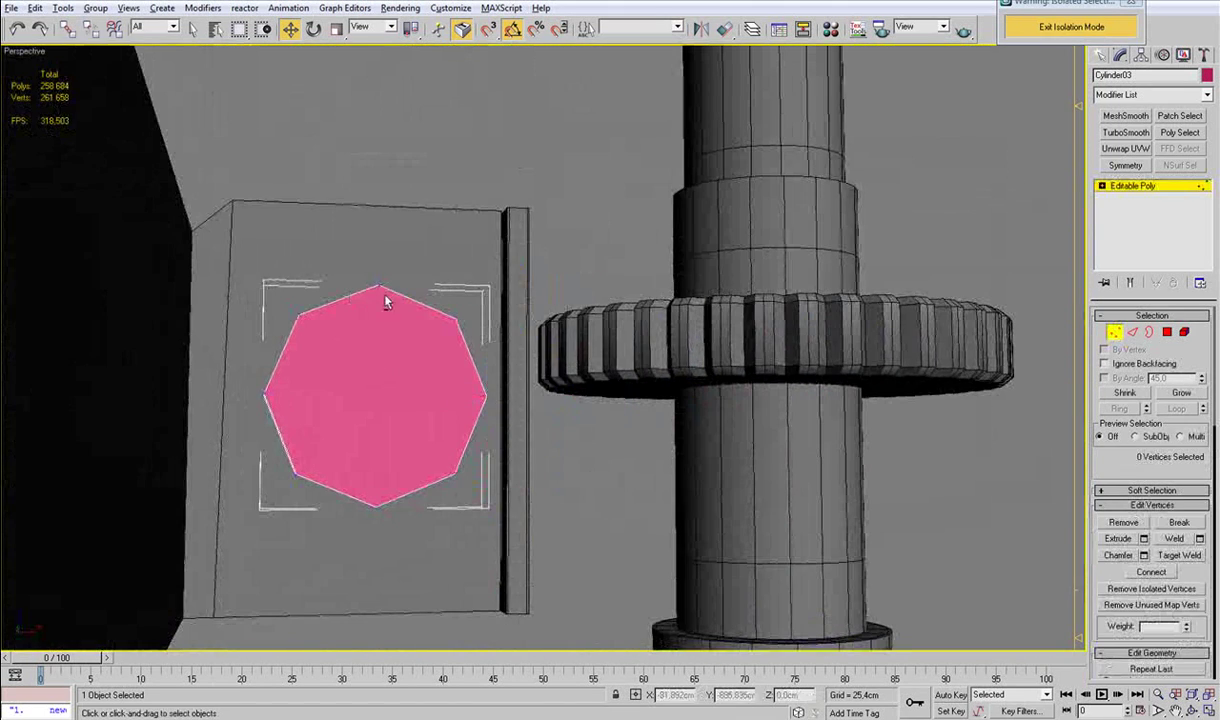
Cut both end faces of the octagonal cylinder vertically between their top and bottom vertices.
click(380, 286)
click(375, 506)
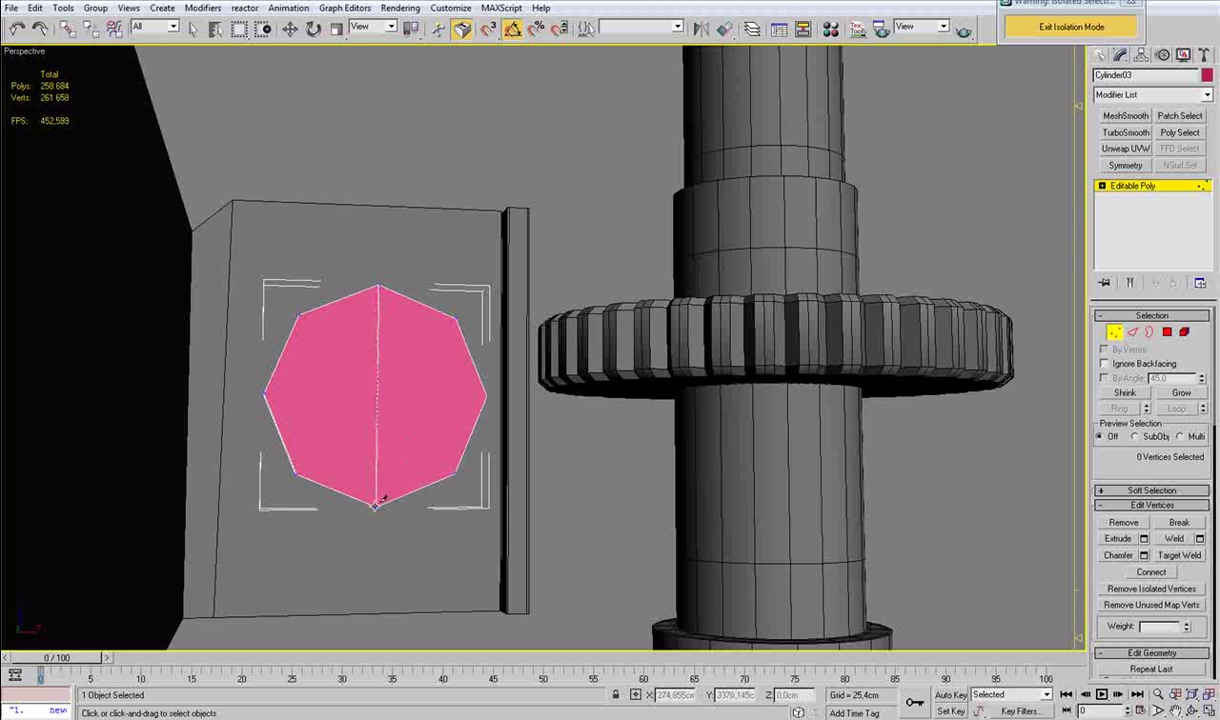
alt+middle_drag(812, 458, 572, 455)
key(F3)
key(alt+c)
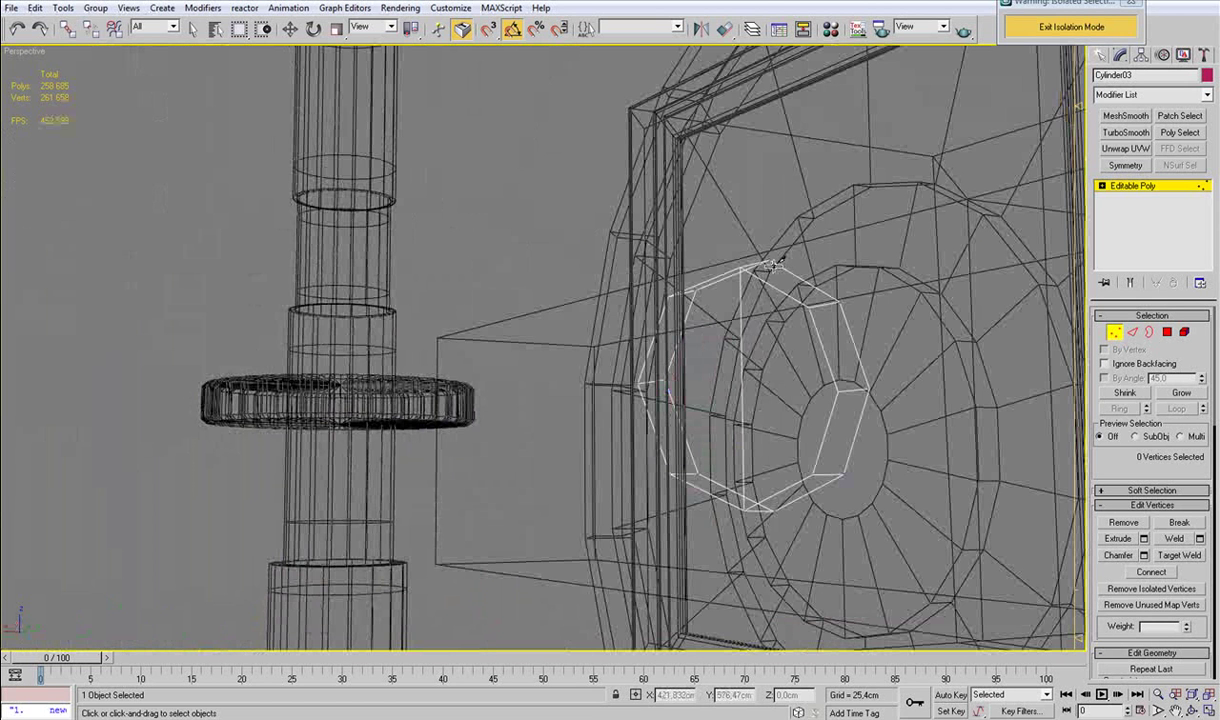
click(768, 261)
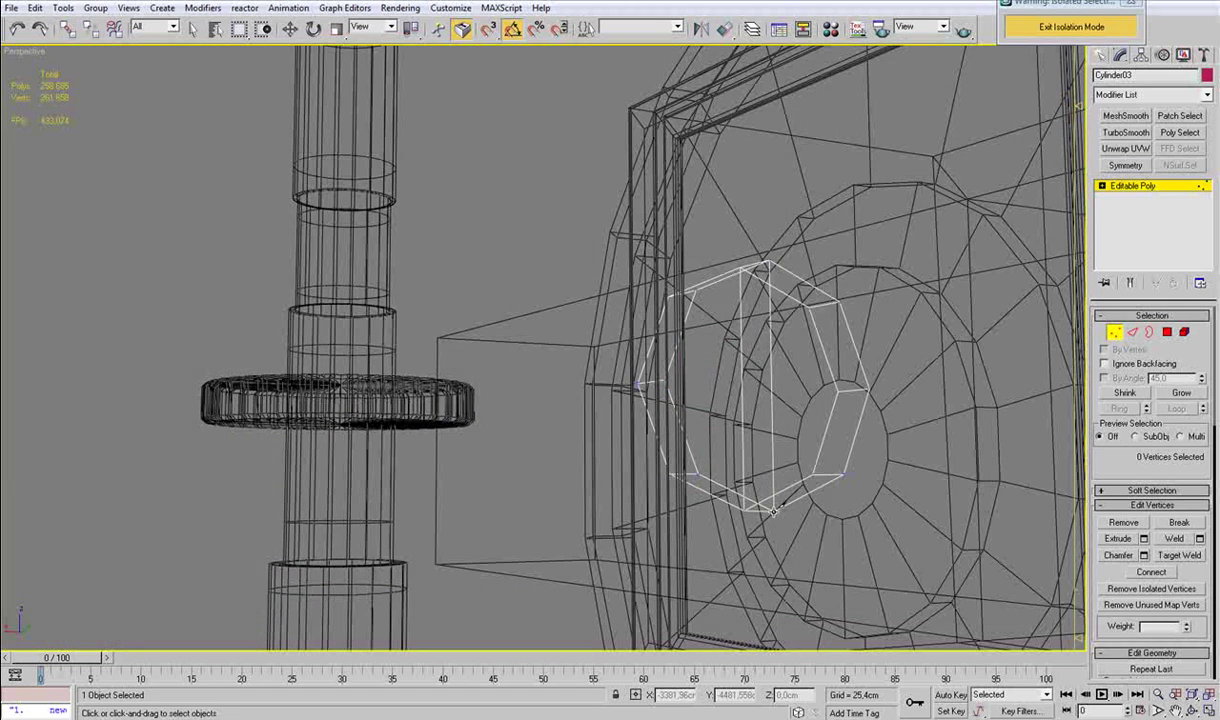
alt+middle_drag(822, 533, 836, 542)
Delete the polygons on the cylinder's half facing away from the flange and return to shaded display.
key(4)
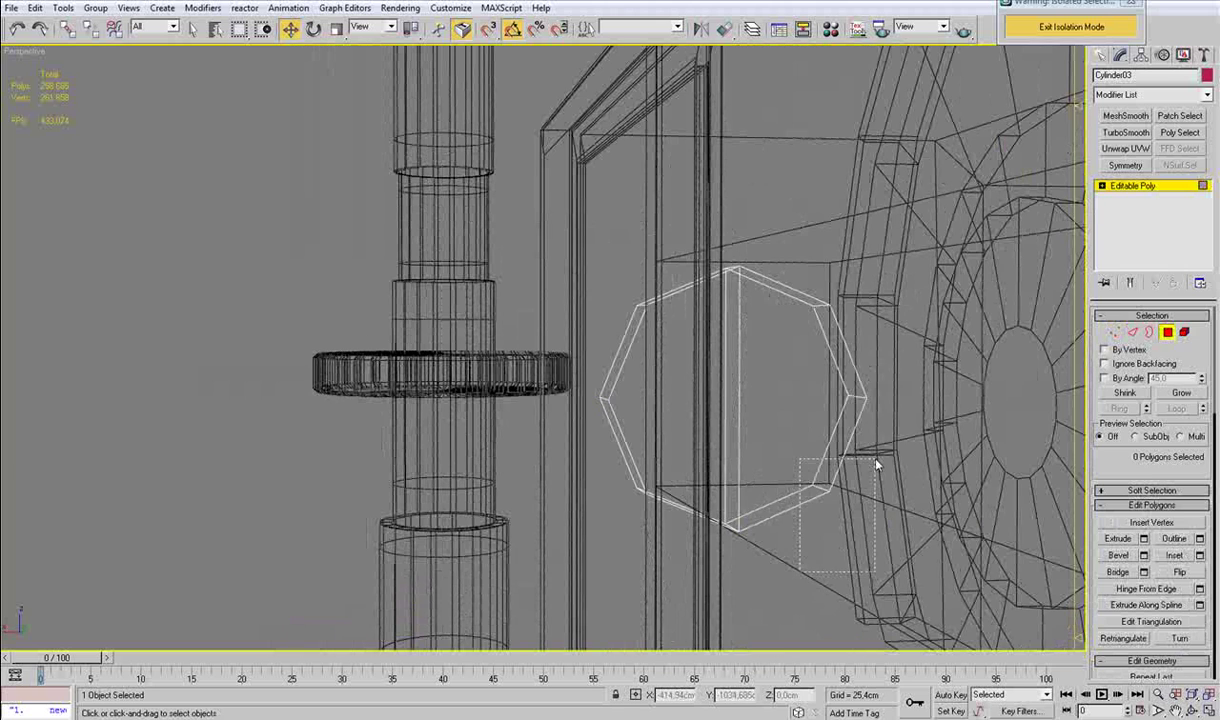
drag(812, 564, 958, 301)
key(Delete)
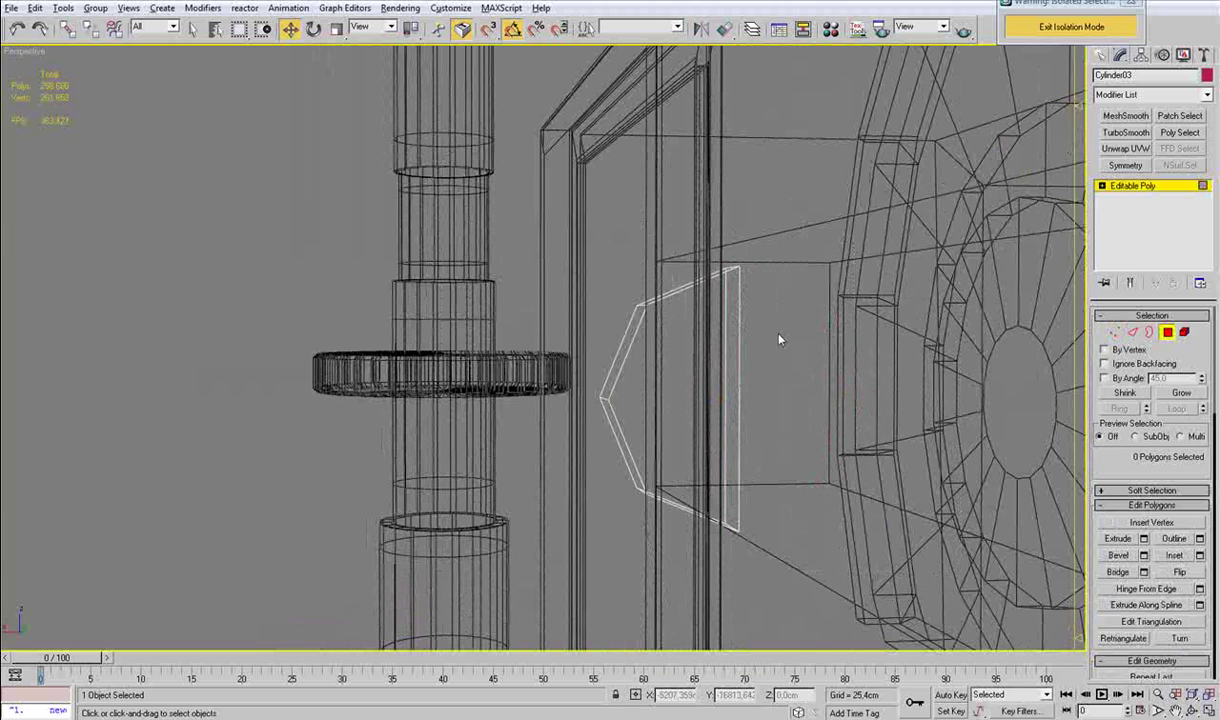
alt+middle_drag(776, 338, 990, 368)
click(1169, 333)
key(F3)
Move the half cylinder along Y to 15,945 cm, just outside the short arm's side face.
alt+middle_drag(640, 370, 537, 390)
scroll(537, 390, down, 1)
drag(697, 309, 741, 300)
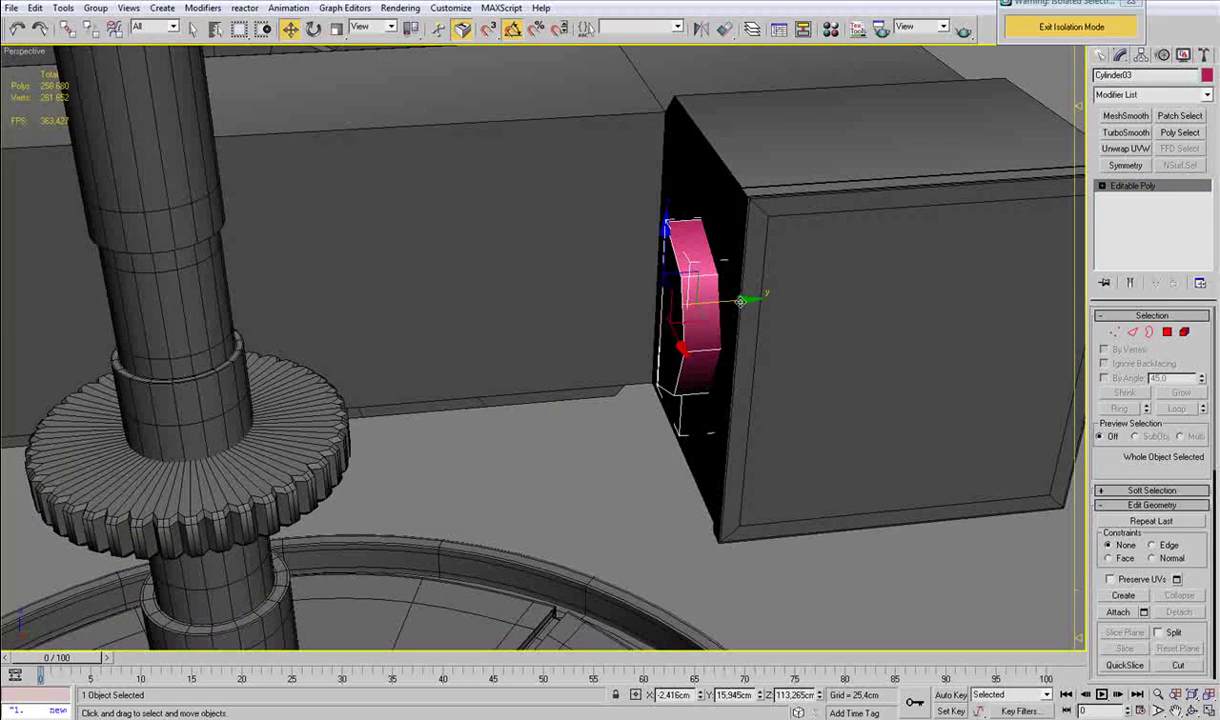
In the front view, extrude the half cylinder's open border to the long arm's corner at X -8,111 cm and scale it vertically to 147%.
key(f)
scroll(585, 360, up, 3)
scroll(545, 350, down, 3)
key(3)
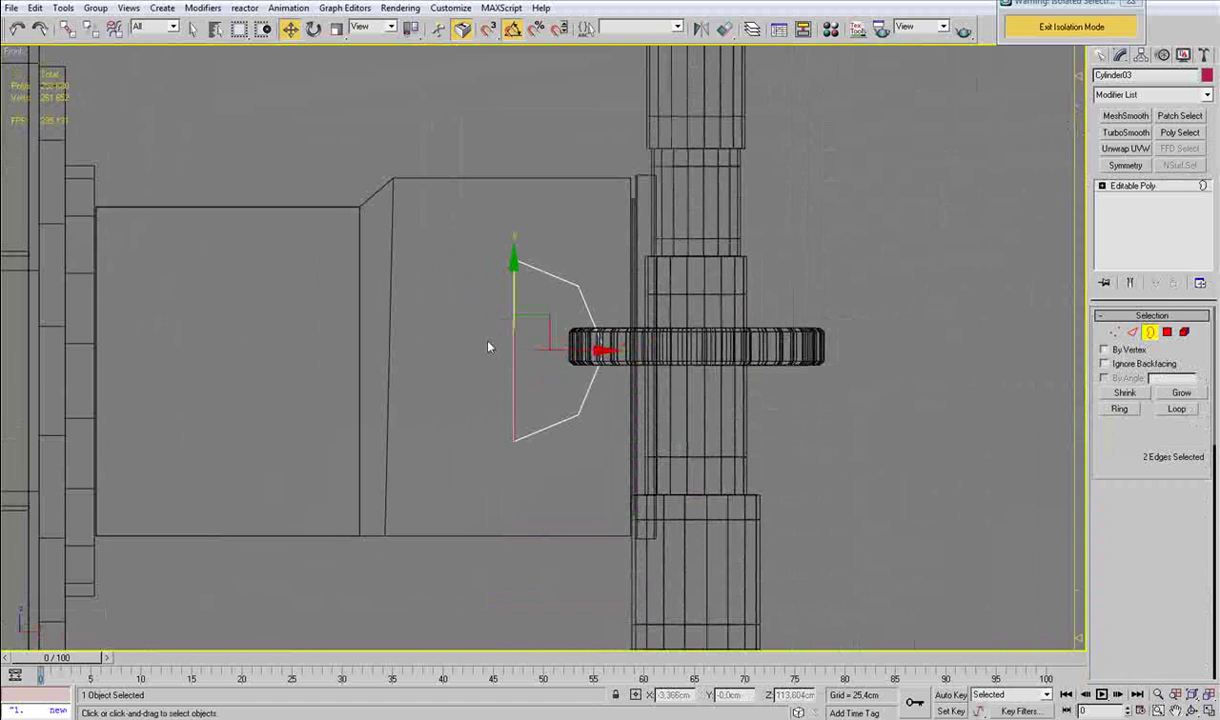
shift+drag(597, 352, 440, 349)
key(r)
drag(357, 261, 360, 238)
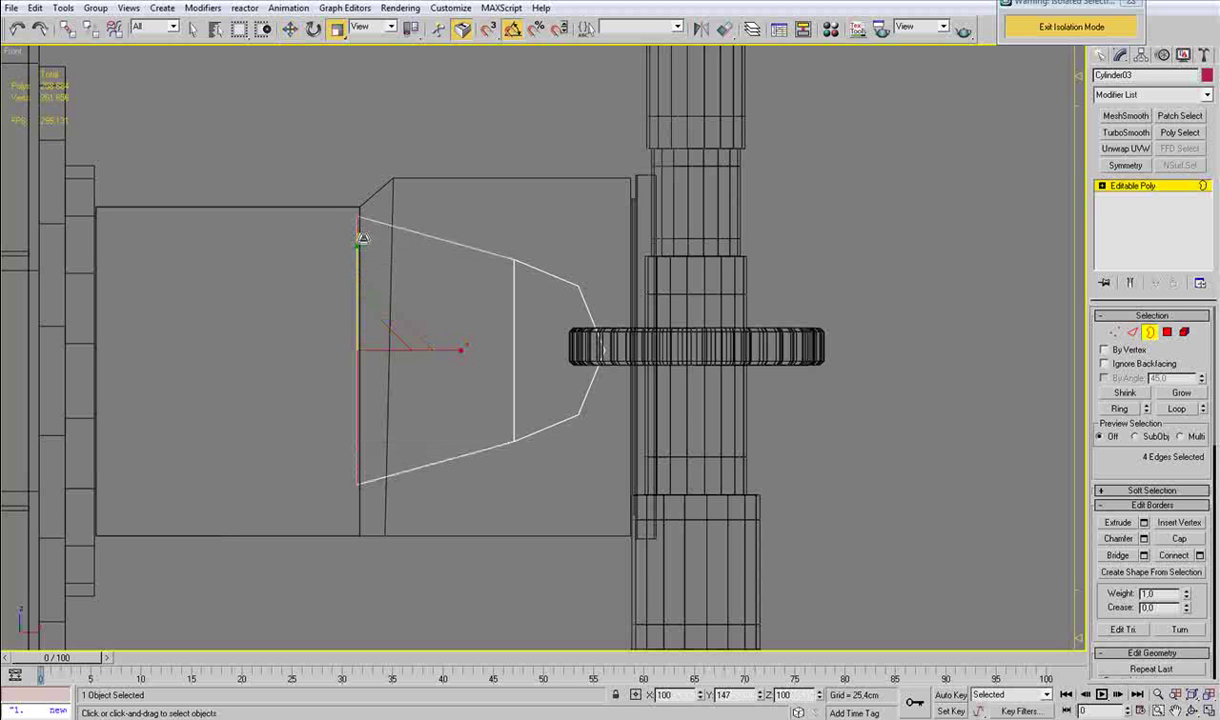
key(w)
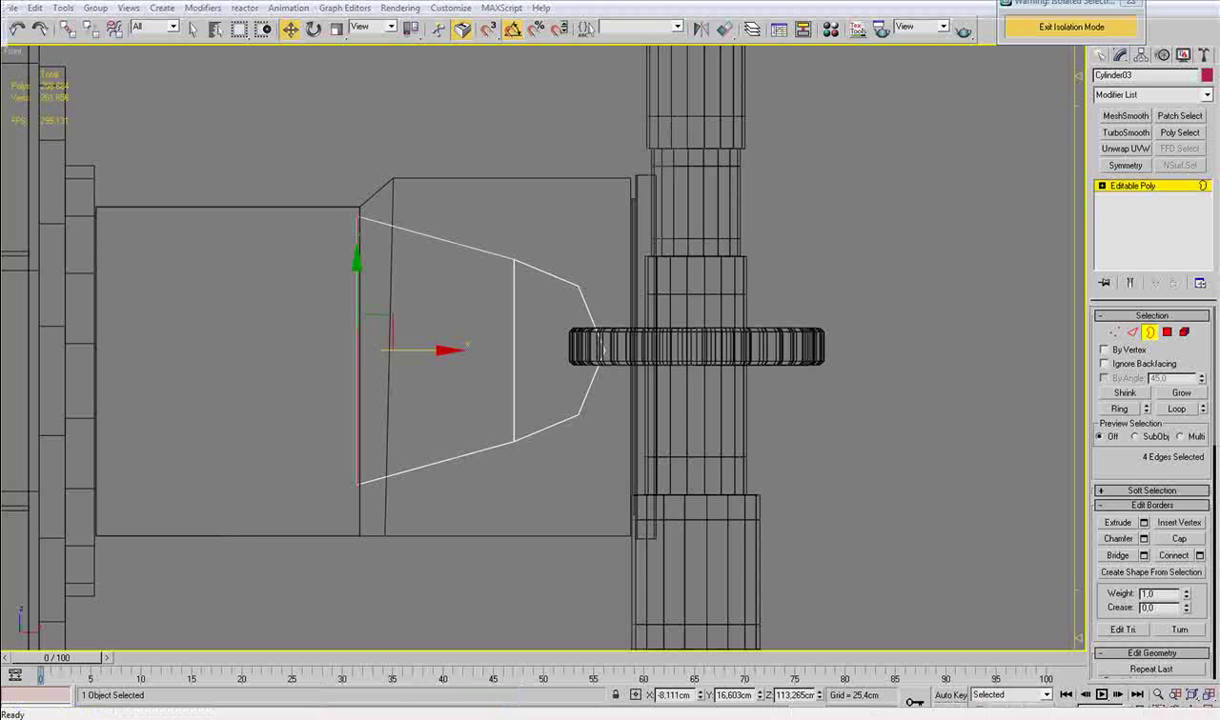
Examine the shape of the cutter opening in reference photo S1032422.JPG, then return to the front view of the model.
click(433, 718)
click(433, 718)
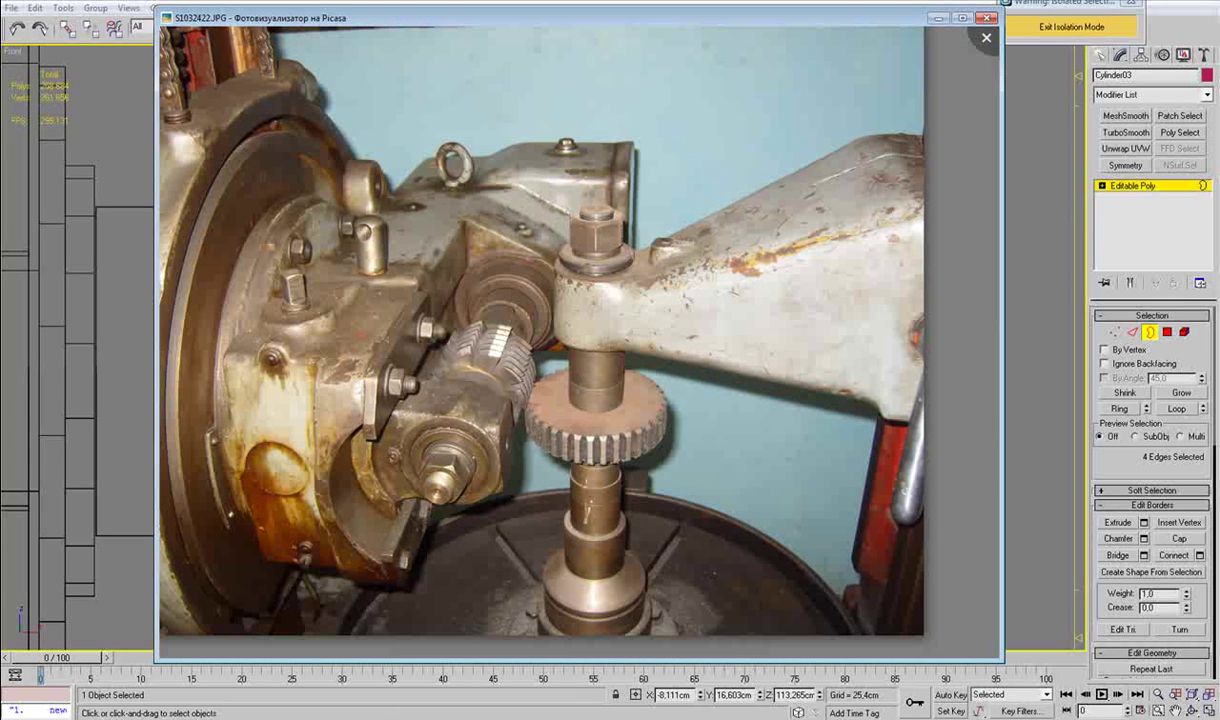
click(936, 22)
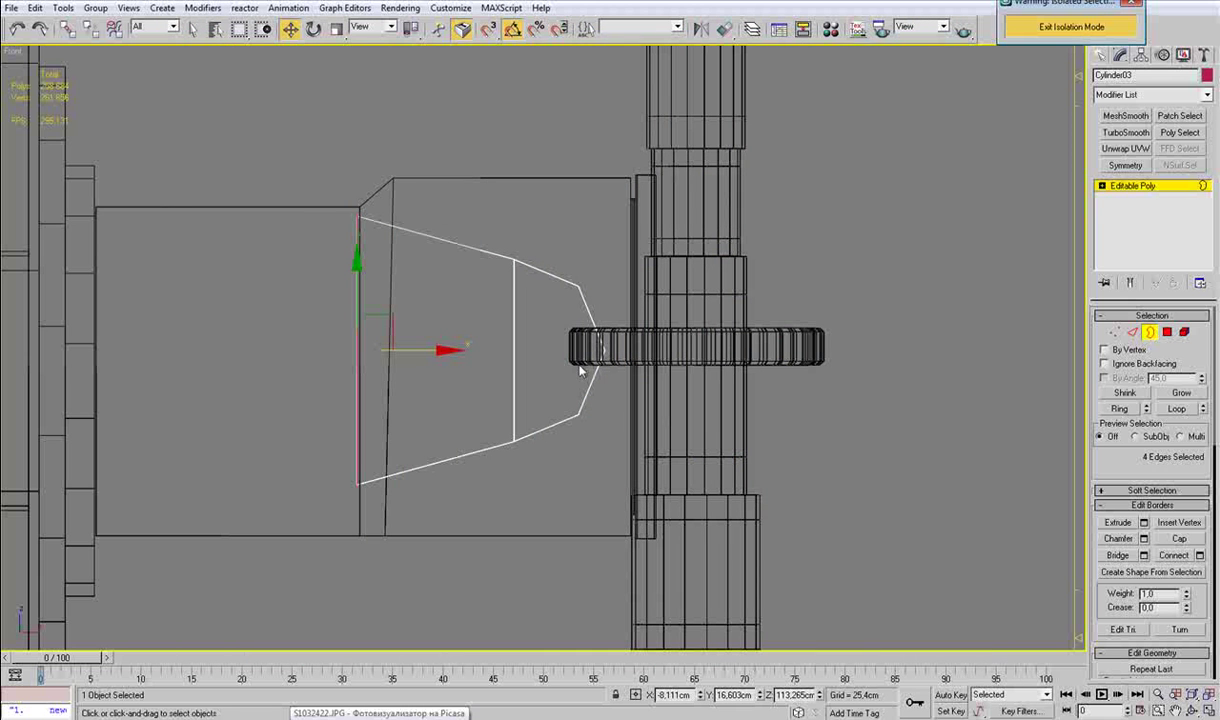
Stretch the half cylinder in the perspective view by moving its two outer end polygons about -5,448 cm along Y.
key(p)
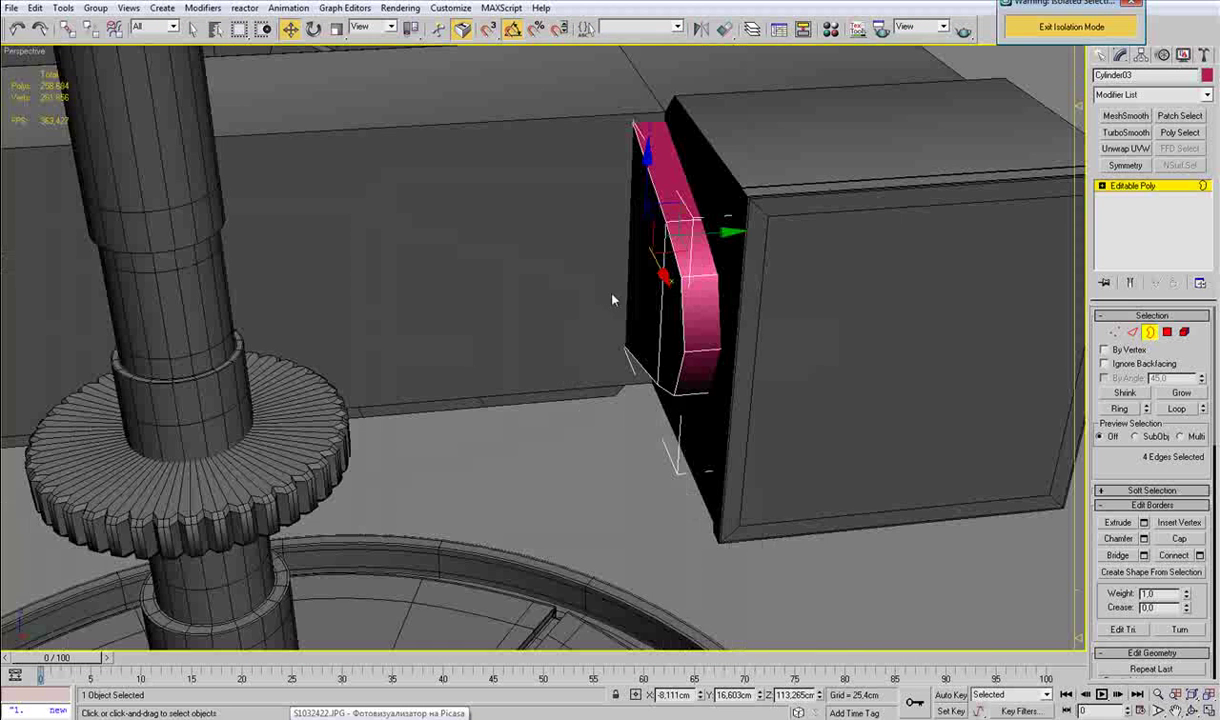
key(4)
click(671, 301)
ctrl+click(646, 284)
drag(733, 296, 579, 300)
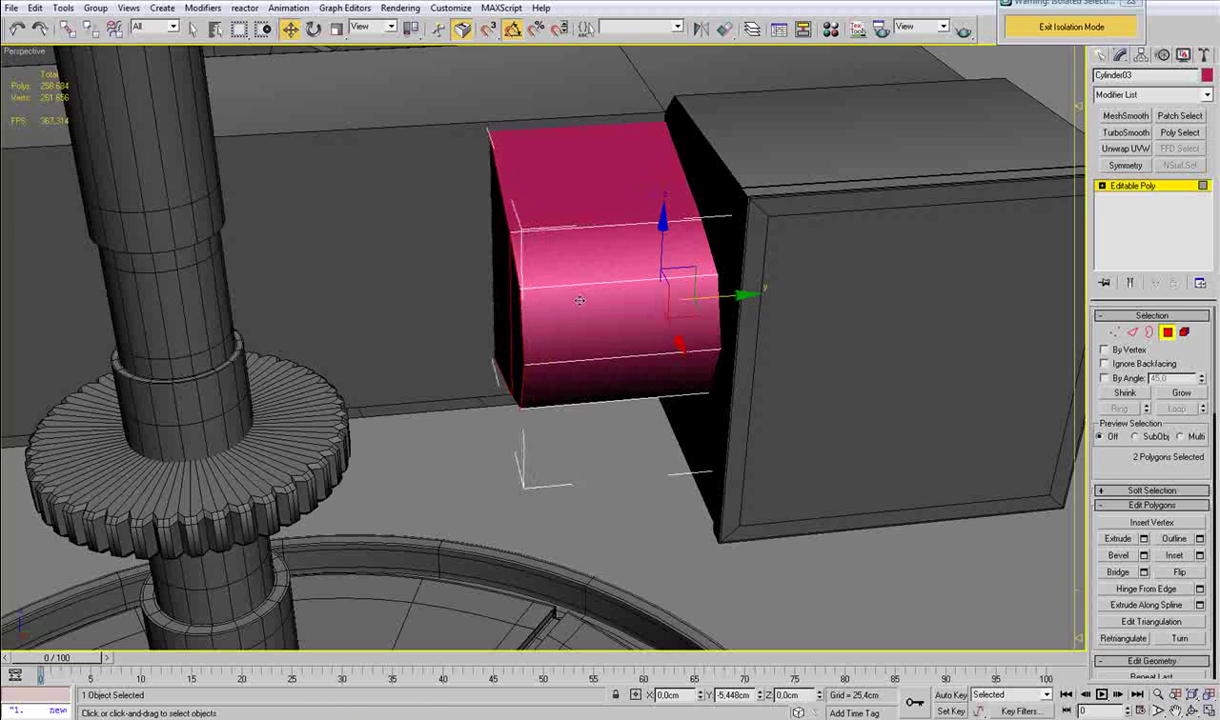
click(1166, 335)
In the front view, move the Important_Part block up about 0,666 cm relative to the half-cylinder guide.
alt+middle_drag(678, 316, 791, 297)
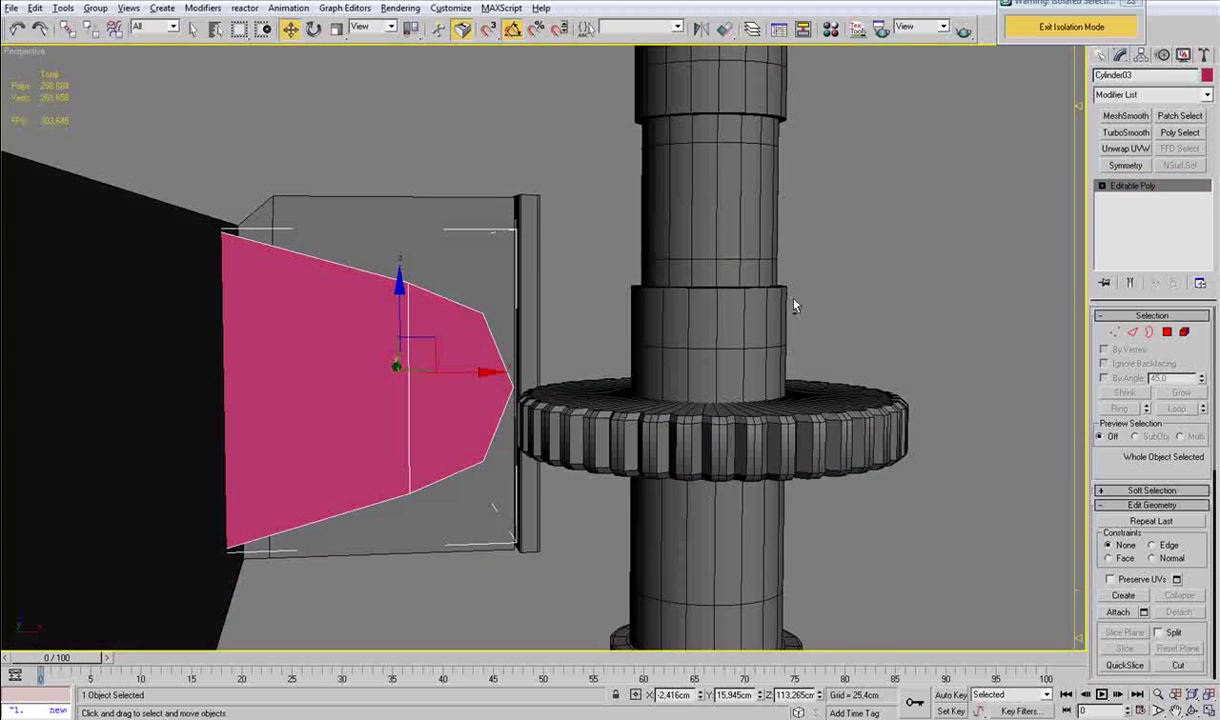
key(f)
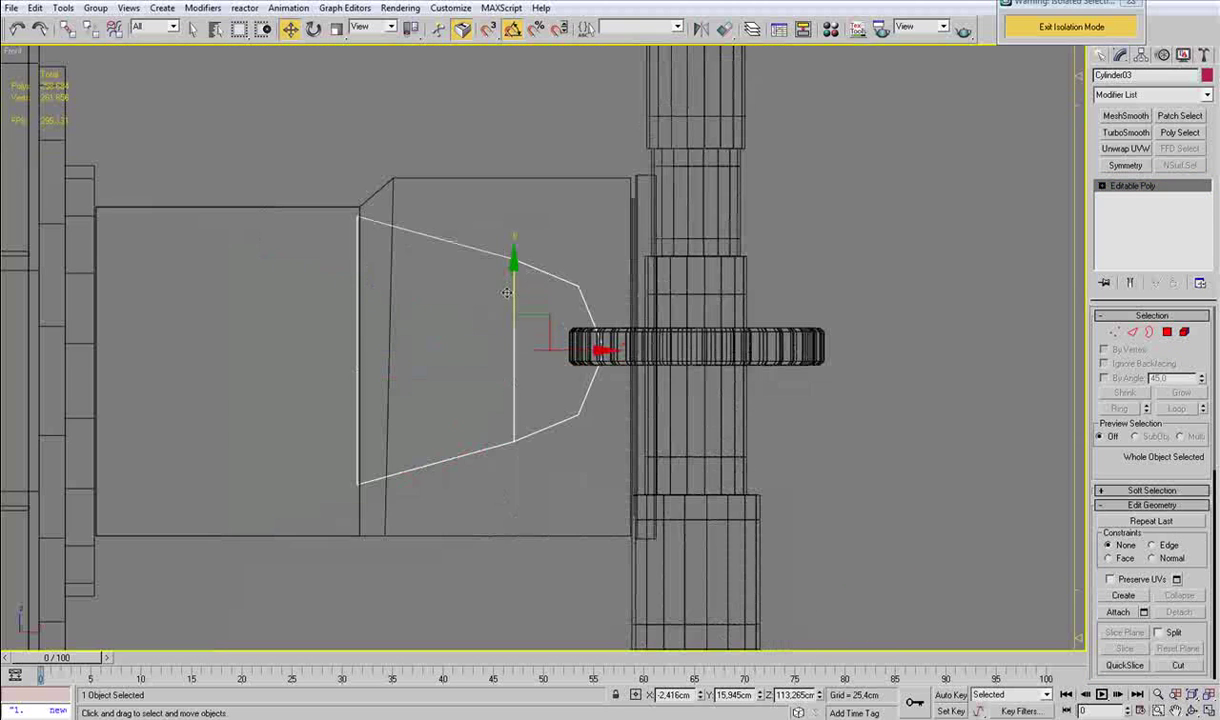
click(474, 254)
drag(431, 400, 424, 383)
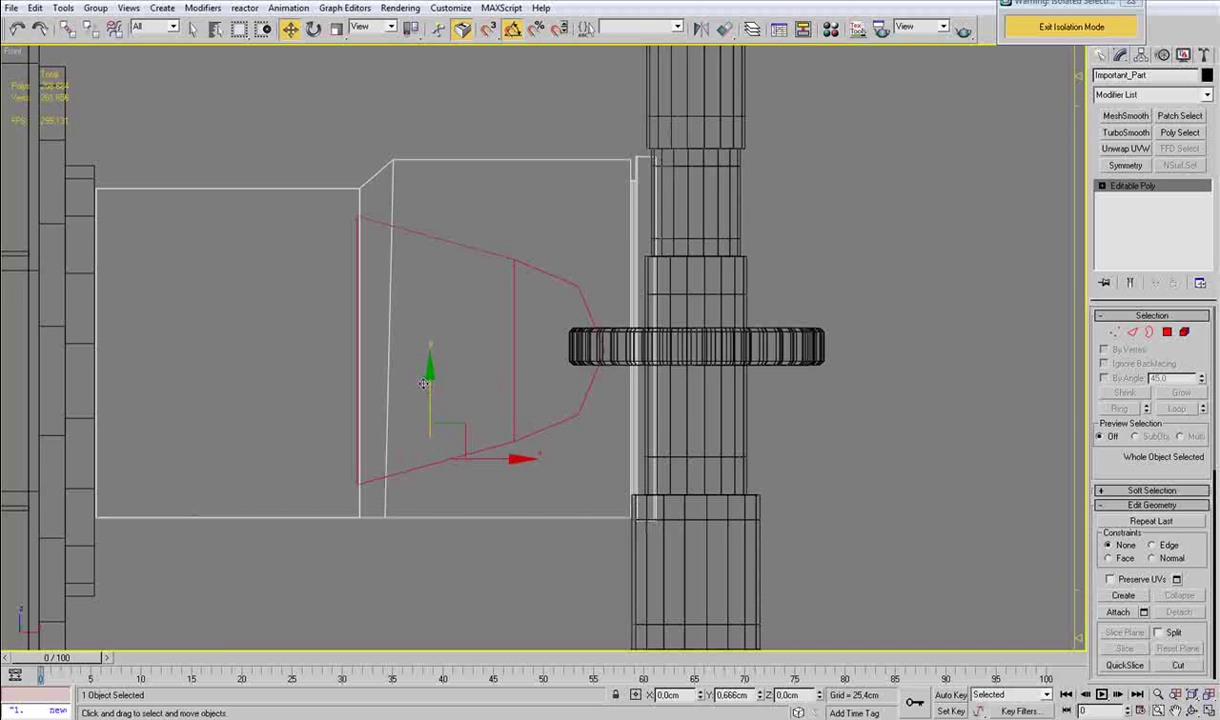
click(553, 278)
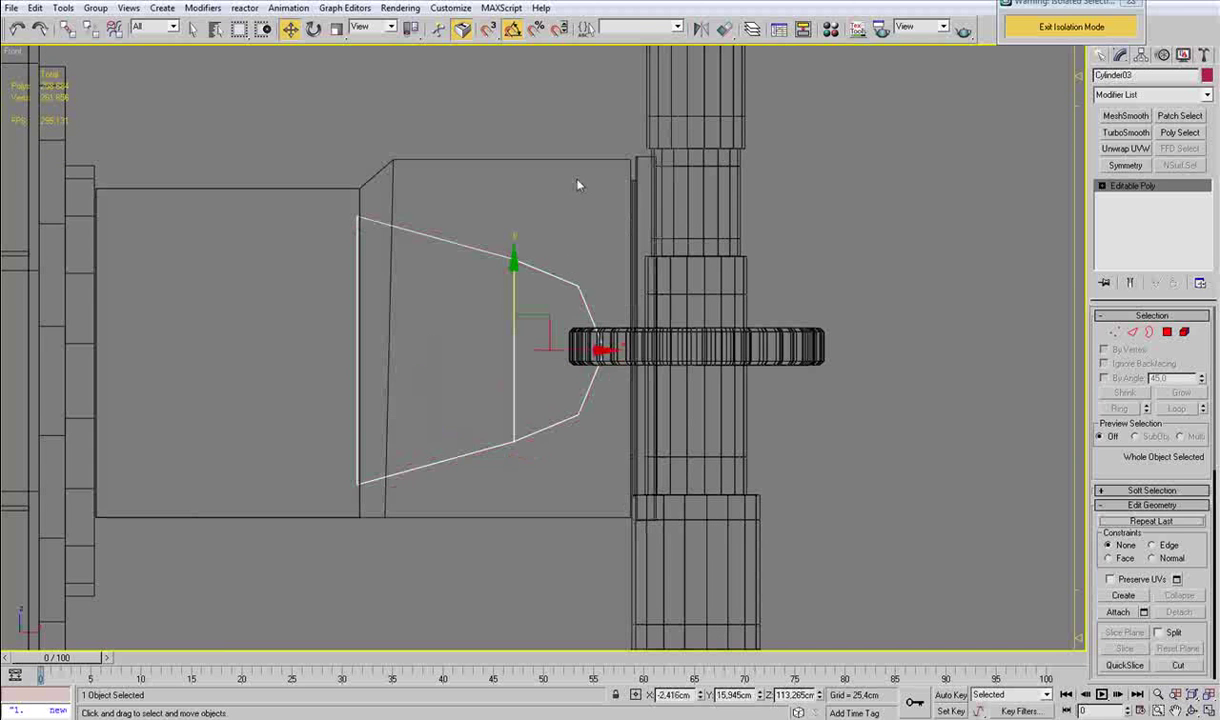
Cut the upper and lower halves of the guide's outline into the block's side face, from the nose to the chamfer edge.
click(457, 190)
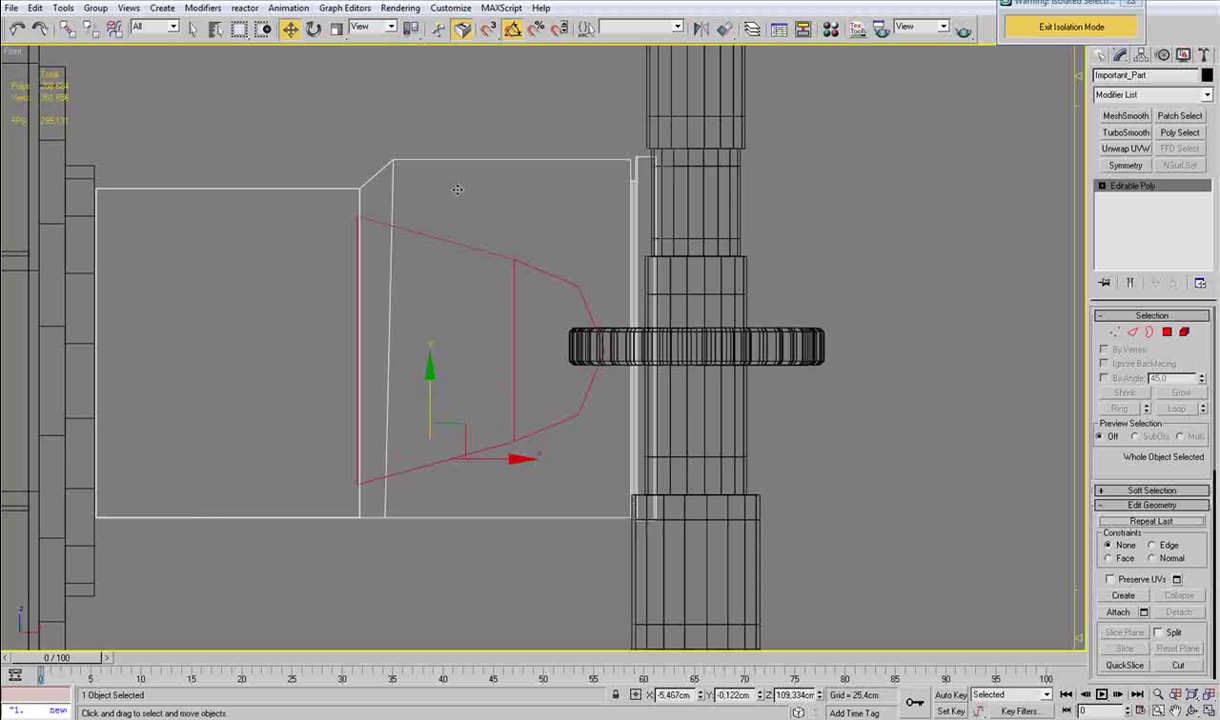
click(1115, 332)
scroll(423, 254, up, 2)
middle_drag(423, 254, 380, 285)
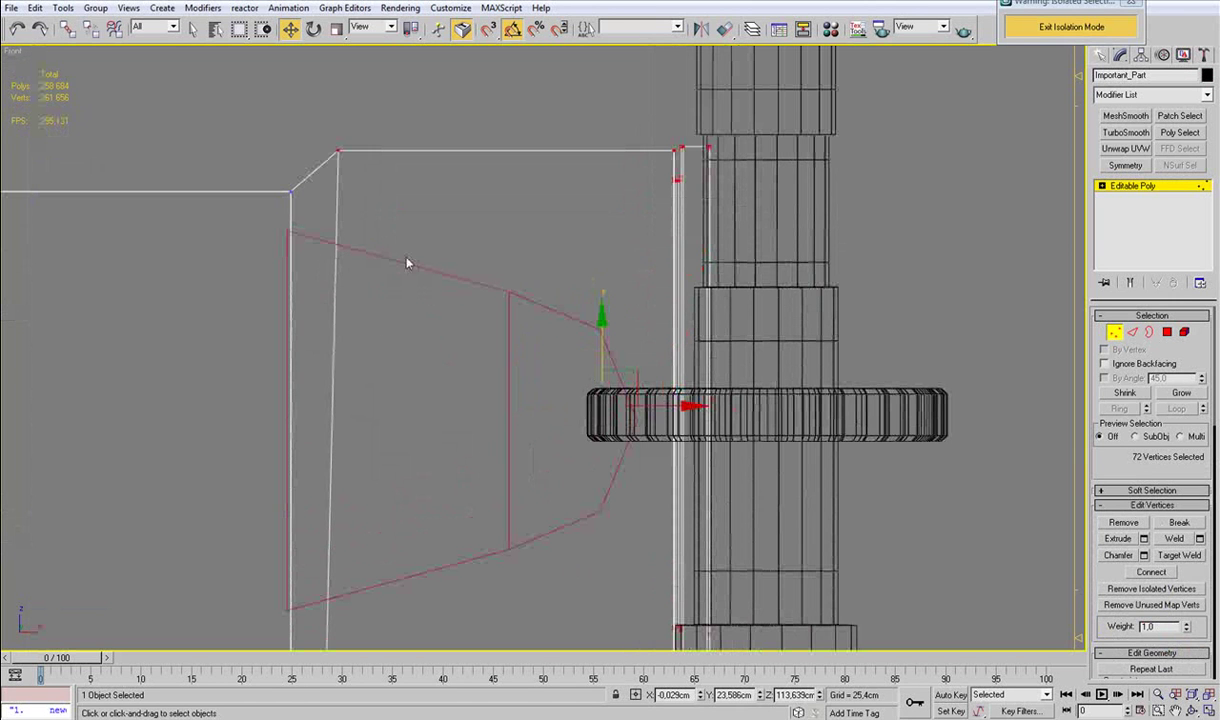
key(alt+c)
drag(640, 415, 340, 244)
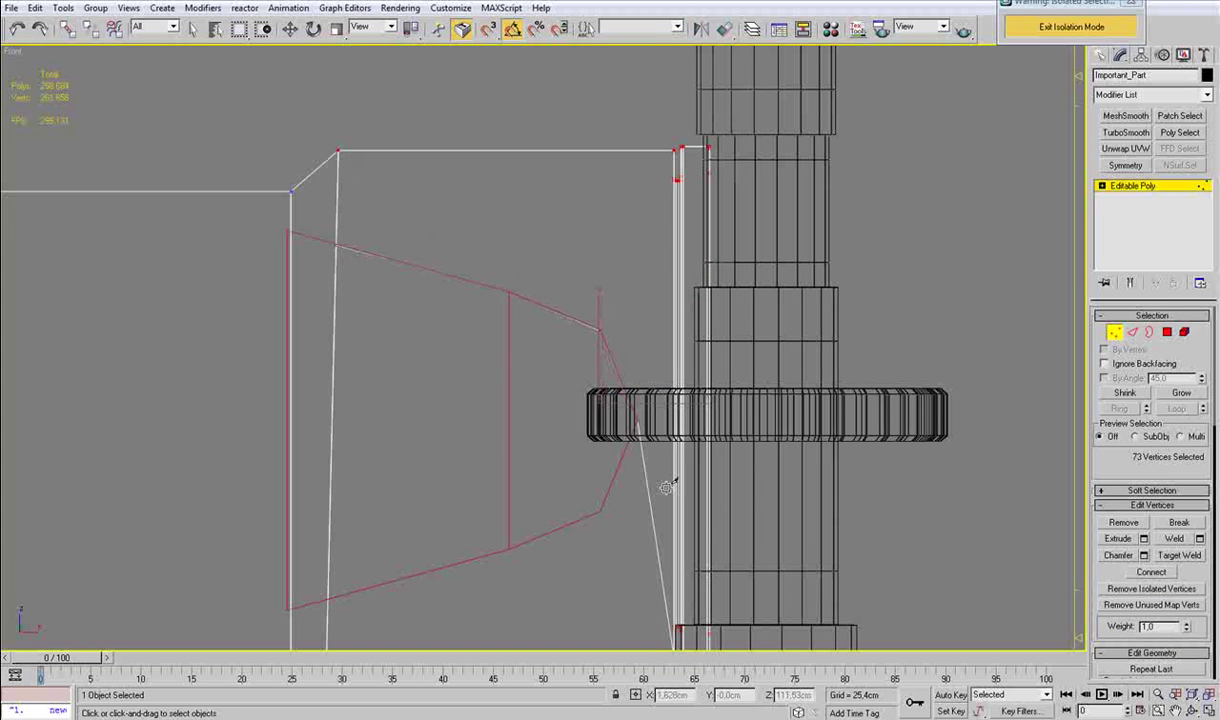
middle_drag(392, 358, 410, 285)
drag(655, 347, 345, 524)
middle_drag(659, 538, 511, 510)
Cut edges from the outline's lower and upper bend vertices to the side face's corners beside the flange.
click(470, 412)
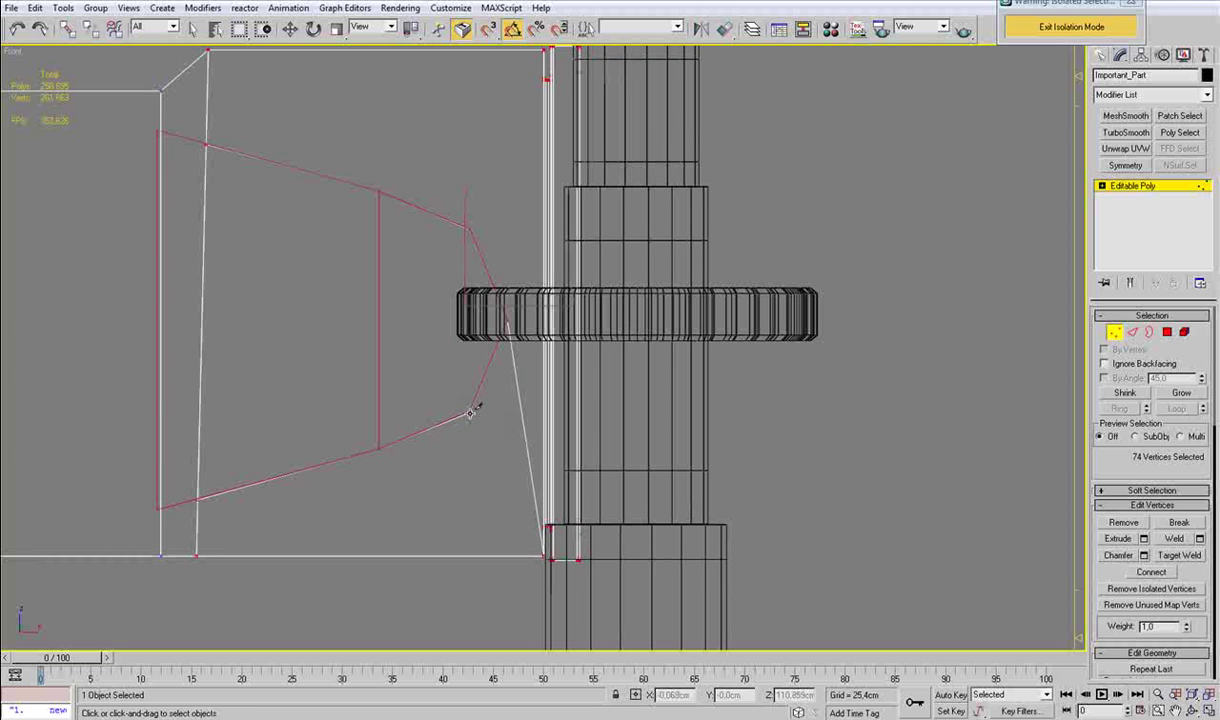
click(544, 556)
right_click(544, 556)
middle_drag(485, 323, 487, 504)
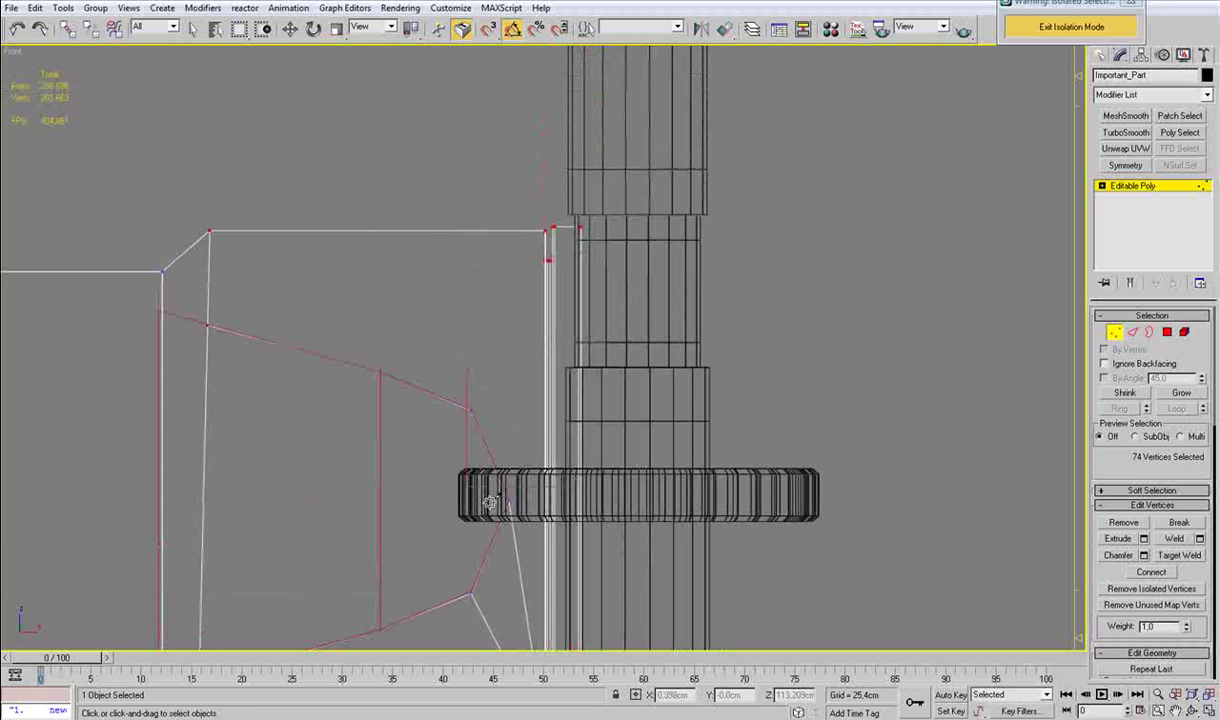
click(470, 409)
click(545, 231)
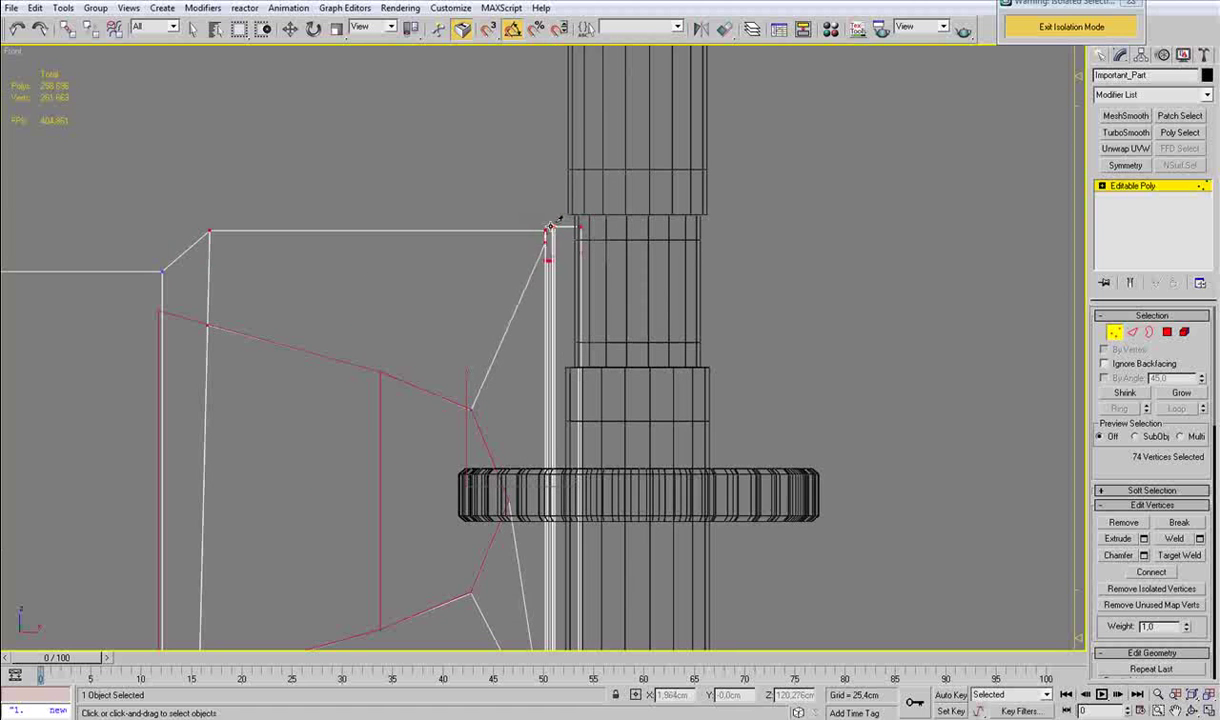
right_click(561, 363)
Select the vertical edges around the flange end and connect them with a horizontal edge loop.
key(2)
drag(654, 463, 529, 528)
key(ctrl+shift+e)
middle_drag(530, 535, 587, 336)
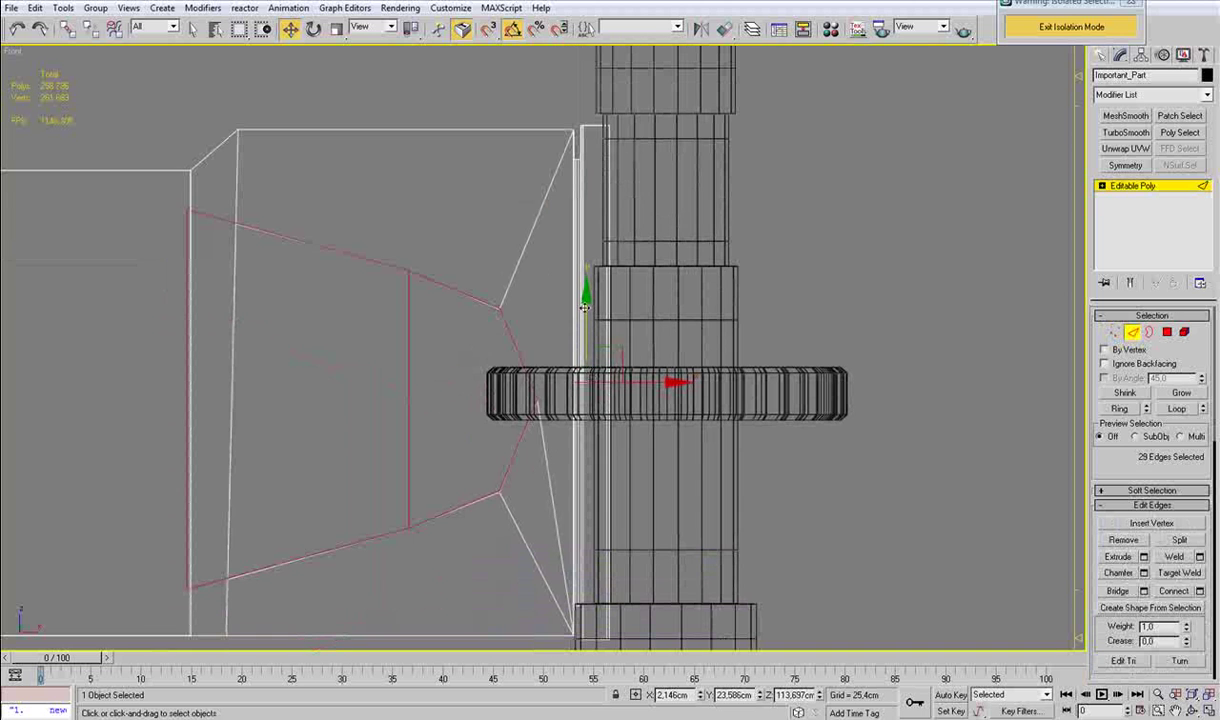
Cut an edge from the outline's nose vertex to the new loop beside the flange.
scroll(580, 385, up, 6)
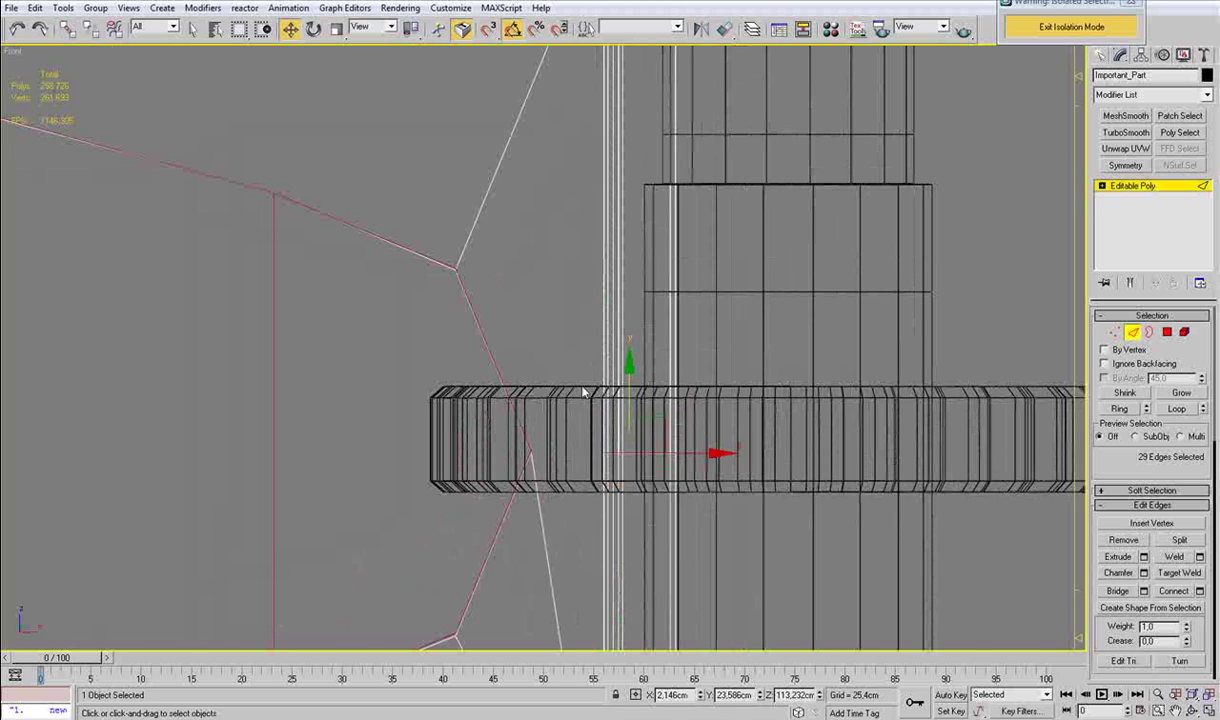
key(1)
key(alt+c)
click(482, 429)
click(627, 430)
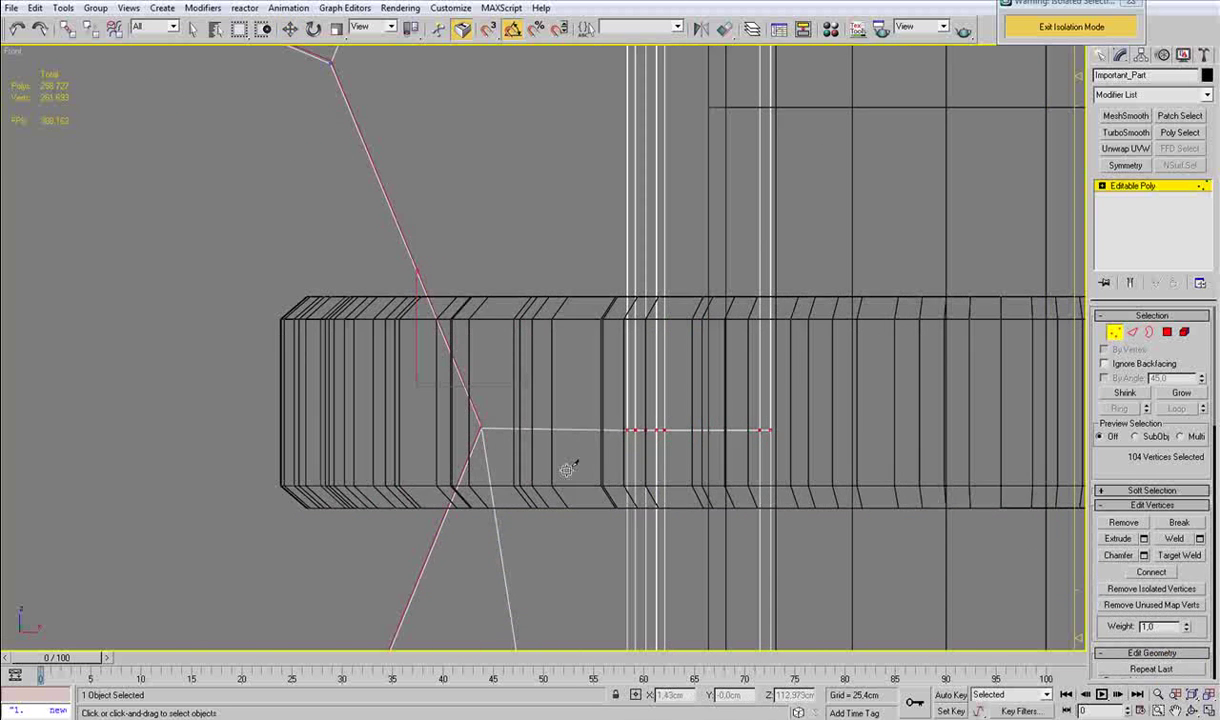
right_click(628, 430)
Remove the leftover diagonal edge running from the outline's nose to the lower flange corner.
key(2)
click(502, 556)
key(BackSpace)
scroll(503, 533, down, 6)
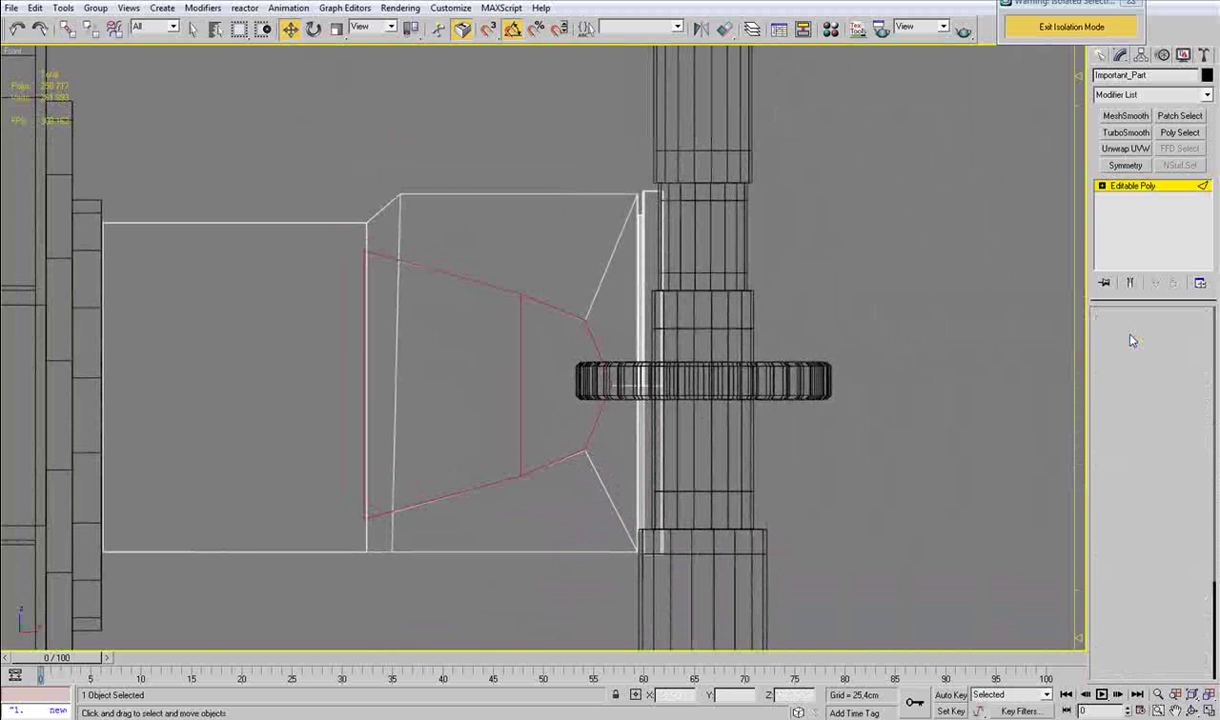
Leave edge editing and delete the half-cylinder guide object in the perspective view.
click(1132, 336)
key(p)
scroll(434, 455, down, 5)
alt+middle_drag(648, 446, 745, 433)
click(640, 364)
click(631, 377)
key(Delete)
Extend the upper outline cut on Important_Part across the chamfer face to the long arm's inner vertical edge.
scroll(583, 468, up, 5)
key(F4)
key(F4)
scroll(781, 439, up, 3)
key(alt+c)
click(728, 381)
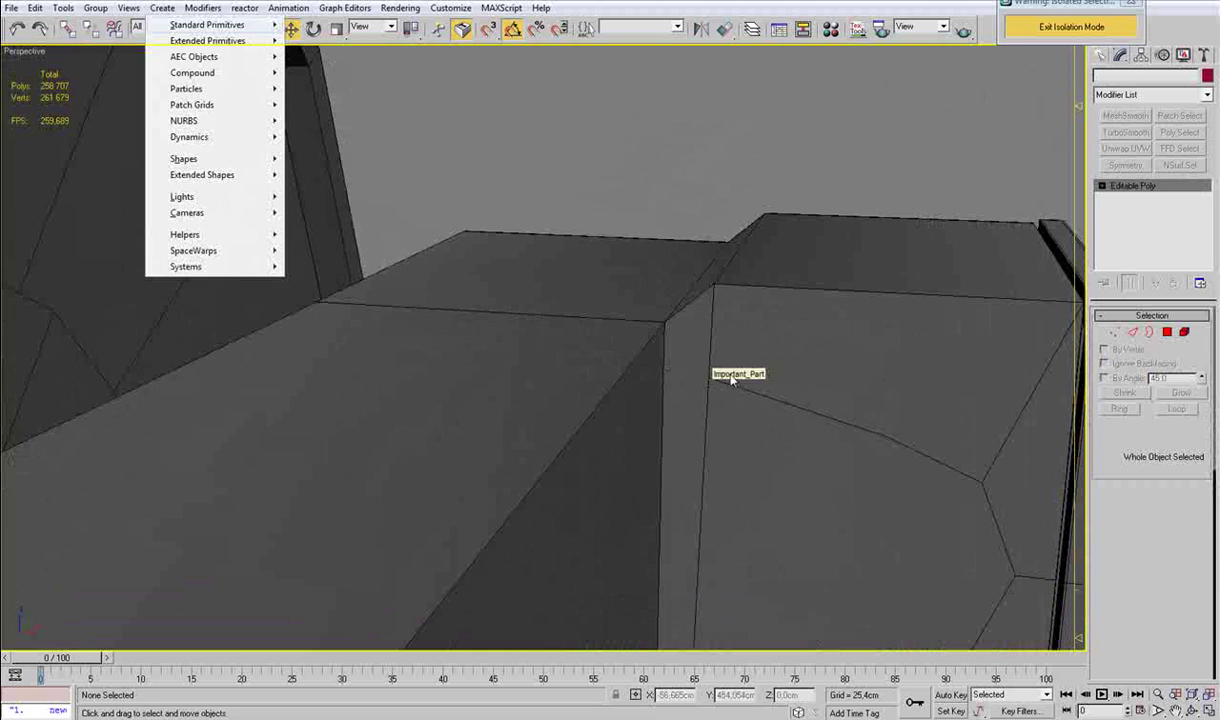
key(1)
key(alt+c)
click(709, 378)
click(664, 362)
right_click(664, 362)
Extend the lower outline cut across the chamfer face to the long arm's inner vertical edge.
middle_drag(764, 450, 764, 268)
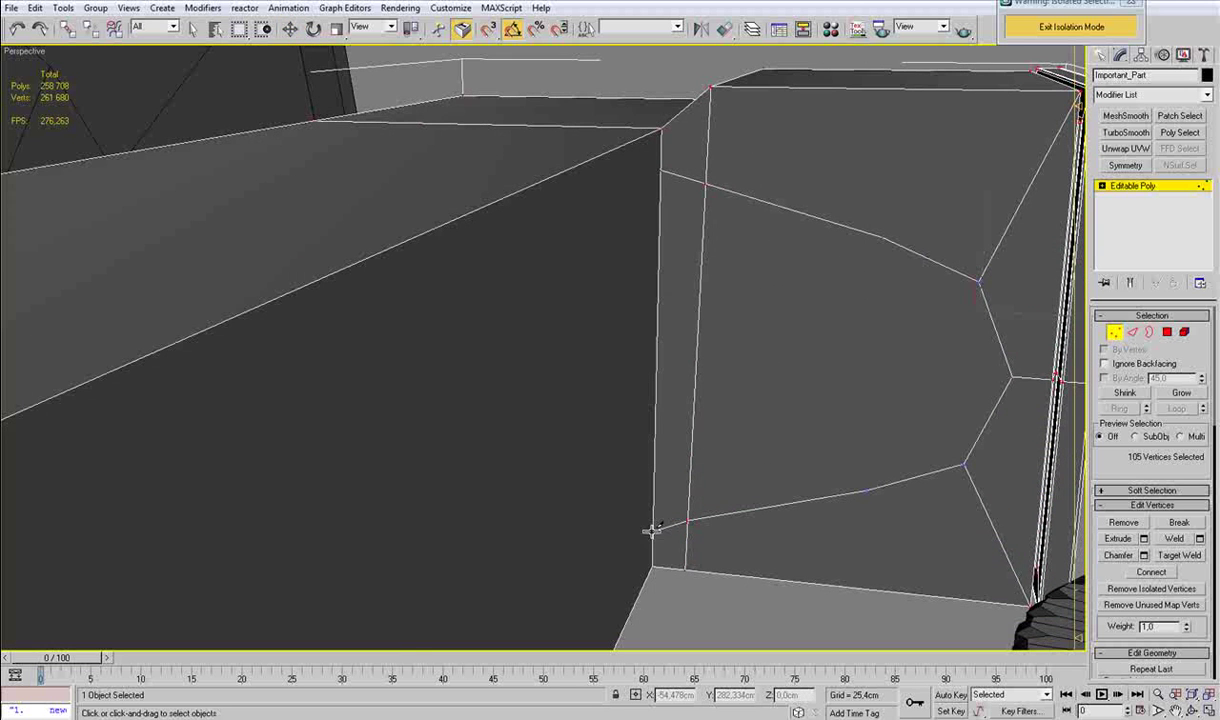
click(652, 531)
right_click(652, 531)
Cut an edge near the bottom of the long arm, along its inner side face and across its end face.
scroll(645, 566, down, 6)
alt+middle_drag(575, 534, 600, 467)
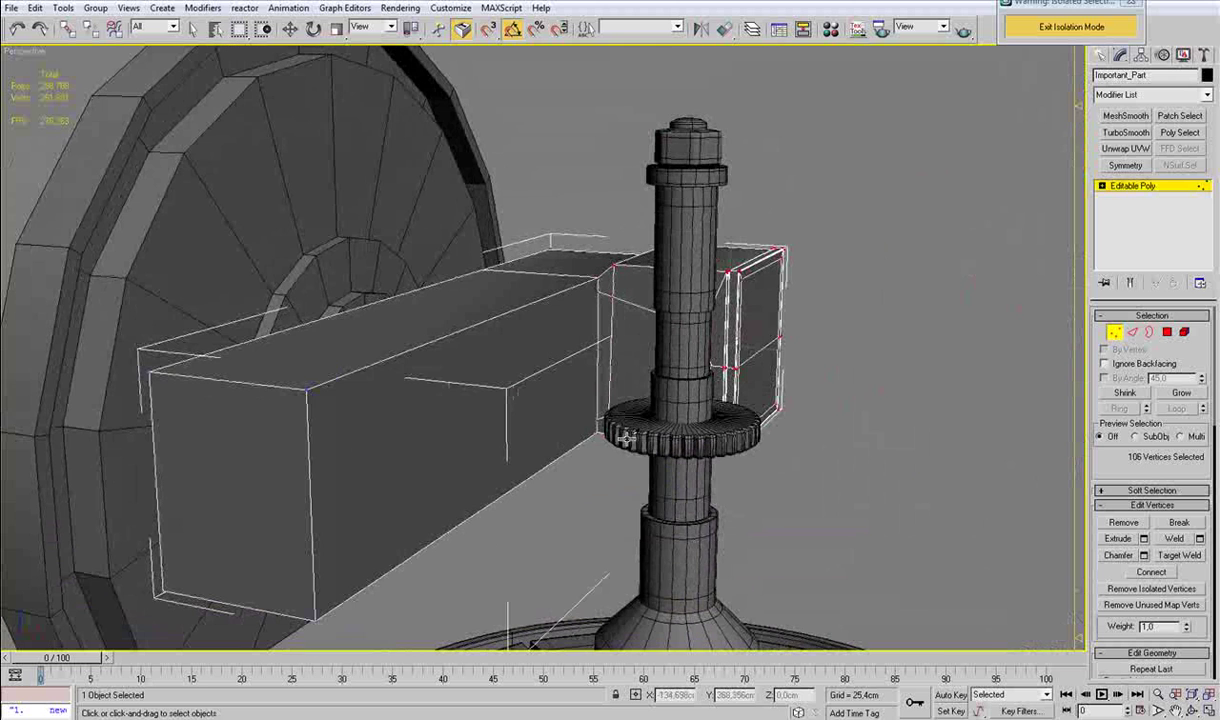
click(598, 422)
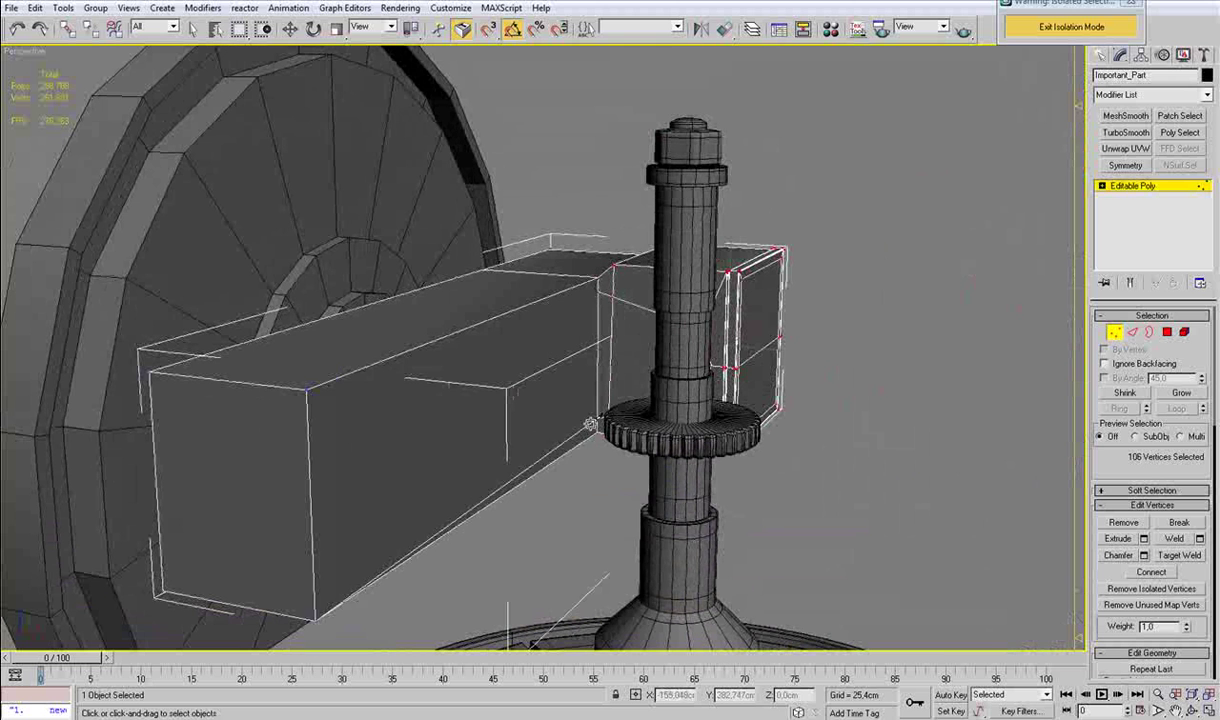
click(314, 604)
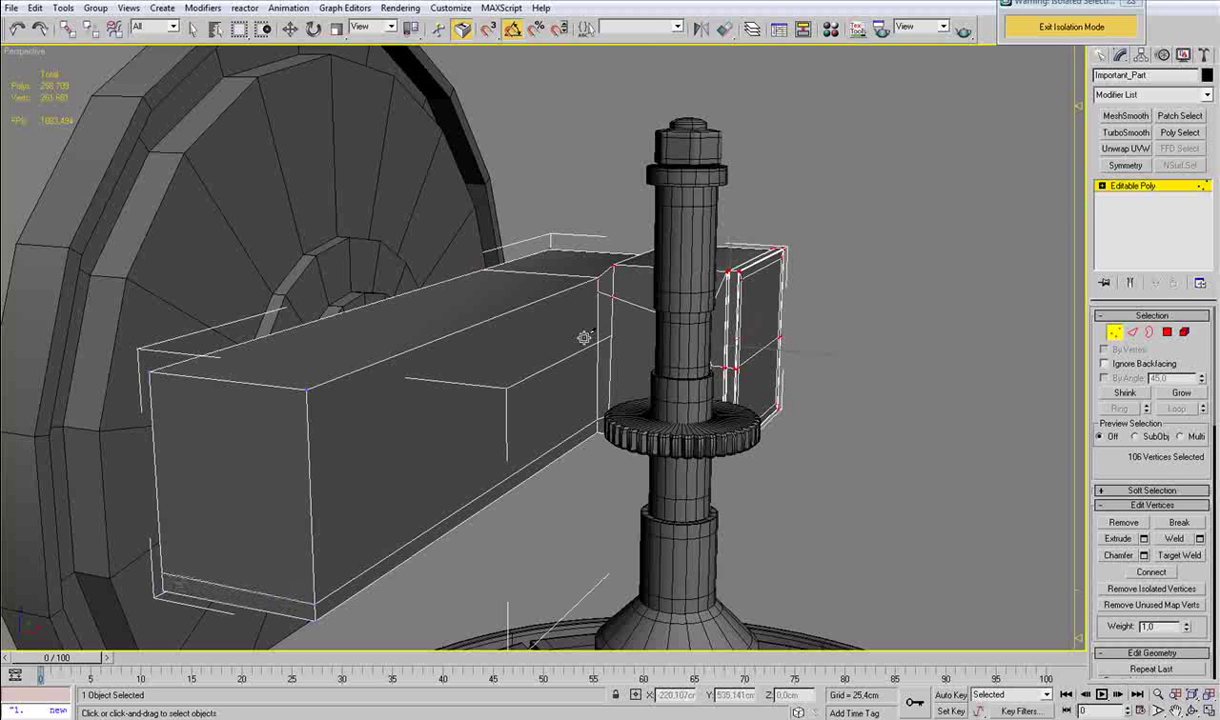
Cut an edge near the top of the long arm's inner side and end faces, and select the new vertex at the outer corner.
click(599, 291)
click(307, 404)
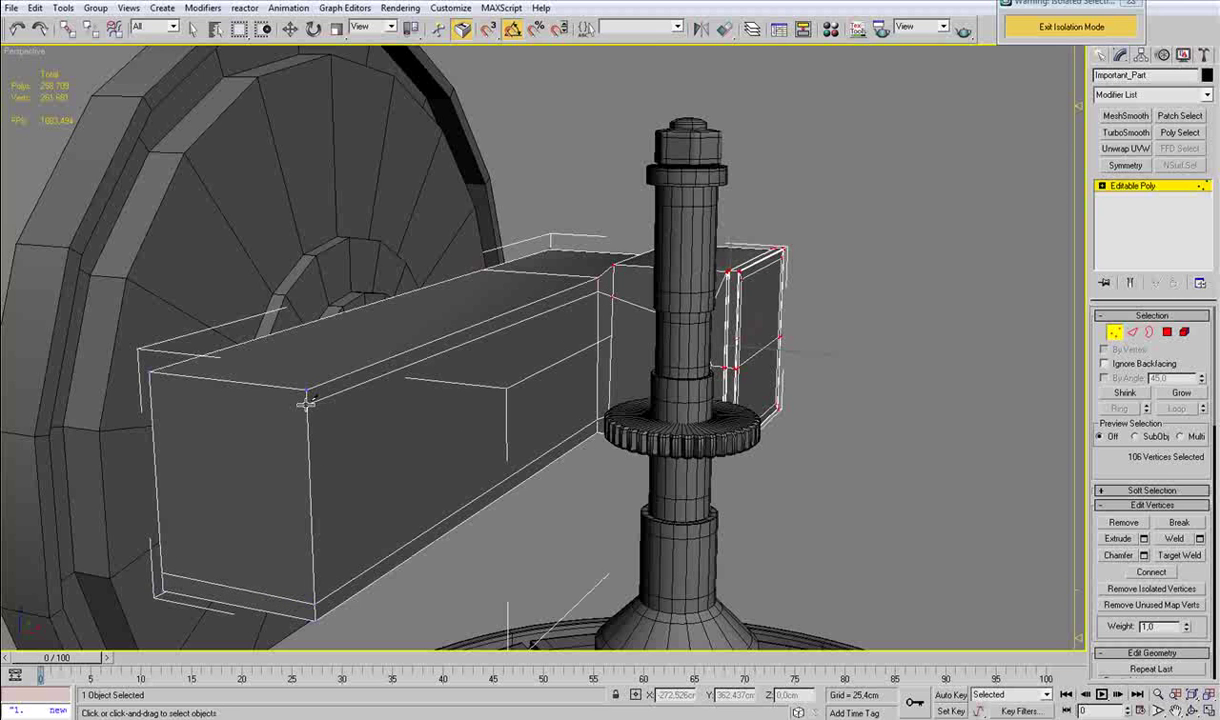
right_click(252, 424)
click(144, 386)
click(150, 376)
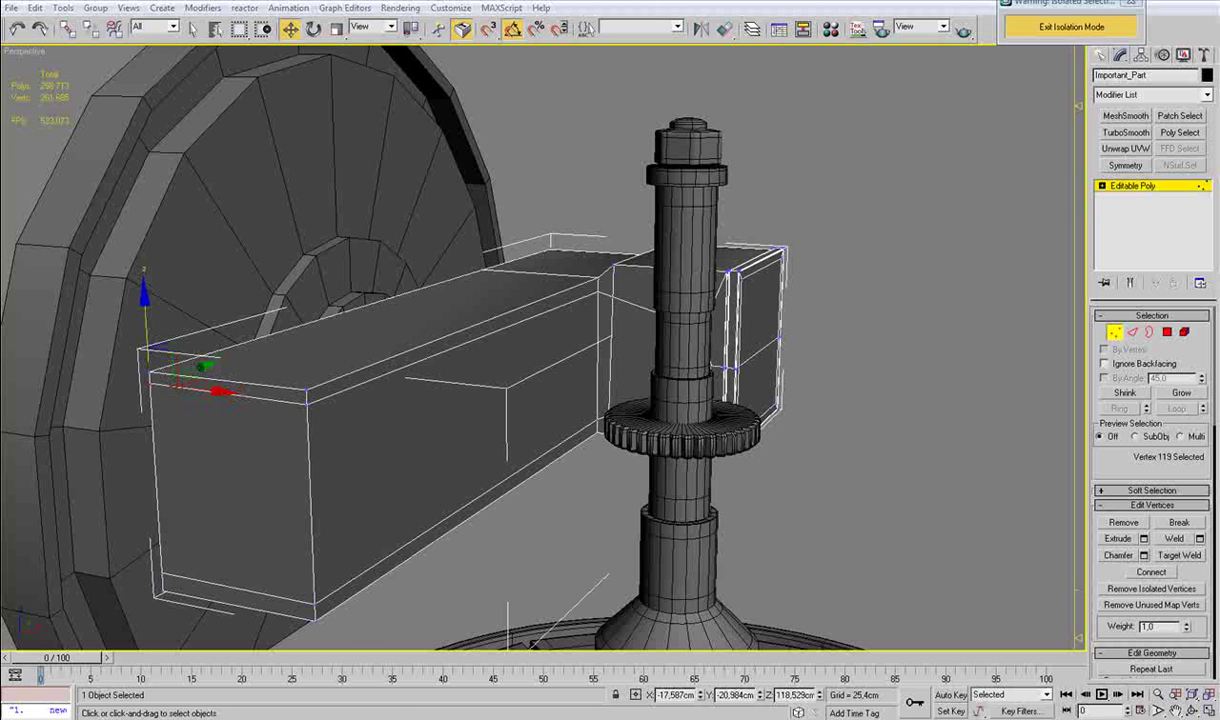
Switch to reference photo S1032422.JPG and examine the housing around the cutter.
key(alt+Tab)
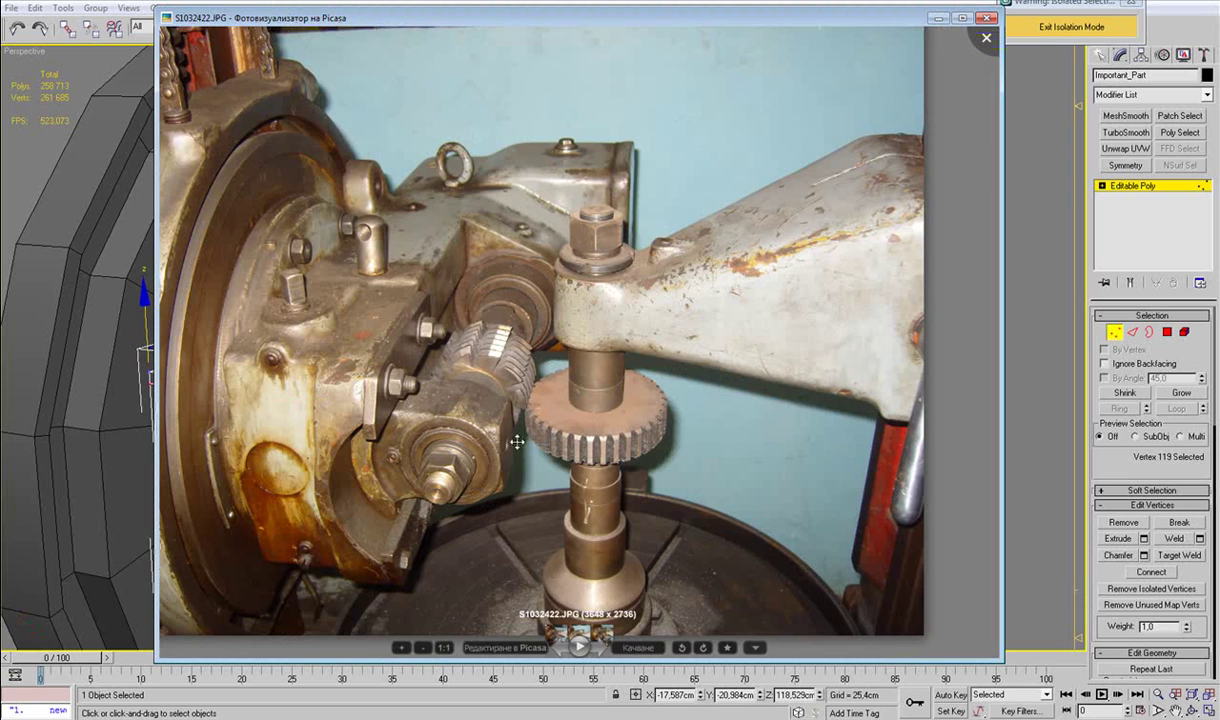
Connect the long arm's lengthwise edges with a new edge loop and move it along the arm toward the flange block.
middle_drag(100, 335, 100, 305)
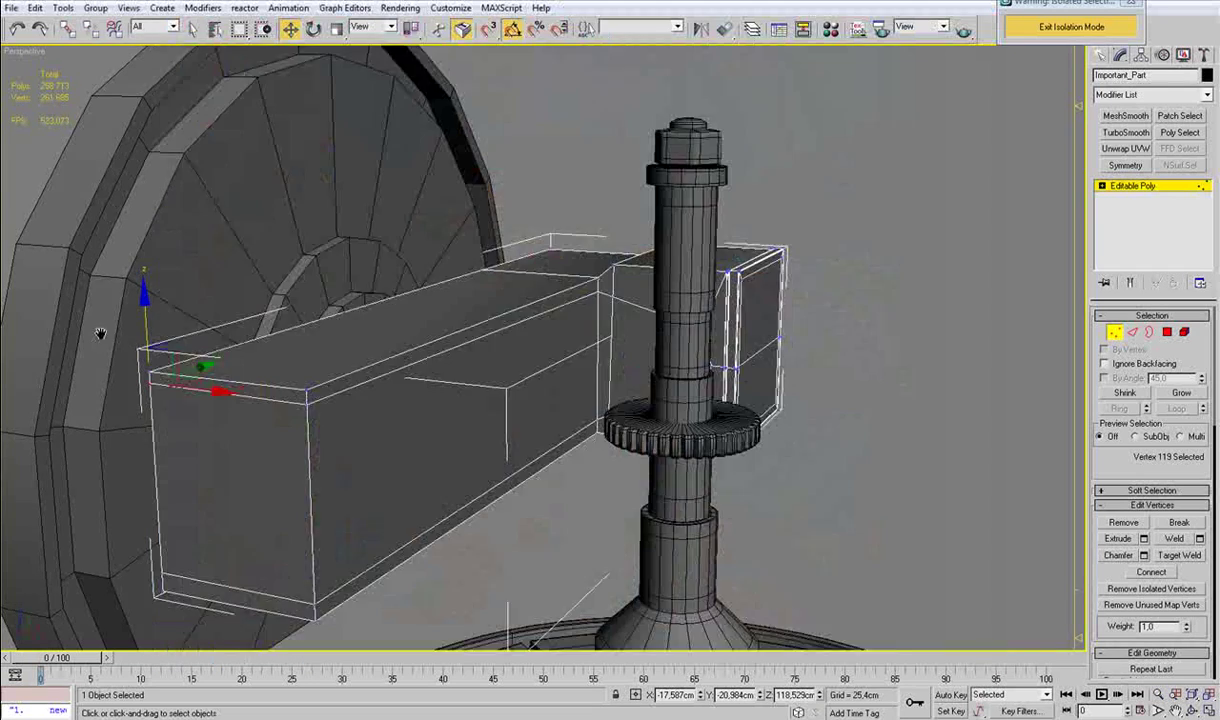
alt+middle_drag(576, 290, 528, 309)
key(2)
double_click(581, 272)
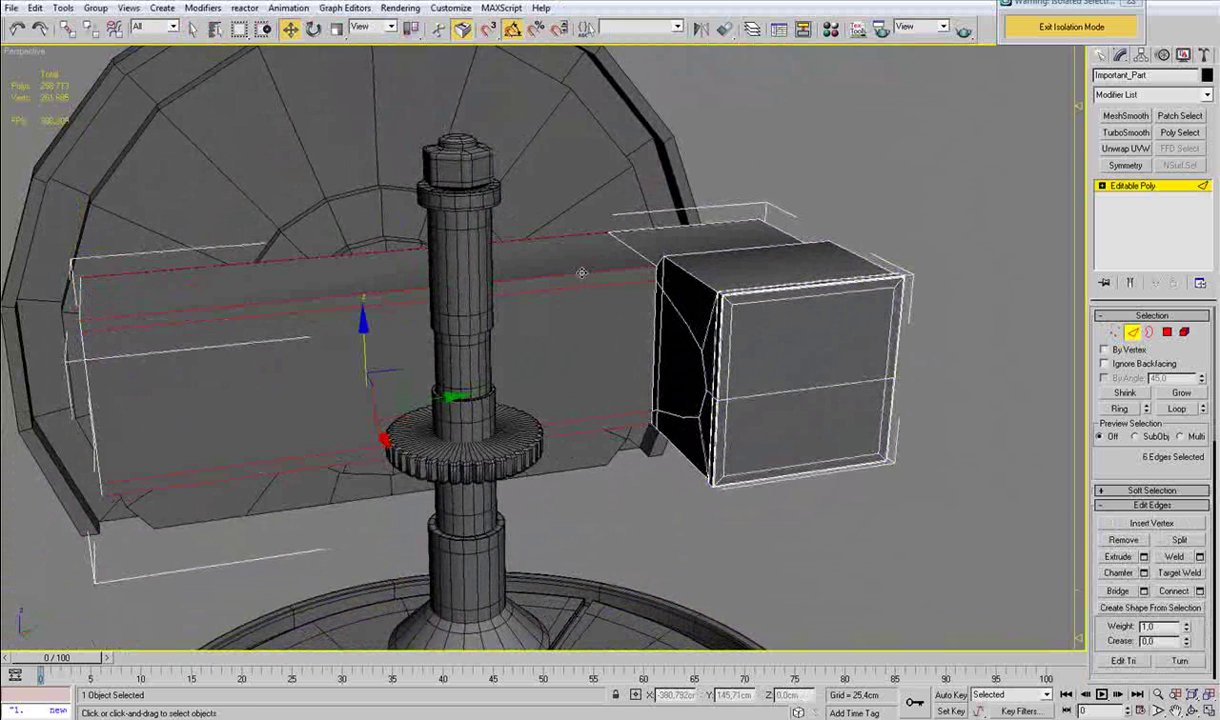
key(ctrl+shift+e)
drag(439, 356, 596, 354)
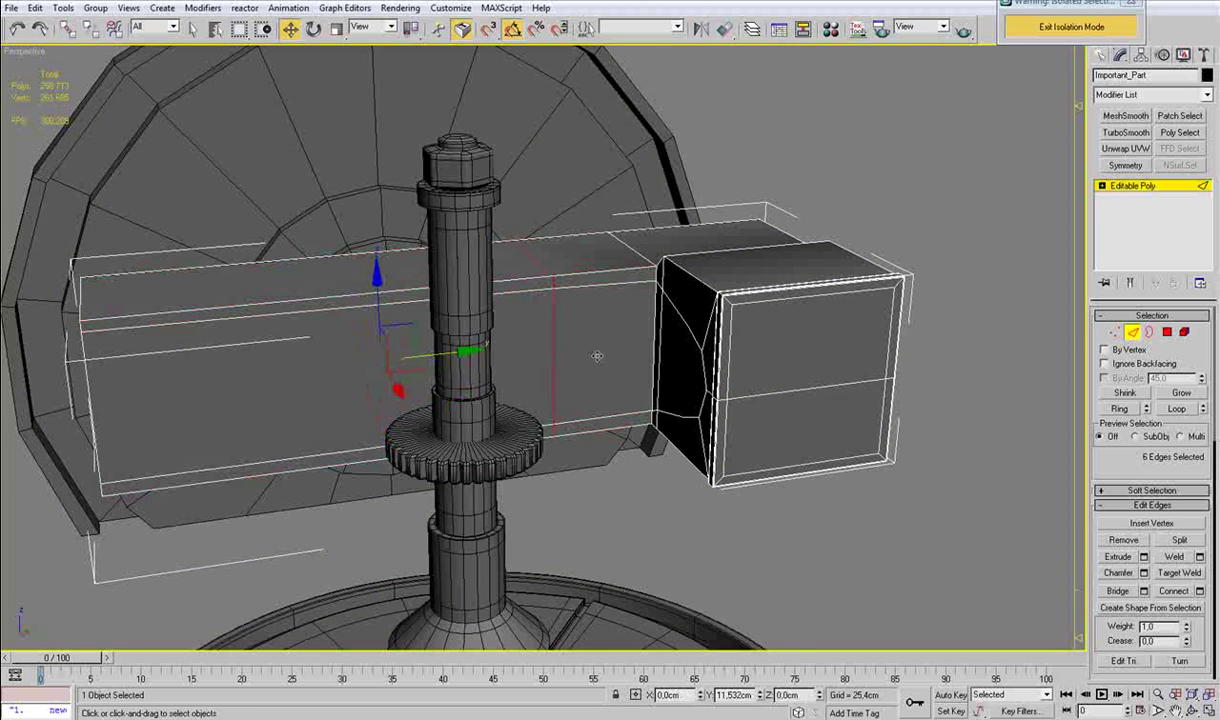
drag(606, 353, 607, 353)
Delete the arm's inner side polygon between the new edge loop and the flange block.
key(4)
click(641, 342)
key(Delete)
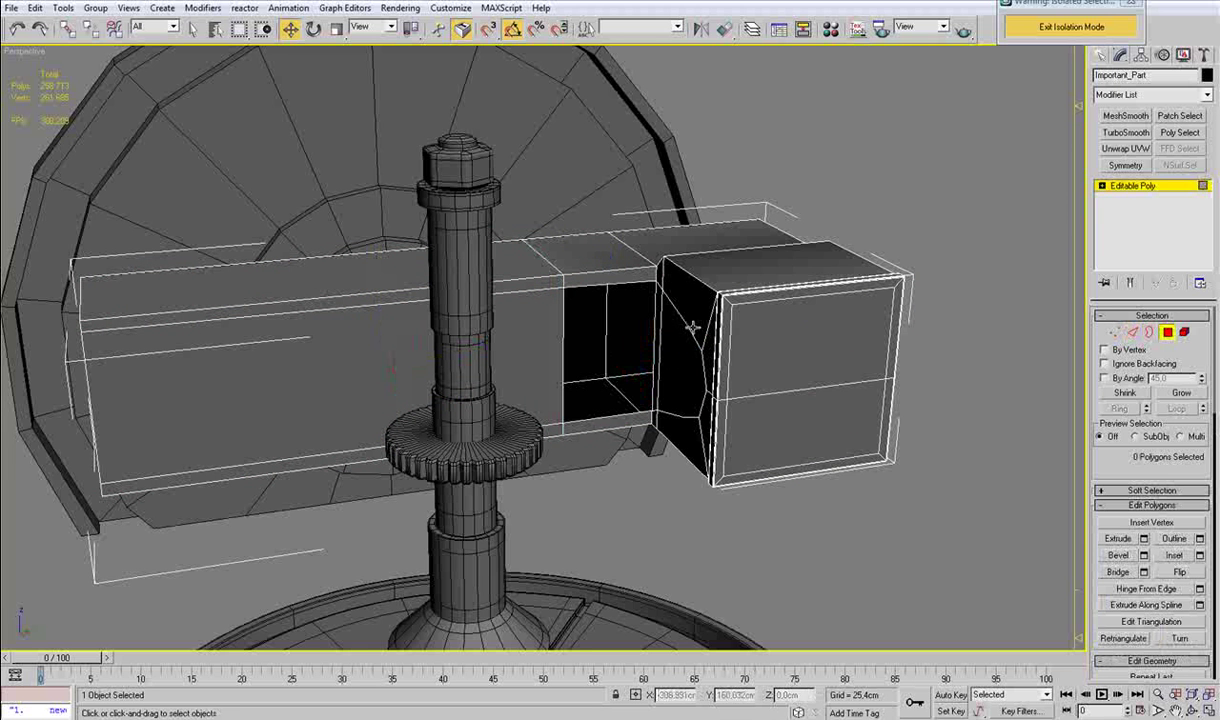
Extrude the two cutter-opening polygons on the flange block's side and pull their end back to the new edge loop.
click(657, 320)
ctrl+click(671, 325)
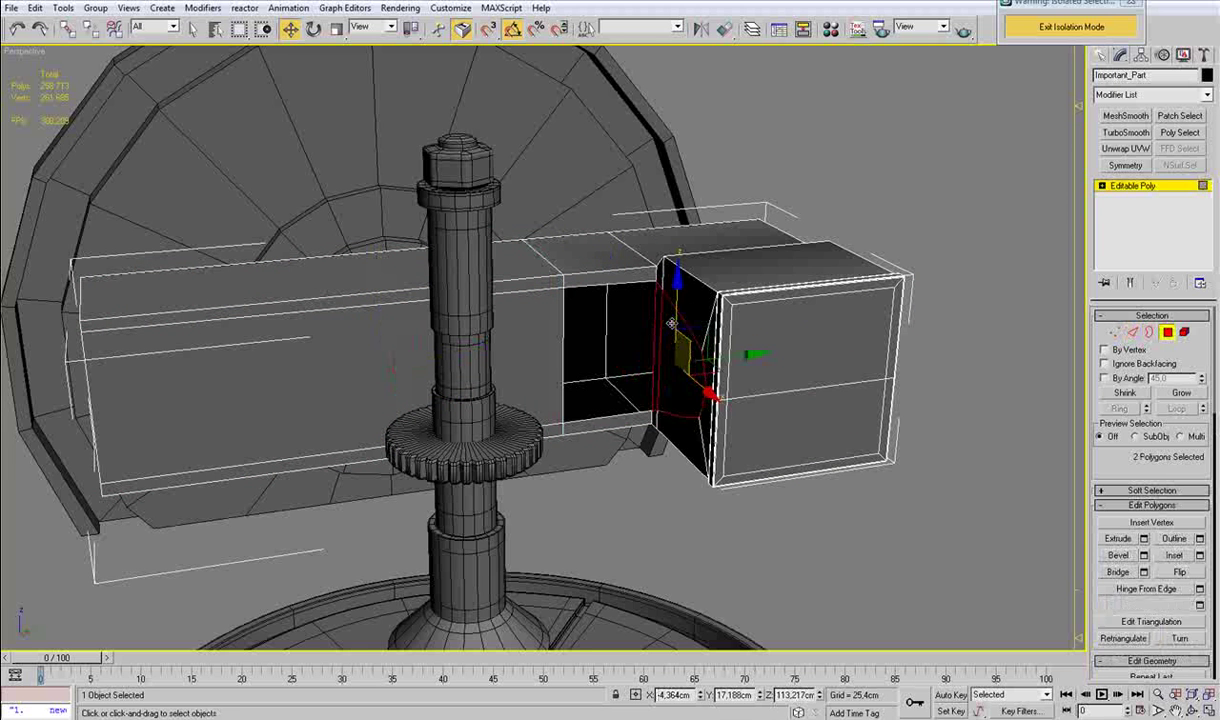
click(1143, 539)
click(606, 391)
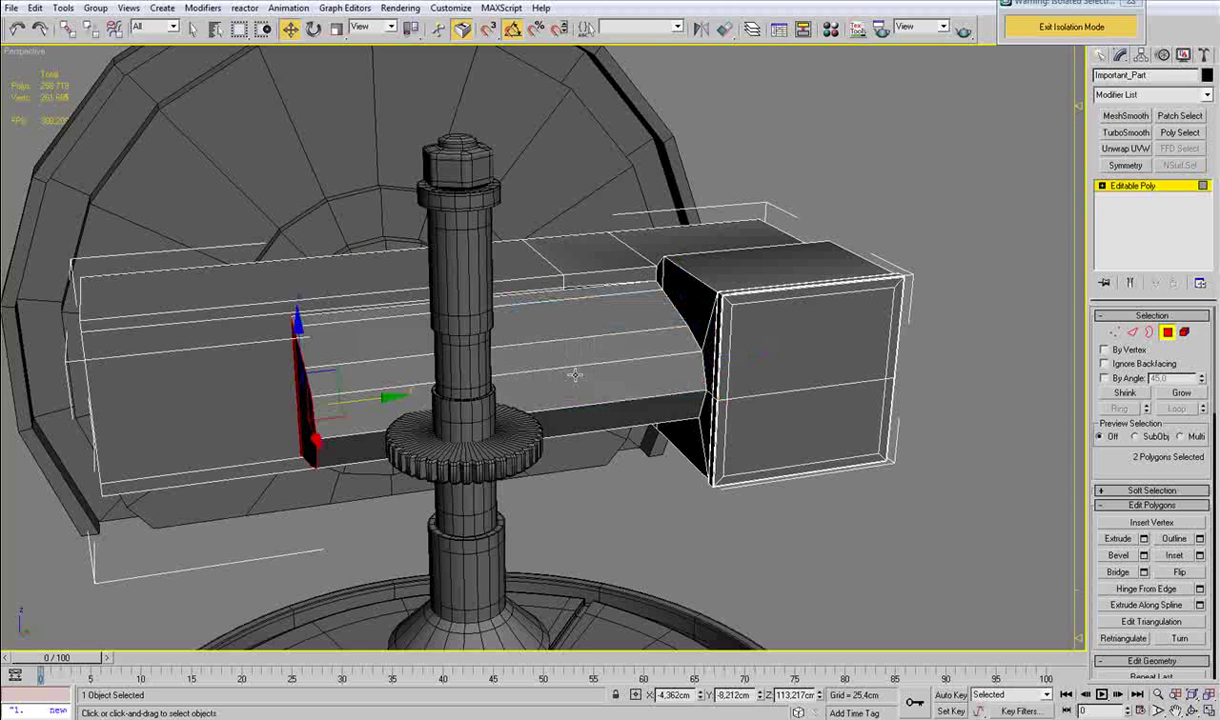
drag(375, 397, 651, 398)
Delete the hidden internal polygon between the long arm and the extruded block, picking it in wireframe display.
scroll(651, 399, up, 4)
alt+middle_drag(585, 394, 720, 392)
key(F3)
click(315, 252)
click(315, 251)
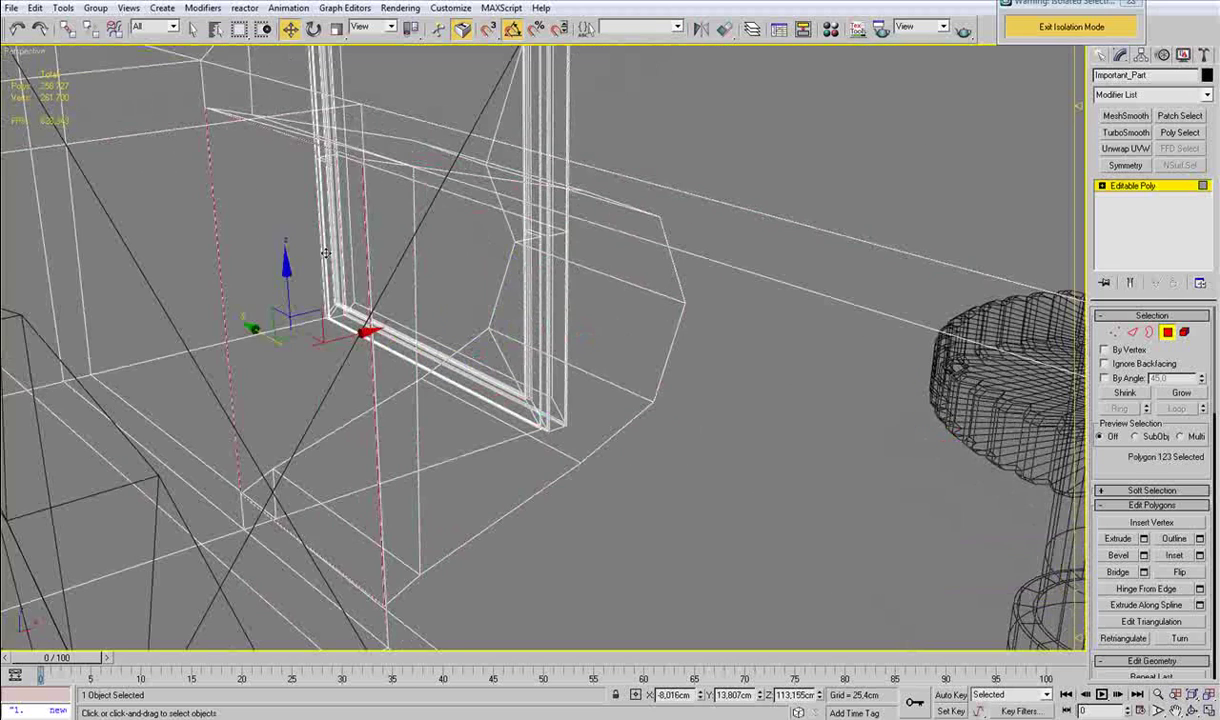
key(Delete)
Target-weld the extruded block's loose corner vertices to the adjoining vertices on the long arm.
mouse_move(453, 265)
alt+middle_down()
mouse_move(332, 261)
mouse_move(250, 240)
alt+middle_up()
key(F3)
middle_drag(472, 178, 461, 256)
scroll(466, 248, up, 3)
key(1)
key(ctrl+shift+w)
click(440, 132)
click(432, 122)
alt+middle_drag(457, 313, 494, 303)
key(ctrl+z)
key(w)
click(347, 146)
click(353, 154)
key(ctrl+shift+w)
click(347, 146)
click(353, 155)
Connect the ring of edges across the short section beside the flange block with 2 segments, using pinch to spread them apart.
middle_drag(392, 510, 406, 316)
alt+middle_drag(406, 420, 350, 272)
alt+middle_drag(510, 594, 506, 548)
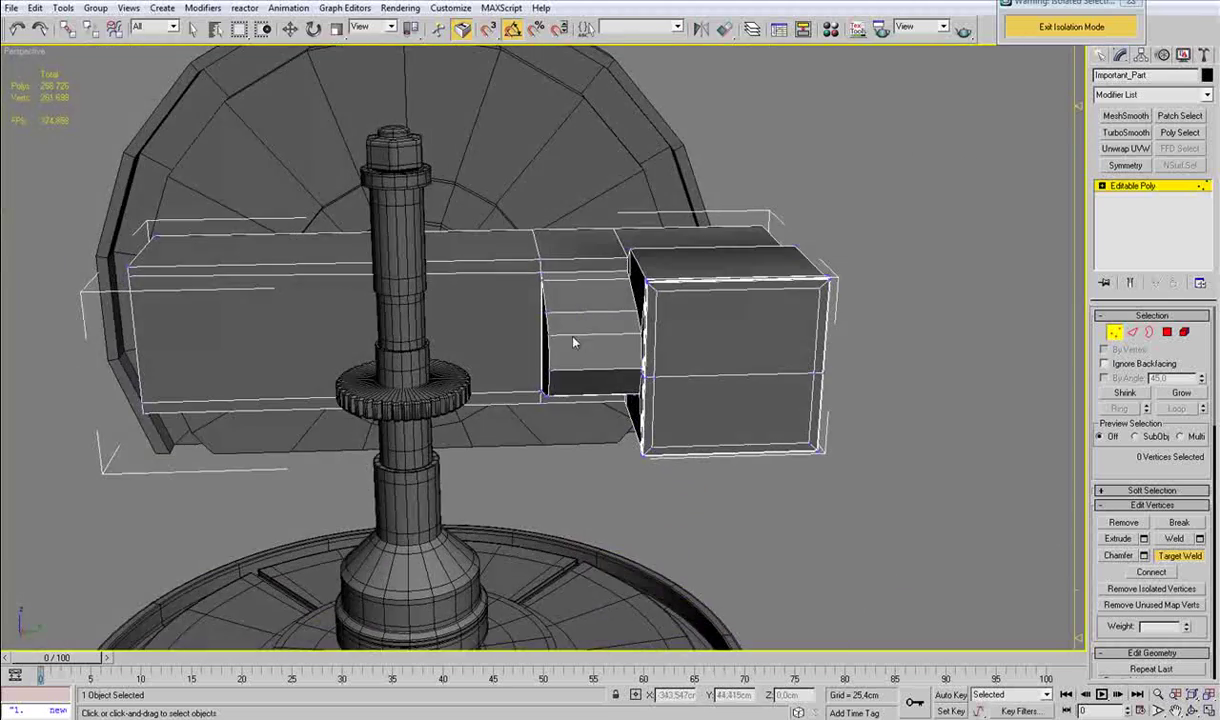
key(2)
click(573, 279)
key(alt+r)
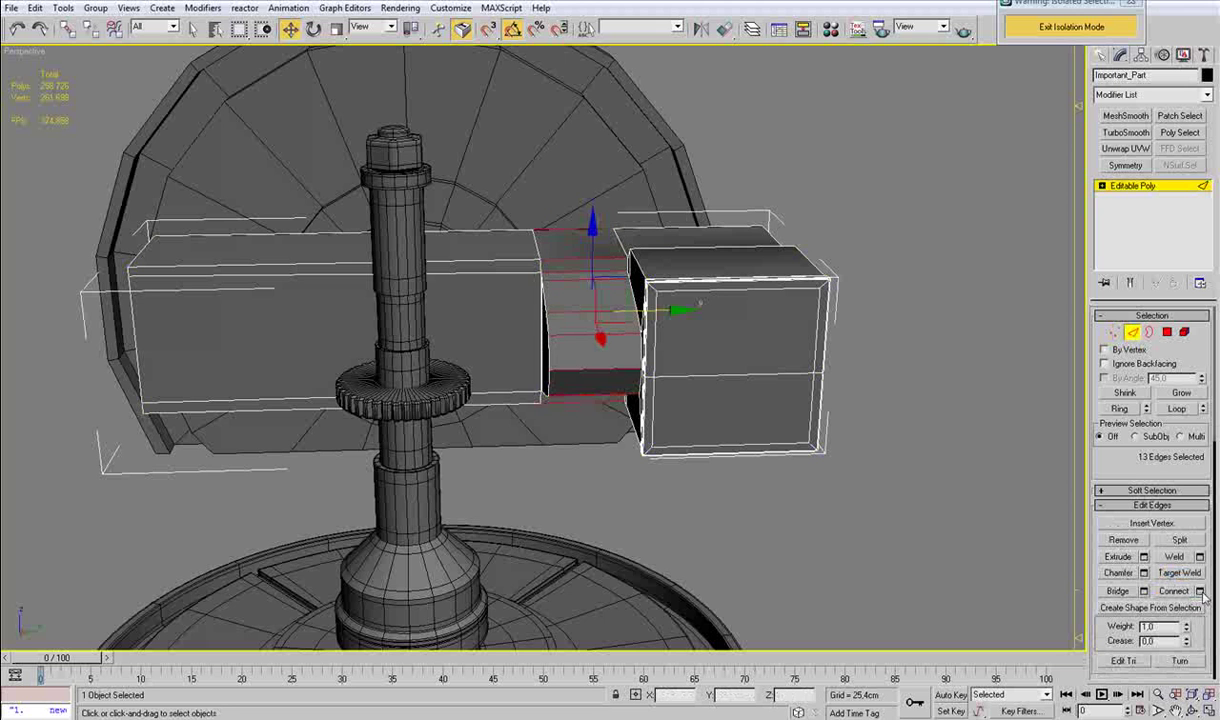
click(1200, 591)
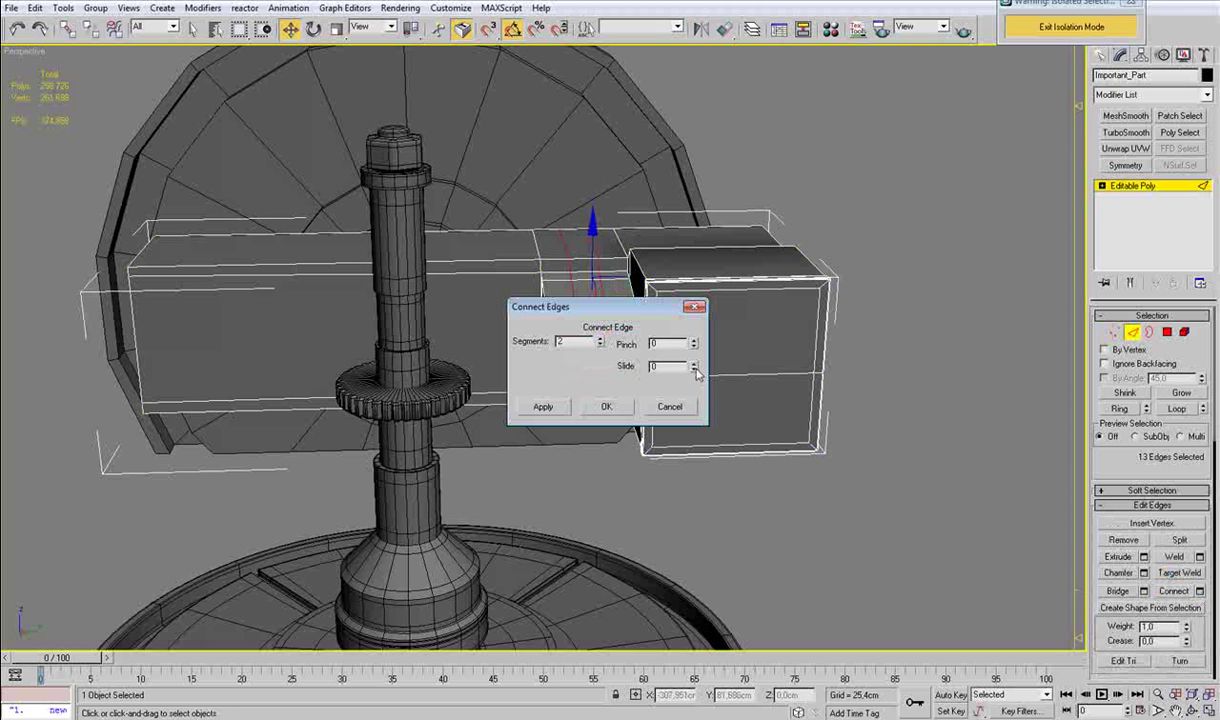
drag(695, 346, 688, 210)
click(609, 408)
alt+middle_drag(420, 355, 556, 356)
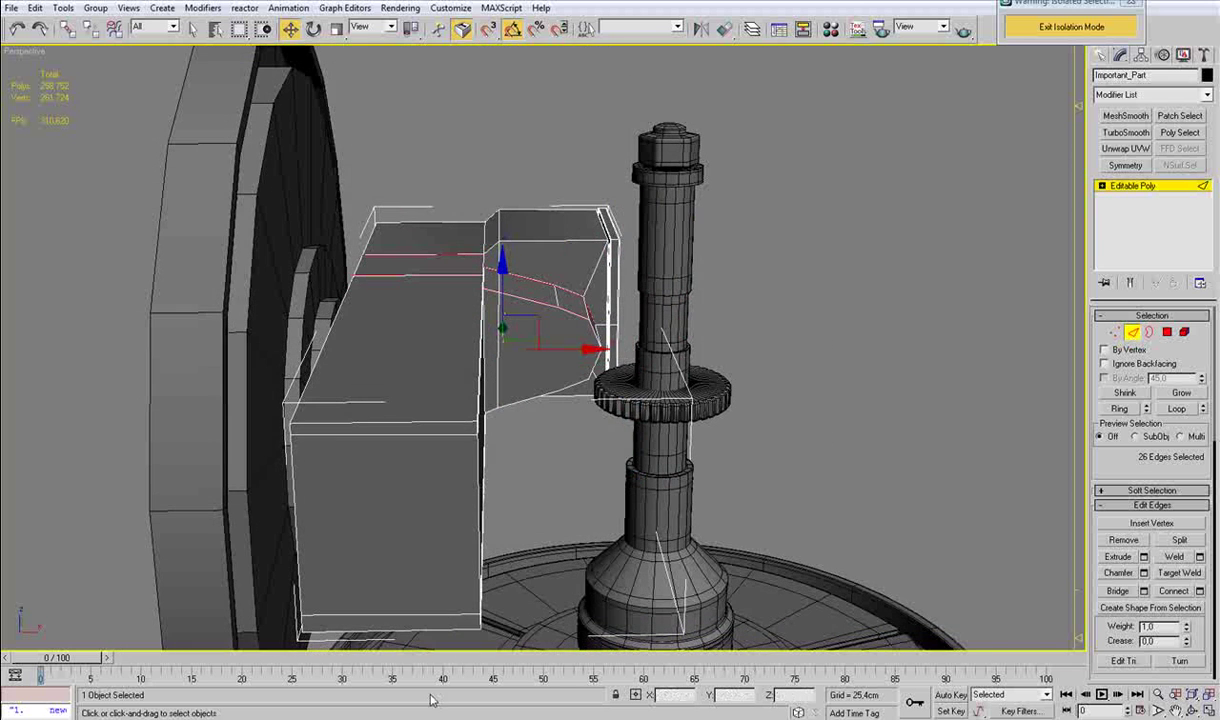
Check the reference photo, select the five polygons on the long arm's disc-facing rear side and inset them as a group.
click(408, 718)
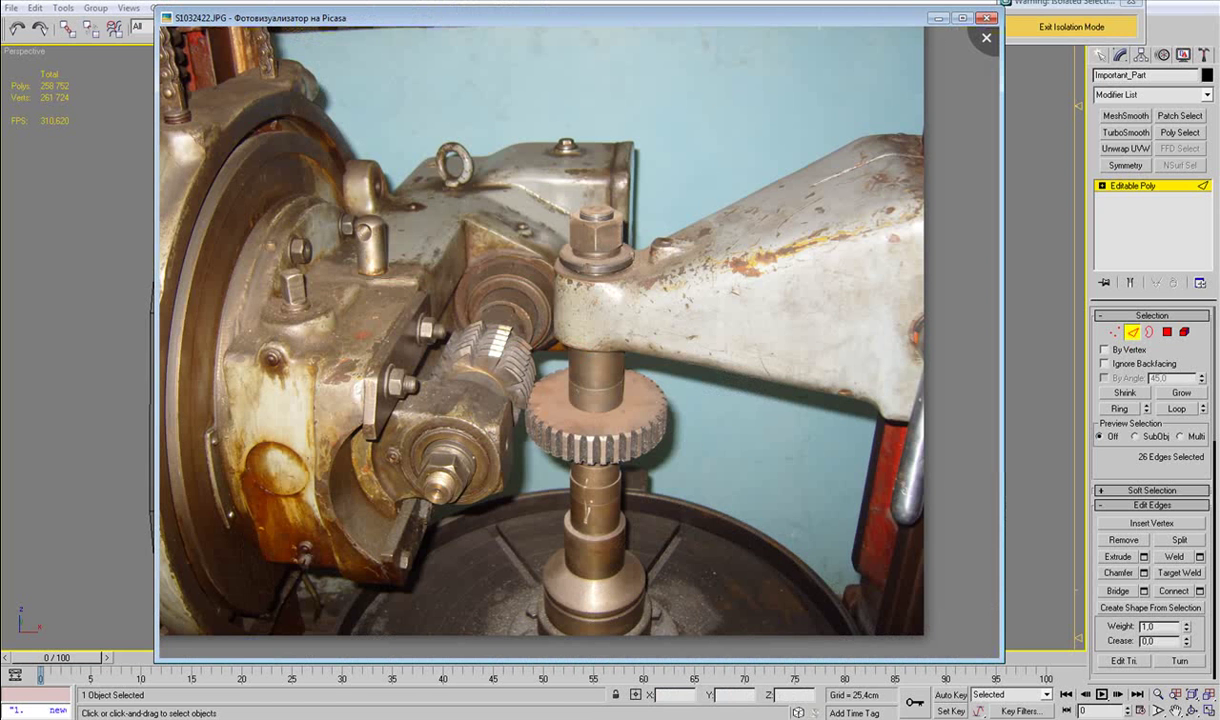
click(408, 718)
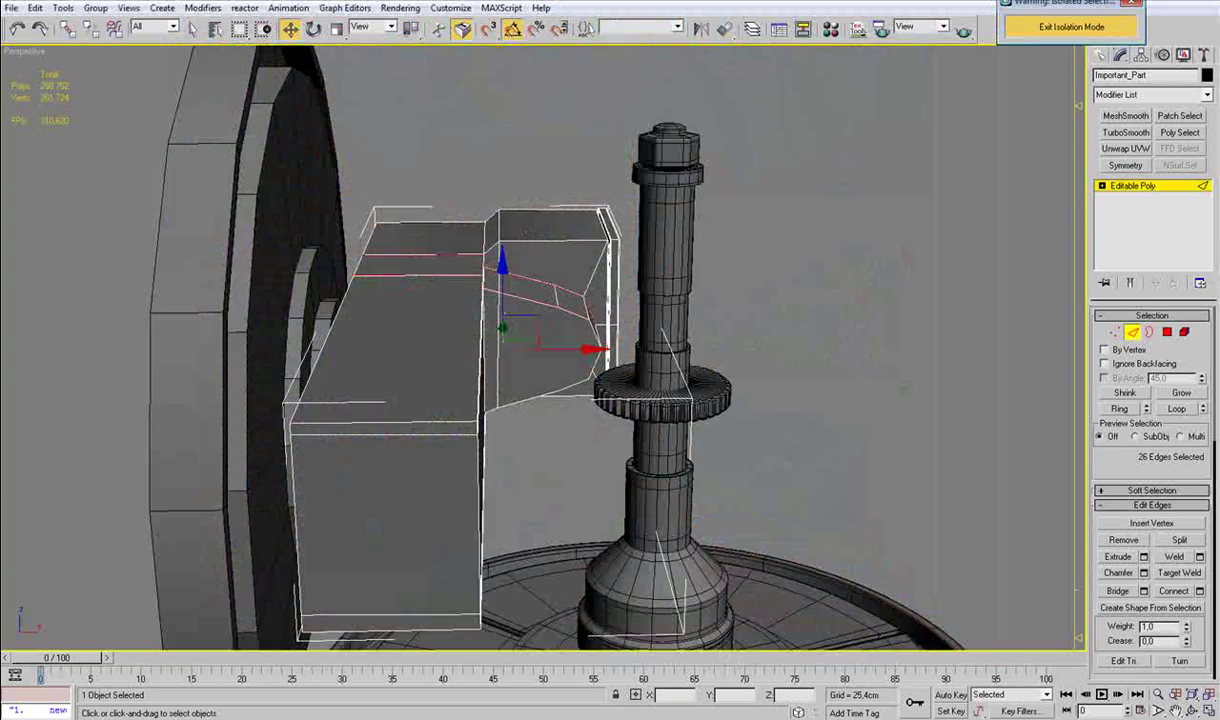
alt+middle_drag(436, 346, 498, 354)
key(F3)
alt+middle_drag(499, 490, 517, 493)
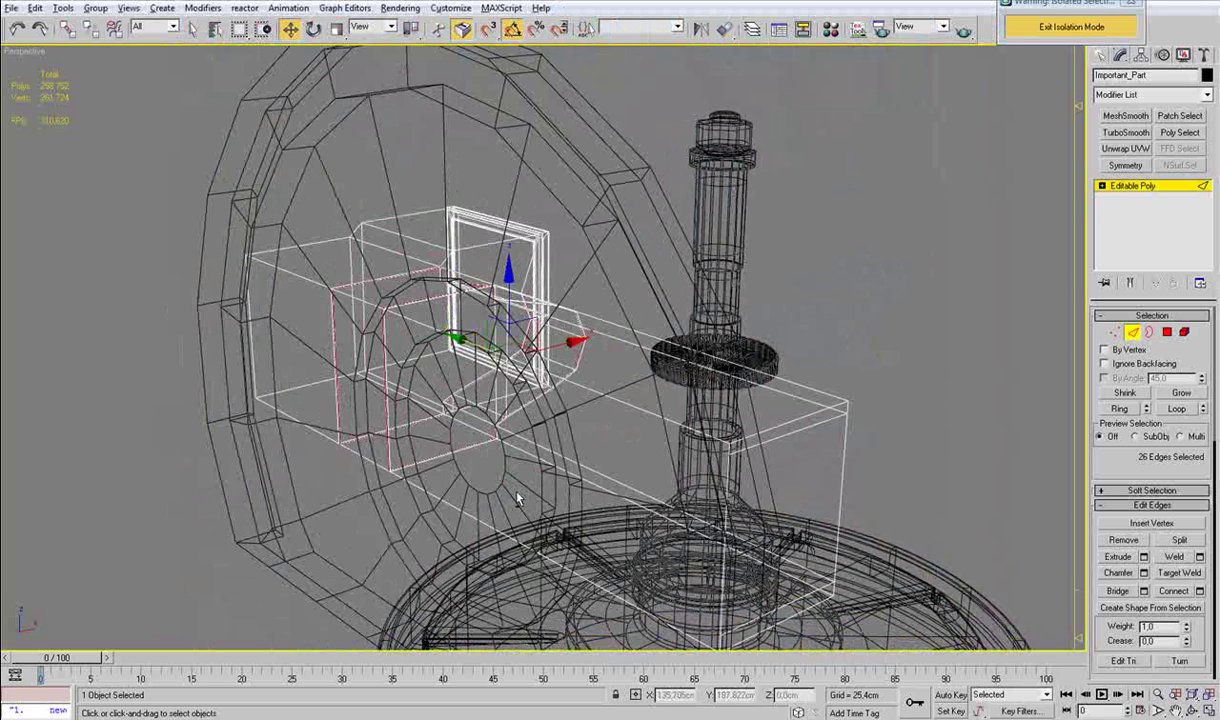
key(4)
click(535, 462)
ctrl+click(385, 363)
ctrl+click(356, 362)
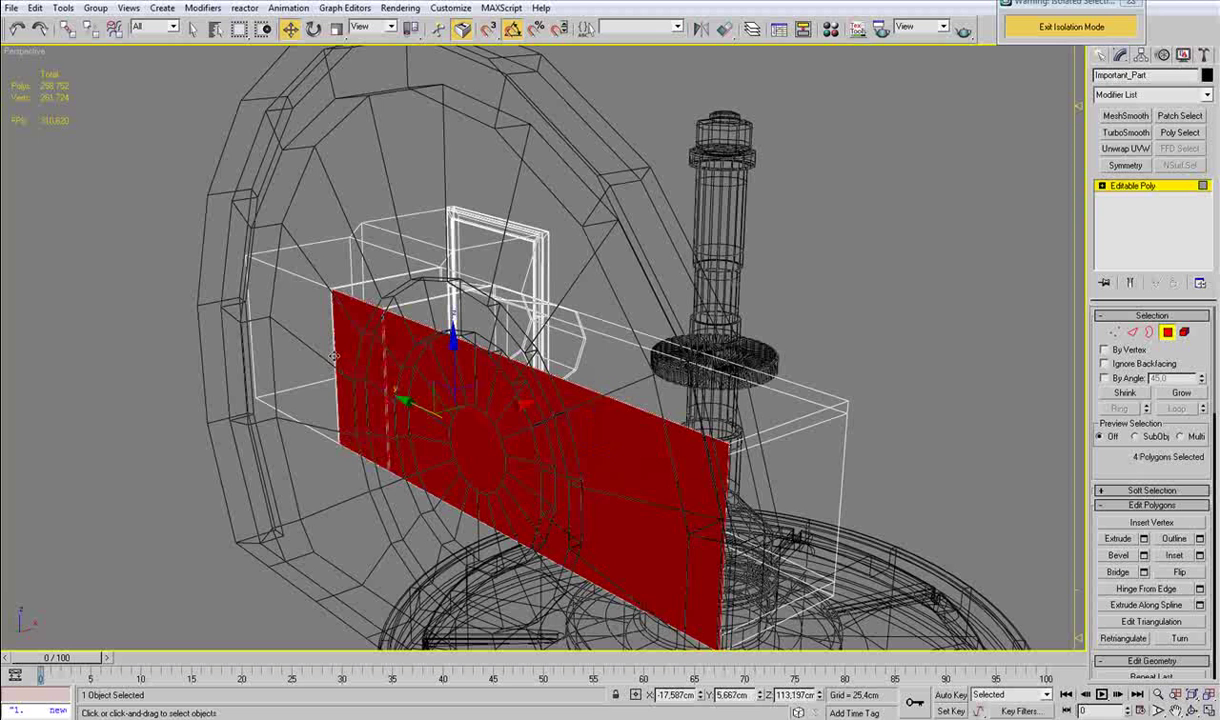
ctrl+click(334, 356)
ctrl+click(311, 347)
click(1199, 555)
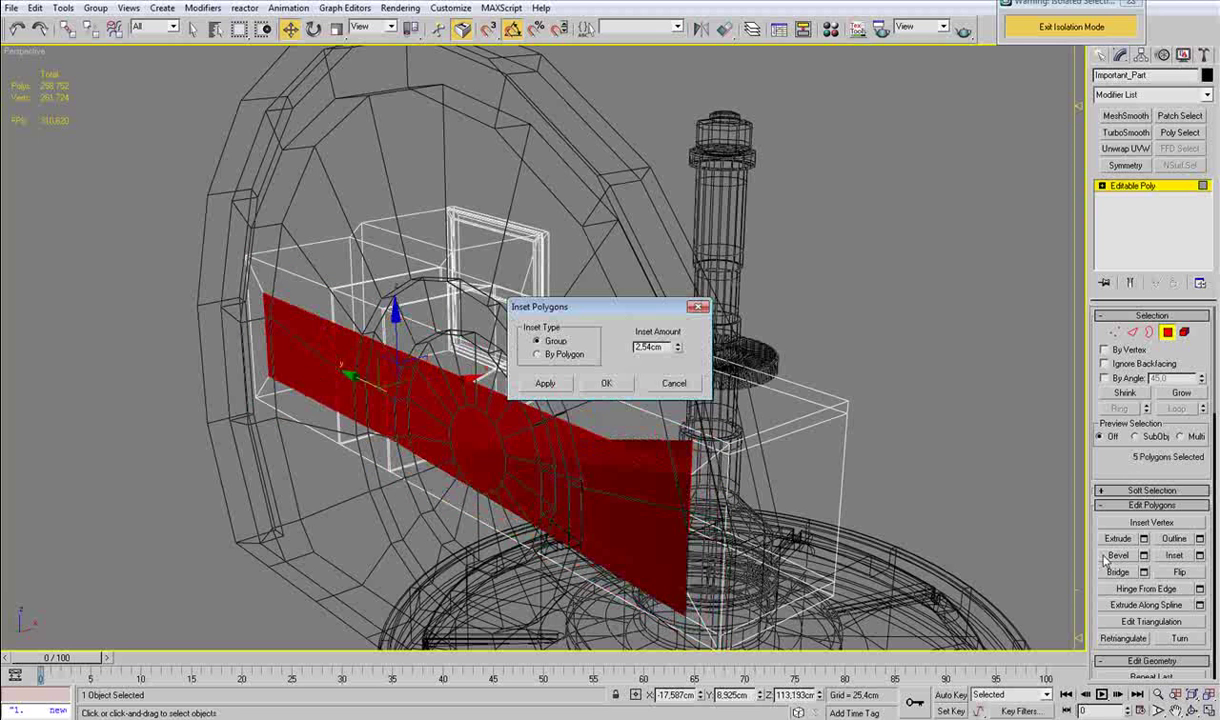
right_click(679, 350)
drag(679, 350, 681, 339)
click(602, 387)
Scale the inset polygons shorter along the arm's length and delete them to open the rear side.
key(r)
drag(456, 421, 418, 404)
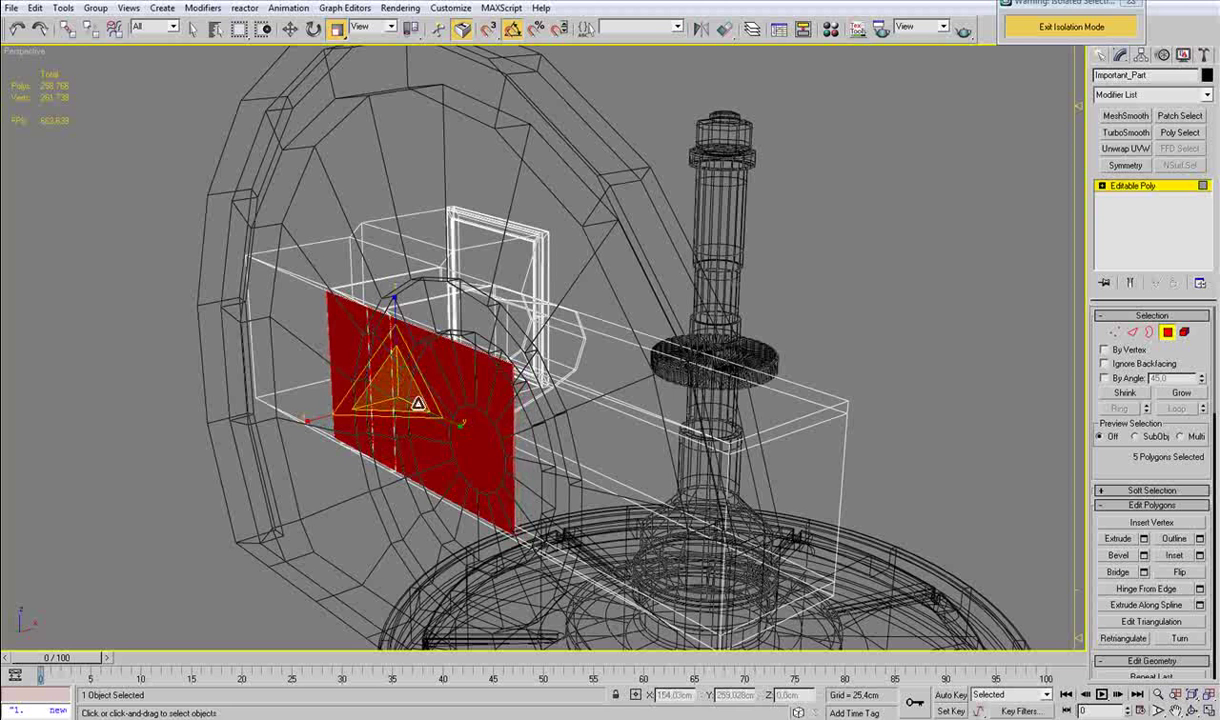
right_click(314, 415)
click(326, 428)
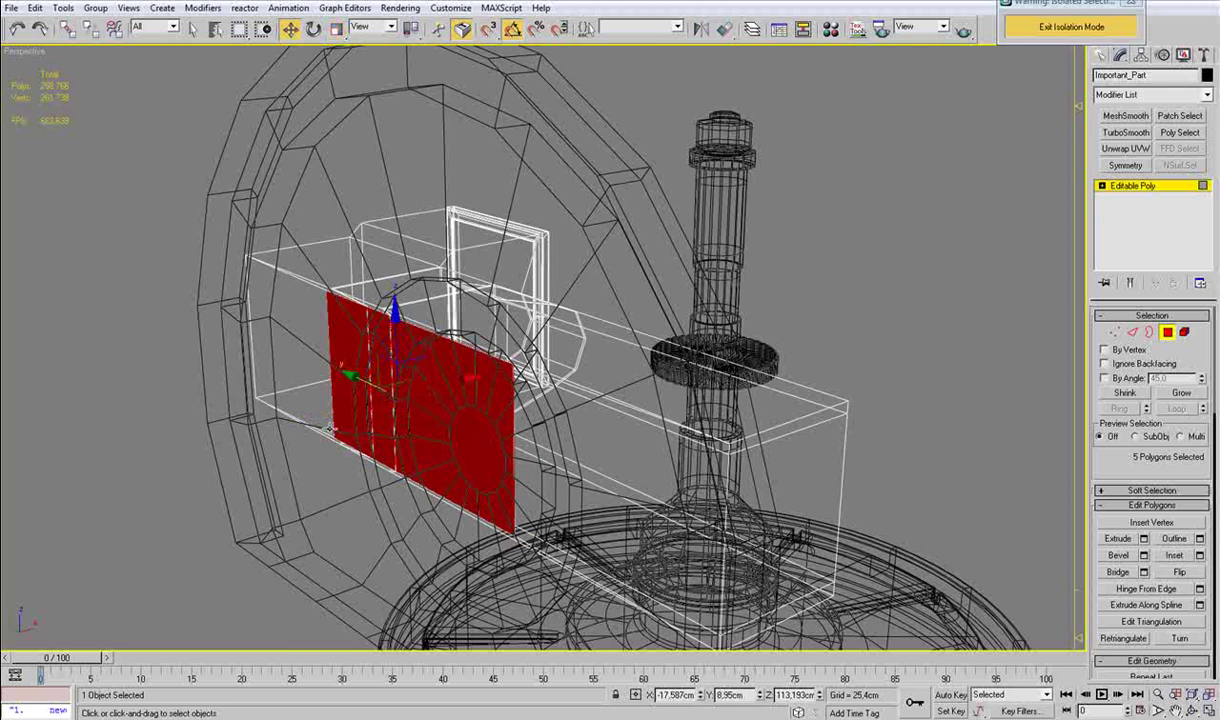
click(319, 412)
Connect the ring of edges across the flange block's width with two edge loops near its sides.
mouse_move(543, 502)
alt+middle_down()
mouse_move(575, 484)
mouse_move(570, 464)
mouse_move(531, 477)
mouse_move(559, 477)
mouse_move(381, 498)
mouse_move(425, 486)
alt+middle_up()
key(F3)
middle_drag(184, 352, 479, 408)
key(2)
click(867, 495)
alt+middle_drag(867, 495, 764, 380)
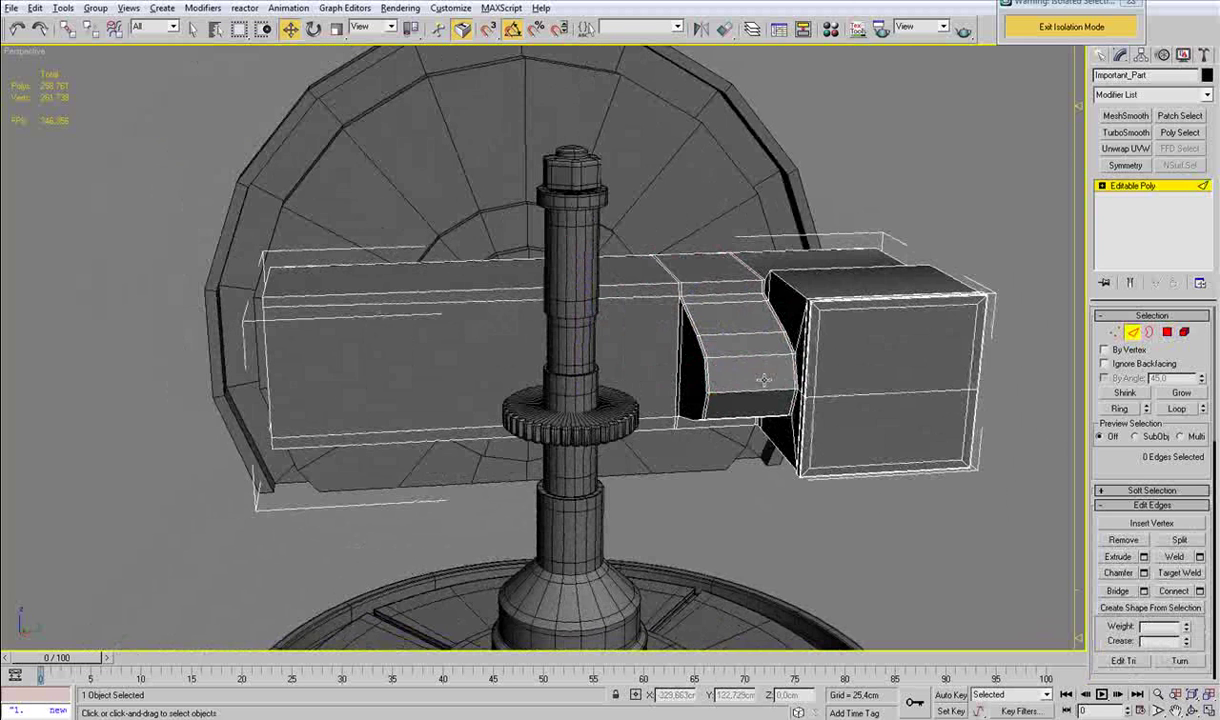
click(877, 296)
key(alt+r)
click(1174, 591)
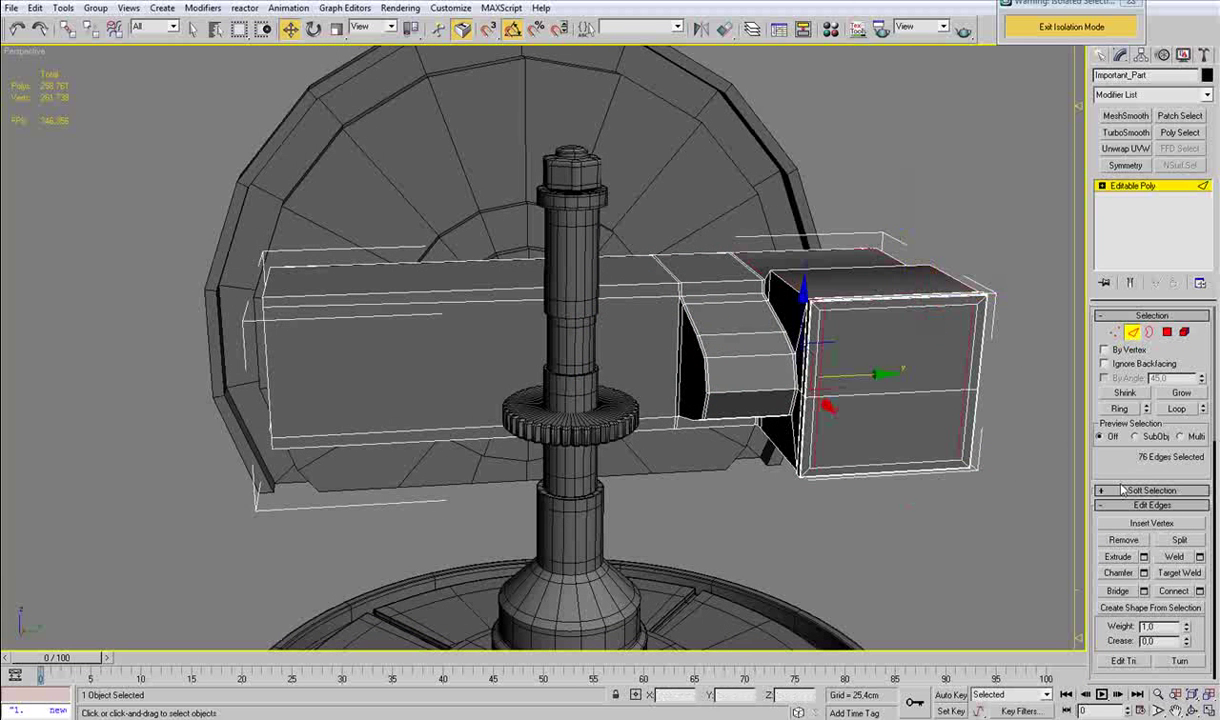
Select the ring of vertical edges on the flange block's lower half and compare the housing with reference photo S1032422.JPG.
middle_drag(1038, 485, 820, 517)
scroll(818, 516, up, 3)
click(702, 534)
key(alt+r)
alt+middle_drag(702, 534, 651, 546)
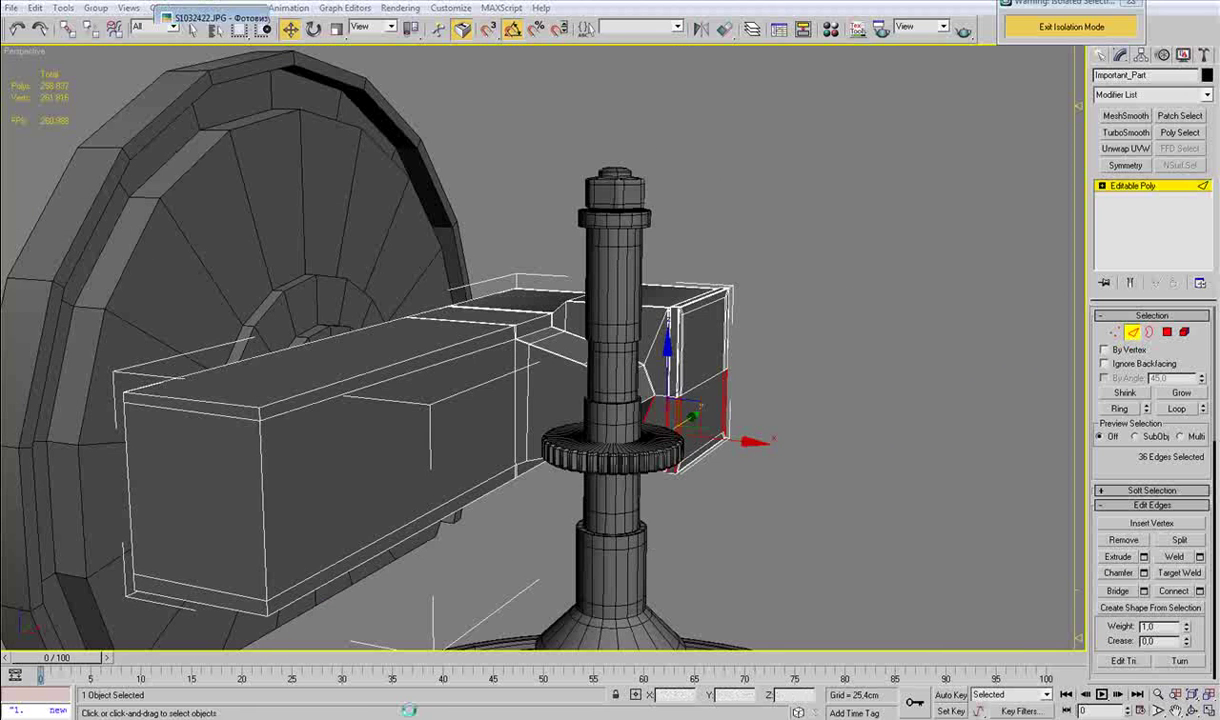
click(389, 676)
drag(538, 501, 566, 481)
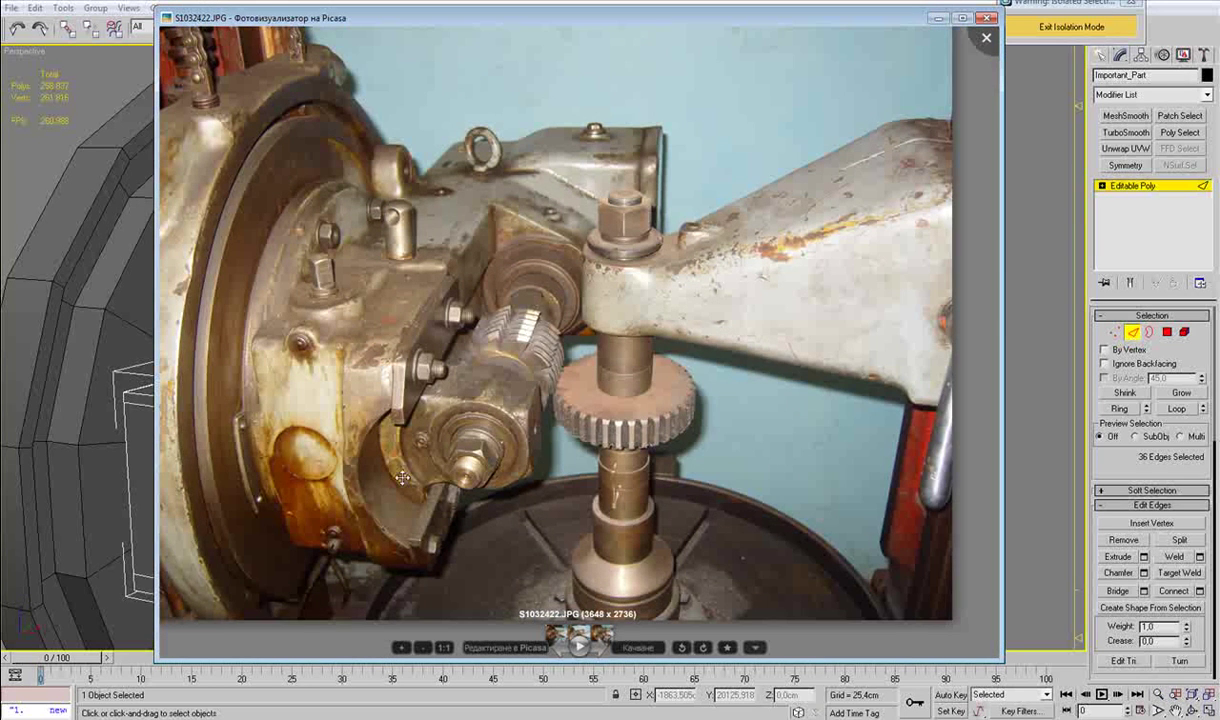
middle_click(140, 482)
Cut a vertical edge across the extruded block's end face between its upper and lower outline corners.
alt+middle_drag(270, 455, 514, 373)
scroll(520, 402, up, 5)
key(1)
scroll(514, 392, down, 3)
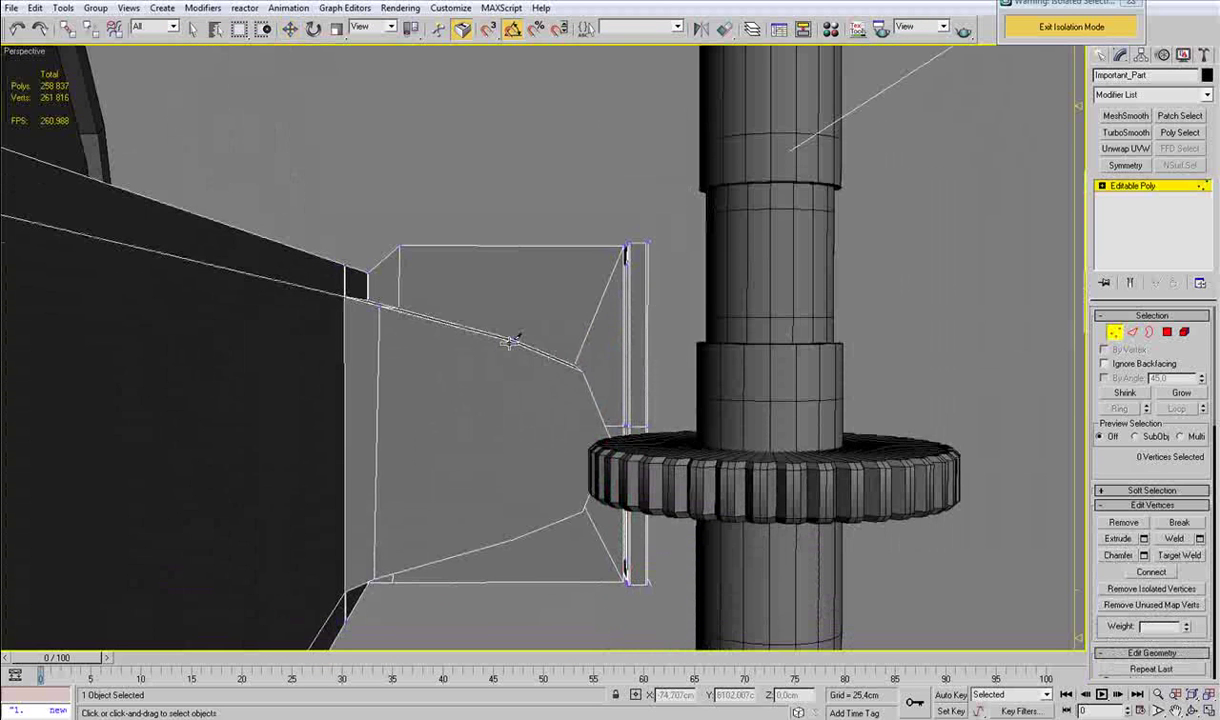
click(513, 341)
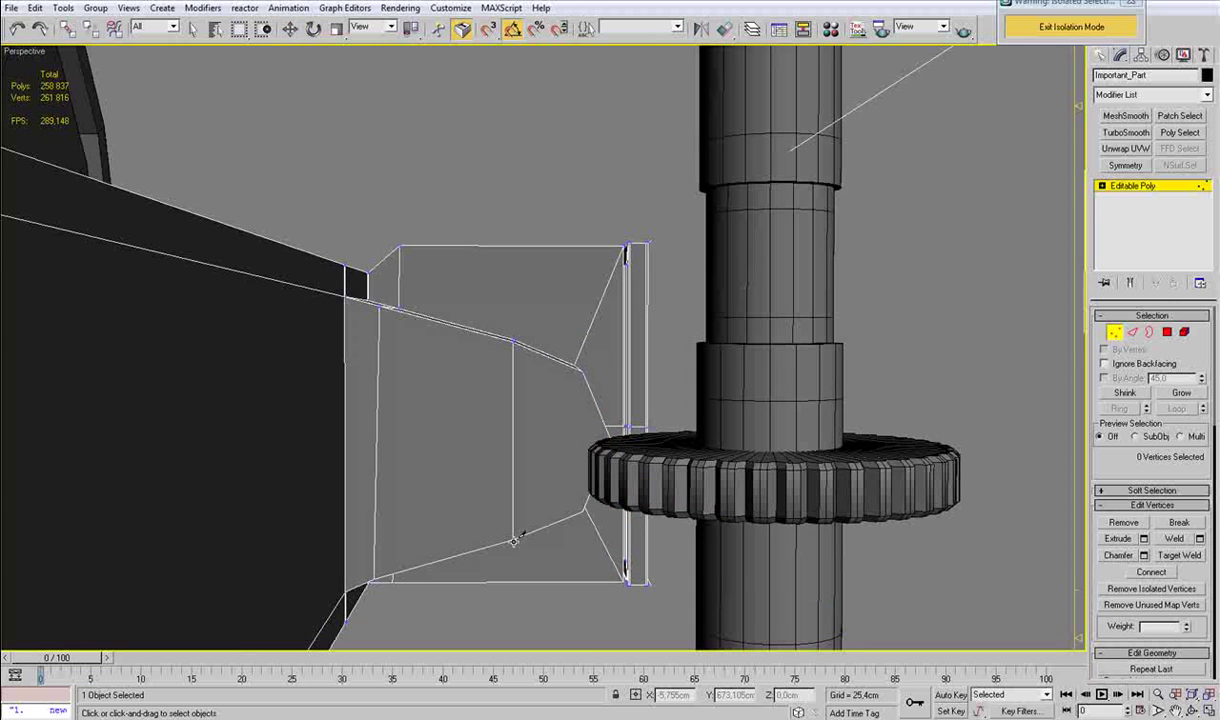
Cut a horizontal mid-height edge from the extruded block's front corner along the long arm's inner side and across its end face.
click(612, 439)
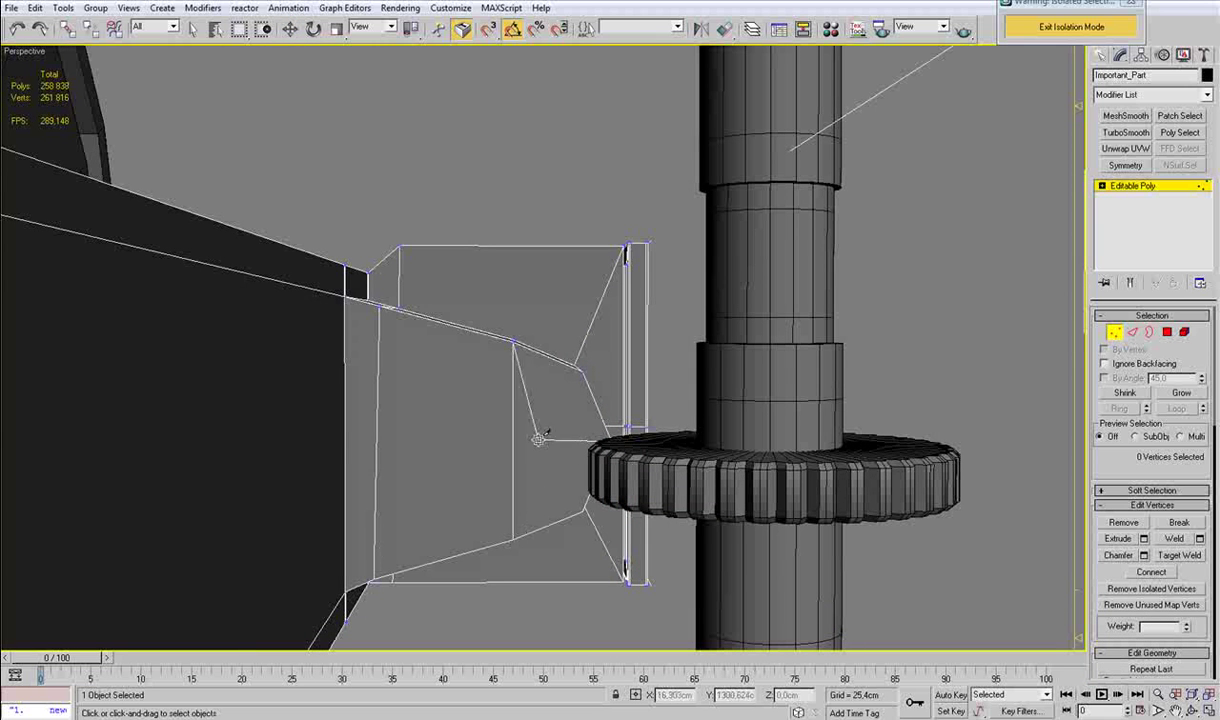
click(345, 438)
scroll(275, 493, down, 3)
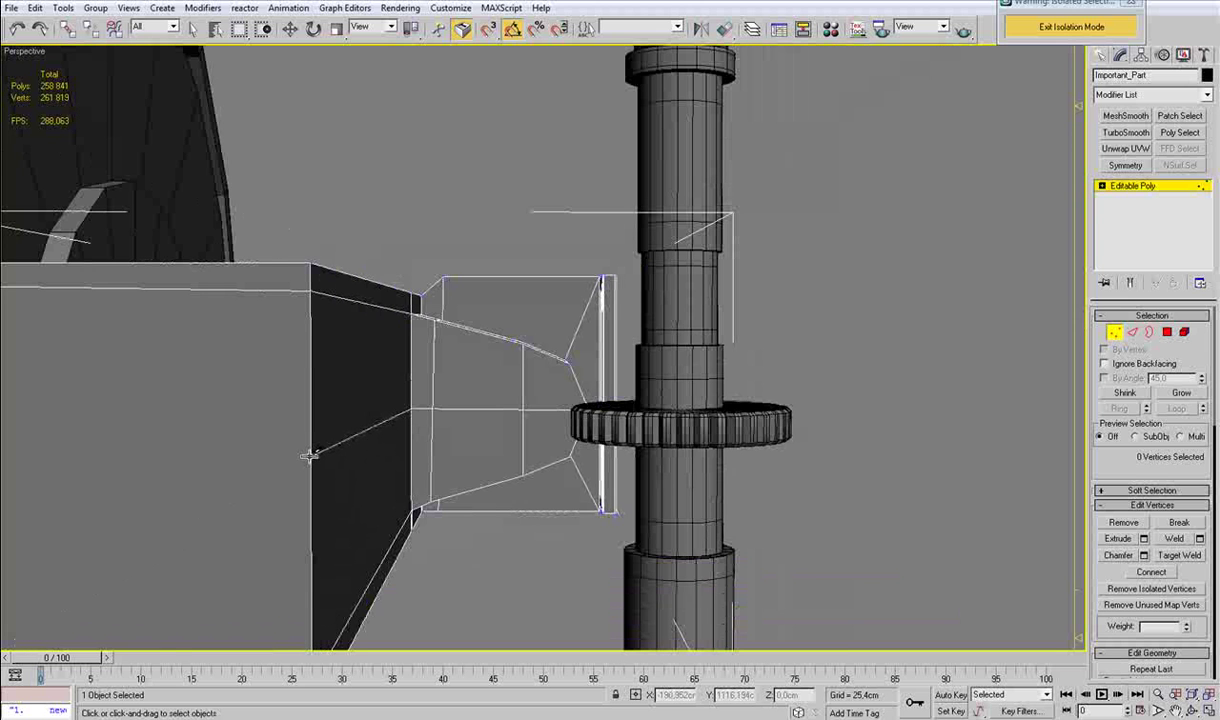
click(310, 456)
scroll(310, 456, down, 3)
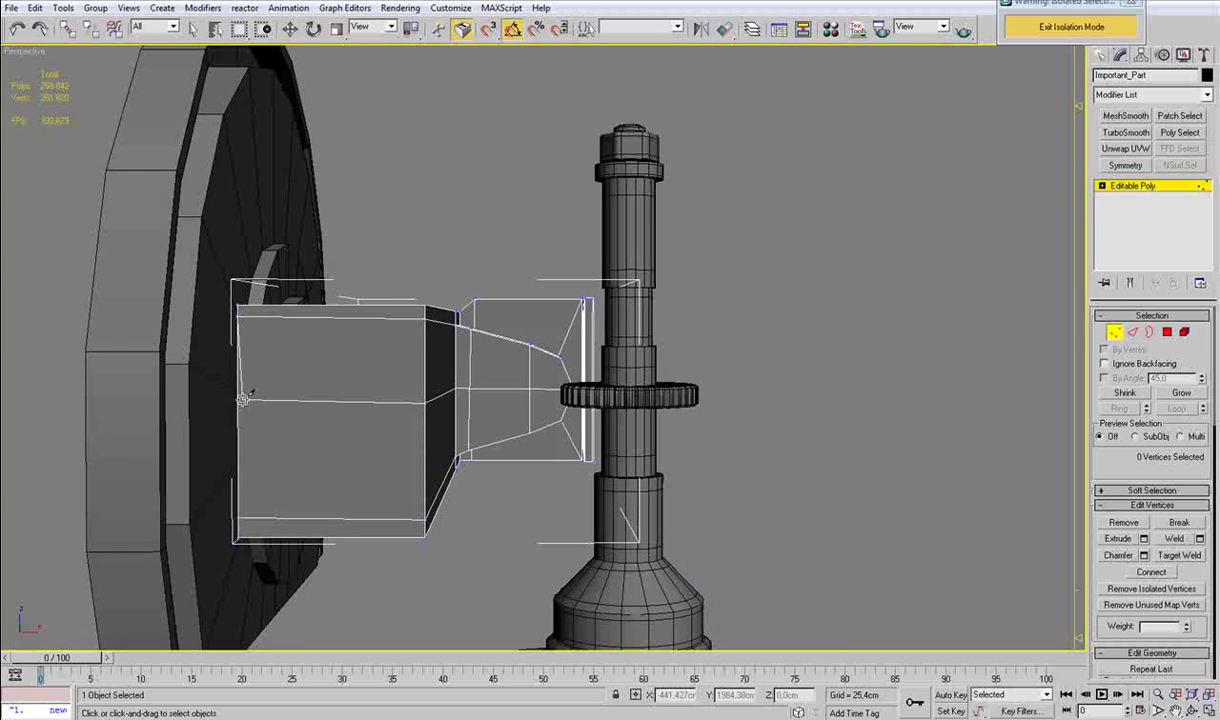
alt+middle_drag(673, 412, 487, 418)
key(alt+c)
alt+middle_drag(326, 418, 323, 397)
right_click(280, 432)
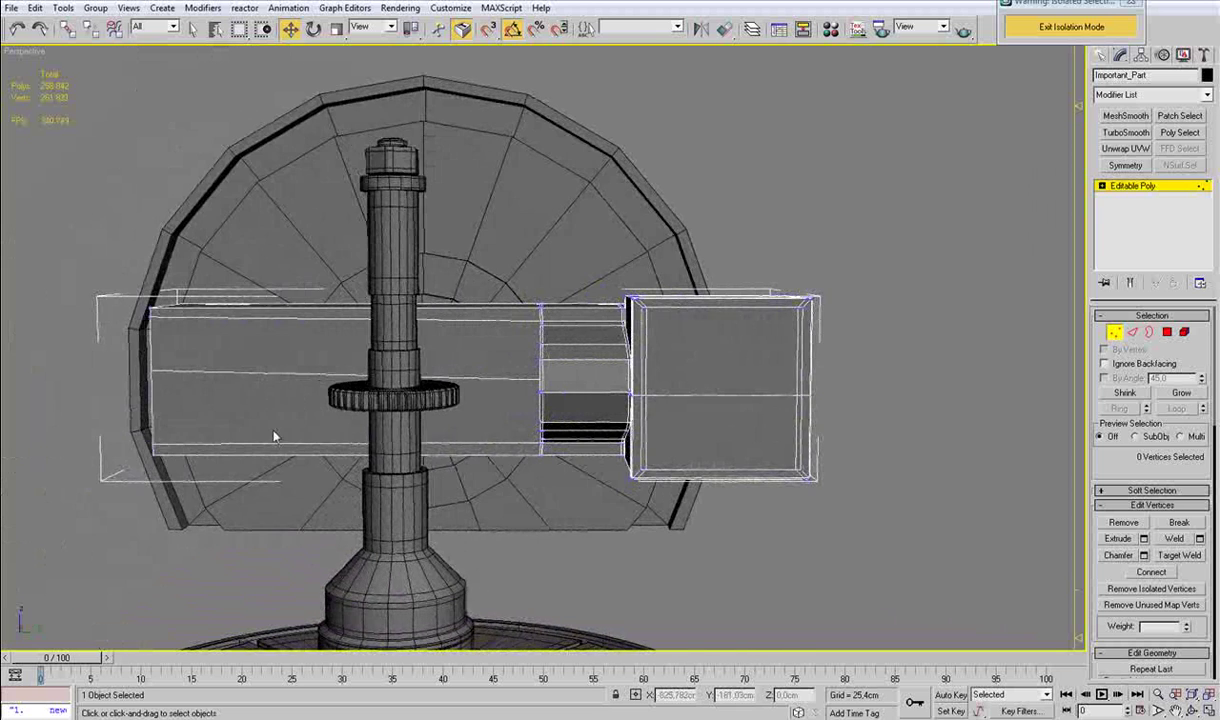
Select the horizontal cut's two vertices at the long arm's end and move them vertically to straighten the line.
middle_drag(278, 433, 365, 424)
key(F3)
drag(297, 380, 332, 348)
drag(313, 299, 316, 322)
Extend the horizontal mid-height cut across the long arm's rear side to the opening's edge.
alt+middle_drag(325, 322, 535, 354)
key(alt+c)
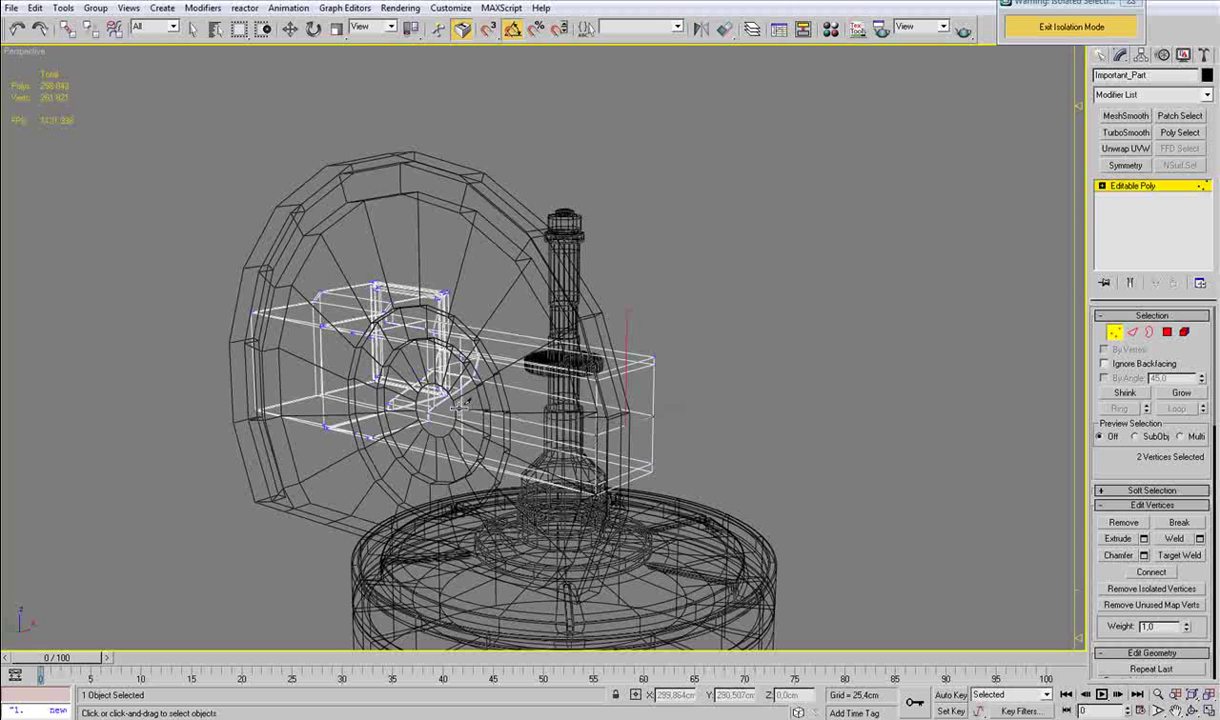
alt+middle_drag(719, 437, 575, 437)
scroll(520, 449, up, 3)
key(F3)
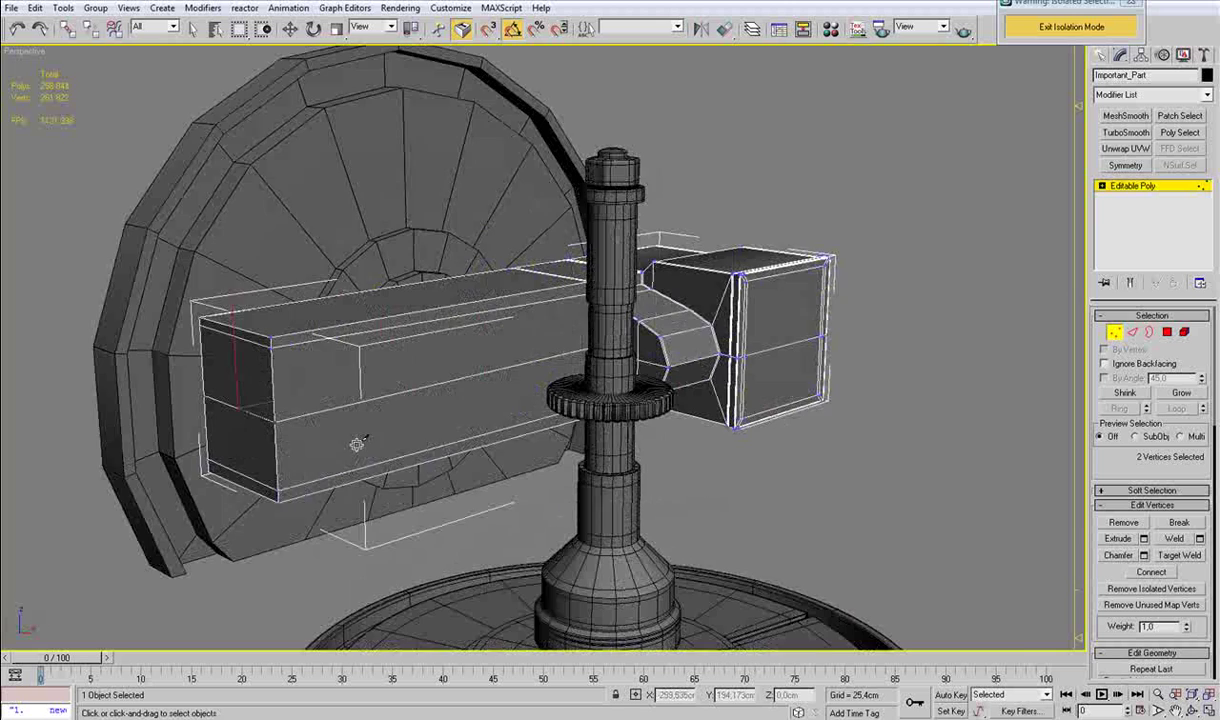
key(w)
Examine the long arm and the extruded block against reference photo S1032422.JPG.
alt+middle_drag(362, 452, 427, 446)
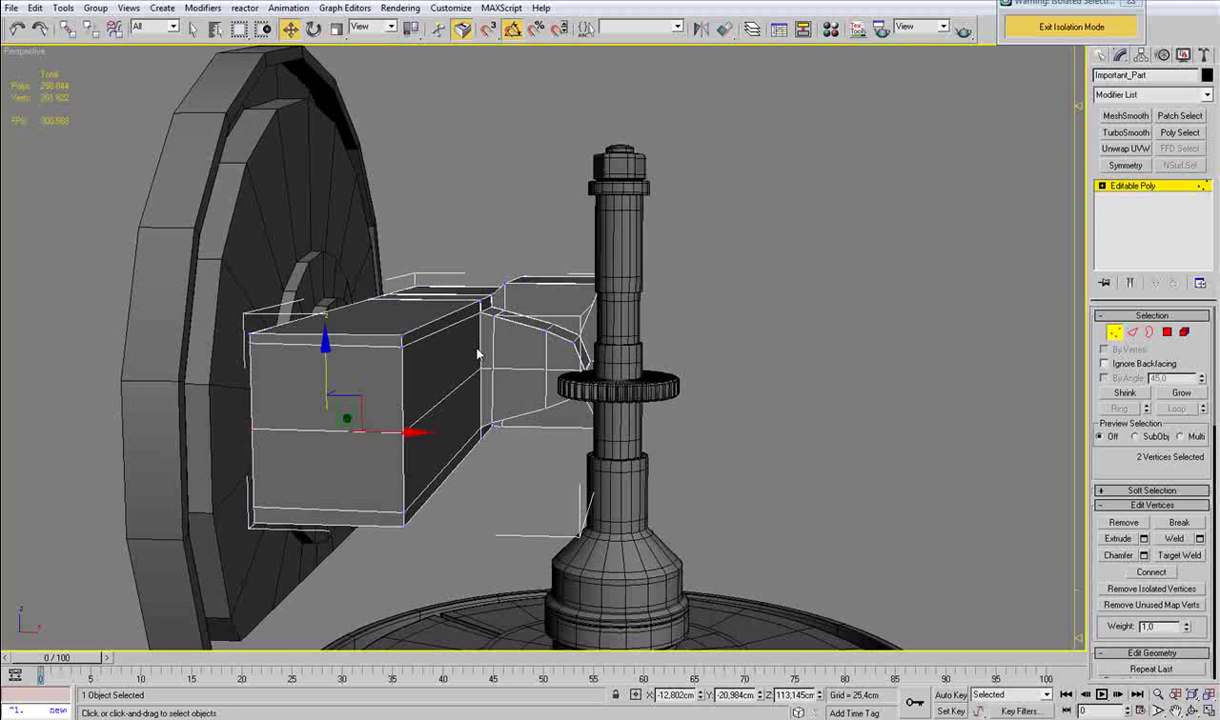
mouse_move(476, 362)
alt+middle_down()
mouse_move(427, 368)
mouse_move(466, 365)
alt+middle_up()
scroll(474, 400, up, 5)
middle_drag(477, 414, 558, 355)
scroll(554, 372, down, 3)
click(380, 717)
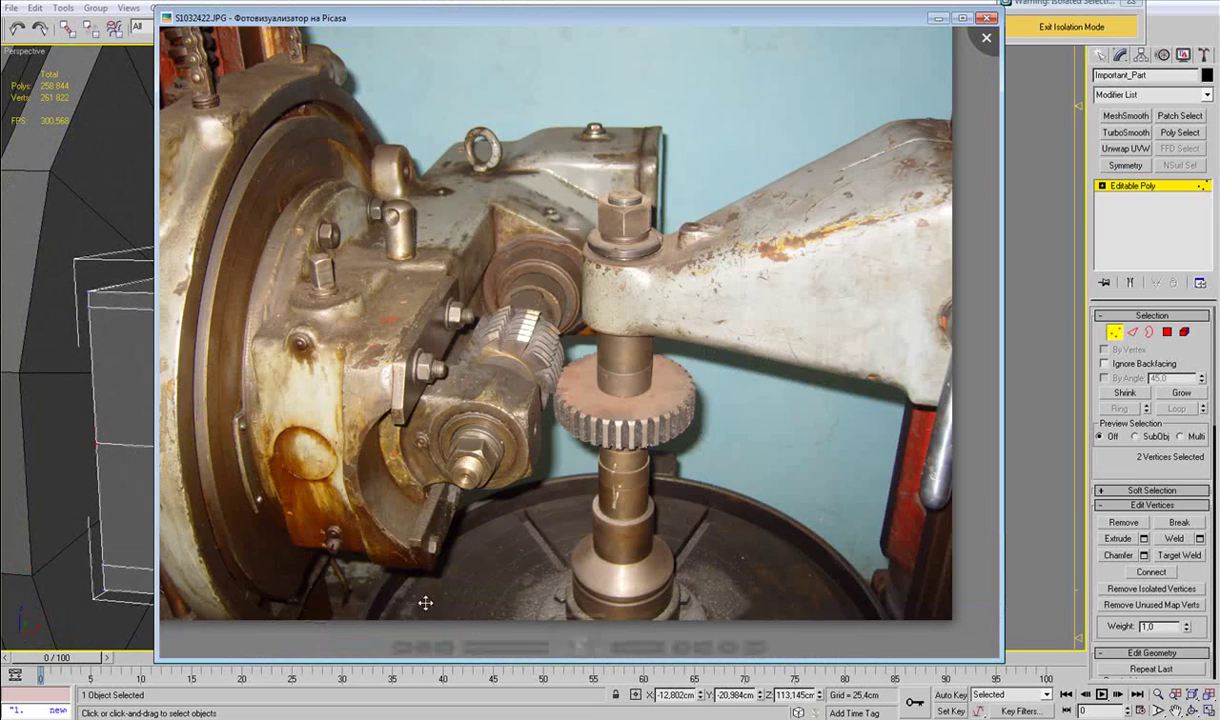
middle_click(75, 420)
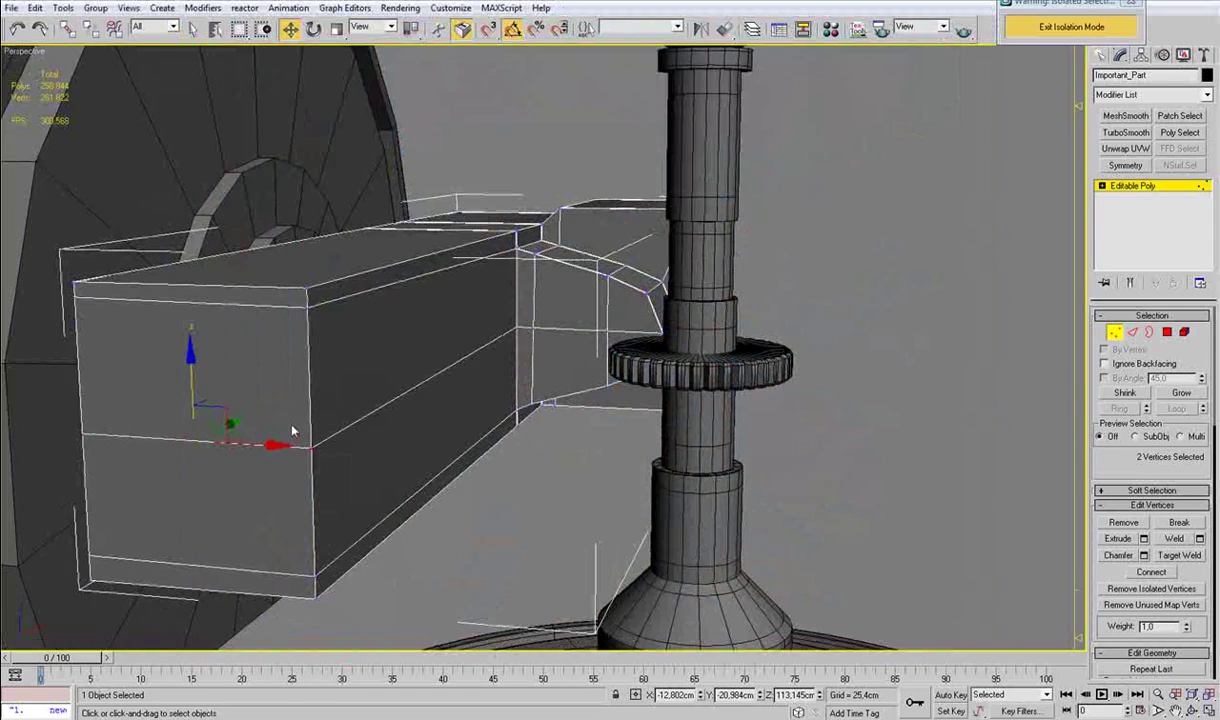
In the Front view, raise the two selected arm-end vertices to about Z 113.373 cm to level the horizontal cut.
key(f)
key(z)
scroll(380, 409, down, 3)
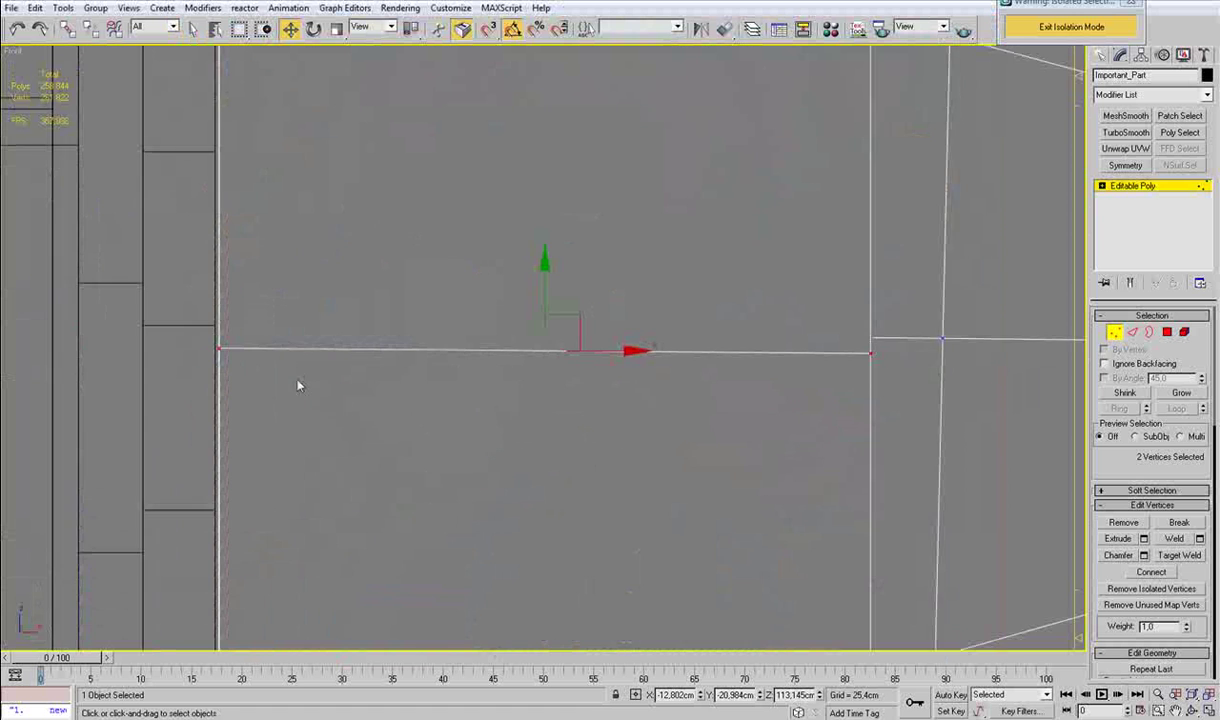
scroll(698, 382, up, 1)
middle_drag(700, 366, 604, 406)
drag(443, 331, 443, 320)
scroll(588, 365, down, 4)
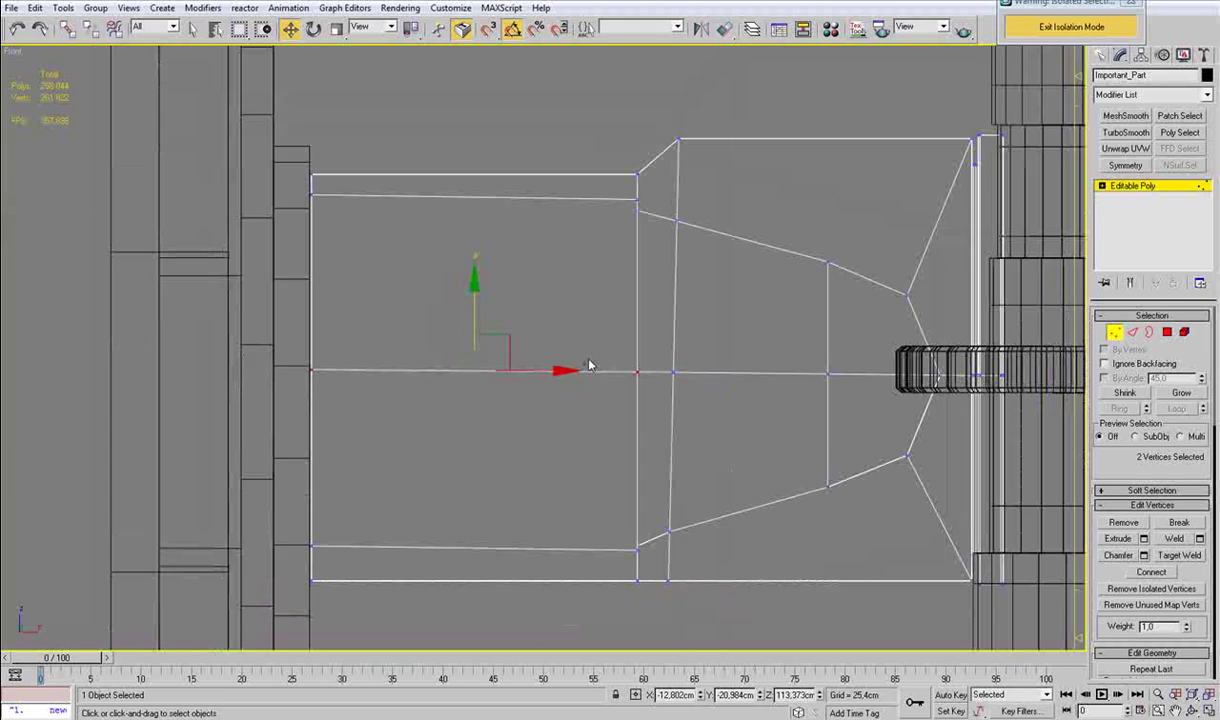
Draw a cylinder of about 2.7 cm radius in the Front view, centred where the horizontal cut meets the arm's vertical edge.
scroll(591, 373, up, 2)
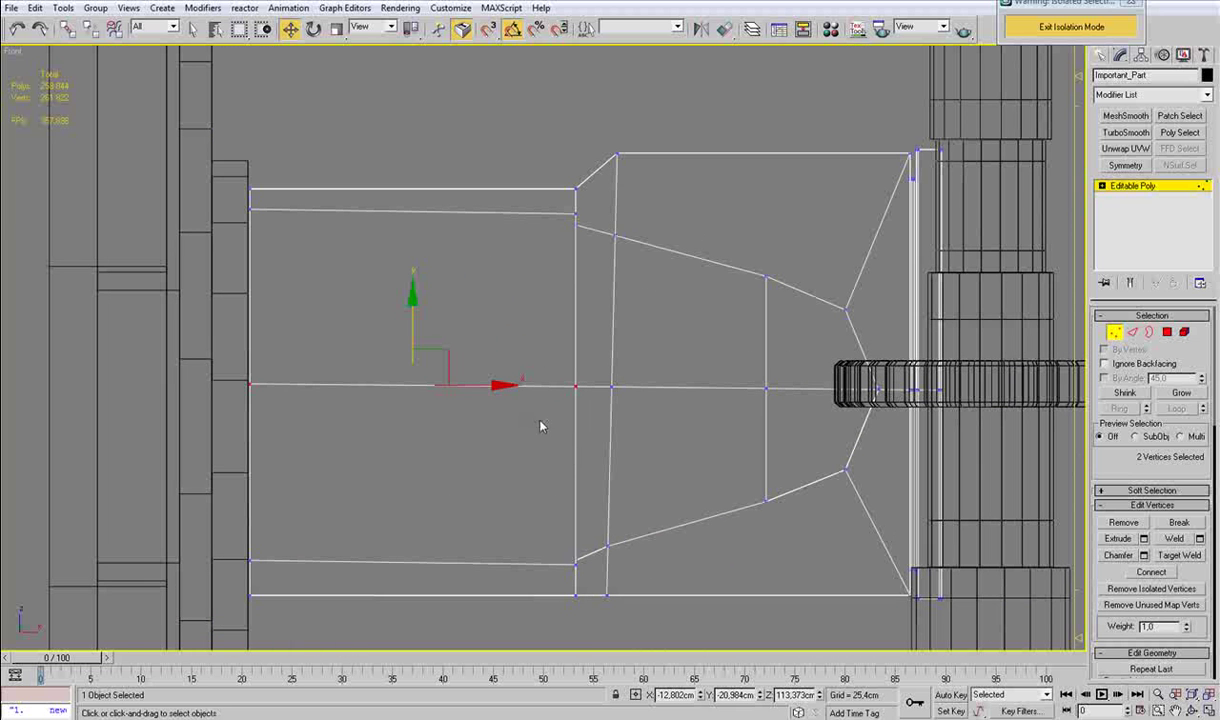
click(1114, 332)
click(1104, 54)
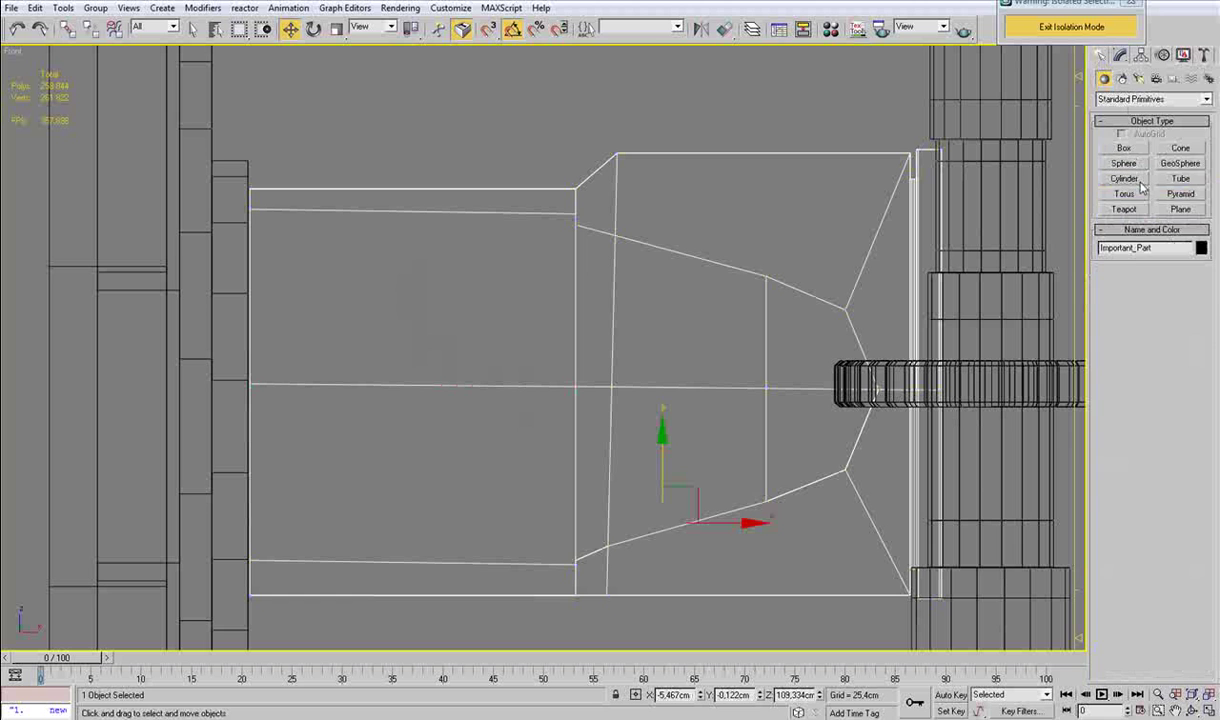
click(1124, 179)
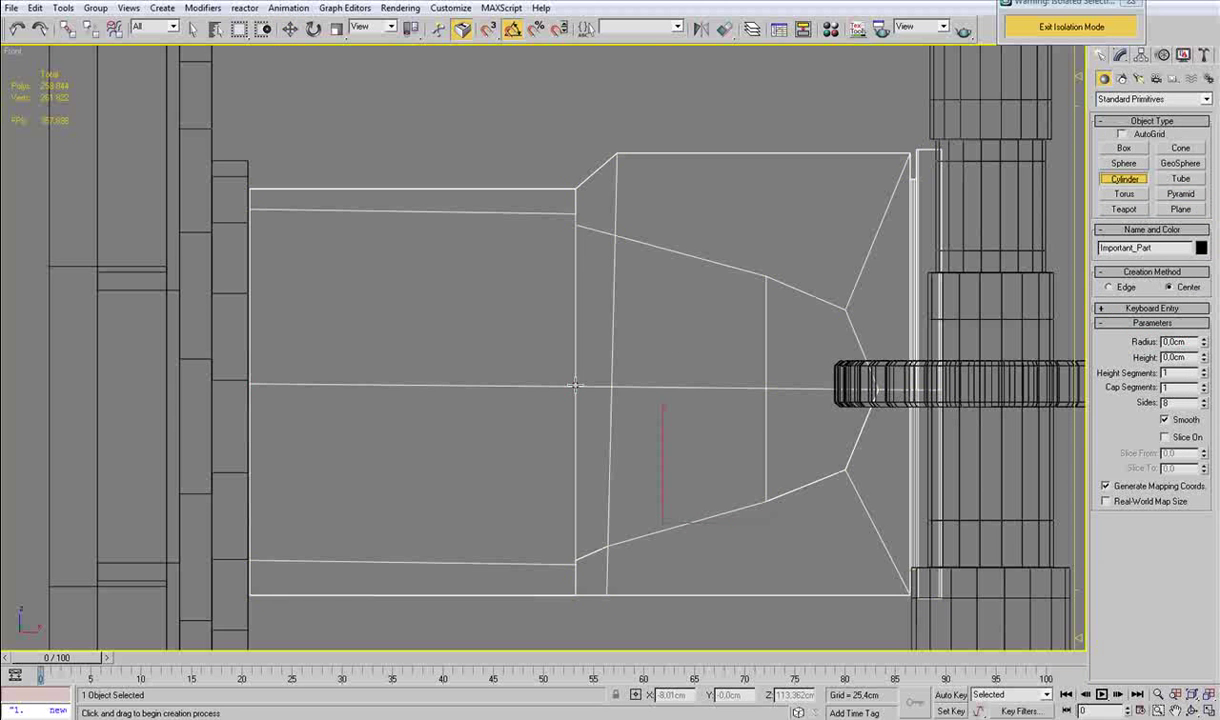
drag(575, 386, 596, 274)
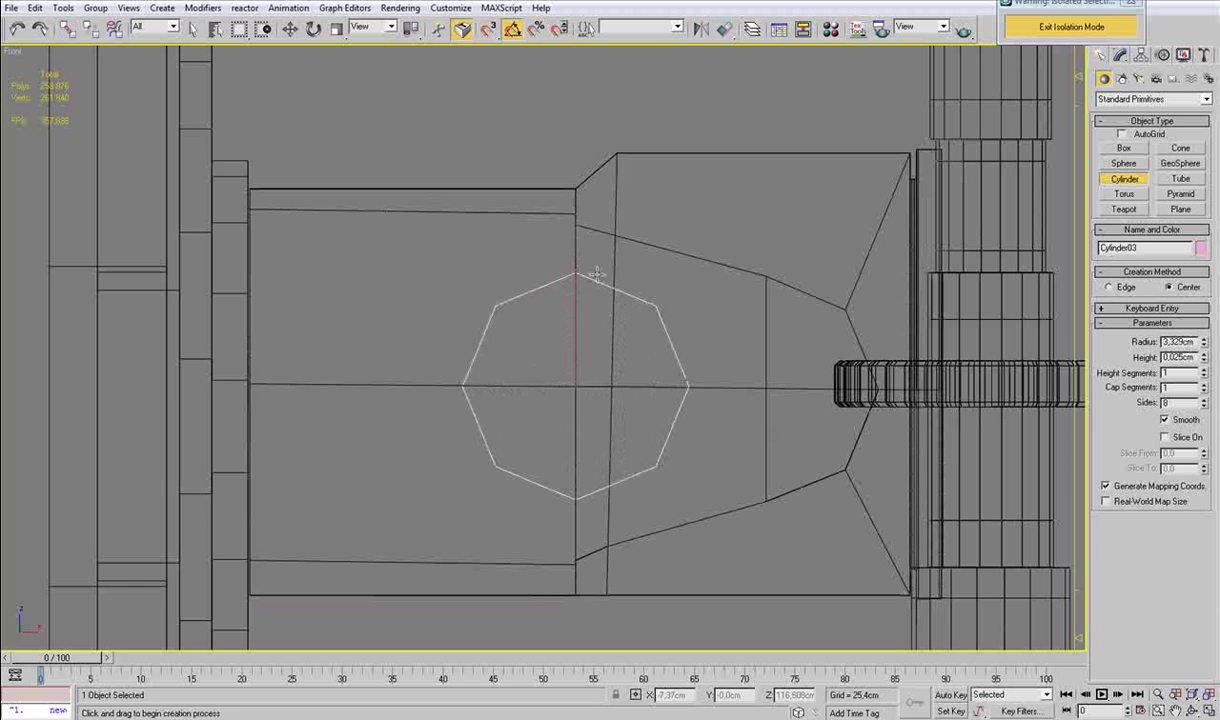
drag(596, 285, 596, 295)
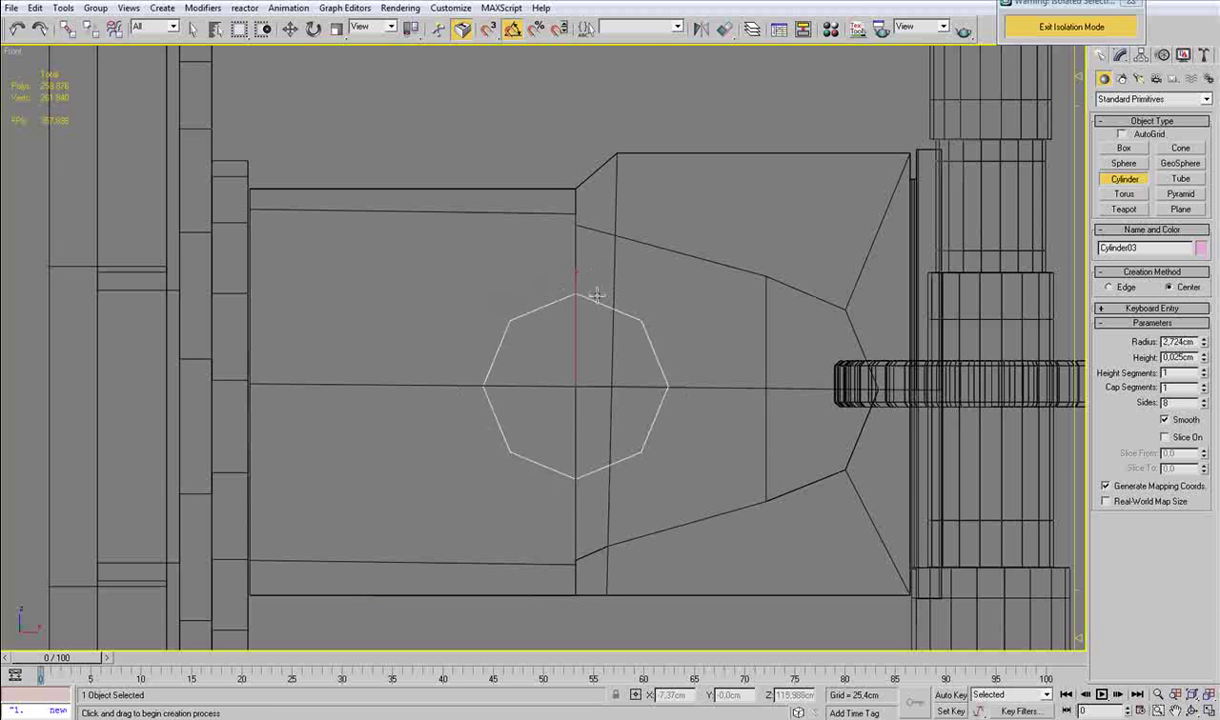
right_click(597, 324)
Check the reference photo, set the cylinder to about 4 cm radius and 10 sides, and move it horizontally to X -6.836 cm.
click(378, 716)
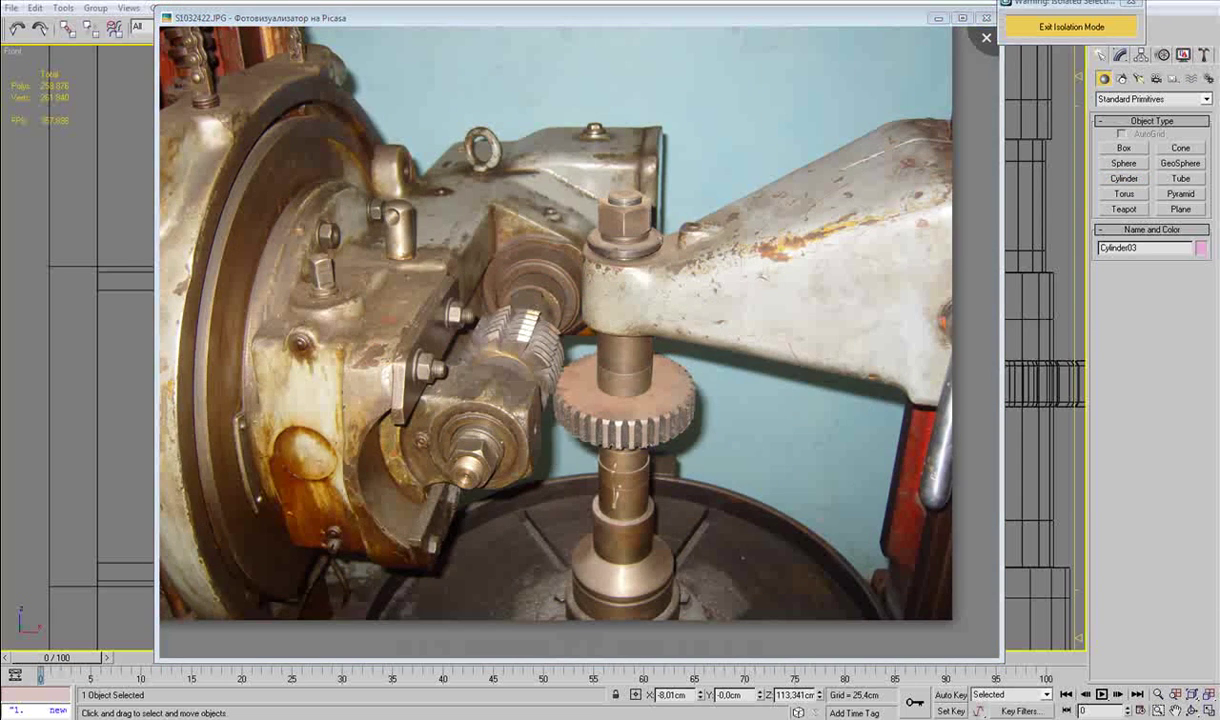
key(Escape)
click(1118, 54)
drag(1204, 336, 1193, 289)
drag(653, 393, 691, 385)
click(1205, 393)
click(1205, 393)
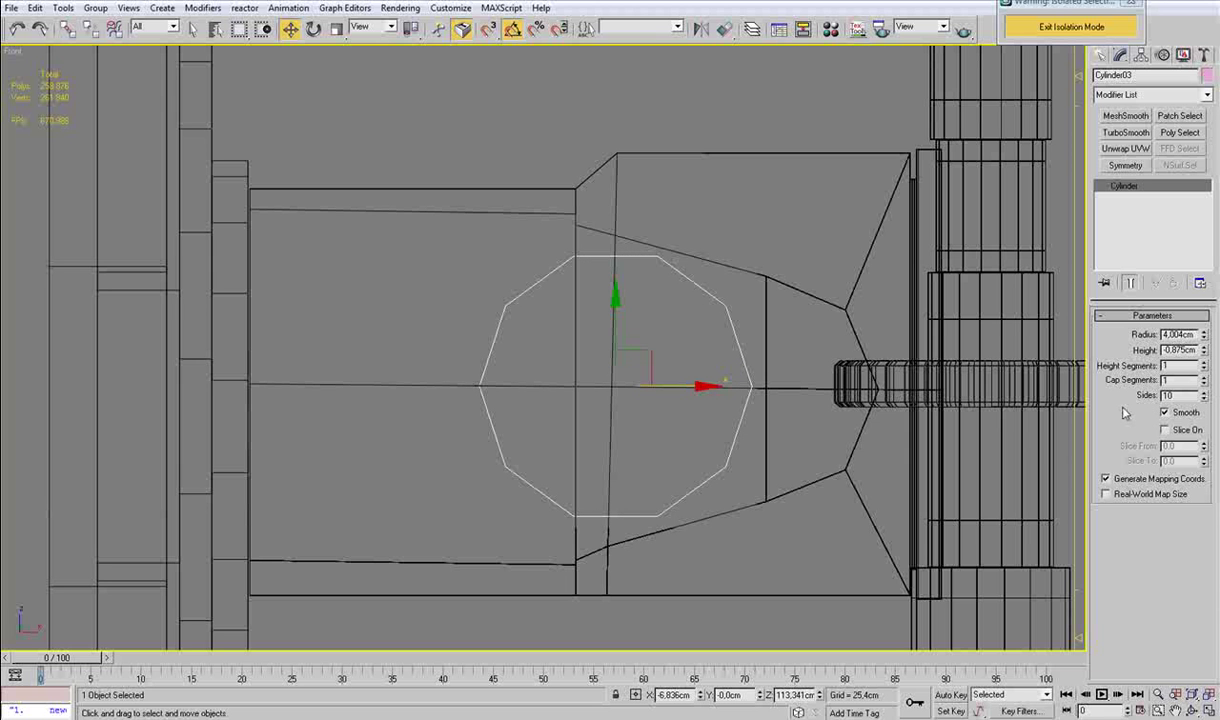
middle_drag(667, 416, 681, 412)
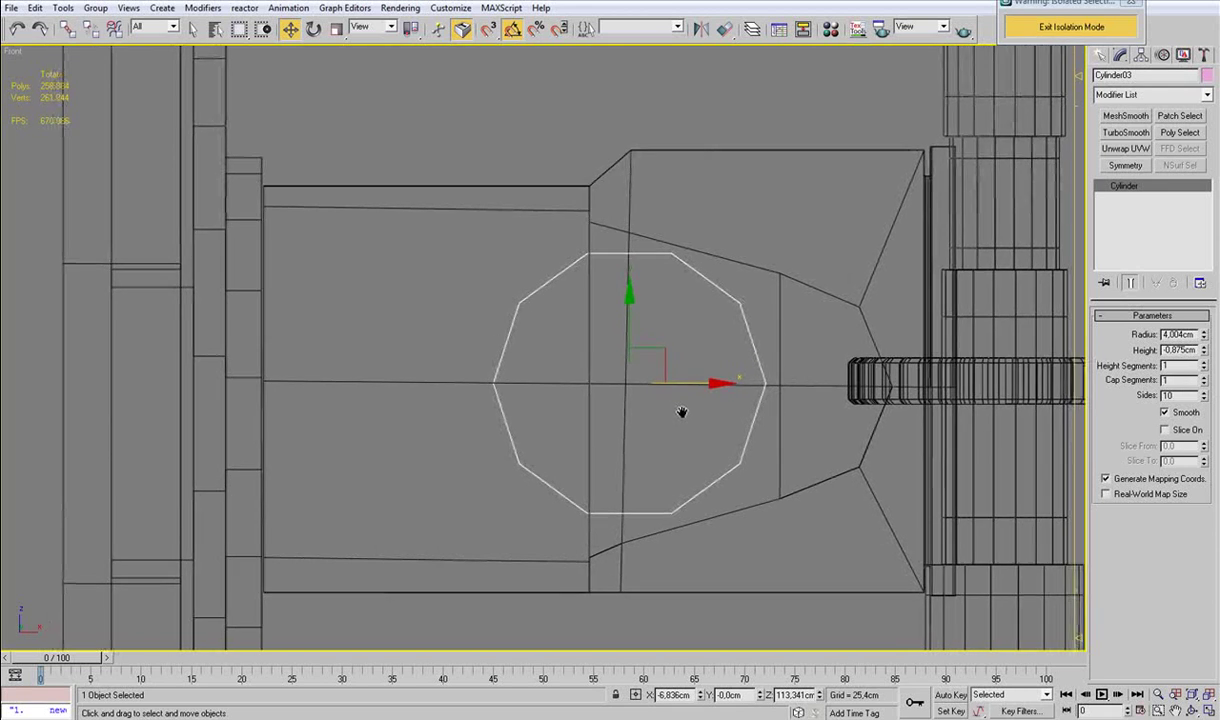
Cut edges into the housing's long-arm end face along the half of the cylinder outline lying on it, ending on the arm's vertical edge.
click(587, 535)
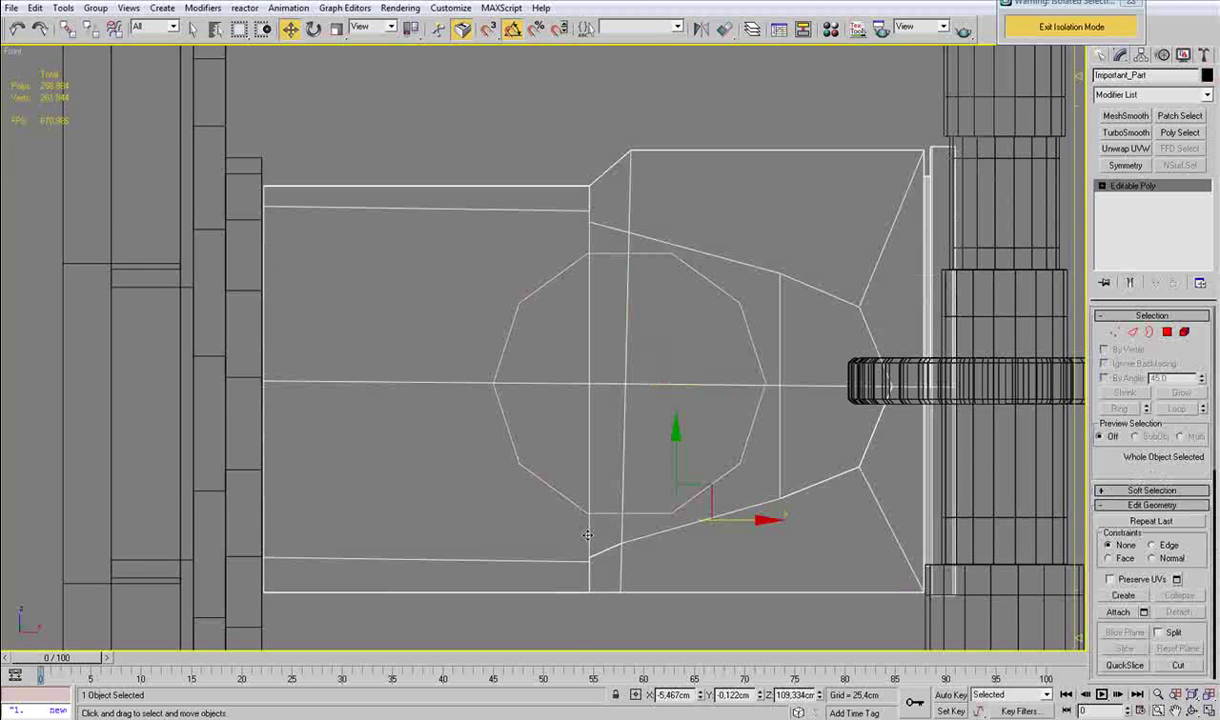
click(405, 718)
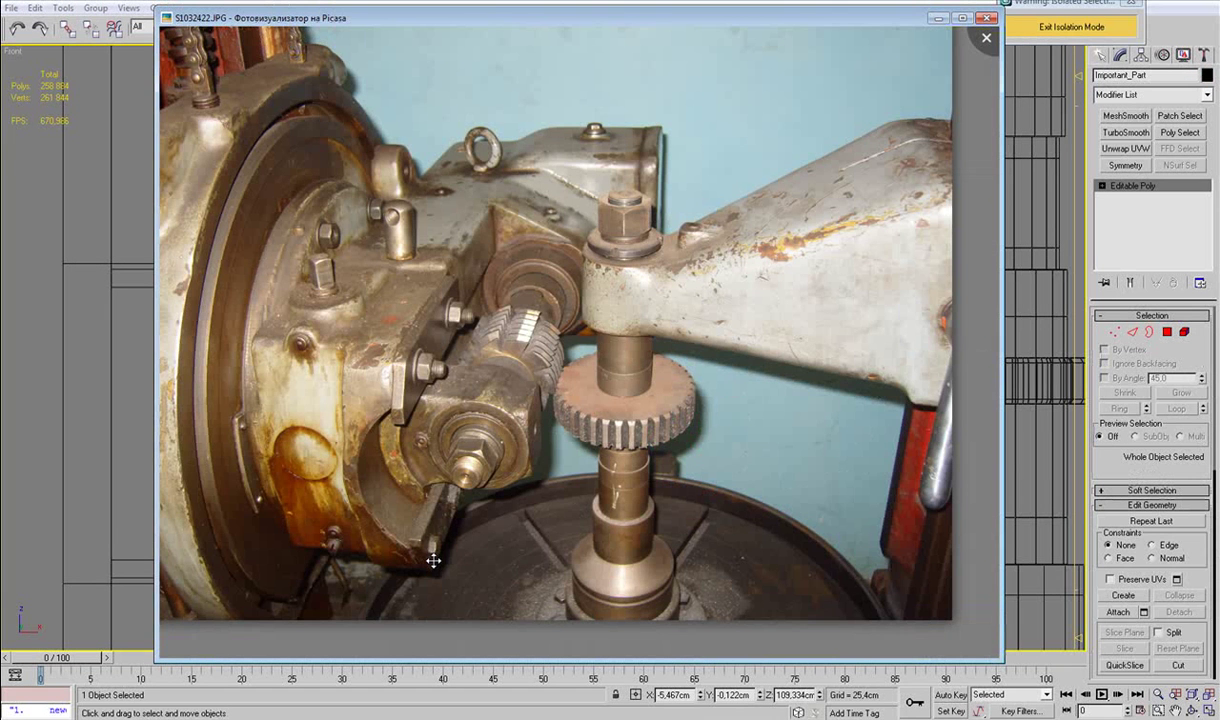
middle_click(112, 484)
middle_drag(575, 399, 529, 371)
click(1115, 332)
middle_drag(664, 394, 665, 358)
scroll(665, 357, up, 3)
key(alt+c)
click(547, 535)
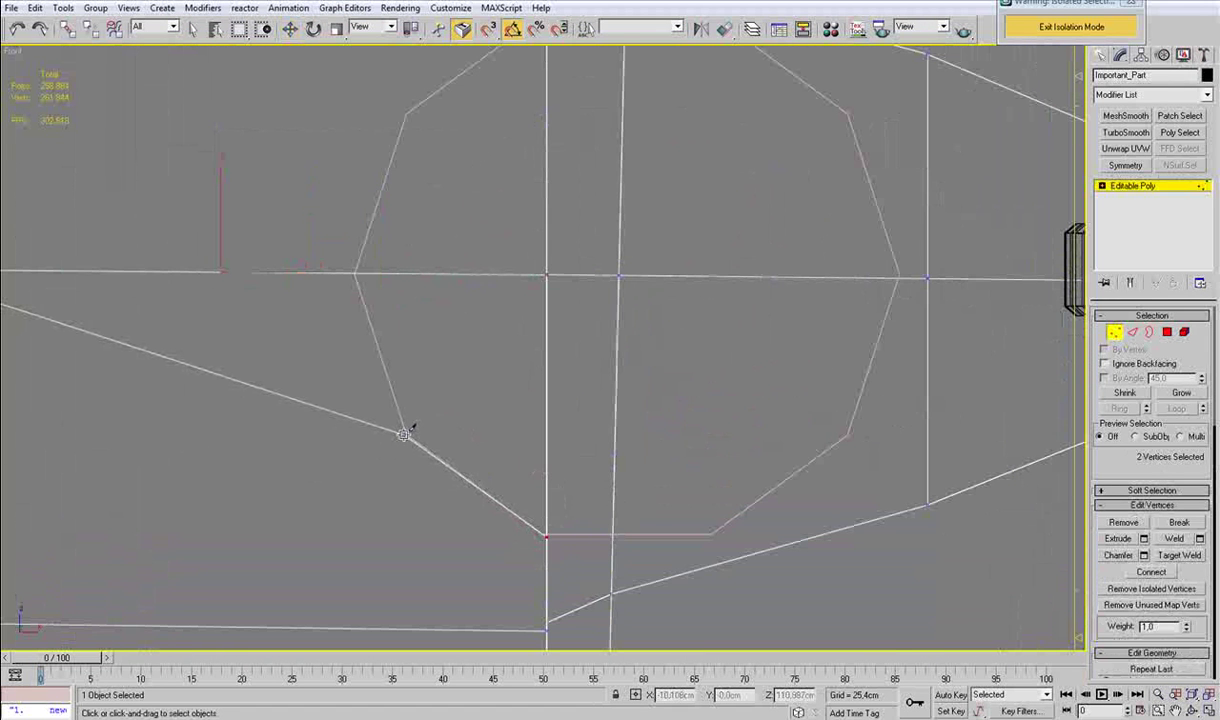
click(406, 435)
click(355, 273)
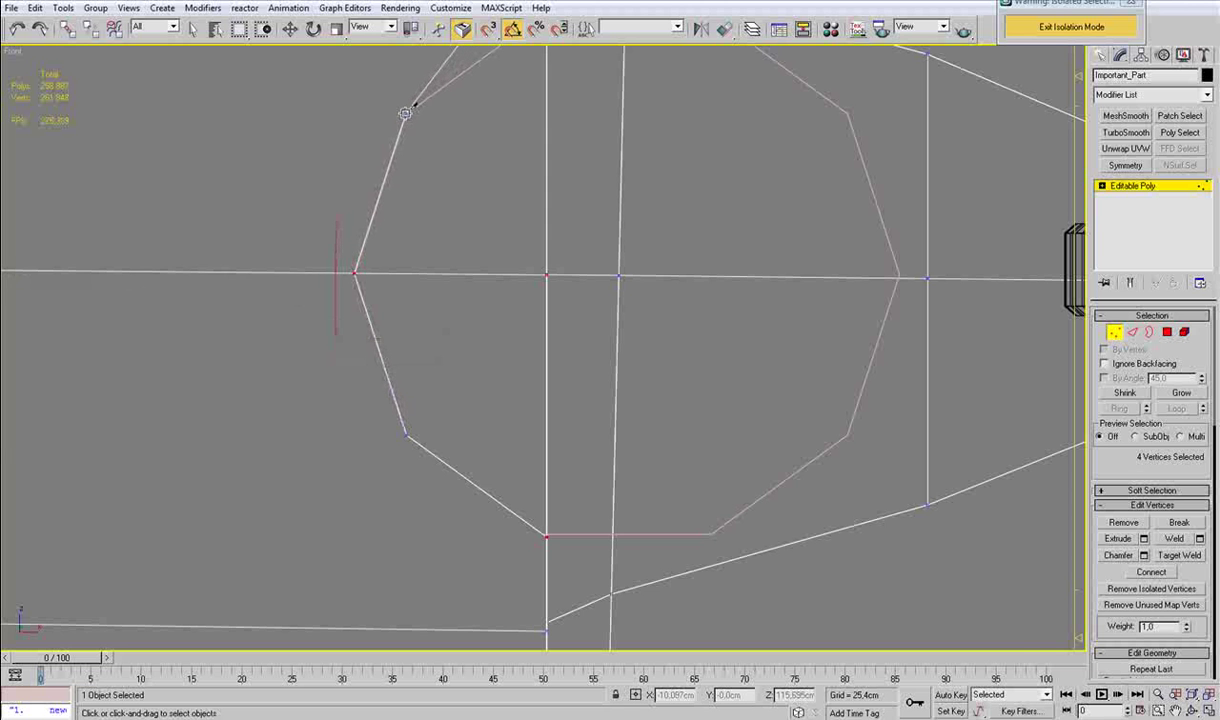
click(405, 113)
scroll(457, 109, down, 2)
ctrl+click(546, 111)
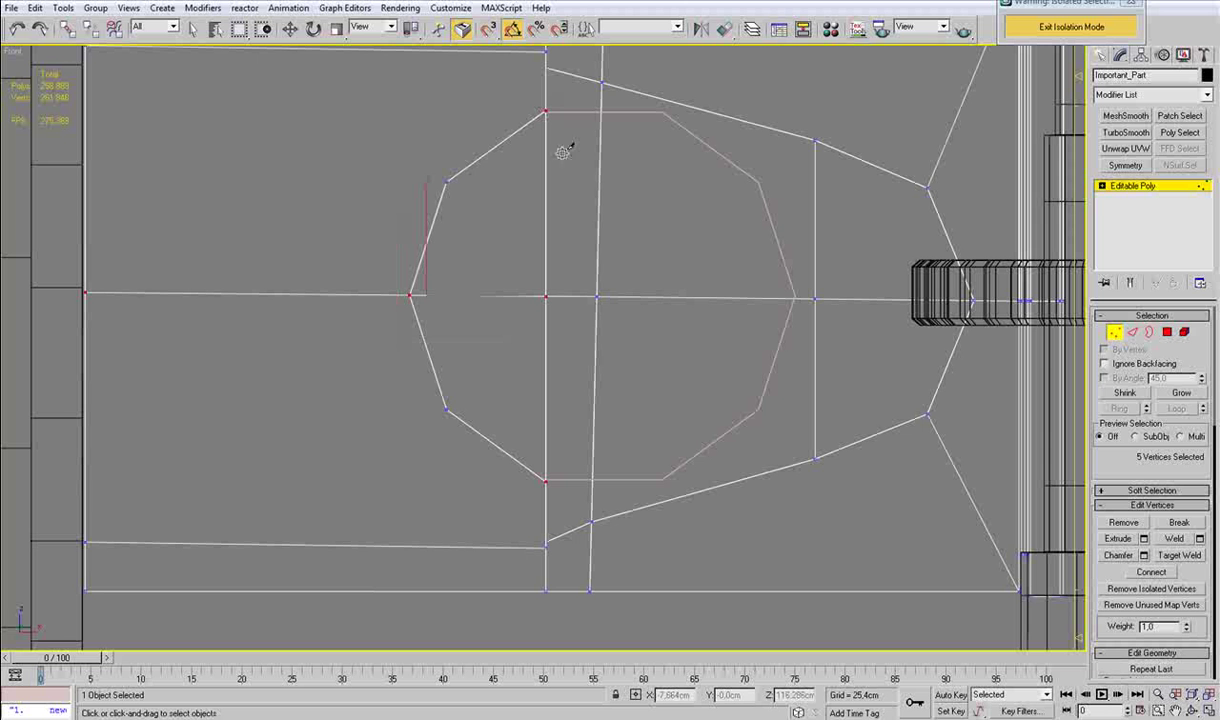
Move the cylinder horizontally to X -6.776 cm to align its corners with the arm's vertical edge.
click(1116, 334)
click(757, 183)
middle_drag(637, 146, 637, 302)
scroll(632, 302, up, 6)
middle_drag(600, 195, 611, 397)
scroll(611, 397, down, 5)
drag(676, 506, 679, 506)
scroll(586, 288, up, 6)
middle_drag(583, 256, 518, 394)
scroll(503, 375, up, 4)
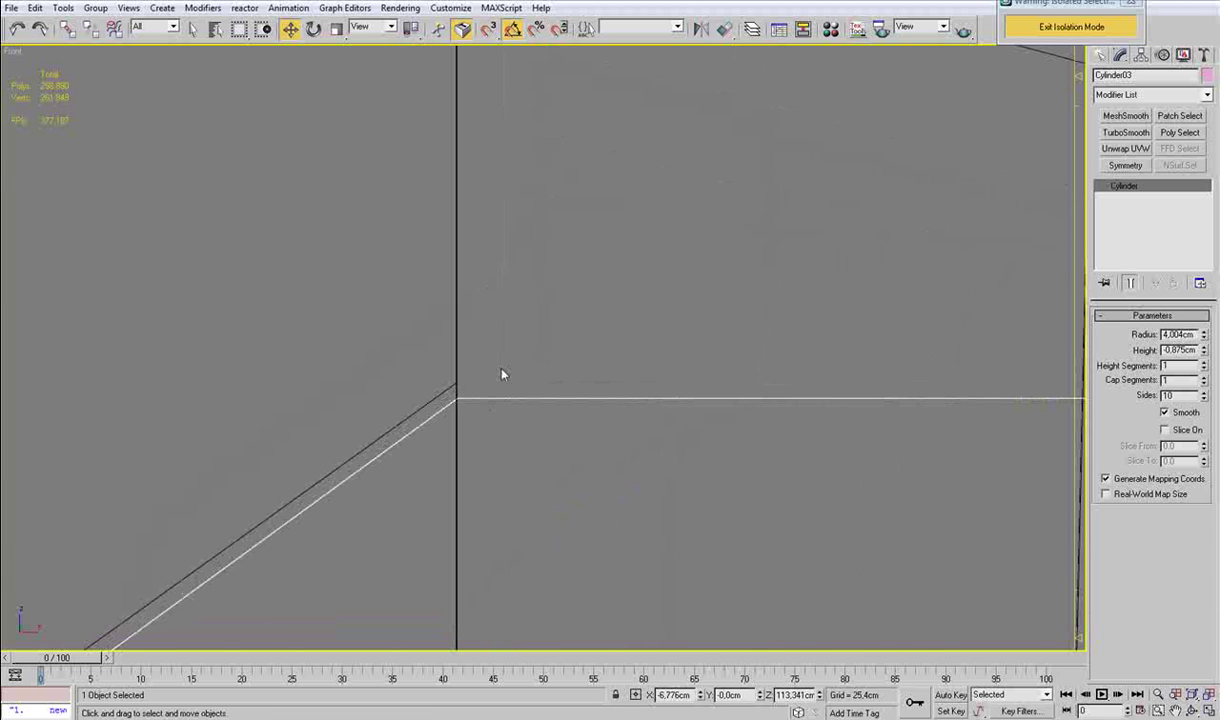
Move the half-round cut's topmost vertex and its upper intermediate vertex onto the matching corners of the cylinder outline.
click(453, 390)
scroll(453, 390, down, 3)
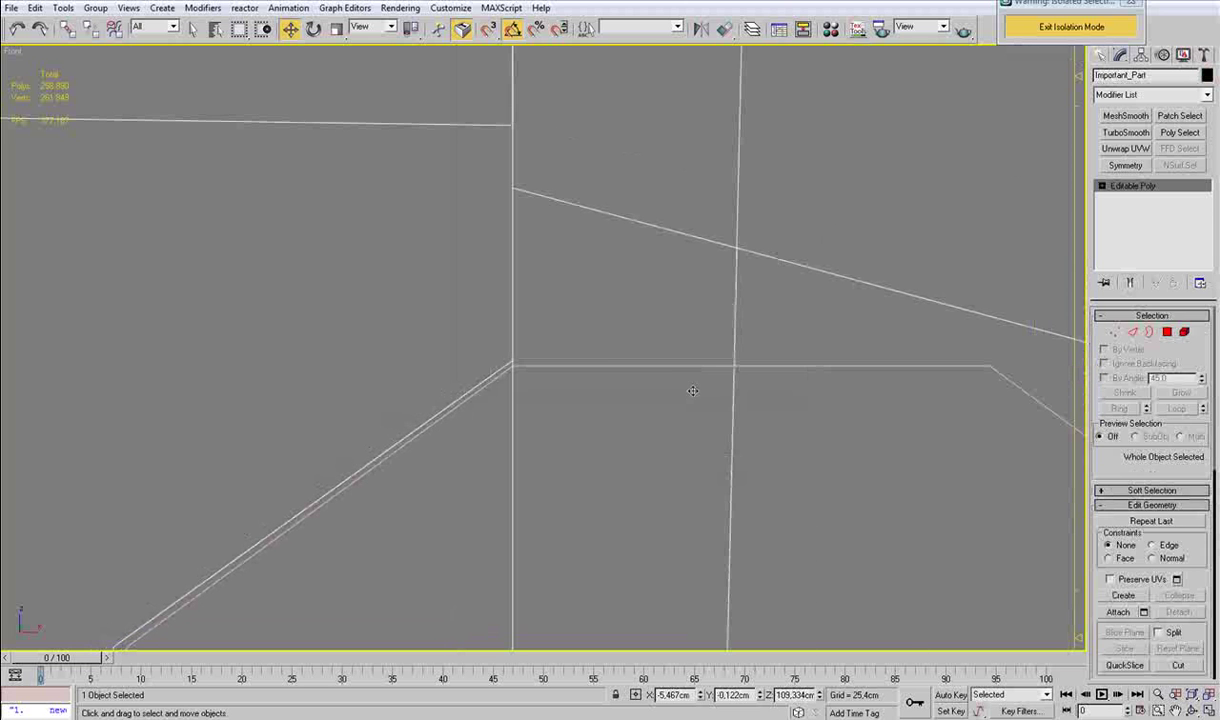
key(1)
drag(483, 380, 511, 309)
scroll(471, 420, down, 2)
middle_drag(432, 494, 582, 274)
scroll(582, 274, up, 1)
drag(430, 231, 477, 262)
scroll(460, 234, up, 2)
middle_drag(363, 150, 451, 301)
drag(487, 261, 516, 260)
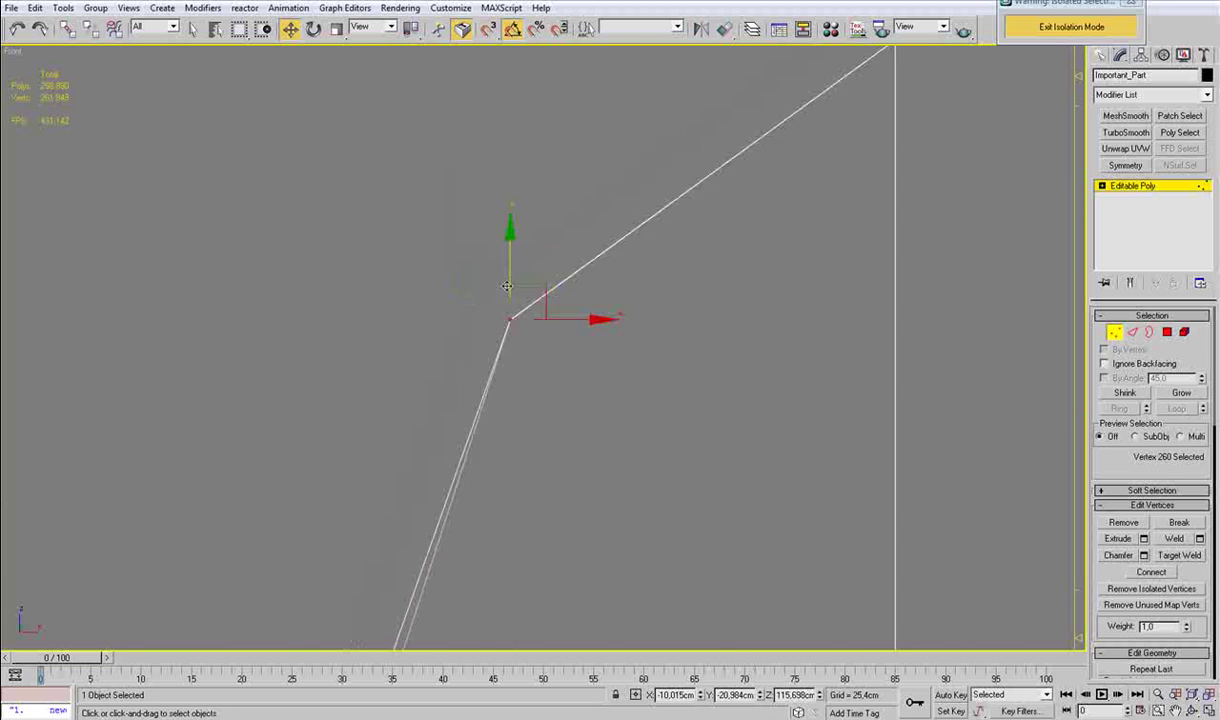
Align the half-round cut's mid-height and lower intermediate vertices with the cylinder outline.
middle_drag(450, 417, 570, 235)
drag(519, 345, 524, 287)
scroll(554, 357, up, 2)
scroll(524, 287, down, 5)
middle_drag(615, 479, 610, 364)
scroll(600, 350, up, 3)
drag(555, 310, 599, 323)
scroll(652, 283, up, 2)
drag(688, 262, 705, 263)
Move the half-round cut's lowest vertex vertically onto the cylinder's bottom corner.
scroll(705, 292, down, 3)
middle_drag(755, 378, 686, 268)
scroll(700, 290, up, 3)
click(881, 374)
drag(888, 315, 889, 306)
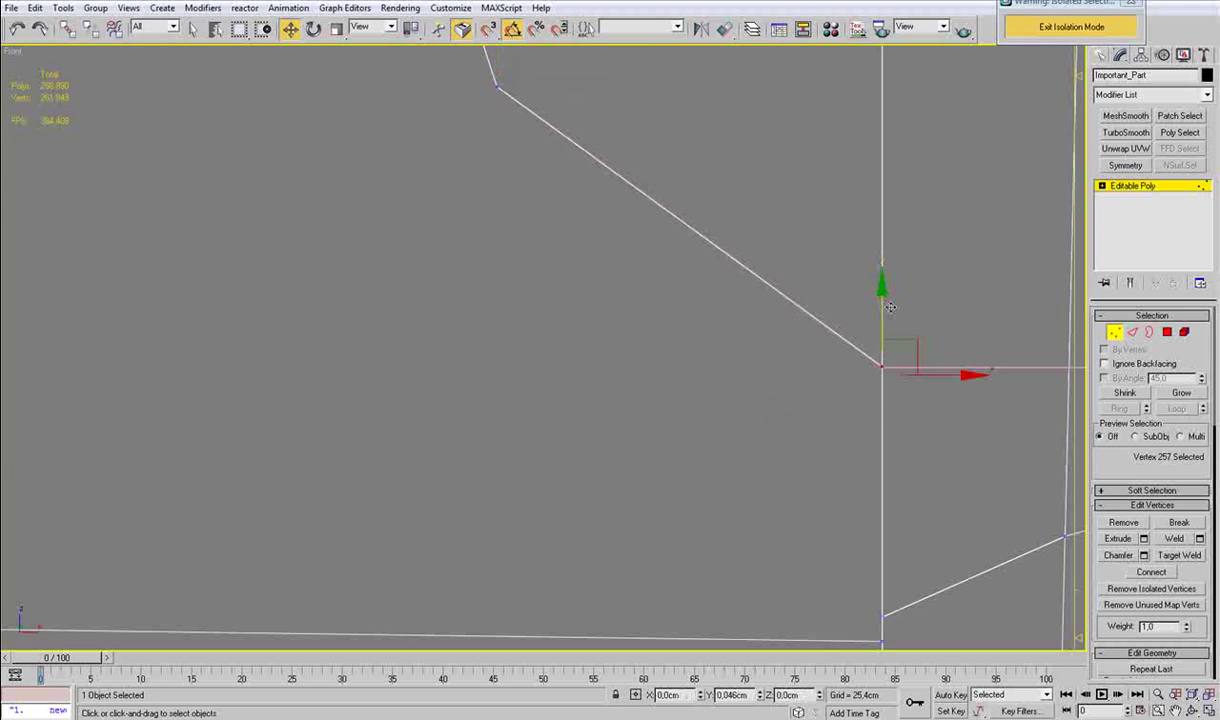
Switch to the Perspective view and delete the guide cylinder.
key(p)
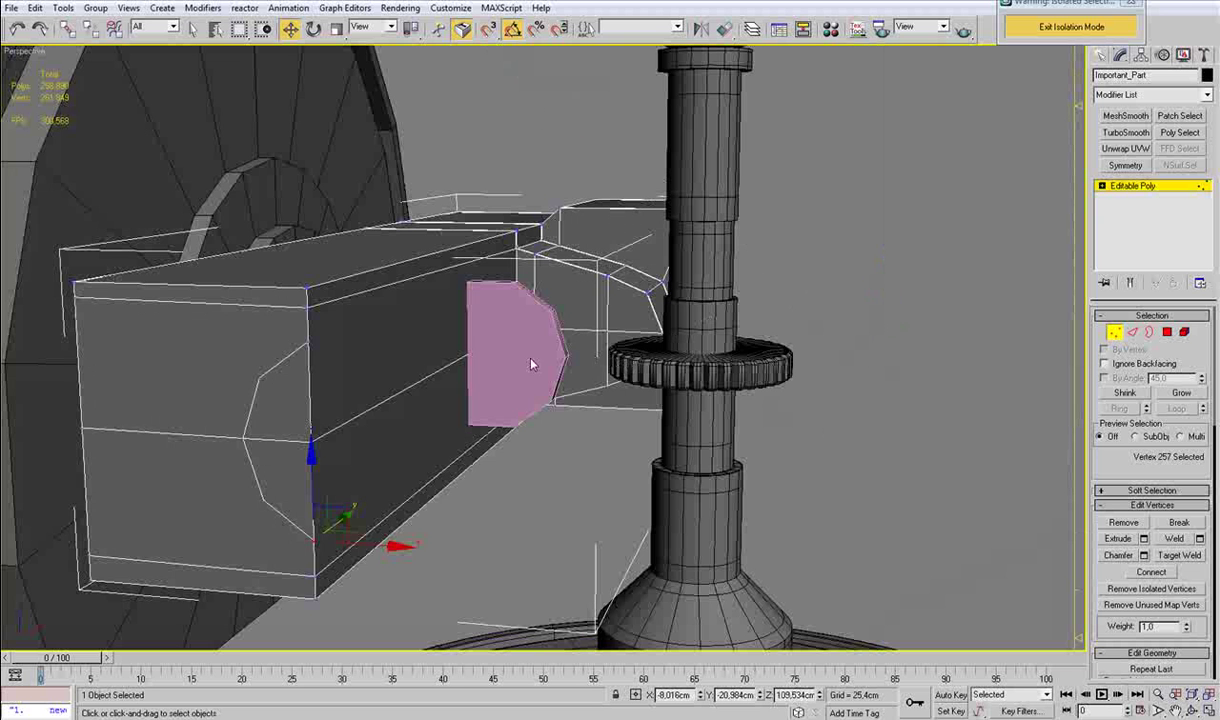
alt+middle_drag(596, 361, 485, 362)
key(z)
scroll(490, 360, down, 10)
alt+middle_drag(660, 346, 619, 342)
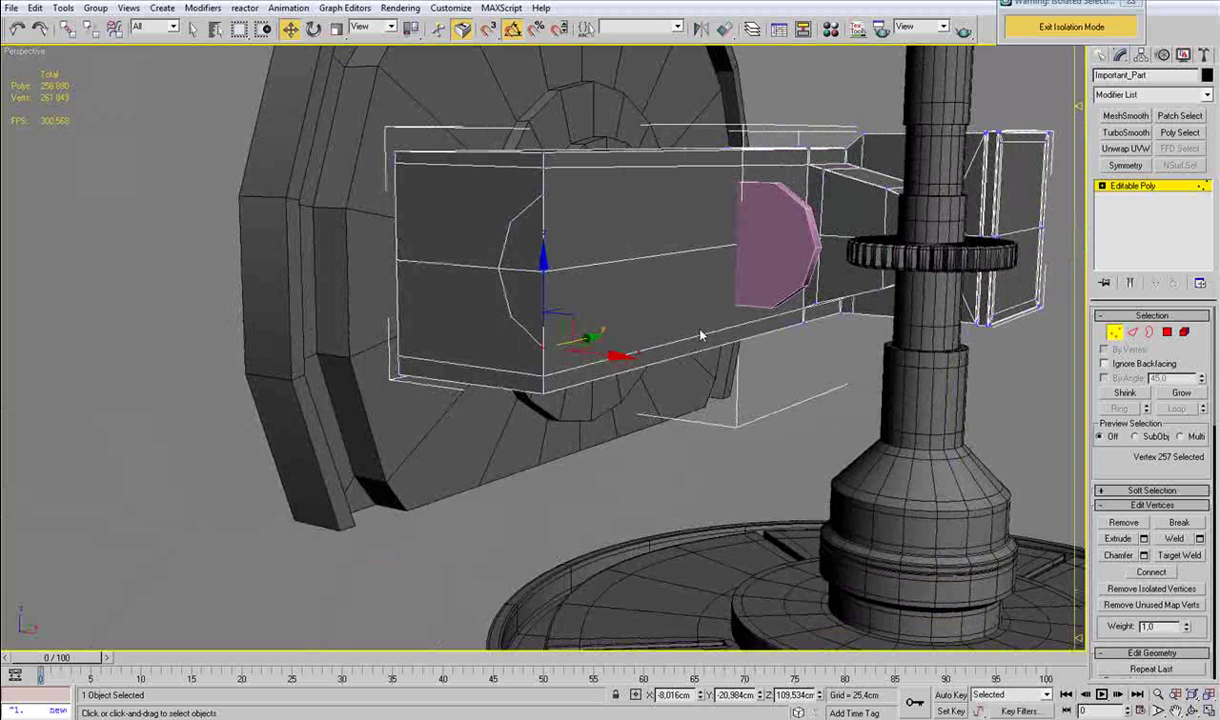
click(1115, 331)
click(810, 214)
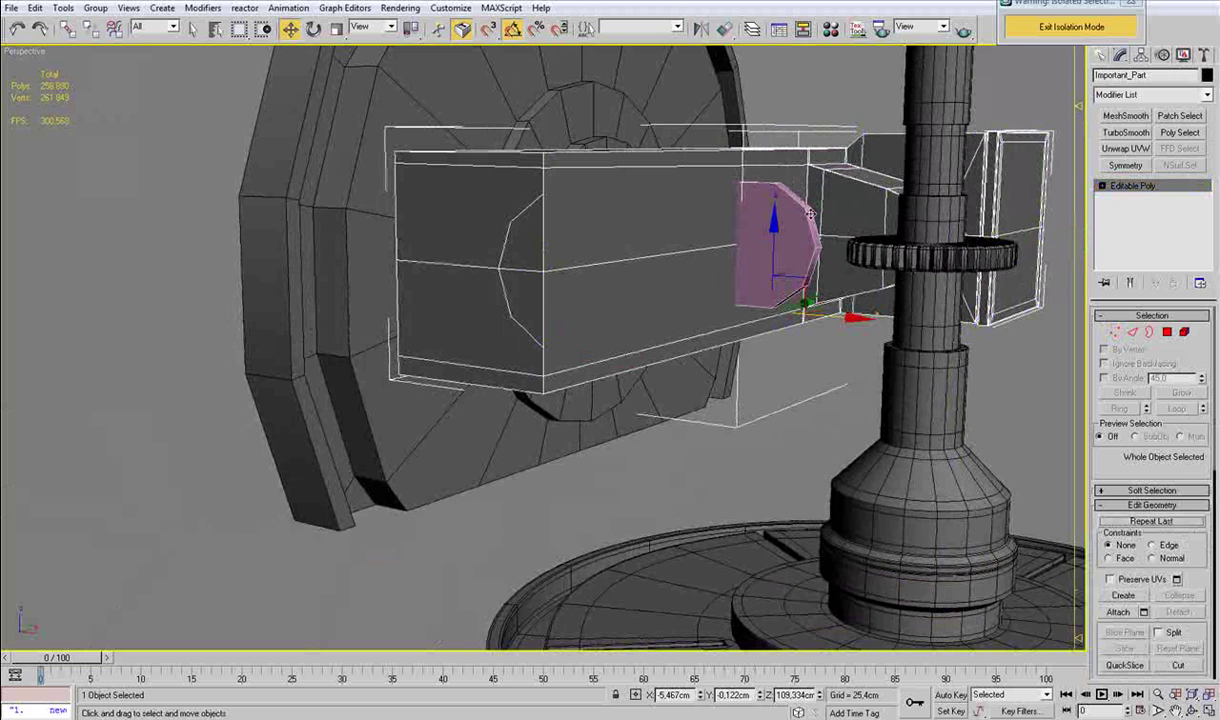
click(810, 213)
key(Delete)
Cut two lengthwise edges along the long arm's side, from the half-round cut's lower and upper endpoints to the cutter recess.
click(564, 273)
click(1115, 335)
alt+middle_drag(842, 315, 813, 317)
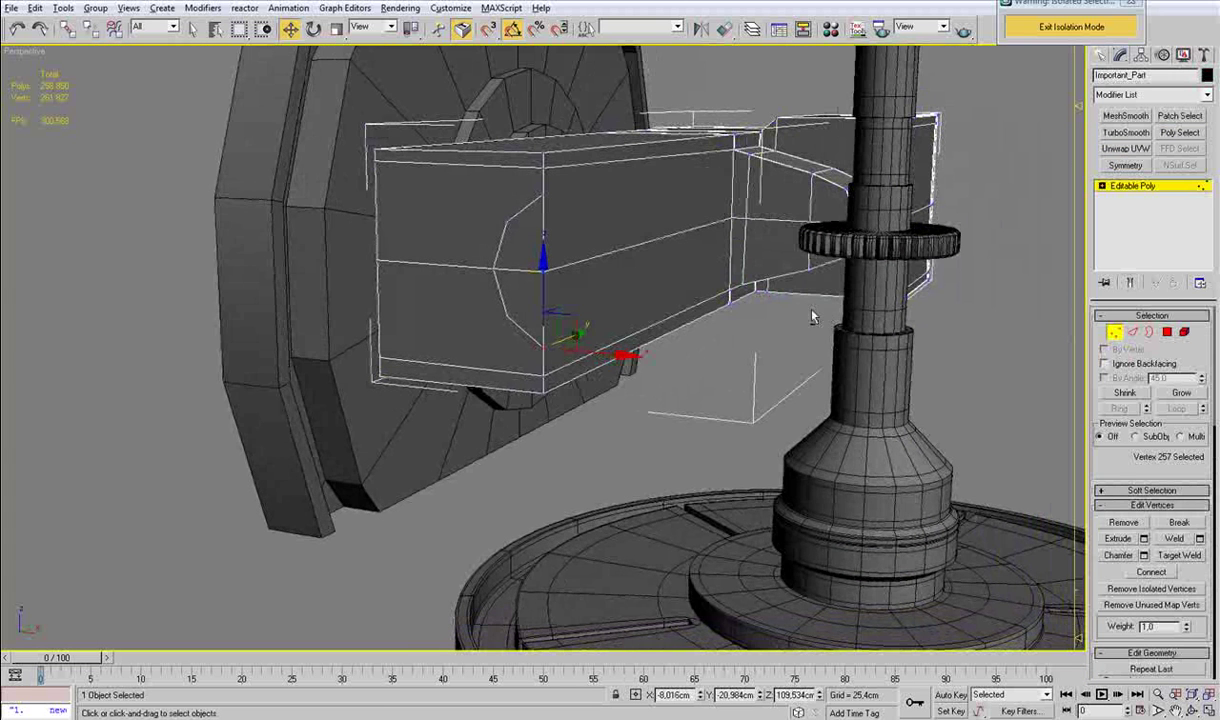
key(q)
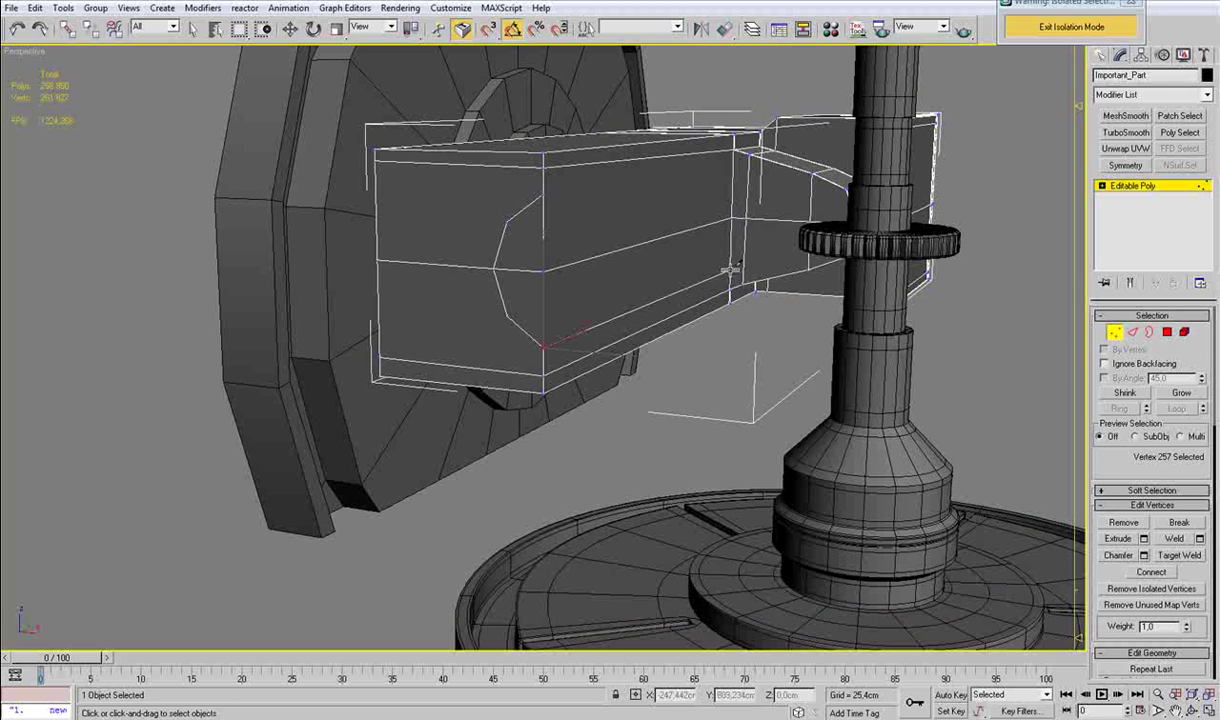
click(546, 192)
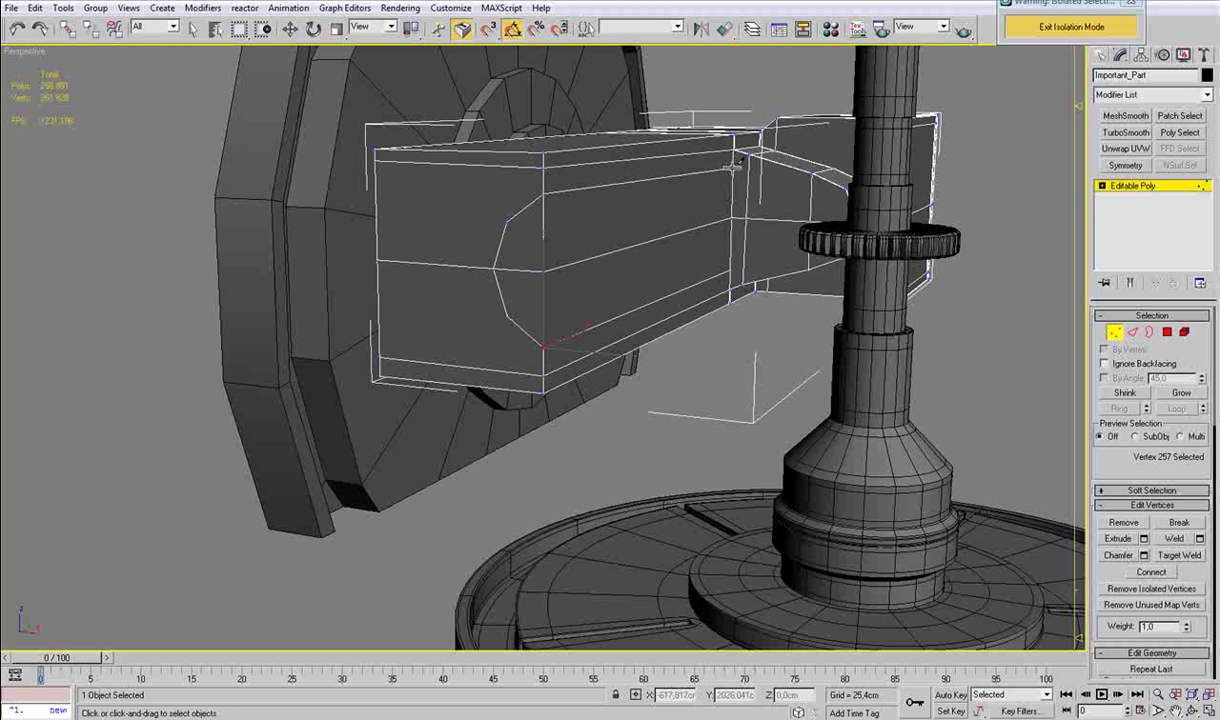
alt+middle_drag(800, 271, 721, 264)
scroll(814, 267, down, 2)
alt+middle_drag(814, 267, 858, 250)
scroll(680, 333, up, 3)
middle_drag(680, 333, 618, 427)
scroll(618, 427, up, 1)
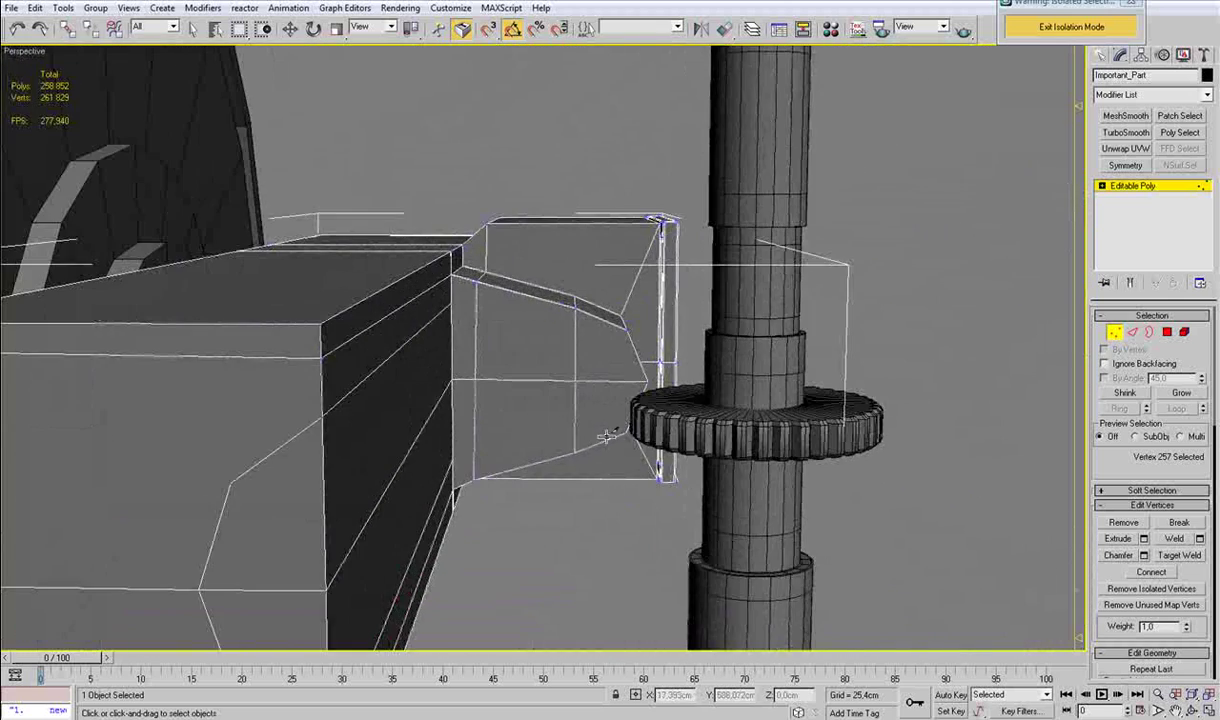
alt+middle_drag(508, 445, 493, 446)
right_click(493, 447)
Examine the long arm's end and side against reference photo S1032422.JPG.
alt+middle_drag(574, 454, 547, 452)
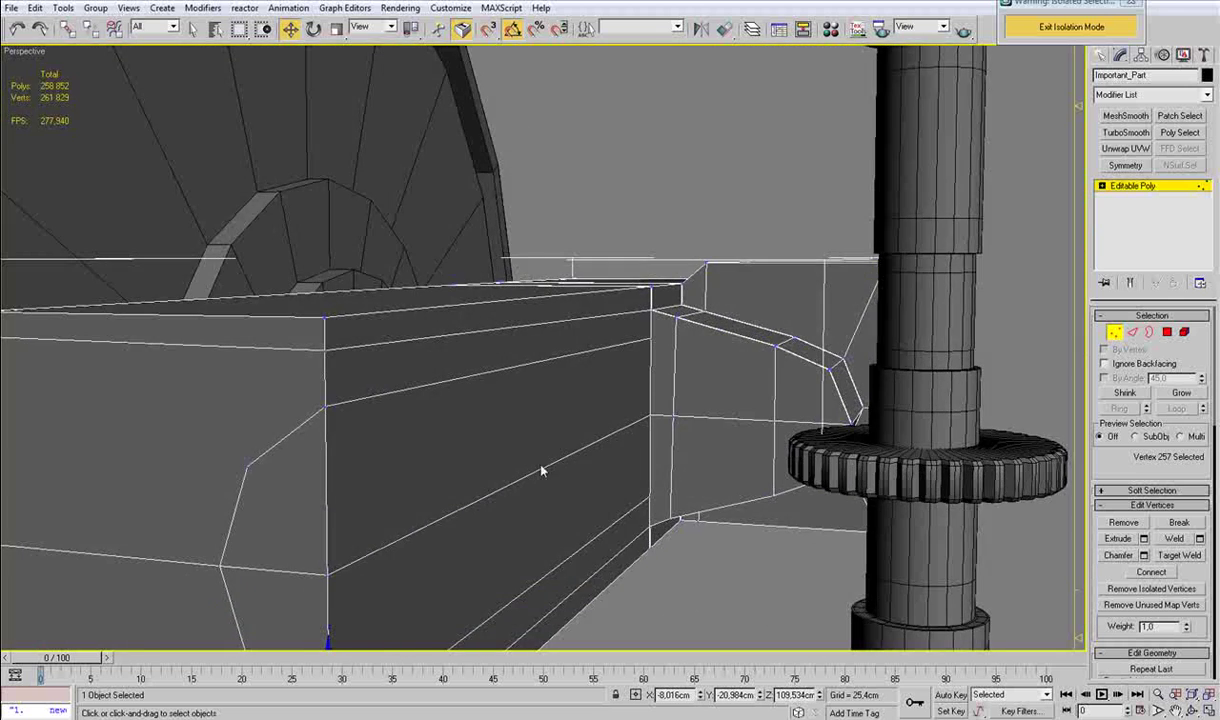
scroll(492, 587, down, 2)
alt+middle_drag(491, 587, 427, 615)
click(393, 717)
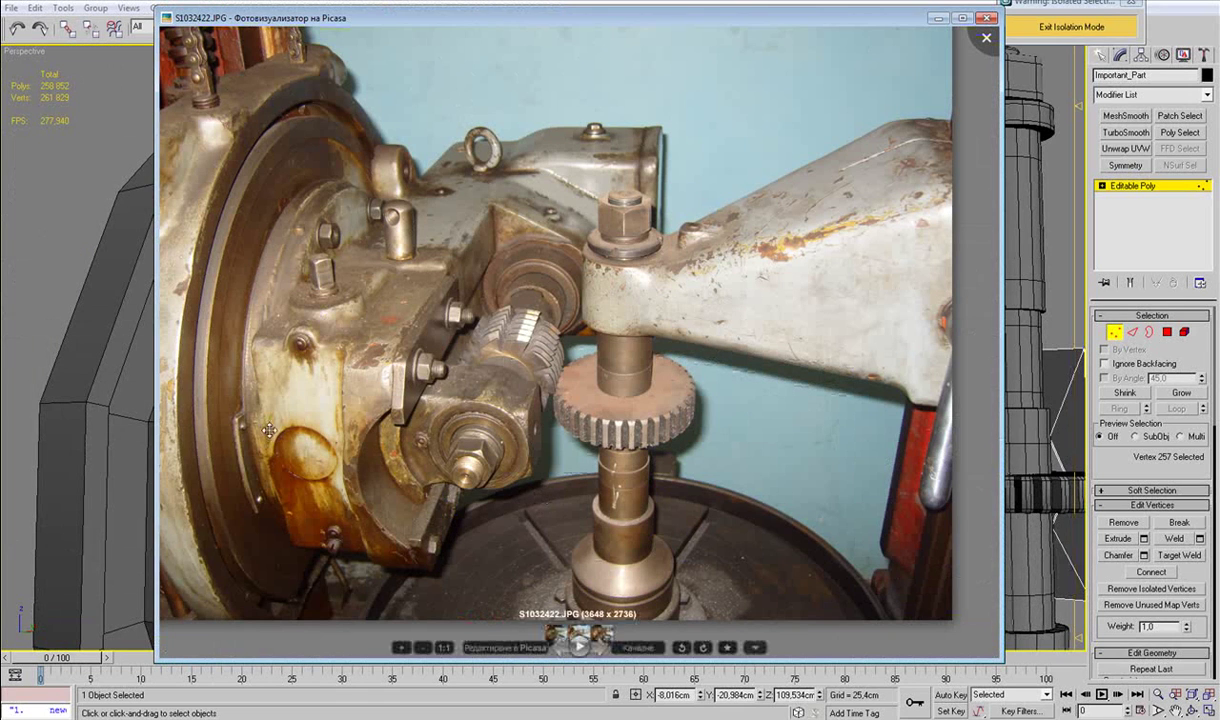
click(82, 408)
middle_drag(568, 418, 648, 400)
scroll(915, 438, down, 3)
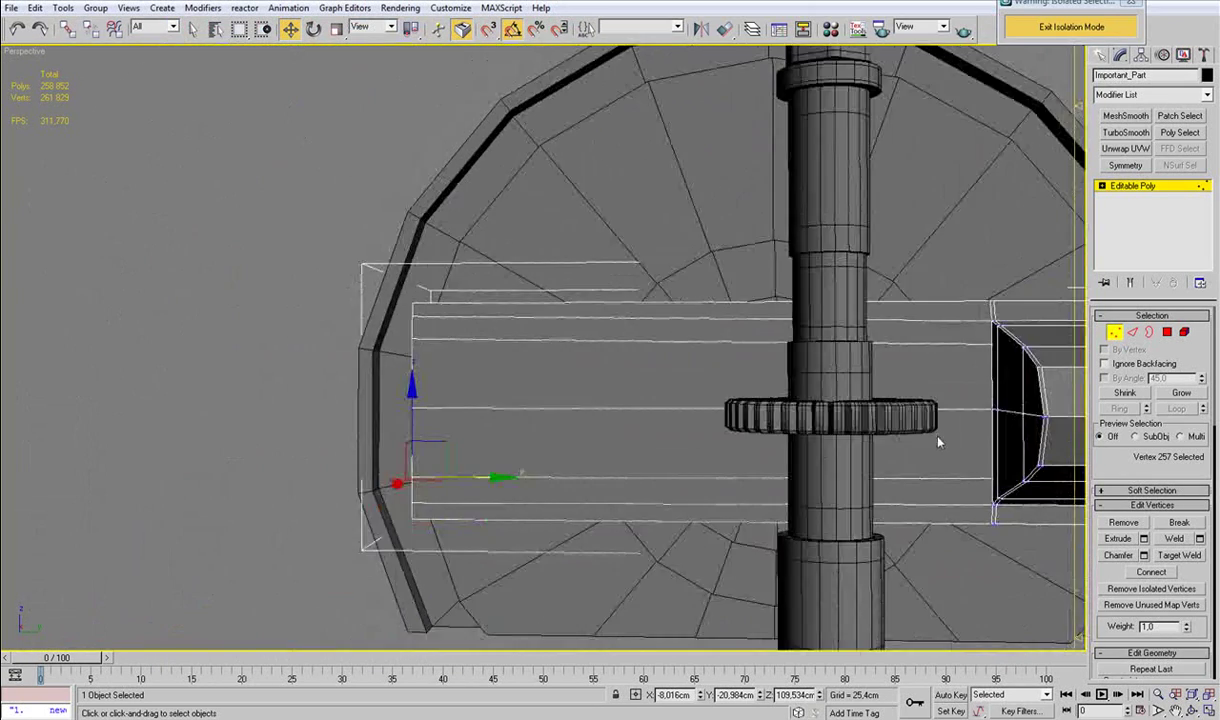
Select the ring of lengthwise edges around the long arm and connect them with 1 segment.
middle_drag(934, 438, 692, 469)
key(2)
click(690, 432)
key(alt+r)
key(ctrl+shift+e)
key(ctrl+z)
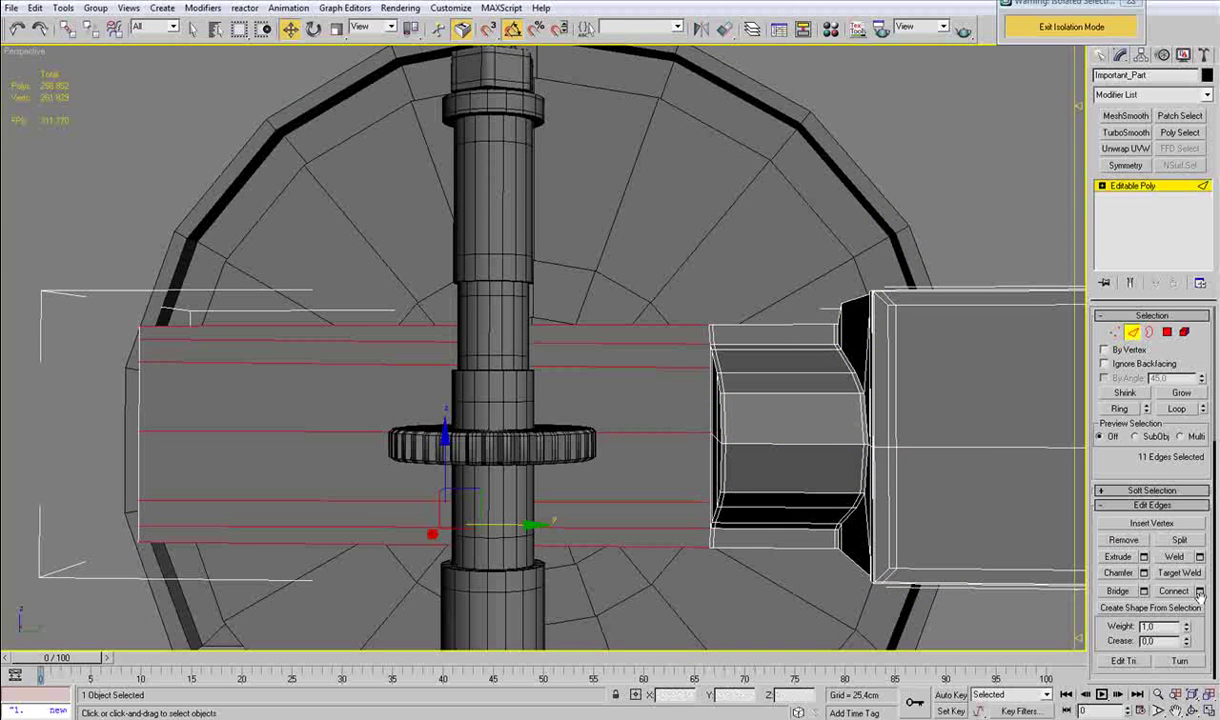
click(1200, 591)
click(600, 346)
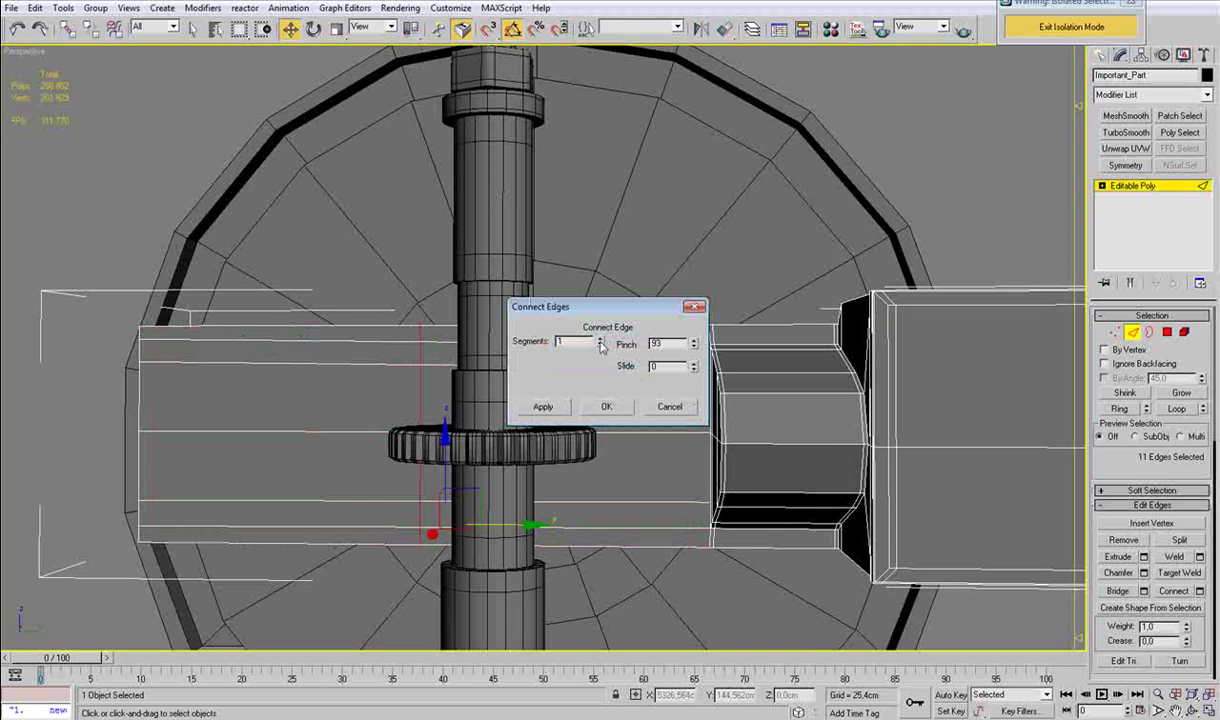
click(606, 406)
Move the new edge loop about 15.3 cm along Y, close to the cutter recess.
drag(500, 435, 772, 438)
key(ctrl+z)
drag(500, 432, 773, 430)
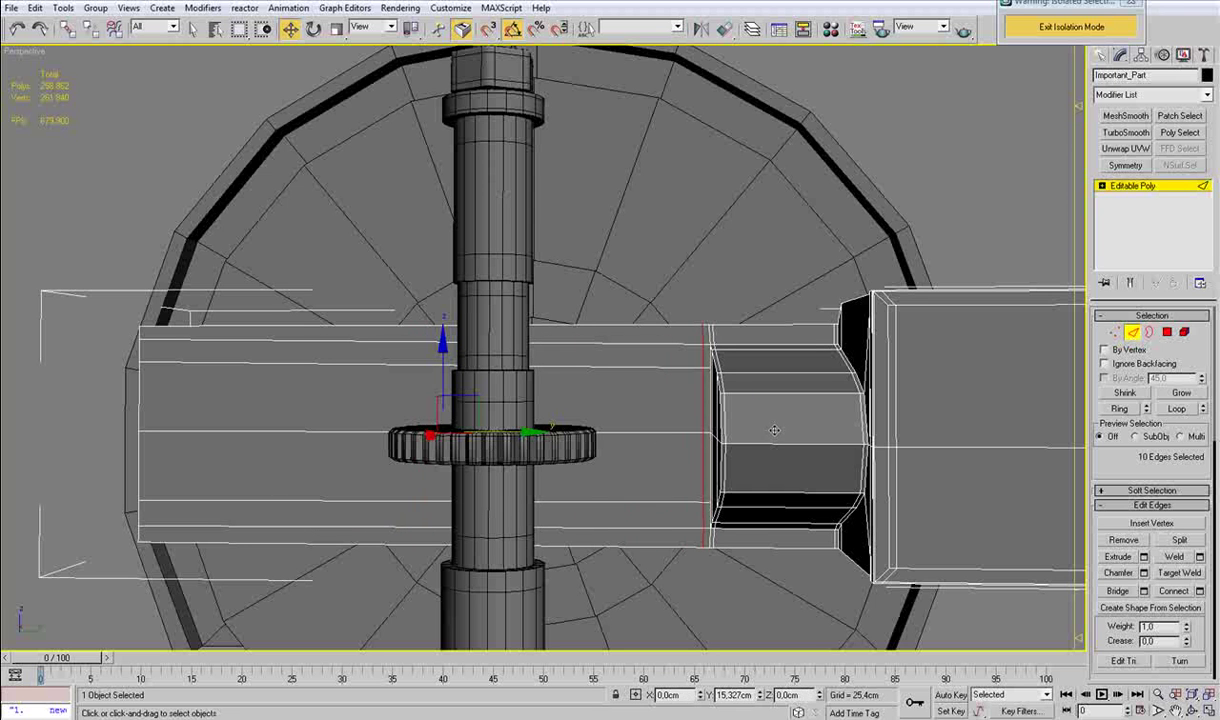
Extend the arm's lower lengthwise cut across the recess wall to the lower corner vertex of the curved opening.
scroll(775, 430, up, 5)
alt+middle_drag(738, 444, 778, 453)
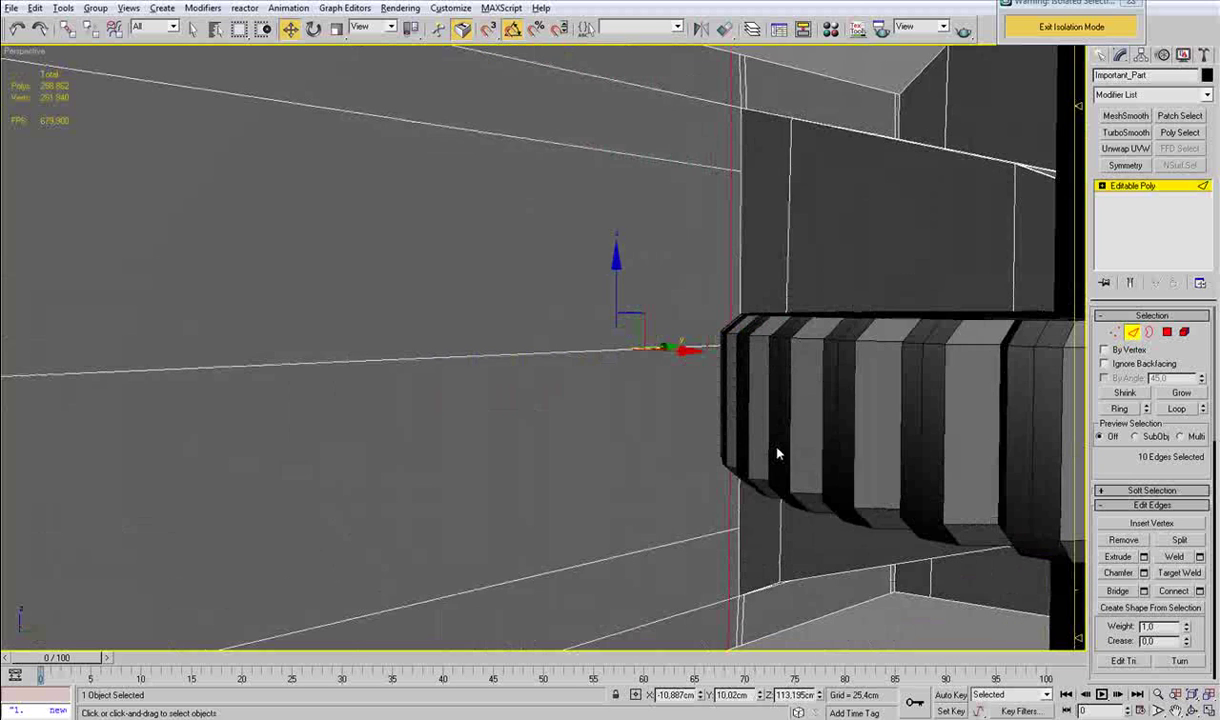
middle_drag(786, 514, 703, 373)
scroll(703, 373, up, 3)
key(1)
key(alt+c)
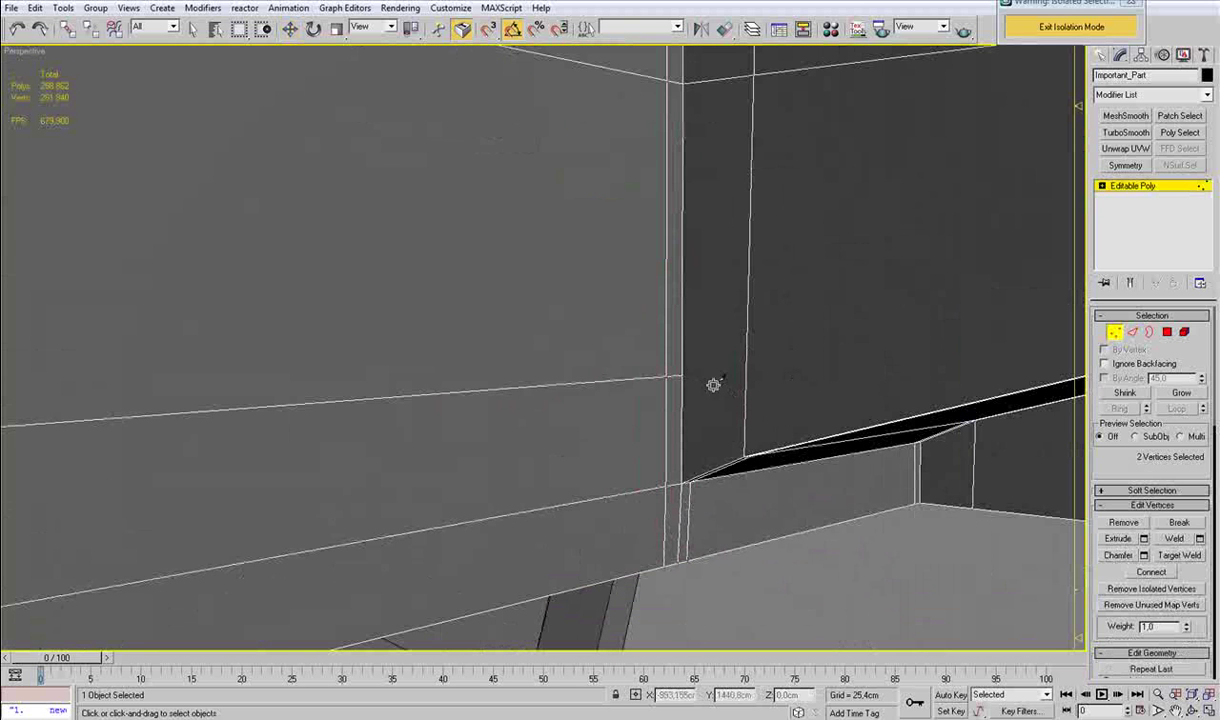
scroll(716, 378, down, 3)
alt+middle_drag(717, 378, 755, 370)
click(675, 355)
click(721, 354)
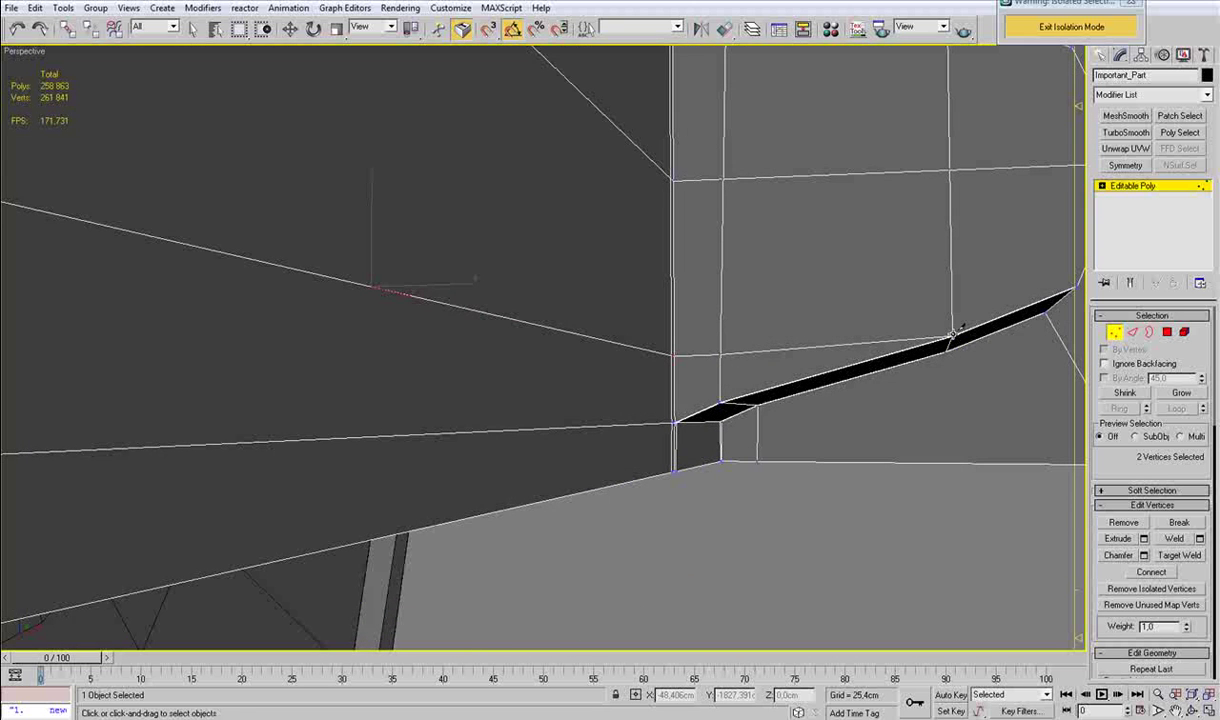
Extend the arm's upper lengthwise cut across the recess wall to the upper corner vertex of the curved opening.
alt+middle_drag(900, 321, 706, 563)
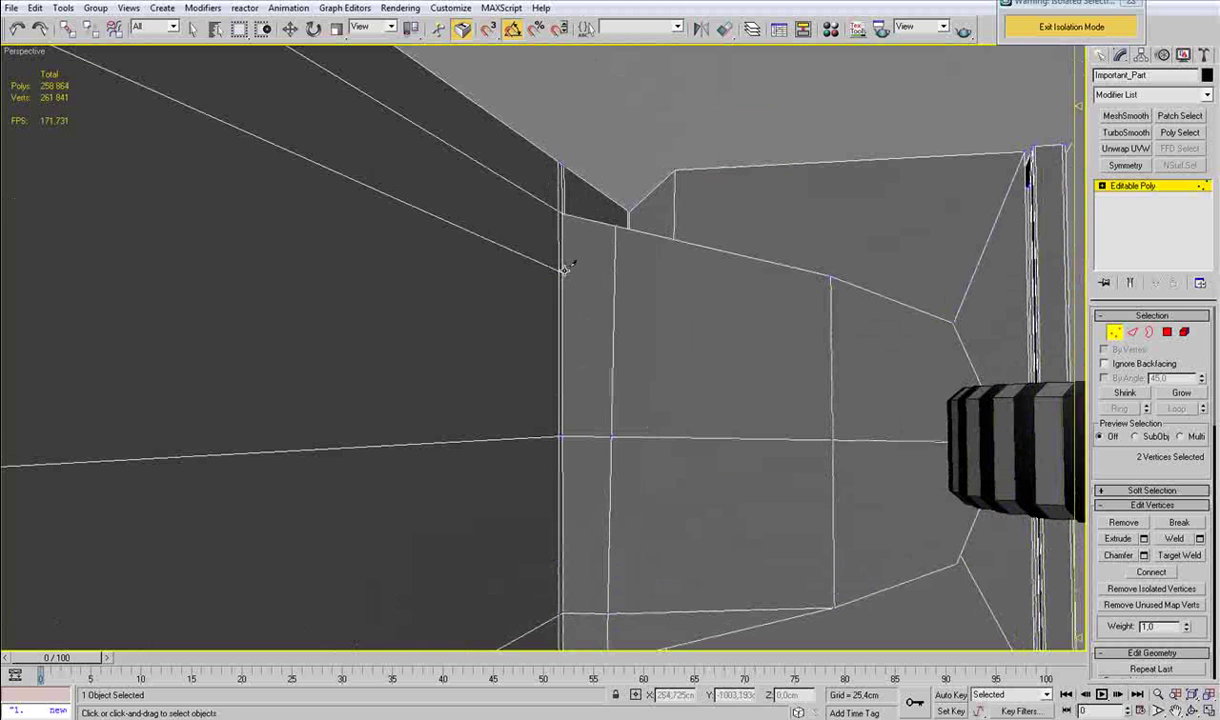
click(831, 275)
right_click(823, 374)
alt+middle_drag(822, 381, 695, 405)
scroll(447, 430, down, 4)
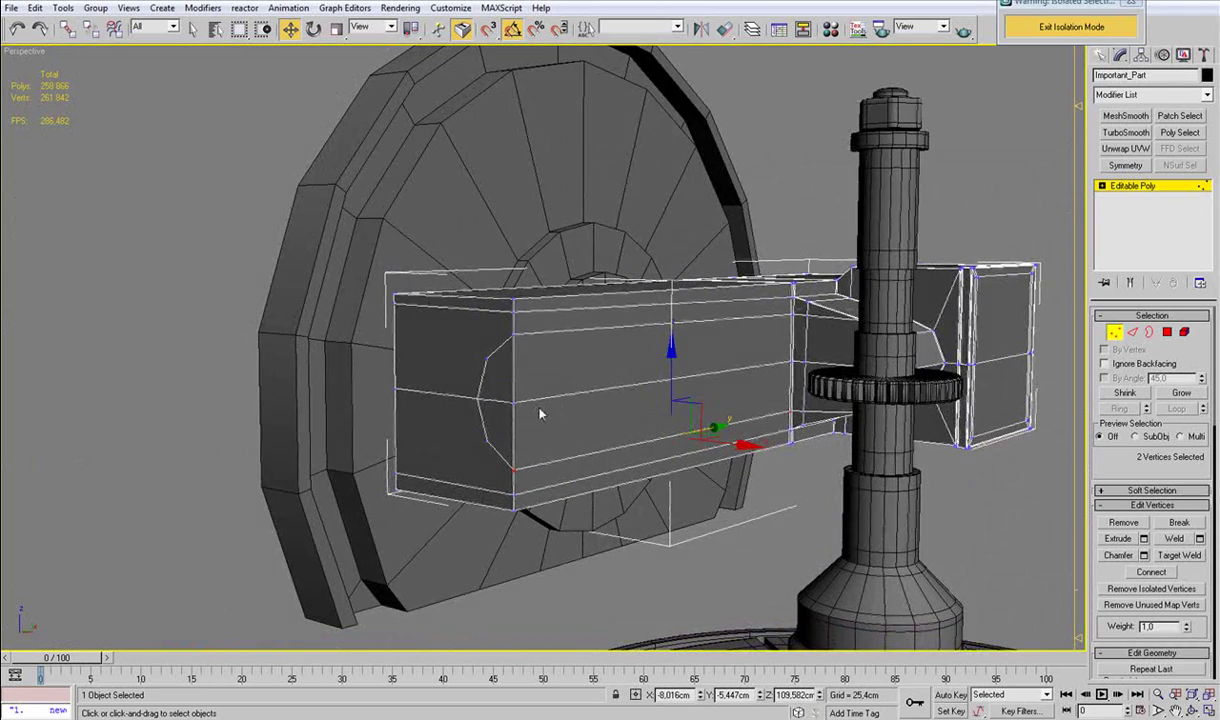
Cut edges from the curved opening's upper and lower intermediate vertices to the outer corner vertices of the arm's end face.
alt+middle_drag(510, 412, 563, 408)
middle_drag(590, 305, 669, 371)
scroll(669, 371, up, 3)
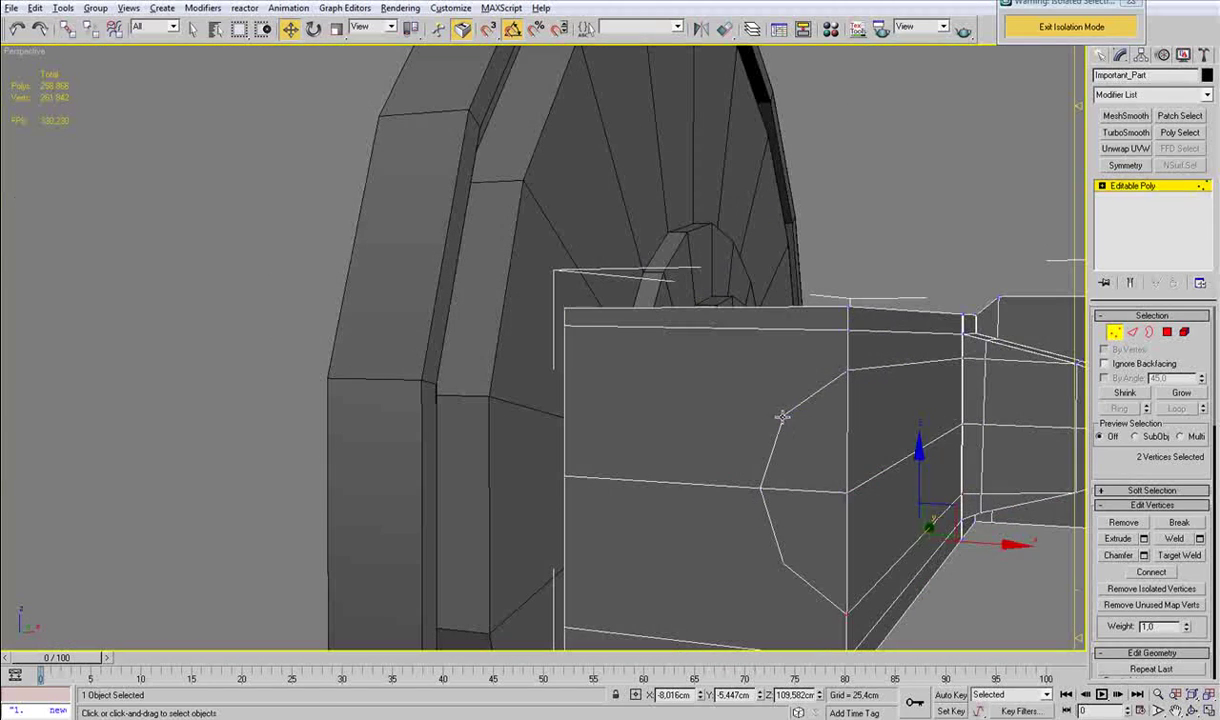
key(alt+c)
click(784, 412)
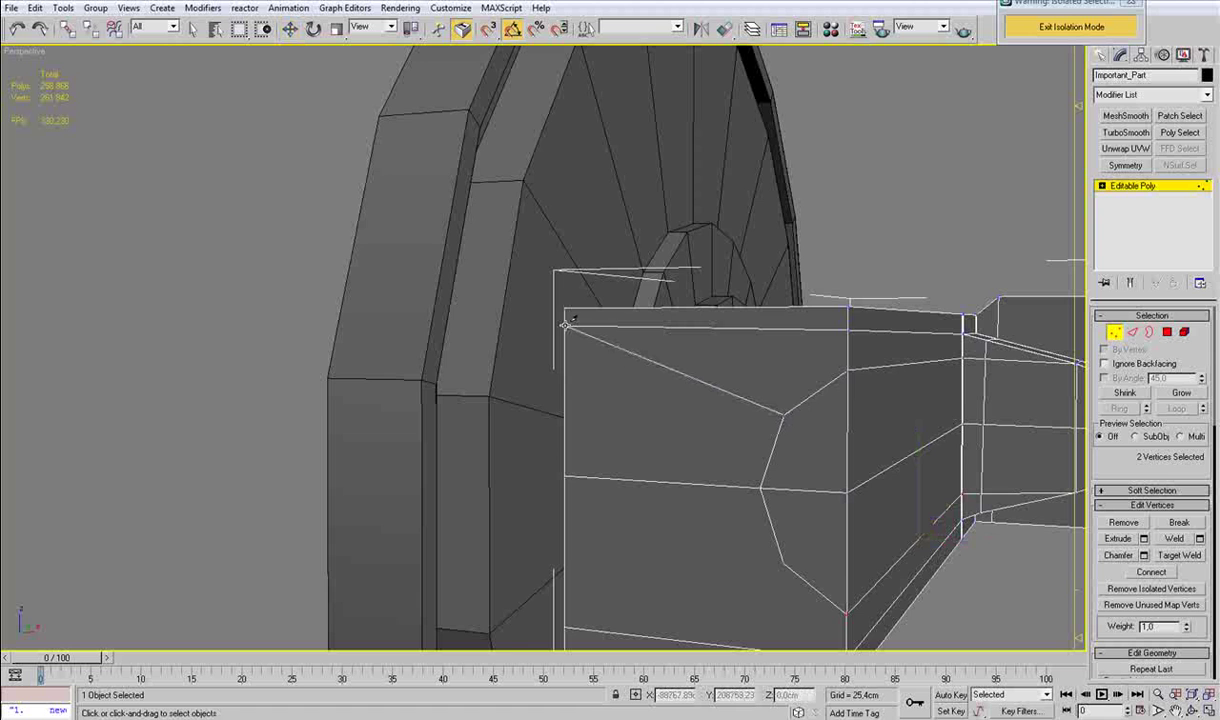
alt+middle_drag(838, 571, 841, 486)
click(785, 429)
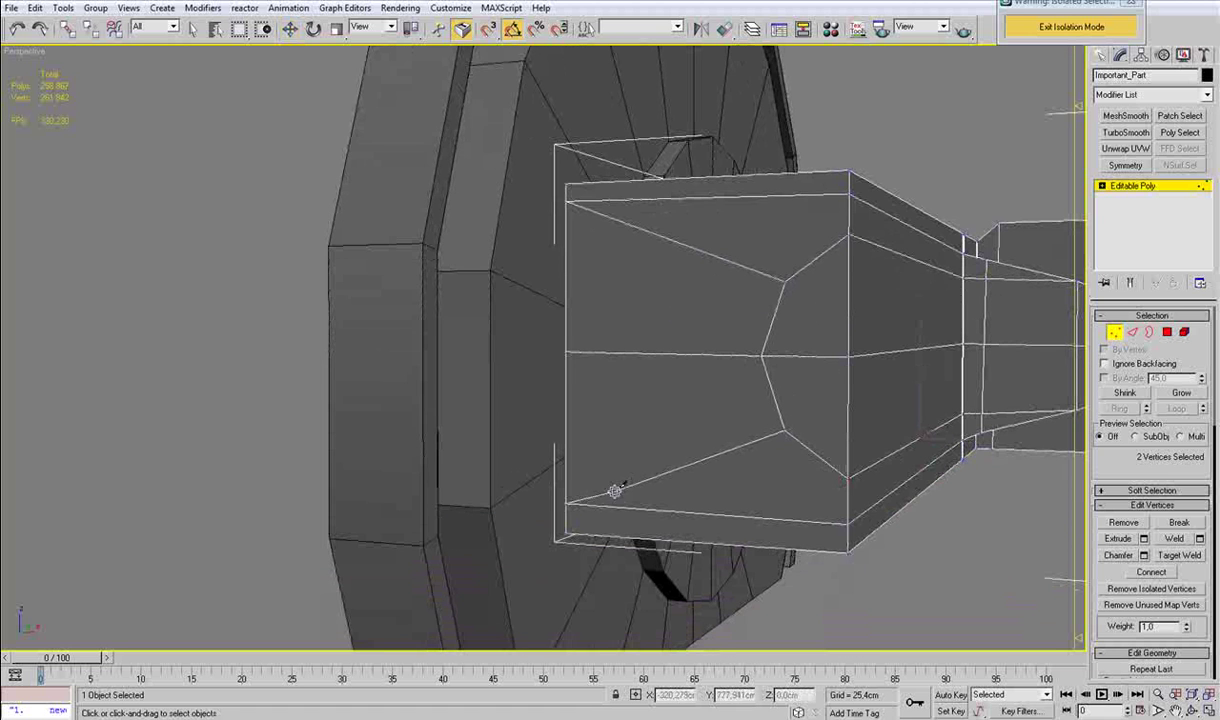
click(565, 504)
right_click(565, 504)
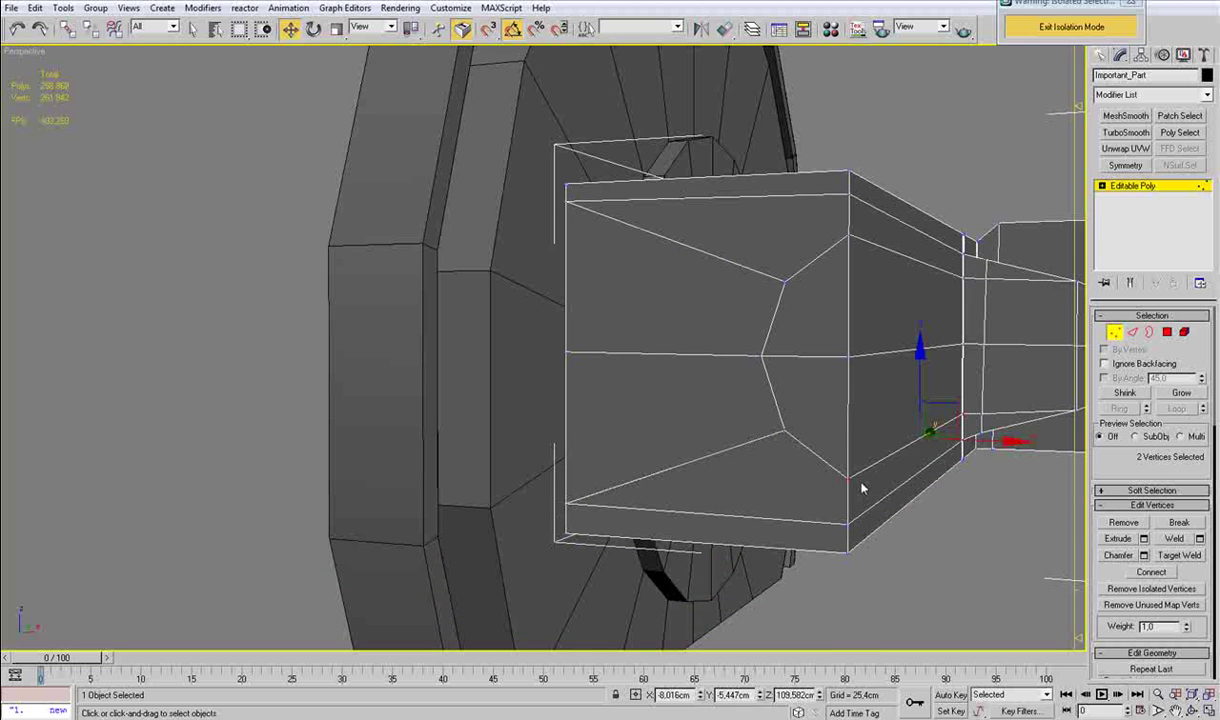
Delete the four polygons inside the curved outline on the arm's end face and the adjoining recess-side wall.
key(4)
click(832, 393)
ctrl+click(832, 336)
ctrl+click(892, 402)
ctrl+click(893, 322)
key(Delete)
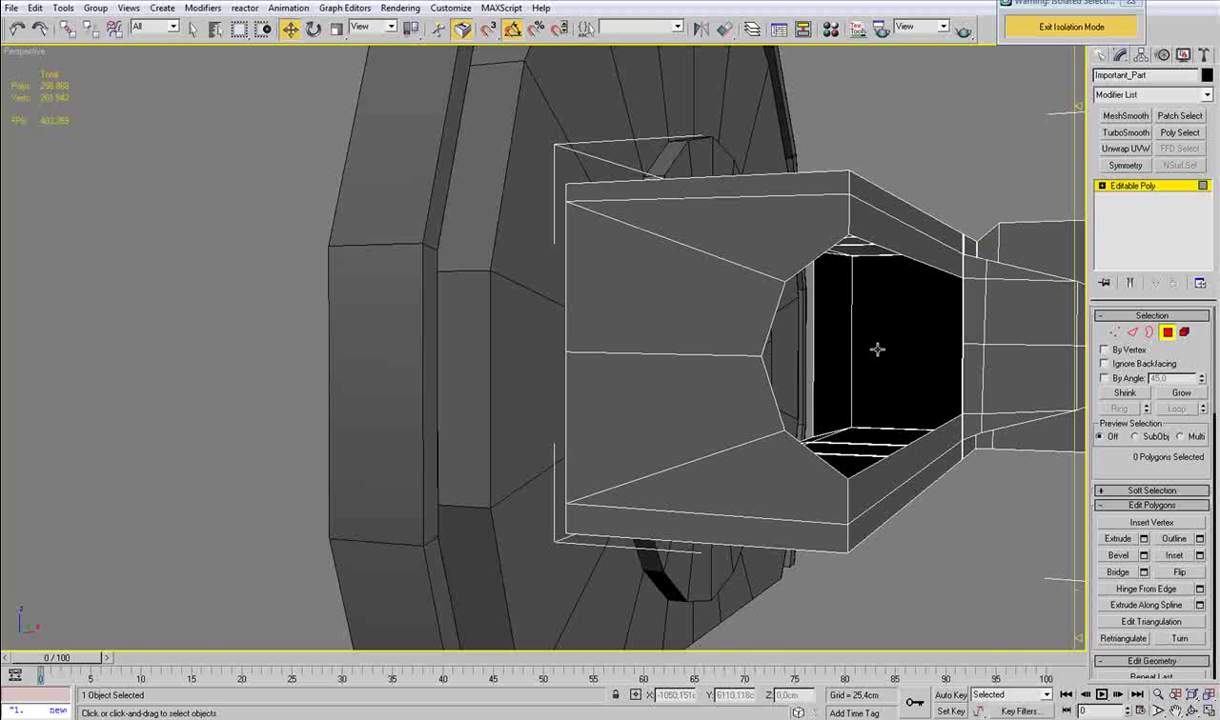
Extrude the opening's four curved border edges along Y through the arm, close to the cutter recess wall, forming a half-round channel.
alt+middle_drag(880, 346, 830, 357)
key(2)
click(480, 308)
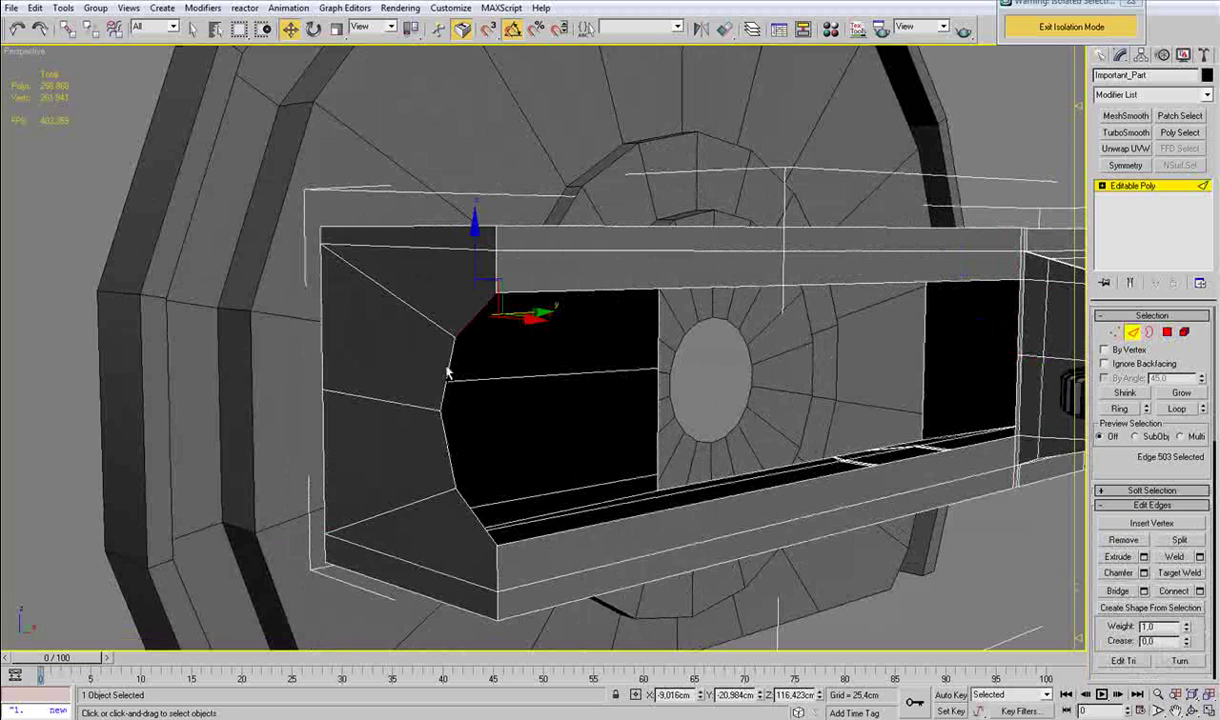
ctrl+click(446, 446)
ctrl+click(465, 503)
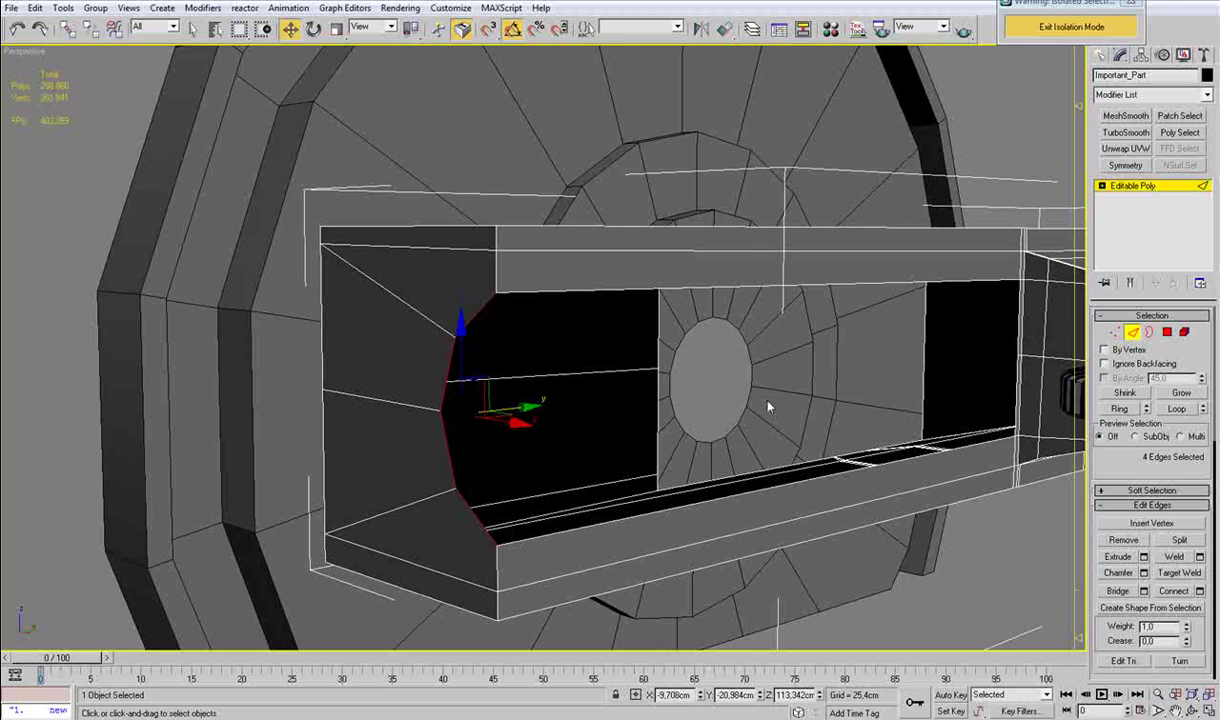
shift+drag(517, 408, 1036, 387)
Examine the channel's edges and its far end at the cutter recess in wireframe and shaded display.
click(481, 512)
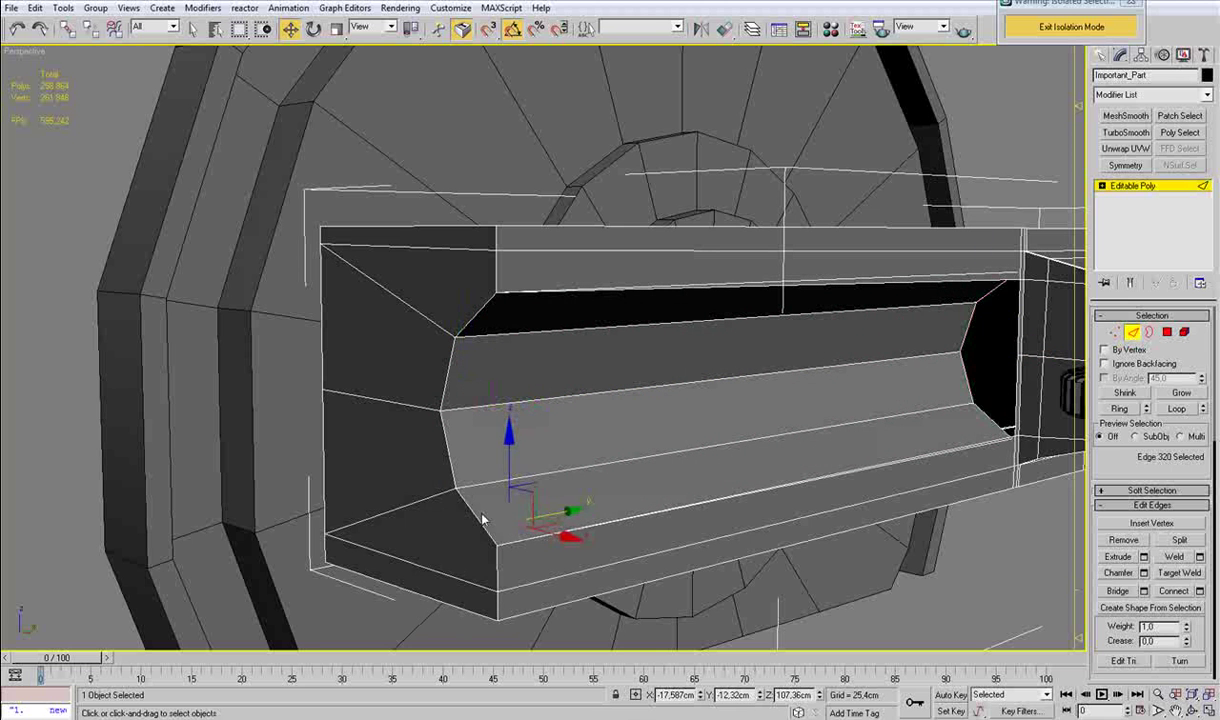
key(F3)
click(458, 508)
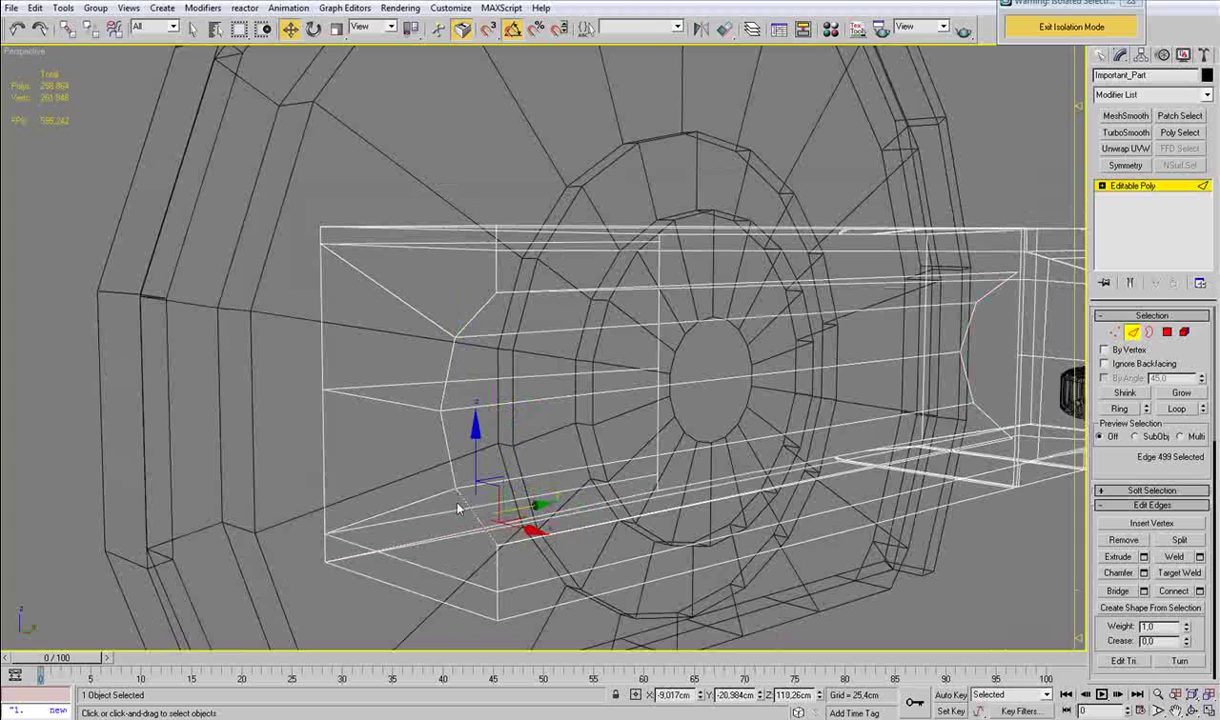
middle_drag(908, 453, 790, 450)
scroll(794, 400, down, 3)
mouse_move(730, 415)
alt+middle_down()
mouse_move(572, 455)
mouse_move(649, 477)
mouse_move(720, 470)
alt+middle_up()
scroll(649, 477, up, 5)
key(F3)
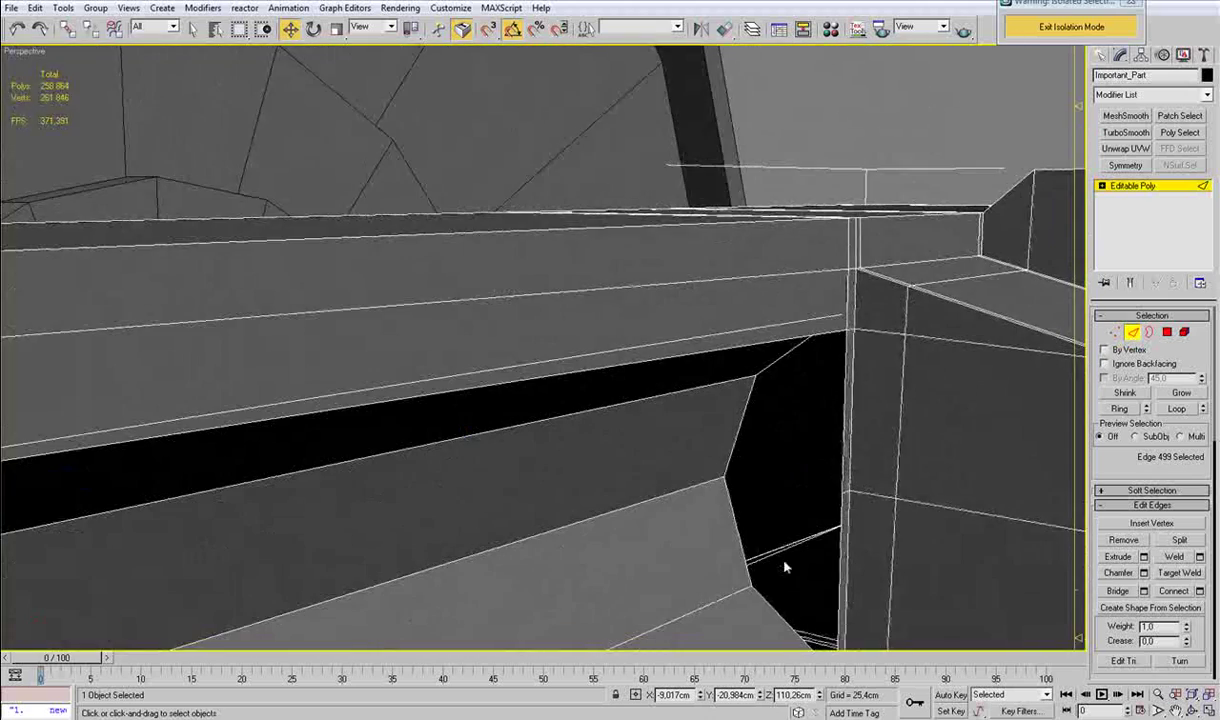
middle_drag(783, 546, 796, 436)
Select the channel's four far-end edges and move them about 0.27 cm along Y toward the recess wall.
key(1)
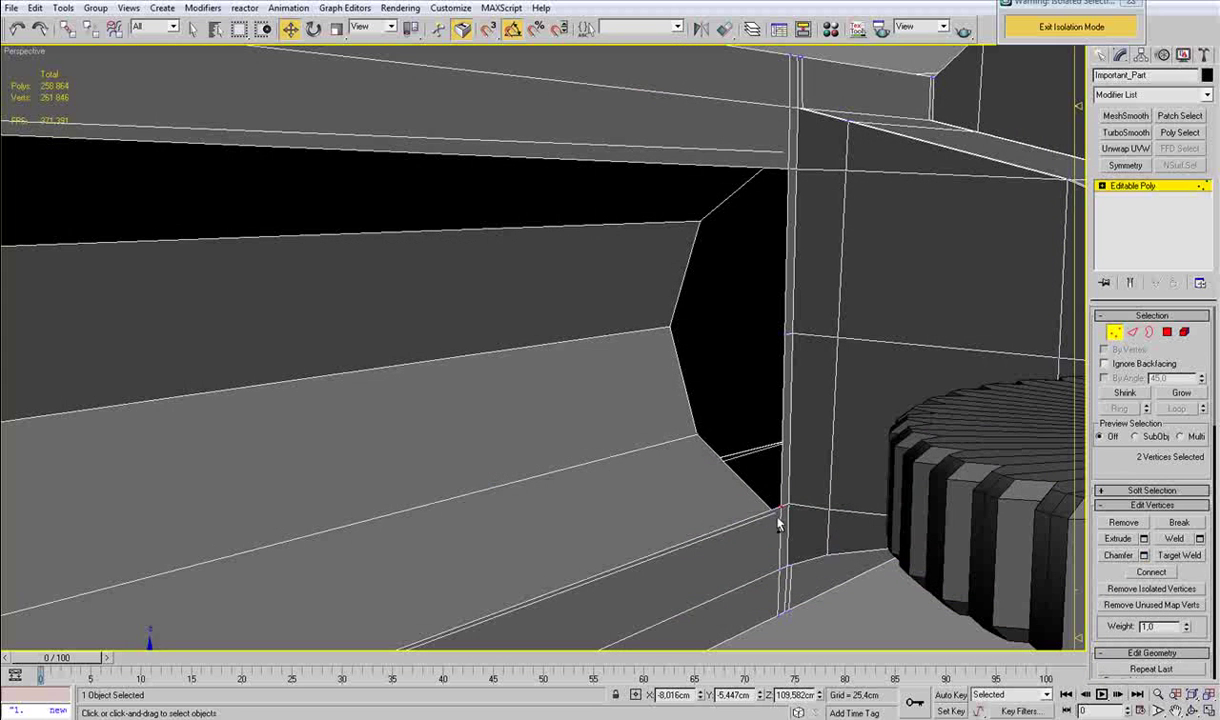
key(ctrl+shift+w)
key(w)
alt+middle_drag(782, 514, 704, 513)
key(2)
click(655, 372)
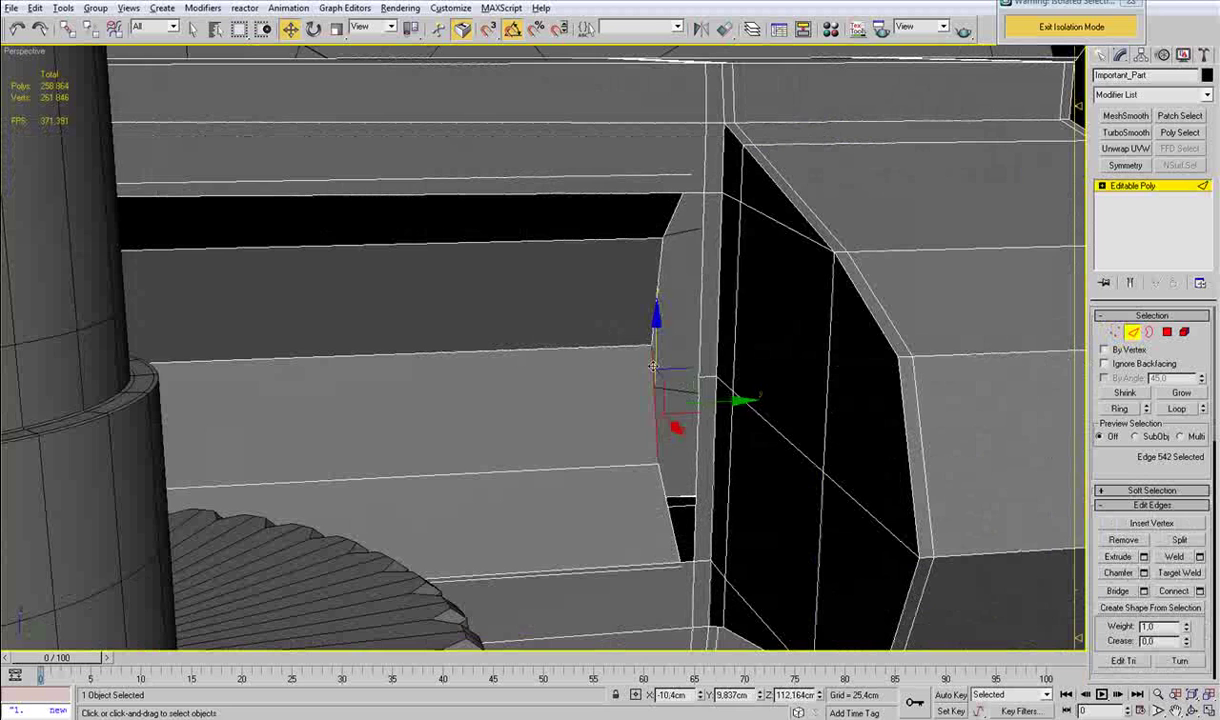
key(alt+l)
drag(731, 354, 746, 354)
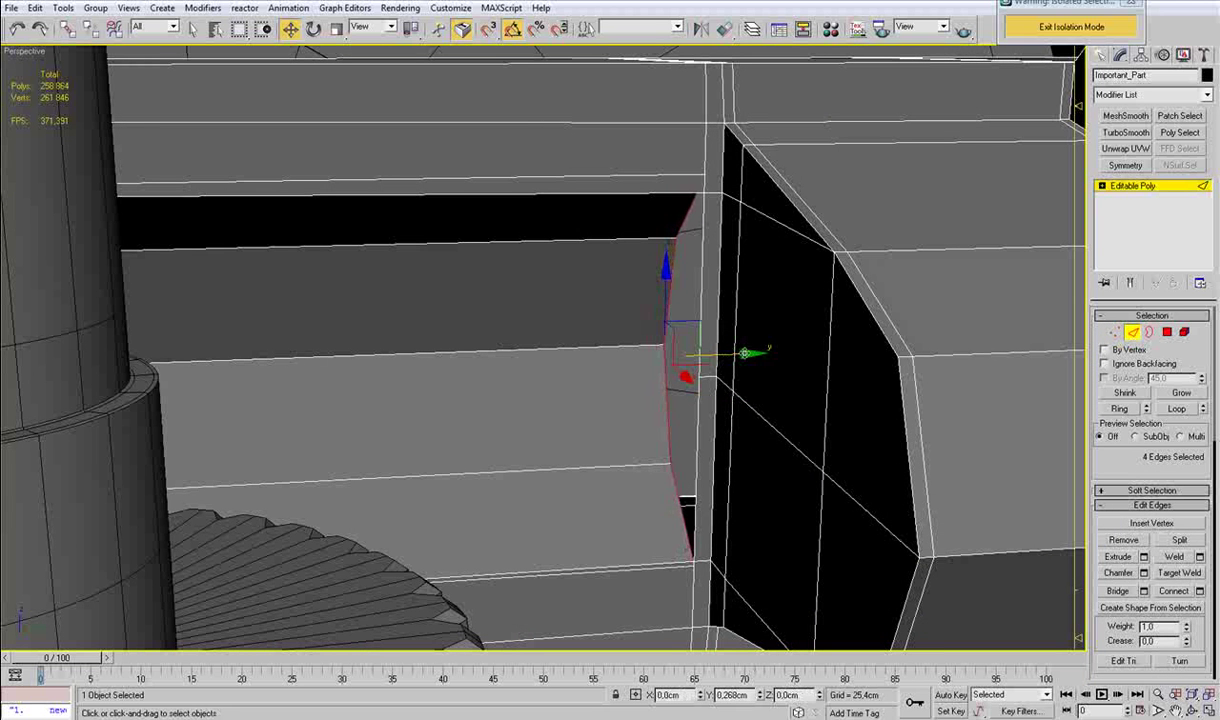
Target-weld the channel's lower and upper far-end vertices to the adjacent corner vertices of the recess wall.
key(1)
key(ctrl+shift+w)
click(692, 560)
click(695, 566)
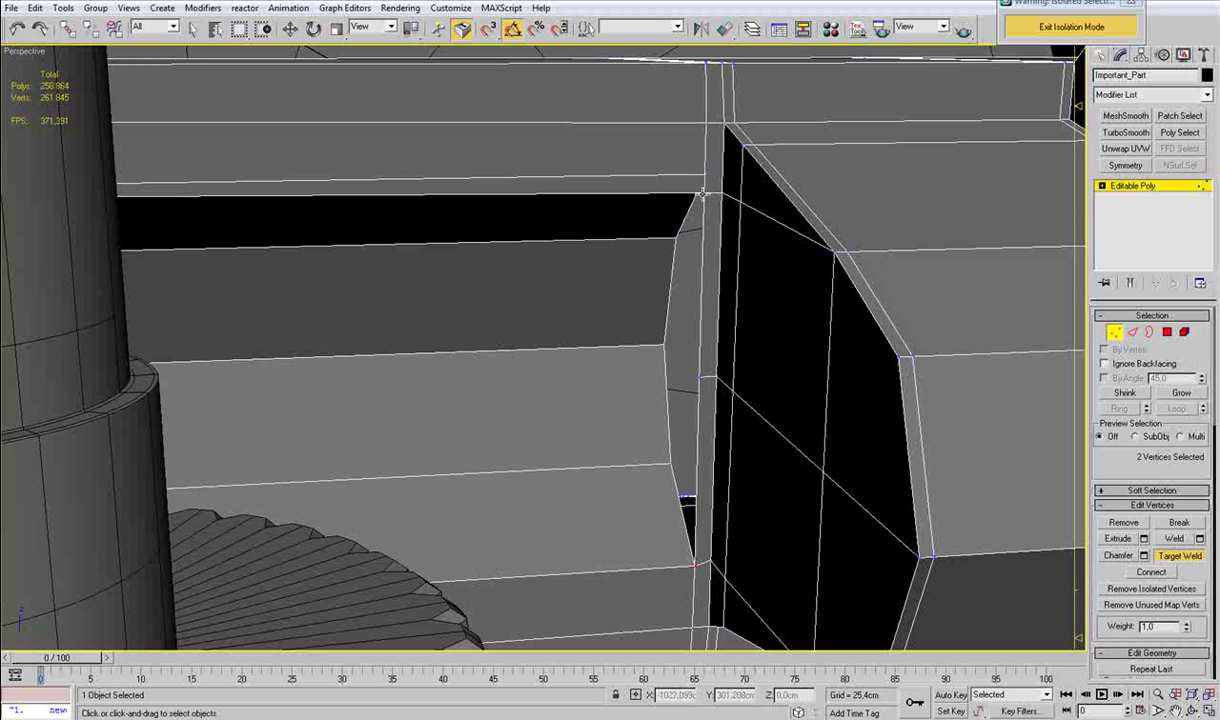
click(702, 194)
click(706, 177)
key(w)
Select the open half-round border at the channel's far end and cap it.
alt+middle_drag(722, 347, 785, 340)
key(2)
click(706, 440)
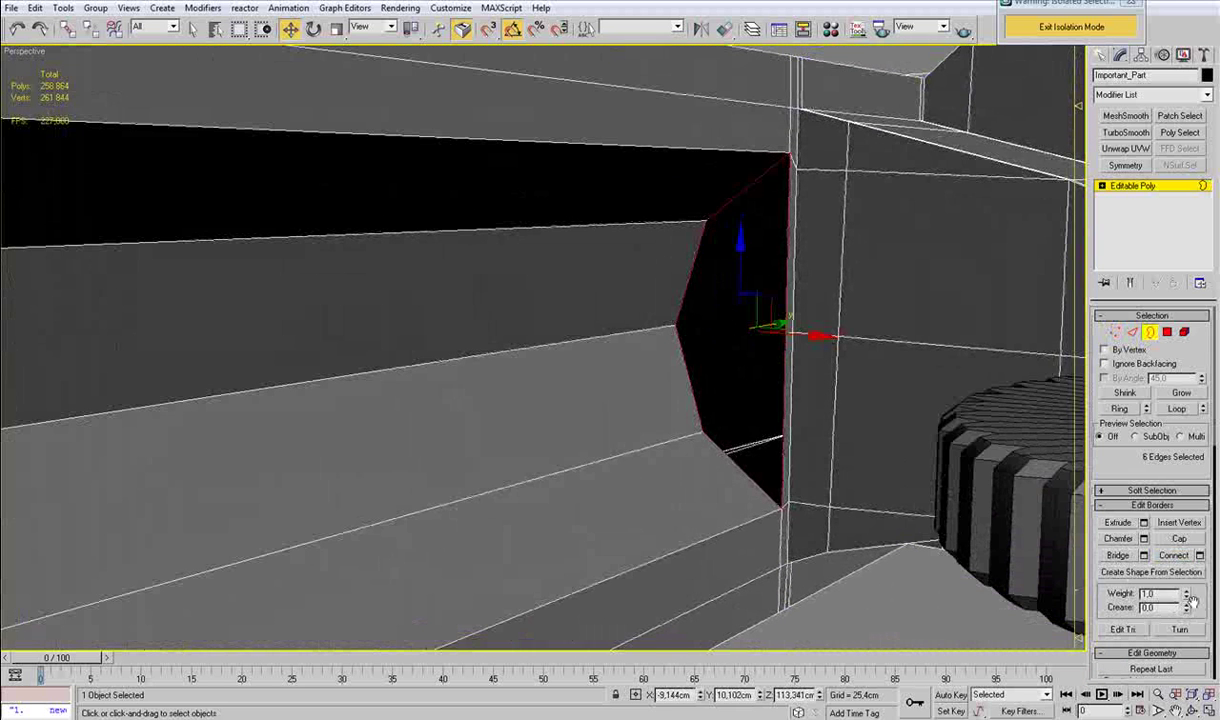
click(1184, 541)
Cut an edge across the new cap from the wall's middle vertex to the channel's middle vertex.
key(1)
key(alt+c)
click(785, 333)
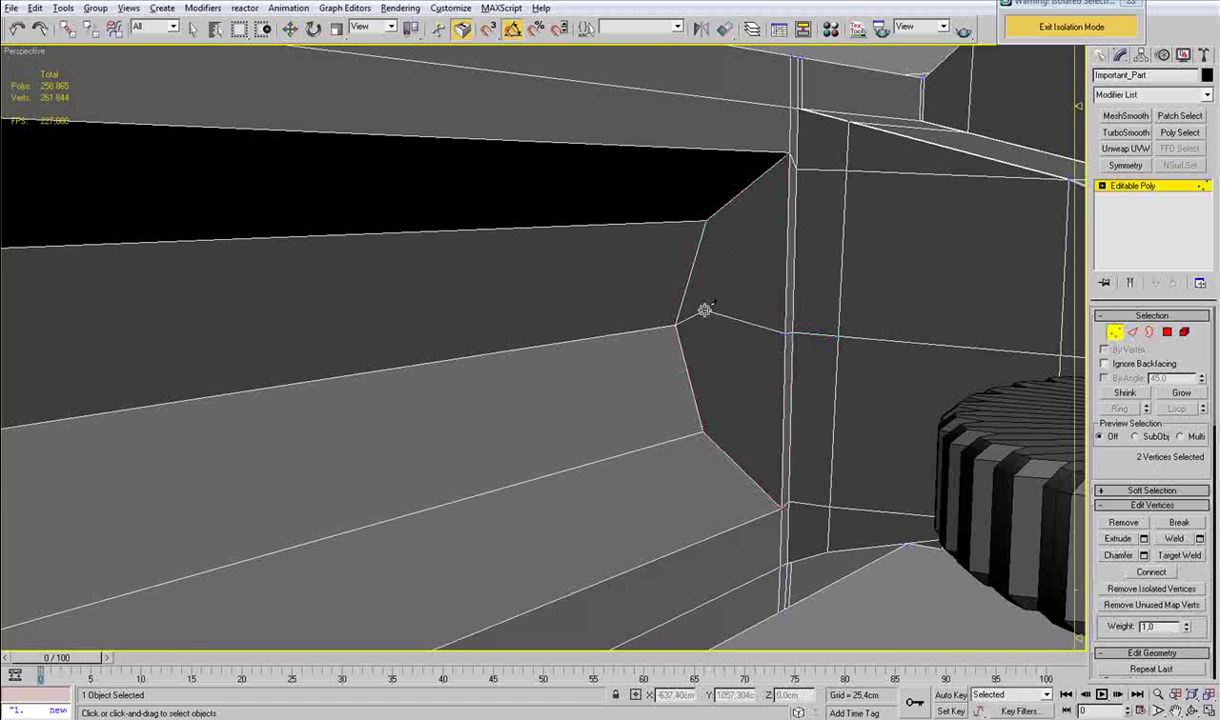
click(676, 324)
right_click(730, 358)
mouse_move(798, 346)
alt+middle_down()
mouse_move(780, 338)
mouse_move(803, 340)
alt+middle_up()
right_click(803, 340)
scroll(590, 409, down, 6)
alt+middle_drag(525, 419, 590, 494)
right_click(565, 445)
click(606, 460)
right_click(606, 456)
click(602, 473)
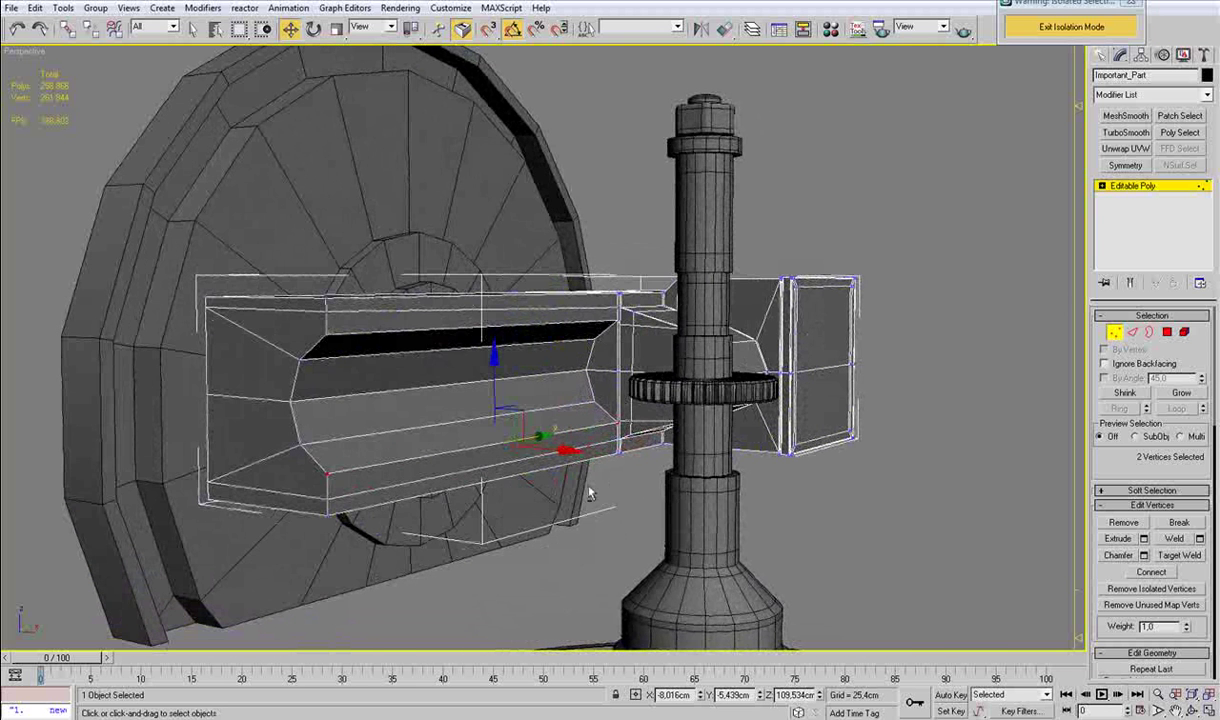
Select the ring of lengthwise edges around the arm and connect them with 2 segments and a pinch of about 93.
key(2)
click(367, 334)
key(alt+r)
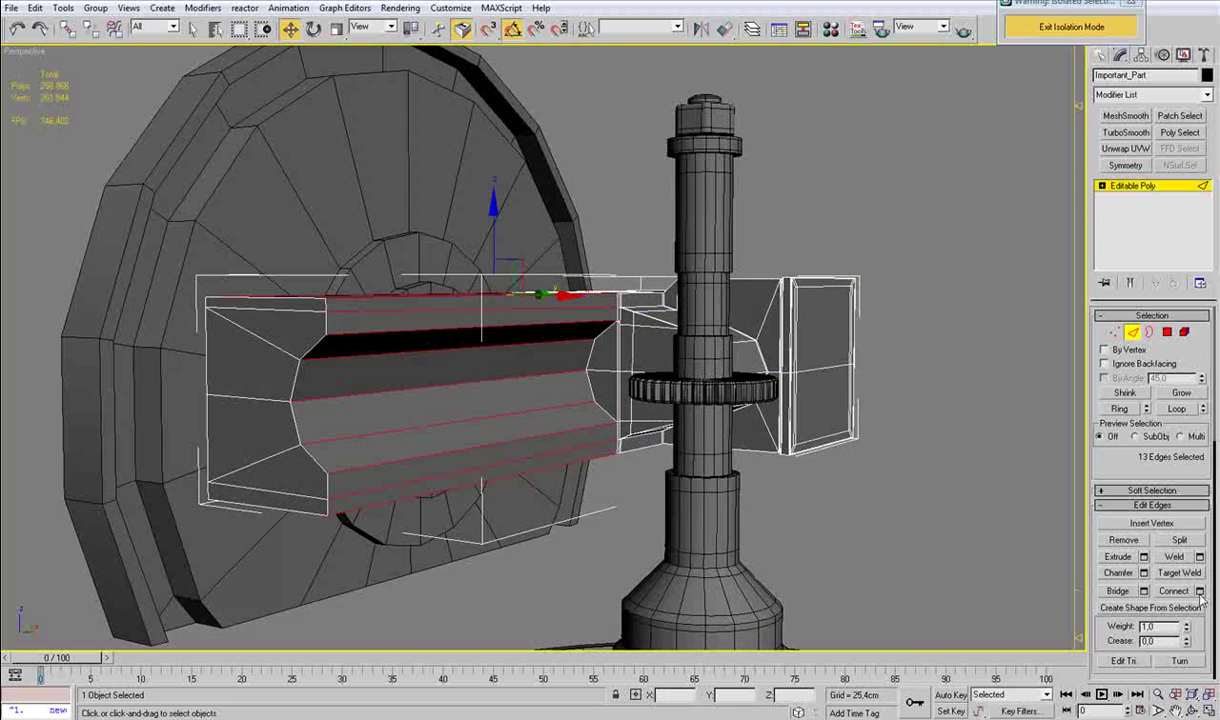
click(1197, 592)
click(600, 340)
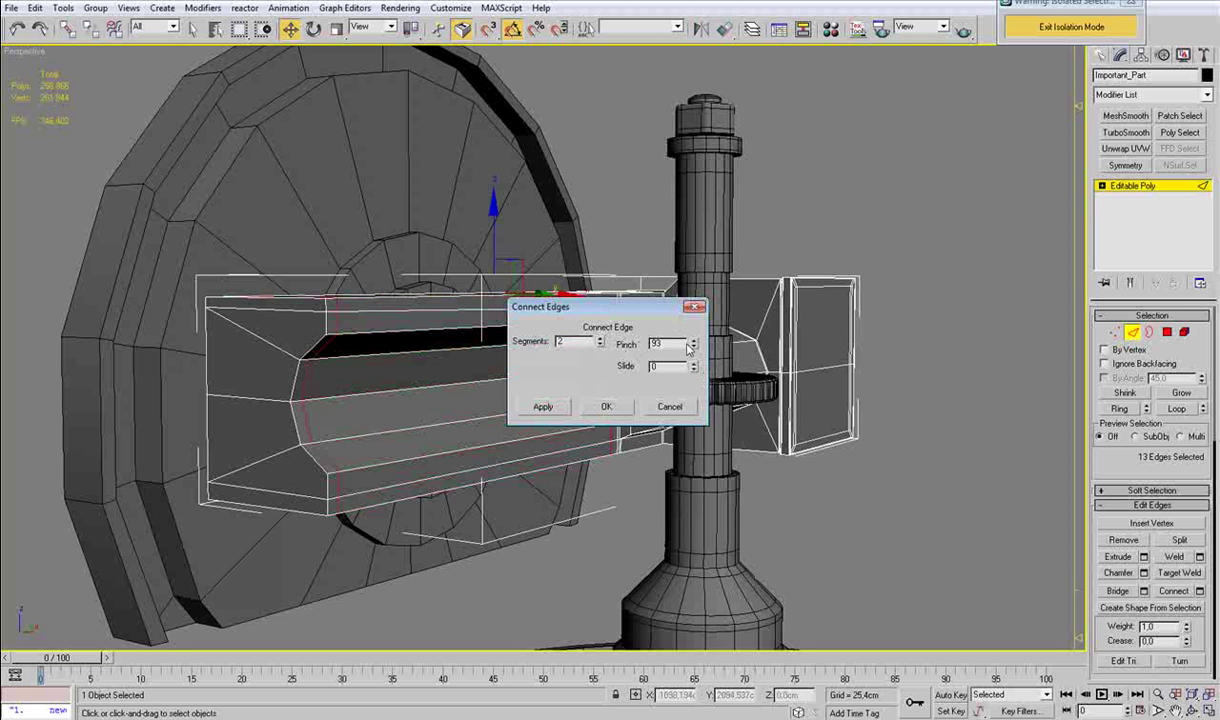
drag(692, 340, 689, 335)
click(611, 405)
Select the crosswise edges spanning the arm's thickness and connect them with 2 pinched segments near its outer edges.
alt+middle_drag(597, 408, 576, 415)
alt+middle_drag(527, 416, 497, 432)
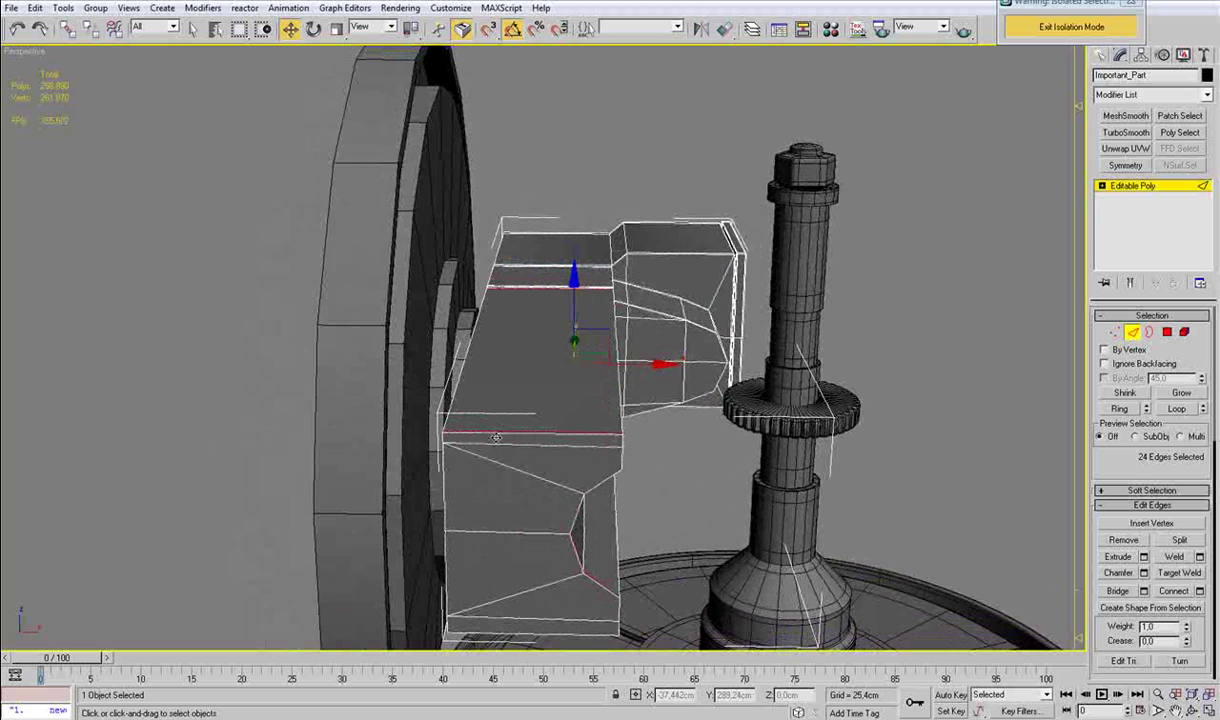
click(505, 433)
key(alt+r)
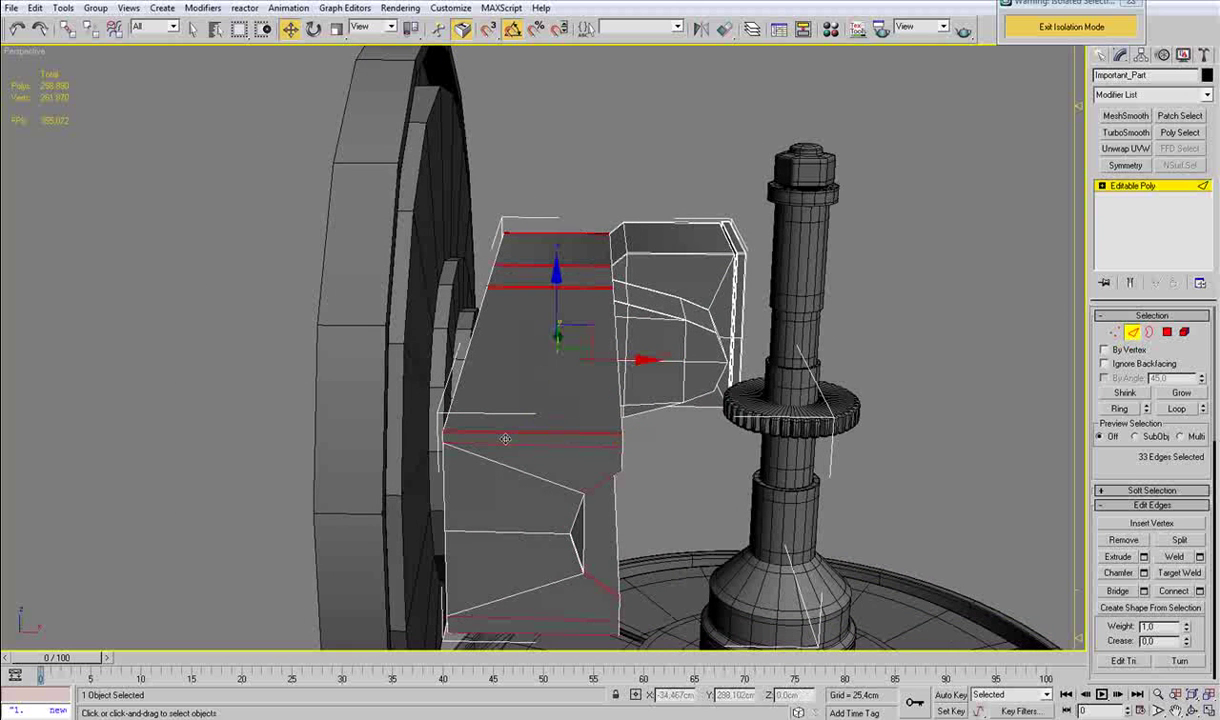
click(505, 432)
mouse_move(507, 434)
alt+middle_down()
mouse_move(545, 439)
mouse_move(527, 491)
alt+middle_up()
key(F3)
drag(518, 533, 539, 222)
key(ctrl+shift+e)
key(F3)
Cut an edge on the end face from the opening's lower corner vertex to the lower outer corner vertex.
mouse_move(545, 290)
alt+middle_down()
mouse_move(496, 340)
mouse_move(486, 381)
mouse_move(368, 289)
mouse_move(609, 322)
alt+middle_up()
middle_drag(653, 467, 627, 400)
scroll(627, 400, up, 3)
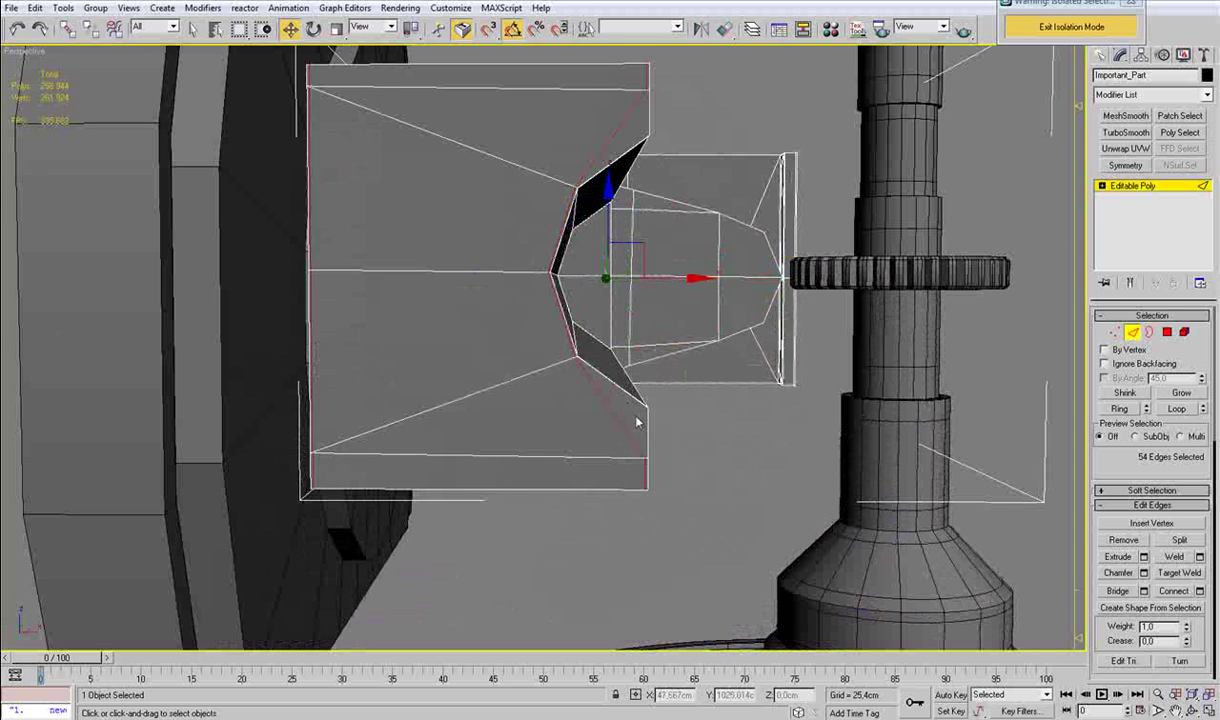
key(1)
key(alt+c)
click(648, 408)
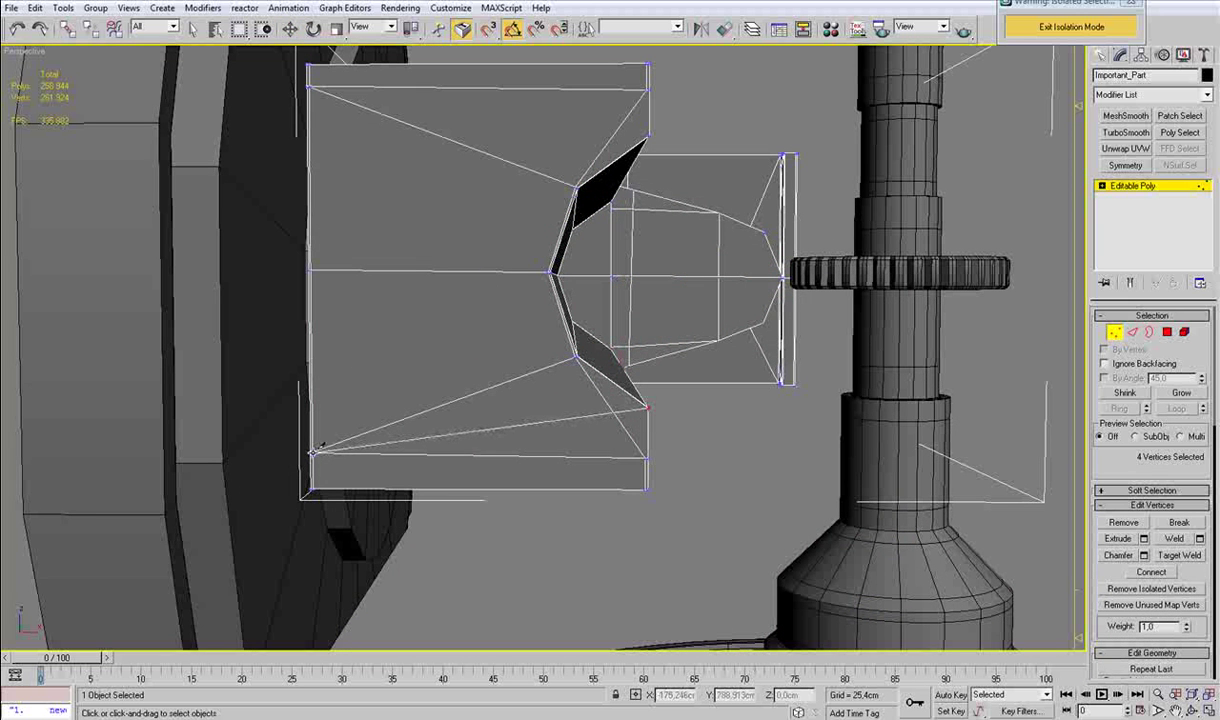
right_click(499, 446)
Slide the vertex where the lower cut crosses the support loop outward, close to the opening's lower corner.
scroll(640, 422, up, 4)
middle_drag(810, 494, 574, 408)
click(478, 421)
drag(510, 393, 592, 381)
Cut an edge on the end face from the opening's upper corner vertex to the upper outer corner vertex.
scroll(548, 328, down, 3)
middle_drag(546, 326, 572, 415)
scroll(560, 340, up, 3)
middle_drag(591, 218, 638, 320)
alt+middle_drag(752, 504, 1006, 467)
click(983, 445)
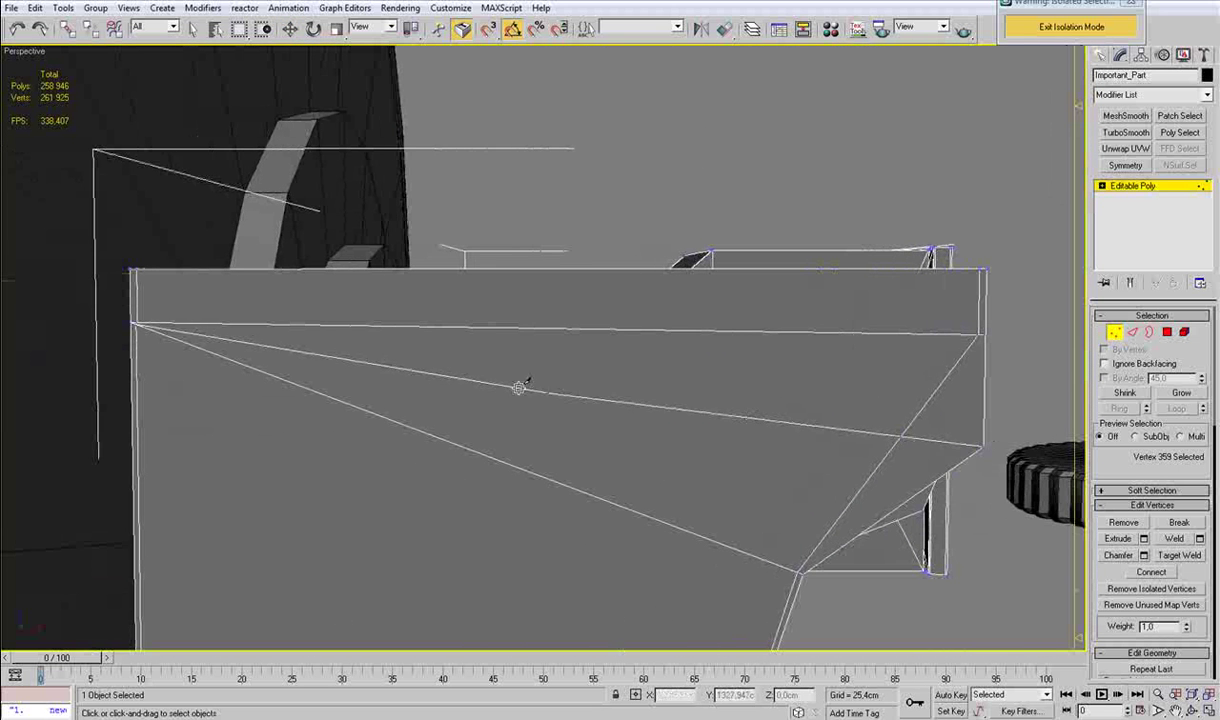
click(136, 325)
right_click(177, 358)
Collapse the near-coincident vertices at the outer ends of the new end-face cuts.
alt+middle_drag(177, 360, 297, 368)
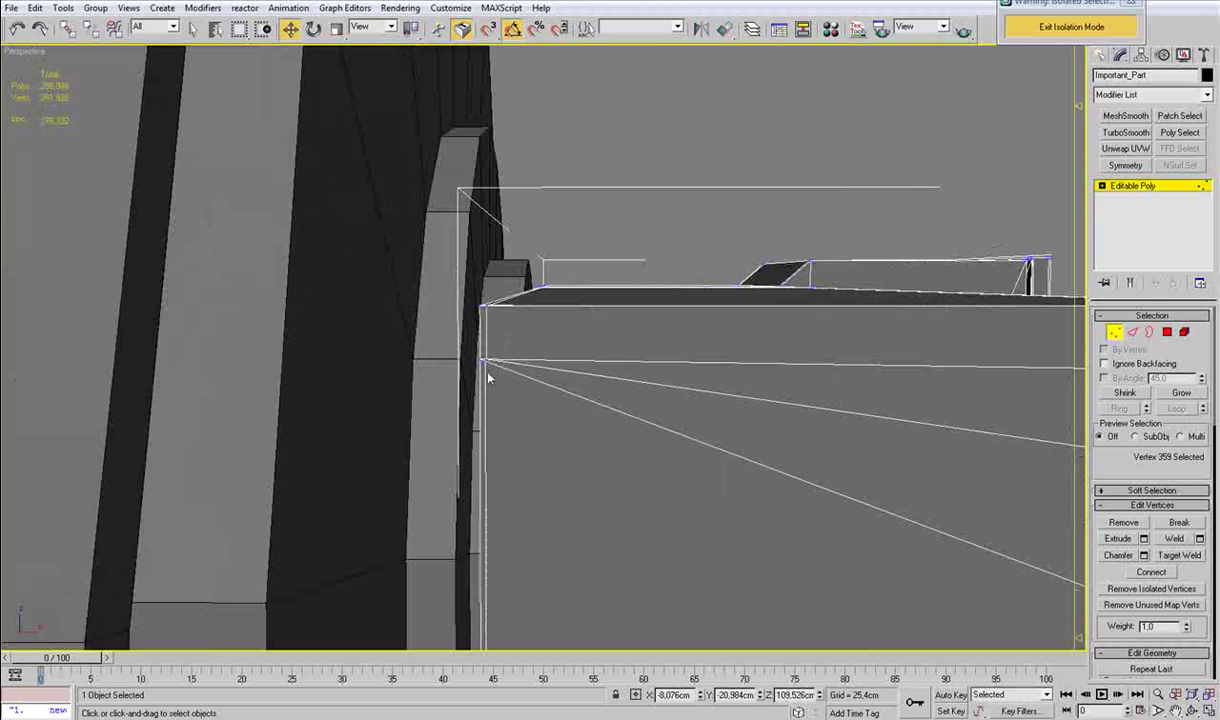
click(488, 362)
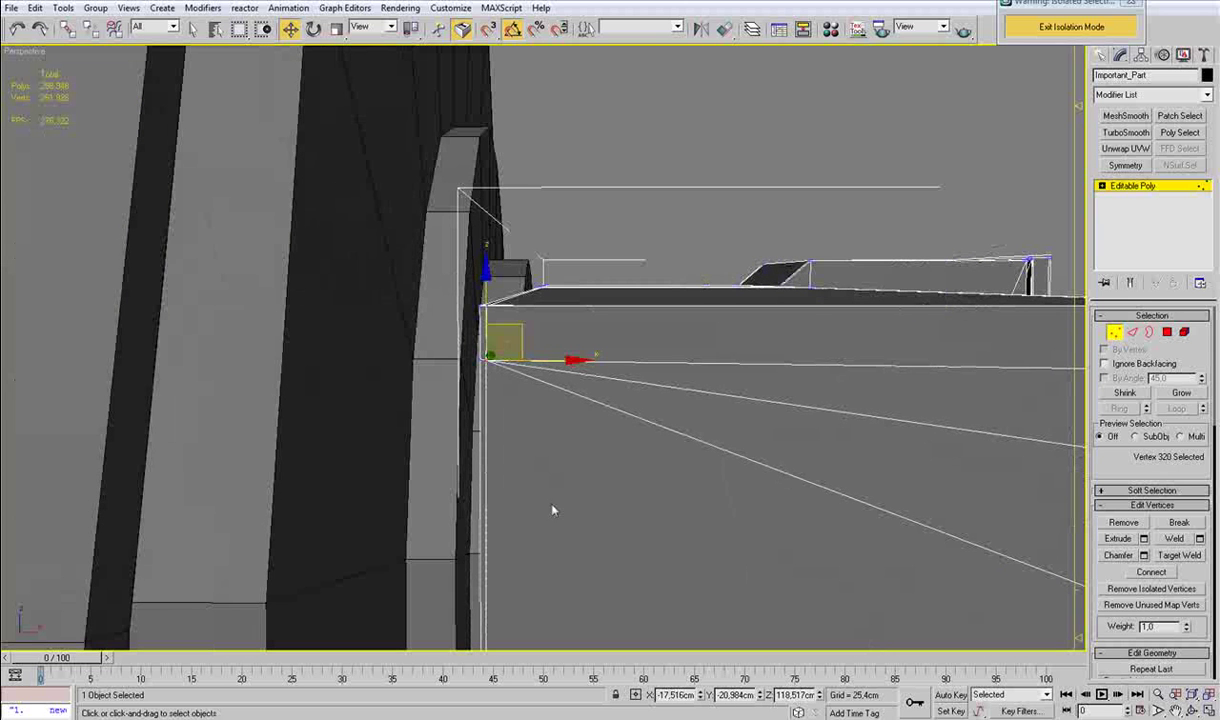
scroll(563, 374, up, 4)
scroll(565, 375, down, 4)
scroll(564, 398, up, 4)
ctrl+click(491, 407)
key(ctrl+alt+c)
Slide the vertex where the upper cut crosses the support loop outward, close to the opening's upper corner.
scroll(633, 350, down, 5)
alt+middle_drag(684, 281, 551, 345)
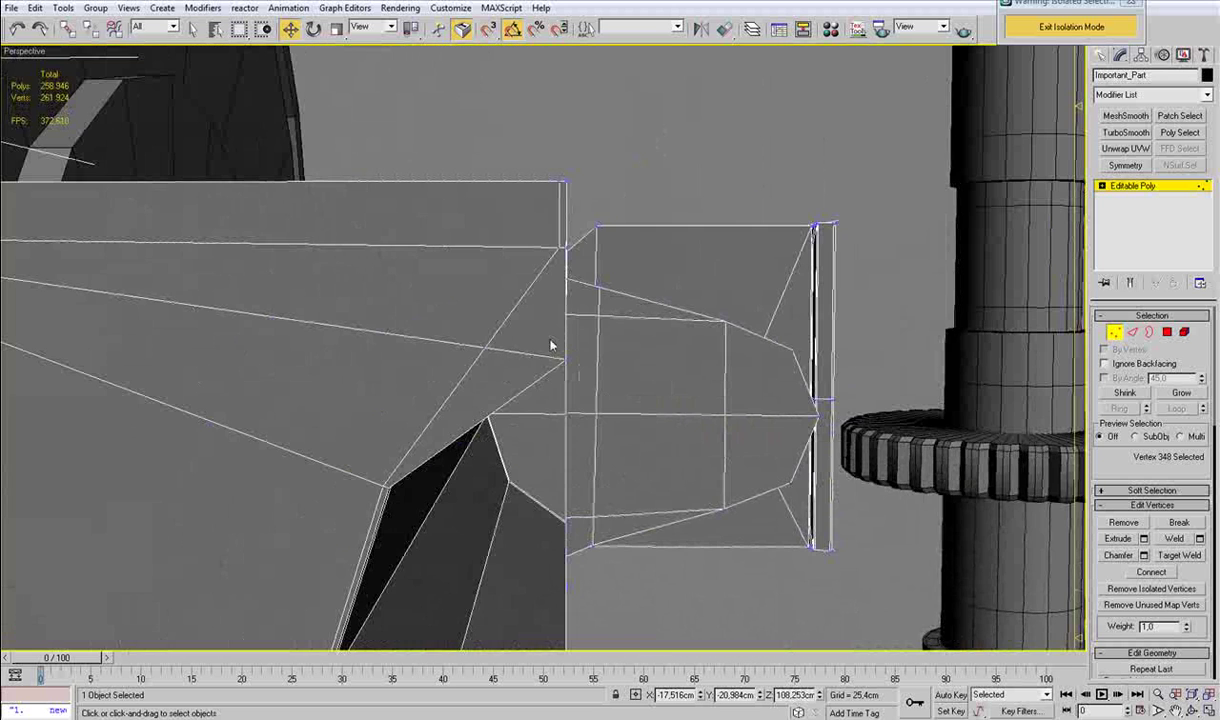
click(488, 347)
drag(516, 321, 599, 323)
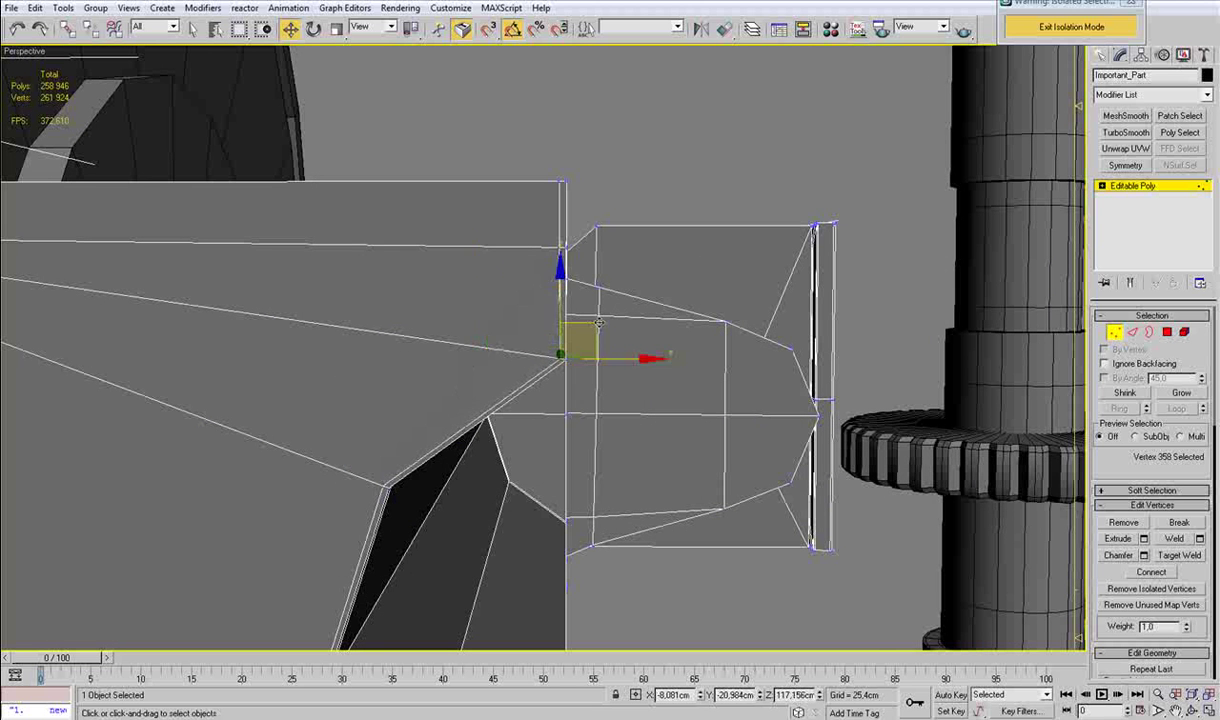
Compare the arm and its half-round channel with the machine reference photo S1032422.JPG in the Picasa photo viewer.
scroll(590, 323, down, 8)
alt+middle_drag(575, 325, 560, 348)
scroll(557, 397, up, 3)
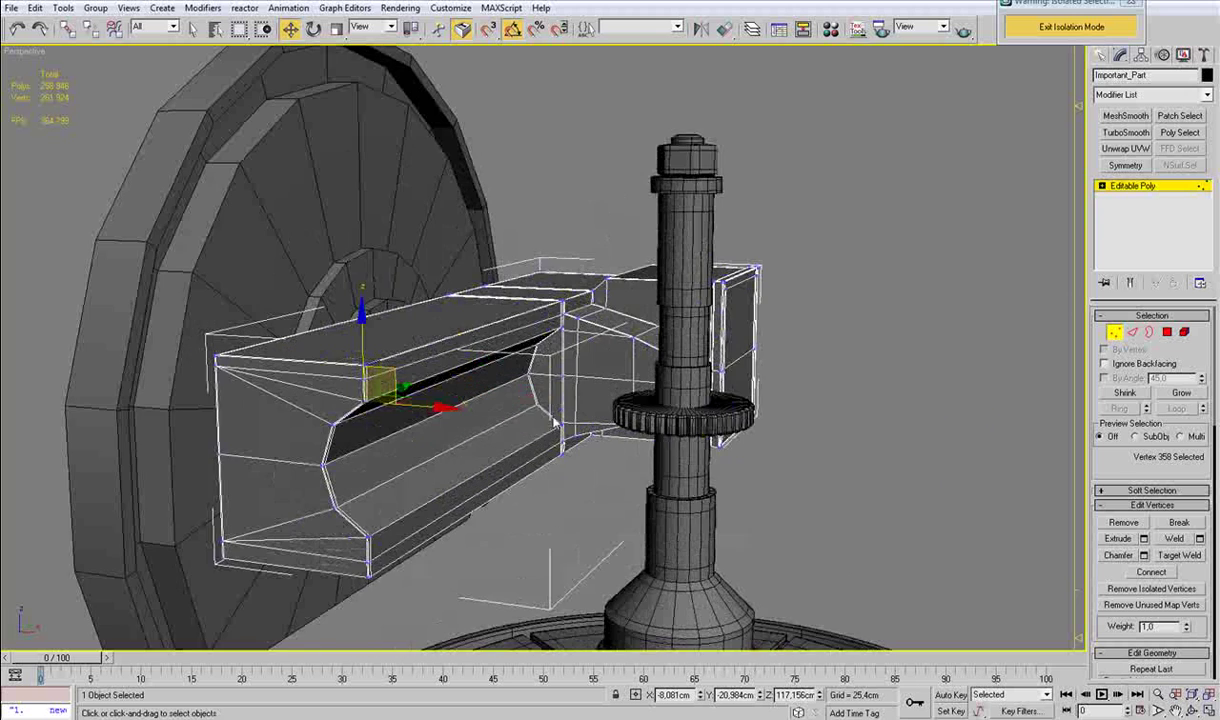
alt+middle_drag(539, 444, 541, 452)
click(410, 718)
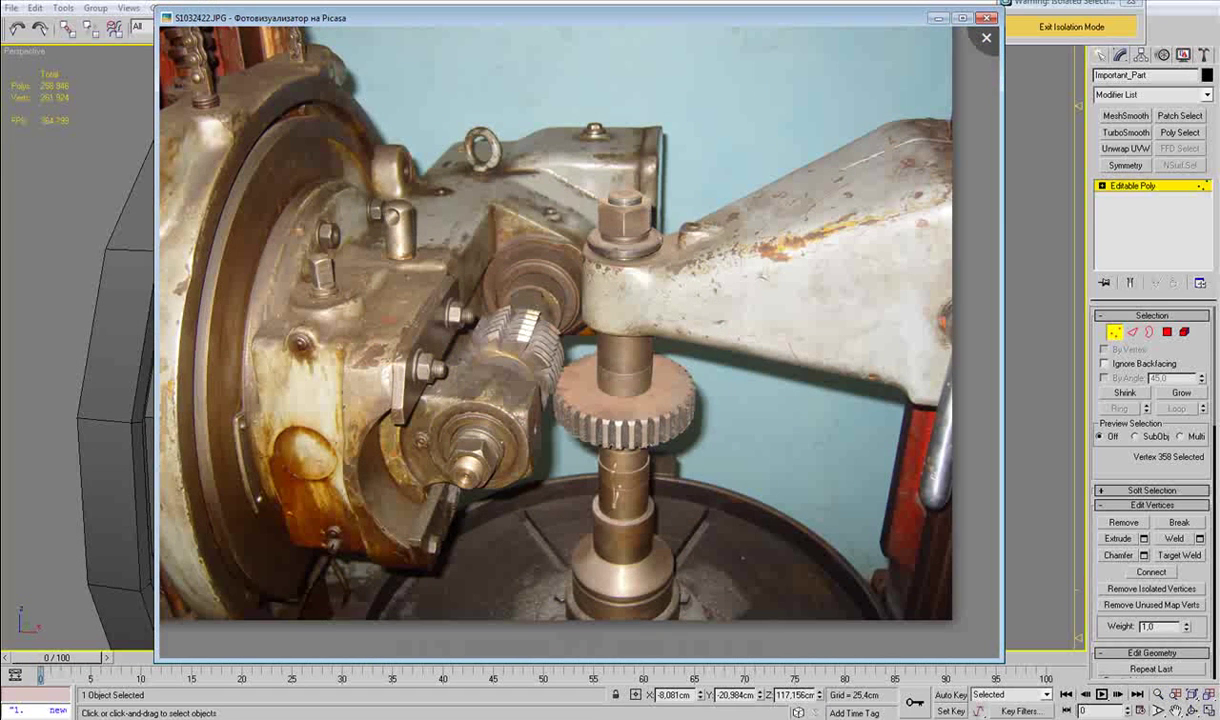
click(941, 18)
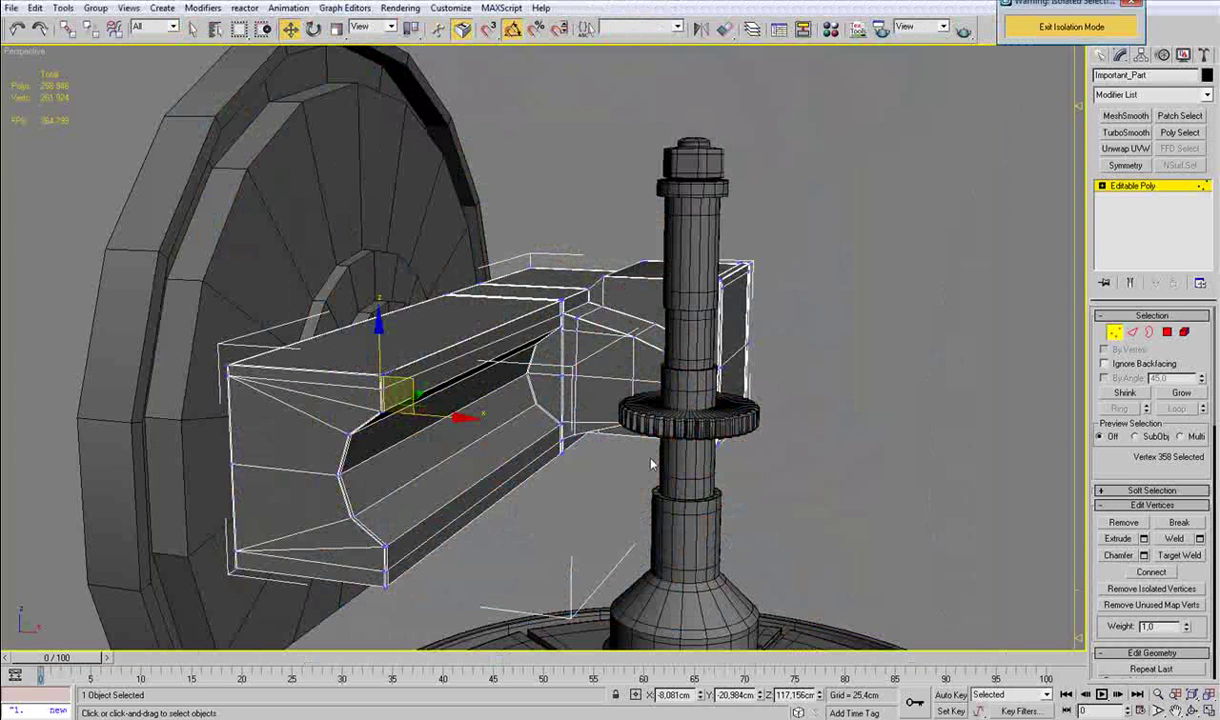
Copy the MeshSmooth modifier from Lathe_Part and paste it as an instance onto Important_Part.
click(1115, 331)
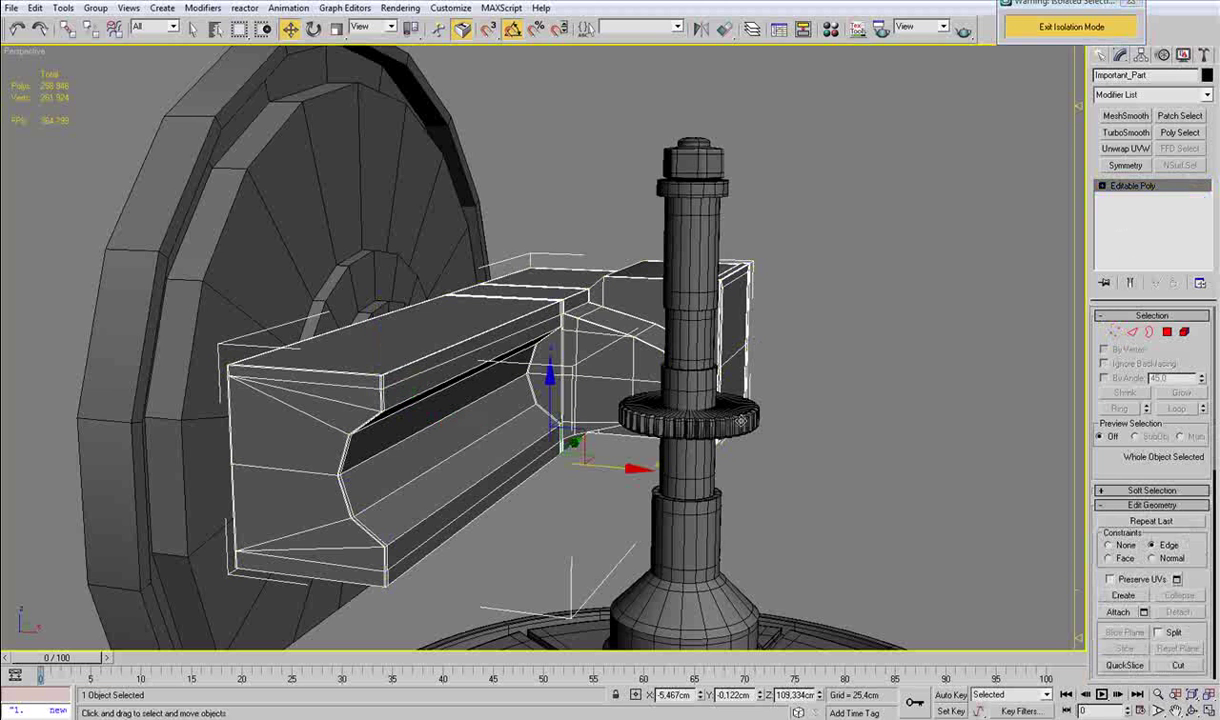
key(ctrl+m)
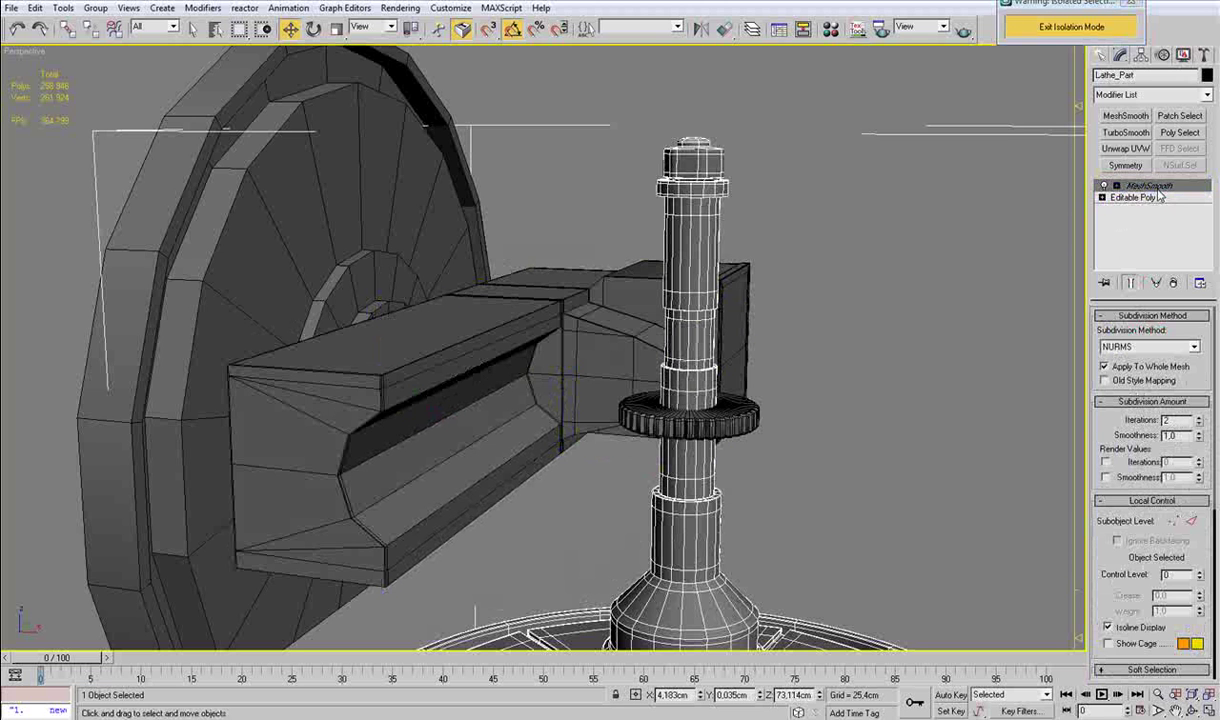
right_click(1160, 188)
click(1090, 252)
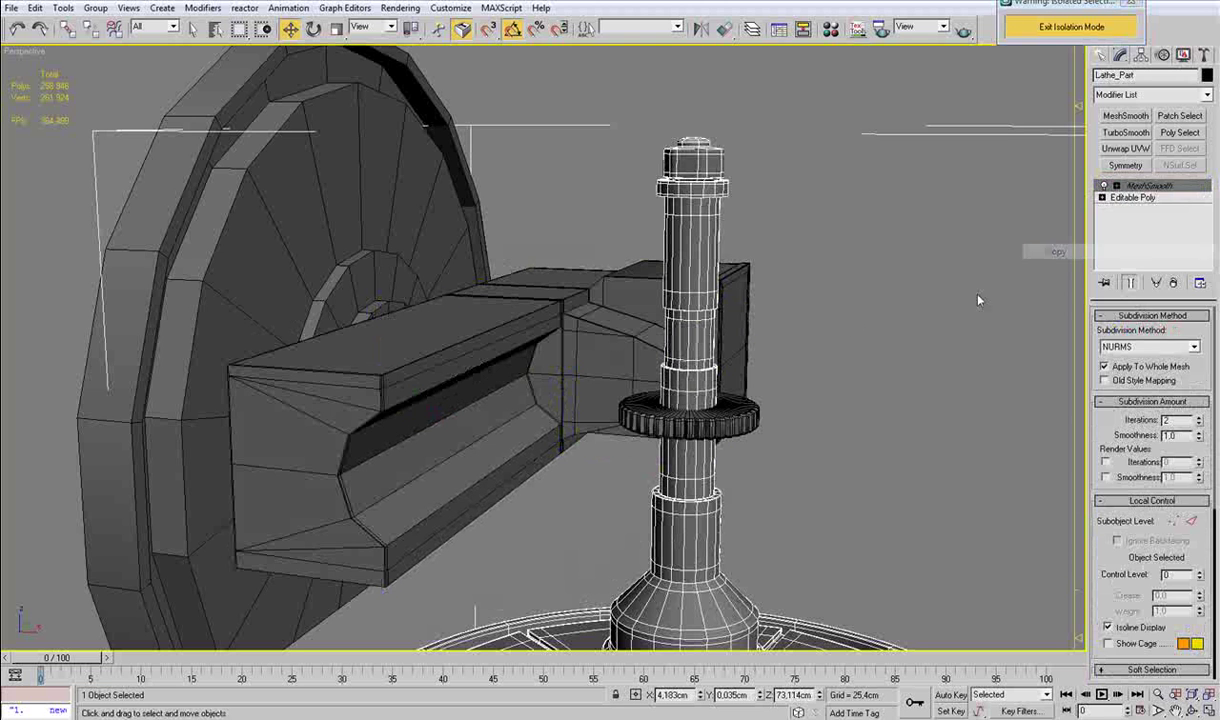
click(661, 316)
right_click(1205, 225)
click(1182, 245)
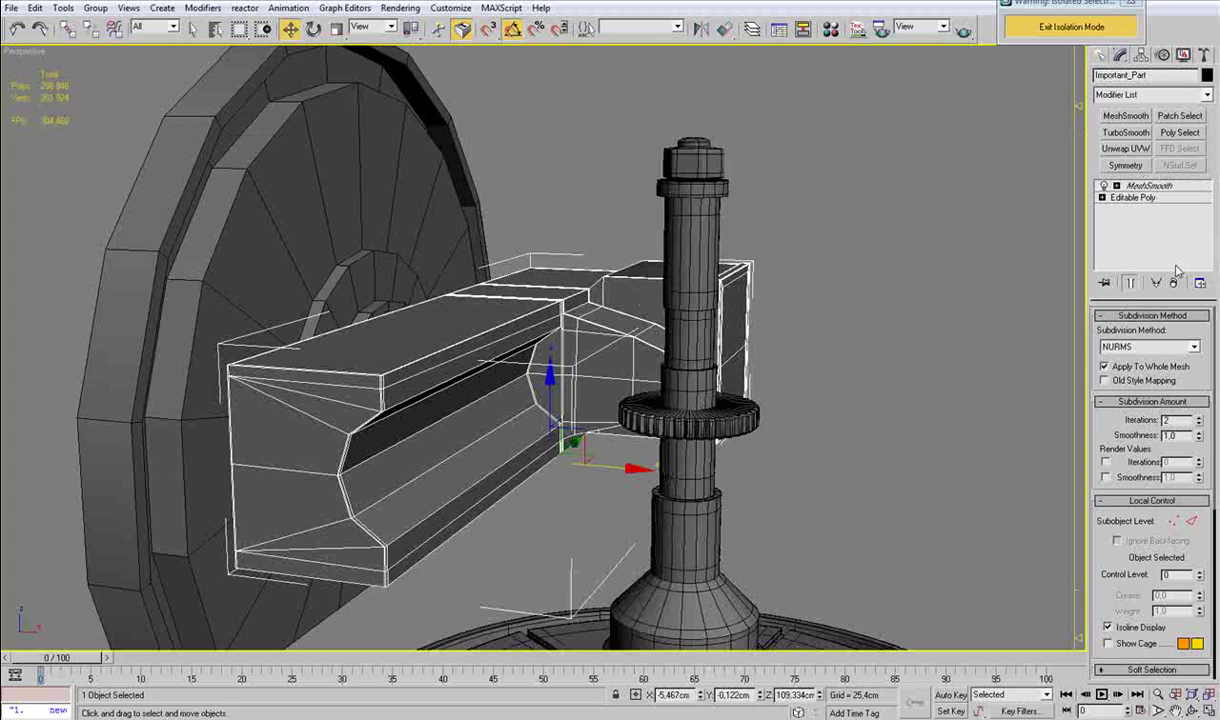
Examine the smoothed housing and its end face in plain shading without edges.
click(1015, 358)
key(F4)
scroll(923, 389, down, 3)
alt+middle_drag(923, 389, 820, 424)
middle_drag(478, 441, 523, 414)
scroll(524, 412, up, 3)
Return to the base mesh of Important_Part and select the end-face vertex beside the channel's upper edge.
click(523, 369)
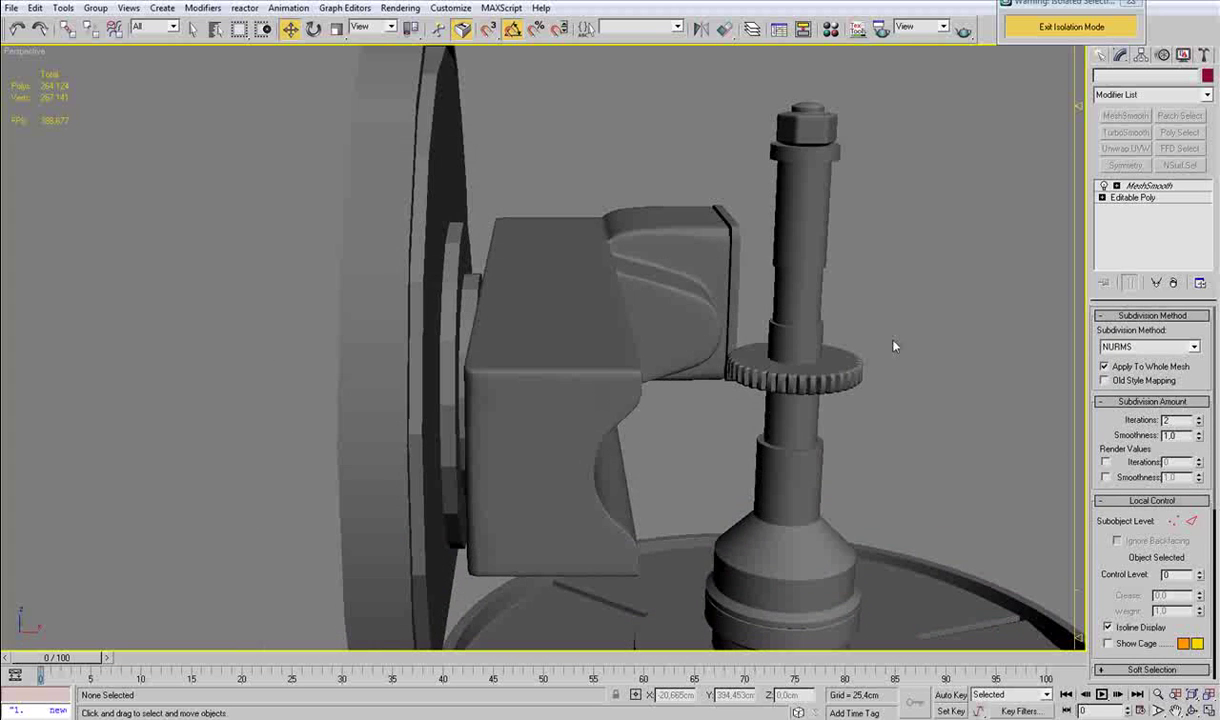
click(1132, 198)
key(F4)
alt+middle_drag(920, 300, 790, 333)
alt+middle_drag(422, 413, 530, 372)
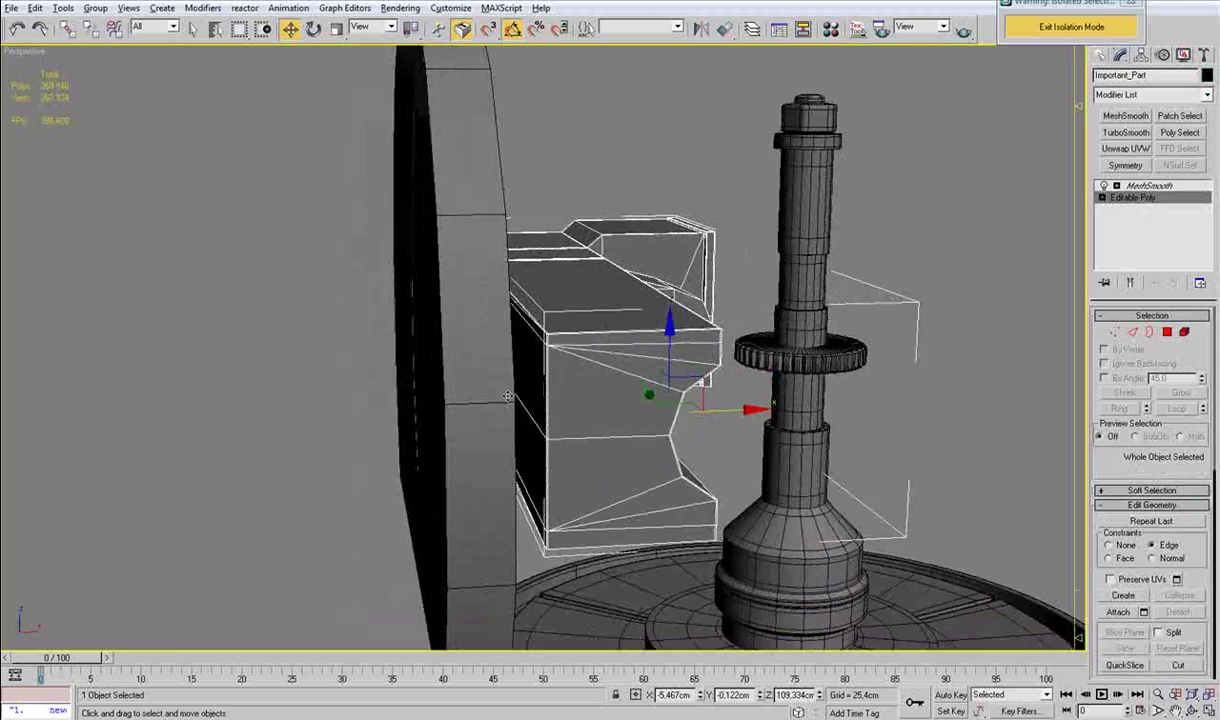
scroll(530, 372, up, 3)
alt+middle_drag(608, 343, 656, 356)
scroll(758, 354, up, 2)
alt+middle_drag(852, 385, 788, 400)
key(1)
key(q)
drag(723, 352, 723, 399)
click(722, 403)
Target-weld the stray vertex at the lower corner of the arm's end onto its neighbouring corner vertex.
key(F3)
alt+middle_drag(700, 479, 643, 515)
scroll(582, 590, down, 3)
key(z)
scroll(630, 513, down, 5)
alt+middle_drag(580, 490, 574, 499)
middle_drag(450, 495, 553, 333)
key(w)
key(ctrl+shift+w)
click(577, 599)
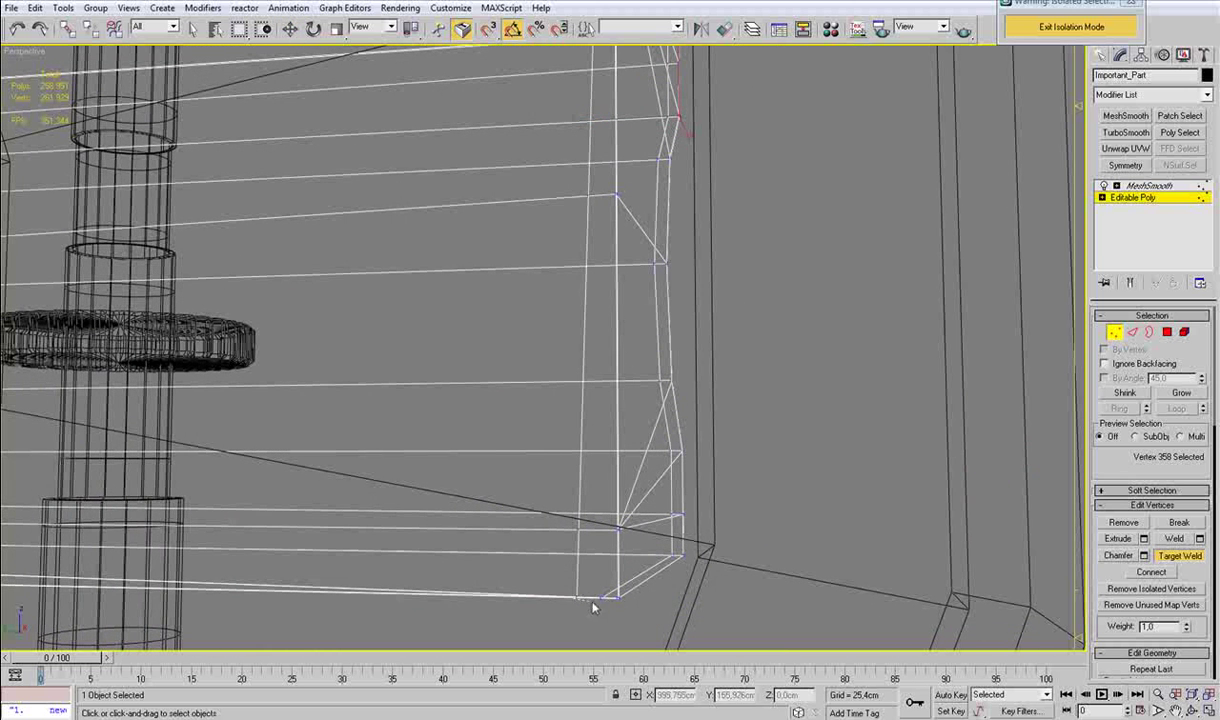
click(600, 600)
key(w)
Cut a vertical support edge from top to bottom alongside the corner at the arm's free end.
middle_drag(586, 258, 577, 286)
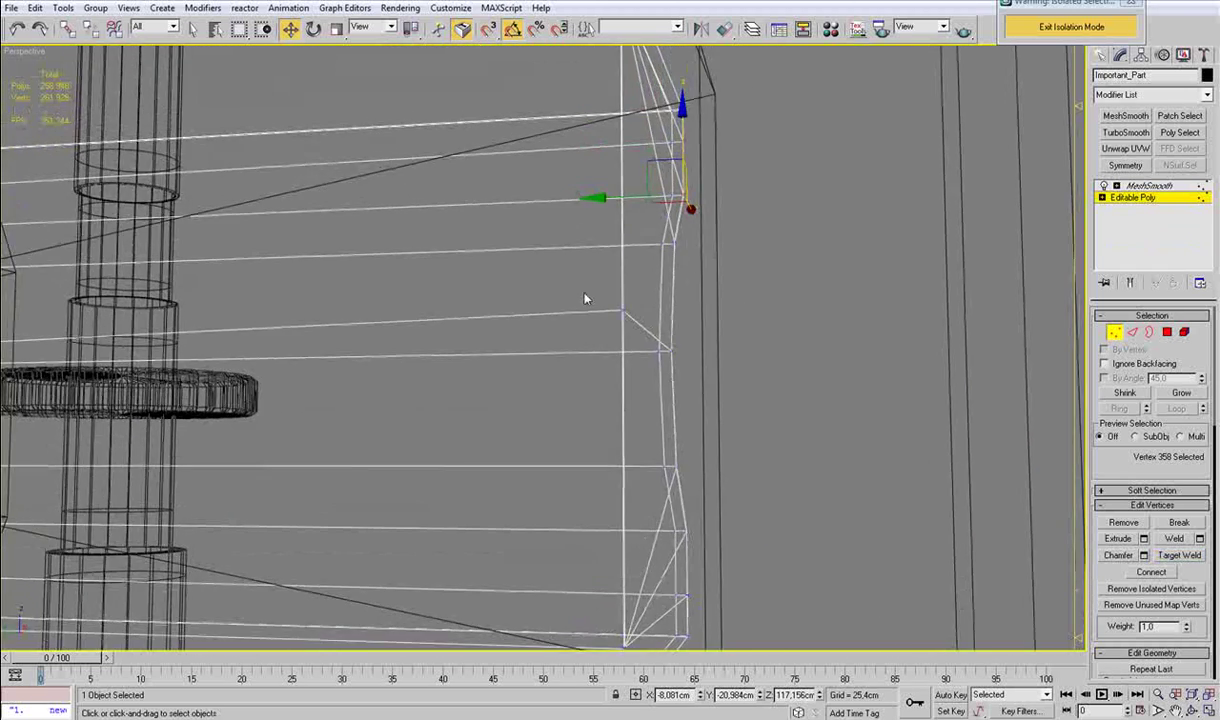
scroll(592, 241, down, 3)
key(alt+c)
click(580, 135)
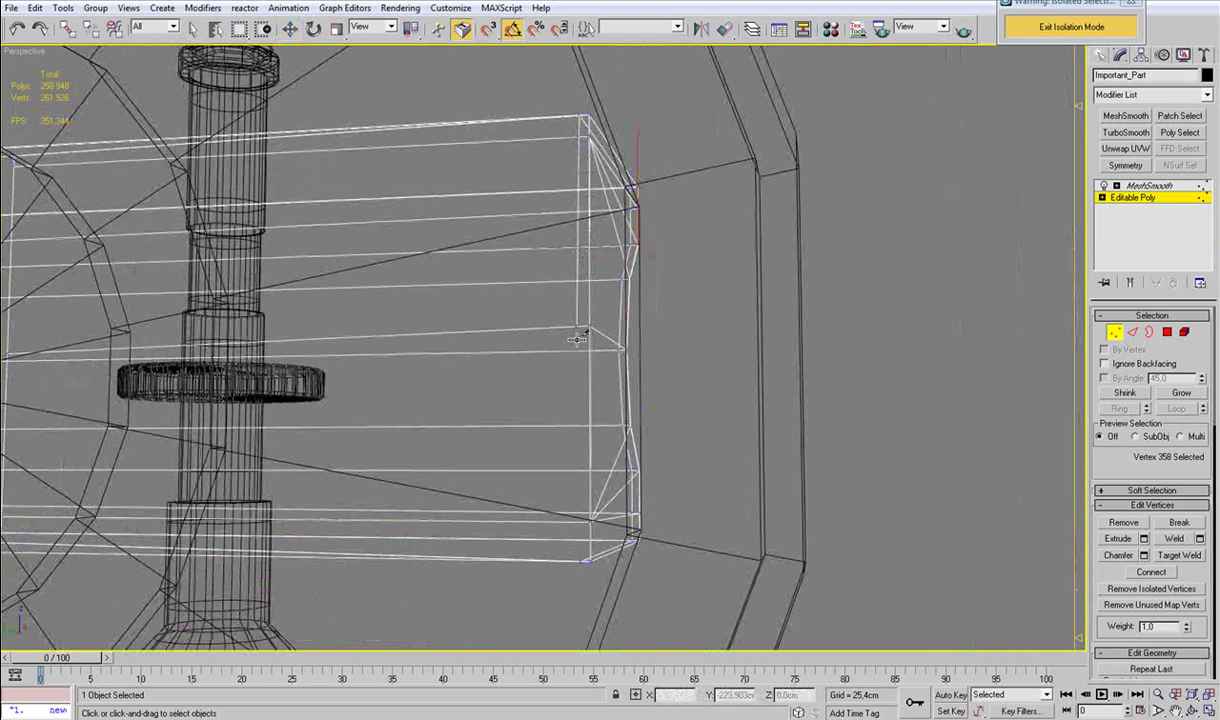
click(580, 557)
key(w)
alt+middle_drag(642, 563, 653, 508)
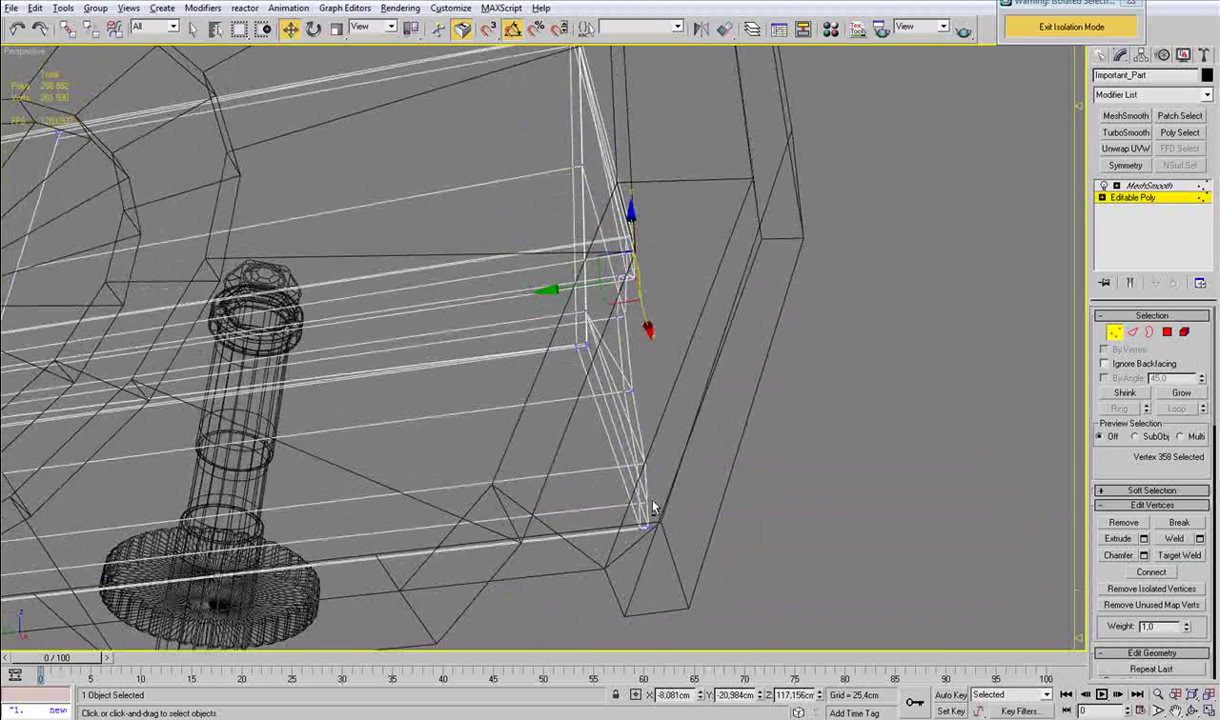
click(1113, 332)
click(958, 324)
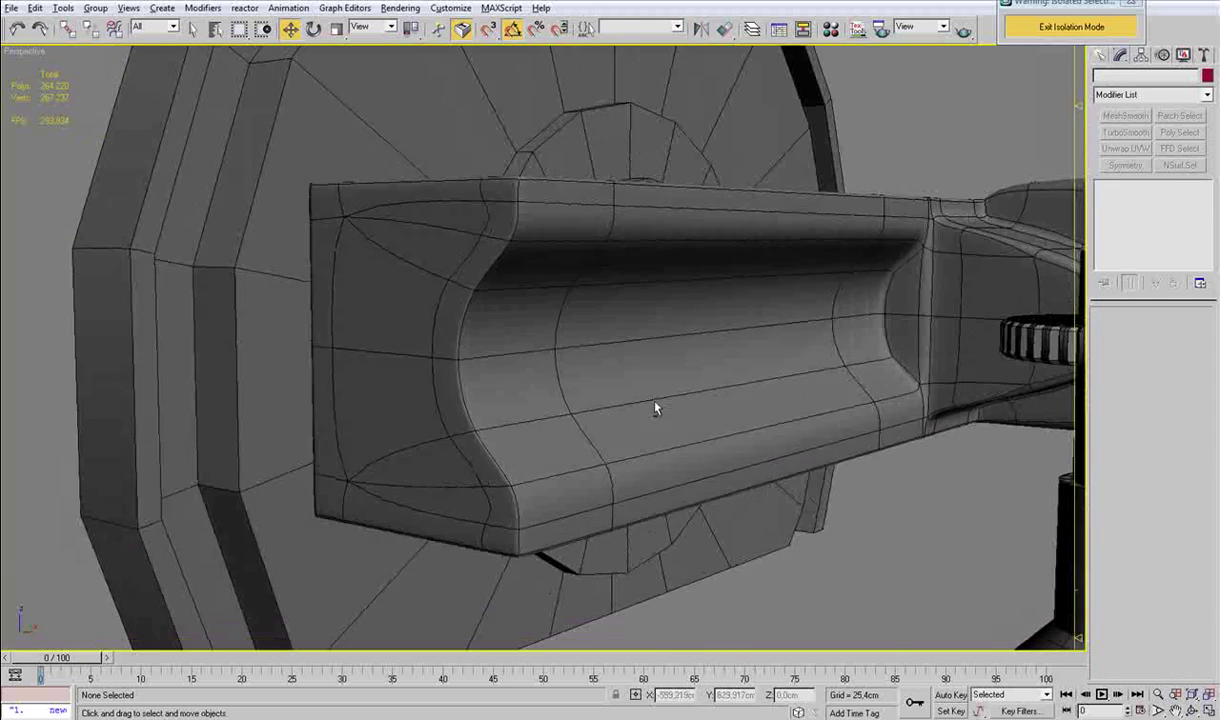
Examine the smoothed arm and channel in plain shading and compare them with the reference photo S1032422.JPG.
key(F4)
alt+middle_drag(558, 362, 564, 406)
scroll(564, 406, down, 5)
alt+middle_drag(621, 302, 778, 276)
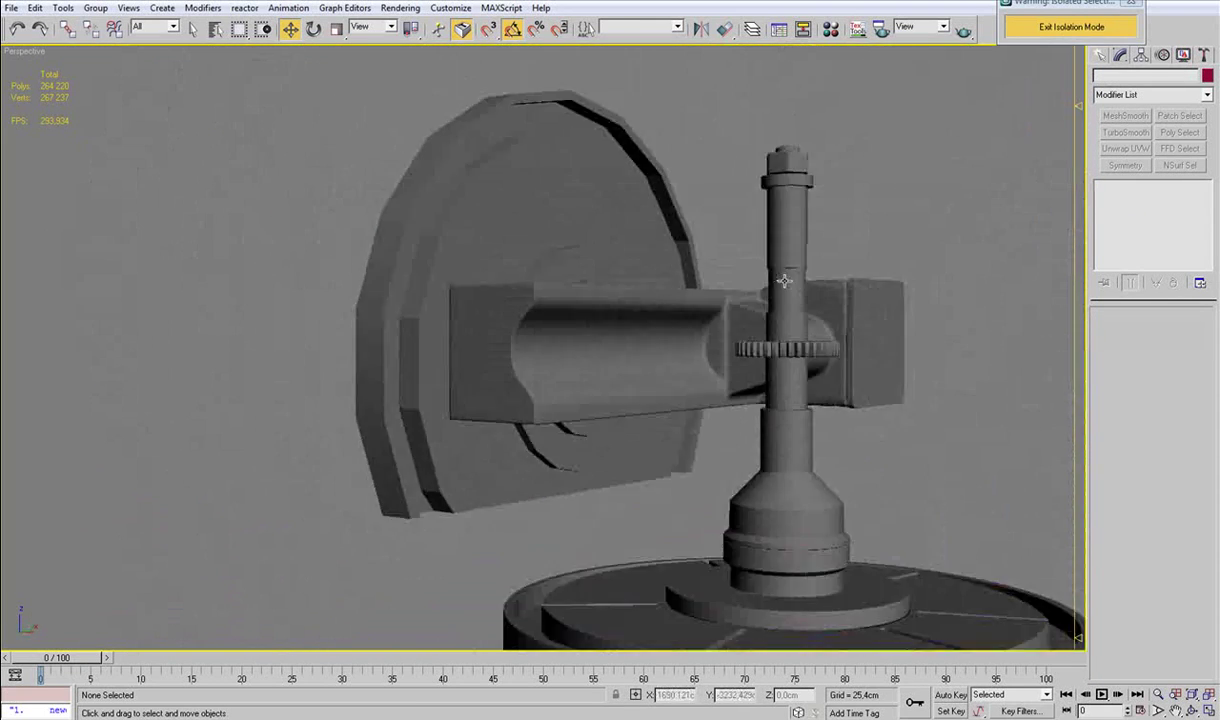
scroll(778, 276, down, 3)
alt+middle_drag(683, 314, 576, 350)
middle_drag(716, 363, 650, 384)
scroll(621, 394, up, 3)
scroll(650, 384, up, 3)
alt+middle_drag(564, 354, 565, 349)
scroll(565, 348, down, 5)
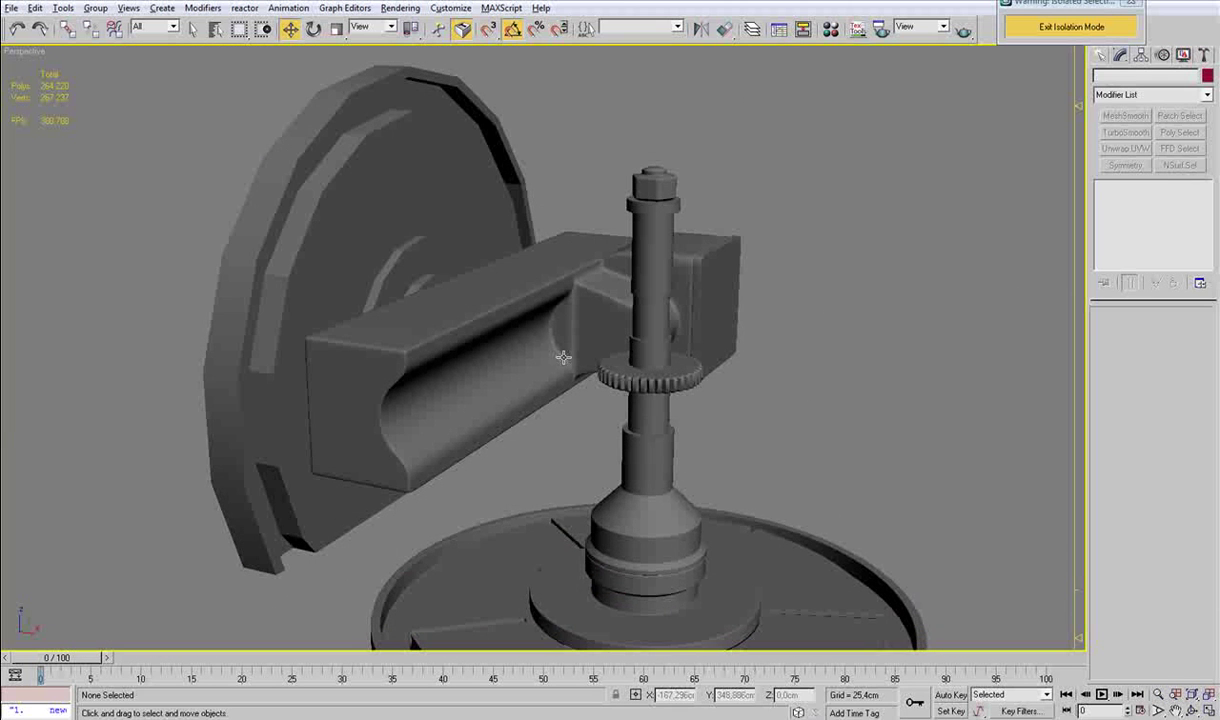
click(385, 717)
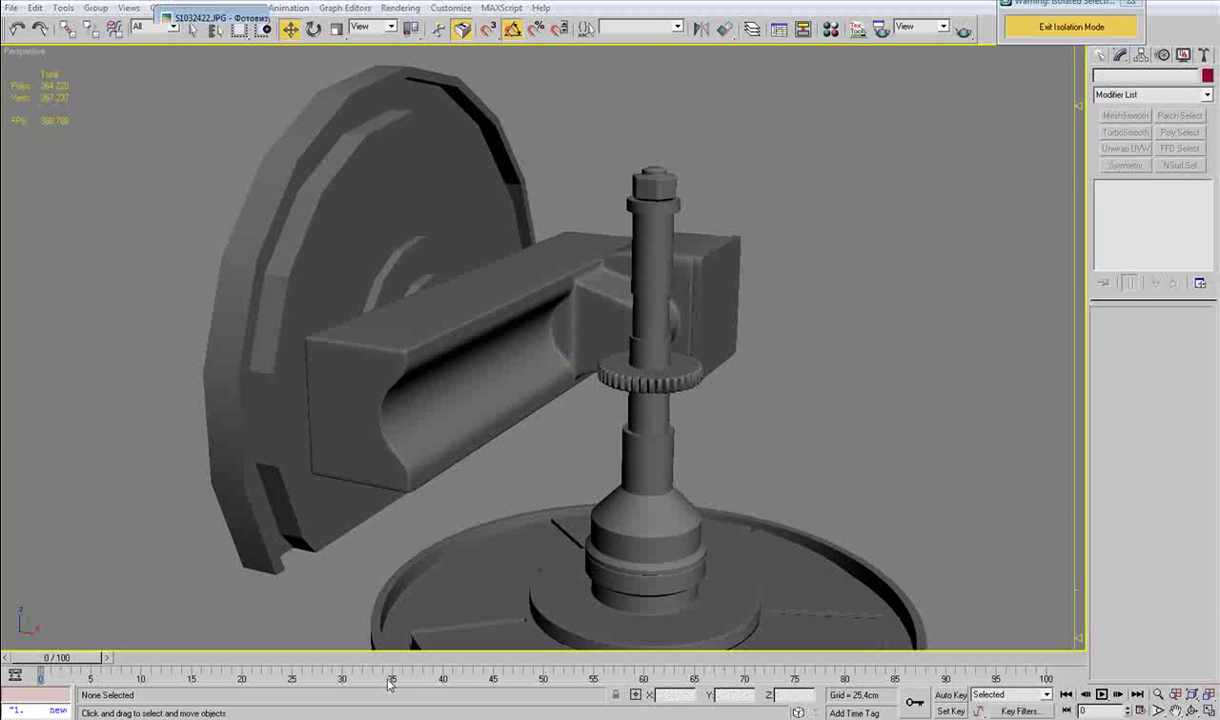
middle_click(73, 463)
alt+middle_drag(313, 400, 414, 400)
Connect the edges running across the width of Important_Part's arm with one segment to form a lengthwise loop.
click(440, 390)
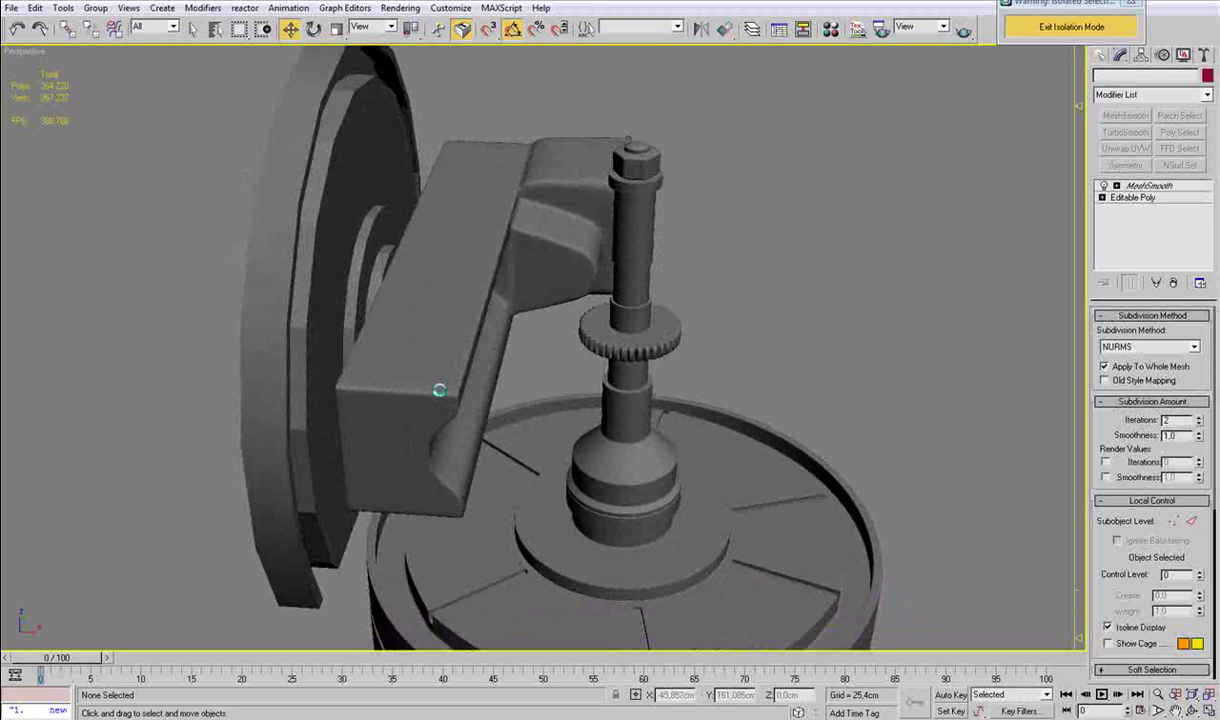
click(1153, 201)
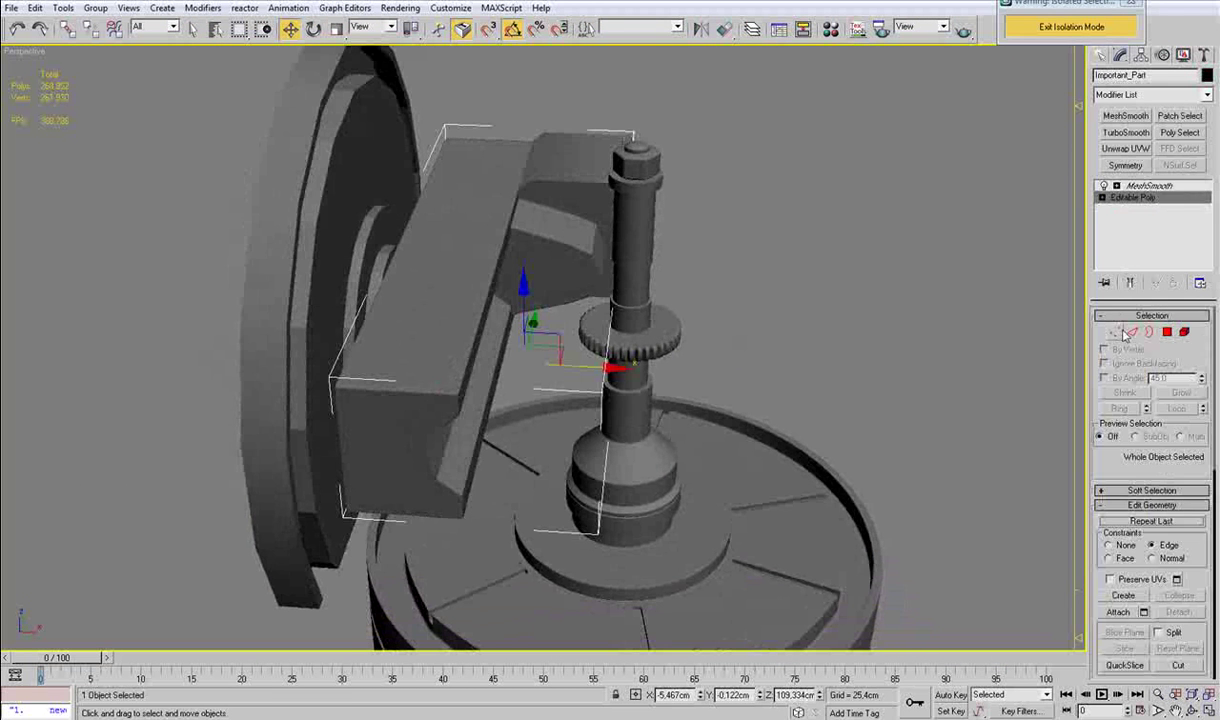
click(1132, 332)
key(F4)
alt+middle_drag(448, 478, 482, 482)
alt+middle_drag(419, 457, 427, 409)
key(F3)
drag(407, 480, 421, 250)
key(ctrl+shift+e)
key(ctrl+z)
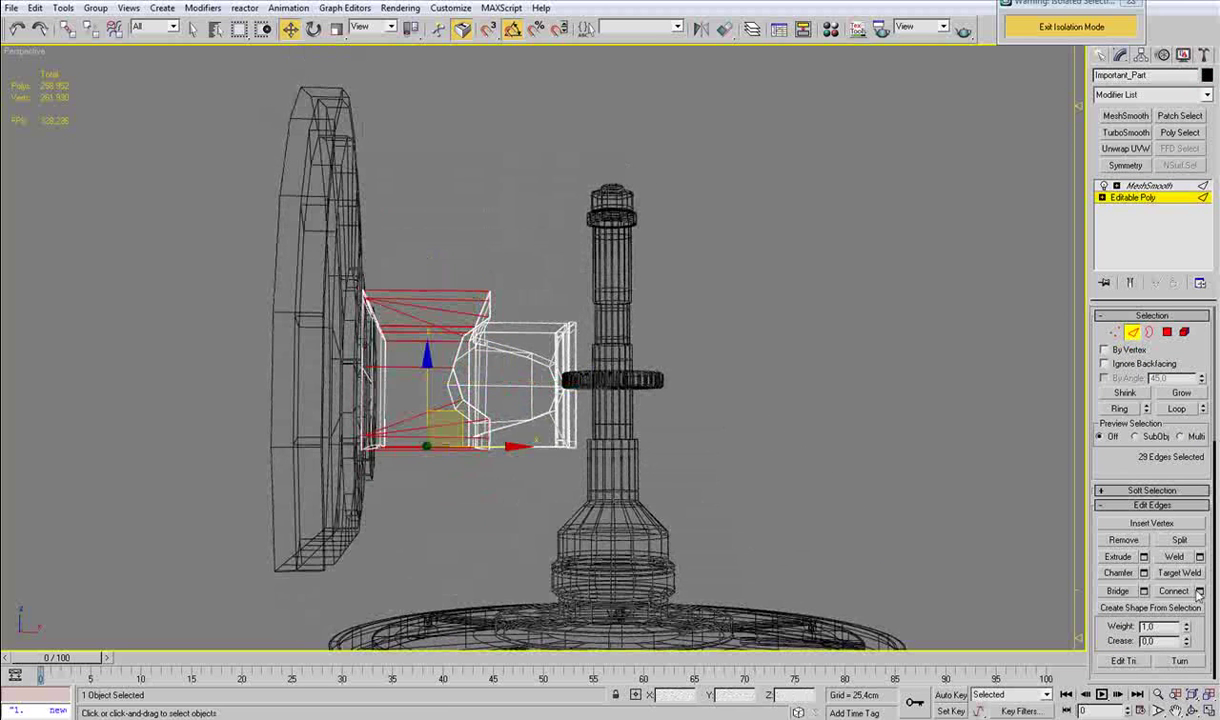
click(1199, 591)
click(600, 346)
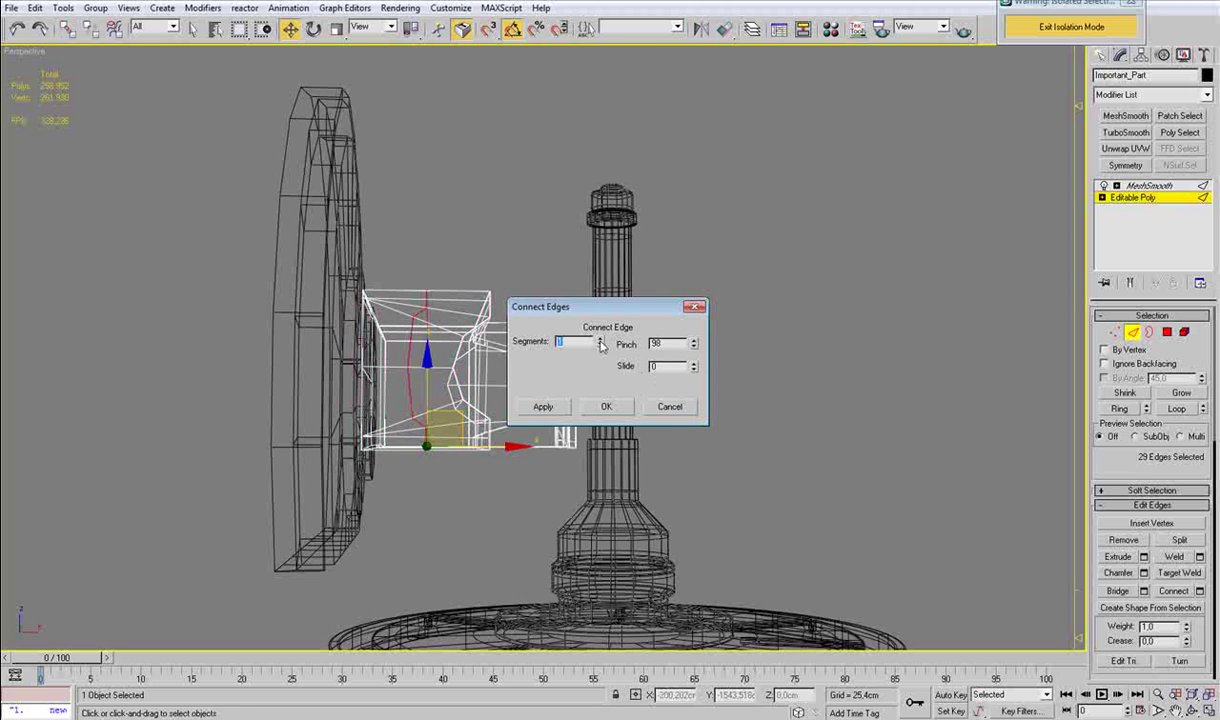
click(607, 406)
Scale the new lengthwise loop down along the X axis to flatten it into a straight plane.
key(r)
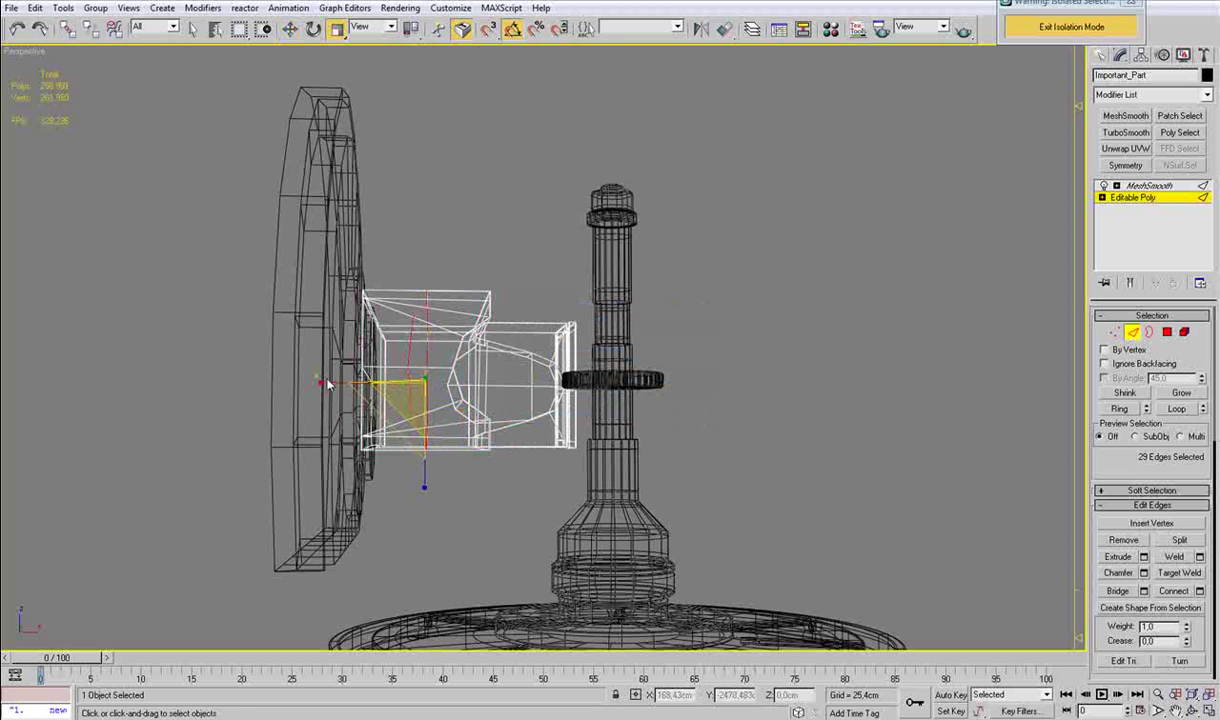
drag(327, 382, 7, 385)
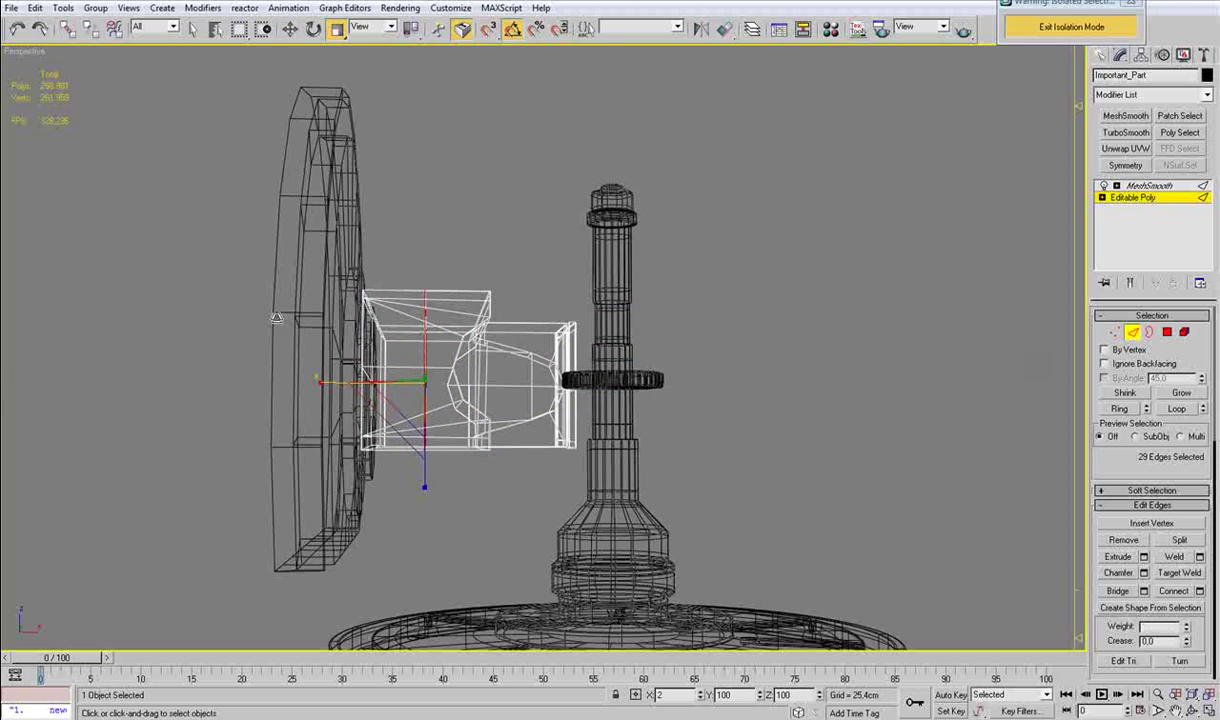
drag(527, 291, 503, 279)
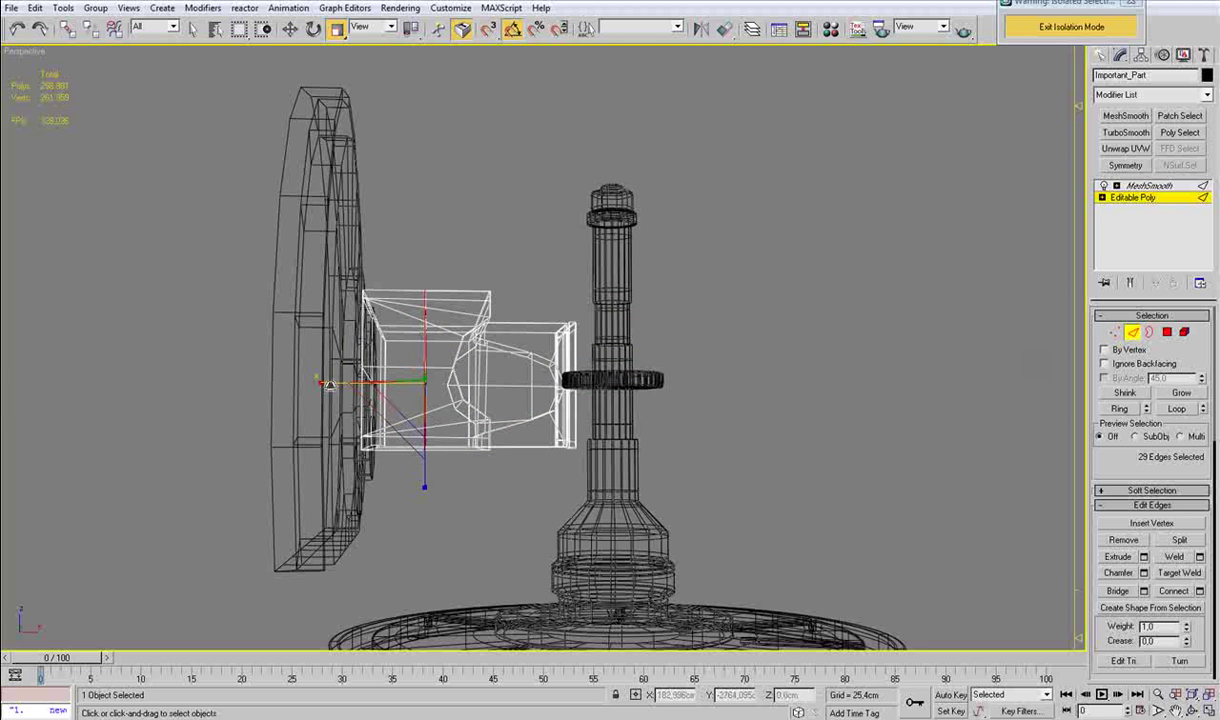
drag(259, 352, 247, 336)
key(w)
alt+middle_drag(410, 265, 367, 365)
key(F3)
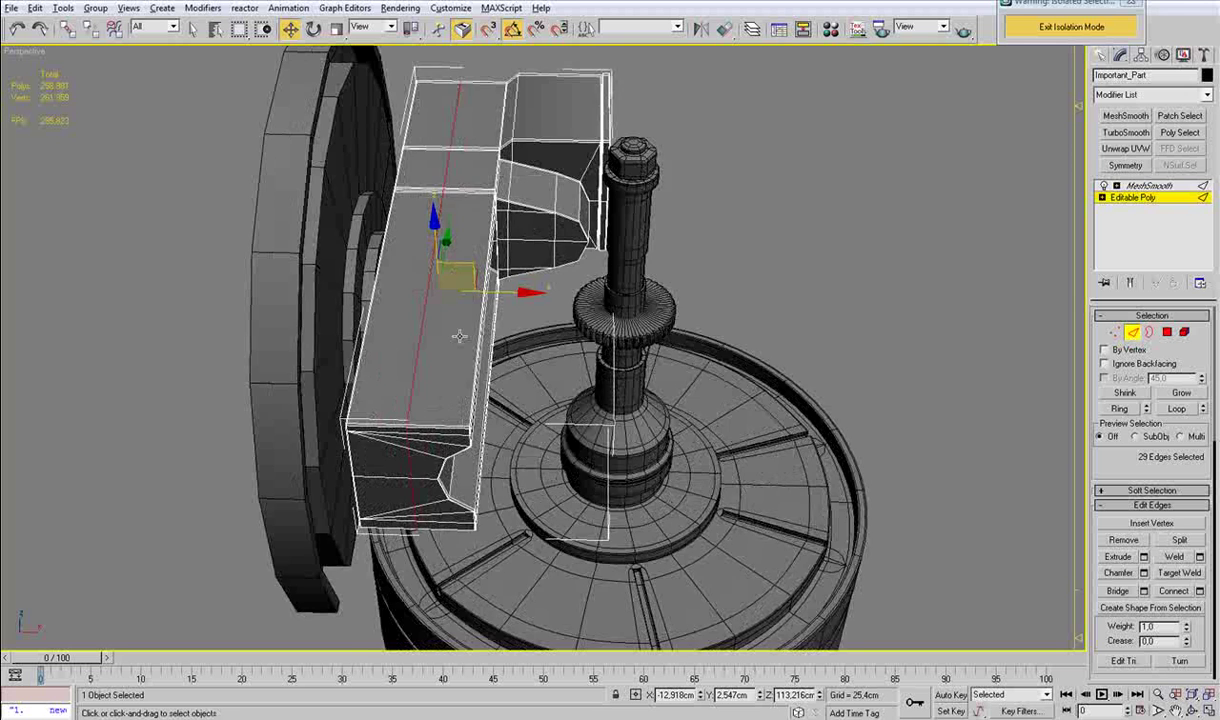
Move the flattened lengthwise loop about 0.2 cm along X towards the channel side.
alt+middle_drag(458, 335, 464, 302)
drag(496, 315, 500, 315)
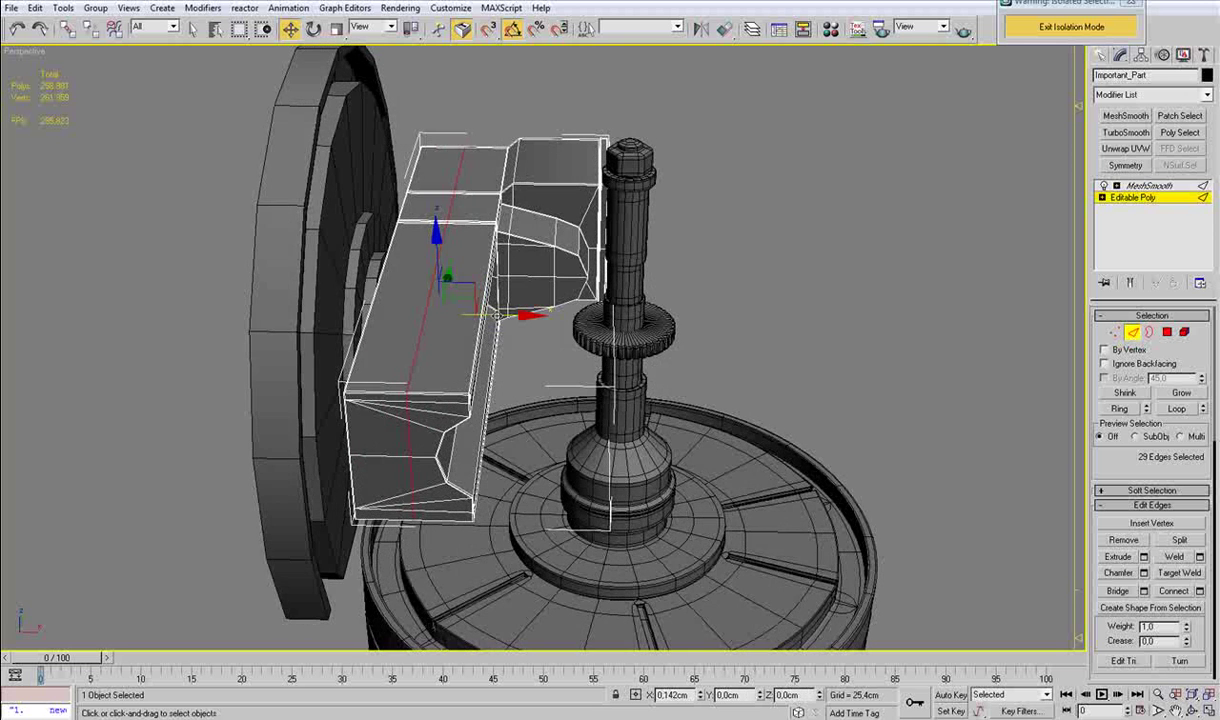
drag(497, 315, 496, 315)
Chamfer the lengthwise loop by a very small amount with one segment to make two closely spaced loops.
alt+middle_drag(429, 378, 482, 381)
click(1143, 572)
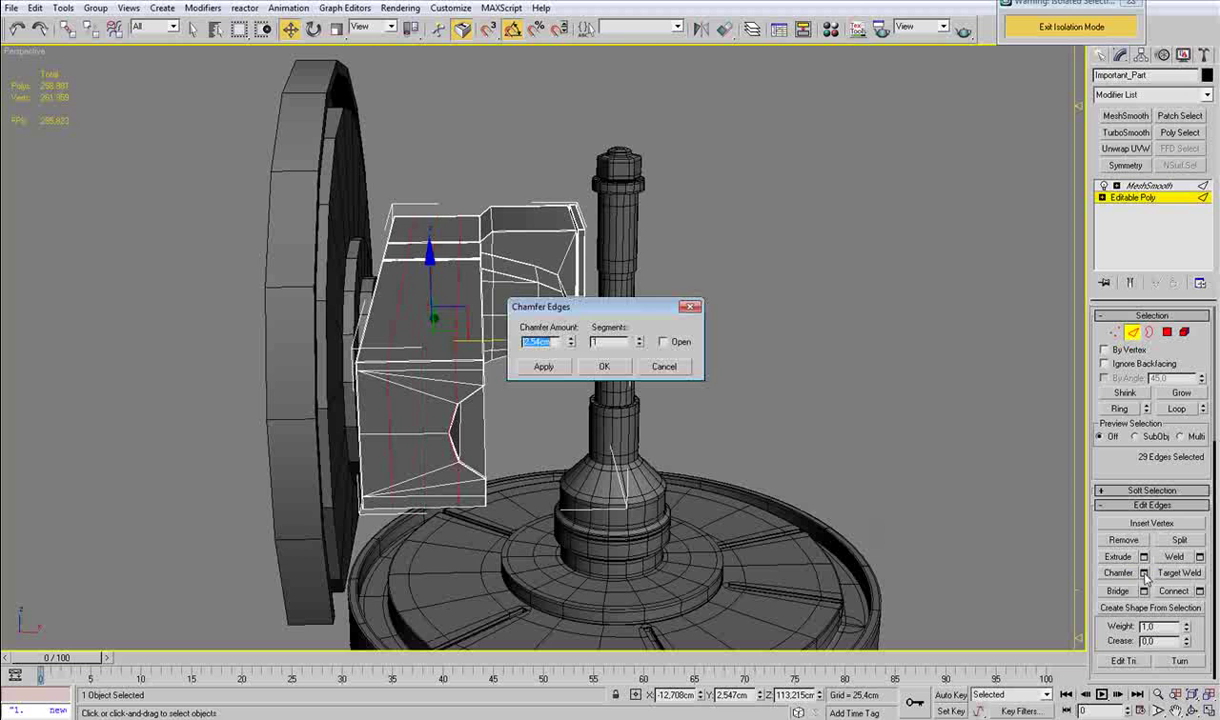
right_click(571, 343)
click(571, 340)
click(597, 366)
alt+middle_drag(438, 394, 408, 453)
scroll(393, 430, up, 5)
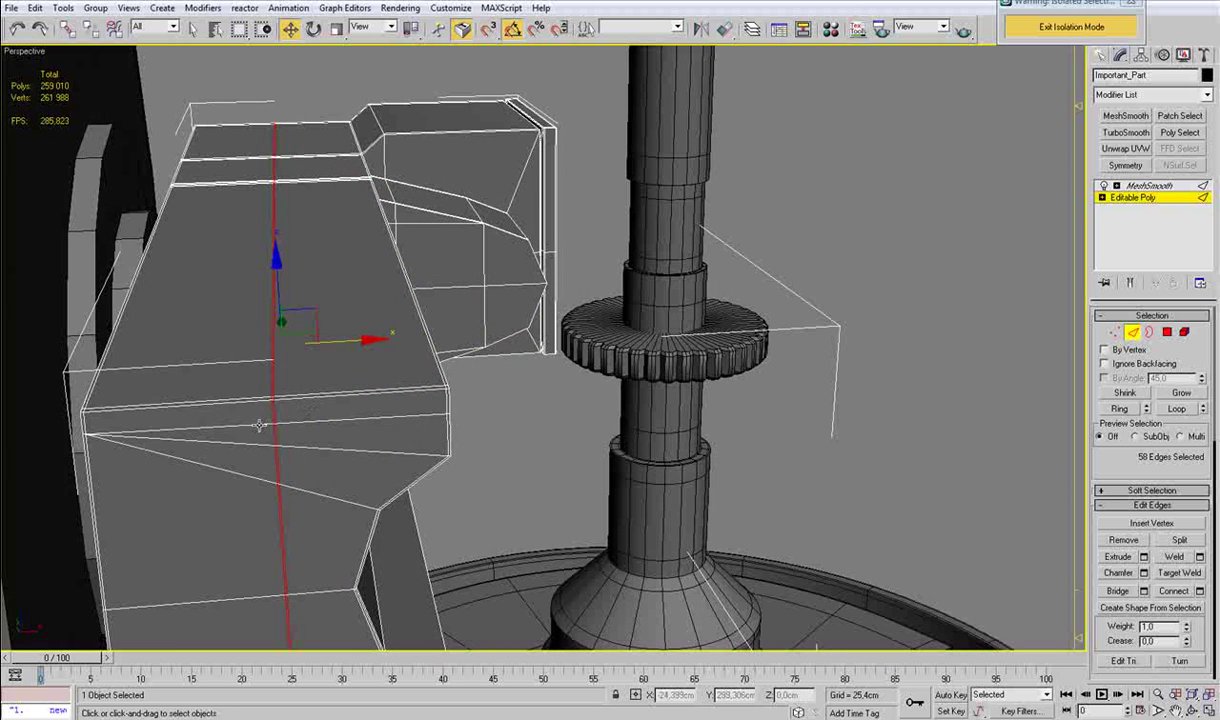
alt+middle_drag(215, 457, 352, 380)
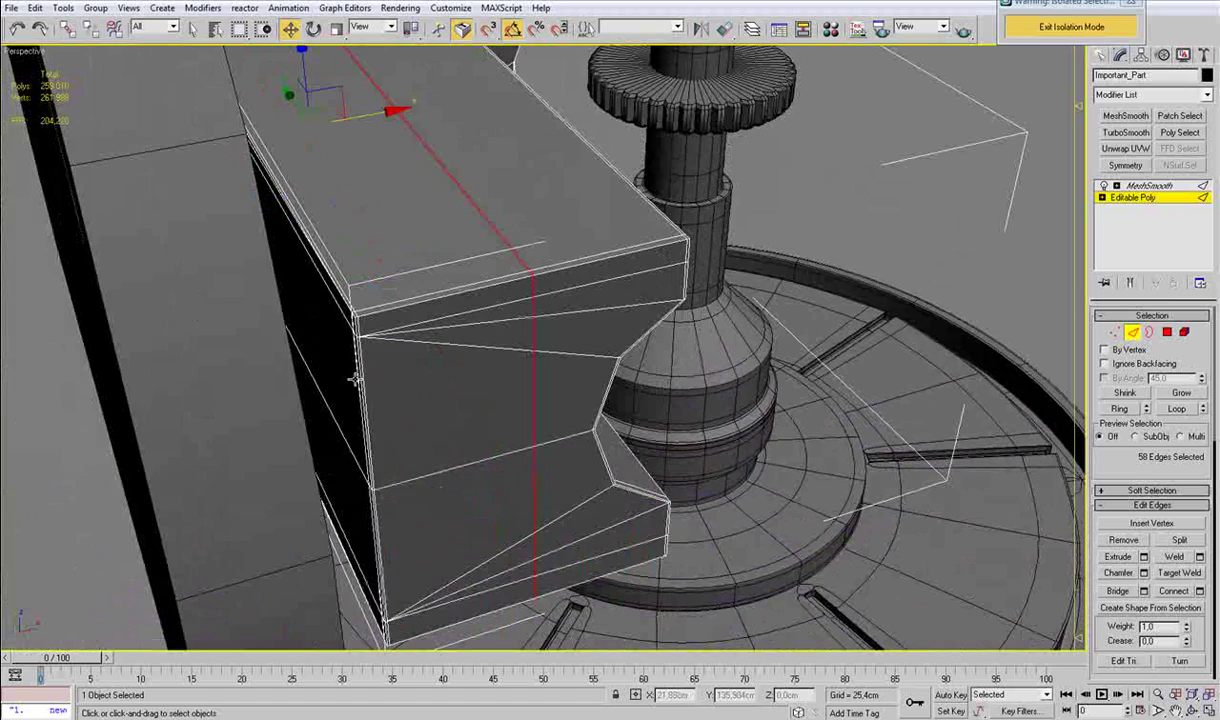
Select the end-face vertices on the wheel side up to the nearer chamfered loop and move them about 0.7 cm inward along Y.
key(1)
middle_drag(370, 535, 370, 416)
key(F3)
mouse_move(357, 580)
mouse_down()
mouse_move(386, 474)
mouse_move(386, 360)
mouse_up()
ctrl+drag(376, 166, 369, 151)
scroll(506, 185, up, 3)
alt+middle_drag(506, 185, 393, 278)
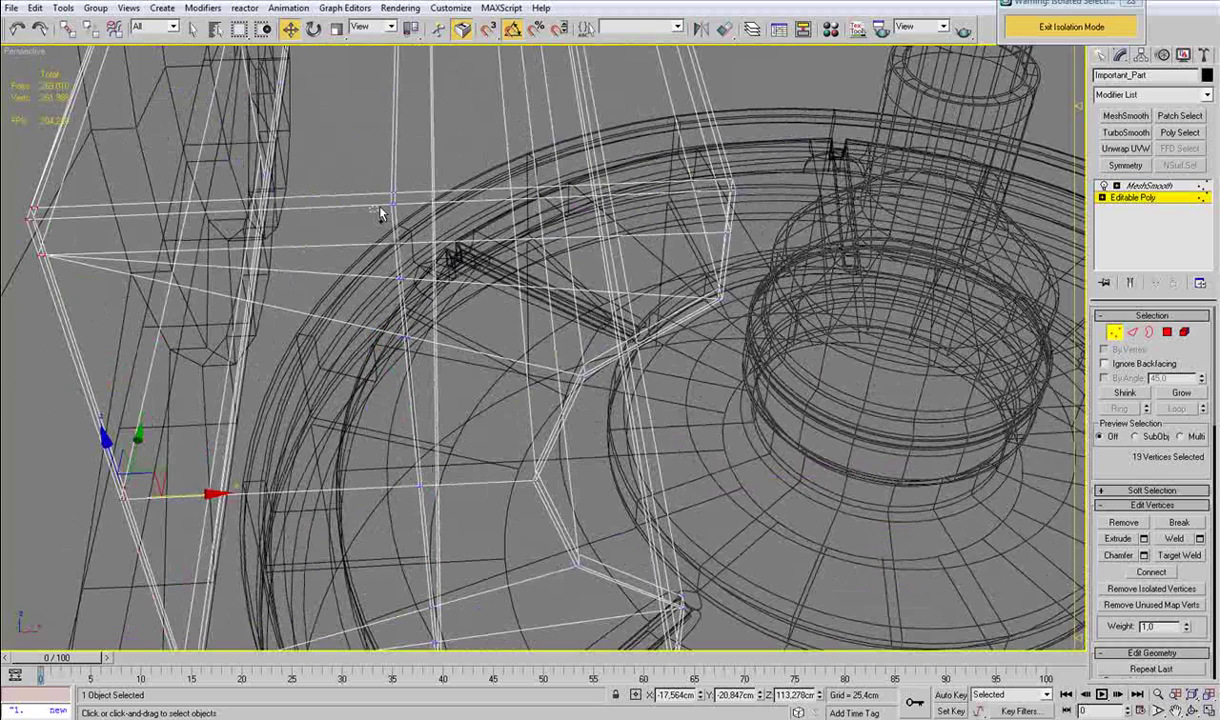
ctrl+drag(393, 176, 397, 173)
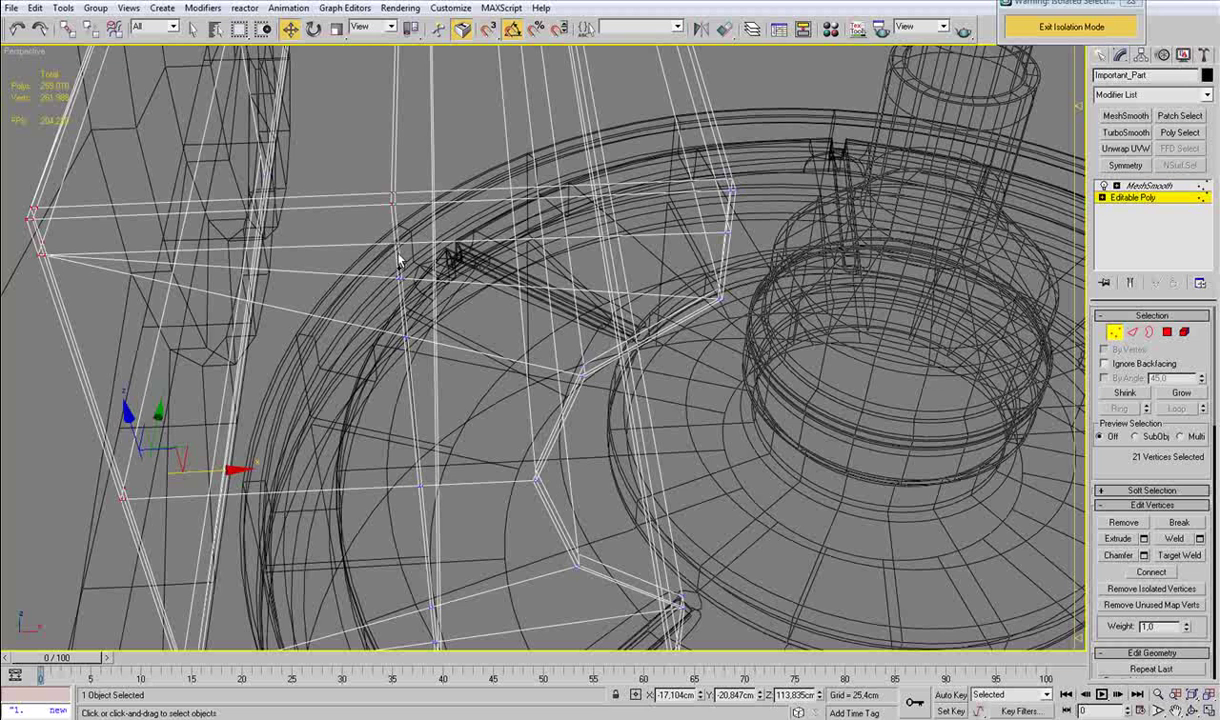
ctrl+click(395, 243)
ctrl+click(398, 282)
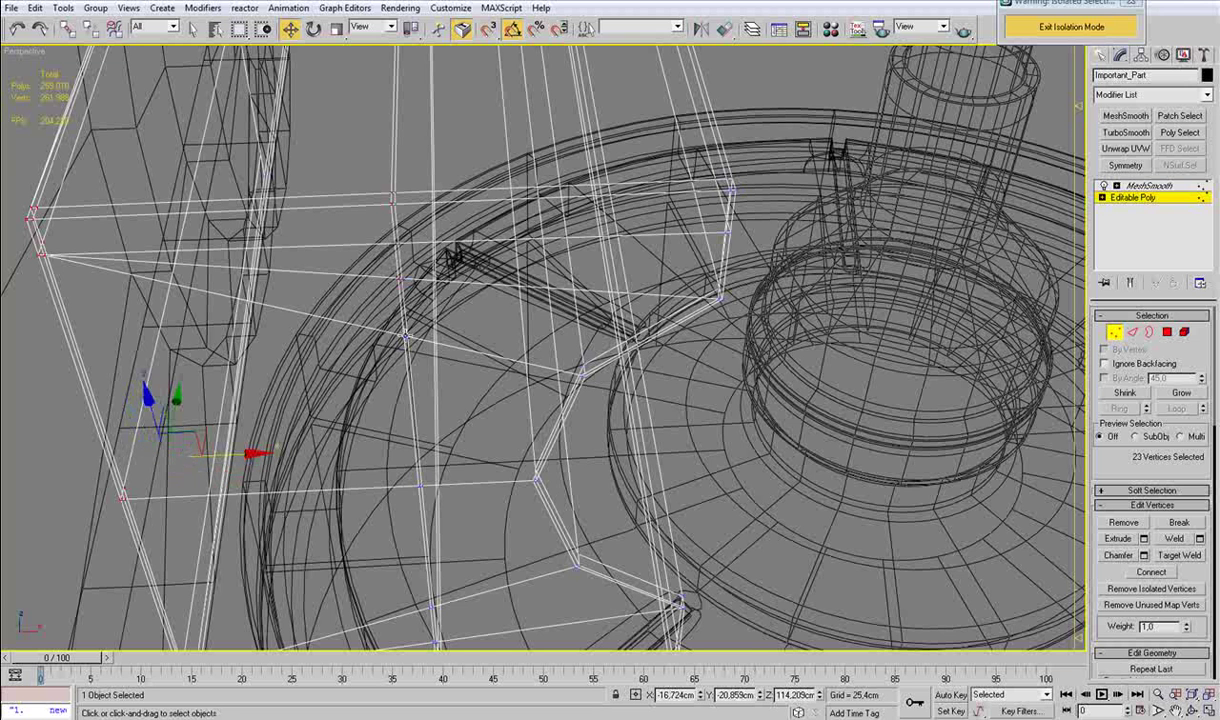
ctrl+click(404, 337)
middle_drag(419, 461, 391, 371)
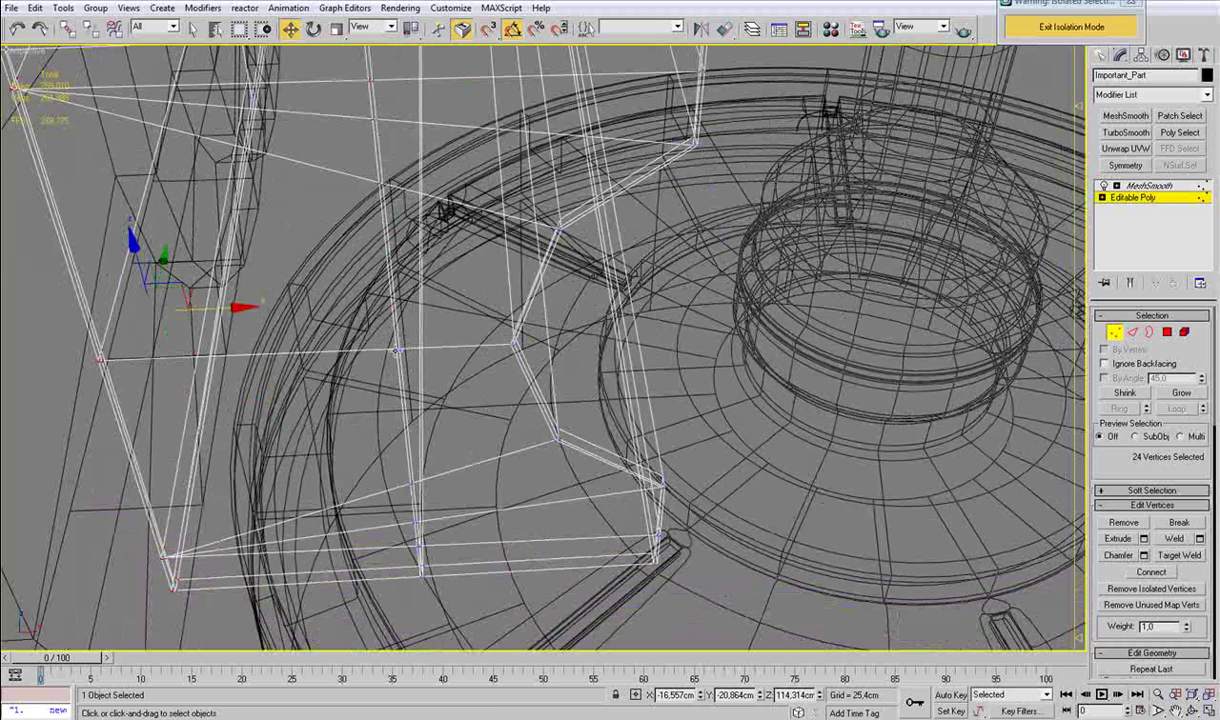
ctrl+click(396, 349)
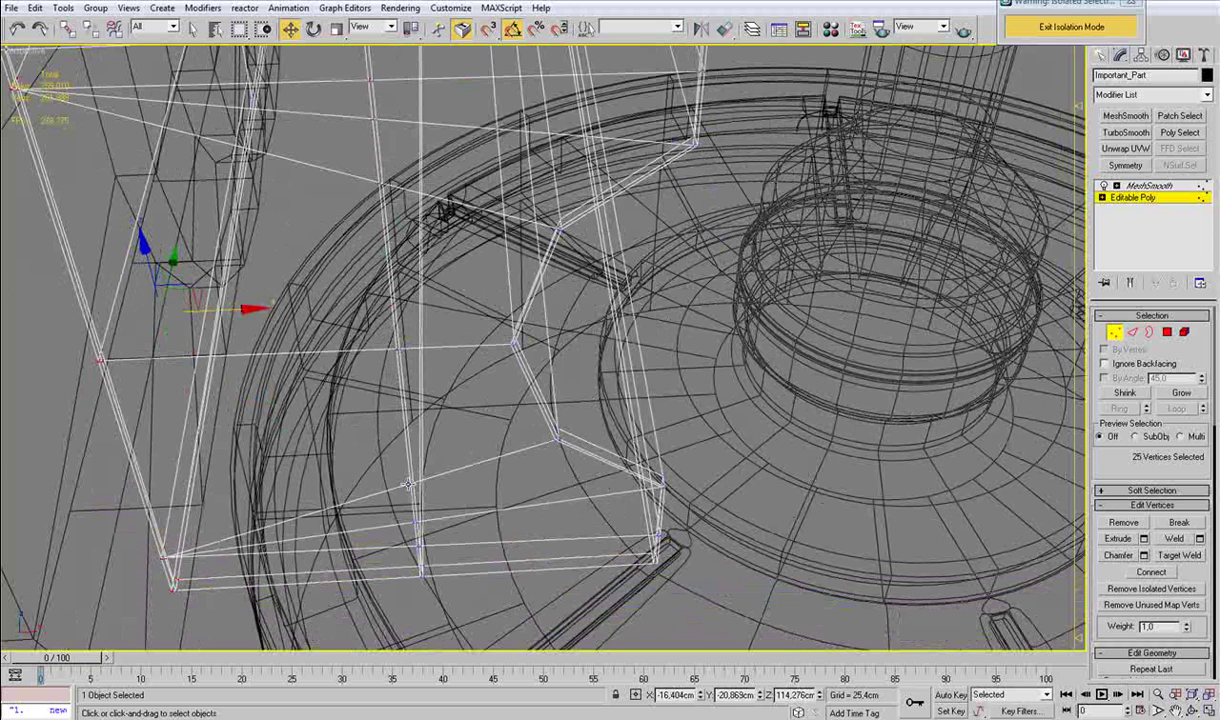
ctrl+click(415, 527)
ctrl+click(412, 523)
alt+middle_drag(412, 523, 458, 402)
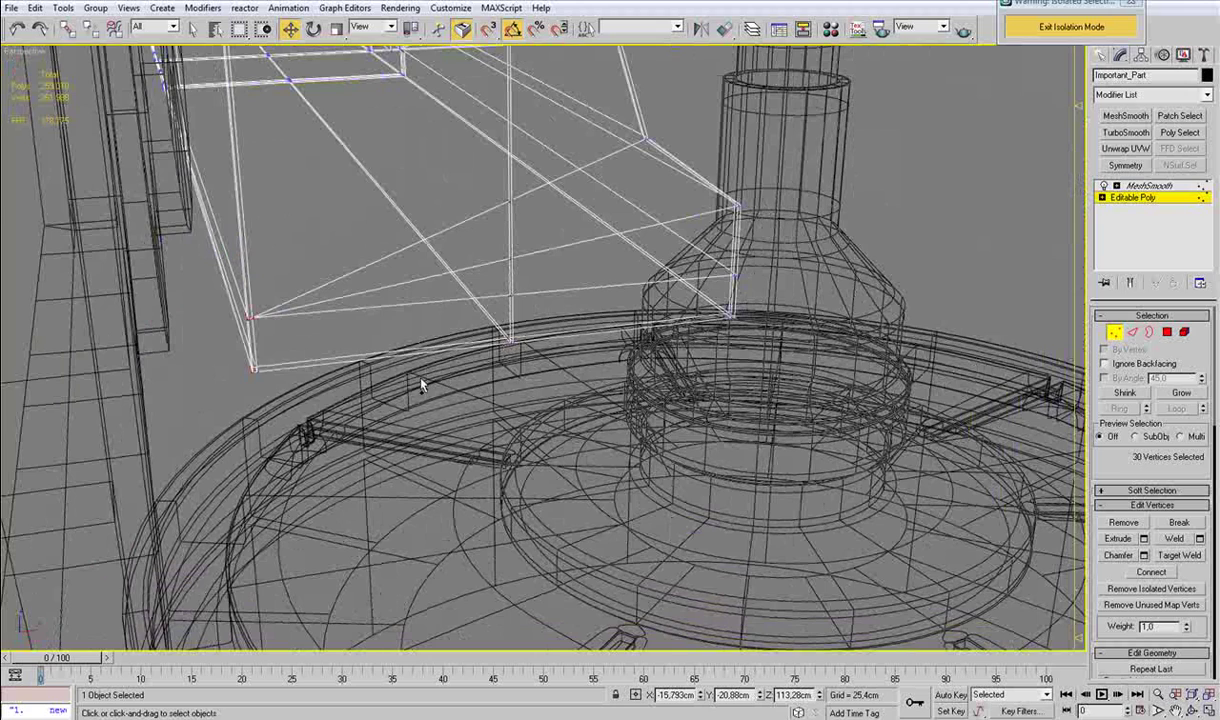
alt+middle_drag(449, 380, 441, 387)
ctrl+drag(372, 445, 390, 379)
alt+middle_drag(390, 377, 474, 281)
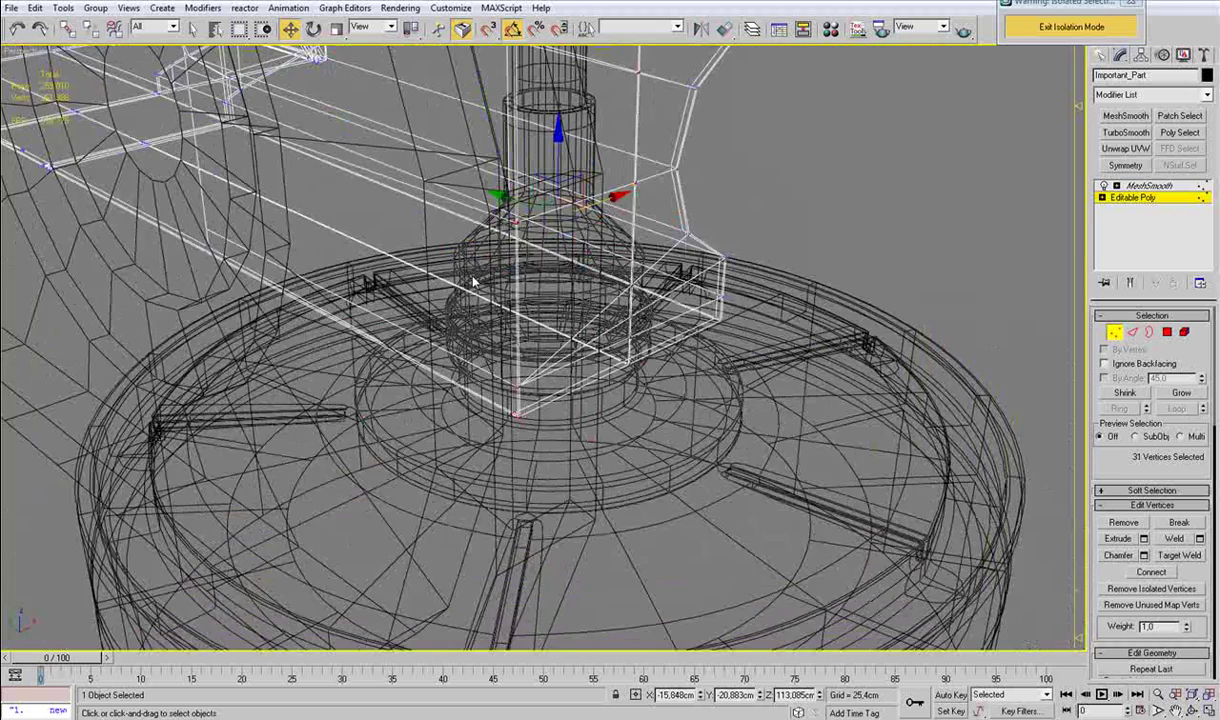
key(F3)
drag(530, 207, 506, 201)
right_click(514, 208)
scroll(508, 203, down, 3)
alt+middle_drag(553, 211, 514, 241)
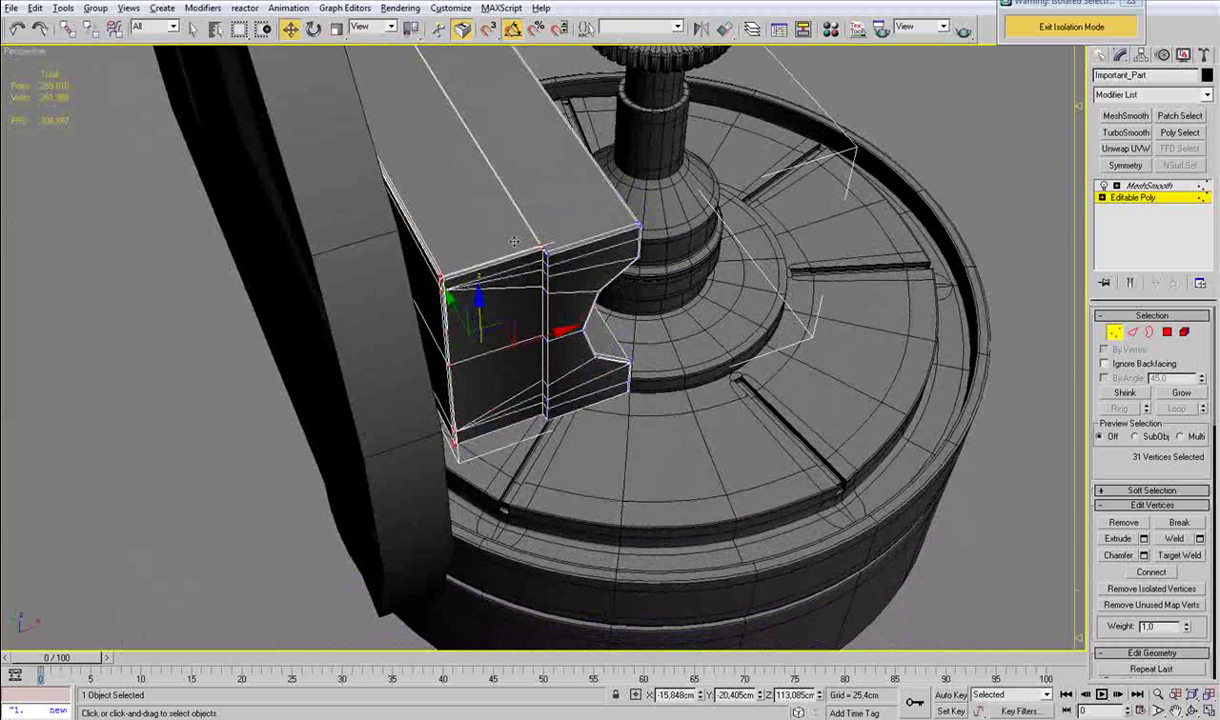
drag(457, 325, 450, 312)
scroll(450, 312, down, 3)
alt+middle_drag(479, 318, 410, 317)
Compare the stepped end face with the reference photo S1032422.JPG and examine its smoothed shape in plain shading.
click(378, 704)
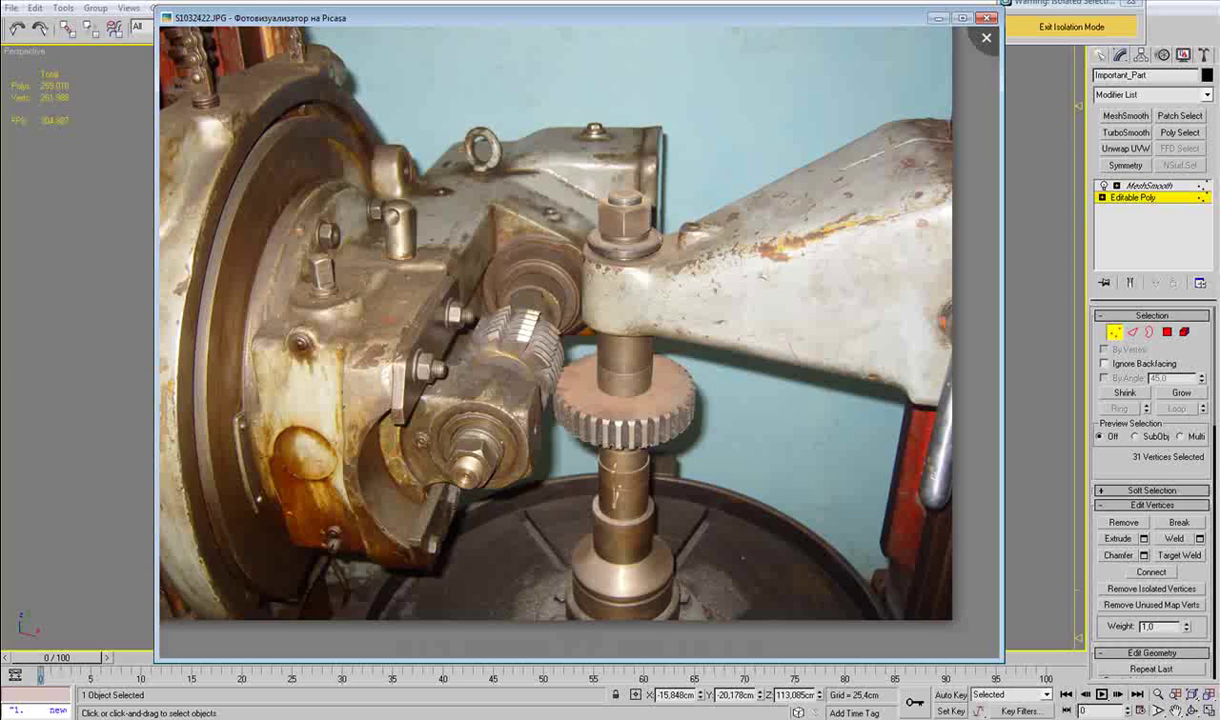
key(alt+Tab)
alt+middle_drag(717, 193, 598, 165)
scroll(621, 345, up, 4)
middle_drag(880, 178, 608, 321)
click(1116, 331)
alt+middle_drag(525, 422, 532, 423)
scroll(532, 423, down, 5)
click(887, 481)
alt+middle_drag(635, 564, 661, 522)
key(F4)
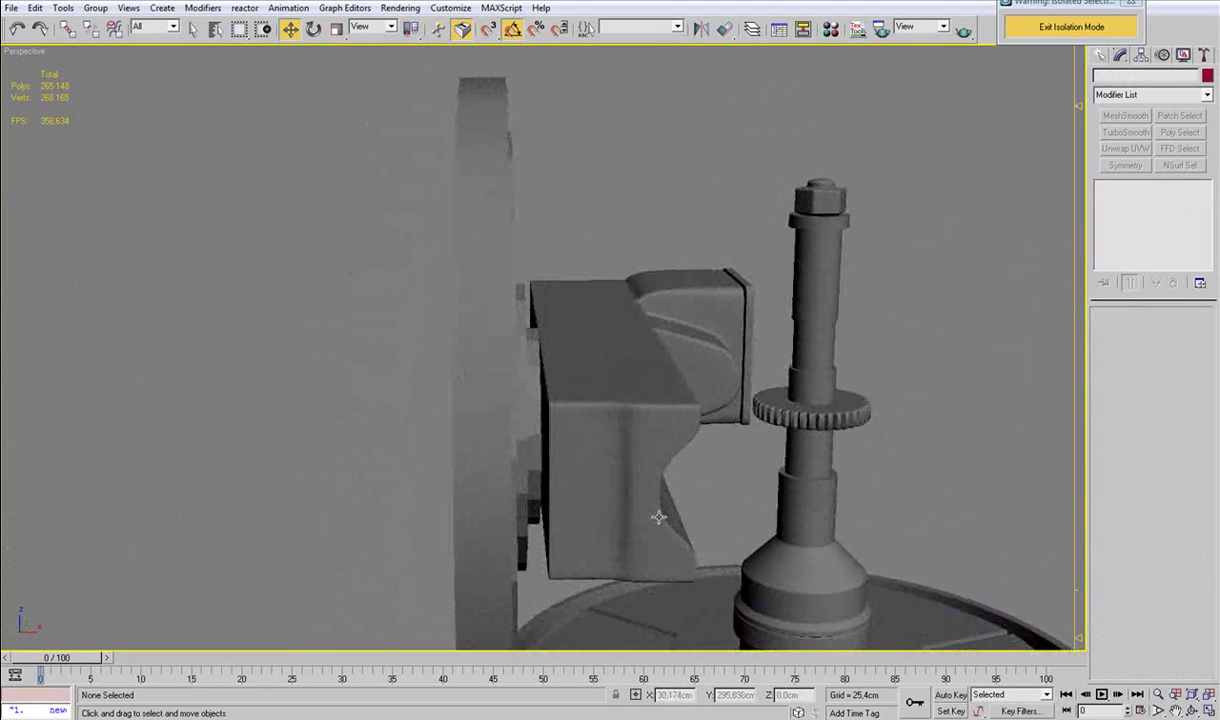
Connect the ring of edges across the housing's wheel-side section and move the new lengthwise loop along X close to the step.
click(630, 436)
click(1123, 202)
key(F4)
alt+middle_drag(628, 400, 634, 361)
scroll(634, 361, up, 3)
scroll(692, 377, up, 3)
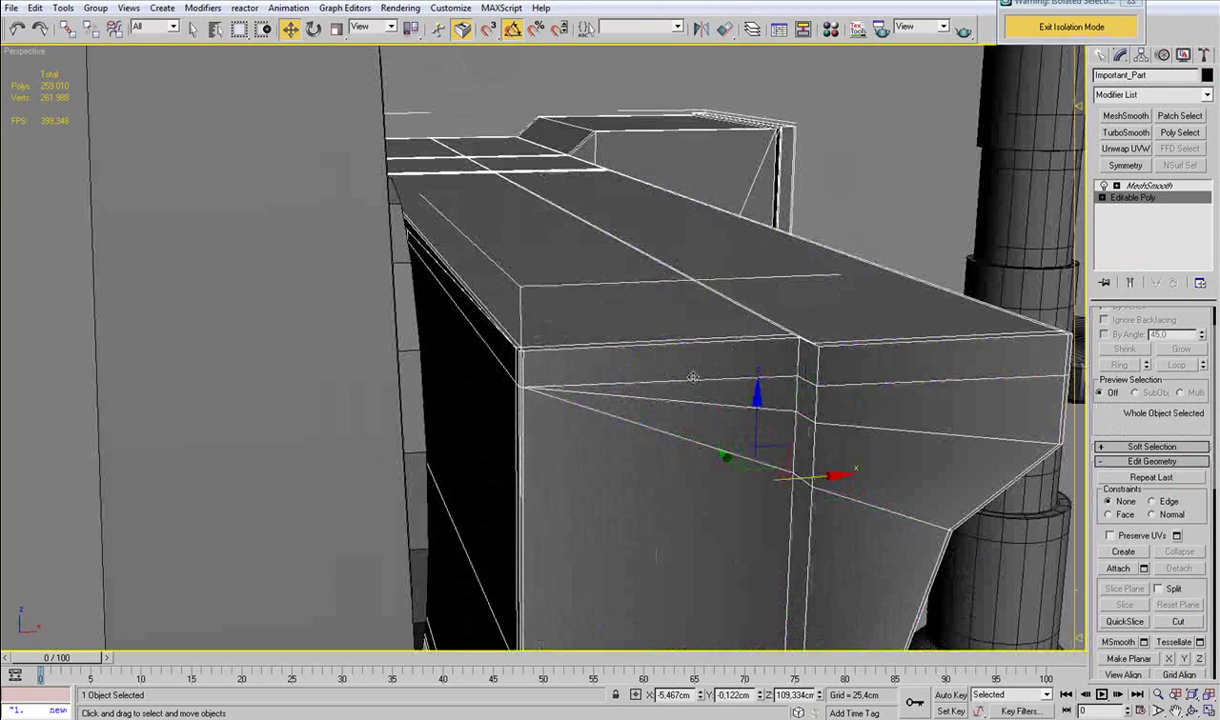
middle_drag(765, 396, 729, 372)
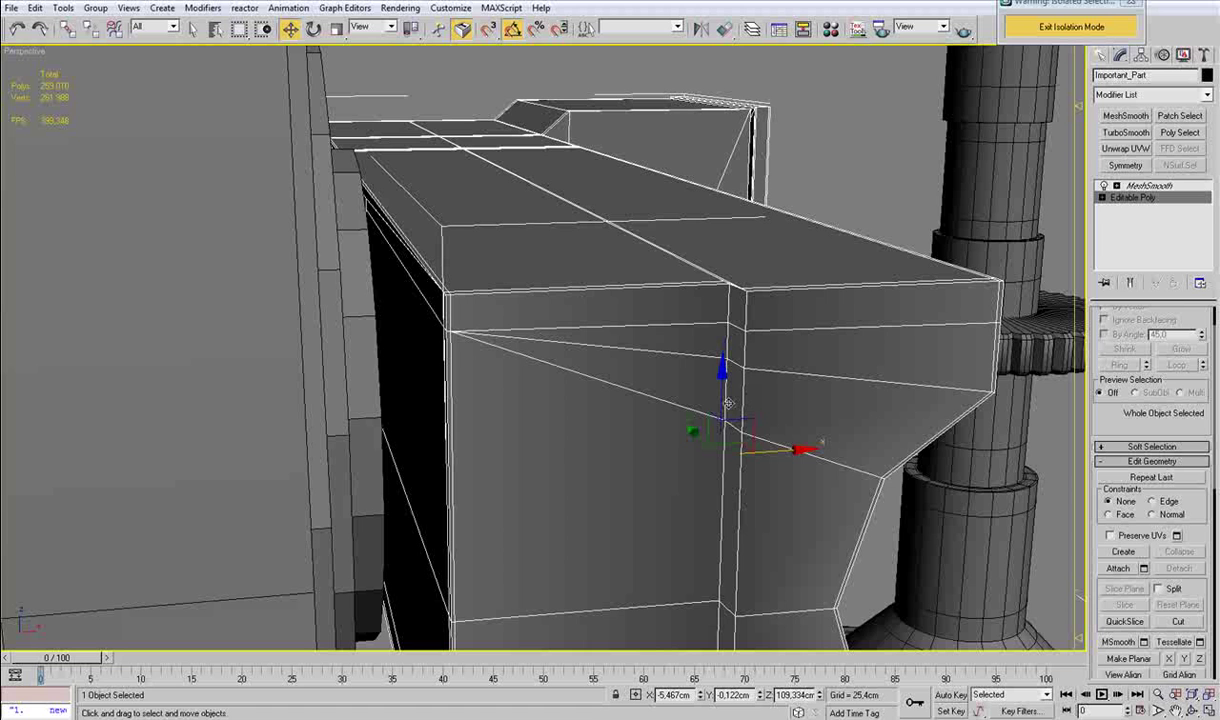
key(2)
click(670, 286)
key(alt+r)
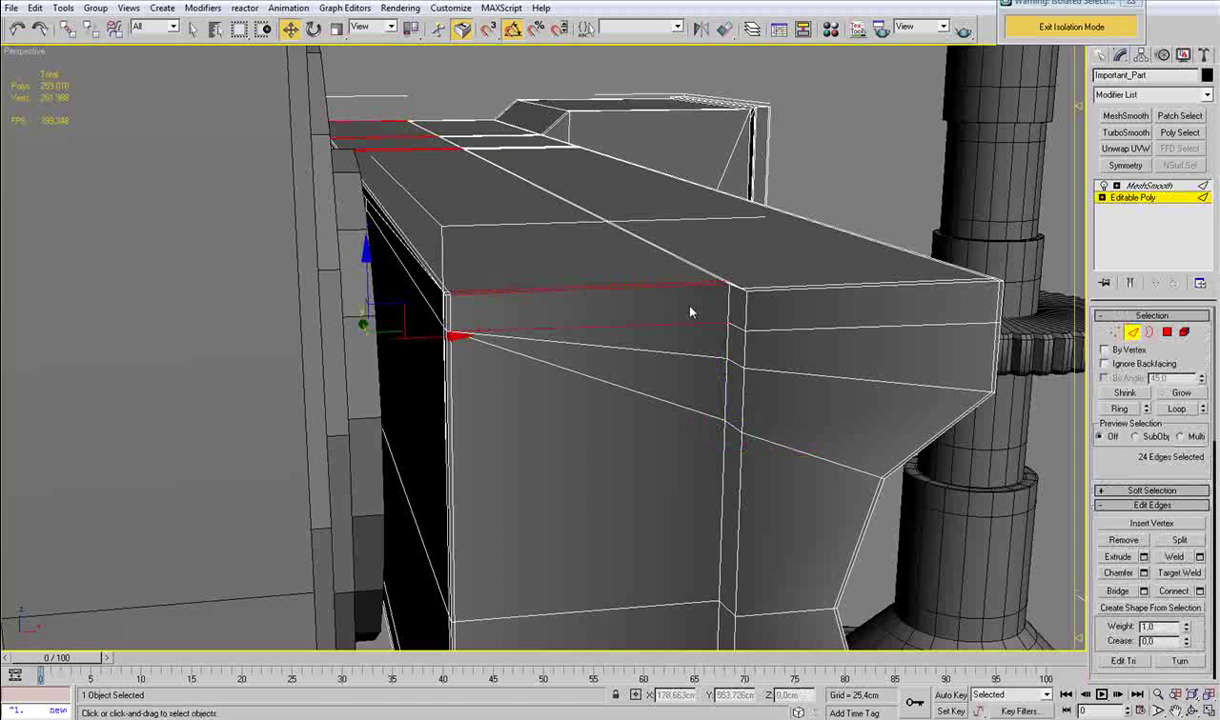
key(ctrl+shift+e)
key(ctrl+z)
alt+middle_drag(577, 418, 554, 412)
scroll(554, 412, down, 3)
key(F3)
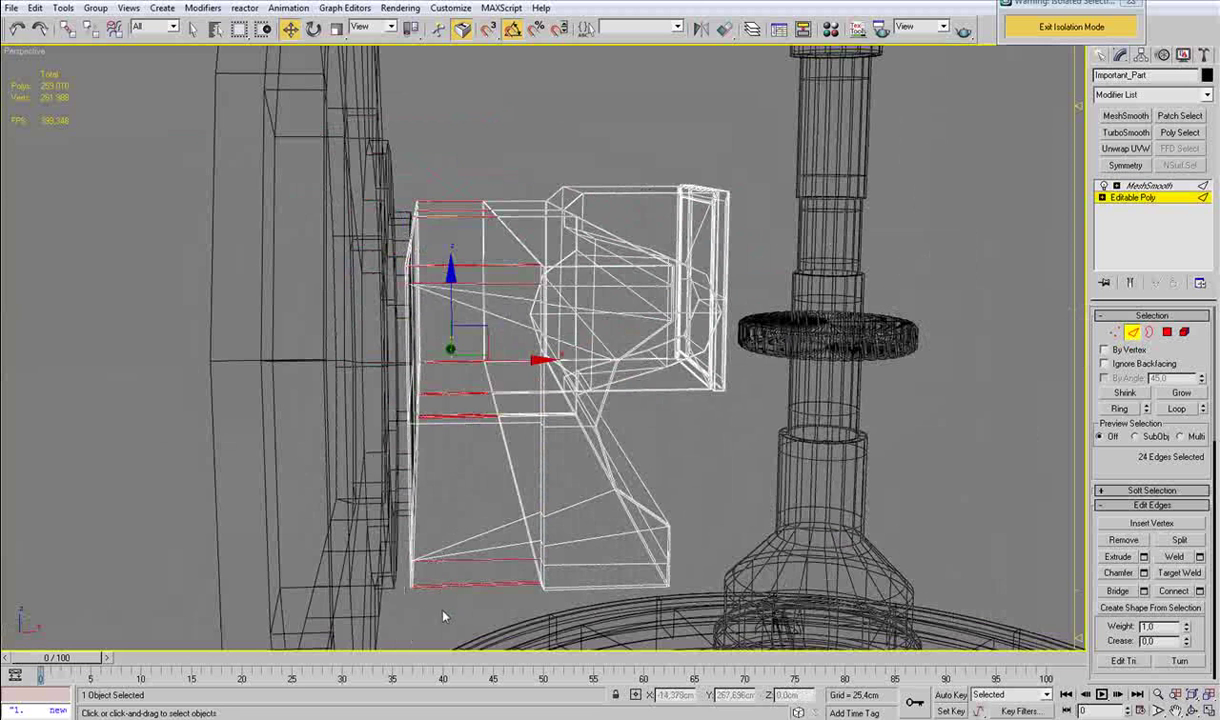
key(ctrl+shift+e)
drag(517, 335, 572, 334)
key(ctrl+z)
key(F3)
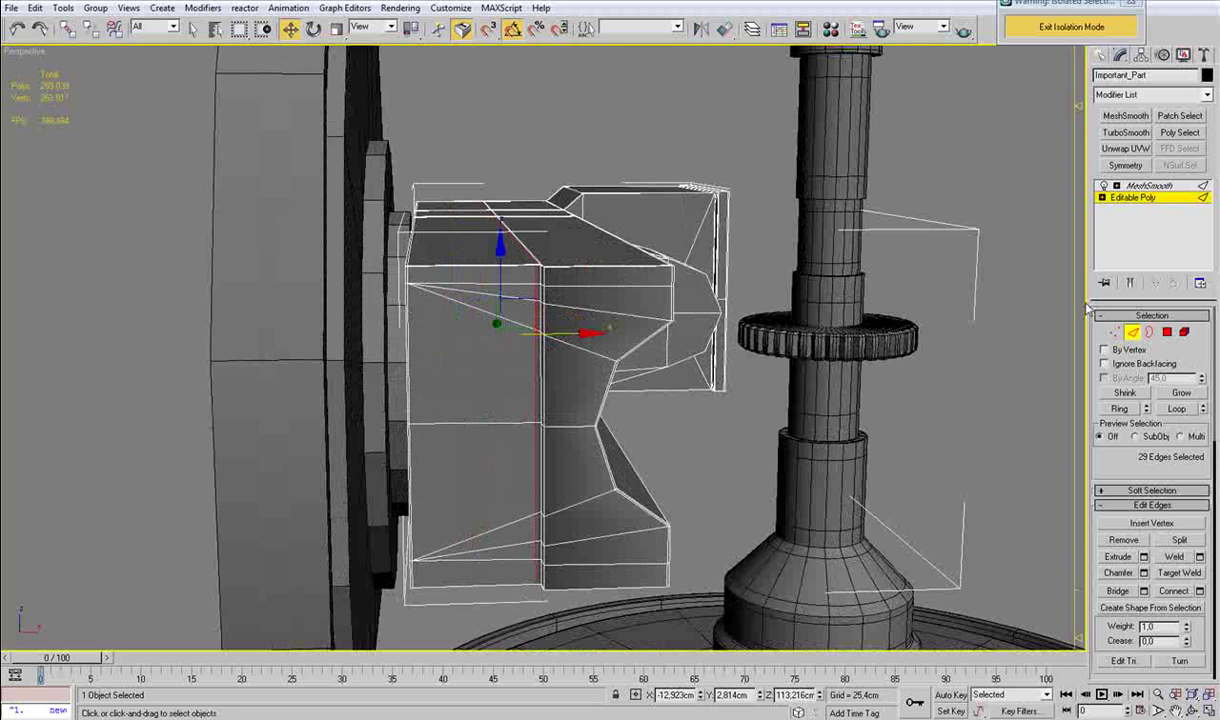
Examine the smoothed housing in plain shading and compare it with the reference photo S1032422.JPG.
click(1137, 332)
click(1000, 376)
scroll(990, 387, down, 3)
key(F4)
alt+middle_drag(988, 389, 694, 403)
scroll(541, 357, up, 3)
mouse_move(540, 357)
alt+middle_down()
mouse_move(549, 336)
mouse_move(569, 335)
mouse_move(436, 381)
mouse_move(519, 363)
alt+middle_up()
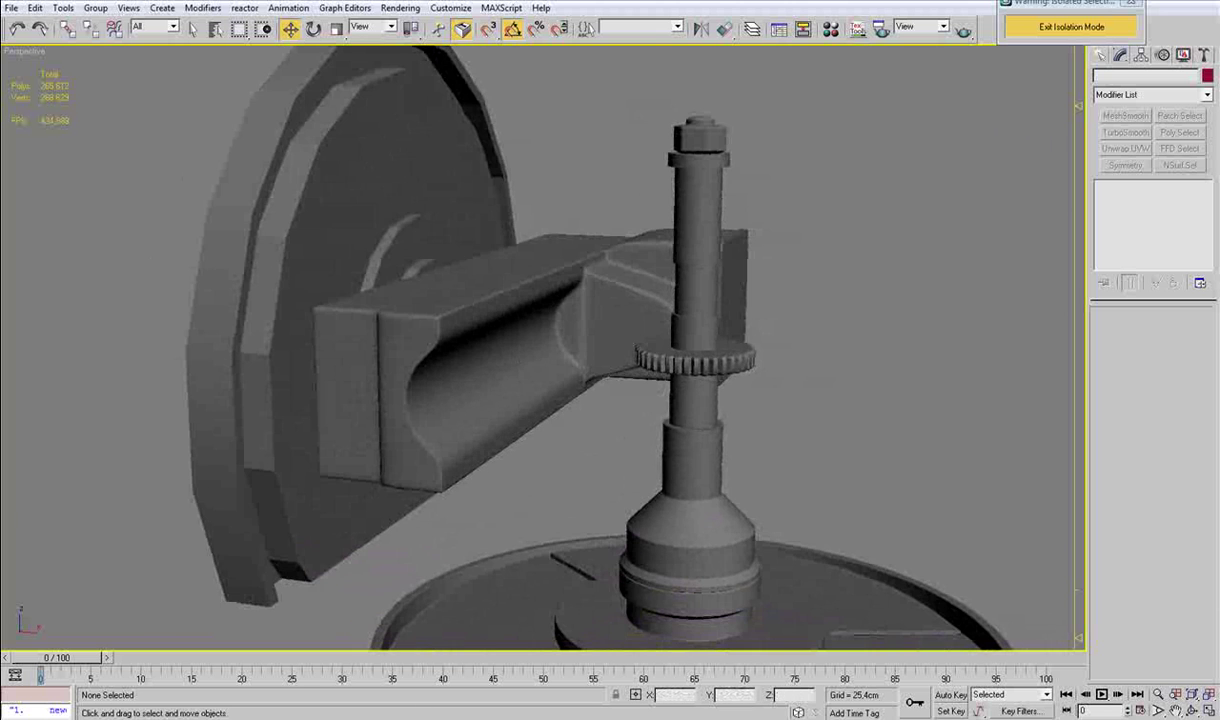
key(alt+Tab)
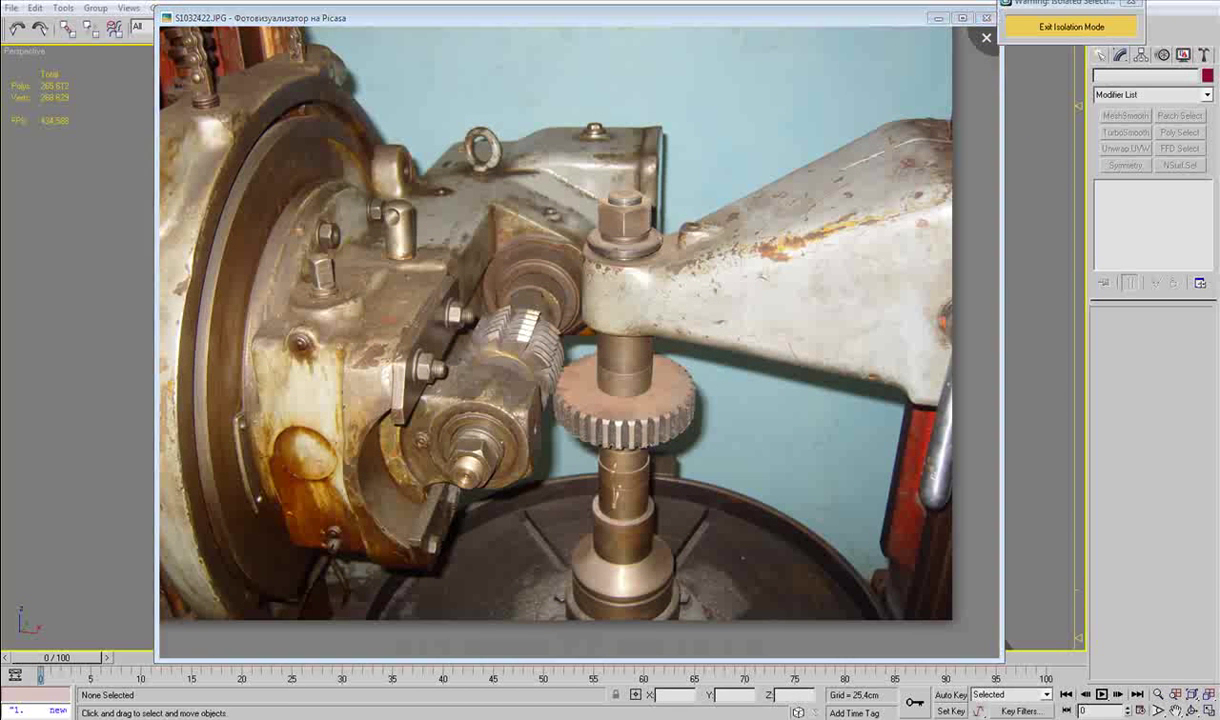
key(alt+Tab)
Connect the ring of lengthwise edges along the housing's channel section and move the new crosswise loop along Y towards the free end.
alt+middle_drag(452, 363, 344, 365)
alt+middle_drag(386, 298, 467, 305)
click(467, 305)
click(1145, 199)
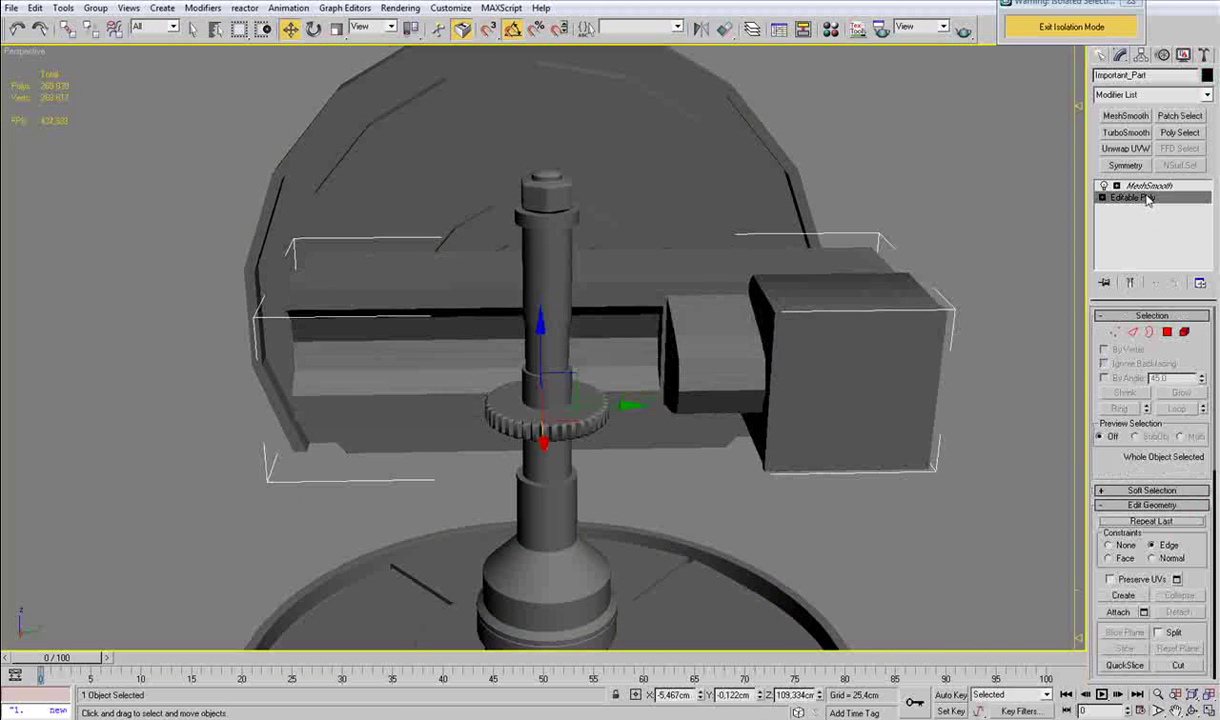
click(1133, 332)
key(F4)
middle_drag(449, 307, 478, 312)
click(477, 311)
key(alt+r)
key(ctrl+shift+e)
drag(549, 338, 526, 339)
Scale the crosswise loop flat and move it about 0.3 cm along Y towards the free end.
alt+middle_drag(526, 339, 546, 357)
scroll(546, 357, up, 3)
alt+middle_drag(472, 350, 488, 396)
key(r)
drag(386, 416, 746, 565)
key(w)
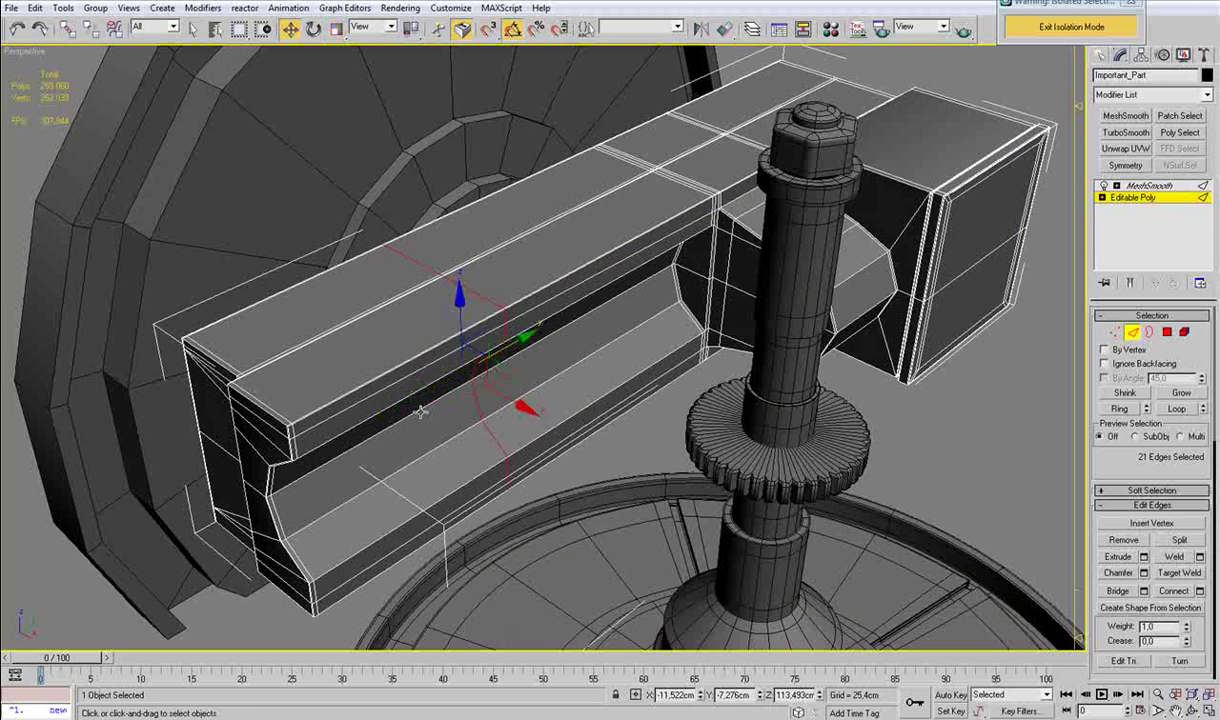
drag(518, 330, 509, 339)
alt+middle_drag(507, 346, 418, 374)
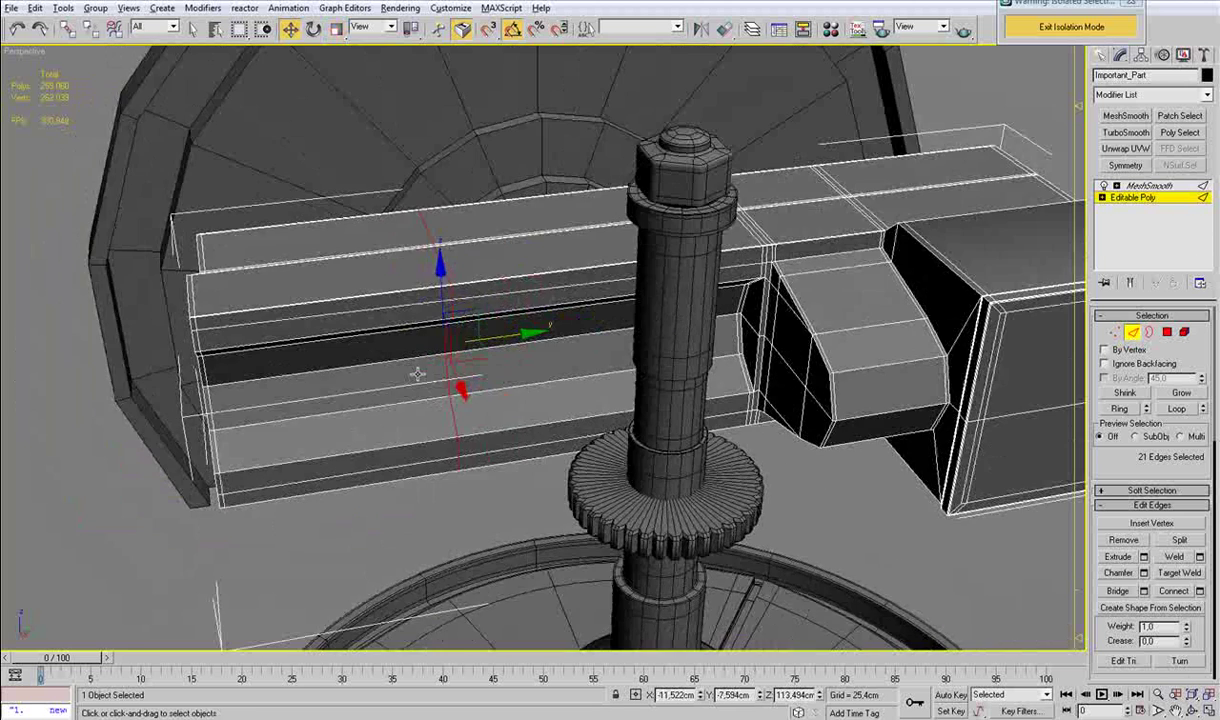
Chamfer the crosswise loop by 0.025 cm with one segment.
click(1143, 572)
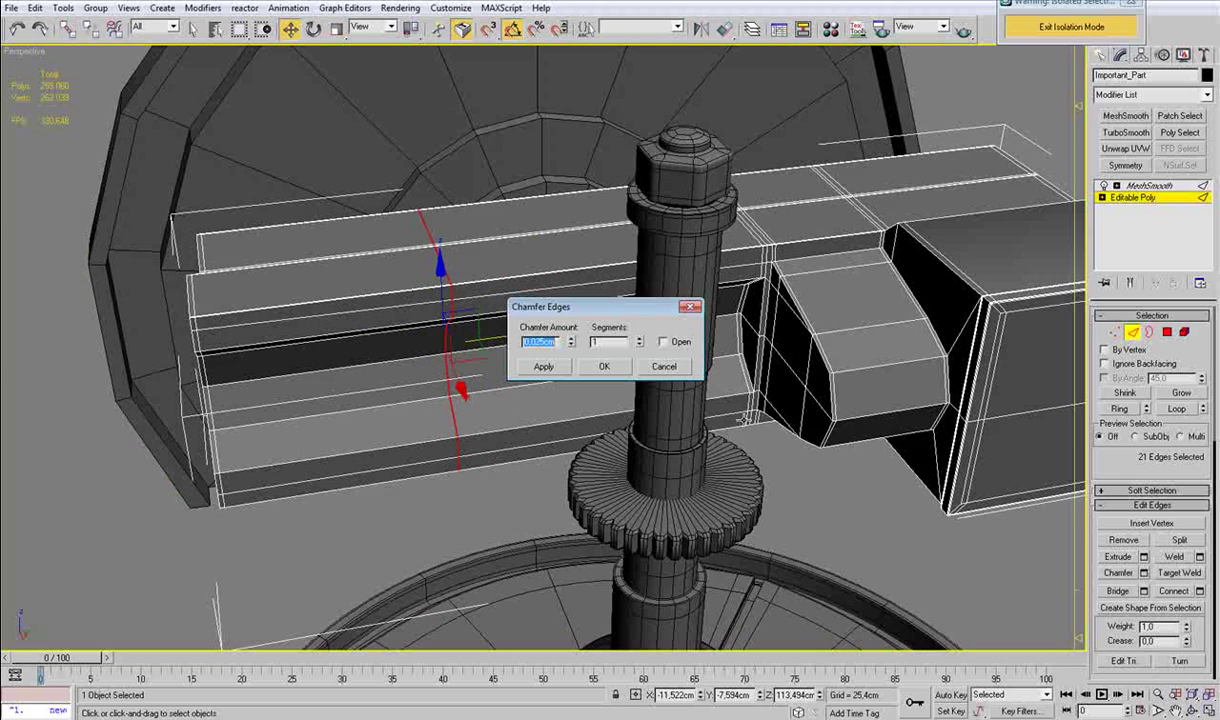
click(613, 366)
alt+middle_drag(496, 400, 477, 408)
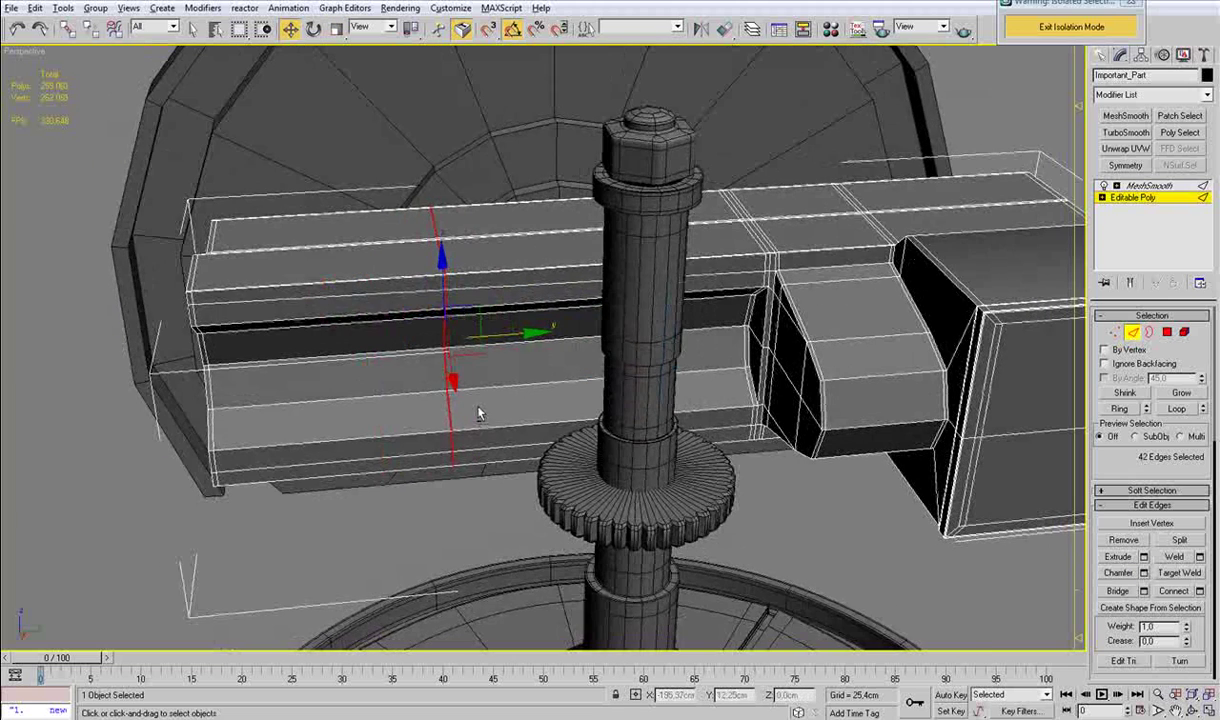
In the top view, select the channel-side vertices from the chamfered loop to the free end and move them about 0.74 cm along X towards the wheel.
alt+middle_drag(229, 424, 273, 455)
key(t)
key(z)
scroll(565, 434, down, 7)
scroll(600, 335, down, 4)
key(F3)
middle_drag(566, 400, 565, 360)
scroll(567, 361, up, 2)
scroll(567, 358, up, 2)
key(1)
drag(504, 493, 652, 275)
scroll(621, 458, up, 8)
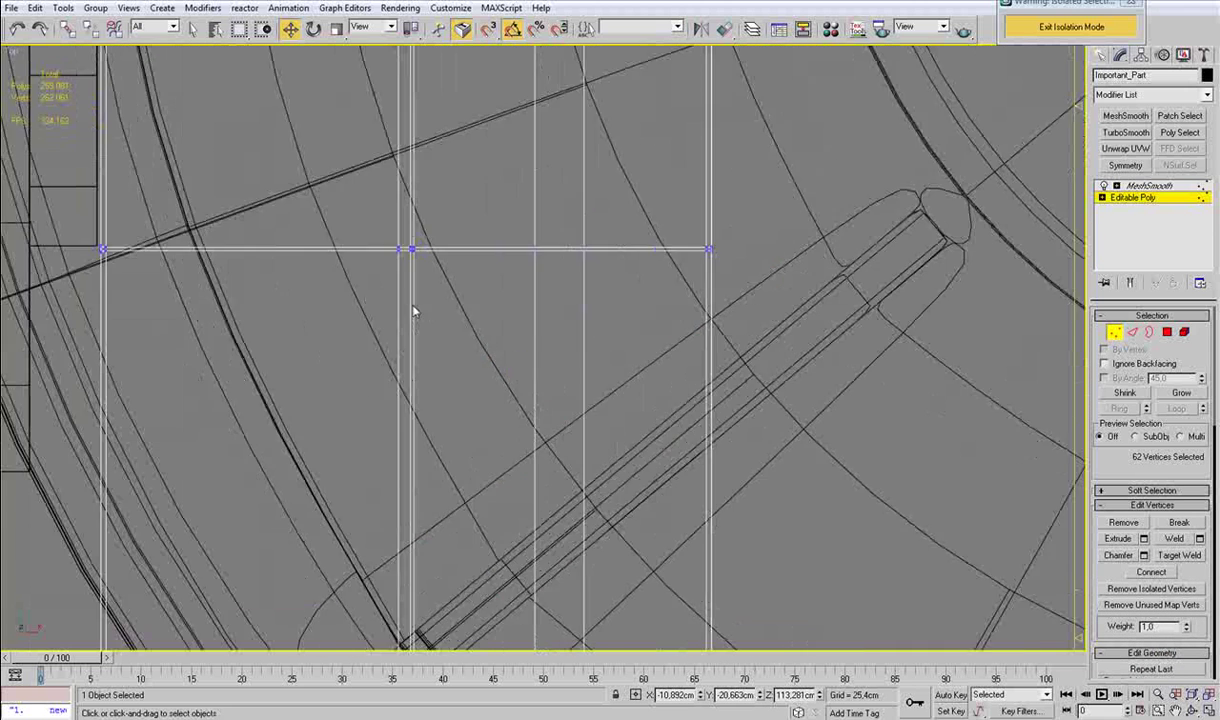
drag(282, 300, 899, 211)
scroll(877, 245, down, 6)
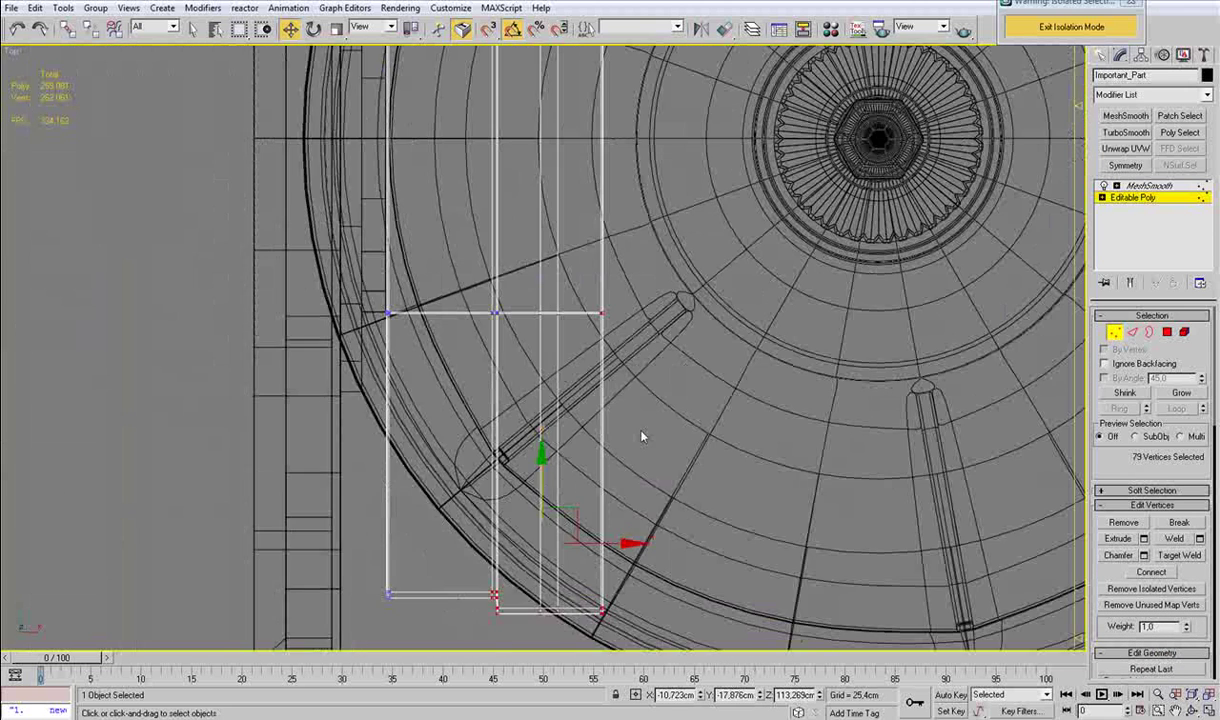
mouse_move(611, 543)
mouse_down()
mouse_move(580, 541)
mouse_move(605, 540)
mouse_move(594, 538)
mouse_up()
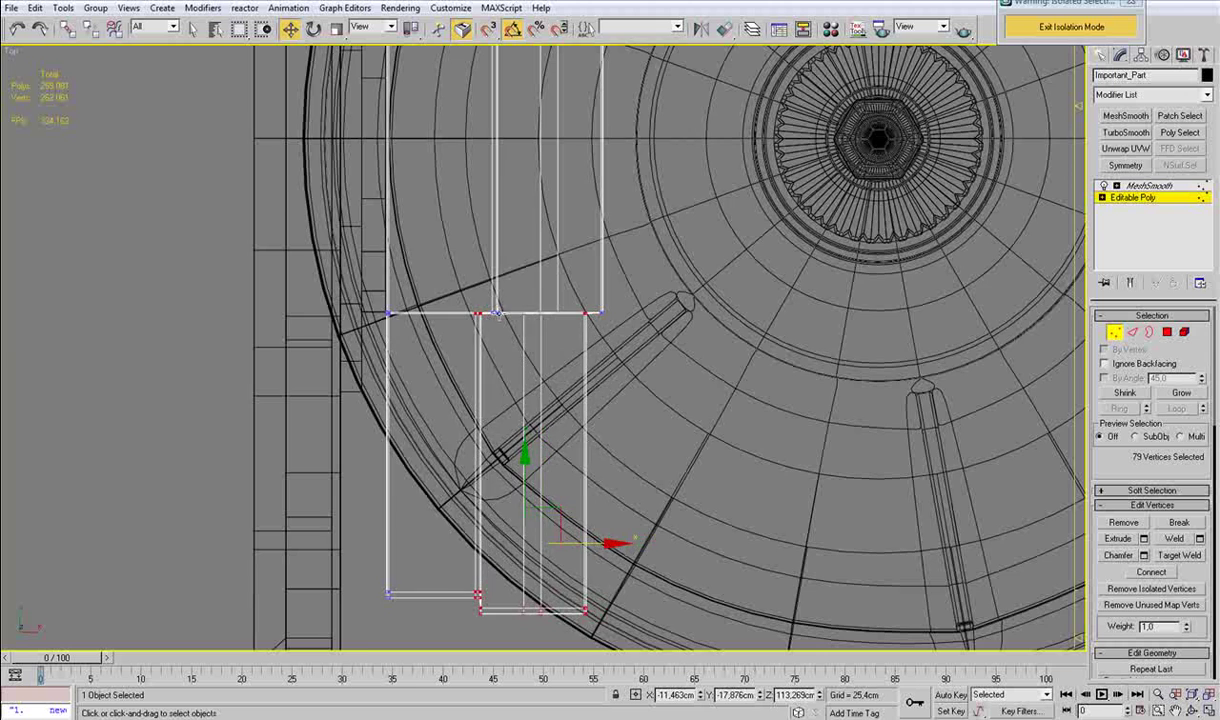
Select only the chamfered loop's free-end vertices, including the four at the wheel-side edge, and move them about 0.08 cm along Y towards the free end.
scroll(500, 332, down, 3)
alt+drag(453, 420, 768, 578)
scroll(544, 347, up, 5)
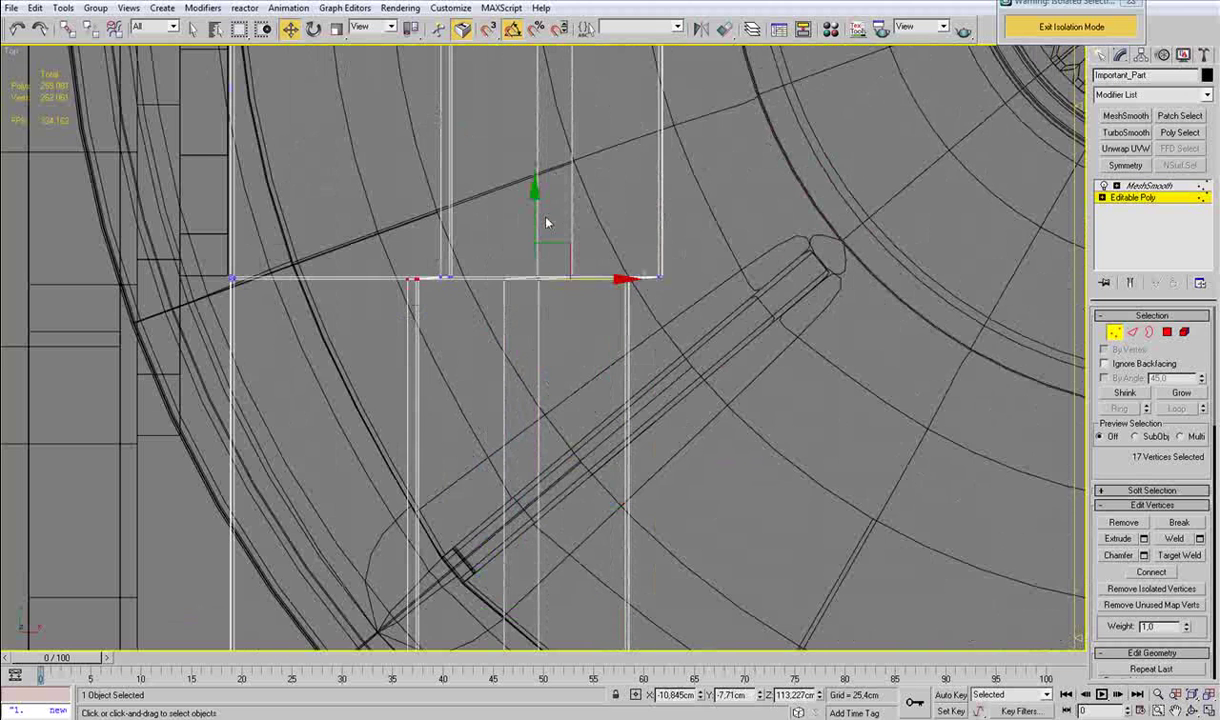
drag(541, 210, 542, 212)
middle_drag(216, 316, 368, 363)
scroll(323, 323, up, 3)
drag(78, 326, 138, 296)
drag(792, 210, 791, 218)
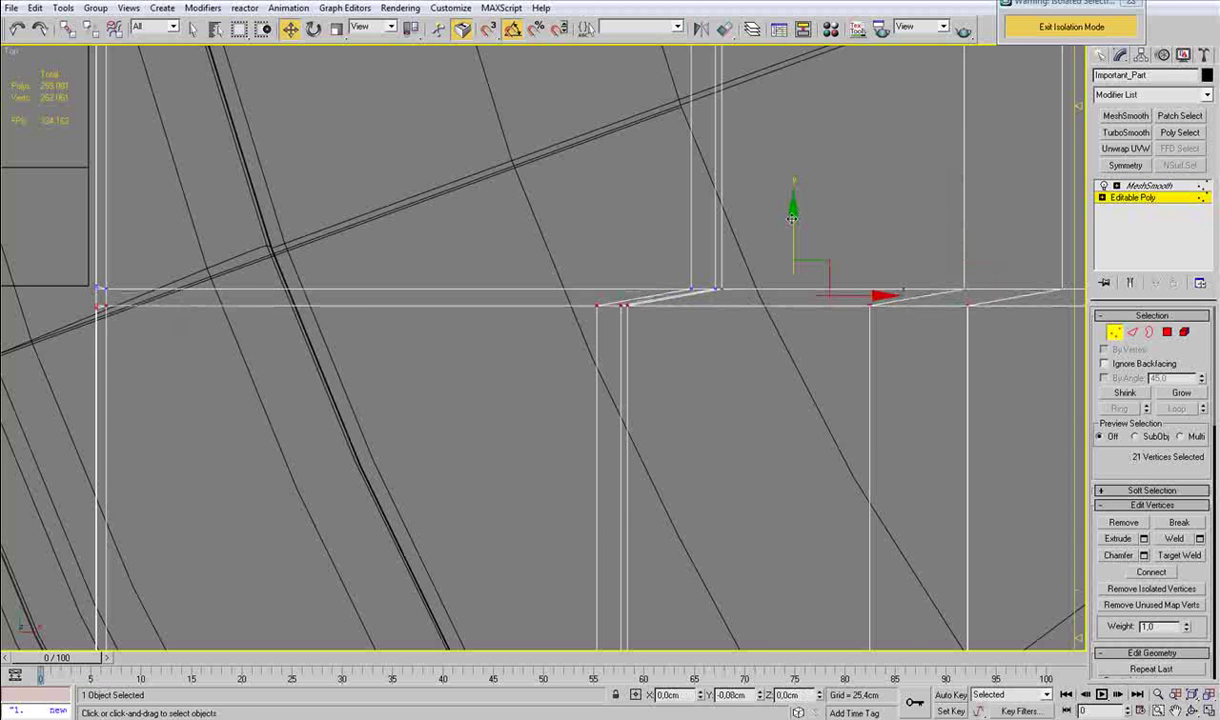
scroll(746, 240, down, 1)
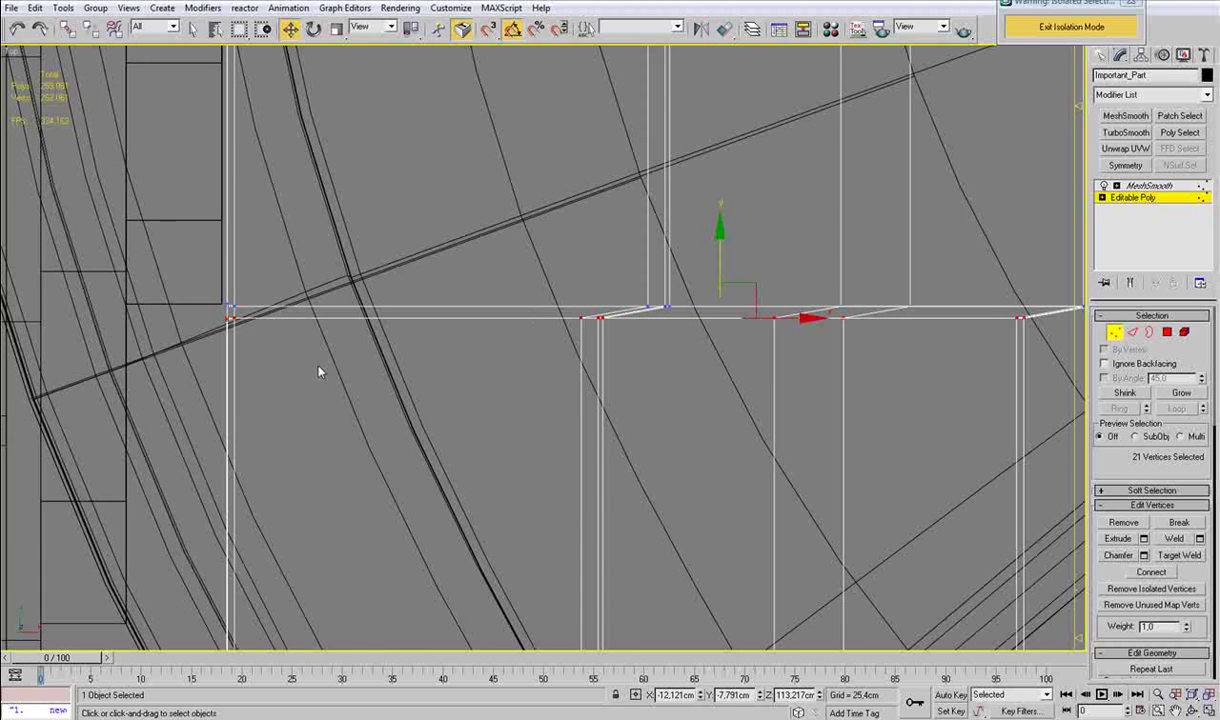
Select the four wheel-side vertices of the crosswise step and inspect their position in perspective, in wireframe and shaded display.
drag(253, 313, 254, 314)
key(p)
key(z)
alt+middle_drag(438, 372, 517, 324)
scroll(554, 345, down, 3)
mouse_move(580, 360)
alt+middle_down()
mouse_move(588, 333)
mouse_move(596, 346)
alt+middle_up()
scroll(560, 260, up, 2)
middle_drag(527, 185, 531, 265)
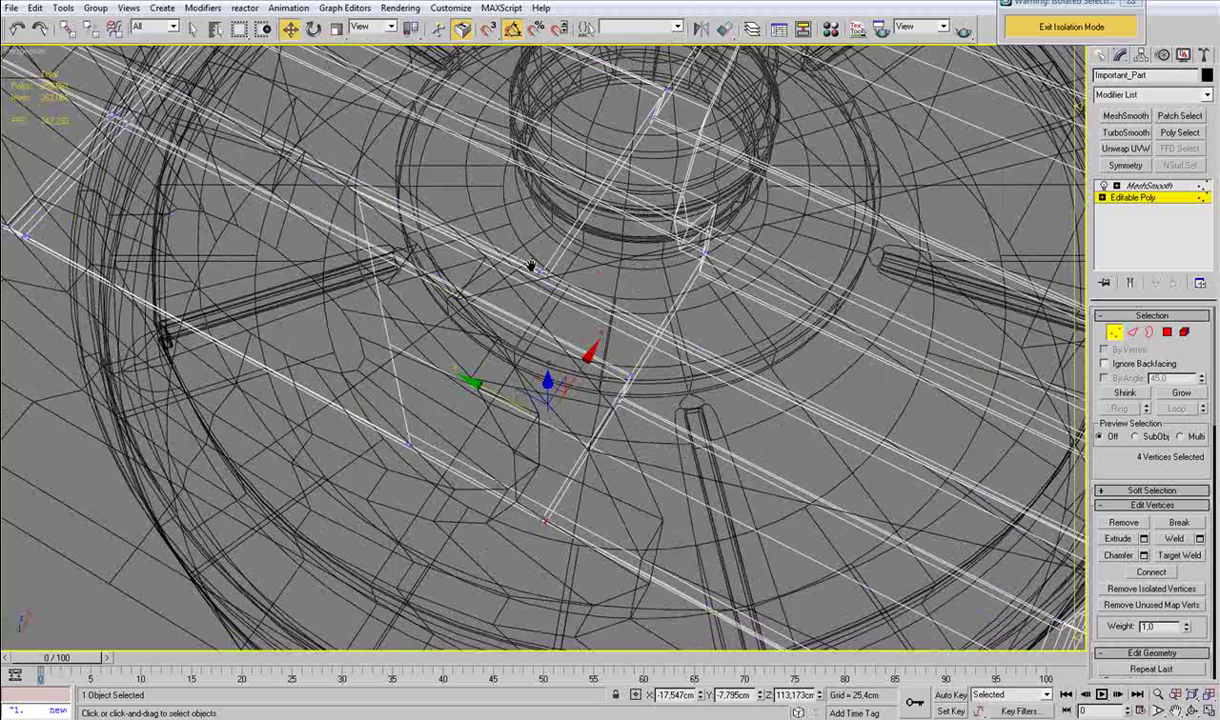
scroll(533, 268, up, 2)
scroll(590, 303, down, 6)
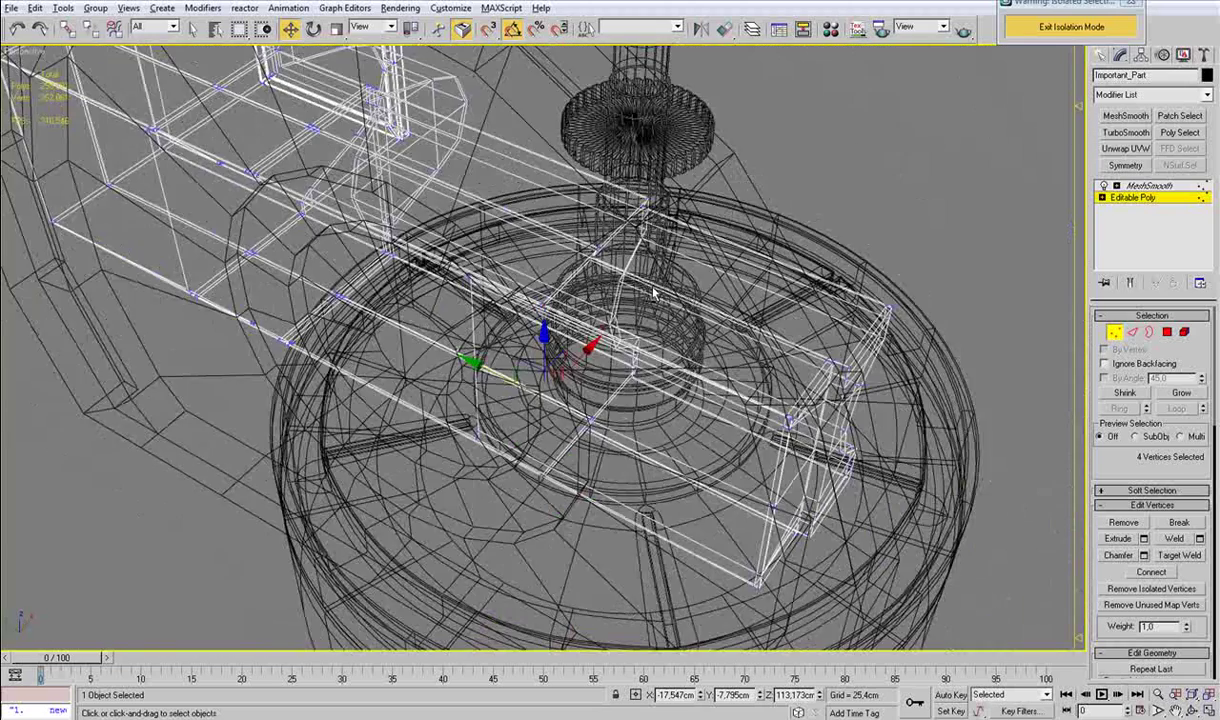
alt+middle_drag(655, 292, 721, 292)
scroll(720, 293, up, 10)
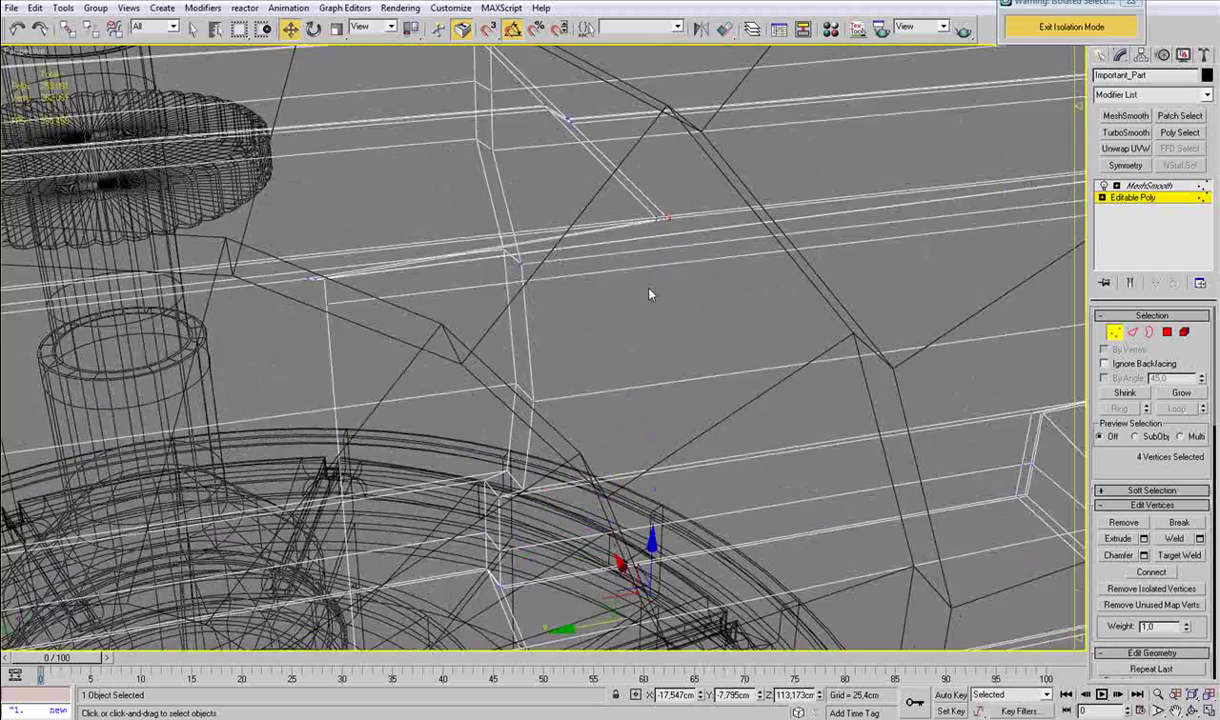
scroll(615, 336, up, 5)
key(F3)
key(F3)
scroll(692, 298, down, 6)
alt+middle_drag(692, 298, 545, 319)
key(F3)
alt+middle_drag(695, 406, 652, 388)
scroll(676, 420, down, 3)
Leave vertex editing and check the smoothed crosswise step with the mesh edges hidden and shown.
click(1113, 333)
click(881, 519)
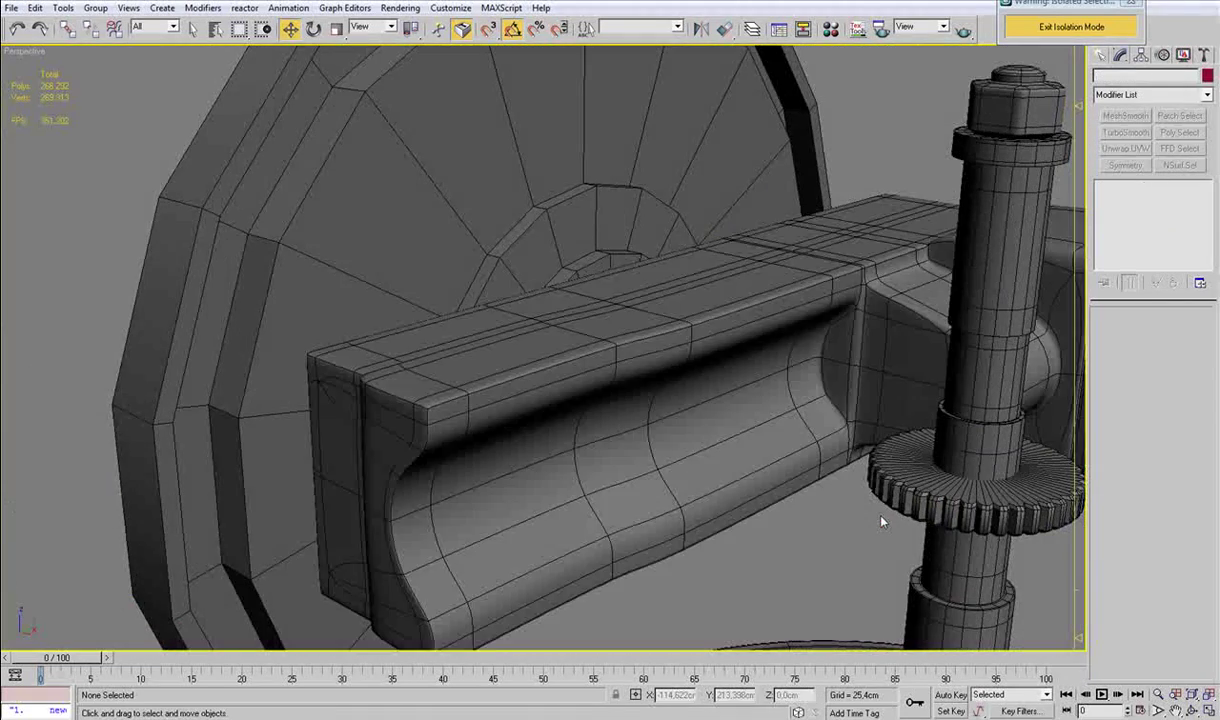
key(F4)
alt+middle_drag(674, 519, 645, 509)
key(F4)
Connect the lengthwise edges on the free-end side of the crosswise step and move the new support loop along Y close to the step.
click(637, 377)
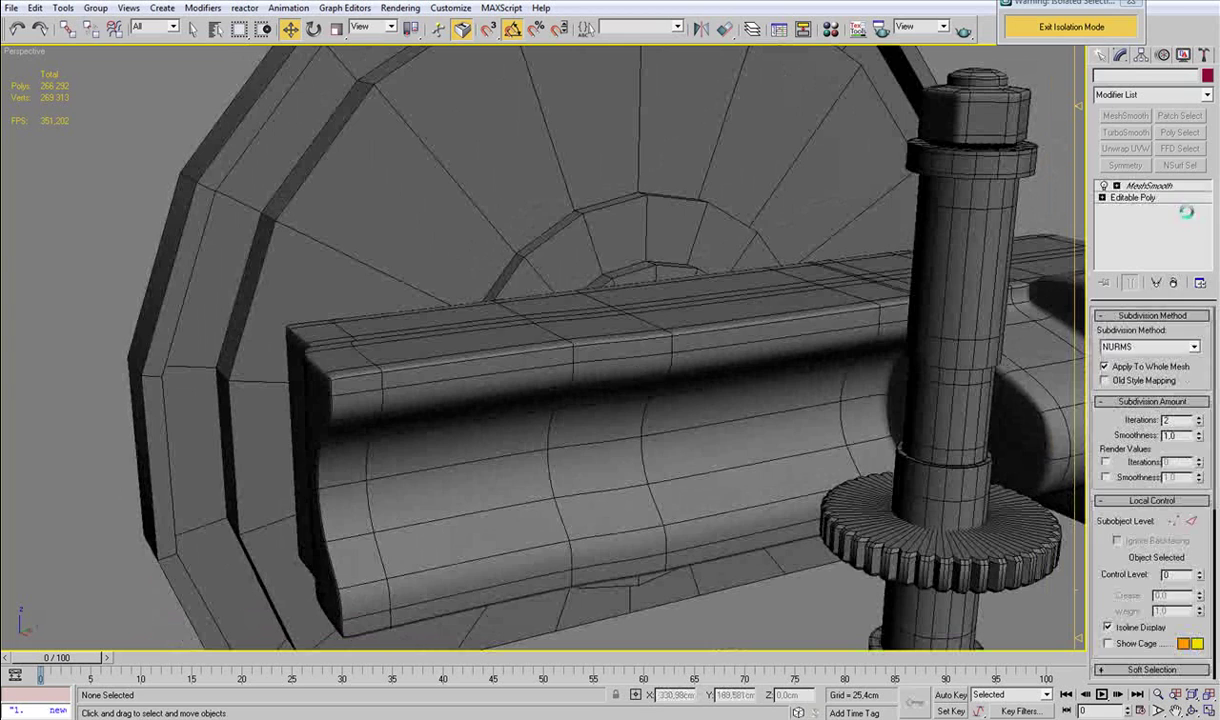
click(1148, 198)
click(1134, 334)
alt+middle_drag(640, 348, 666, 390)
scroll(664, 371, up, 3)
mouse_move(574, 387)
alt+middle_down()
mouse_move(556, 381)
mouse_move(573, 381)
alt+middle_up()
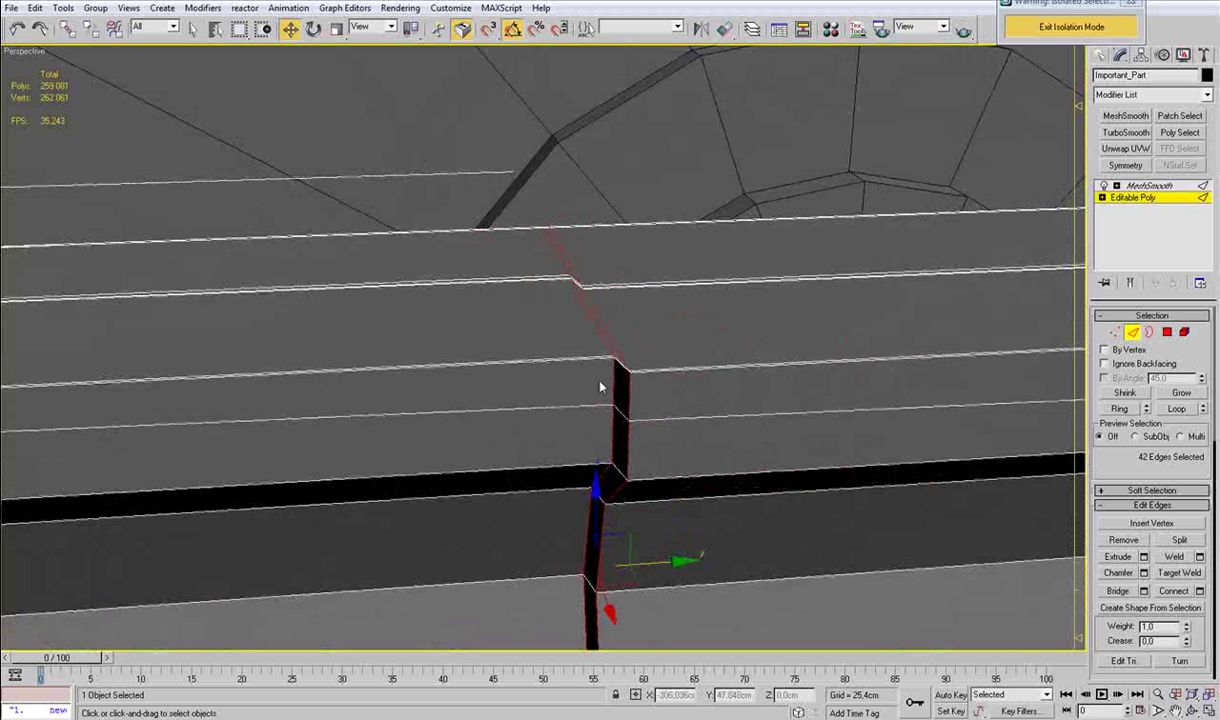
click(589, 361)
key(alt+r)
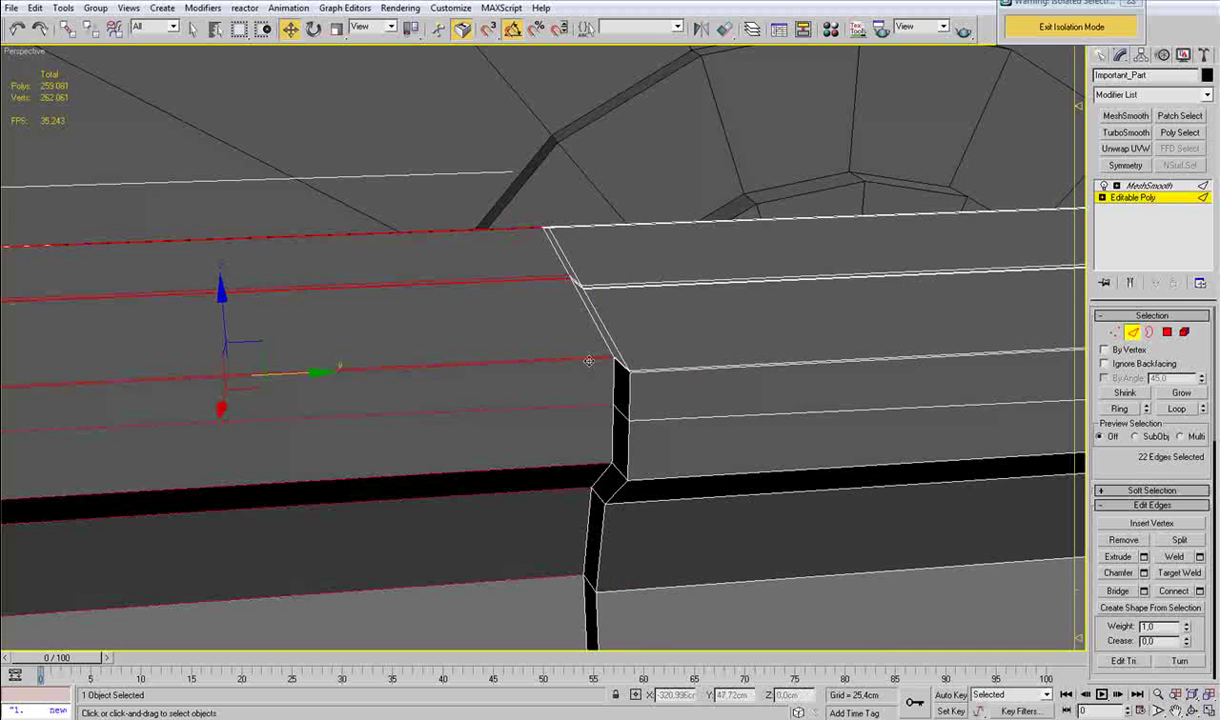
key(ctrl+shift+e)
middle_drag(450, 373, 487, 319)
scroll(487, 319, down, 4)
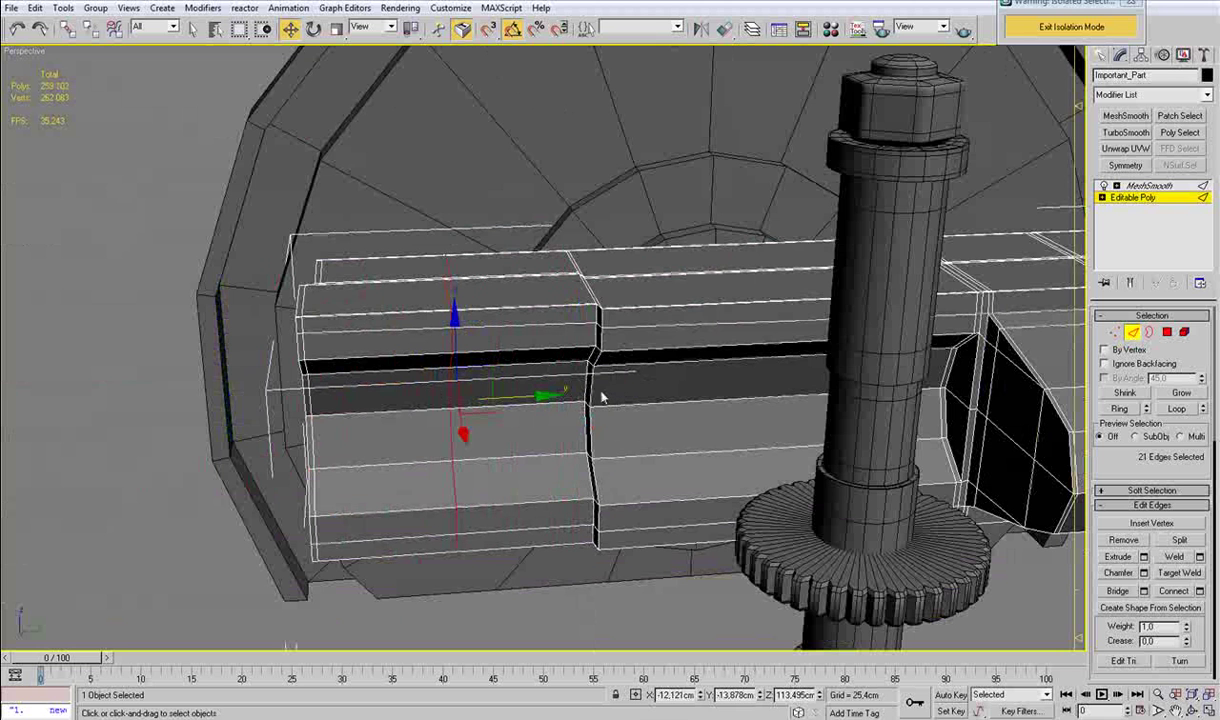
drag(533, 397, 665, 383)
Connect the lengthwise edges on the other side of the crosswise step and move that support loop along Y close to it.
click(643, 350)
key(alt+r)
key(ctrl+shift+e)
drag(837, 388, 661, 385)
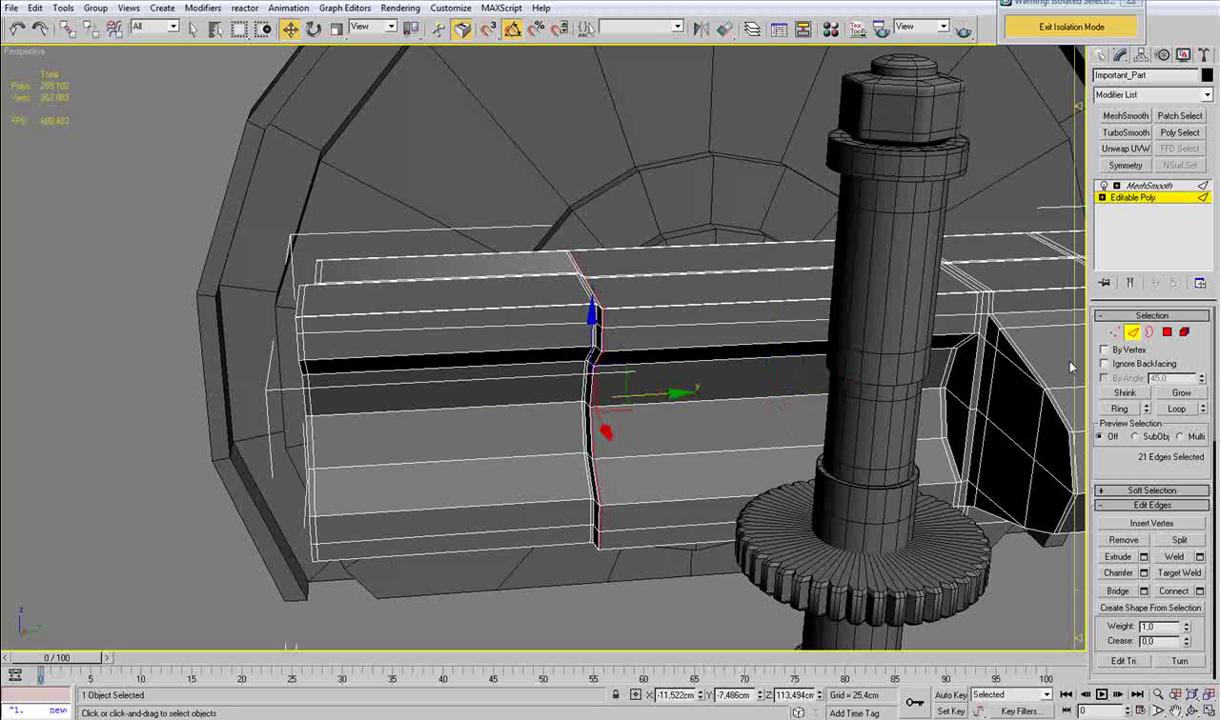
Examine the smoothed crosswise step in plain shading and compare the housing with the reference photo S1032422.JPG.
click(1138, 333)
click(712, 595)
alt+middle_drag(609, 550, 759, 498)
key(F4)
scroll(685, 493, down, 3)
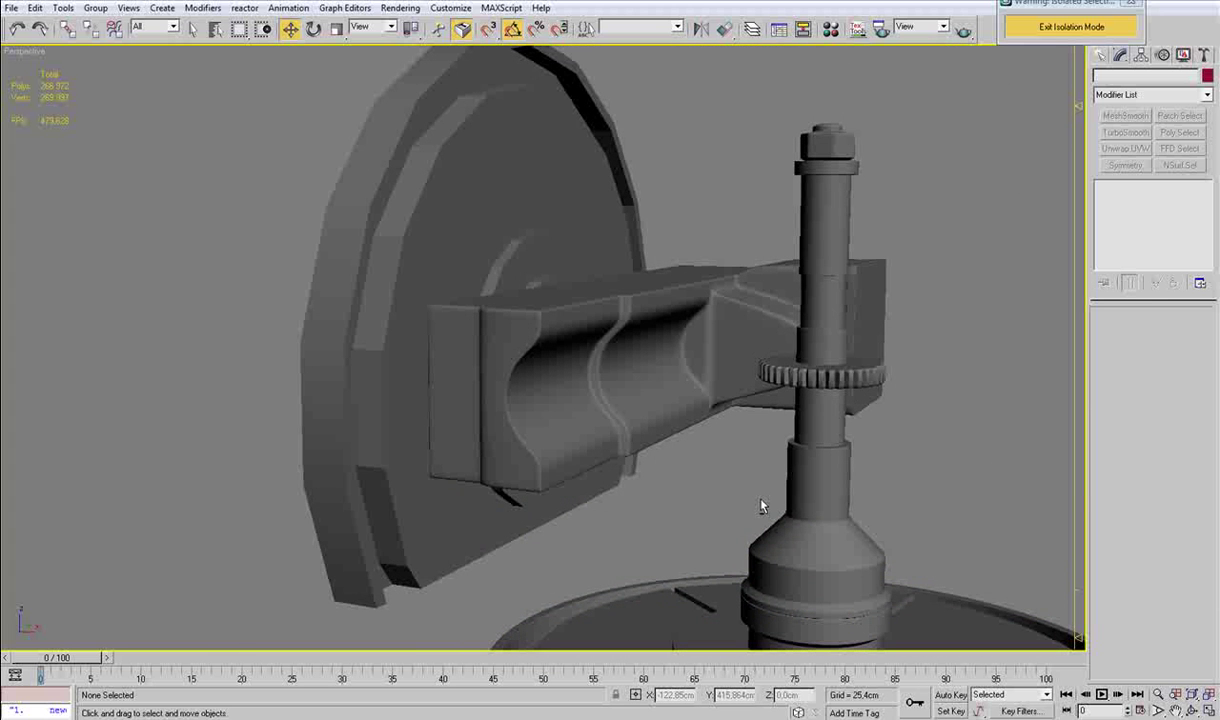
alt+drag(505, 322, 550, 346)
scroll(550, 346, down, 3)
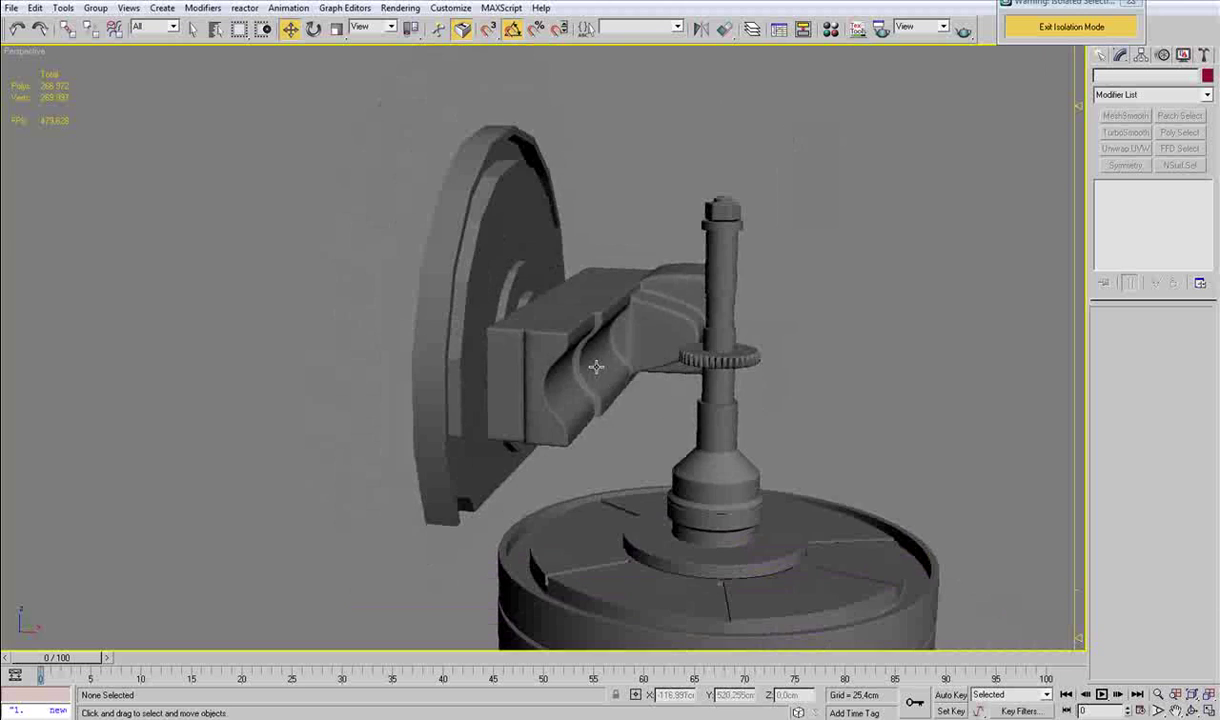
alt+middle_drag(596, 365, 584, 386)
key(alt+Tab)
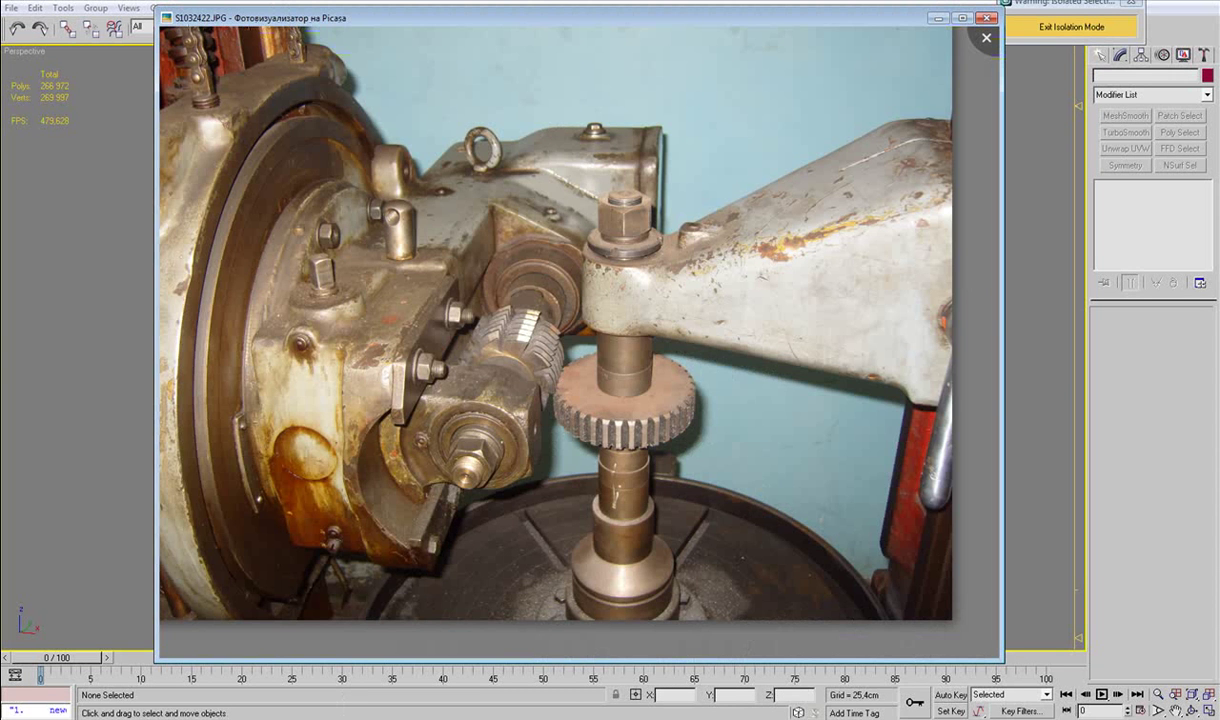
key(alt+Tab)
In the Right view, draw a rectangle about 13 by 2 cm along the housing's upper edge, from the crosswise step to the free end.
alt+middle_drag(540, 488, 465, 459)
key(l)
key(z)
key(F3)
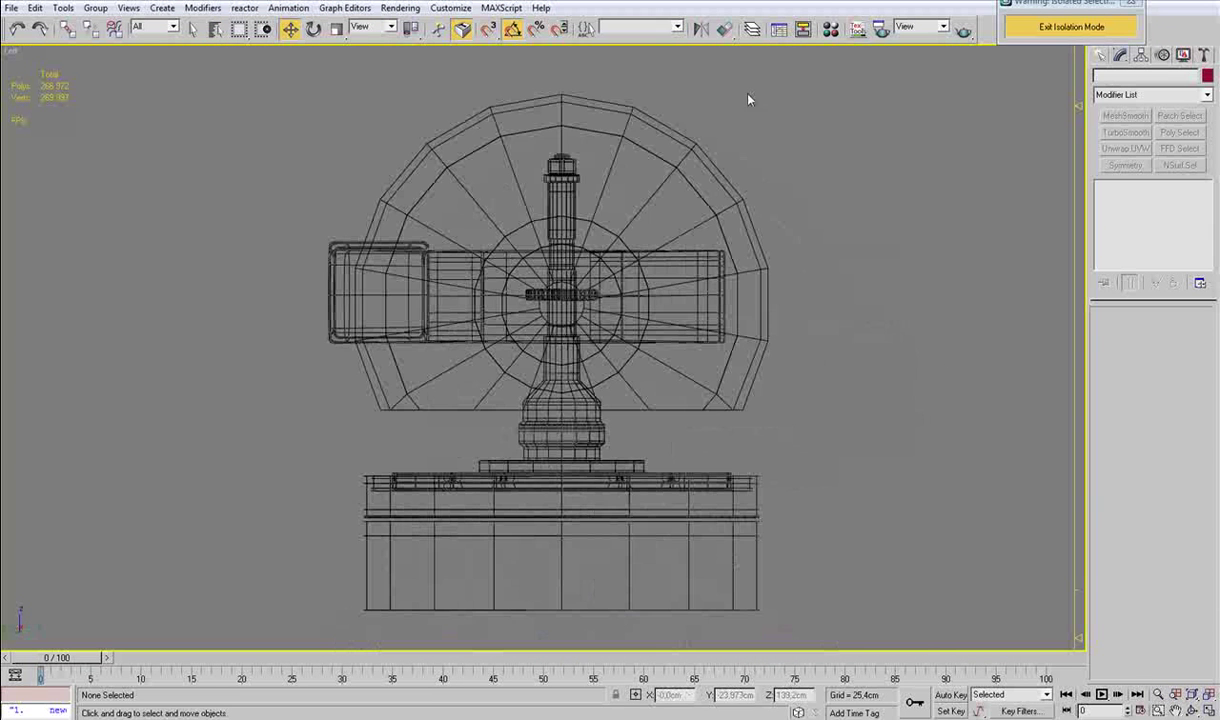
key(v)
key(r)
key(z)
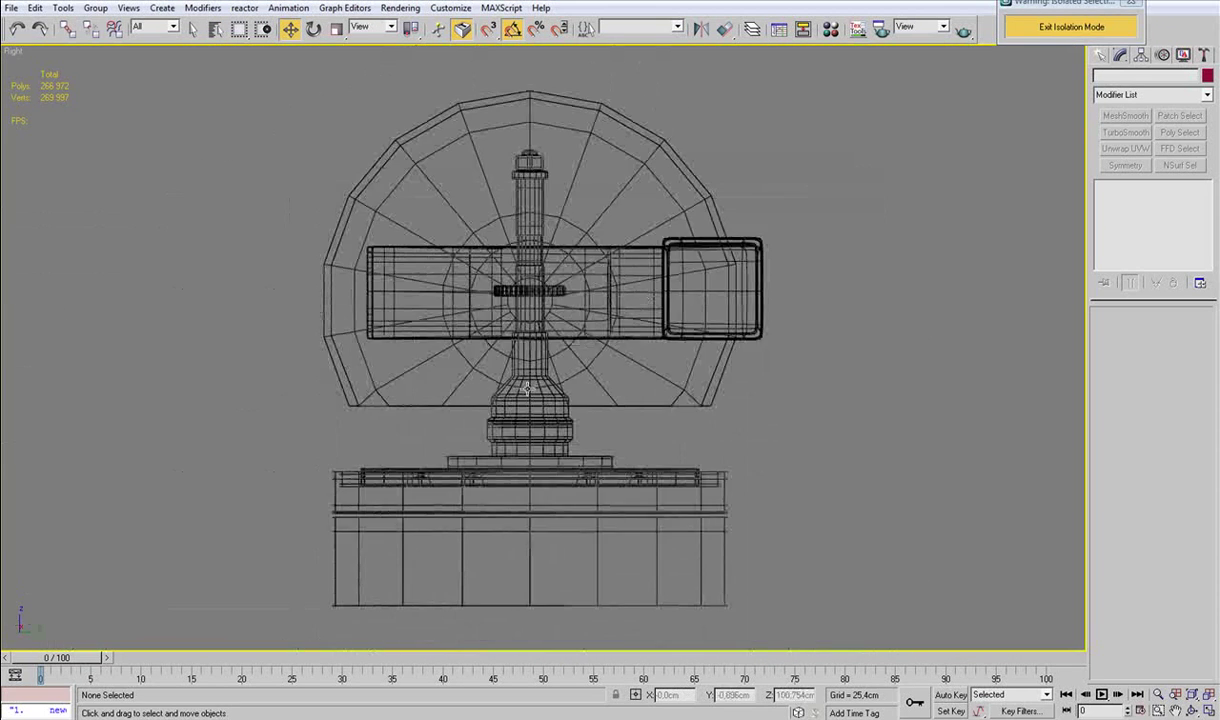
middle_drag(520, 388, 614, 388)
scroll(560, 330, up, 1)
key(F3)
middle_drag(555, 319, 580, 430)
scroll(577, 425, up, 1)
scroll(602, 398, up, 1)
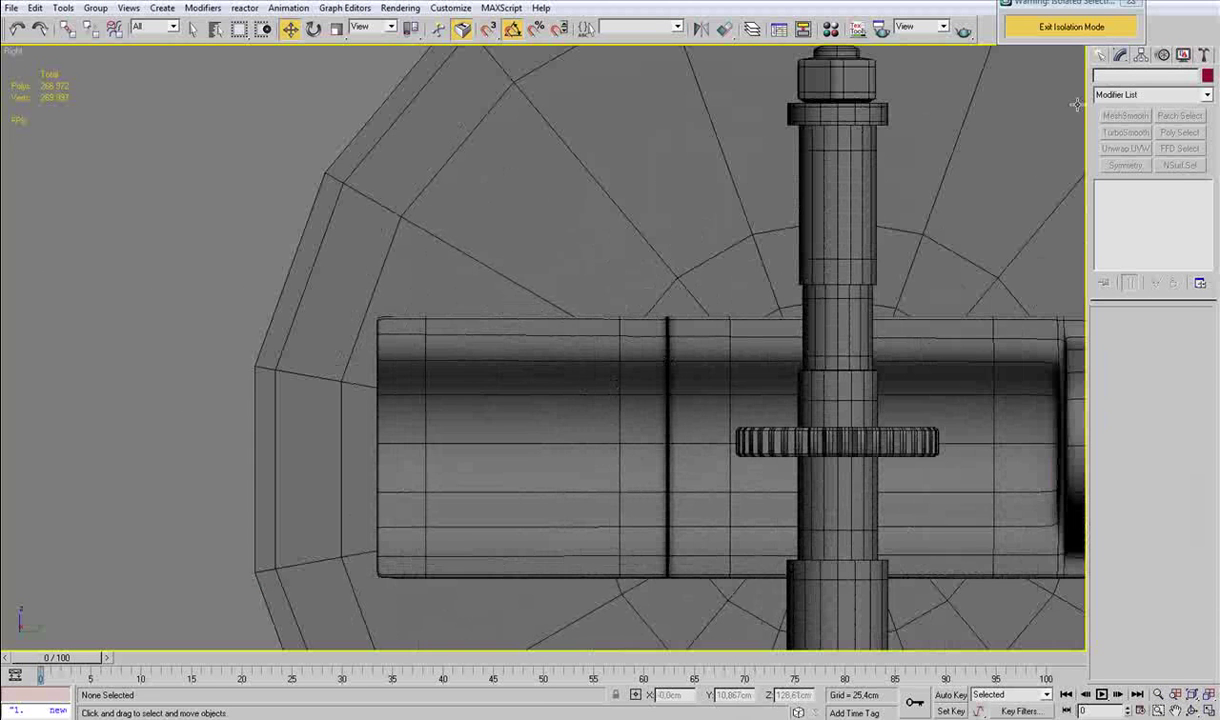
click(1101, 56)
click(1122, 79)
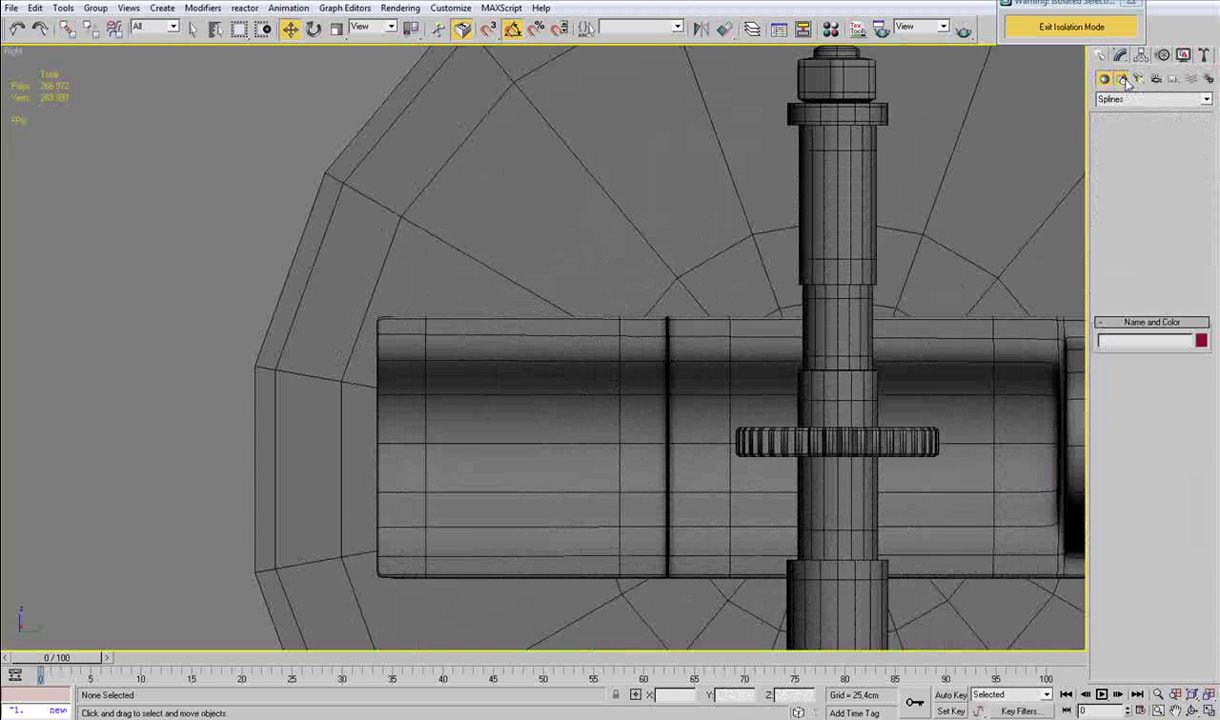
click(1164, 161)
scroll(635, 359, up, 2)
middle_drag(635, 359, 702, 376)
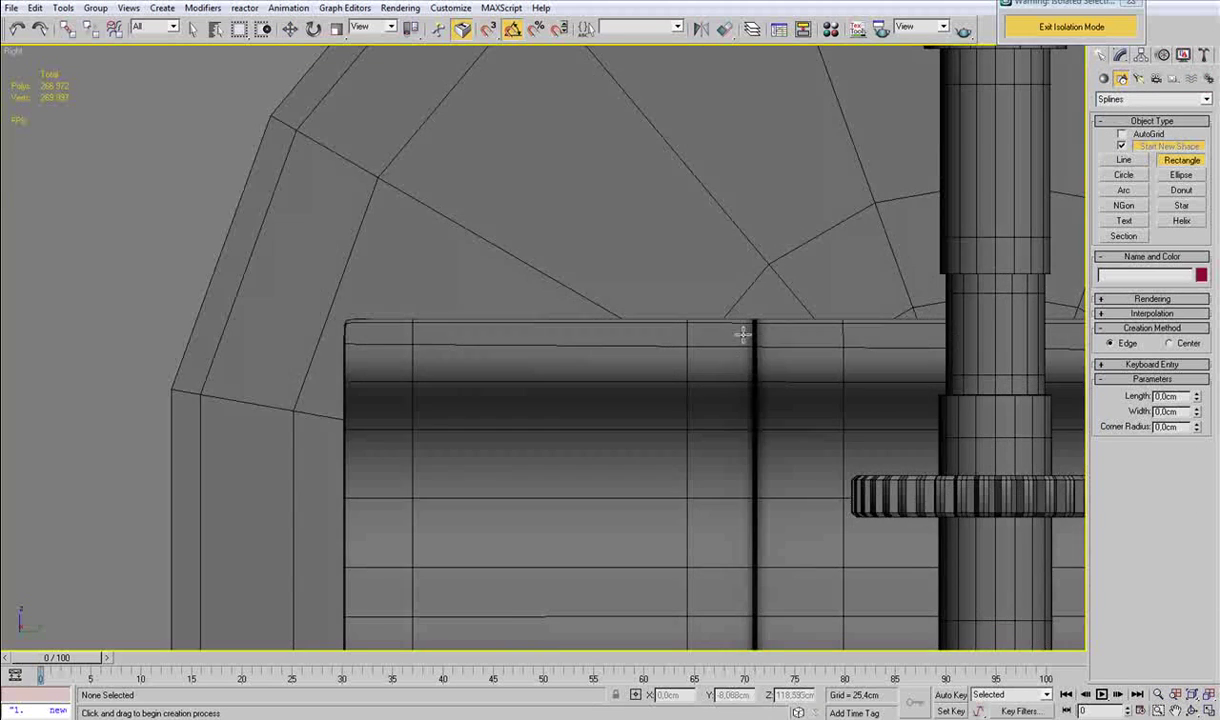
key(F3)
mouse_move(751, 322)
mouse_down()
mouse_move(730, 365)
mouse_move(368, 372)
mouse_move(347, 383)
mouse_up()
right_click(351, 400)
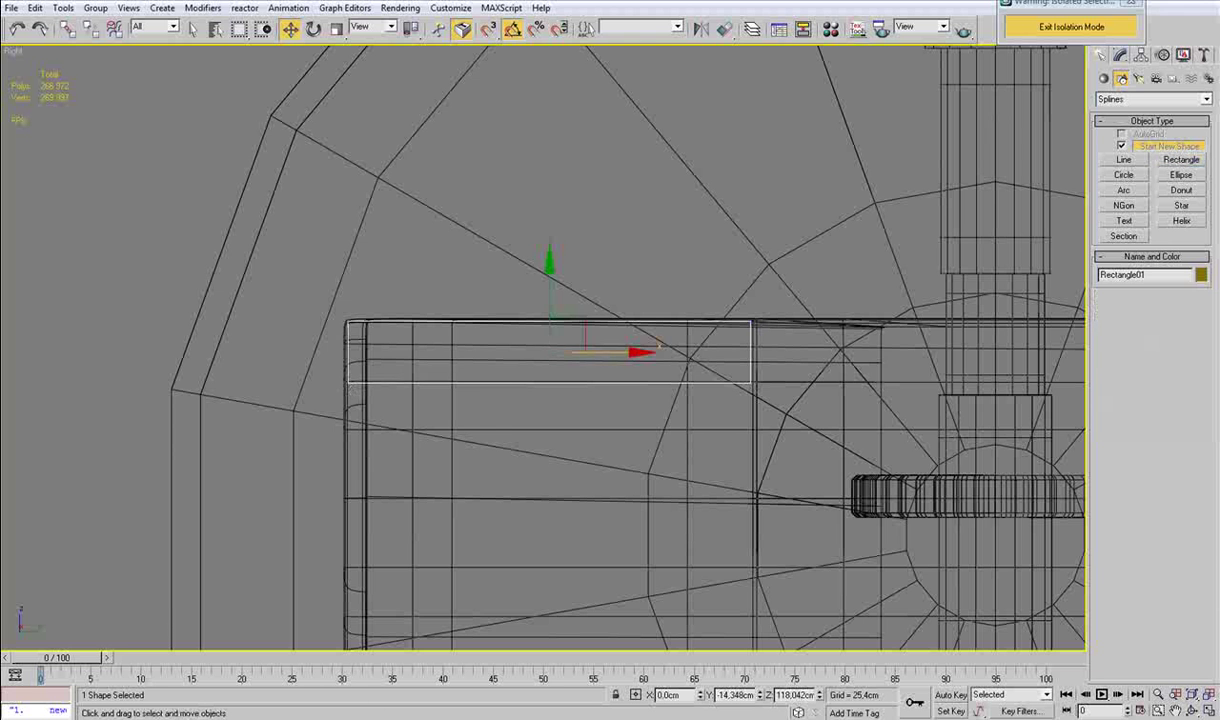
Compare the rectangle with the reference photo S1032422.JPG and convert it to an editable spline.
key(alt+Tab)
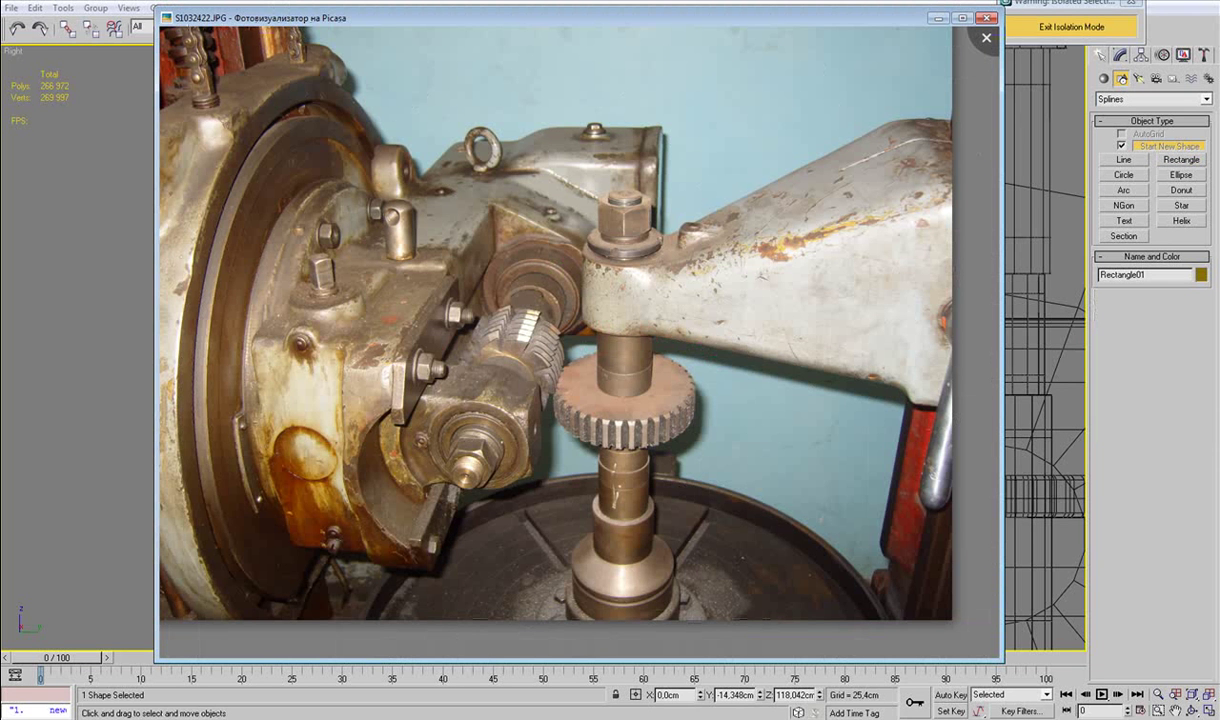
key(alt+Tab)
middle_drag(764, 363, 754, 367)
click(1121, 56)
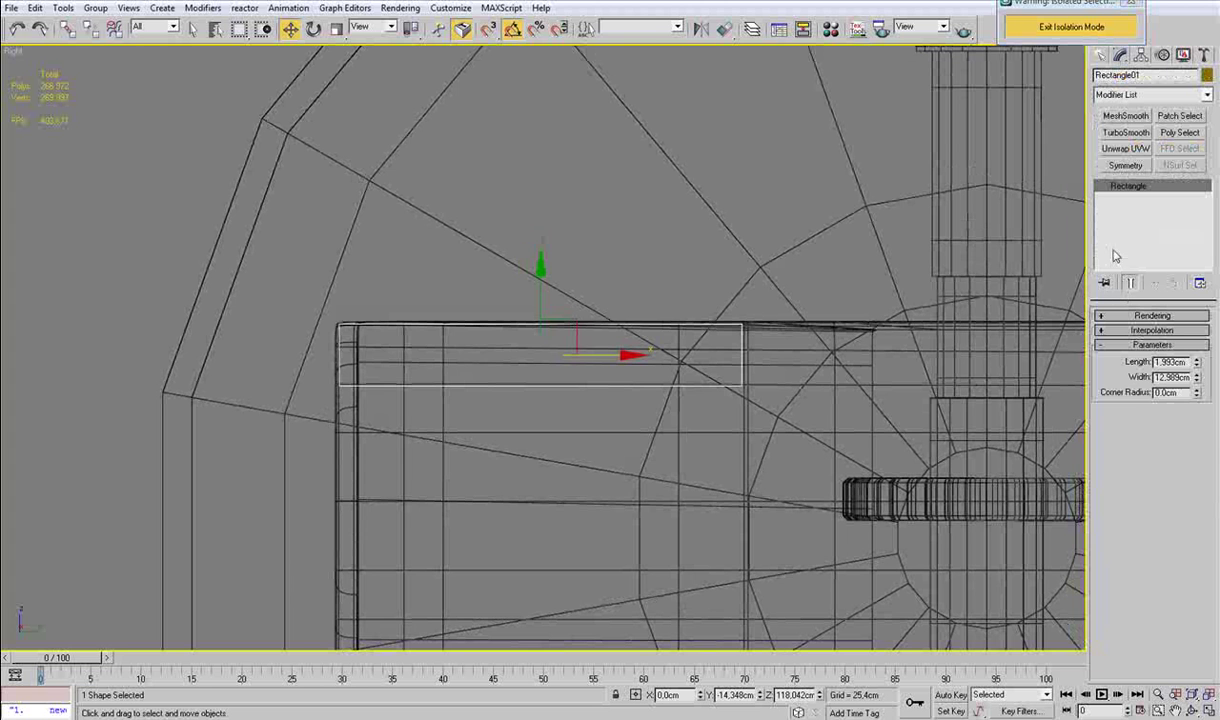
key(ctrl+e)
click(1134, 365)
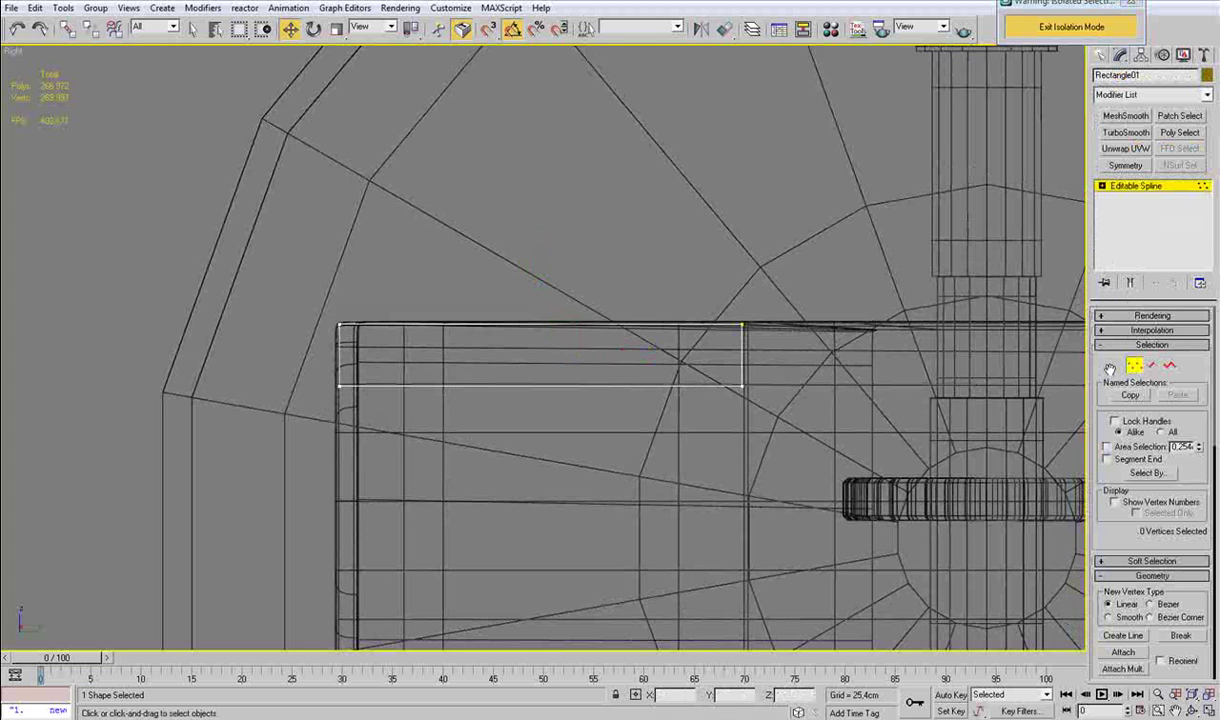
mouse_move(758, 459)
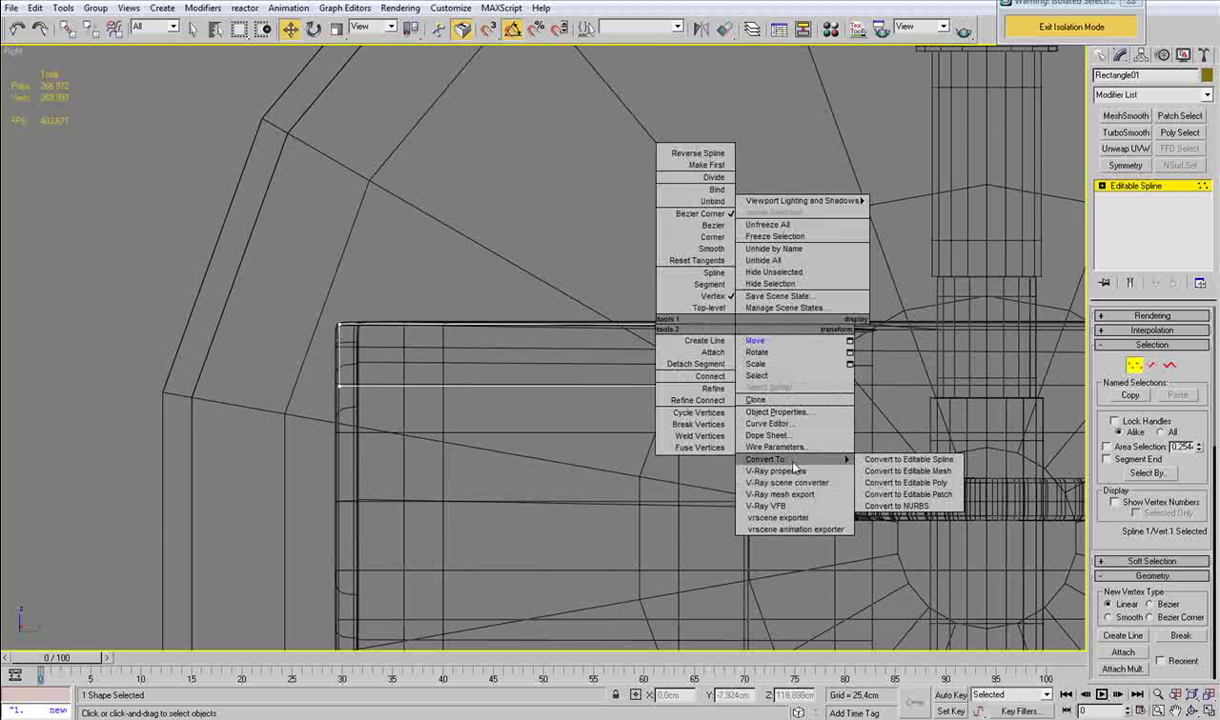
click(935, 460)
Set all four vertices of the rectangle spline to the Corner type.
middle_drag(713, 305, 637, 335)
scroll(640, 338, up, 2)
key(1)
key(ctrl+a)
right_click(726, 348)
click(703, 262)
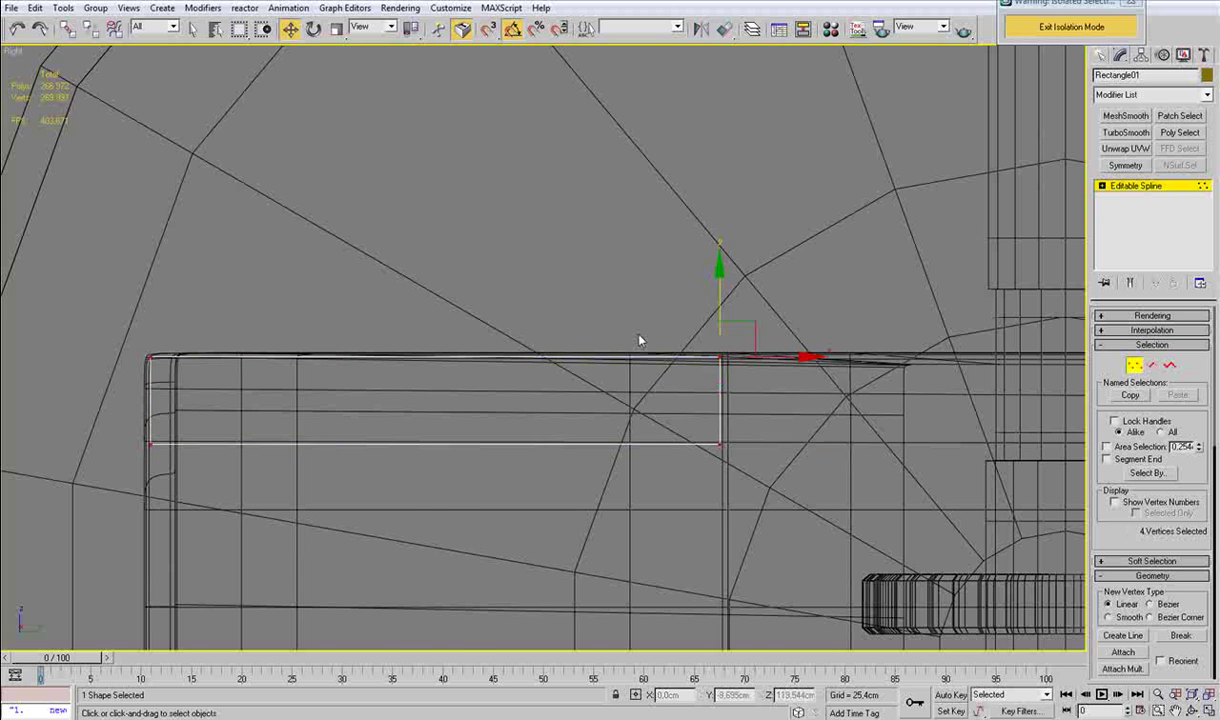
Check the photo and refine the spline with an extra vertex low on the short side at the housing's free end.
middle_drag(246, 430, 538, 404)
scroll(538, 404, up, 2)
key(alt+Tab)
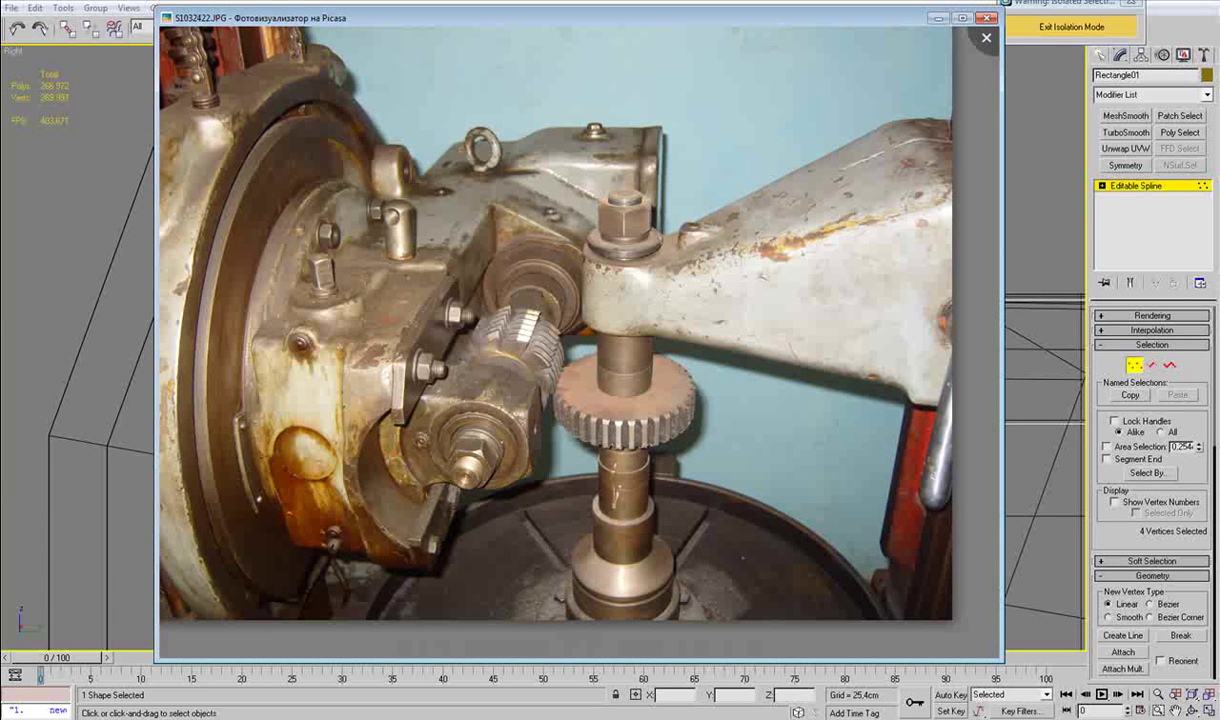
key(alt+Tab)
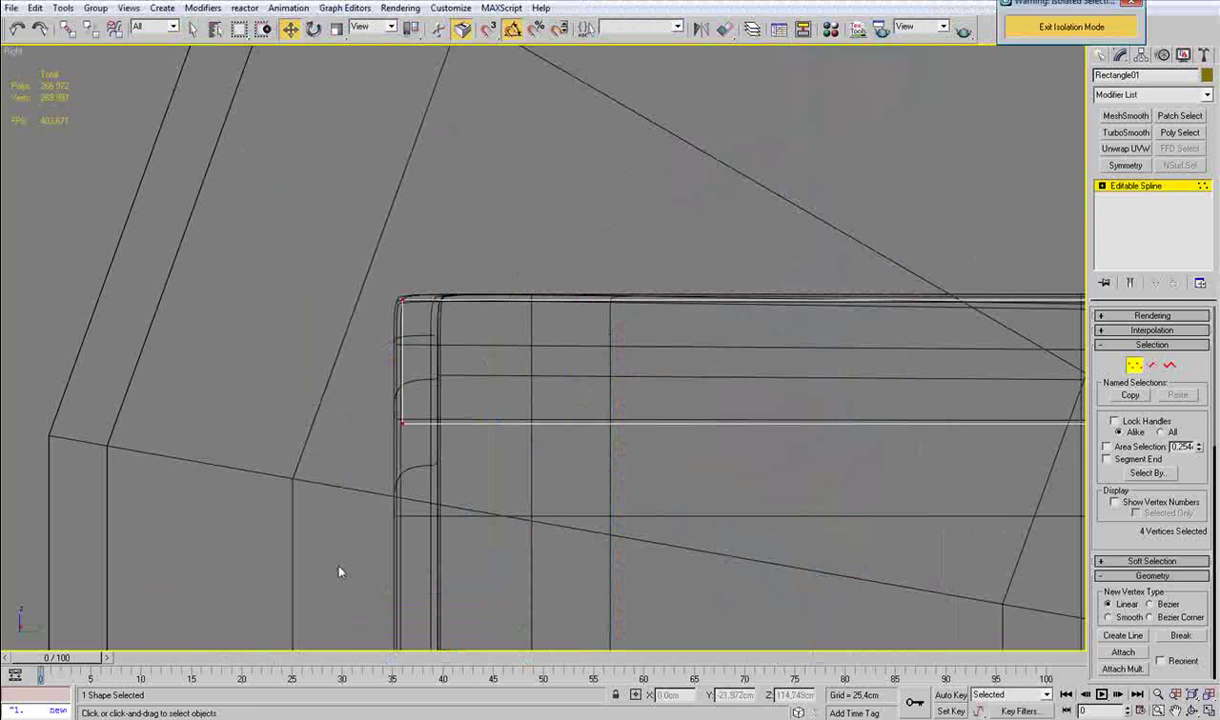
drag(1119, 529, 1119, 390)
click(1124, 570)
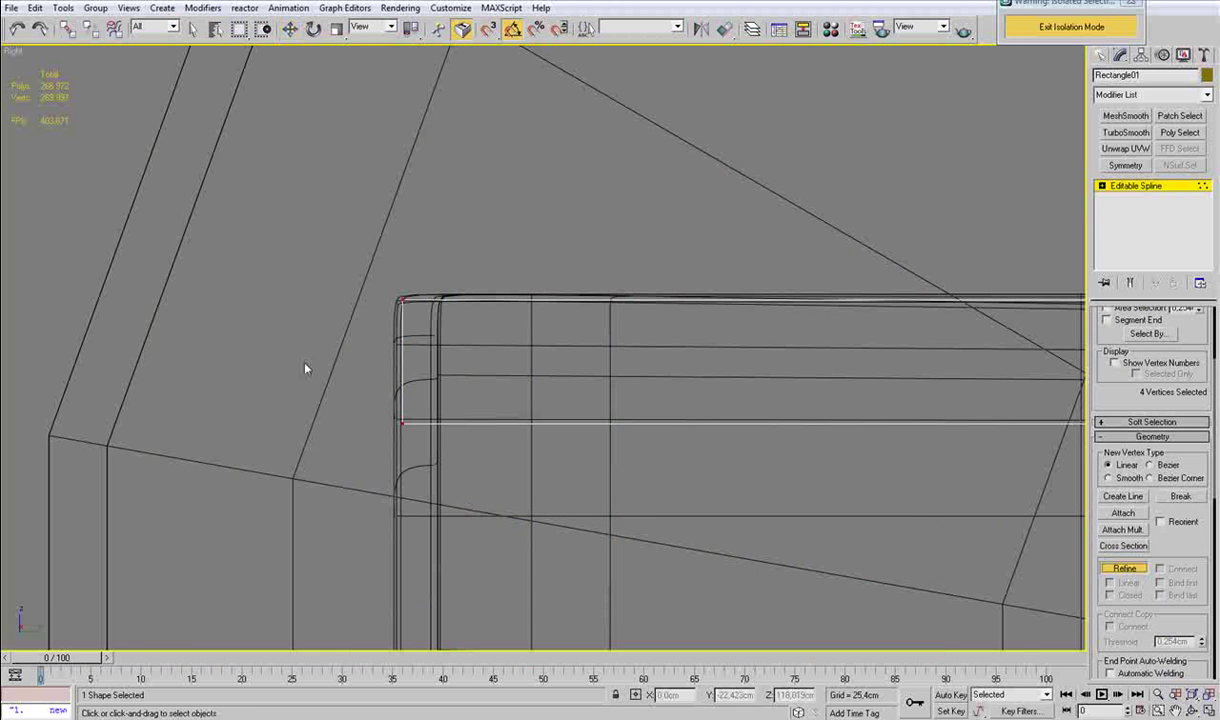
click(403, 389)
right_click(447, 419)
Shift the two lower vertices of that short side outward and its upper vertex inward to make a slanted segment.
drag(382, 462, 426, 386)
drag(444, 275, 388, 321)
drag(462, 299, 481, 297)
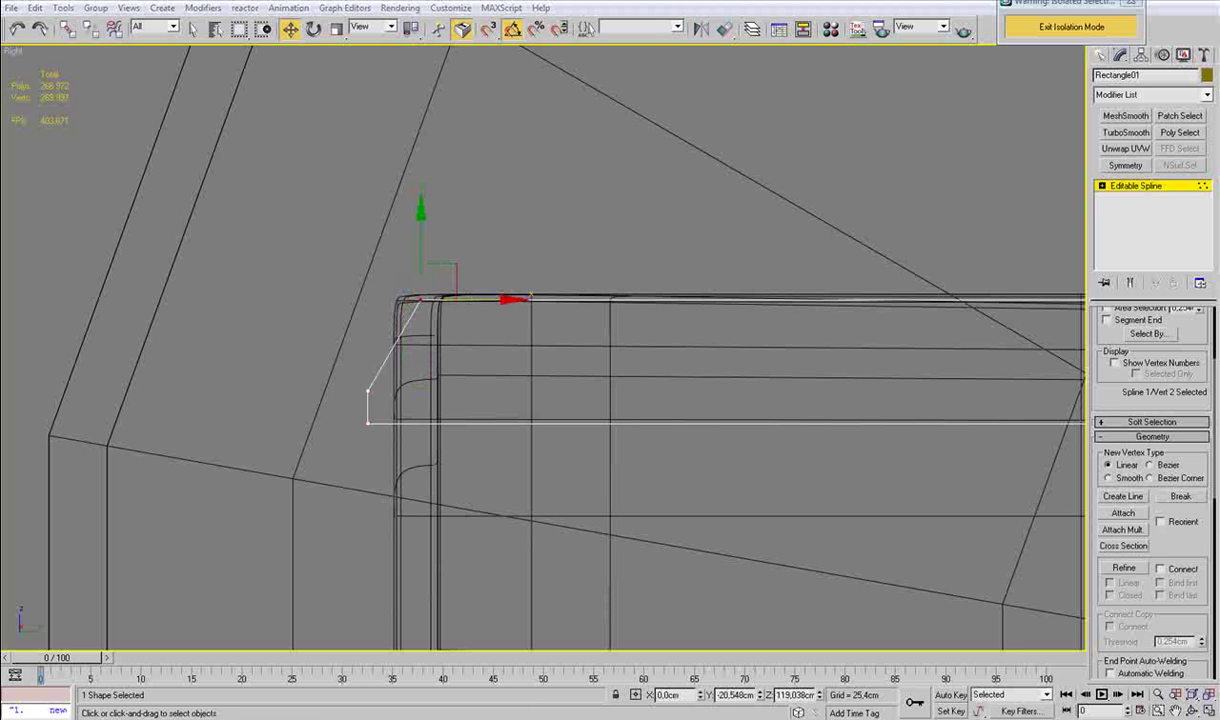
Check the photo and change both end vertices of the slanted segment to the Bezier Corner type.
click(420, 718)
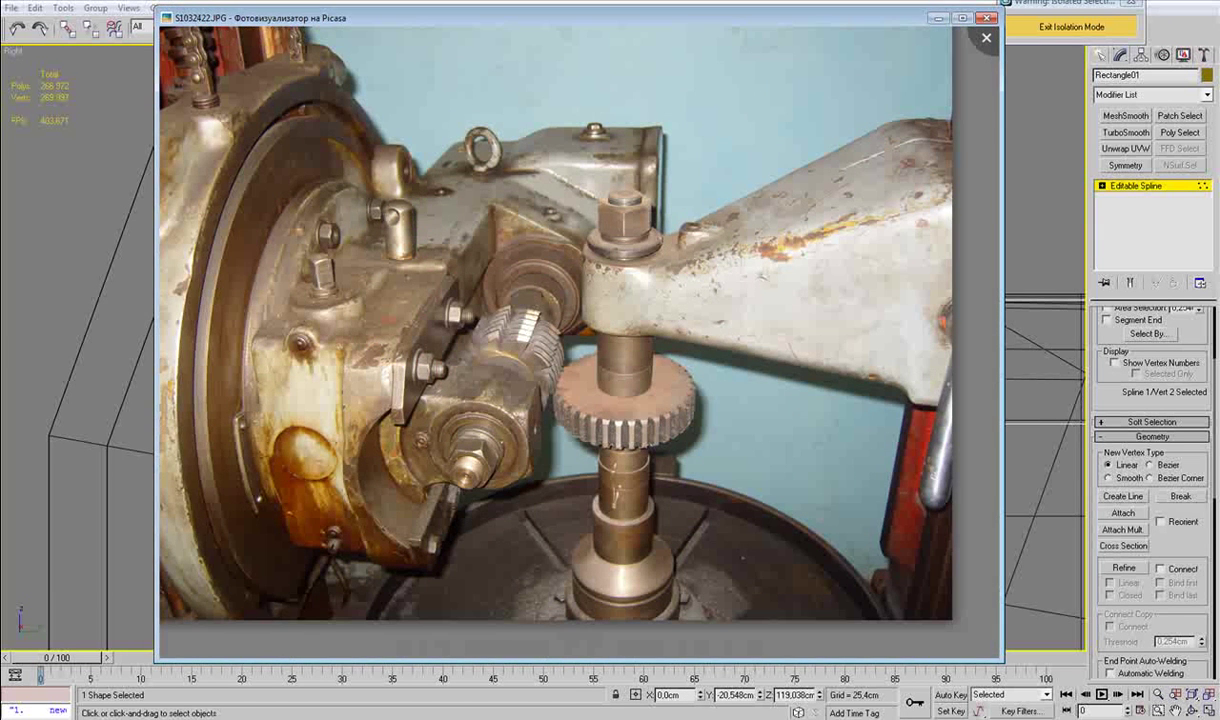
click(403, 677)
middle_drag(409, 401, 487, 411)
ctrl+drag(431, 423, 468, 389)
right_click(448, 404)
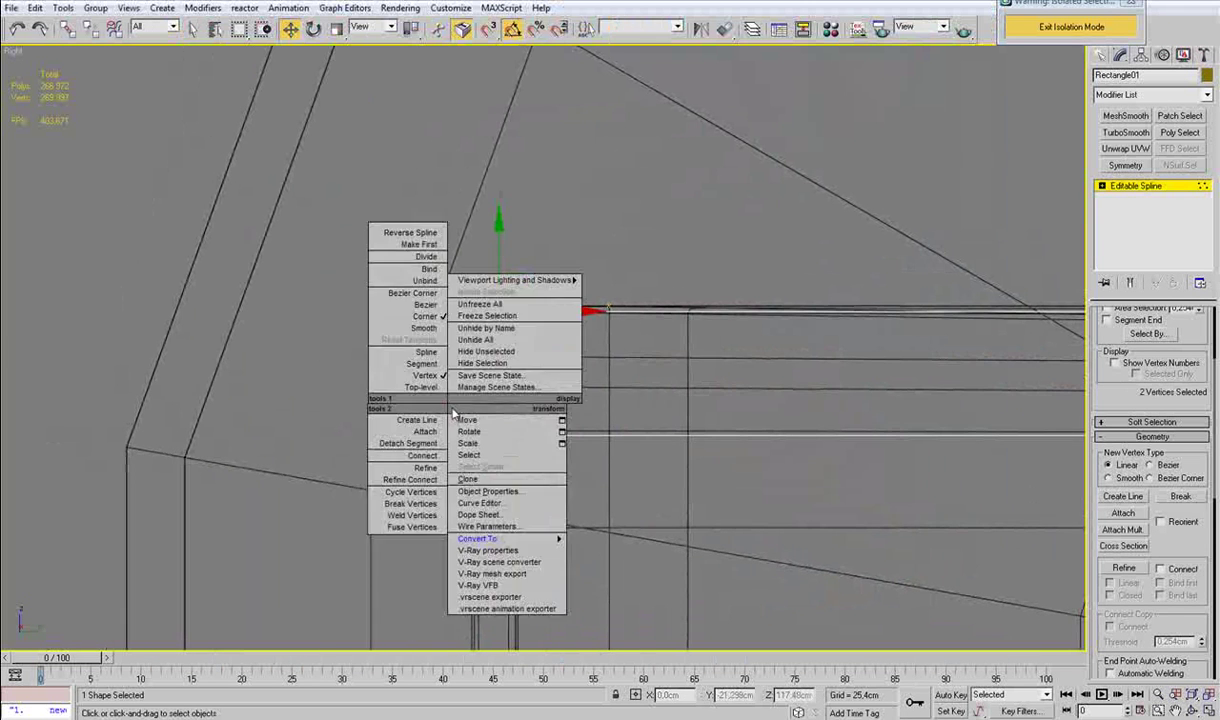
click(427, 293)
Adjust the Bezier handles of the slanted segment to bend it into a concave curve.
click(484, 376)
key(ctrl+z)
middle_drag(480, 378, 519, 349)
scroll(560, 256, up, 2)
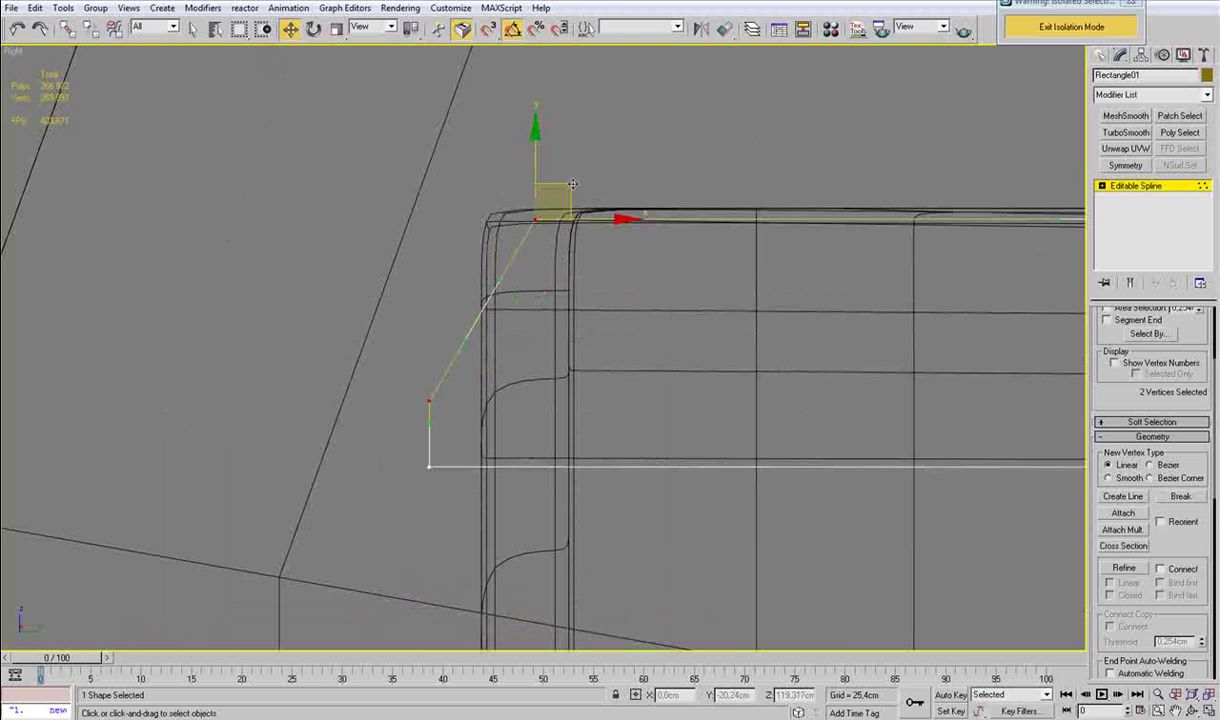
click(505, 286)
key(ctrl+z)
drag(500, 281, 528, 296)
drag(464, 342, 489, 357)
Fillet the two corner vertices of the profile next to the crosswise step with a small radius.
scroll(560, 392, down, 4)
middle_drag(809, 396, 583, 463)
scroll(583, 463, up, 1)
drag(728, 513, 862, 362)
drag(1163, 561, 1160, 406)
click(1124, 637)
drag(777, 399, 777, 389)
key(w)
Set the spline's interpolation to 3 steps, compare the profile with the photo and leave vertex editing.
middle_drag(738, 427, 671, 382)
drag(1207, 389, 1207, 440)
scroll(1207, 440, up, 5)
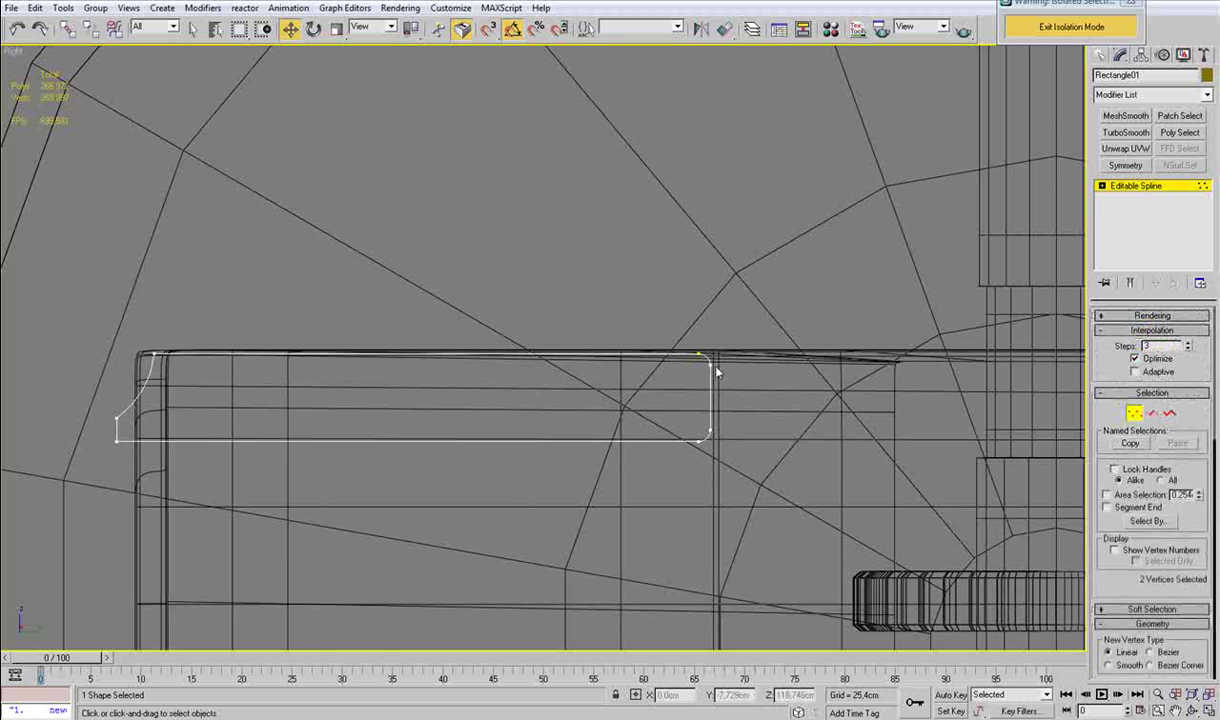
middle_drag(716, 368, 860, 336)
scroll(860, 336, up, 2)
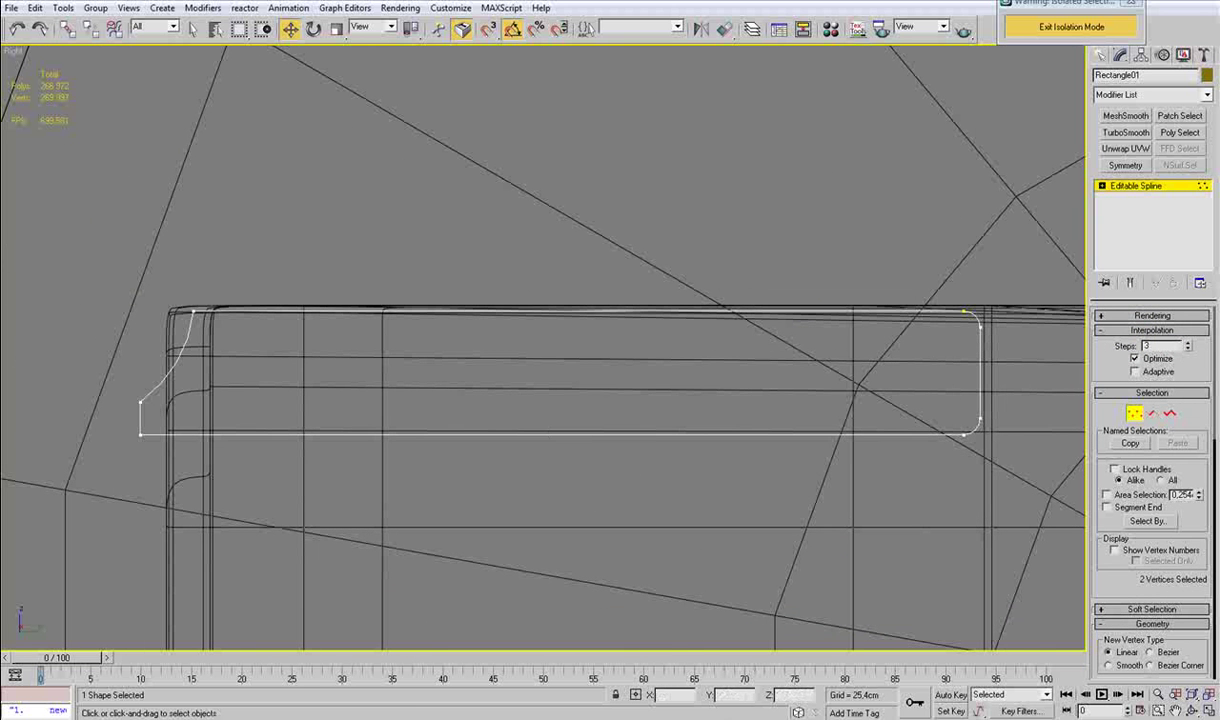
click(386, 719)
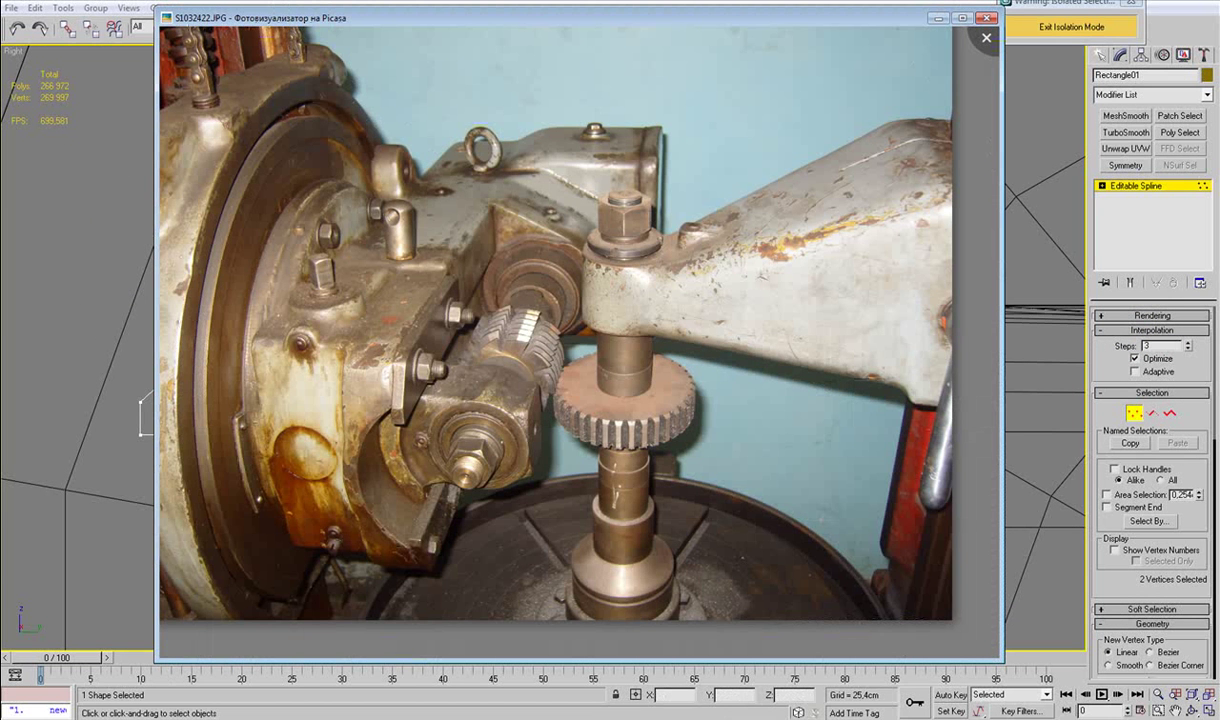
click(386, 719)
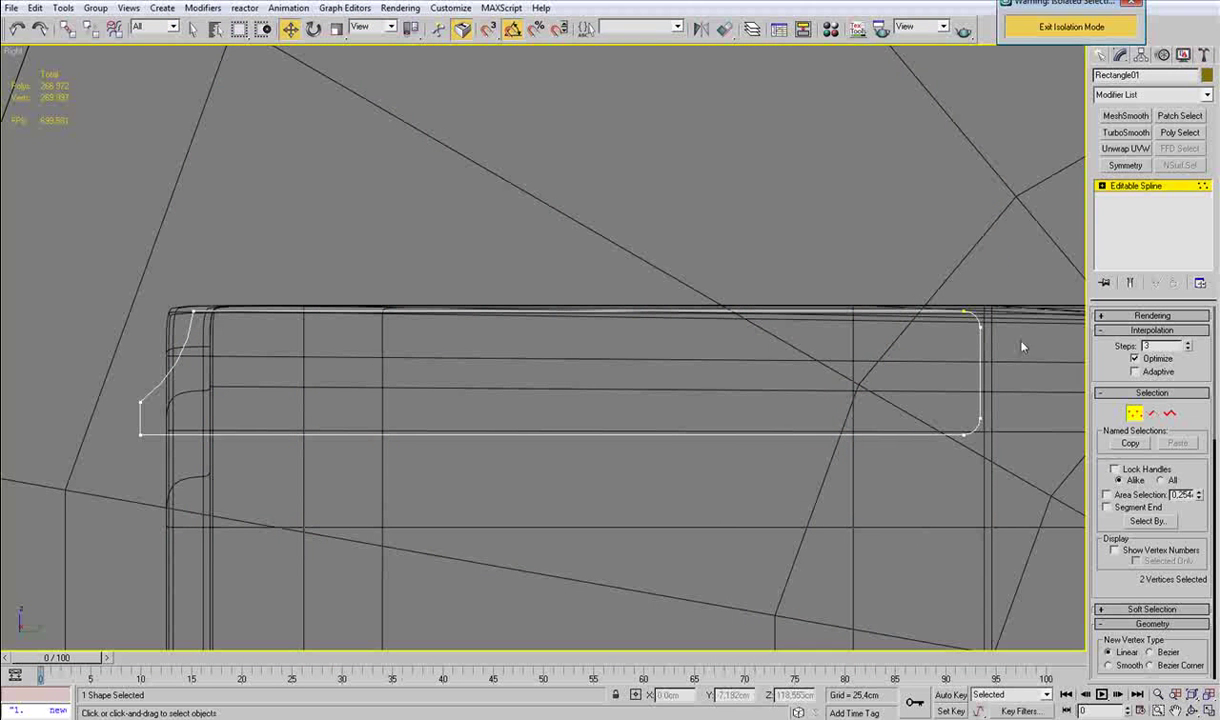
click(1134, 416)
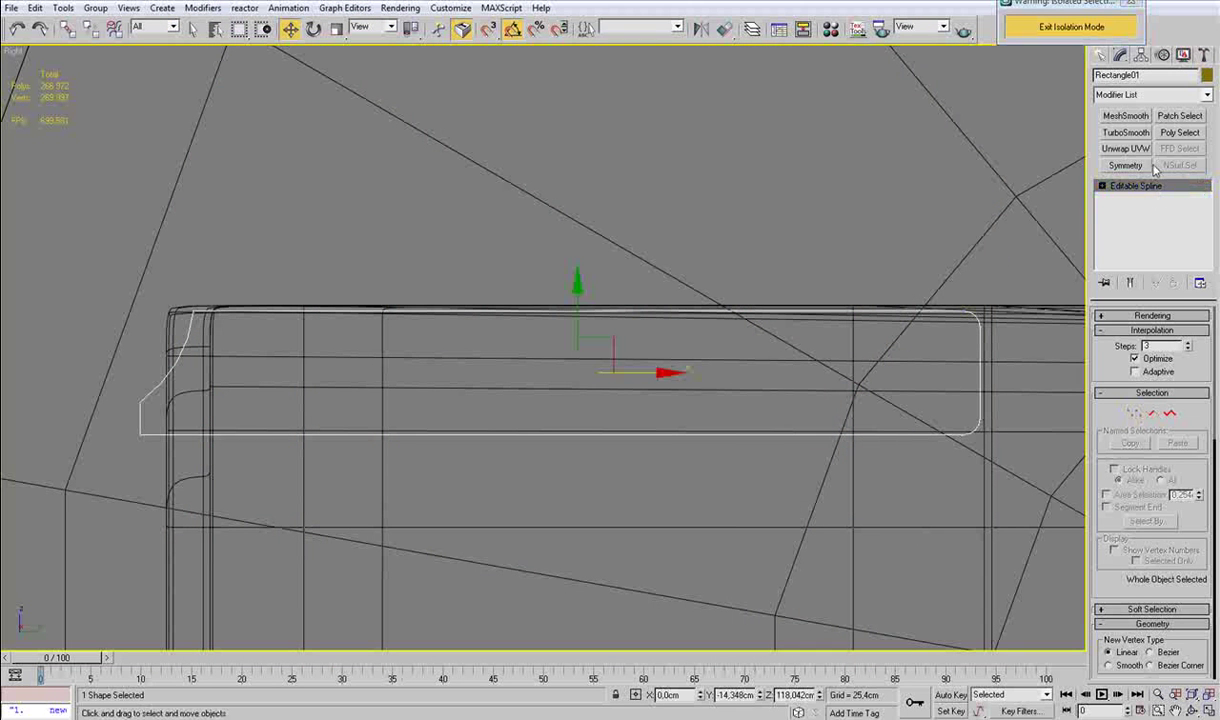
click(1132, 103)
scroll(1133, 169, down, 5)
click(1133, 169)
click(1132, 172)
click(1173, 283)
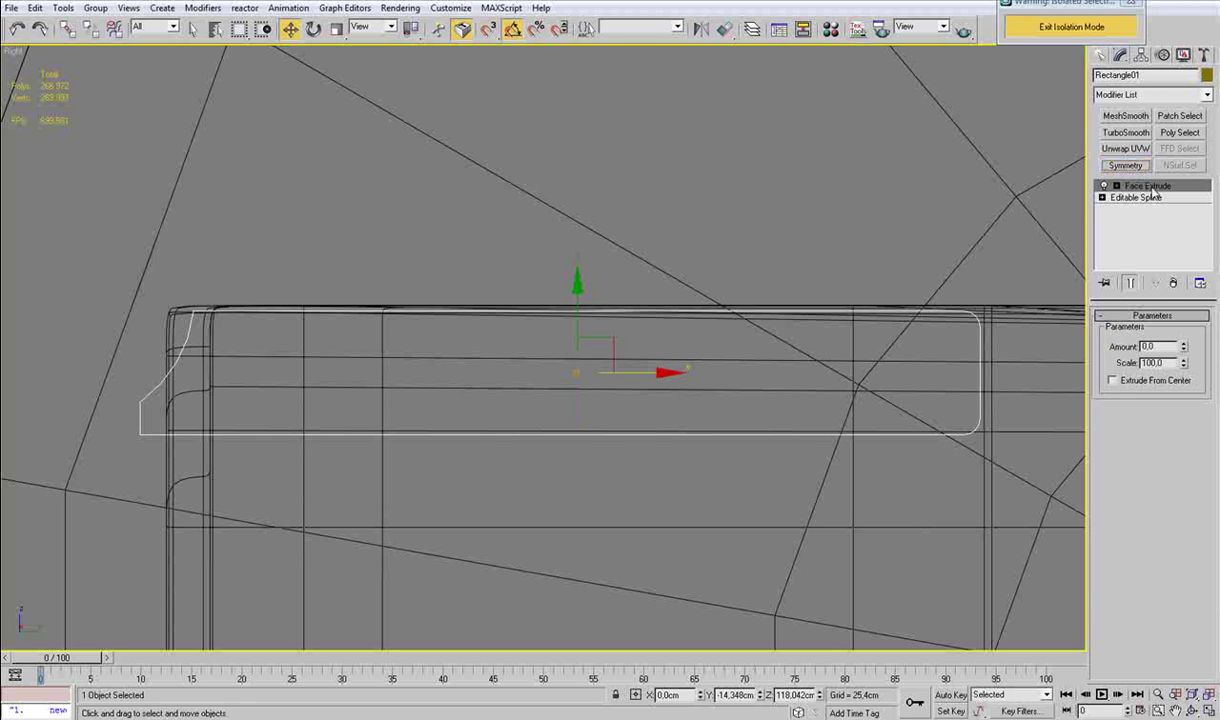
click(1173, 283)
Apply an Extrude modifier to the profile with an amount of 1.27 cm, working in the shaded Perspective view.
click(1143, 97)
key(e)
click(1134, 161)
mouse_move(790, 348)
middle_down()
mouse_move(803, 340)
mouse_move(900, 380)
mouse_move(965, 385)
middle_up()
key(p)
scroll(788, 356, down, 3)
key(F3)
click(1192, 333)
click(1193, 333)
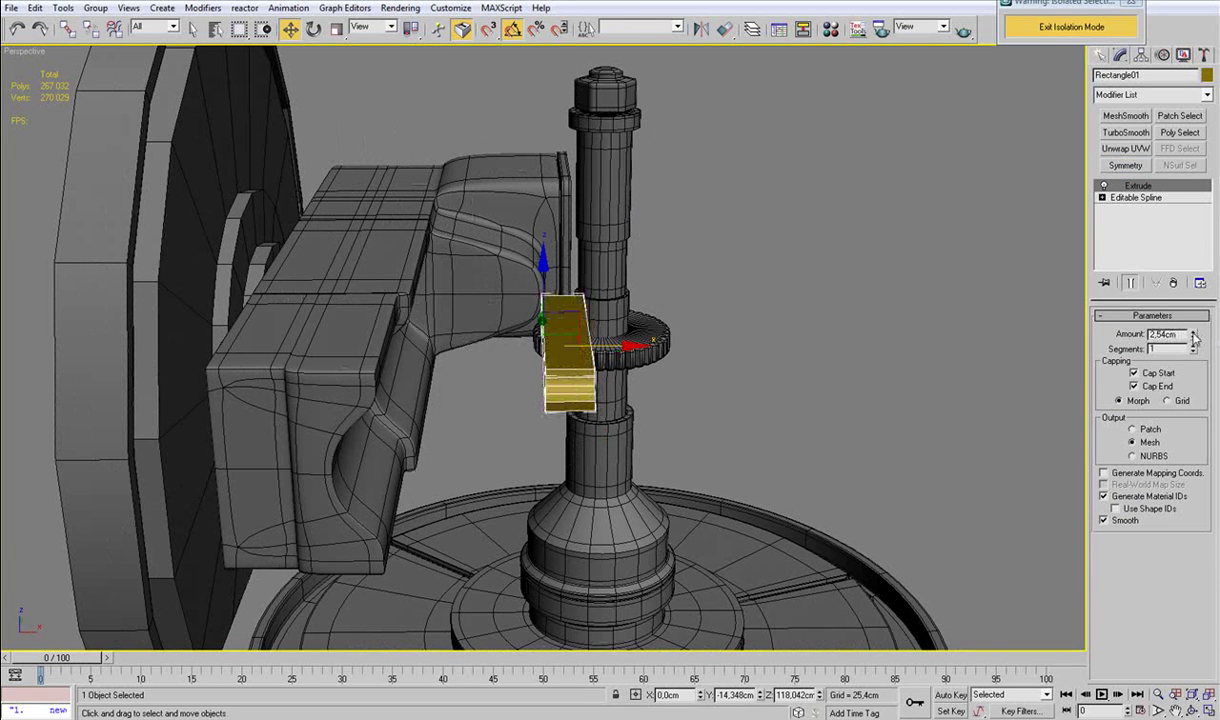
click(1193, 339)
Move the extruded plate along X to about -8.77 cm, against the side face of the housing.
drag(605, 345, 450, 347)
key(z)
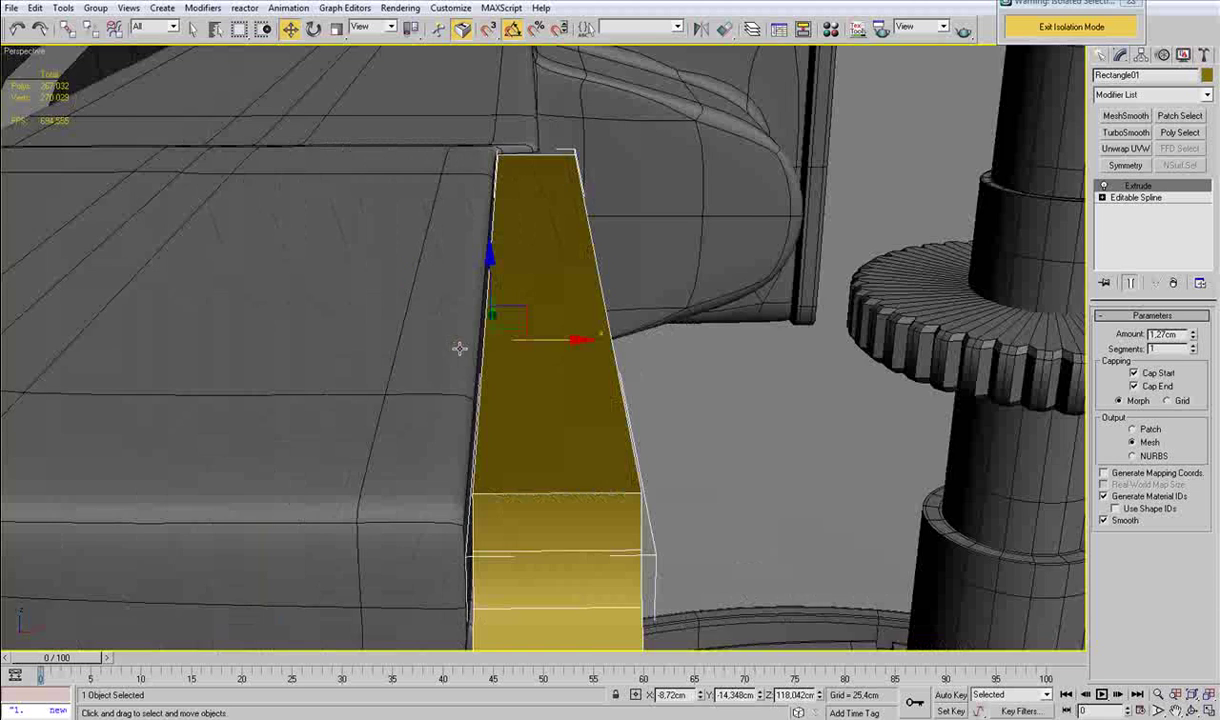
drag(561, 341, 557, 343)
Set the plate's extrusion amount to 1 cm.
drag(1187, 335, 1108, 340)
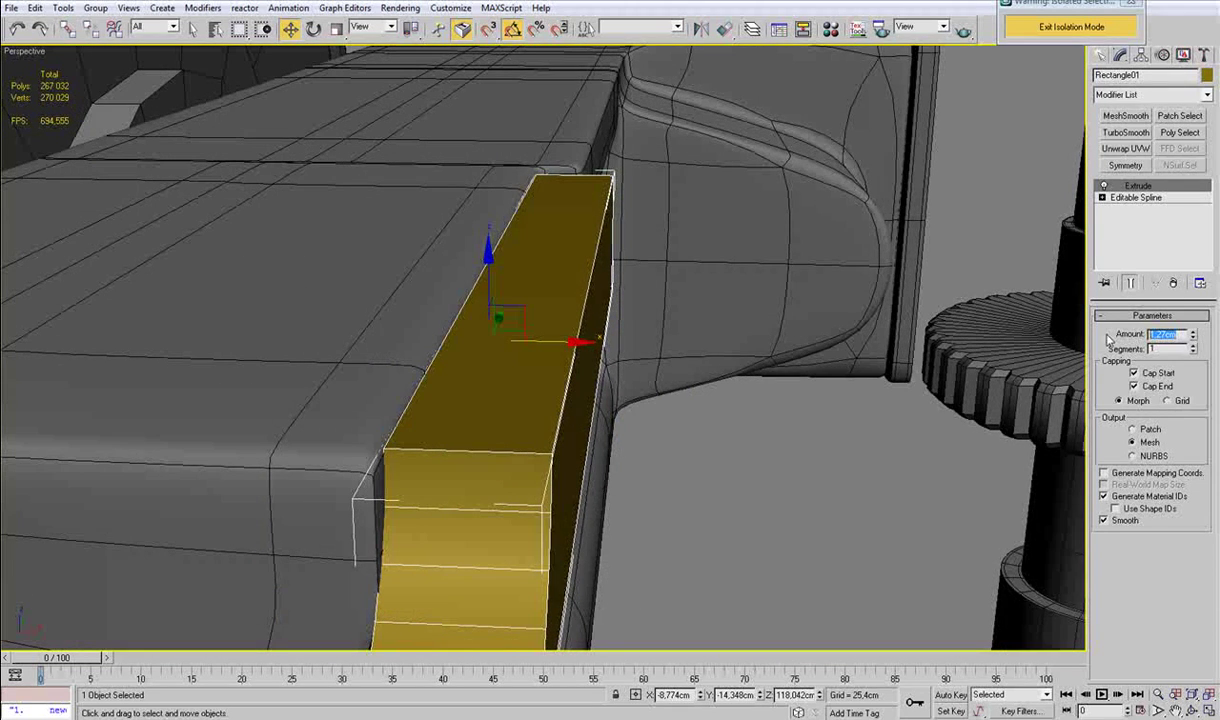
text(1)
key(Return)
alt+middle_drag(762, 294, 546, 342)
scroll(680, 285, down, 4)
Compare the plate with the reference photo and set its extrusion amount to 0.6 cm.
key(alt+Tab)
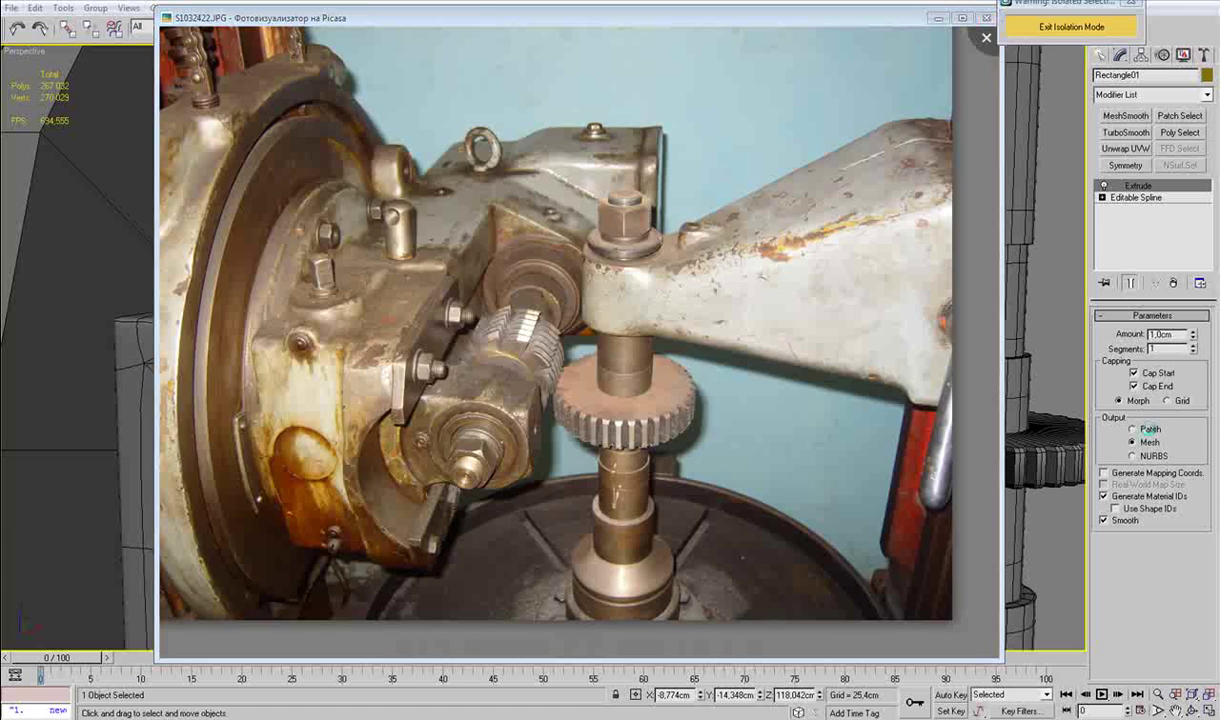
key(alt+Tab)
text(,6)
key(Return)
alt+middle_drag(481, 325, 501, 393)
scroll(480, 360, down, 2)
Compare the plate with the photo once more, convert it to an editable poly and start vertex editing.
key(alt+Tab)
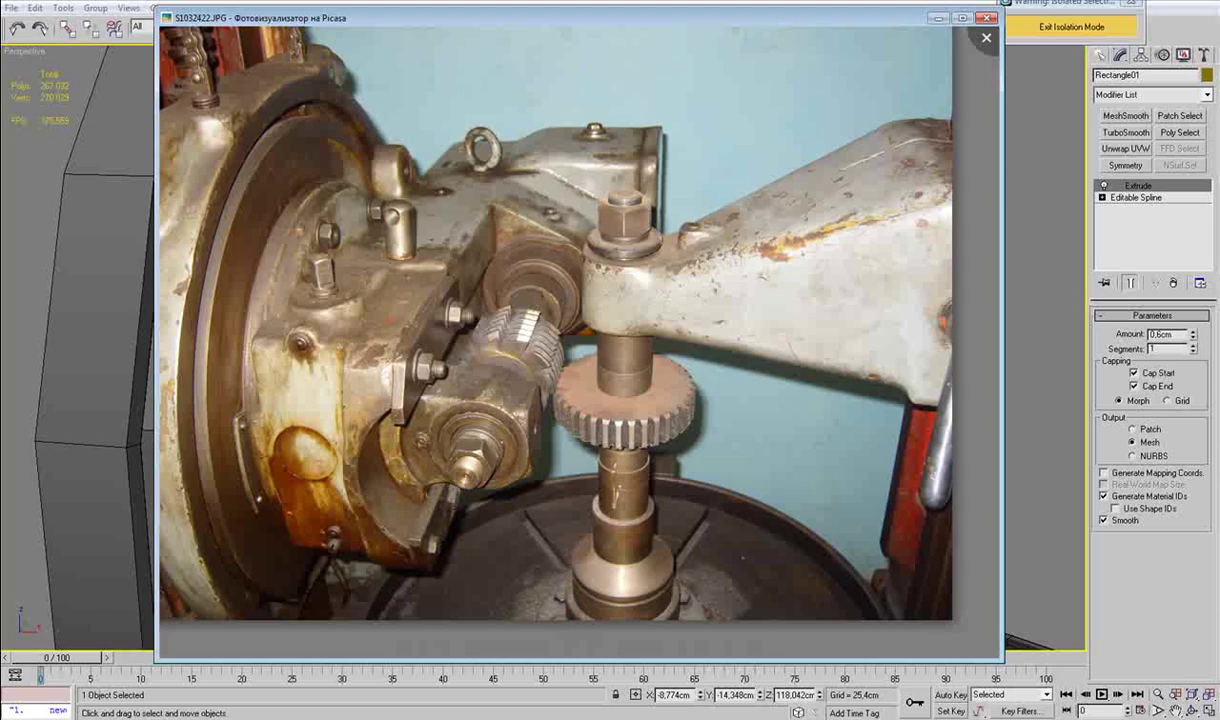
key(alt+Tab)
alt+middle_drag(532, 391, 381, 394)
key(ctrl+e)
scroll(484, 399, up, 5)
key(1)
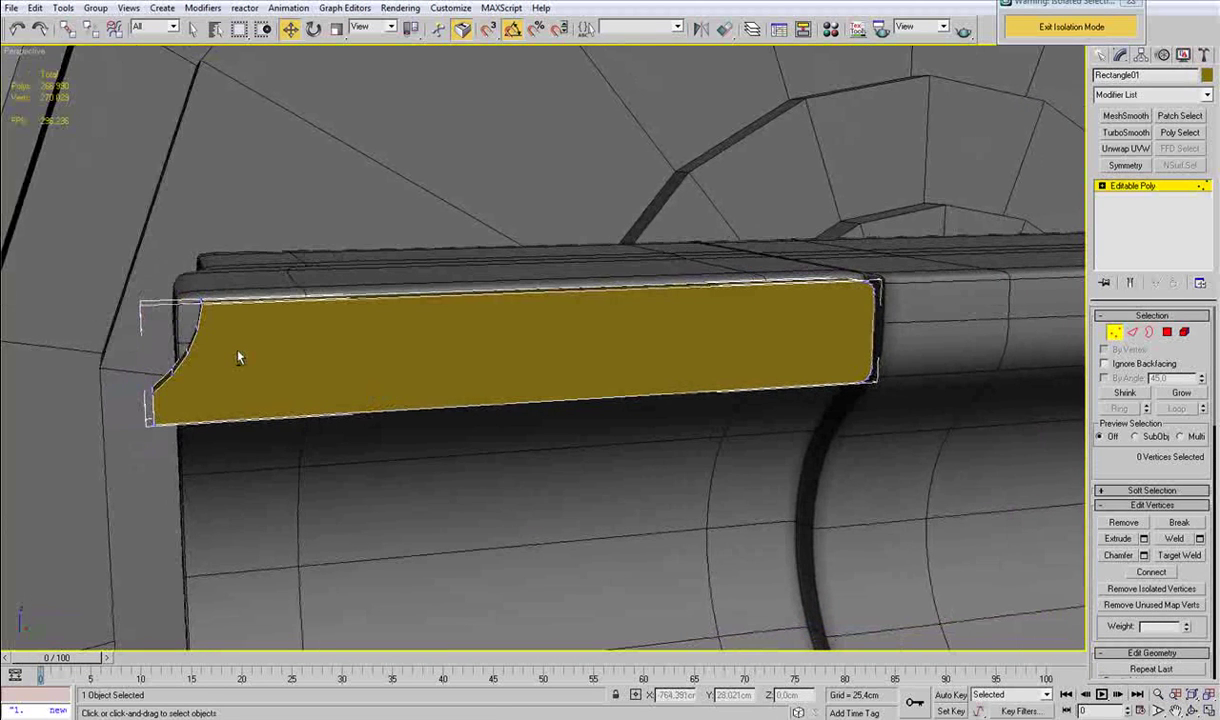
scroll(238, 357, down, 3)
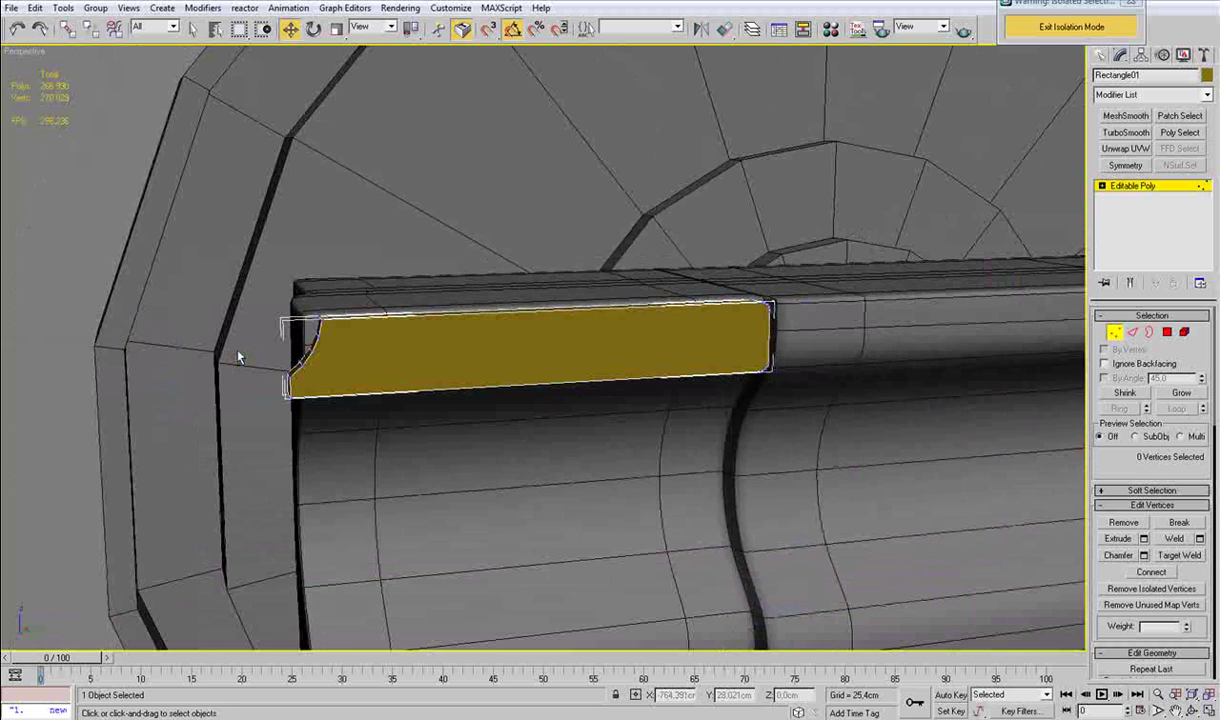
Copy the strip element from the recess's upper edge down to its lower edge as part of the same object.
alt+middle_drag(238, 357, 319, 362)
click(1184, 332)
click(530, 356)
middle_drag(518, 322, 535, 262)
shift+drag(578, 212, 588, 566)
click(663, 351)
Rotate the copied strip so it mirrors the upper one, and seat it against the recess's lower edge.
alt+middle_drag(526, 555, 607, 342)
key(e)
mouse_move(598, 317)
mouse_down()
mouse_move(647, 352)
mouse_move(671, 515)
mouse_move(694, 575)
mouse_up()
key(w)
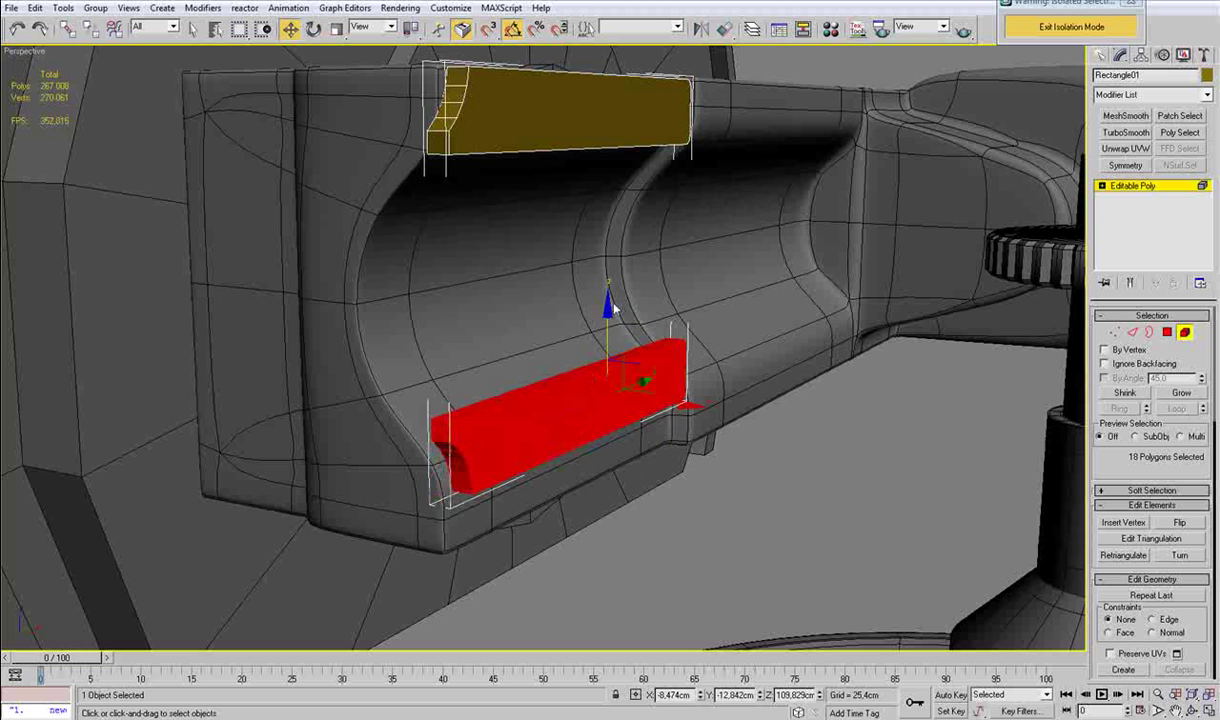
drag(608, 316, 620, 373)
alt+middle_drag(620, 373, 1055, 382)
scroll(1055, 382, down, 5)
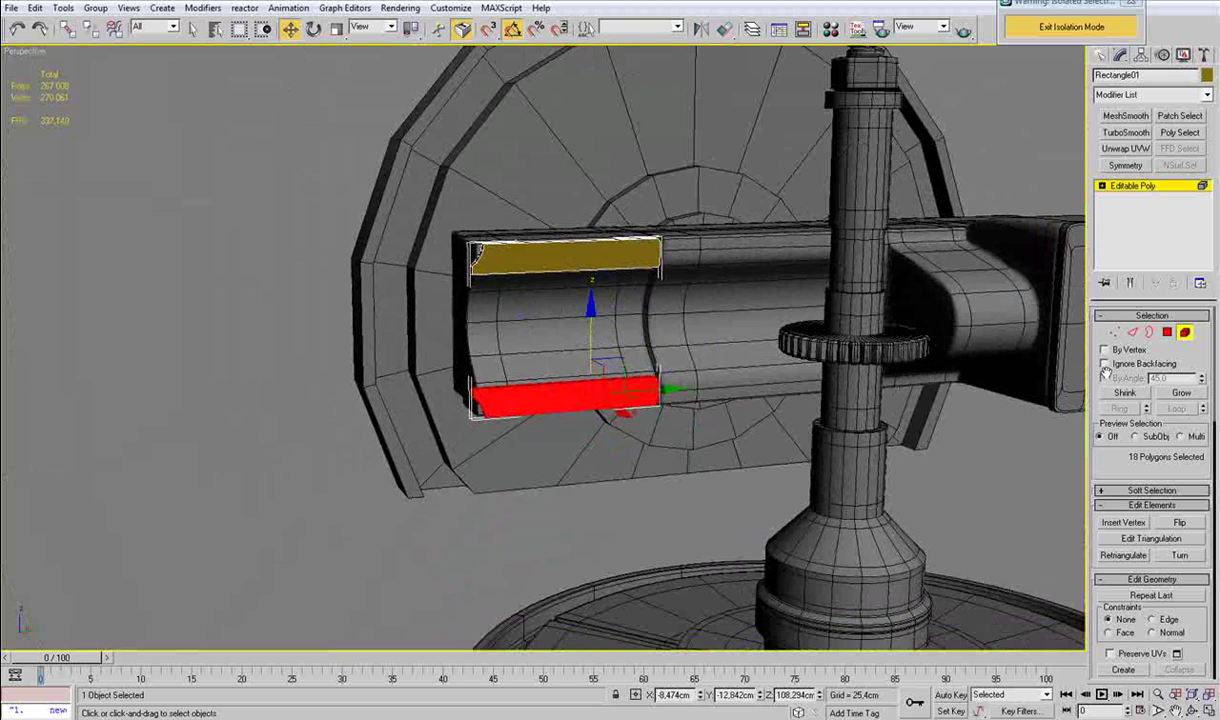
click(1183, 337)
alt+middle_drag(620, 371, 685, 392)
key(F4)
key(F4)
middle_drag(572, 389, 645, 417)
scroll(645, 418, up, 5)
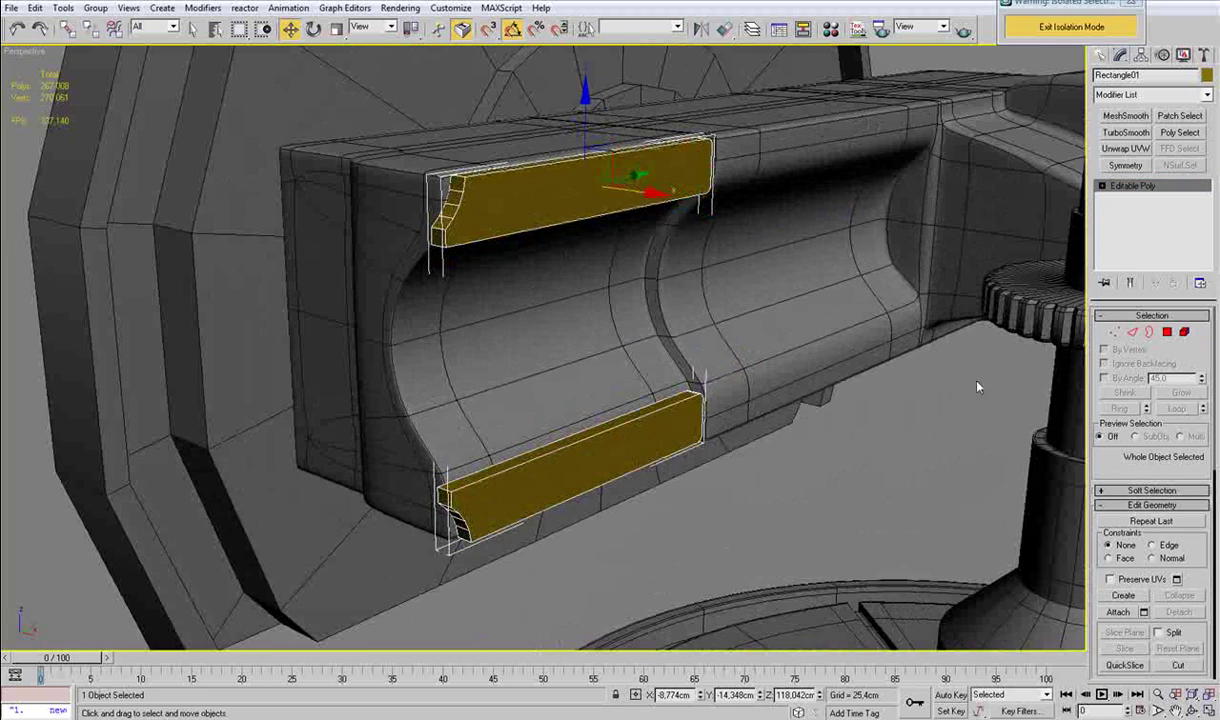
Select the large front and back polygons of both the lower and upper strips.
click(1167, 334)
click(502, 508)
alt+middle_drag(502, 507, 637, 490)
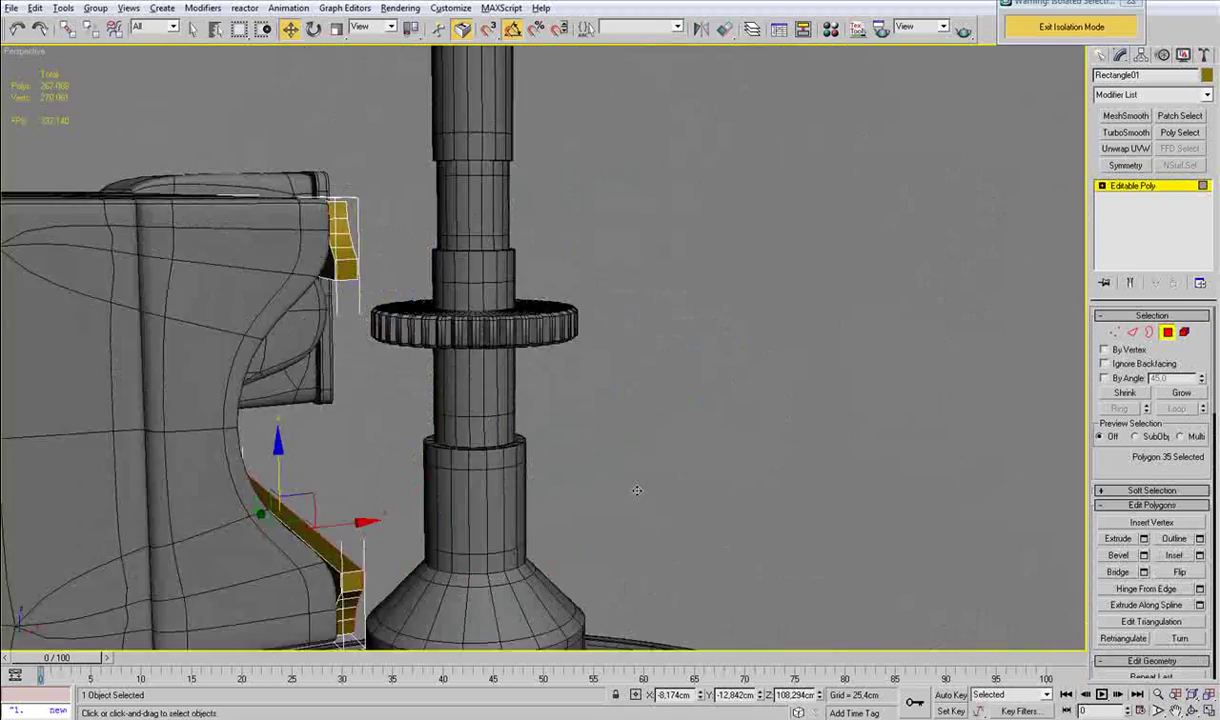
scroll(327, 576, up, 1)
scroll(335, 565, down, 1)
click(331, 581)
key(ctrl+z)
key(q)
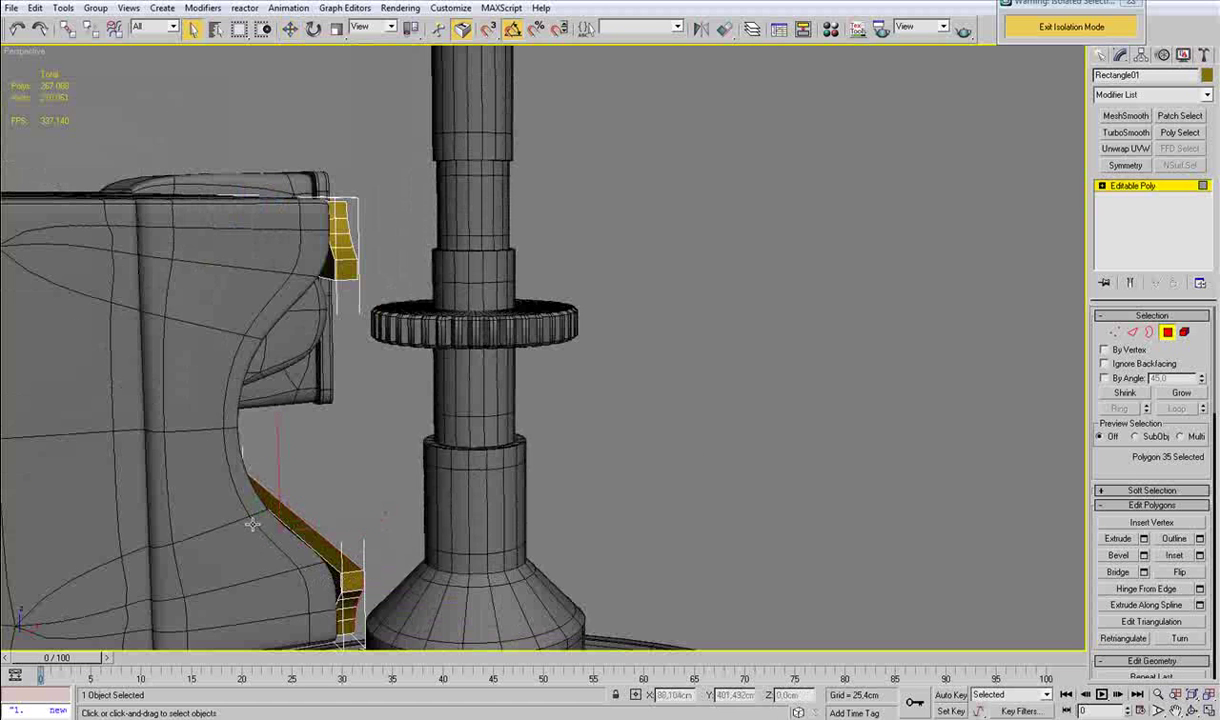
key(F3)
ctrl+click(247, 543)
alt+middle_drag(248, 544, 340, 552)
alt+middle_drag(342, 248, 268, 279)
ctrl+click(280, 228)
ctrl+click(447, 198)
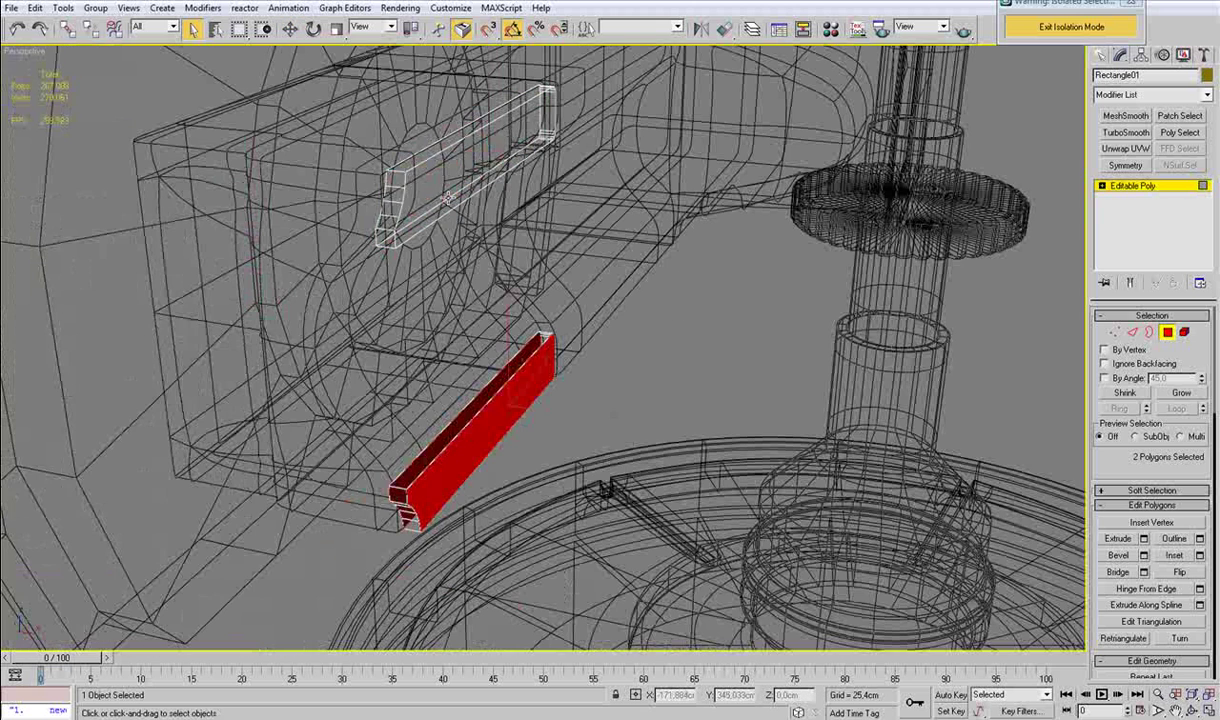
ctrl+click(452, 194)
ctrl+click(481, 183)
Convert the polygon selection to its edges and chamfer them by 0.025 cm with 1 segment.
key(F3)
scroll(482, 184, up, 4)
middle_drag(482, 184, 530, 378)
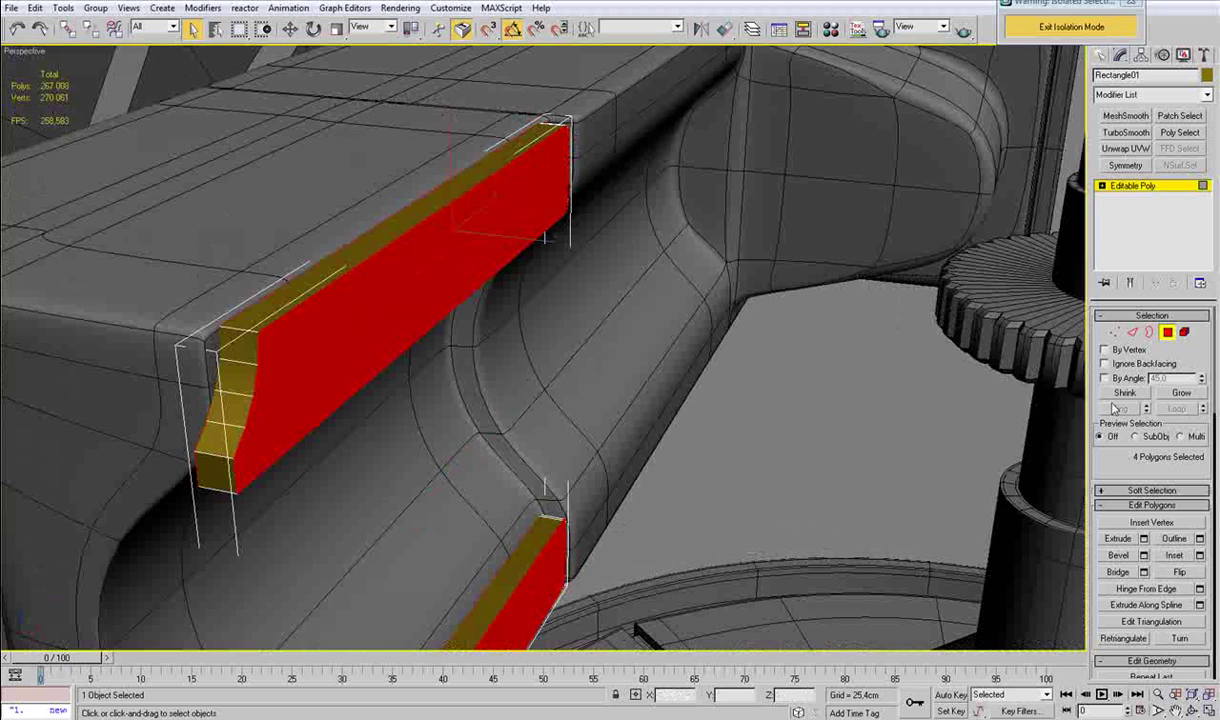
ctrl+click(1134, 333)
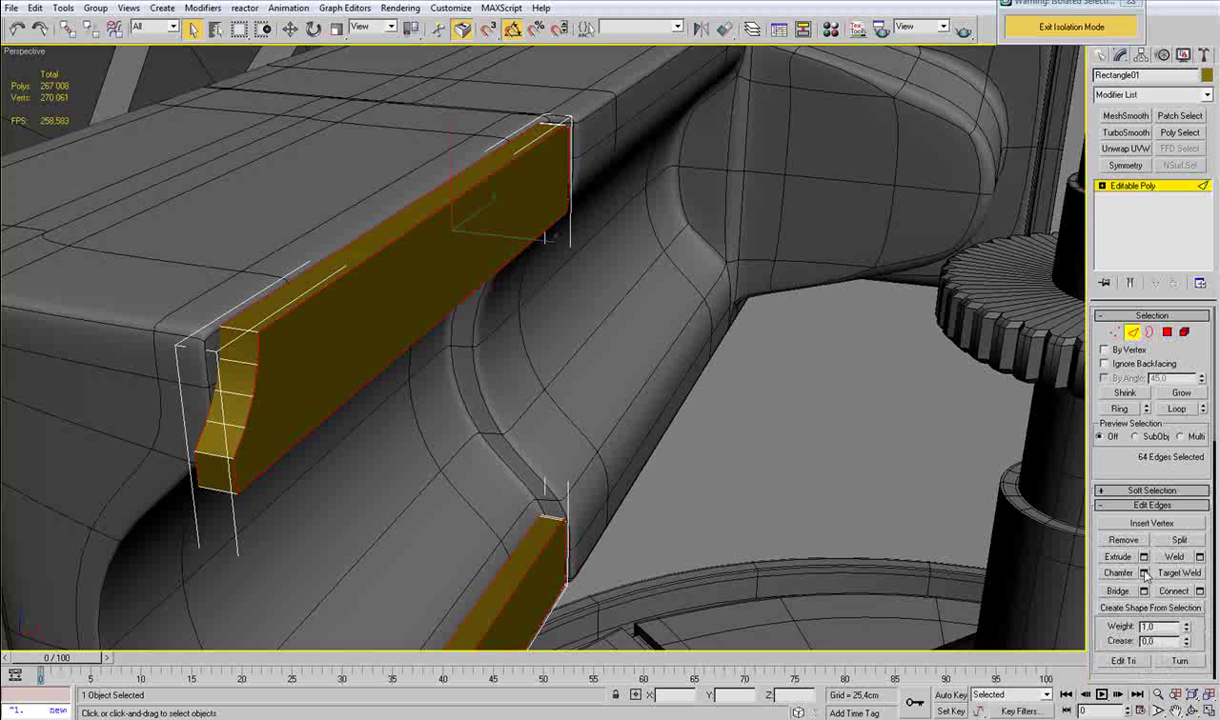
click(1144, 573)
right_click(571, 341)
click(571, 340)
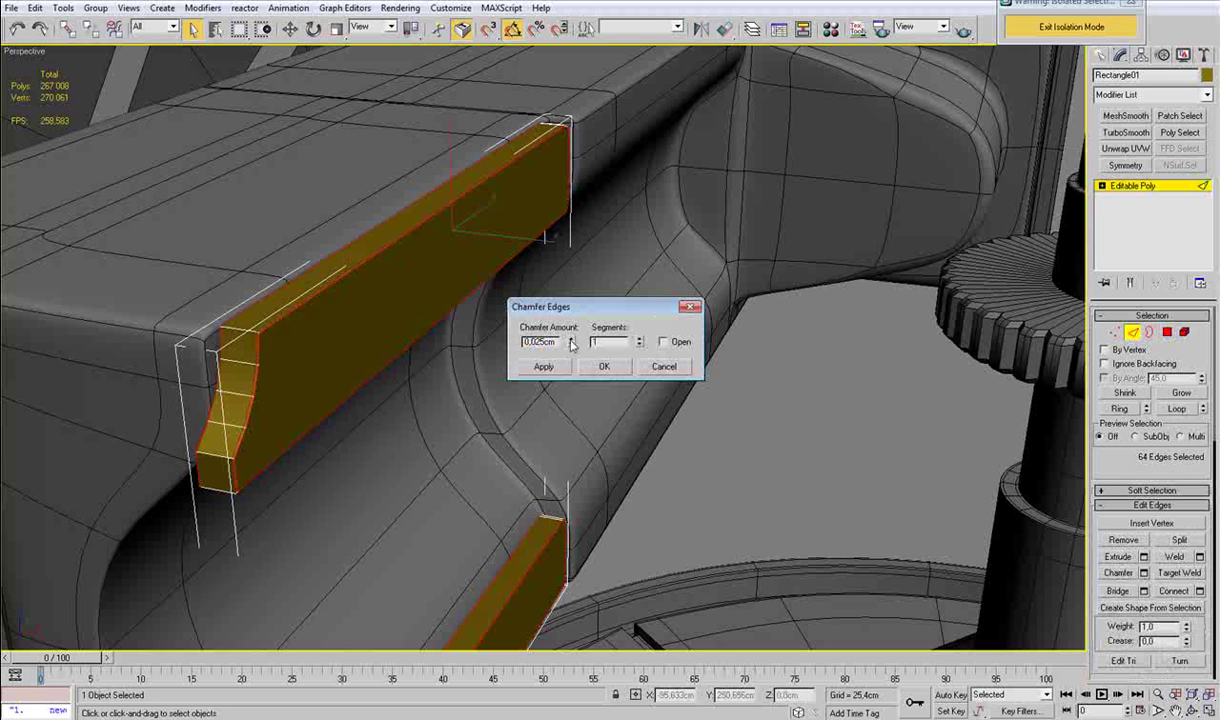
click(604, 366)
click(1114, 332)
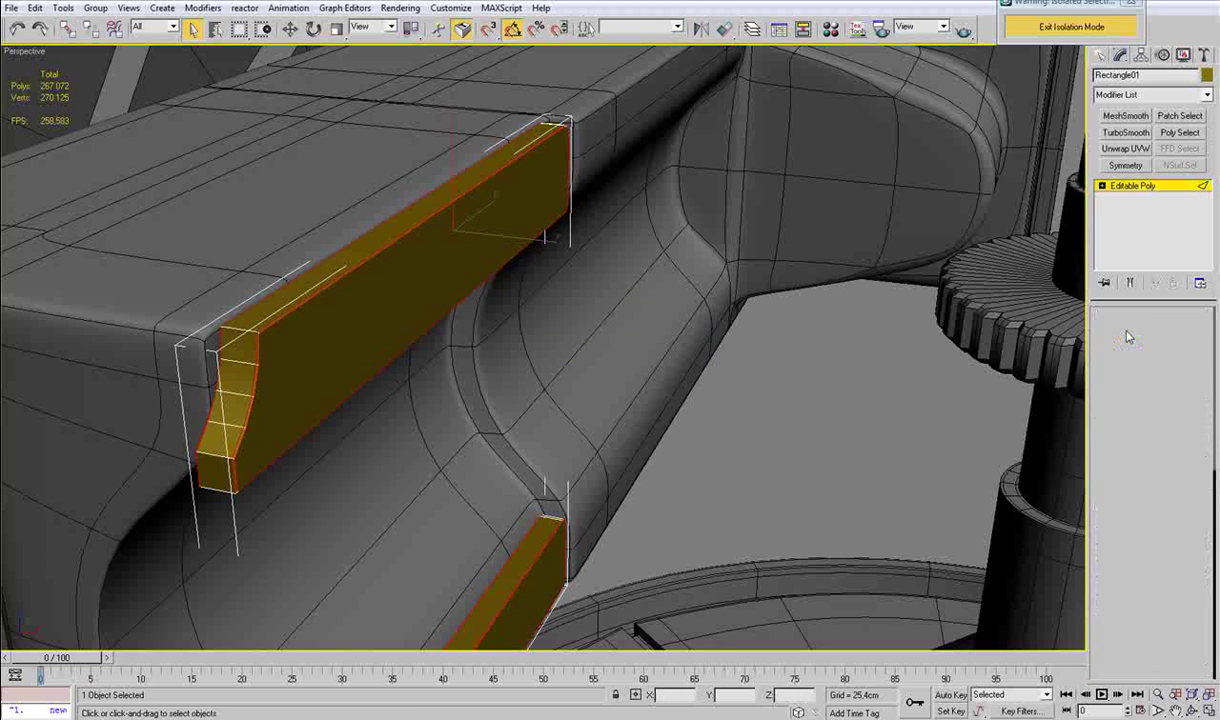
click(1121, 336)
Hide the edge lines in the shaded view and assign the 01 - Default material to the strips.
middle_drag(738, 420, 745, 404)
click(745, 404)
scroll(745, 404, down, 5)
key(F4)
click(532, 459)
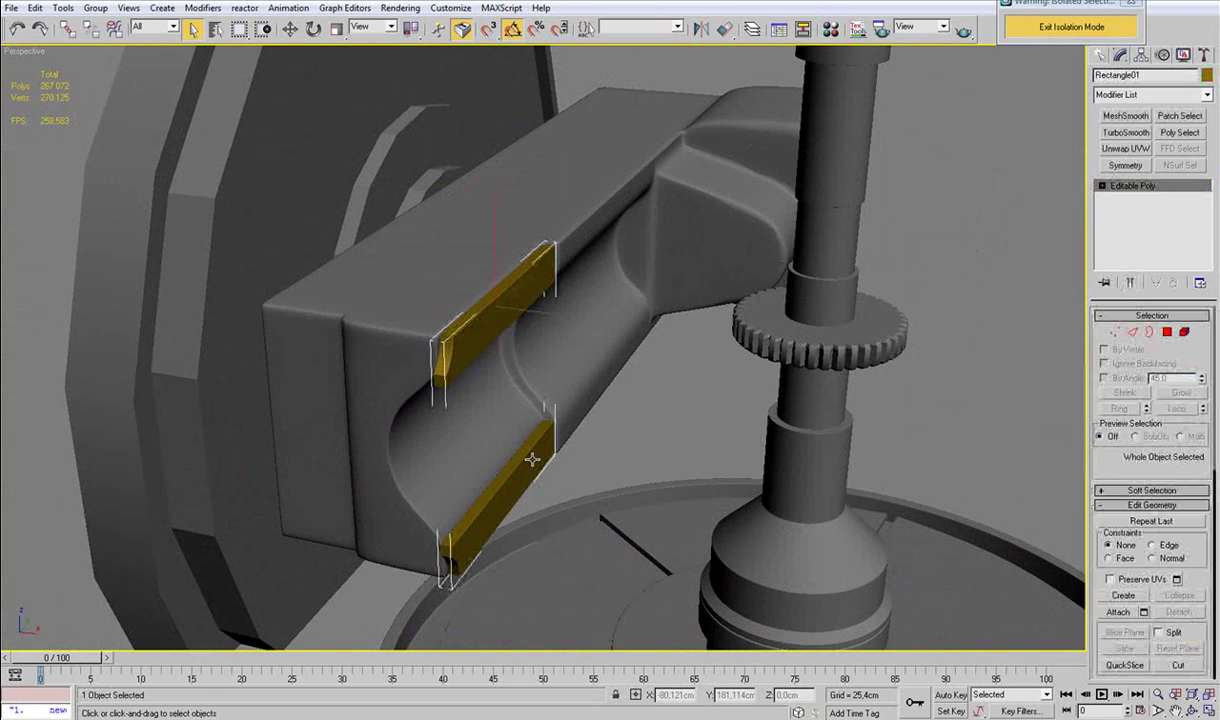
key(m)
click(490, 256)
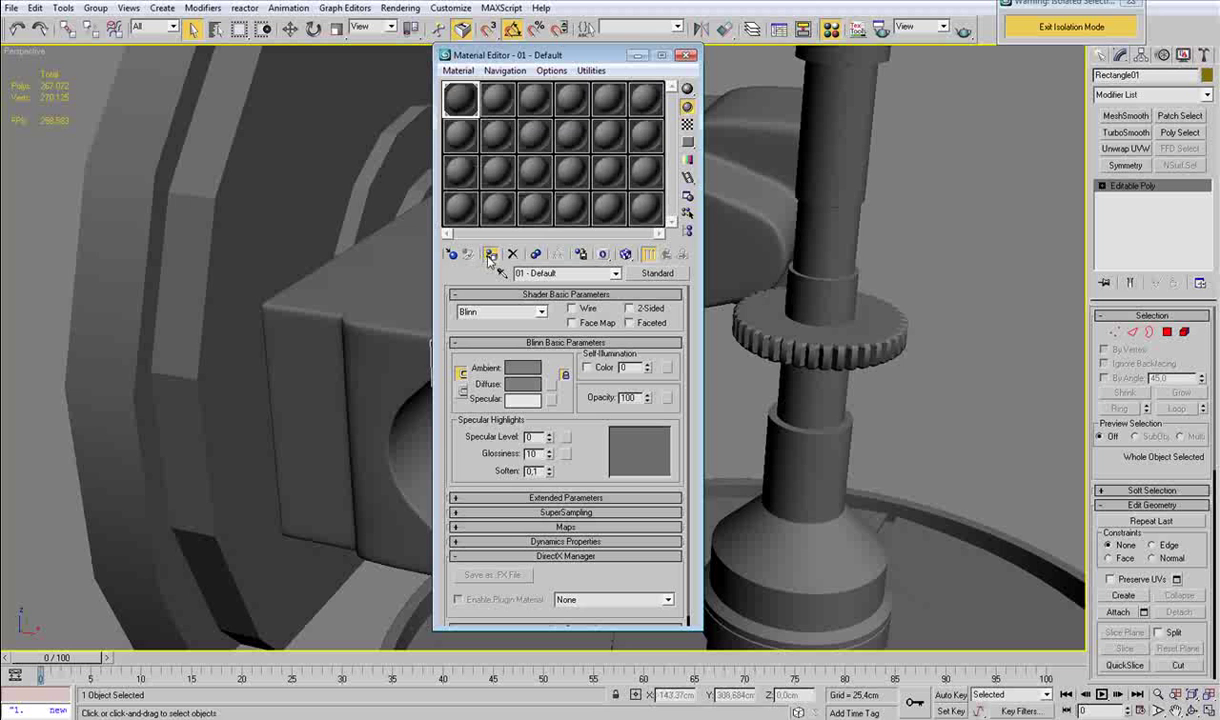
click(685, 56)
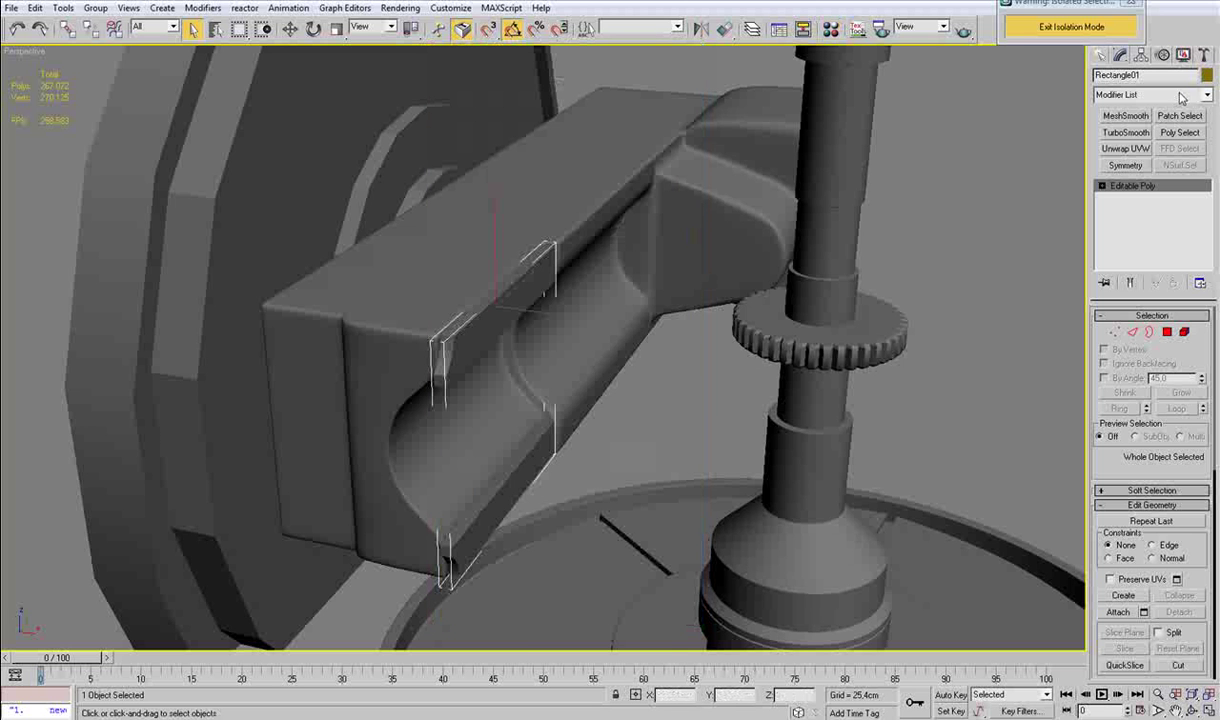
Change the strips' object colour to black and deselect them.
click(1206, 76)
click(721, 390)
click(685, 438)
click(720, 429)
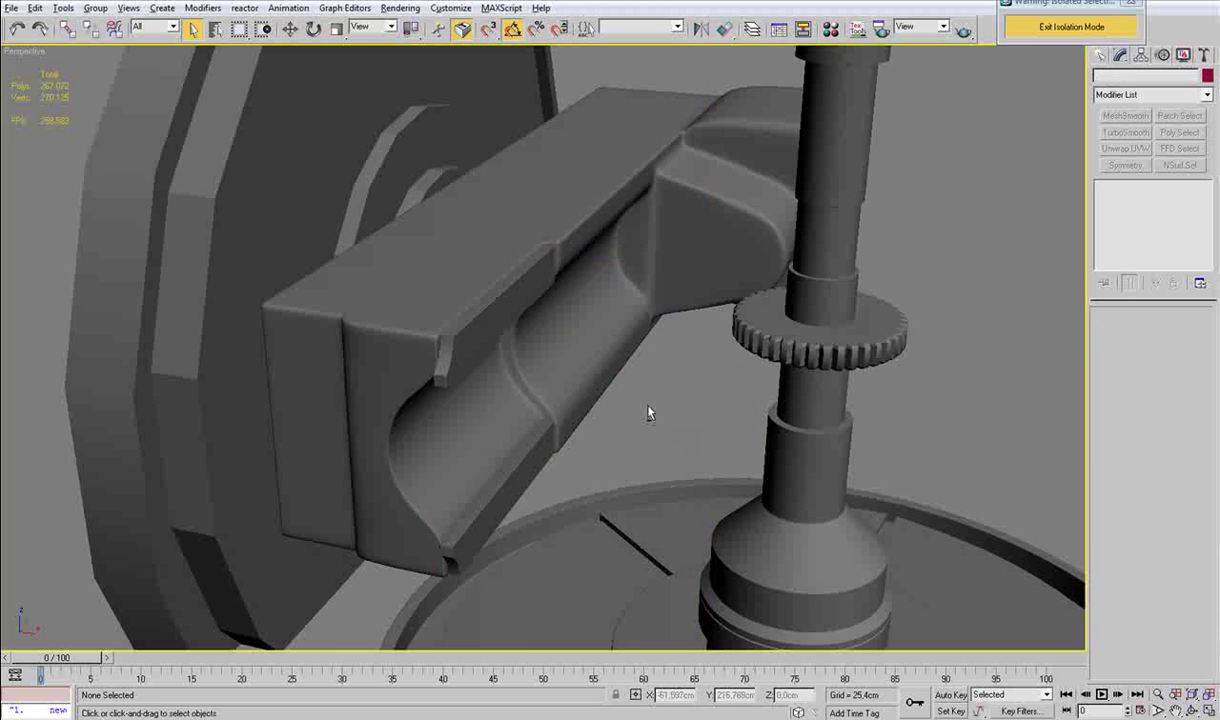
Examine the finished strips, and compare them with the bolted clamp in the reference photo S1032422.JPG in Picasa.
scroll(667, 415, down, 5)
mouse_move(637, 403)
alt+middle_down()
mouse_move(618, 398)
mouse_move(636, 402)
alt+middle_up()
scroll(677, 418, up, 6)
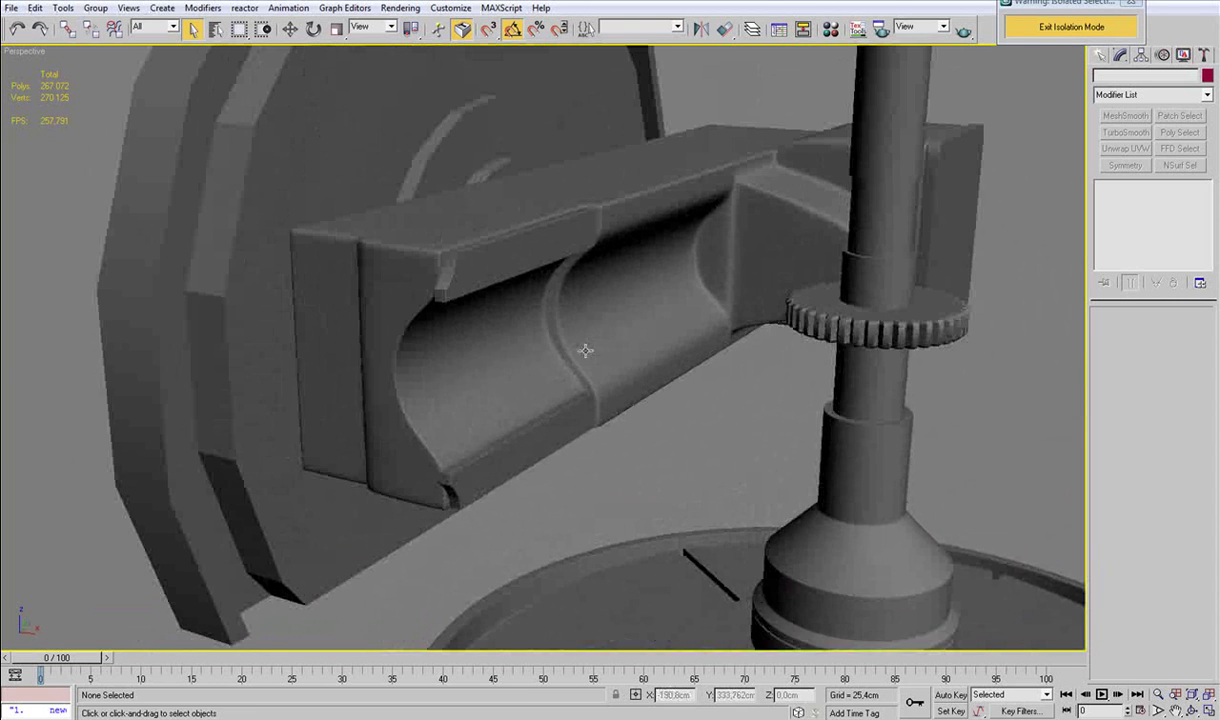
alt+middle_drag(585, 351, 512, 400)
click(346, 718)
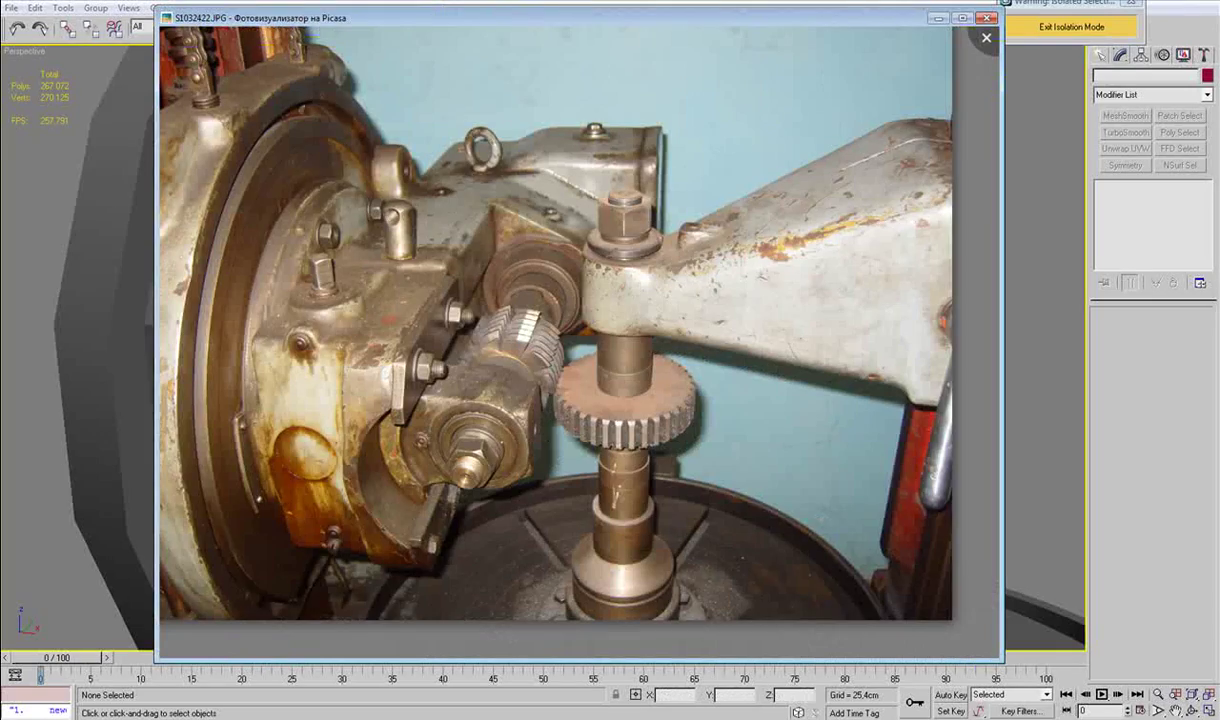
drag(423, 446, 428, 422)
scroll(428, 422, down, 2)
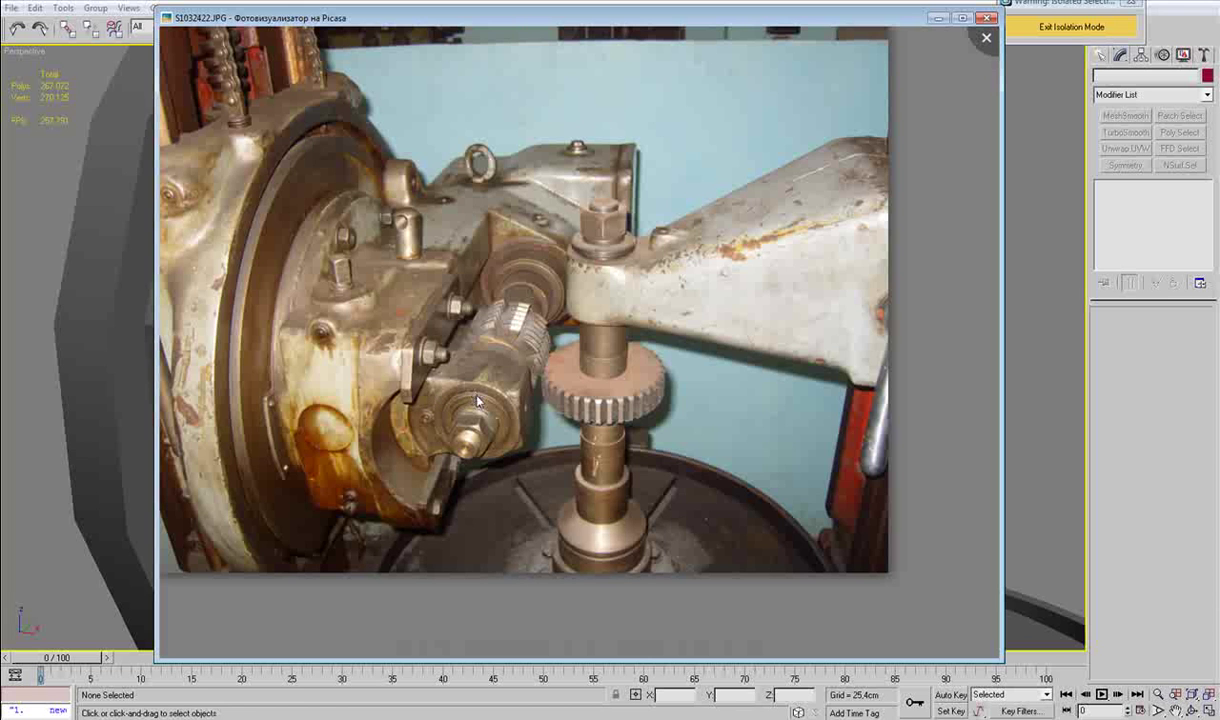
click(32, 386)
alt+middle_drag(280, 322, 459, 238)
scroll(420, 295, down, 3)
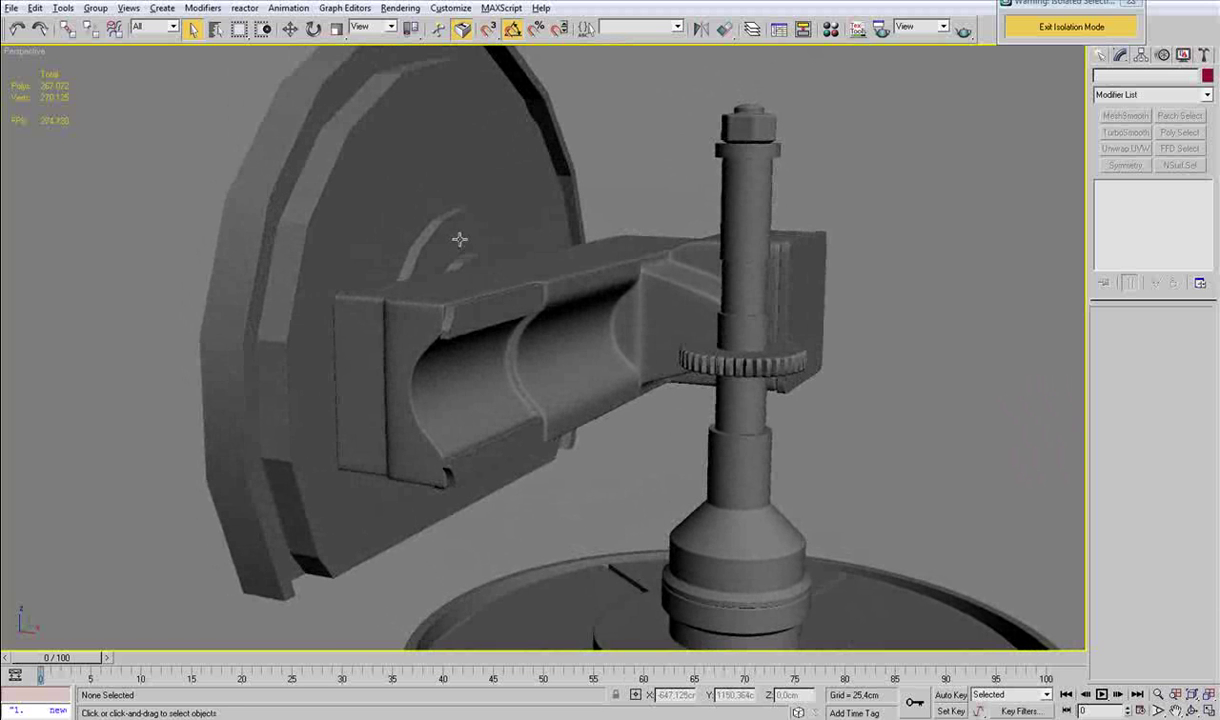
Clone the hex nut element at the top of the Lathe_Part spindle to a separate object beside it.
click(743, 118)
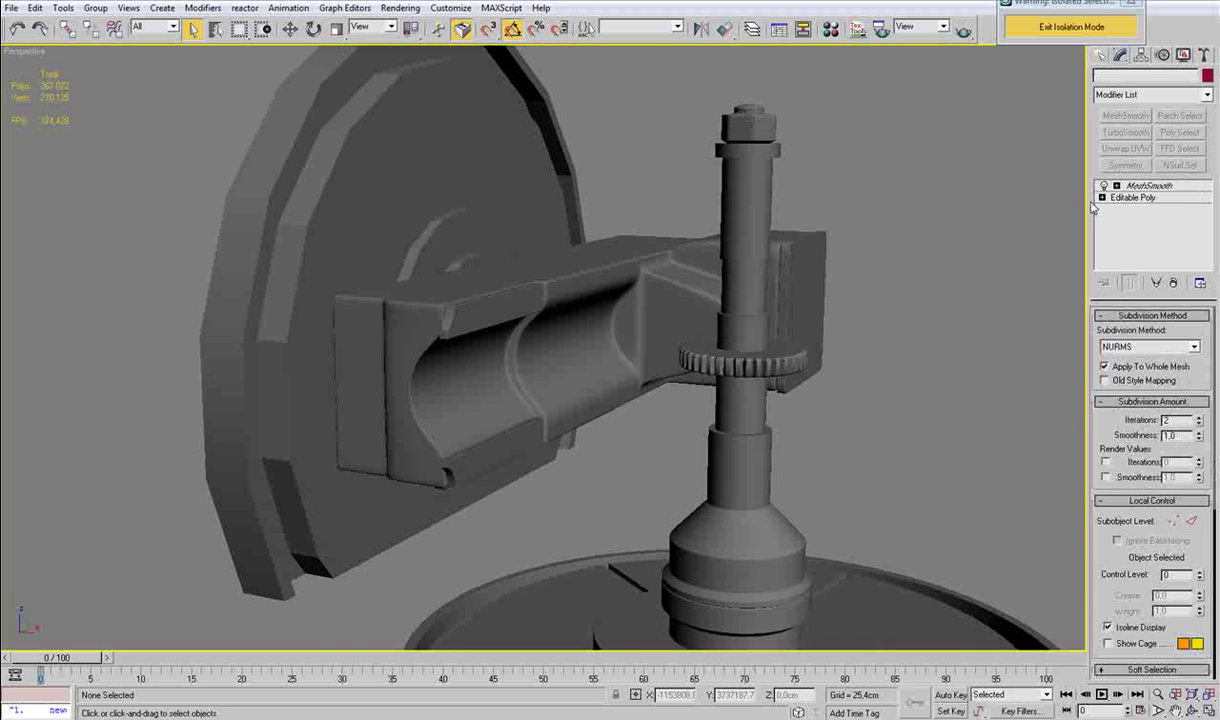
key(F3)
click(1150, 198)
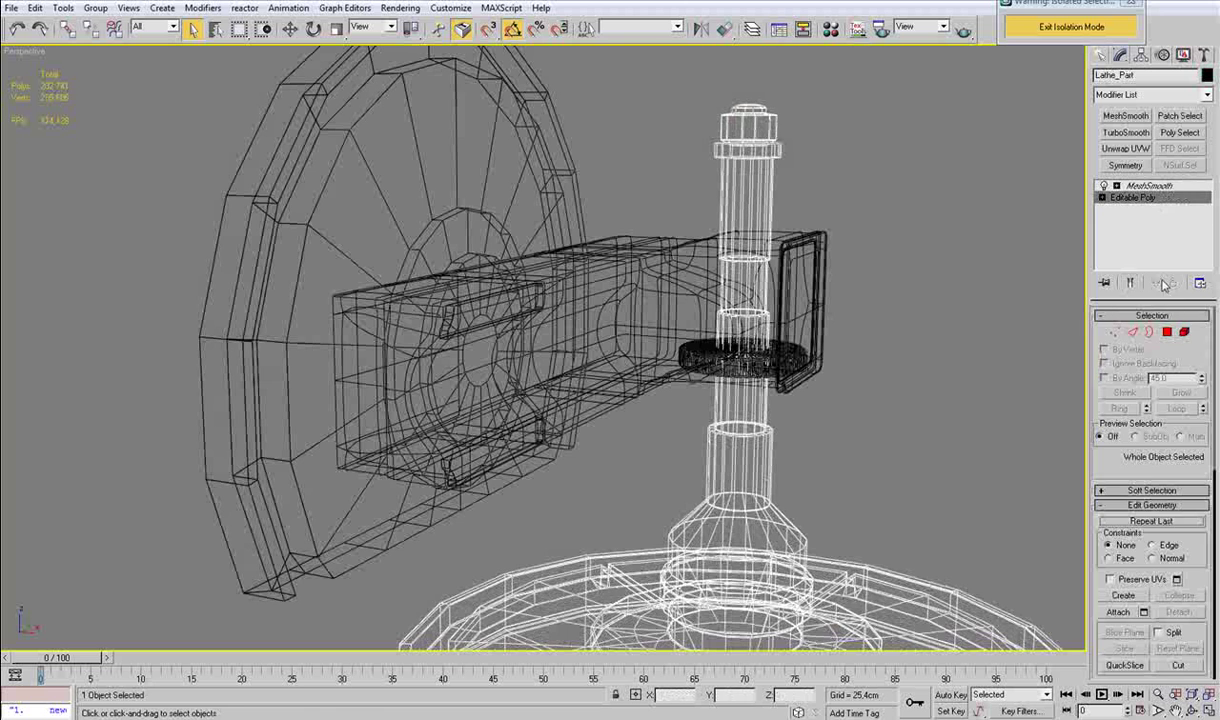
click(1184, 334)
click(729, 118)
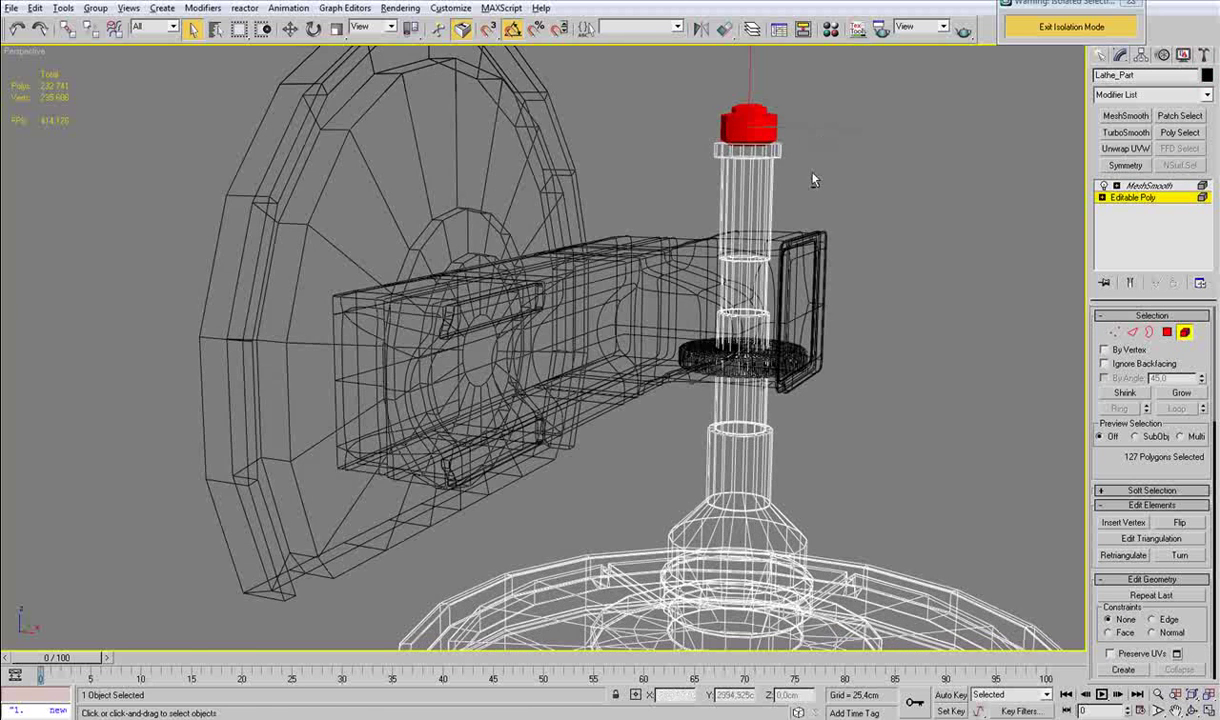
alt+middle_drag(809, 176, 699, 120)
key(w)
shift+drag(698, 120, 632, 120)
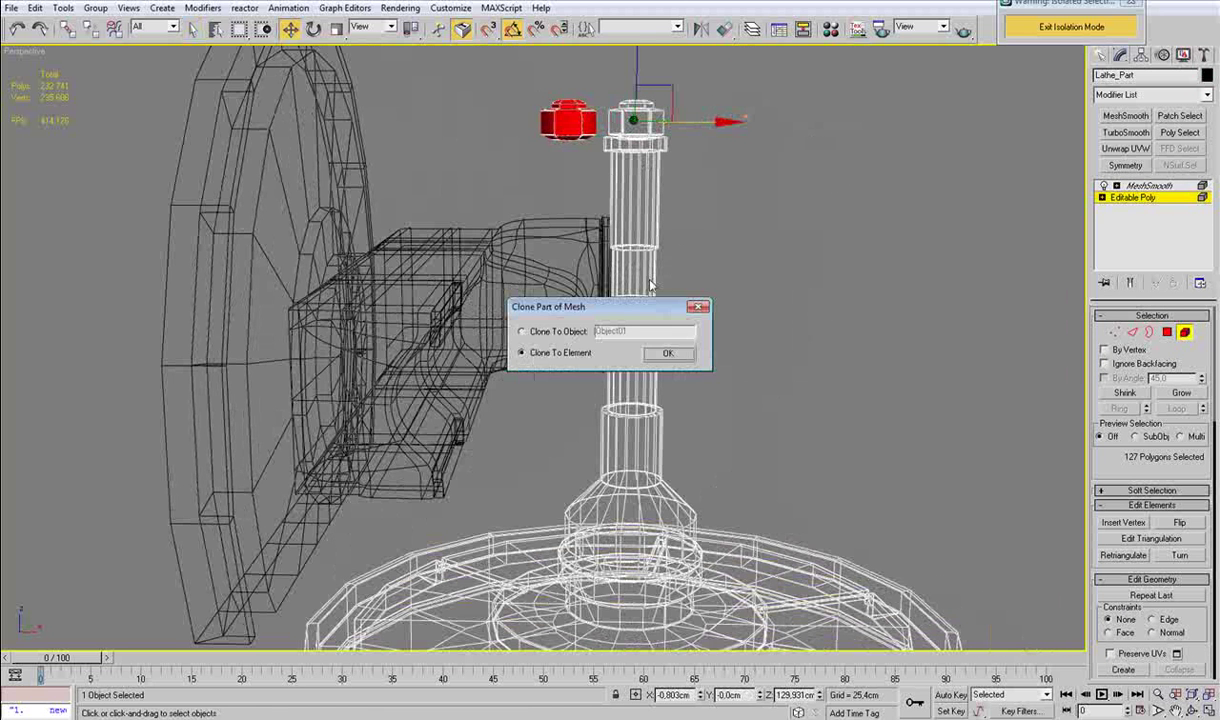
click(578, 337)
click(668, 353)
Select the cloned hex nut and center its pivot on the object.
click(1188, 332)
click(565, 115)
scroll(548, 165, up, 3)
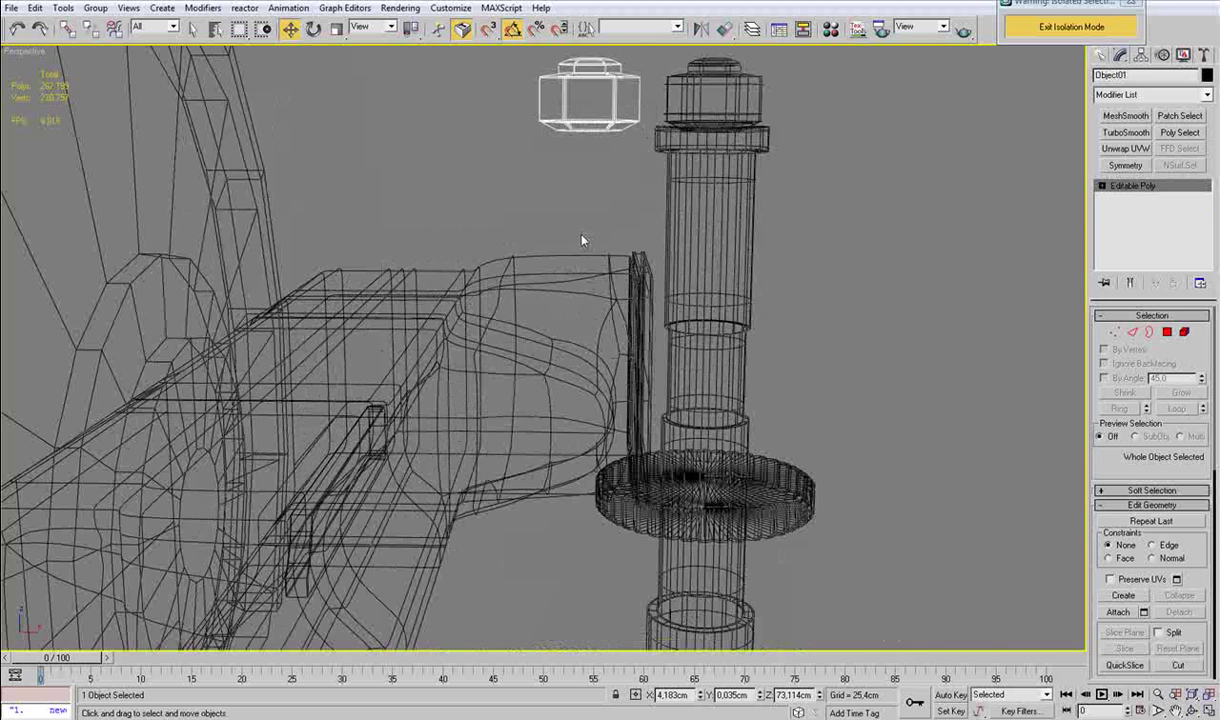
key(z)
click(1141, 54)
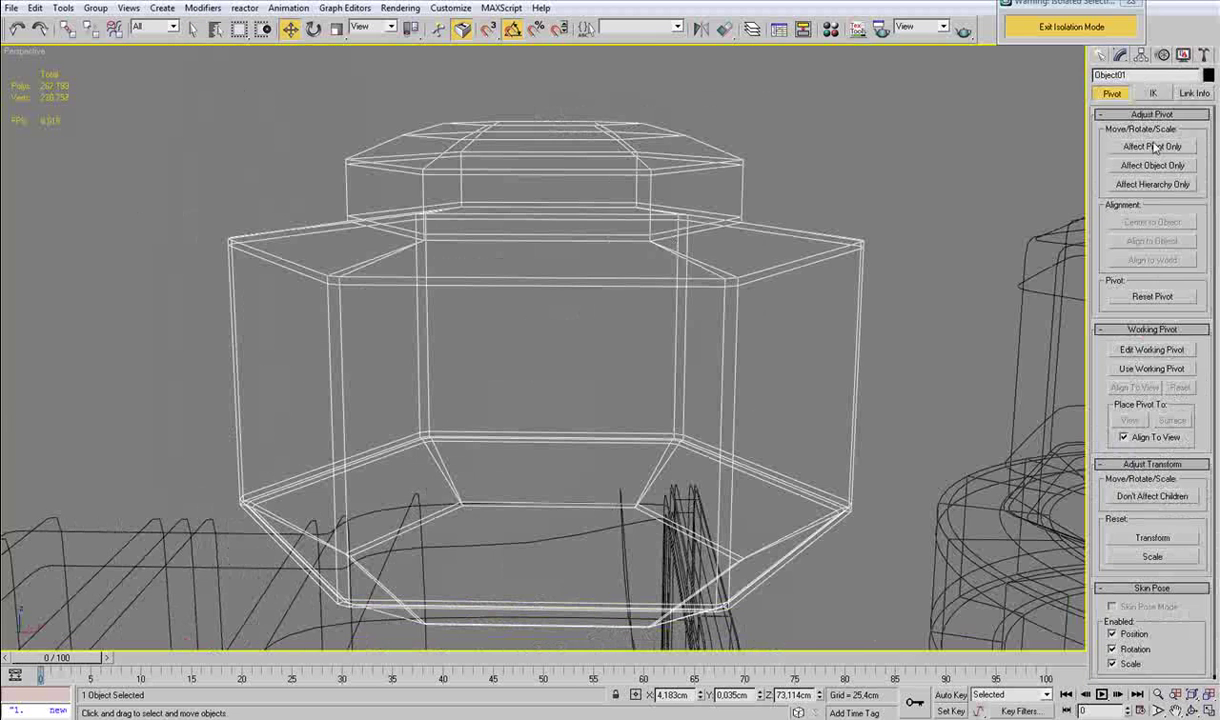
click(1175, 146)
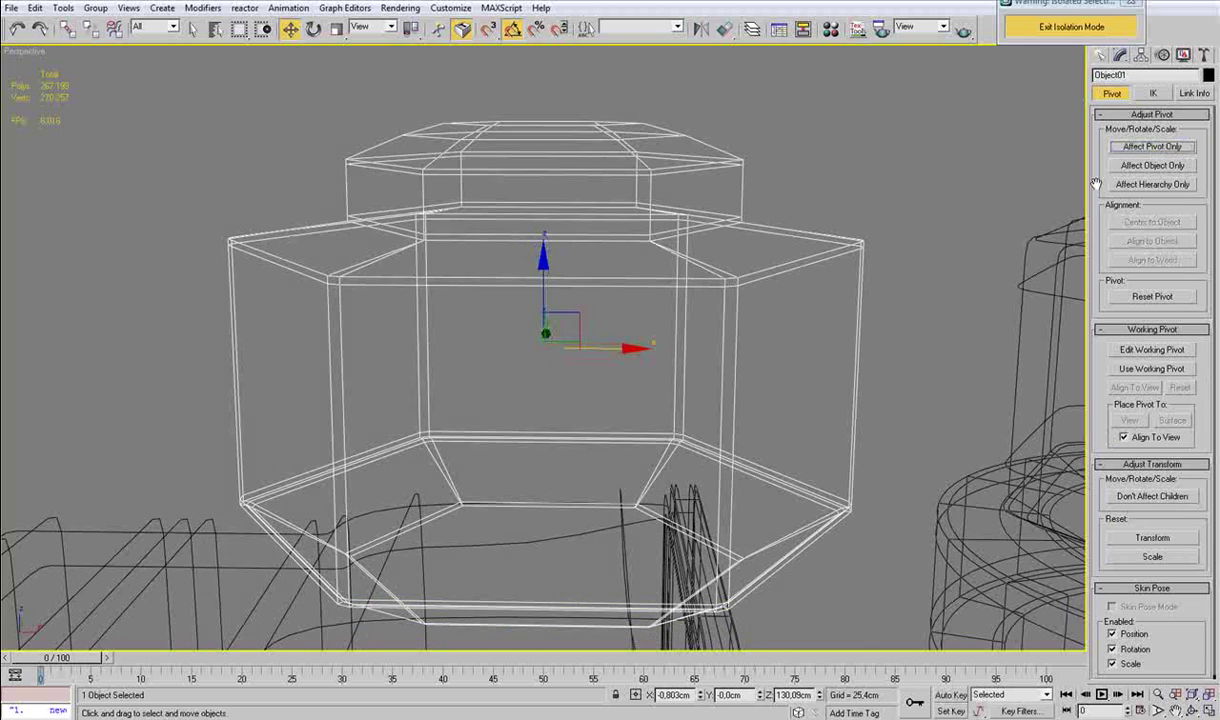
In the top view, move the nut next to the strips, at about X -6.2 cm, Y -17.6 cm.
key(t)
key(z)
scroll(630, 246, down, 6)
middle_drag(614, 338, 634, 218)
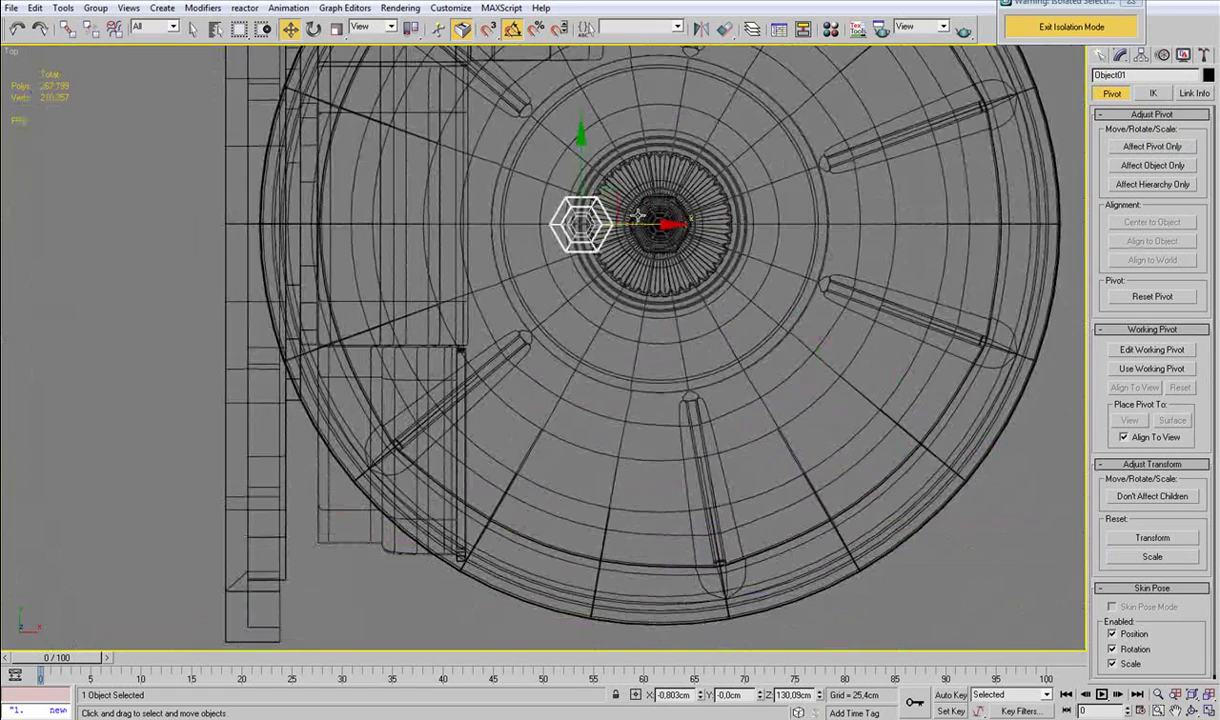
scroll(612, 216, down, 1)
drag(598, 228, 541, 406)
In the front view, lower the nut to the upper strip's height, at about Z 118.9 cm.
key(f)
key(z)
scroll(564, 335, down, 6)
scroll(617, 293, down, 5)
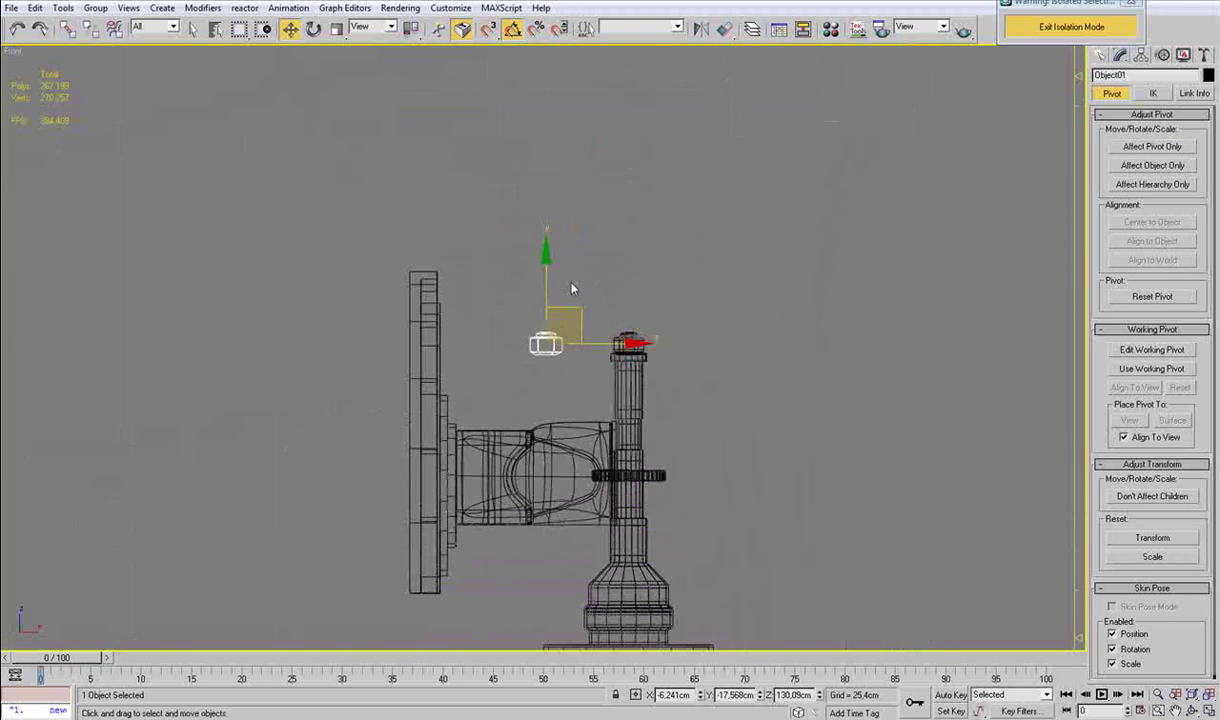
drag(569, 307, 572, 397)
Rotate the nut 90 degrees so its stud end points horizontally away from the strip.
key(z)
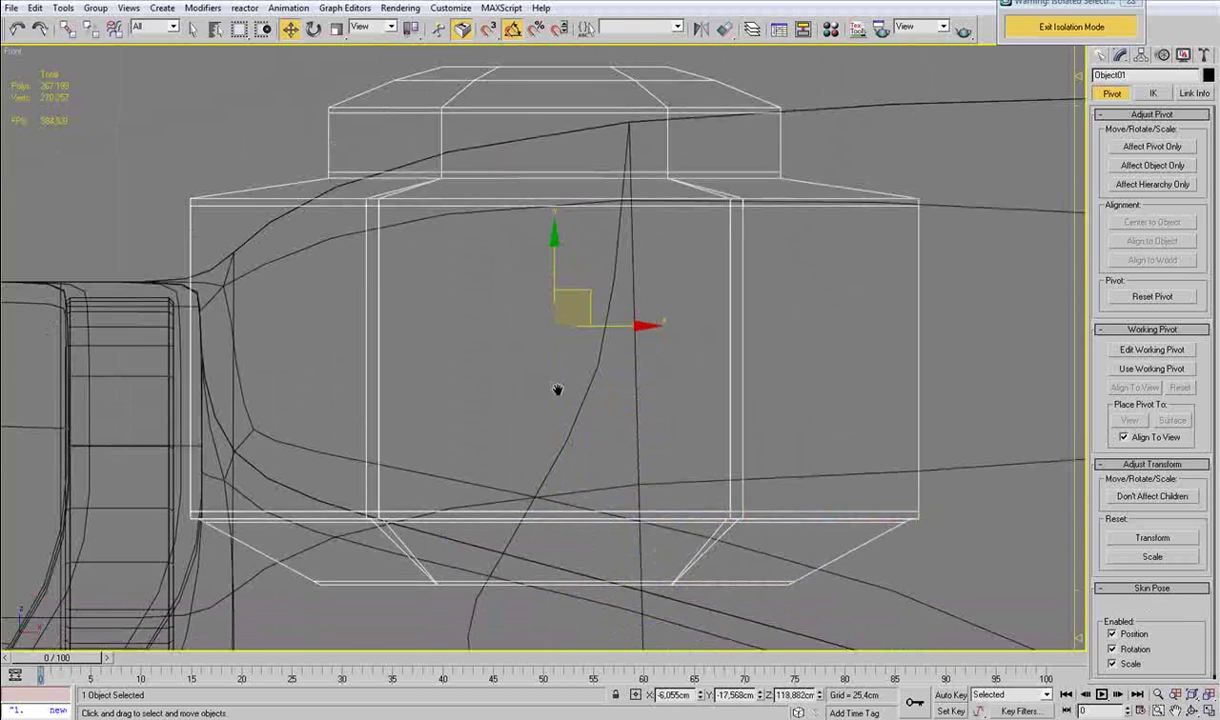
scroll(545, 320, down, 3)
key(e)
drag(606, 267, 622, 336)
Scale the whole nut element down uniformly to bolt size for the strip.
key(5)
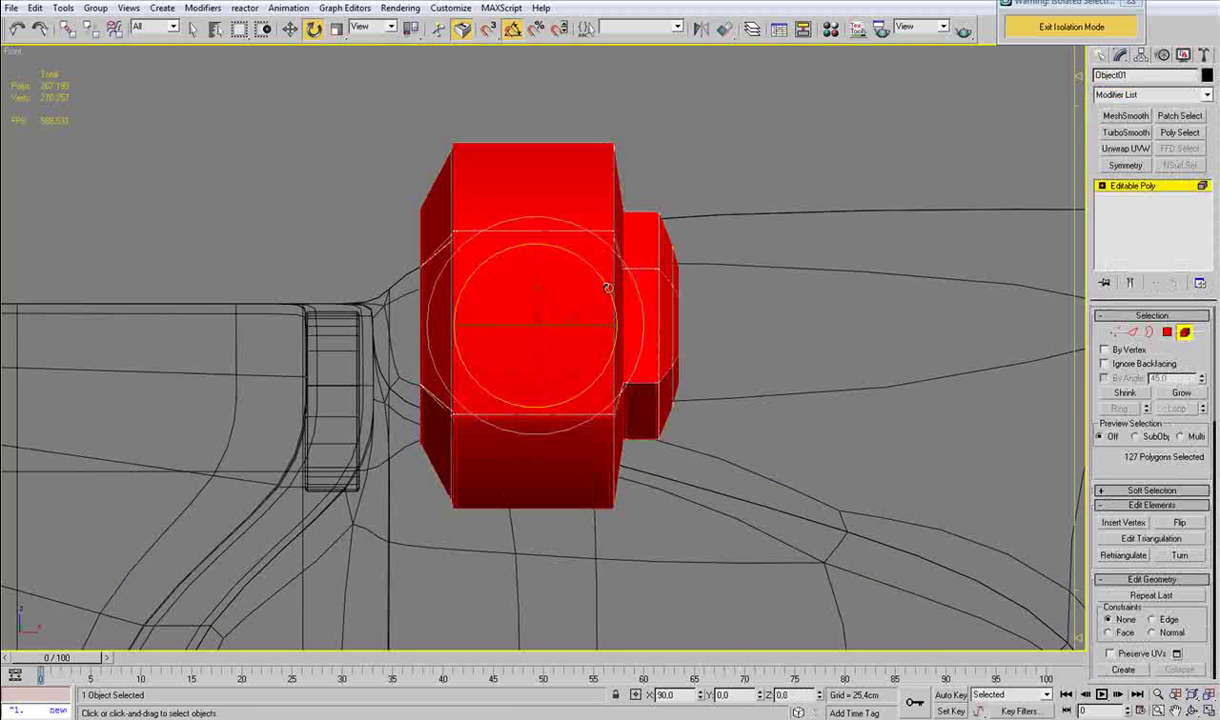
key(r)
drag(547, 324, 542, 475)
middle_drag(517, 441, 524, 323)
drag(542, 200, 556, 238)
Move the nut geometry against the upper strip so its base sits flush with the strip's outer face.
key(w)
drag(574, 186, 423, 259)
middle_drag(423, 259, 572, 315)
scroll(425, 259, up, 3)
scroll(572, 315, up, 2)
key(1)
drag(461, 351, 499, 142)
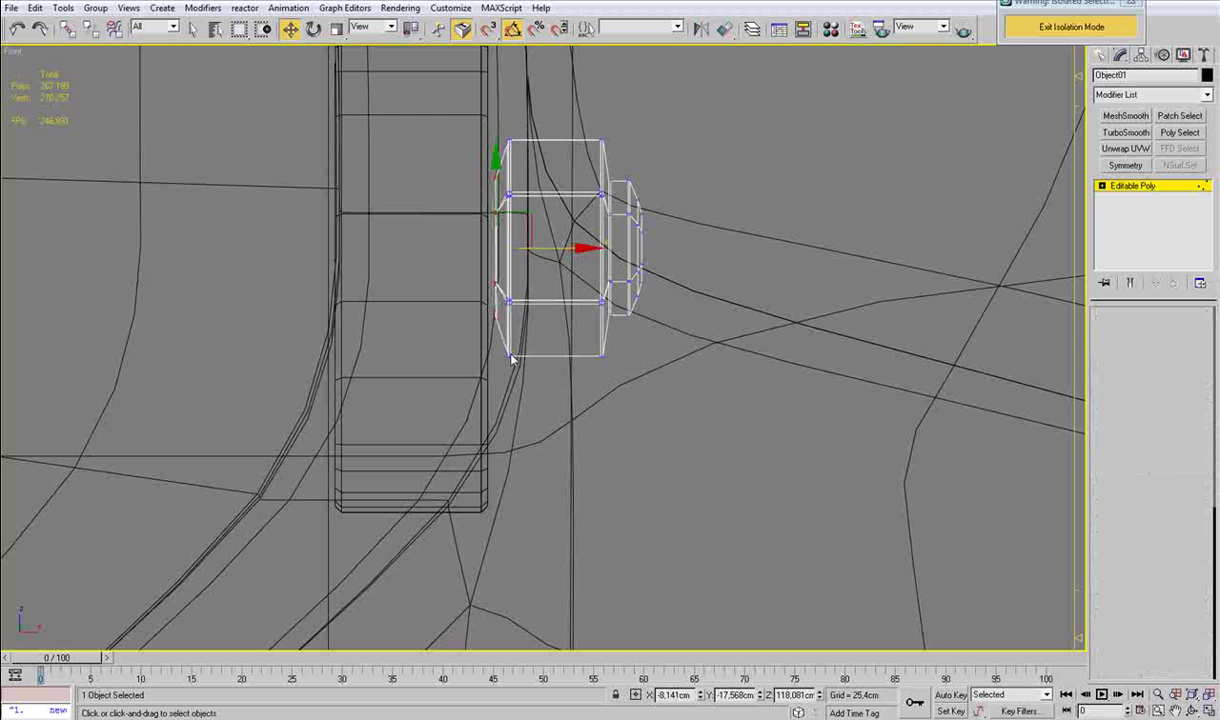
key(4)
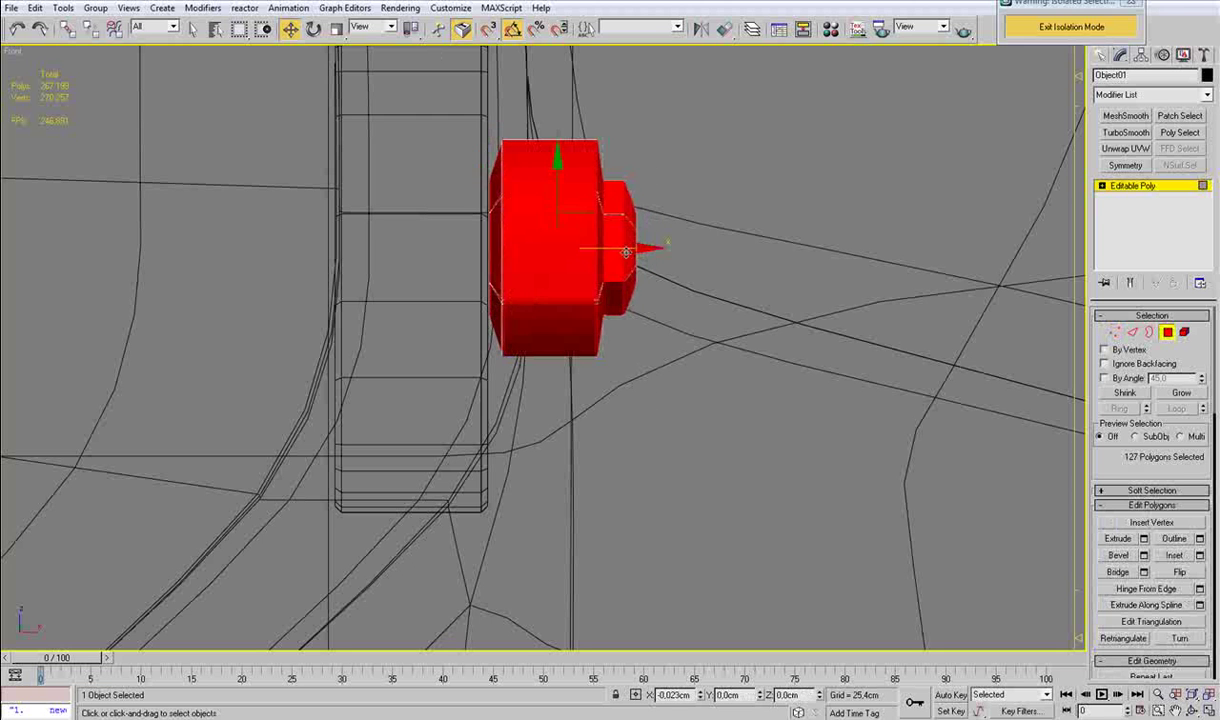
Lengthen the bolt's stud by moving its 24 tip vertices outward along X.
key(1)
drag(675, 246, 779, 238)
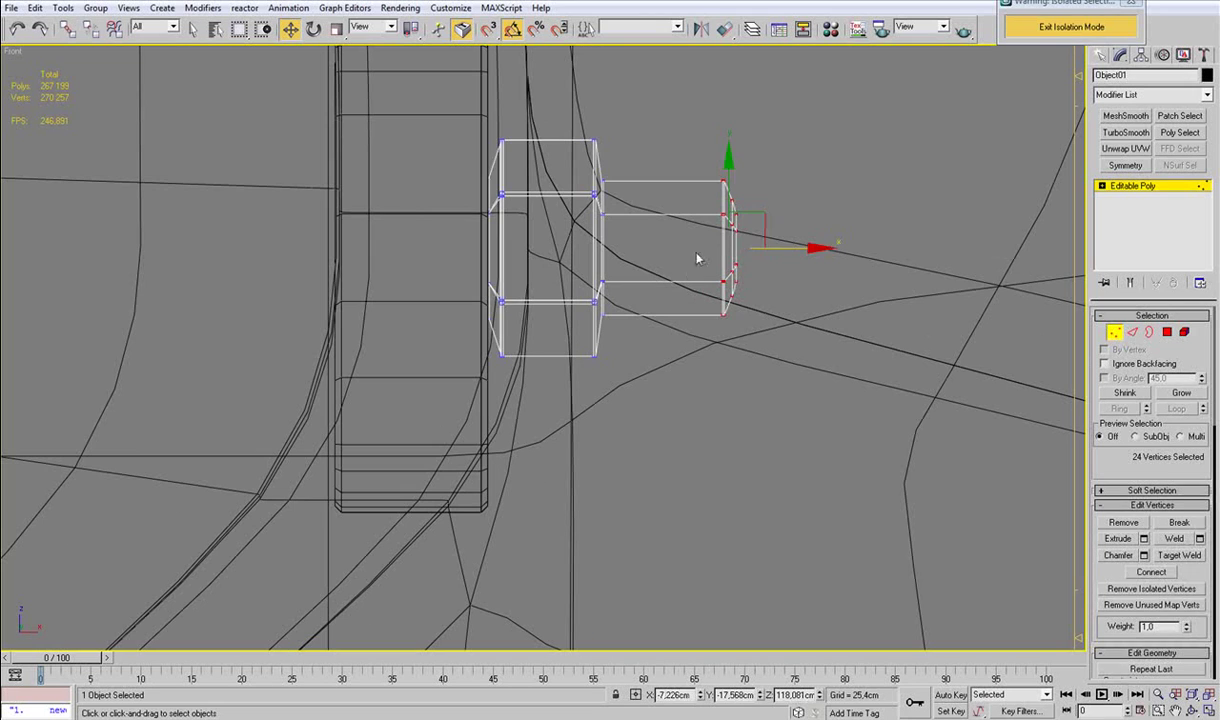
Connect the lengthwise edges of the bolt's stud with 5 segments, pinch 0 and slide 0.
key(2)
click(678, 281)
key(alt+r)
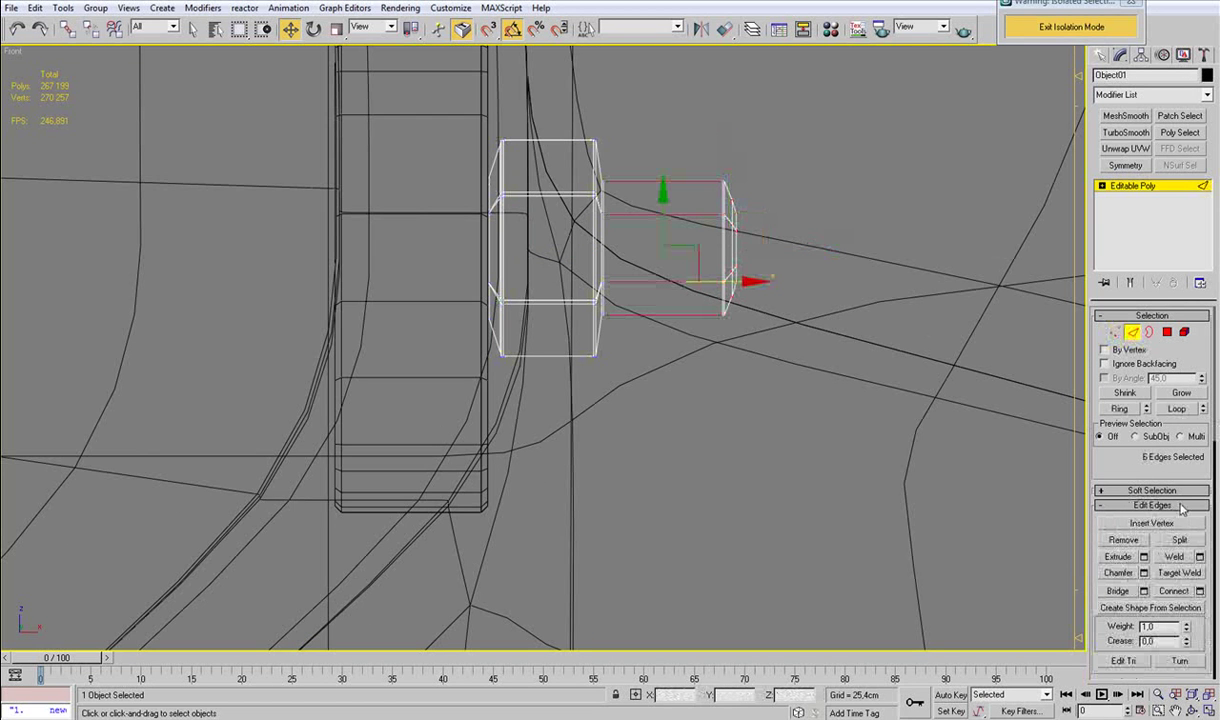
click(1199, 591)
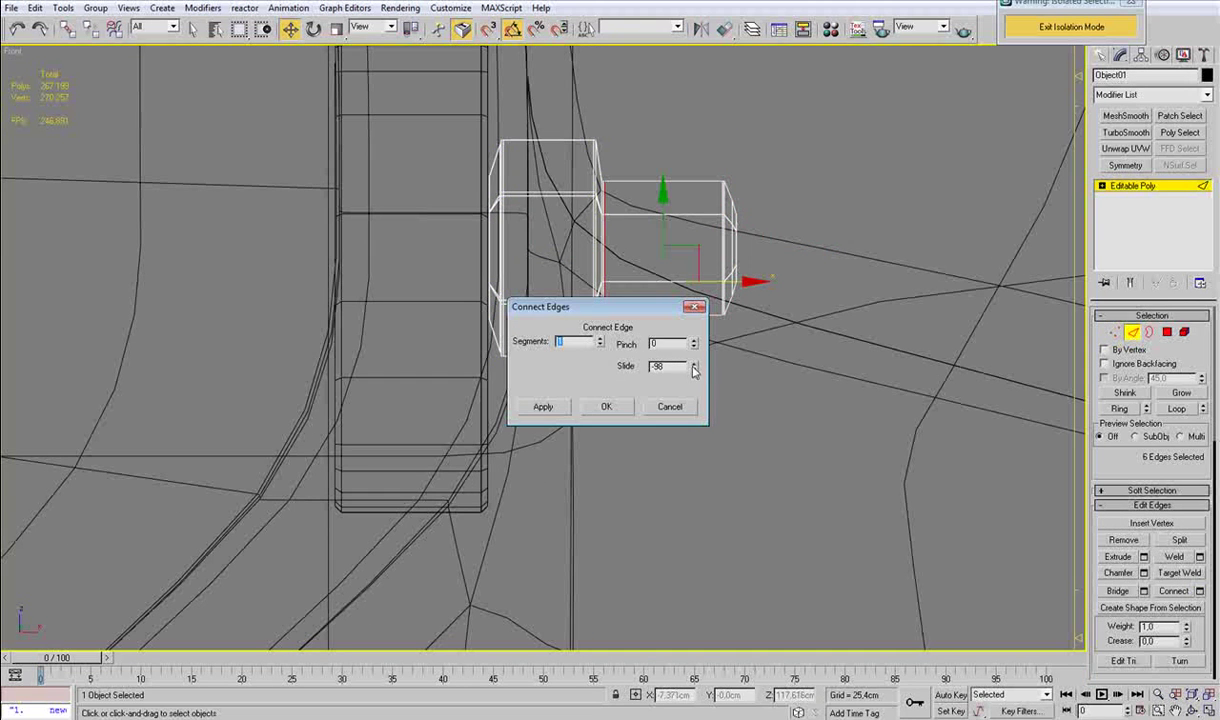
click(602, 338)
click(602, 338)
click(602, 338)
click(602, 338)
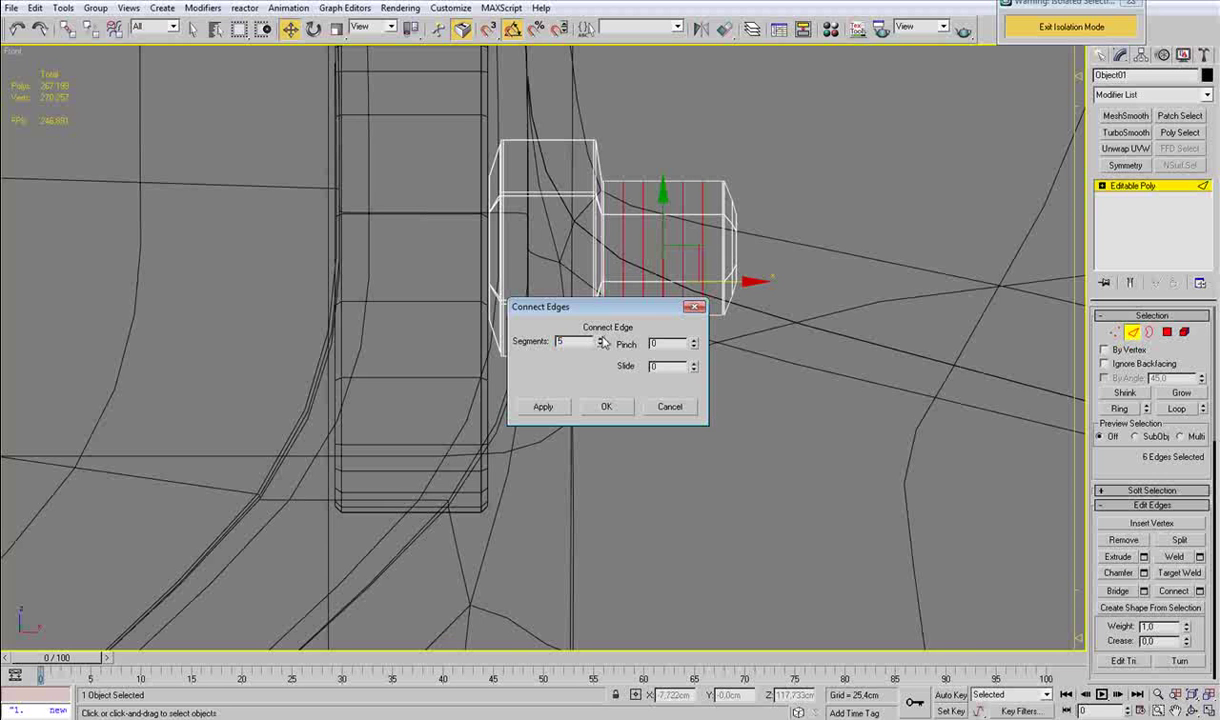
click(624, 411)
Extrude the stud's five new edge loops inward as thread grooves, with height -0.025 cm and base width 0.005 cm.
key(p)
key(z)
scroll(629, 392, down, 3)
mouse_move(629, 392)
alt+middle_down()
mouse_move(592, 372)
mouse_move(508, 387)
mouse_move(571, 369)
mouse_move(486, 394)
alt+middle_up()
key(F3)
scroll(505, 390, down, 2)
scroll(510, 382, down, 4)
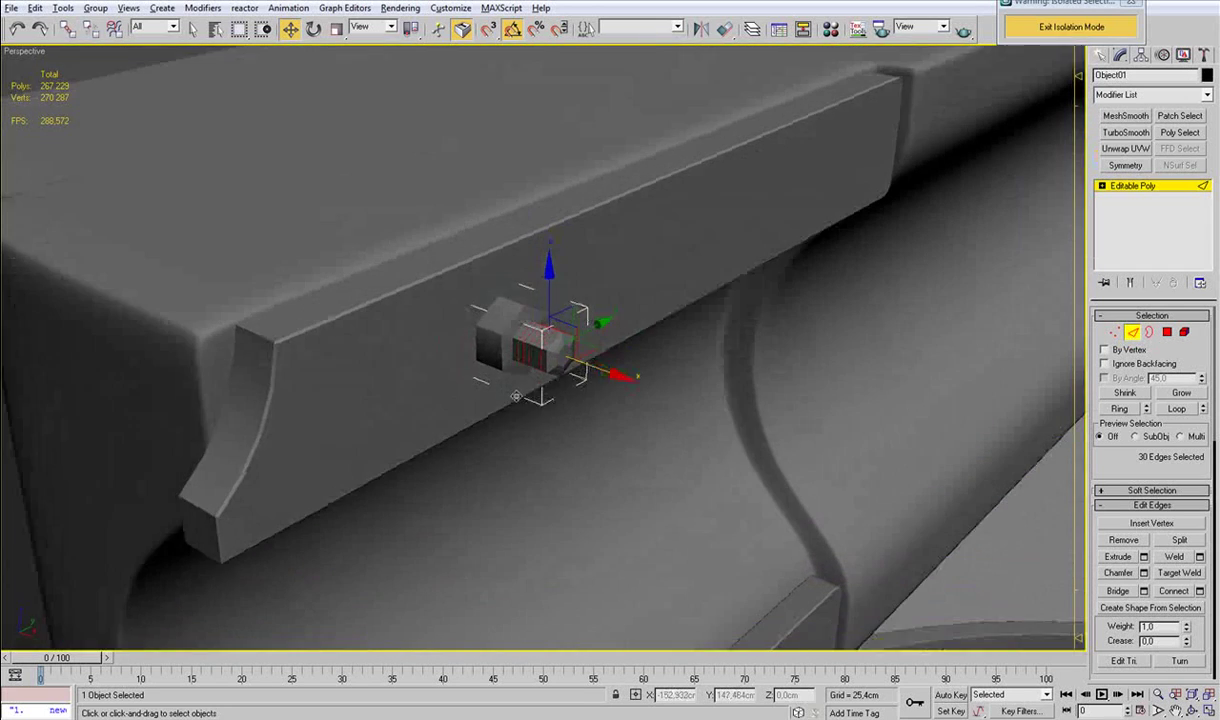
scroll(482, 360, up, 4)
middle_drag(478, 325, 600, 340)
scroll(581, 343, up, 4)
key(F4)
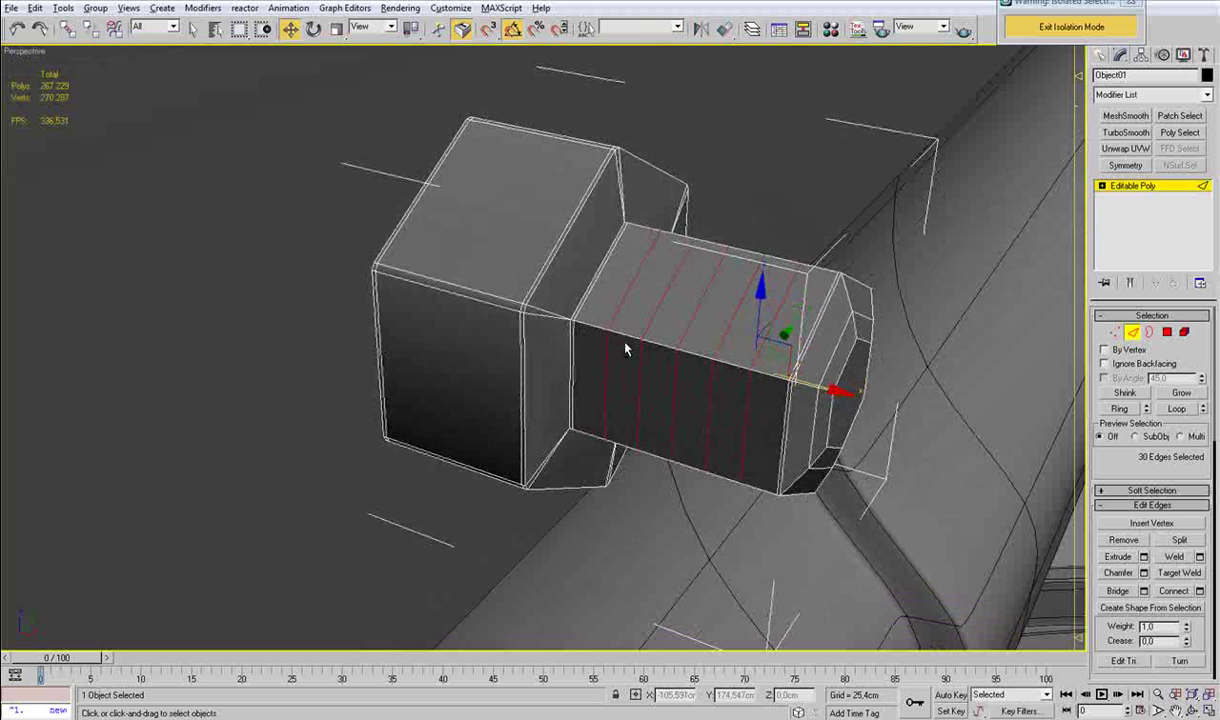
click(1144, 557)
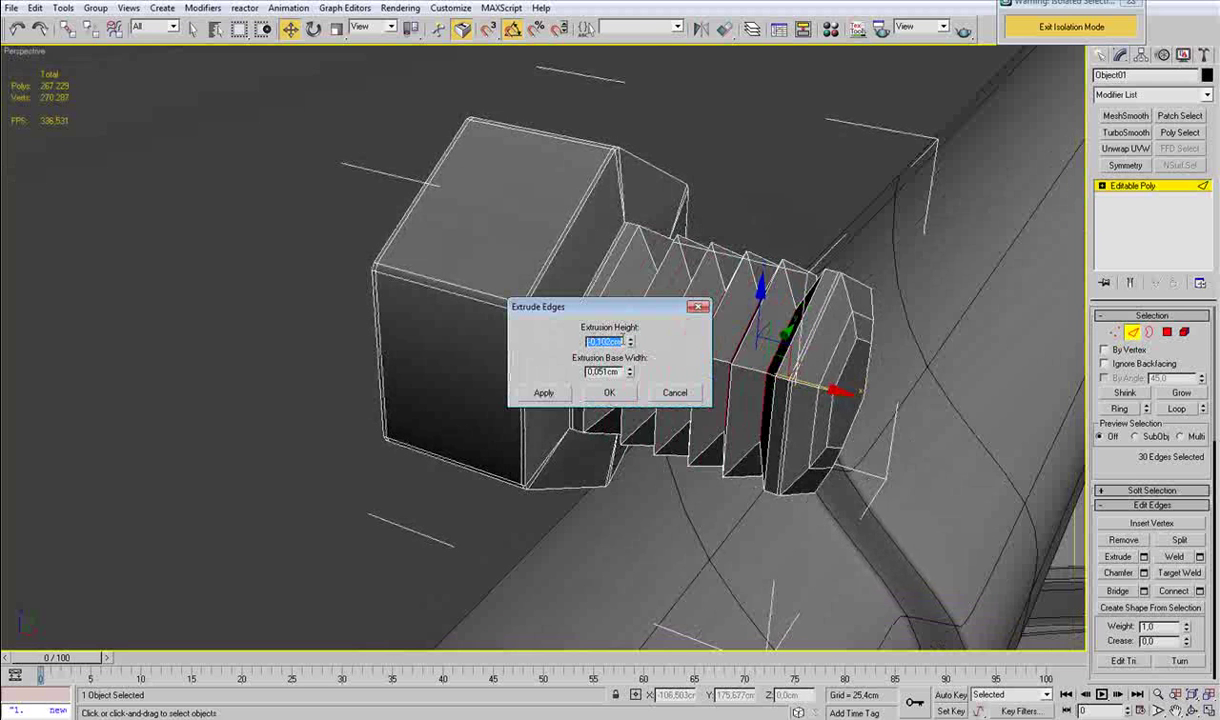
right_click(631, 342)
right_click(630, 372)
drag(631, 343, 633, 347)
click(631, 369)
click(632, 340)
click(632, 340)
click(632, 340)
click(632, 340)
click(632, 340)
click(632, 340)
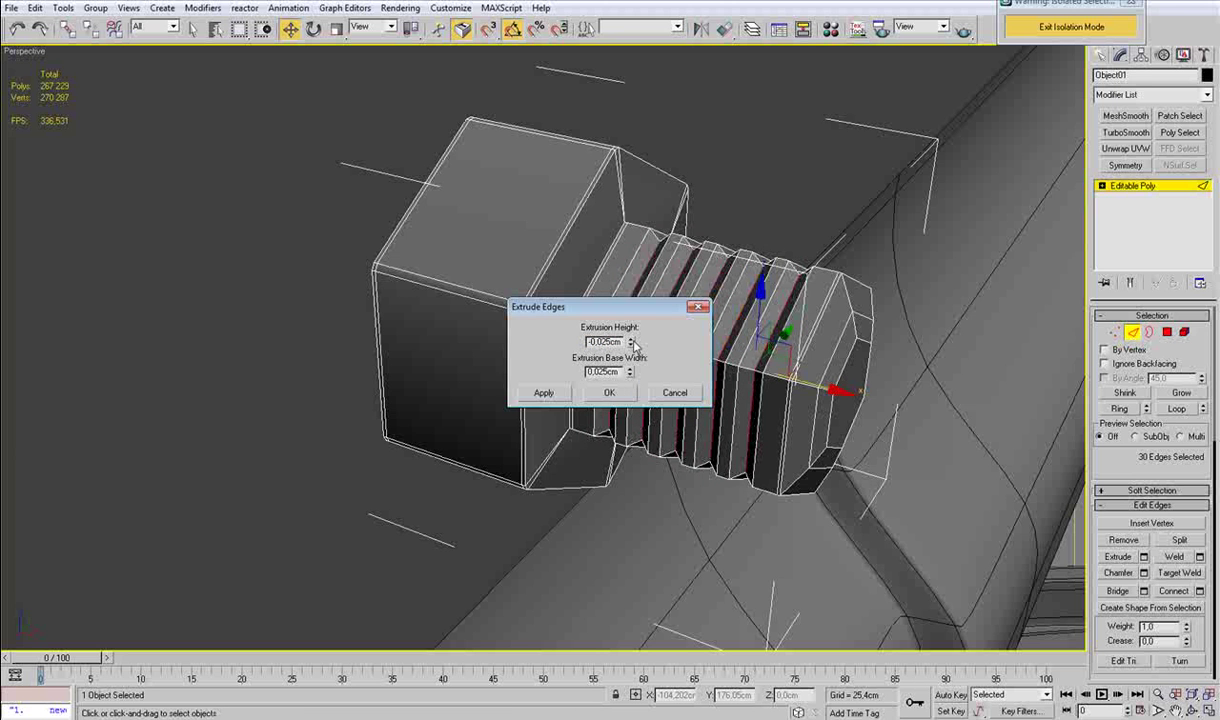
right_click(631, 376)
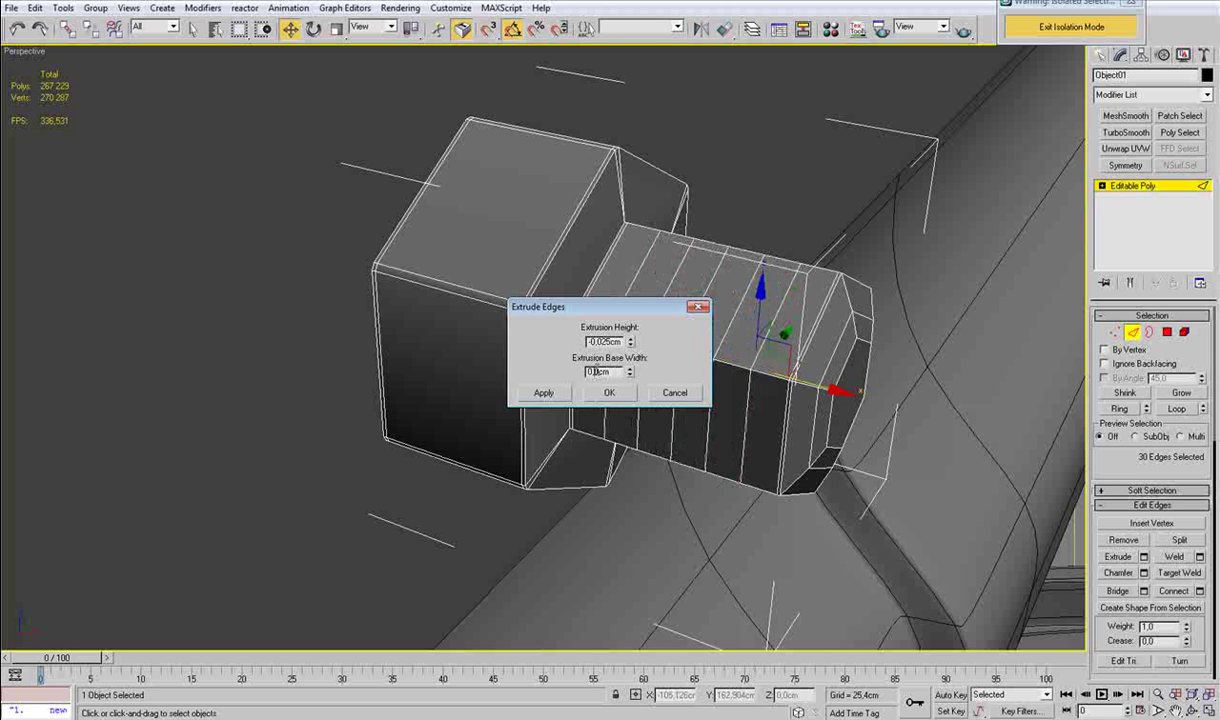
key(Return)
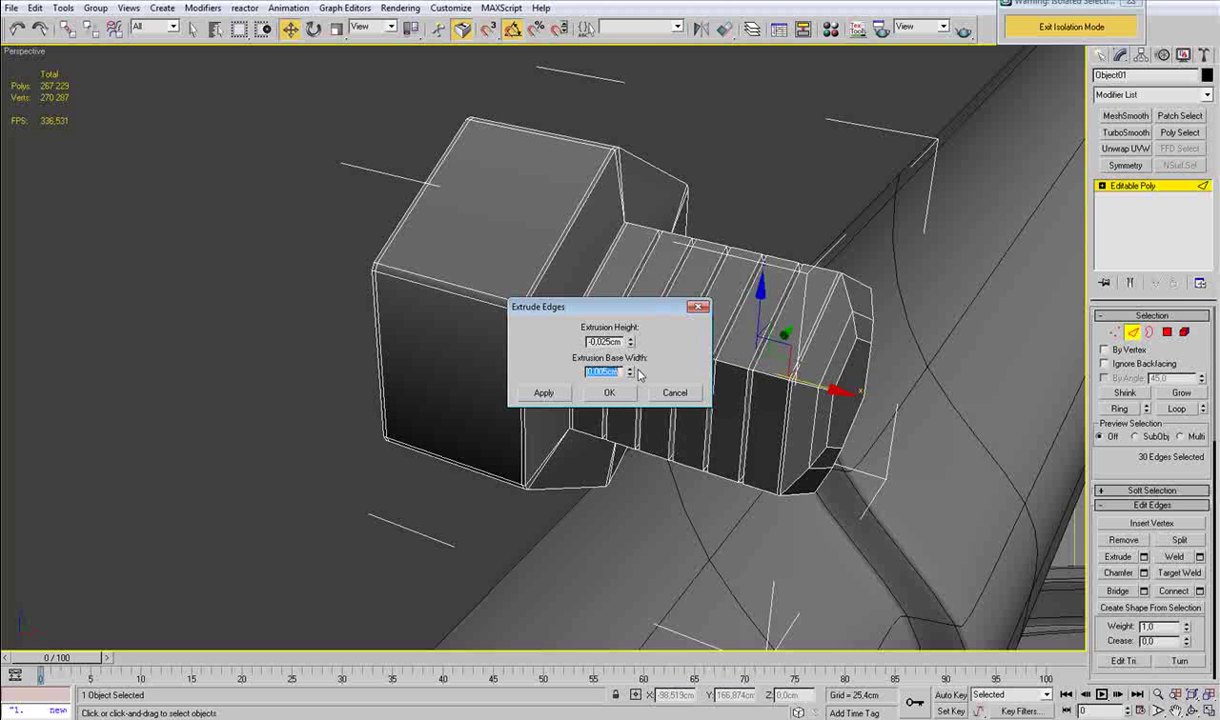
click(615, 394)
Chamfer the innermost edges of the five thread grooves on the stud.
alt+middle_drag(640, 388, 746, 398)
scroll(732, 340, up, 4)
middle_drag(745, 330, 682, 358)
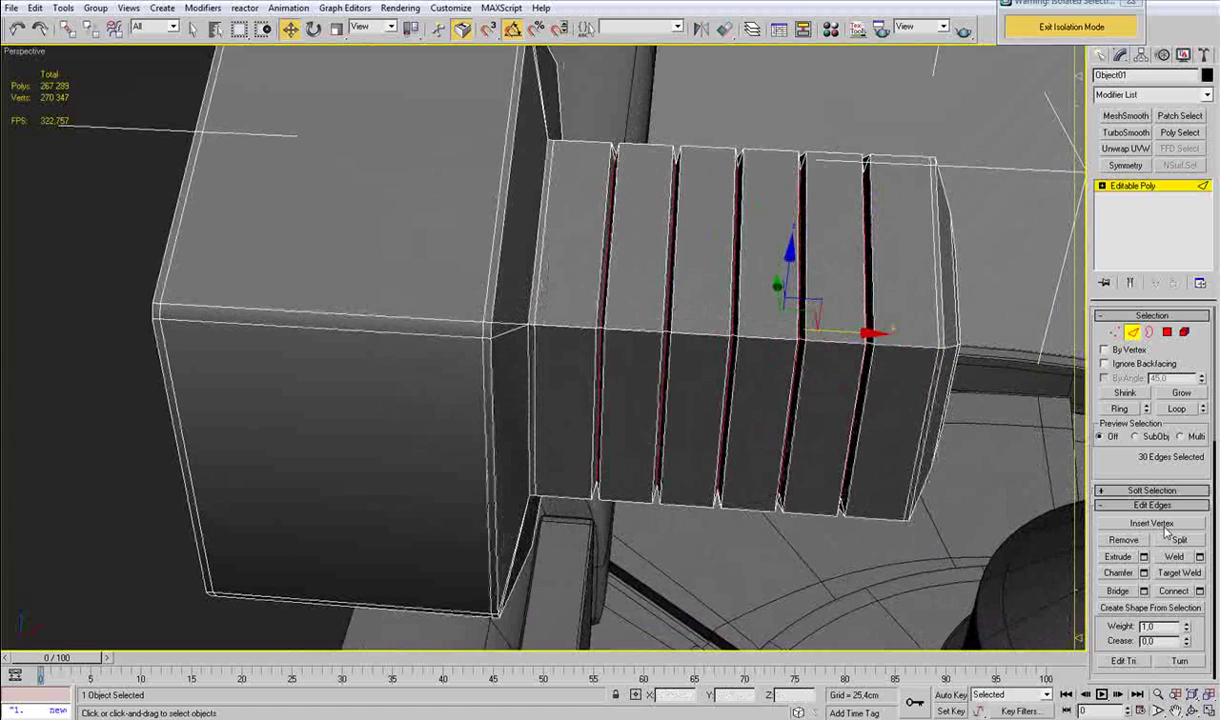
click(1144, 573)
click(600, 366)
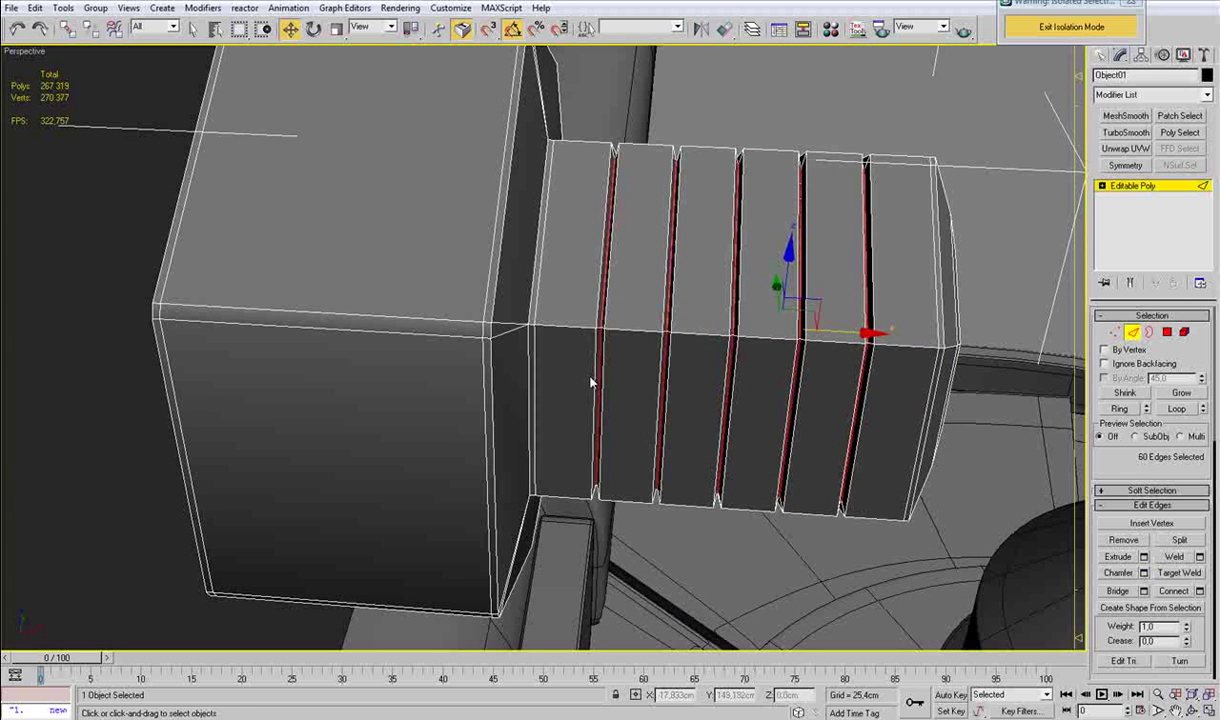
Connect the edge rings of the six stud sections between the grooves with 2 segments, pinch 96 and slide 0.
click(585, 328)
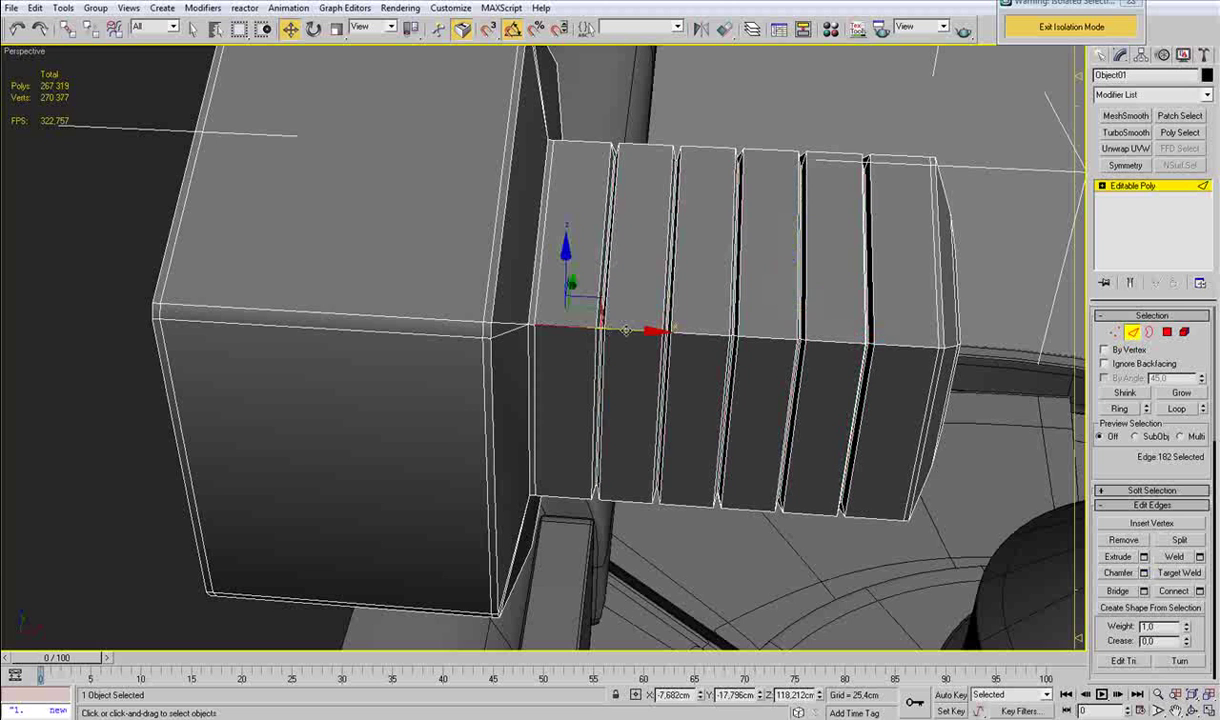
ctrl+click(628, 330)
ctrl+click(706, 333)
ctrl+click(771, 338)
ctrl+click(839, 342)
ctrl+click(903, 346)
key(alt+r)
click(1199, 591)
right_click(602, 339)
click(601, 339)
drag(694, 345, 697, 200)
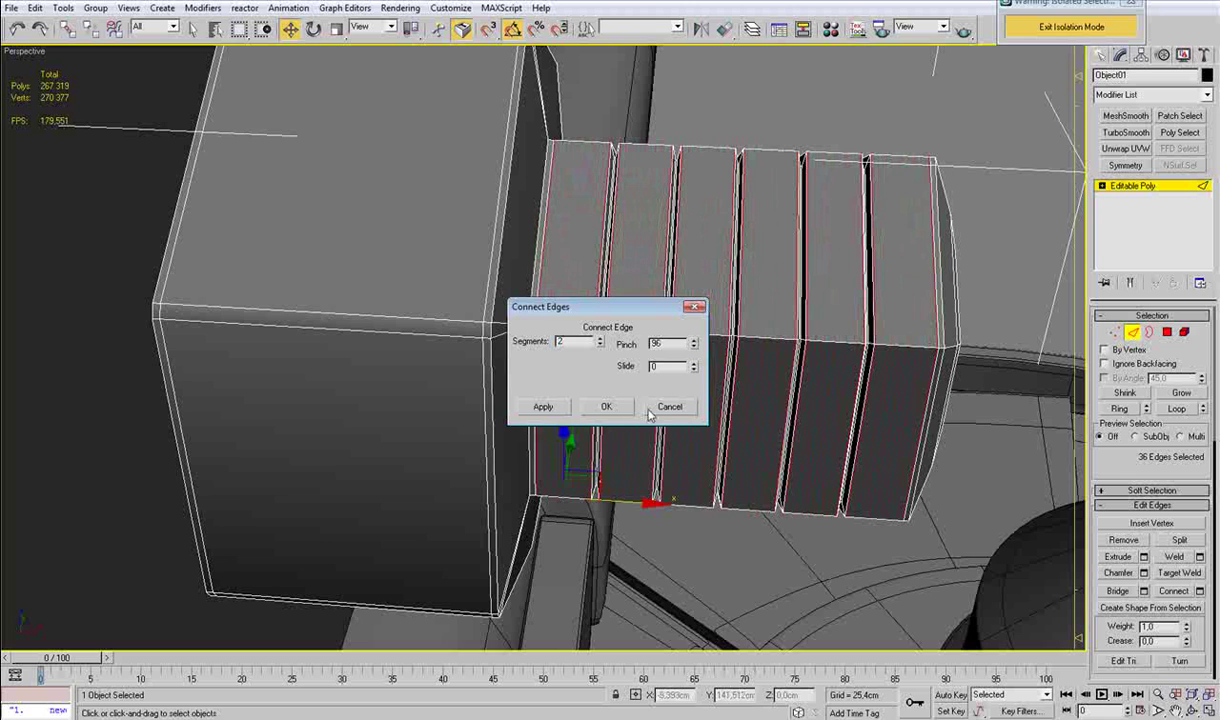
click(606, 406)
Attach the bolt to the Important_Part body at its Editable Poly level, then clear the selection.
scroll(640, 409, down, 5)
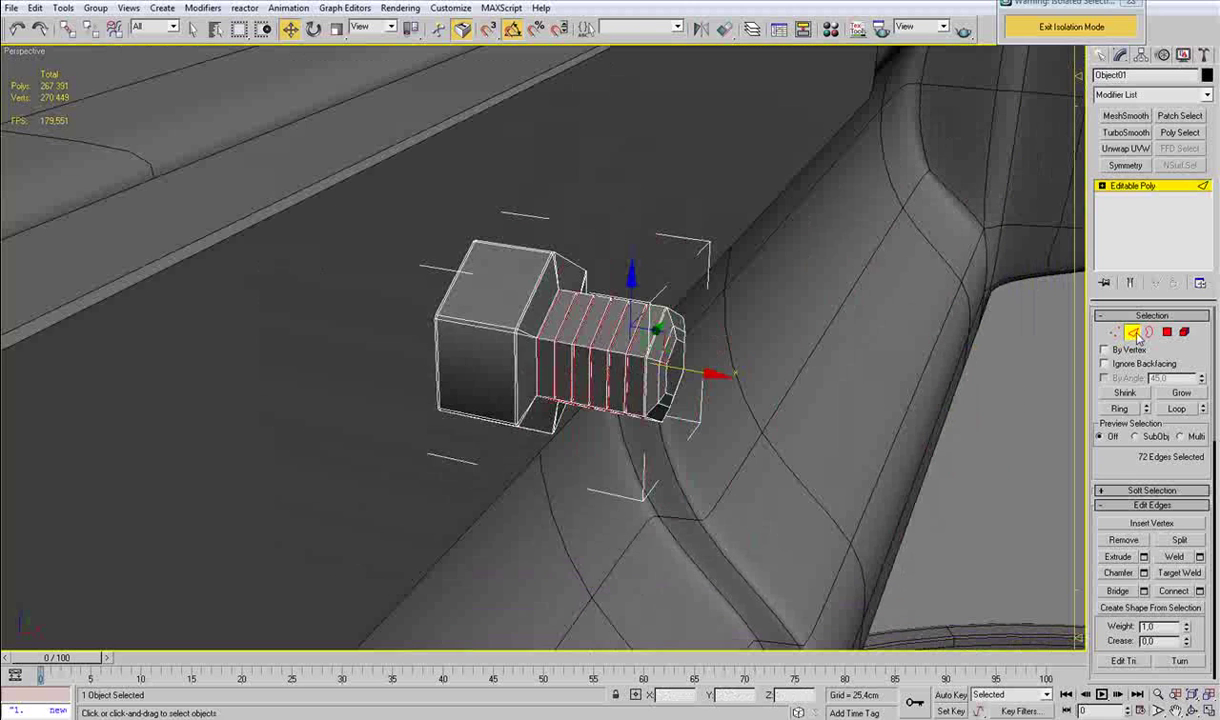
click(1139, 337)
scroll(775, 401, down, 5)
key(ctrl+m)
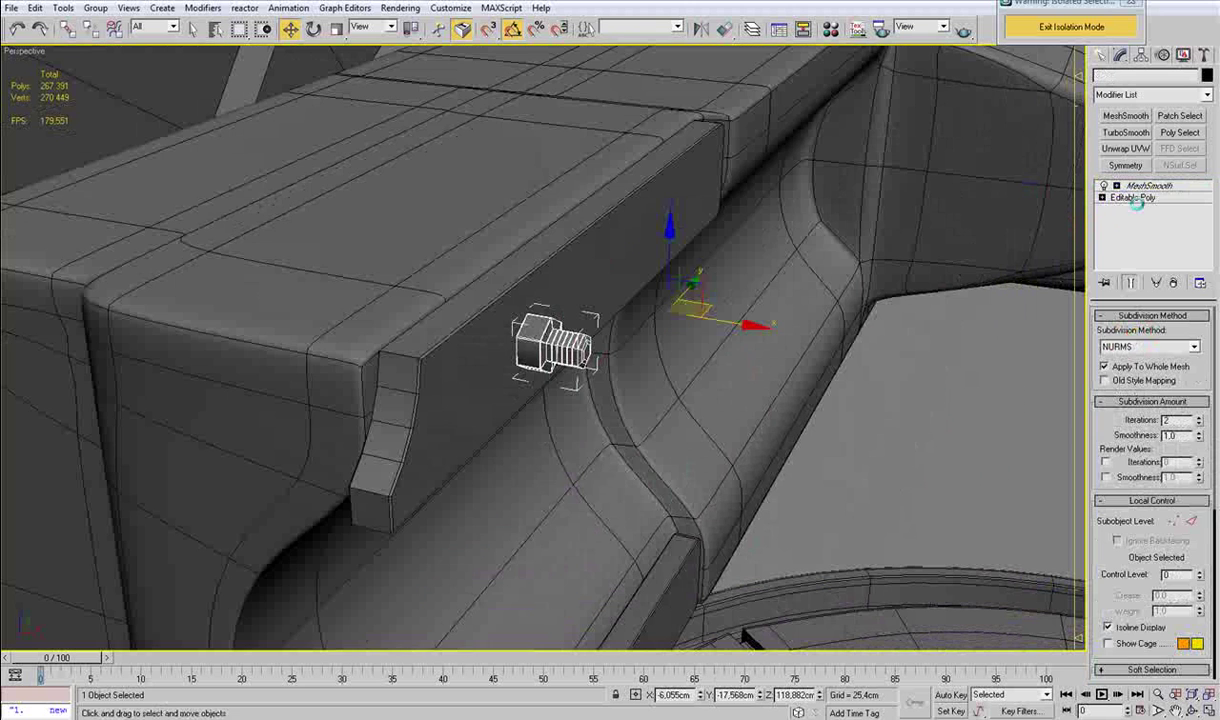
click(1137, 199)
click(1120, 612)
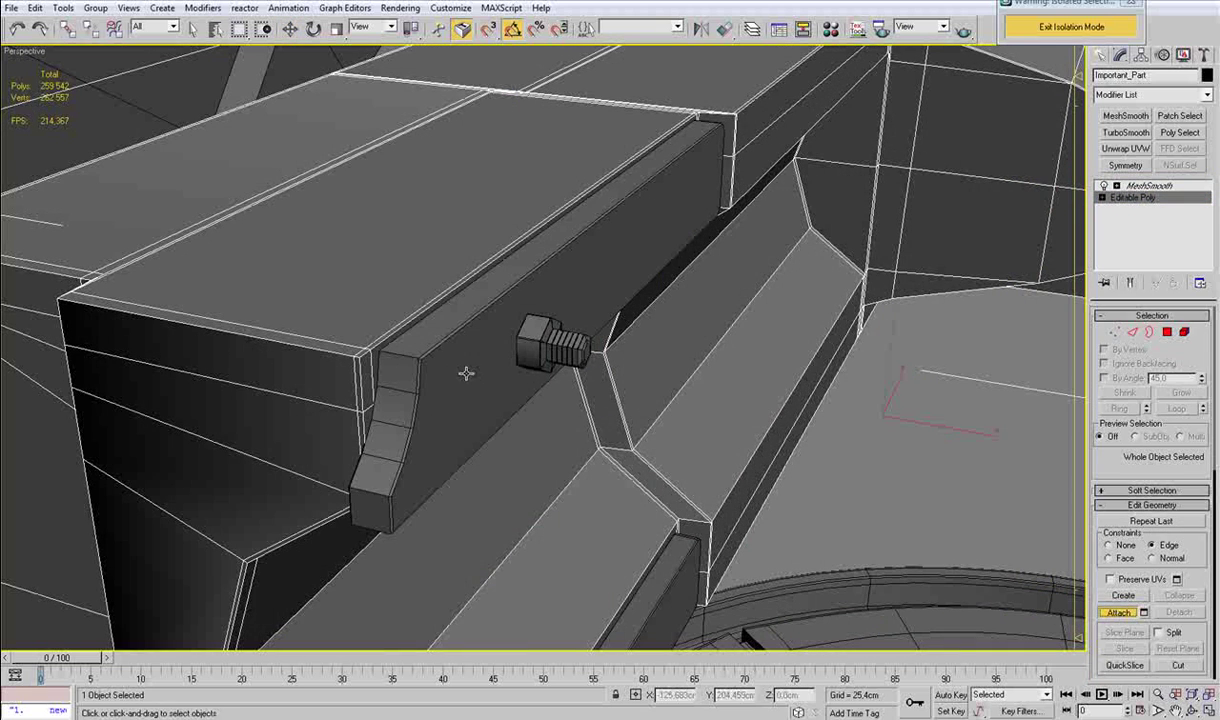
click(549, 353)
key(w)
click(920, 523)
Compare the attached bolt with the bolts in the reference photo S1032422.JPG.
key(F4)
scroll(919, 517, down, 3)
alt+middle_drag(883, 503, 828, 449)
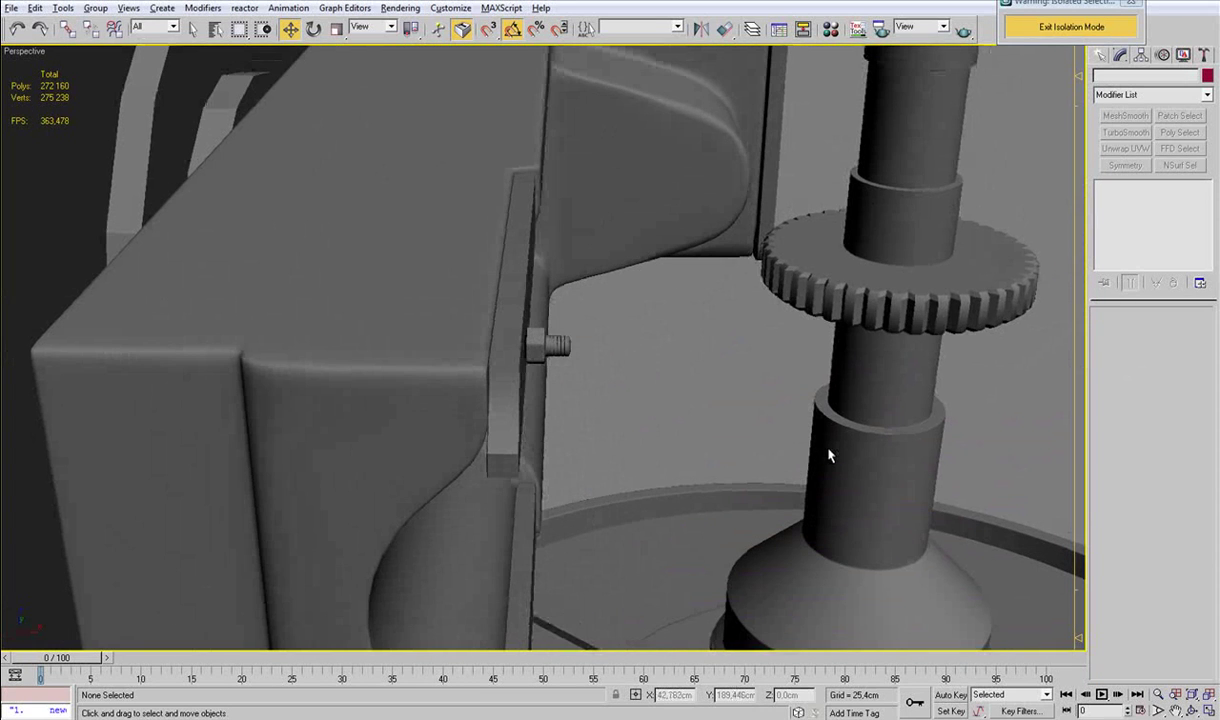
click(424, 718)
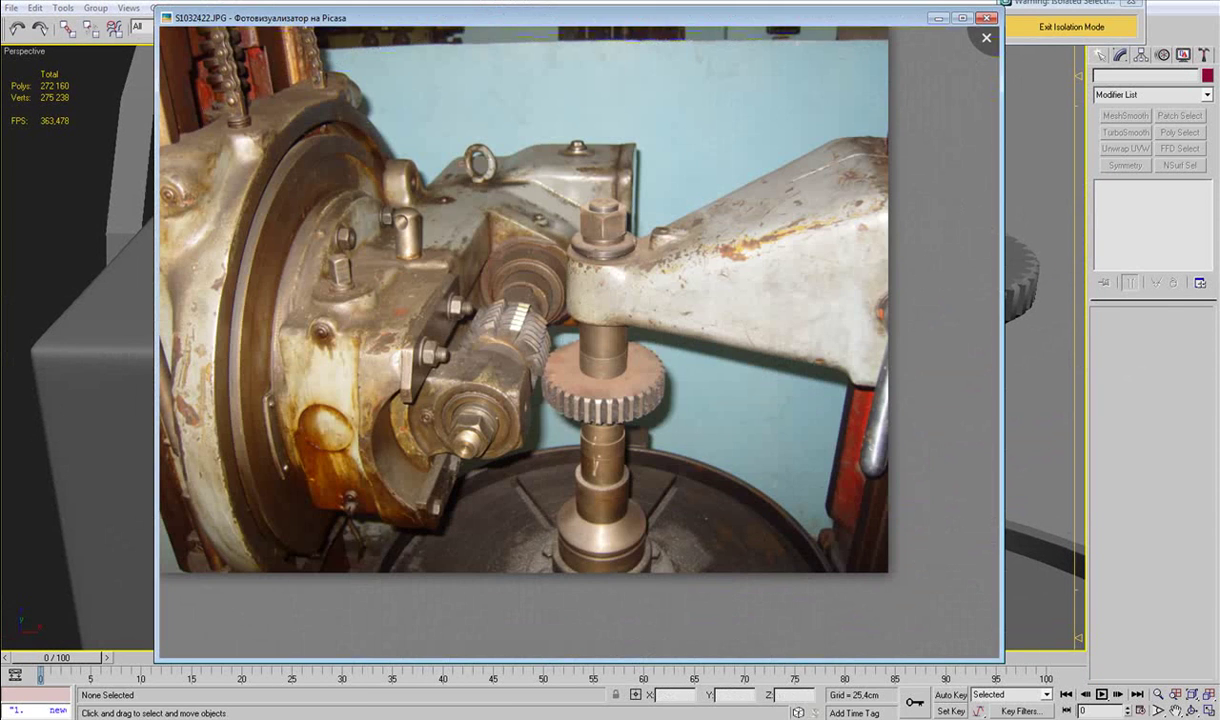
click(425, 718)
alt+middle_drag(531, 407, 537, 371)
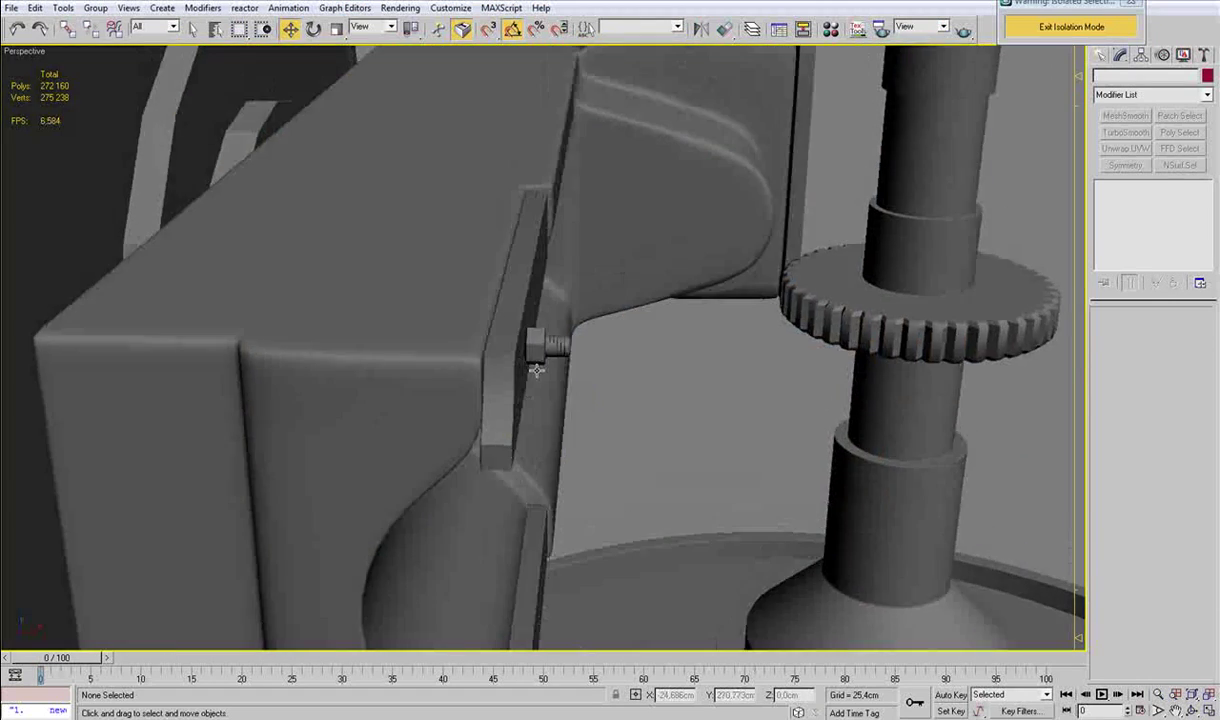
Select only the stud's vertices from the first thread groove to the tip and move them along X toward the nut.
scroll(537, 371, up, 4)
key(F3)
click(580, 342)
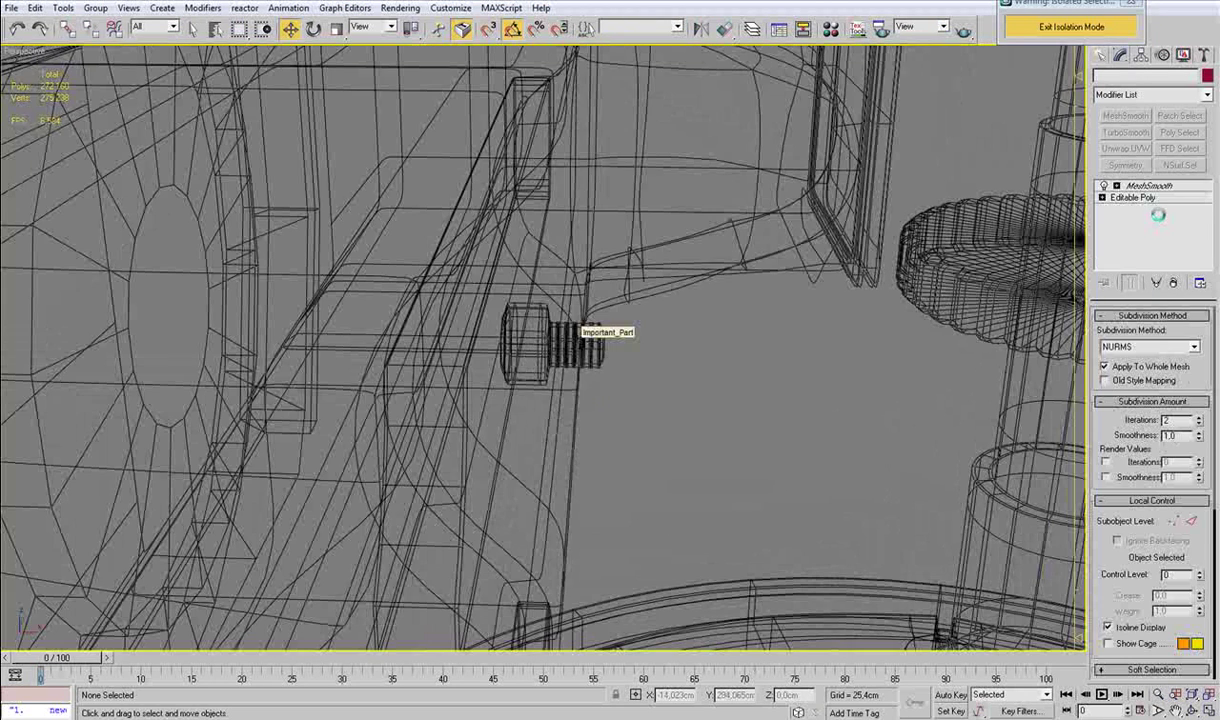
click(1146, 200)
click(1114, 335)
scroll(572, 369, up, 4)
drag(672, 345, 788, 238)
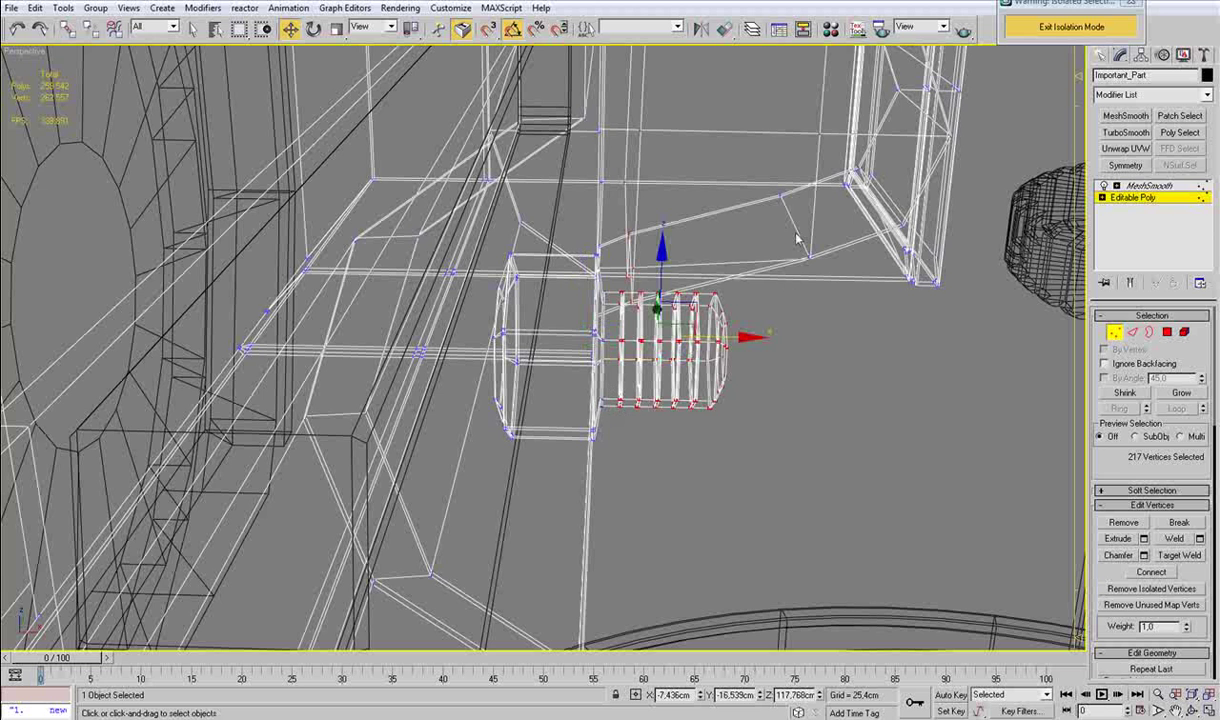
key(F3)
alt+middle_drag(737, 304, 733, 314)
scroll(674, 172, down, 5)
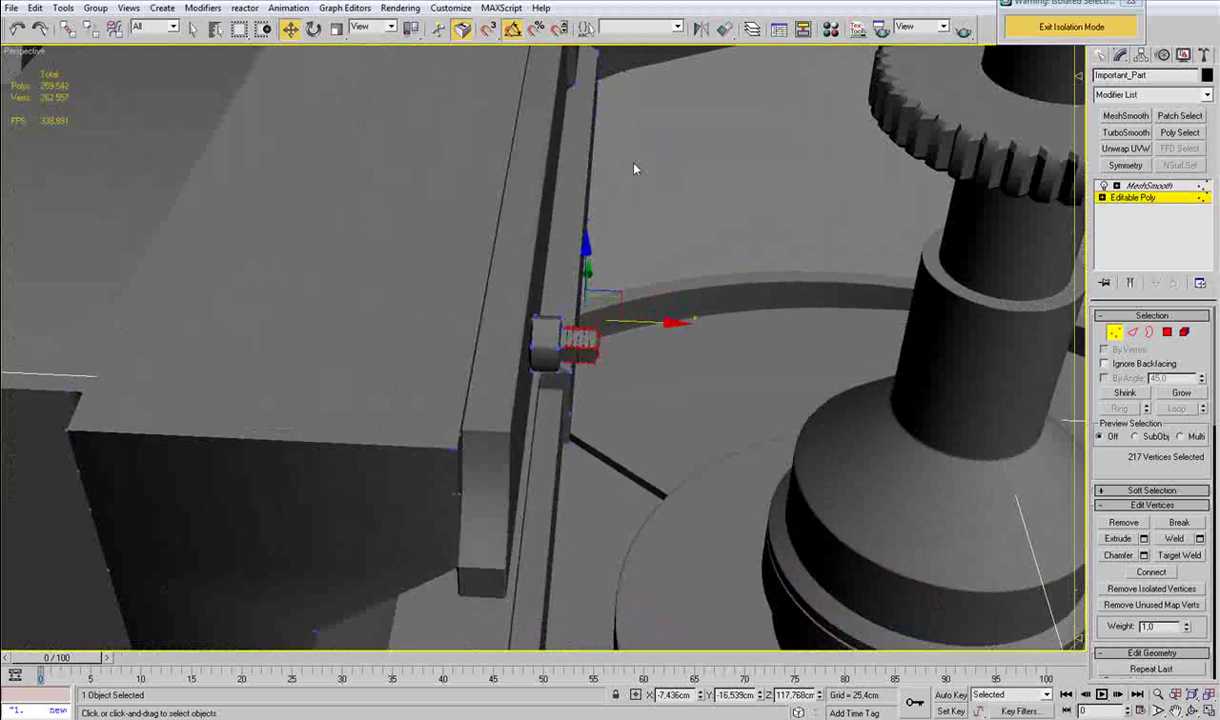
alt+middle_drag(656, 172, 629, 173)
alt+middle_drag(630, 297, 620, 310)
alt+drag(608, 480, 680, 403)
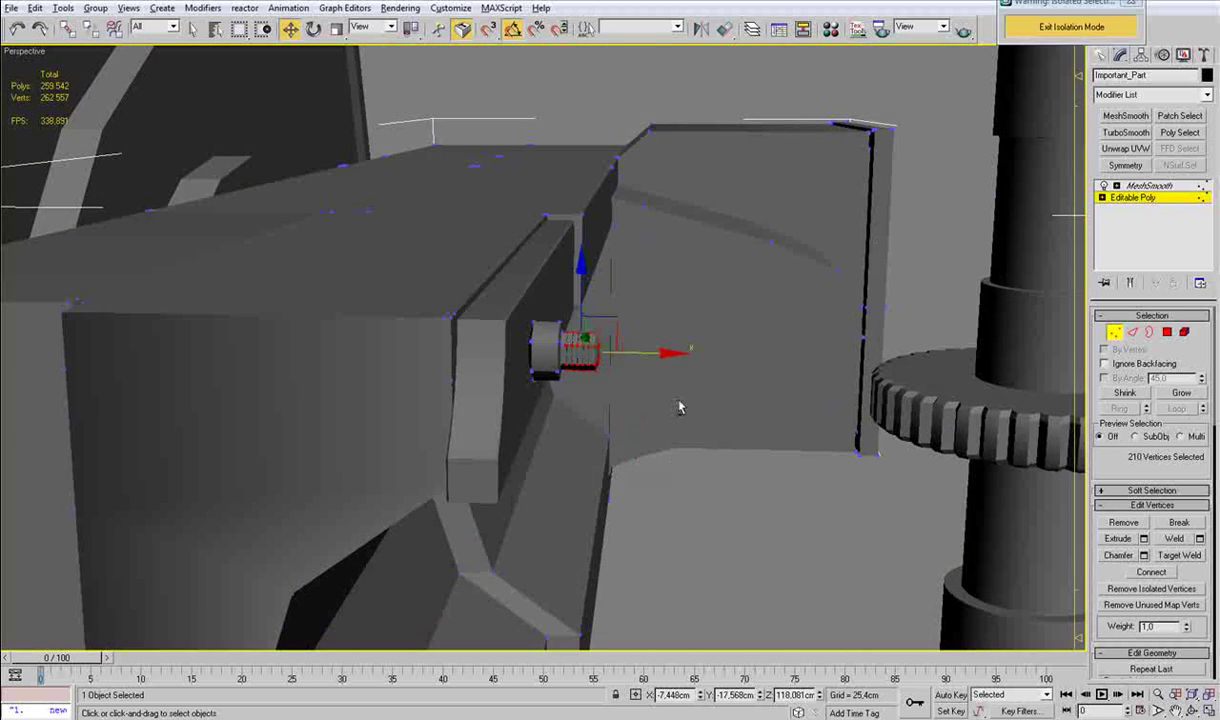
scroll(680, 403, up, 5)
alt+middle_drag(680, 403, 671, 373)
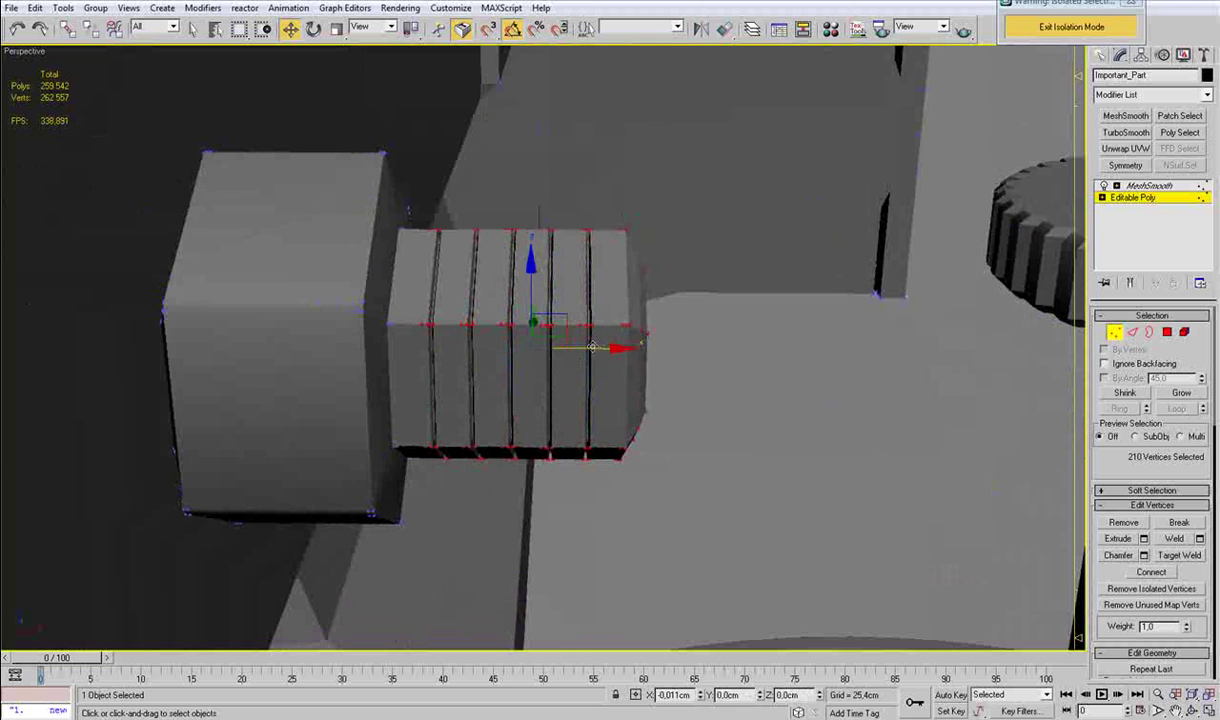
drag(617, 347, 593, 346)
Tighten the remaining thread spacing by dropping one groove's vertices at a time from the selection and moving the rest along X toward the nut.
alt+middle_drag(593, 346, 579, 383)
alt+drag(317, 562, 442, 113)
drag(585, 347, 573, 347)
alt+drag(264, 584, 463, 152)
drag(600, 346, 588, 345)
mouse_move(346, 537)
alt+mouse_down()
mouse_move(446, 203)
mouse_move(490, 129)
alt+mouse_up()
drag(601, 347, 589, 347)
alt+middle_drag(556, 406, 537, 399)
alt+drag(404, 511, 532, 181)
drag(614, 350, 602, 350)
Remove the inner edge loop on the back side of the bolt's nut together with its vertices.
scroll(545, 343, down, 4)
alt+middle_drag(536, 338, 519, 376)
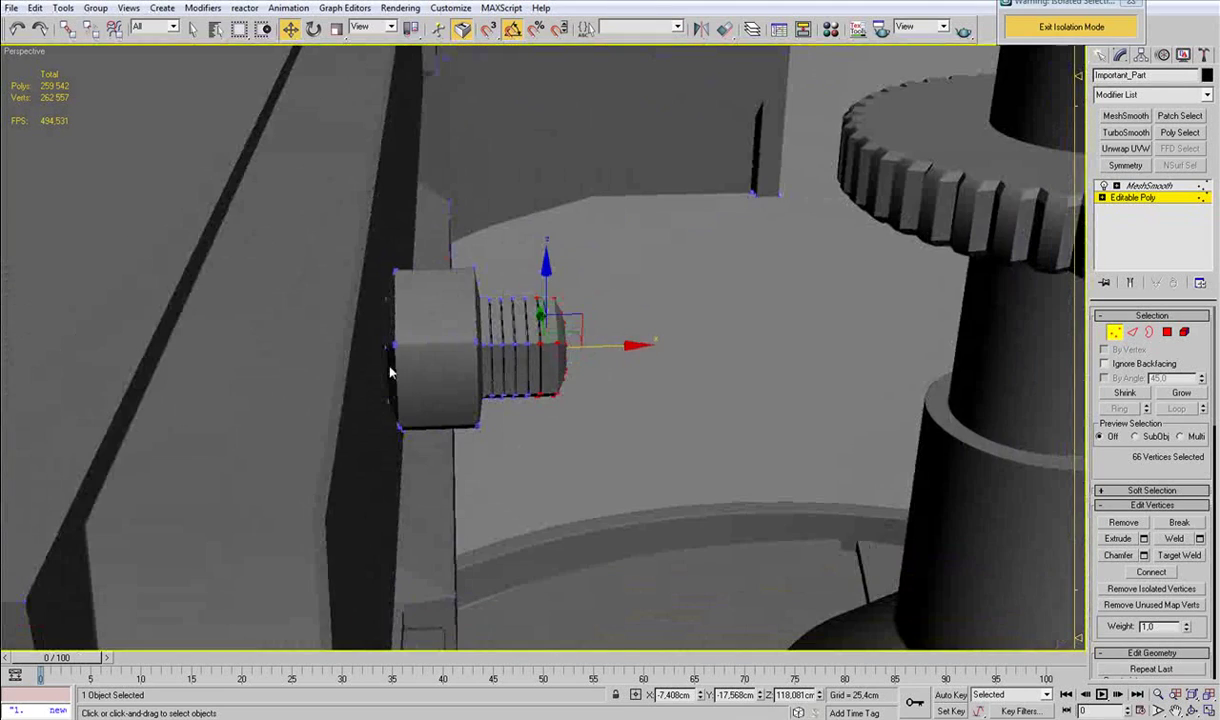
key(3)
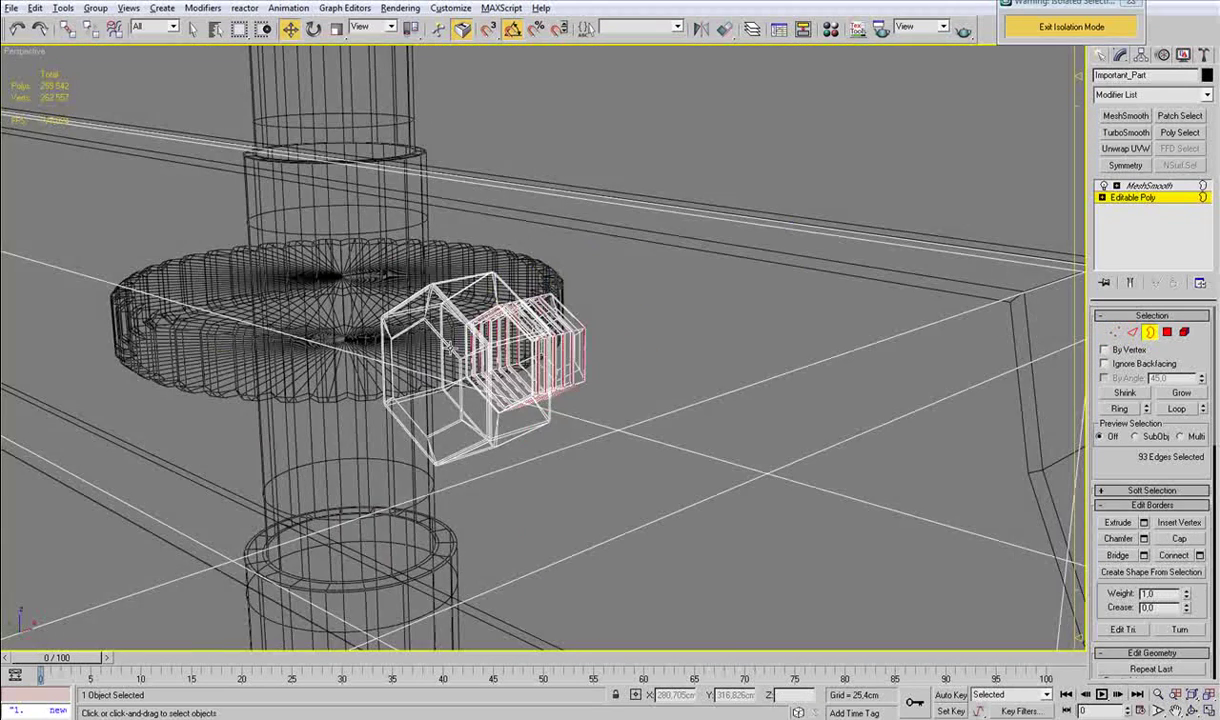
scroll(450, 380, up, 3)
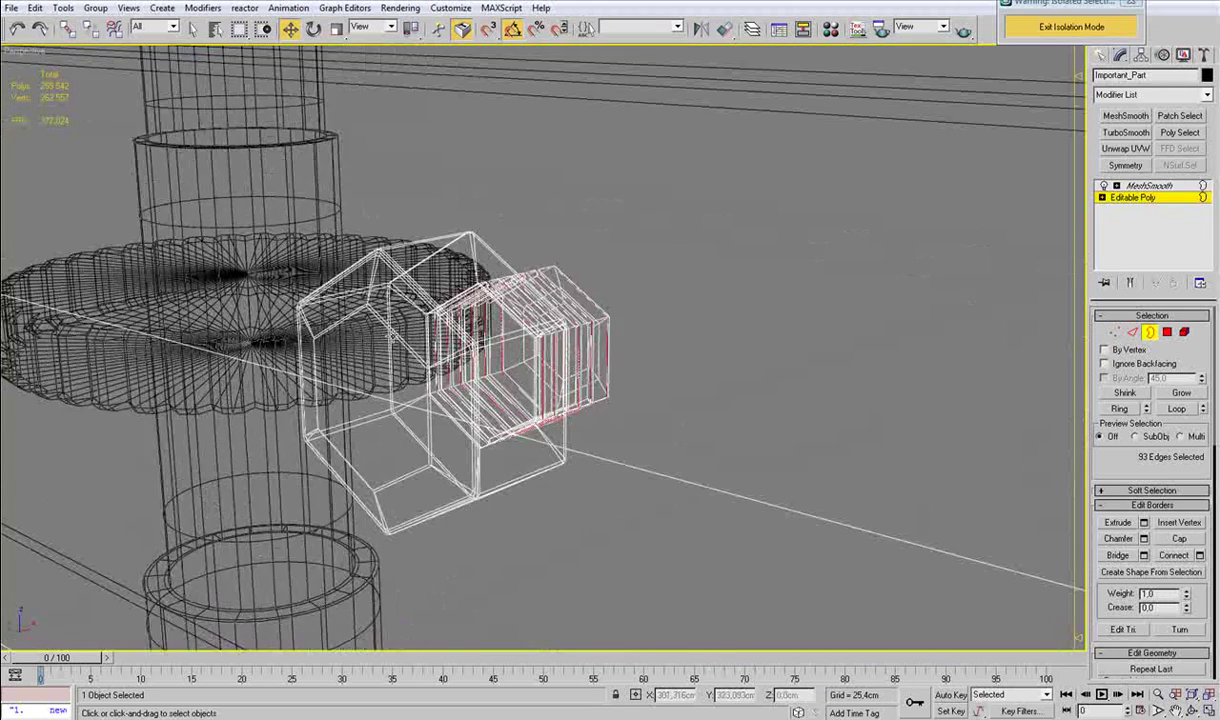
alt+middle_drag(376, 321, 408, 296)
scroll(408, 295, up, 3)
key(2)
click(423, 301)
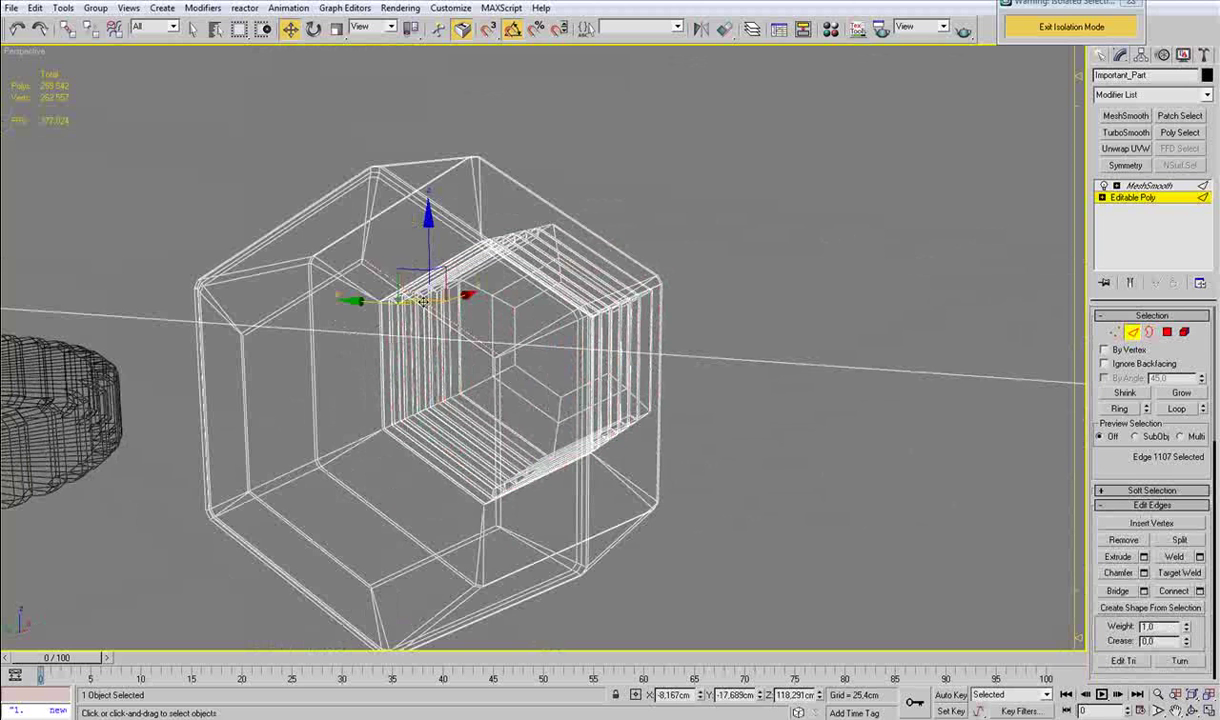
key(alt+l)
key(ctrl+BackSpace)
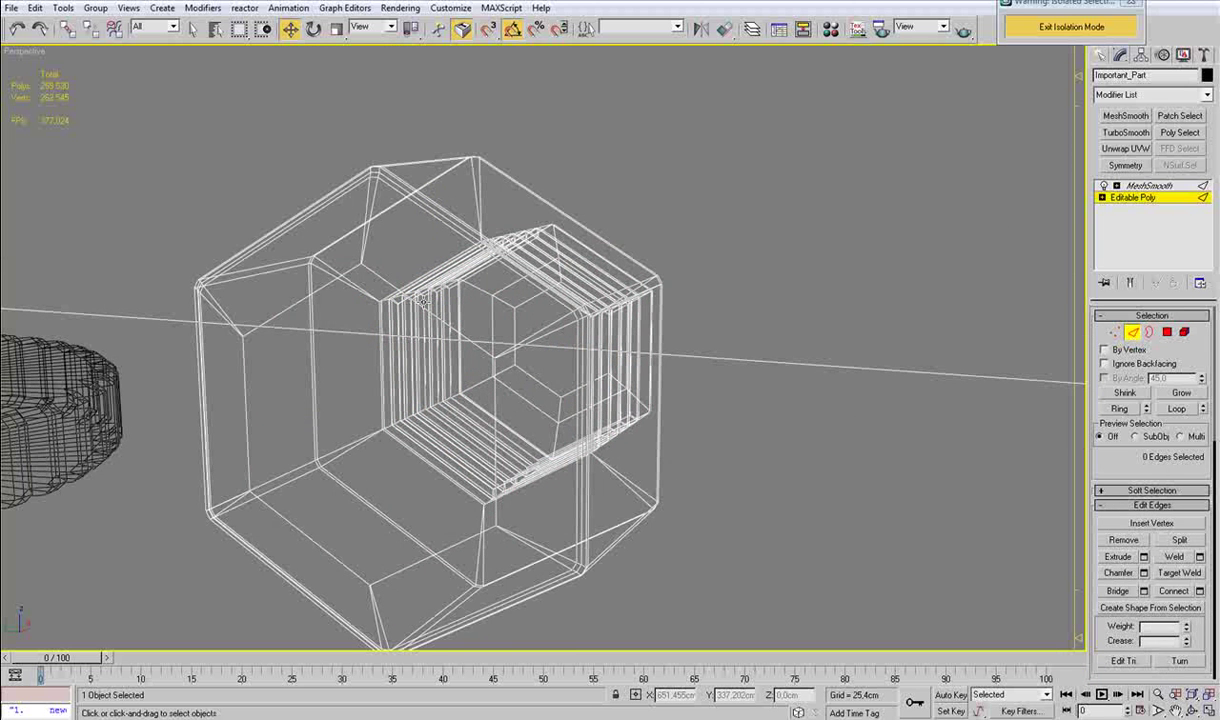
Scale the open border at the nut's back up uniformly to about 149% and move it along X against the hex body.
key(3)
click(423, 303)
alt+middle_drag(423, 303, 192, 360)
key(r)
key(F3)
mouse_move(170, 347)
mouse_down()
mouse_move(158, 291)
mouse_move(162, 314)
mouse_up()
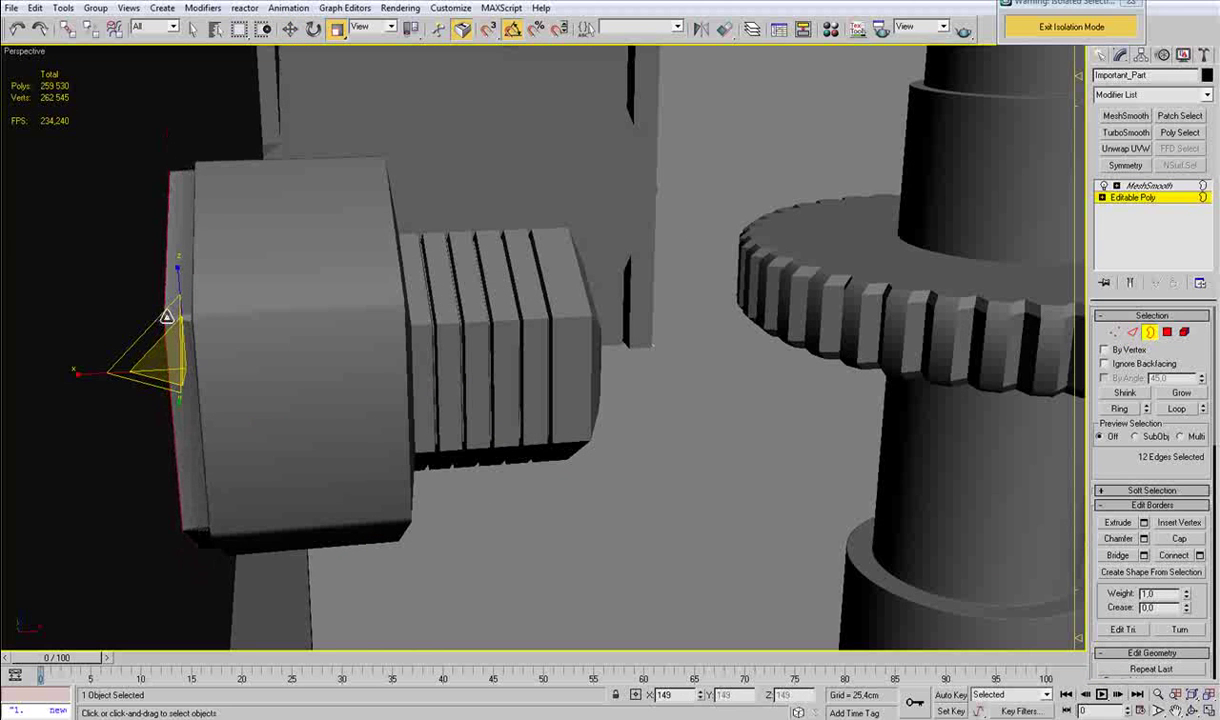
key(w)
mouse_move(237, 363)
mouse_down()
mouse_move(262, 363)
mouse_move(238, 364)
mouse_up()
Extrude the thin ring of polygons around the nut's back edge by Local Normal to 0.178 cm, forming a flange.
key(2)
click(194, 532)
key(alt+r)
click(1166, 333)
click(1143, 539)
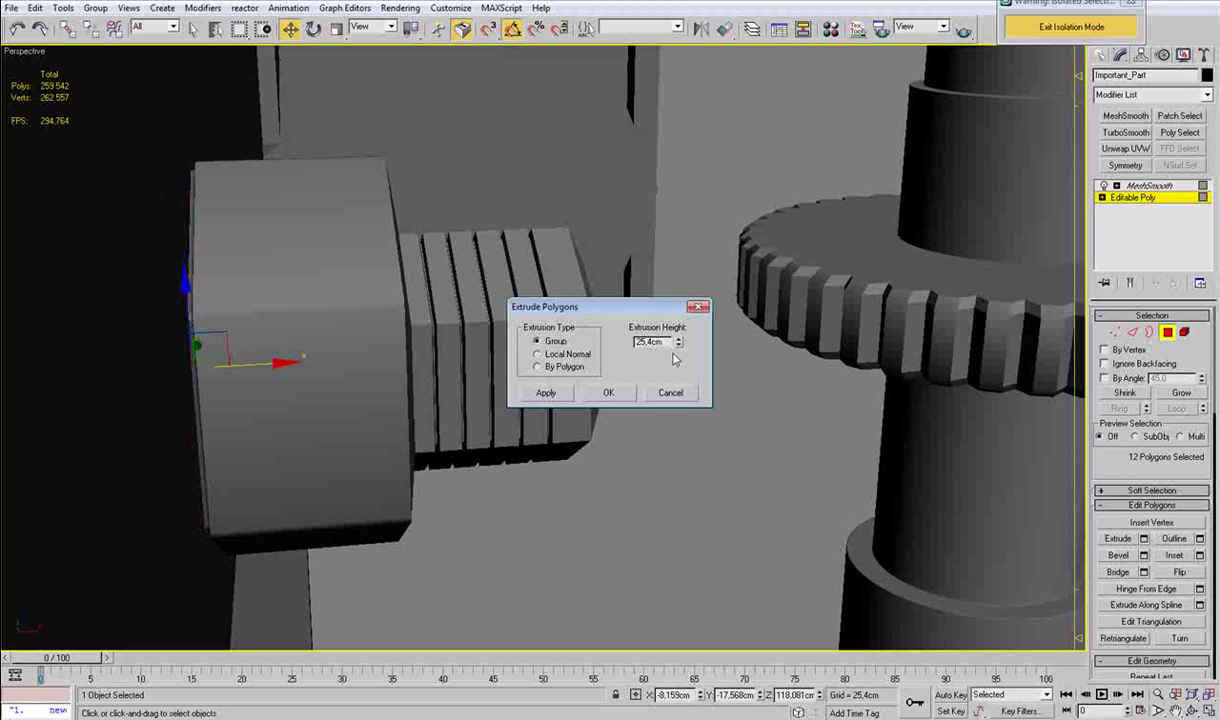
click(573, 355)
right_click(679, 344)
drag(679, 344, 679, 333)
alt+middle_drag(375, 331, 313, 330)
scroll(313, 330, down, 2)
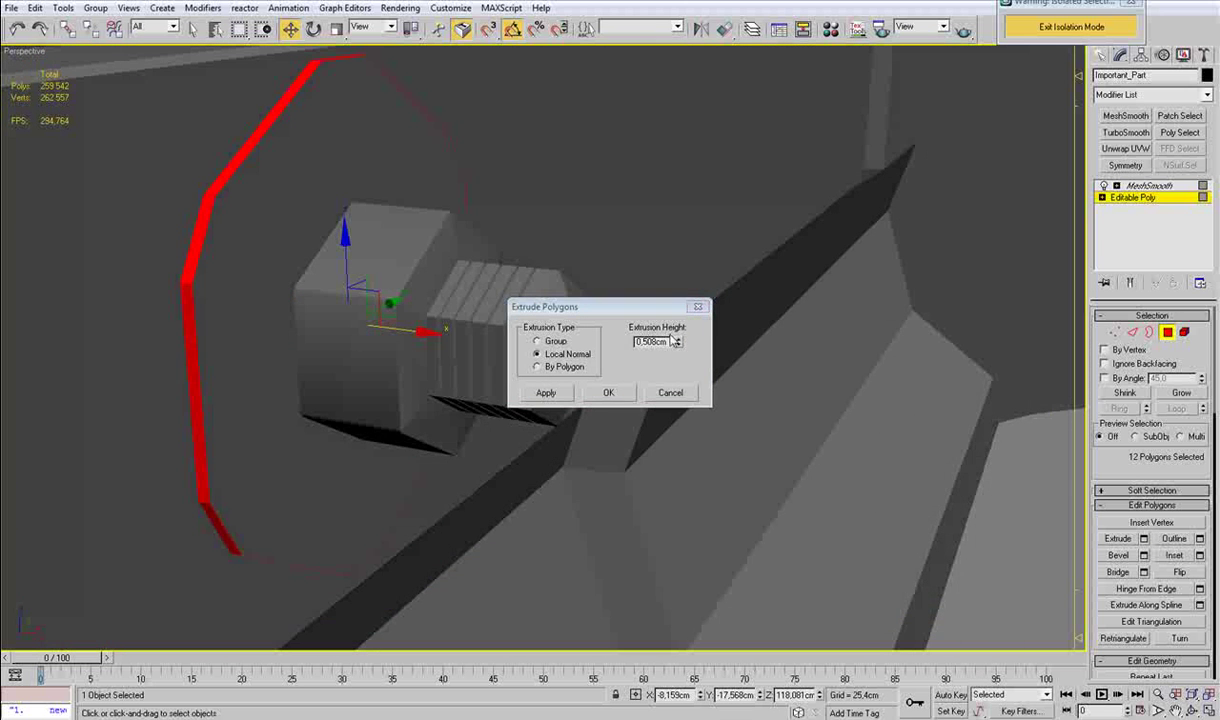
drag(680, 342, 683, 354)
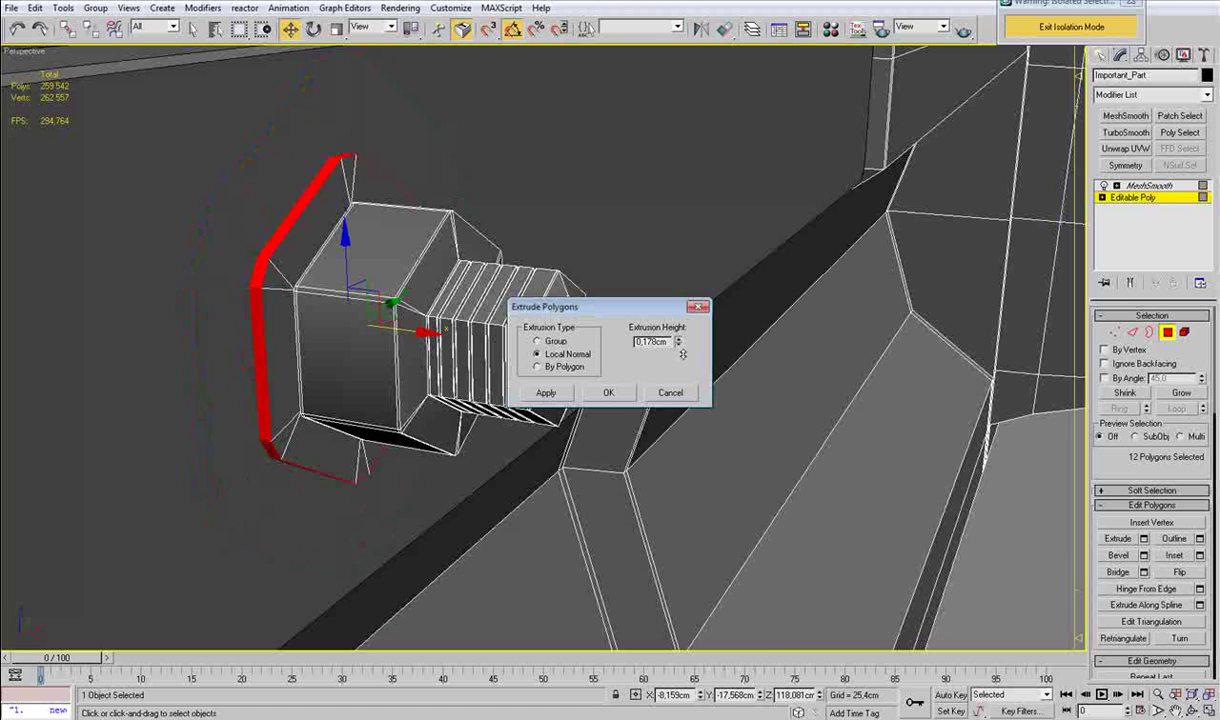
click(612, 394)
Connect the edges around the nut flange's rim with two segments and a pinch of 98.
alt+middle_drag(490, 346, 418, 337)
key(2)
click(299, 416)
double_click(298, 418)
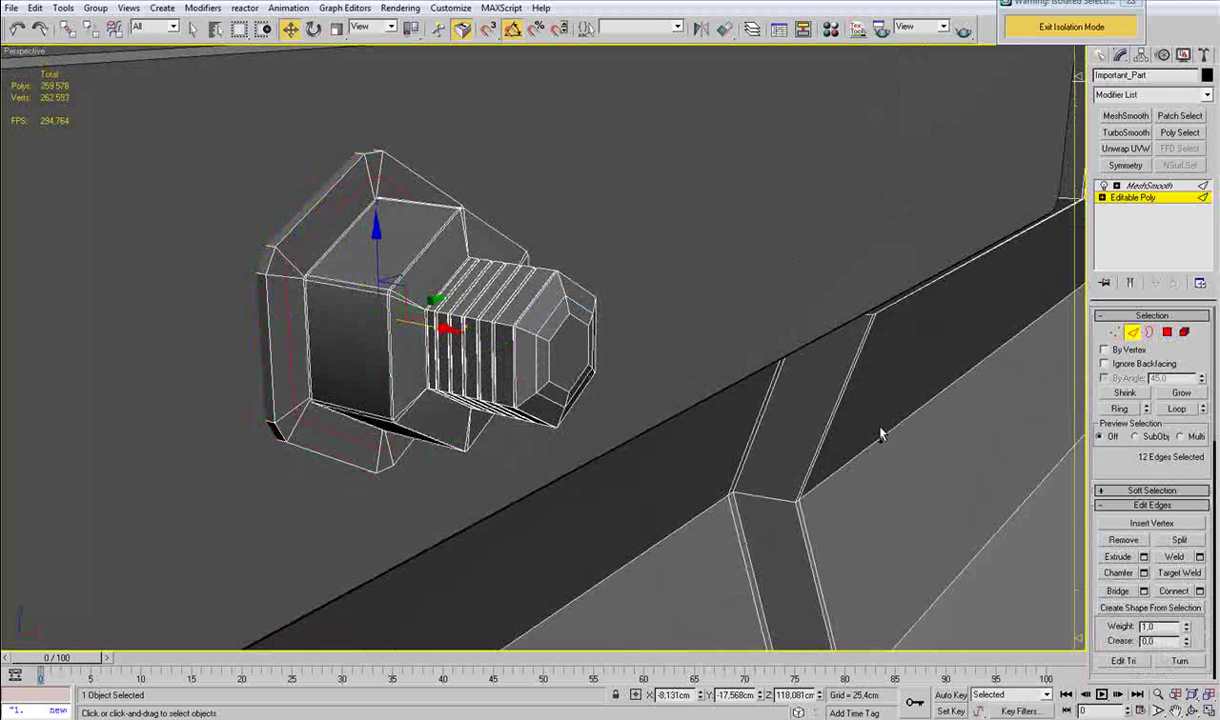
key(ctrl+z)
click(1200, 591)
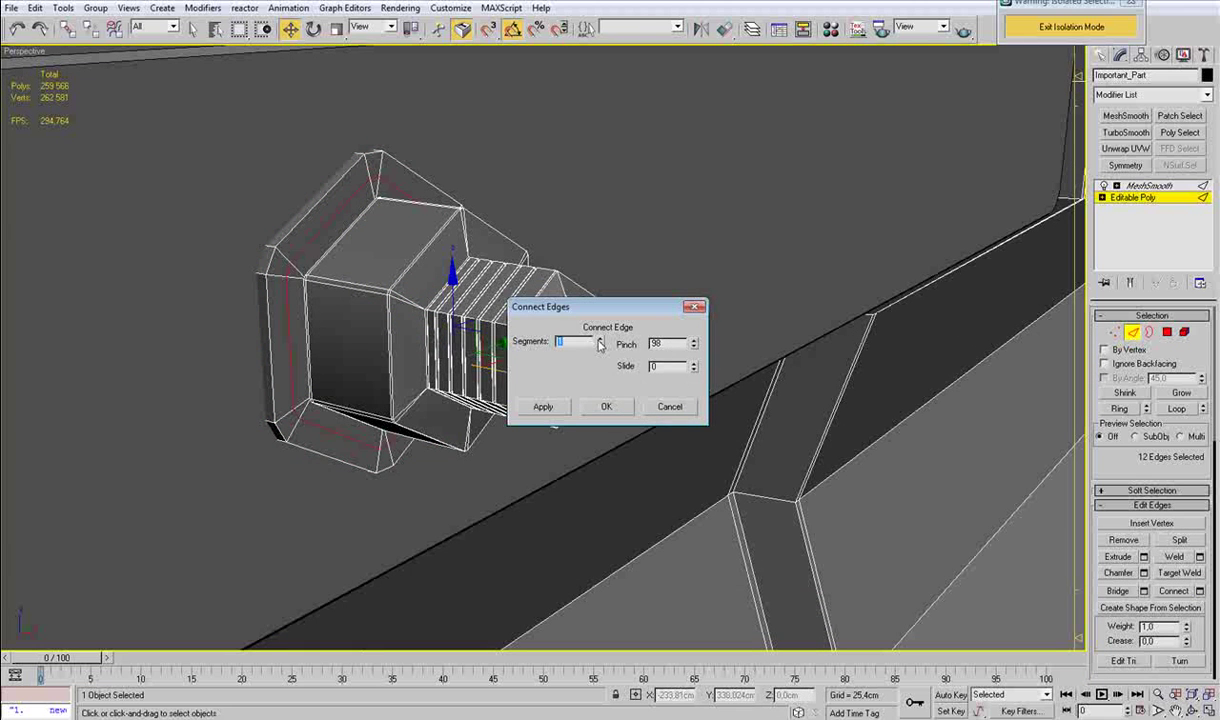
click(606, 406)
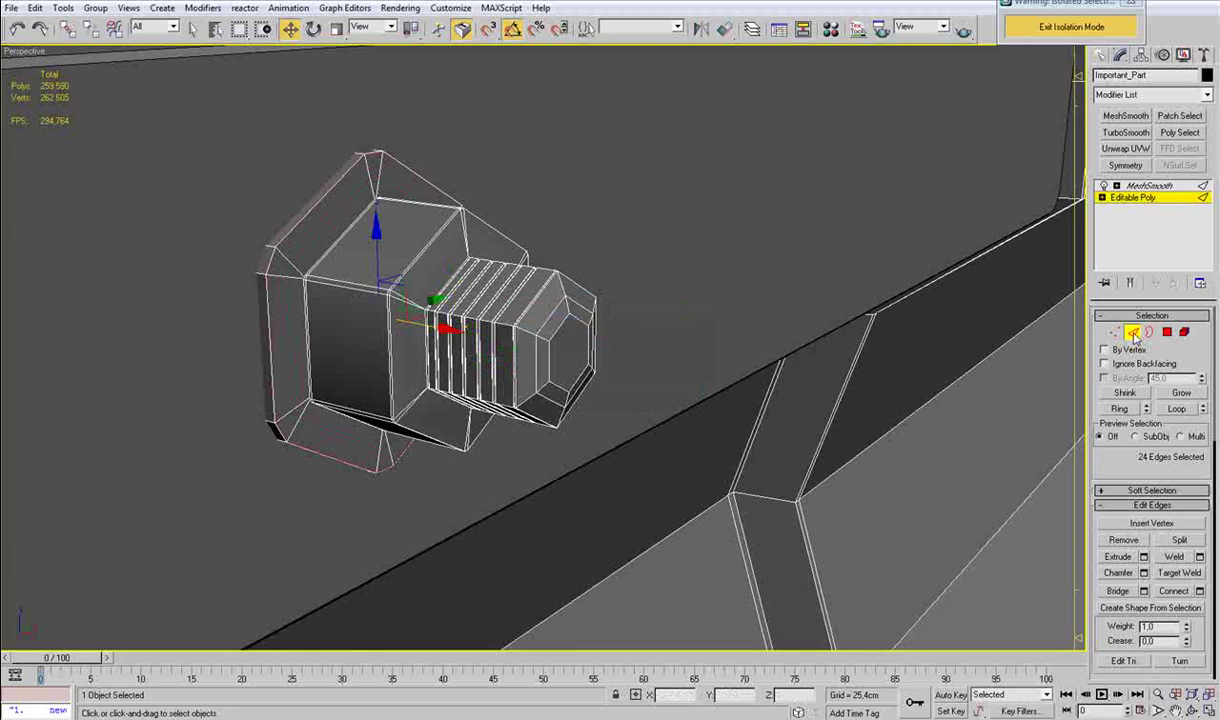
click(1138, 336)
Examine the smoothed bolt on the clamp's upper strip in shaded view without edges.
scroll(862, 405, down, 9)
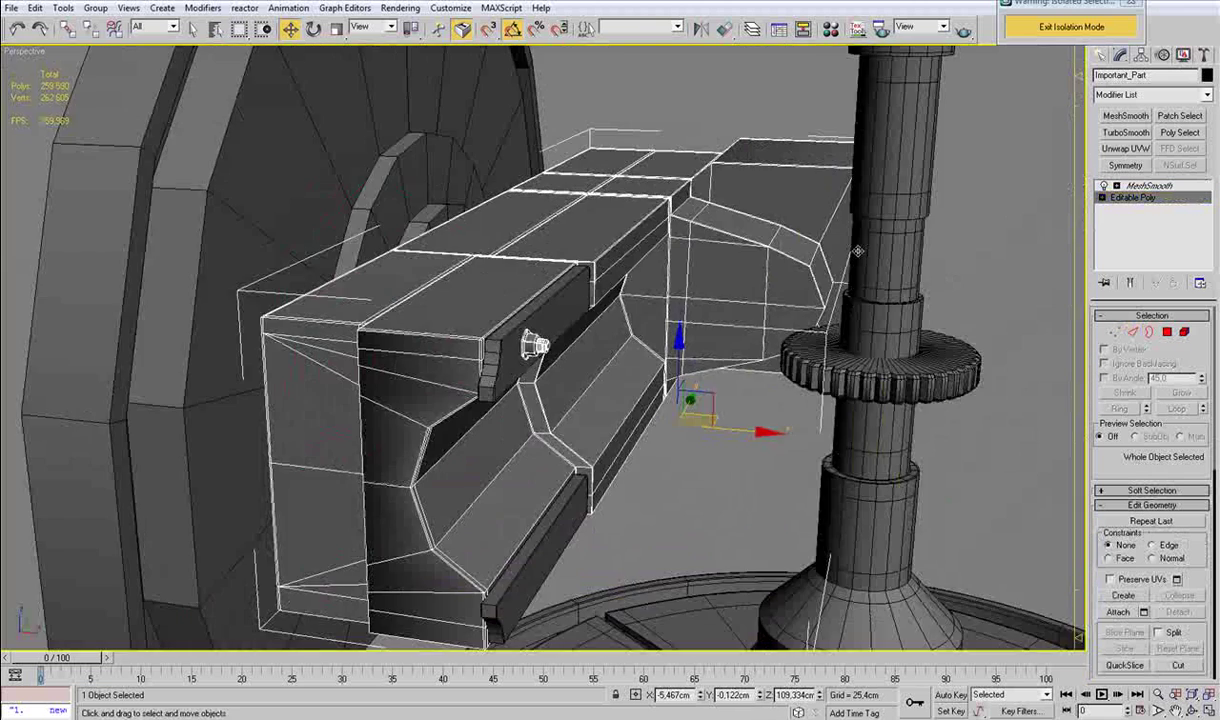
click(699, 105)
key(F4)
alt+middle_drag(548, 262, 572, 327)
scroll(538, 325, up, 5)
click(537, 315)
scroll(537, 315, down, 3)
Check the reference photo and clone the bolt as an element about 7.2 cm along Y toward the strip's other end.
click(1150, 200)
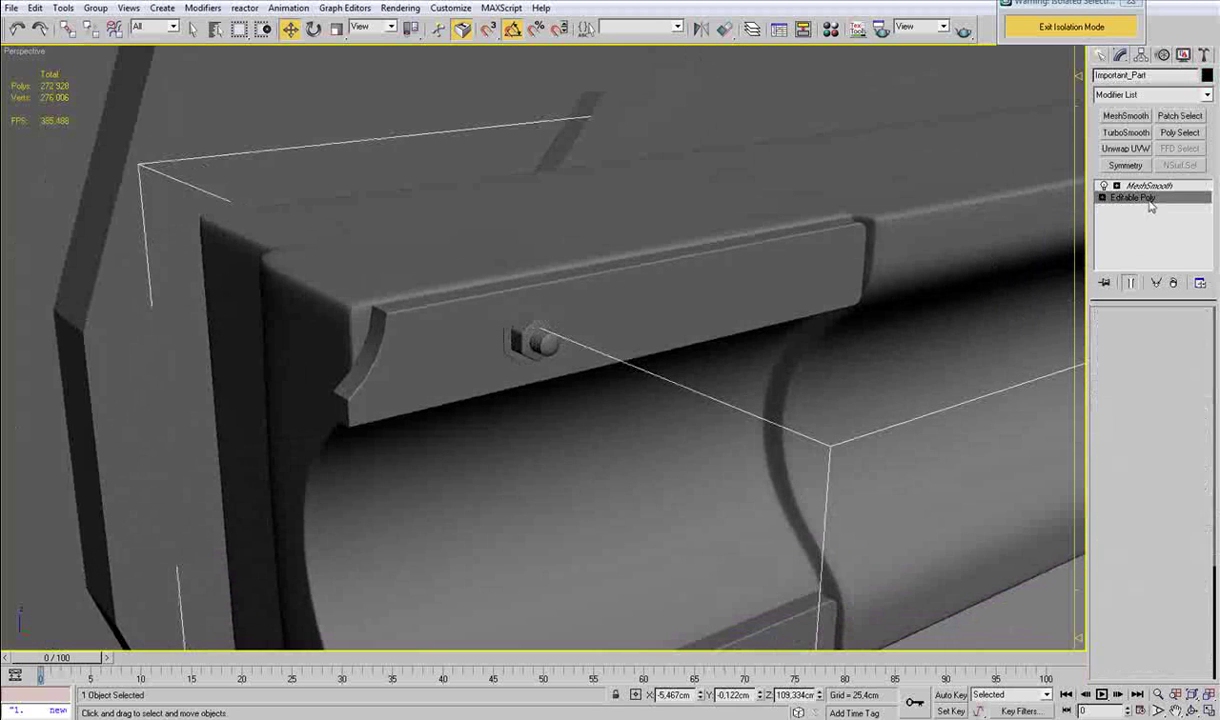
click(1185, 335)
click(541, 346)
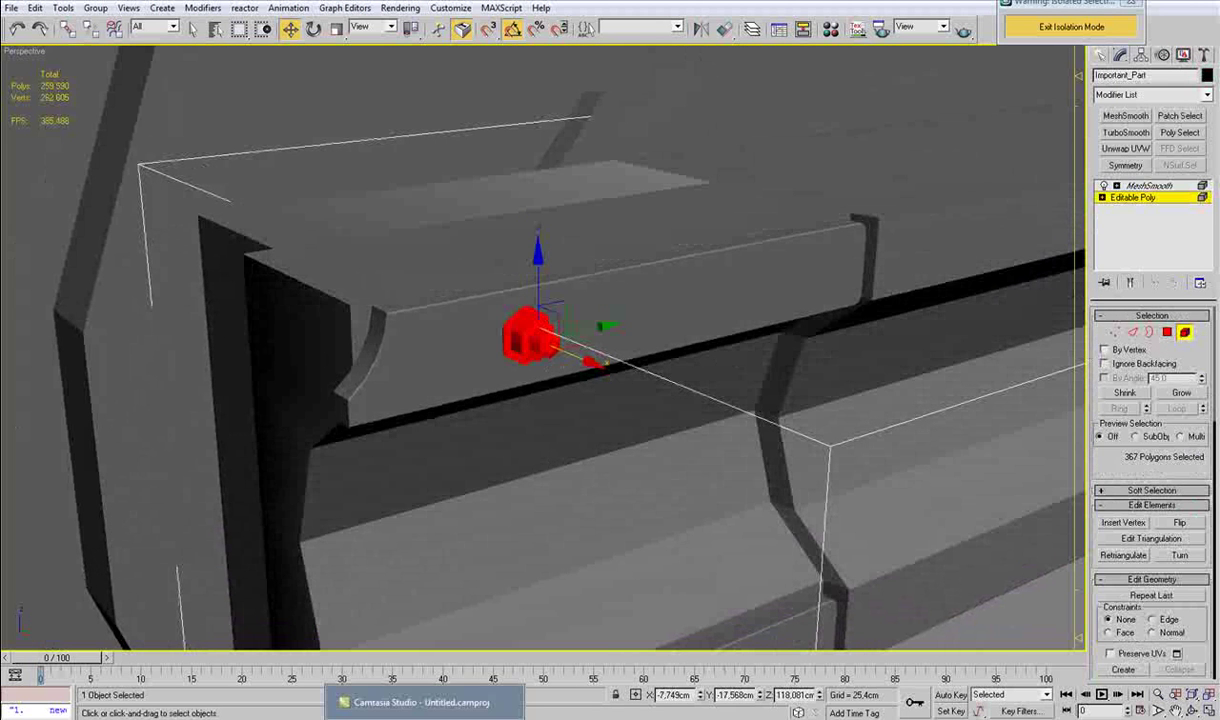
click(390, 718)
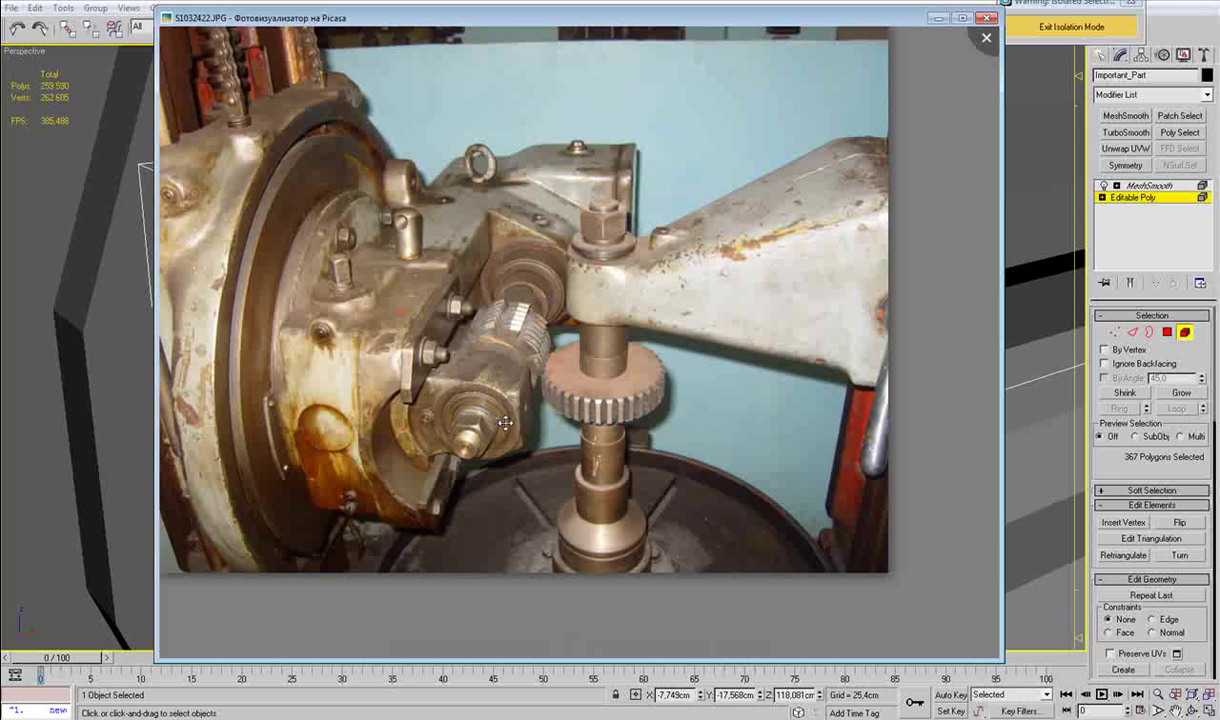
middle_drag(25, 529, 24, 520)
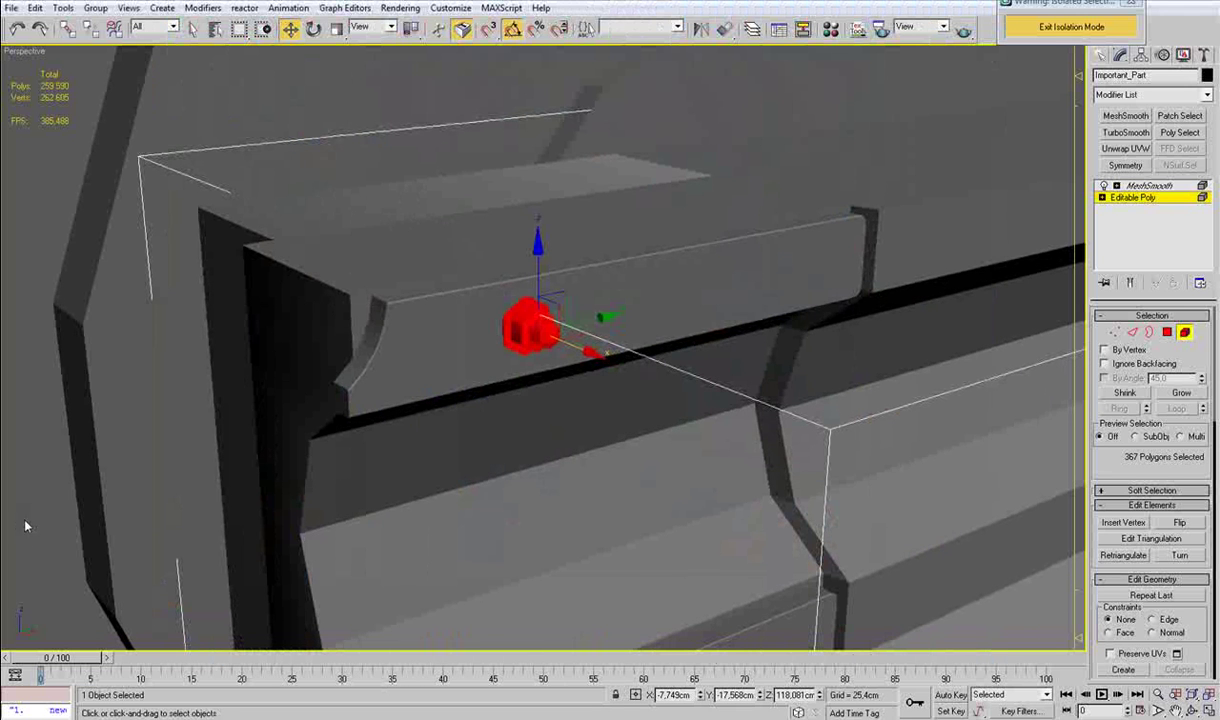
shift+drag(595, 318, 818, 306)
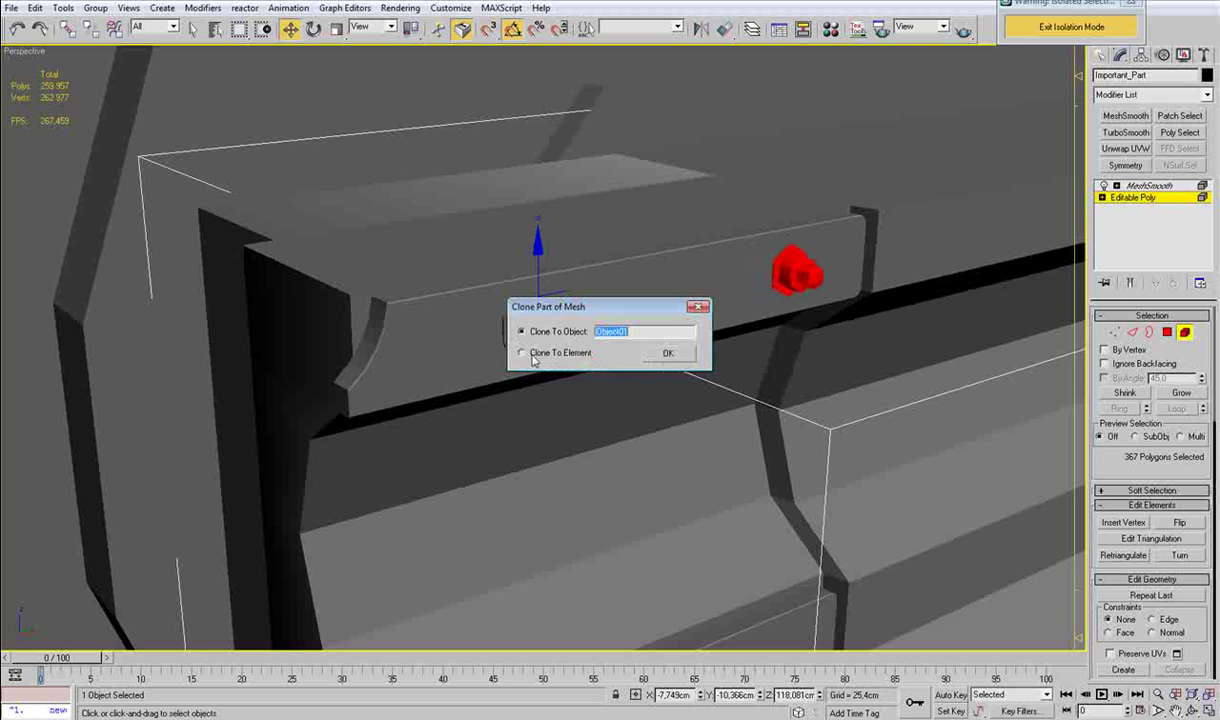
click(690, 355)
Move both bolt elements on the upper strip together by about -0.3 cm along Y.
key(z)
alt+middle_drag(514, 362, 390, 389)
scroll(480, 364, down, 6)
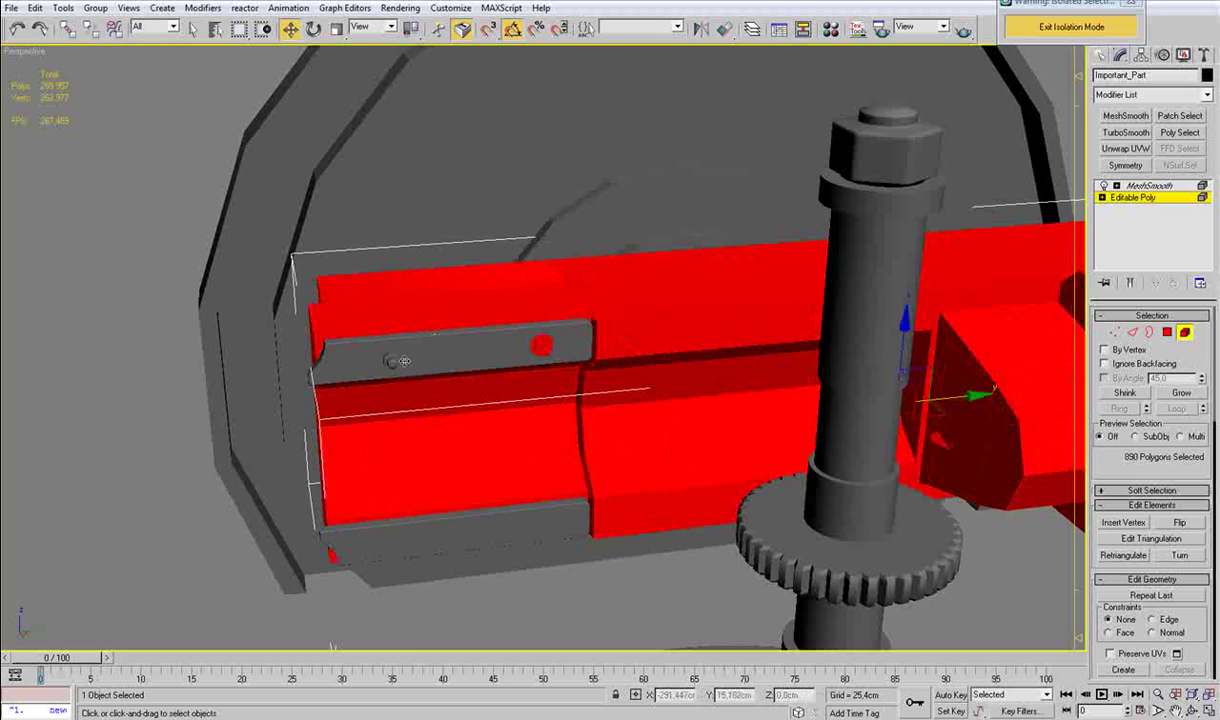
click(390, 355)
drag(462, 353, 456, 354)
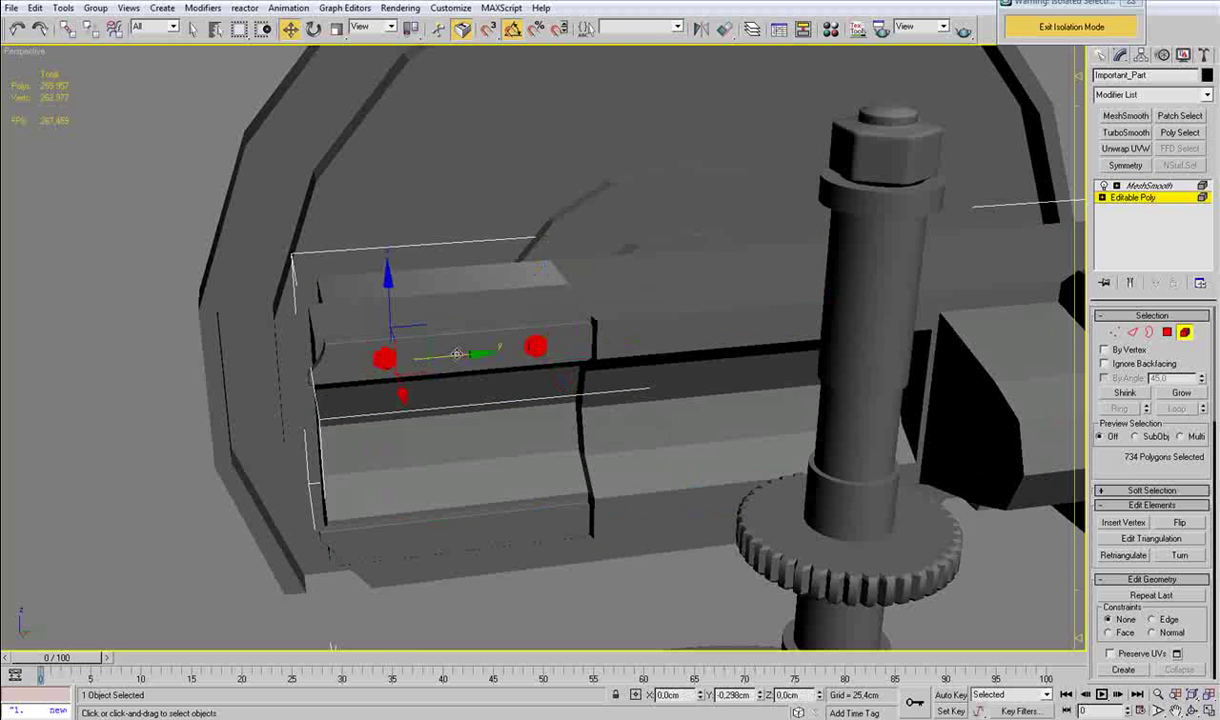
scroll(456, 354, down, 3)
alt+middle_drag(456, 354, 564, 361)
click(1185, 337)
click(1008, 350)
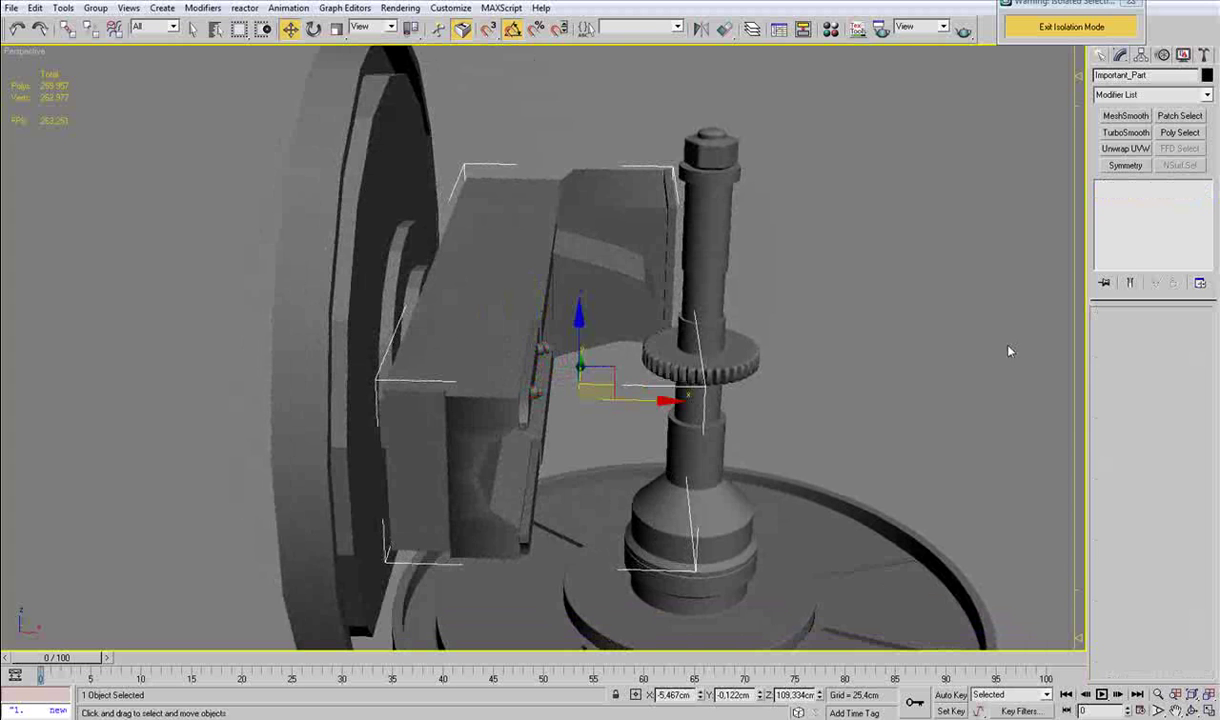
Exit isolation mode and locate the hex bolts at the column end of the machine's top arm.
scroll(1004, 350, down, 4)
alt+middle_drag(858, 371, 820, 386)
scroll(567, 390, up, 5)
scroll(558, 384, down, 3)
alt+middle_drag(558, 384, 557, 365)
scroll(588, 360, down, 3)
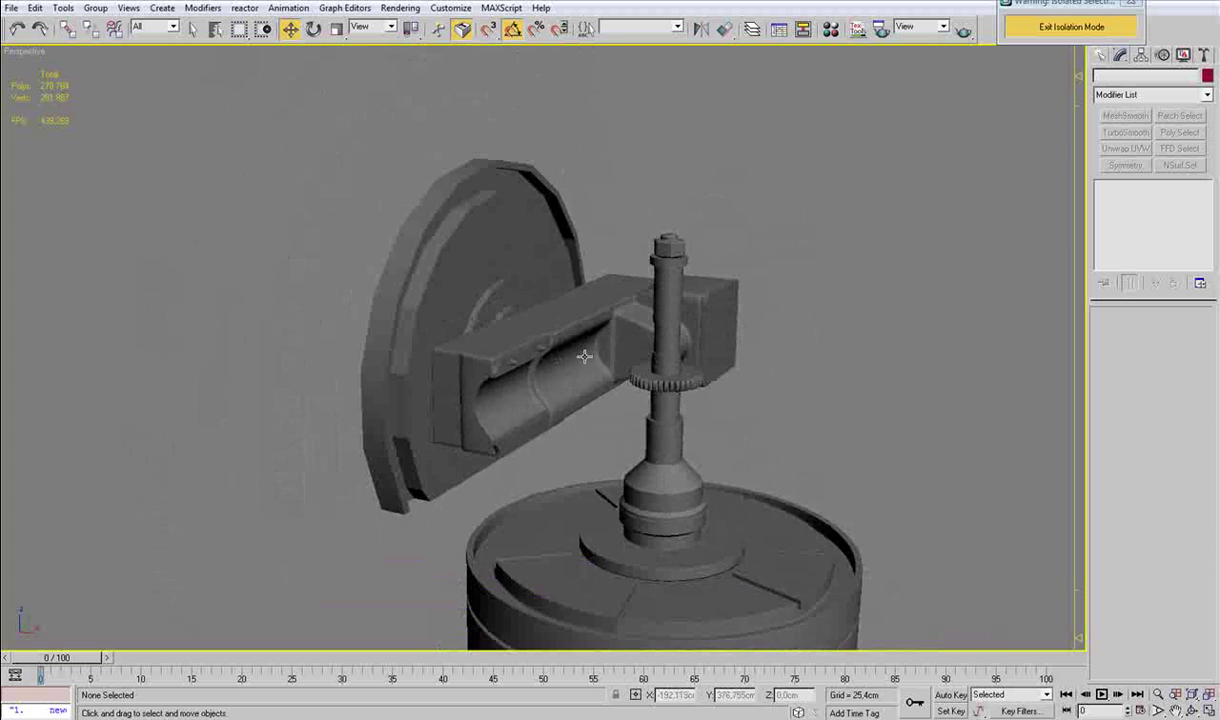
click(1085, 24)
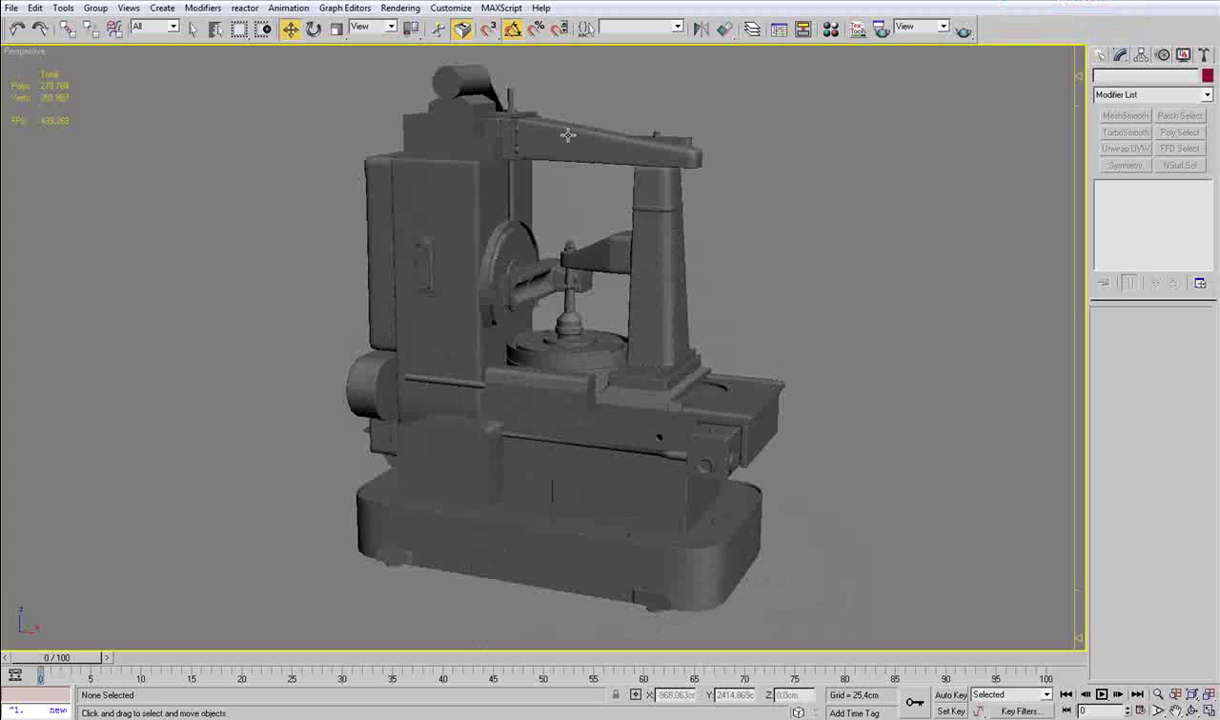
scroll(534, 135, up, 4)
middle_drag(486, 244, 514, 347)
scroll(514, 347, up, 3)
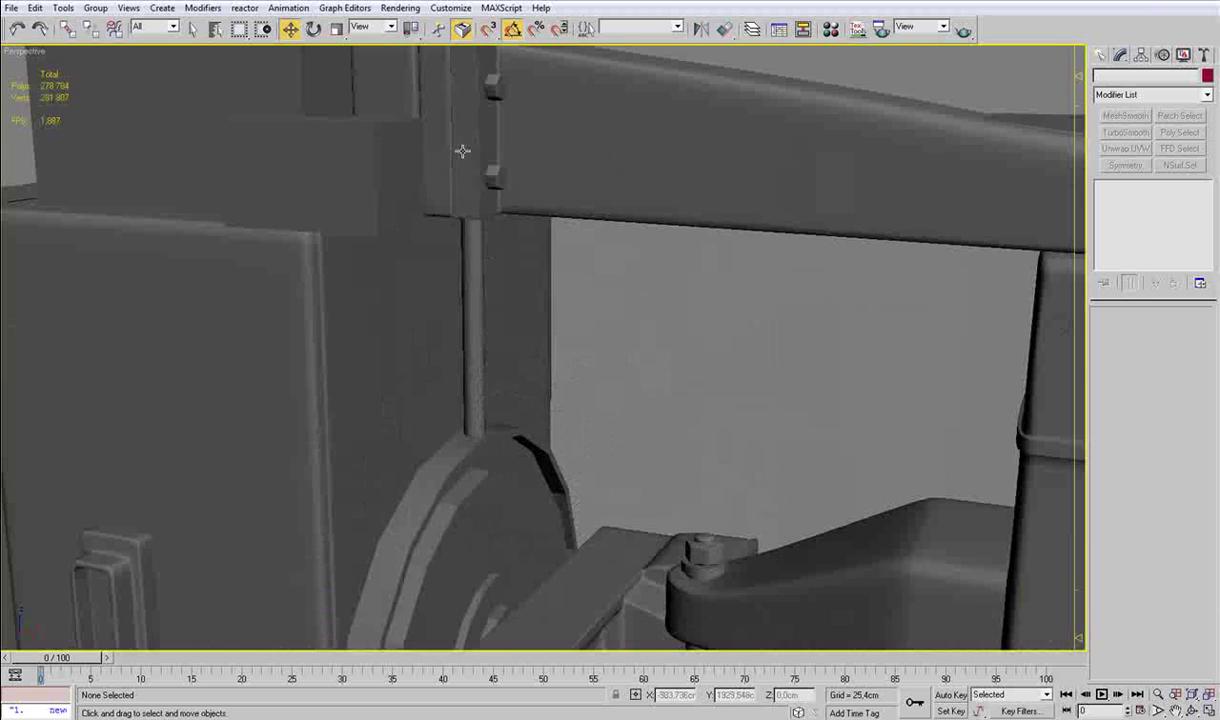
middle_drag(463, 171, 485, 304)
scroll(485, 304, up, 3)
Clone one hex bolt element from the top arm's square cover plate to a separate object beside it.
click(456, 309)
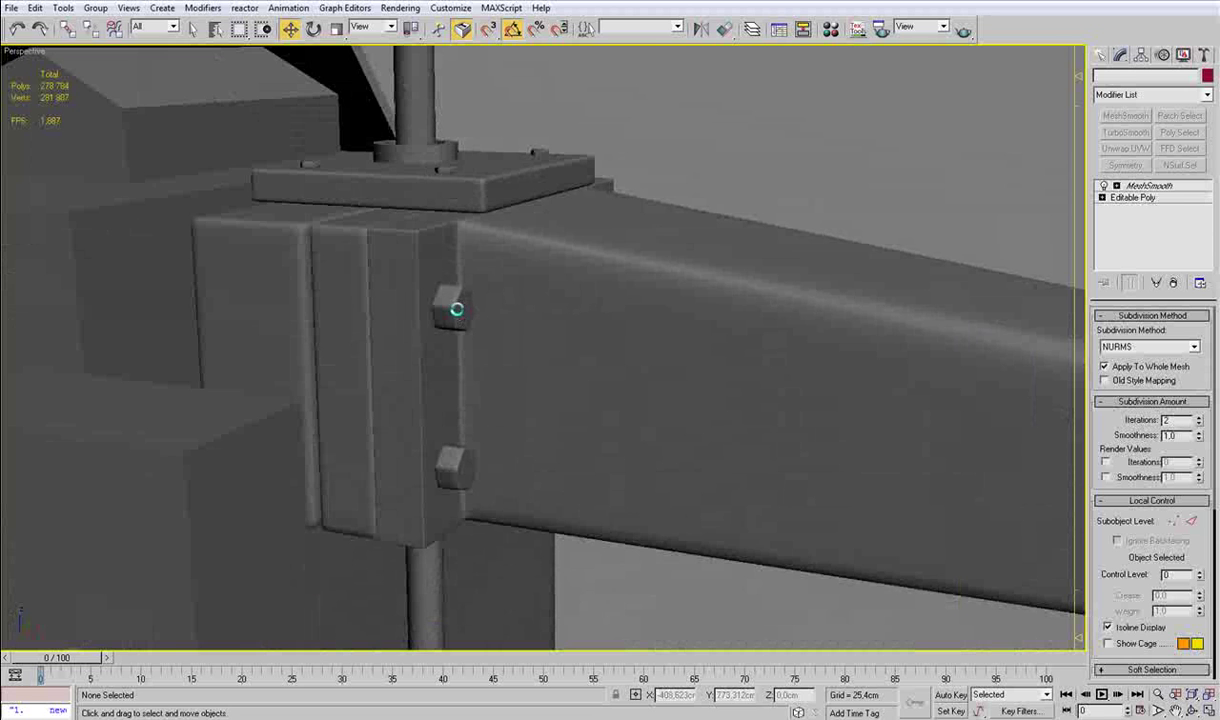
key(F3)
mouse_move(457, 309)
alt+middle_down()
mouse_move(547, 324)
mouse_move(817, 278)
alt+middle_up()
scroll(817, 278, up, 3)
click(1133, 198)
click(1185, 332)
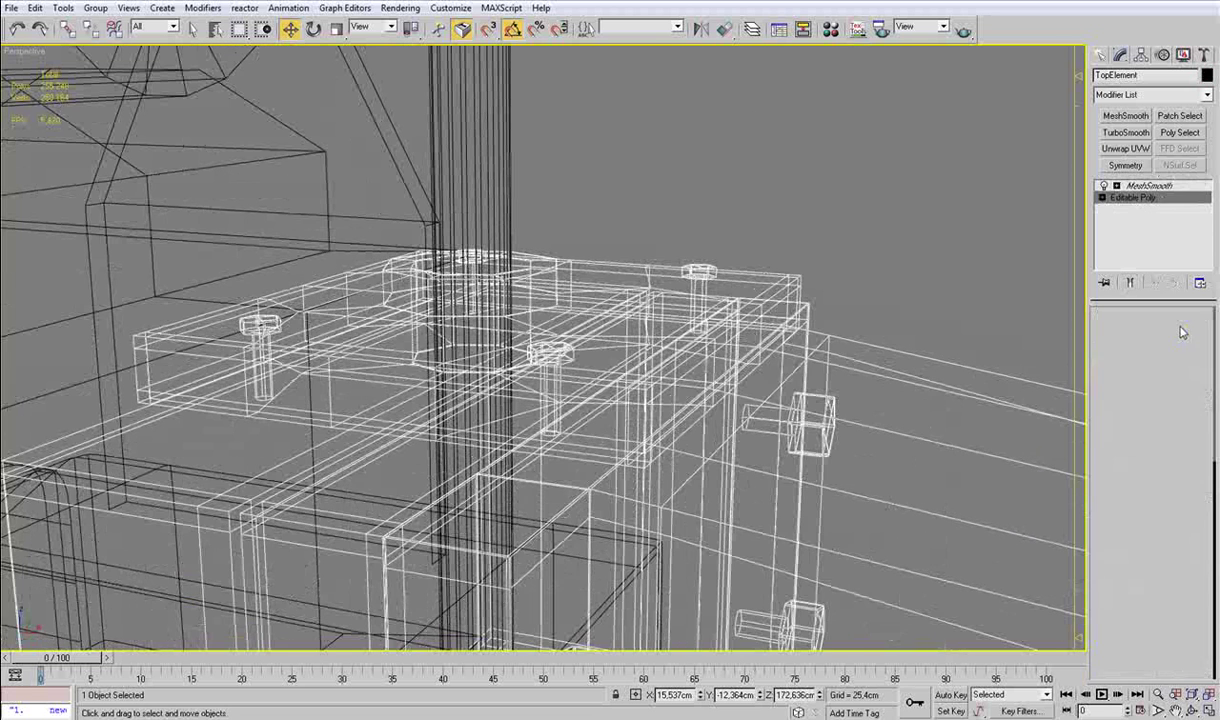
click(699, 268)
shift+drag(733, 244, 998, 150)
click(560, 332)
click(667, 353)
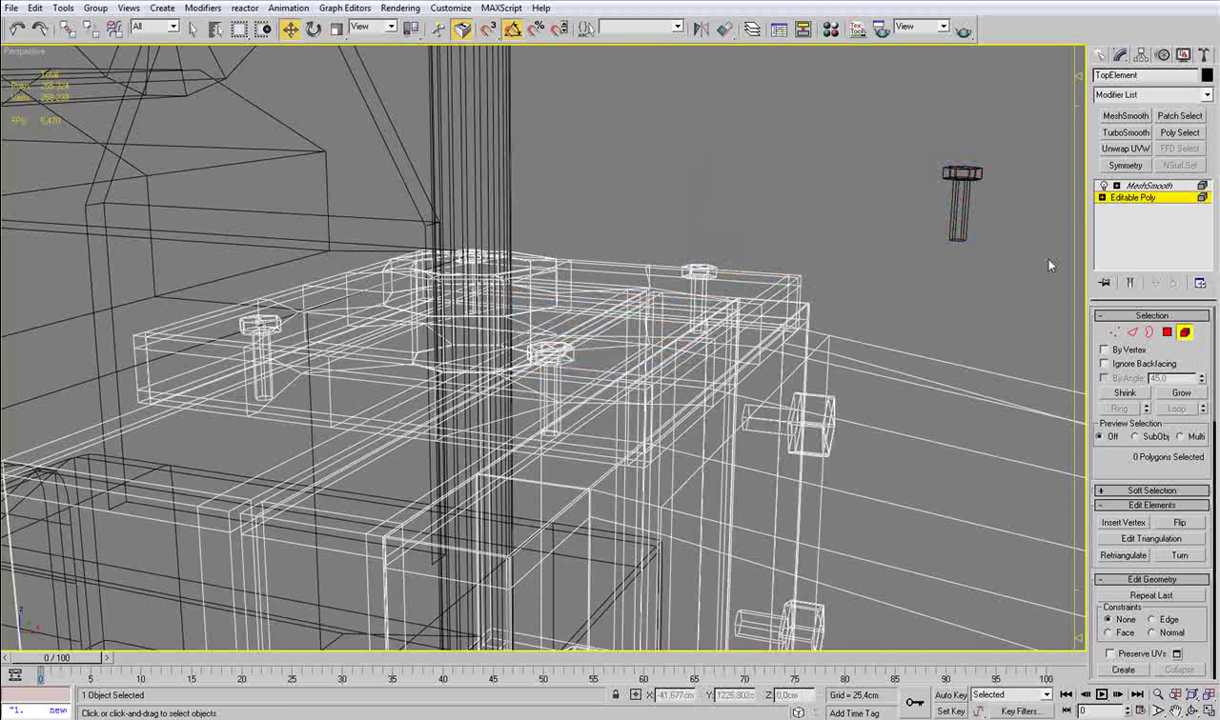
Center the cloned hex bolt's pivot to its object.
click(1185, 332)
click(970, 174)
click(1141, 55)
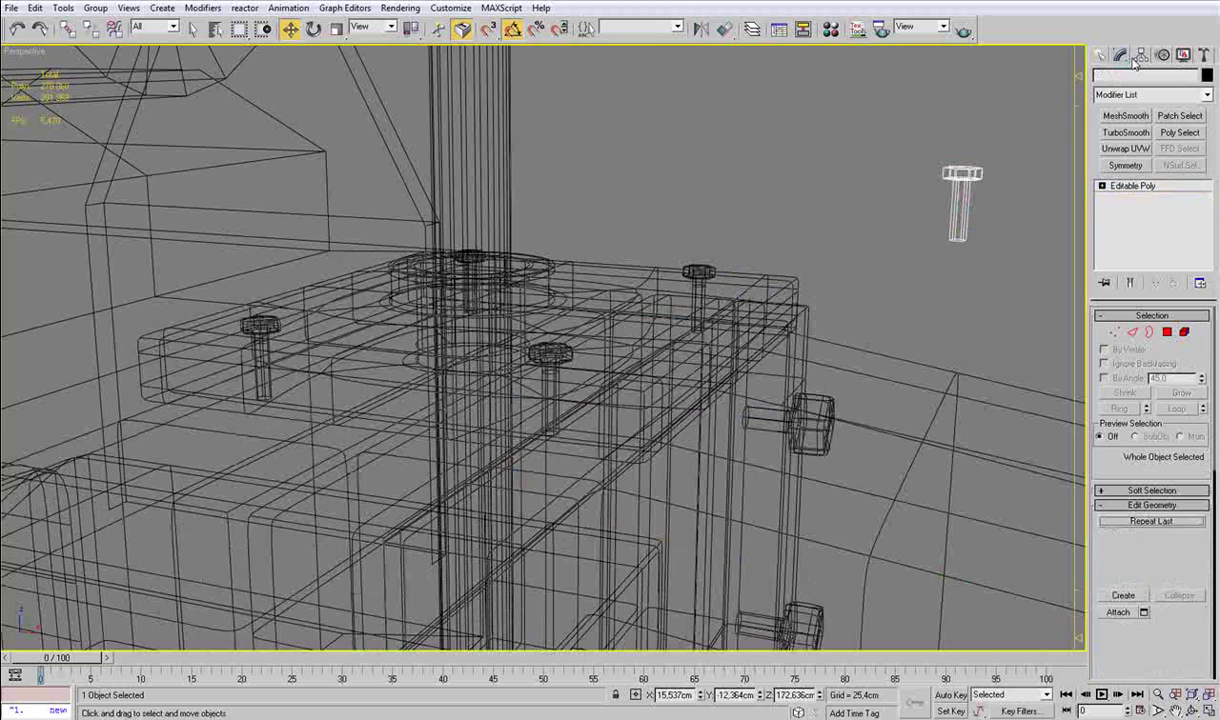
click(1151, 148)
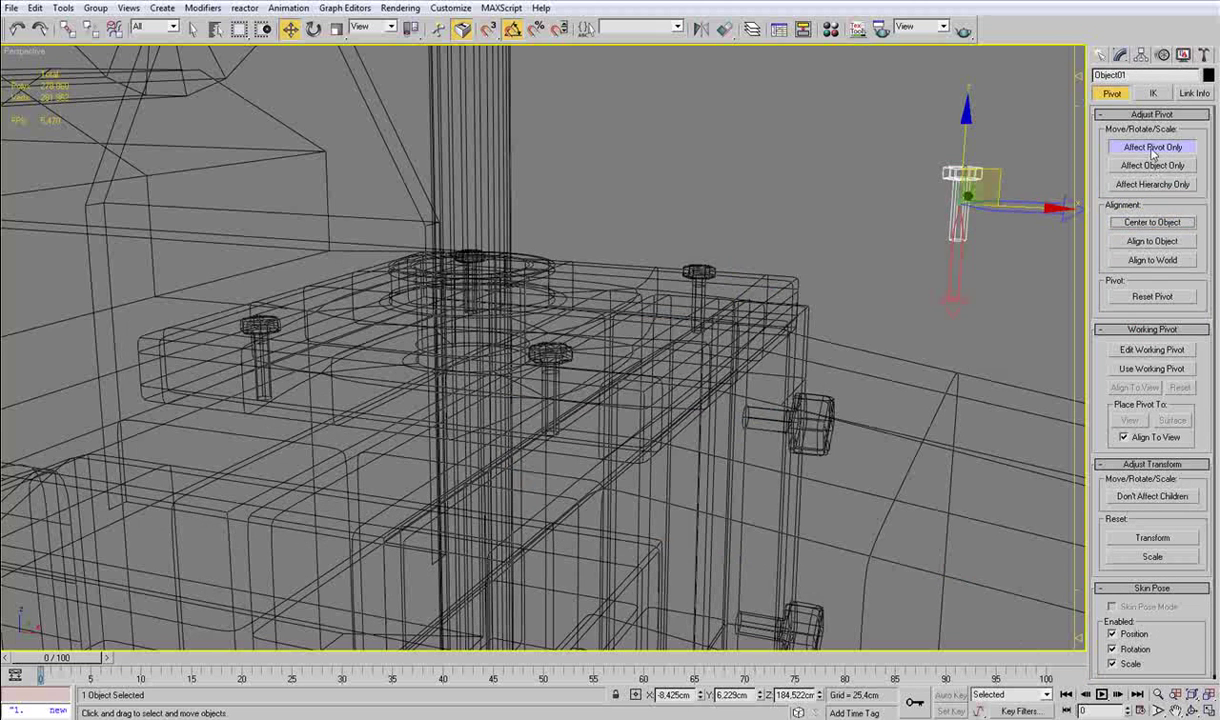
click(1150, 152)
Move the cloned hex bolt down in the front view to just above the clamp body.
alt+middle_drag(993, 243, 998, 219)
key(f)
middle_drag(435, 100, 678, 308)
scroll(660, 358, down, 12)
middle_drag(610, 387, 616, 231)
drag(582, 166, 572, 508)
scroll(598, 510, up, 5)
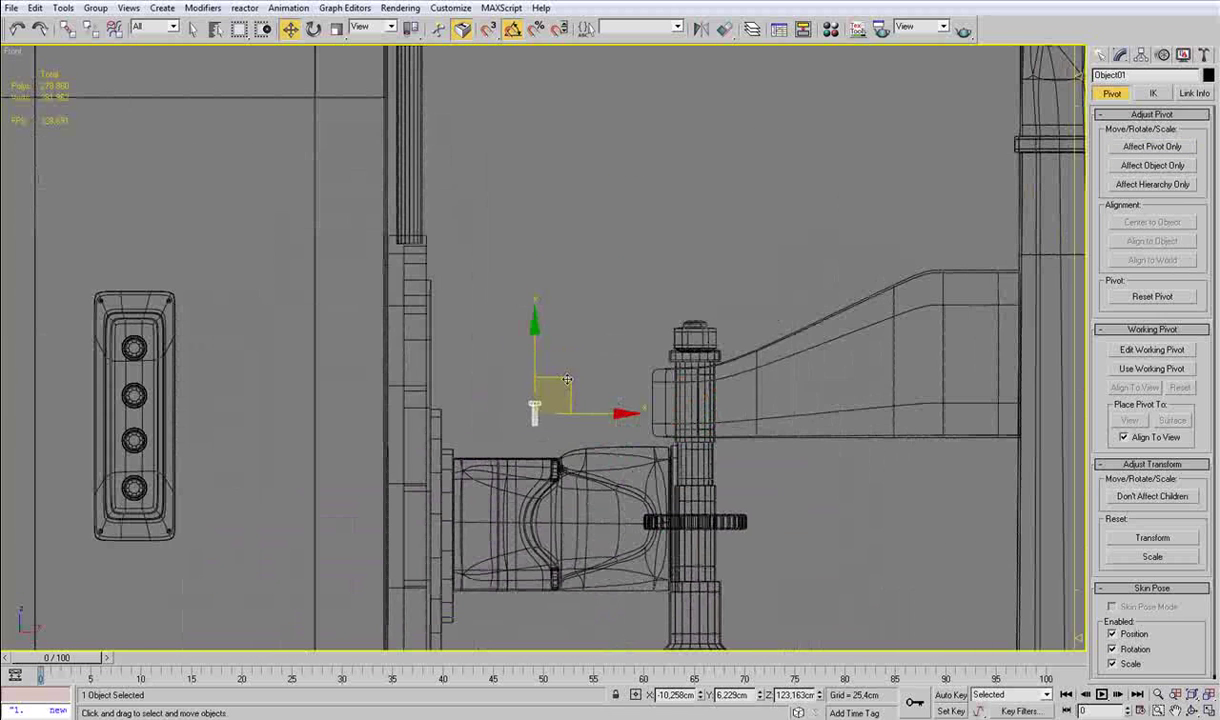
Isolate the hex bolt together with the clamp, gear spindle and round table.
drag(508, 612, 704, 496)
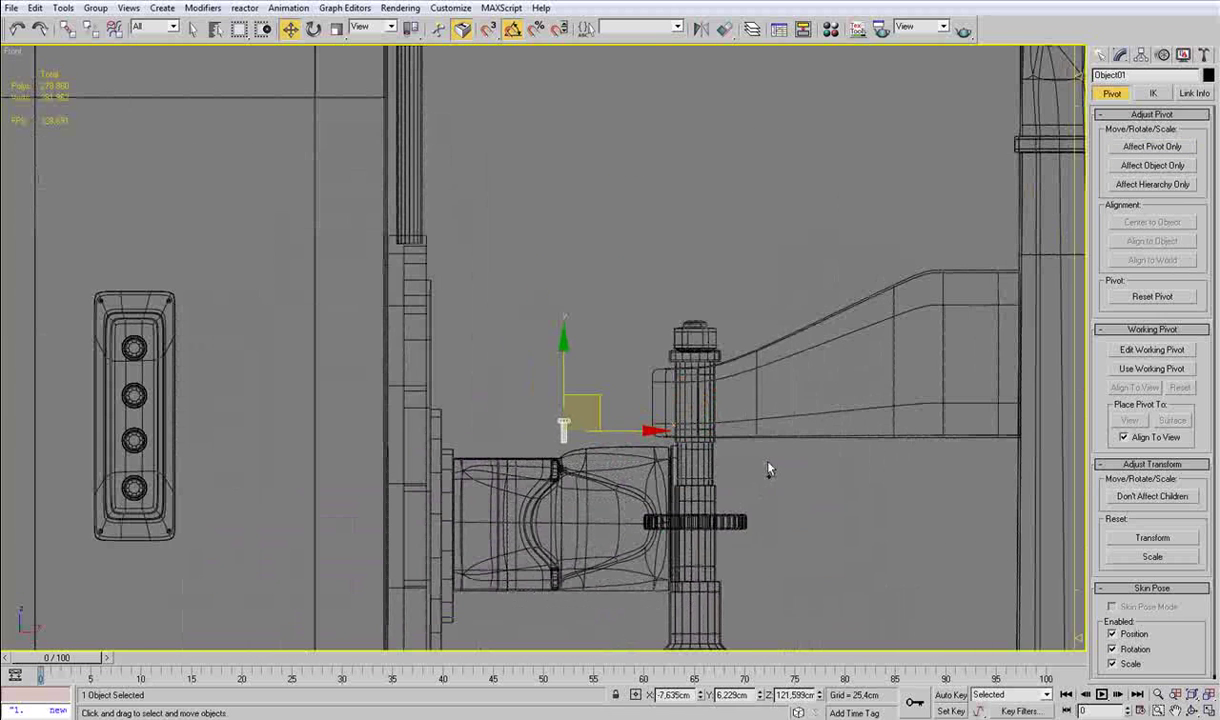
middle_drag(646, 443, 638, 373)
key(alt+q)
click(640, 376)
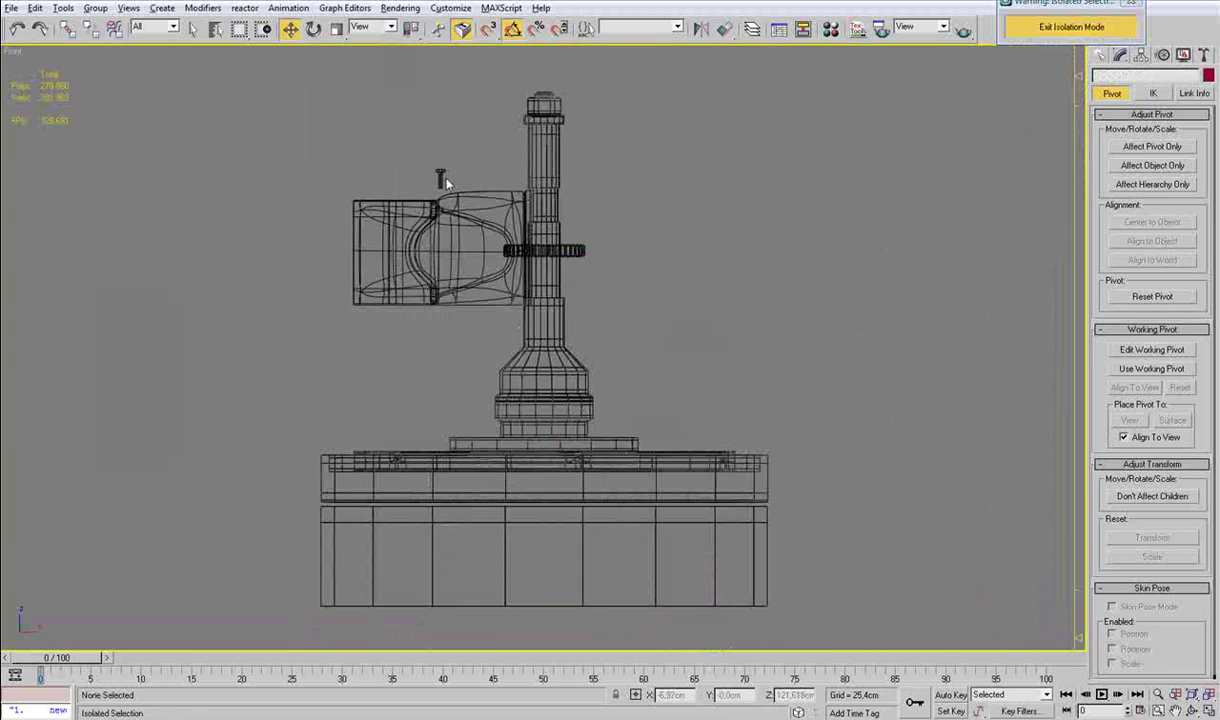
Lower the hex bolt to the clamp's lower strip and rotate it horizontal with its head facing the spindle.
click(442, 179)
middle_drag(457, 190, 523, 275)
scroll(523, 275, up, 6)
drag(456, 74, 460, 420)
scroll(443, 408, up, 2)
key(e)
key(w)
key(w)
scroll(479, 446, up, 3)
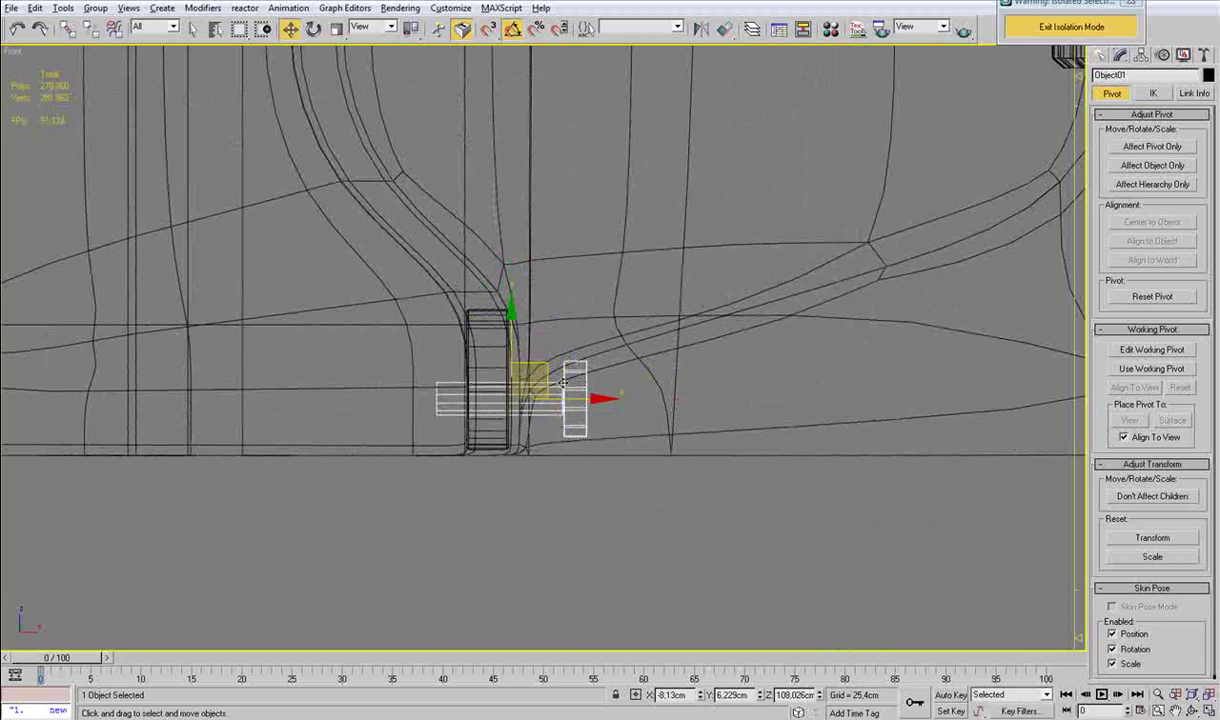
Seat the bolt head against the lower strip's outer face, at about X -8.9 cm and Z 108.2 cm.
drag(549, 378, 494, 366)
scroll(510, 376, up, 2)
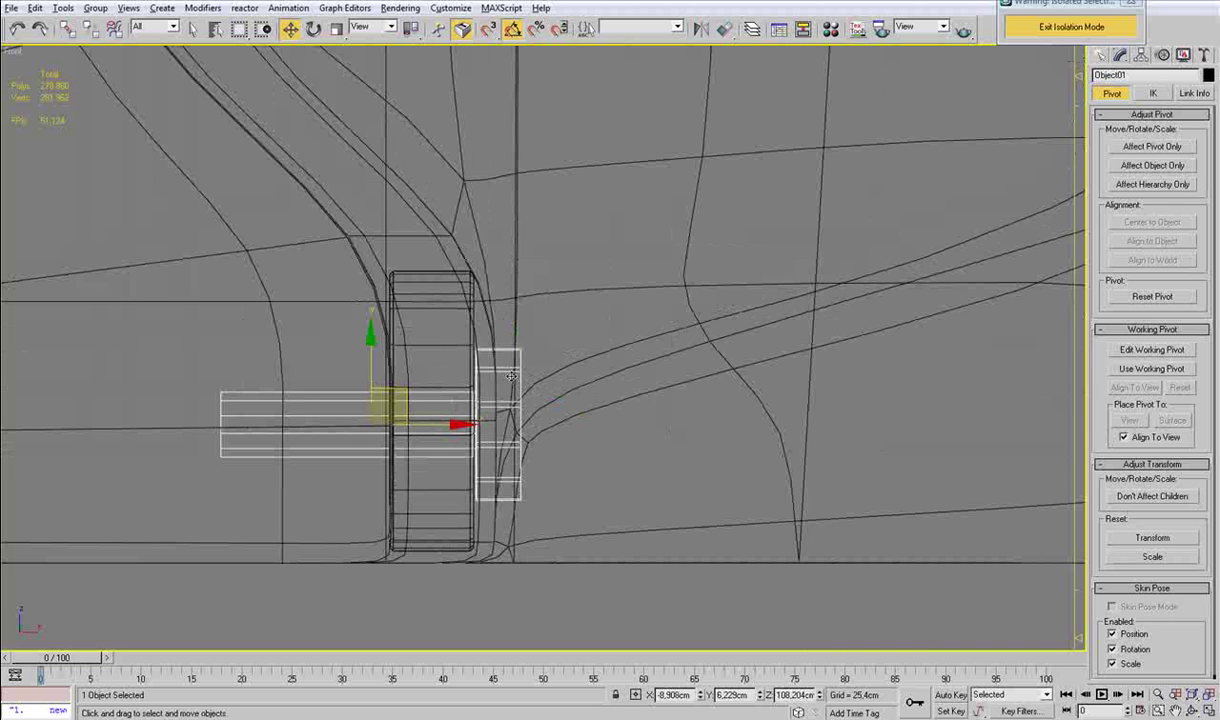
drag(440, 422, 442, 422)
Move the hex bolt along Y to about -18.8 cm, near the lower strip's front end.
key(p)
key(z)
scroll(460, 405, down, 5)
key(F3)
drag(600, 342, 262, 385)
key(z)
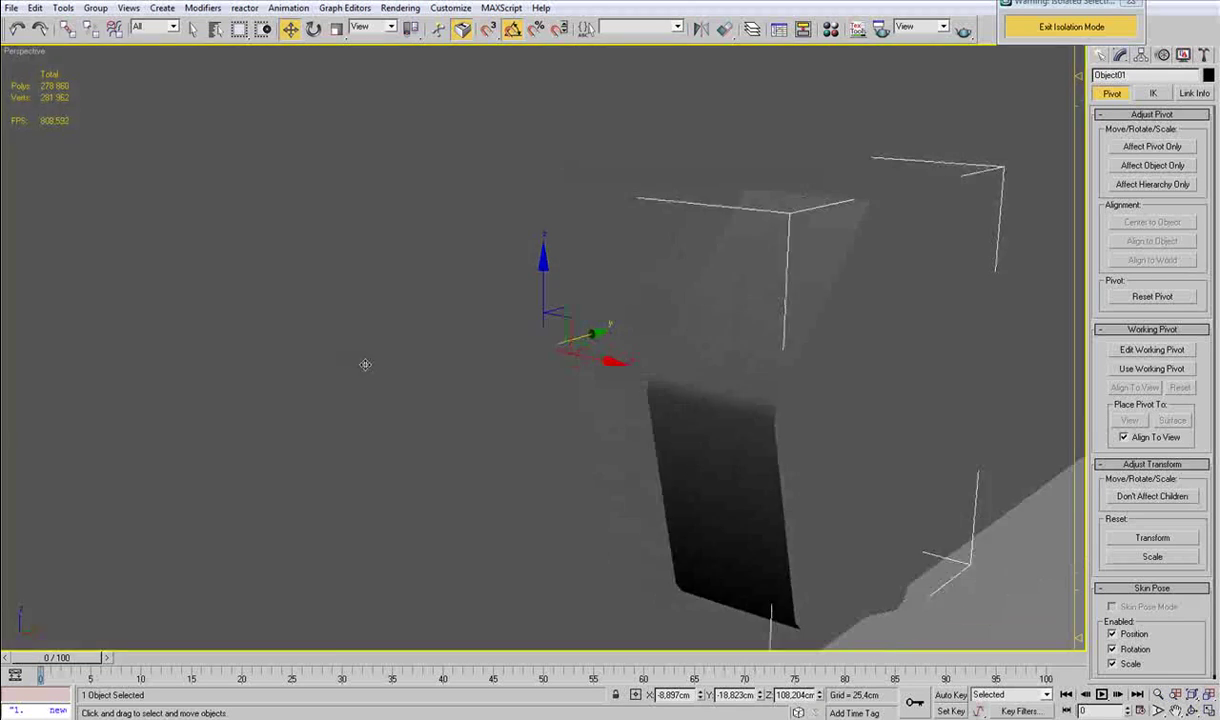
scroll(358, 359, down, 5)
mouse_move(539, 379)
alt+middle_down()
mouse_move(598, 383)
mouse_move(560, 379)
alt+middle_up()
key(F4)
scroll(605, 341, down, 2)
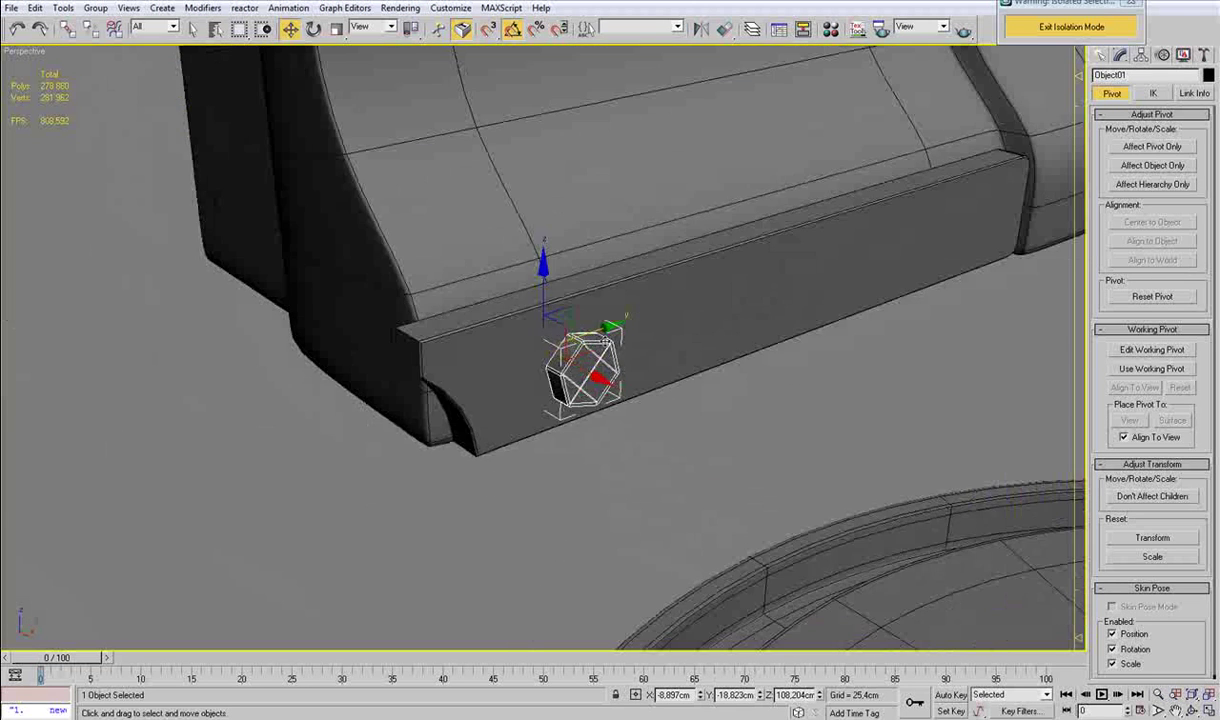
scroll(605, 342, down, 4)
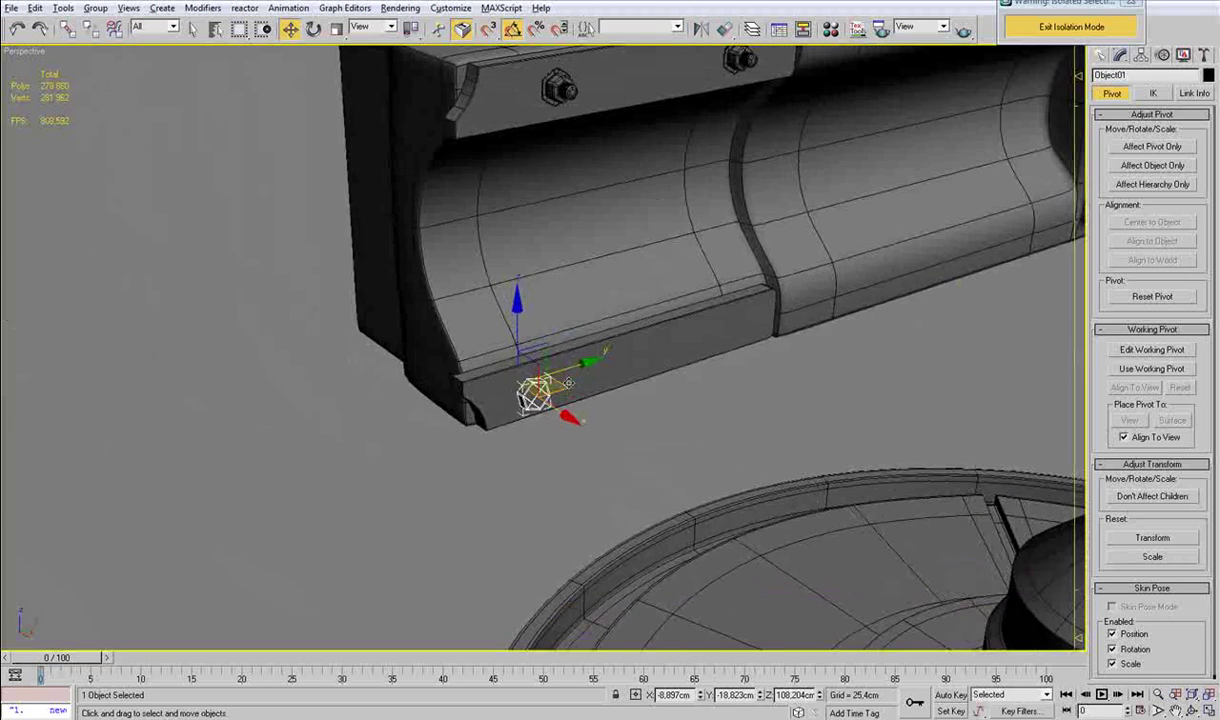
Align the hex bolt along Y with the upper strip's front bolt in the top view.
key(t)
key(z)
scroll(605, 326, down, 6)
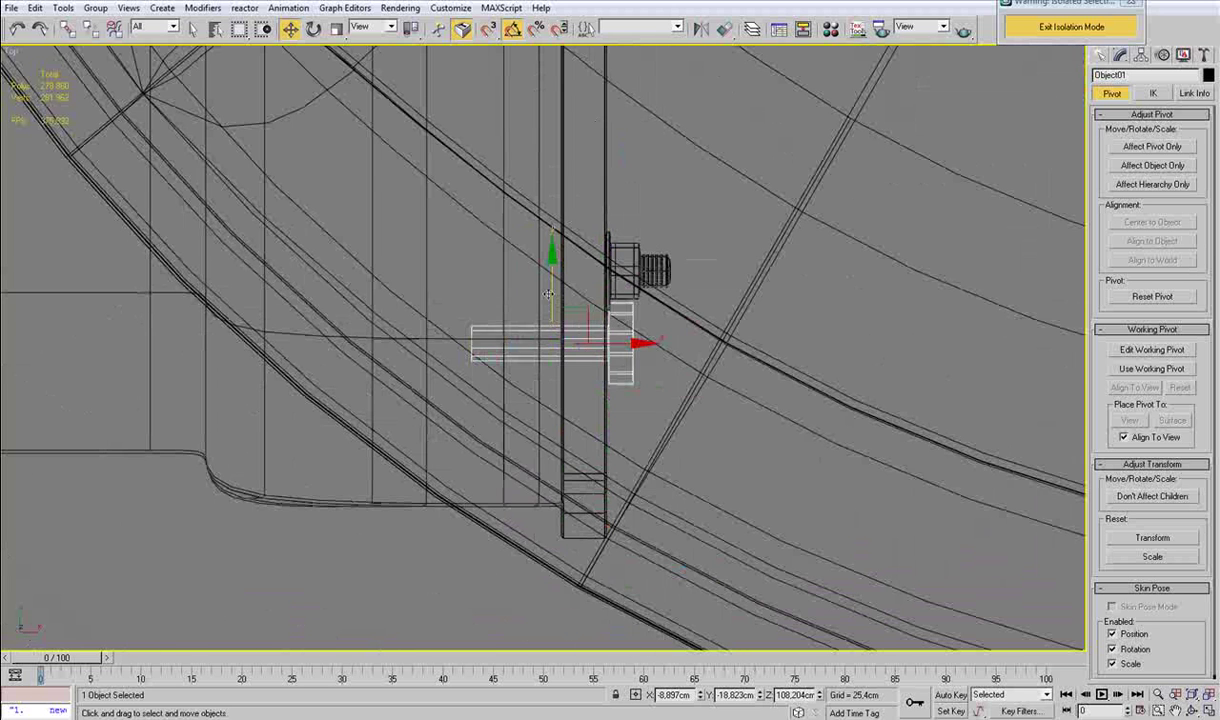
drag(548, 300, 575, 212)
Clone the hex bolt about 7.2 cm along Y, in line with the upper strip's second bolt.
middle_drag(575, 212, 567, 386)
scroll(567, 386, down, 2)
middle_drag(516, 308, 505, 422)
shift+drag(530, 457, 557, 72)
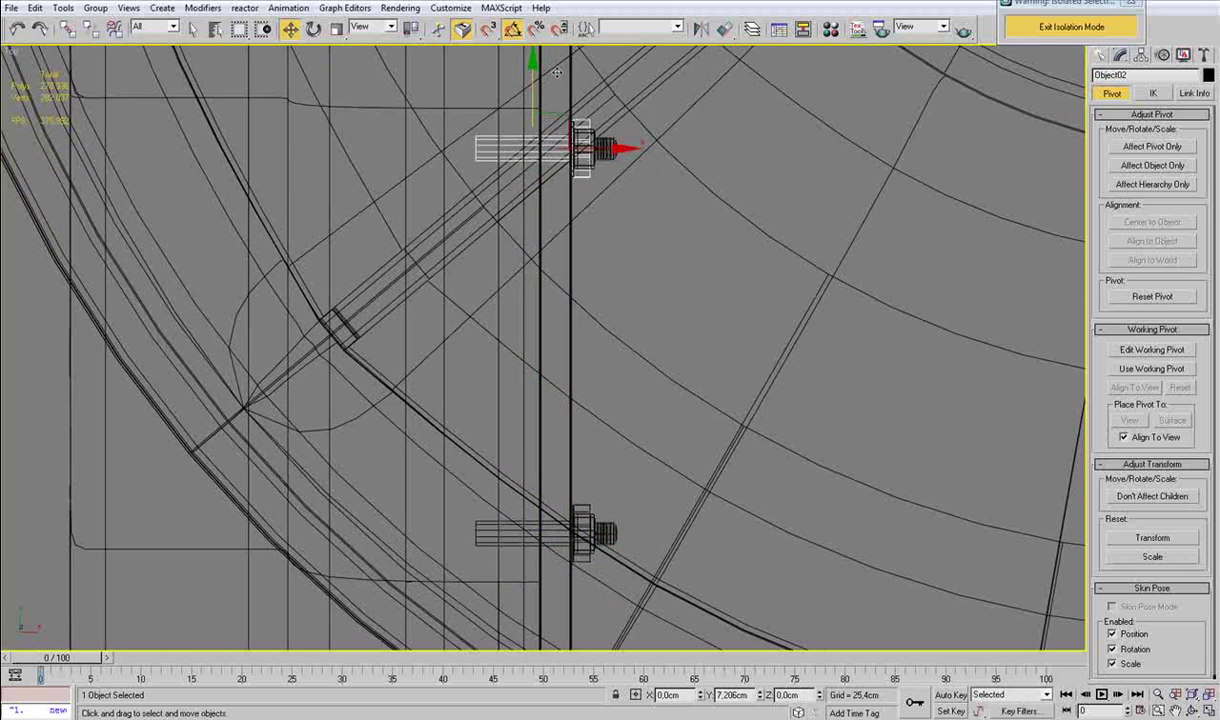
click(615, 419)
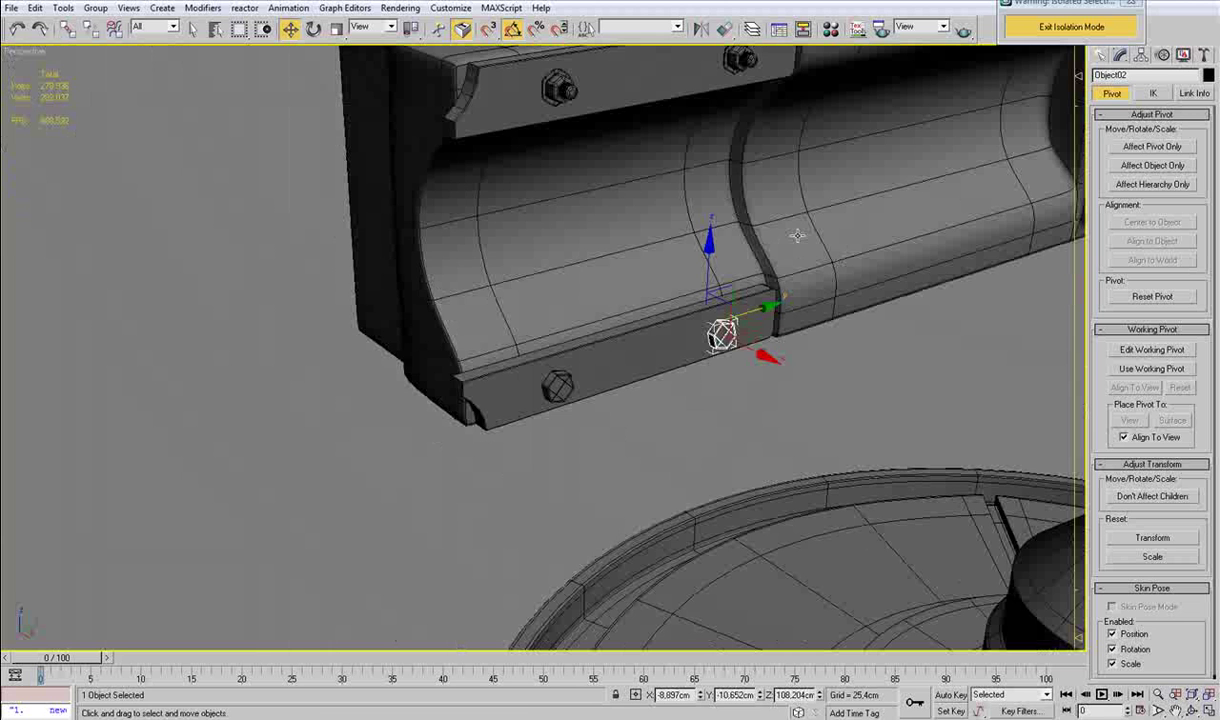
Attach both of the lower strip's hex bolts to the clamp body's Editable Poly.
click(797, 235)
click(1127, 54)
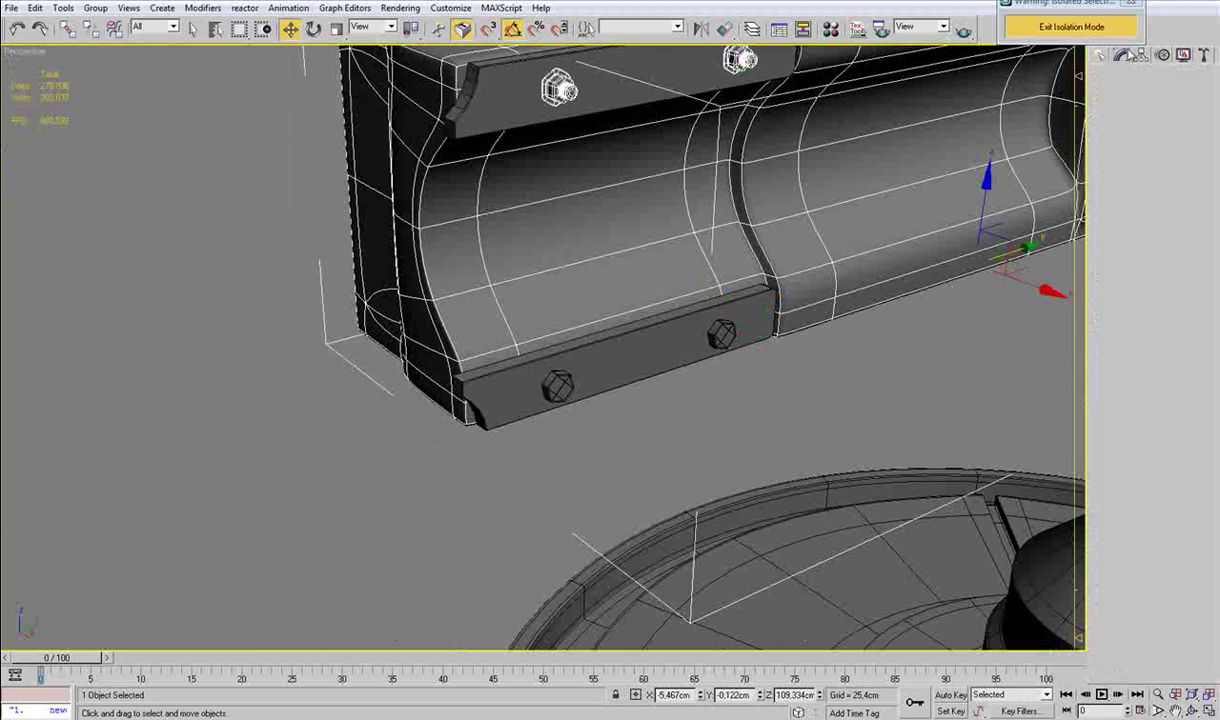
click(1126, 198)
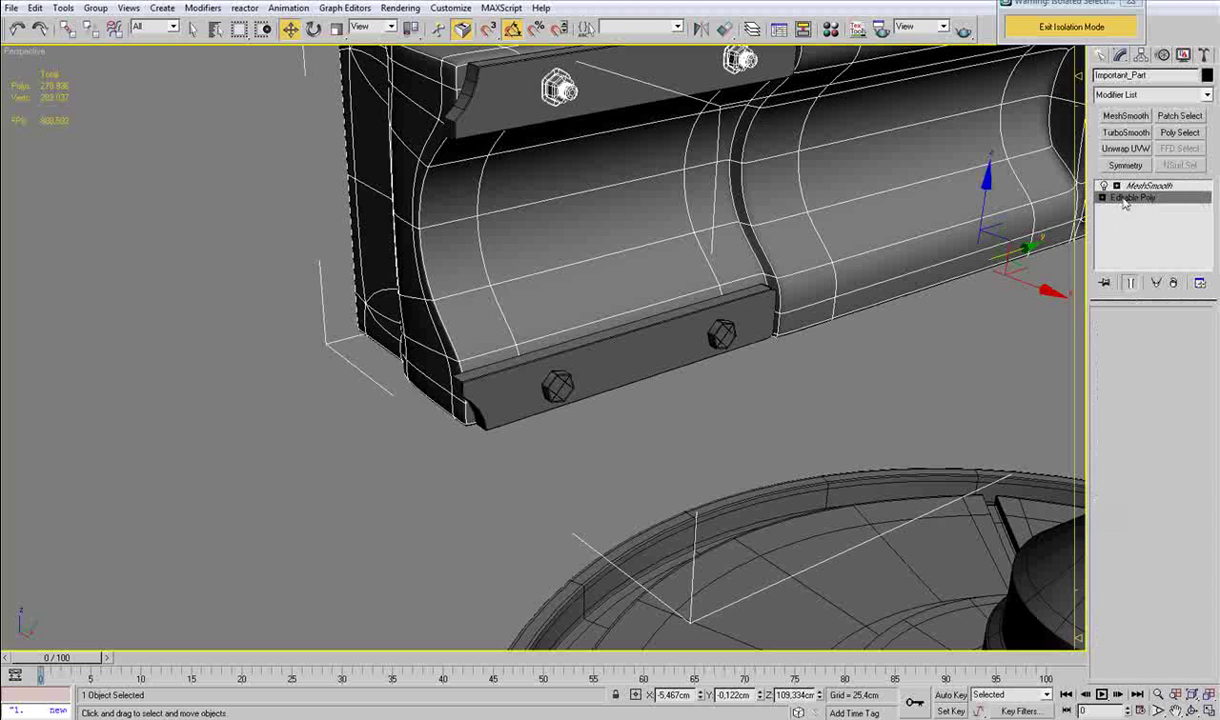
click(1119, 613)
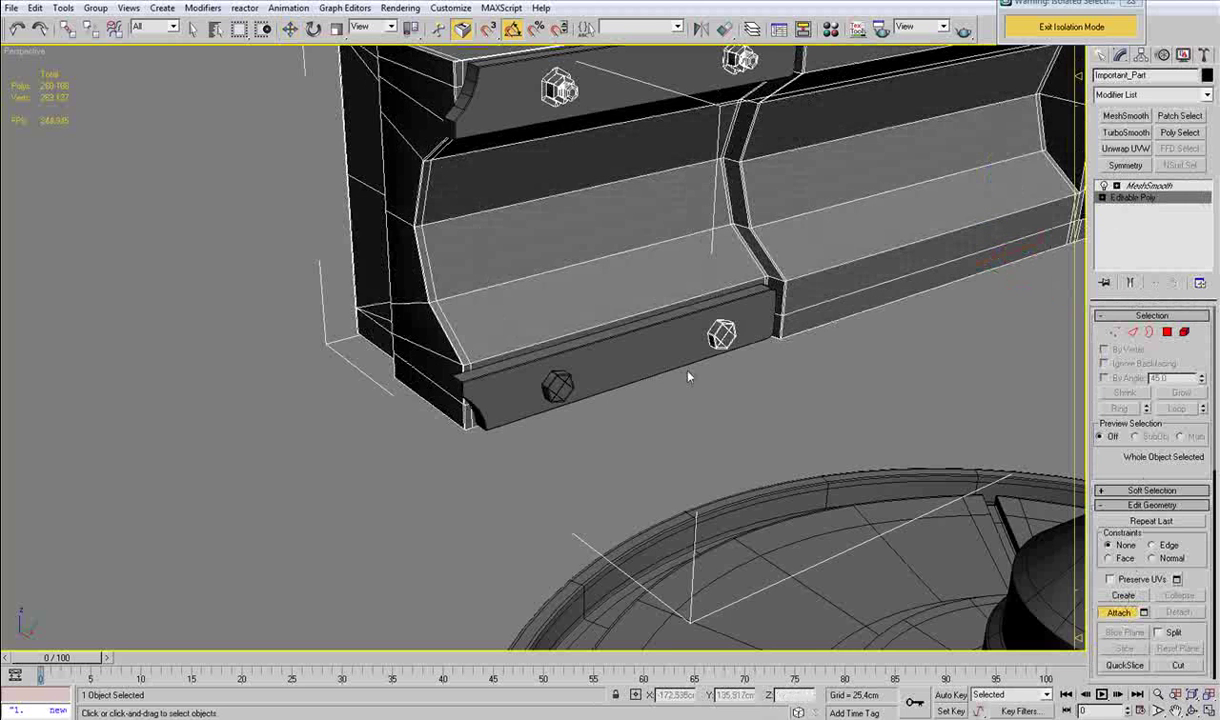
click(557, 387)
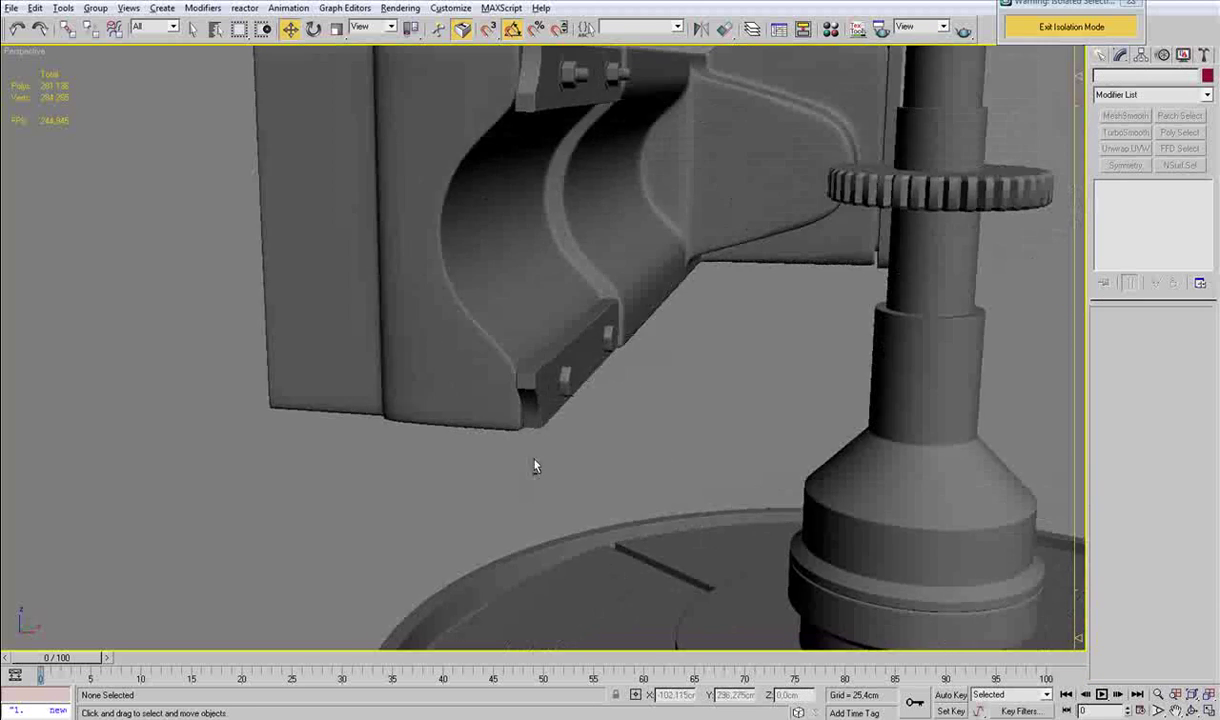
Compare the clamp body's upper strip area with the reference photo.
scroll(534, 460, down, 3)
alt+middle_drag(534, 460, 569, 476)
scroll(571, 480, up, 3)
click(390, 718)
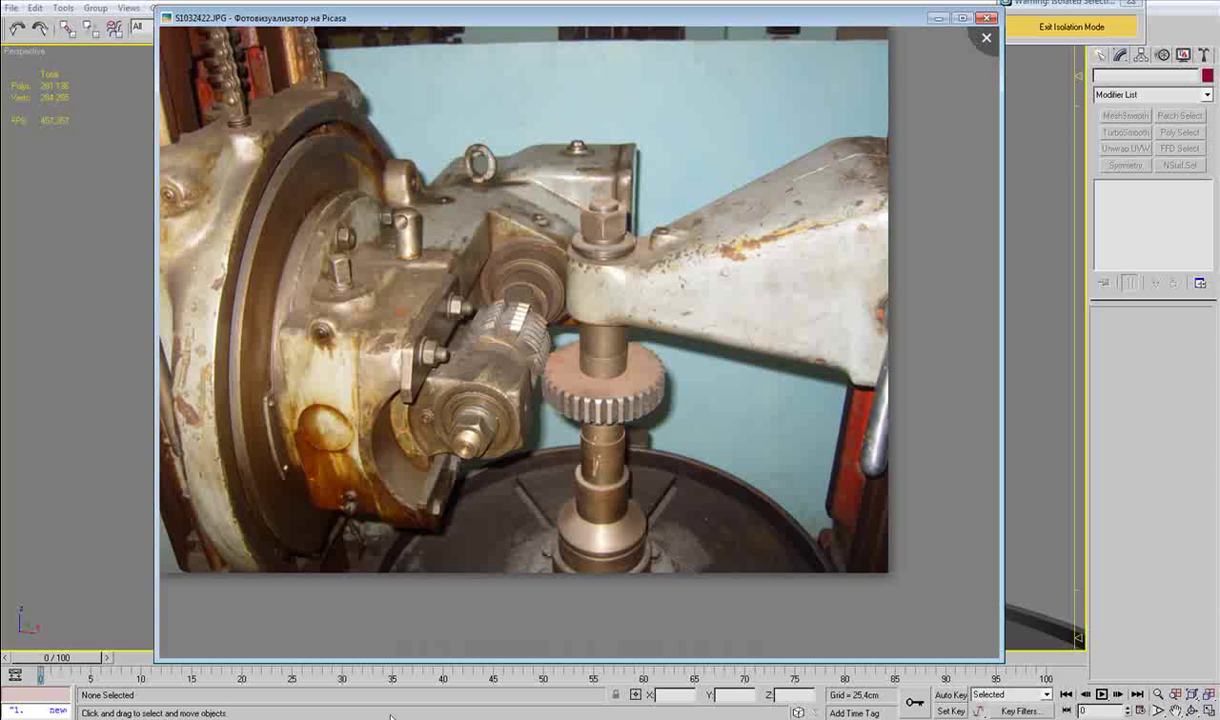
click(80, 427)
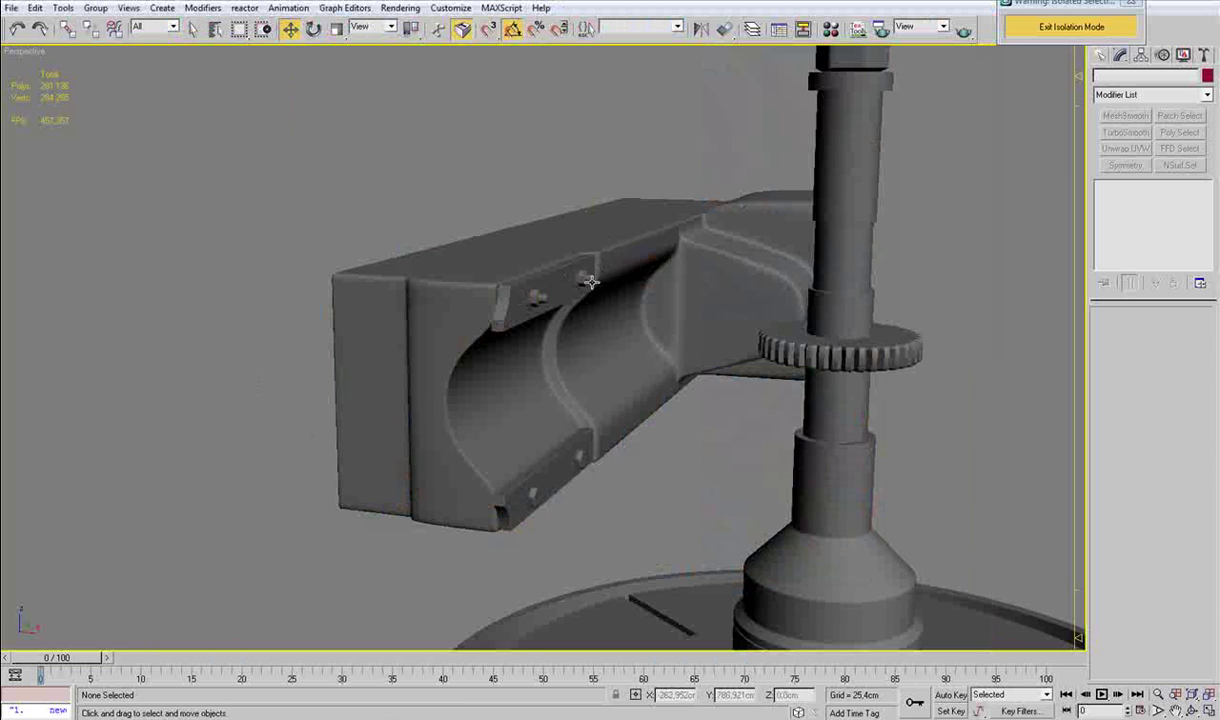
alt+middle_drag(603, 262, 509, 305)
middle_drag(719, 237, 610, 321)
scroll(611, 322, up, 3)
Lower the top-face vertices of Important_Part's front section, beside the upper strip, along Z to about 119.0 cm.
click(612, 323)
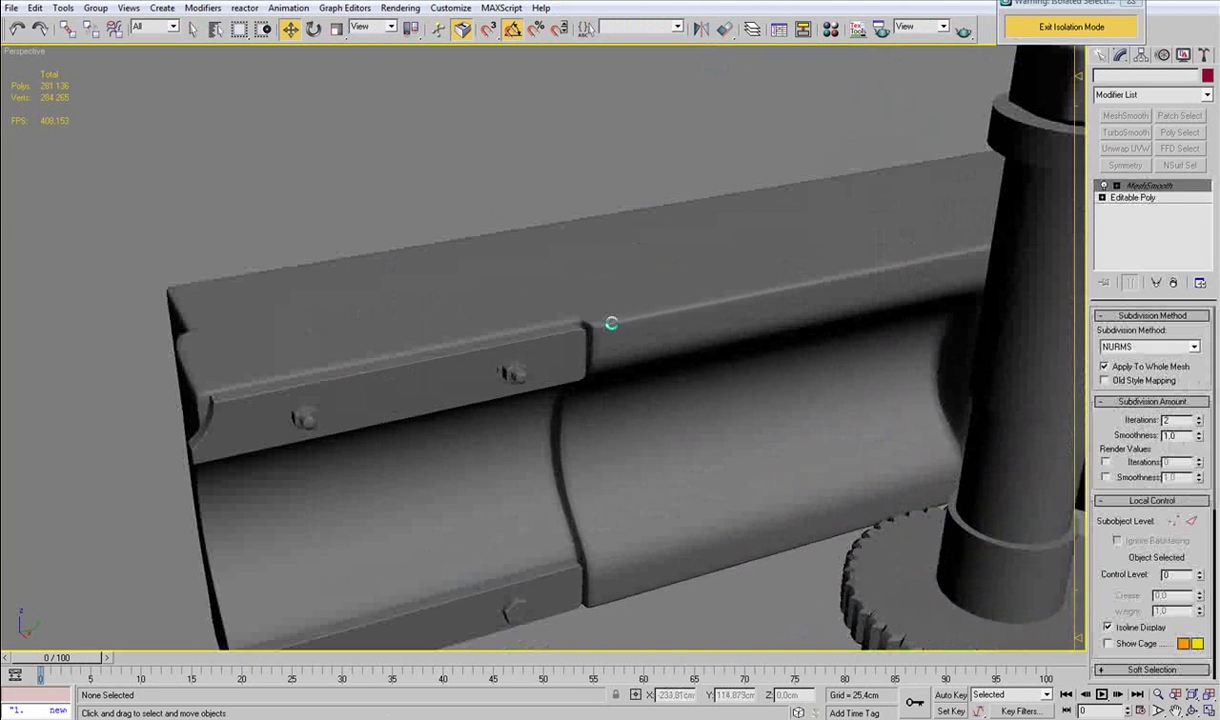
click(1133, 197)
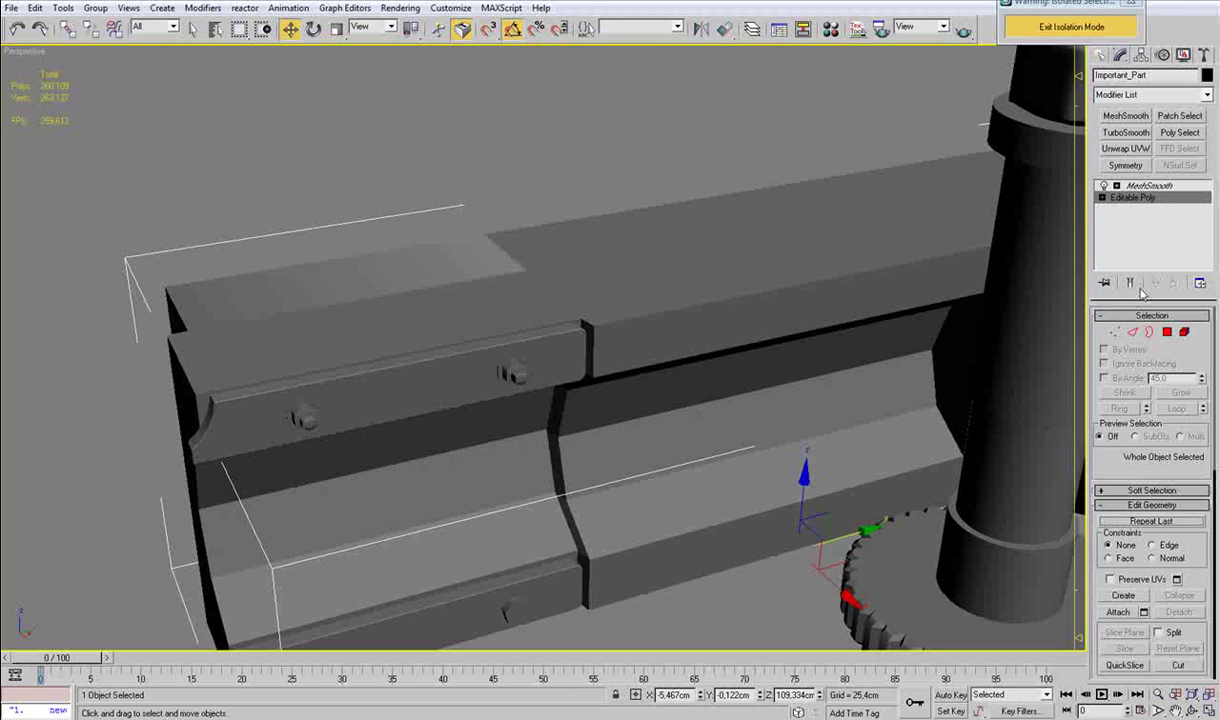
alt+middle_drag(661, 337, 553, 421)
scroll(615, 326, up, 4)
scroll(634, 338, up, 2)
scroll(662, 356, up, 2)
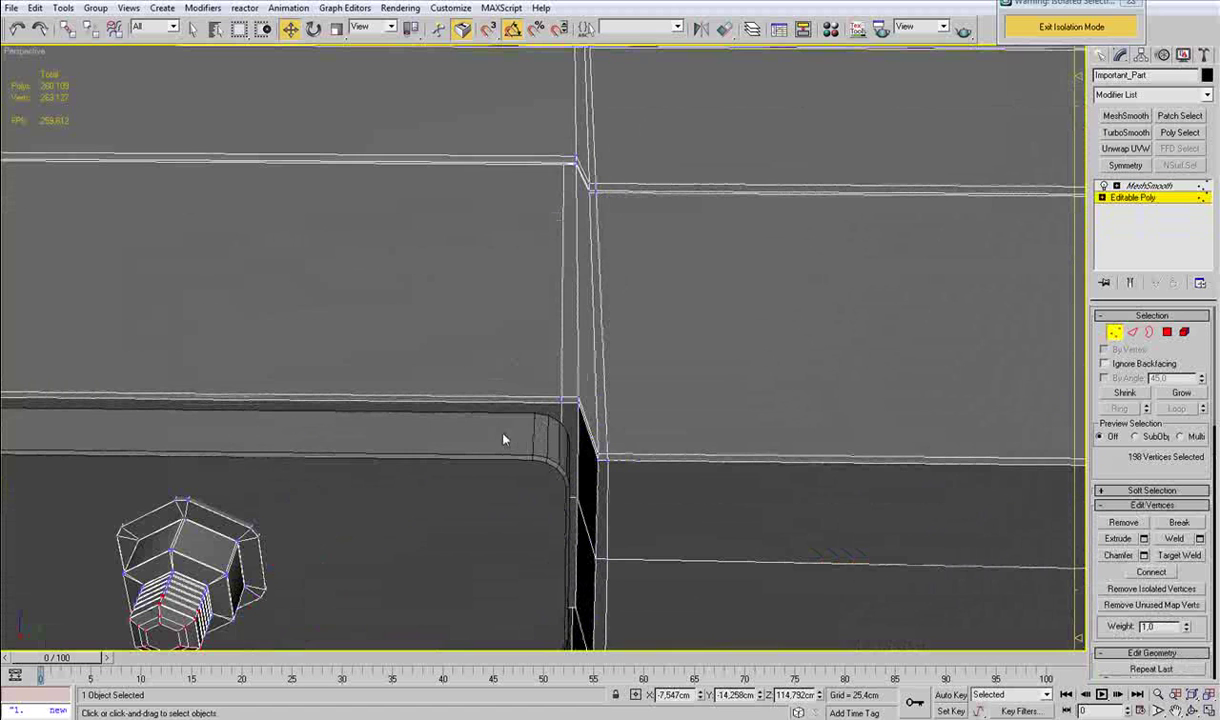
drag(489, 439, 535, 210)
scroll(560, 163, down, 3)
middle_drag(320, 276, 534, 247)
scroll(534, 247, down, 3)
middle_drag(108, 423, 213, 377)
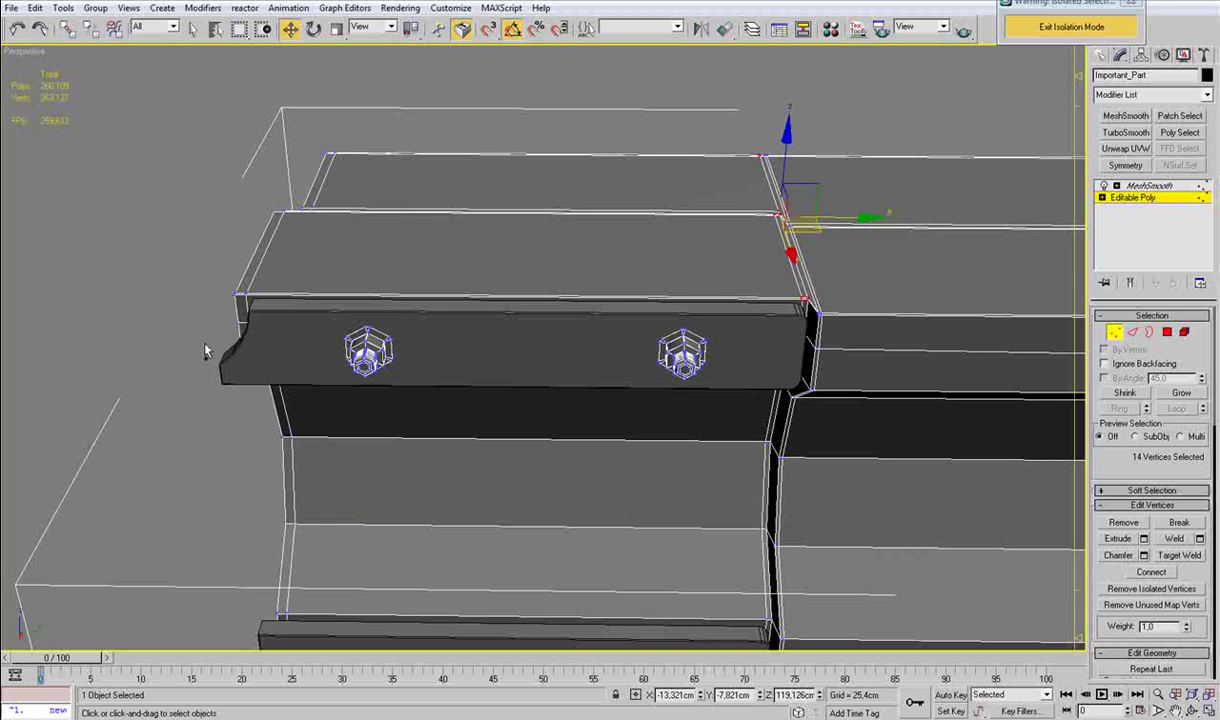
ctrl+drag(219, 308, 396, 88)
key(F3)
mouse_move(388, 121)
alt+middle_down()
mouse_move(405, 205)
mouse_move(388, 238)
mouse_move(381, 321)
alt+middle_up()
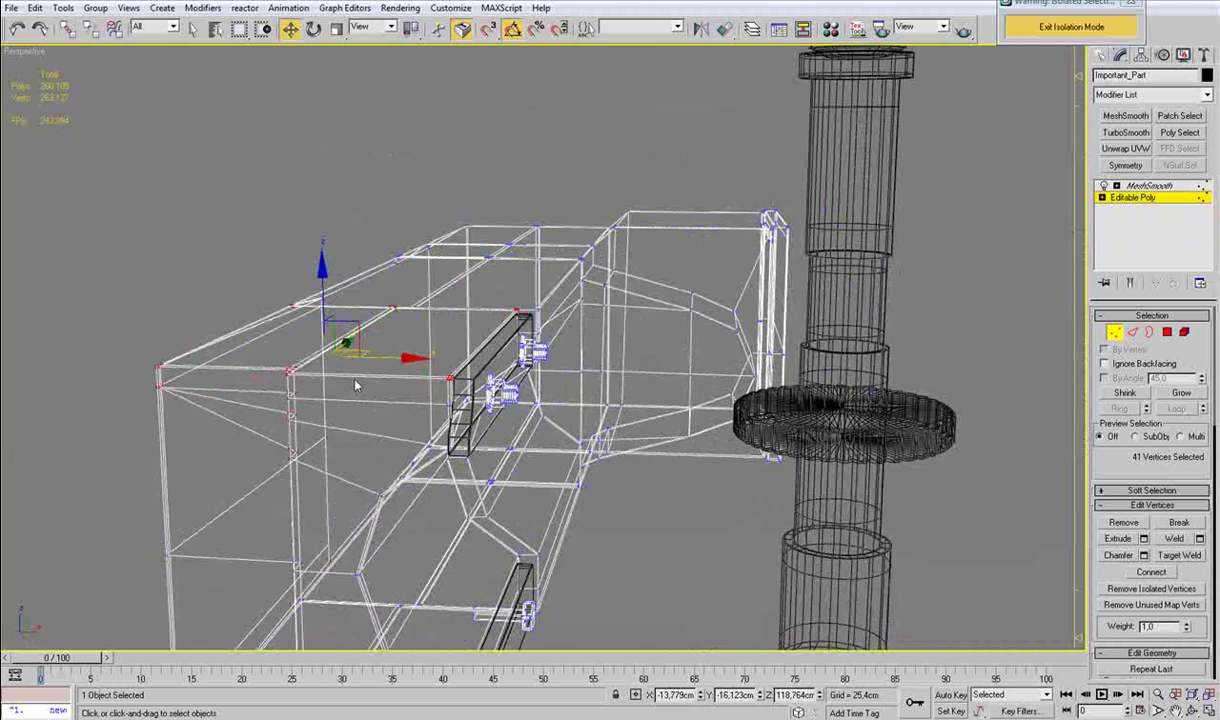
alt+drag(318, 388, 95, 531)
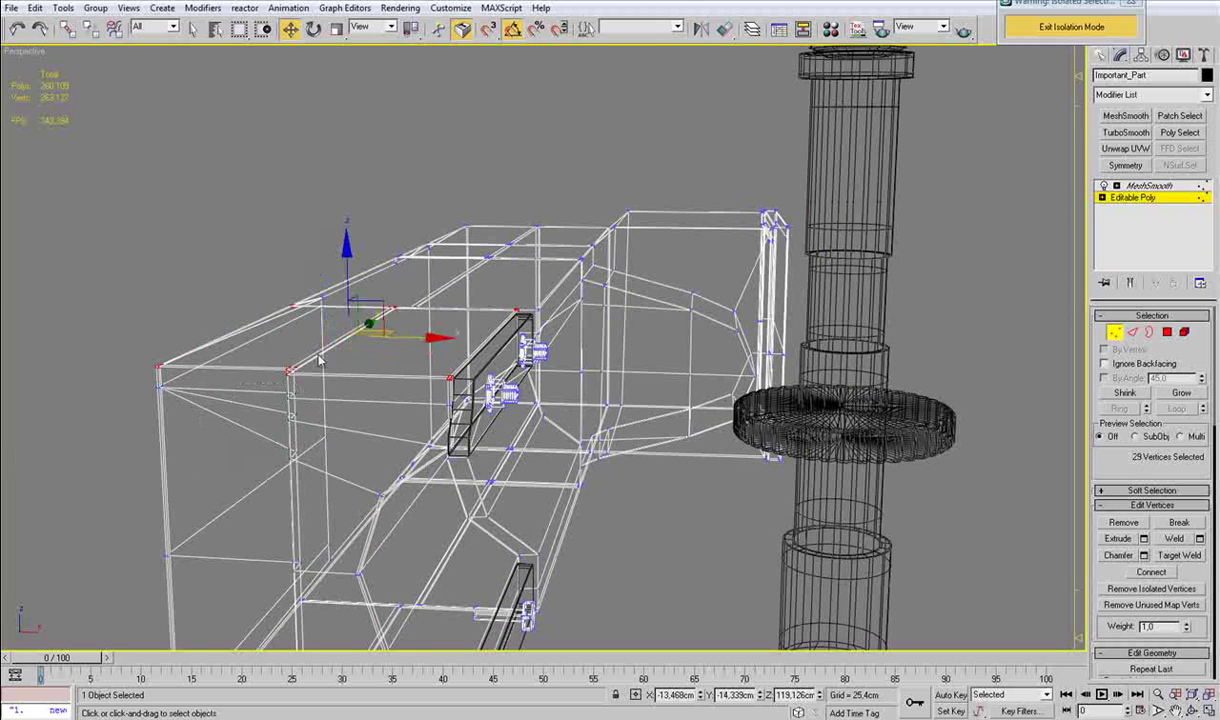
key(F3)
drag(347, 260, 352, 282)
alt+middle_drag(342, 290, 450, 306)
drag(428, 307, 431, 295)
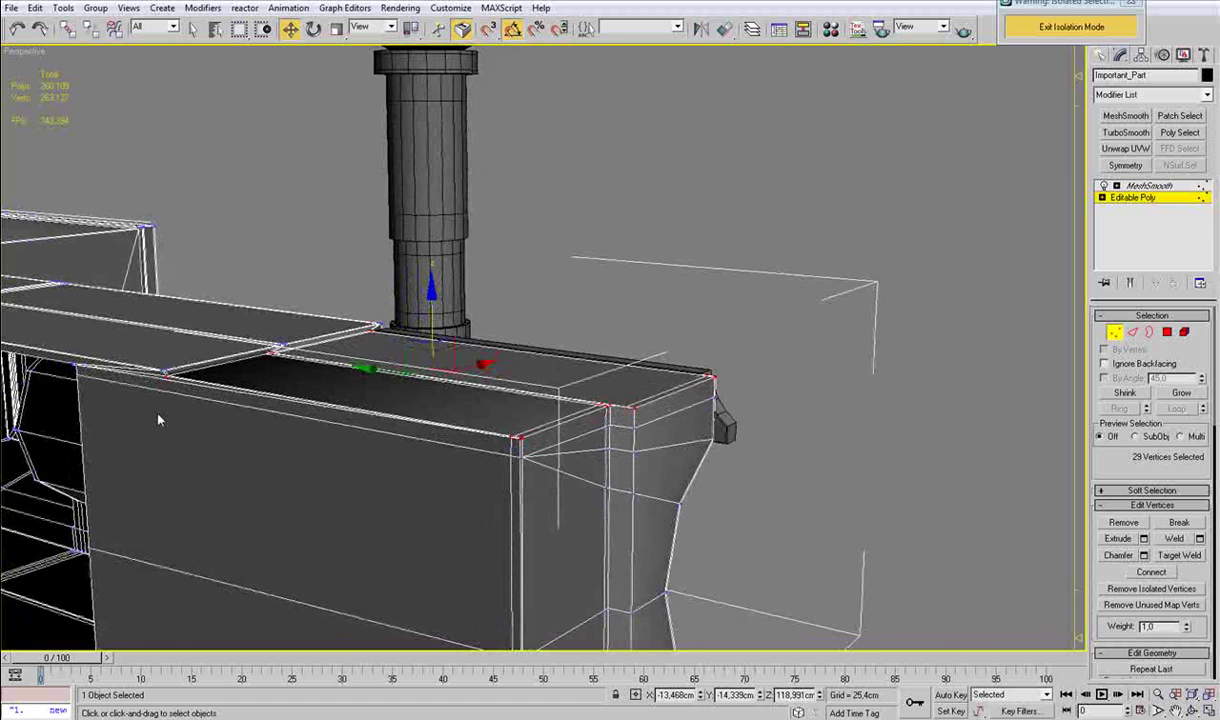
Add the outer side's rear top-corner vertices to the selection and lower all of them along Z to about 116.9 cm.
scroll(158, 418, up, 2)
middle_drag(158, 418, 368, 382)
ctrl+drag(260, 355, 257, 347)
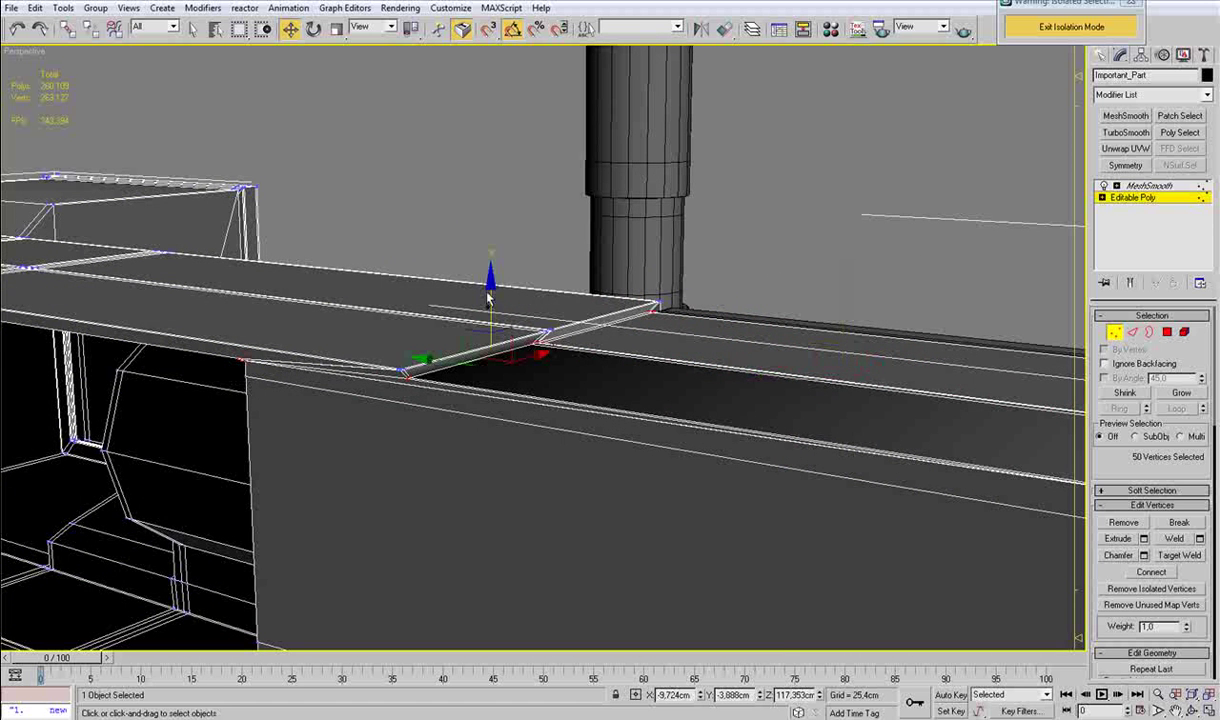
drag(489, 297, 497, 317)
alt+middle_drag(643, 408, 543, 357)
scroll(502, 342, down, 2)
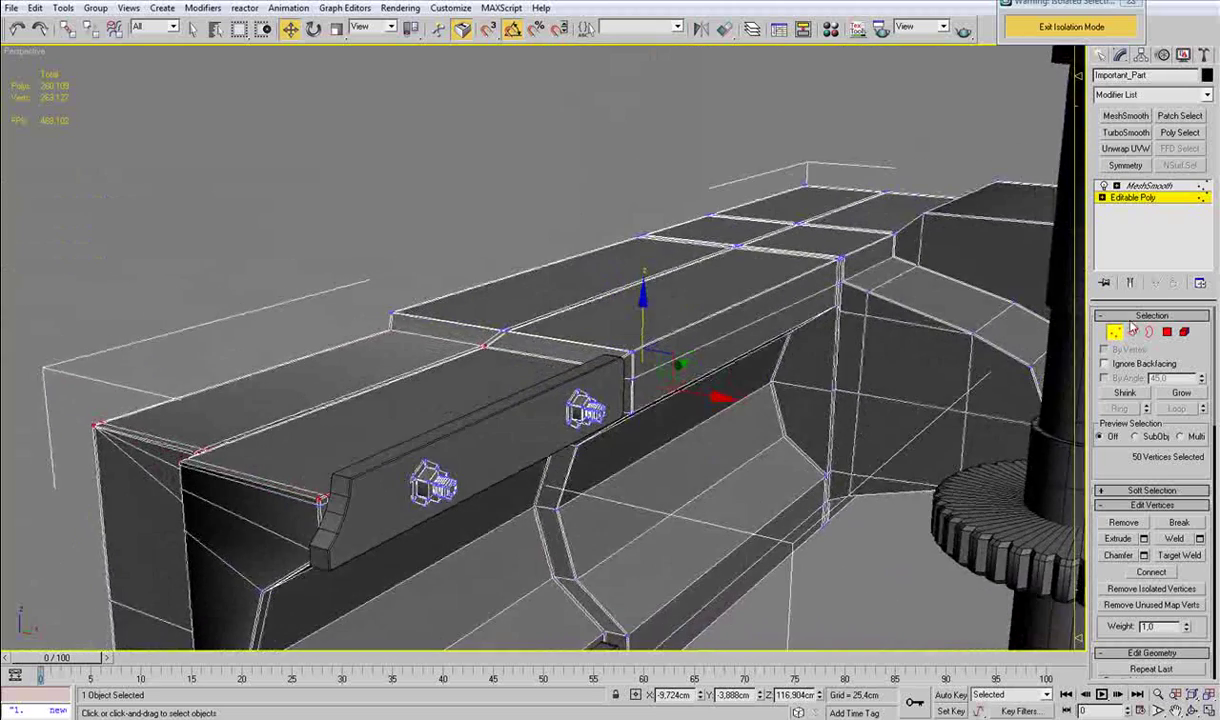
click(1117, 331)
scroll(895, 607, down, 3)
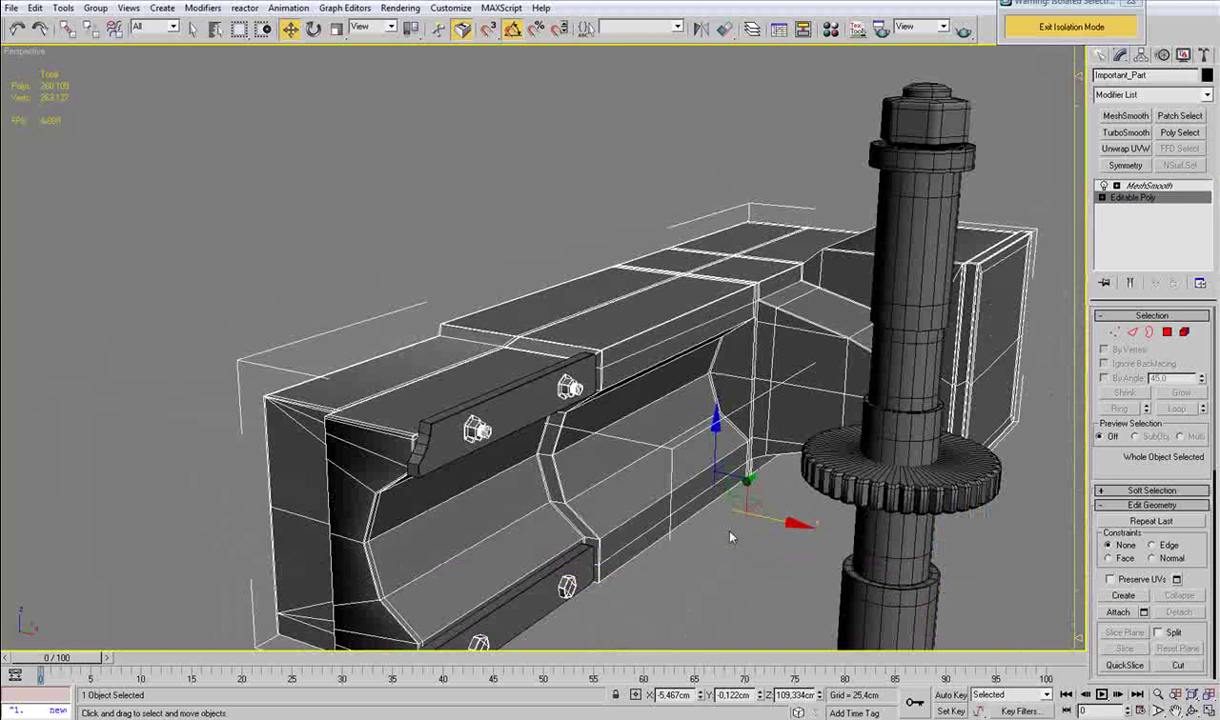
alt+middle_drag(705, 547, 648, 501)
click(733, 555)
key(F4)
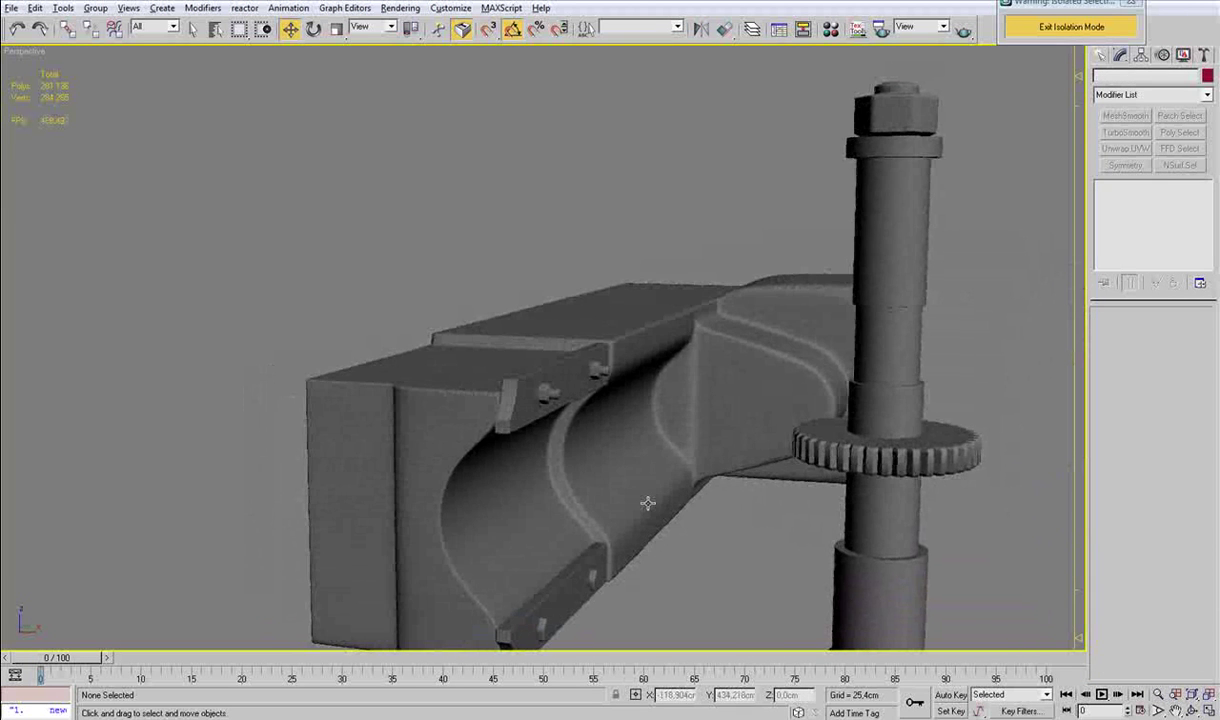
Examine the clamp's top details in the reference photo and the matching front section in the top view.
key(alt+Tab)
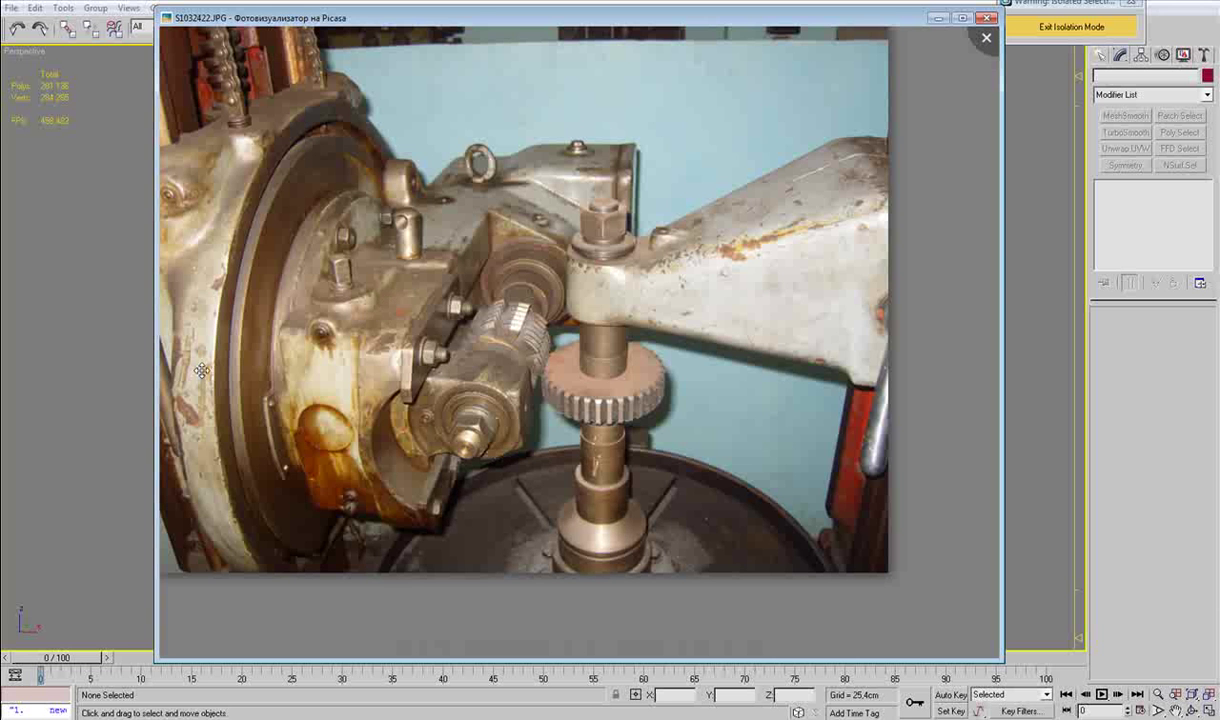
middle_click(88, 377)
alt+middle_drag(400, 404, 370, 411)
key(t)
scroll(490, 376, down, 7)
middle_drag(516, 396, 563, 398)
scroll(566, 398, up, 4)
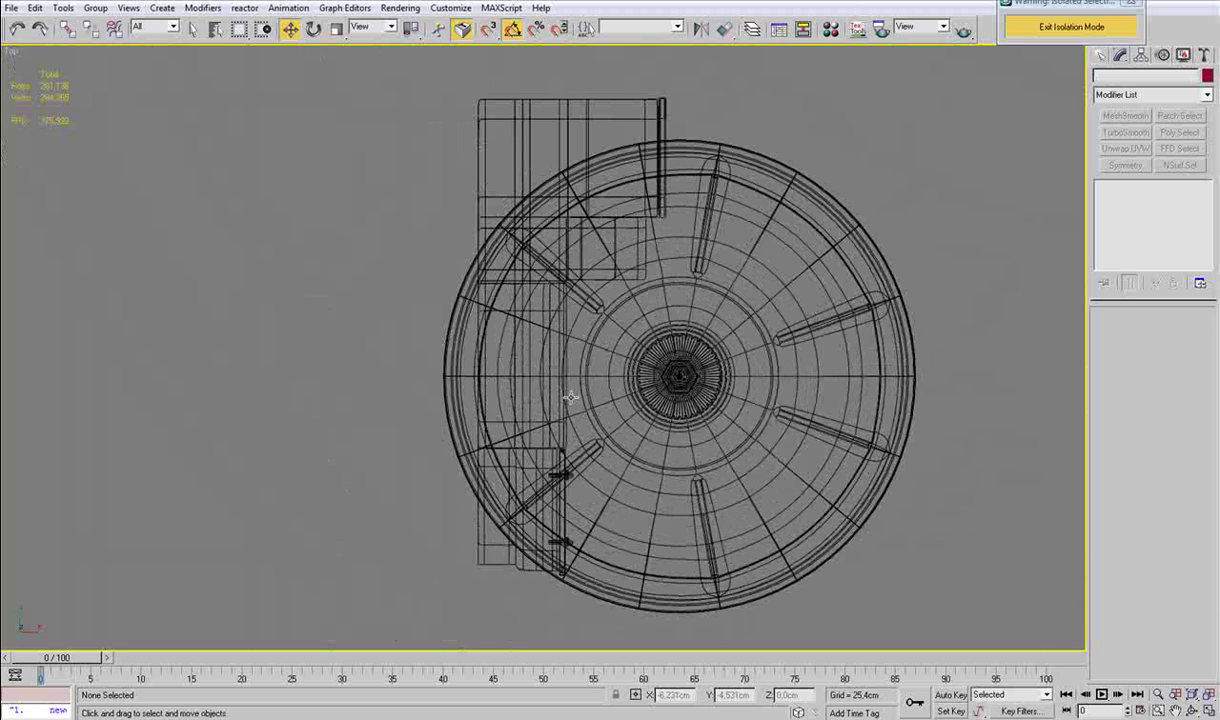
click(503, 549)
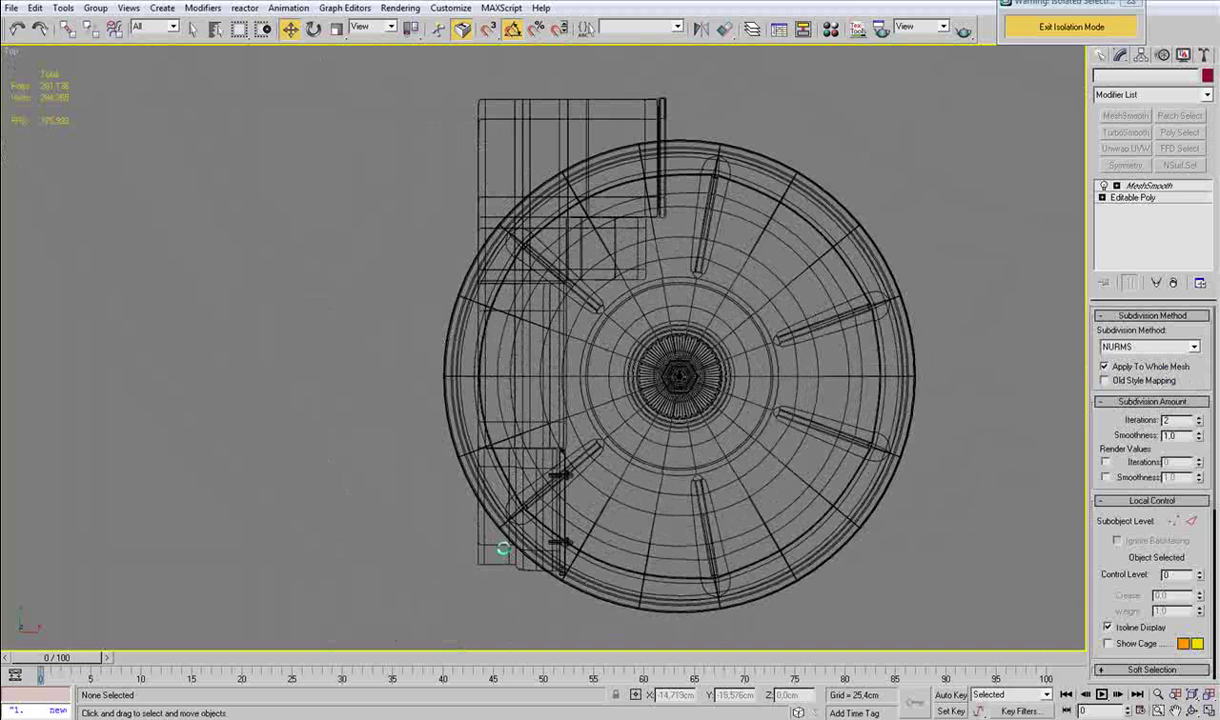
click(504, 551)
scroll(503, 549, up, 5)
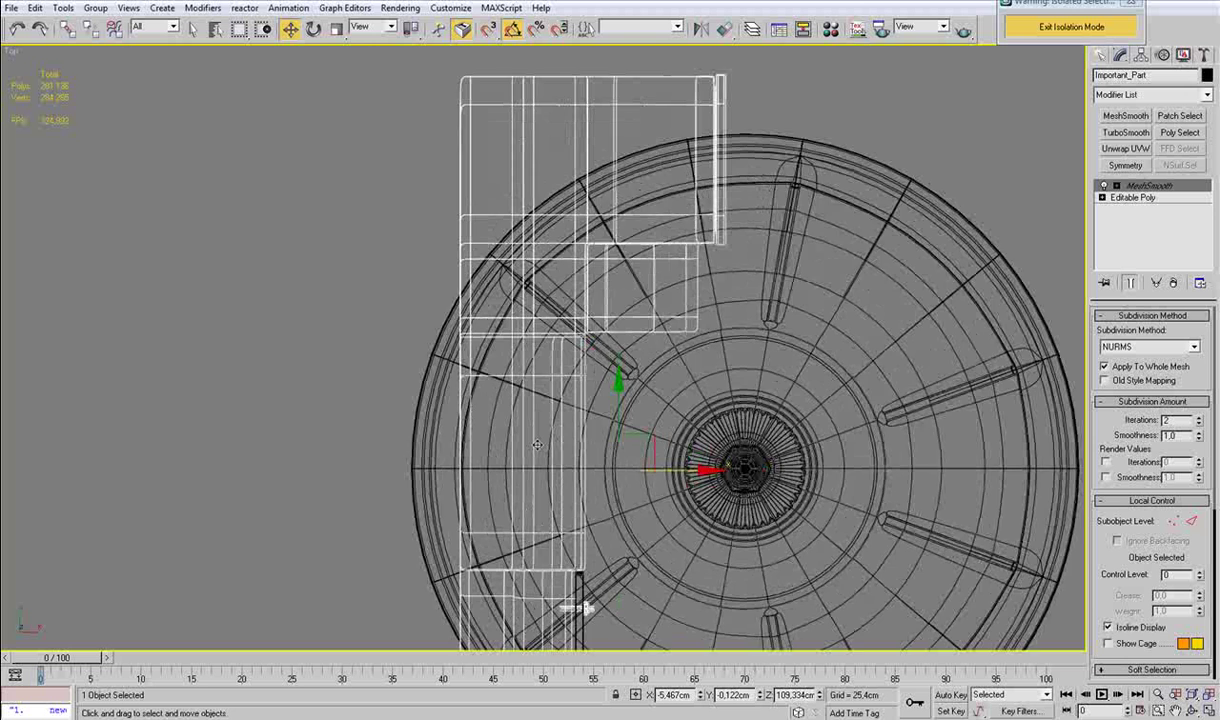
middle_drag(585, 392, 588, 375)
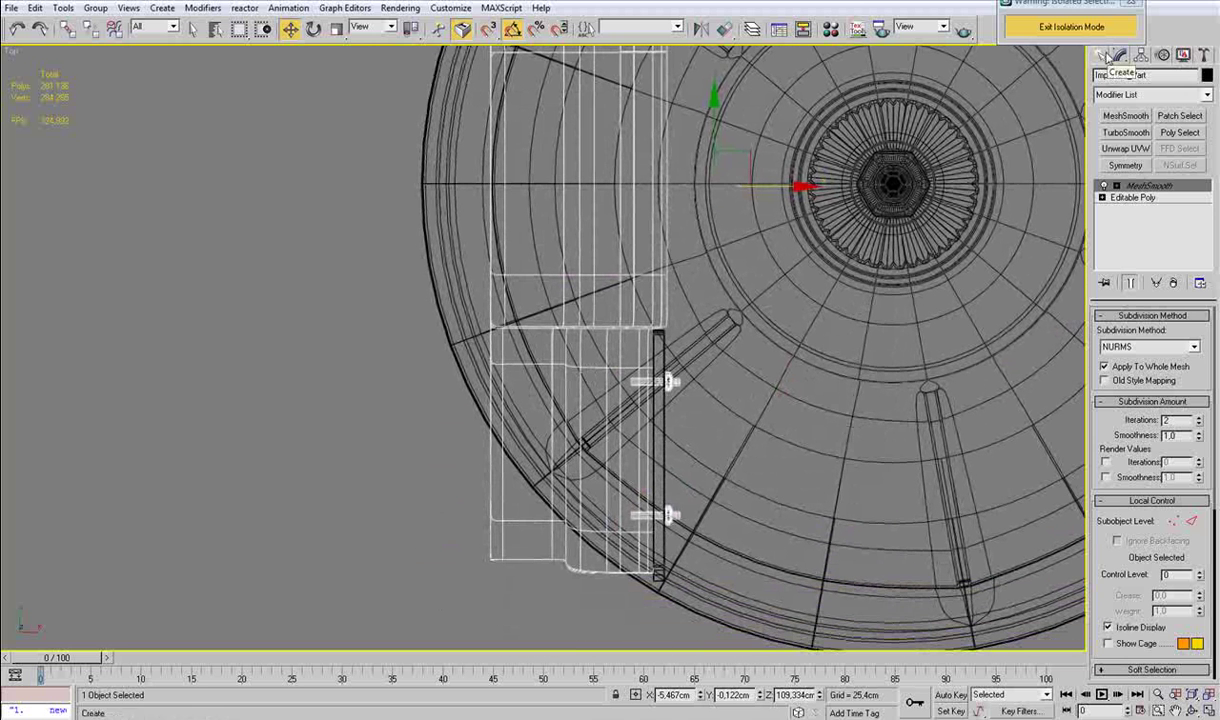
Create a short ten-sided cylinder with AutoGrid on the clamp's lowered top surface.
click(1101, 56)
click(1104, 80)
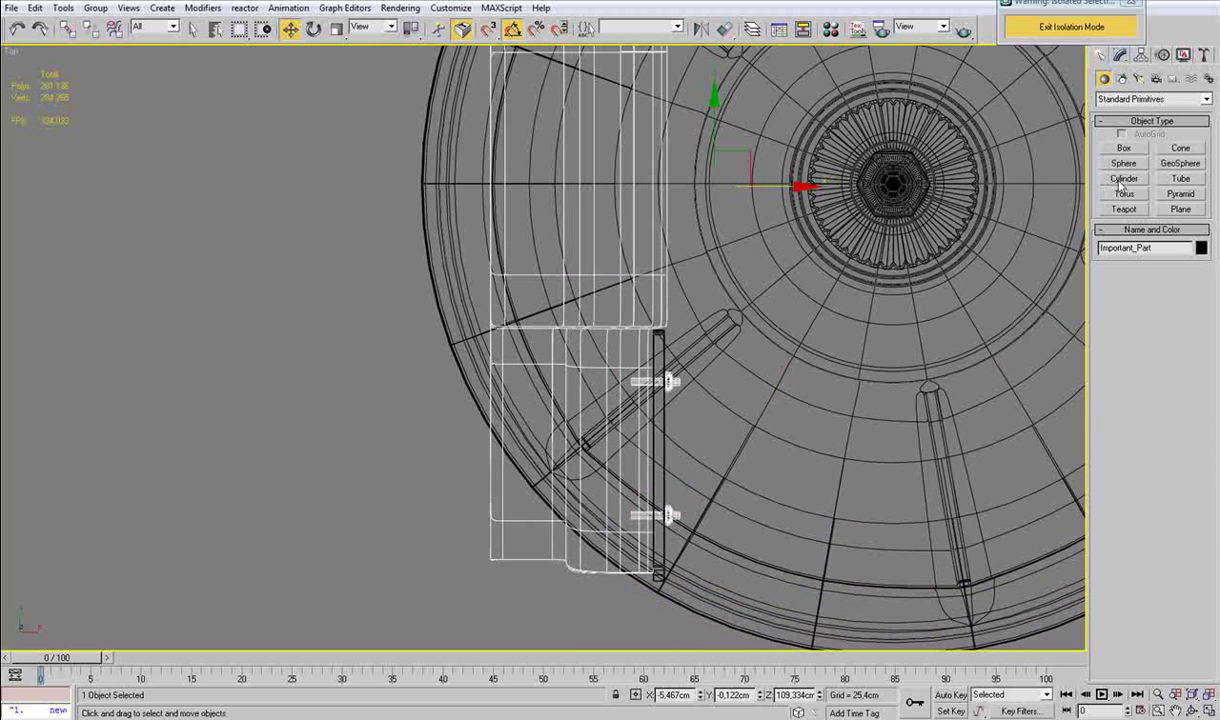
click(1126, 179)
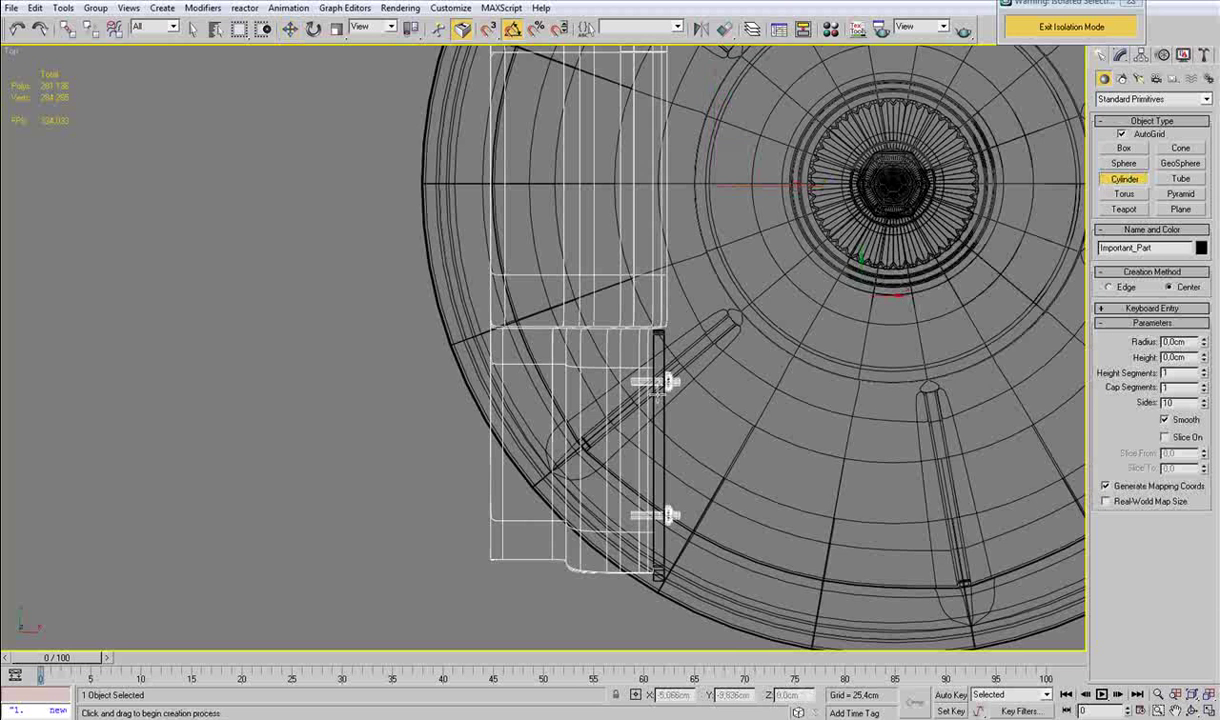
scroll(524, 369, up, 3)
key(p)
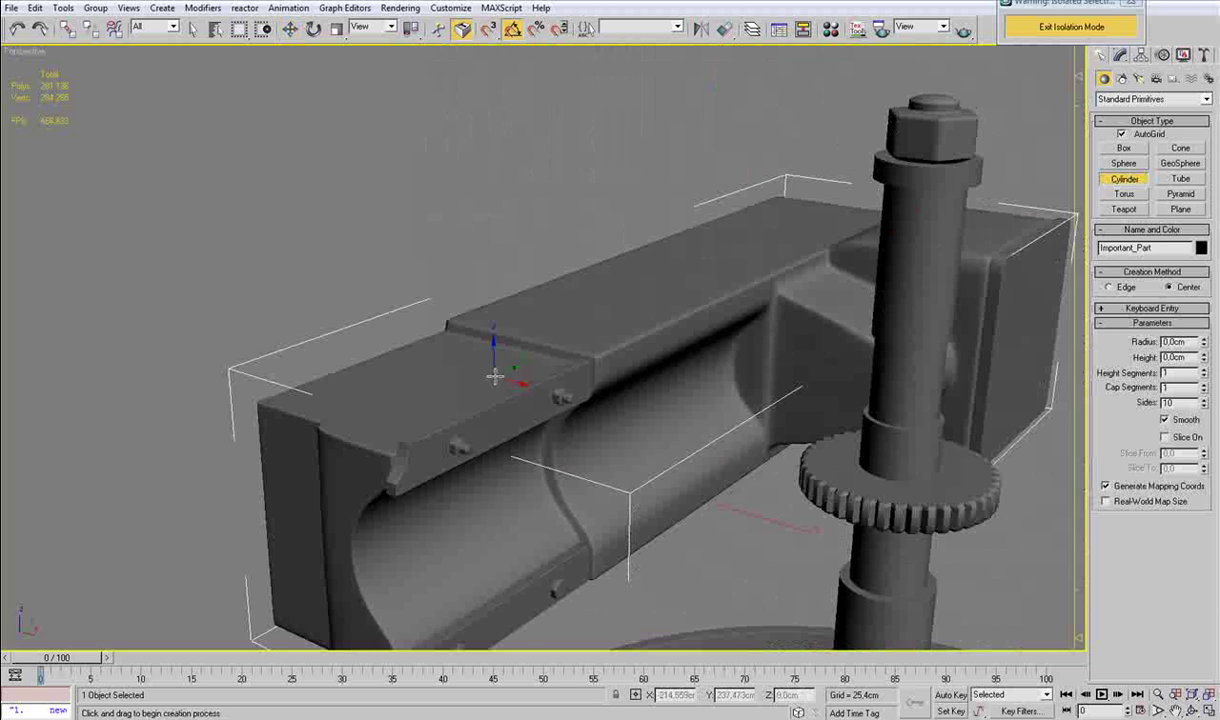
alt+middle_drag(441, 378, 428, 386)
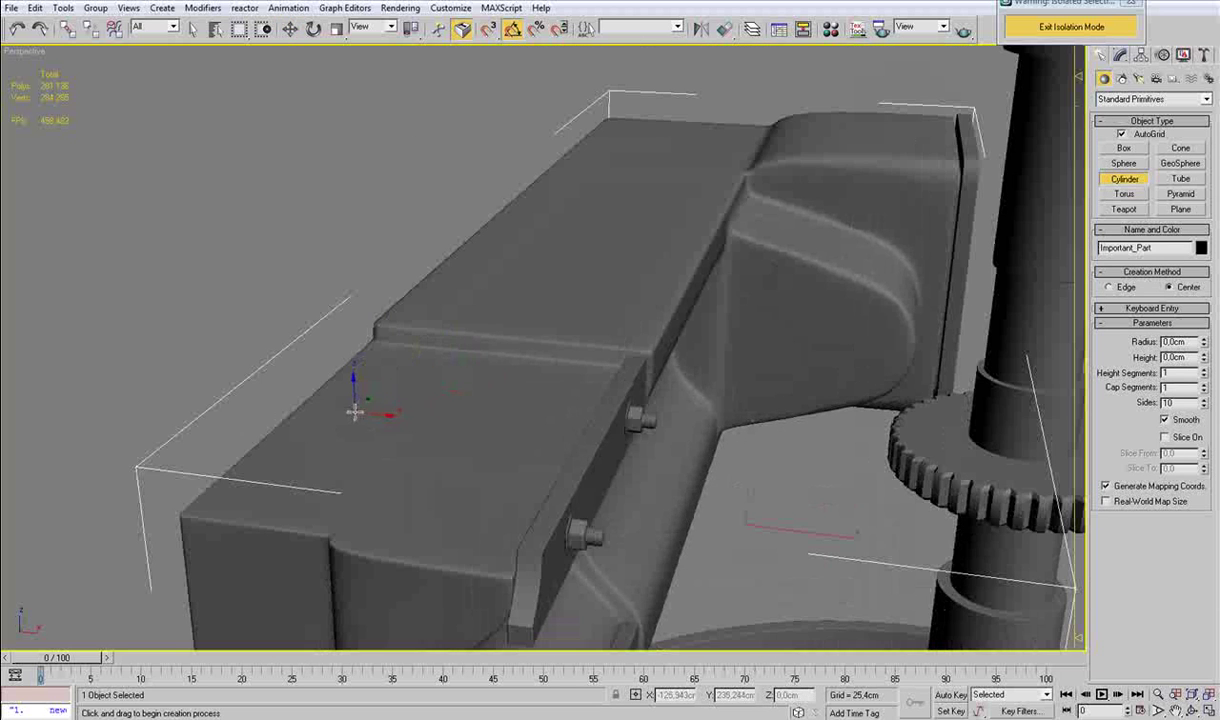
drag(349, 416, 350, 396)
click(350, 366)
Move the cylinder to about X -15.6, Y -13.6 cm and convert it to an Editable Poly.
key(w)
alt+middle_drag(433, 400, 343, 449)
alt+middle_drag(346, 368, 403, 376)
middle_drag(463, 449, 660, 408)
scroll(660, 408, up, 2)
drag(549, 433, 556, 437)
alt+middle_drag(557, 436, 580, 395)
click(398, 718)
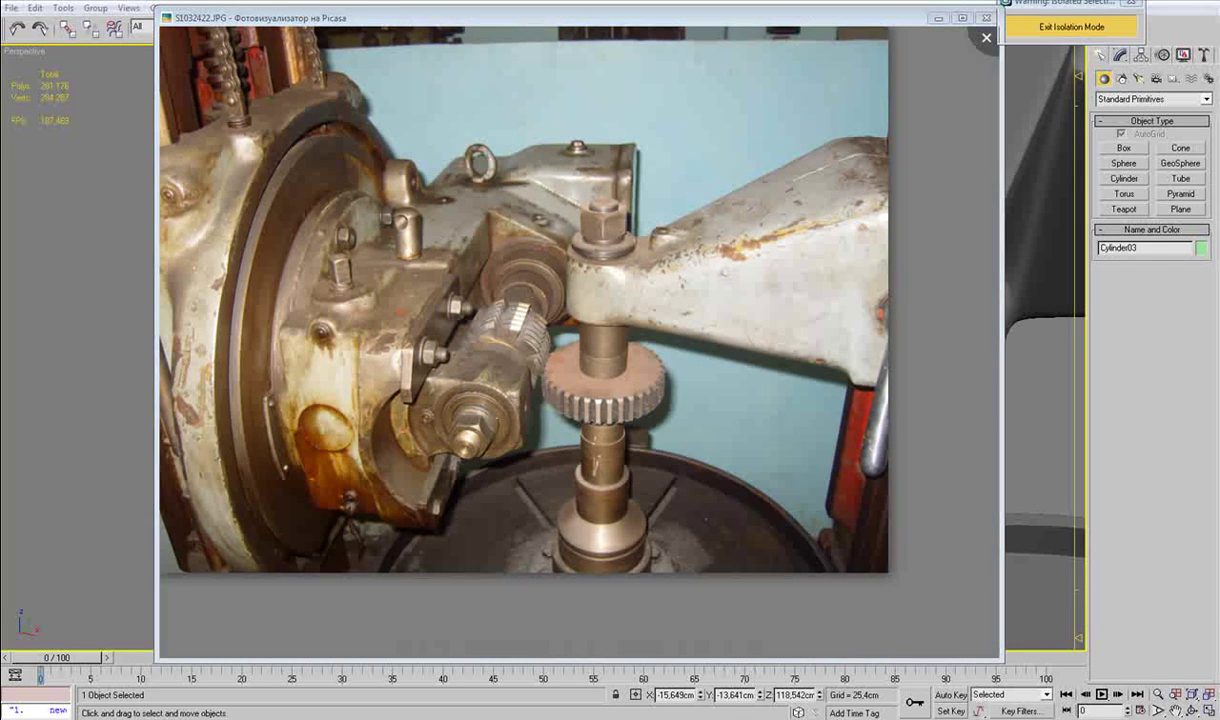
click(398, 718)
alt+middle_drag(447, 493, 400, 455)
key(ctrl+e)
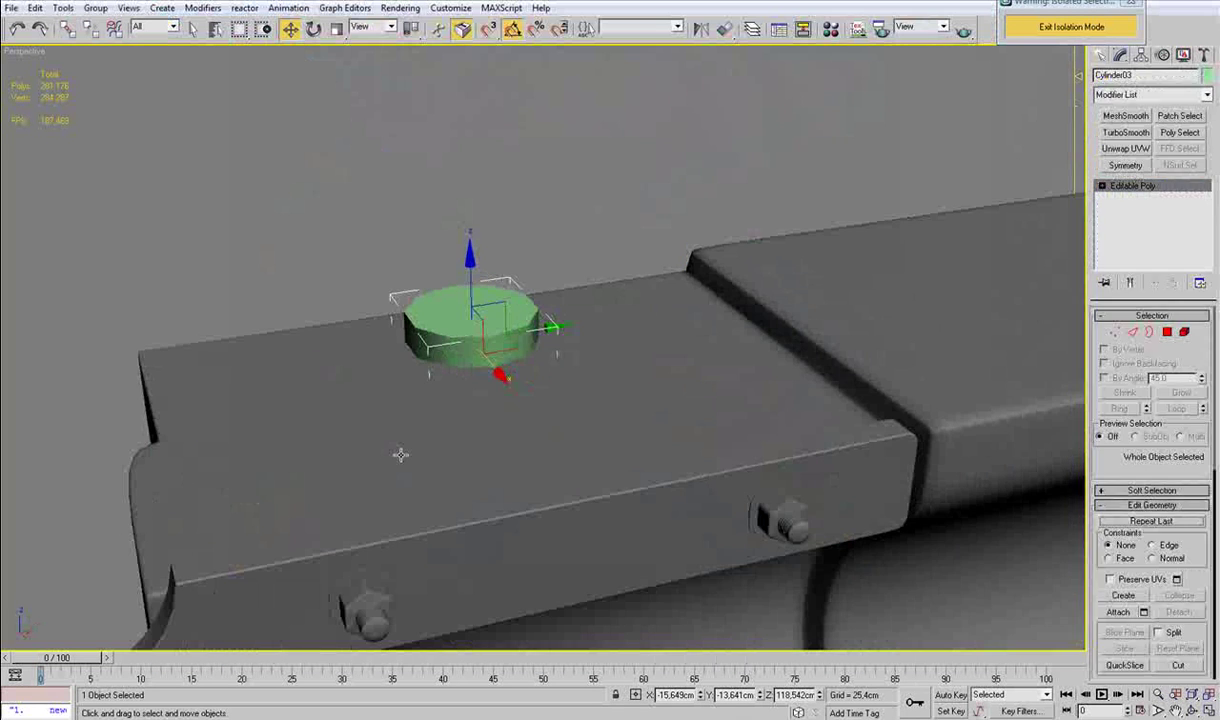
Connect the cylinder's vertical side edges with an edge loop and raise it to about Z 119.04 cm.
key(4)
key(F4)
mouse_move(520, 373)
alt+middle_down()
mouse_move(544, 347)
mouse_move(516, 360)
alt+middle_up()
scroll(516, 360, up, 3)
key(2)
click(428, 421)
key(alt+r)
key(ctrl+shift+e)
drag(370, 318, 369, 313)
alt+middle_drag(535, 395, 449, 387)
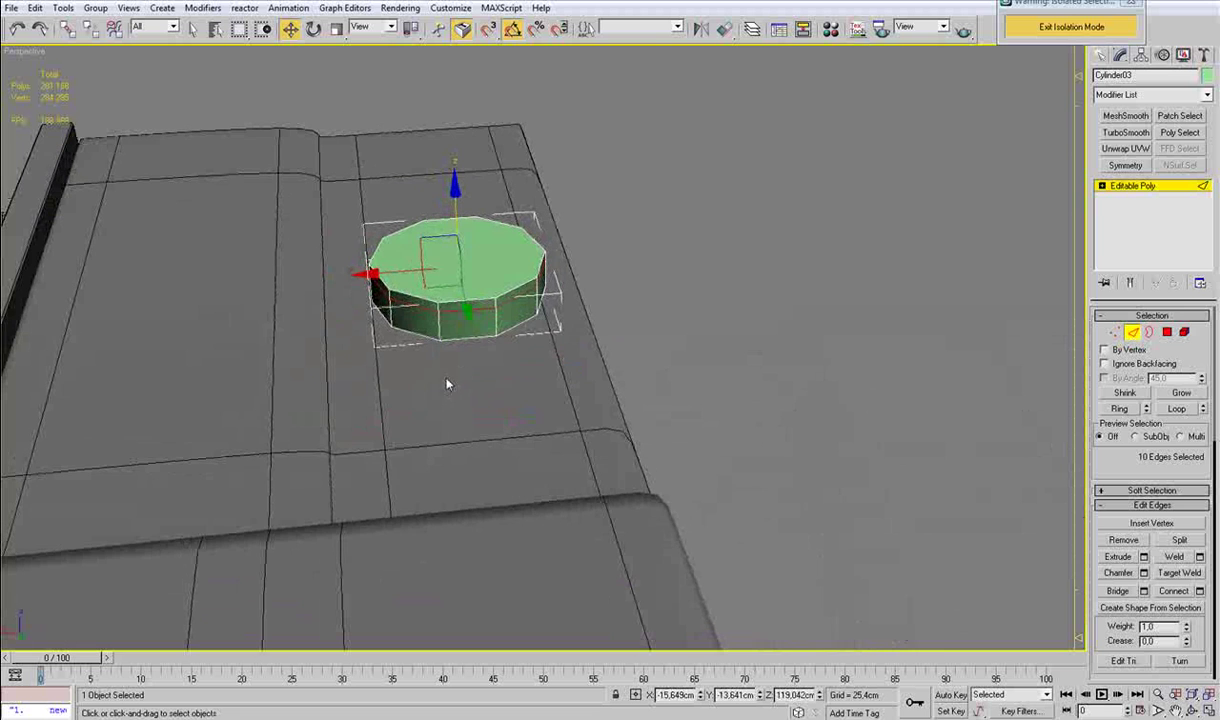
Extrude three adjacent lower side polygons of the cylinder that face the raised step.
key(4)
click(385, 309)
ctrl+click(417, 323)
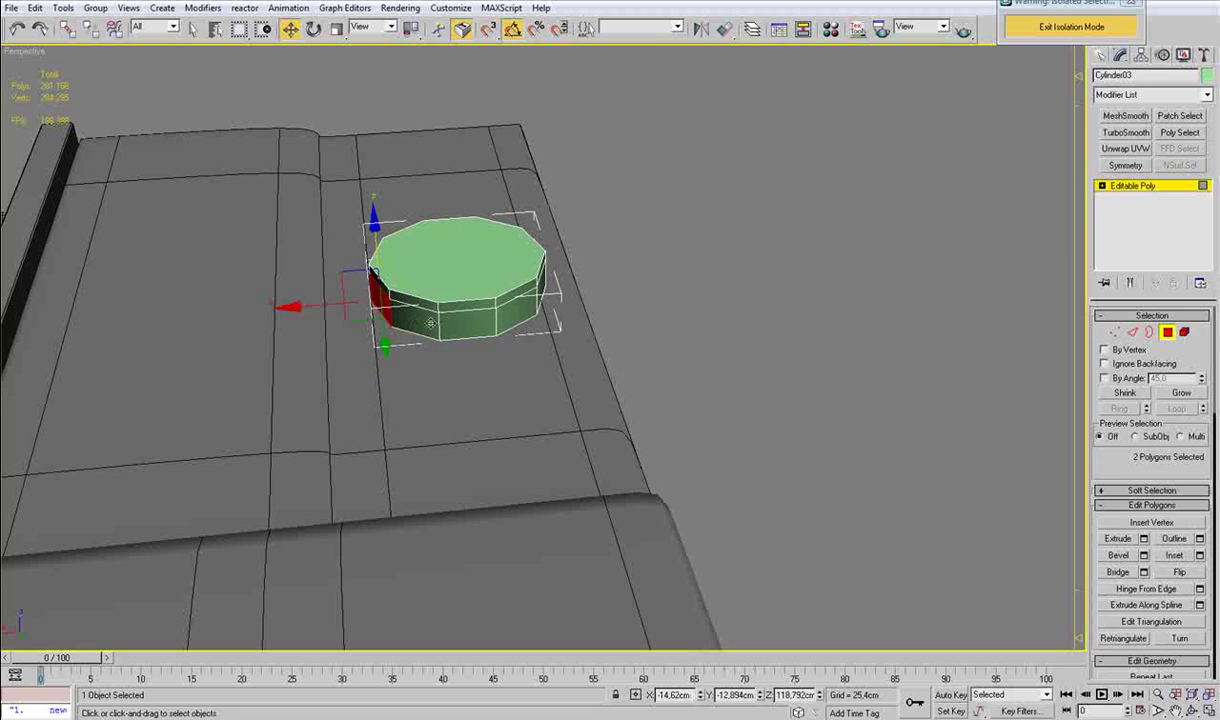
ctrl+click(449, 311)
ctrl+click(506, 305)
ctrl+click(541, 291)
alt+middle_drag(545, 310, 490, 335)
click(338, 718)
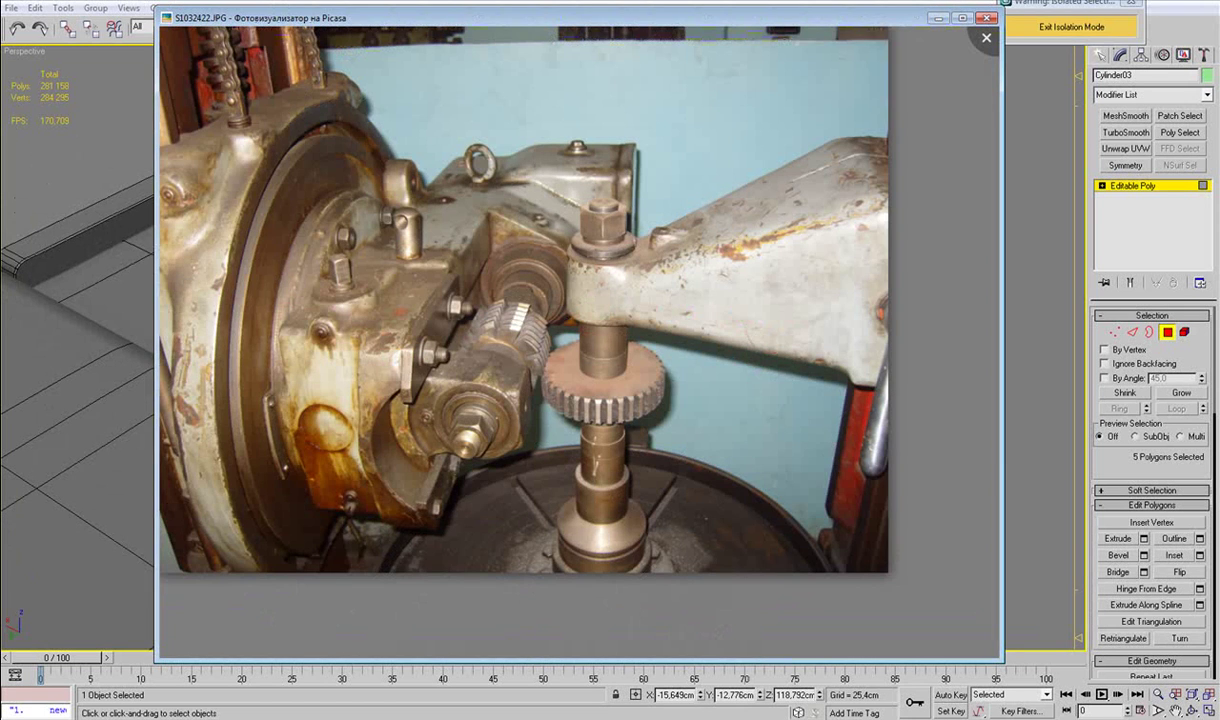
click(340, 718)
alt+click(624, 298)
alt+middle_drag(612, 300, 670, 310)
alt+click(350, 321)
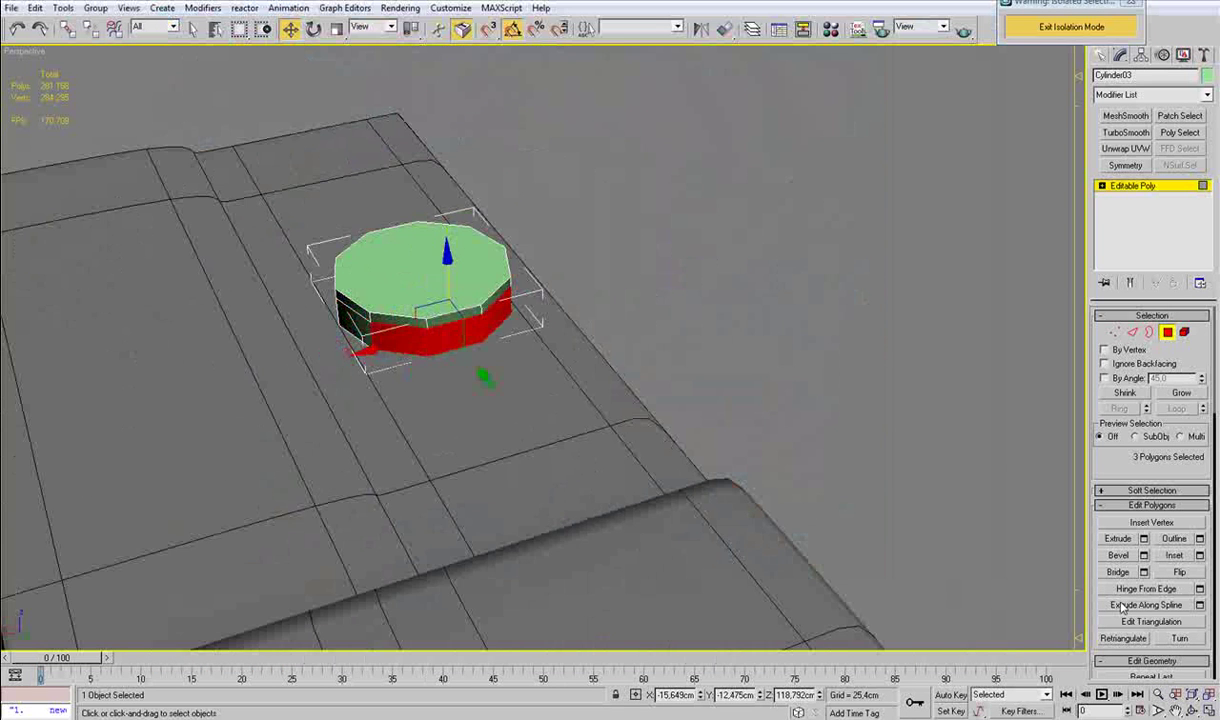
click(1143, 539)
click(615, 394)
Move the extruded polygons along Y to about -7.0 cm, forming an arm up to the raised step.
alt+middle_drag(612, 450, 839, 466)
key(F3)
scroll(876, 384, down, 4)
scroll(876, 384, down, 4)
drag(928, 398, 659, 393)
key(z)
alt+middle_drag(689, 395, 648, 338)
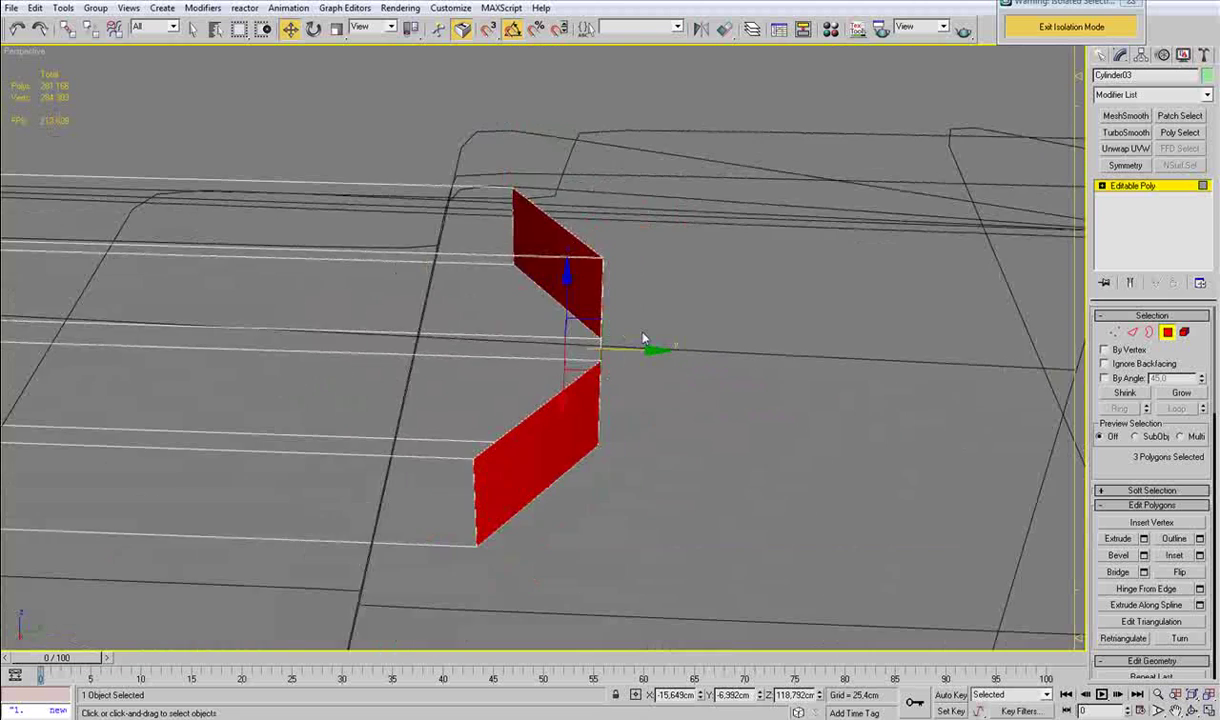
Flatten the arm's three end polygons along Y and delete them.
key(F3)
mouse_move(637, 347)
mouse_down()
mouse_move(482, 349)
mouse_move(1121, 353)
mouse_move(651, 483)
mouse_up()
key(r)
key(F3)
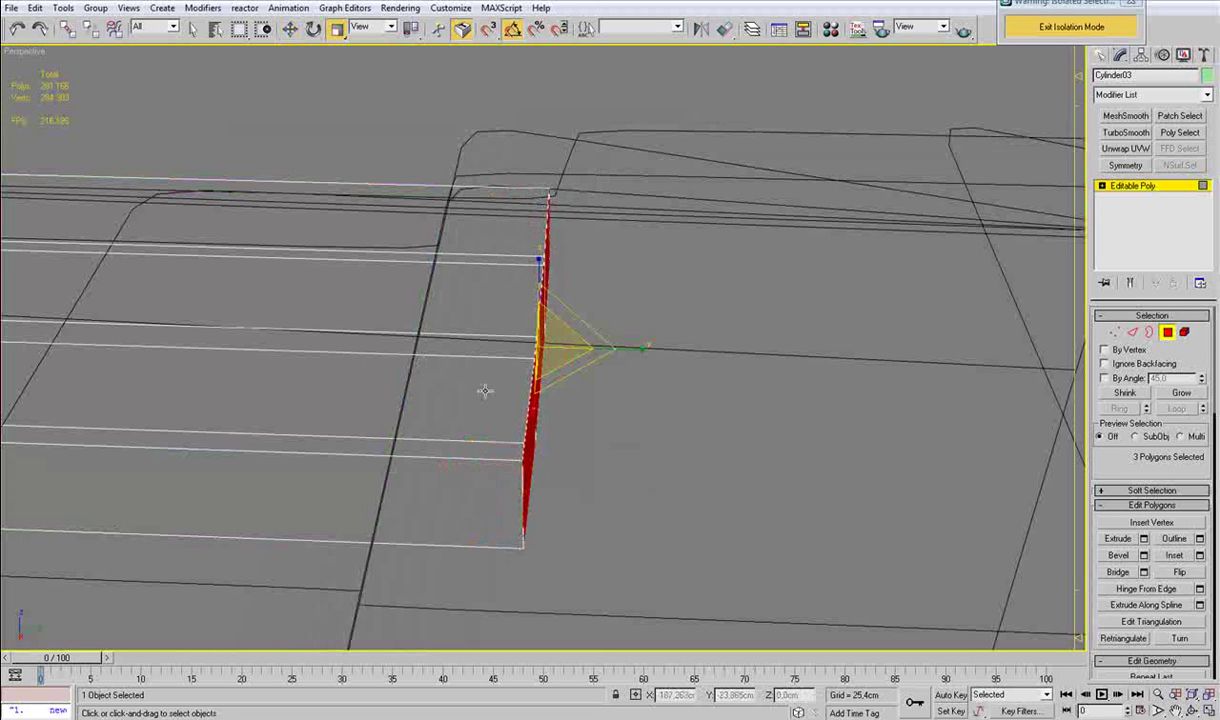
drag(636, 348, 885, 340)
key(Delete)
Delete the bottom polygons of the cylinder and its arm.
alt+middle_drag(657, 358, 776, 381)
scroll(378, 370, down, 5)
mouse_move(378, 370)
alt+middle_down()
mouse_move(515, 381)
mouse_move(520, 401)
mouse_move(585, 405)
mouse_move(569, 338)
mouse_move(494, 332)
mouse_move(491, 286)
alt+middle_up()
key(F3)
key(F3)
click(491, 286)
ctrl+click(612, 321)
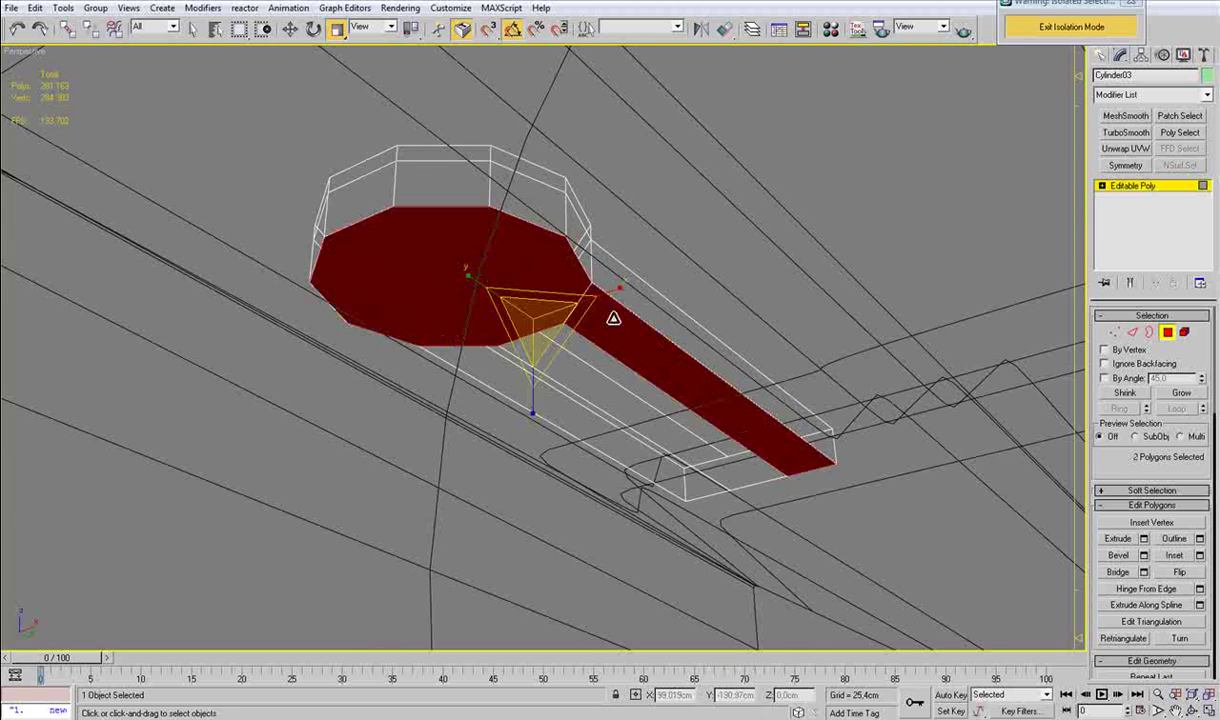
ctrl+click(577, 346)
ctrl+click(534, 381)
key(Delete)
scroll(502, 368, down, 4)
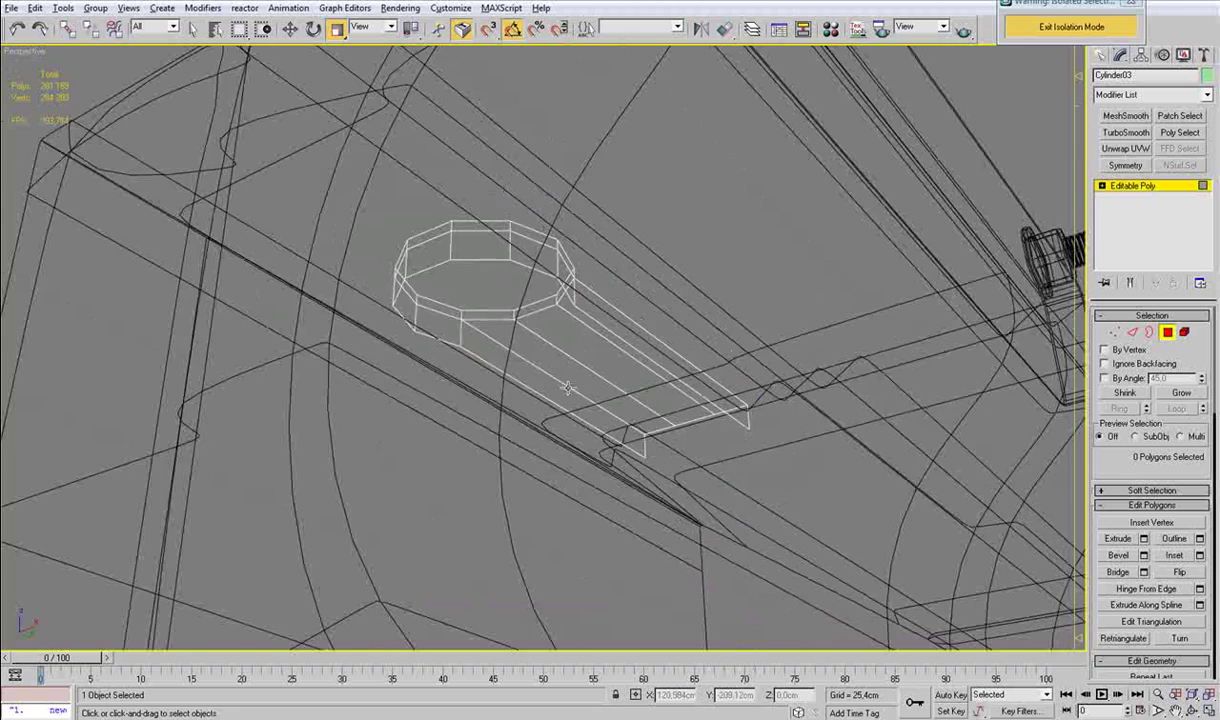
Raise the cylinder's top polygon slightly along Z above the arm.
alt+middle_drag(502, 368, 677, 438)
key(F3)
mouse_move(601, 427)
alt+middle_down()
mouse_move(645, 460)
mouse_move(642, 474)
alt+middle_up()
right_click(623, 419)
click(634, 436)
click(655, 293)
drag(658, 249, 658, 238)
Connect the cylinder's upper vertical side edges with a new edge loop at about Z 119.24 cm.
key(2)
click(608, 351)
key(alt+r)
click(1201, 591)
click(607, 405)
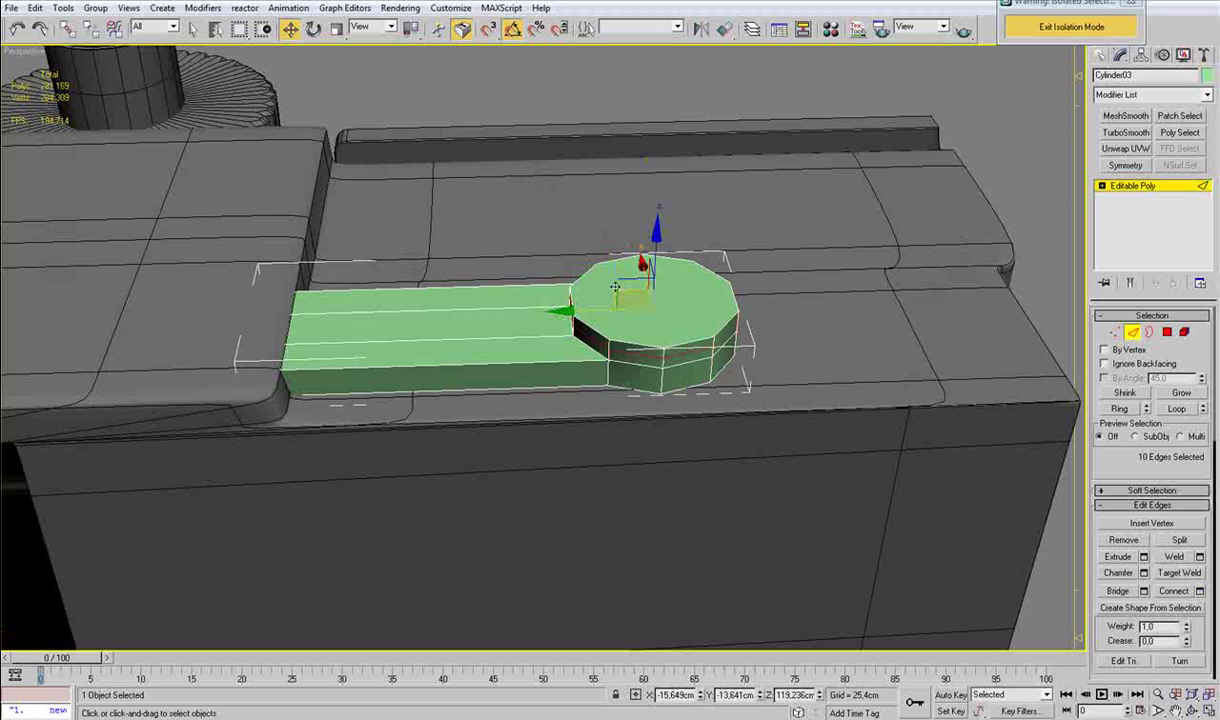
drag(647, 240, 647, 238)
Connect the arm's lengthwise edges with a new edge loop and slide it along the arm up against the cylinder.
click(518, 366)
key(alt+r)
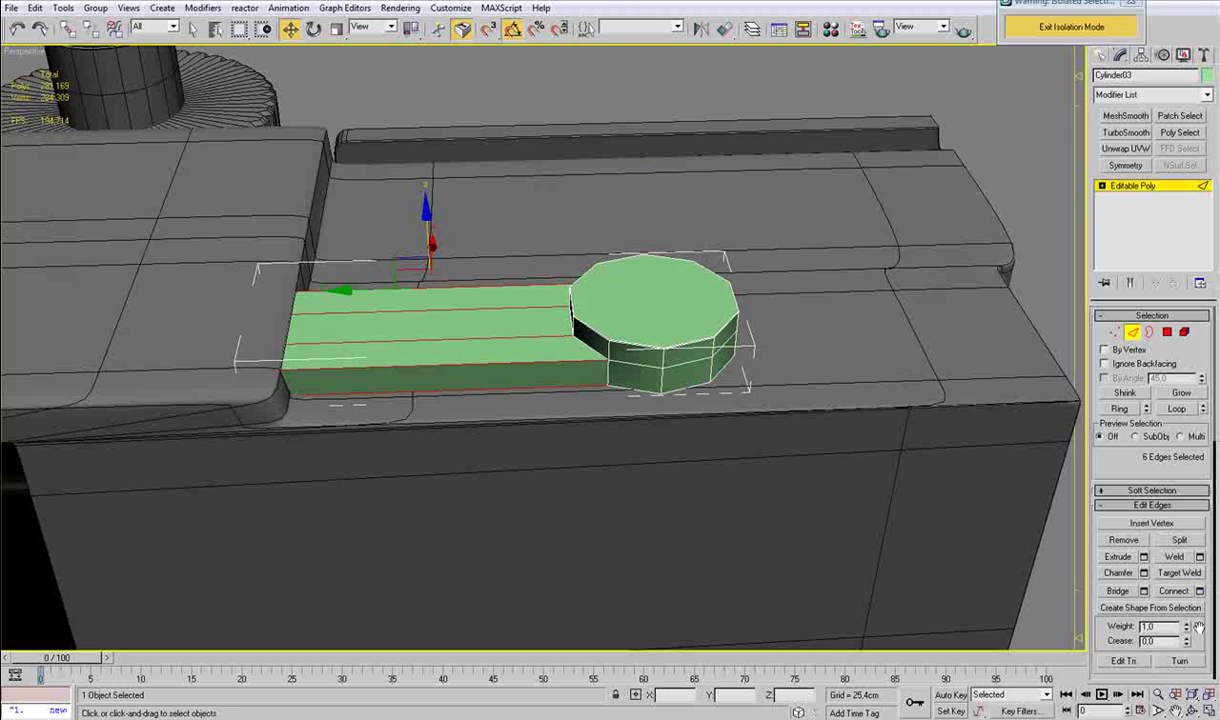
key(ctrl+shift+e)
drag(364, 337, 513, 300)
alt+click(566, 319)
alt+middle_drag(582, 378, 570, 340)
alt+click(543, 298)
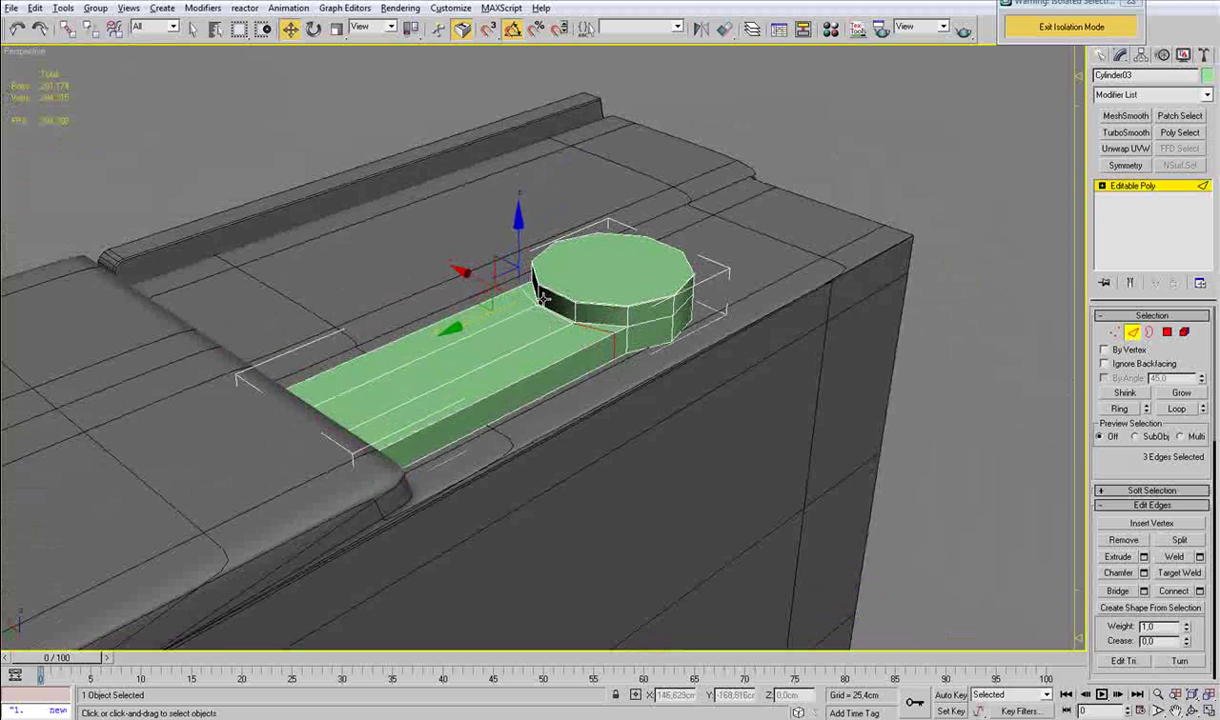
drag(468, 324, 482, 322)
Inset the cylinder's top polygon by a very small amount as a group.
alt+middle_drag(795, 376, 682, 372)
key(4)
click(652, 355)
scroll(682, 385, up, 3)
click(1200, 556)
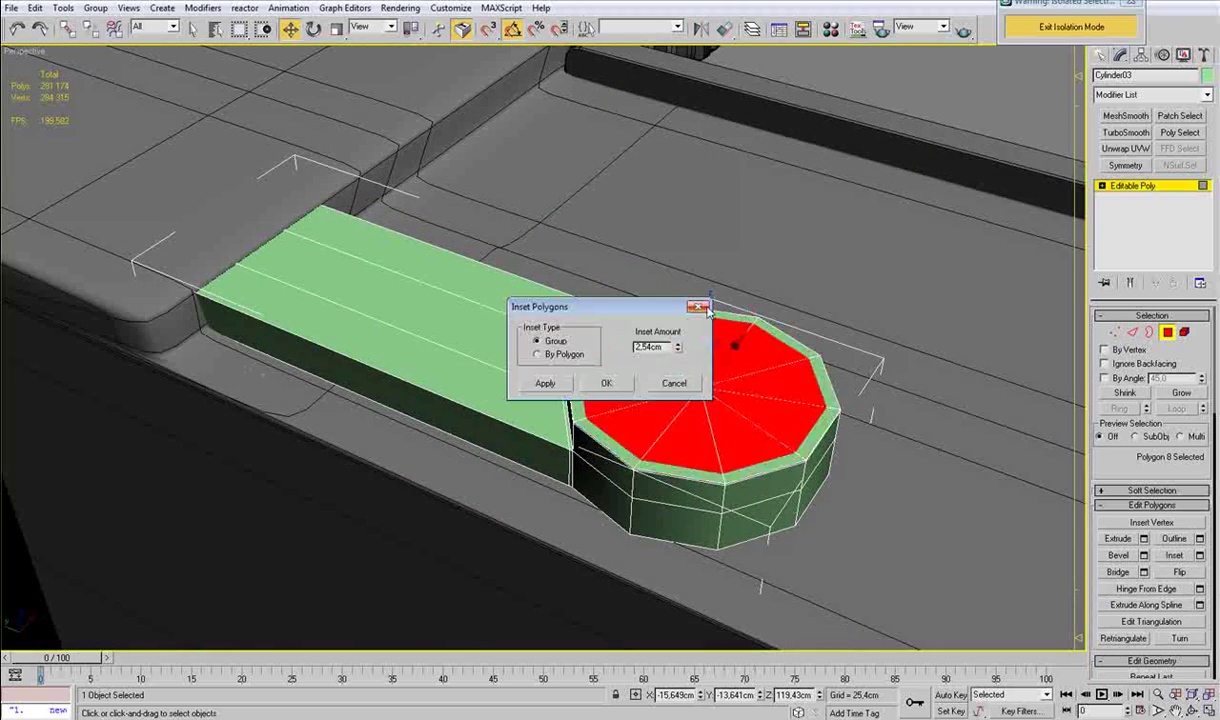
right_click(679, 347)
click(679, 345)
click(606, 383)
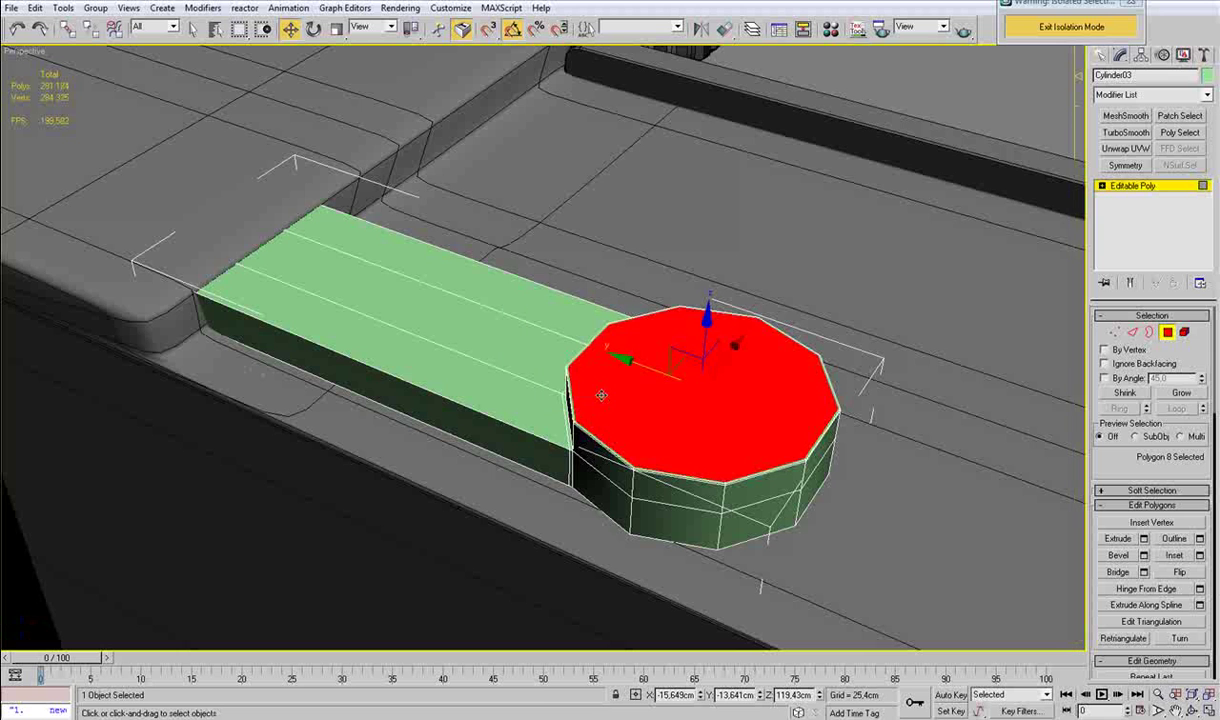
Connect the vertical side edges of the cylinder and arm with a new loop and raise it to Z 119.02 cm.
key(2)
key(2)
key(ctrl+shift+e)
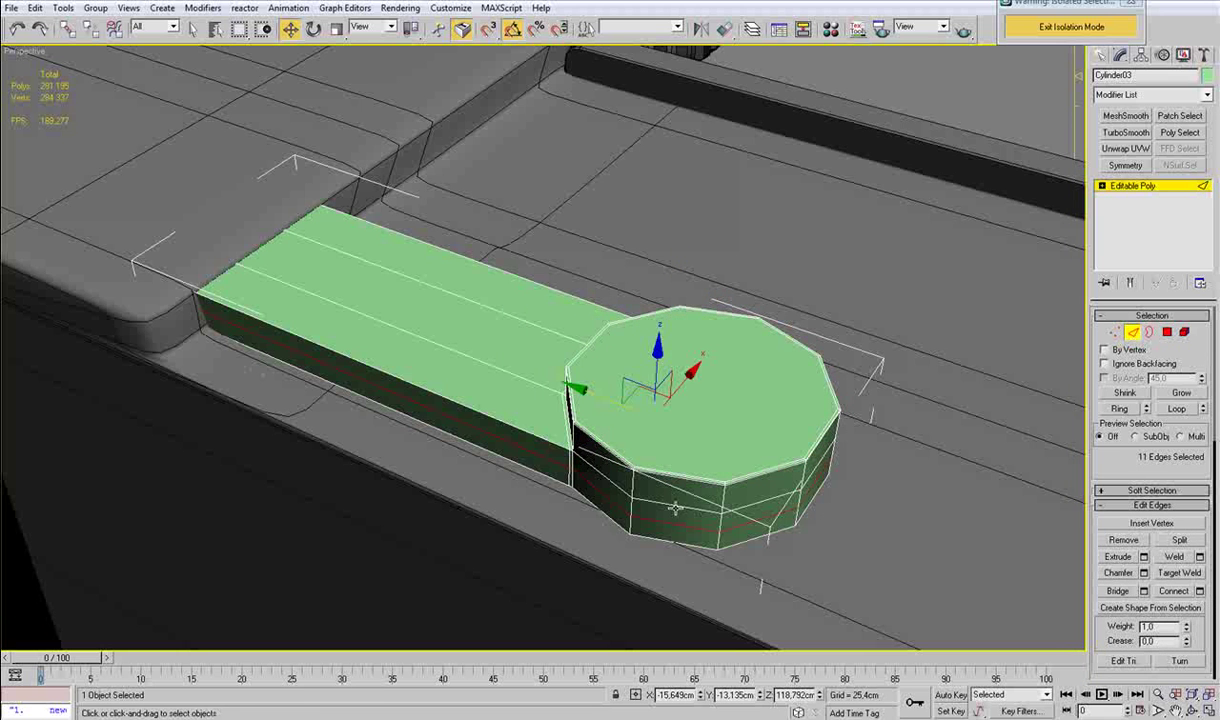
drag(658, 362, 656, 352)
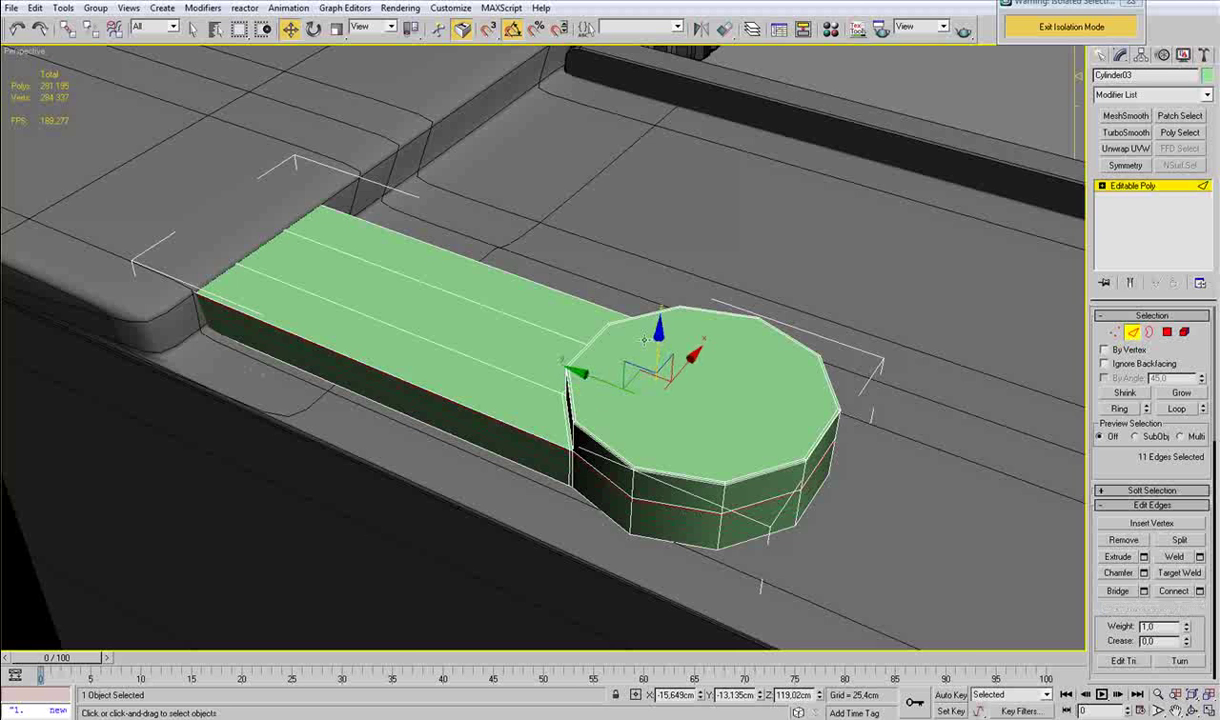
Attach the cylinder and its arm to the Important_Part editable poly beneath its MeshSmooth modifier.
scroll(644, 340, down, 5)
alt+middle_drag(644, 340, 500, 342)
click(1137, 335)
click(1126, 116)
click(1135, 197)
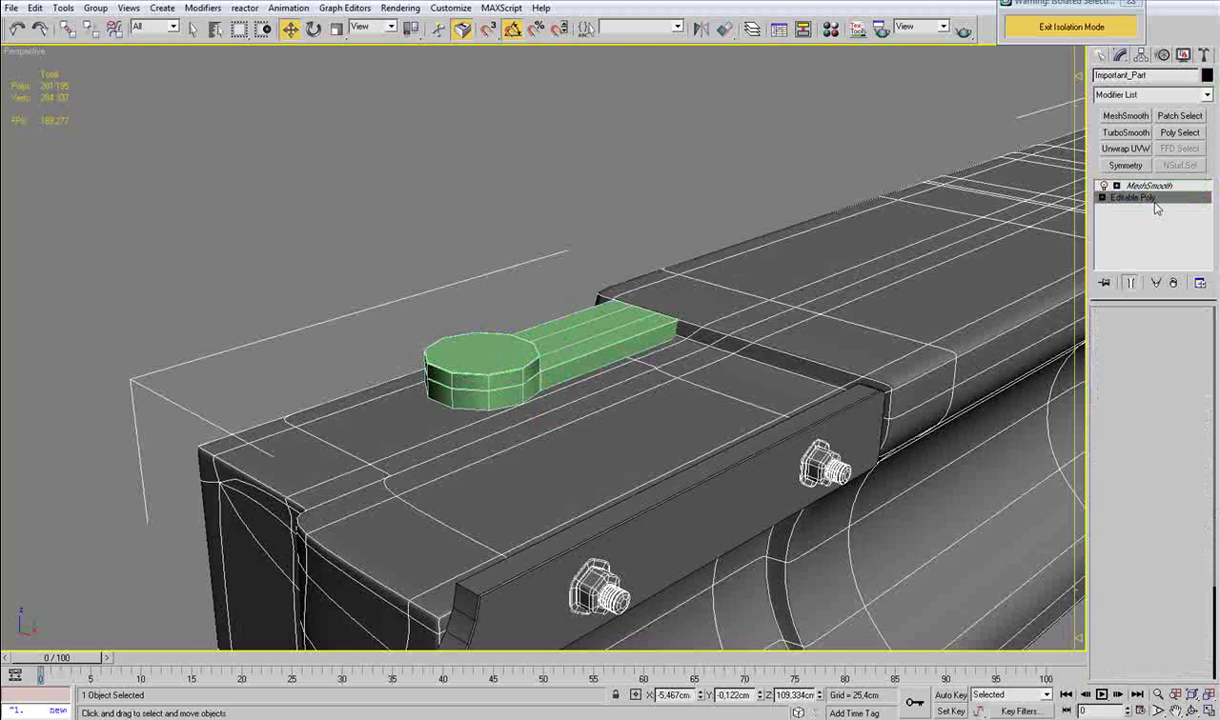
click(1118, 611)
click(457, 362)
right_click(444, 264)
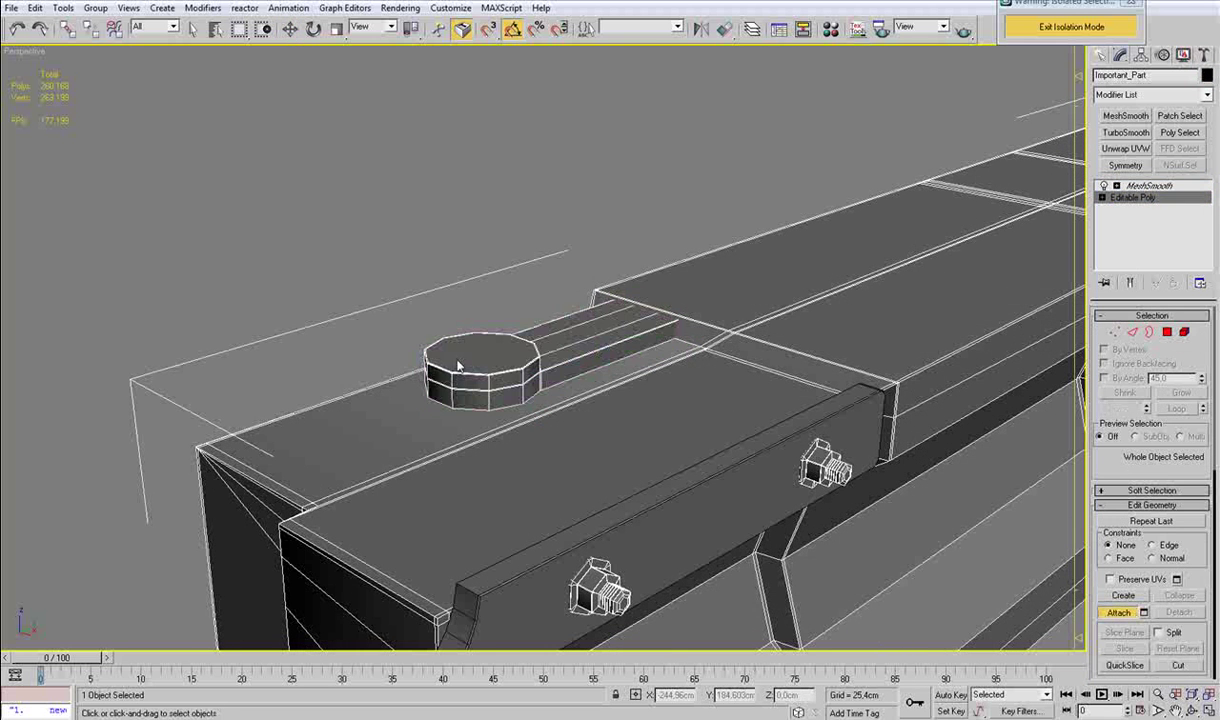
click(444, 264)
Examine the smoothed boss and arm on the lathe head and compare them with the reference photo.
key(F4)
alt+middle_drag(484, 319, 529, 356)
scroll(534, 428, up, 3)
alt+middle_drag(534, 428, 630, 491)
key(alt+Tab)
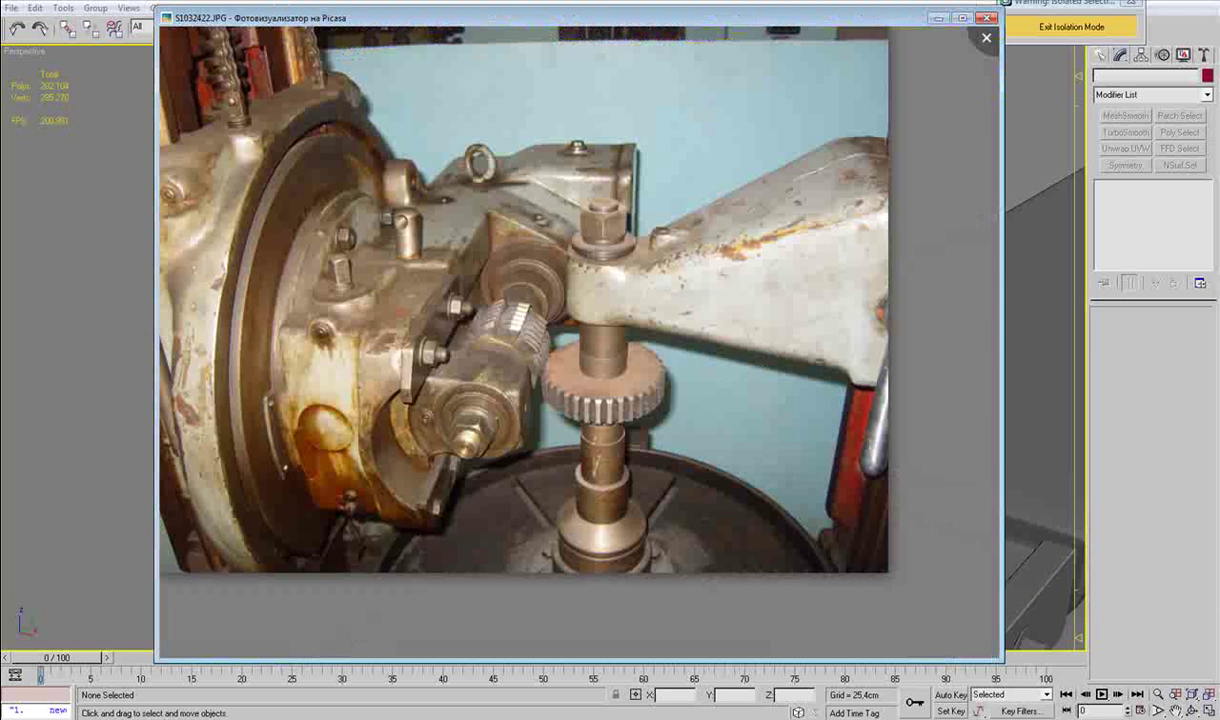
key(alt+Tab)
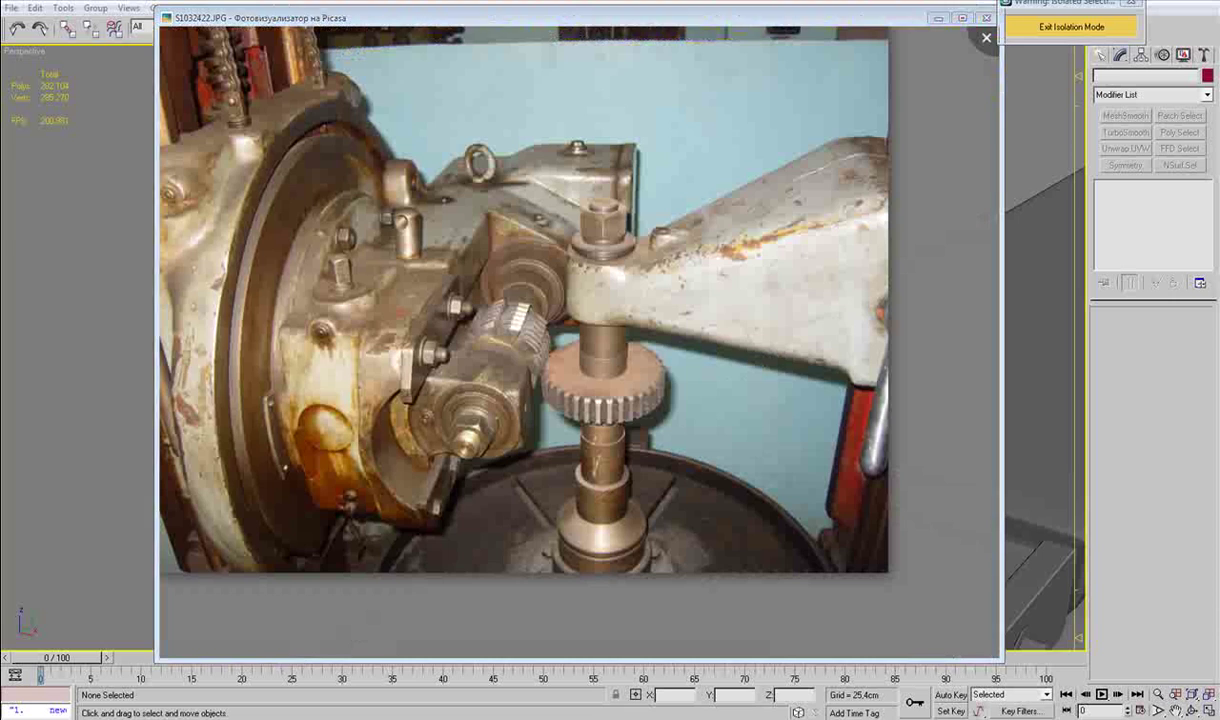
key(t)
key(z)
middle_drag(538, 373, 575, 320)
scroll(667, 316, up, 2)
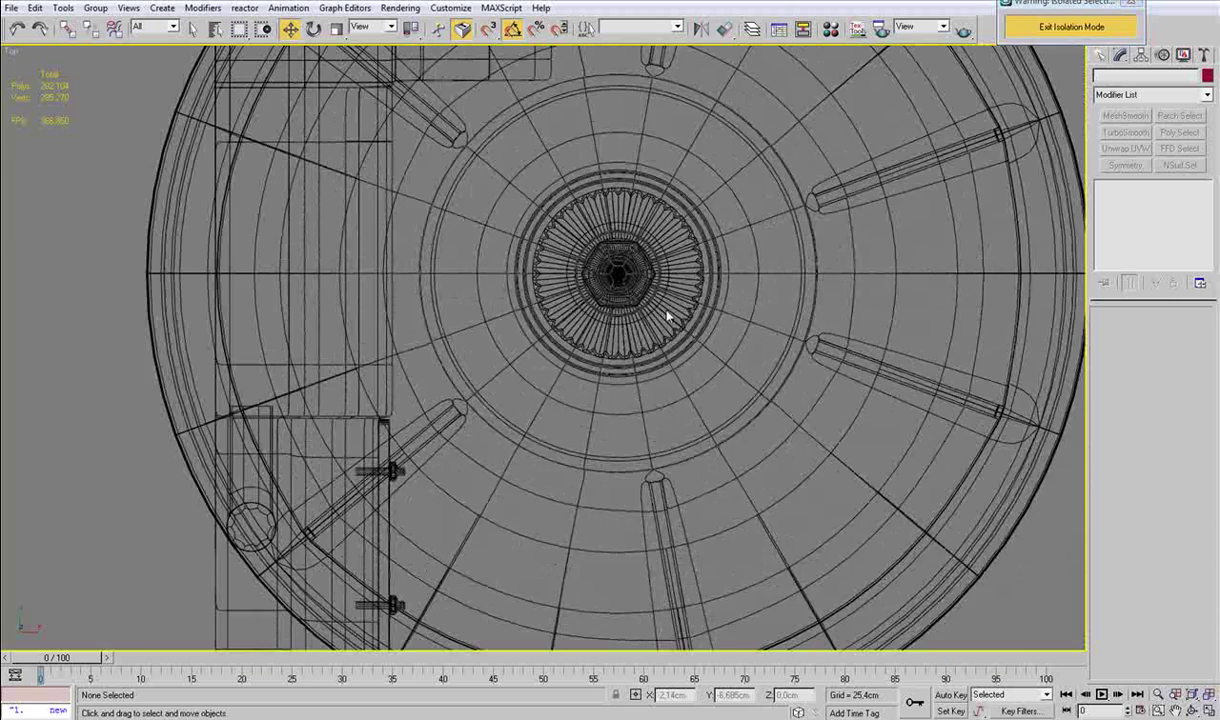
middle_drag(450, 500, 784, 340)
scroll(735, 414, up, 4)
middle_drag(593, 357, 585, 355)
scroll(585, 354, up, 4)
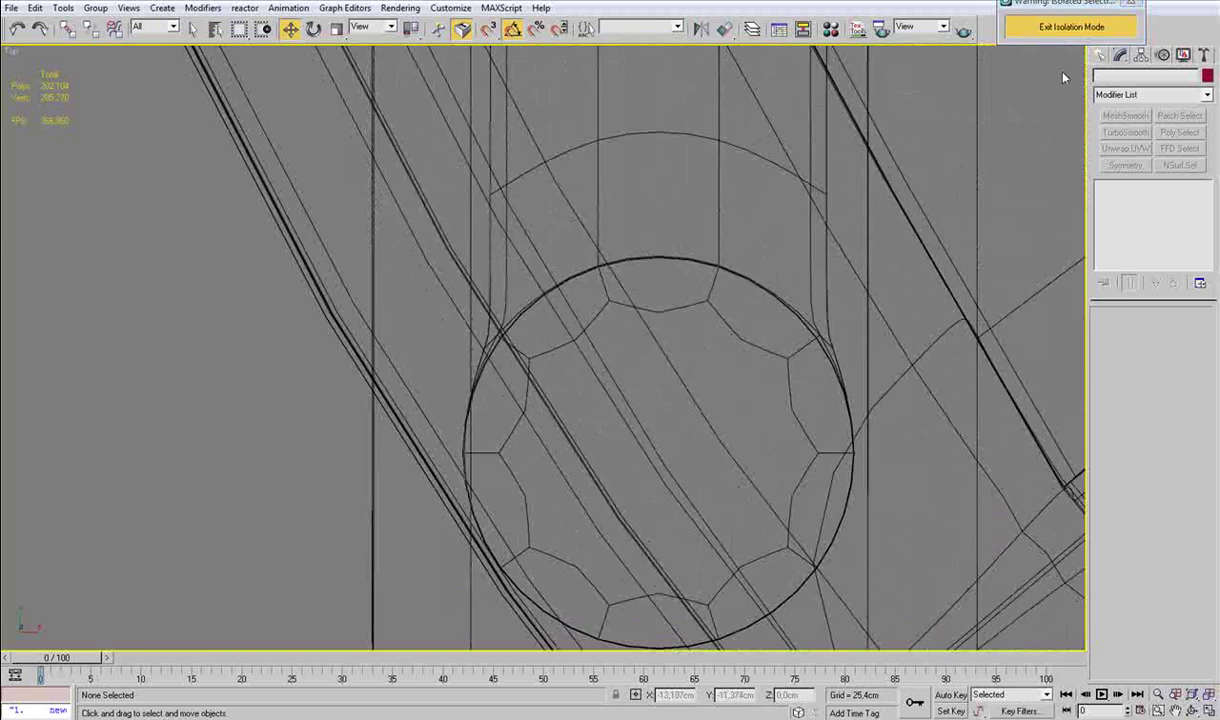
Create a small, low 10-sided cylinder on top of the round boss with AutoGrid.
click(1102, 56)
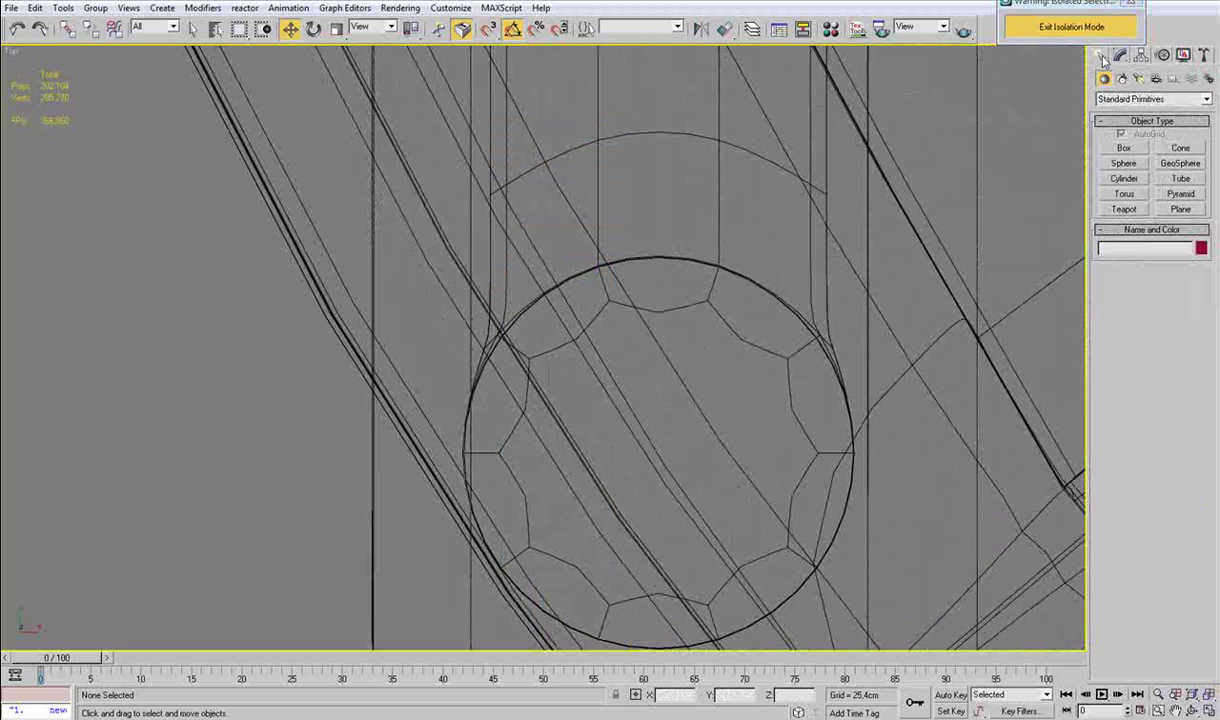
click(1124, 178)
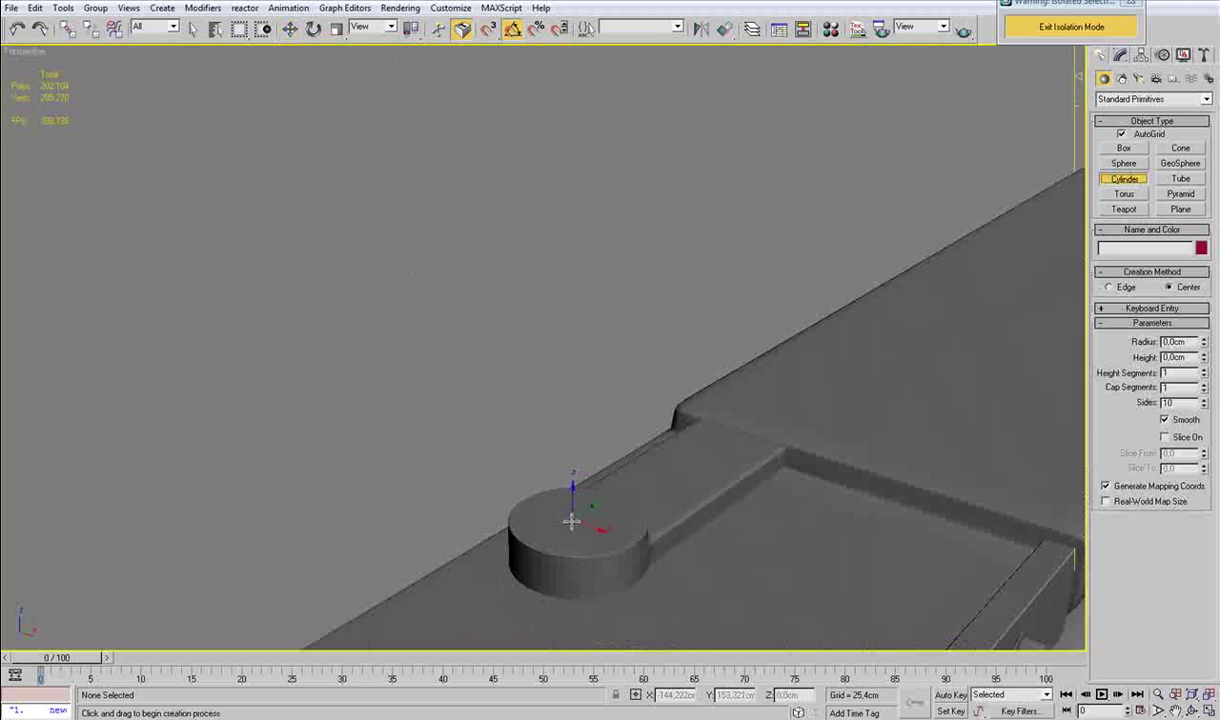
drag(576, 520, 576, 504)
click(577, 492)
key(w)
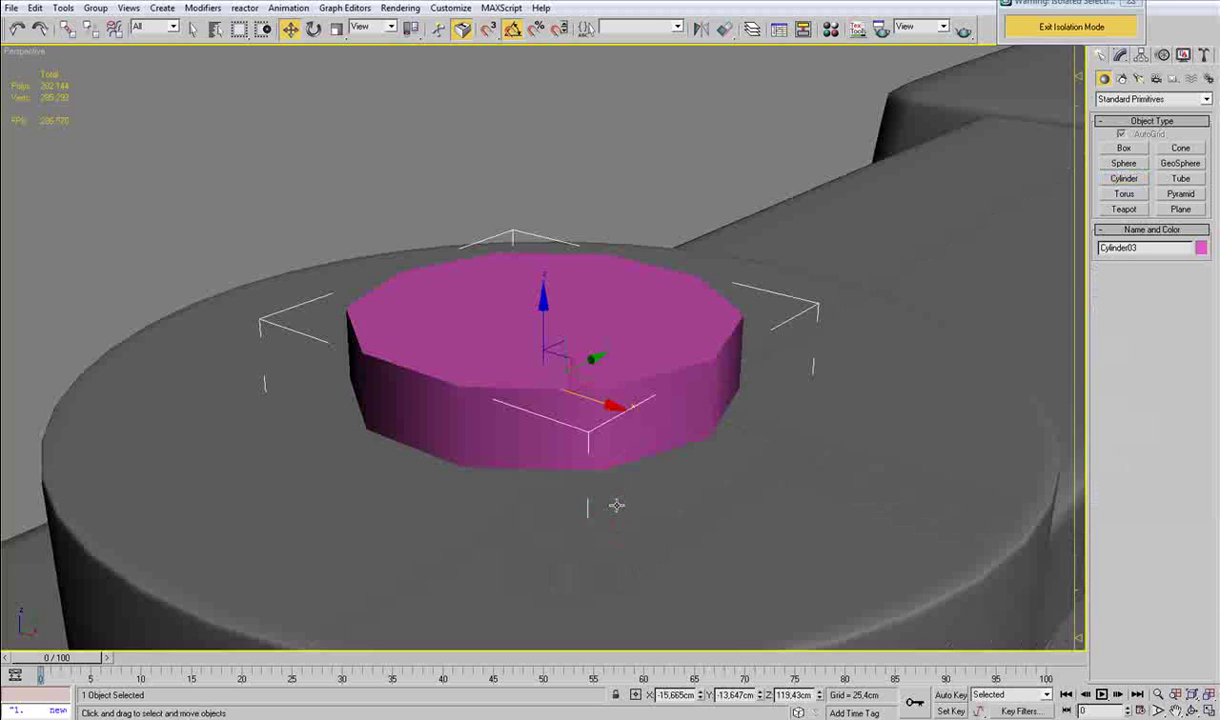
Centre the small cylinder on the boss in the top view at X -15.653 cm.
key(z)
key(t)
key(z)
middle_drag(622, 402, 598, 294)
scroll(570, 268, down, 6)
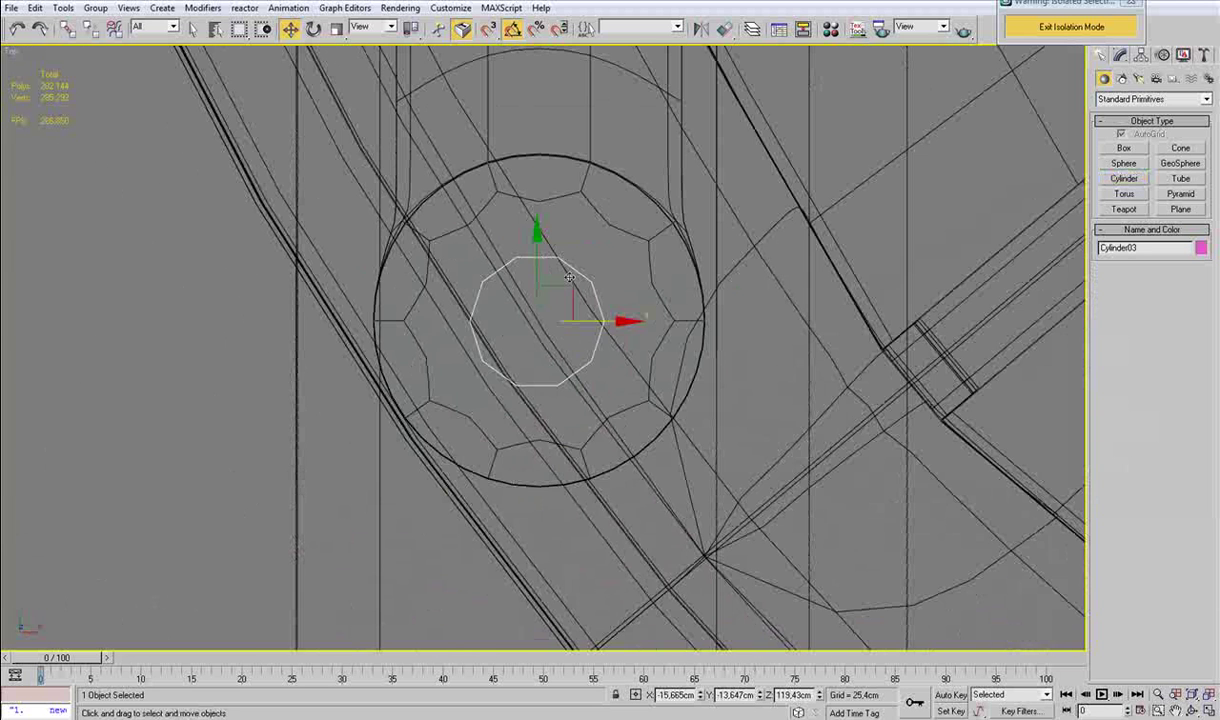
drag(568, 287, 568, 288)
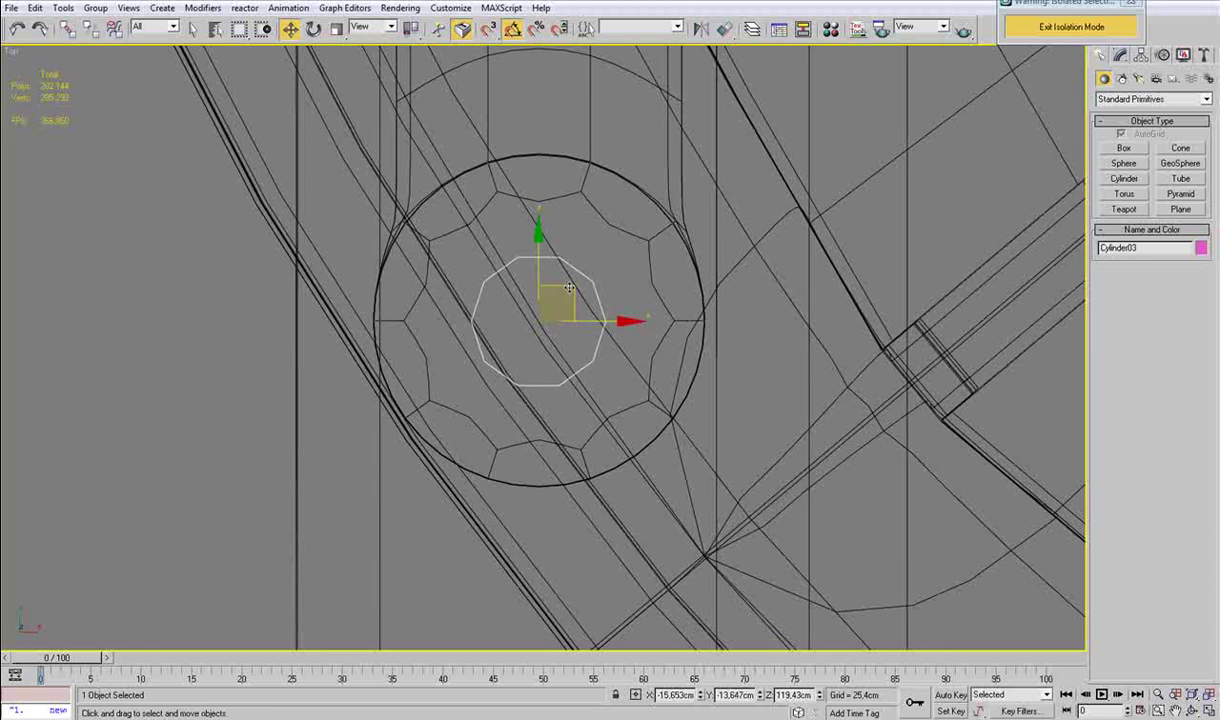
Convert the small cylinder to an editable poly and lower its top polygon slightly along Z.
key(p)
scroll(569, 287, up, 1)
alt+middle_drag(569, 287, 517, 273)
key(4)
key(4)
click(500, 308)
drag(543, 246, 544, 265)
Delete the small cylinder's hidden bottom polygon.
key(F3)
mouse_move(513, 387)
alt+middle_down()
mouse_move(513, 346)
mouse_move(548, 496)
alt+middle_up()
click(519, 370)
key(Delete)
key(F3)
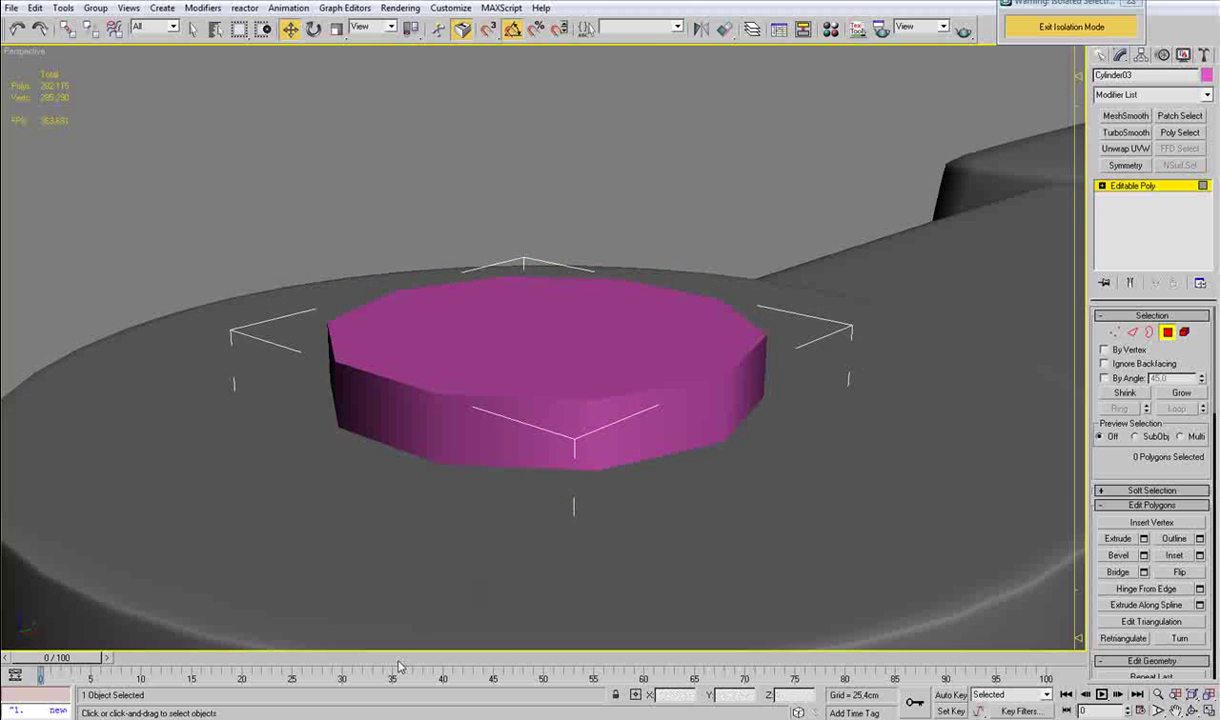
Check the reference photo for the bolt's shape and delete the small cylinder's top polygon.
key(alt+Tab)
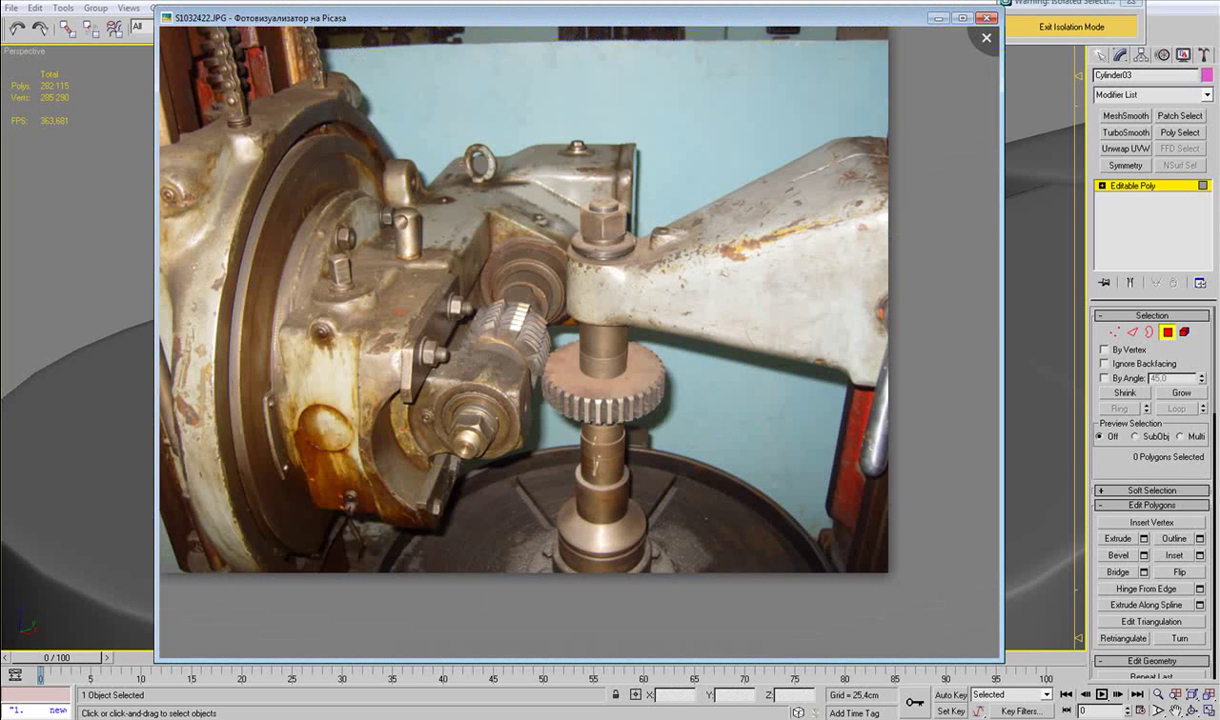
key(alt+Tab)
click(553, 376)
key(Delete)
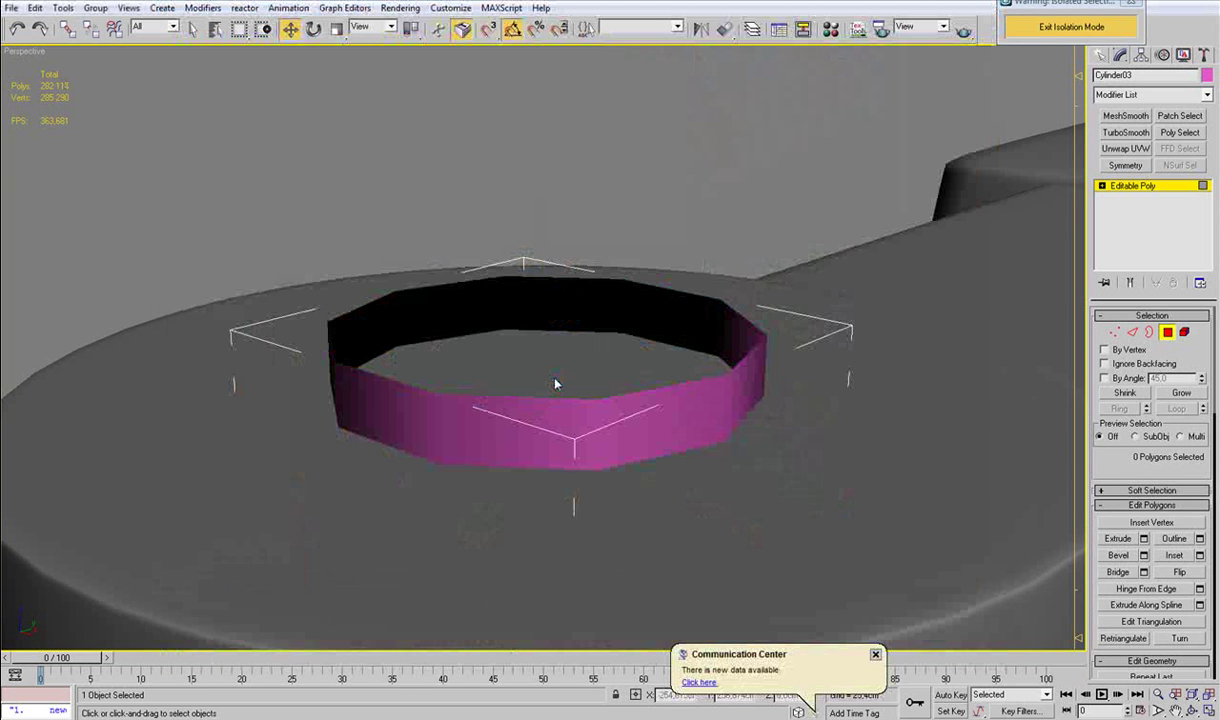
Lower the small cylinder's open top border slightly and scale a copy of it inward to form a flat ring.
key(3)
key(F4)
click(619, 397)
drag(542, 257, 543, 277)
key(r)
shift+drag(550, 348, 560, 356)
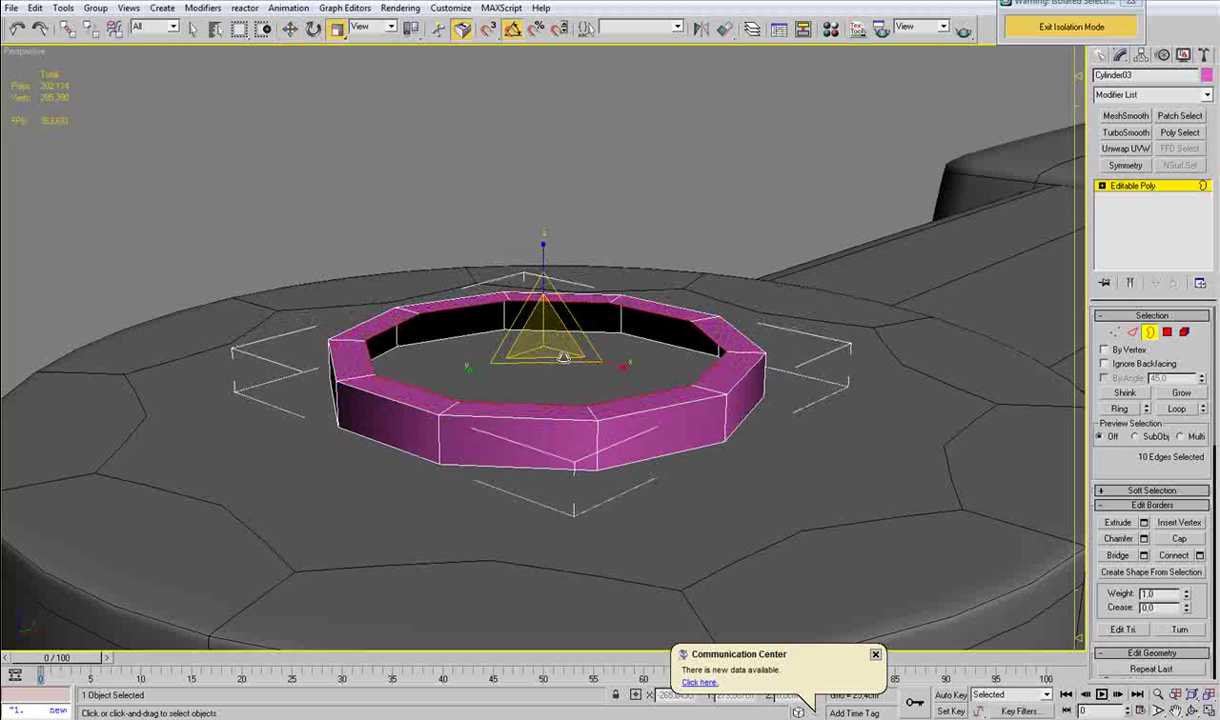
Extend the ring's inner border slightly upward and scale another copy inward to form a second, smaller step.
key(w)
shift+drag(542, 284, 558, 329)
key(r)
alt+middle_drag(558, 329, 511, 407)
right_click(543, 347)
click(565, 358)
key(w)
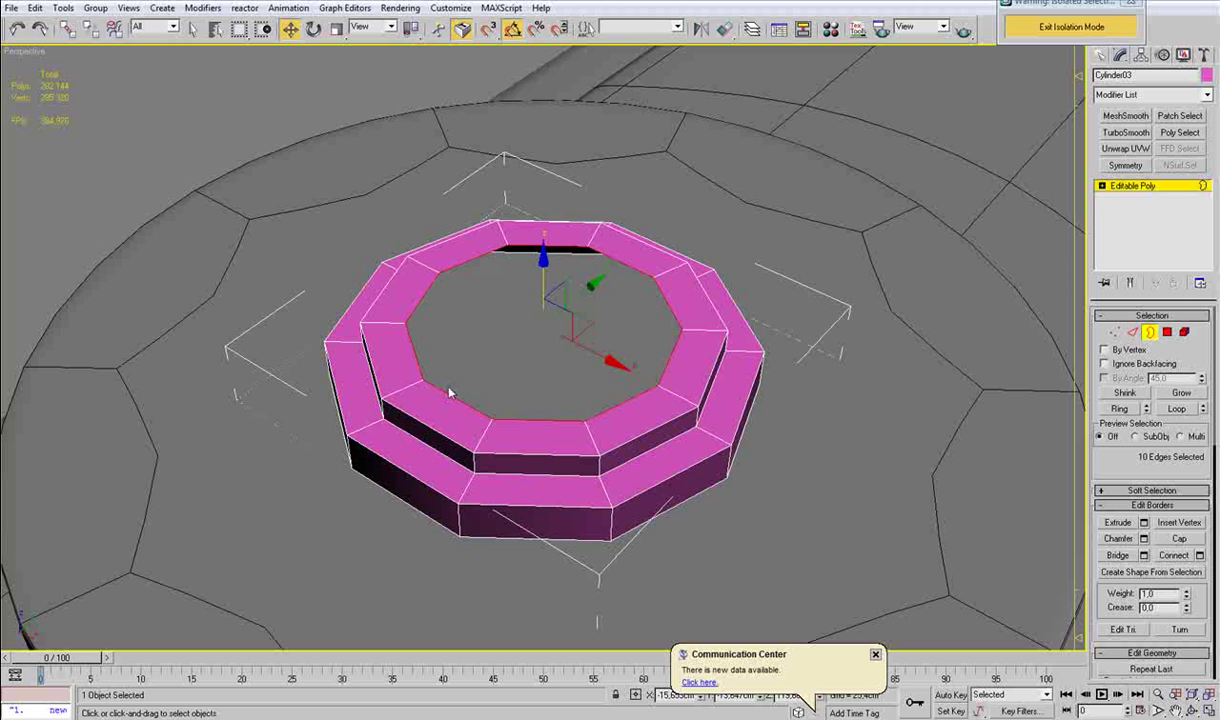
Collapse the inner border's ten vertices in adjacent pairs to form a five-sided opening.
key(1)
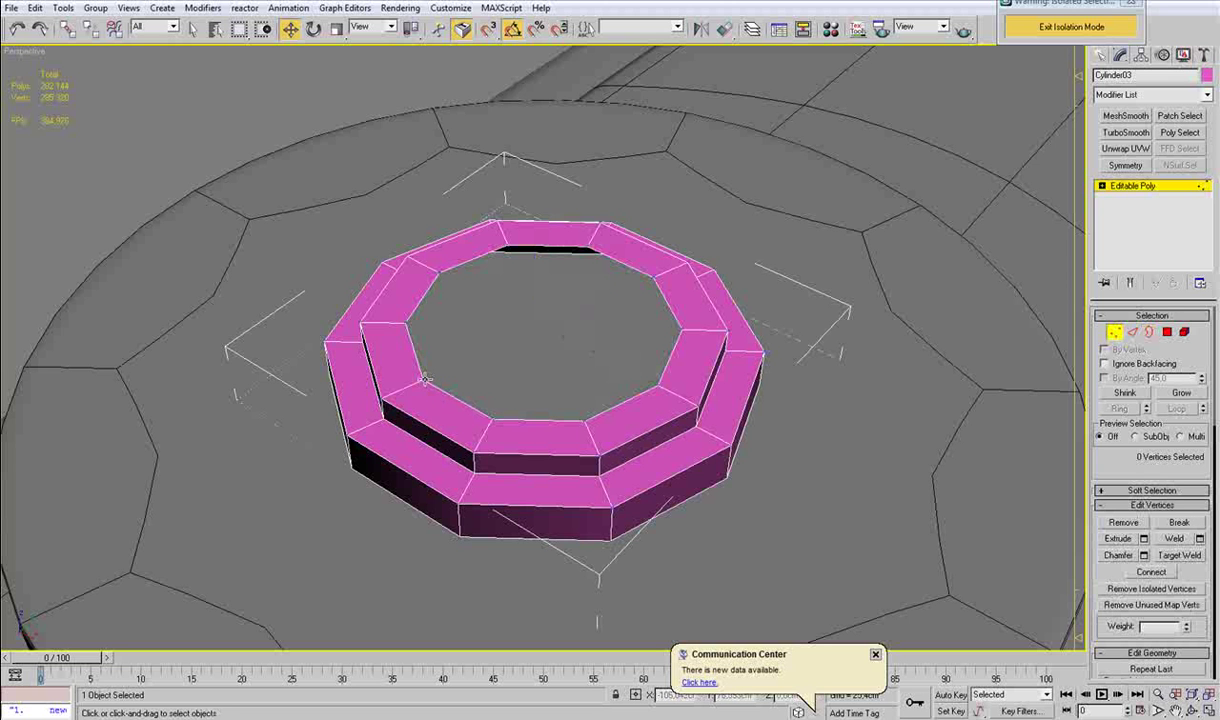
click(424, 379)
click(408, 326)
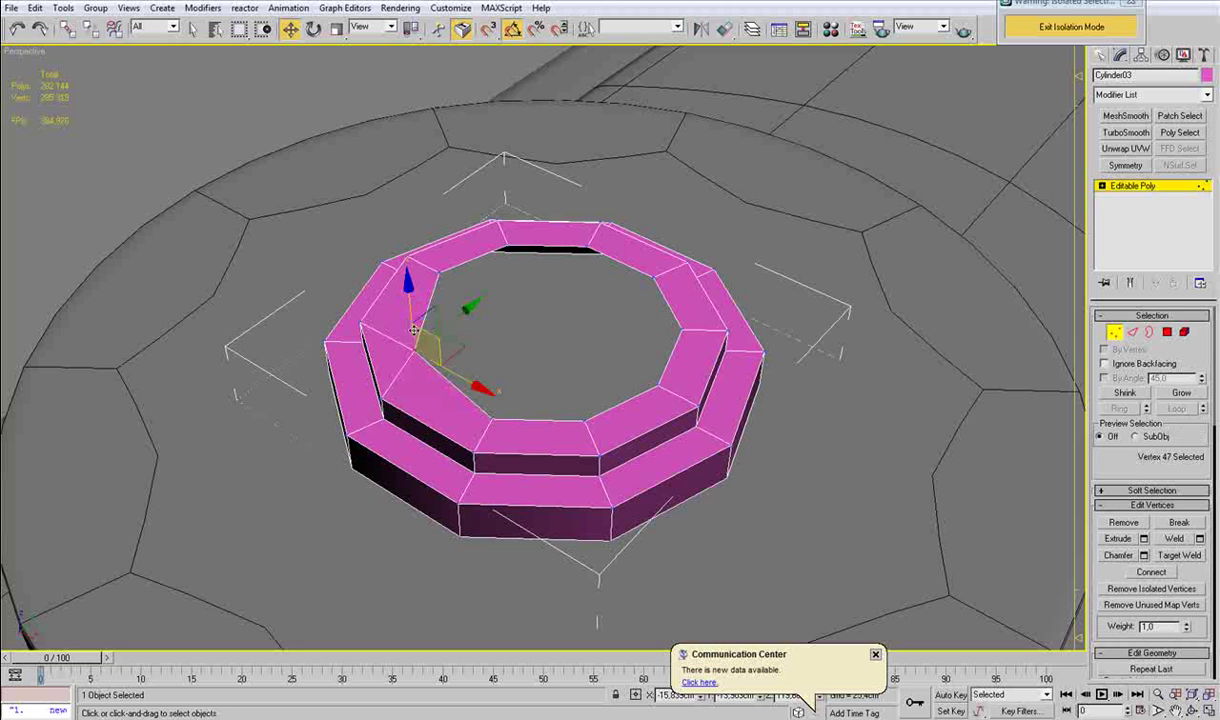
click(492, 424)
ctrl+click(585, 423)
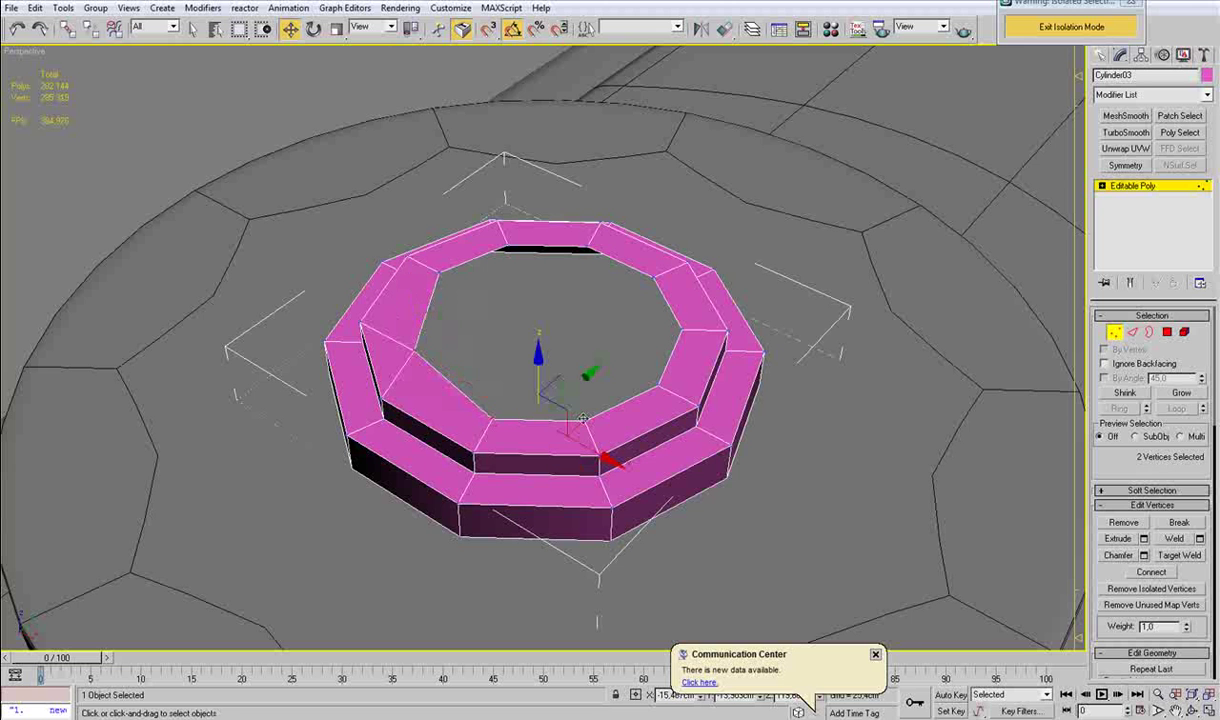
key(ctrl+alt+c)
click(658, 387)
ctrl+click(684, 330)
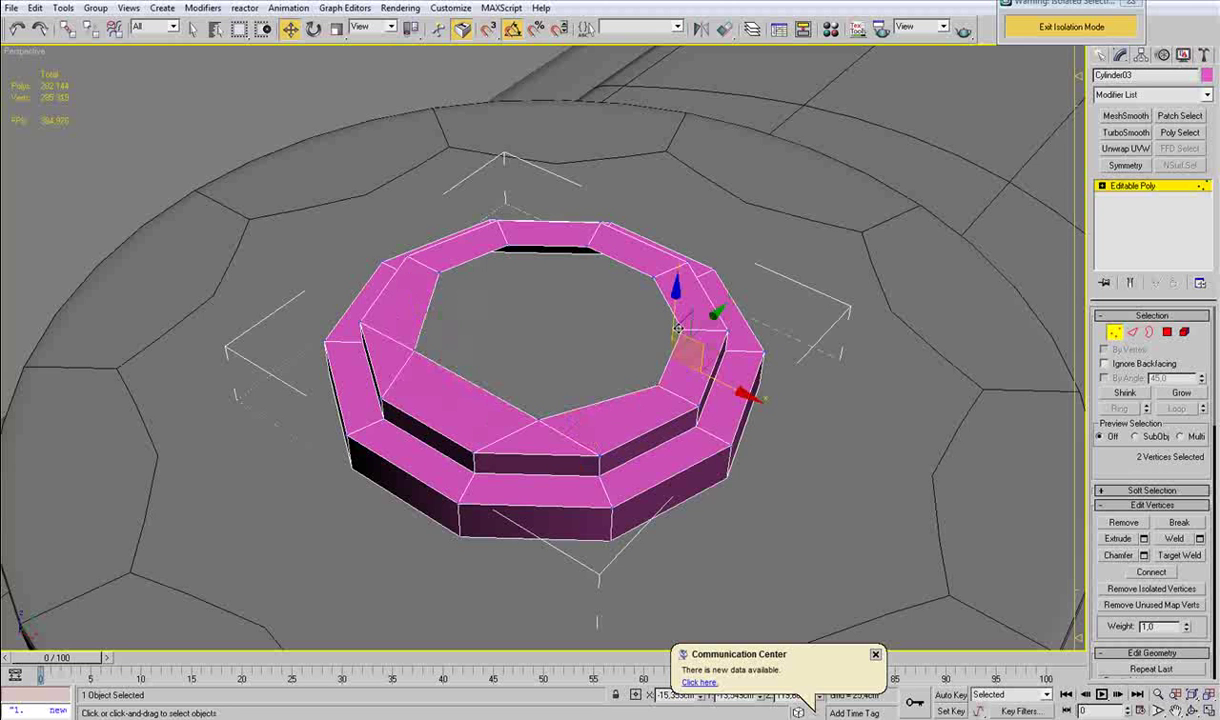
key(ctrl+alt+c)
click(650, 279)
click(654, 276)
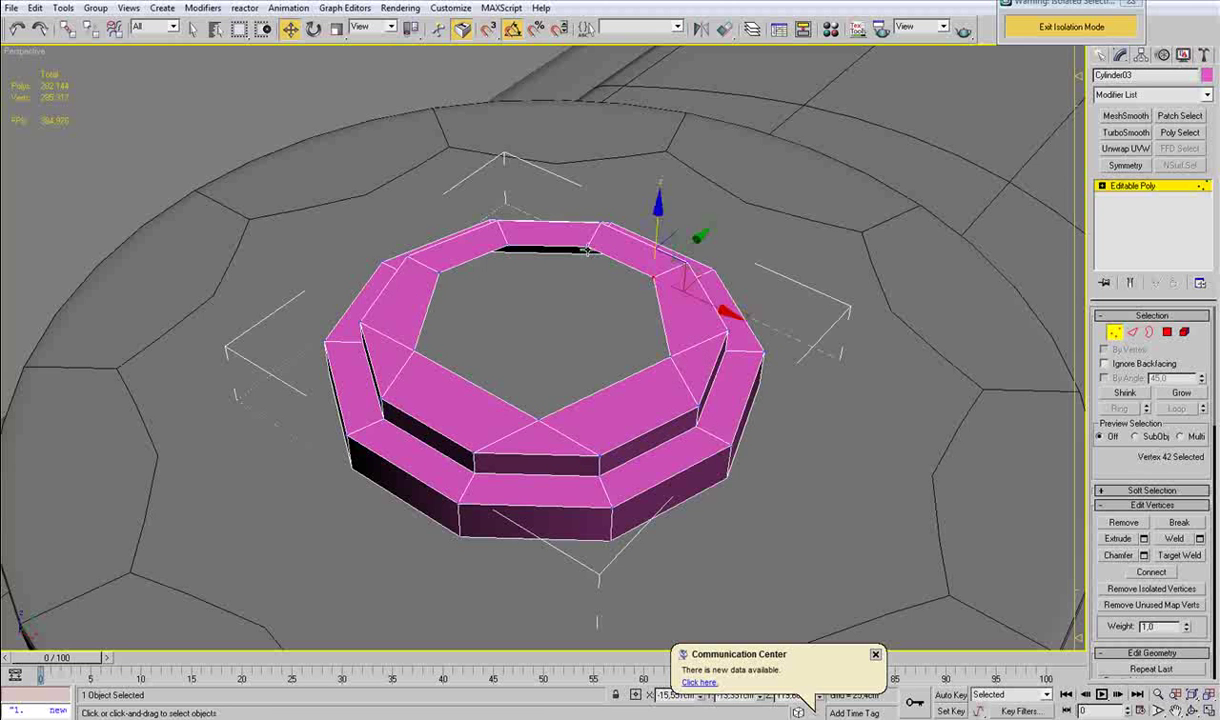
ctrl+click(588, 249)
key(ctrl+alt+c)
click(513, 249)
click(509, 246)
ctrl+click(440, 271)
key(ctrl+alt+c)
Extend the five-sided inner border upward along Z into a tall bolt post.
alt+middle_drag(474, 357, 509, 384)
key(3)
click(499, 372)
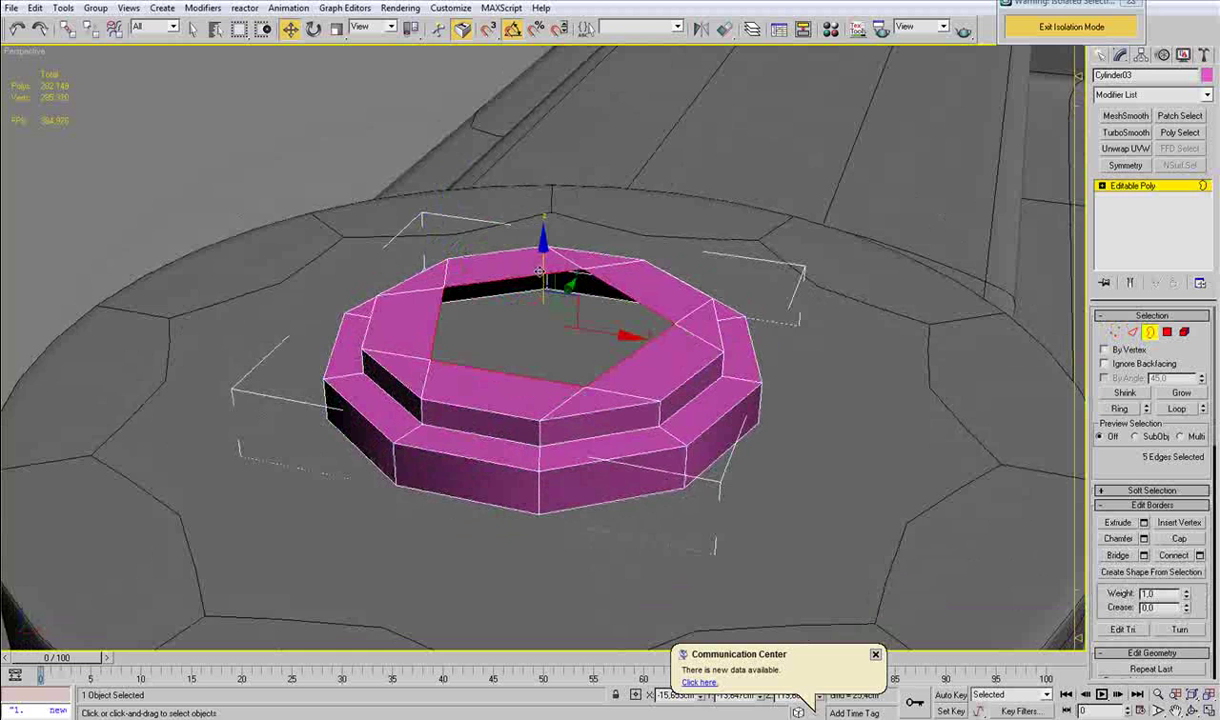
shift+drag(541, 272, 538, 71)
scroll(540, 200, down, 5)
alt+middle_drag(540, 260, 542, 220)
drag(545, 219, 532, 125)
alt+middle_drag(562, 194, 558, 258)
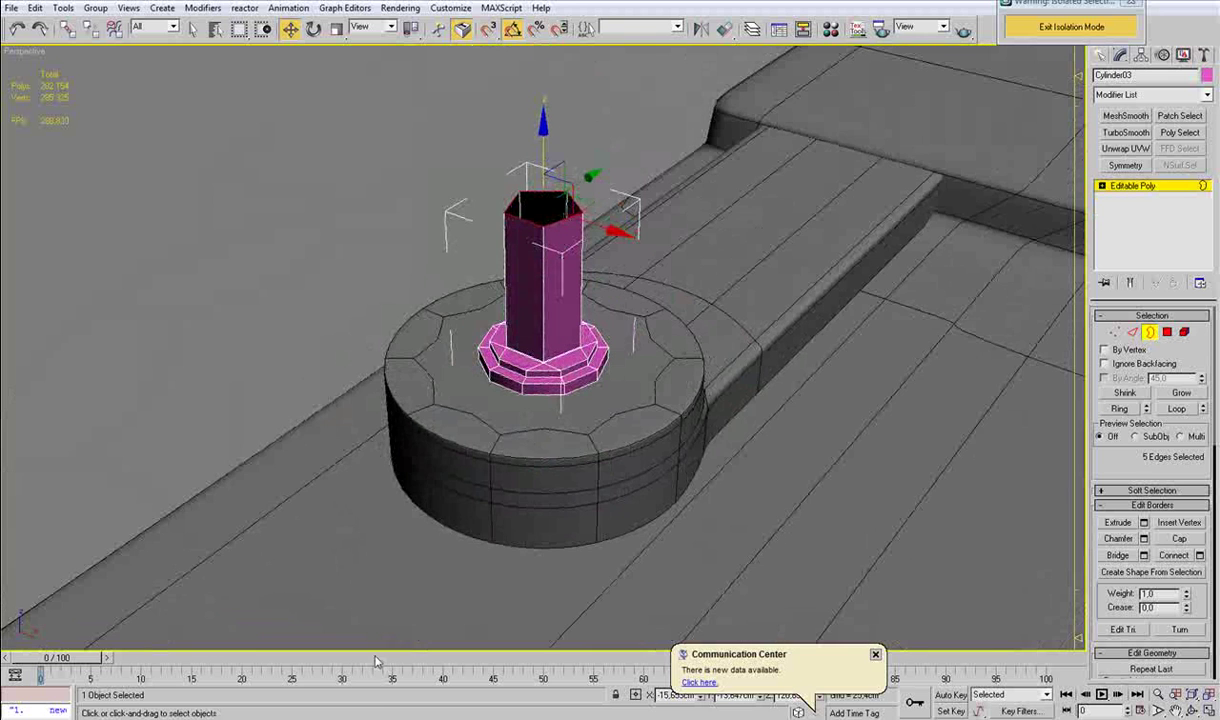
Check the reference photo, then extend the post's top border slightly upward and scale a copy inward to form its rim.
click(345, 719)
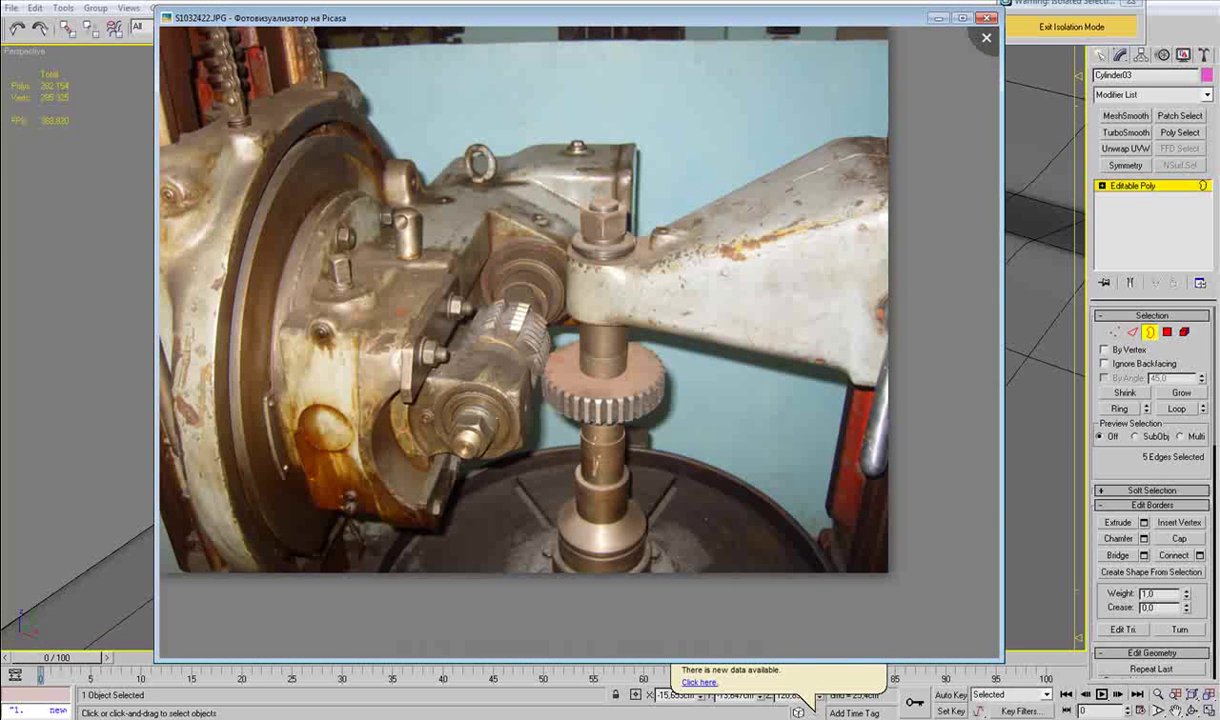
click(345, 719)
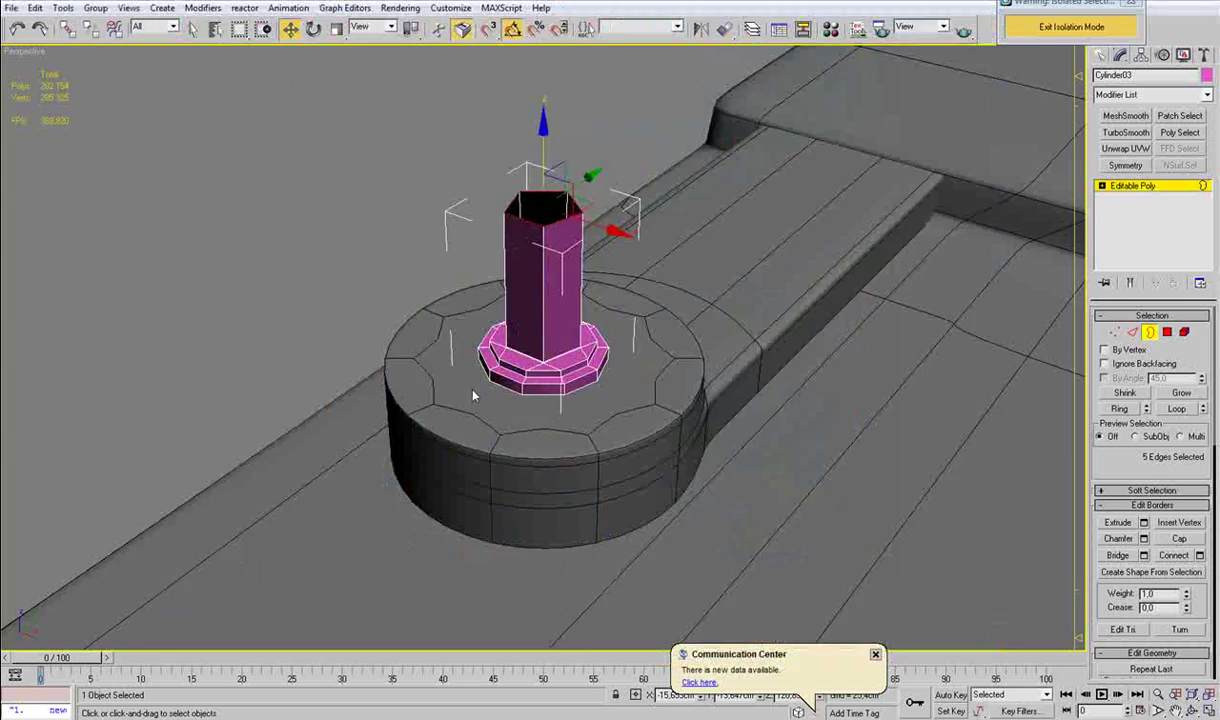
alt+middle_drag(560, 190, 557, 345)
scroll(557, 347, up, 5)
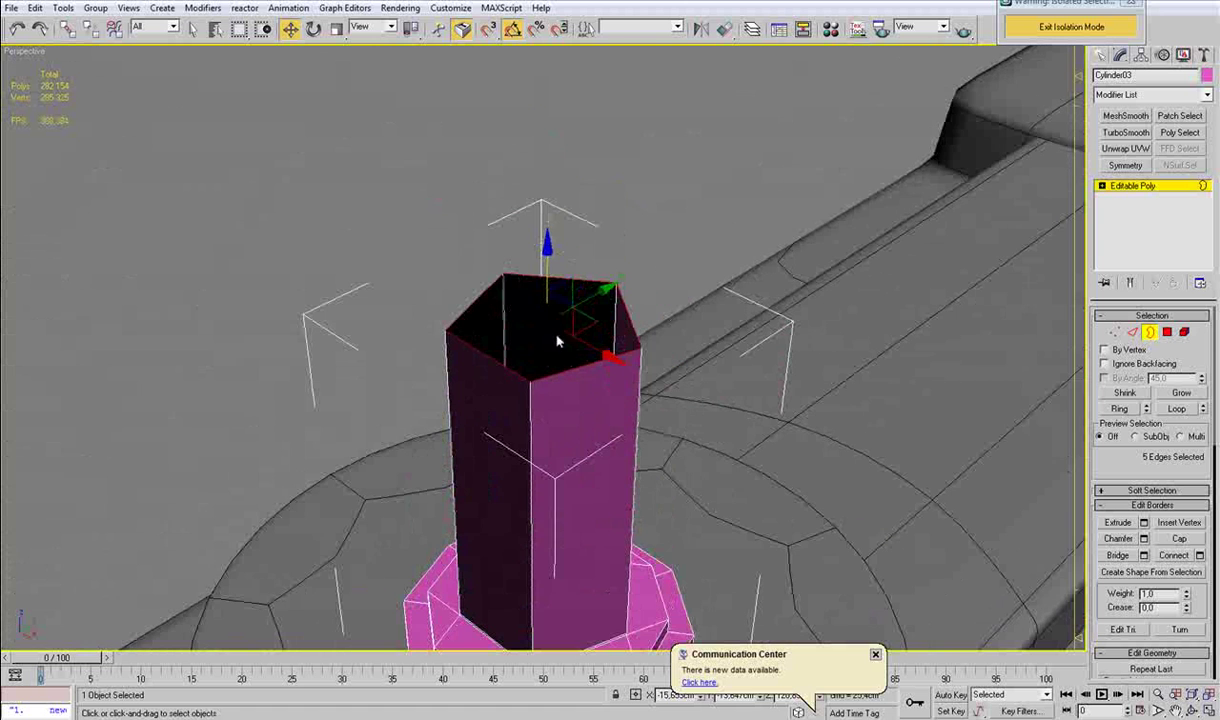
shift+drag(545, 272, 538, 266)
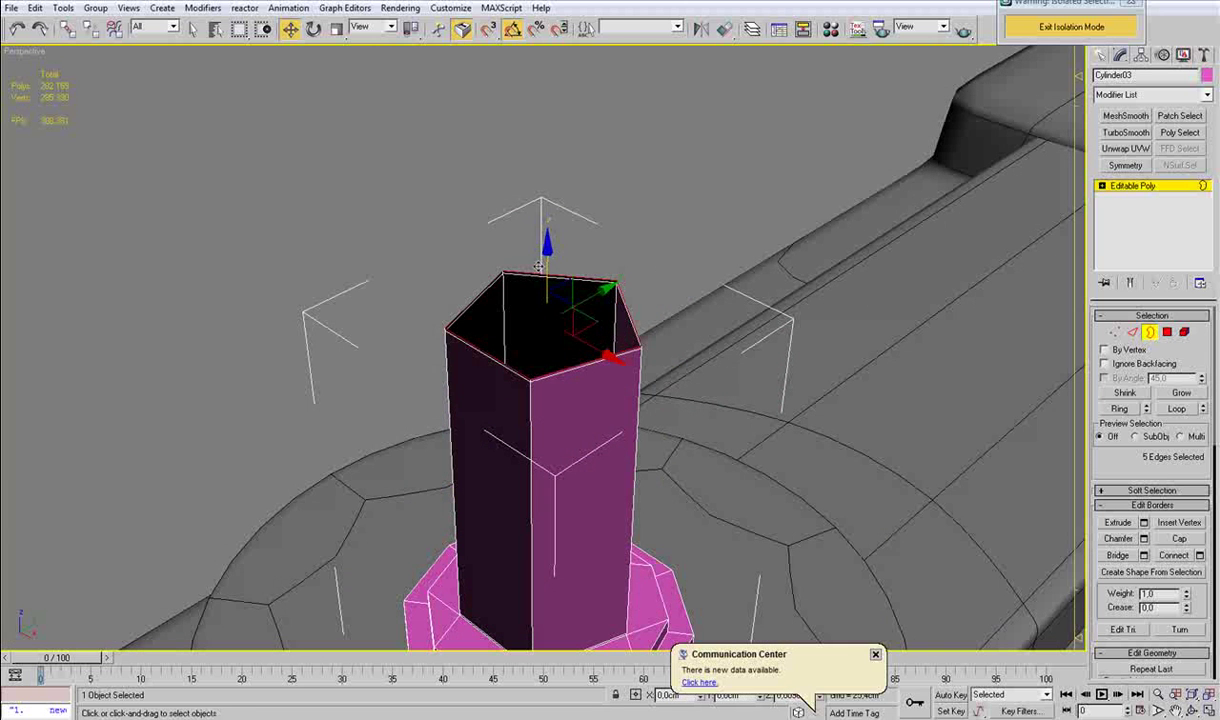
key(r)
shift+drag(548, 313, 560, 345)
key(w)
key(r)
key(w)
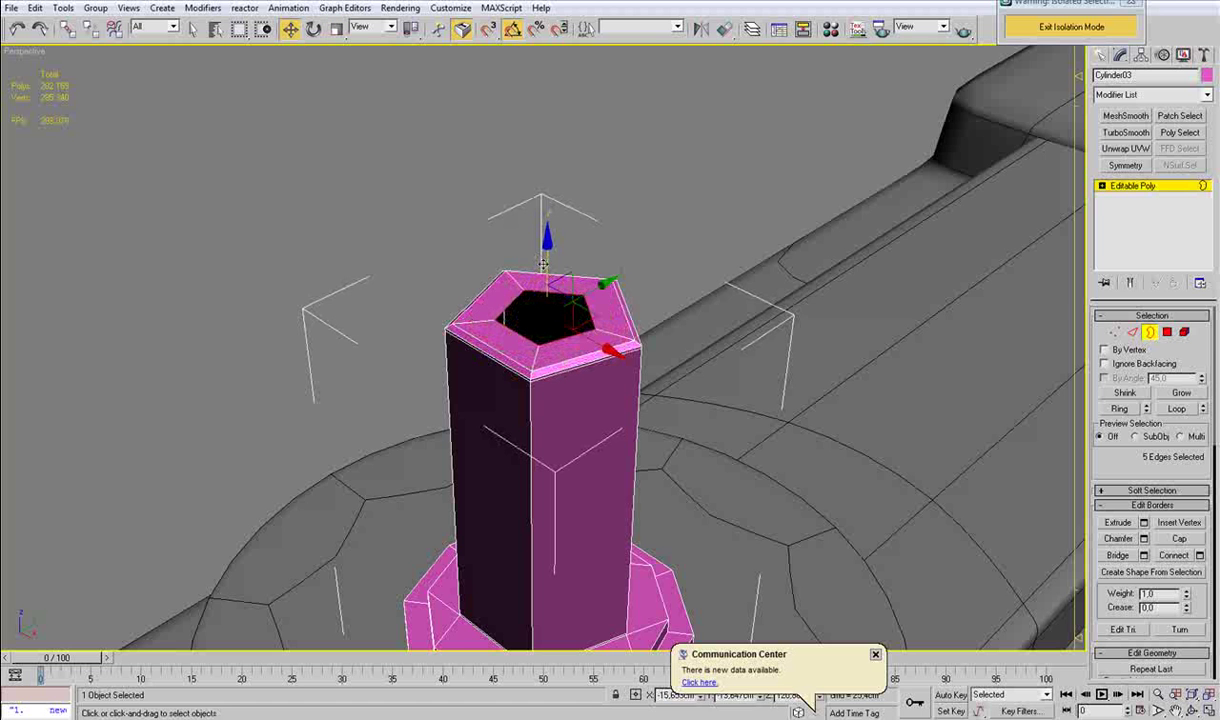
Cap the five-sided opening at the top of the post.
click(1172, 541)
scroll(760, 508, down, 3)
alt+middle_drag(760, 508, 602, 412)
key(2)
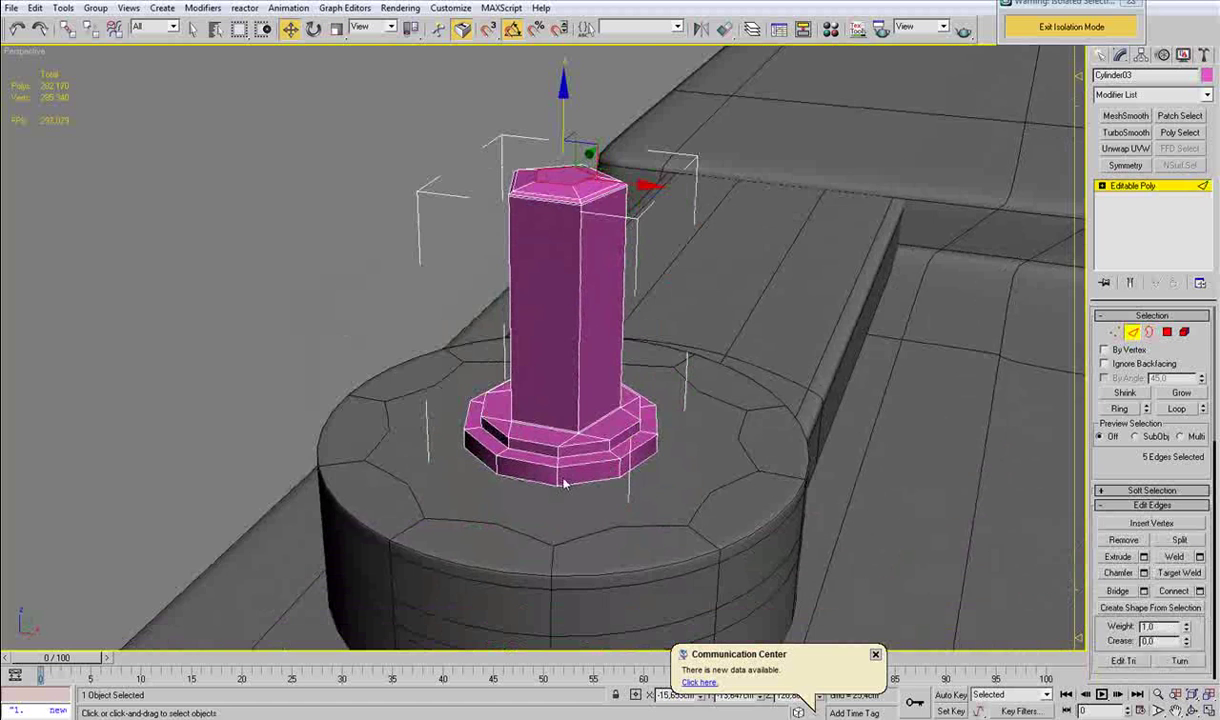
Connect the edge ring around the bolt base's outer side with loops pinched toward its upper and lower rims.
click(558, 475)
key(alt+r)
click(1200, 591)
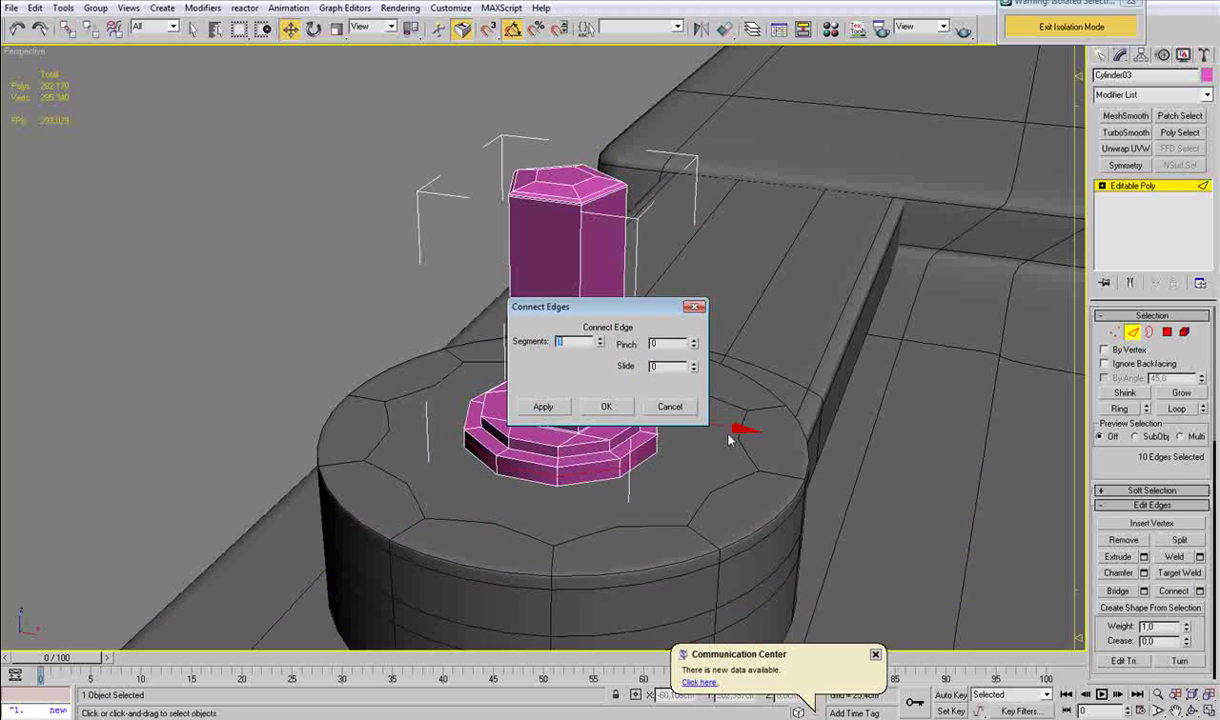
drag(699, 336, 696, 275)
click(606, 406)
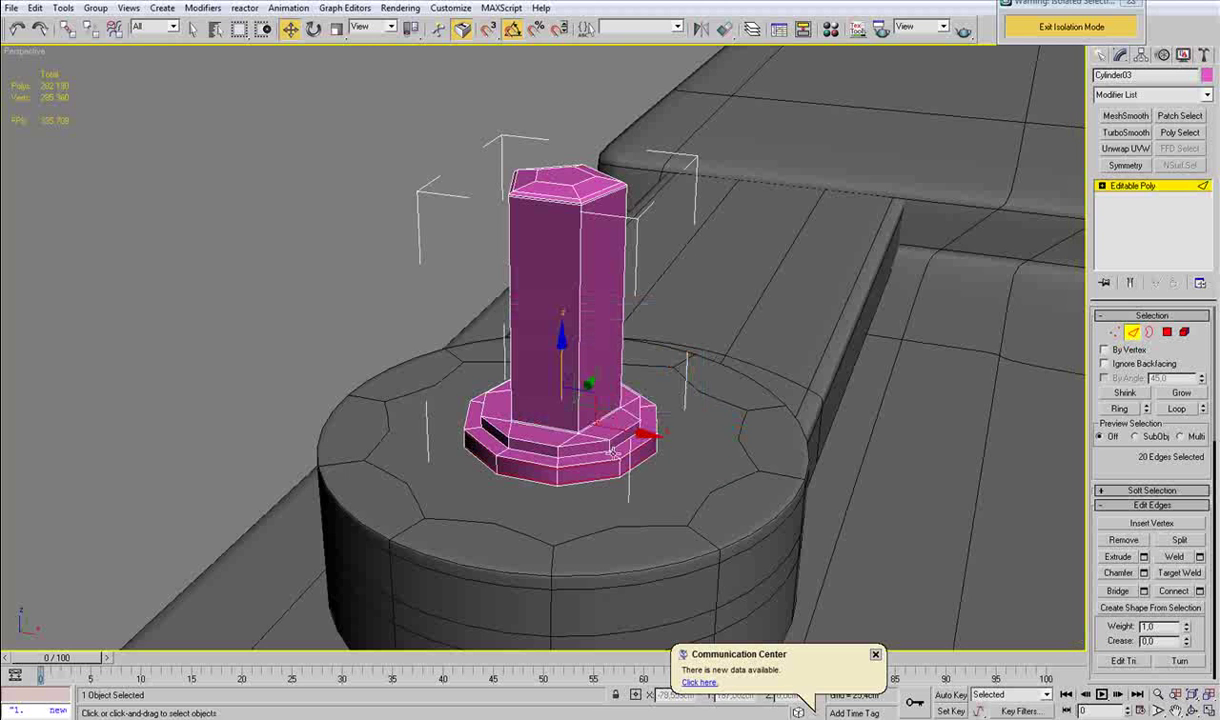
Add matching pinched support loops to the bolt base's lower ledge and the side wall of its upper step.
scroll(548, 387, up, 4)
click(534, 408)
key(alt+r)
key(ctrl+shift+e)
key(F3)
mouse_move(534, 408)
alt+middle_down()
mouse_move(545, 335)
mouse_move(545, 371)
mouse_move(640, 482)
alt+middle_up()
key(4)
click(533, 357)
click(607, 405)
key(F3)
scroll(640, 482, down, 4)
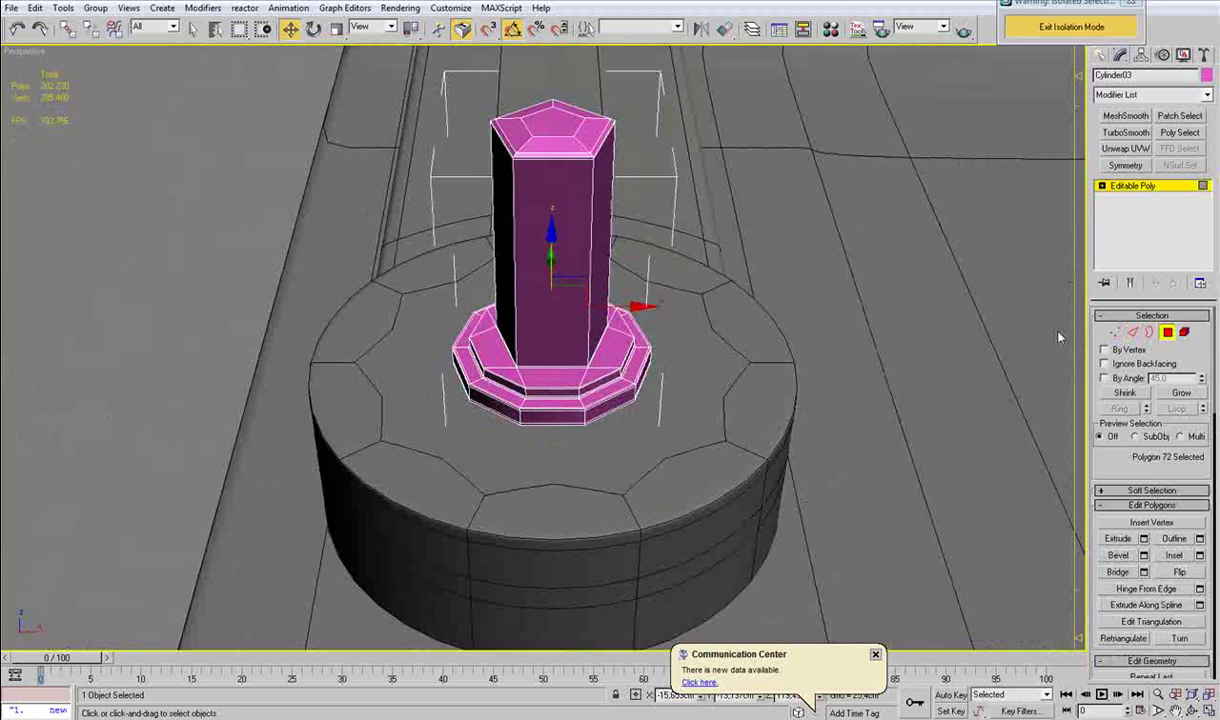
Try MeshSmooth on the bolt and undo it.
click(1166, 333)
alt+middle_drag(850, 325, 722, 295)
scroll(722, 292, down, 5)
key(ctrl+m)
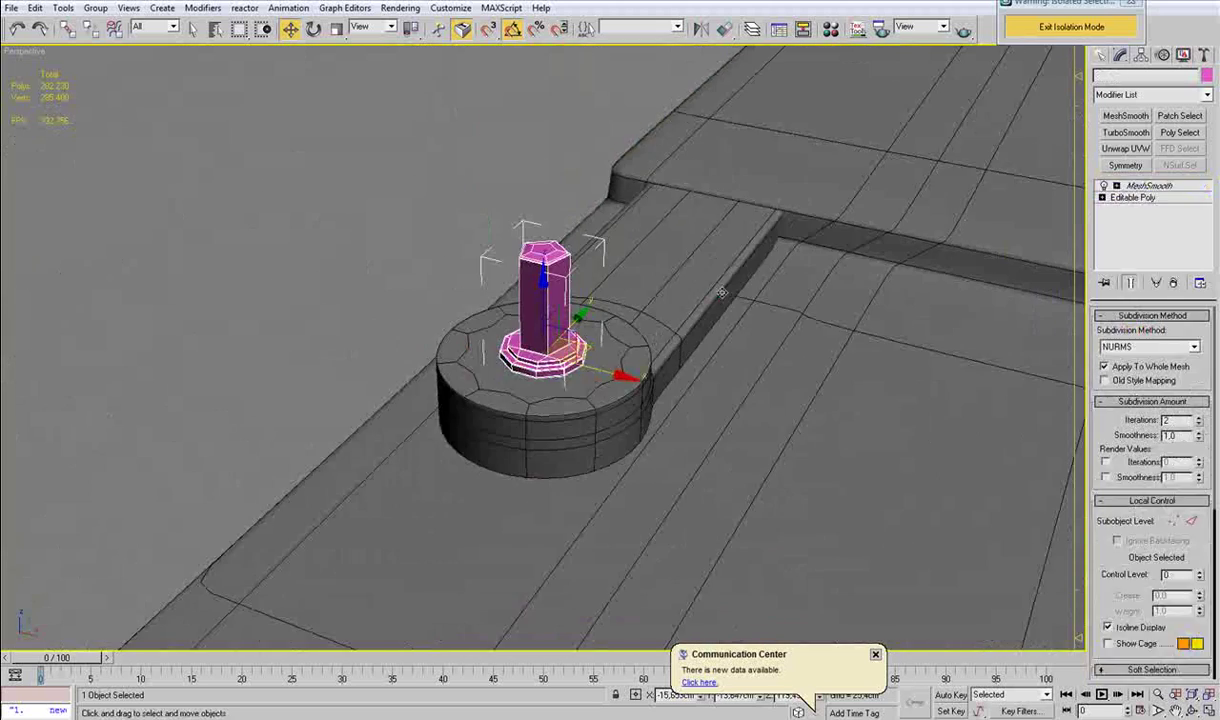
key(ctrl+z)
Attach the bolt to the Important_Part mesh and check it with smoothing applied.
click(1158, 199)
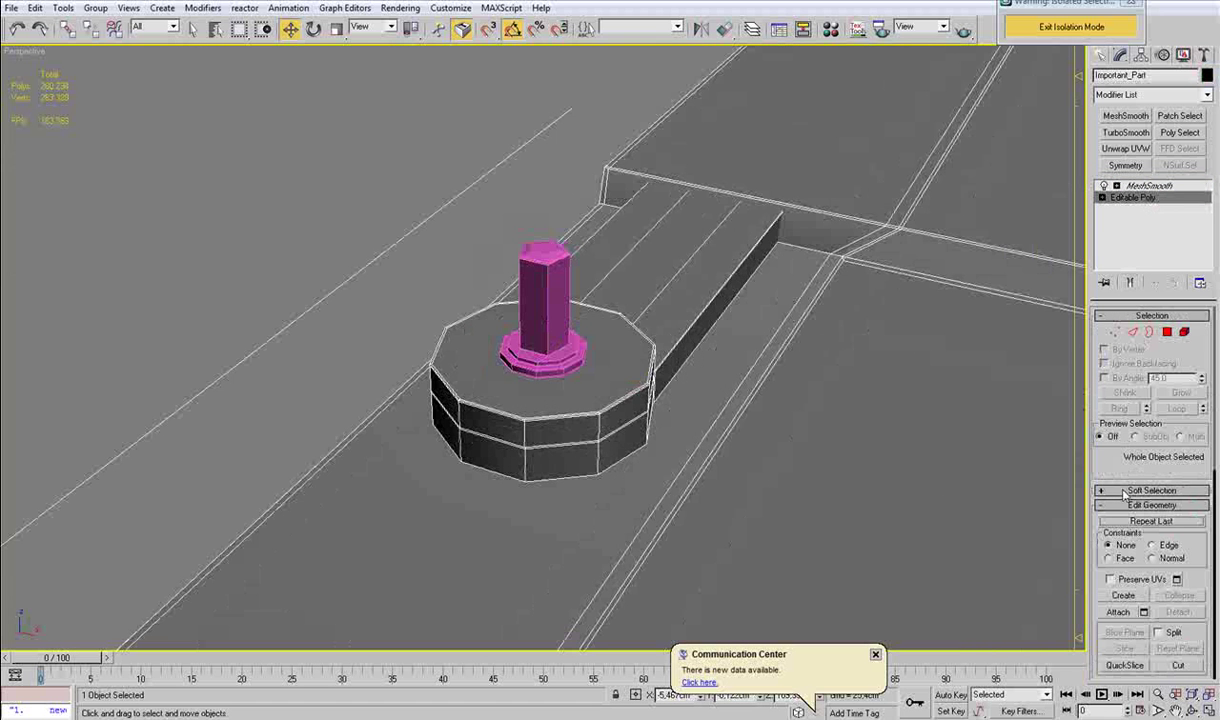
click(1117, 612)
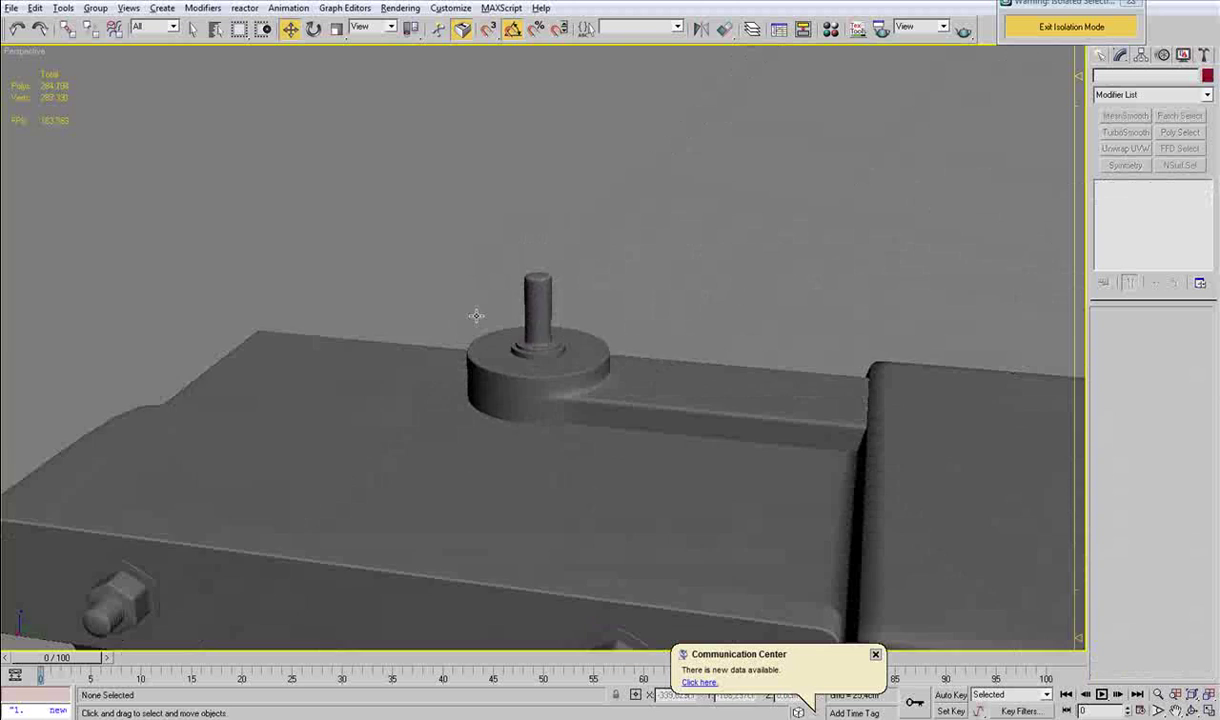
alt+middle_drag(476, 316, 591, 329)
scroll(549, 279, up, 4)
Apply a narrow chamfer to the vertical edge loops of the five-sided post in Important_Part's Editable Poly.
click(546, 252)
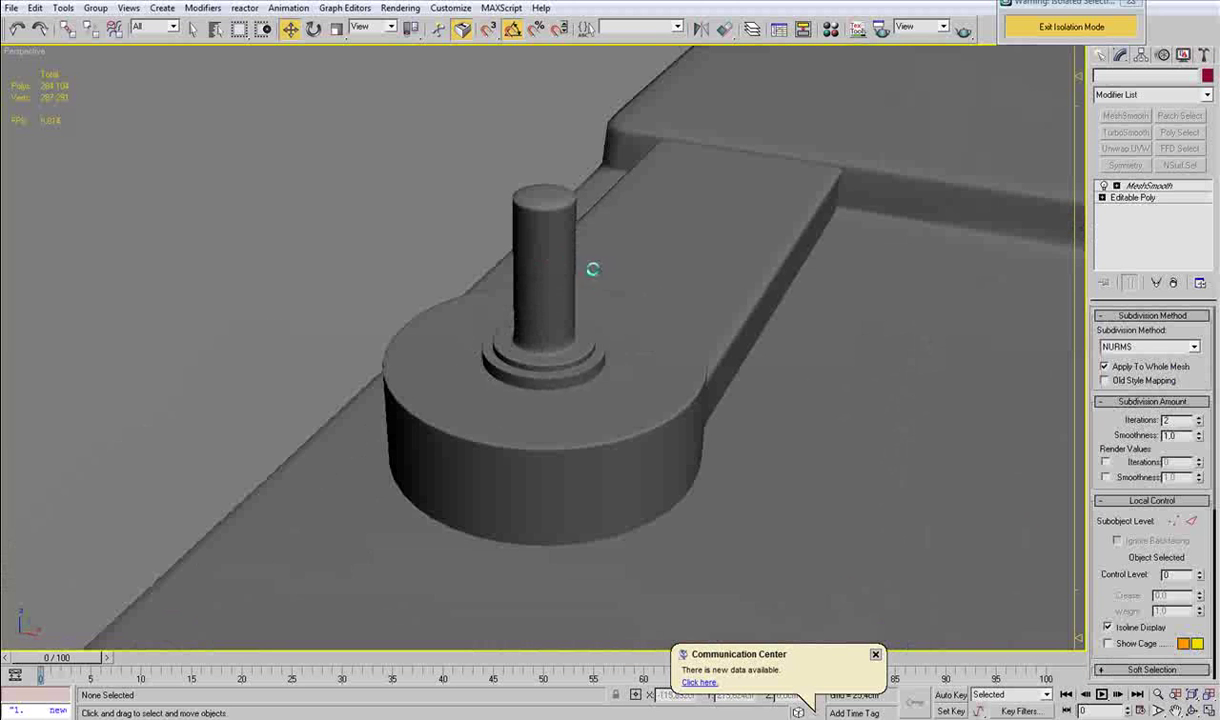
click(1140, 198)
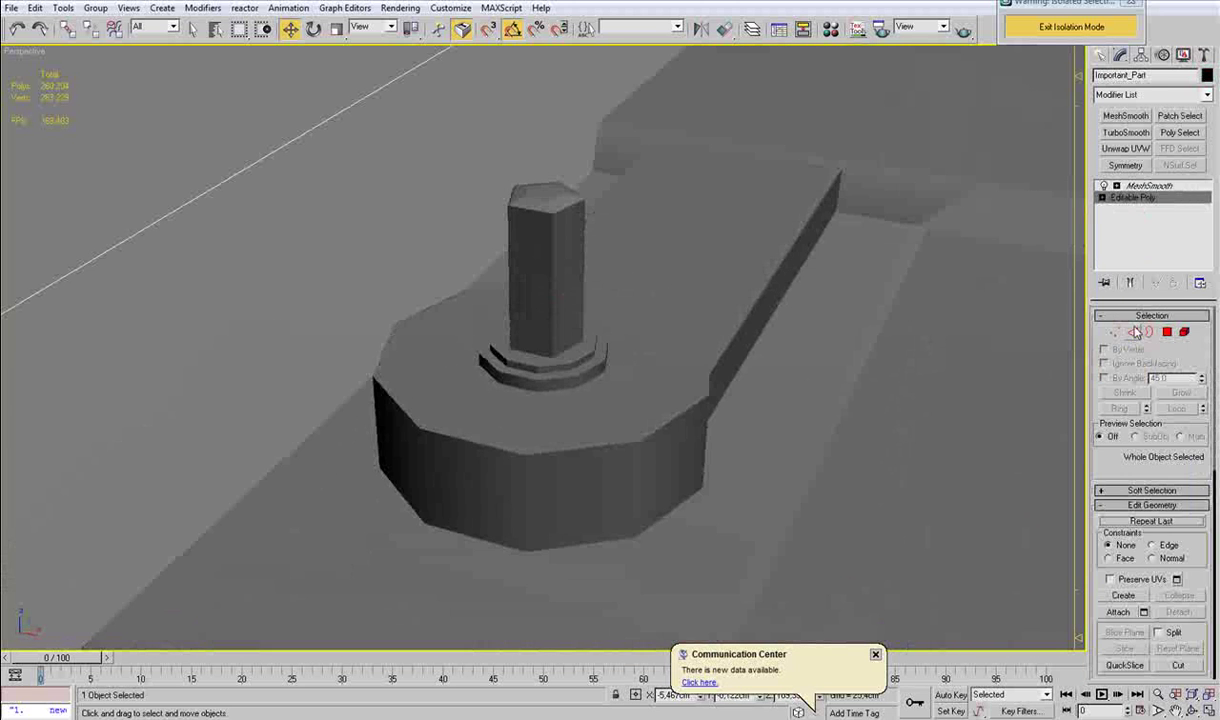
click(1134, 331)
scroll(523, 303, up, 4)
alt+middle_drag(748, 437, 511, 401)
key(alt+l)
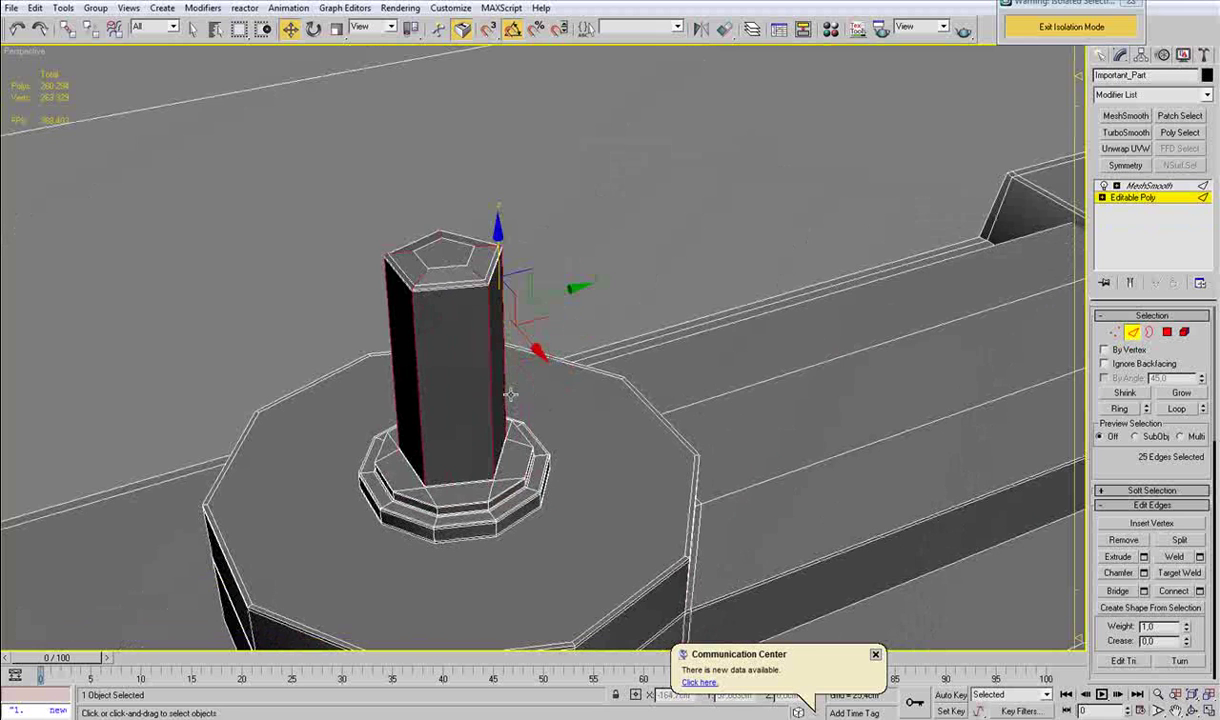
alt+middle_drag(460, 443, 538, 388)
scroll(493, 467, up, 5)
scroll(500, 502, up, 2)
scroll(538, 388, up, 2)
click(1144, 573)
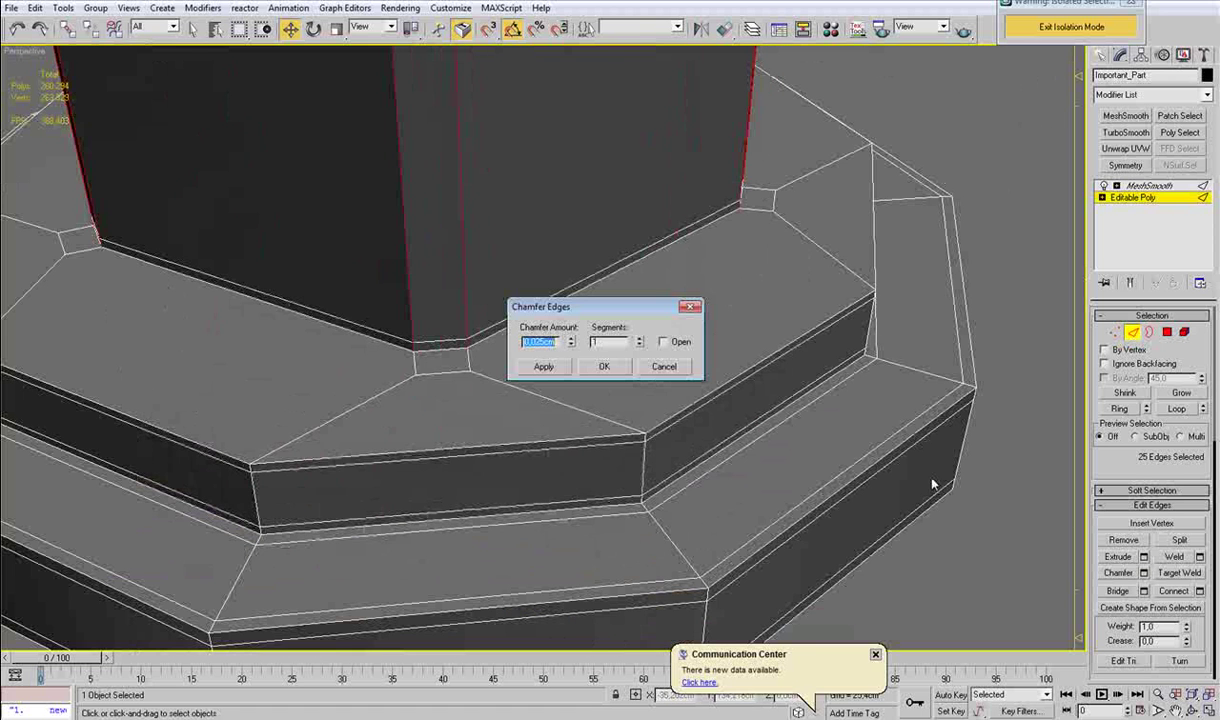
right_click(571, 340)
click(571, 339)
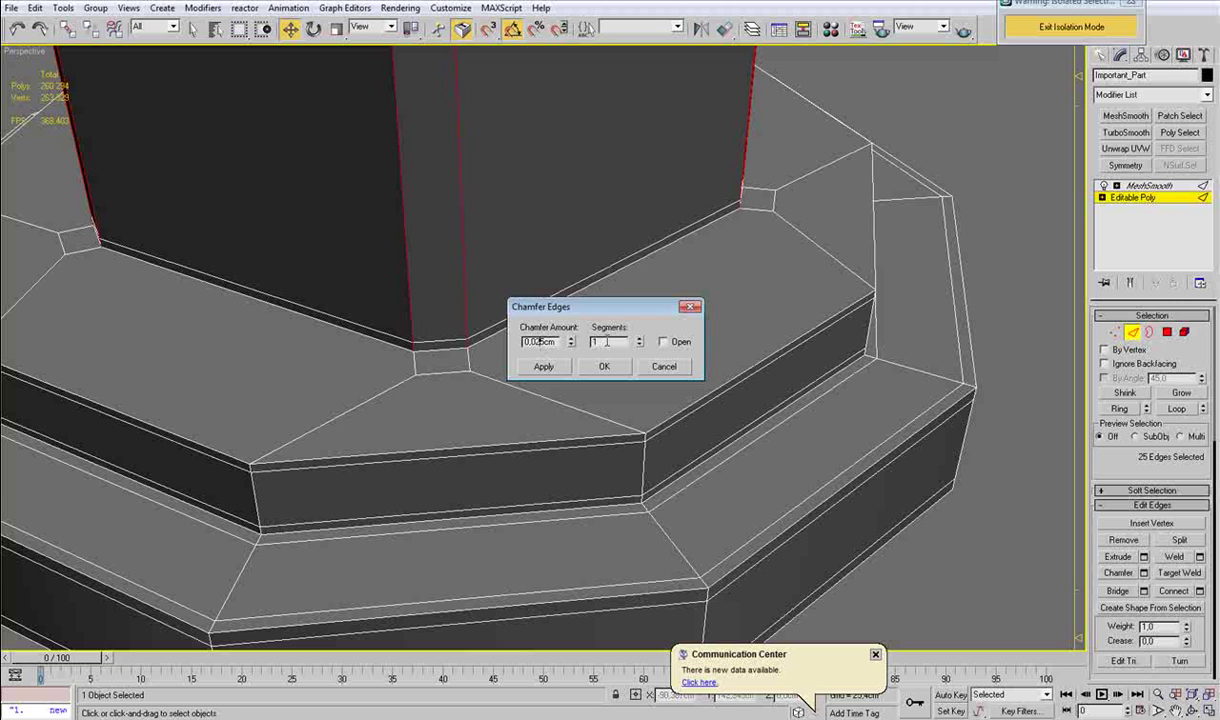
text(0)
key(Return)
click(604, 370)
Target-weld the extra chamfer vertices at two of the post's base corners to the adjacent outer corners of the upper step.
key(1)
key(ctrl+shift+w)
click(447, 362)
click(645, 433)
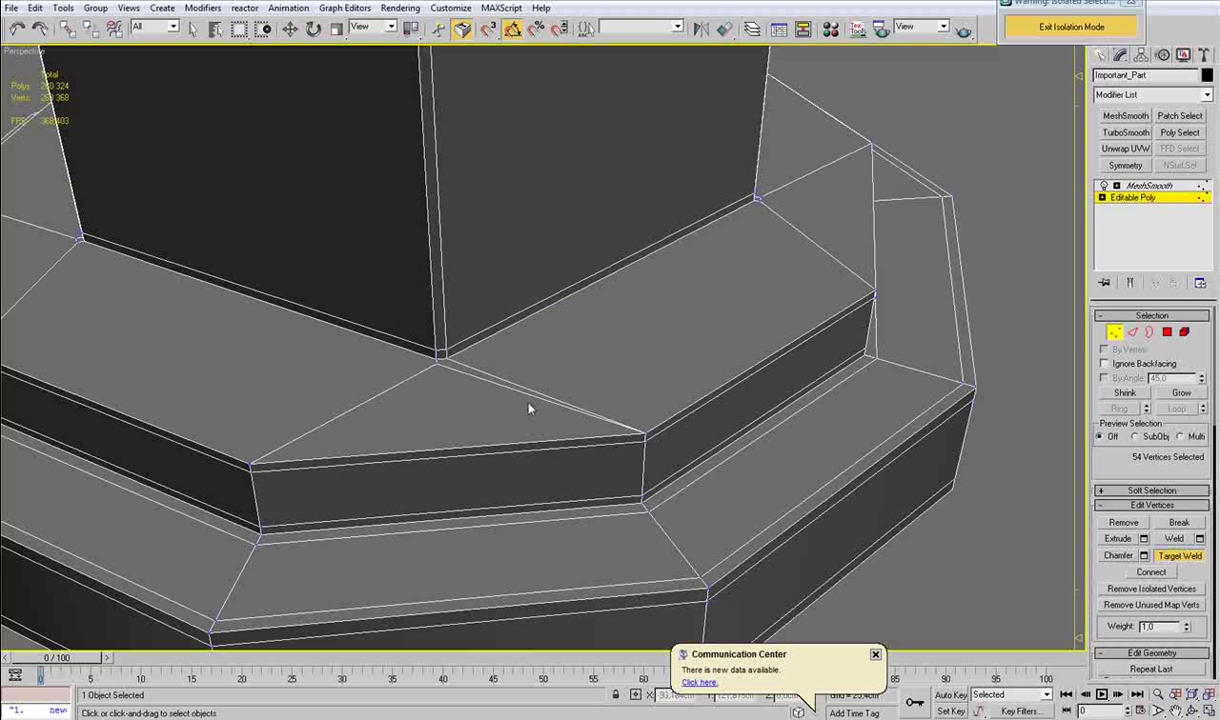
click(437, 364)
click(251, 464)
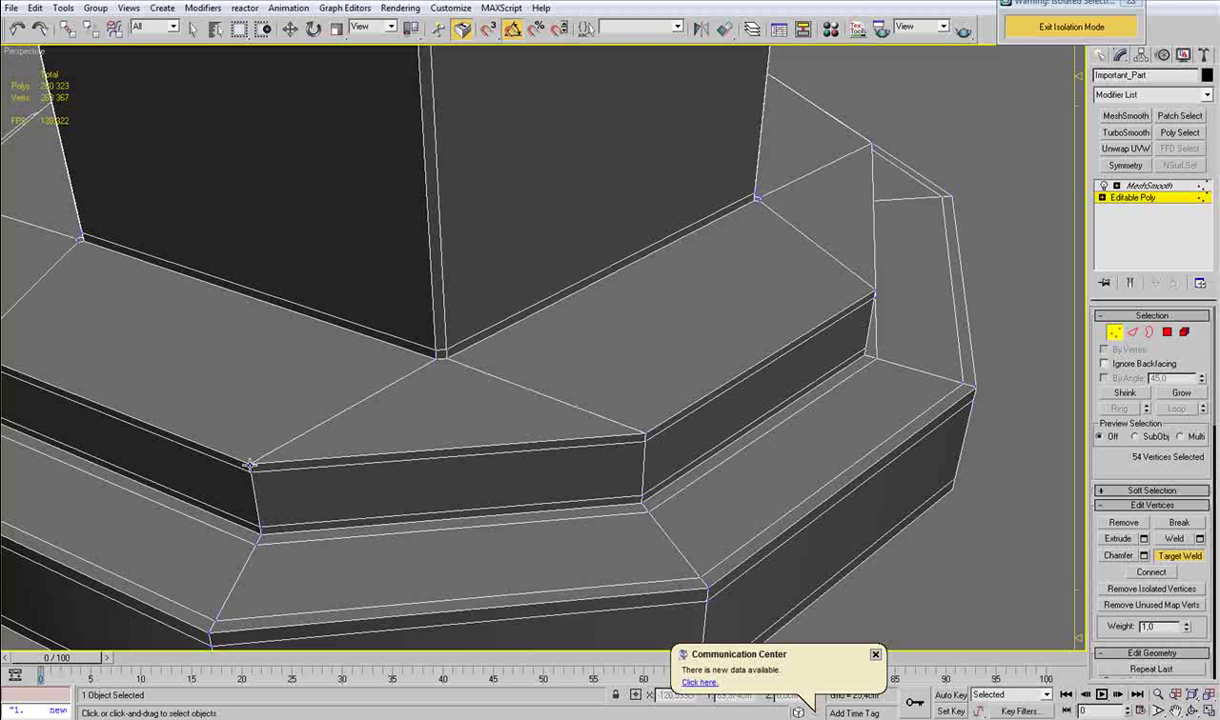
alt+middle_drag(547, 352, 705, 262)
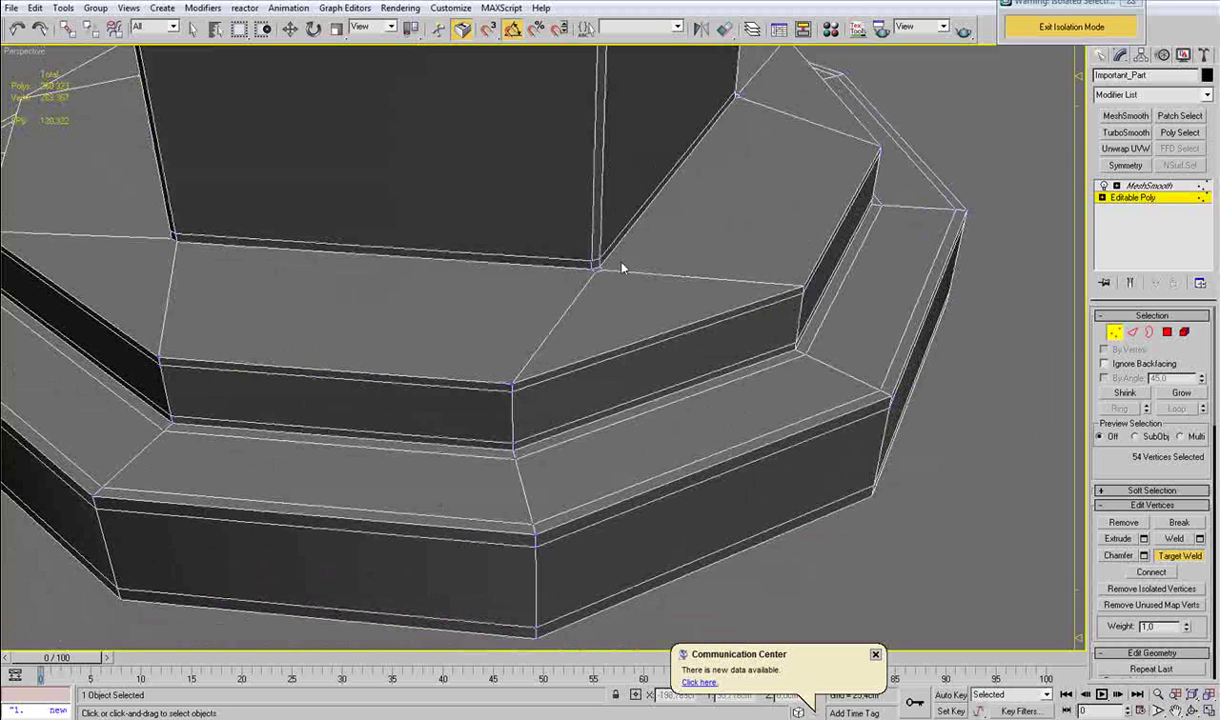
click(594, 271)
click(513, 382)
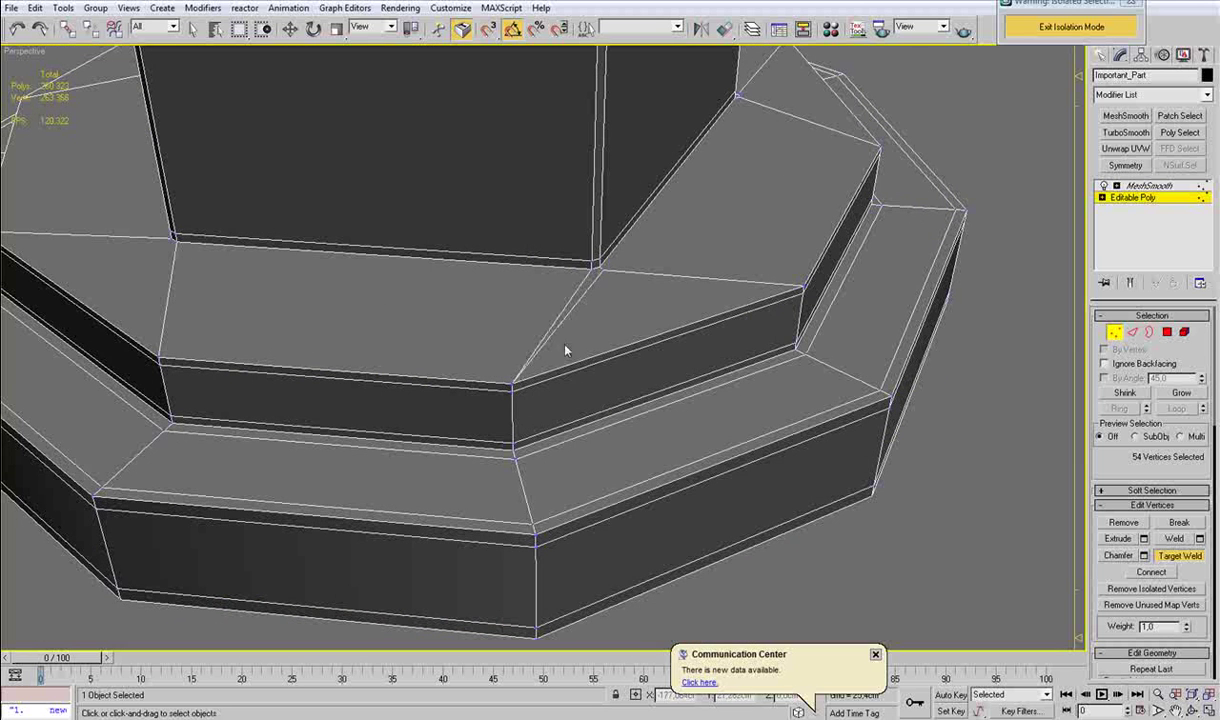
click(600, 269)
click(803, 287)
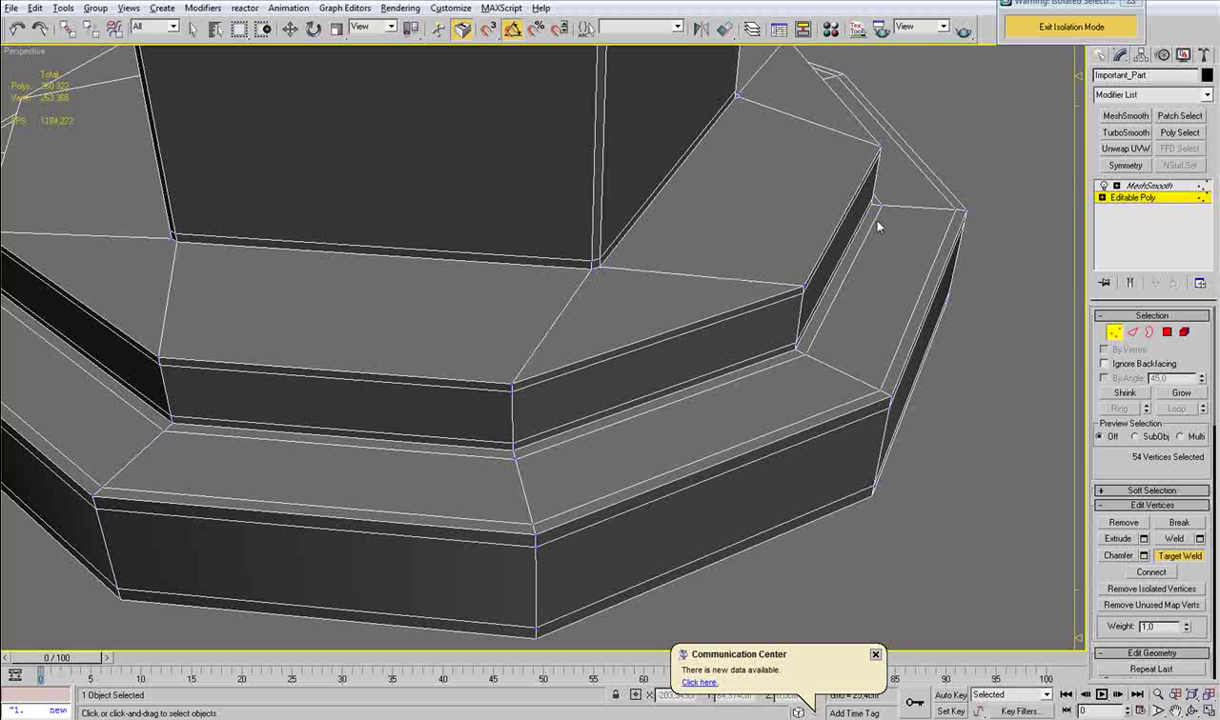
Clean up the post's remaining base corners by target-welding their extra chamfer vertices to the upper step's outer corners.
alt+middle_drag(836, 275, 751, 221)
click(567, 350)
click(892, 306)
alt+middle_drag(900, 215, 805, 199)
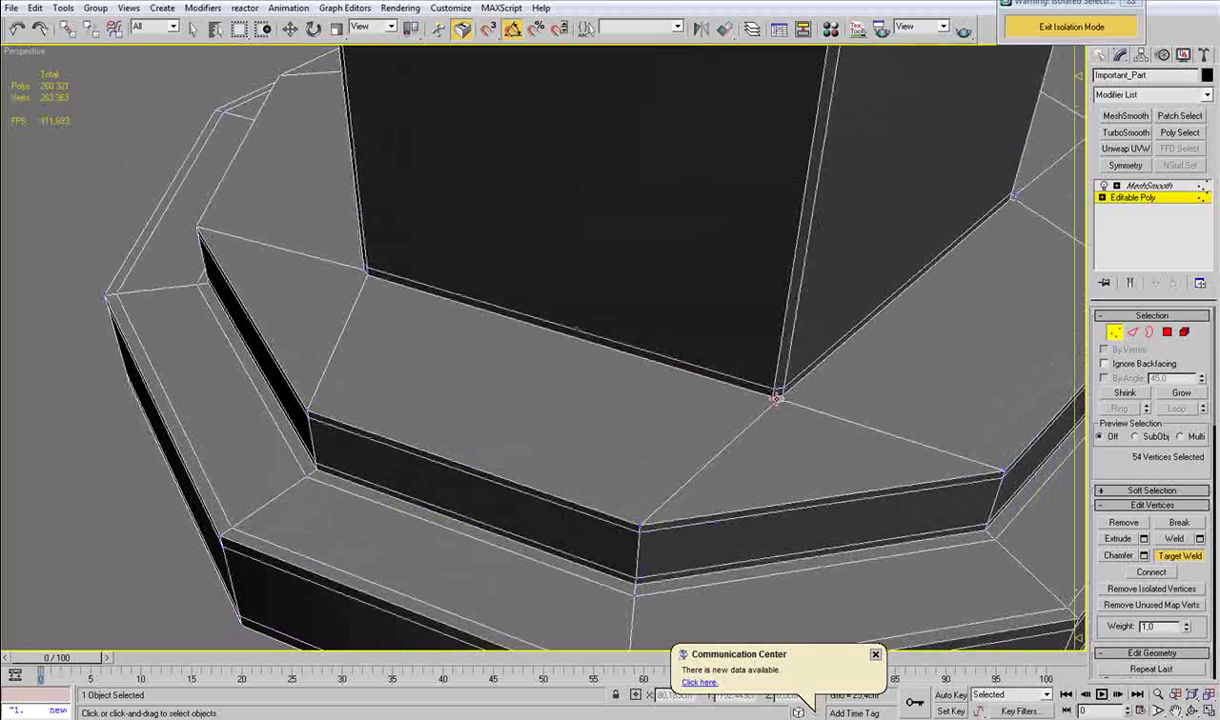
click(641, 523)
click(785, 402)
click(1005, 482)
alt+middle_drag(1005, 482, 806, 364)
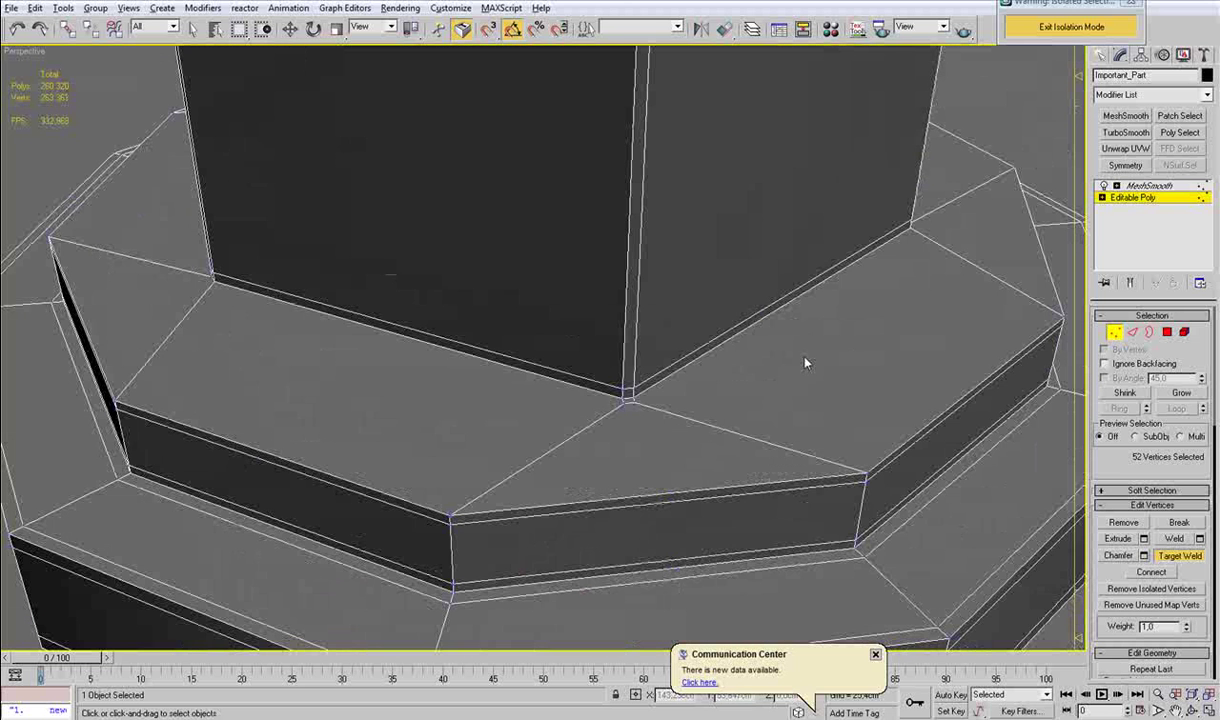
click(625, 396)
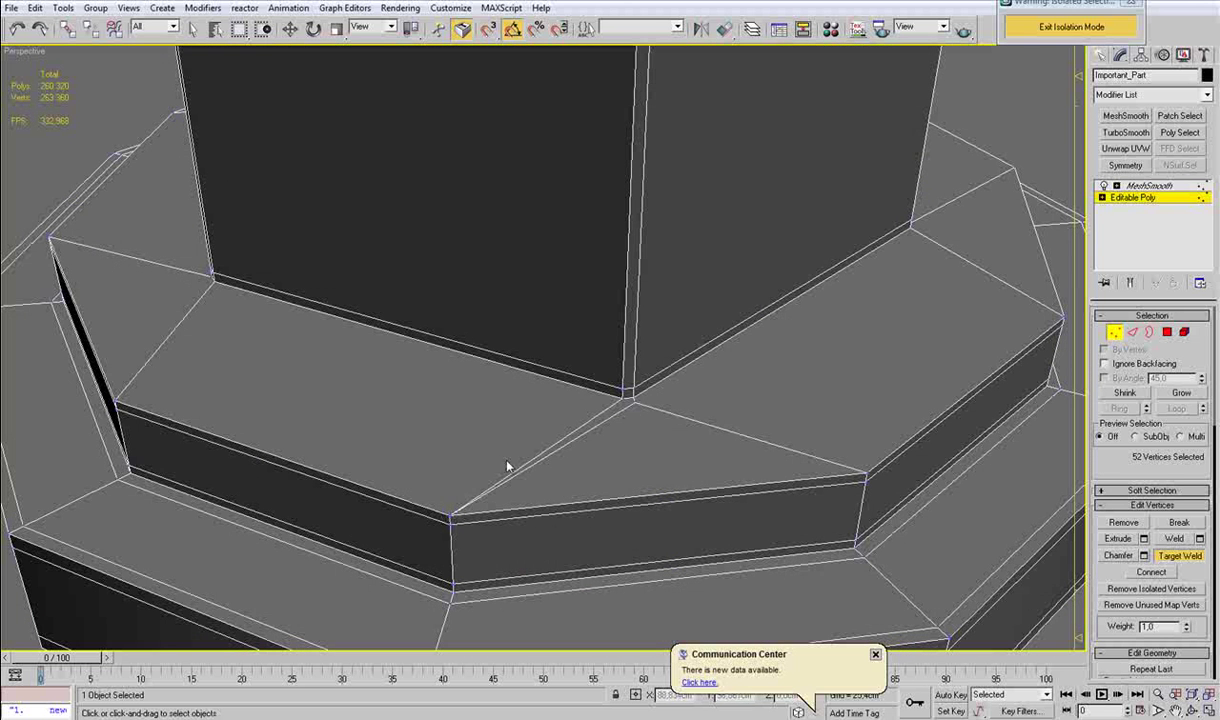
click(866, 478)
alt+middle_drag(866, 478, 809, 394)
scroll(809, 394, down, 7)
alt+middle_drag(623, 402, 606, 395)
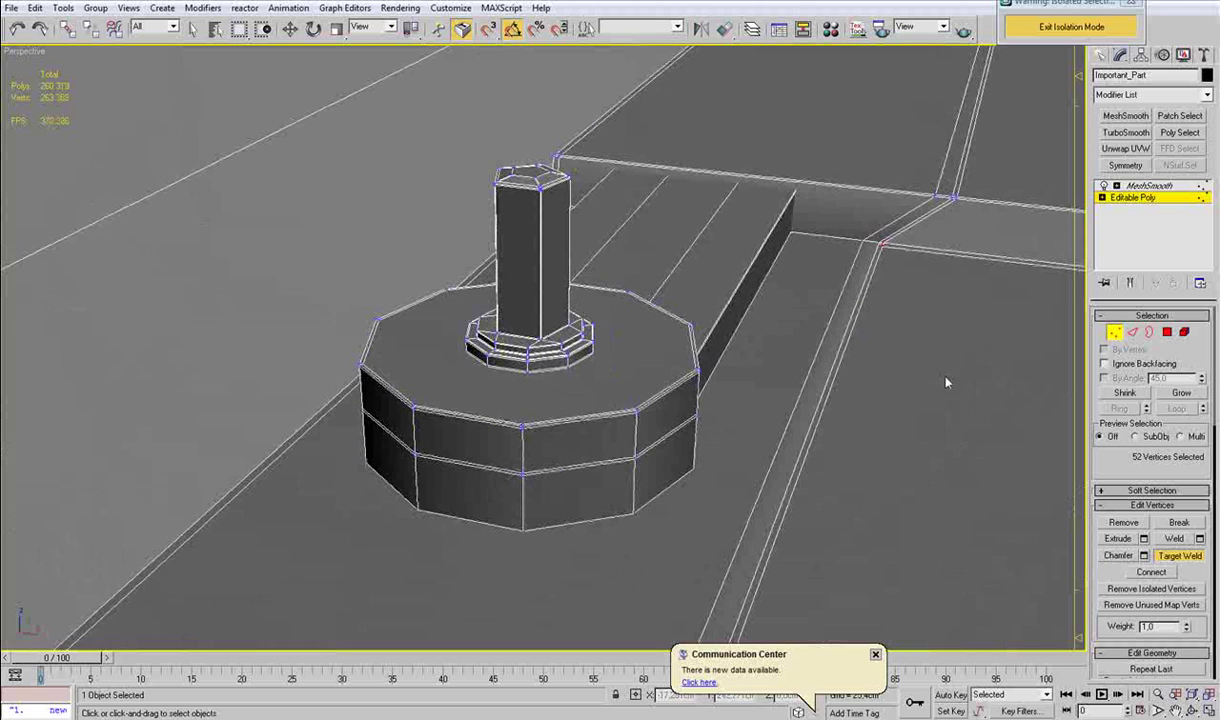
Leave vertex editing to inspect the smoothed bolt without edge display, and save the scene.
click(1115, 333)
click(217, 331)
mouse_move(400, 312)
alt+middle_down()
mouse_move(363, 311)
mouse_move(387, 311)
mouse_move(376, 321)
mouse_move(393, 401)
mouse_move(389, 300)
mouse_move(433, 321)
mouse_move(409, 331)
alt+middle_up()
key(F4)
scroll(363, 312, down, 4)
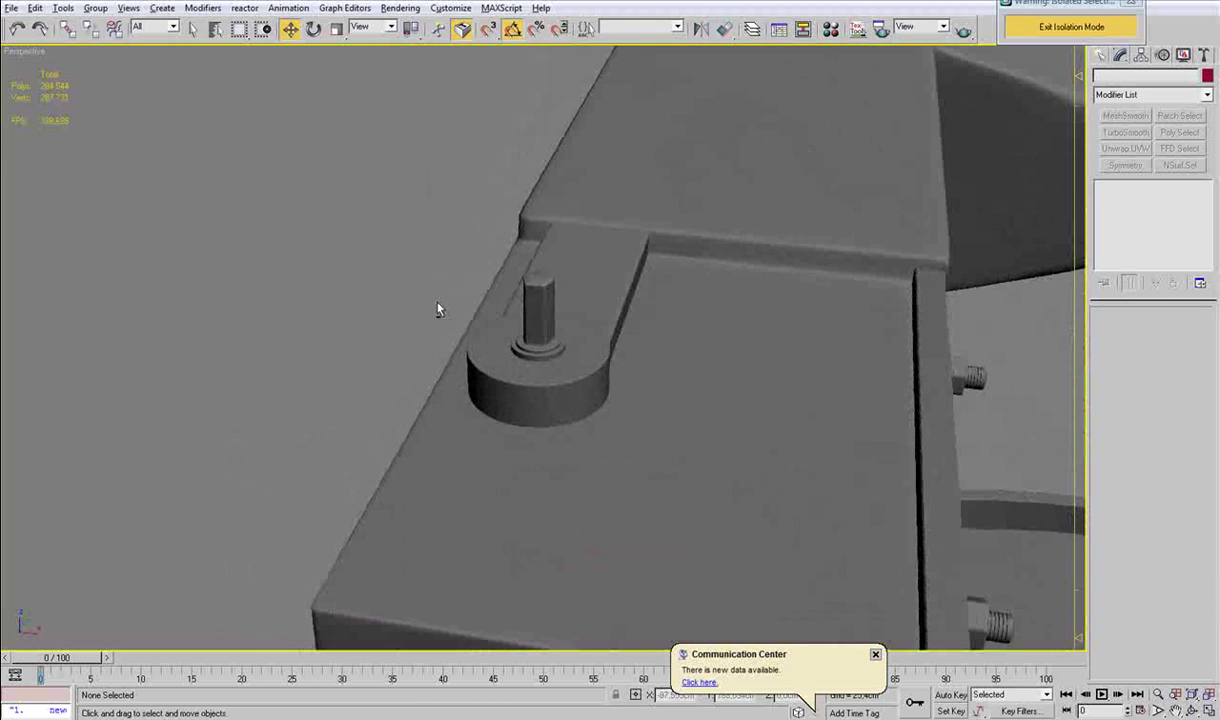
alt+middle_drag(490, 332, 549, 324)
scroll(507, 335, down, 4)
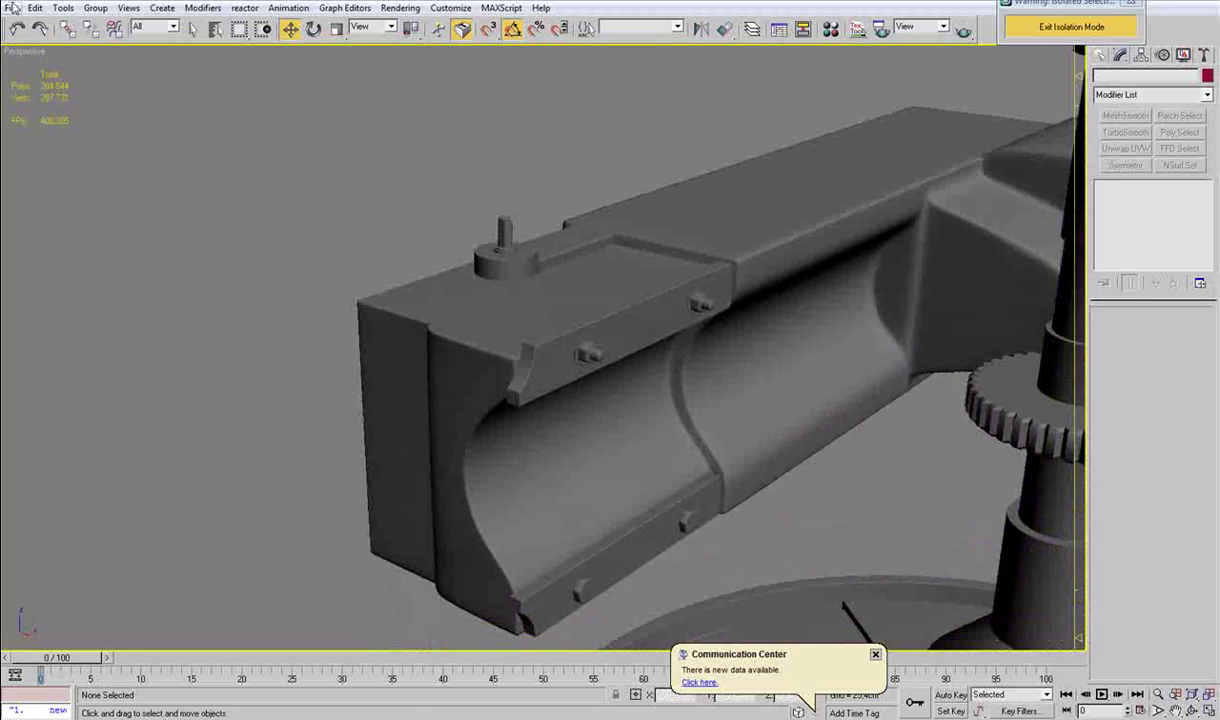
click(17, 8)
click(52, 127)
Examine the rounded upright lug beside the clamp in reference photo S1032422.JPG and compare it with the model.
click(380, 717)
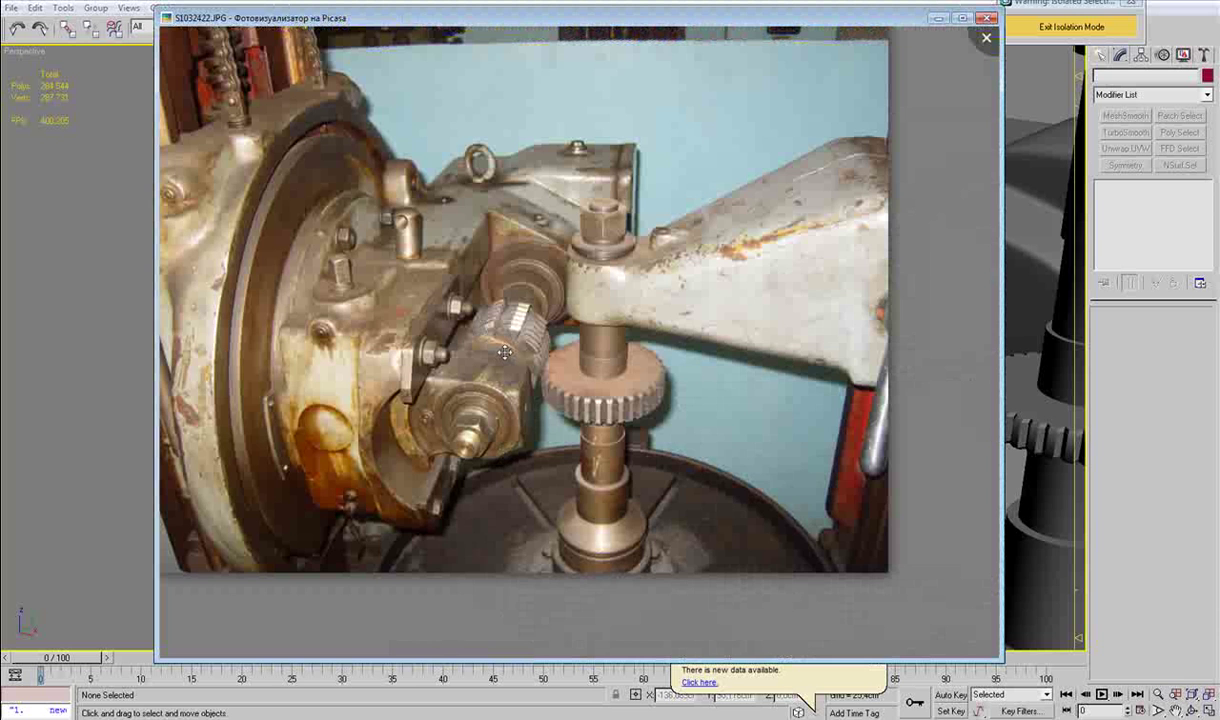
scroll(432, 207, up, 3)
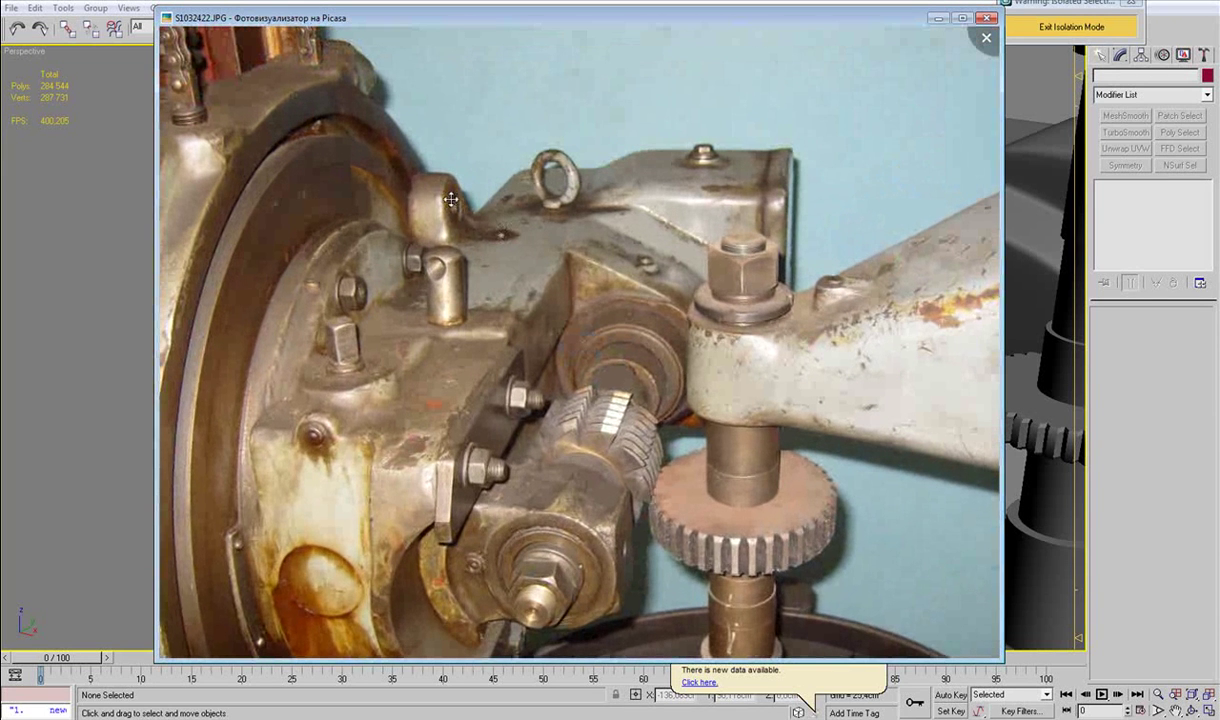
scroll(449, 203, up, 2)
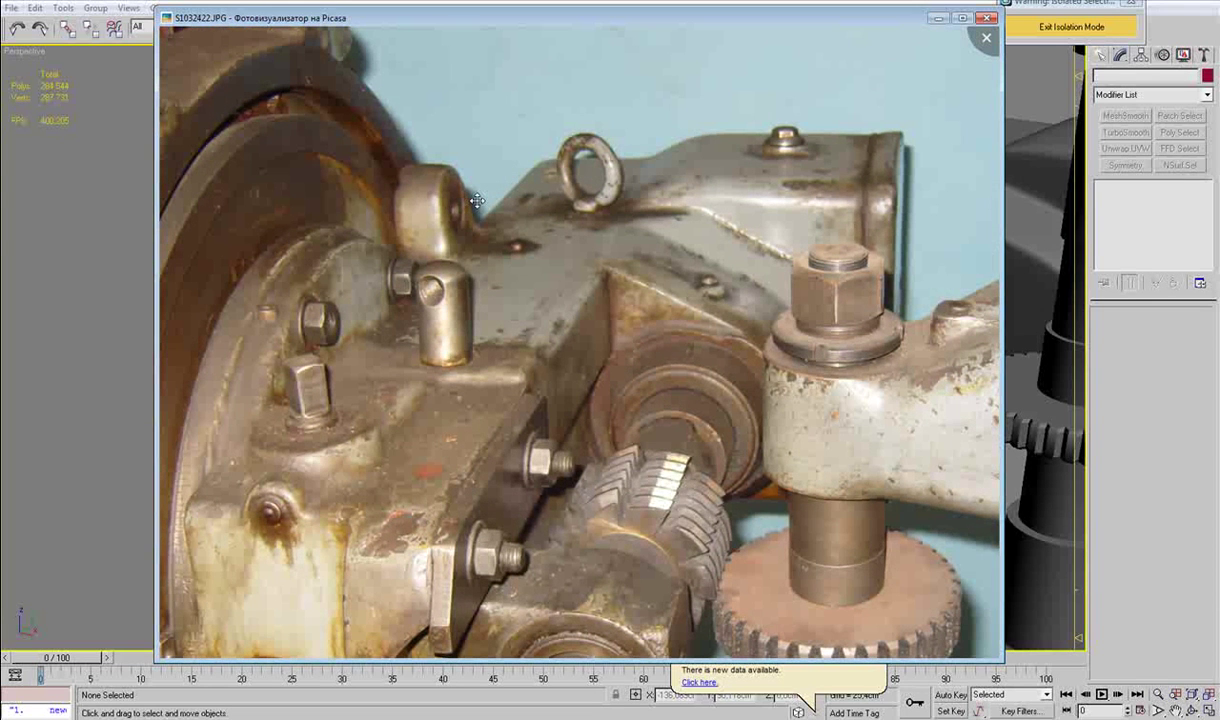
scroll(477, 201, down, 3)
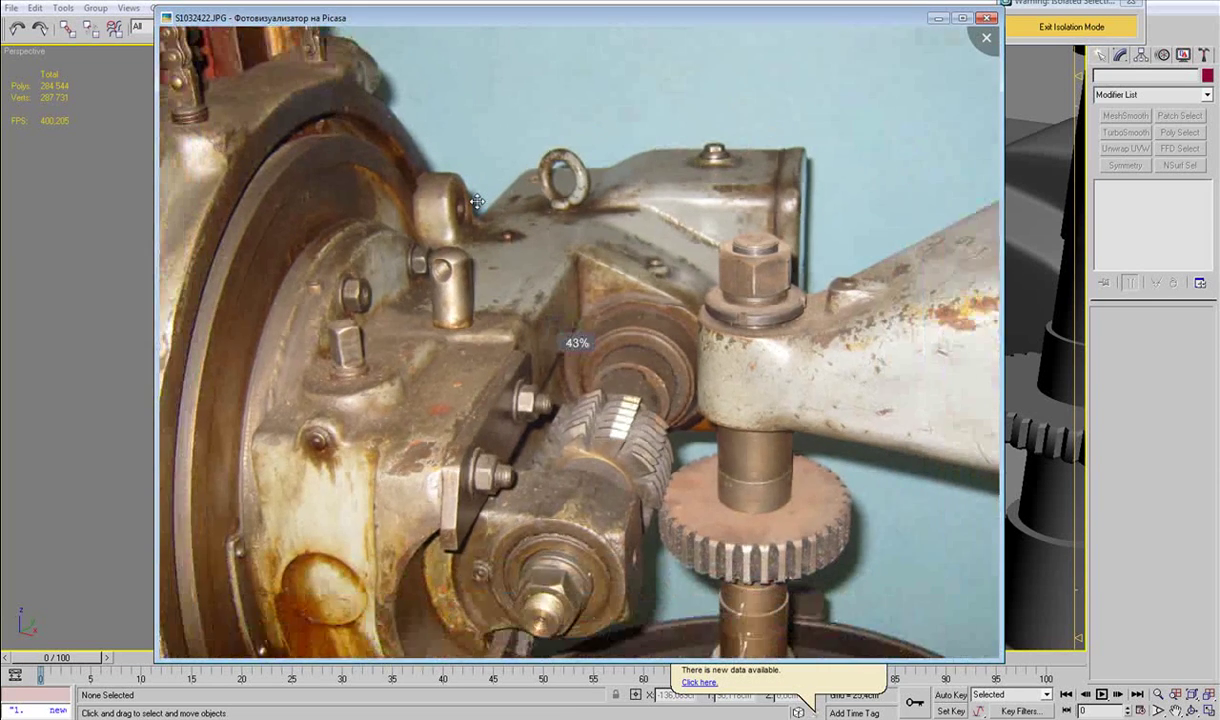
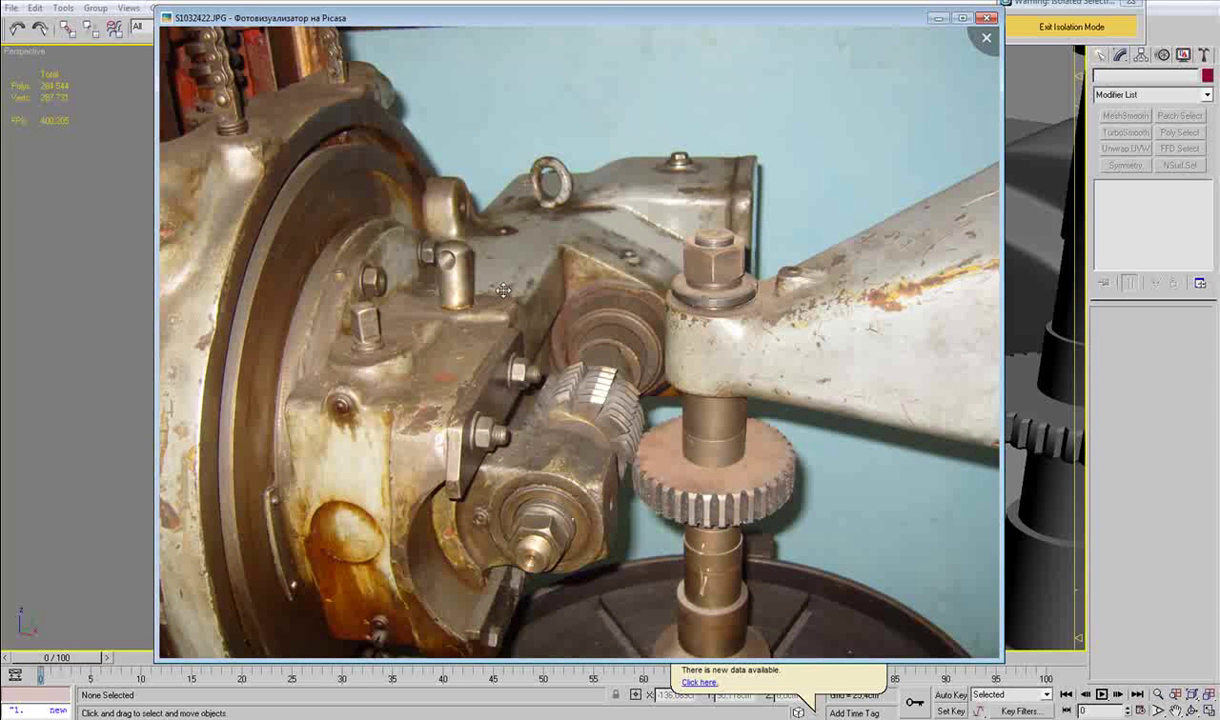
click(106, 308)
scroll(725, 193, down, 2)
alt+middle_drag(743, 196, 686, 207)
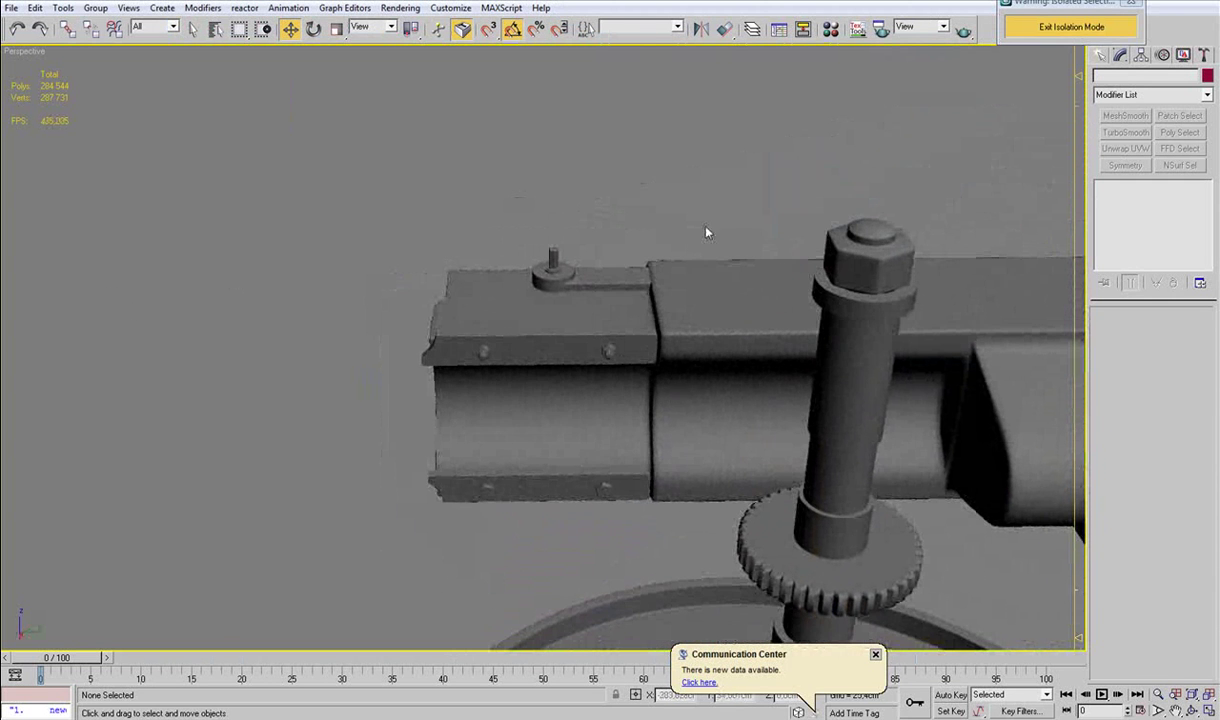
Dismiss the Communication Center notice and frame the lathe head's upper edge in the Right wireframe view.
click(876, 656)
scroll(964, 300, up, 3)
middle_drag(964, 300, 618, 406)
key(f)
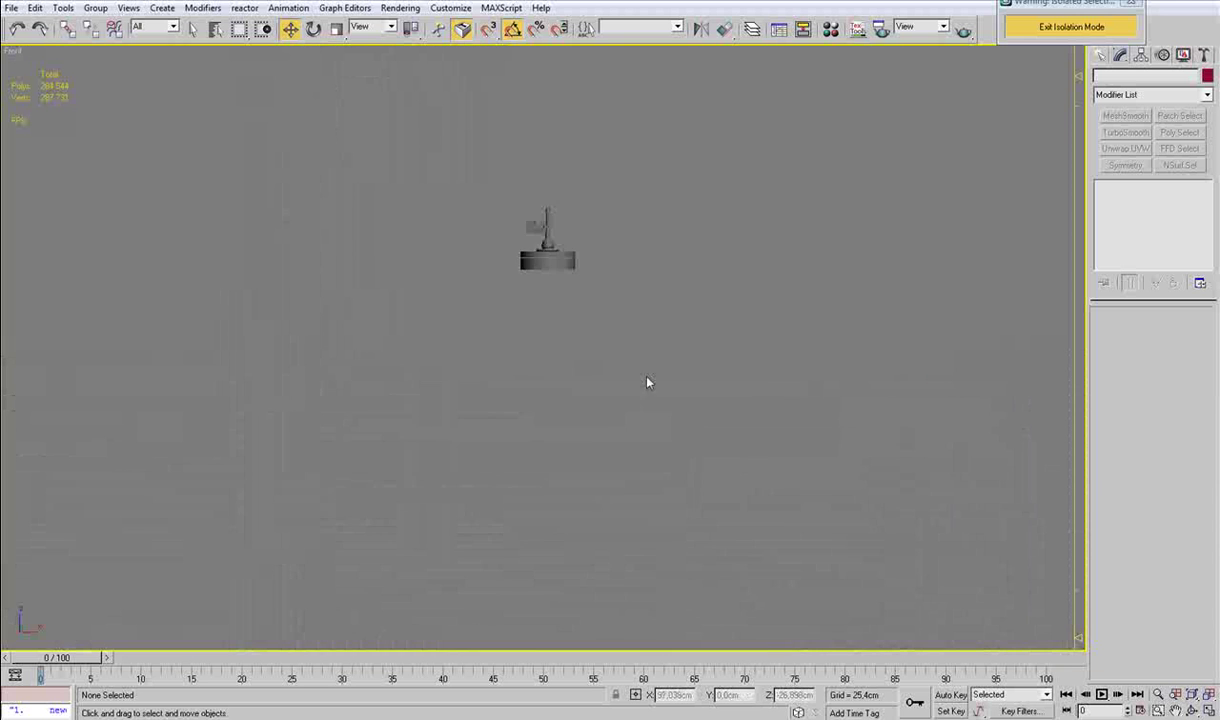
key(z)
middle_drag(638, 328, 643, 430)
scroll(639, 417, up, 2)
key(l)
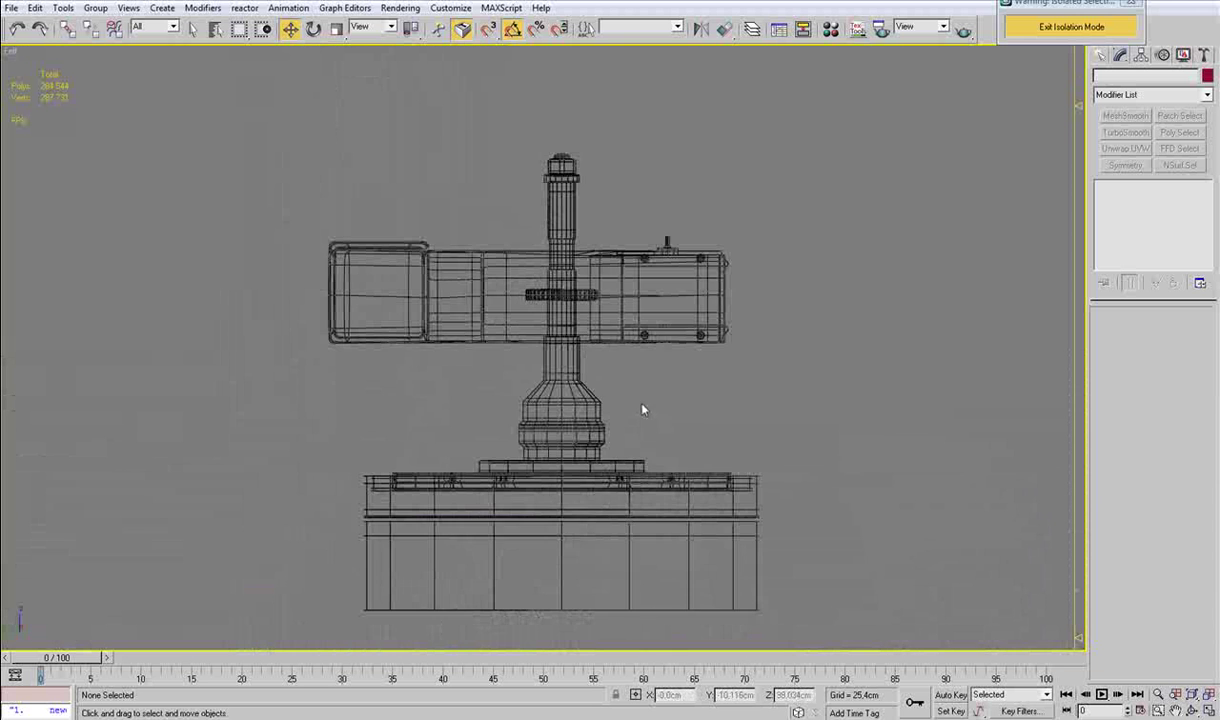
key(z)
key(v)
key(r)
scroll(655, 349, up, 3)
middle_drag(634, 343, 579, 378)
scroll(579, 378, up, 2)
scroll(579, 378, up, 2)
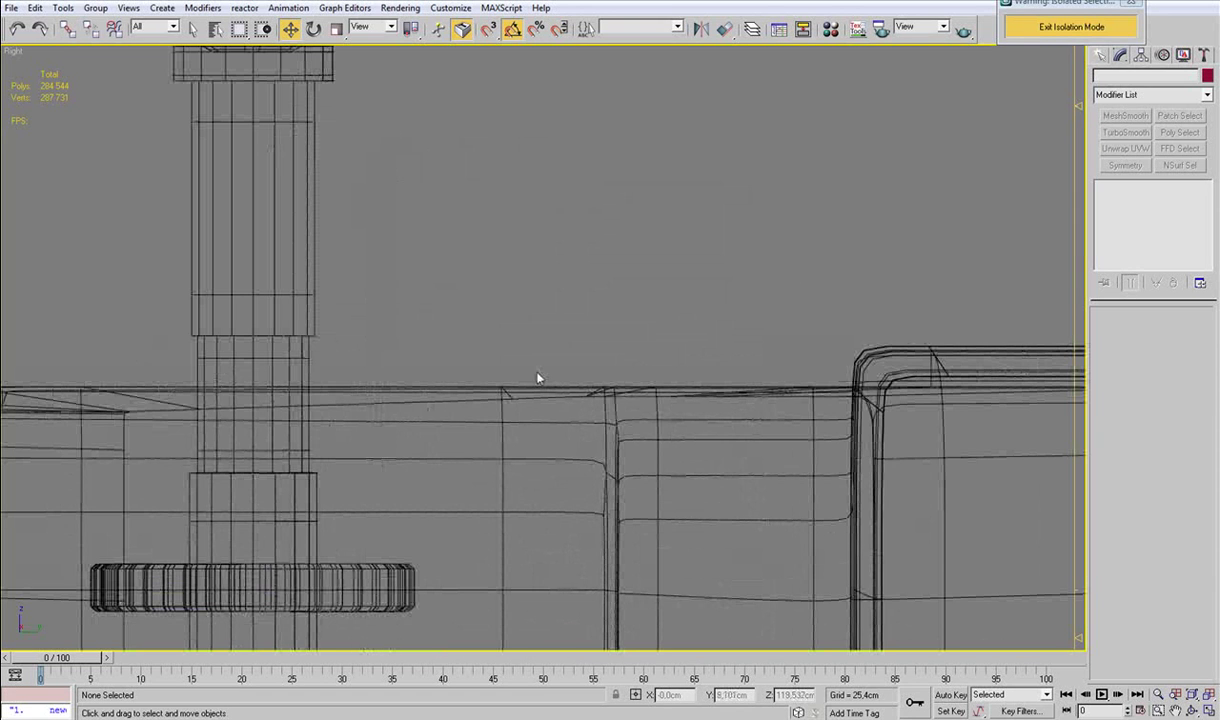
Draw a ten-sided cylinder of about 2.32 cm radius and 0.56 cm thickness at the head's upper edge, with 2 cap segments.
click(1100, 56)
click(1127, 179)
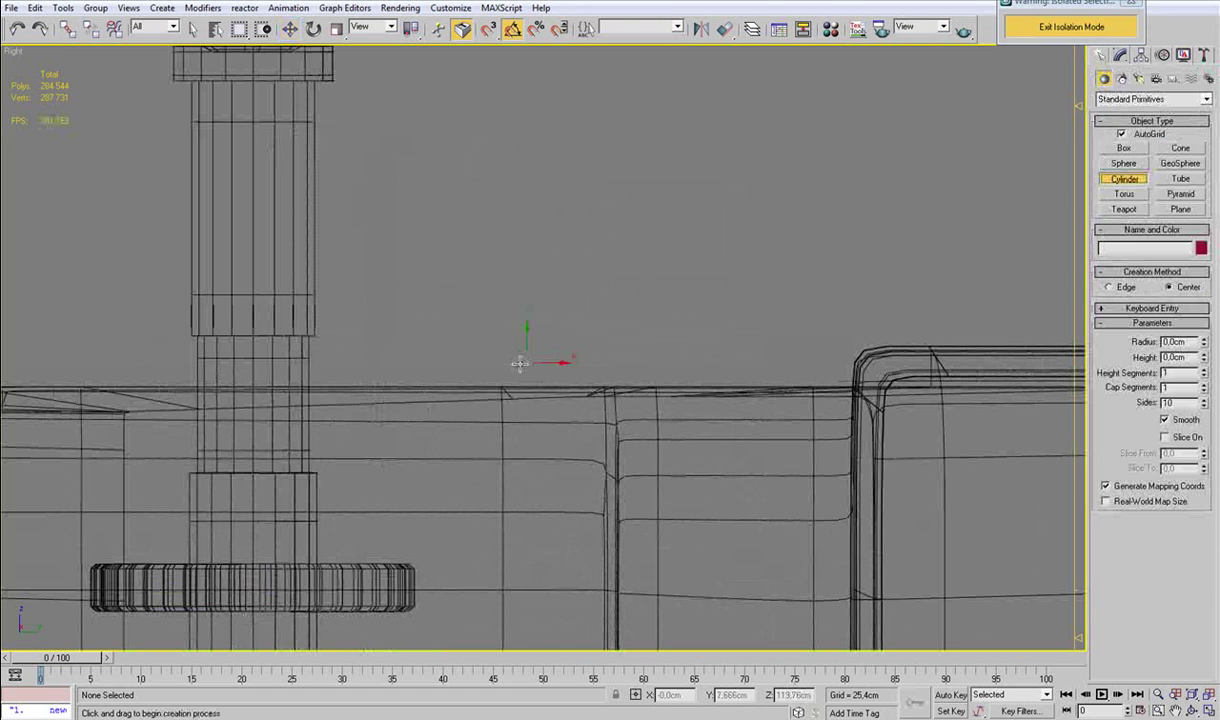
drag(515, 381, 519, 281)
click(536, 320)
key(w)
click(1121, 55)
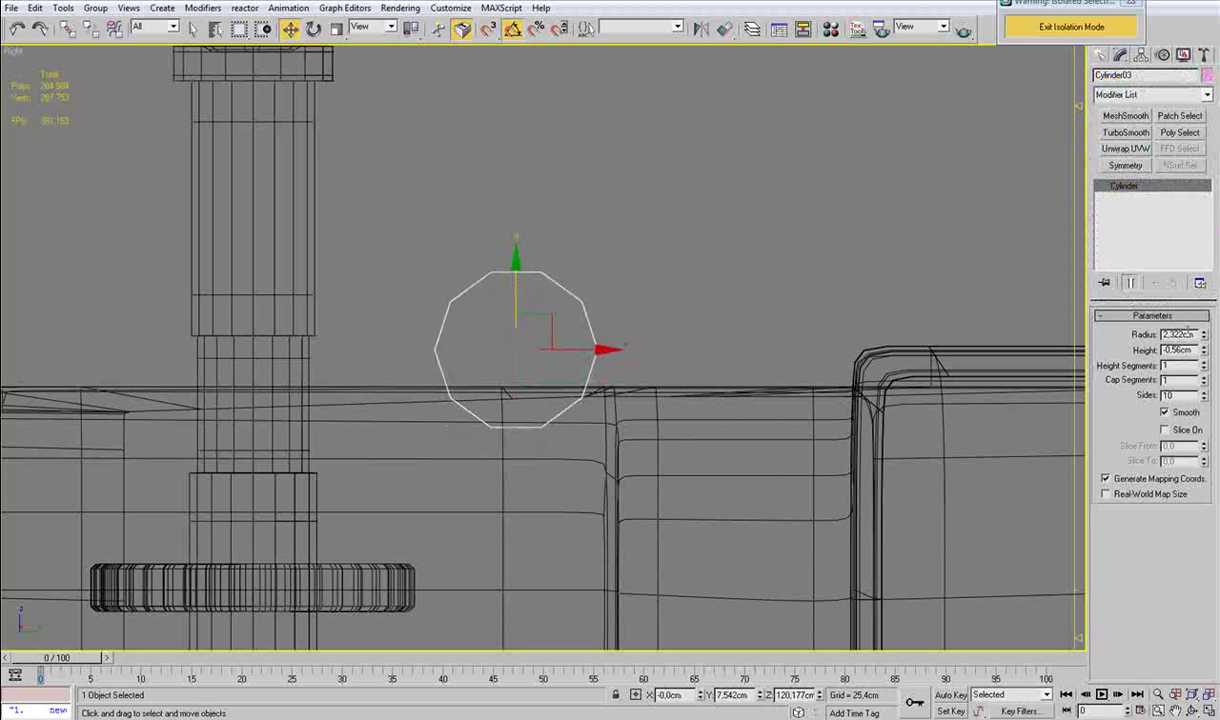
click(1204, 378)
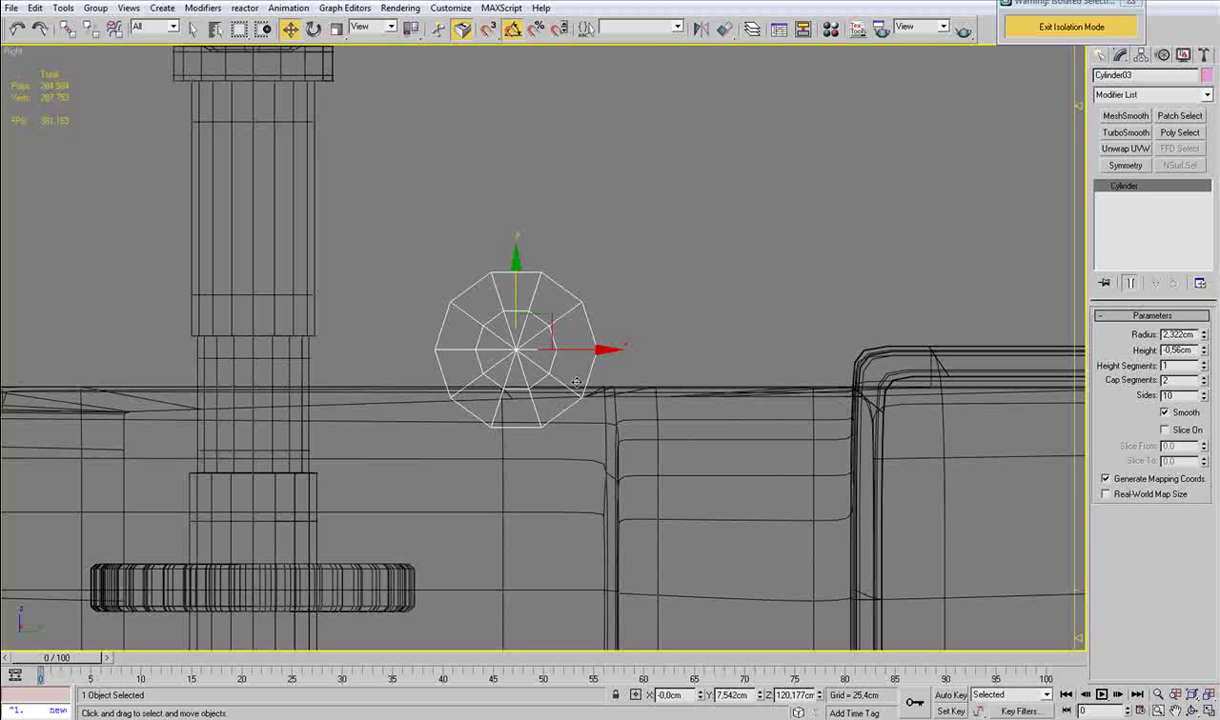
Convert the new cylinder to Editable Poly and delete the polygons of its lower half.
key(ctrl+e)
key(4)
drag(636, 359, 321, 475)
key(Delete)
Extend the half-cylinder's open border straight down toward the head and check the lug in the Perspective view.
key(3)
drag(411, 390, 620, 342)
shift+drag(517, 297, 517, 351)
middle_drag(564, 349, 1087, 313)
scroll(555, 394, up, 2)
key(p)
key(z)
scroll(512, 406, down, 4)
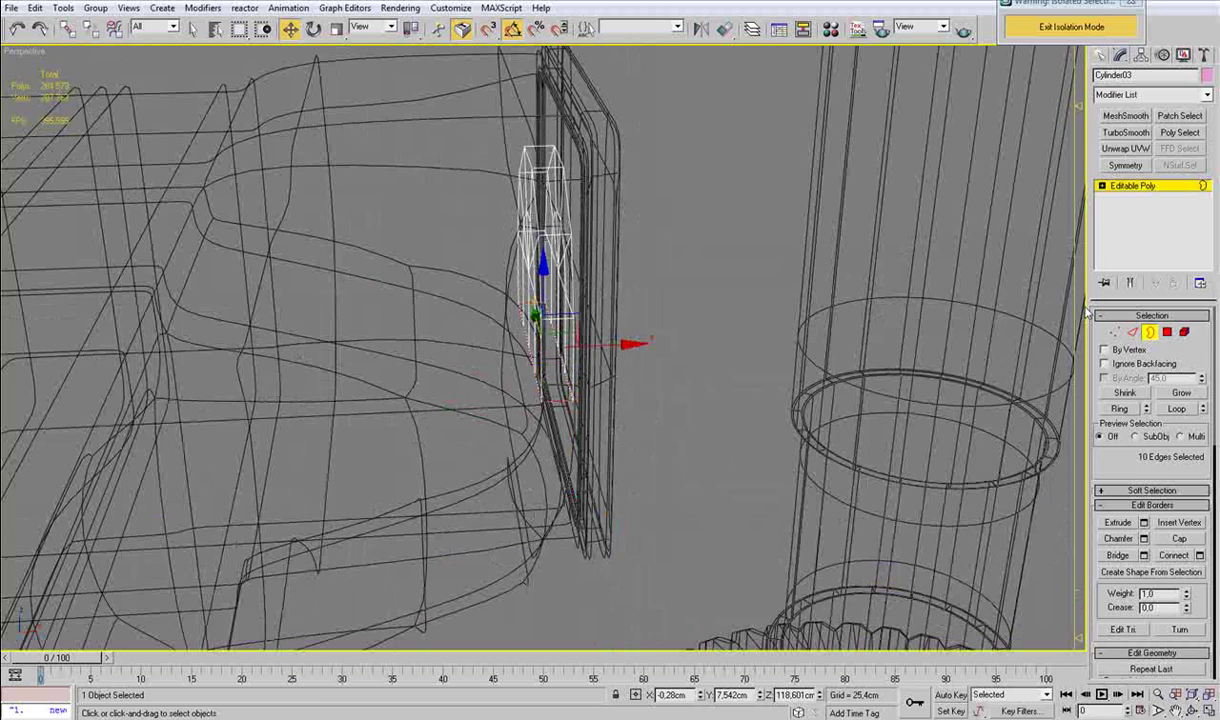
Thicken the lug by selecting the vertices of one side face and moving them along the thickness direction.
click(1147, 331)
scroll(640, 326, down, 4)
key(F3)
drag(670, 299, 274, 311)
key(z)
mouse_move(296, 324)
alt+middle_down()
mouse_move(525, 357)
mouse_move(578, 398)
alt+middle_up()
scroll(370, 342, down, 3)
key(F4)
key(1)
key(F3)
mouse_move(550, 549)
mouse_down()
mouse_move(605, 332)
mouse_move(605, 132)
mouse_up()
key(F3)
drag(645, 357, 661, 345)
alt+middle_drag(641, 342, 598, 347)
drag(613, 390, 630, 391)
alt+middle_drag(630, 391, 661, 396)
Compare the lug with the reference photo and raise the whole lug slightly above the head.
key(alt+Tab)
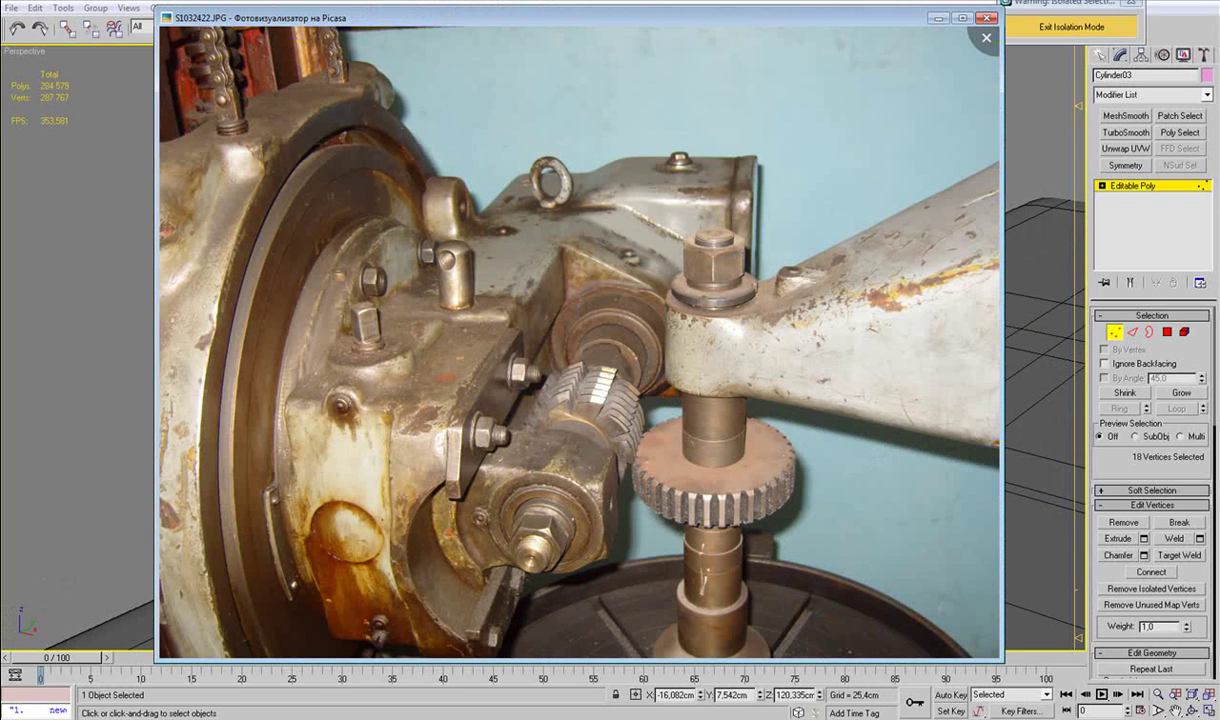
key(alt+Tab)
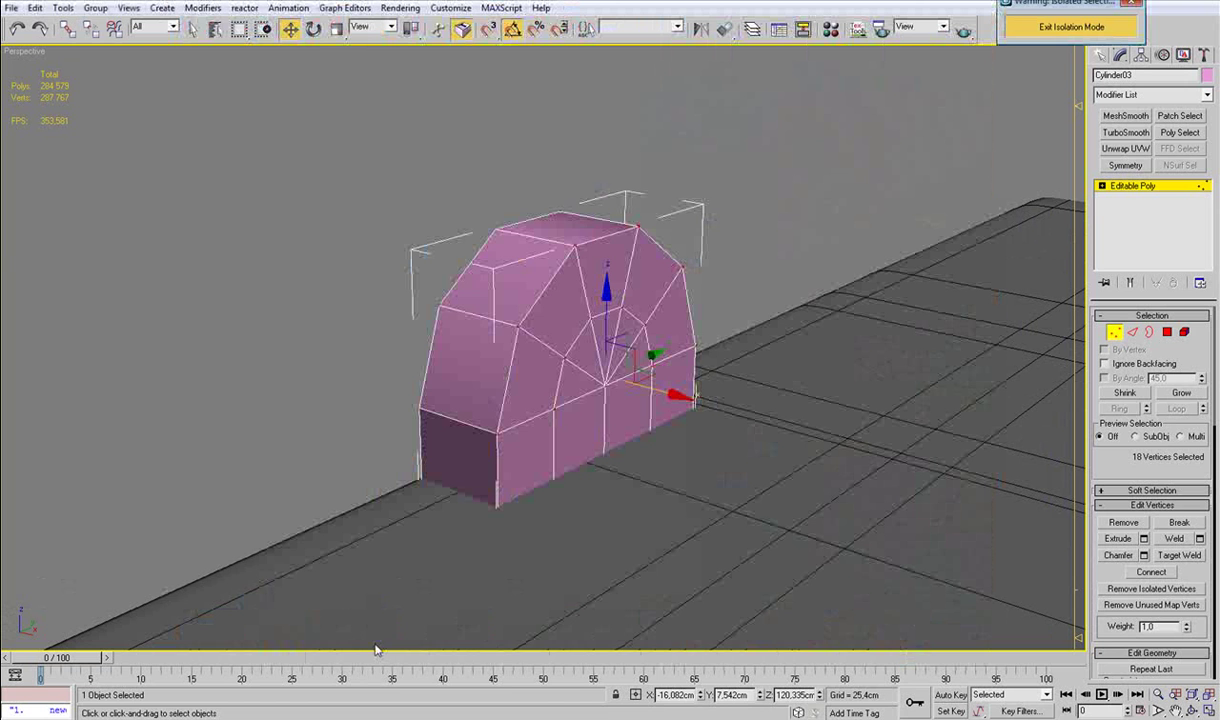
click(1116, 333)
drag(557, 313, 557, 278)
In the Right wireframe view, draw a ten-sided guide cylinder of about 1.16 cm radius at the lug's center, with 1 cap segment.
key(f)
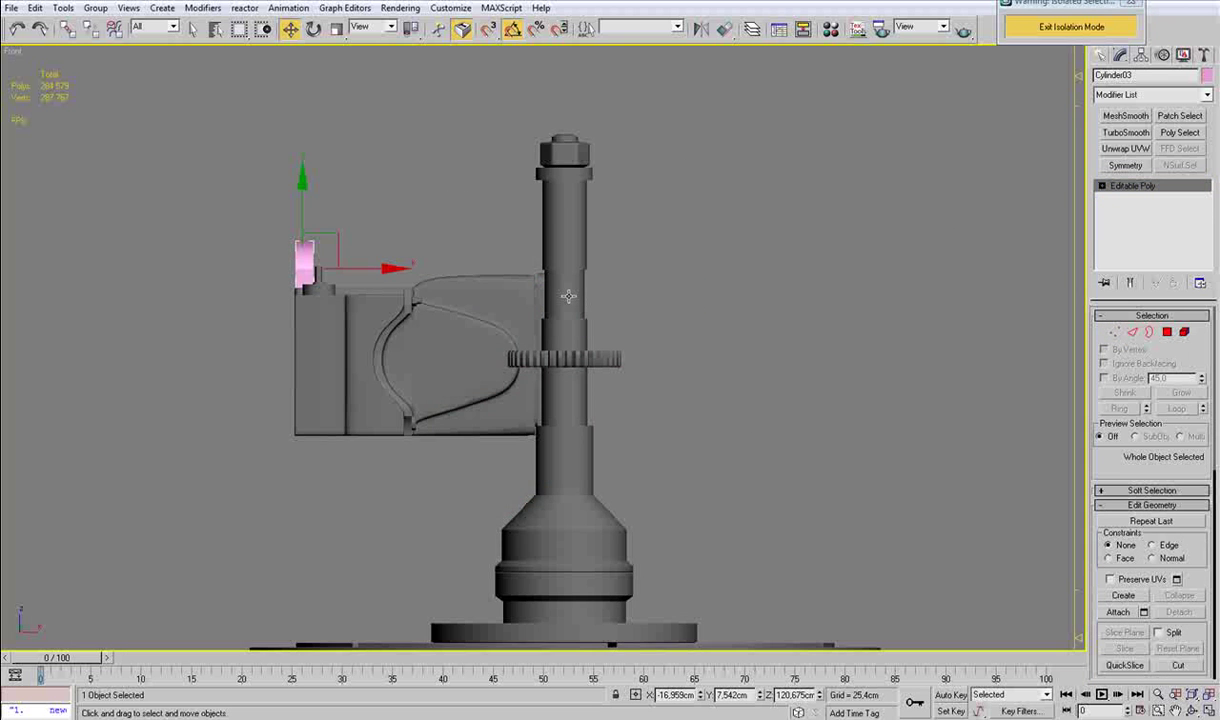
key(v)
key(r)
key(z)
mouse_move(541, 397)
middle_down()
mouse_move(484, 424)
mouse_move(531, 367)
middle_up()
key(F3)
key(F3)
scroll(544, 354, up, 2)
key(F3)
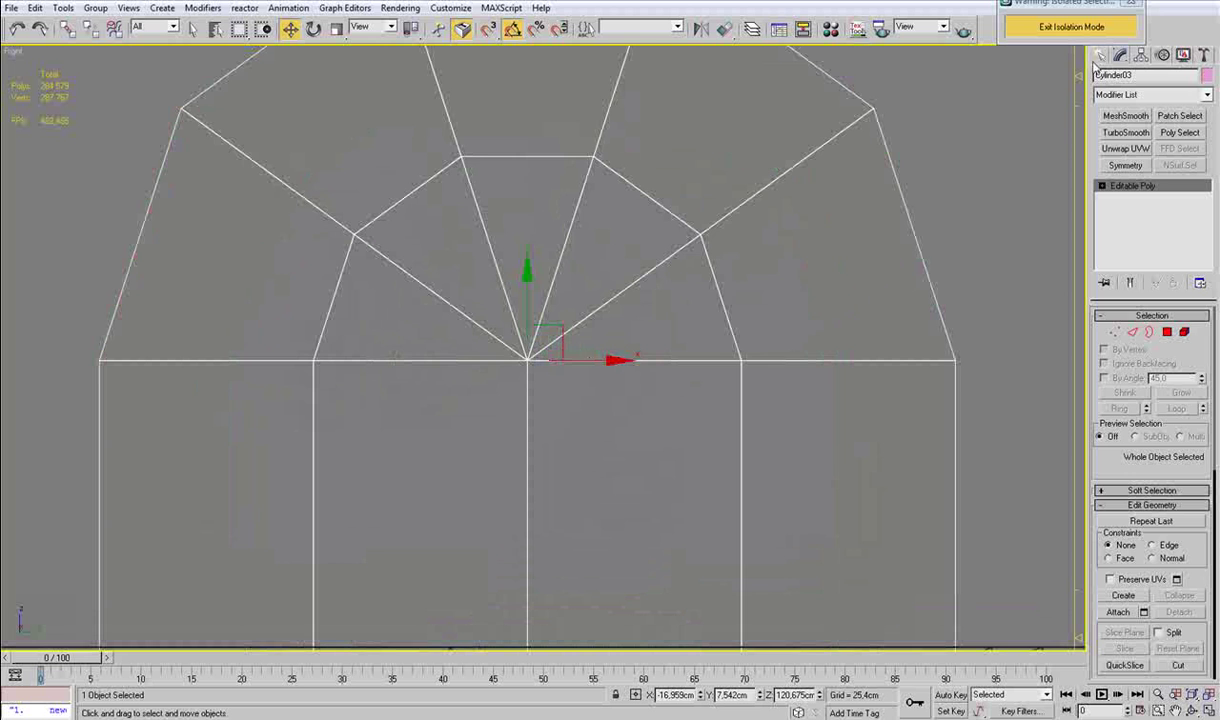
click(1102, 55)
click(1122, 178)
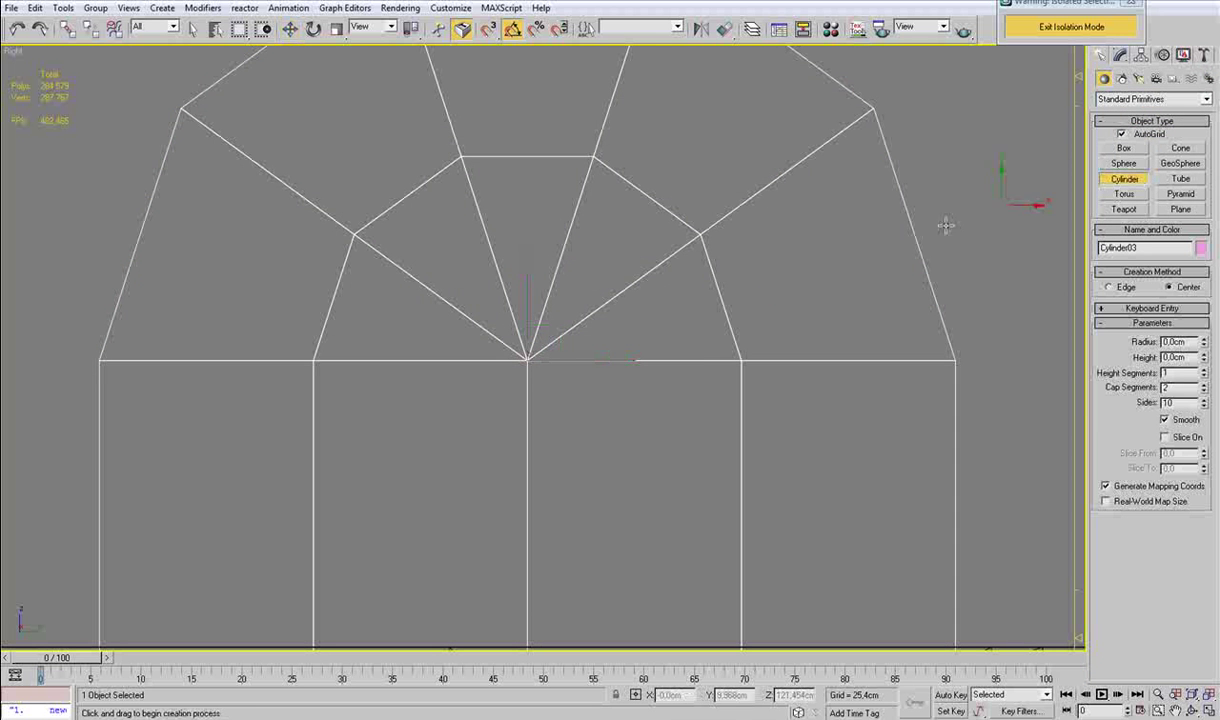
drag(527, 360, 588, 156)
click(600, 246)
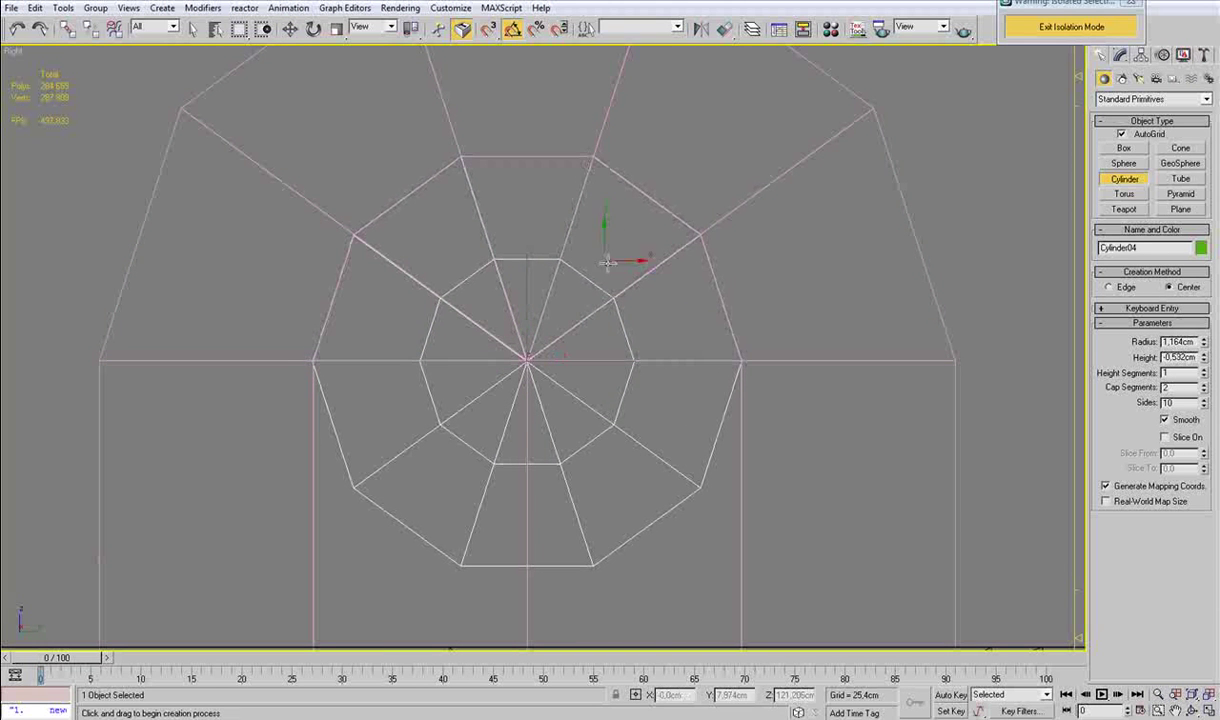
key(w)
click(1120, 57)
click(1204, 384)
scroll(735, 357, down, 3)
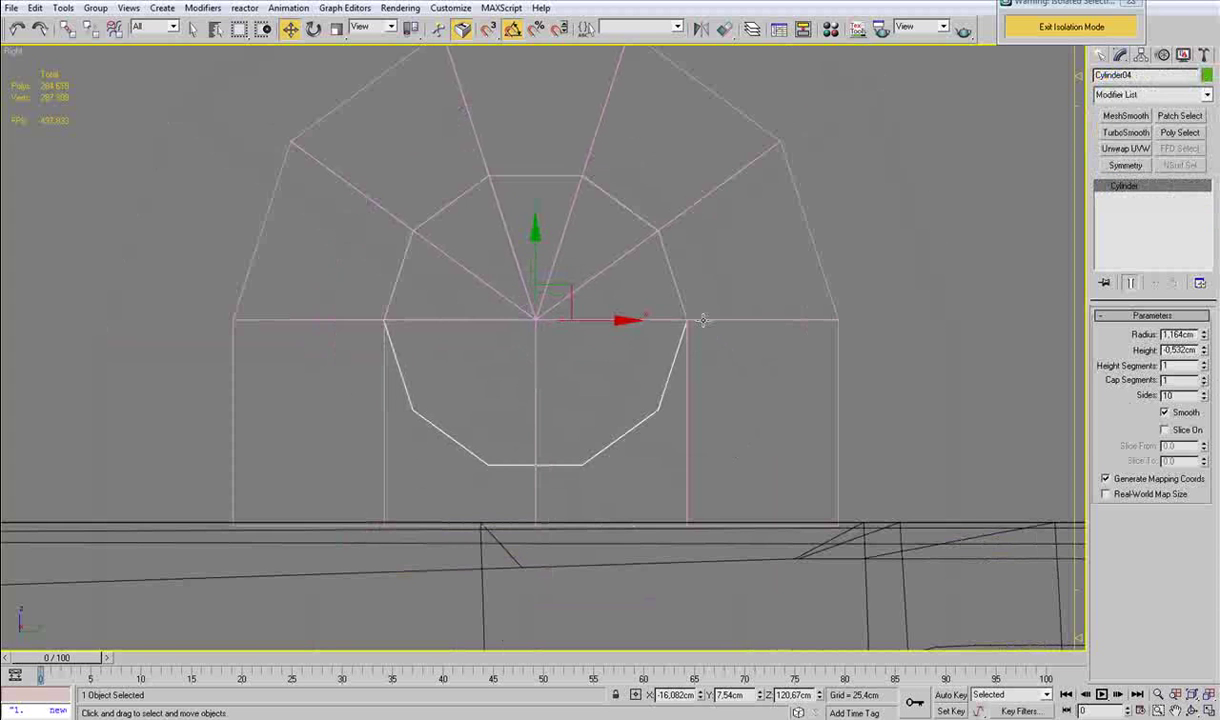
Cut edges into the lug's face along the lower half of the guide cylinder's outline, completing the inner ten-sided circle.
click(703, 320)
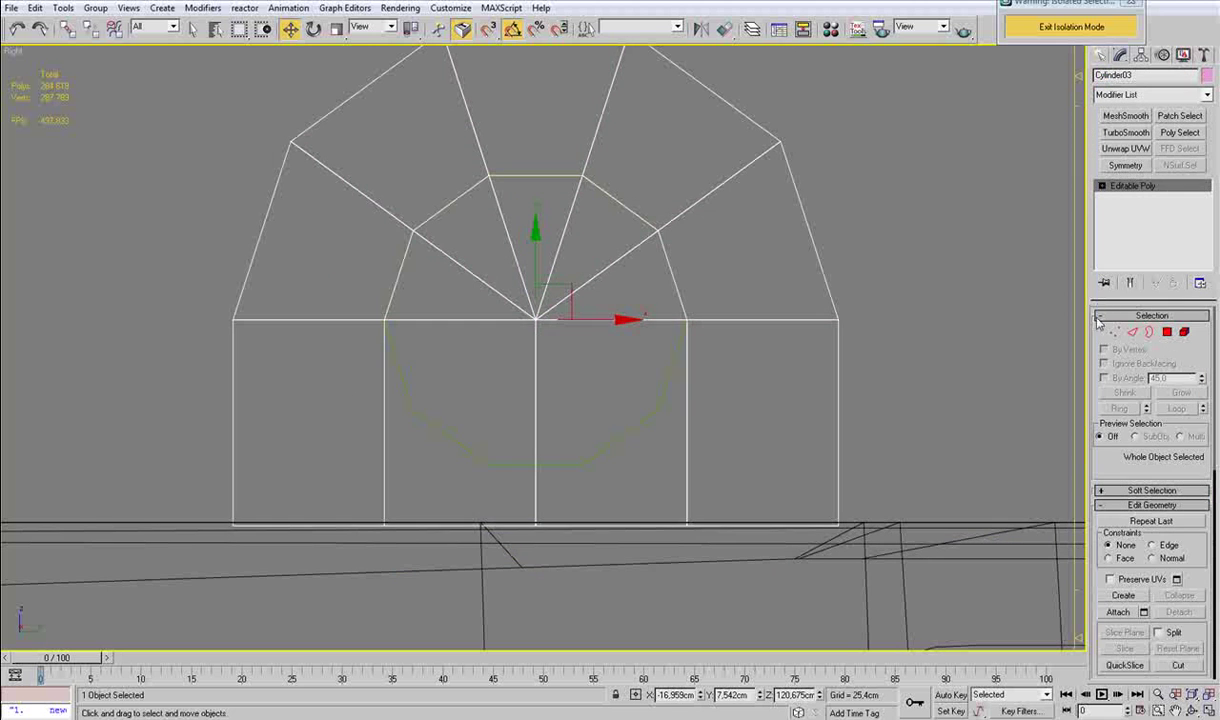
key(1)
key(q)
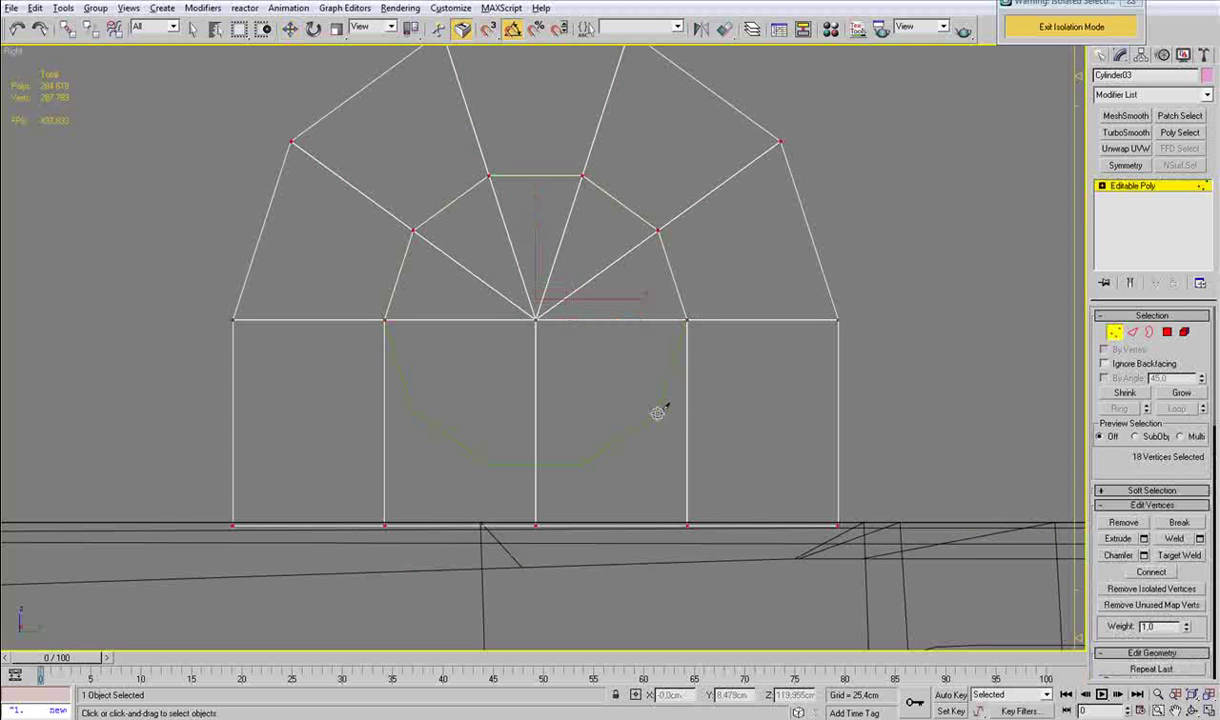
click(687, 320)
click(659, 408)
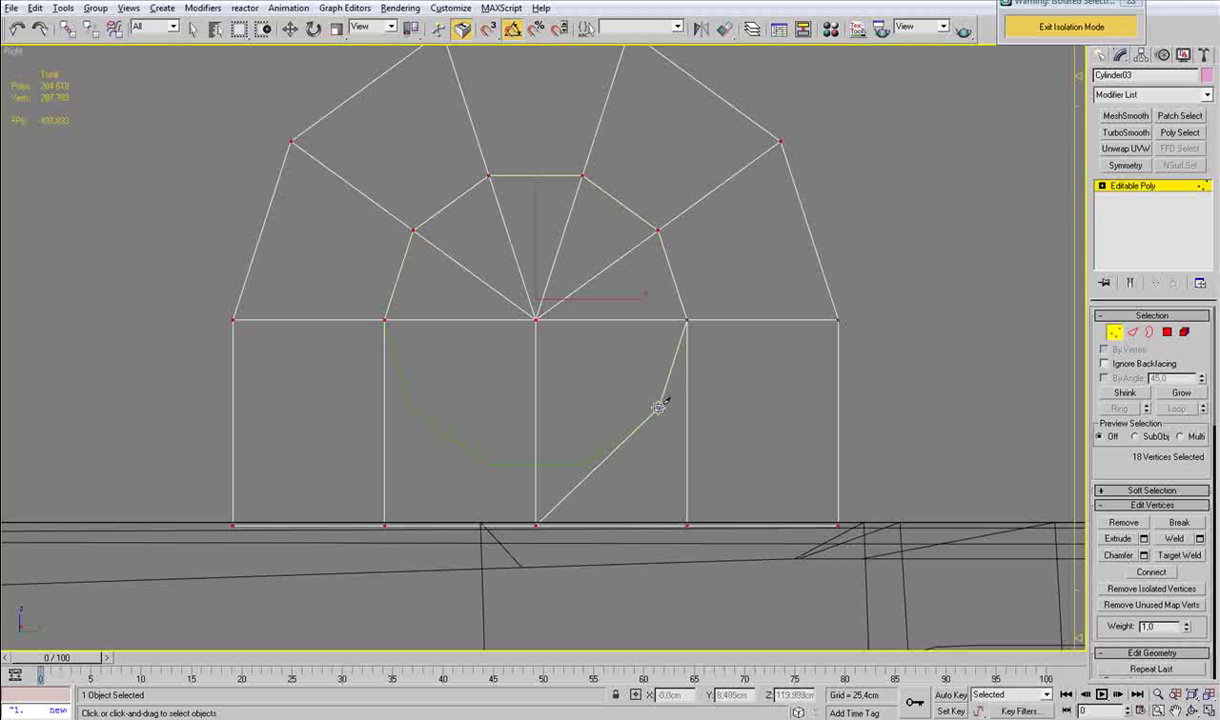
click(583, 465)
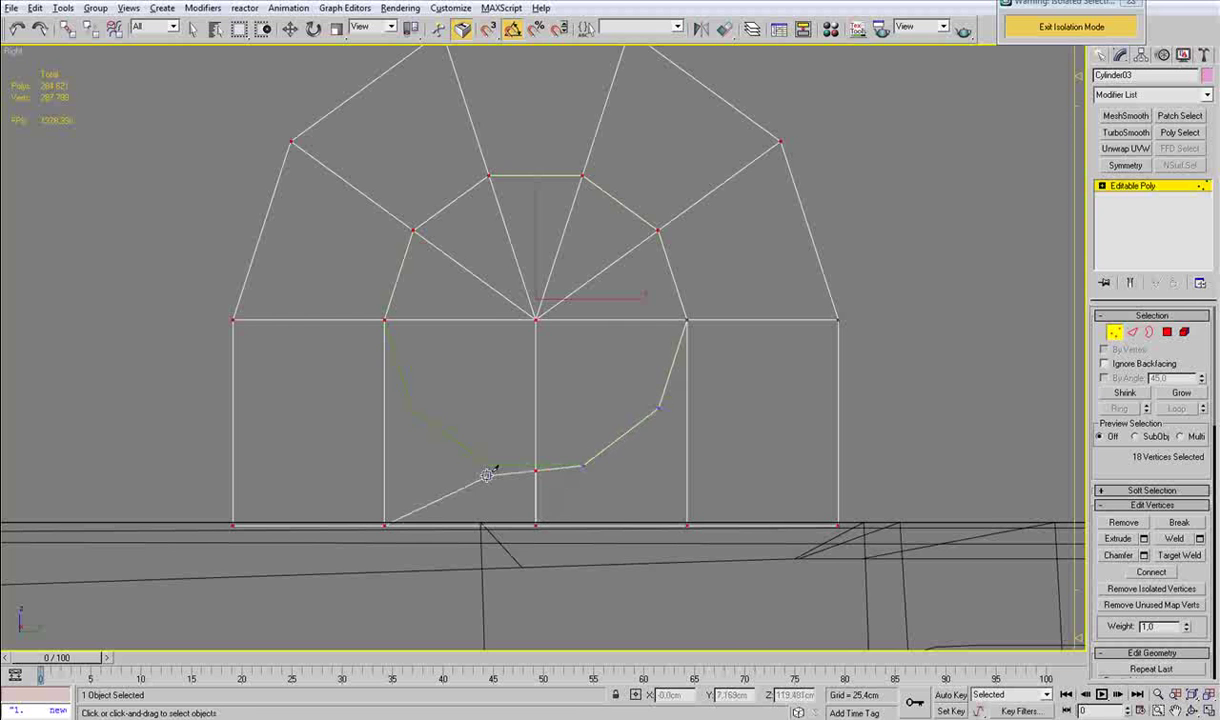
click(485, 463)
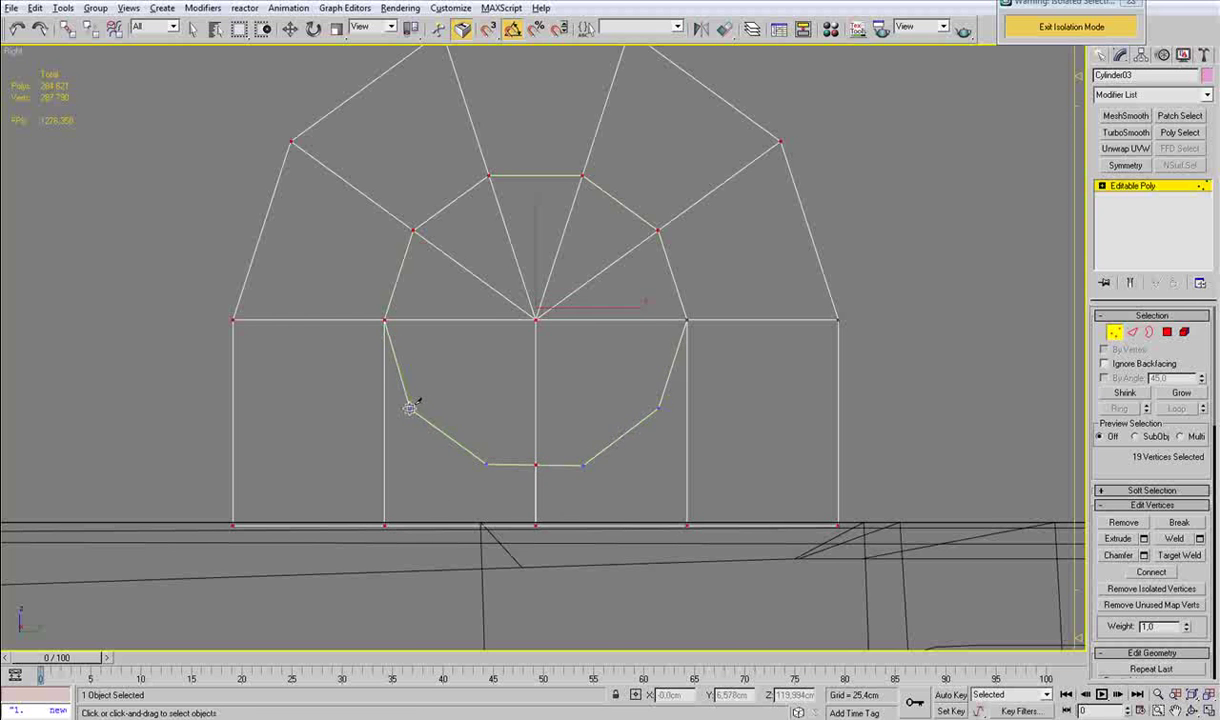
click(410, 408)
click(384, 318)
right_click(384, 318)
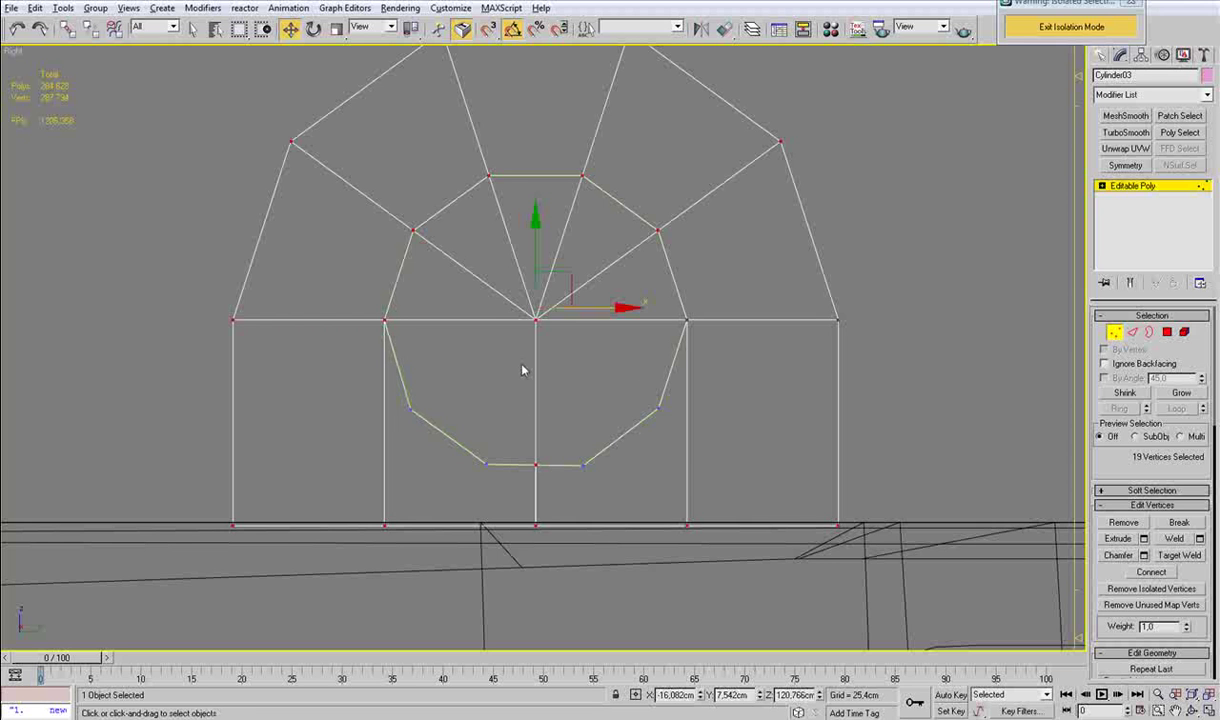
Cut edges from the circle's center to its two lowest corners and weld the extra vertex between them to one corner.
key(alt+c)
click(536, 320)
click(489, 465)
click(535, 320)
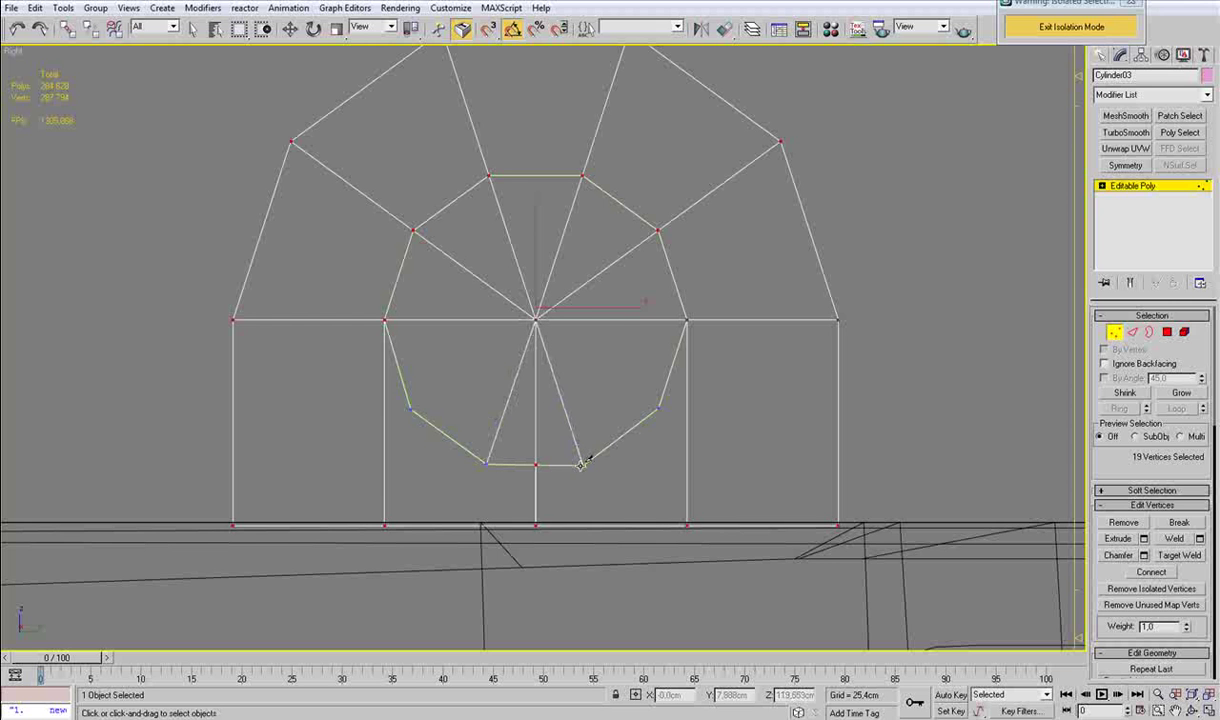
right_click(585, 489)
key(ctrl+shift+w)
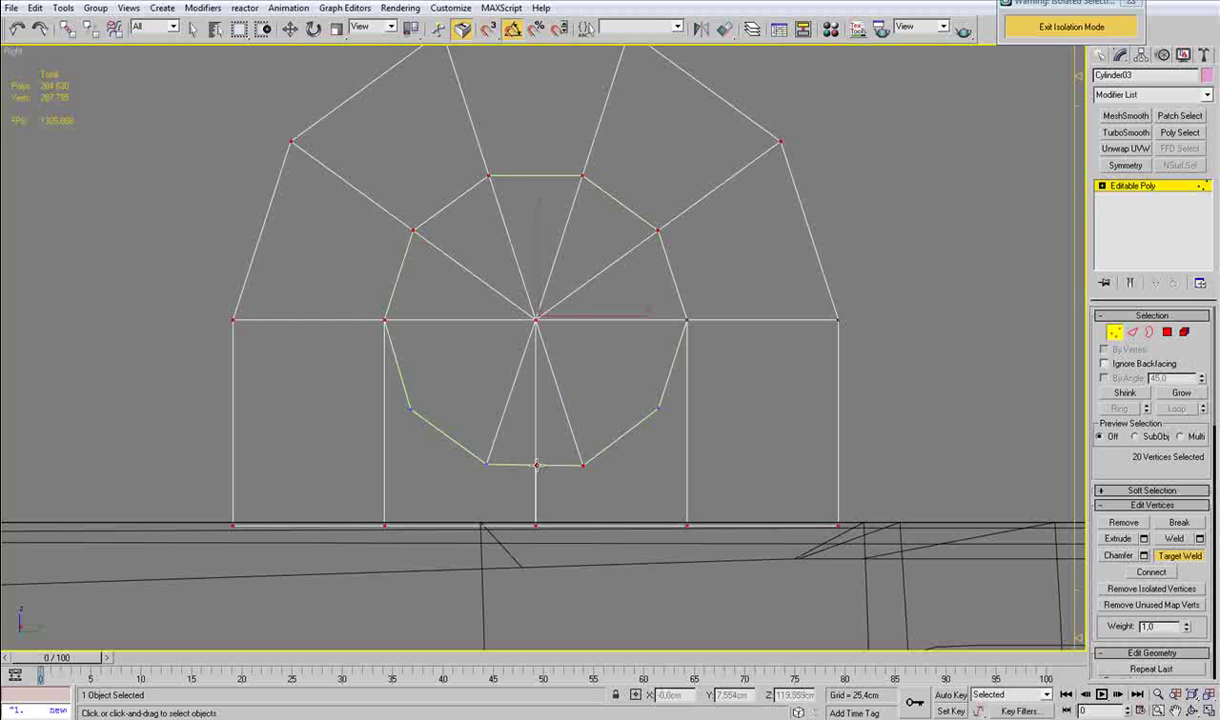
click(586, 467)
right_click(572, 491)
Move the base's middle vertex directly under one lowest circle corner and cut a vertical edge from the other corner to the base.
drag(527, 535, 549, 516)
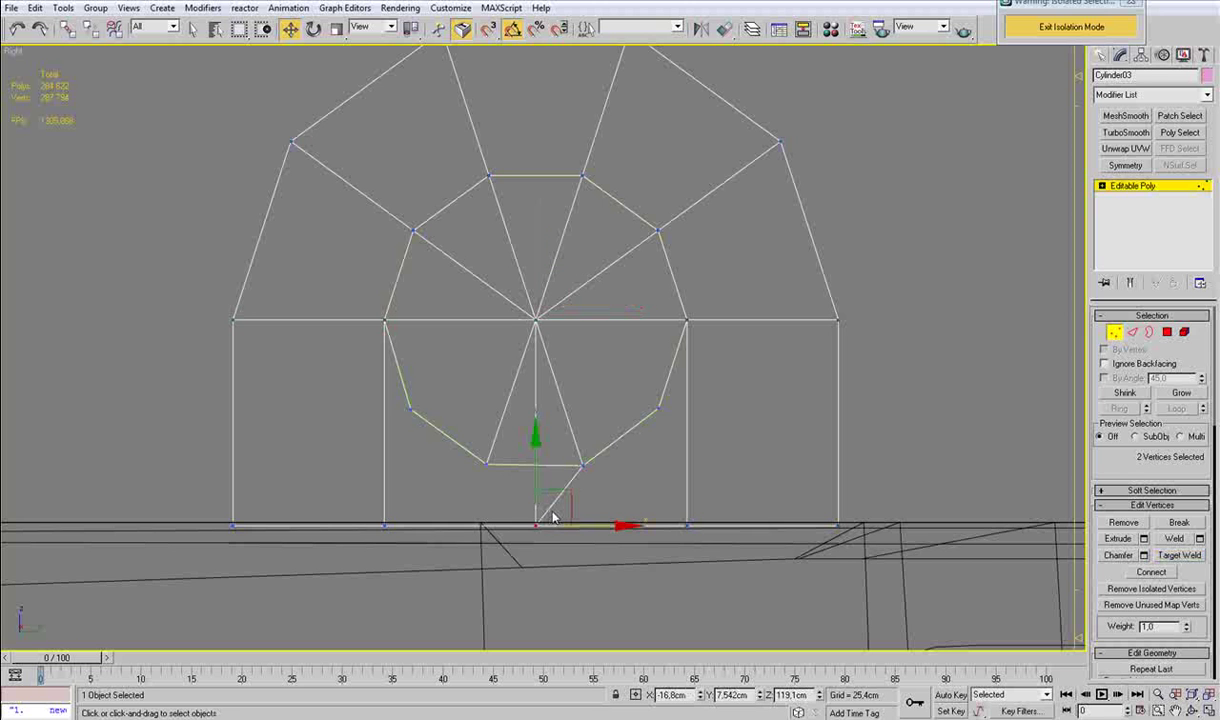
click(577, 554)
click(536, 525)
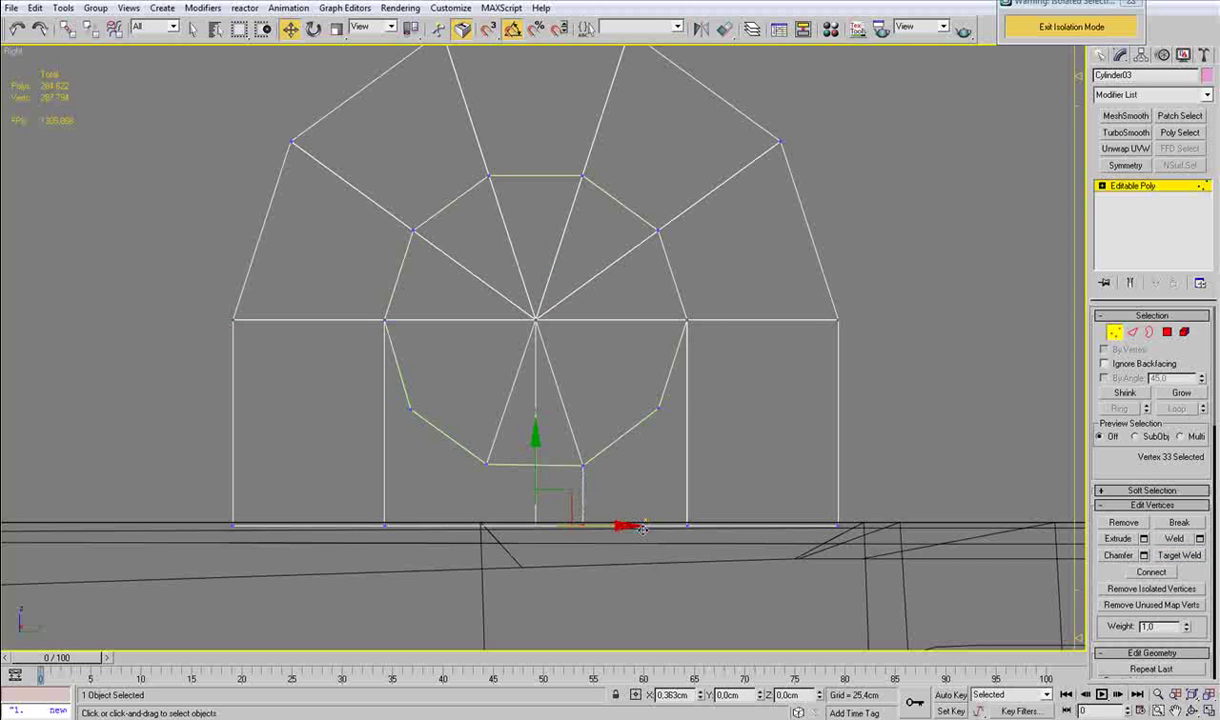
drag(643, 529, 643, 529)
key(alt+c)
click(487, 465)
click(487, 525)
right_click(487, 526)
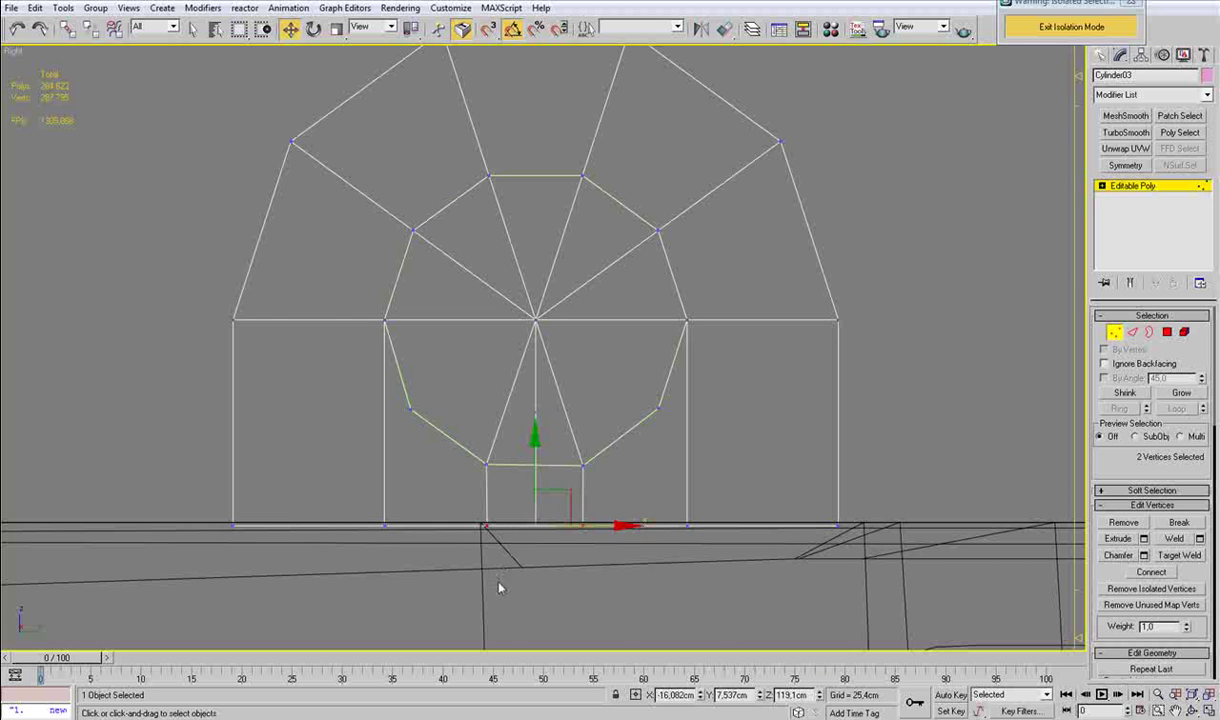
Remove the leftover vertical edge running from the circle's center to the base.
key(2)
click(537, 494)
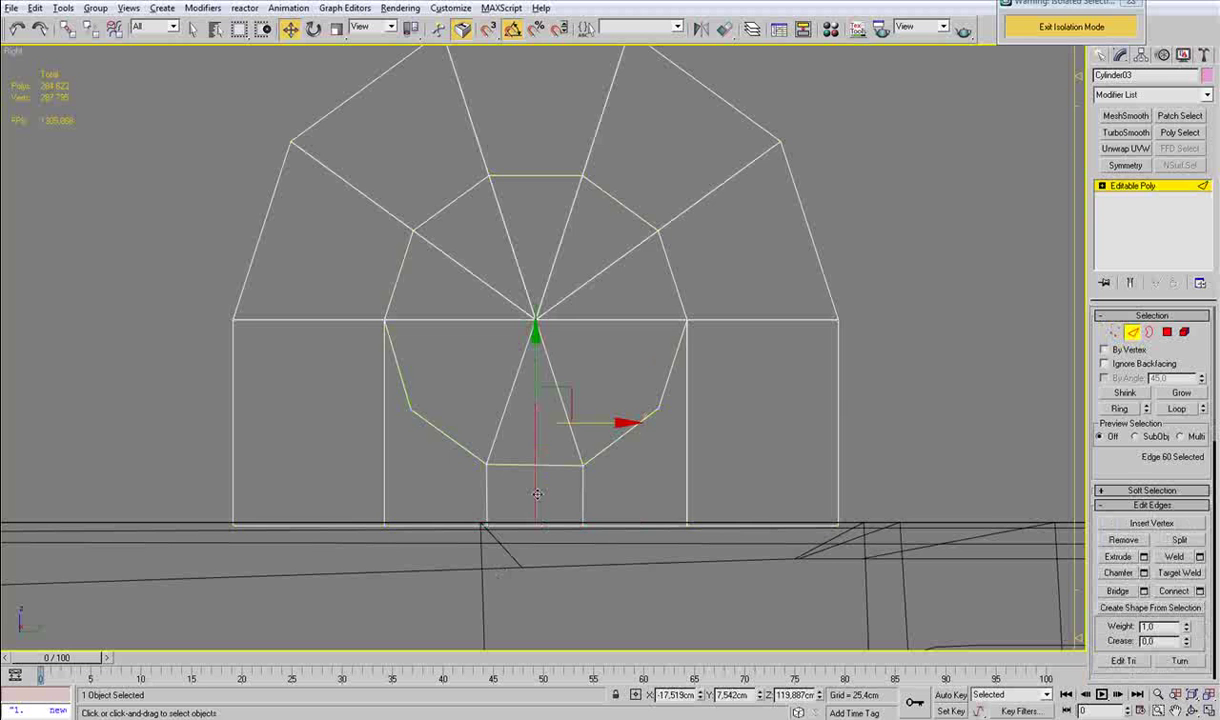
key(BackSpace)
middle_drag(539, 499, 470, 487)
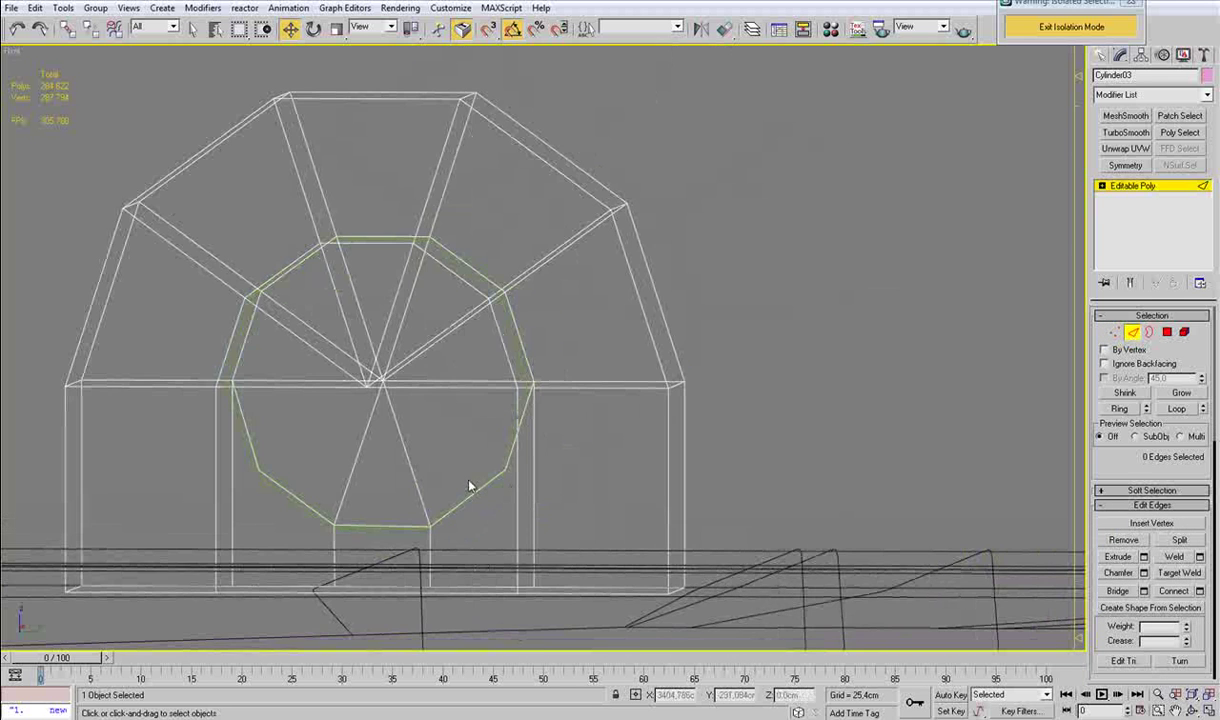
In the Right view, cut an edge from the circle's lower-left side corner to the base vertex below it.
key(v)
key(r)
key(z)
middle_drag(580, 427, 561, 297)
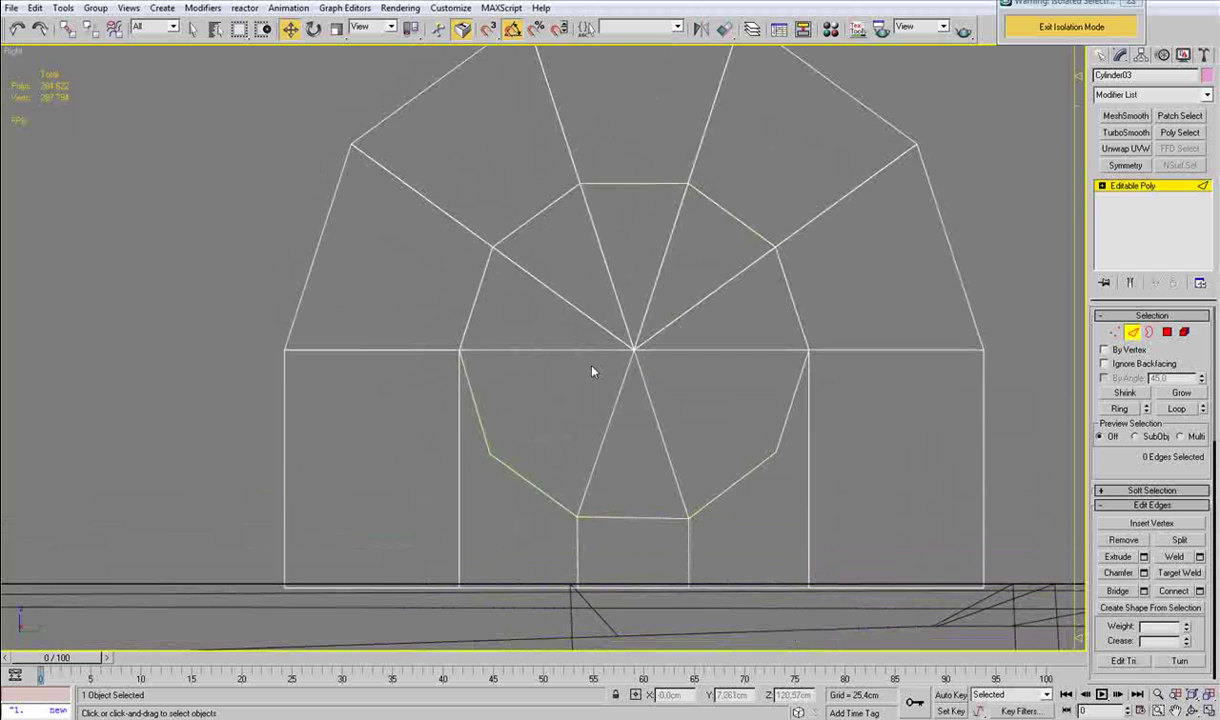
scroll(558, 305, down, 2)
key(1)
key(alt+c)
click(505, 422)
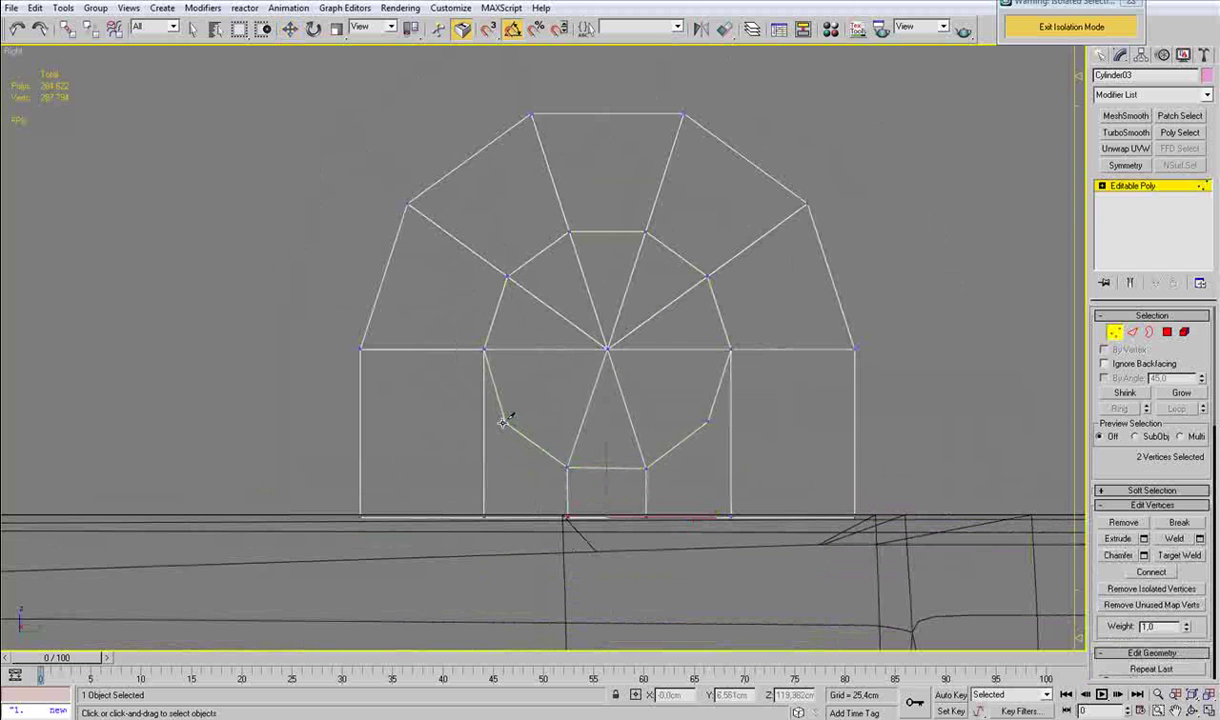
click(483, 517)
right_click(484, 516)
Cut edges from the circle's two lower side corners to its center vertex.
scroll(531, 406, up, 2)
middle_drag(531, 406, 515, 450)
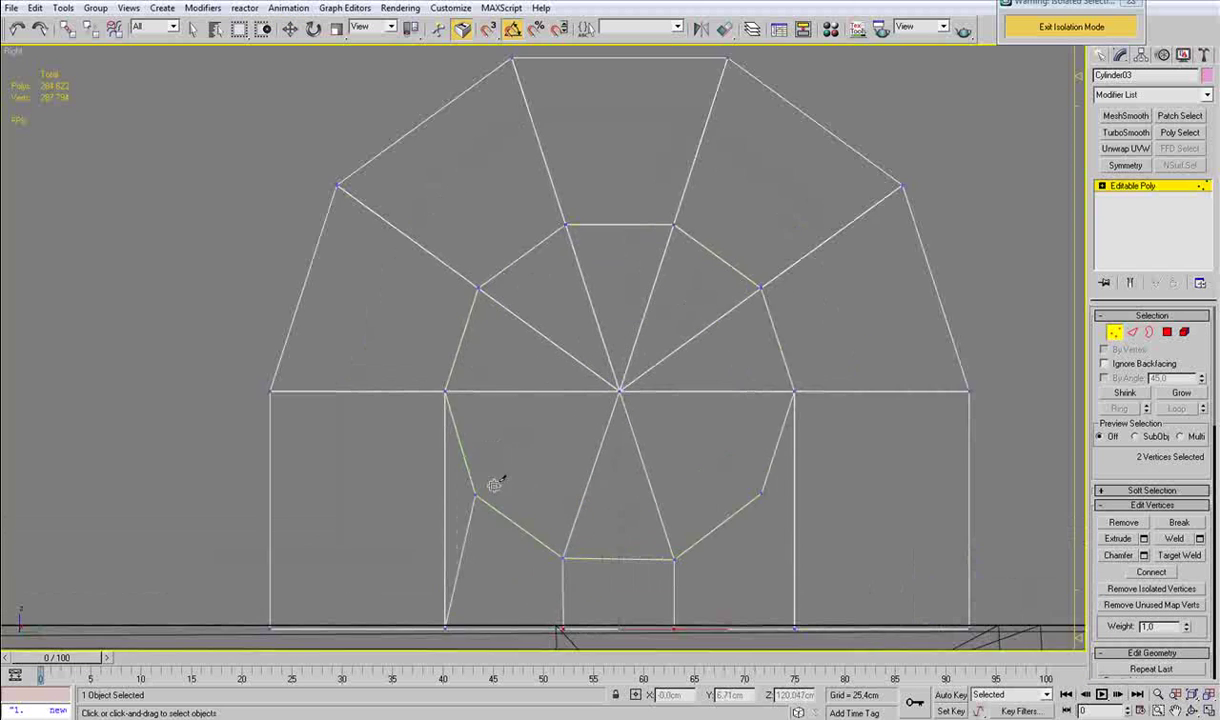
click(475, 495)
click(620, 391)
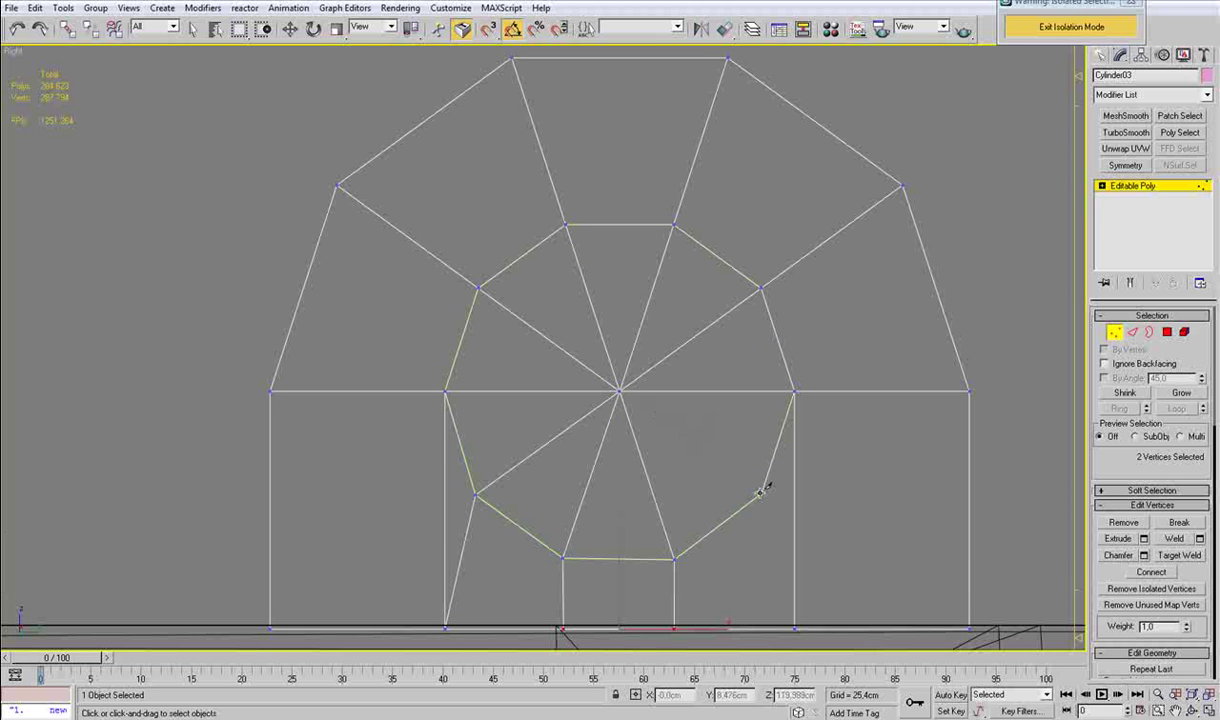
right_click(628, 400)
key(alt+c)
click(762, 493)
click(620, 391)
key(w)
Adjust the circle's lower side corners and cut an edge from the lower-right one to the base vertex below it.
click(476, 494)
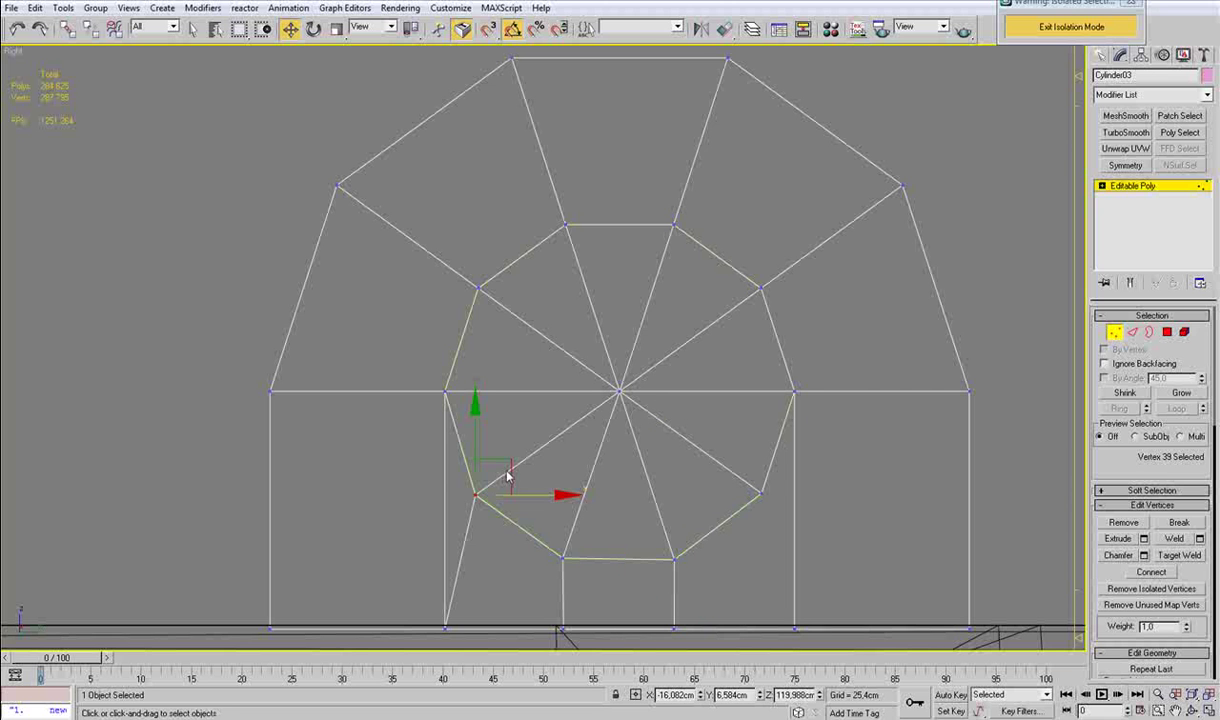
click(762, 497)
drag(789, 459, 790, 461)
click(761, 492)
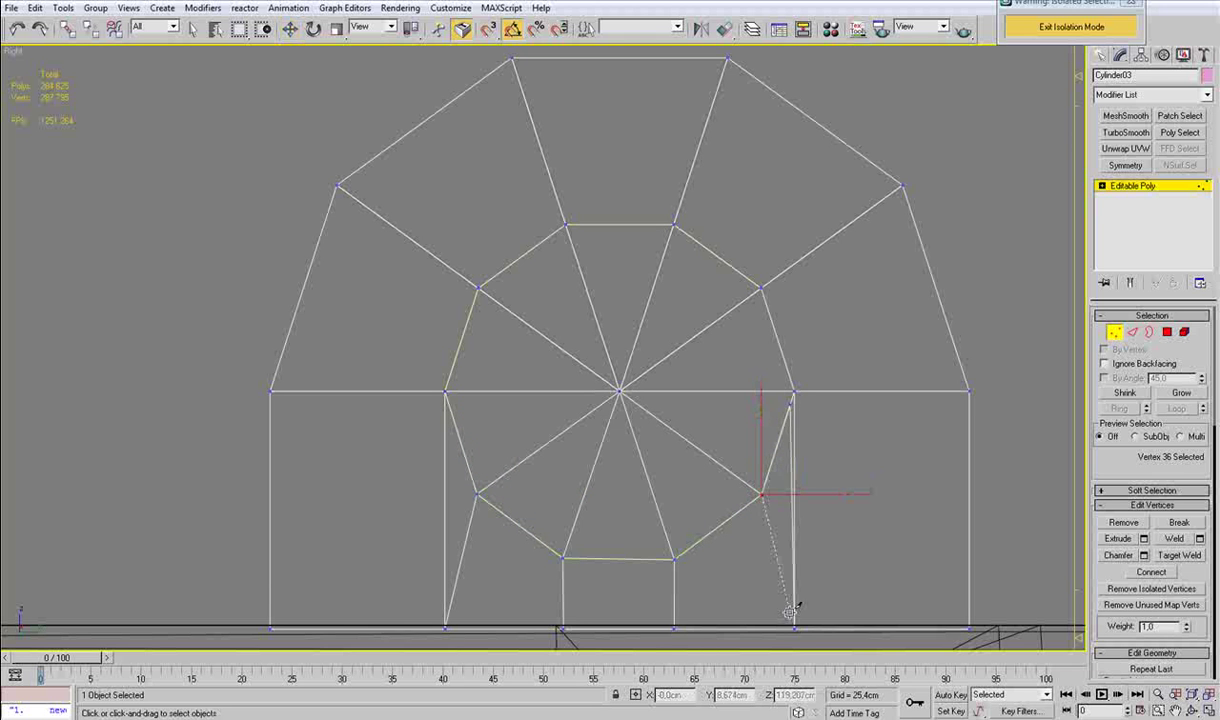
click(795, 627)
right_click(795, 627)
In the Top view, connect the lug's thickness edges across the middle and delete the polygons of the half without the cut circle.
key(t)
key(z)
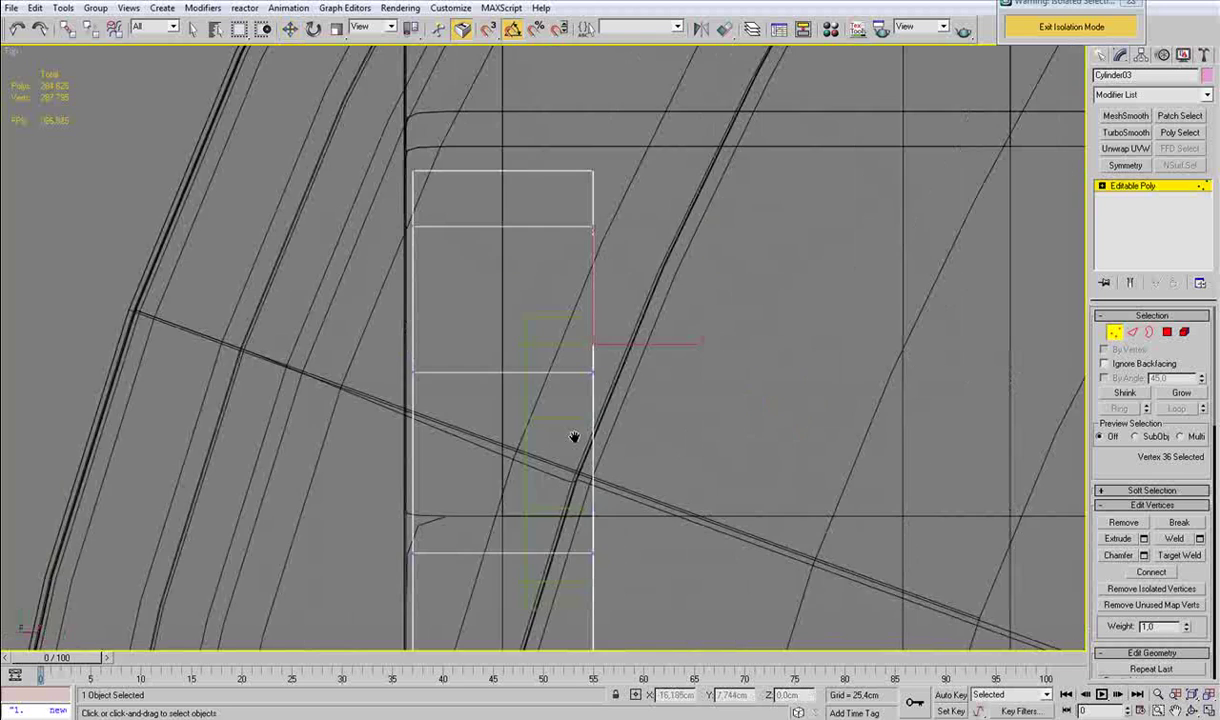
middle_drag(525, 436, 578, 438)
scroll(558, 477, down, 3)
key(2)
key(w)
drag(518, 574, 491, 195)
scroll(491, 197, down, 3)
scroll(503, 341, up, 3)
key(4)
drag(425, 232, 515, 537)
key(Delete)
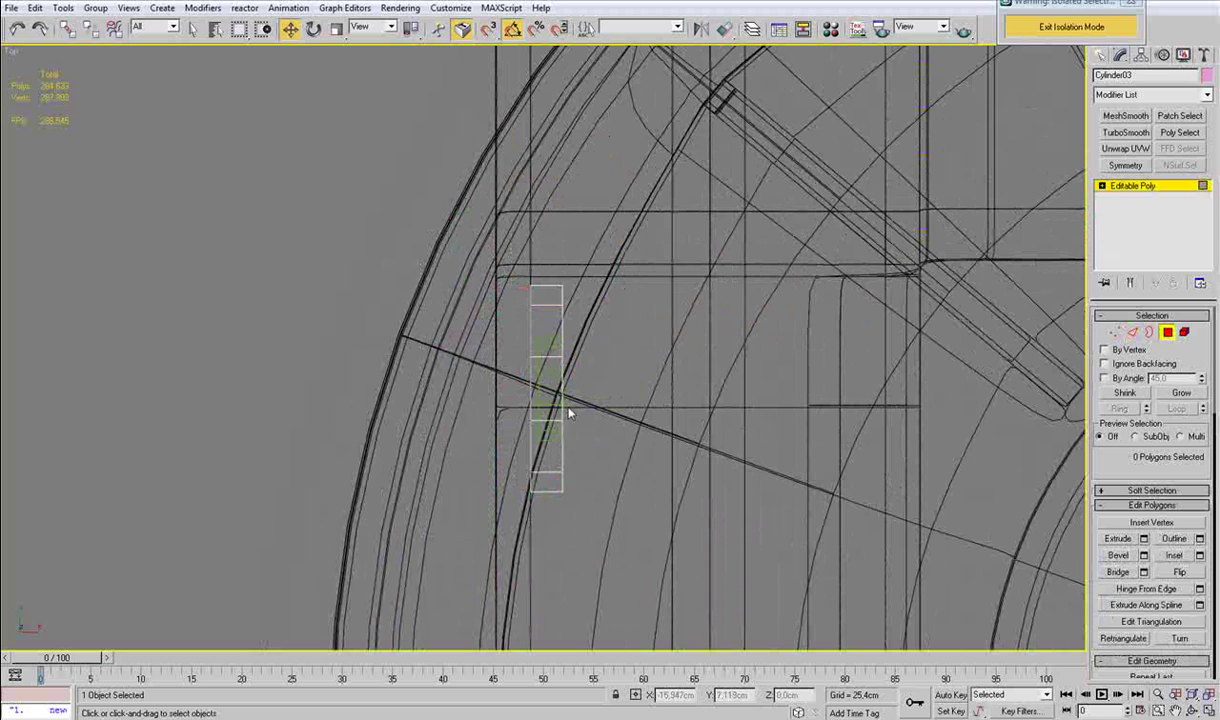
In the Perspective wireframe view, delete the guide cylinder and reselect the lug.
key(p)
key(z)
alt+middle_drag(583, 388, 530, 345)
key(F3)
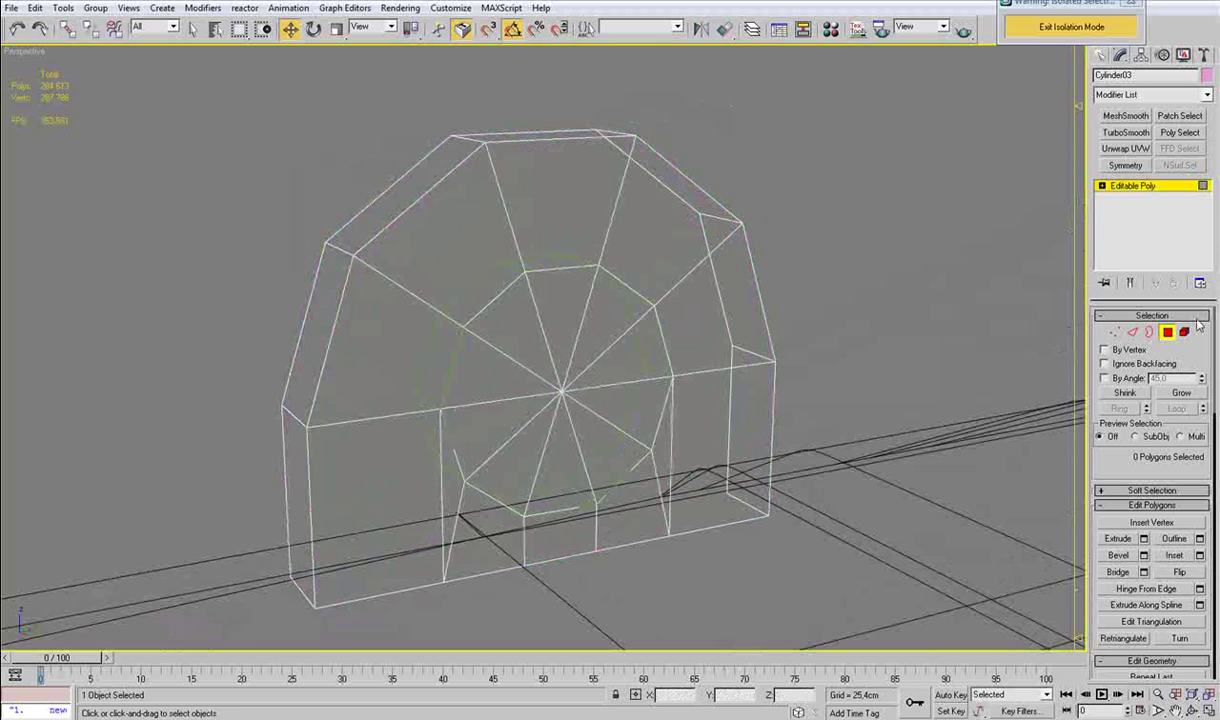
click(1168, 333)
click(569, 259)
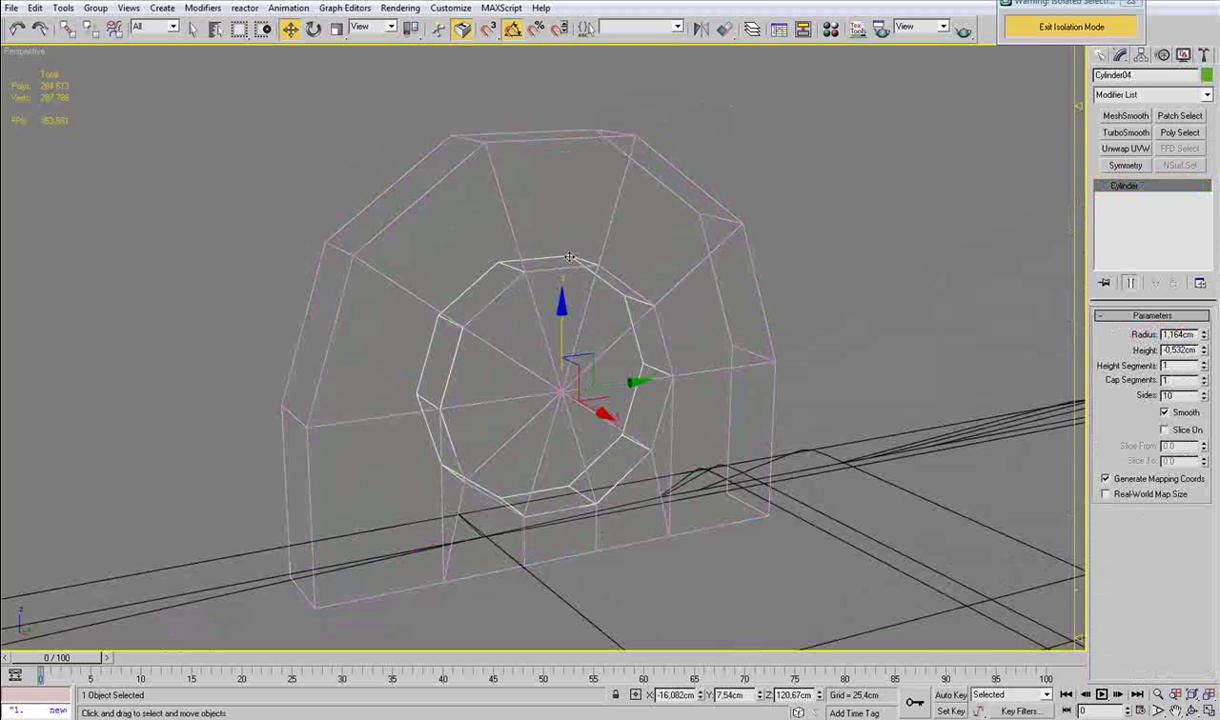
key(Delete)
click(580, 265)
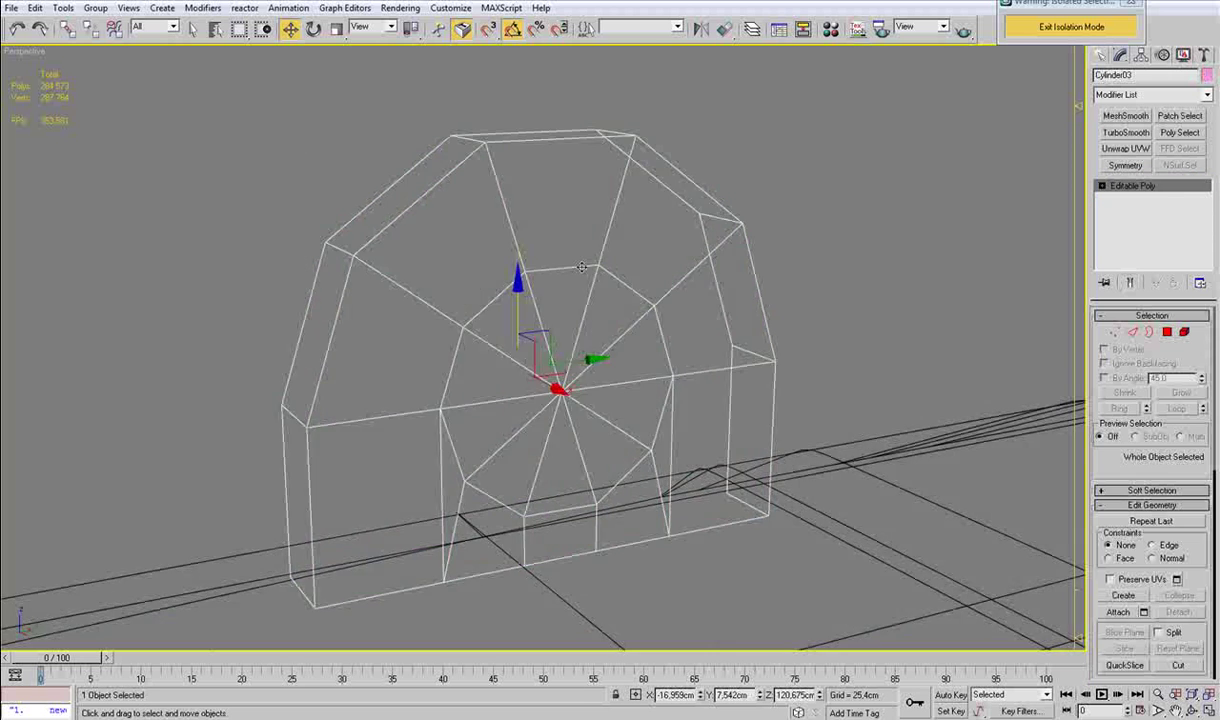
Delete the circle's center vertex to open a ten-sided hole through the lug's face.
key(F3)
key(1)
click(562, 391)
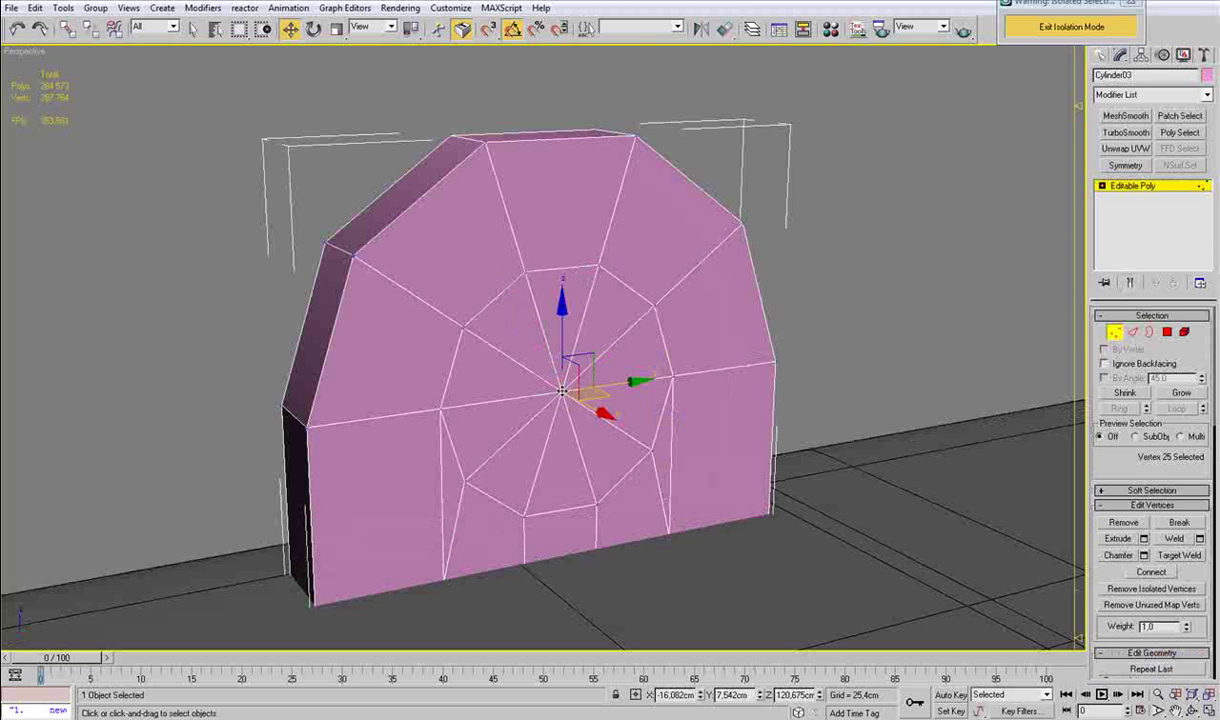
key(Delete)
click(562, 391)
key(Delete)
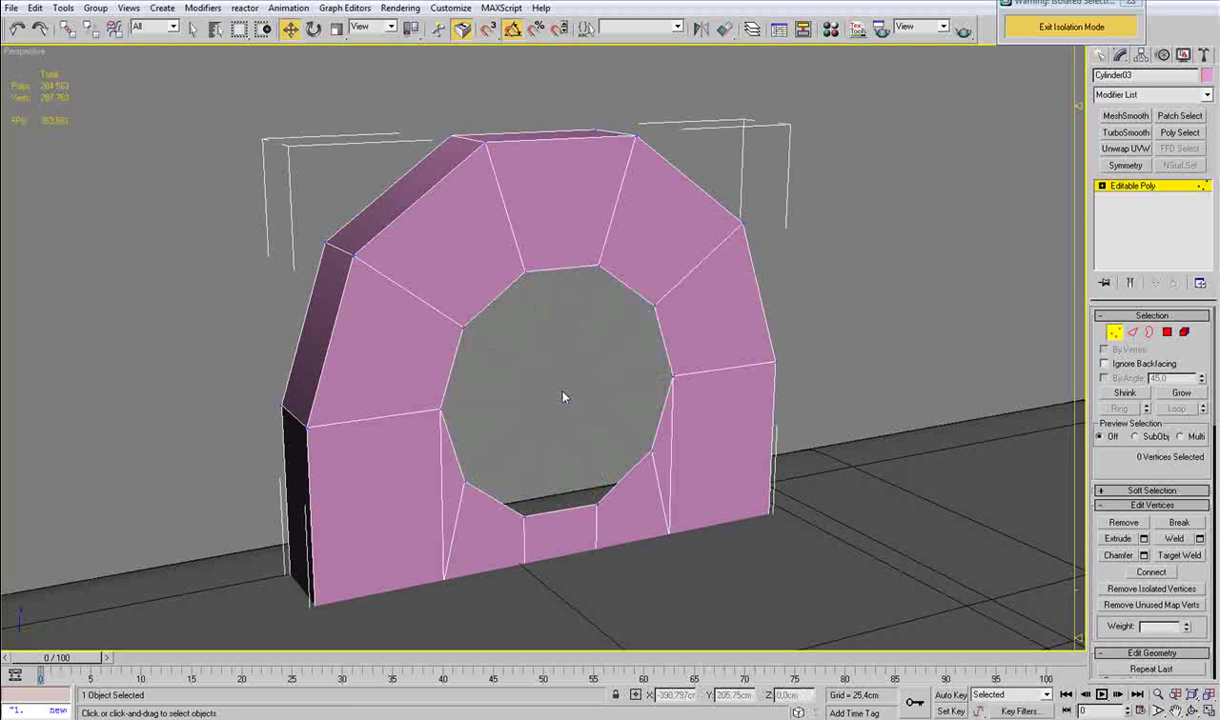
Cut an edge from the hole's left side corner to the lug's outer base corner.
alt+middle_drag(564, 396, 628, 397)
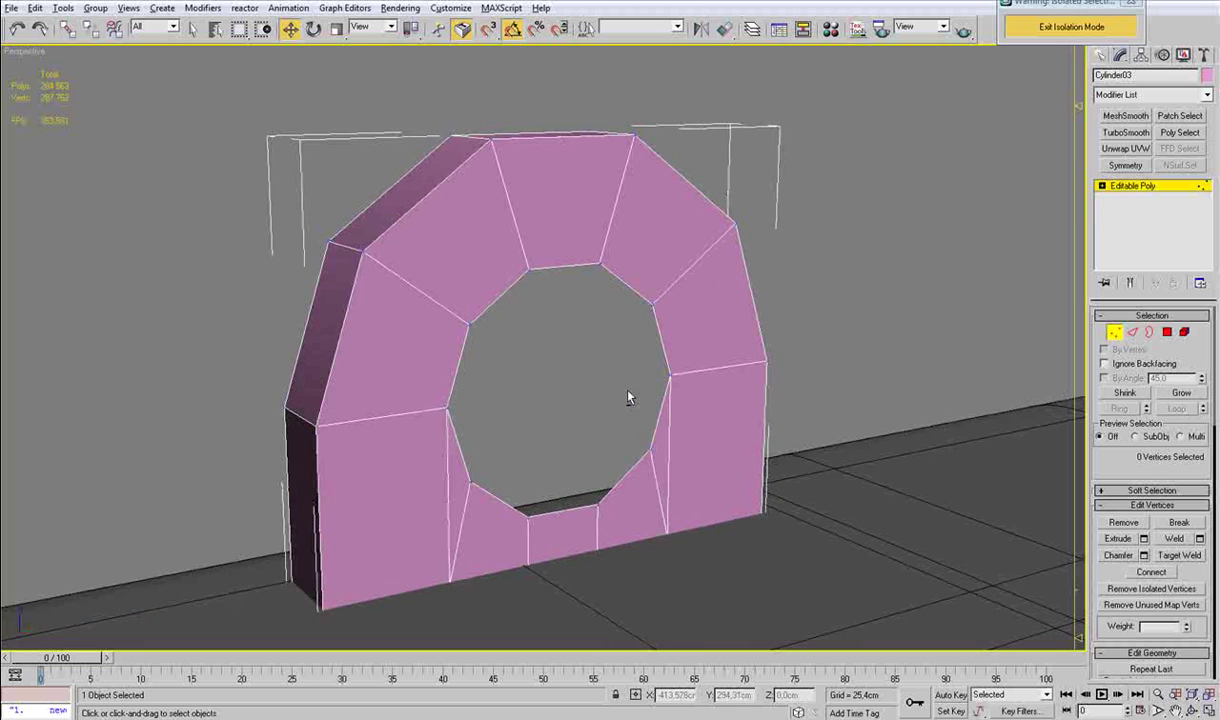
click(448, 408)
click(323, 609)
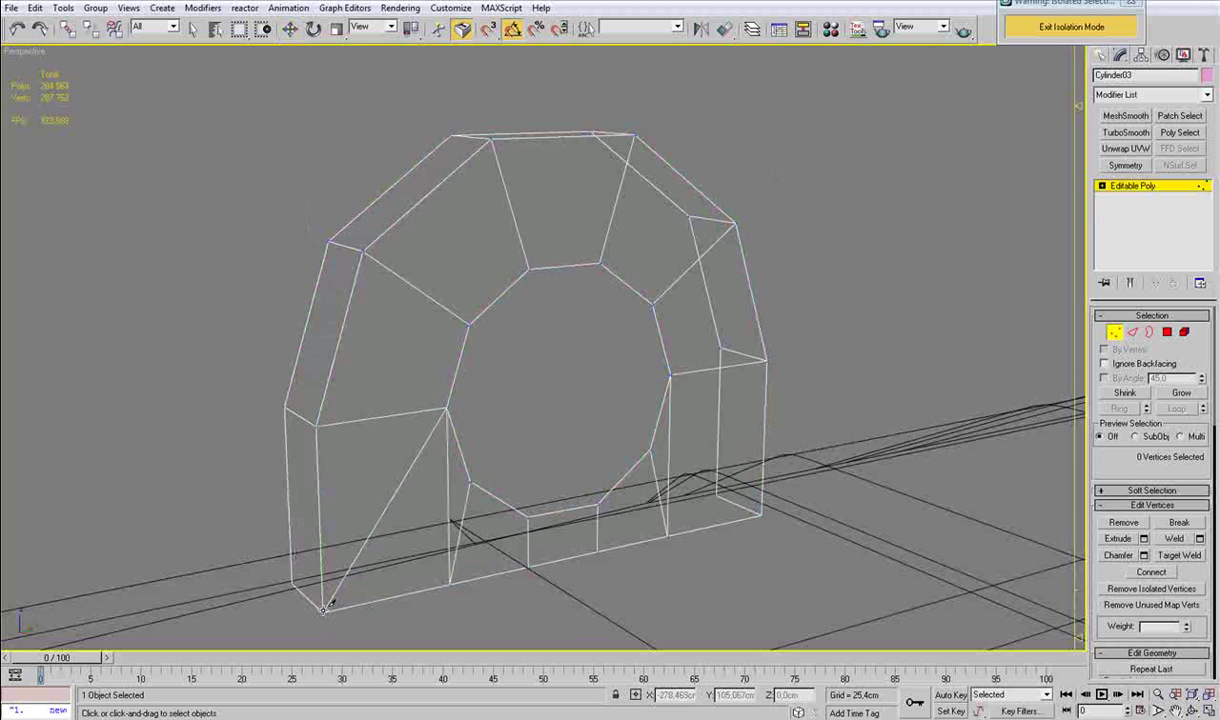
Remove the vertical edge running from the hole's left side corner down to the lug's base.
key(2)
key(w)
click(449, 464)
key(BackSpace)
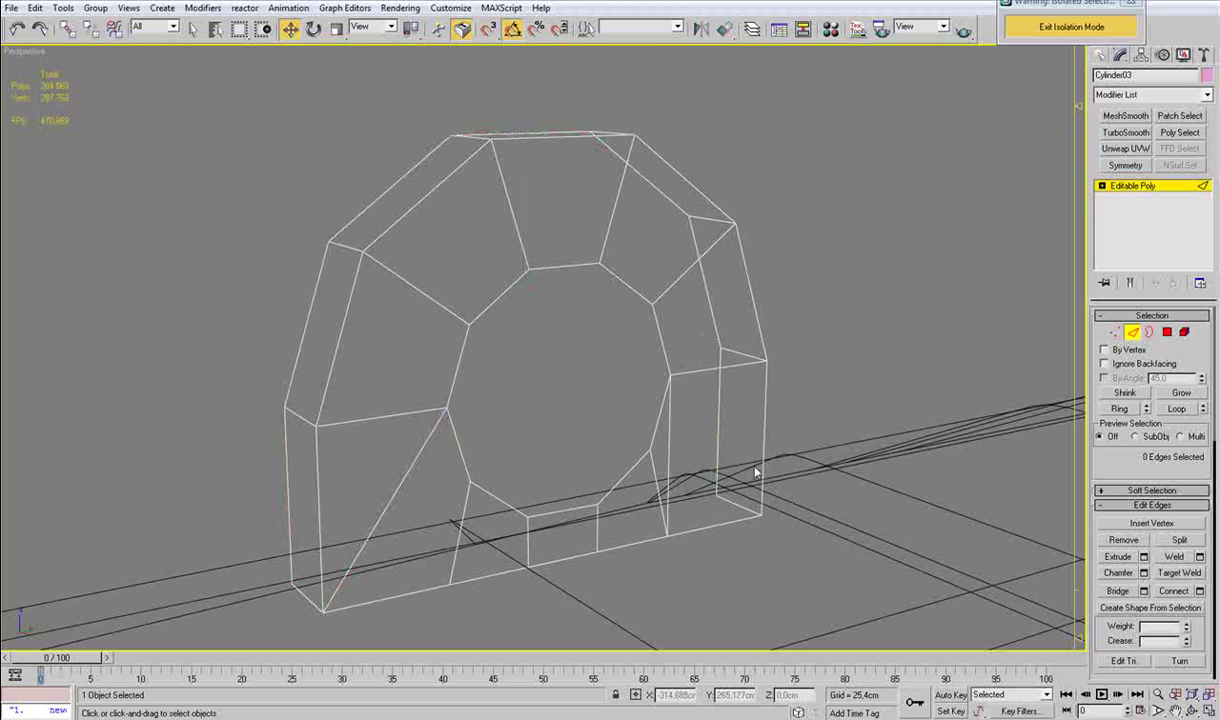
On the opposite side, cut from the hole's side corner to the outer base corner and remove the vertical edge beneath it.
alt+middle_drag(754, 471, 665, 471)
key(1)
click(642, 404)
click(768, 604)
right_click(785, 645)
key(2)
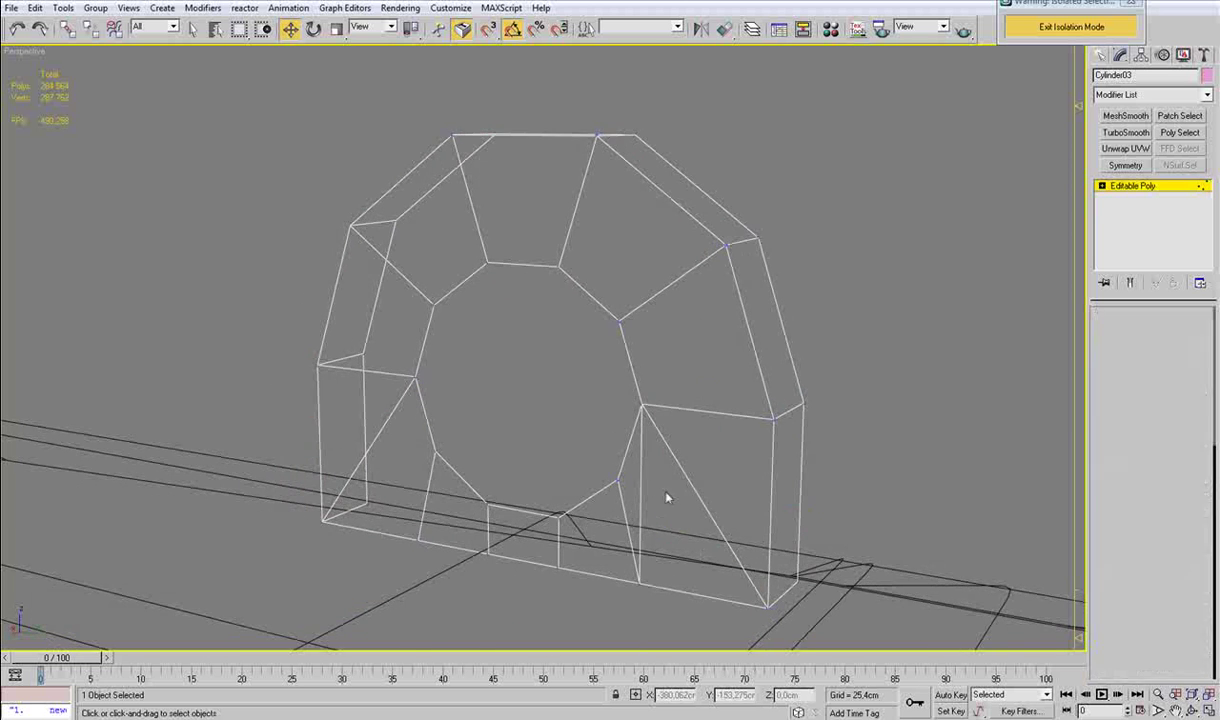
click(642, 478)
key(BackSpace)
In shaded view, select the hole's border and extend it about 0.57 cm into the lug along X.
mouse_move(594, 486)
alt+middle_down()
mouse_move(520, 491)
mouse_move(580, 498)
alt+middle_up()
key(F3)
key(F4)
key(F4)
key(3)
click(500, 507)
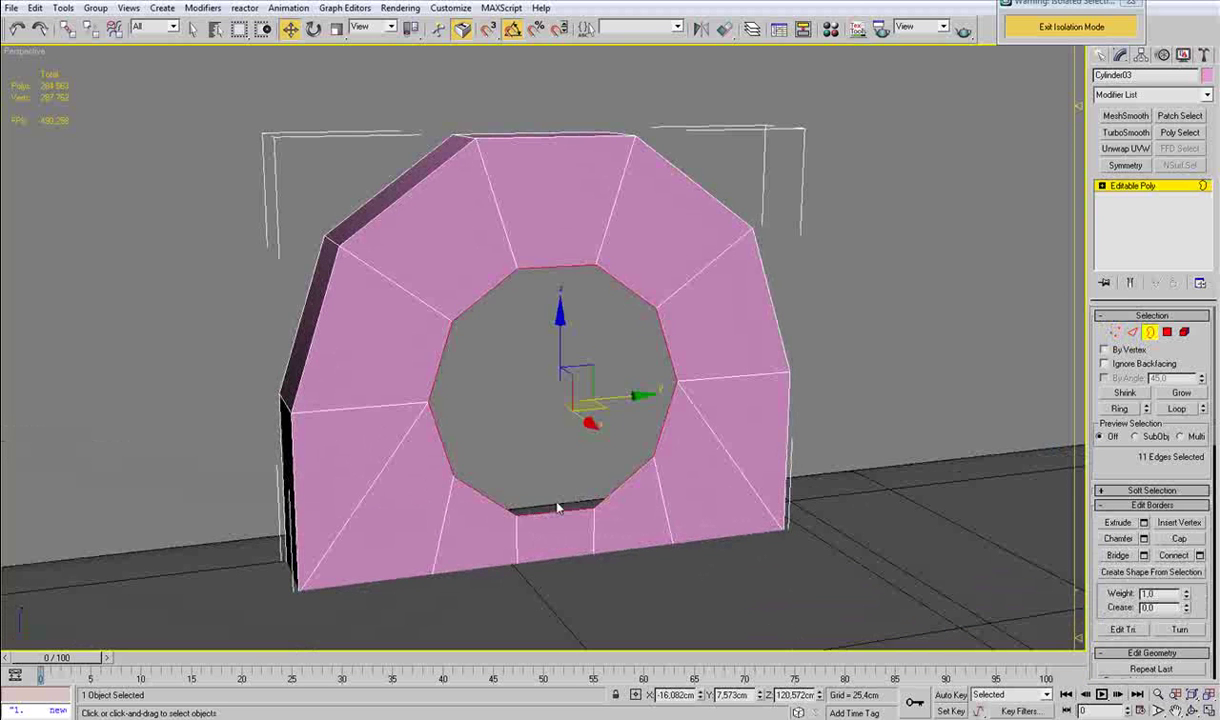
key(z)
alt+middle_drag(502, 507, 629, 481)
shift+drag(615, 381, 510, 350)
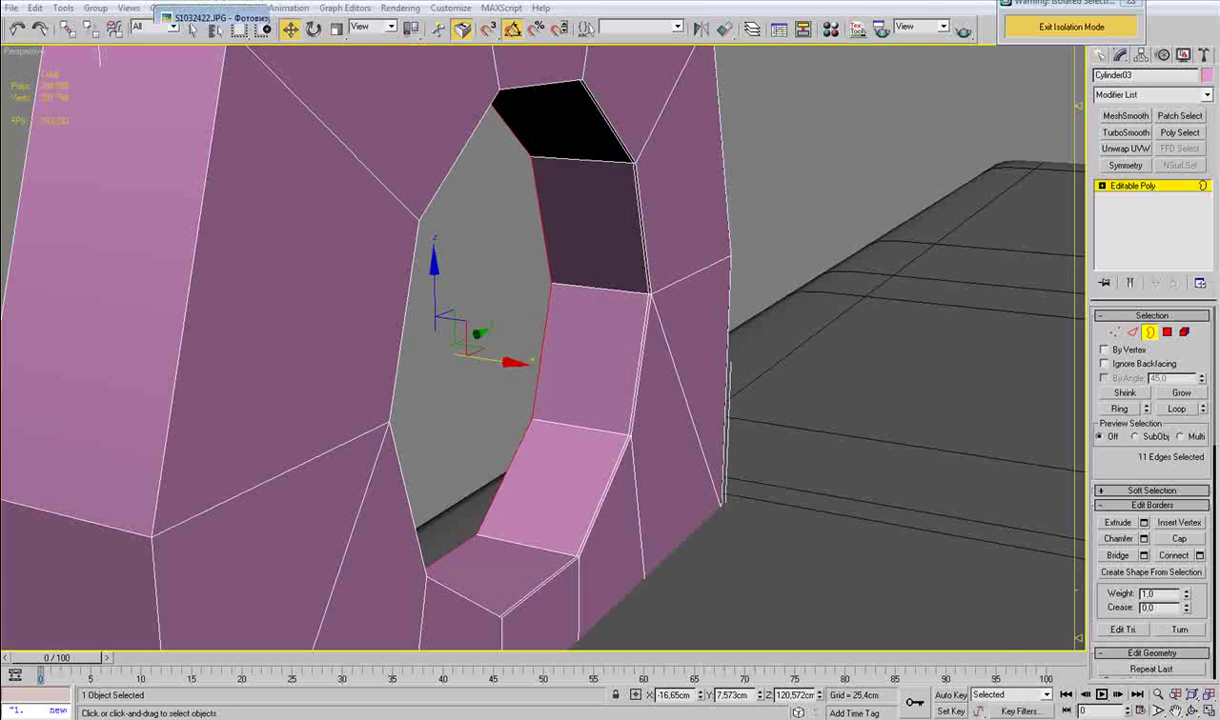
Consult the reference photo and finish the recess depth with a thin support ring at the inner border.
key(alt+Tab)
key(alt+Tab)
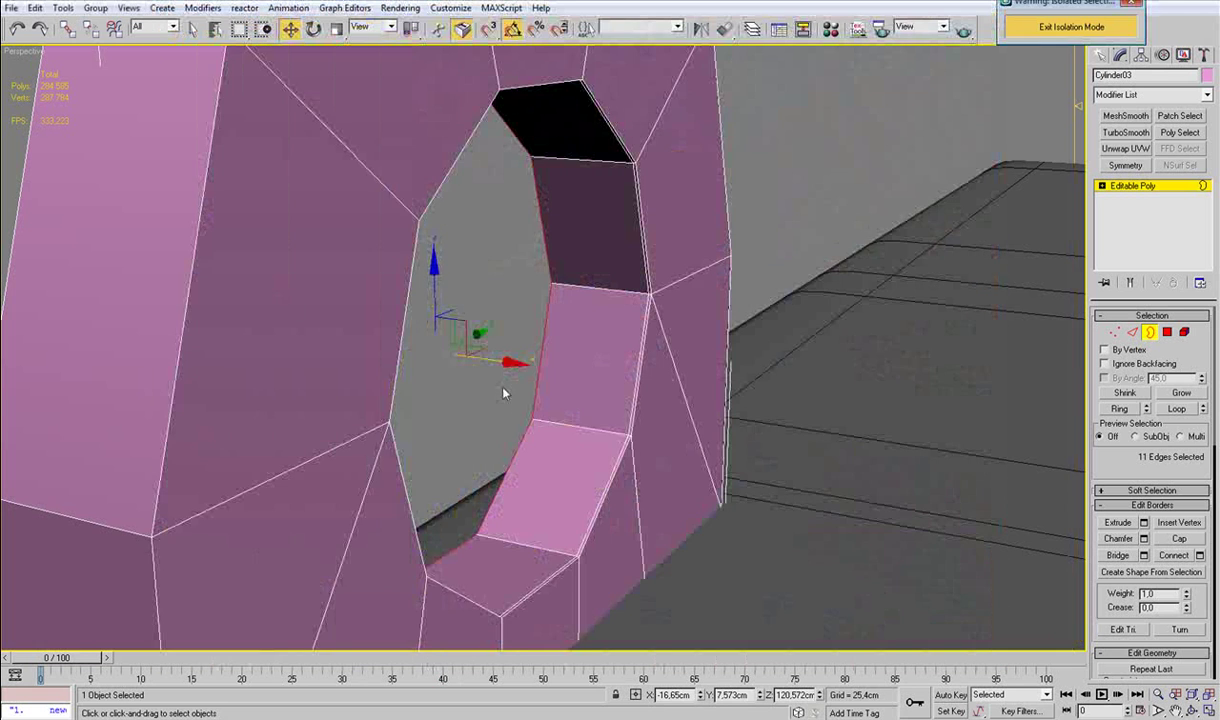
alt+middle_drag(504, 402, 488, 386)
key(r)
key(w)
drag(502, 362, 506, 361)
key(r)
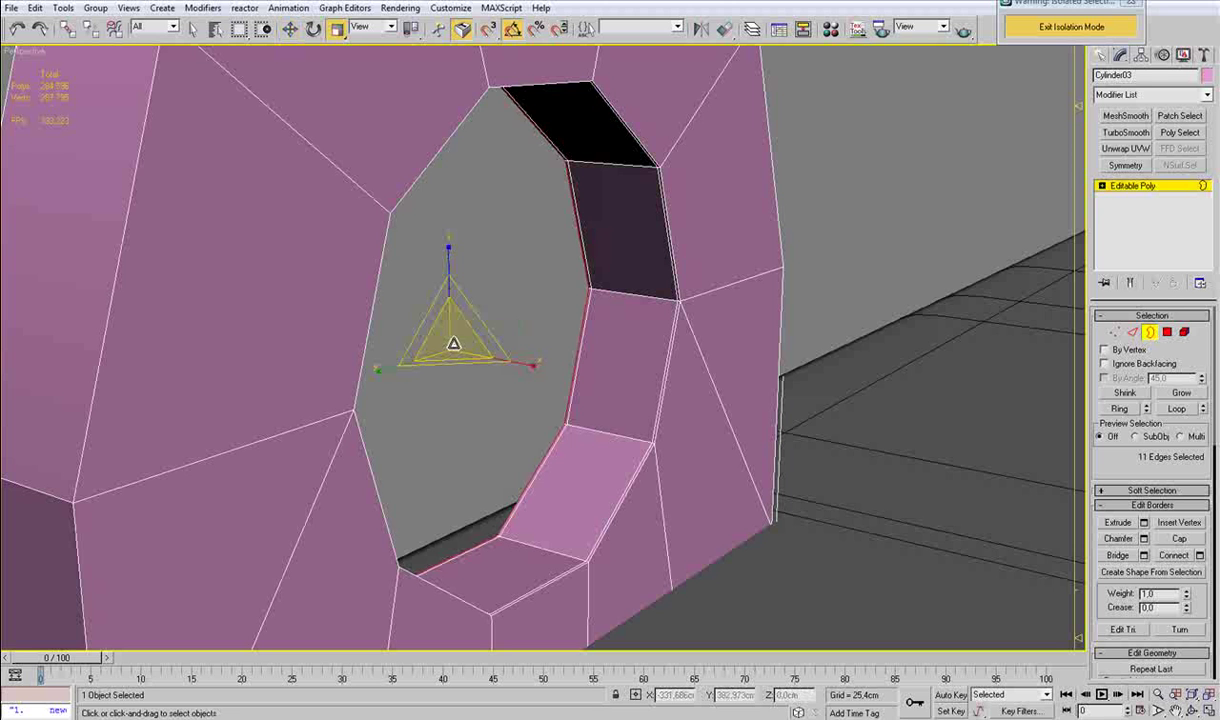
Extend the inner border by scaling to form the recess floor, leaving a small central hole edged with a thin ring.
shift+drag(458, 343, 610, 610)
key(w)
key(r)
scroll(553, 479, up, 2)
shift+drag(534, 362, 537, 367)
key(w)
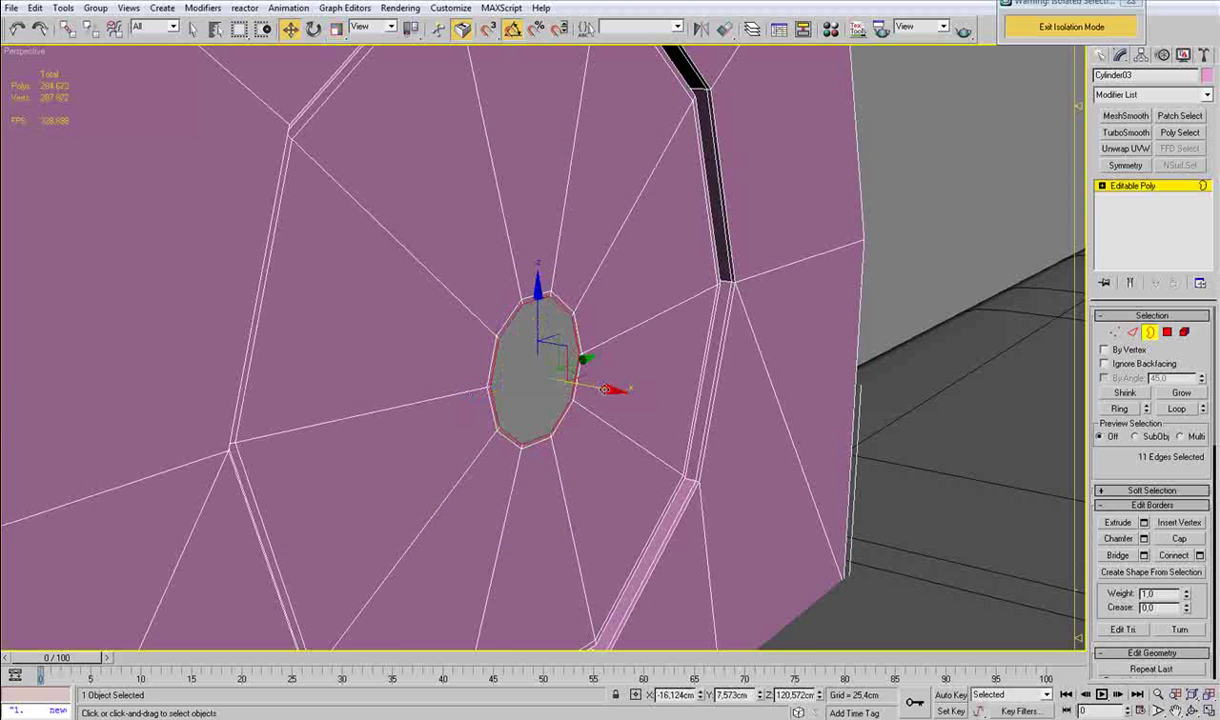
Extend the small central hole's border deeper along X, tighten its inner edge and cap the opening.
shift+drag(599, 386, 553, 381)
key(r)
key(w)
key(r)
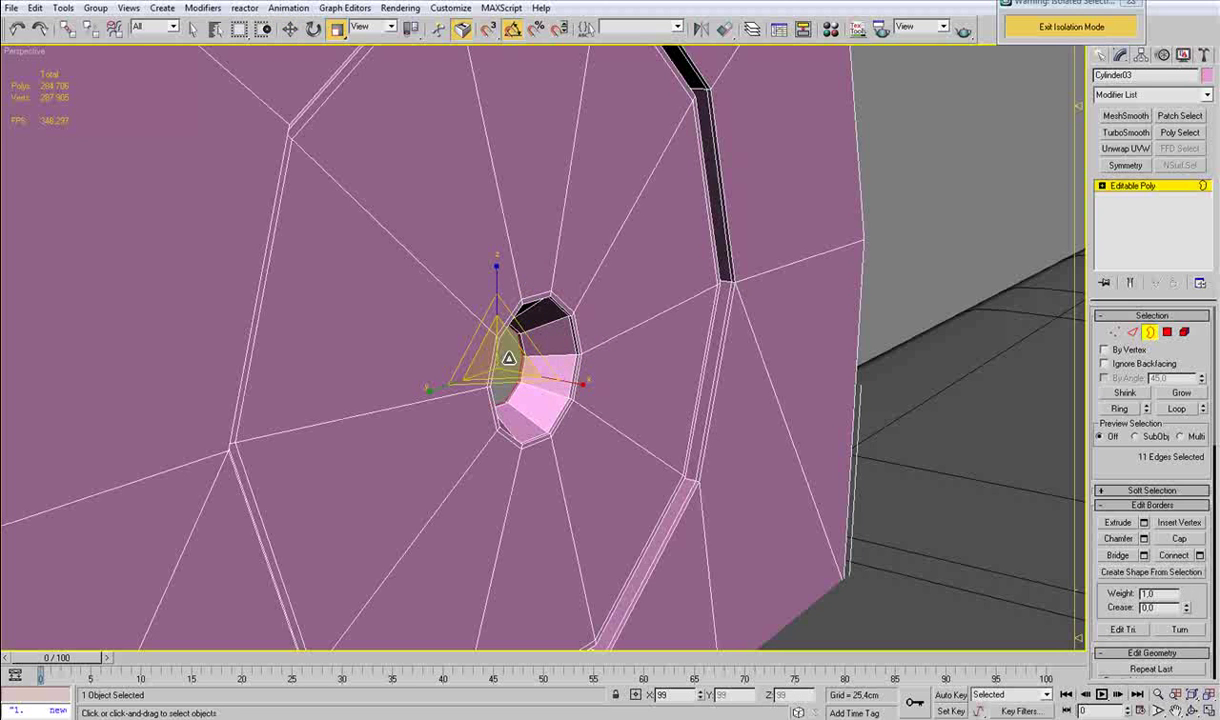
drag(507, 360, 511, 365)
right_click(514, 367)
click(532, 381)
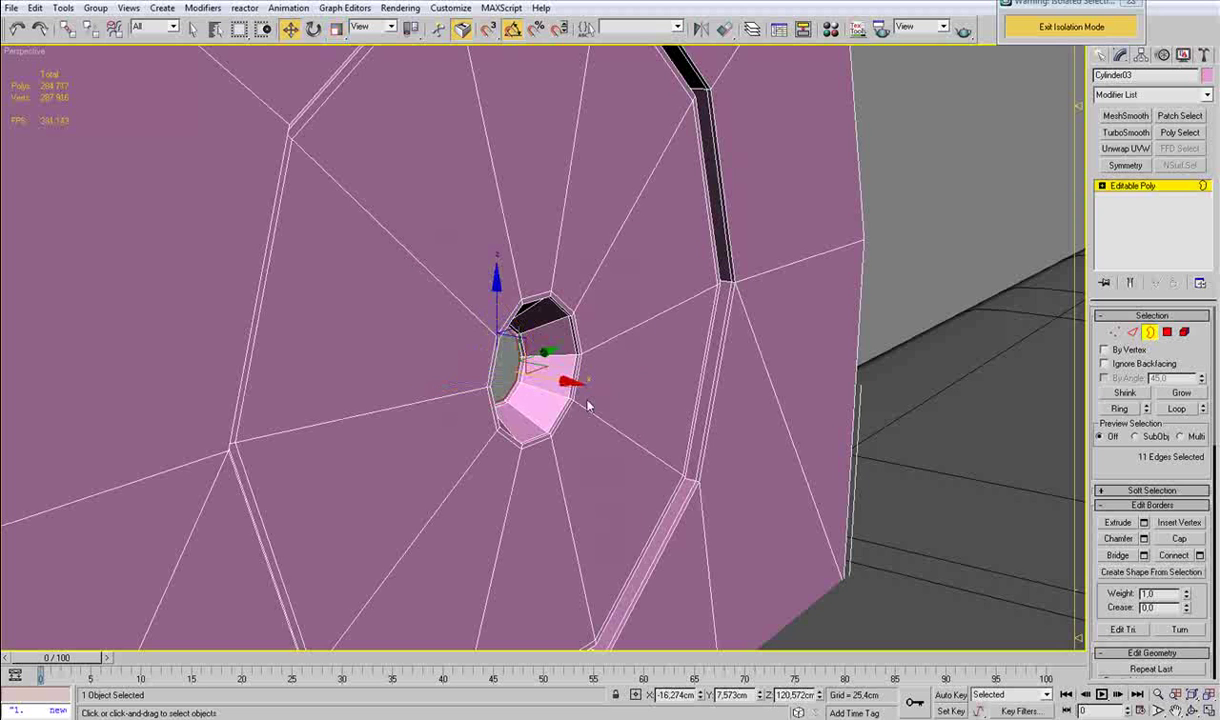
click(1179, 539)
In the Right view, move the small hole's vertices up about 0.08 cm to center them within the larger circle.
alt+middle_drag(630, 510, 419, 498)
scroll(547, 534, down, 5)
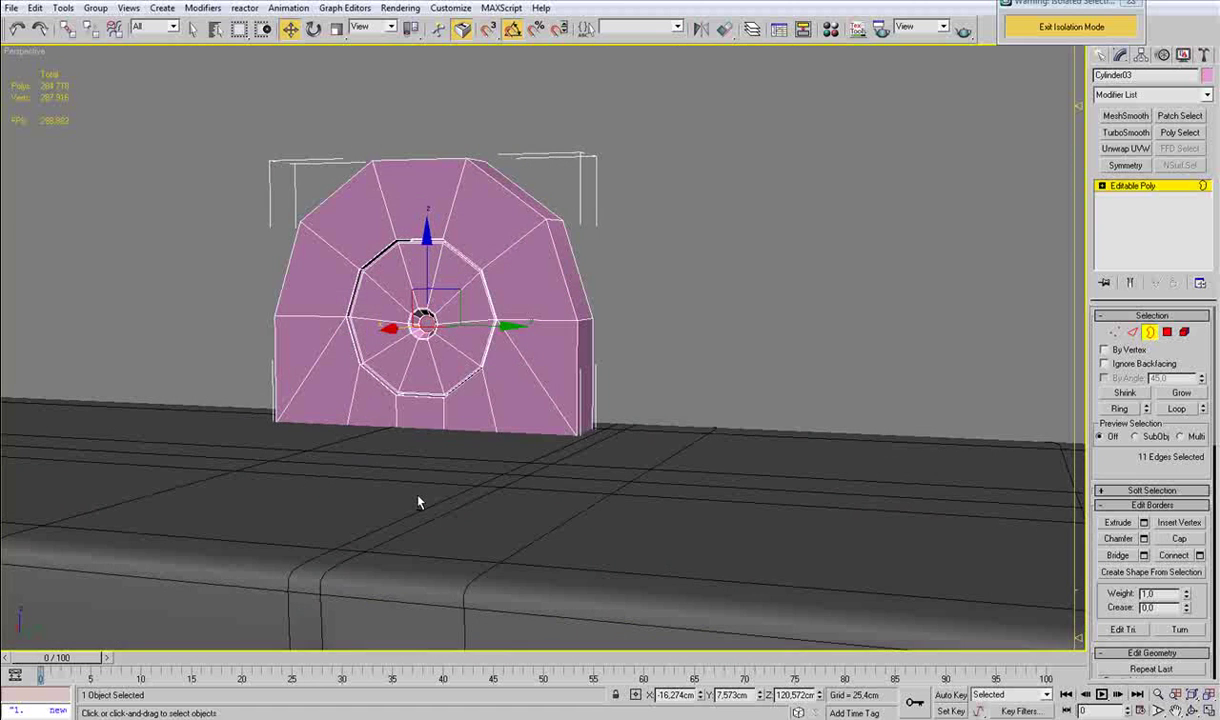
key(v)
key(r)
key(z)
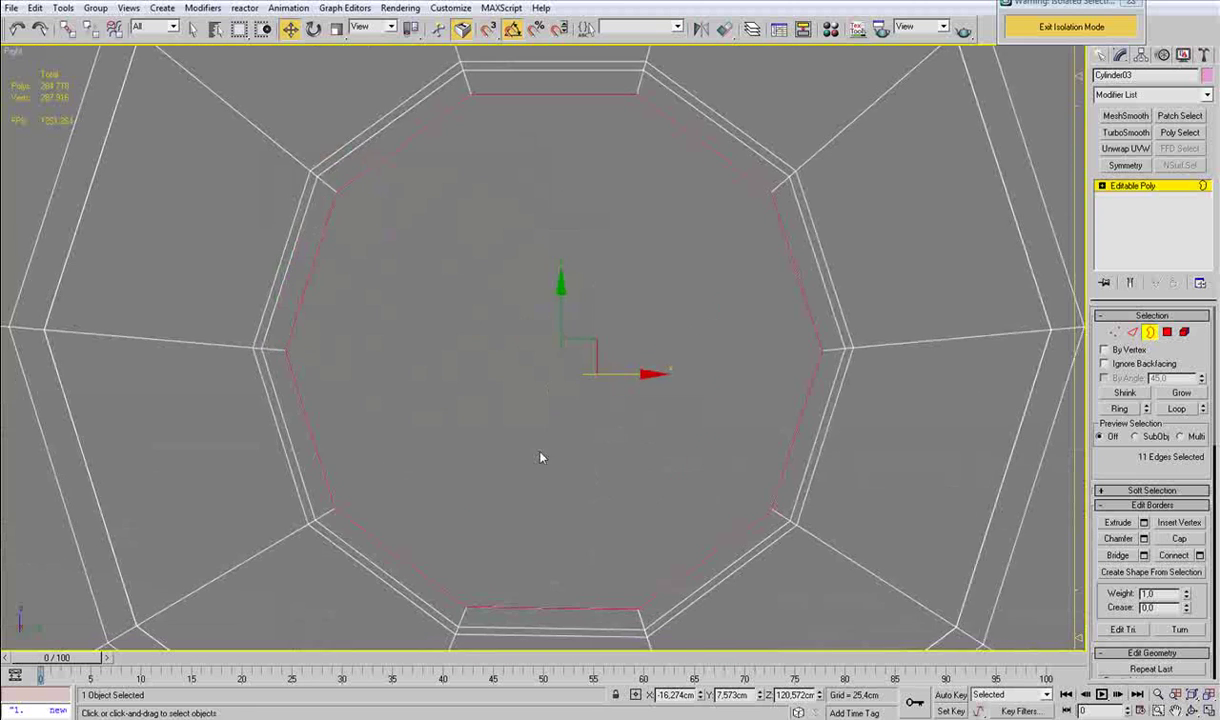
scroll(520, 459, down, 8)
key(1)
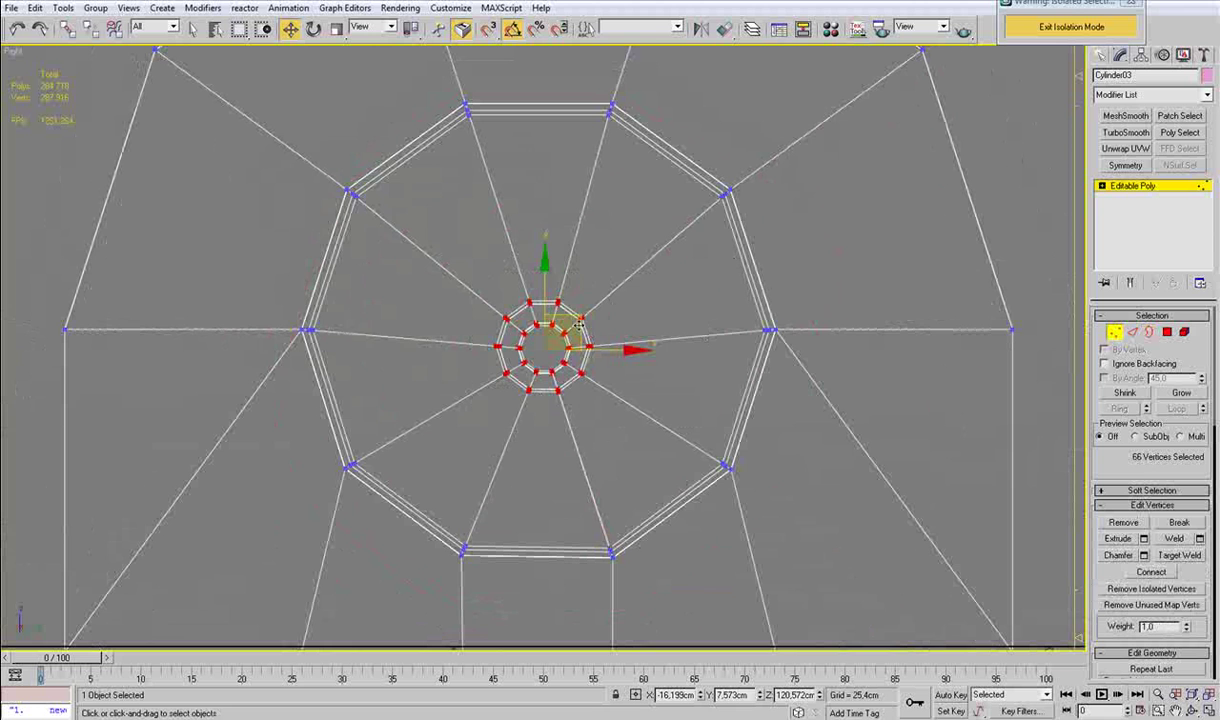
drag(544, 276, 544, 265)
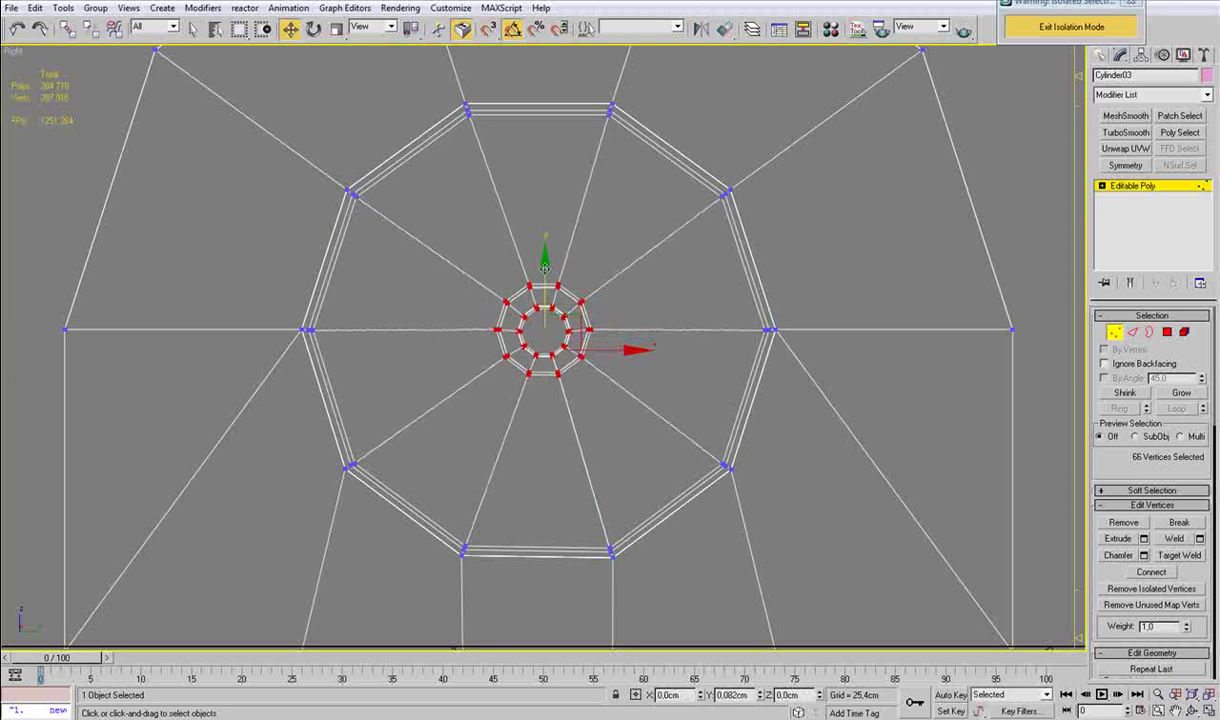
scroll(541, 302, down, 3)
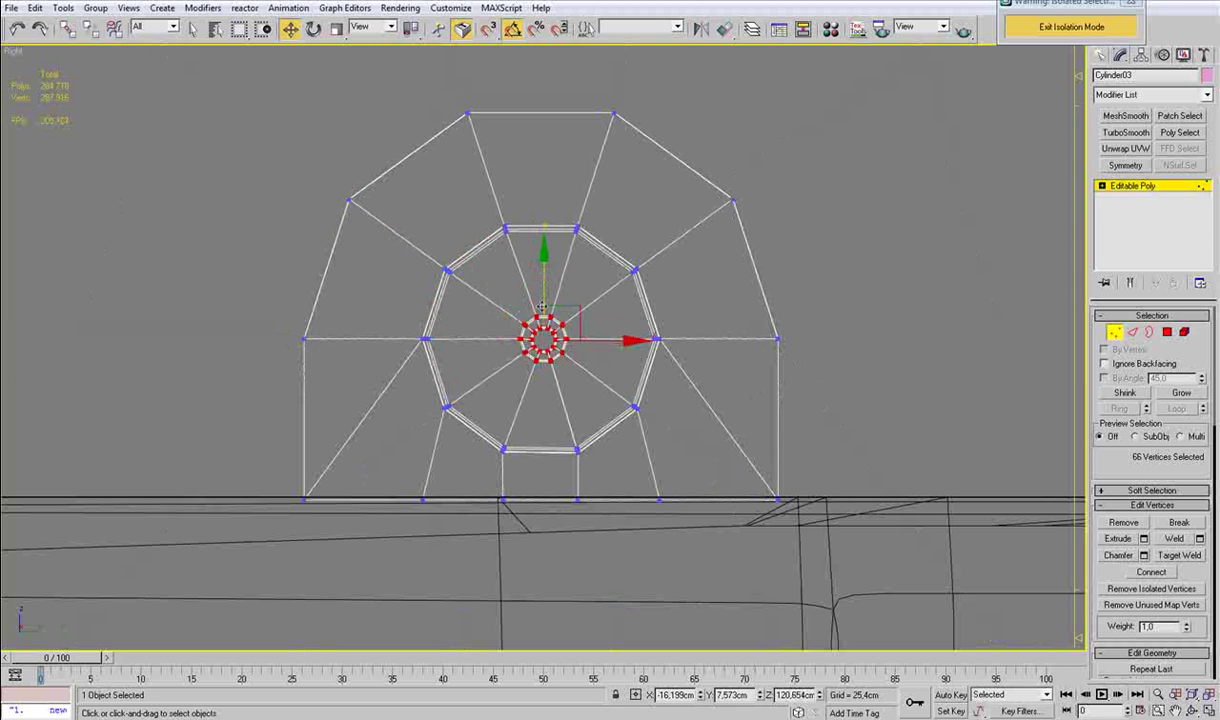
drag(605, 345, 604, 346)
In the Perspective view, connect the lug's thickness edges with a new loop and move it close to the recessed face.
mouse_move(446, 439)
middle_down()
mouse_move(553, 431)
mouse_move(516, 441)
mouse_move(590, 462)
middle_up()
scroll(474, 441, down, 3)
key(p)
scroll(474, 441, up, 5)
scroll(516, 441, down, 5)
scroll(516, 441, down, 3)
key(2)
click(500, 404)
key(alt+r)
key(ctrl+shift+e)
drag(586, 302, 611, 302)
In wireframe, select the lug's eight rear outline vertices and move them about 0.76 cm backward along X to thicken it.
alt+middle_drag(611, 302, 542, 376)
key(F3)
key(1)
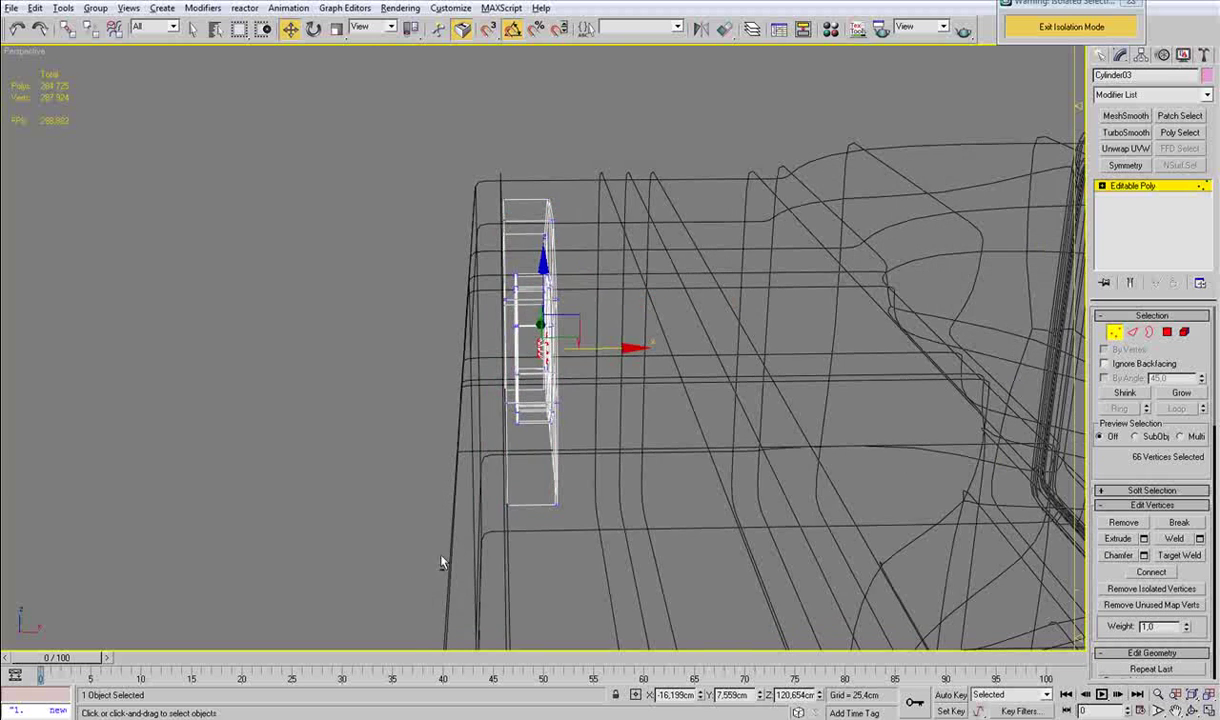
alt+middle_drag(441, 556, 438, 556)
drag(423, 590, 513, 380)
drag(449, 347, 513, 190)
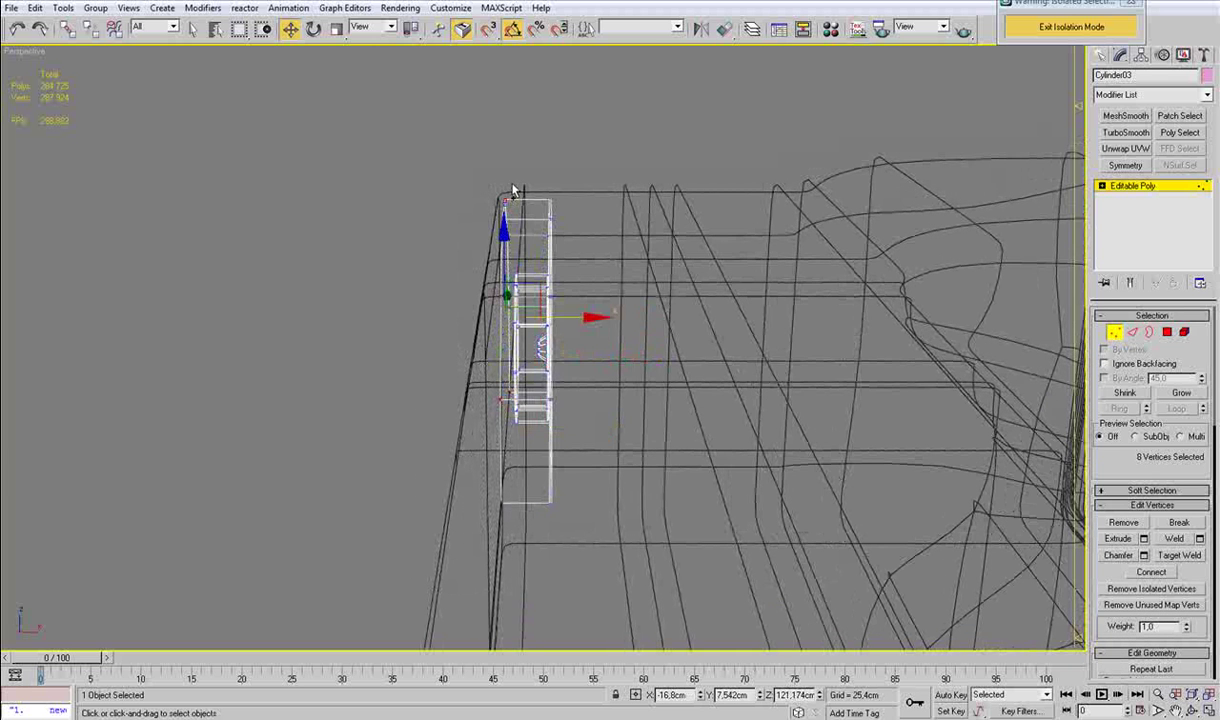
key(F3)
drag(567, 317, 517, 317)
mouse_move(520, 321)
alt+middle_down()
mouse_move(459, 345)
mouse_move(308, 343)
mouse_move(408, 353)
alt+middle_up()
scroll(648, 531, down, 3)
middle_drag(648, 531, 672, 358)
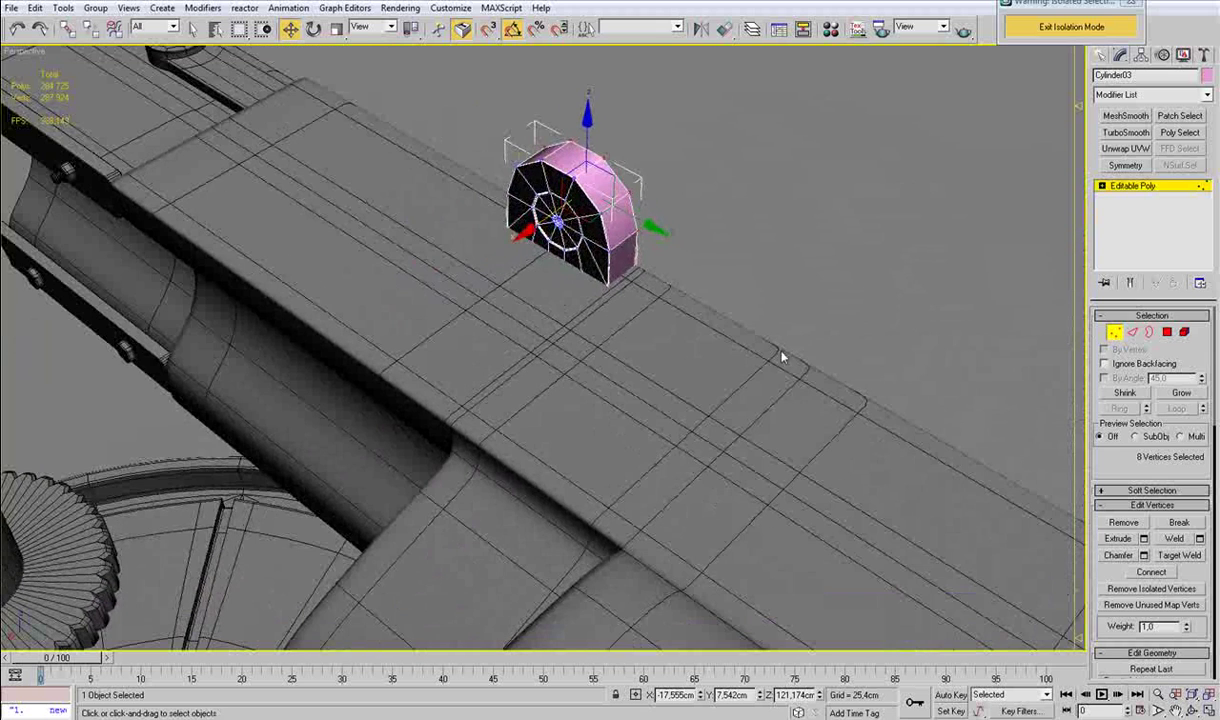
Leave the lug's vertex editing, select the head object Important_Part, and turn off its MeshSmooth to reveal the base mesh.
click(1118, 338)
key(ctrl+m)
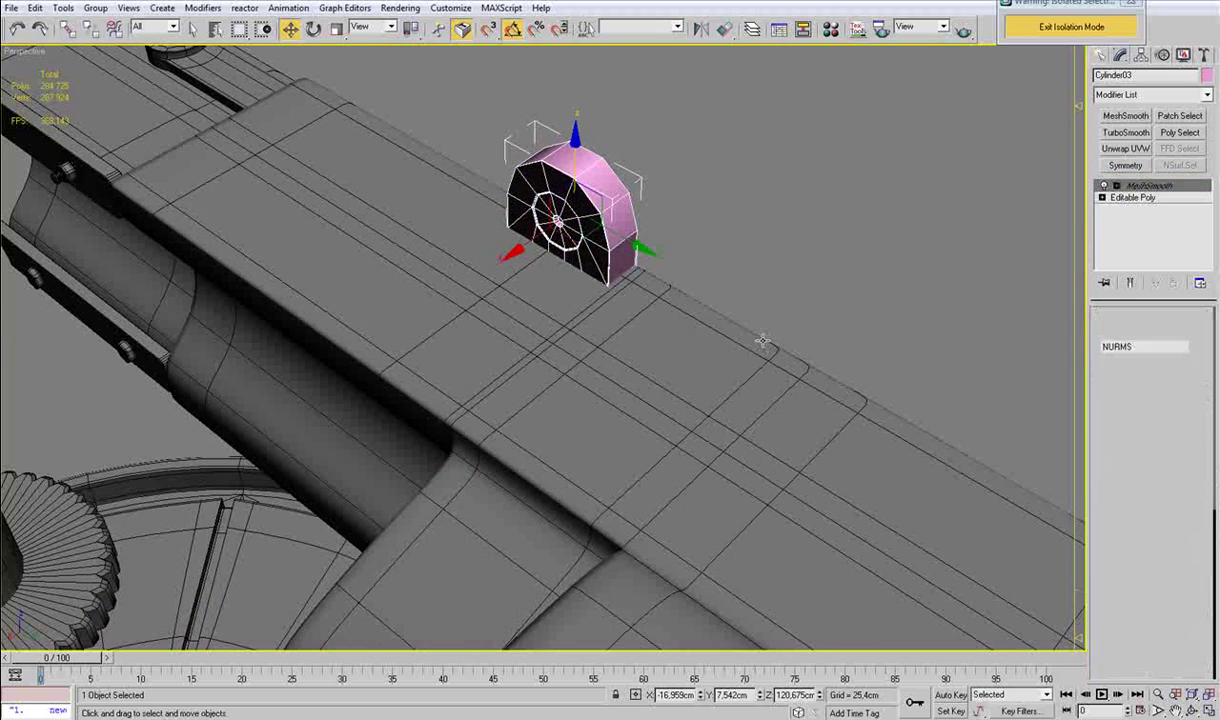
click(763, 347)
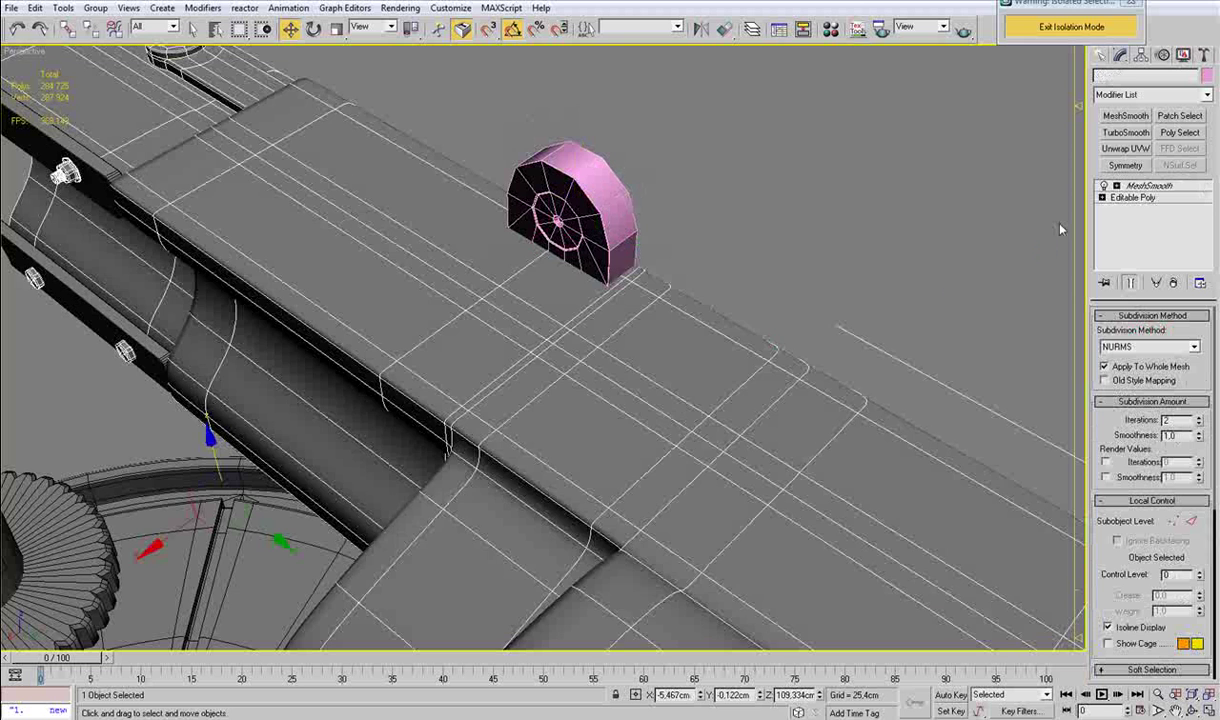
click(1104, 186)
click(1103, 198)
alt+middle_drag(850, 300, 608, 345)
scroll(608, 345, up, 2)
key(2)
click(664, 260)
key(alt+r)
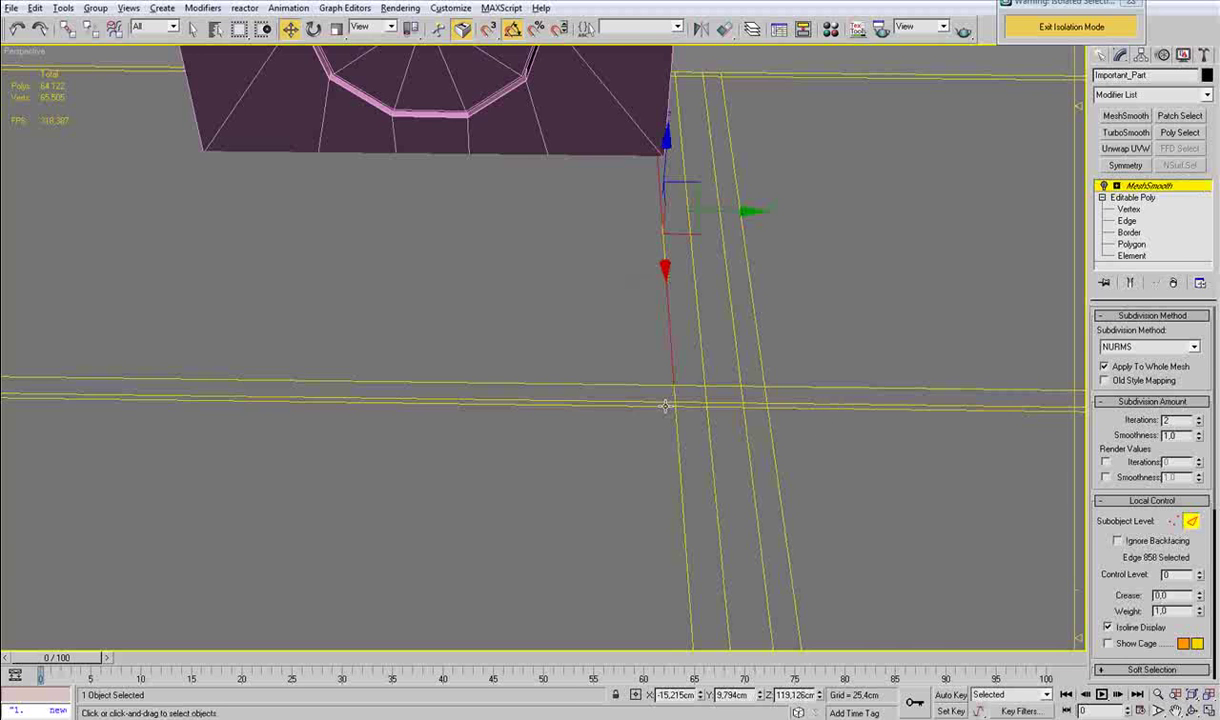
scroll(665, 405, down, 6)
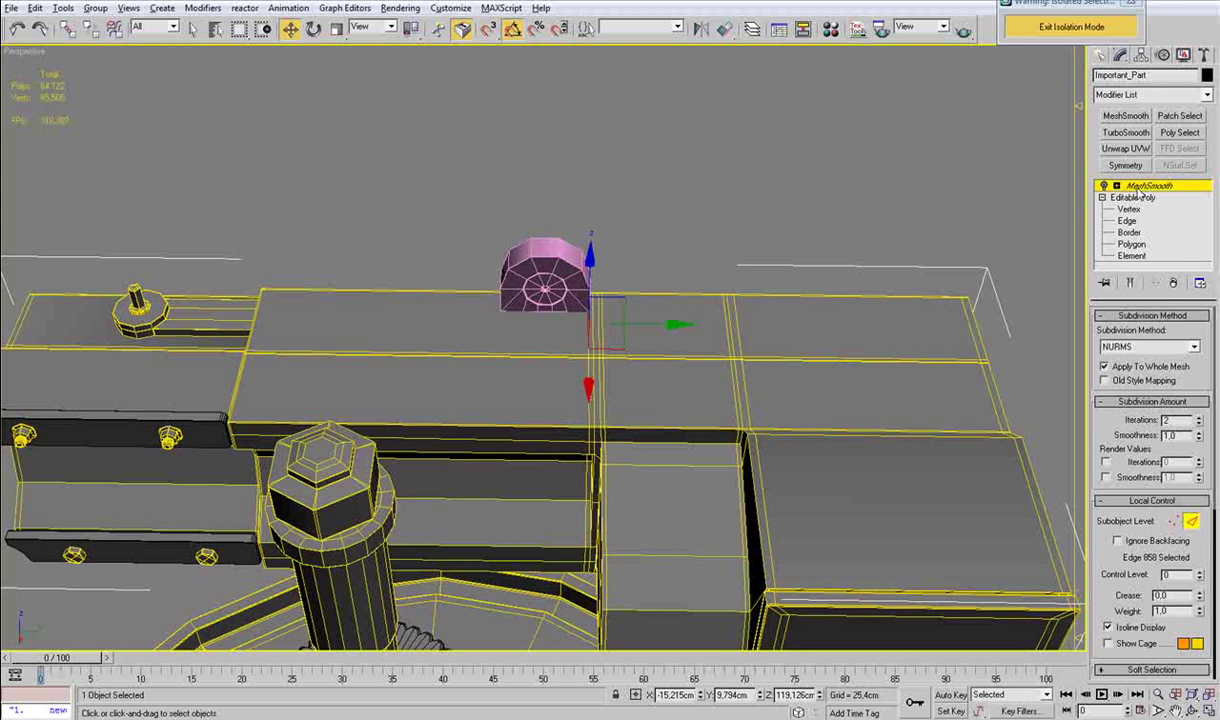
At the head's Editable Poly edge level, select the rings of crosswise edges around the strip beneath the lug.
click(1135, 197)
click(1127, 220)
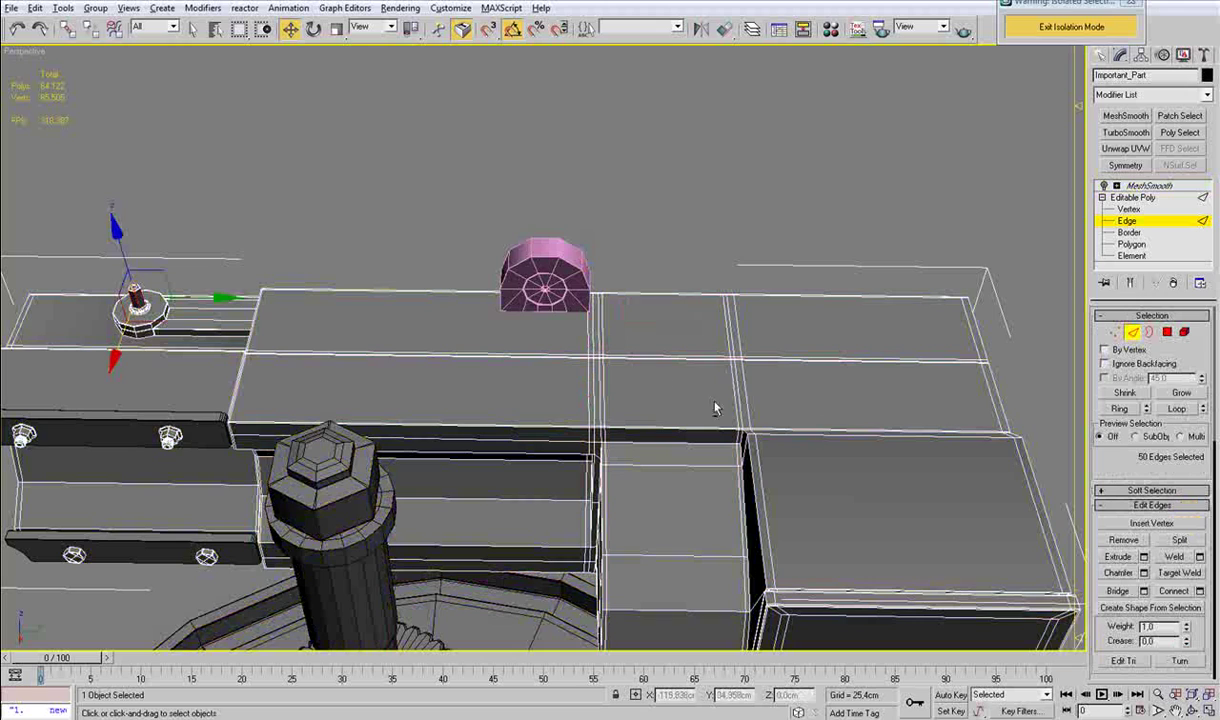
click(593, 327)
key(alt+r)
alt+middle_drag(542, 356, 715, 161)
alt+middle_drag(493, 408, 600, 608)
ctrl+click(612, 474)
key(alt+r)
alt+middle_drag(681, 307, 659, 379)
scroll(662, 400, up, 3)
Connect the selected rings with a single unpinched loop and move it about 0.88 cm along X to the lug's front face.
key(ctrl+shift+e)
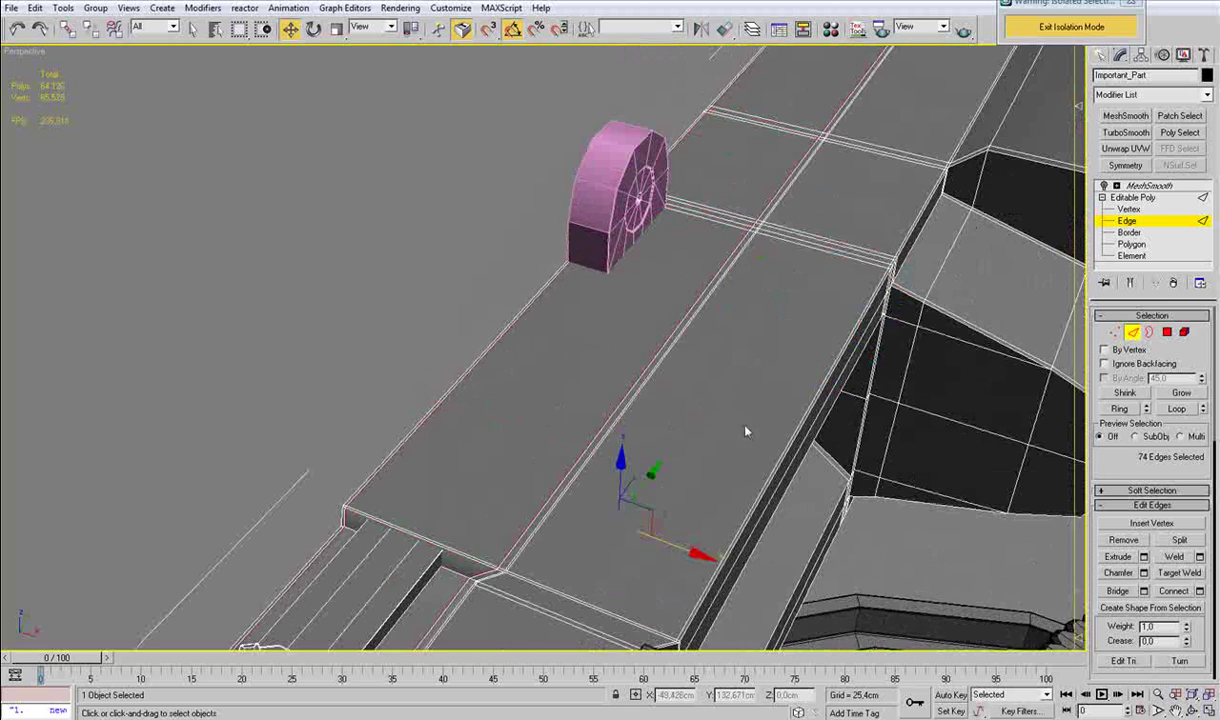
key(ctrl+z)
click(1200, 591)
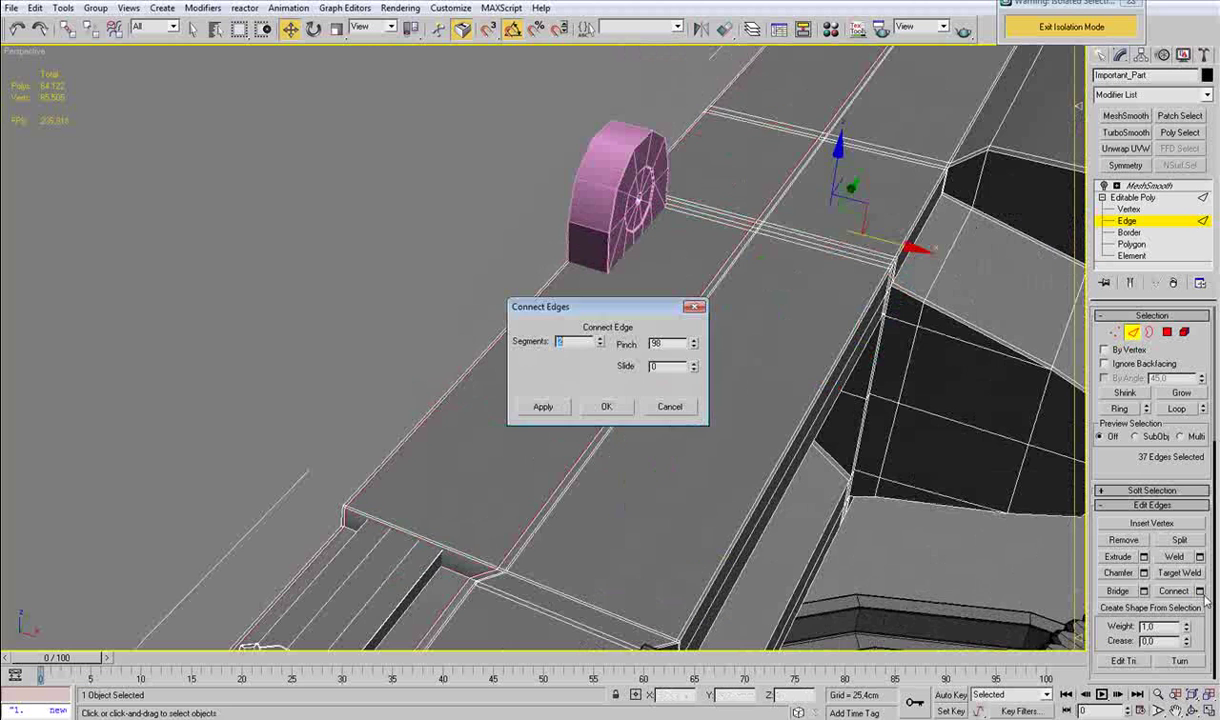
right_click(695, 344)
click(607, 406)
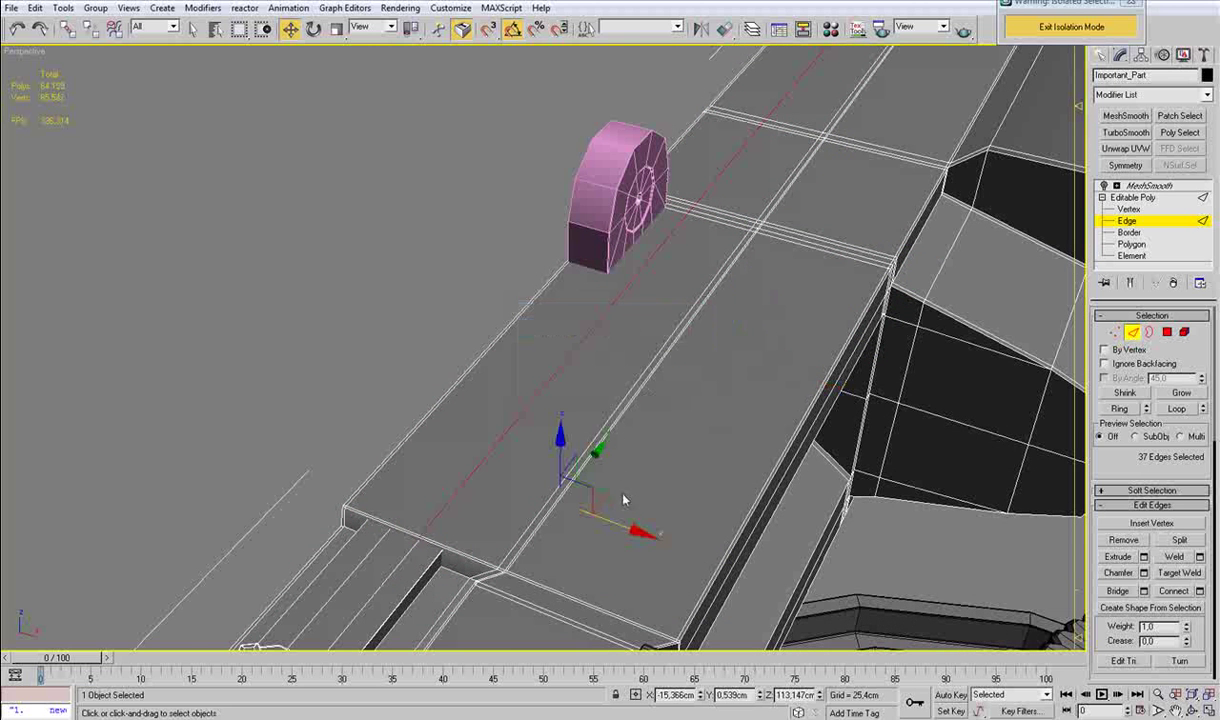
drag(614, 525, 590, 513)
alt+middle_drag(862, 250, 594, 482)
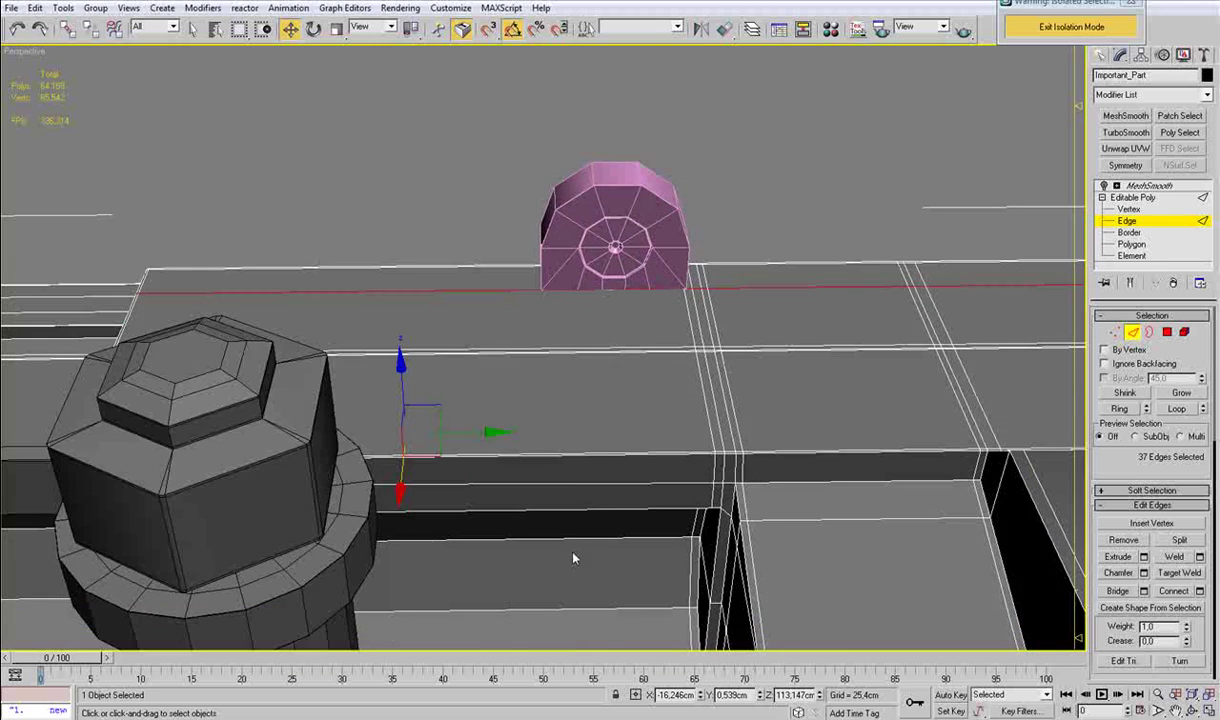
Connect the head's lengthwise edges with a cross loop and move it along Y to about 8.75 cm beneath the lug.
scroll(575, 525, down, 5)
drag(530, 500, 535, 245)
key(ctrl+shift+e)
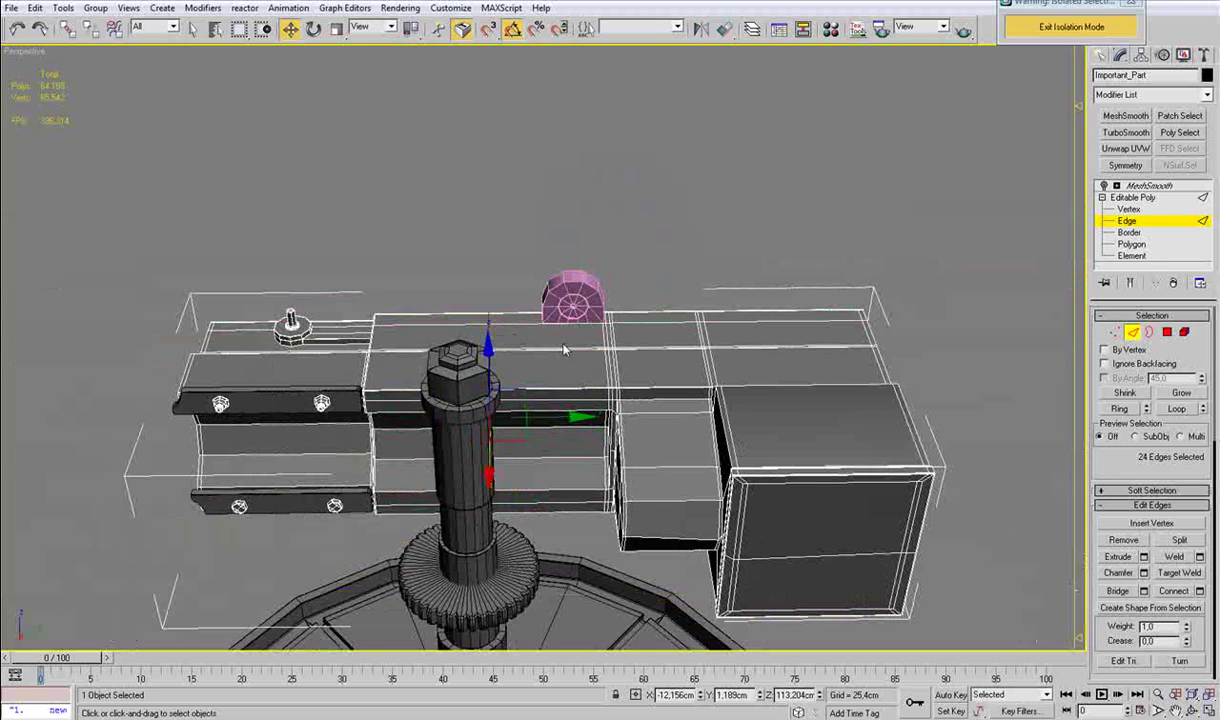
scroll(585, 375, up, 3)
drag(498, 404, 651, 402)
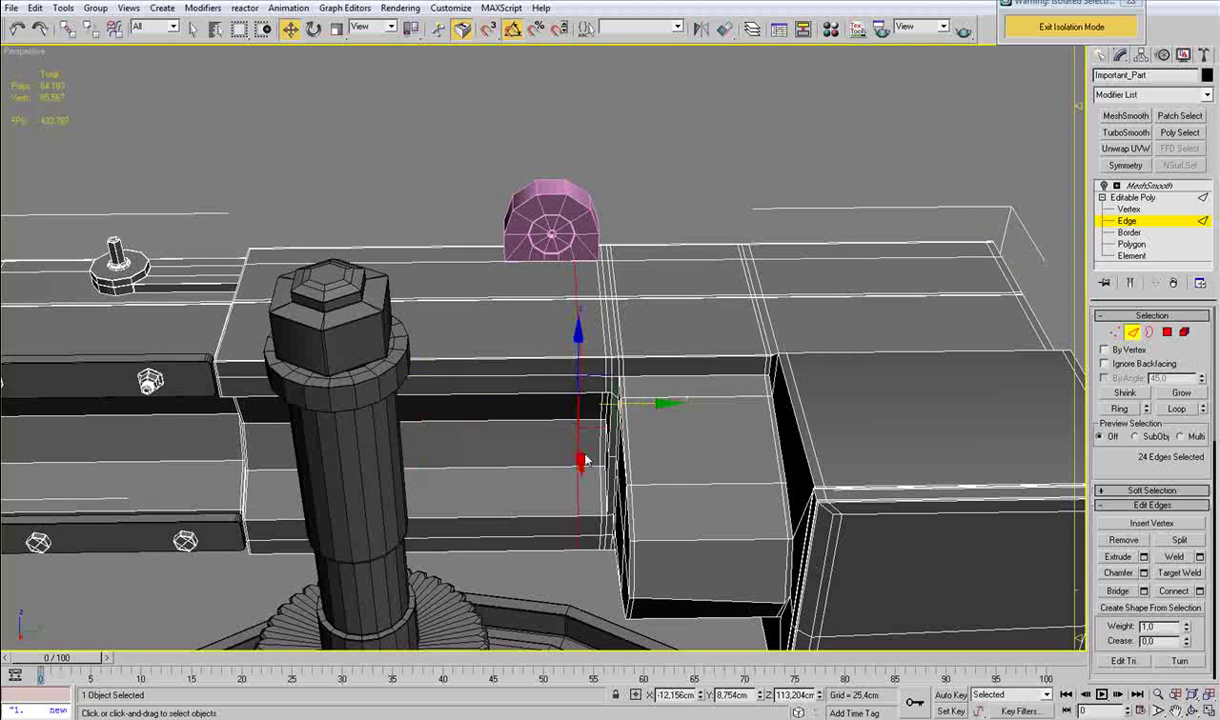
Add two more cross loops beneath the lug, positioned at about 8.02 cm and 7.32 cm along Y.
drag(450, 560, 489, 180)
key(ctrl+shift+e)
drag(483, 404, 630, 405)
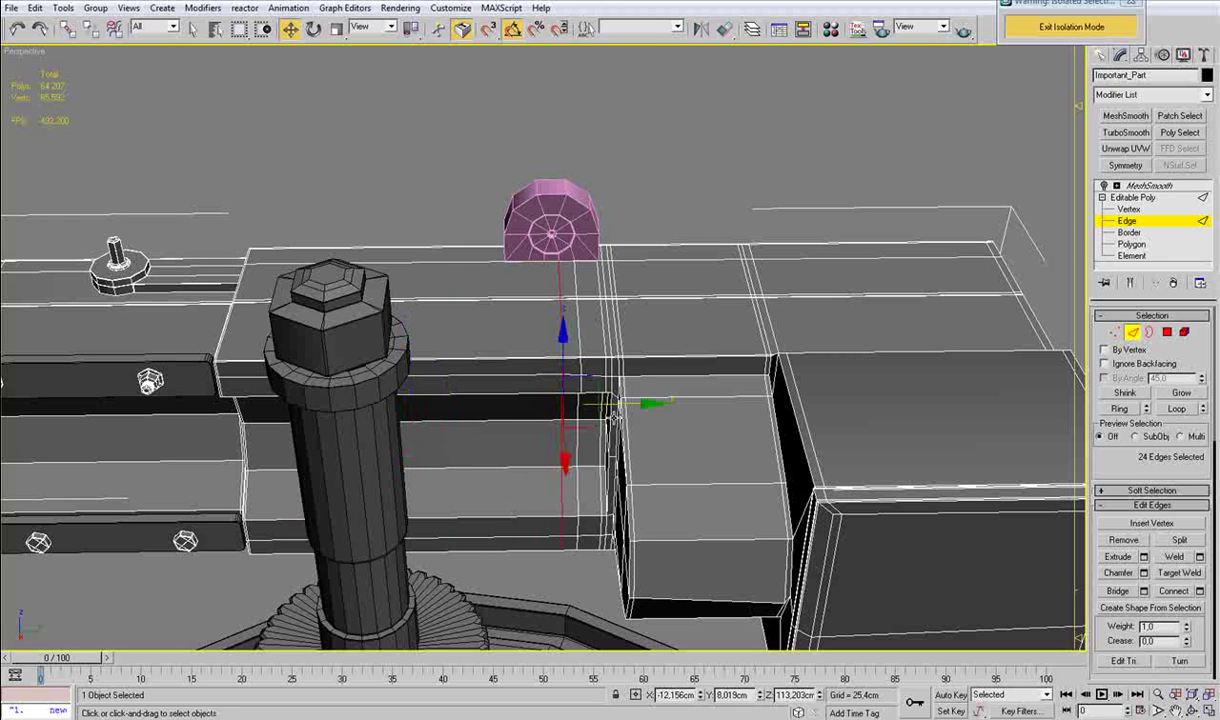
drag(399, 572, 479, 193)
key(ctrl+shift+e)
drag(473, 407, 618, 407)
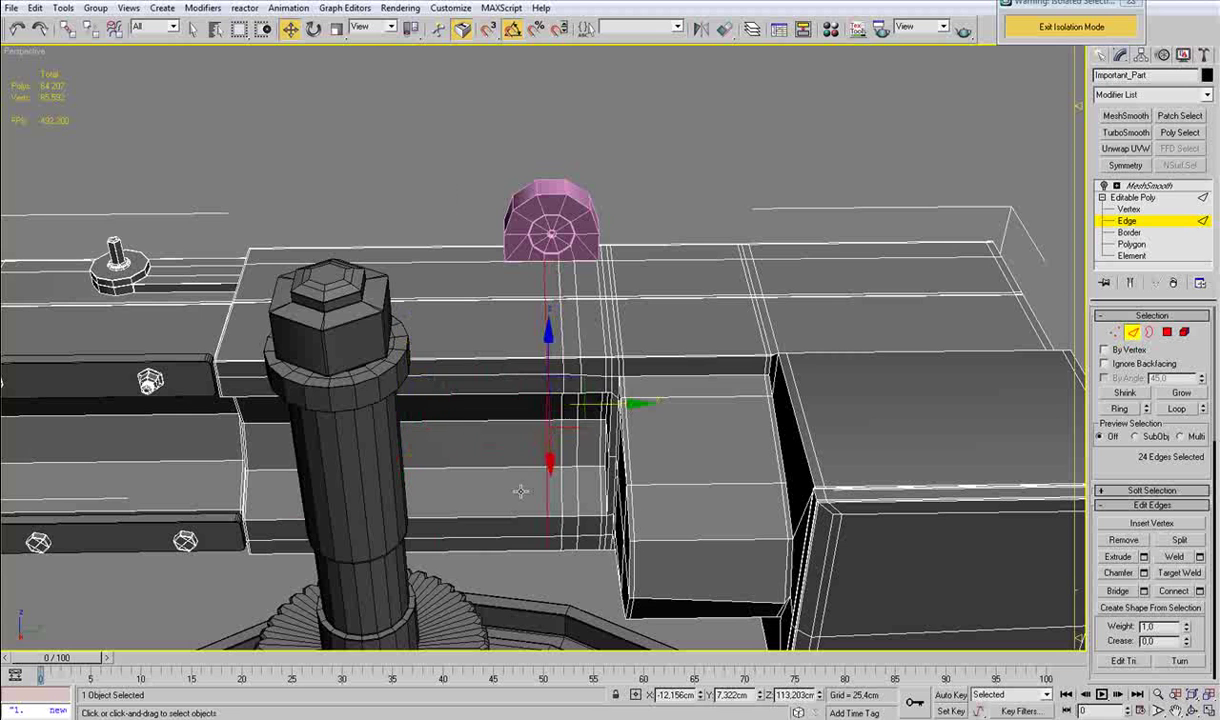
ctrl+drag(464, 456, 442, 142)
key(ctrl+shift+e)
key(ctrl+z)
click(468, 550)
Connect two further cross loops on the head and move them along Y to the lug's remaining base vertices.
drag(457, 574, 469, 106)
key(ctrl+shift+e)
drag(470, 403, 605, 369)
drag(455, 587, 468, 245)
key(ctrl+shift+e)
drag(480, 400, 586, 403)
On the head's back edge beneath the lug, select the five protruding vertices and pull them back along Y.
alt+middle_drag(542, 327, 592, 317)
scroll(559, 261, up, 5)
mouse_move(559, 261)
middle_down()
mouse_move(490, 403)
mouse_move(508, 352)
mouse_move(645, 345)
mouse_move(686, 328)
mouse_move(684, 304)
mouse_move(624, 288)
middle_up()
key(4)
key(F3)
scroll(632, 295, down, 5)
scroll(633, 297, up, 5)
key(1)
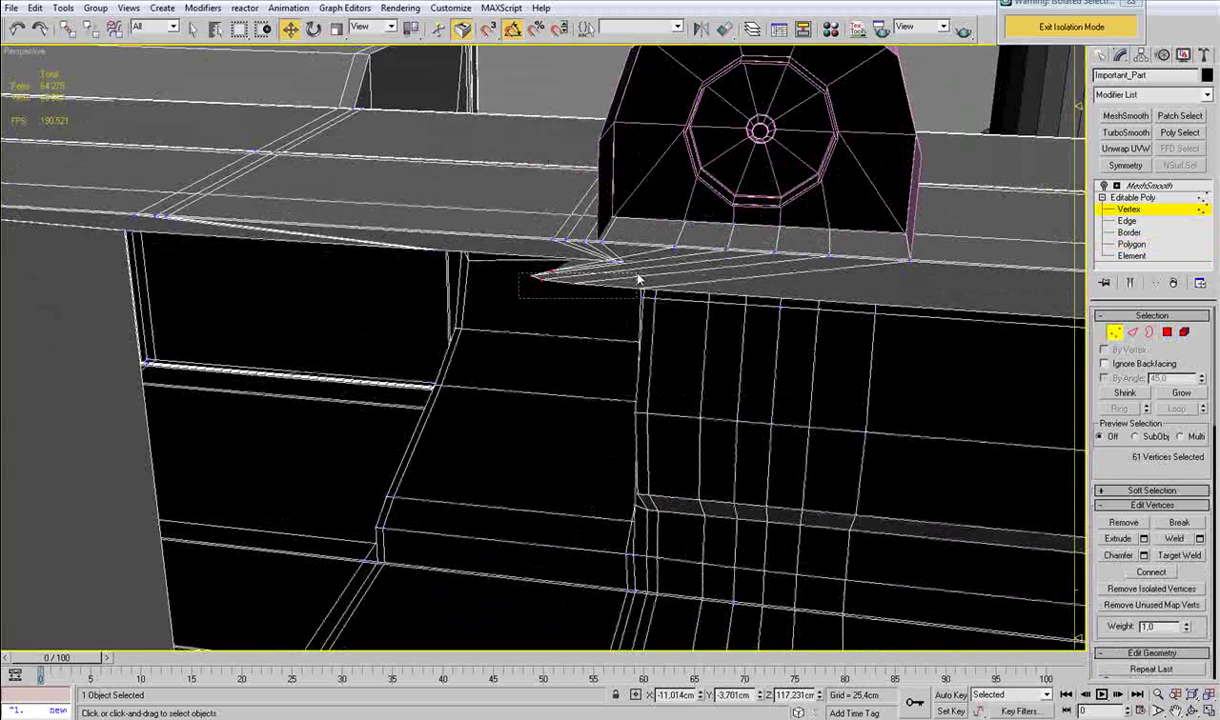
drag(637, 270, 642, 271)
drag(503, 288, 596, 277)
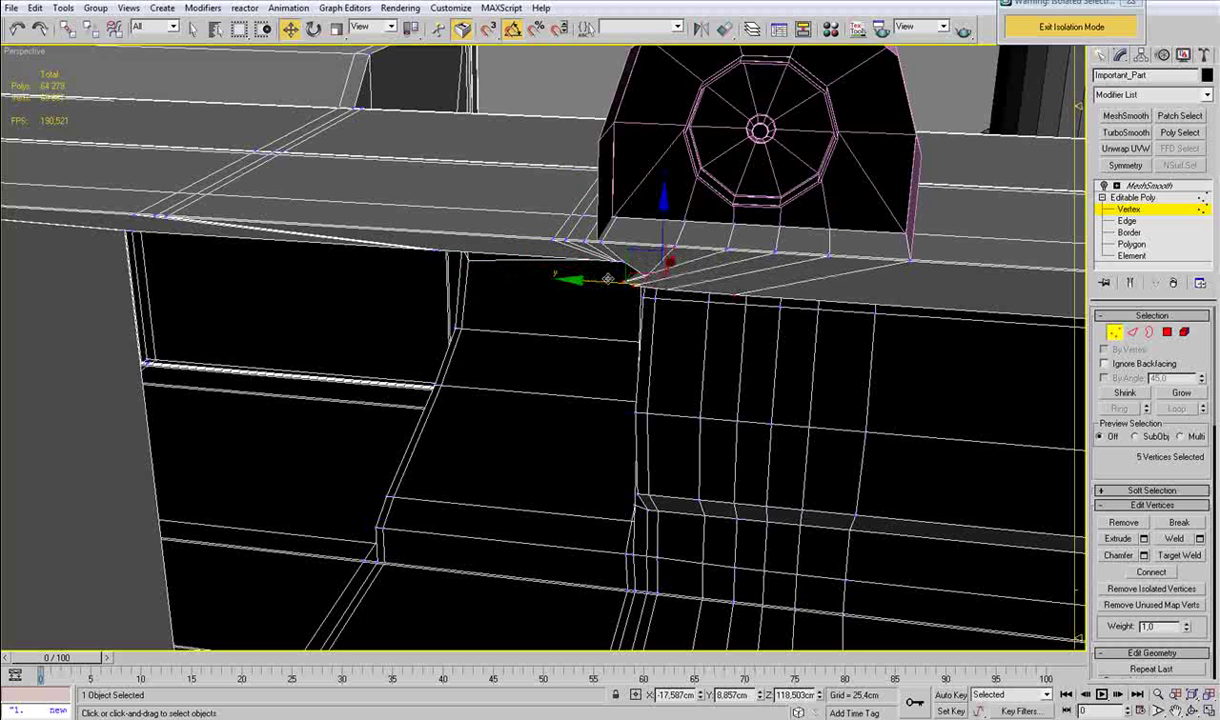
Separate the first bunched vertices on the head's back edge by sliding them along Y toward their cross loops.
scroll(622, 296, down, 4)
scroll(622, 296, down, 2)
scroll(622, 296, up, 4)
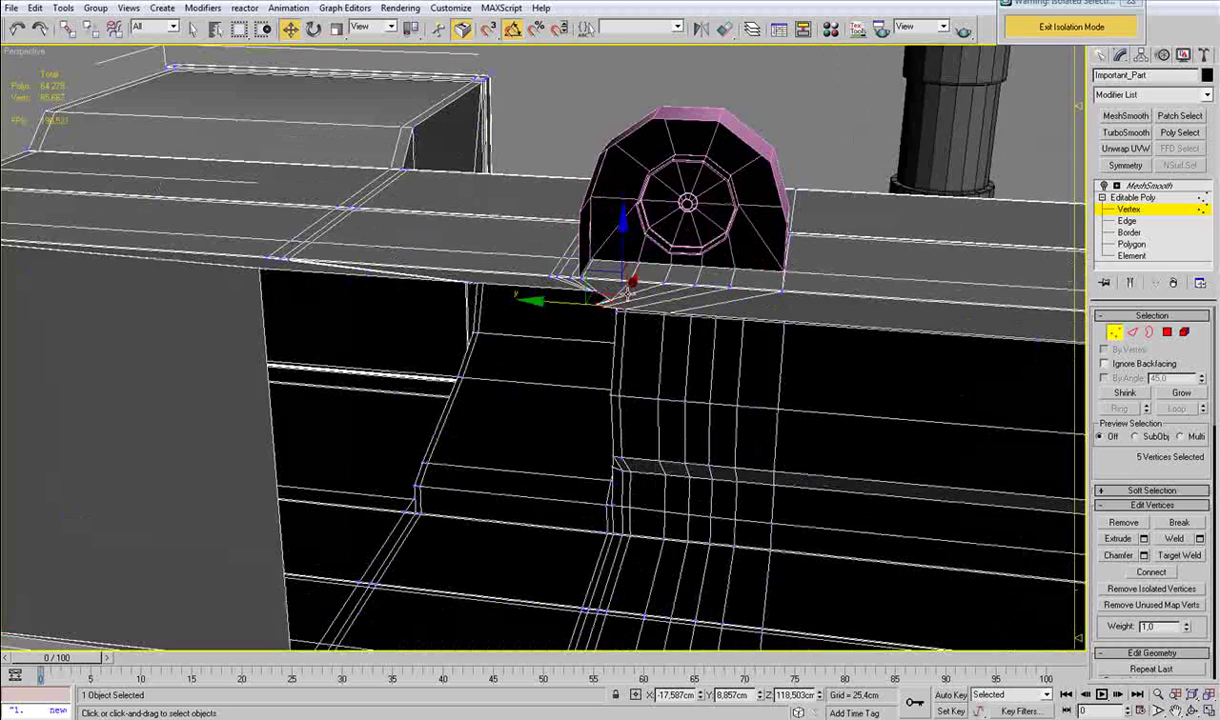
mouse_move(622, 296)
alt+middle_down()
mouse_move(509, 279)
mouse_move(625, 290)
alt+middle_up()
scroll(600, 254, up, 4)
click(603, 237)
click(640, 209)
drag(579, 212, 575, 211)
drag(496, 211, 495, 211)
Slide the next bunched vertices on the head's back edge along Y toward their cross loops beneath the lug.
click(648, 209)
drag(570, 210, 537, 209)
click(646, 209)
key(ctrl+z)
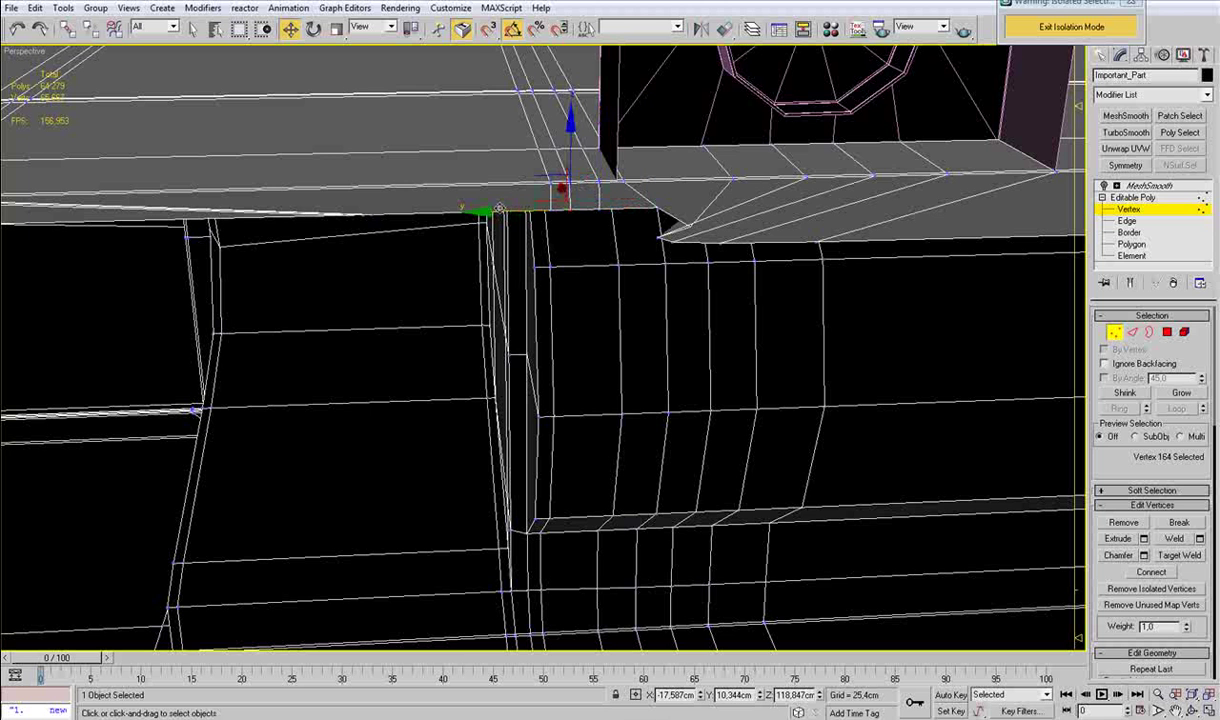
click(658, 209)
drag(600, 210, 561, 211)
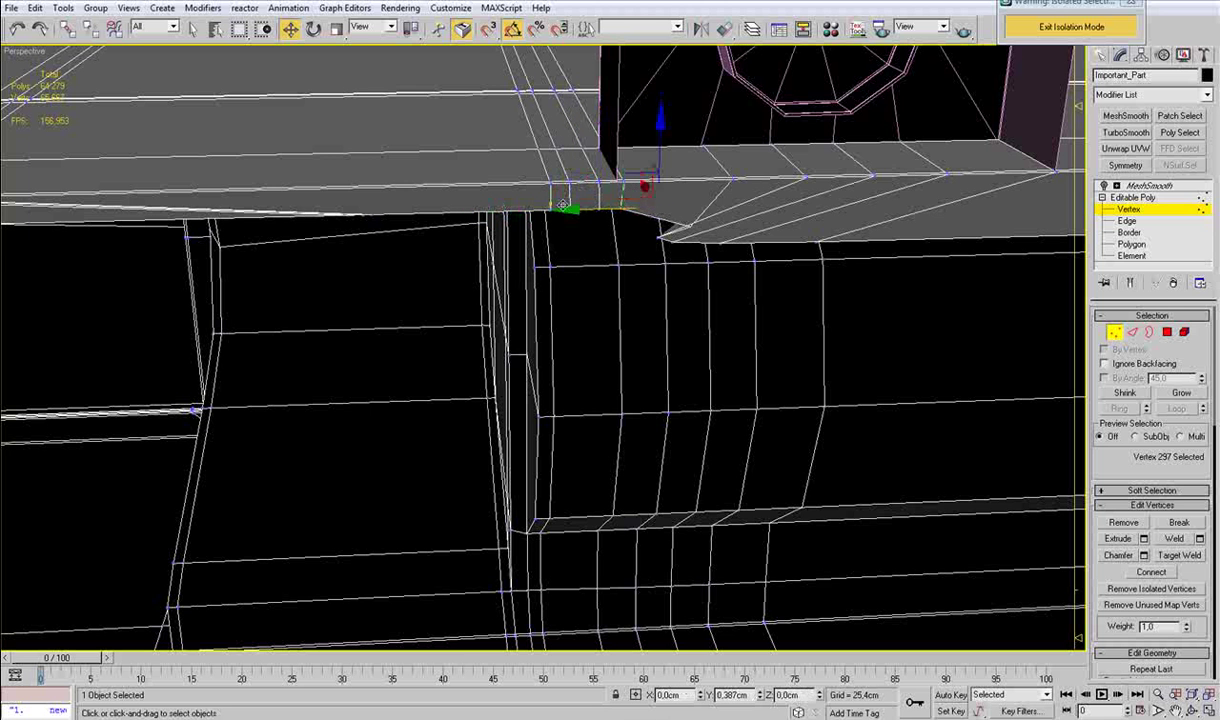
Move the following two bunched back-edge vertices in the YZ plane so they sit directly below their lug-base cross loops.
alt+middle_drag(708, 226, 570, 279)
click(549, 238)
drag(531, 206, 615, 153)
click(500, 255)
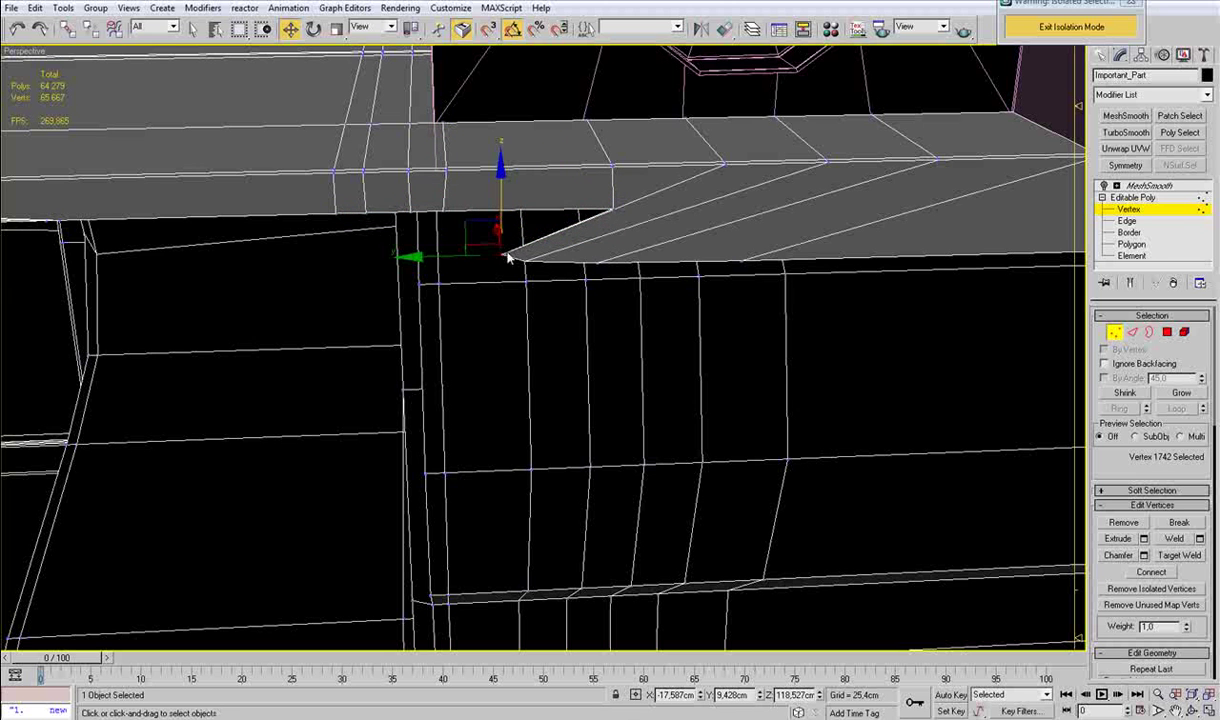
drag(481, 226, 702, 172)
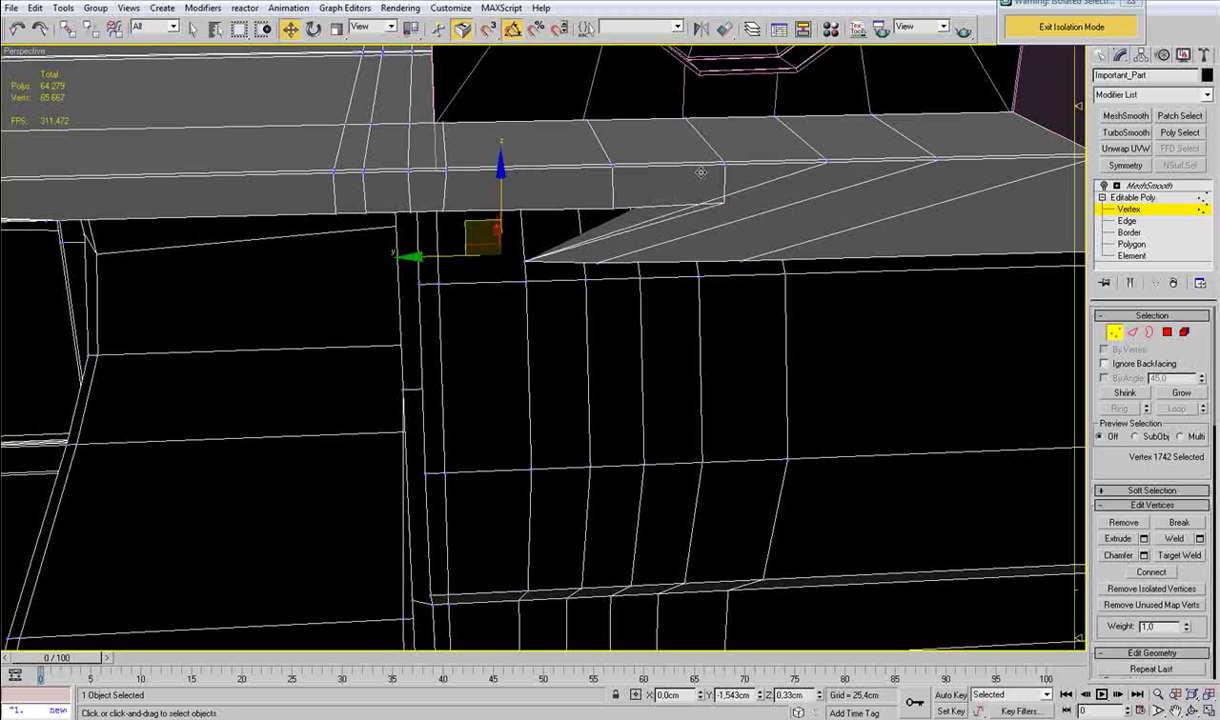
key(ctrl+z)
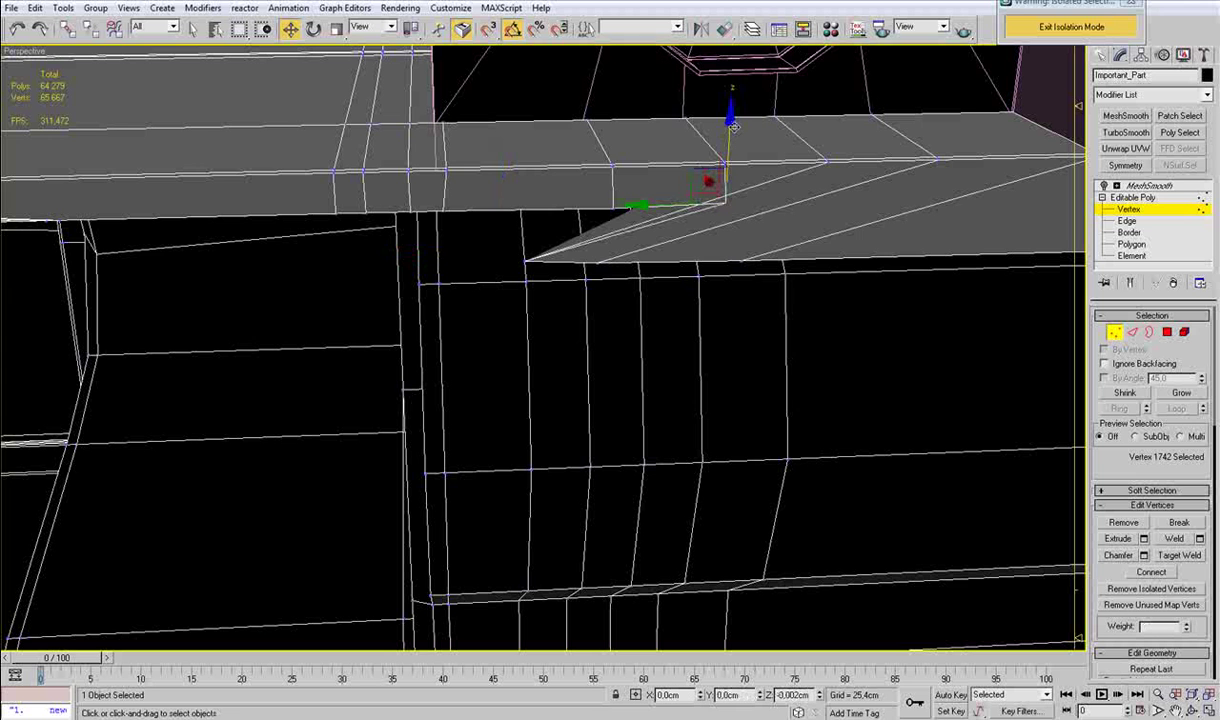
Select the last three bunched back-edge vertices together, shift them along Y and raise them level with the edge.
click(530, 261)
click(525, 261)
ctrl+click(595, 263)
ctrl+click(739, 258)
drag(541, 263, 790, 266)
middle_drag(792, 270, 538, 316)
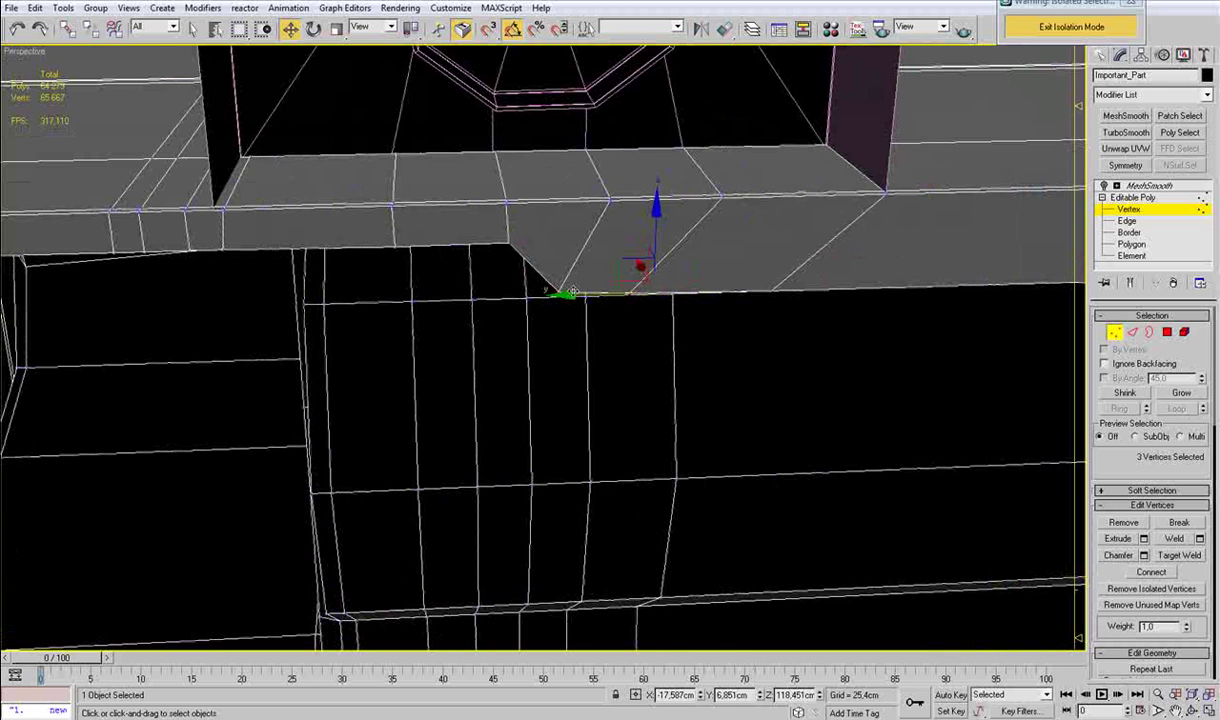
drag(596, 295, 648, 295)
drag(710, 217, 710, 170)
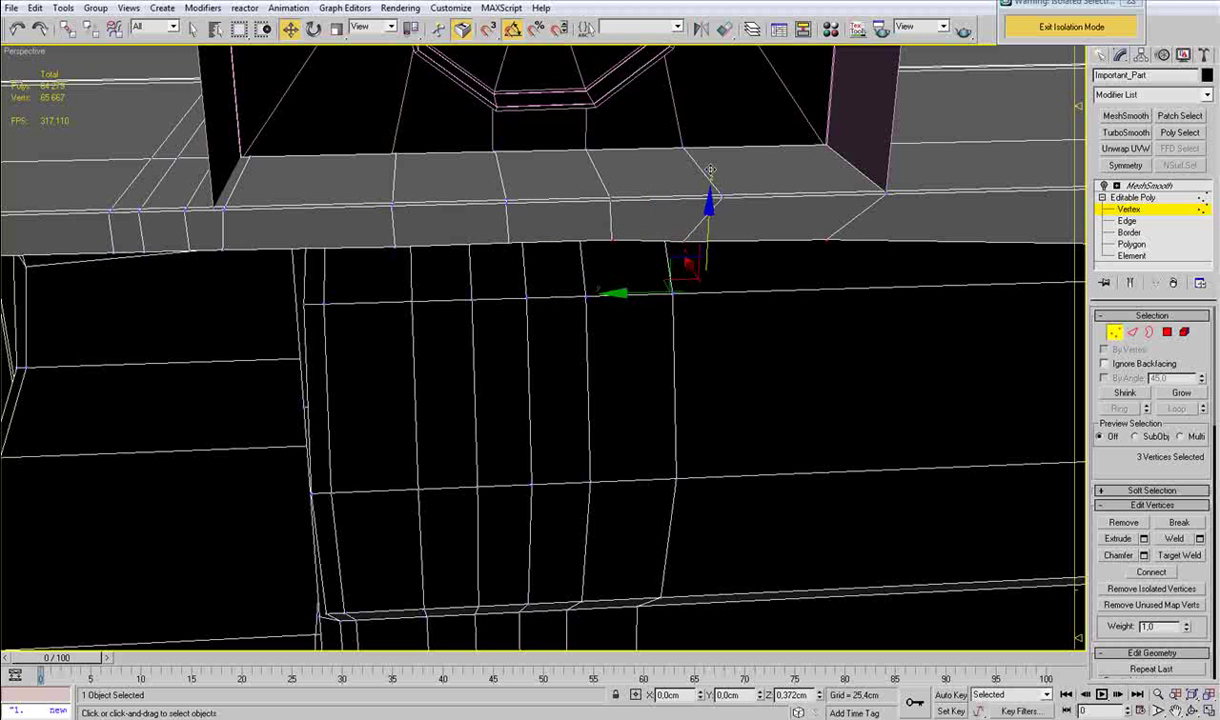
Slide the remaining back-edge vertices along Y to the loops at the lug's far end and level them in Z.
alt+drag(651, 196, 534, 285)
middle_drag(655, 270, 475, 333)
drag(502, 310, 548, 317)
drag(628, 304, 653, 303)
drag(707, 233, 707, 231)
Spread the bunched vertices at the far upper corner of the head's back opening by moving them in Y and Z.
scroll(713, 294, down, 5)
middle_drag(886, 334, 707, 301)
scroll(815, 303, up, 5)
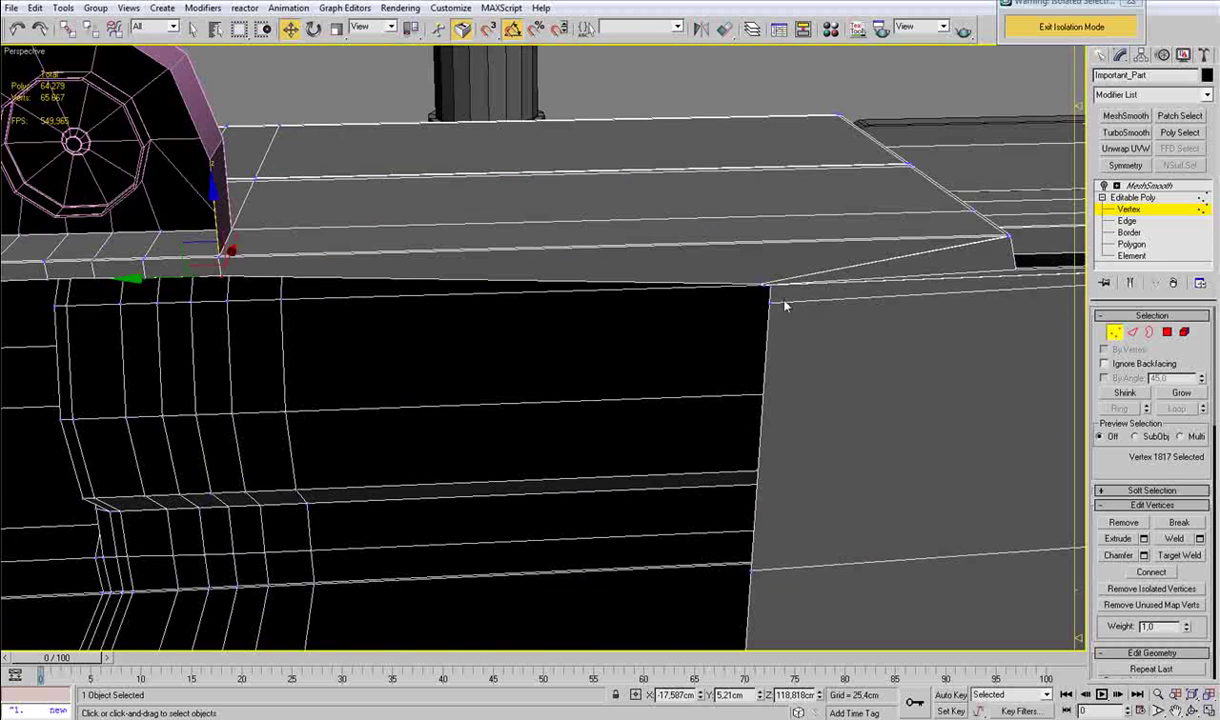
click(782, 292)
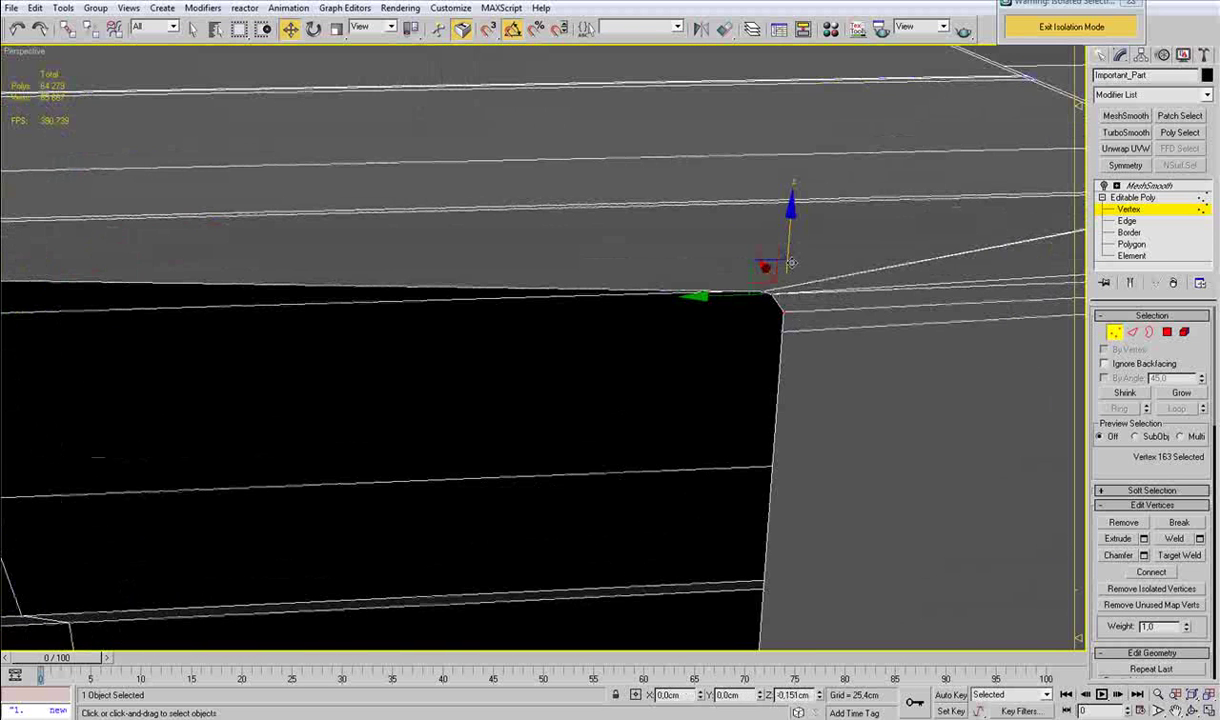
click(771, 292)
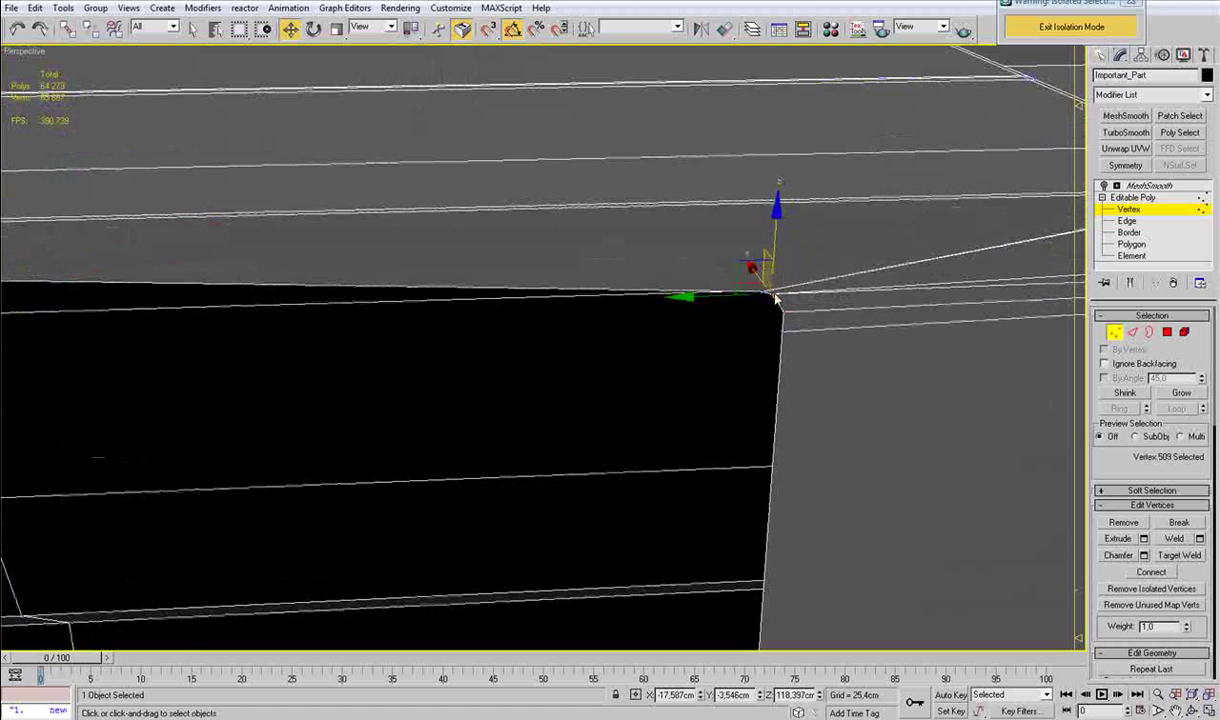
drag(751, 266, 776, 298)
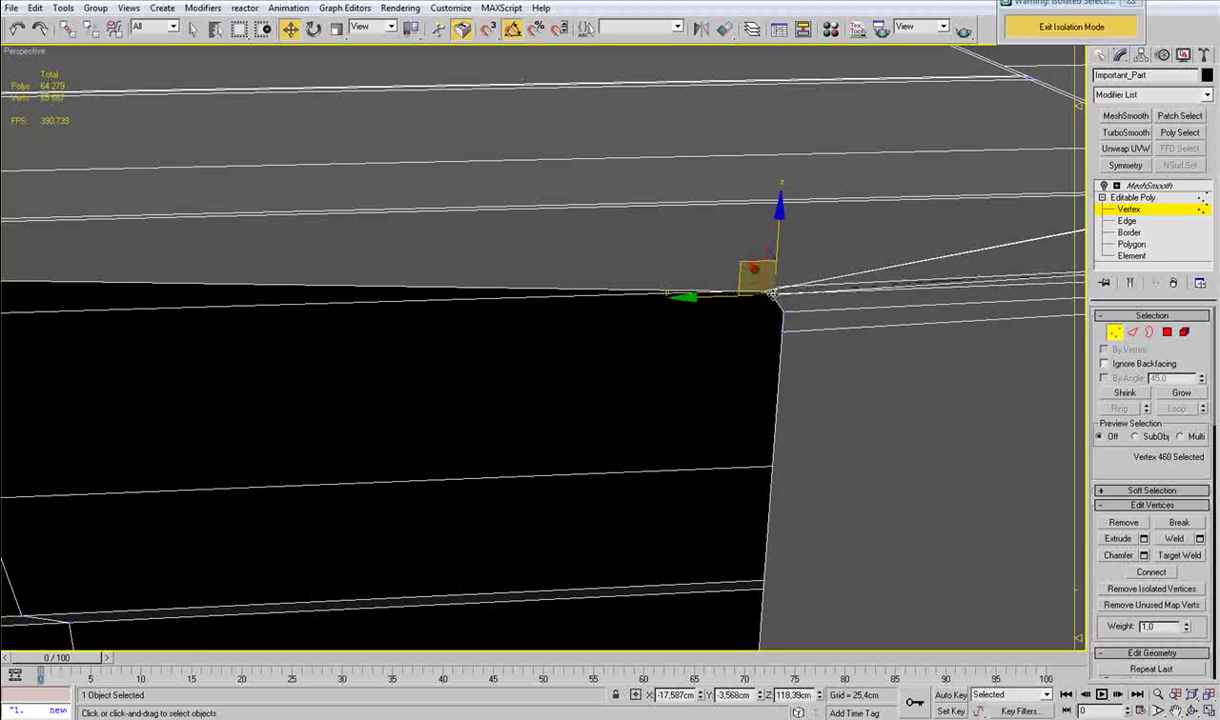
middle_drag(777, 296, 637, 318)
click(633, 316)
drag(613, 286, 602, 245)
click(638, 285)
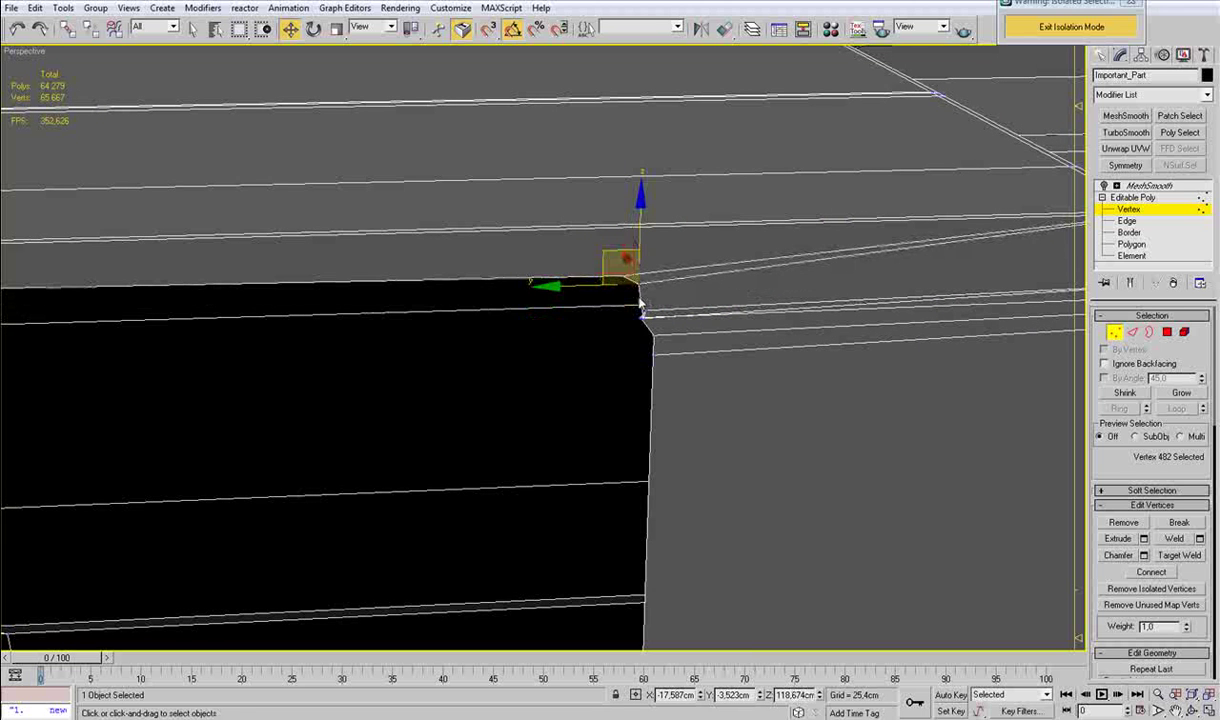
mouse_move(643, 319)
mouse_down()
mouse_move(647, 283)
mouse_move(648, 297)
mouse_up()
Reposition the back-edge vertices at the base of the notch beyond the opening in the YZ plane.
middle_drag(670, 316, 468, 327)
scroll(468, 329, up, 1)
scroll(510, 331, down, 2)
scroll(915, 319, up, 1)
scroll(924, 318, up, 1)
middle_drag(924, 318, 523, 349)
scroll(523, 349, up, 1)
mouse_move(592, 333)
mouse_down()
mouse_move(585, 320)
mouse_move(594, 336)
mouse_move(577, 343)
mouse_move(559, 304)
mouse_move(583, 323)
mouse_move(565, 314)
mouse_up()
click(588, 333)
click(595, 338)
alt+middle_drag(567, 316, 521, 347)
scroll(521, 352, down, 1)
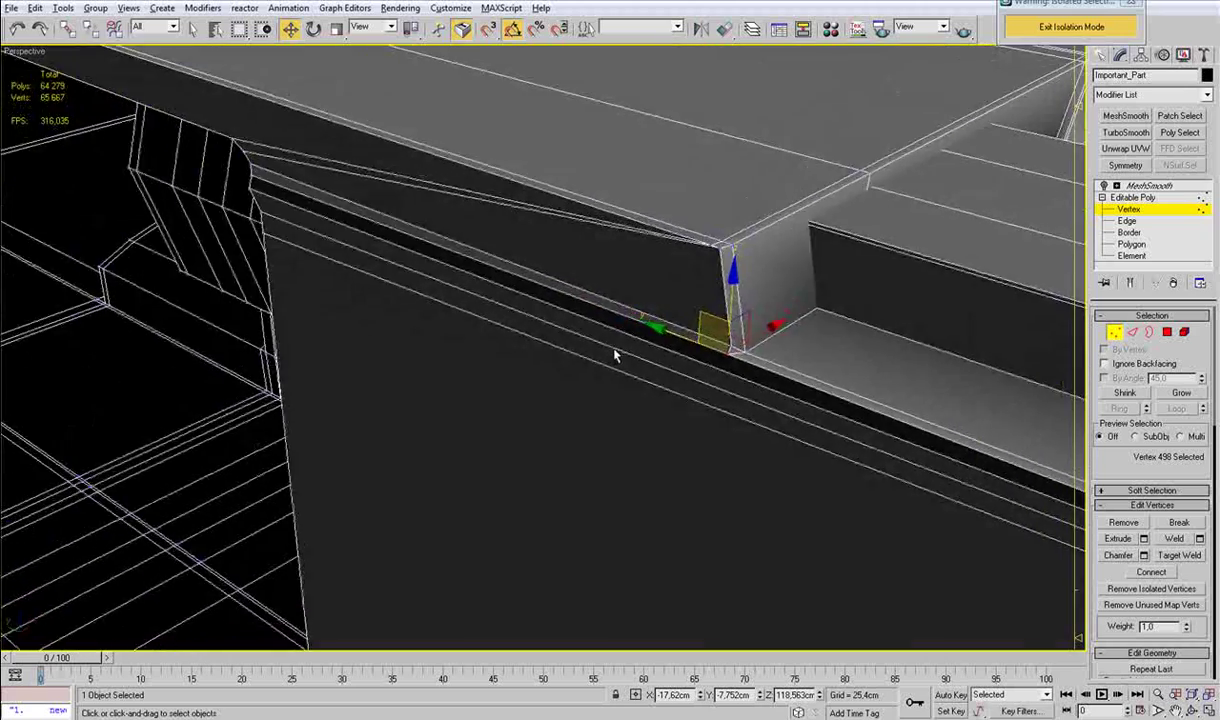
alt+middle_drag(621, 354, 650, 353)
drag(615, 356, 624, 358)
Delete the five head polygons enclosed by the lug's recessed base.
scroll(627, 366, down, 1)
alt+middle_drag(352, 364, 899, 338)
scroll(504, 367, down, 5)
alt+middle_drag(529, 360, 558, 357)
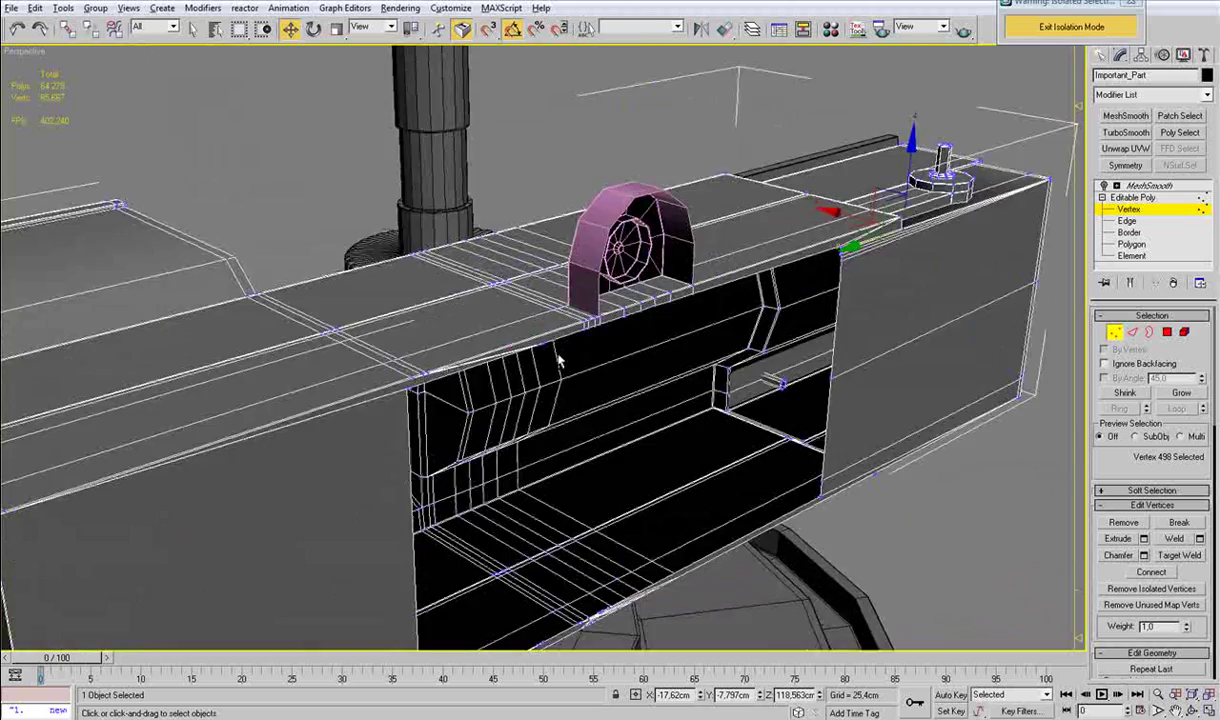
scroll(600, 325, up, 2)
scroll(632, 308, up, 4)
alt+middle_drag(632, 308, 508, 364)
key(4)
click(509, 341)
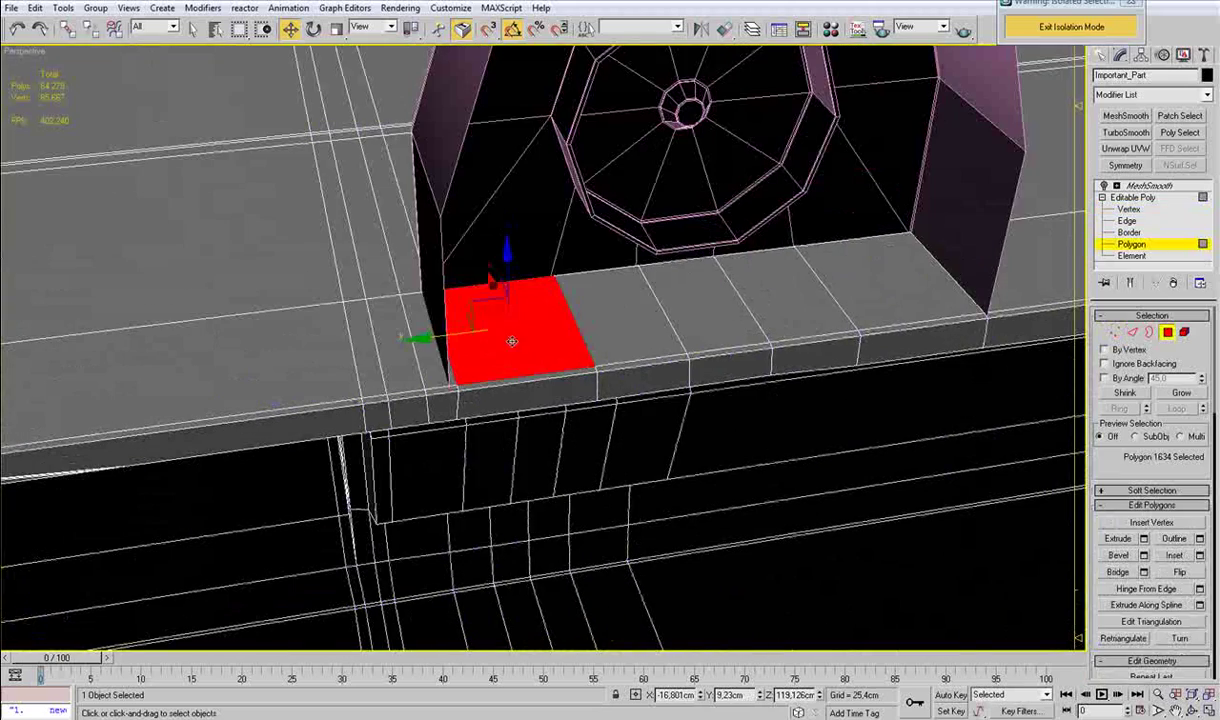
ctrl+click(648, 336)
ctrl+click(765, 306)
ctrl+click(716, 315)
ctrl+click(858, 312)
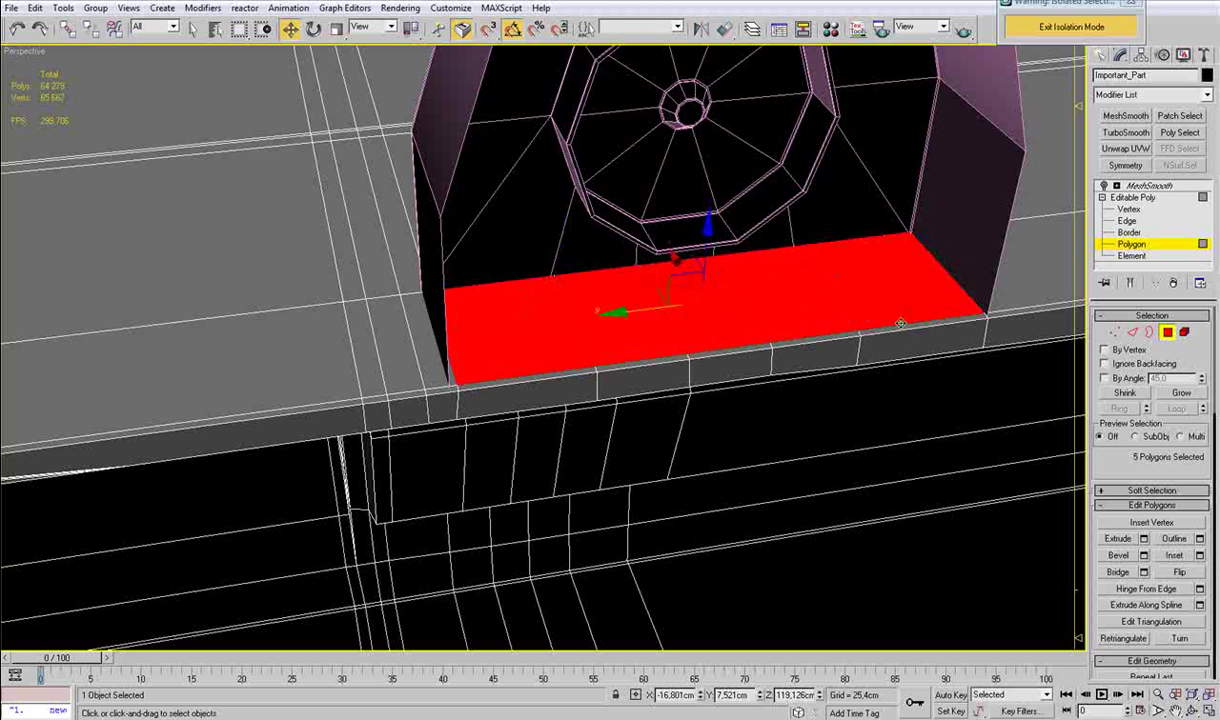
key(Delete)
Attach the rounded lug to the head mesh.
key(1)
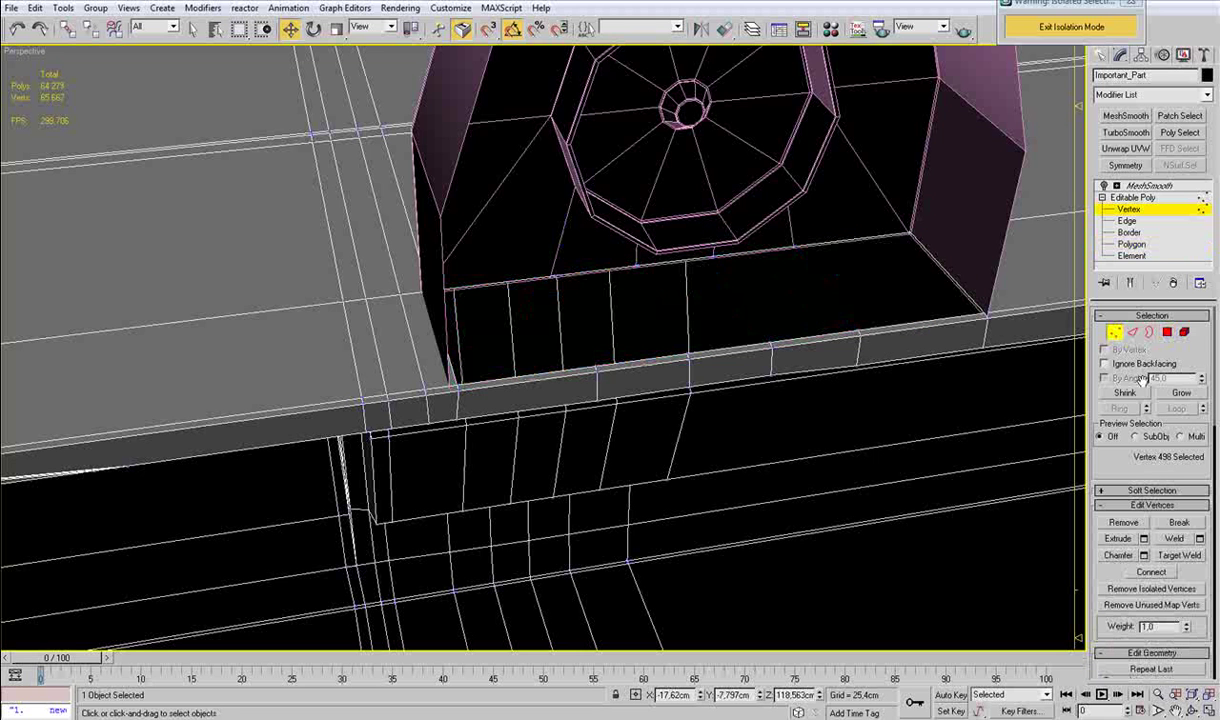
scroll(1120, 565, down, 4)
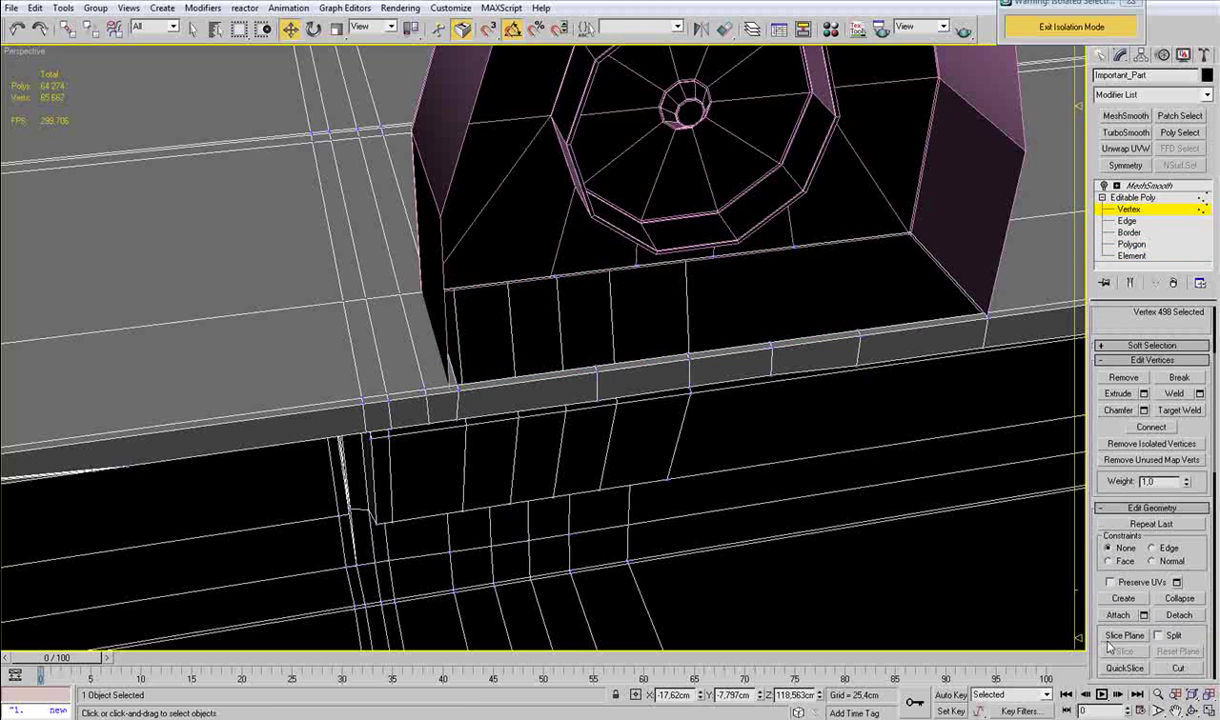
click(1115, 619)
click(893, 196)
right_click(1021, 243)
Target-weld the lug's base corner vertices to the matching head vertices at the corner of the deleted area.
middle_drag(1021, 243, 624, 289)
scroll(718, 297, up, 3)
middle_drag(290, 224, 425, 270)
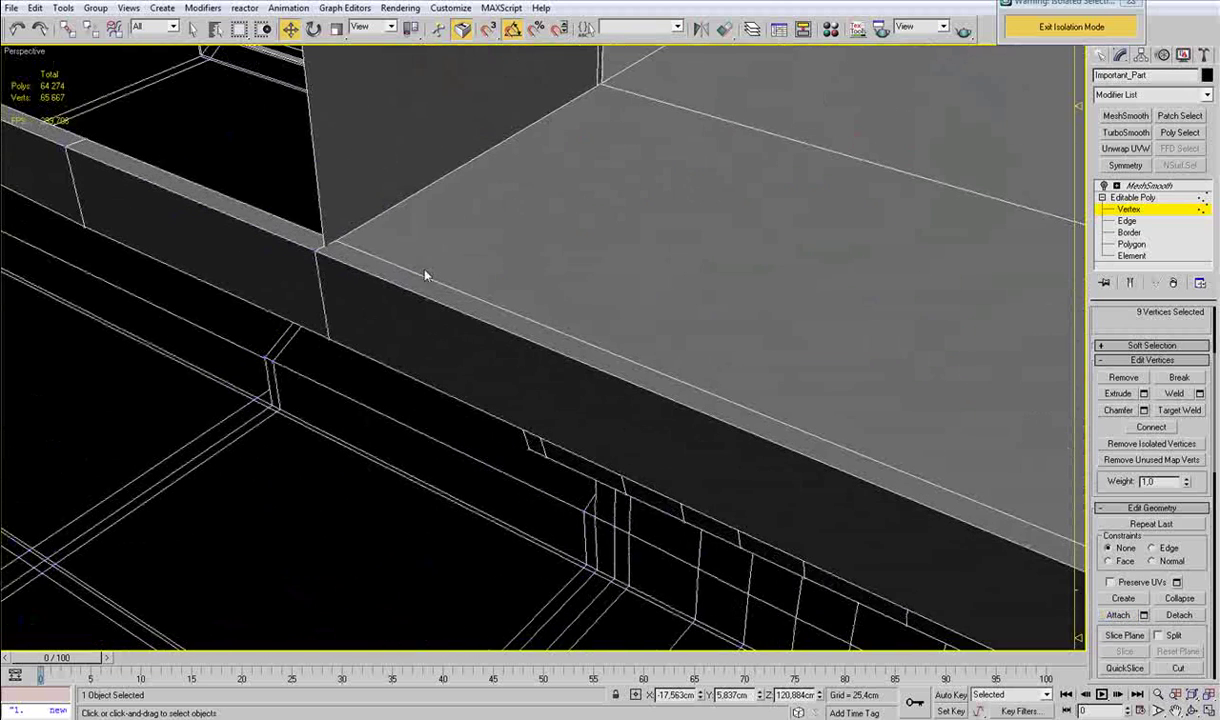
key(ctrl+shift+w)
key(F3)
click(325, 255)
key(F3)
alt+middle_drag(632, 163, 373, 240)
mouse_move(288, 228)
middle_down()
mouse_move(403, 270)
mouse_move(329, 267)
middle_up()
key(F3)
mouse_move(332, 197)
middle_down()
mouse_move(495, 292)
mouse_move(538, 369)
middle_up()
scroll(503, 298, up, 2)
key(F3)
scroll(538, 369, up, 2)
key(F3)
click(527, 333)
click(519, 319)
right_click(531, 331)
Select the edge rings across the head's narrow back strip and connect them with a new lengthwise loop.
key(2)
click(470, 308)
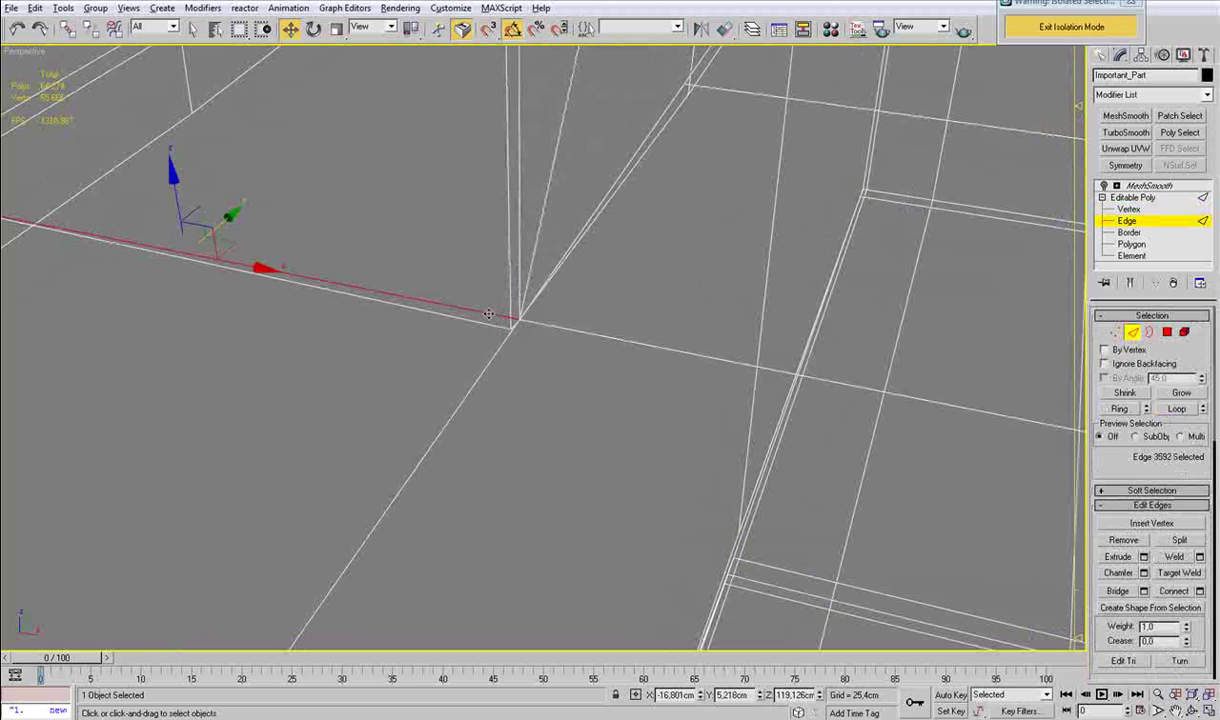
key(alt+r)
scroll(490, 322, down, 8)
middle_drag(470, 420, 662, 82)
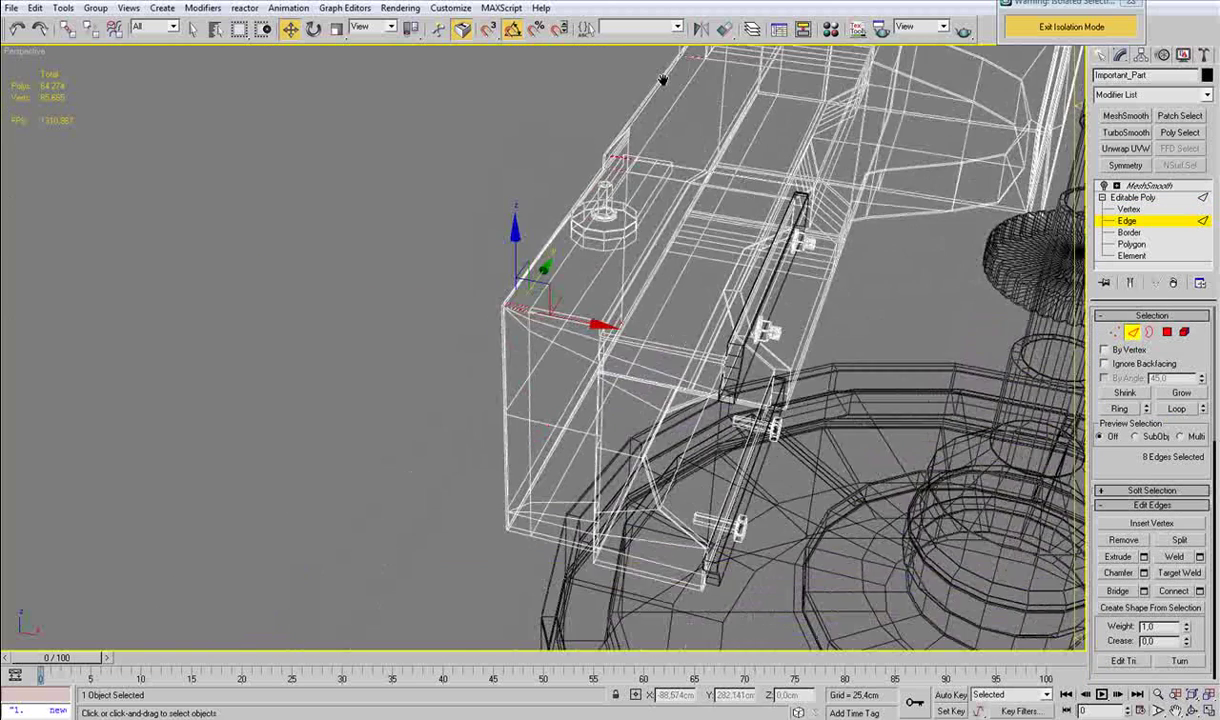
alt+middle_drag(545, 525, 631, 478)
ctrl+click(604, 500)
key(alt+r)
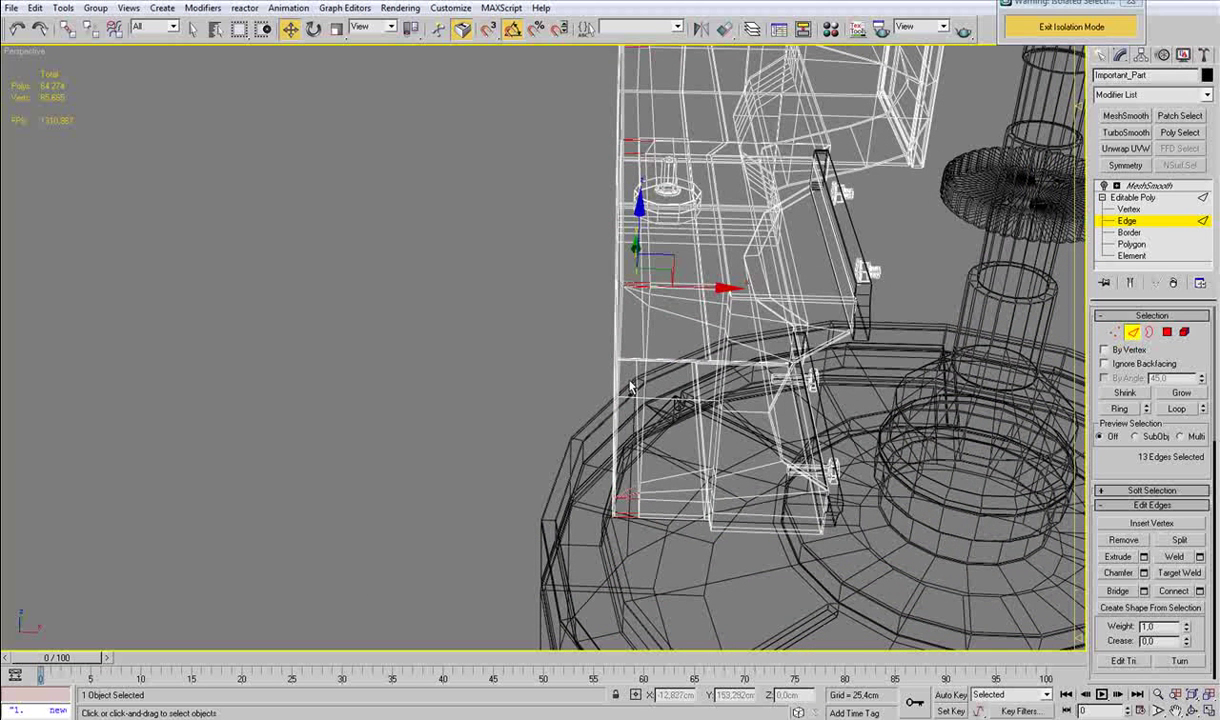
ctrl+drag(637, 270, 635, 267)
key(ctrl+shift+e)
key(ctrl+z)
key(alt+r)
key(ctrl+shift+e)
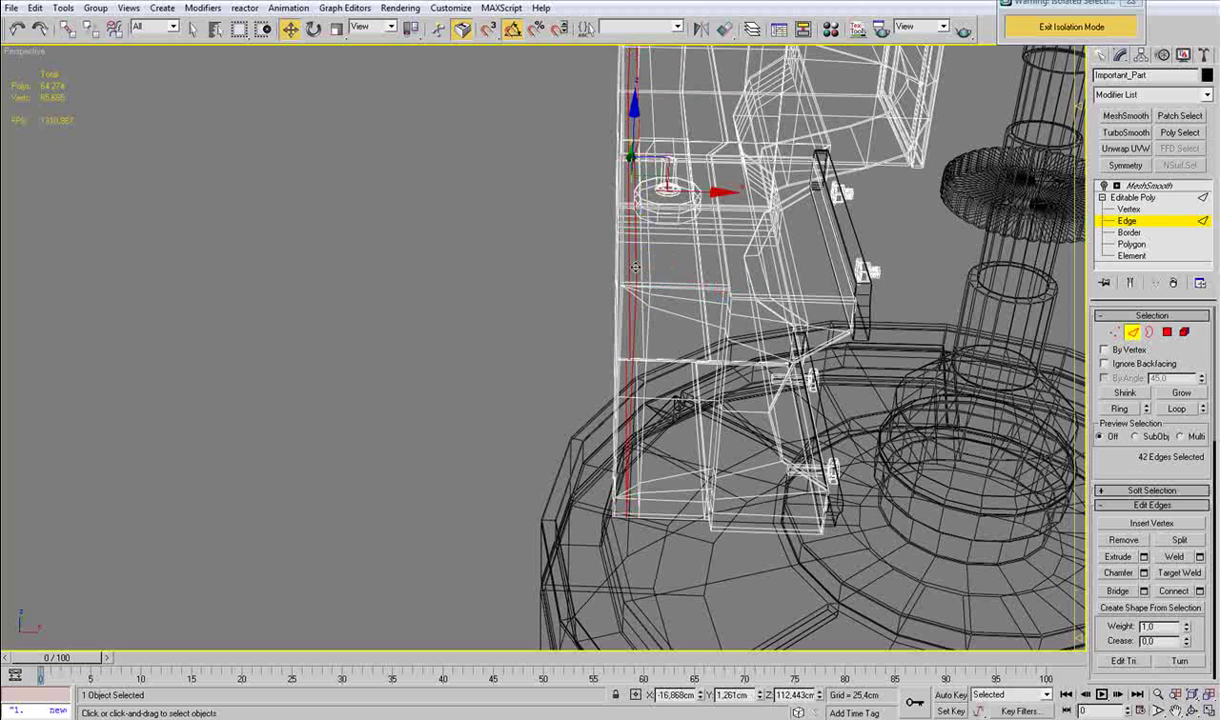
Shift the new lengthwise loop along X, then adjust its edge on the top face beside the lug.
drag(689, 191, 692, 191)
mouse_move(692, 191)
alt+middle_down()
mouse_move(693, 175)
mouse_move(678, 435)
alt+middle_up()
scroll(682, 380, up, 3)
key(F3)
drag(720, 500, 727, 500)
click(674, 327)
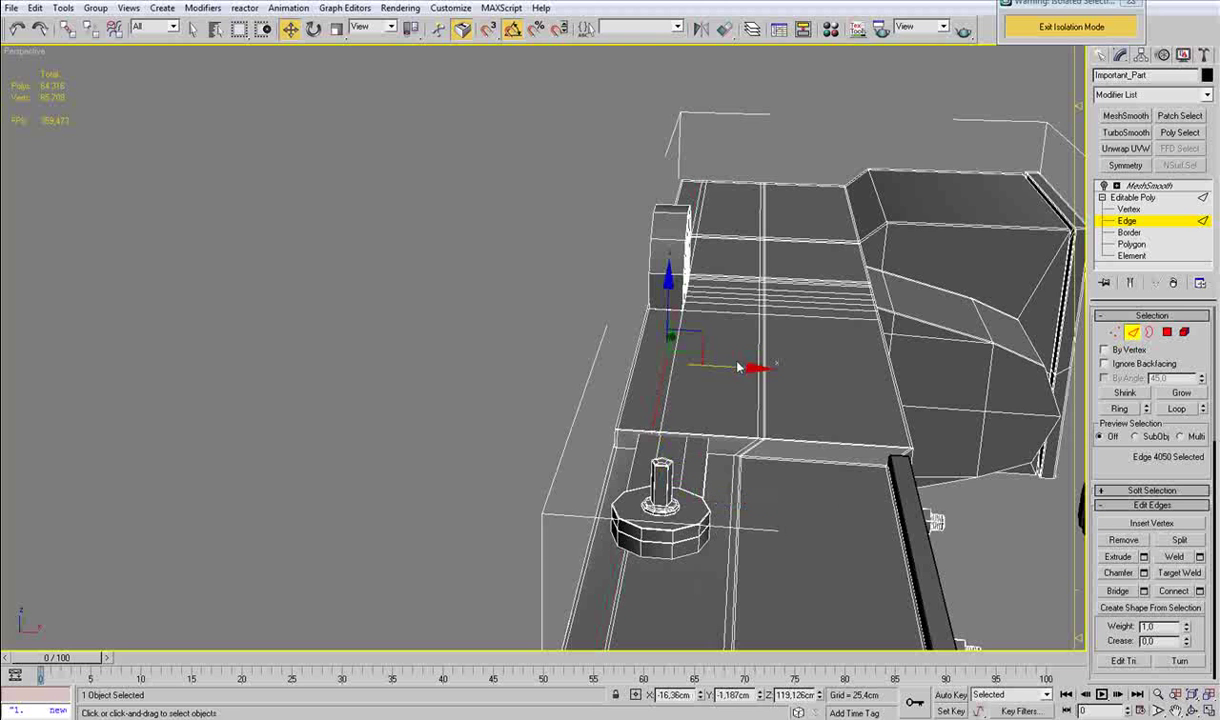
drag(740, 368, 738, 369)
Select the lengthwise loop's vertices along the head's top on both sides of the lug and shift them along X.
scroll(727, 391, up, 5)
key(1)
drag(868, 472, 885, 442)
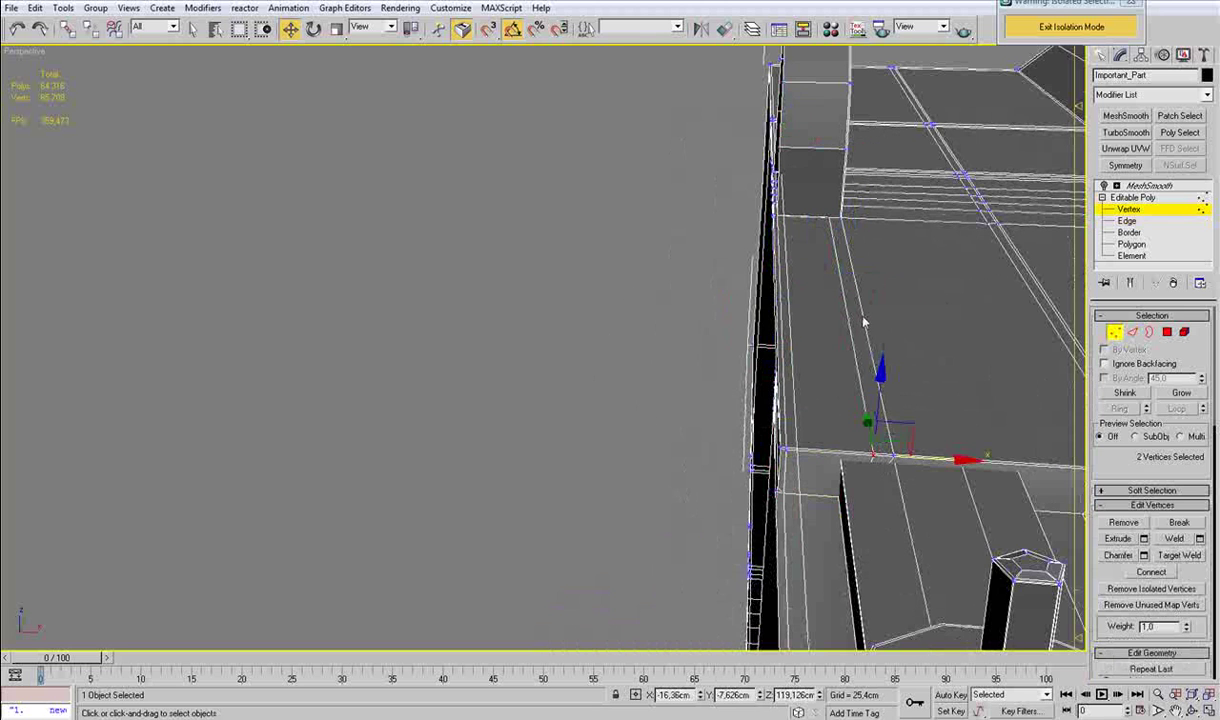
middle_drag(872, 358, 749, 477)
scroll(749, 477, up, 3)
key(F3)
alt+middle_drag(862, 362, 728, 391)
drag(803, 388, 818, 358)
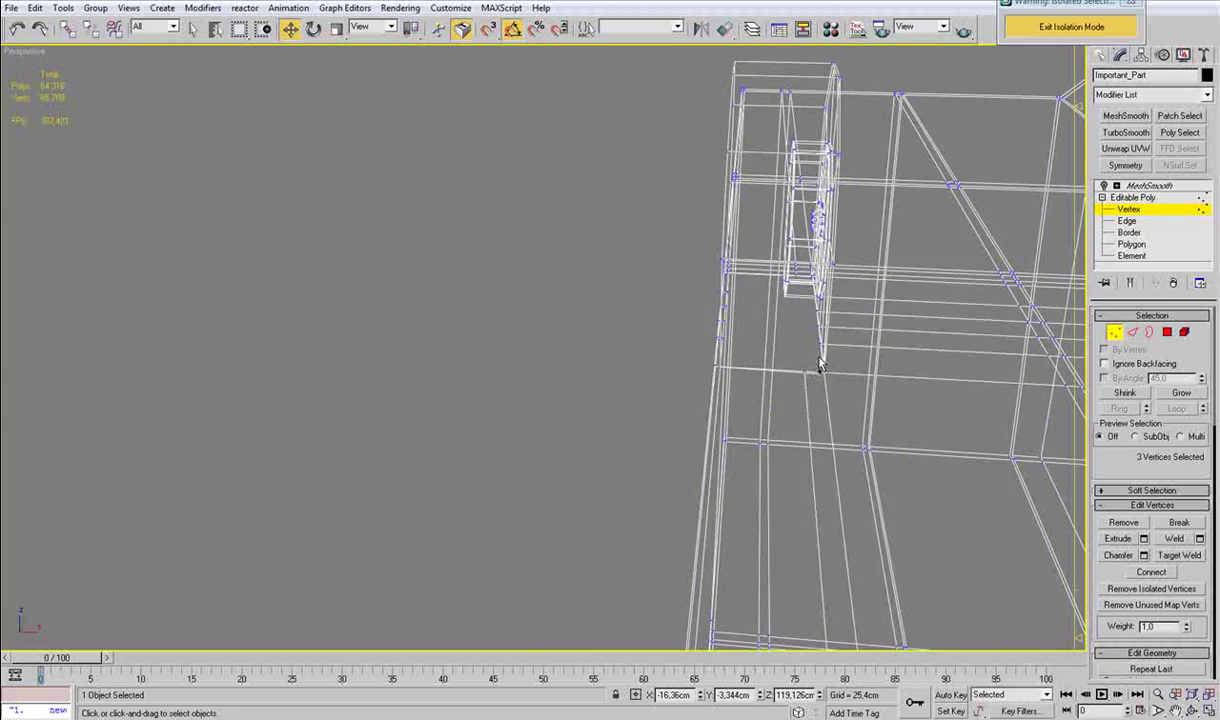
mouse_move(845, 357)
alt+middle_down()
mouse_move(784, 366)
mouse_move(818, 531)
mouse_move(689, 442)
mouse_move(673, 469)
mouse_move(662, 417)
alt+middle_up()
scroll(795, 394, down, 5)
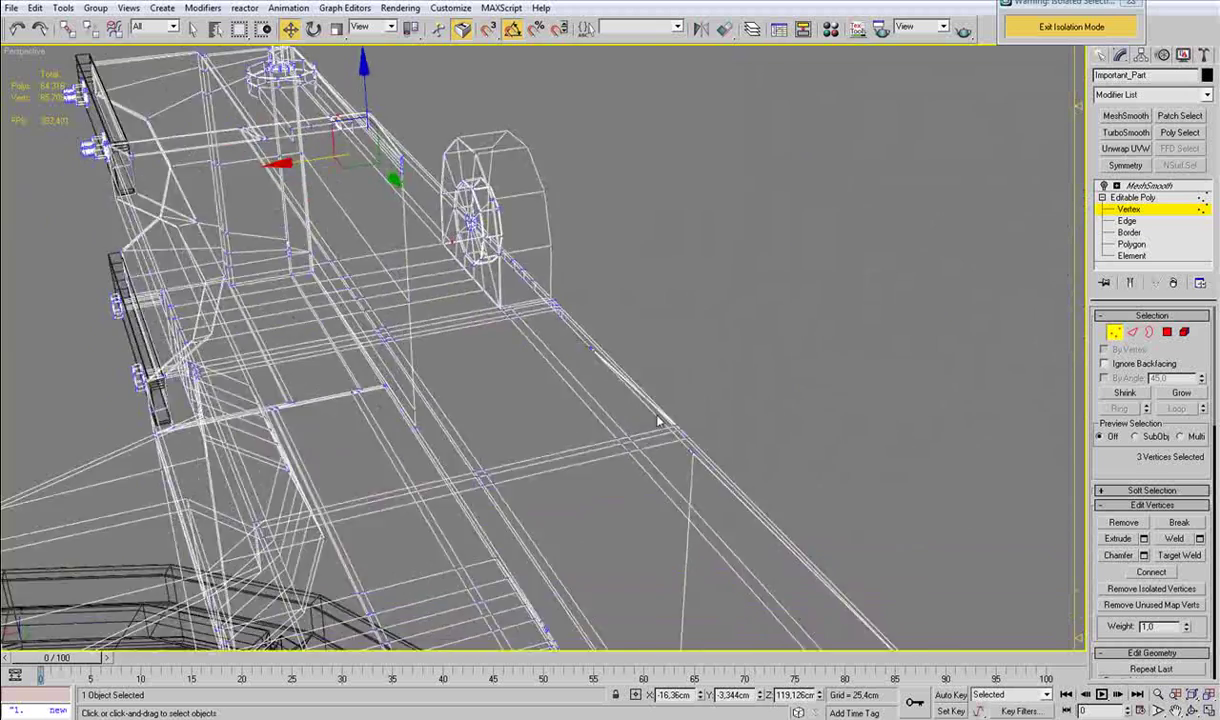
key(F3)
mouse_move(575, 410)
alt+middle_down()
mouse_move(526, 381)
mouse_move(487, 383)
mouse_move(523, 390)
alt+middle_up()
scroll(523, 390, up, 3)
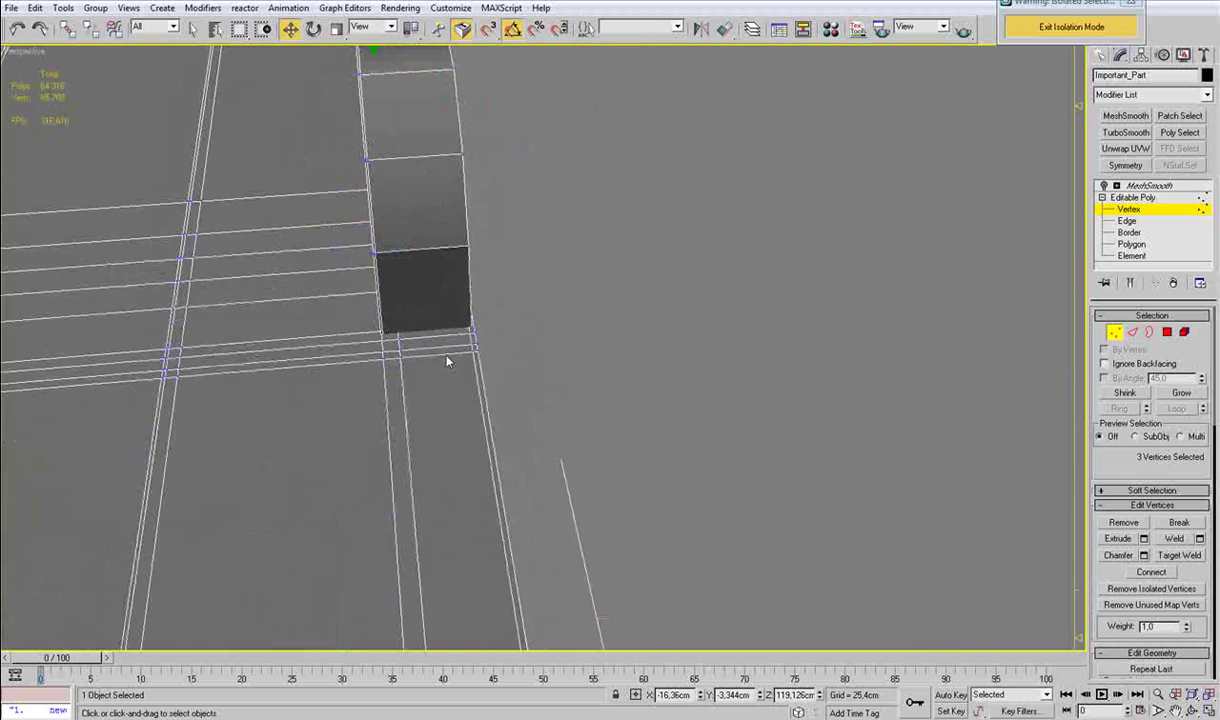
key(F3)
ctrl+drag(408, 323, 410, 321)
alt+middle_drag(410, 321, 468, 338)
middle_drag(750, 526, 598, 374)
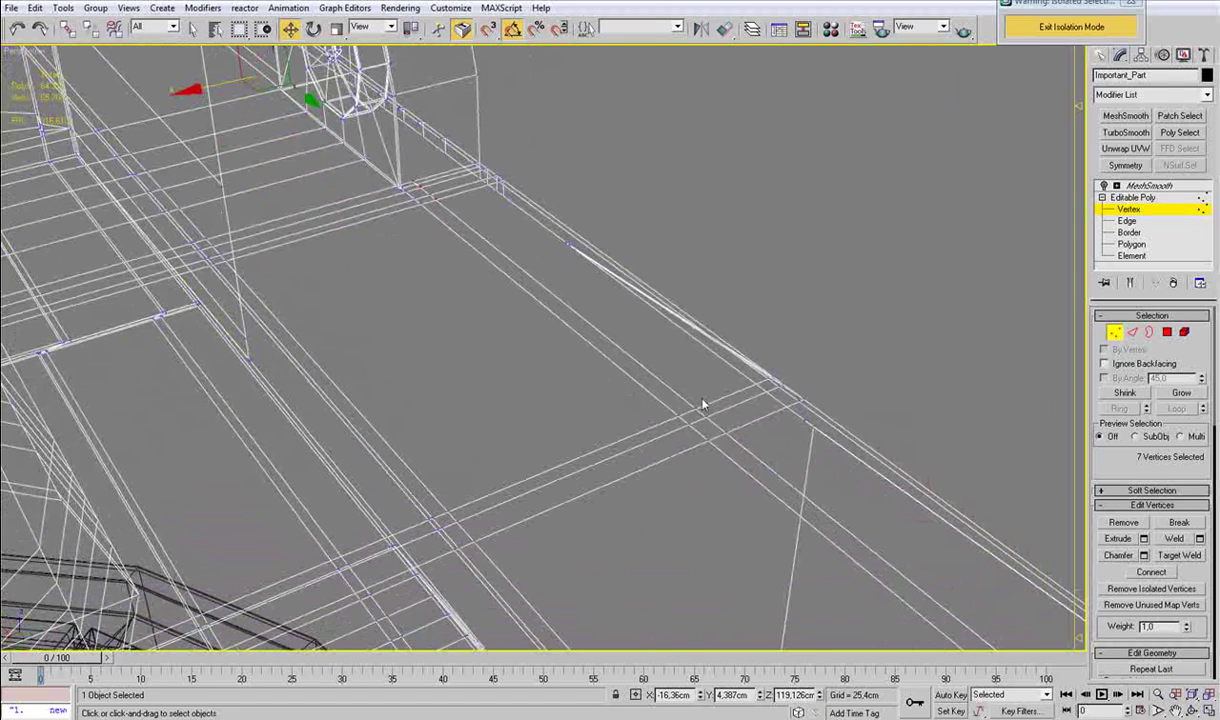
ctrl+click(697, 405)
ctrl+click(710, 416)
ctrl+click(724, 434)
drag(309, 167, 298, 168)
Target-weld the overlapping head and lug vertices at the lug's opposite base corner.
scroll(320, 207, down, 3)
alt+middle_drag(322, 207, 560, 248)
scroll(640, 289, up, 3)
scroll(640, 289, down, 3)
alt+middle_drag(640, 289, 500, 300)
scroll(490, 270, up, 3)
alt+middle_drag(477, 242, 583, 387)
click(552, 432)
key(ctrl+shift+w)
click(580, 424)
click(545, 402)
scroll(706, 289, down, 3)
Collapse each of the four overlapping vertex pairs between the two corners along the lug's base edge into single vertices.
alt+middle_drag(706, 289, 577, 207)
scroll(577, 209, down, 3)
scroll(590, 250, up, 3)
middle_drag(537, 262, 717, 322)
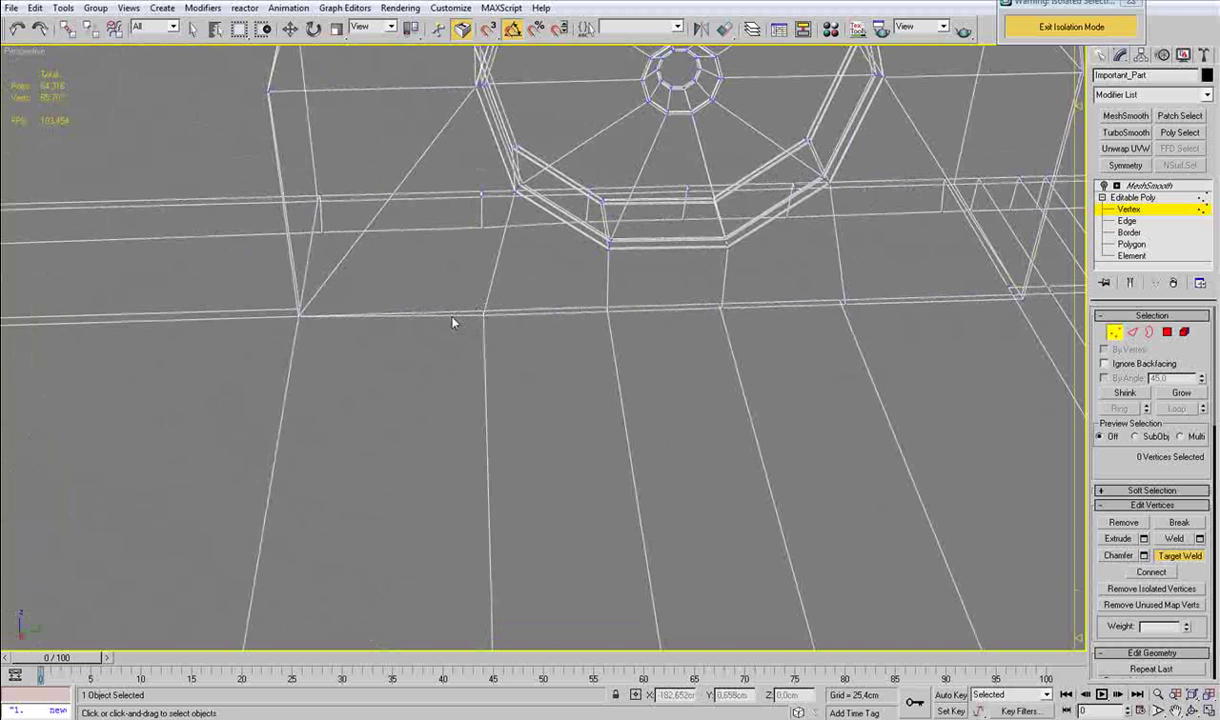
key(w)
drag(472, 329, 511, 293)
key(ctrl+alt+c)
drag(596, 323, 630, 293)
key(ctrl+alt+c)
ctrl+drag(702, 338, 739, 290)
key(ctrl+alt+c)
middle_drag(846, 333, 610, 373)
drag(599, 367, 634, 322)
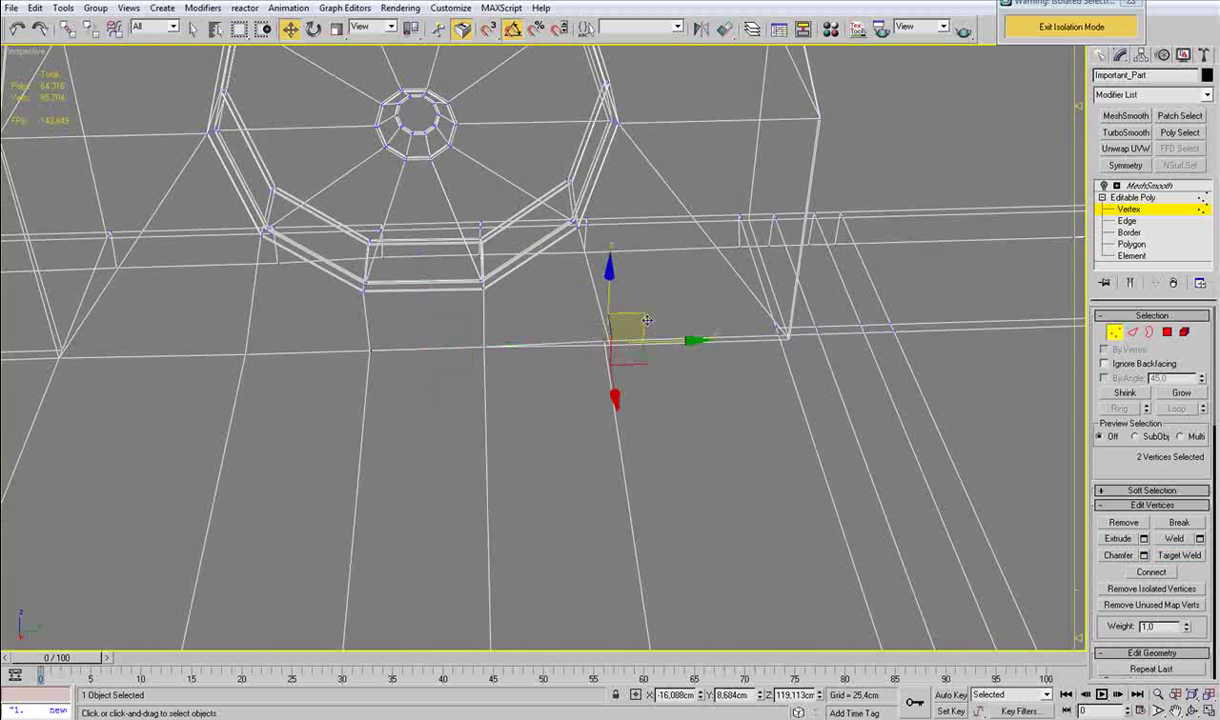
key(ctrl+alt+c)
Target-weld the overlapping lug and head vertices at the lug's base corner beside the closely spaced crosswise loops.
alt+middle_drag(765, 338, 704, 327)
middle_drag(609, 294, 648, 381)
scroll(620, 405, up, 4)
key(ctrl+shift+w)
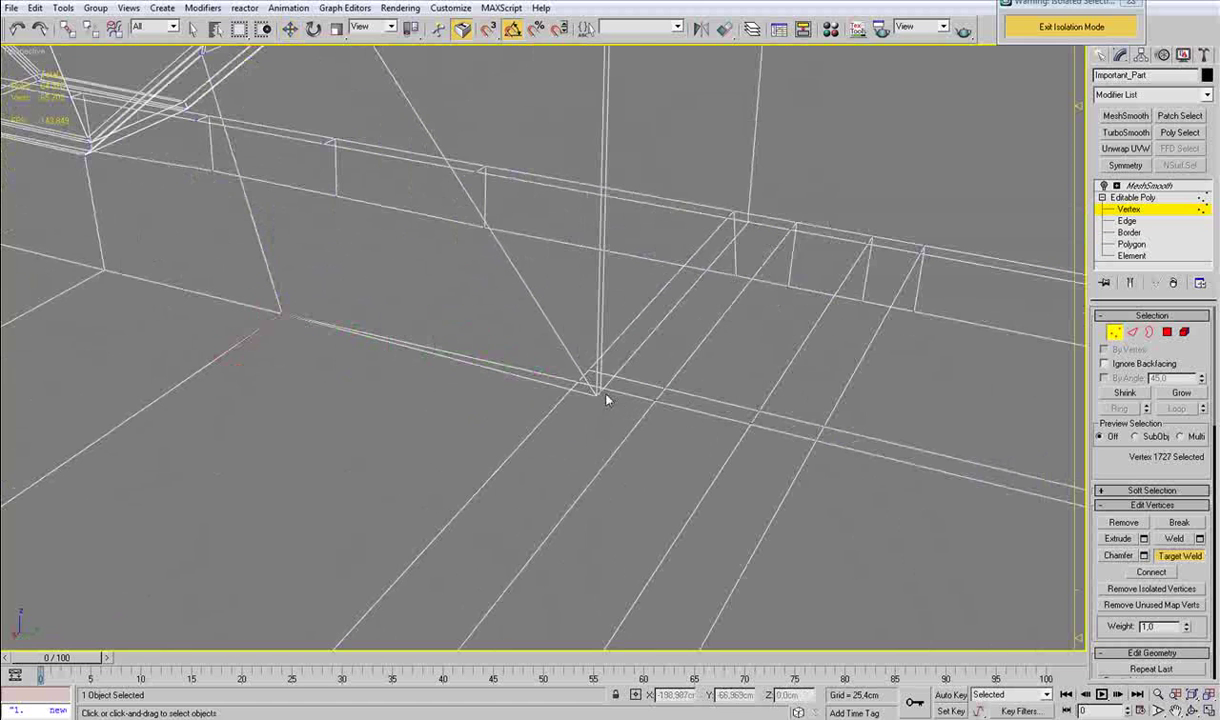
Target-weld the stray vertices at the base corner of the rounded lug on the arm.
click(600, 391)
click(594, 397)
alt+middle_drag(721, 304, 728, 399)
click(558, 340)
key(w)
Connect the twelve edges rising from the lug's base with one segment, slid down close to the base.
scroll(556, 362, down, 4)
key(F3)
mouse_move(545, 366)
alt+middle_down()
mouse_move(417, 340)
mouse_move(678, 349)
mouse_move(581, 332)
alt+middle_up()
key(2)
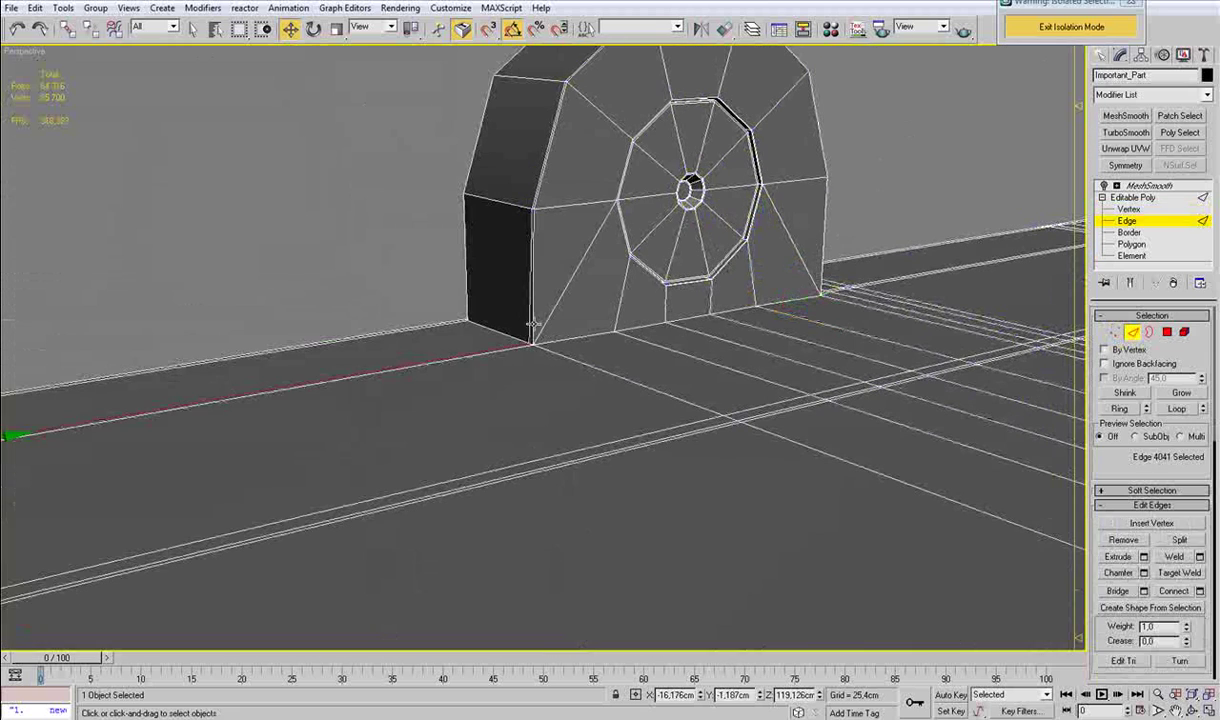
ctrl+click(552, 314)
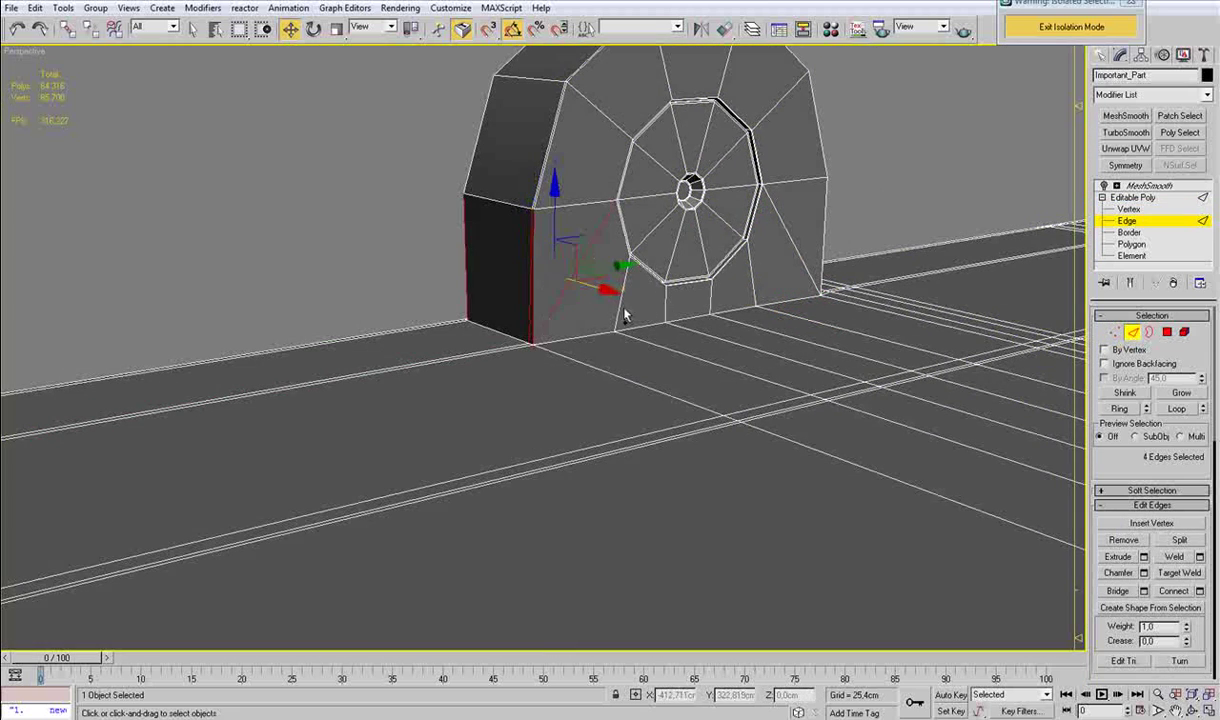
ctrl+click(711, 299)
ctrl+click(753, 284)
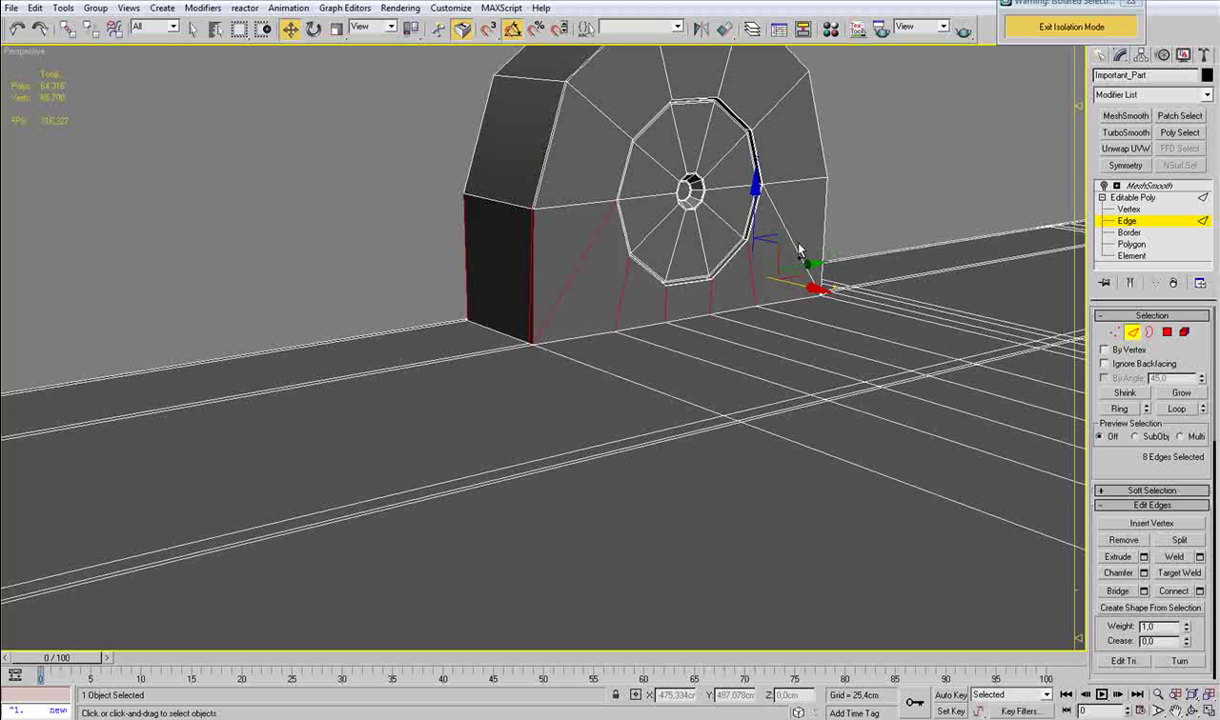
mouse_move(791, 244)
alt+middle_down()
mouse_move(713, 250)
mouse_move(692, 237)
alt+middle_up()
key(F3)
mouse_move(742, 222)
ctrl+mouse_down()
mouse_move(696, 240)
mouse_move(652, 237)
ctrl+mouse_up()
key(F3)
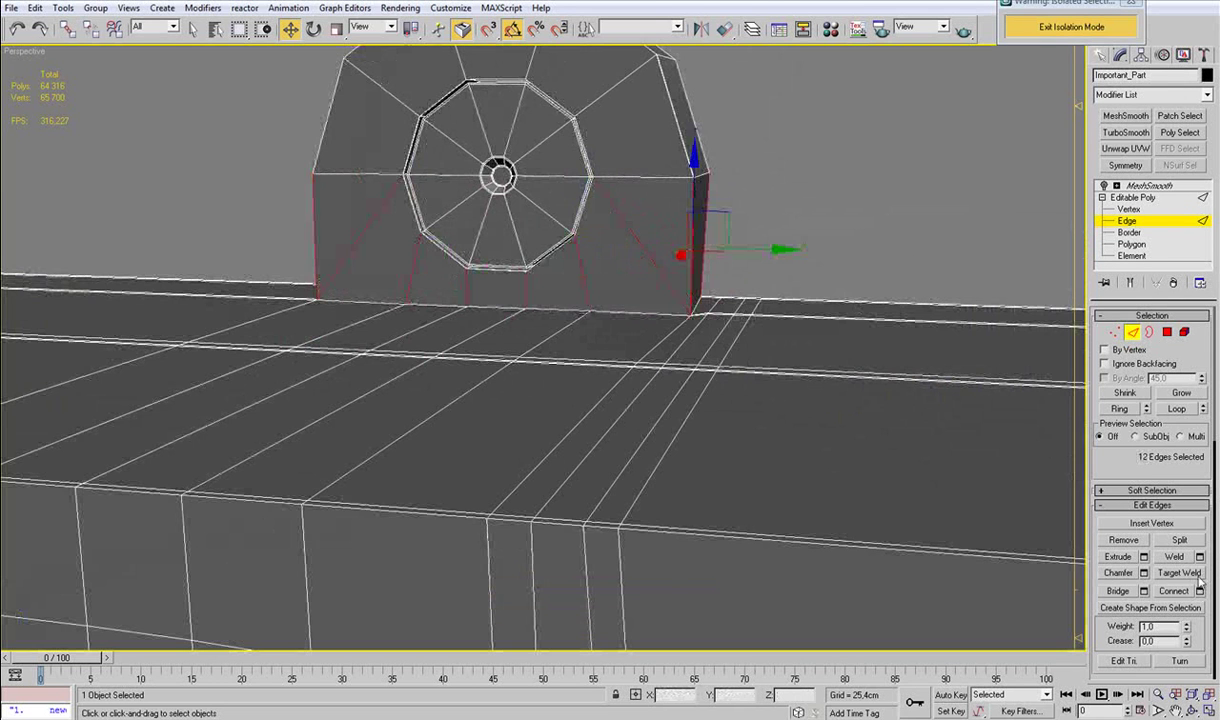
click(1199, 590)
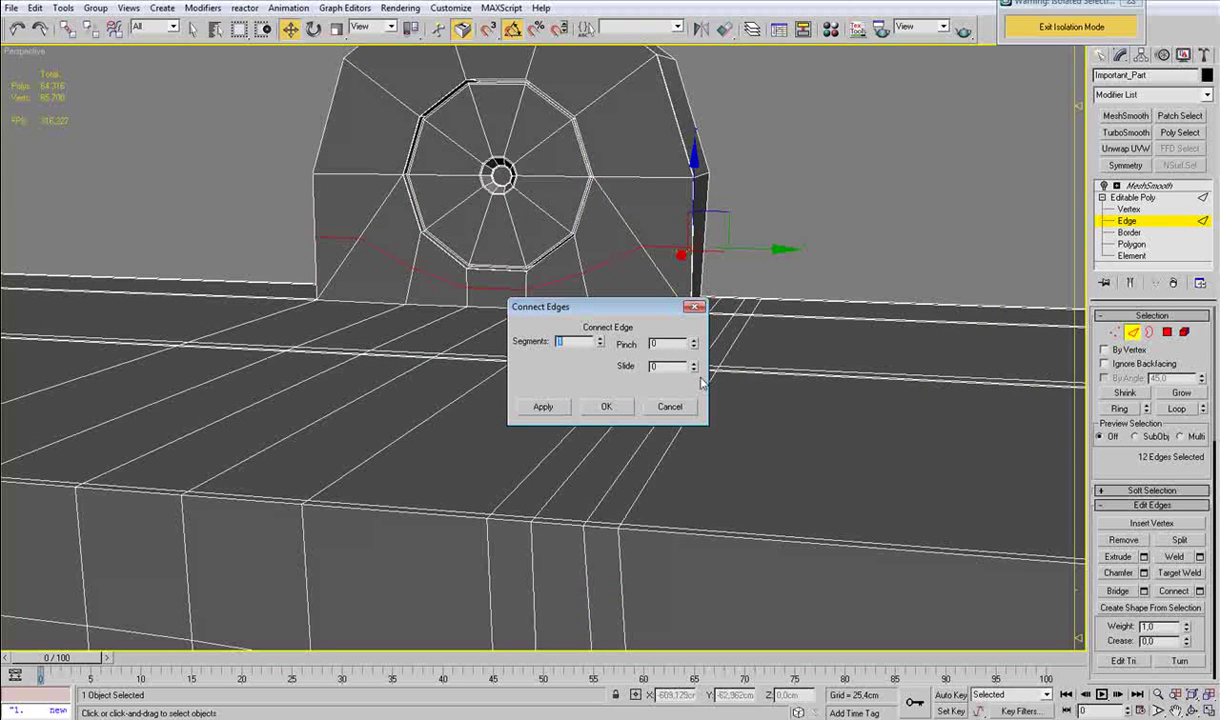
drag(694, 367, 695, 307)
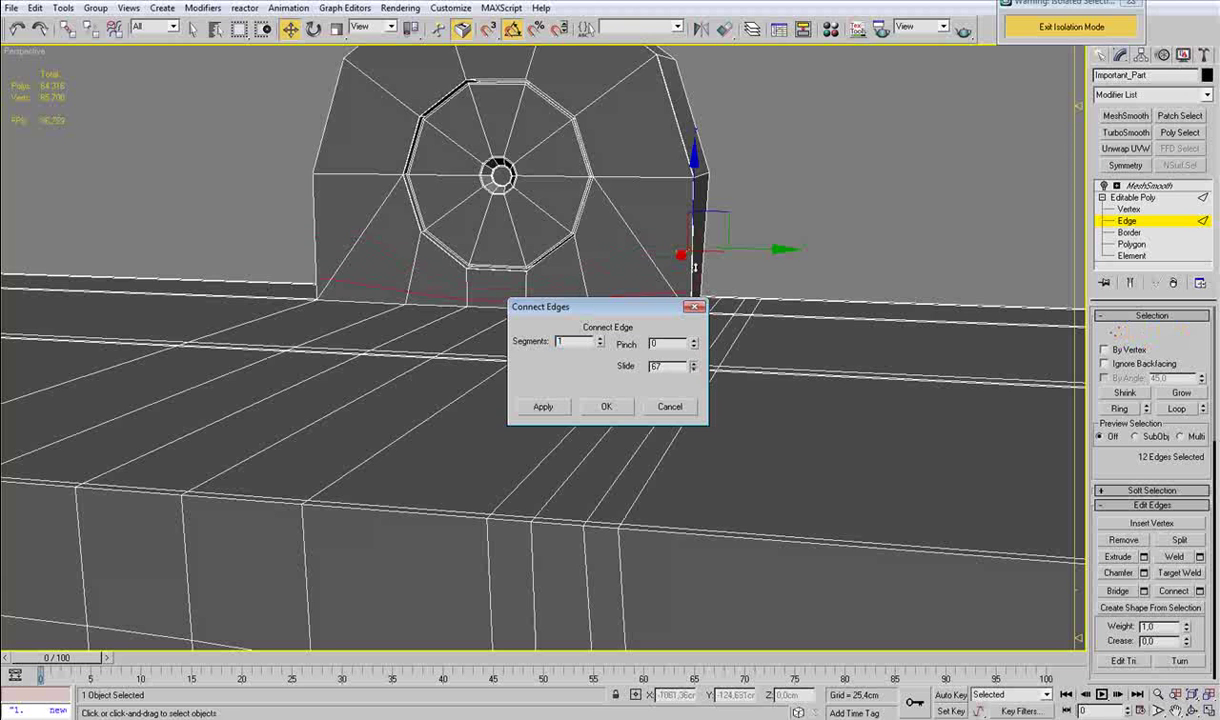
click(613, 406)
Target-weld the surplus vertices created by the new edge loop at the lug's base corner.
scroll(673, 334, up, 3)
key(1)
mouse_move(730, 288)
mouse_down()
mouse_move(719, 290)
mouse_move(774, 281)
mouse_up()
key(F3)
key(F3)
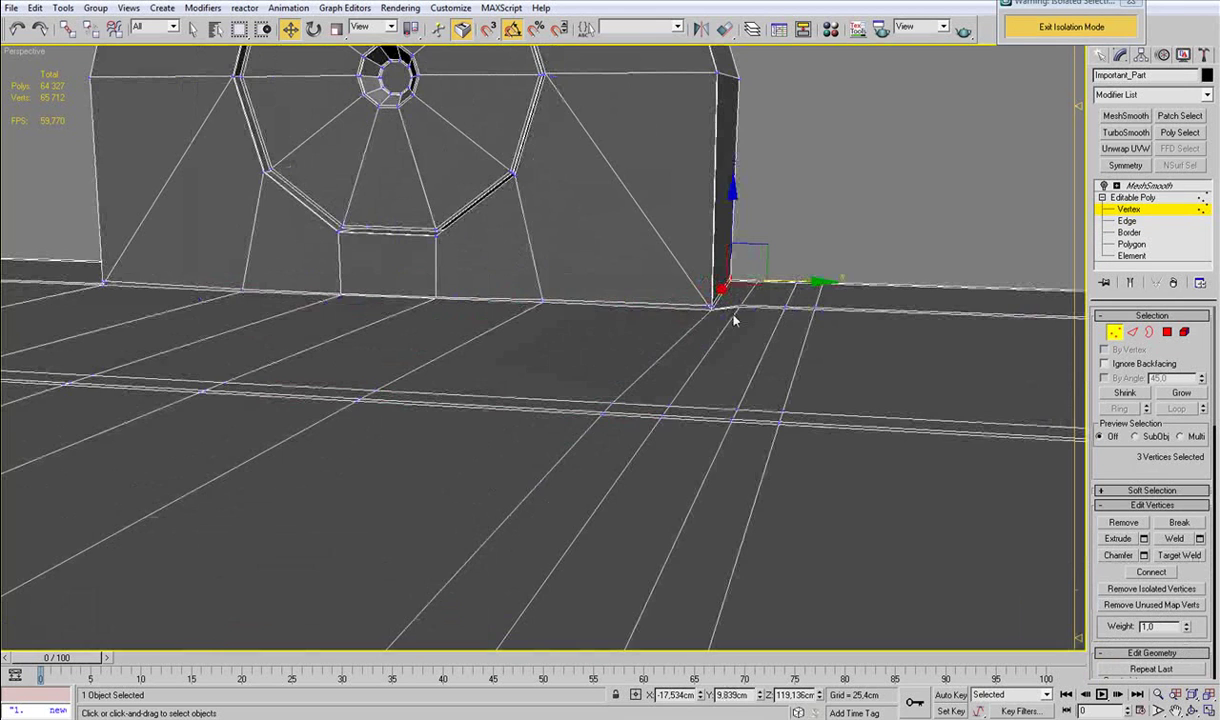
drag(701, 323, 710, 252)
middle_drag(710, 252, 510, 365)
scroll(510, 365, up, 3)
click(661, 350)
key(ctrl+shift+w)
click(503, 474)
alt+middle_drag(408, 522, 582, 512)
scroll(558, 515, down, 3)
alt+middle_drag(272, 413, 559, 440)
click(511, 431)
Preview the model smoothed and examine the lug's base and circular recess for shading errors, with and without edges.
scroll(559, 440, down, 4)
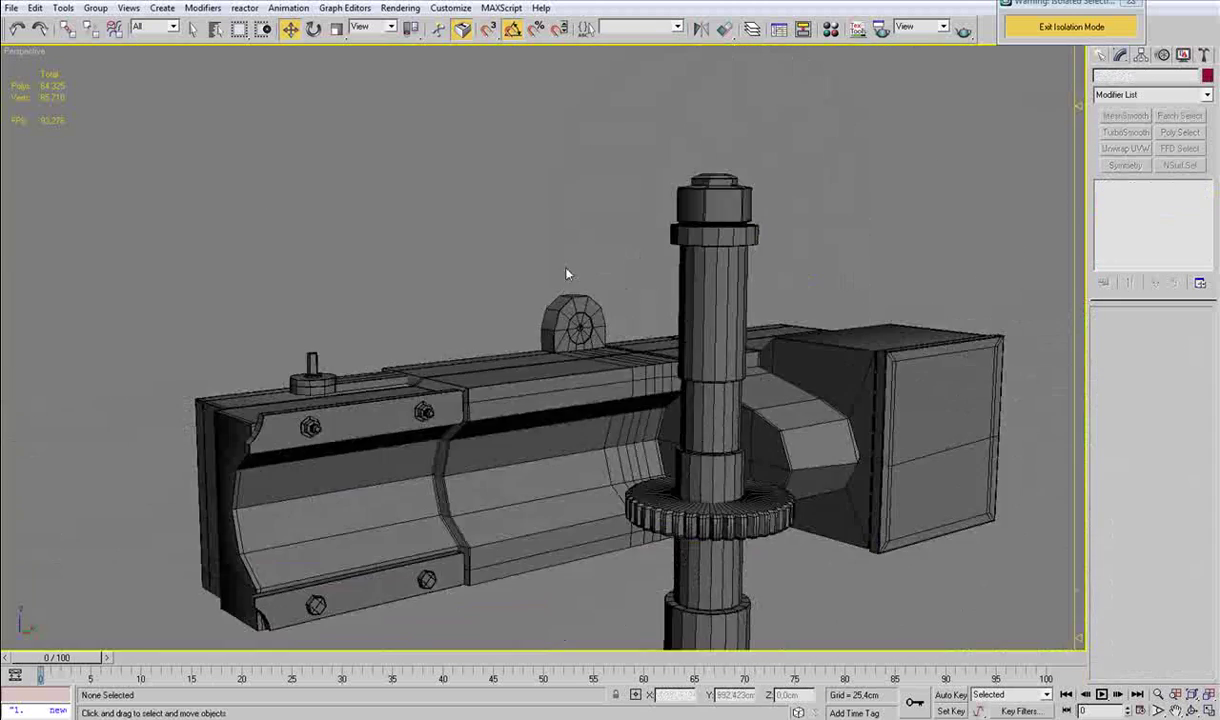
click(715, 260)
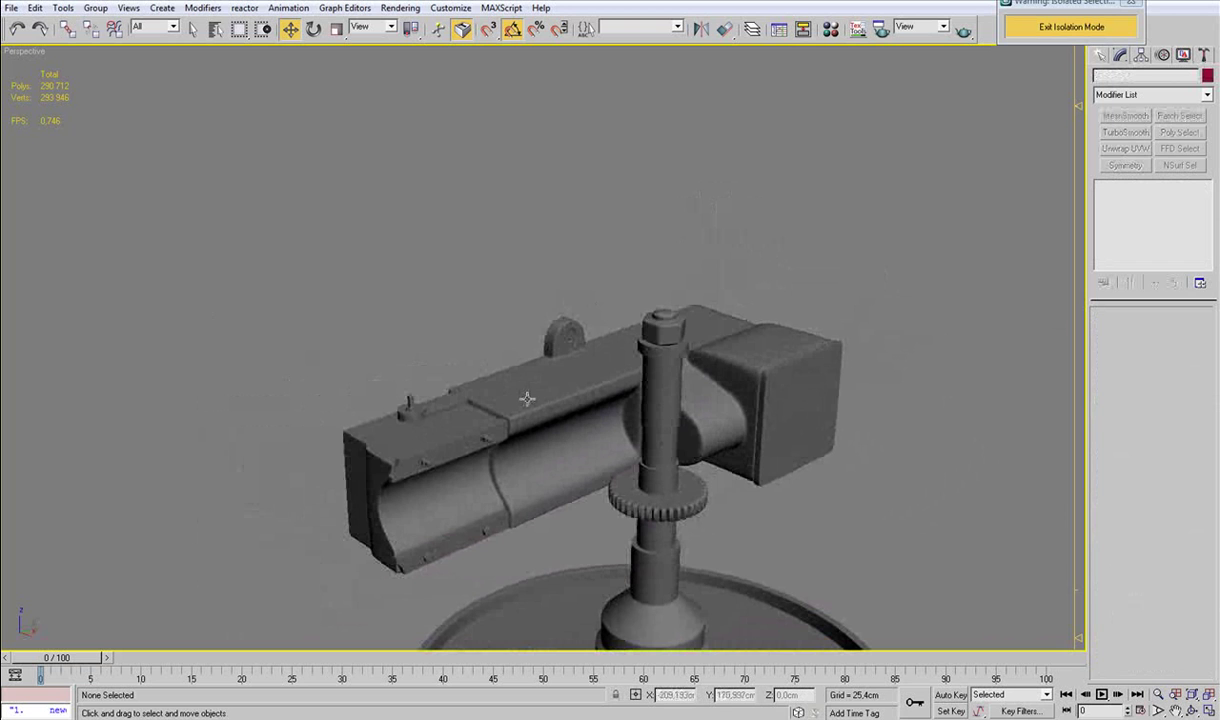
alt+middle_drag(514, 438, 556, 288)
scroll(586, 512, up, 6)
alt+middle_drag(567, 362, 529, 406)
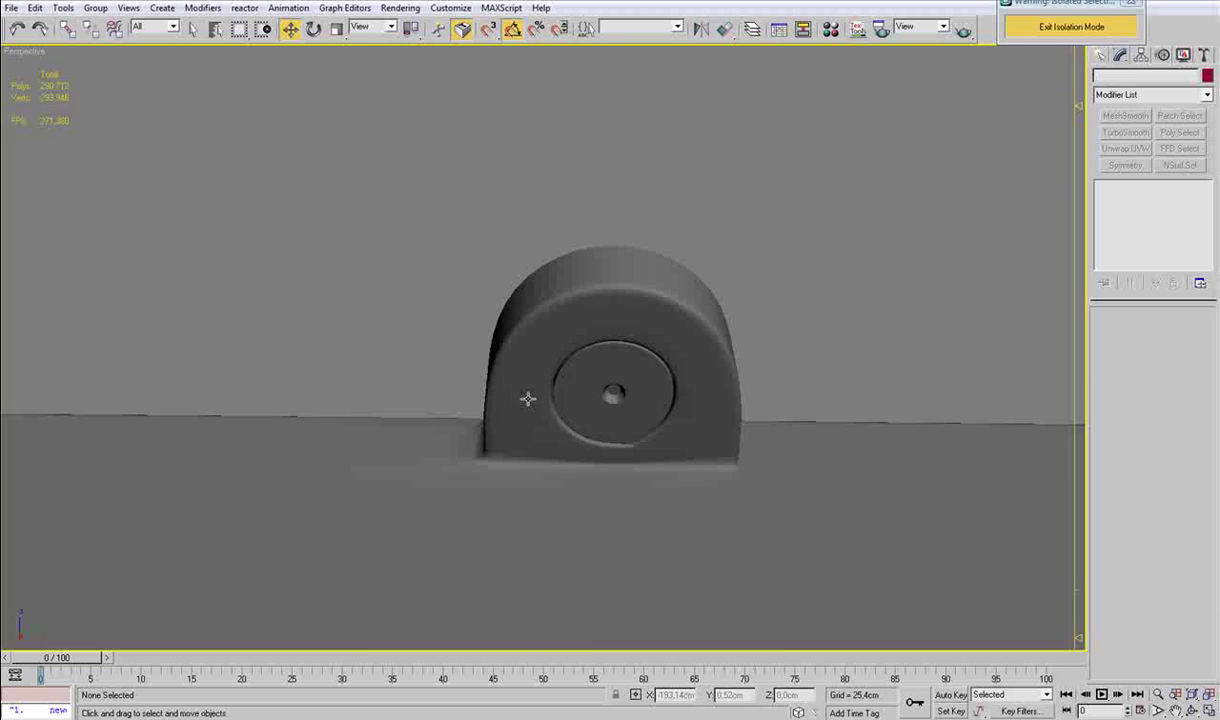
key(F4)
click(621, 457)
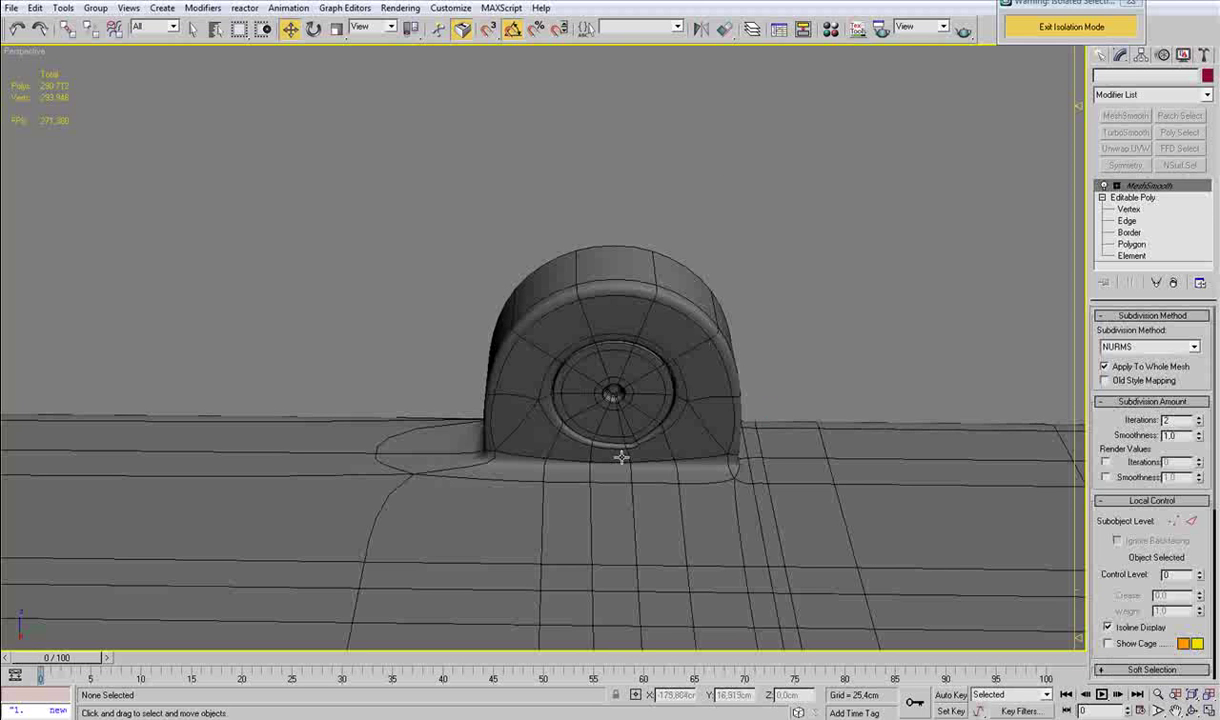
alt+middle_drag(762, 449, 755, 400)
Inspect the vertices of the lug's recess ring at its lower corners for duplicates.
click(1153, 212)
middle_drag(795, 353, 693, 362)
scroll(790, 350, up, 5)
scroll(693, 362, up, 6)
scroll(782, 362, down, 6)
middle_drag(782, 362, 728, 359)
drag(681, 400, 667, 365)
key(z)
mouse_move(770, 316)
alt+middle_down()
mouse_move(675, 294)
mouse_move(740, 252)
alt+middle_up()
drag(669, 246, 884, 107)
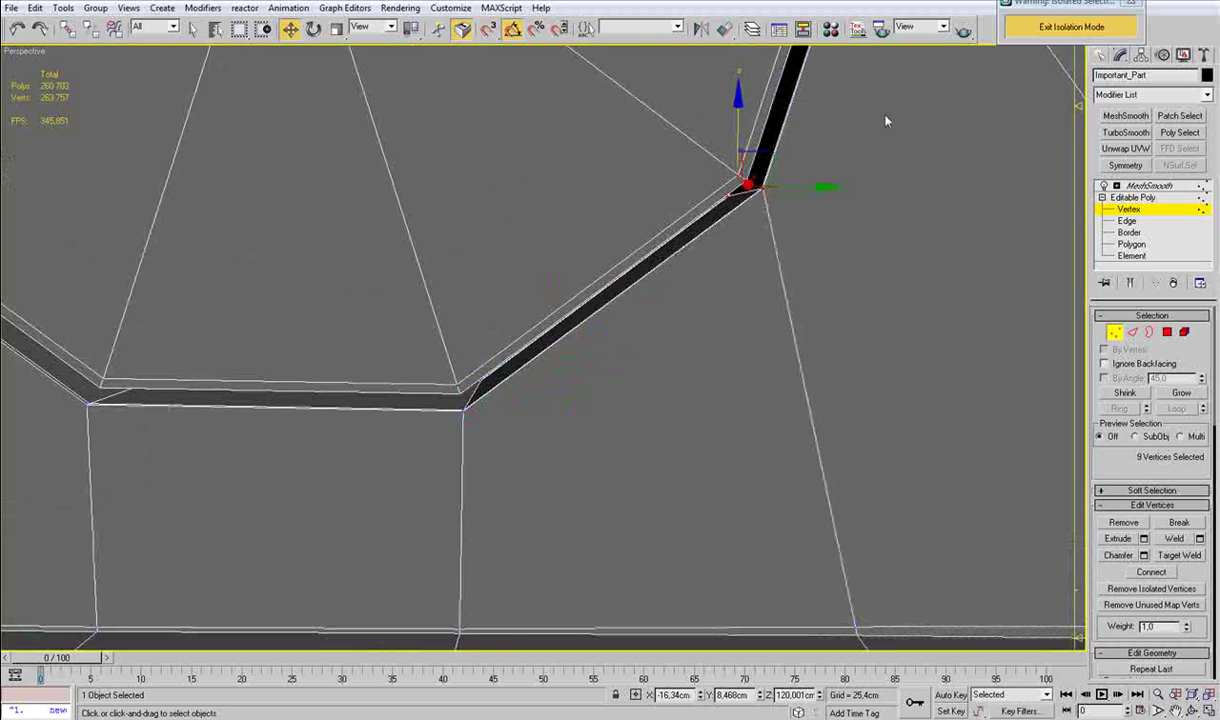
key(F3)
alt+middle_drag(497, 395, 501, 394)
Weld the duplicate vertices at the recess ring's distorted lower corner with a threshold of 0,005 cm.
drag(436, 439, 500, 362)
scroll(500, 367, up, 3)
scroll(500, 367, up, 2)
middle_drag(433, 401, 477, 363)
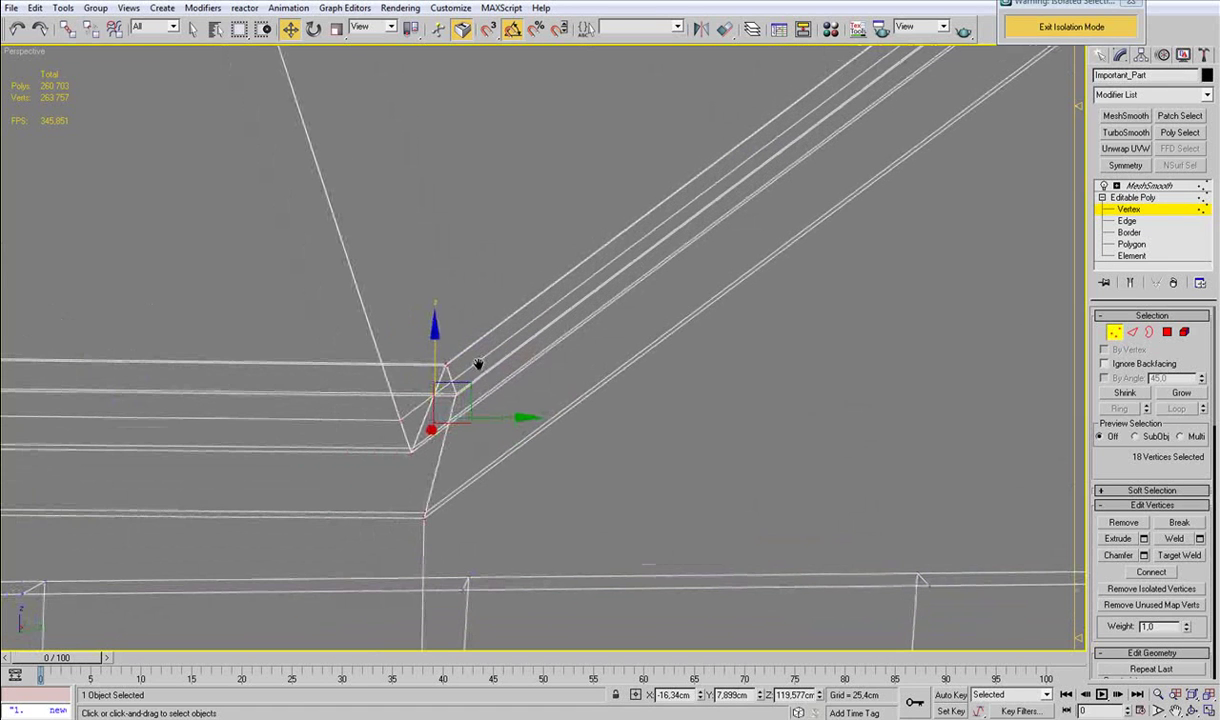
click(1200, 538)
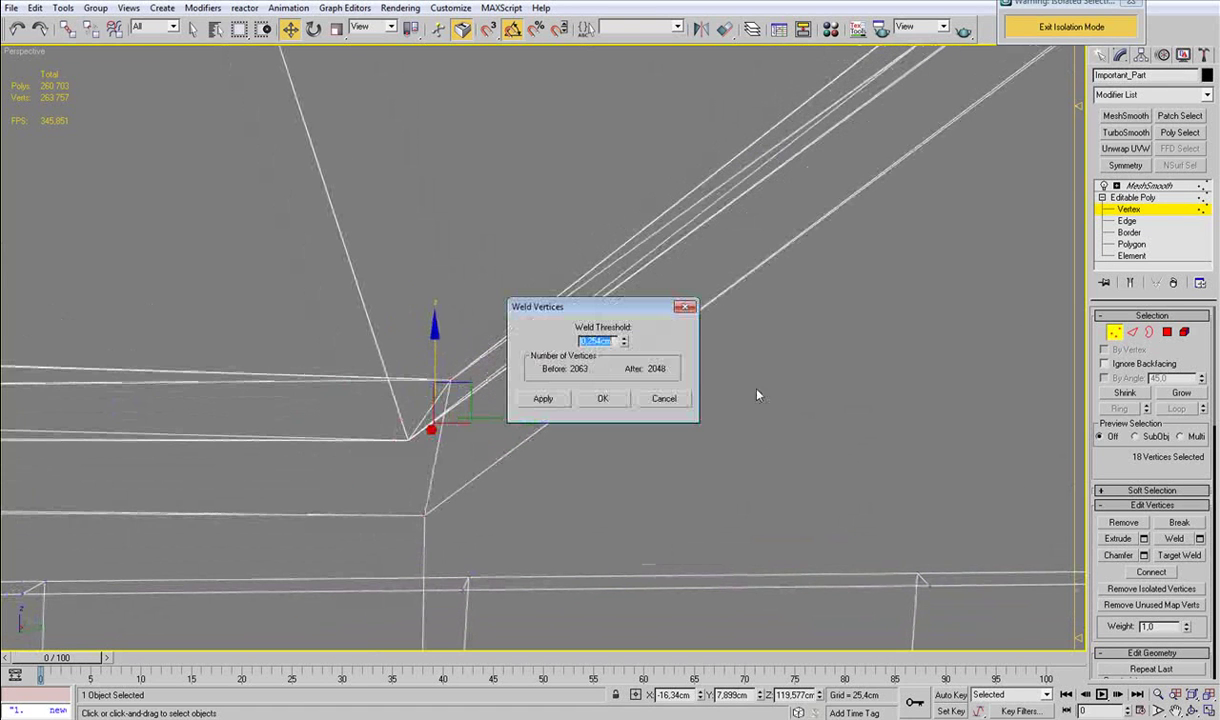
right_click(624, 339)
click(624, 338)
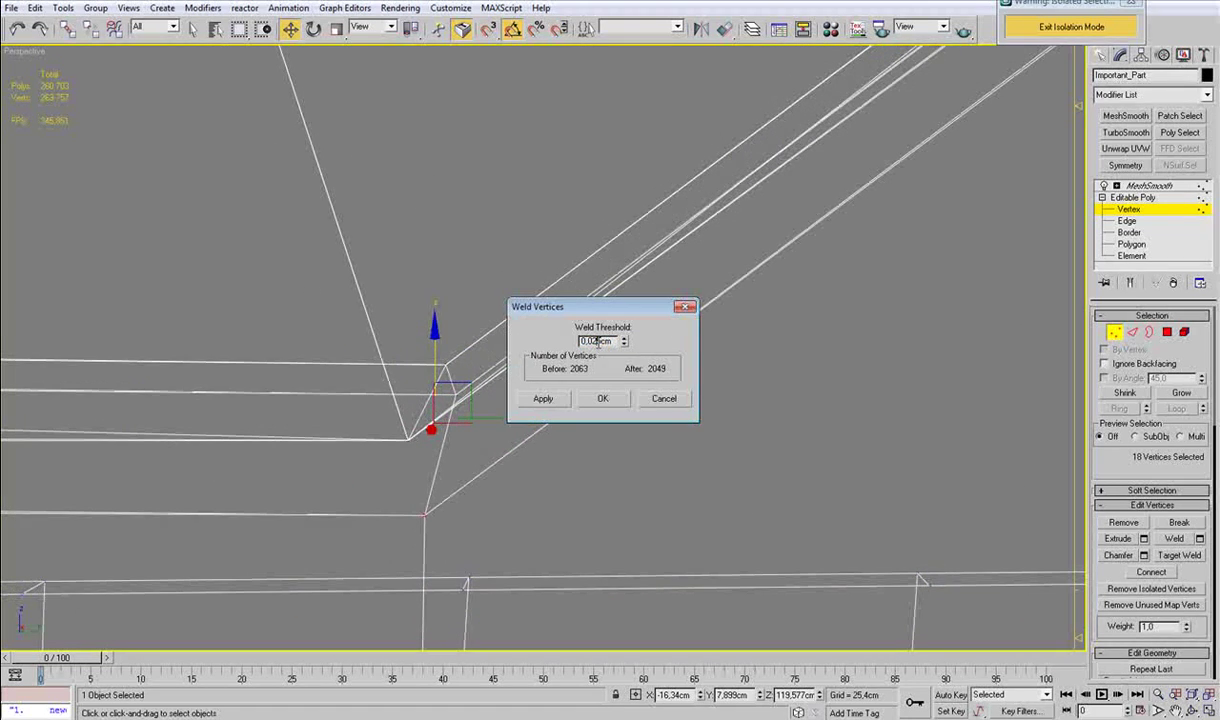
key(Return)
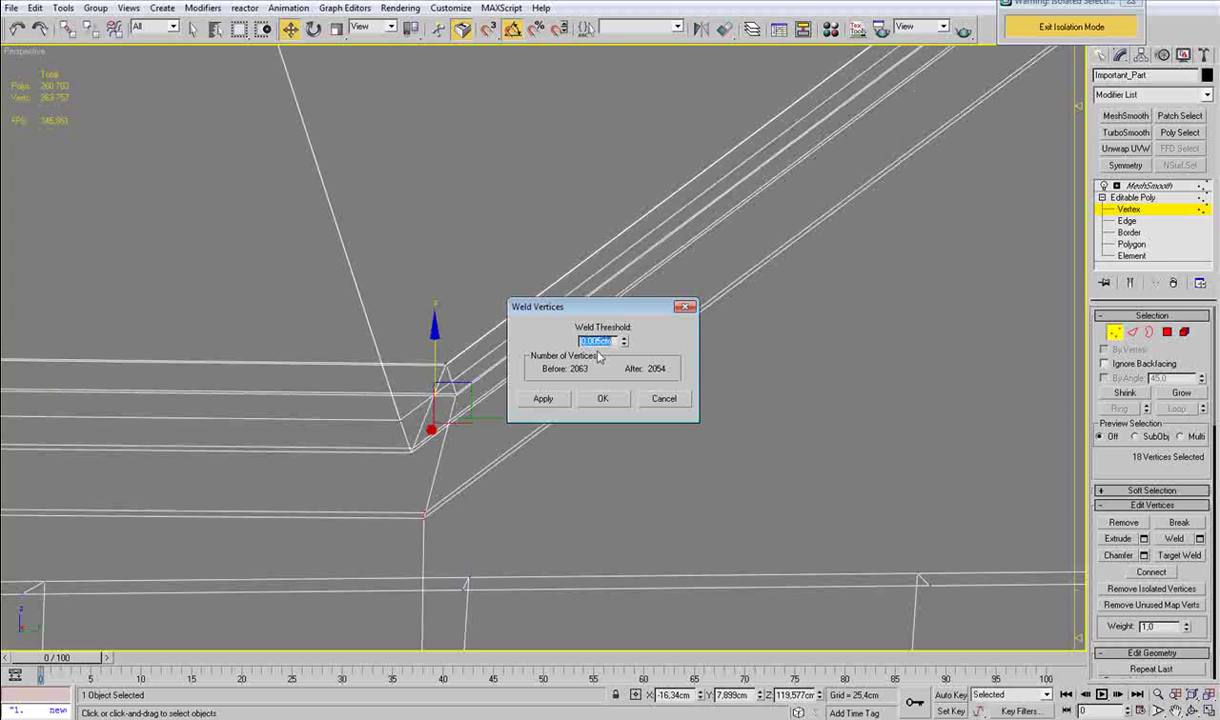
click(601, 399)
Connect the ring of lengthwise arm edges beside the lug with a new loop and shift it about 0,13 cm along Y.
scroll(566, 380, down, 5)
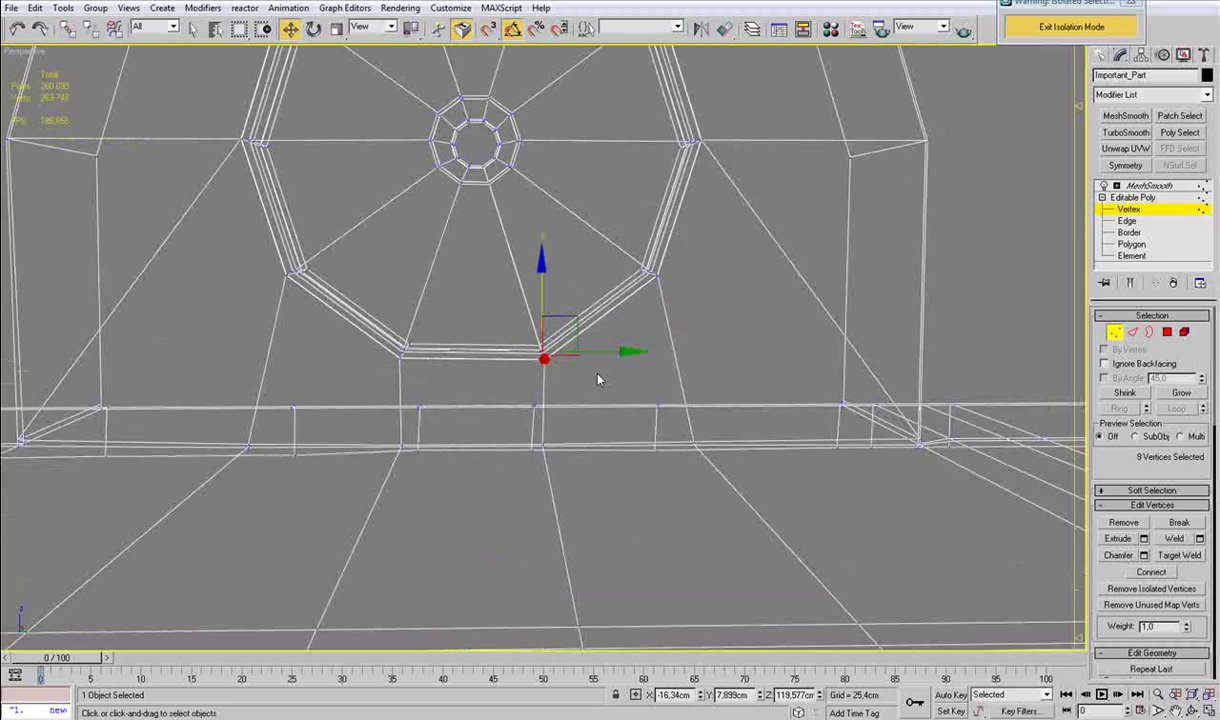
scroll(565, 382, down, 6)
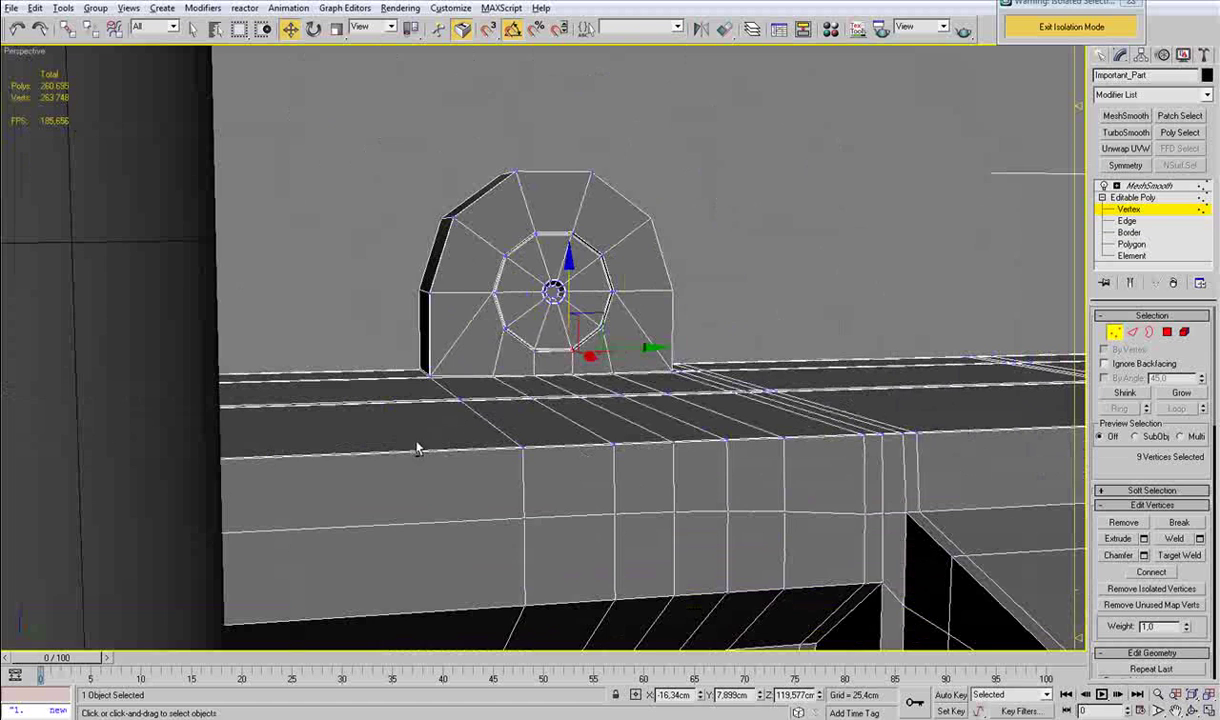
alt+middle_drag(422, 446, 373, 482)
key(2)
click(374, 483)
key(alt+r)
key(ctrl+shift+e)
scroll(370, 453, down, 3)
drag(537, 588, 543, 588)
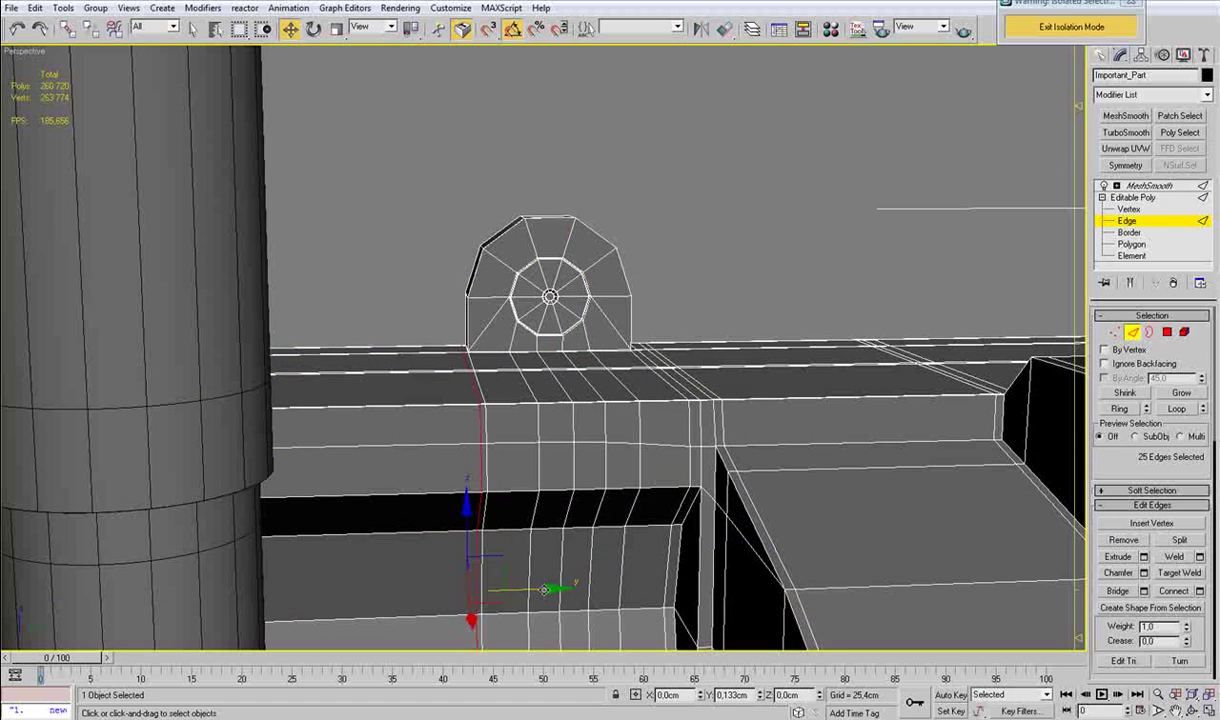
click(1133, 331)
click(660, 185)
Review the smoothed arm from several angles without edges and compare it with the reference photo S1032422.JPG.
scroll(678, 218, down, 3)
key(F4)
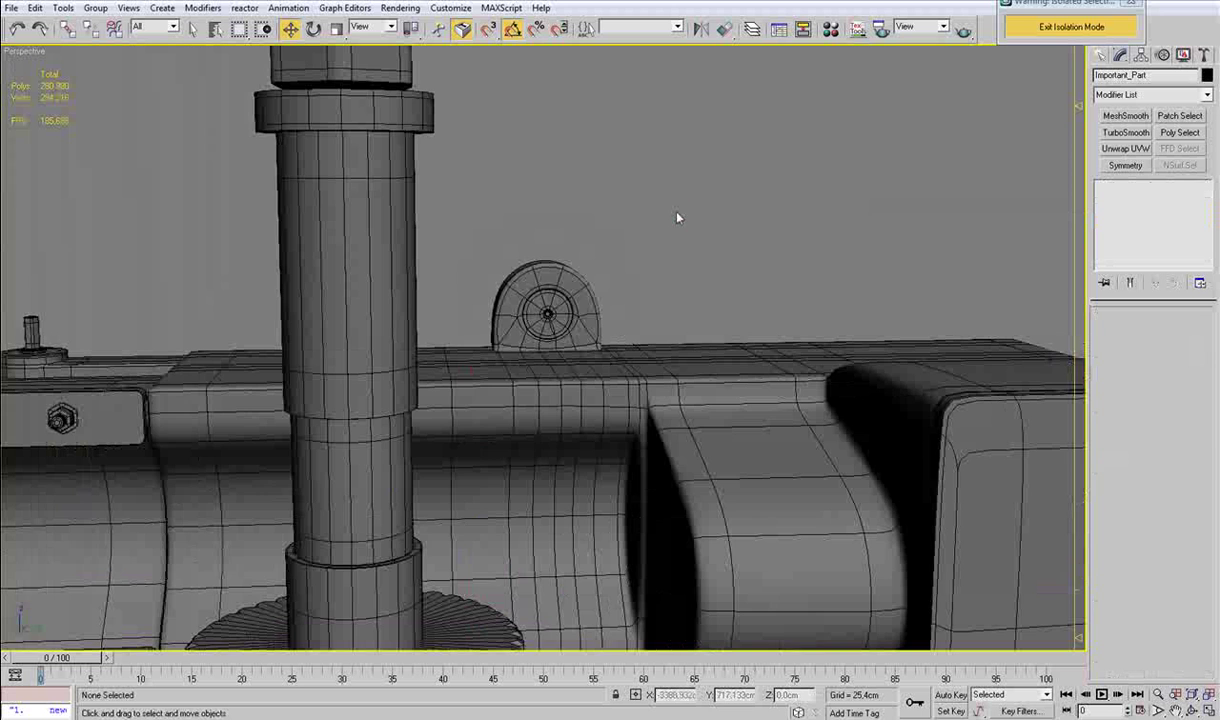
mouse_move(310, 345)
alt+middle_down()
mouse_move(394, 398)
mouse_move(504, 400)
mouse_move(394, 390)
mouse_move(489, 410)
alt+middle_up()
scroll(394, 390, down, 3)
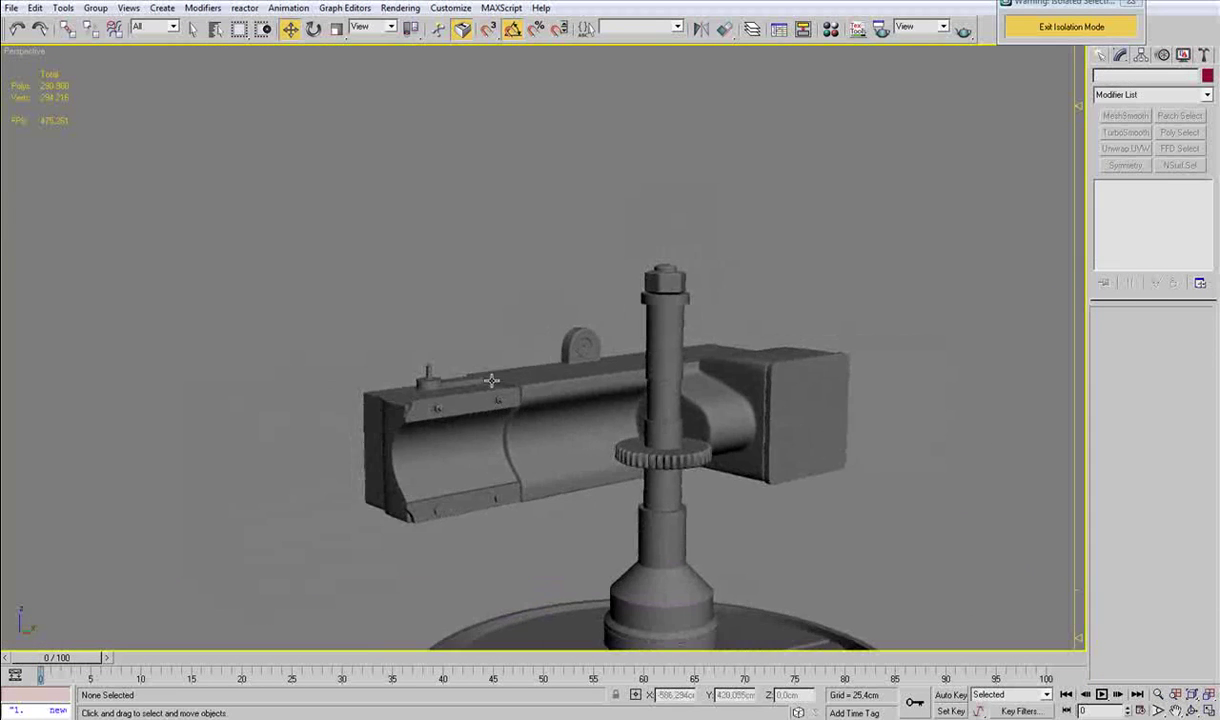
alt+middle_drag(585, 386, 622, 402)
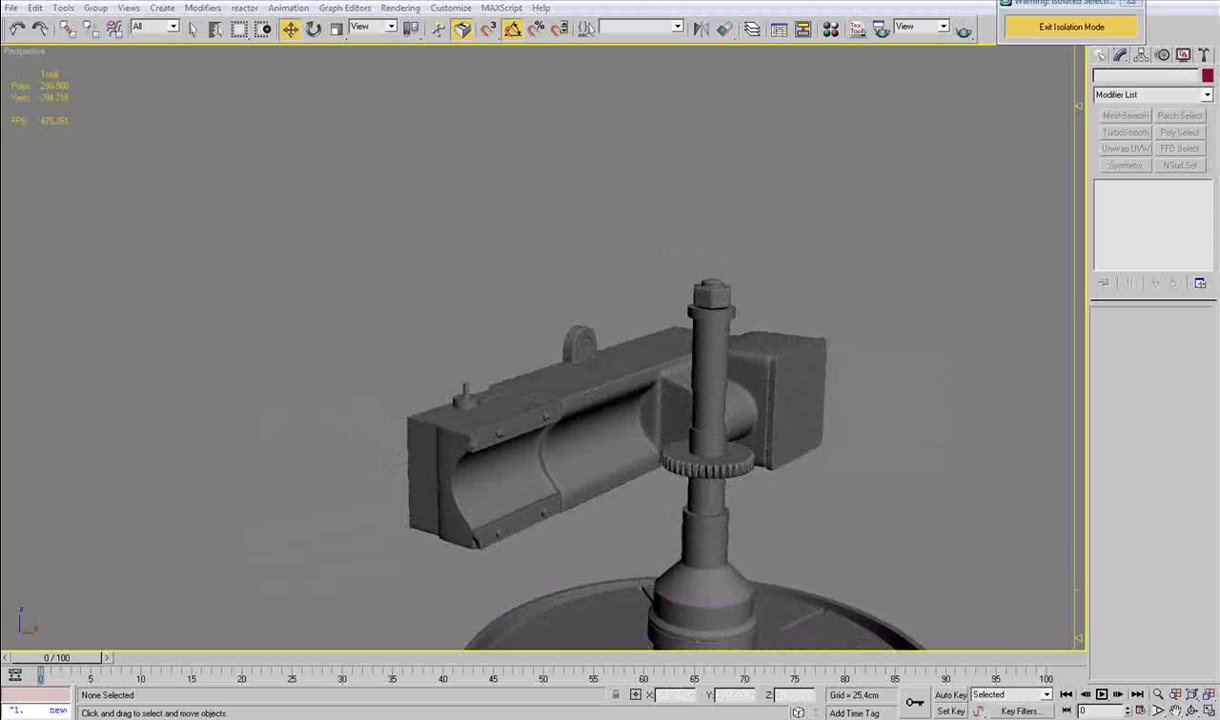
key(alt+Tab)
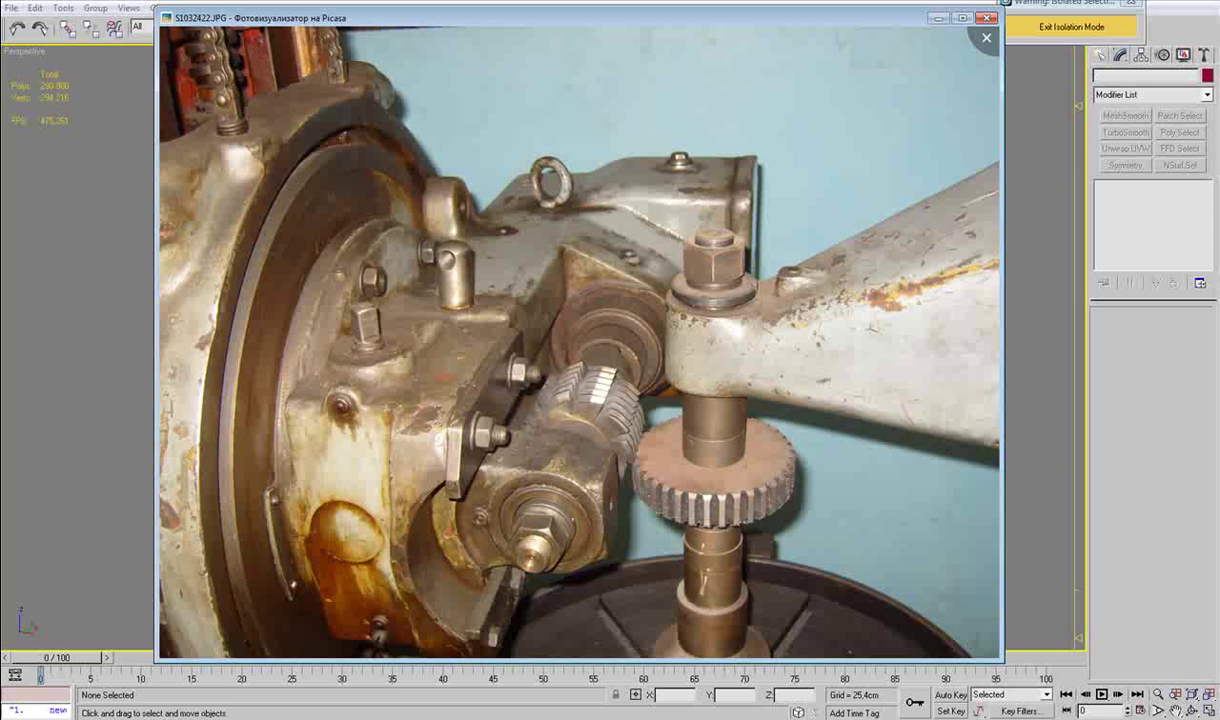
click(398, 690)
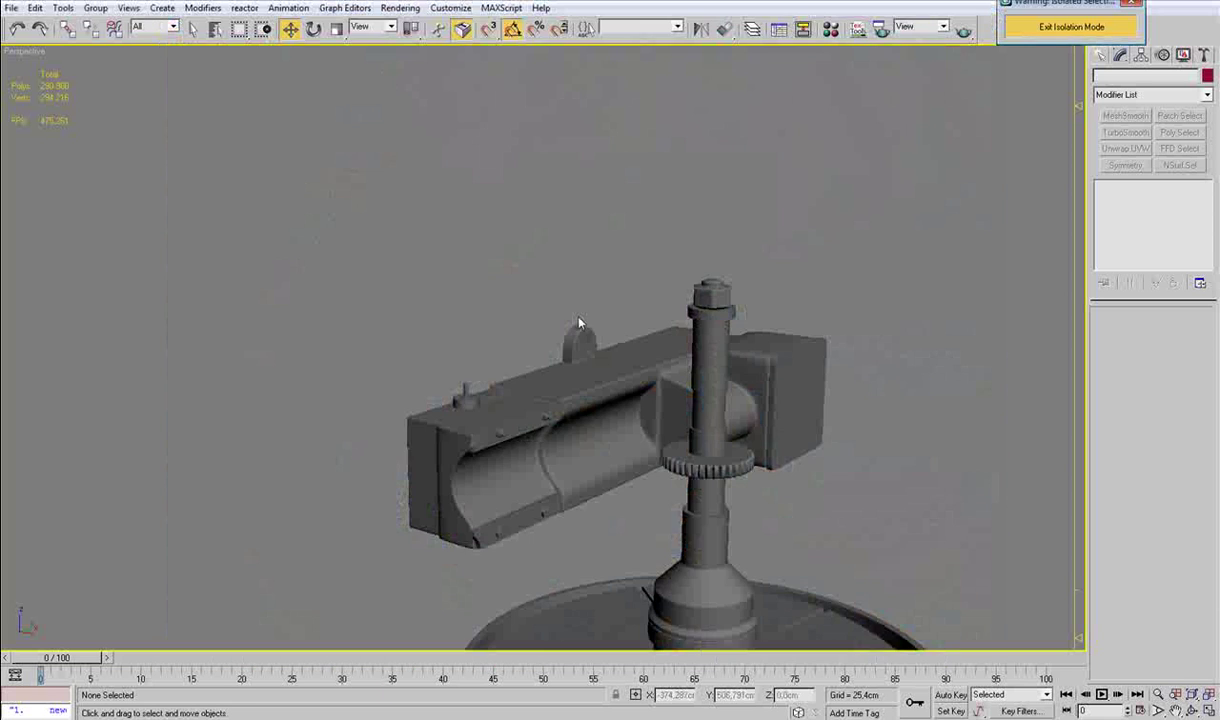
Create a 10-sided cylinder with a radius of about 0,49 cm on the arm's upper face near the step.
mouse_move(579, 323)
alt+middle_down()
mouse_move(553, 387)
mouse_move(588, 360)
alt+middle_up()
scroll(575, 382, up, 5)
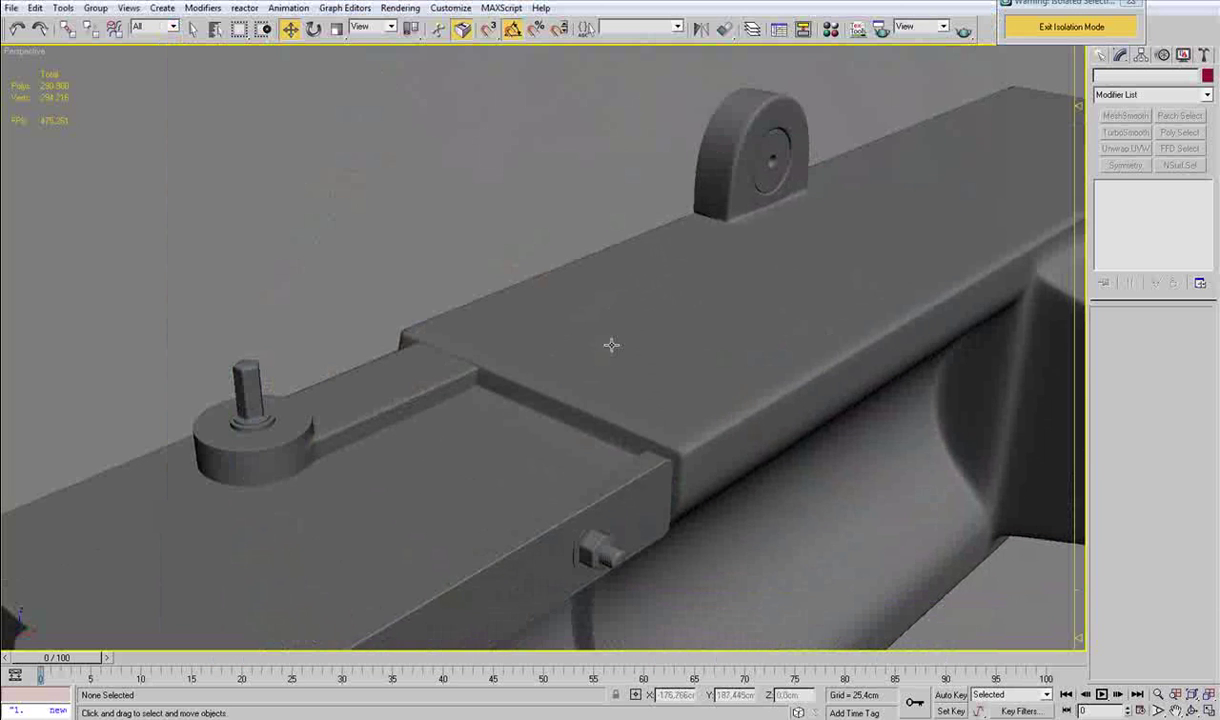
click(1104, 55)
click(1124, 178)
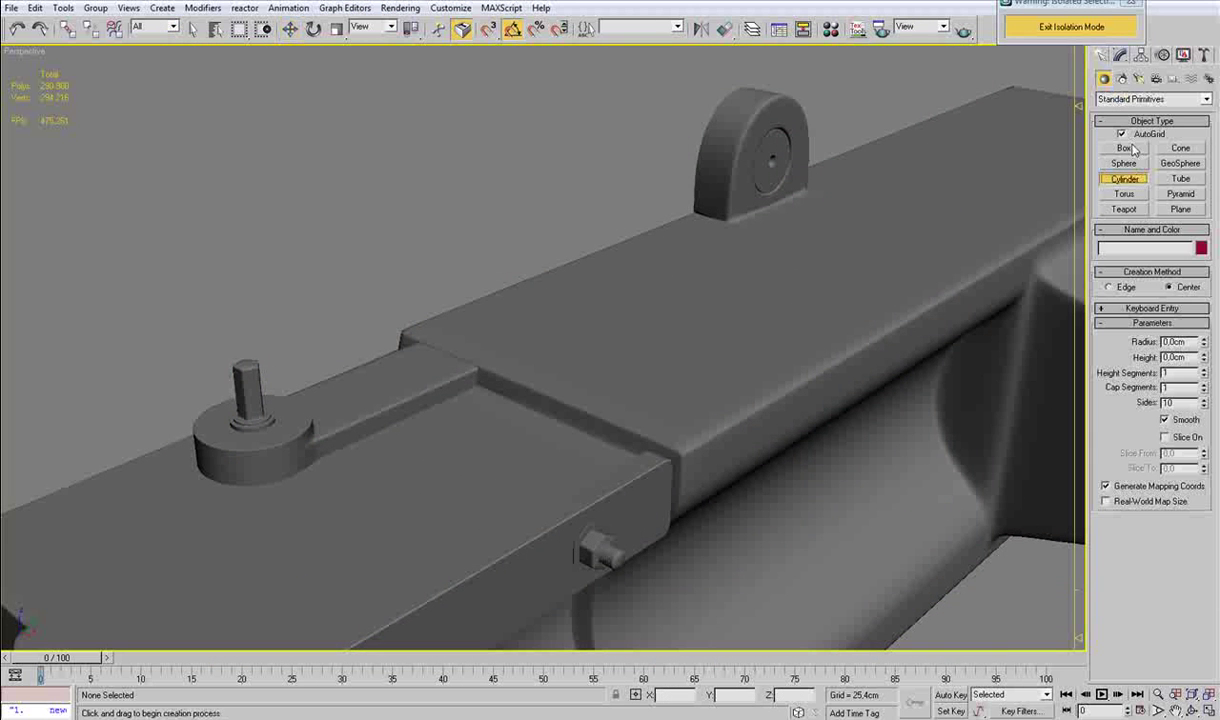
drag(554, 384, 562, 374)
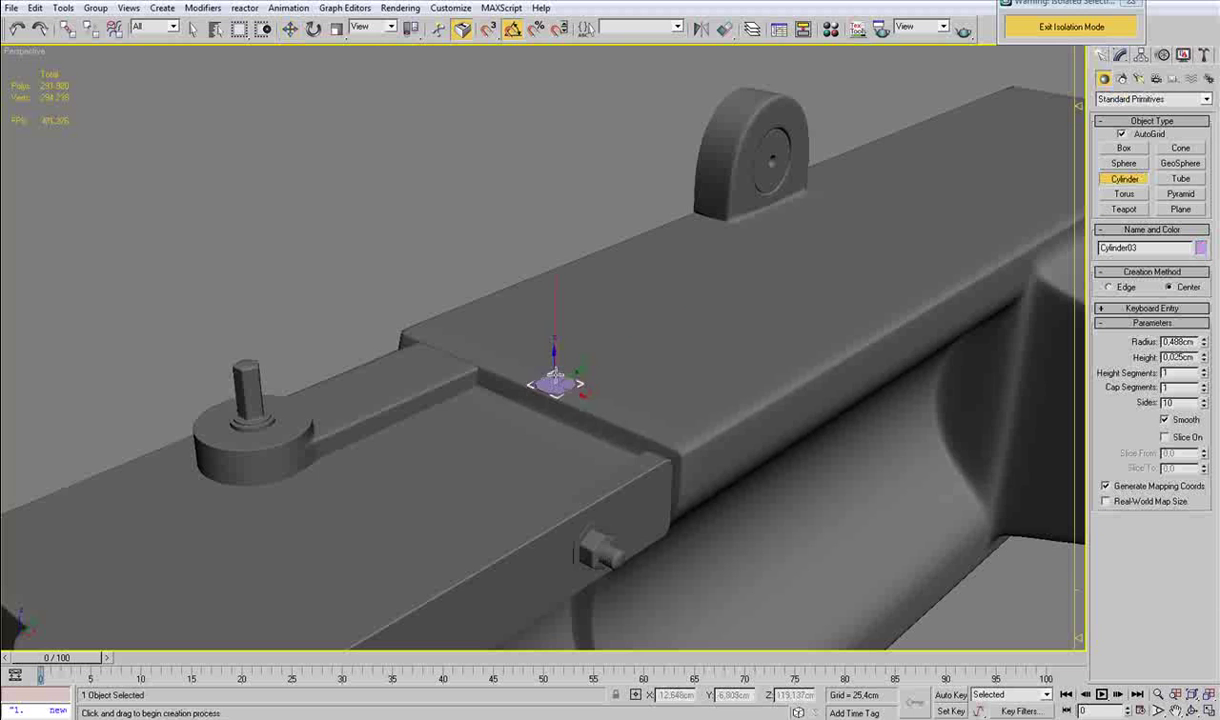
click(564, 281)
Move the cylinder along the upper face to about X -12,5 cm and Y -6,9 cm, beside the step.
key(w)
alt+middle_drag(564, 281, 632, 353)
alt+middle_drag(843, 338, 690, 376)
drag(511, 404, 521, 408)
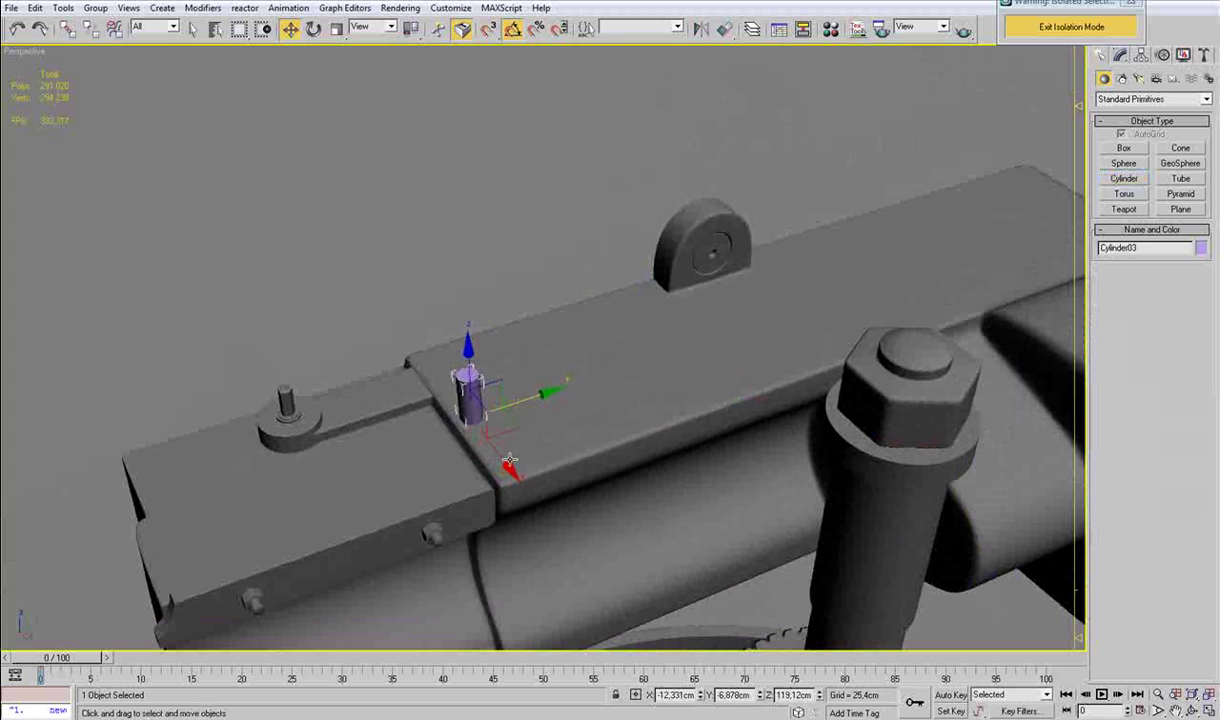
drag(504, 459, 499, 452)
alt+middle_drag(491, 456, 525, 439)
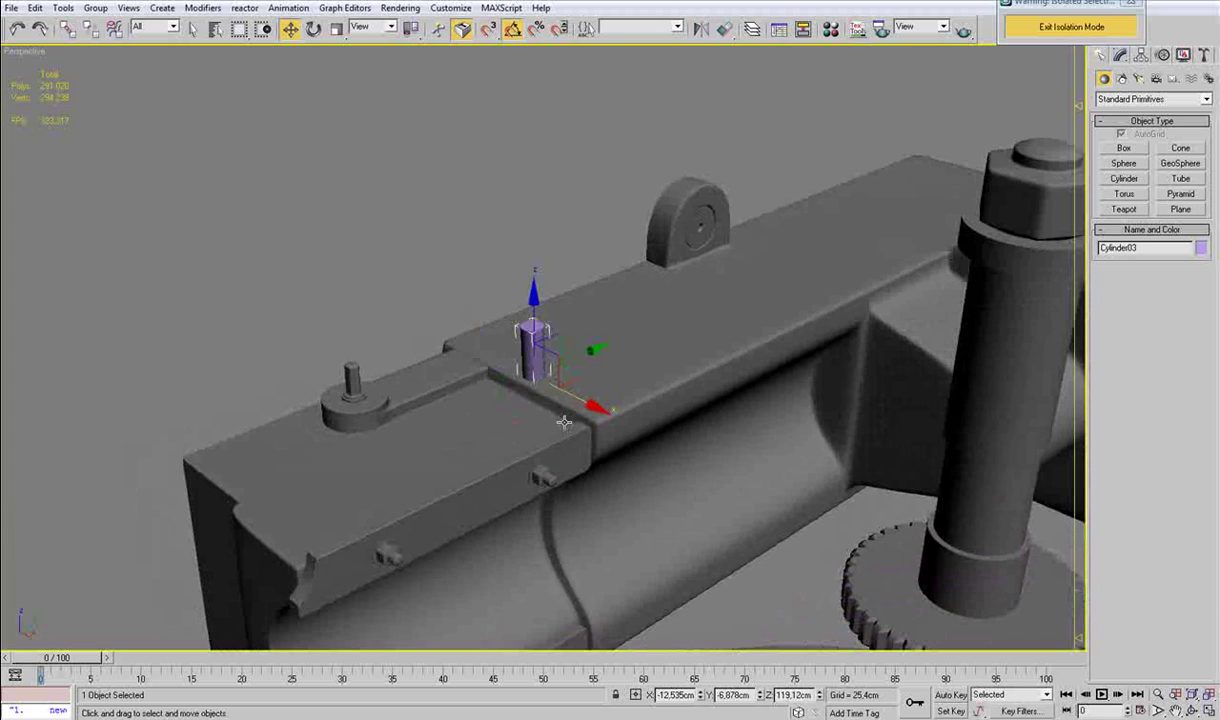
Convert the cylinder to an editable poly and delete its bottom cap polygon.
key(z)
scroll(582, 398, down, 5)
mouse_move(565, 398)
alt+middle_down()
mouse_move(605, 397)
mouse_move(568, 393)
alt+middle_up()
key(F4)
key(F3)
key(1)
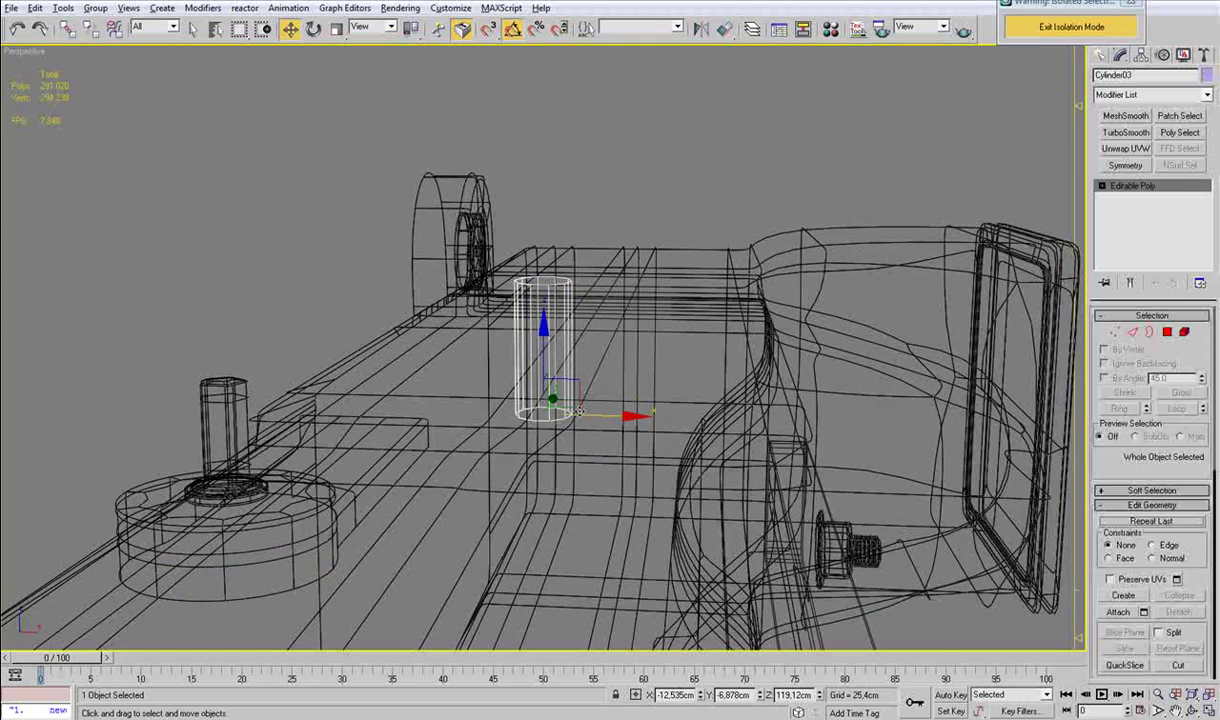
key(4)
alt+drag(675, 274, 274, 354)
key(Delete)
Bevel the cylinder's top cap with a height of 0,102 cm and an outline amount of -0,127 cm.
alt+middle_drag(605, 180, 597, 234)
click(545, 282)
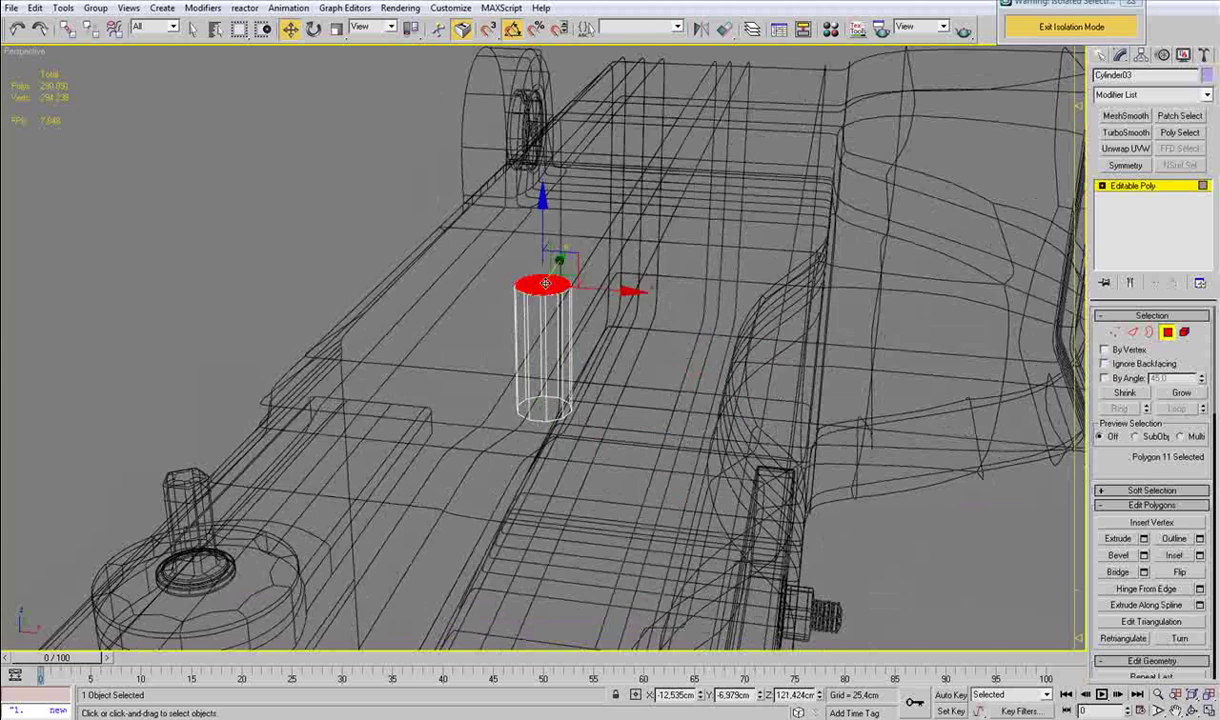
key(z)
alt+middle_drag(572, 345, 615, 325)
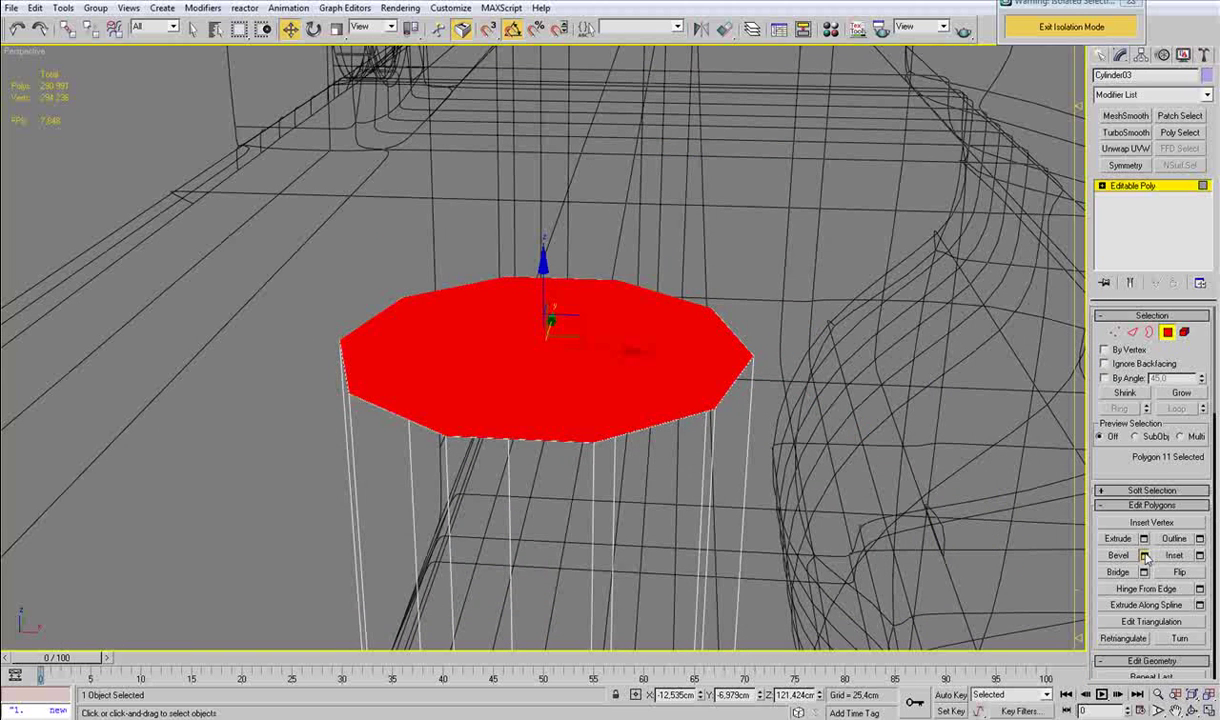
click(1144, 556)
right_click(677, 344)
right_click(678, 375)
drag(679, 342, 678, 381)
click(557, 403)
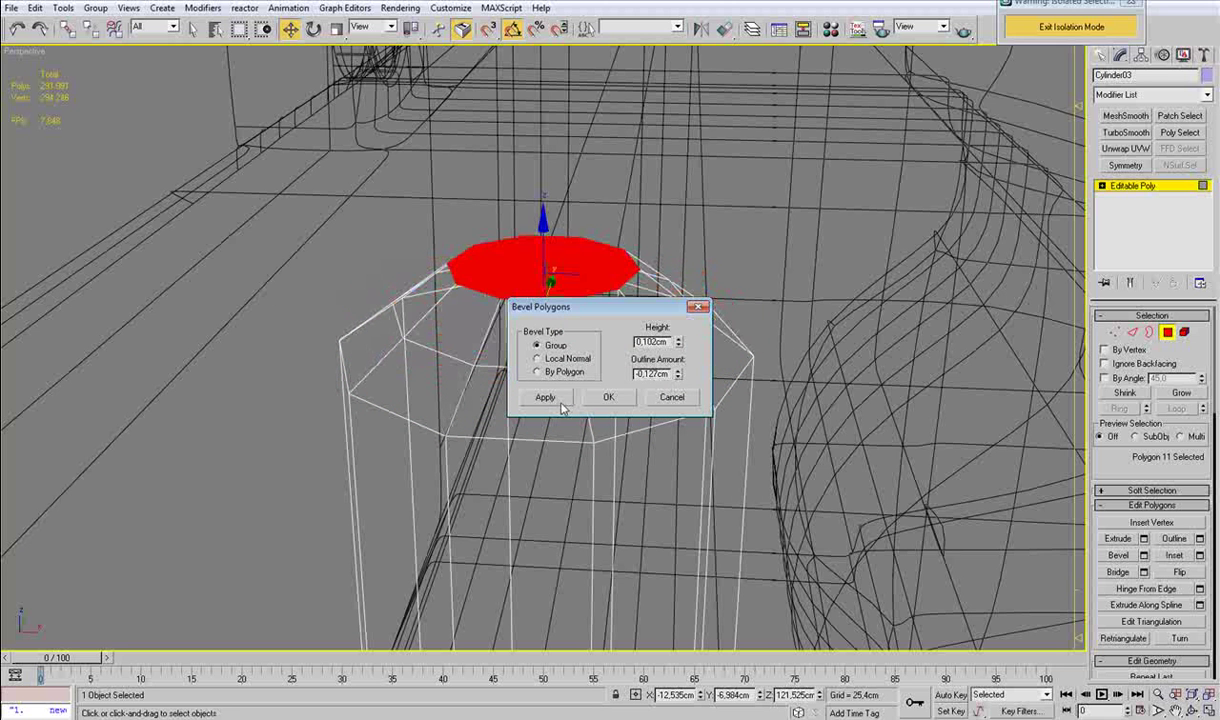
Bevel the top cap a second time with a smaller height to round off the pin's end.
right_click(678, 342)
click(678, 341)
click(623, 398)
alt+middle_drag(587, 385, 539, 401)
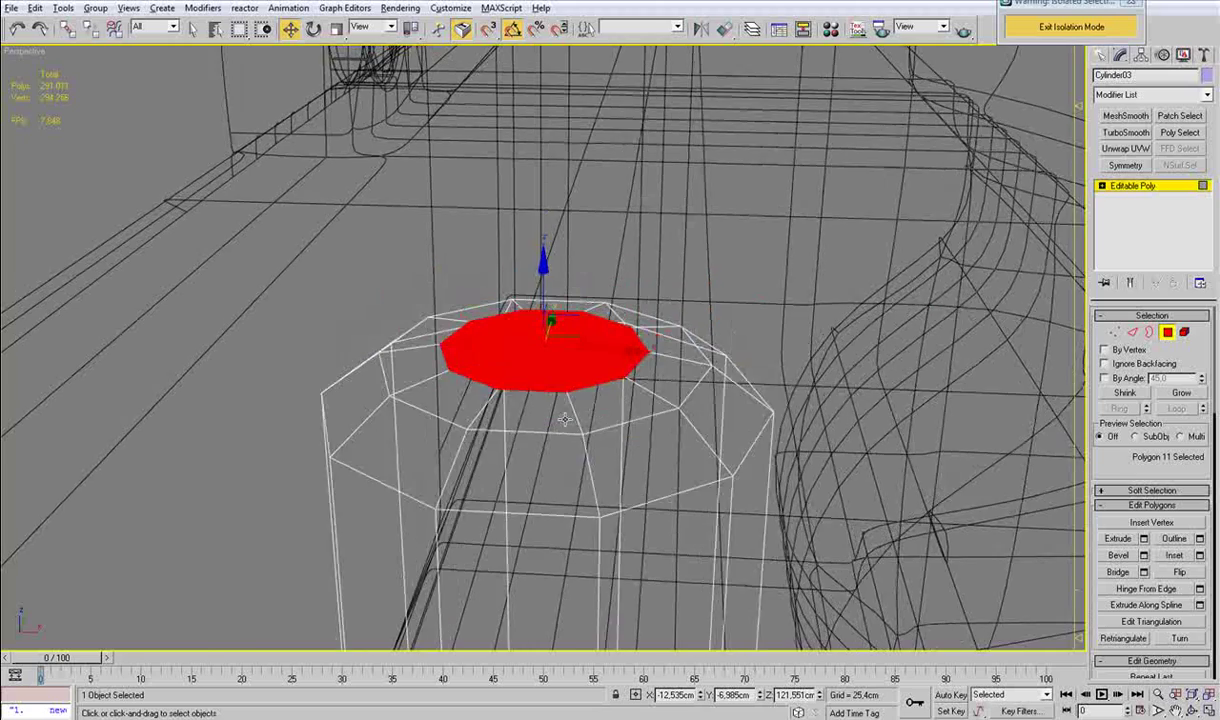
scroll(590, 430, down, 5)
key(F3)
mouse_move(596, 436)
alt+middle_down()
mouse_move(543, 422)
mouse_move(640, 449)
mouse_move(520, 453)
mouse_move(585, 464)
mouse_move(583, 496)
mouse_move(449, 499)
mouse_move(465, 399)
alt+middle_up()
scroll(503, 443, down, 6)
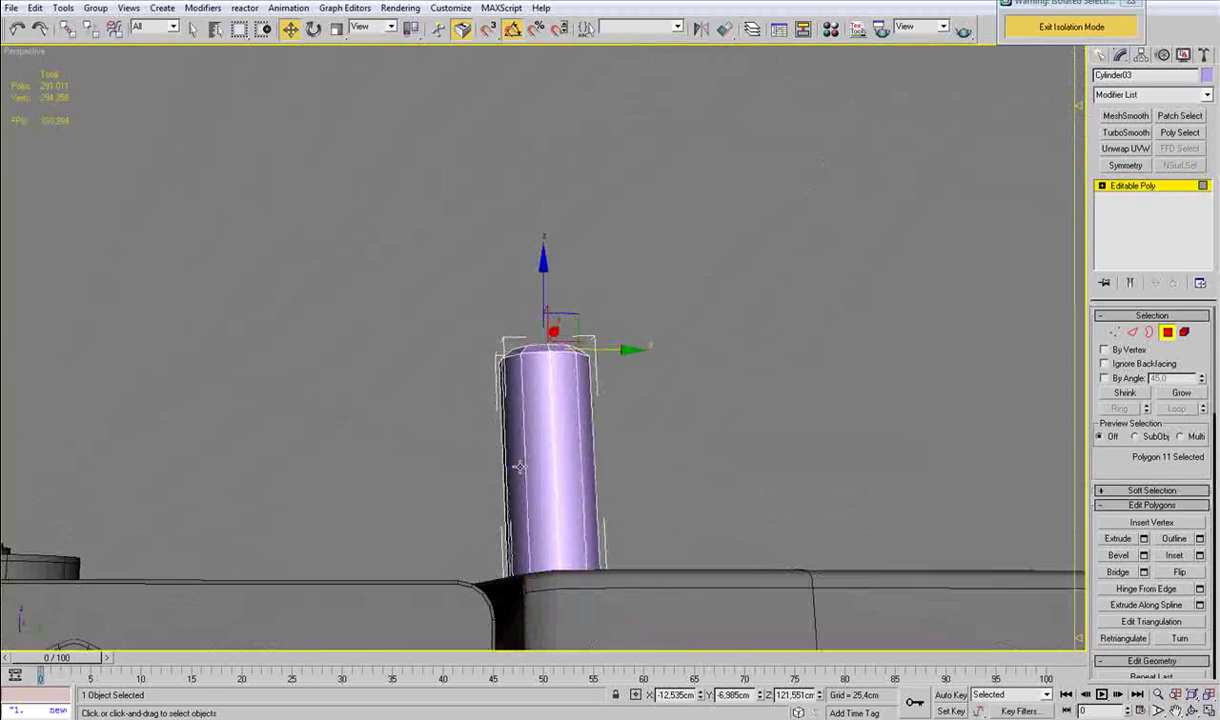
Rotate the whole pin slightly so it stands upright in the right view.
alt+middle_drag(524, 473, 503, 494)
key(f)
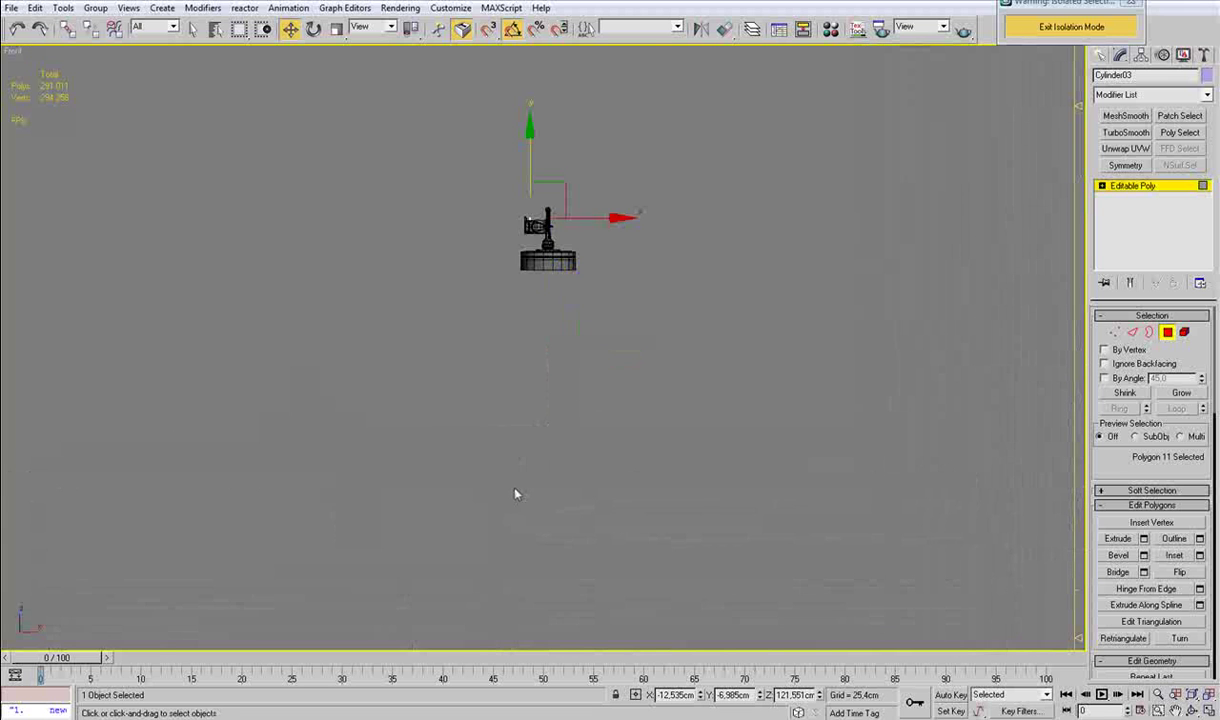
key(v)
key(r)
key(z)
scroll(563, 462, down, 2)
middle_drag(574, 449, 589, 350)
scroll(589, 350, down, 10)
click(1165, 338)
middle_drag(674, 381, 674, 329)
scroll(674, 329, up, 2)
key(e)
drag(597, 437, 602, 441)
key(w)
middle_drag(614, 364, 603, 327)
scroll(590, 315, up, 6)
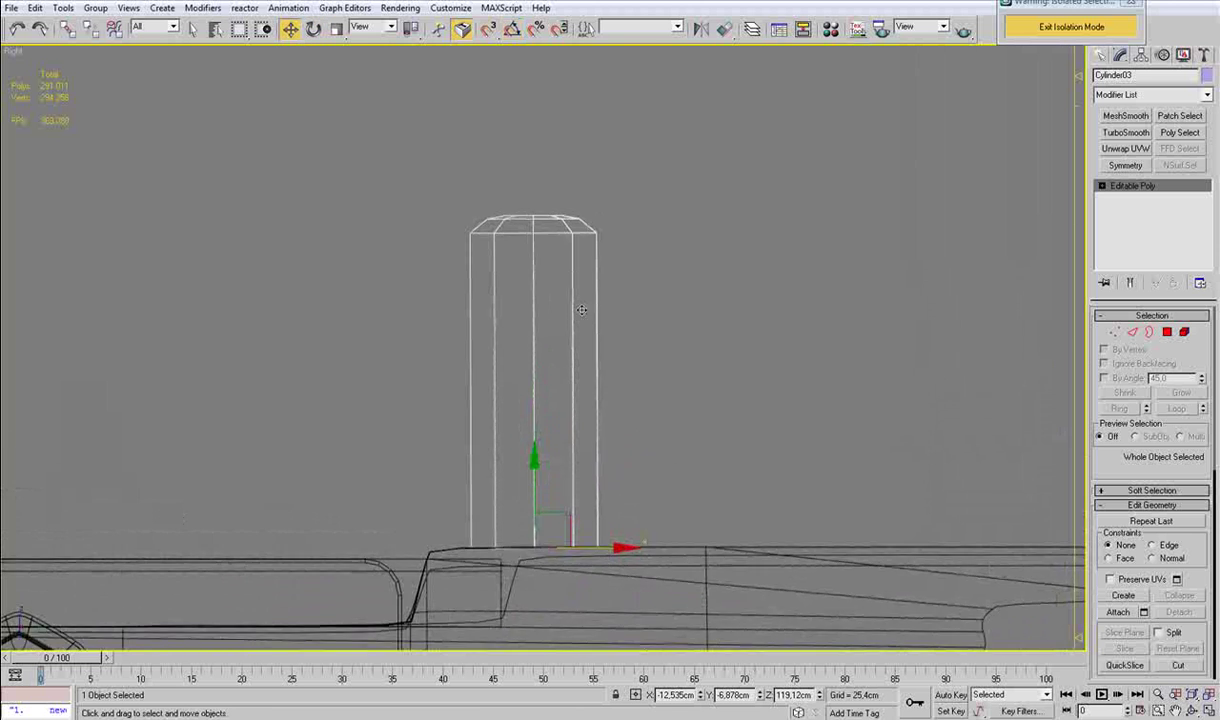
Connect the pin's vertical edges twice to add two horizontal edge loops near its upper end.
key(2)
key(ctrl+shift+e)
drag(534, 369, 534, 148)
drag(349, 330, 861, 427)
key(ctrl+shift+e)
drag(536, 430, 604, 238)
click(1135, 334)
Create a 10-sided reference cylinder without AutoGrid, centred on the pin's upper edge loop, with a radius of 0,223 cm.
click(1101, 57)
click(1134, 178)
middle_drag(523, 244, 531, 360)
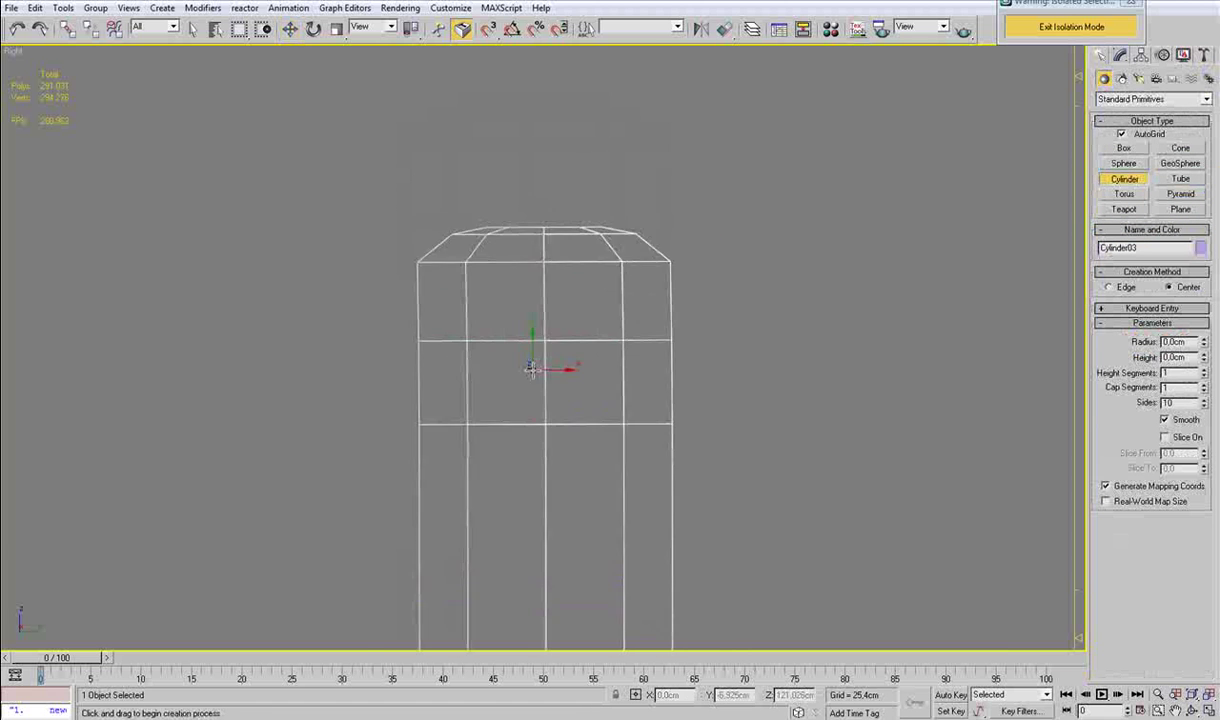
scroll(531, 355, up, 2)
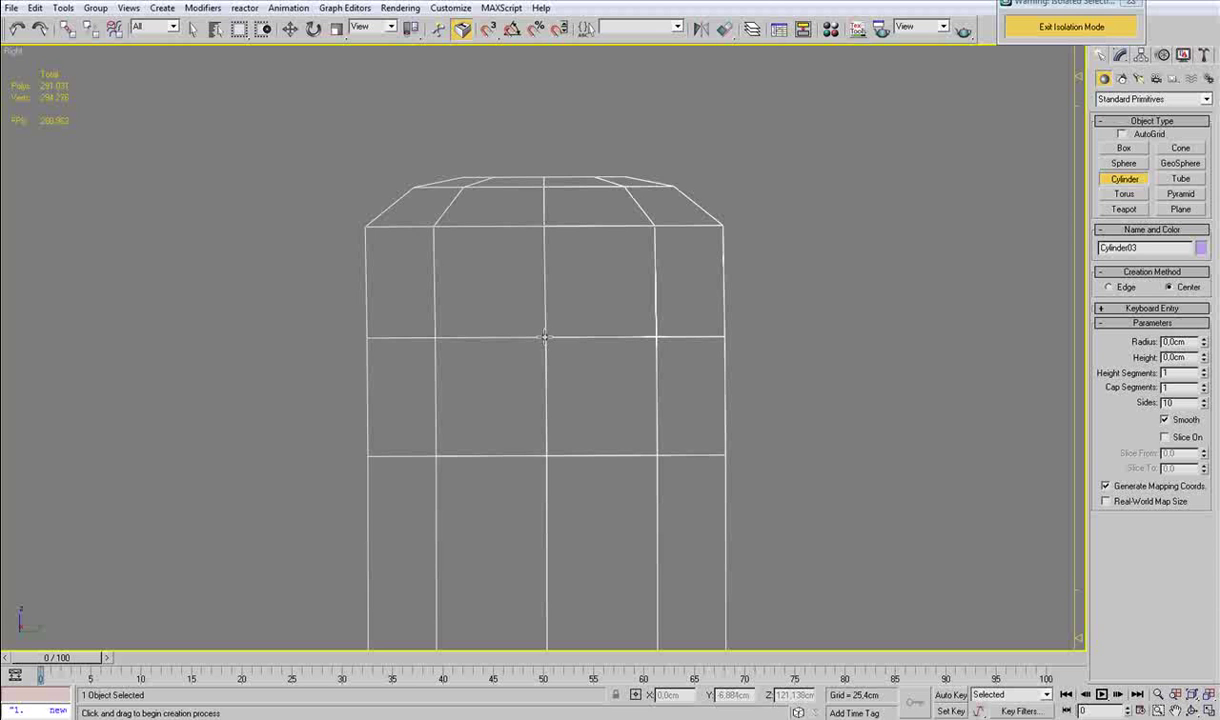
drag(545, 337, 557, 248)
right_click(557, 248)
drag(545, 340, 557, 248)
key(w)
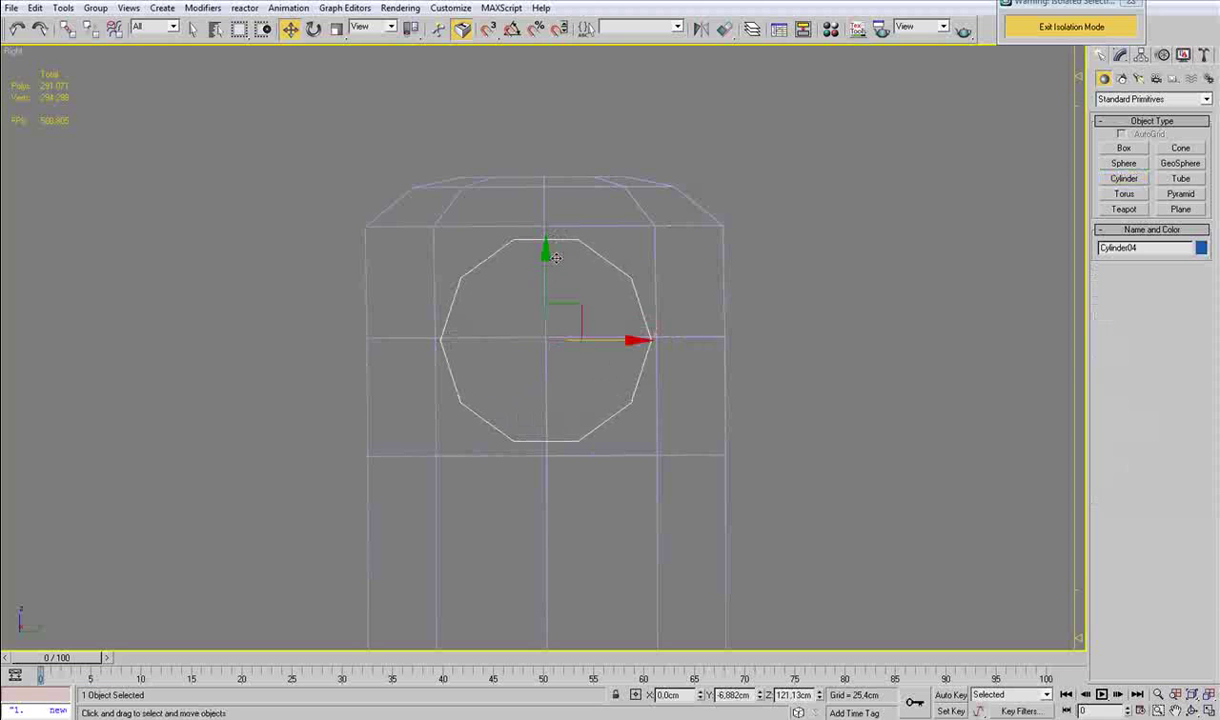
click(1122, 64)
click(1206, 338)
click(1206, 338)
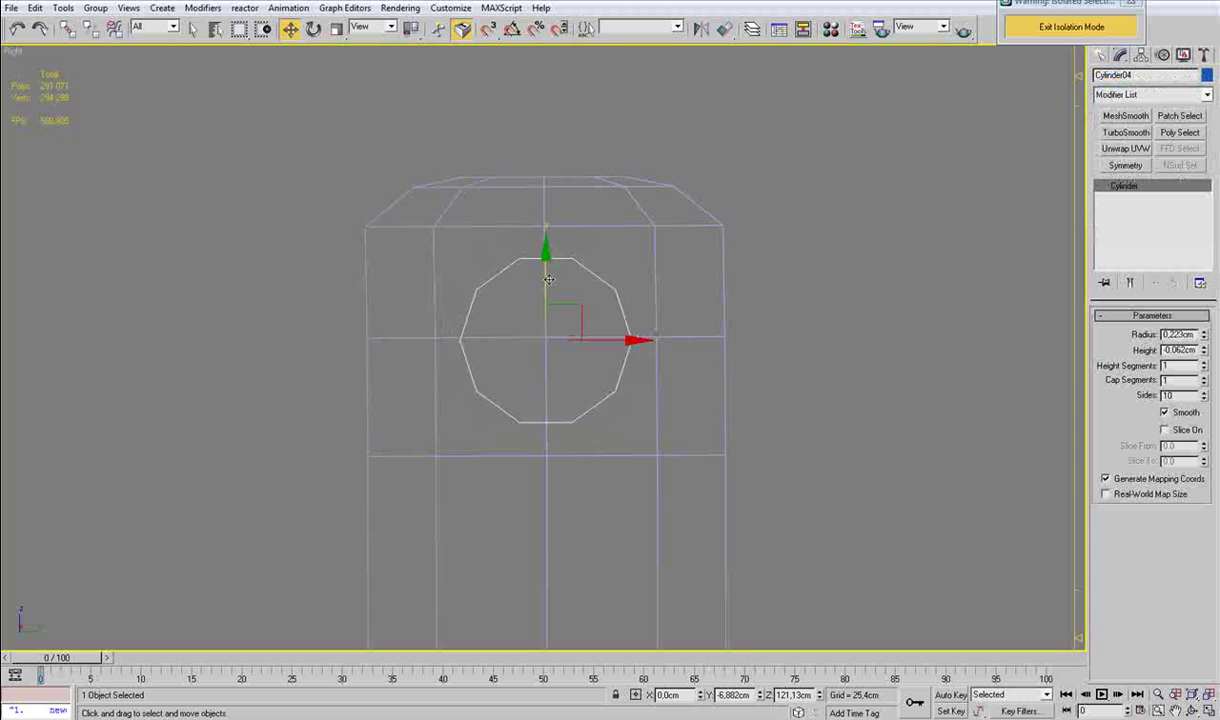
Connect the ring of edges across the pin in the top view to split it lengthwise through the middle.
key(t)
scroll(585, 396, up, 8)
scroll(612, 378, down, 12)
middle_drag(345, 387, 595, 387)
scroll(595, 387, up, 3)
middle_drag(755, 364, 575, 366)
scroll(620, 365, up, 2)
click(720, 358)
middle_drag(724, 361, 672, 369)
scroll(672, 369, up, 1)
scroll(672, 369, up, 2)
middle_drag(770, 403, 672, 390)
scroll(672, 390, up, 2)
key(2)
click(688, 431)
key(alt+r)
ctrl+click(692, 342)
key(alt+r)
key(ctrl+shift+e)
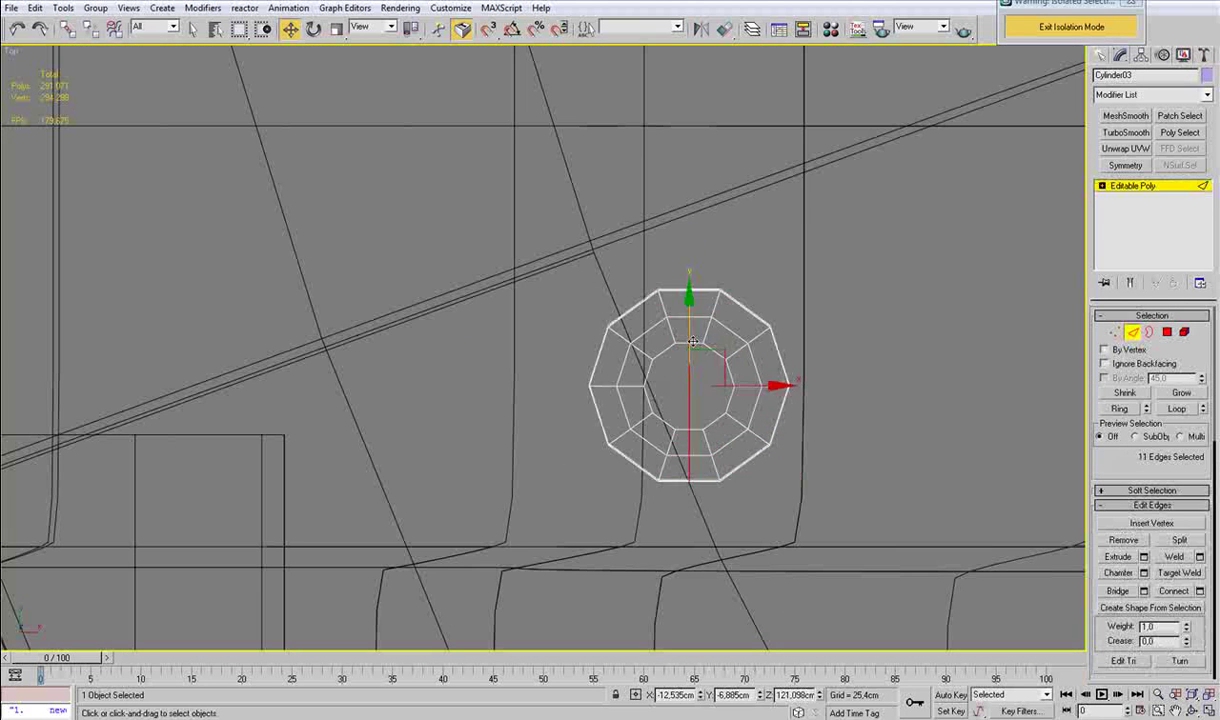
Delete the polygons on the negative X half of the pin.
key(1)
key(4)
drag(560, 582, 680, 235)
key(Delete)
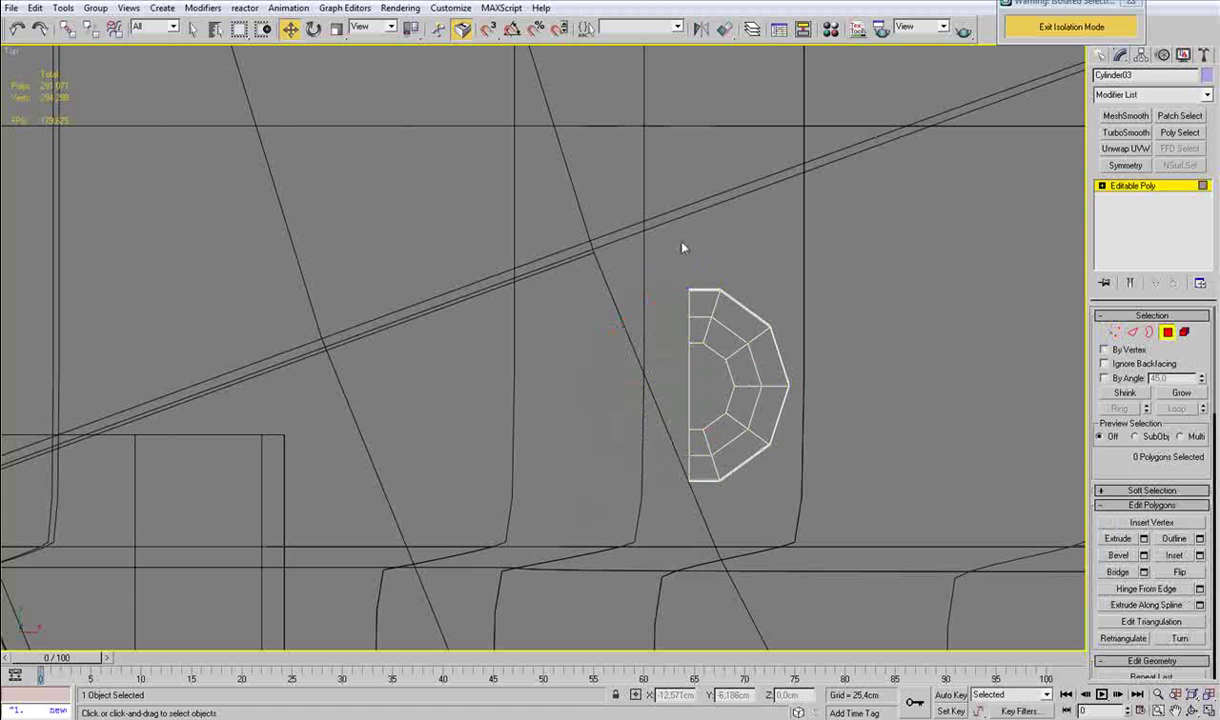
Reduce the reference cylinder to 8 sides in the right view.
key(v)
key(r)
key(z)
middle_drag(602, 340, 643, 462)
scroll(692, 289, up, 2)
middle_drag(692, 289, 612, 349)
scroll(620, 349, up, 1)
right_click(909, 335)
click(946, 354)
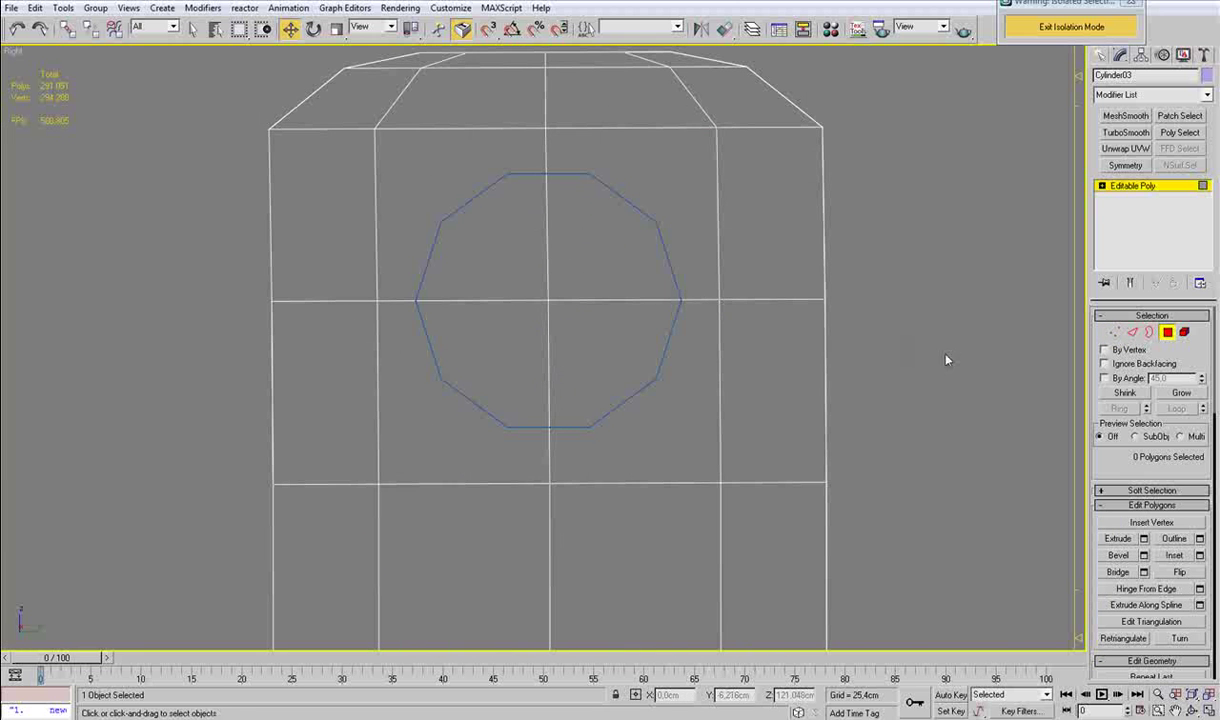
click(1171, 335)
click(880, 328)
click(659, 244)
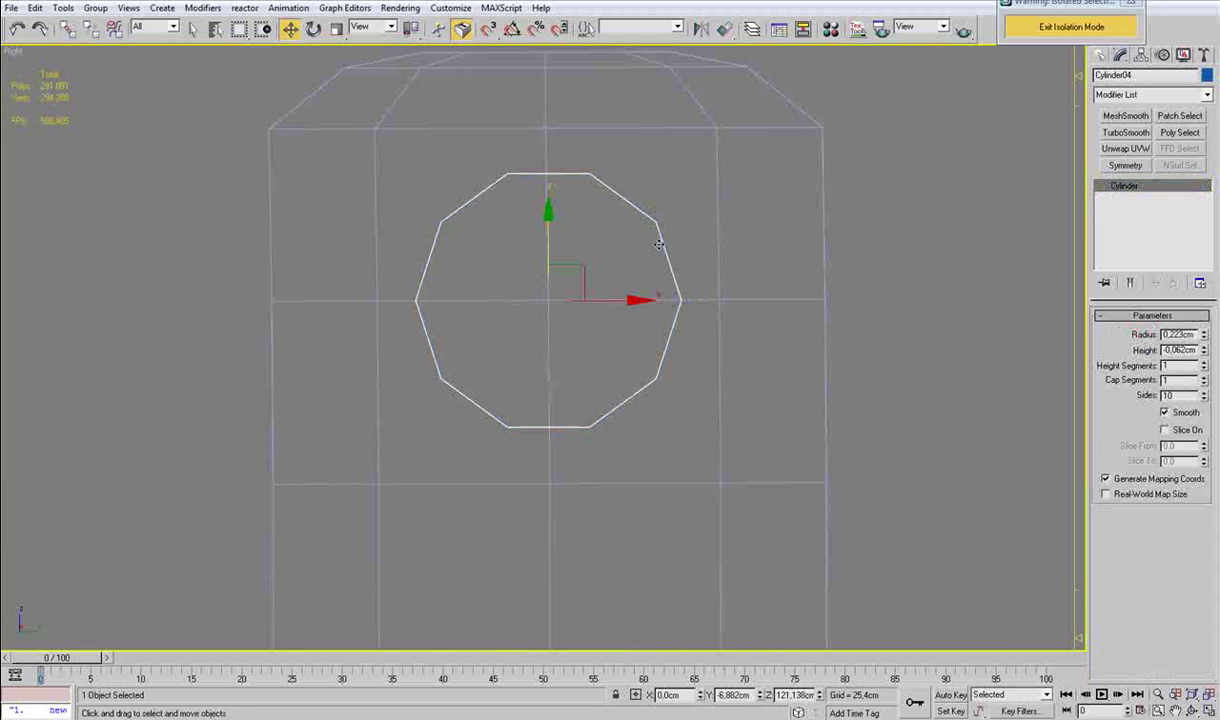
click(1204, 398)
click(1204, 398)
Cut an octagon into the pin's side, following the corners of the reference cylinder.
middle_drag(765, 397, 792, 379)
key(alt+c)
right_click(668, 407)
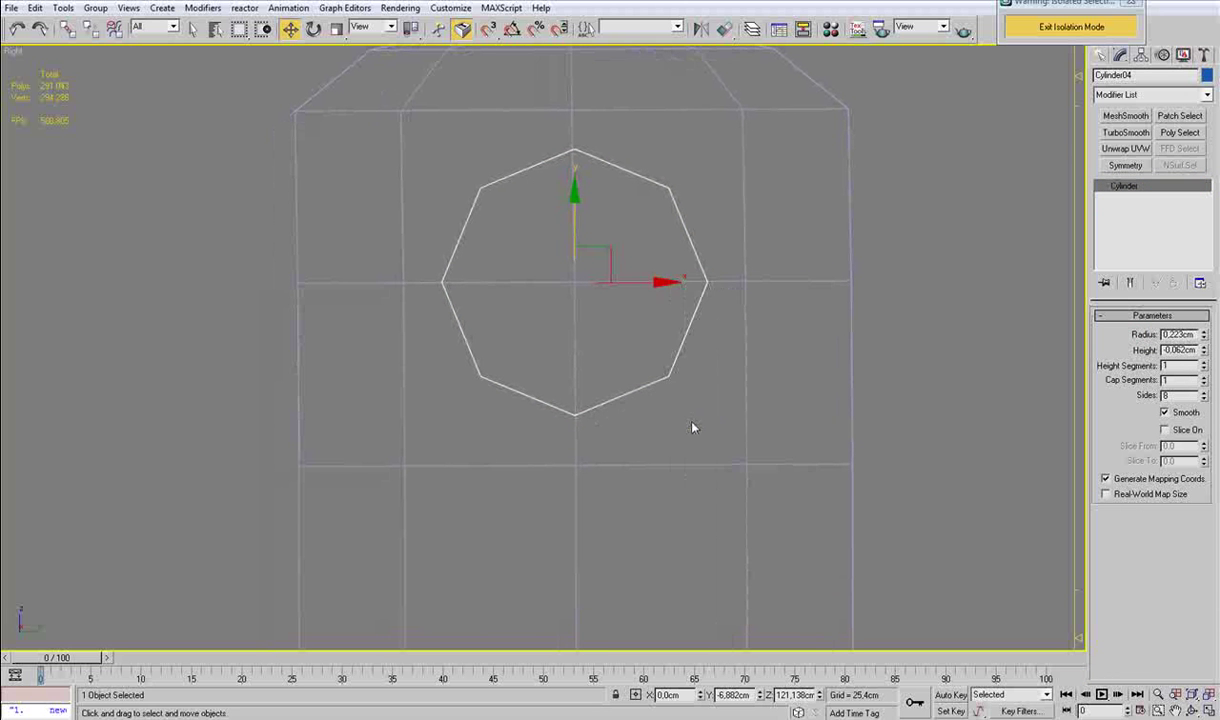
click(838, 424)
drag(921, 377, 790, 463)
key(1)
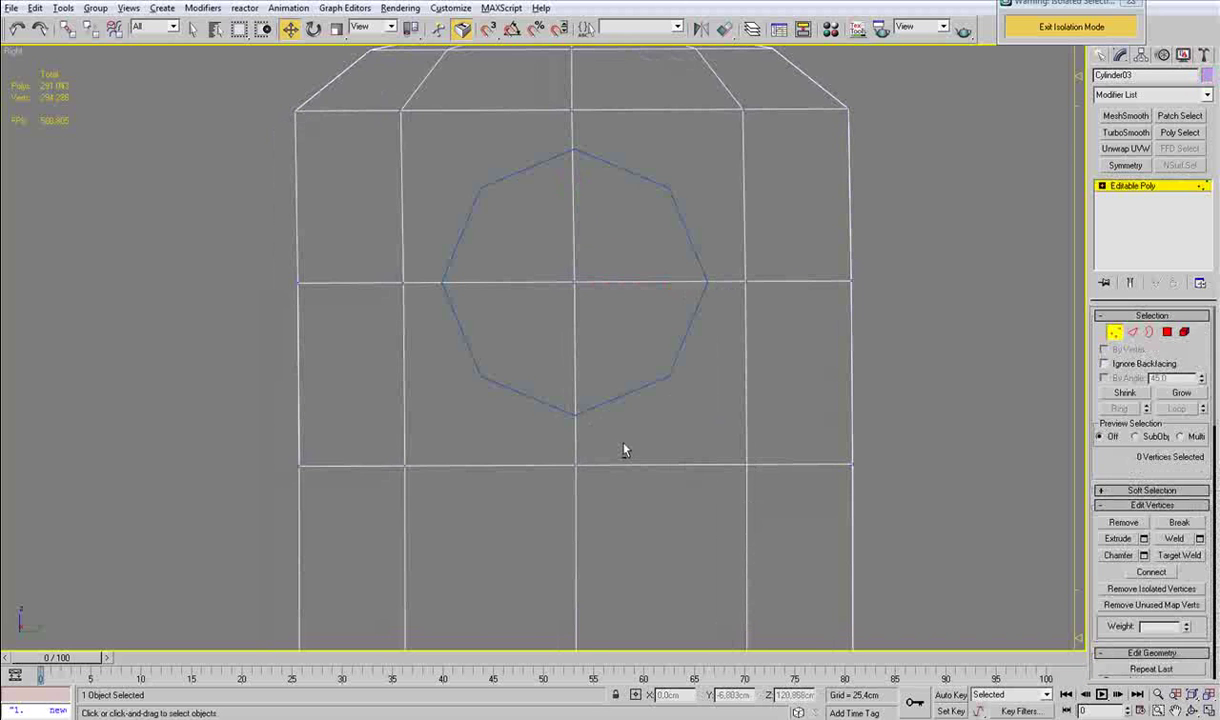
click(574, 414)
click(667, 377)
click(708, 282)
click(669, 187)
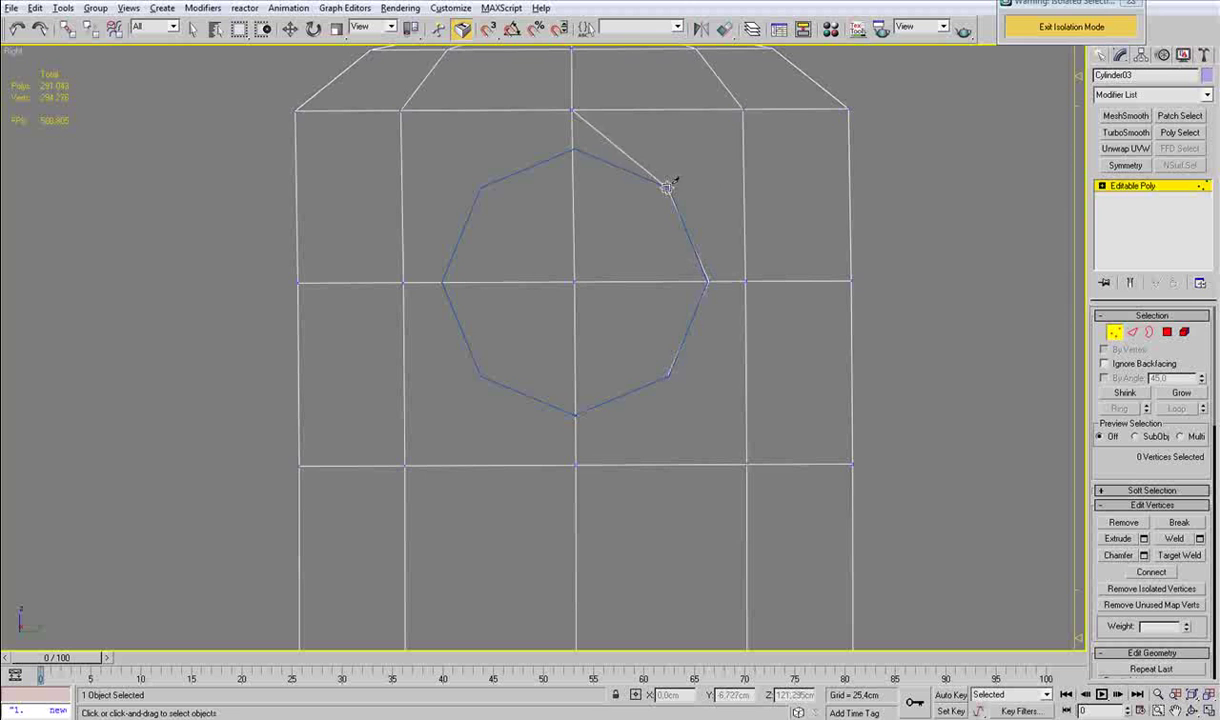
click(573, 148)
click(481, 188)
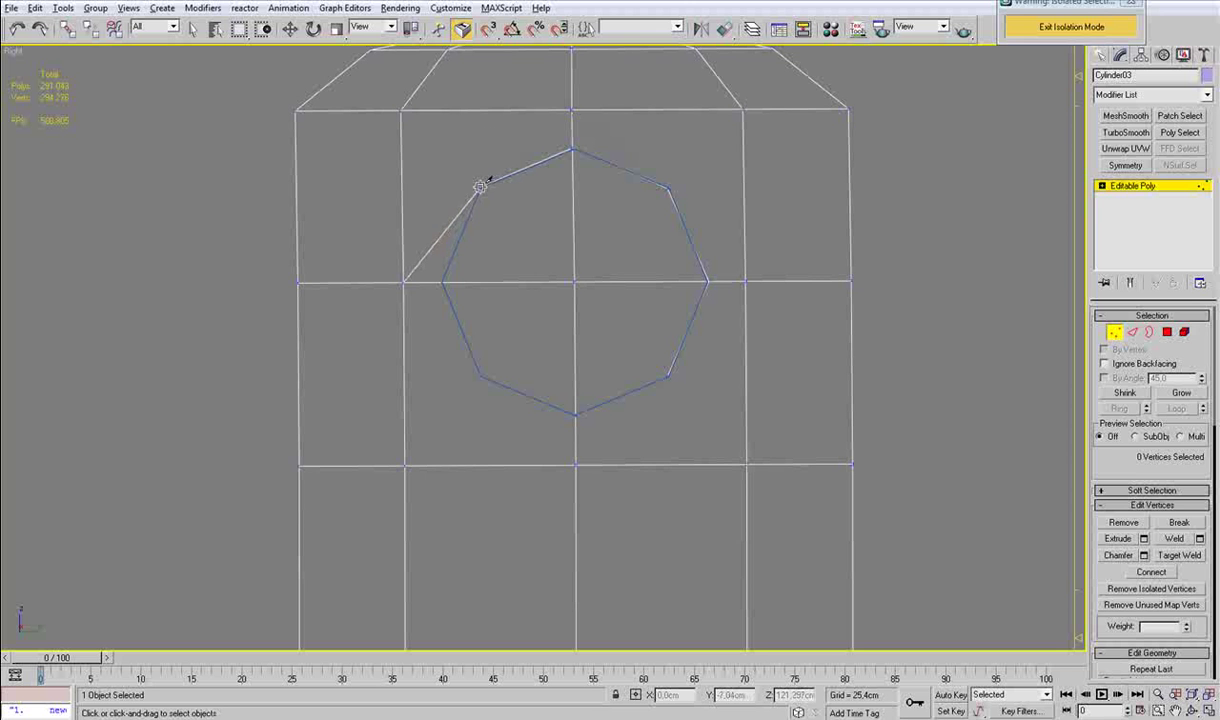
click(442, 282)
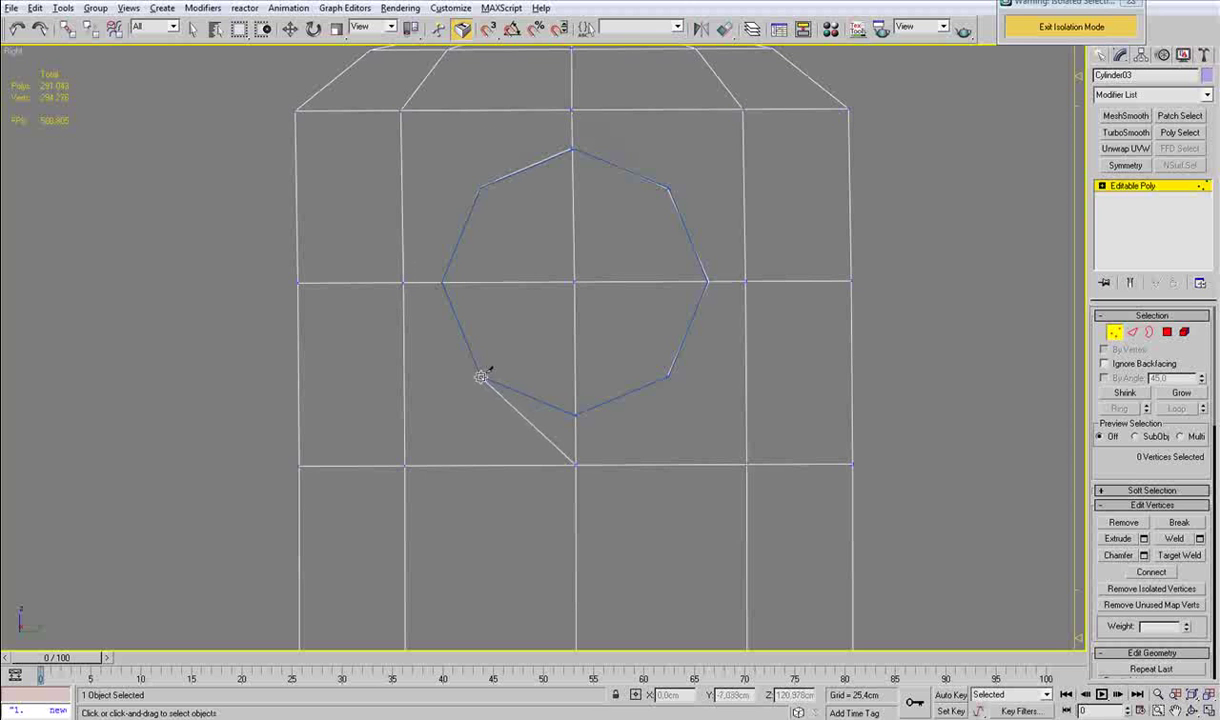
click(489, 381)
click(577, 415)
right_click(578, 414)
Cut diagonal edges from the octagon's four diagonal corners to the surrounding grid vertices on the pin.
click(668, 377)
key(i)
middle_drag(542, 320, 547, 279)
scroll(552, 281, up, 3)
key(alt+c)
click(557, 268)
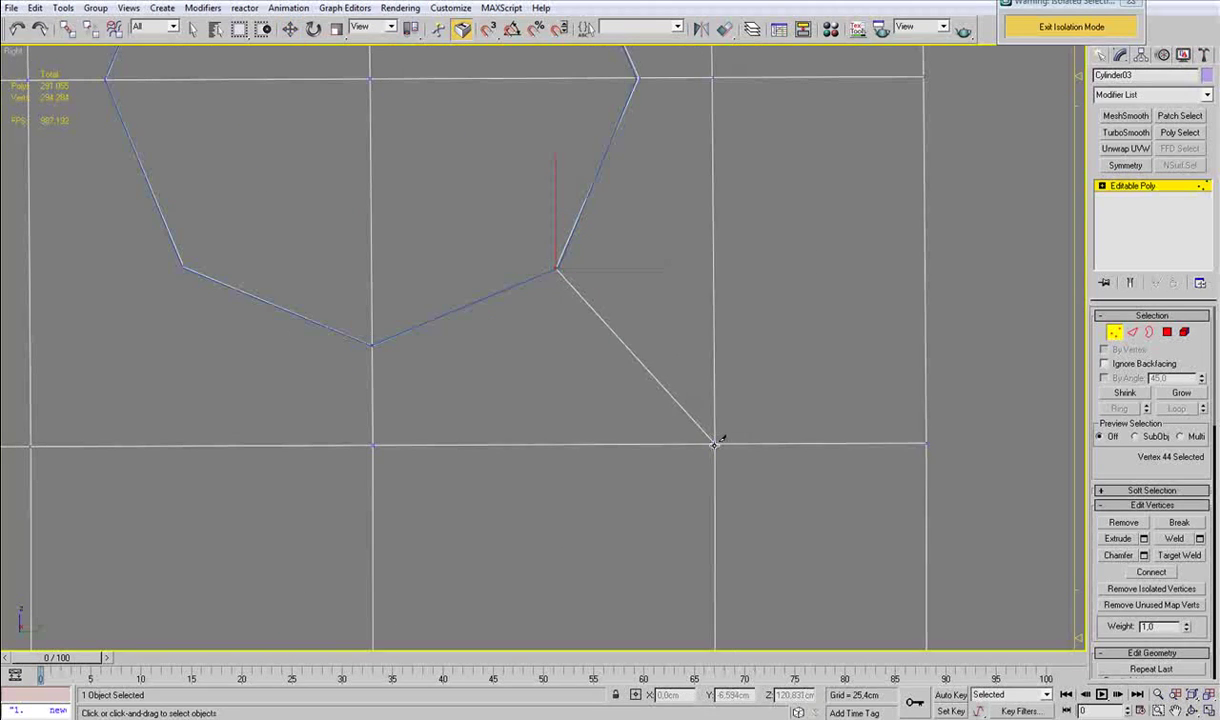
click(714, 444)
right_click(712, 442)
middle_drag(636, 183, 662, 321)
scroll(650, 275, down, 2)
middle_drag(632, 226, 642, 387)
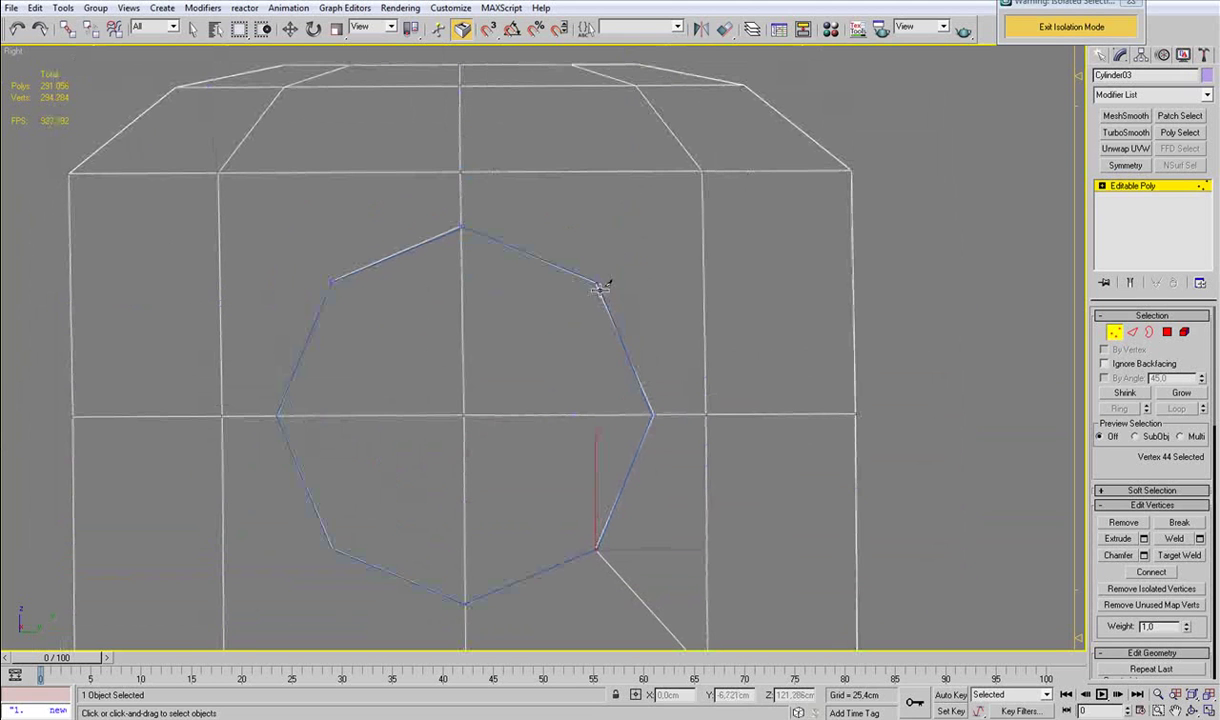
click(597, 285)
click(702, 171)
right_click(702, 171)
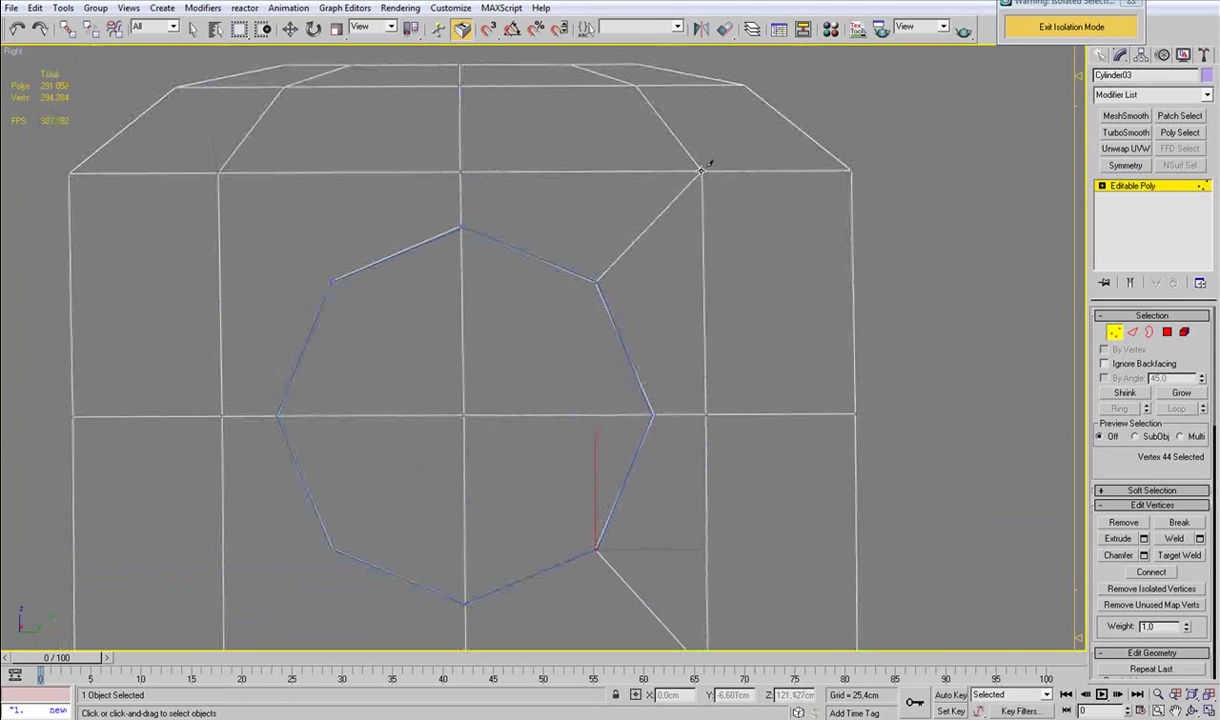
middle_drag(405, 320, 554, 320)
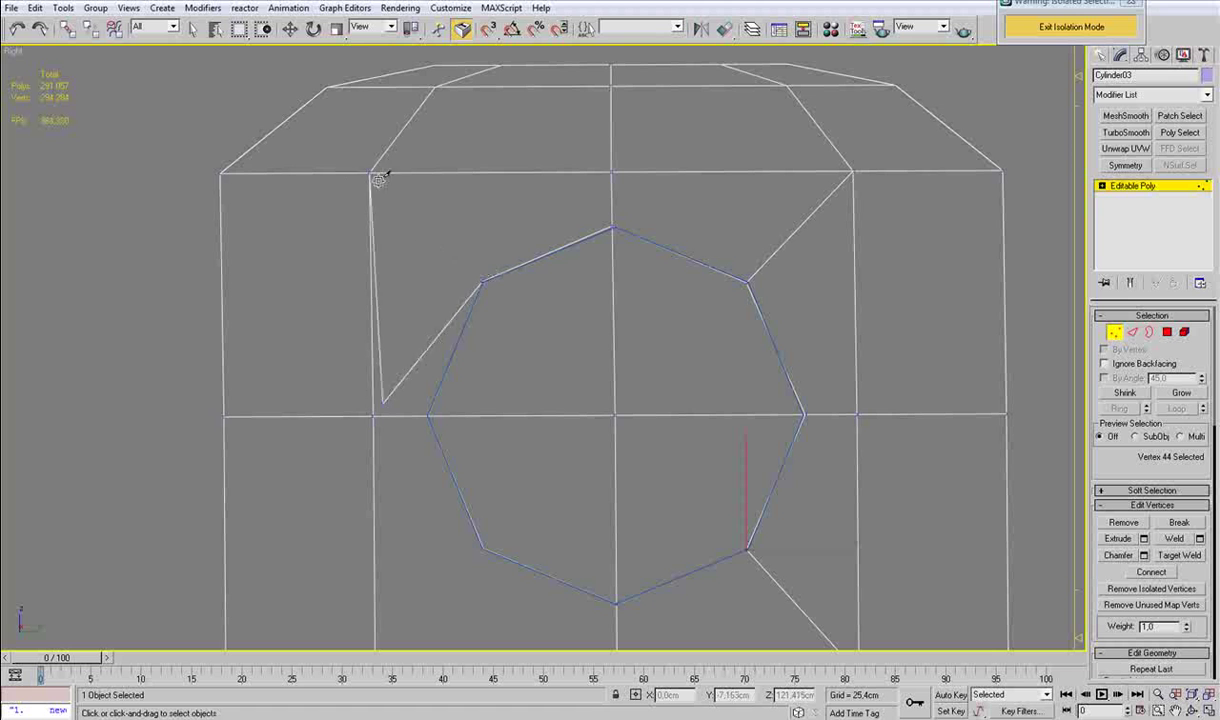
middle_drag(500, 538, 510, 368)
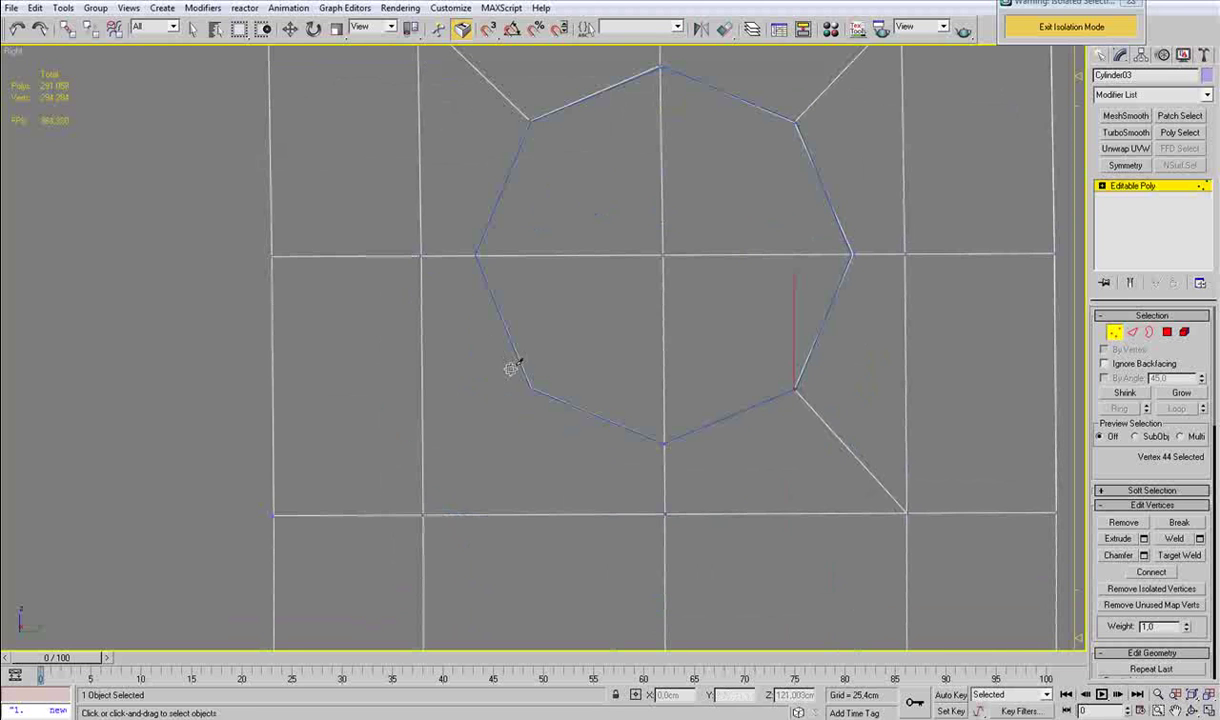
right_click(422, 516)
Align the octagon's vertices on the negative Y side with the reference cylinder's corners.
click(530, 390)
scroll(545, 350, up, 5)
drag(528, 478, 520, 479)
scroll(535, 440, down, 5)
middle_drag(549, 264, 580, 437)
scroll(578, 400, up, 3)
click(575, 240)
middle_drag(603, 243, 600, 309)
scroll(603, 300, up, 3)
click(588, 300)
click(598, 267)
drag(635, 241, 636, 244)
middle_drag(636, 244, 408, 323)
scroll(412, 322, down, 2)
Move the octagon's remaining vertices on the positive Y side onto the reference cylinder's corners.
click(792, 189)
middle_drag(822, 194, 668, 304)
drag(663, 275, 672, 276)
middle_drag(1012, 488, 789, 365)
drag(751, 368, 835, 303)
scroll(826, 400, down, 3)
middle_drag(792, 368, 764, 246)
scroll(730, 300, up, 2)
drag(714, 316, 796, 374)
middle_drag(797, 374, 755, 326)
scroll(763, 306, up, 2)
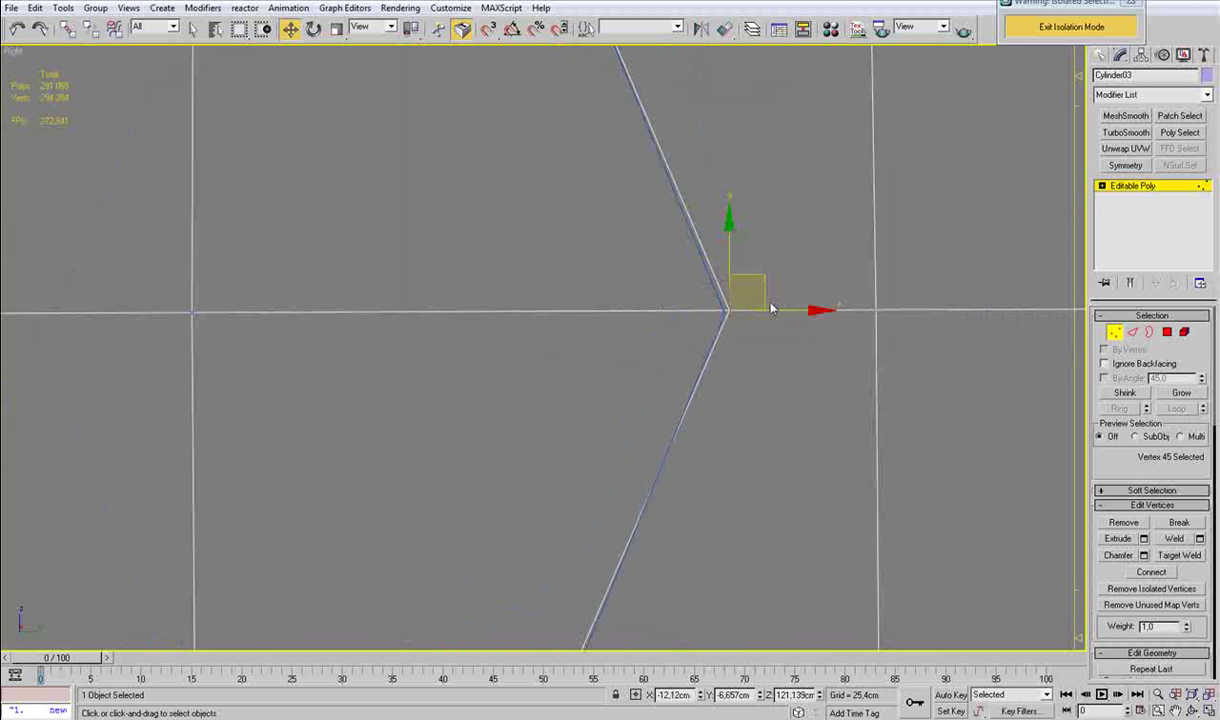
drag(762, 292, 758, 294)
middle_drag(645, 568, 717, 310)
drag(616, 403, 715, 434)
Delete the vertex in the middle of the octagon to open a hole in the pin.
scroll(690, 442, up, 2)
scroll(712, 435, down, 6)
drag(431, 281, 498, 228)
key(BackSpace)
click(1113, 333)
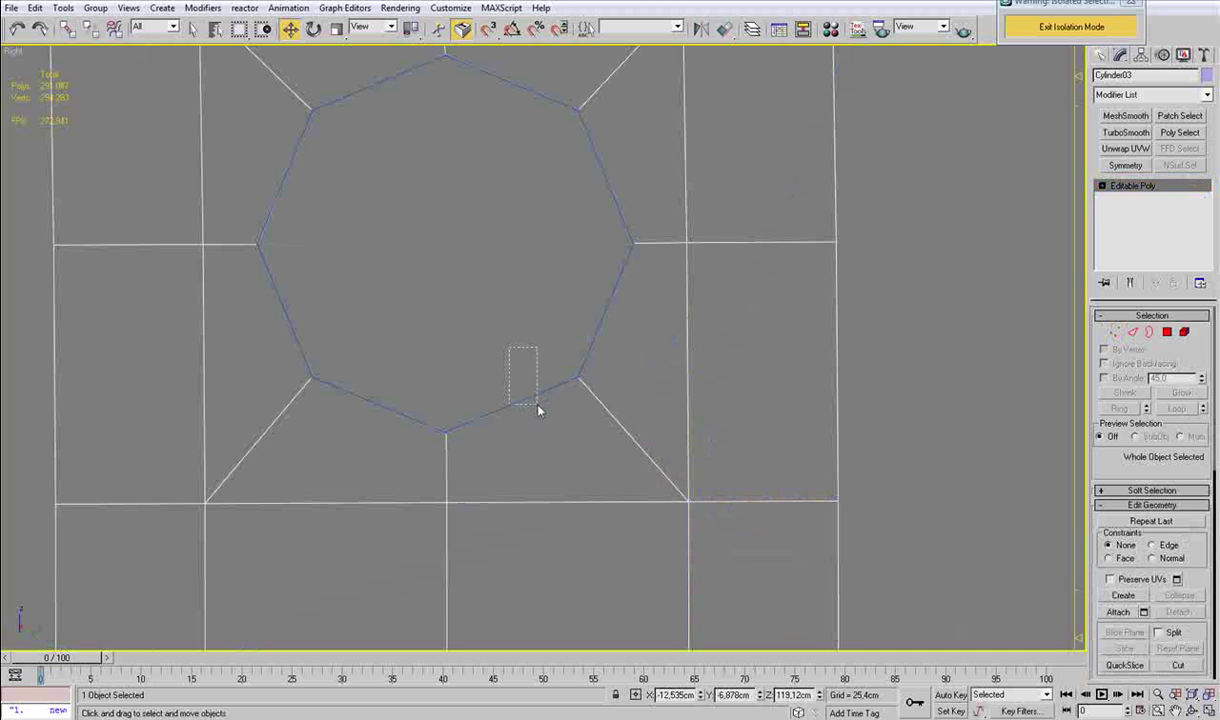
Delete the 8-sided reference cylinder and reselect the pin.
drag(534, 397, 536, 412)
alt+click(577, 501)
key(Delete)
click(630, 438)
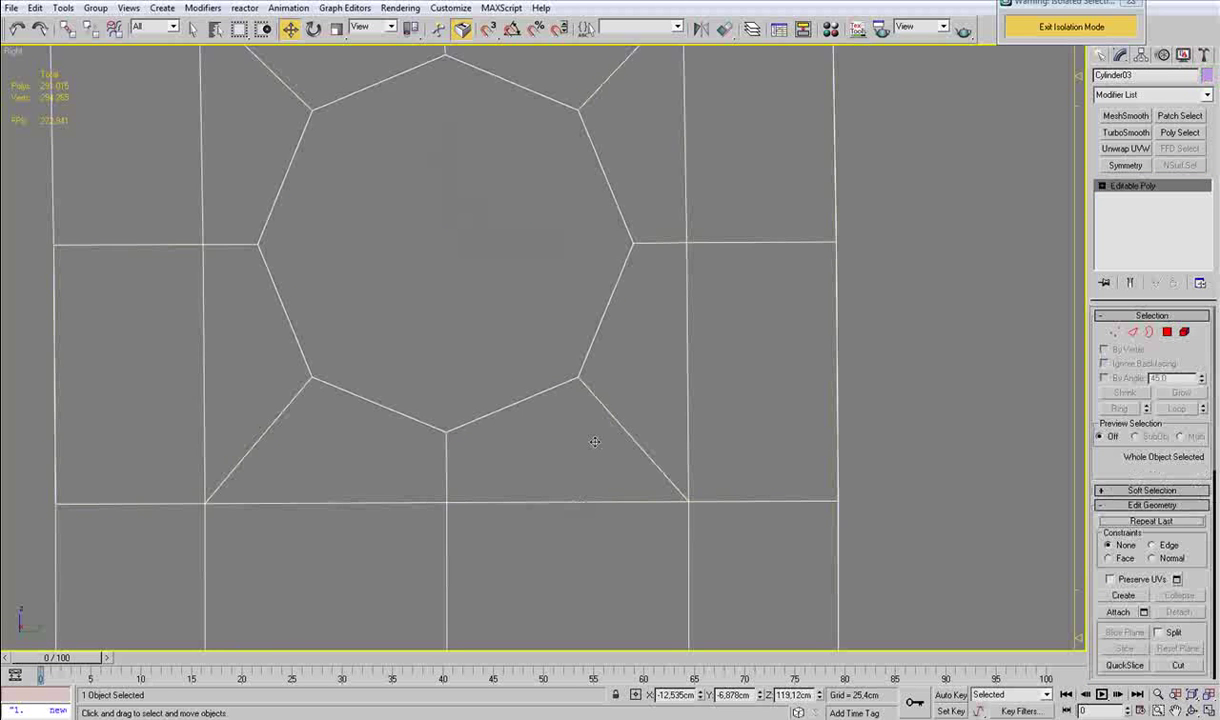
Extrude the octagonal hole's border inward by about 0,006 cm, and once more deeper into the pin.
click(1147, 333)
key(p)
key(z)
alt+middle_drag(563, 411, 627, 413)
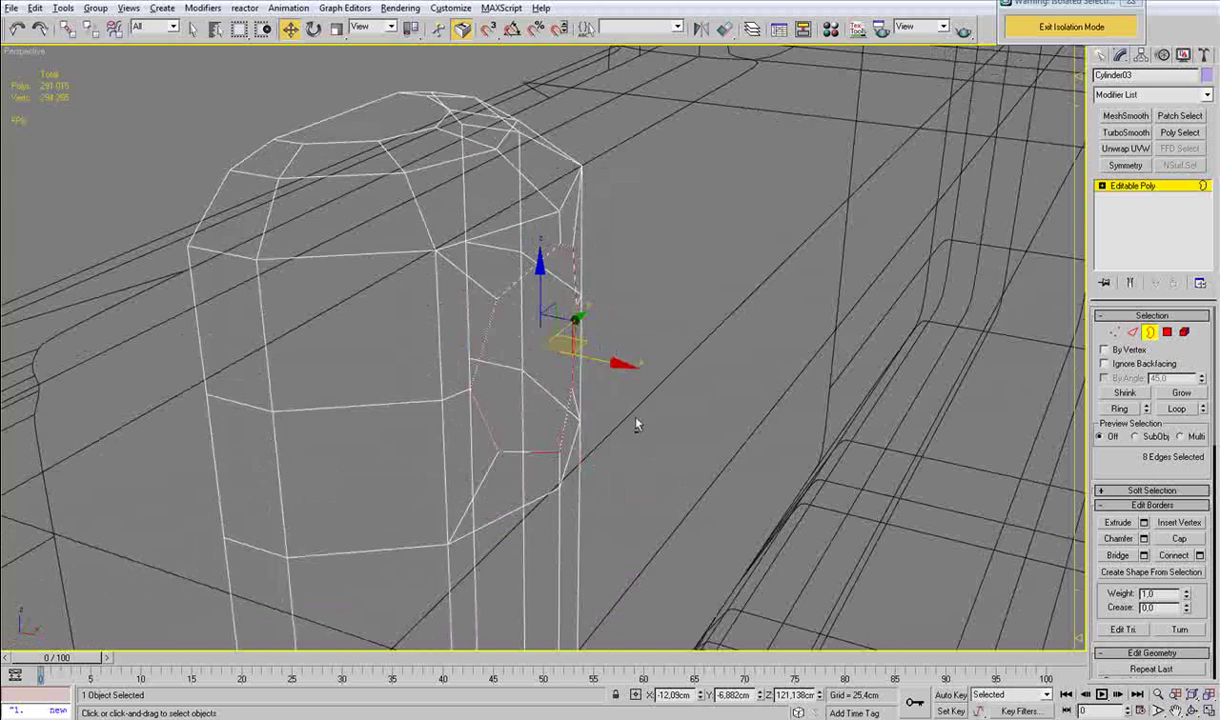
scroll(600, 394, up, 3)
shift+drag(603, 363, 597, 363)
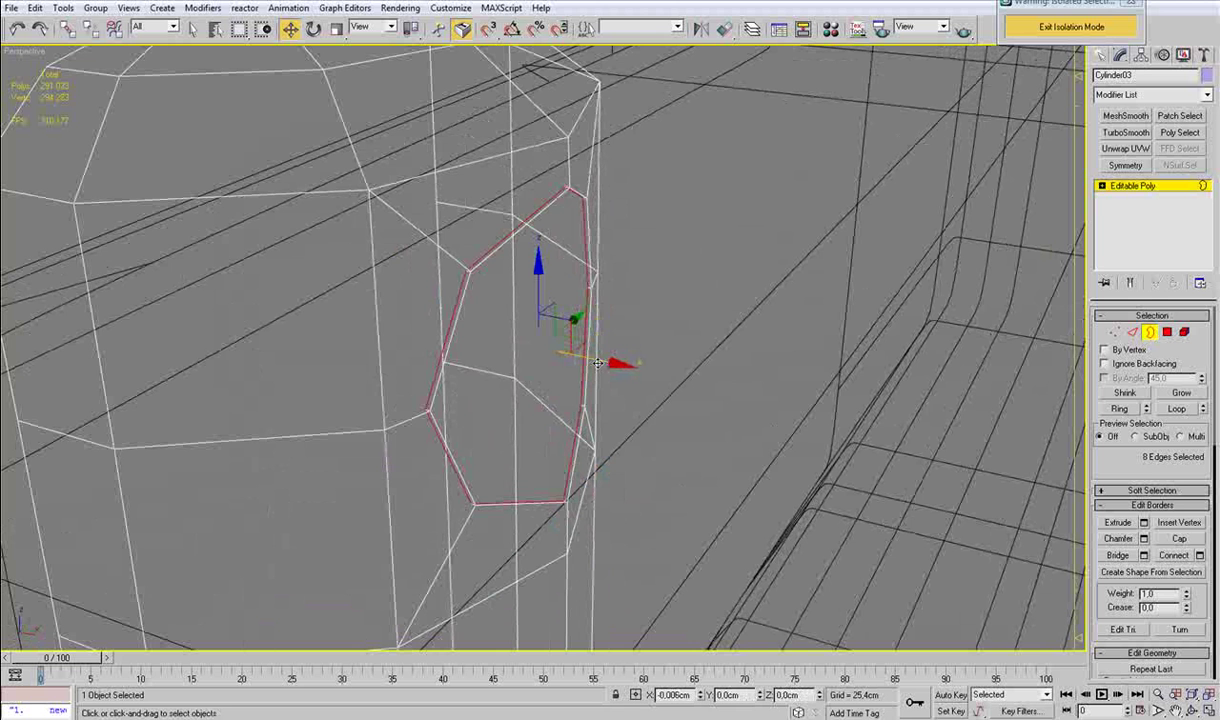
shift+drag(599, 363, 988, 612)
Flatten the hole's inner border along X and move it to the pin's open middle plane at X -12,535 cm.
key(r)
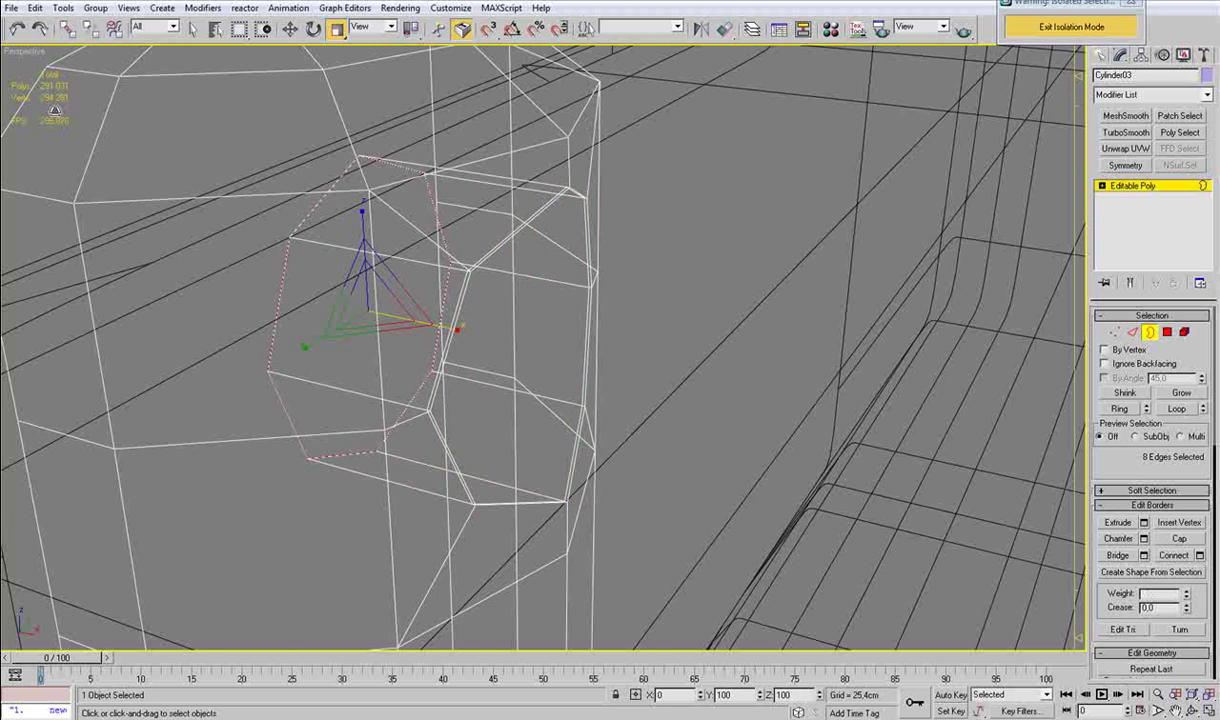
drag(96, 108, 96, 108)
key(t)
key(z)
middle_drag(684, 278, 760, 212)
scroll(758, 216, down, 2)
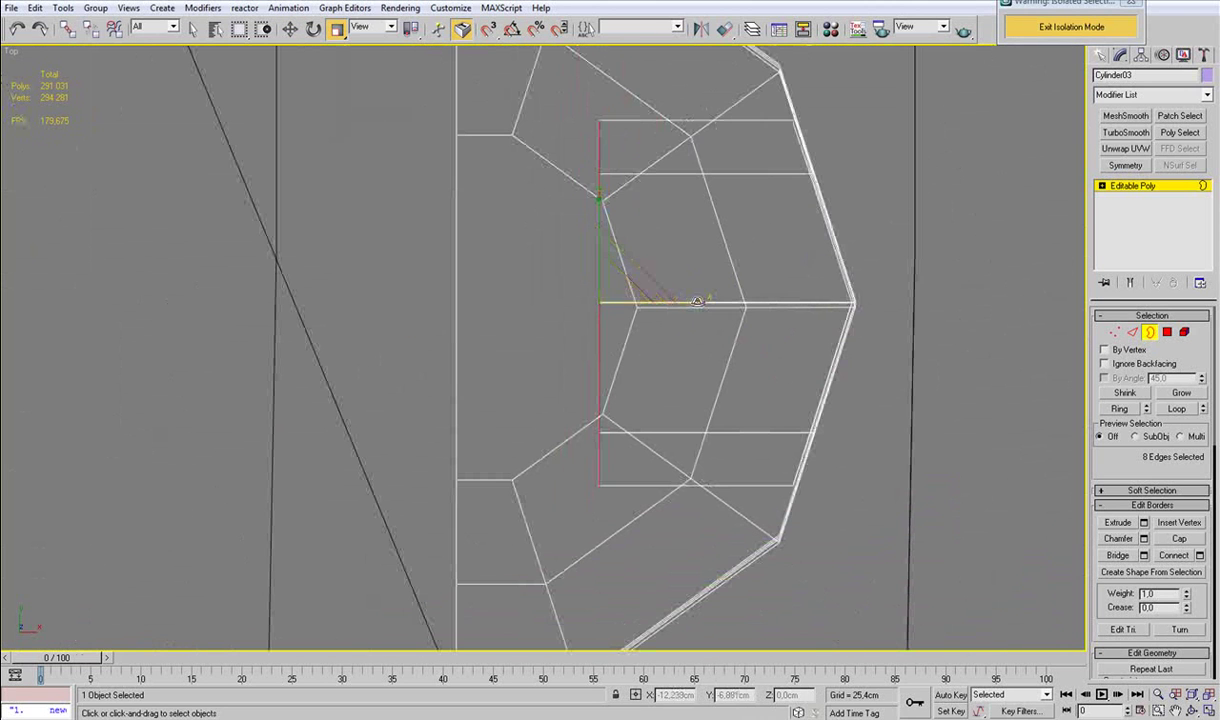
key(w)
drag(669, 307, 527, 304)
key(p)
key(z)
alt+middle_drag(526, 314, 637, 345)
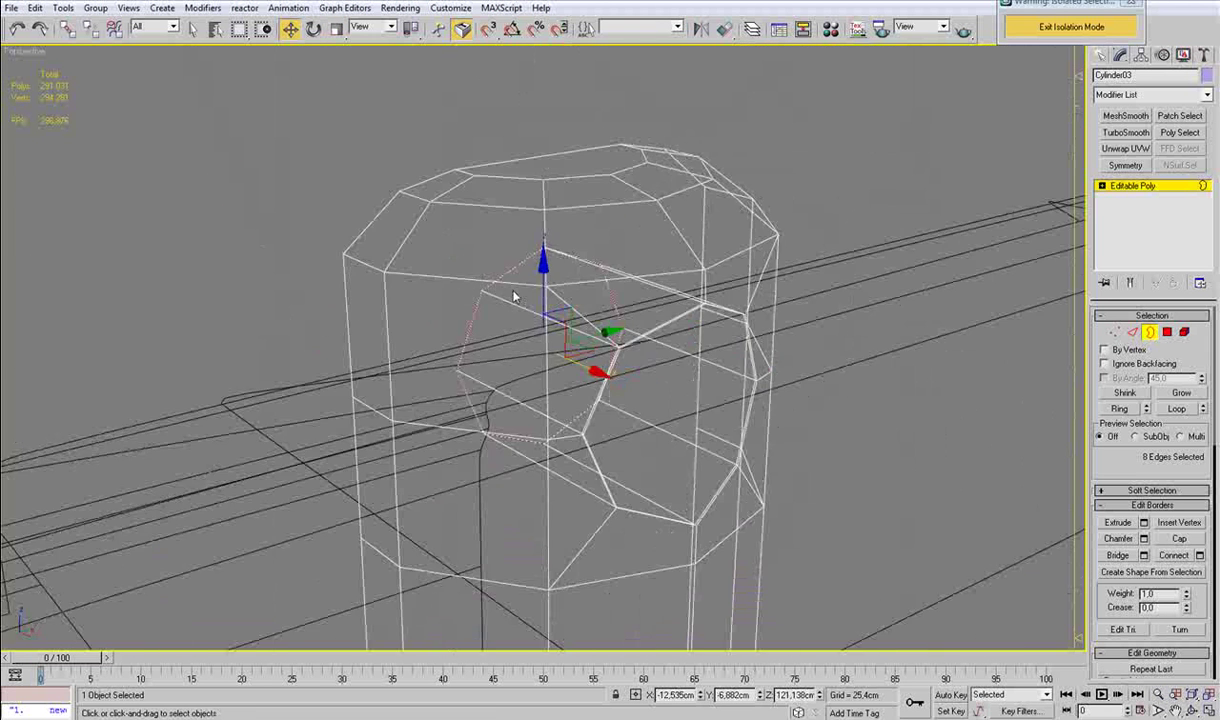
Connect the eight edges radiating from the pin's hole with one edge loop slid close to the hole's rim.
key(F3)
key(2)
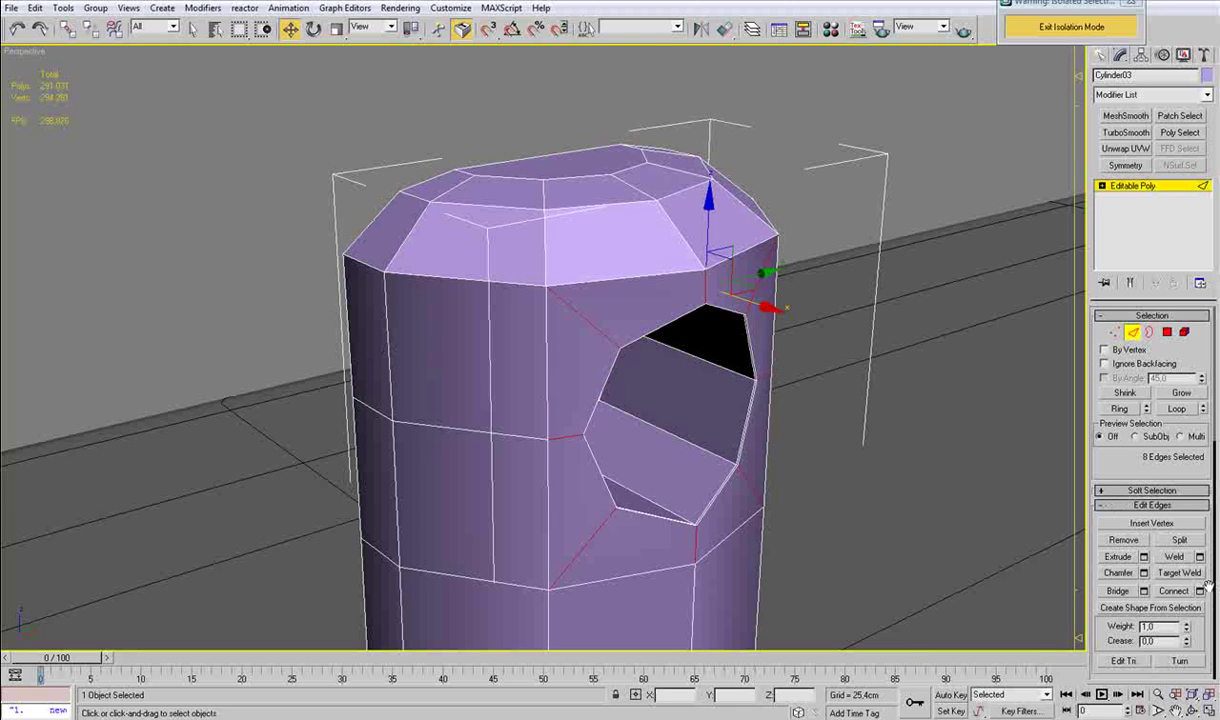
click(1200, 591)
drag(695, 369, 661, 236)
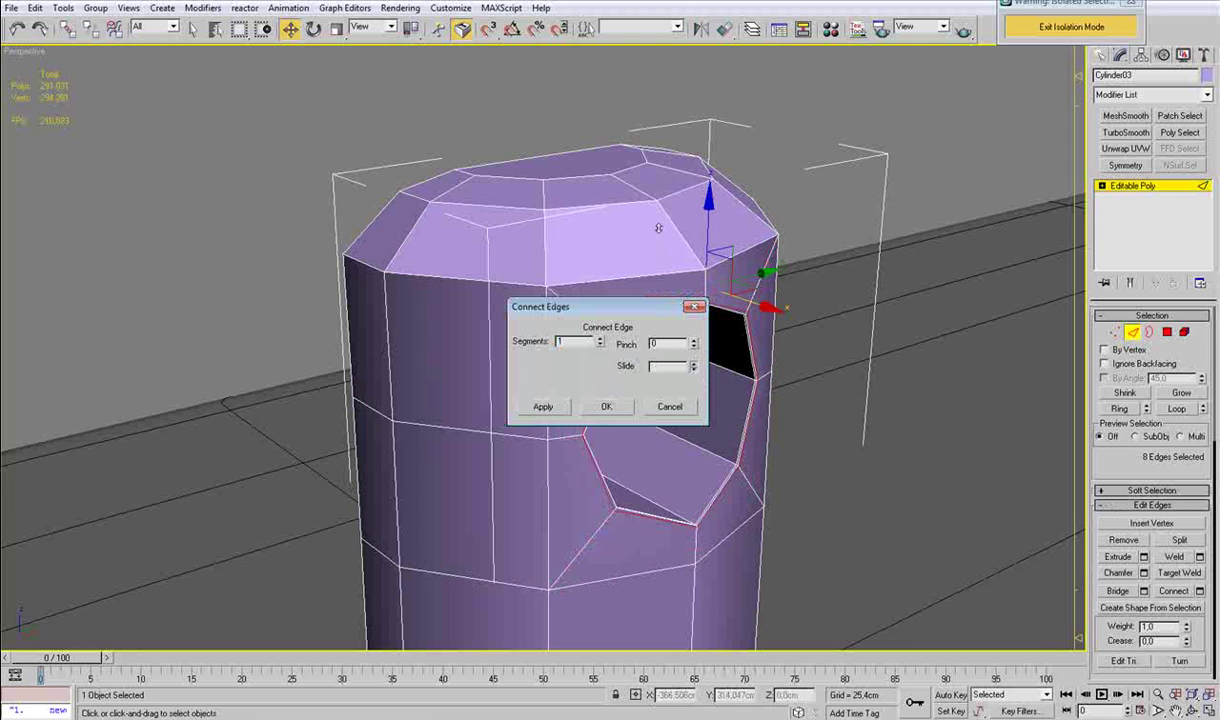
click(610, 409)
mouse_move(712, 412)
alt+middle_down()
mouse_move(613, 387)
mouse_move(611, 373)
mouse_move(708, 393)
alt+middle_up()
click(1131, 334)
middle_drag(564, 358, 656, 228)
scroll(626, 199, down, 4)
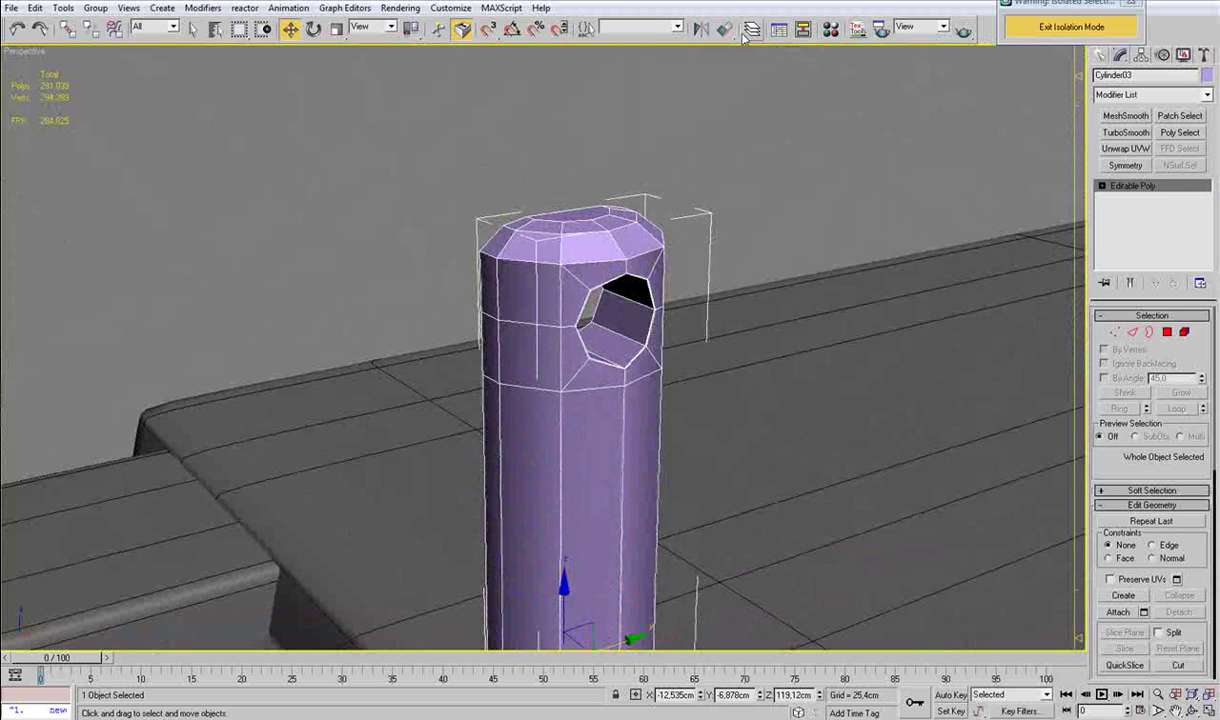
Mirror the half pin across X as a copy and attach the two halves into one object.
click(702, 29)
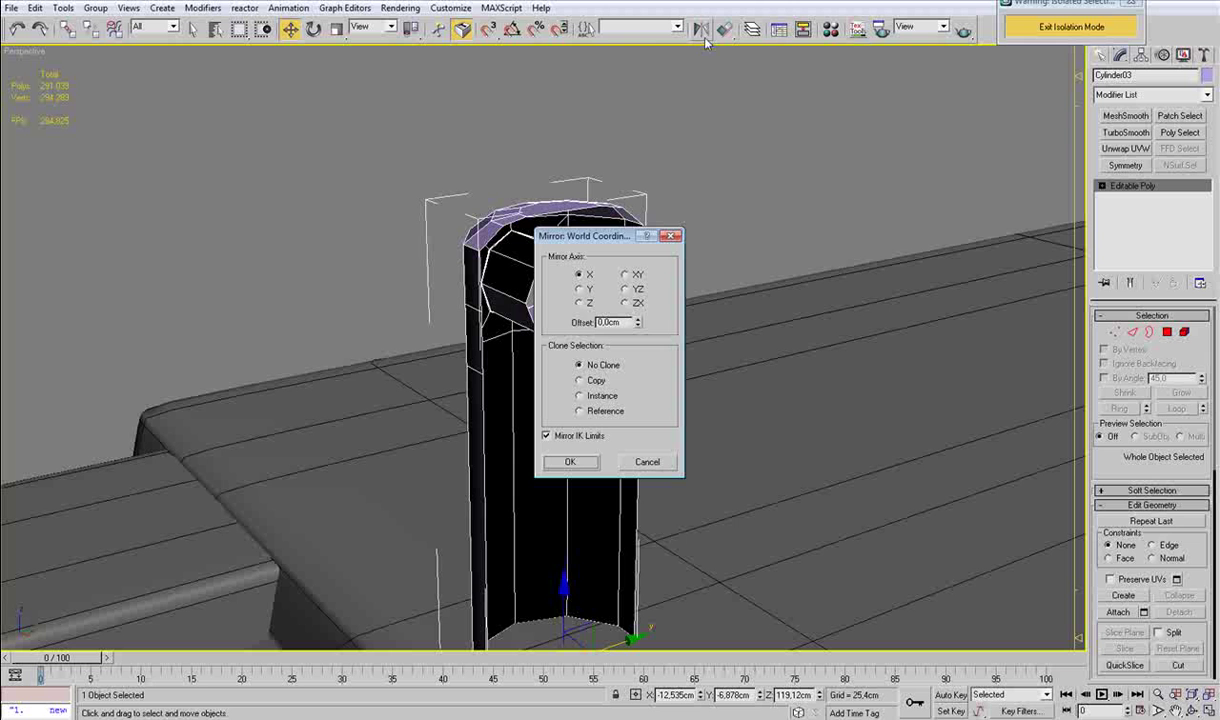
click(580, 380)
click(595, 465)
alt+middle_drag(560, 285, 631, 330)
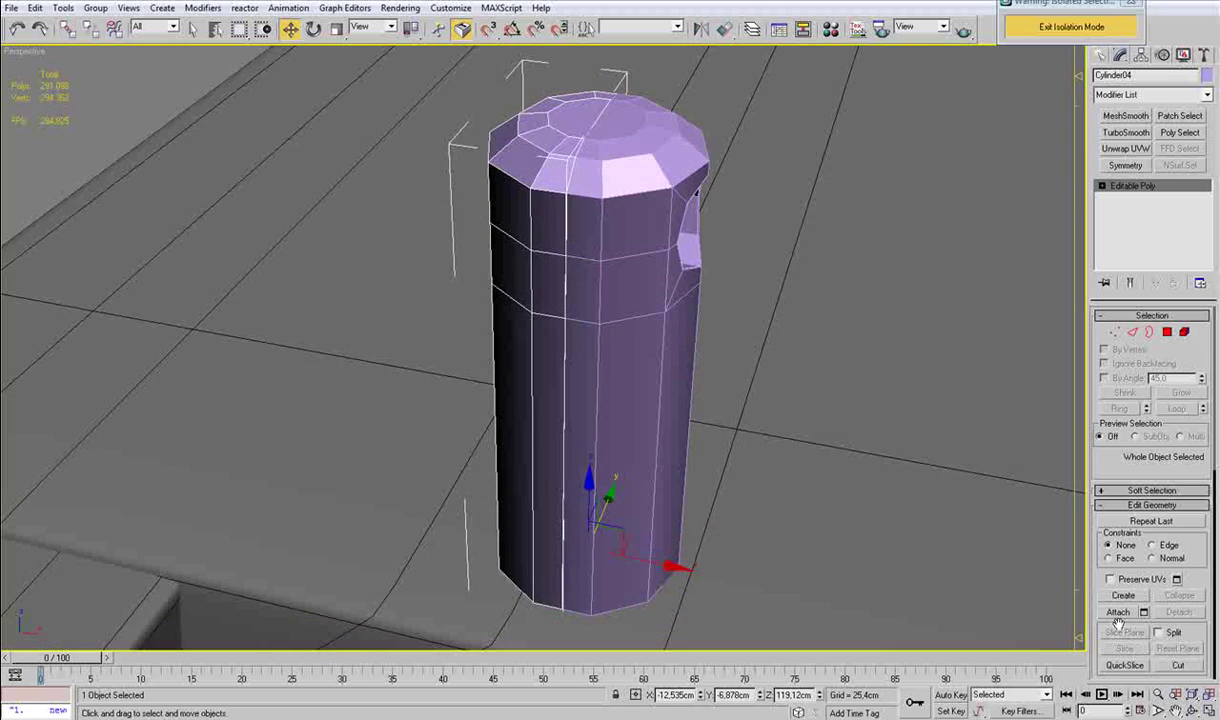
click(653, 194)
right_click(653, 196)
Weld the vertices along the seam between the pin's halves with a threshold of 0,025 cm.
key(t)
mouse_move(611, 470)
middle_down()
mouse_move(593, 518)
mouse_move(605, 448)
middle_up()
key(1)
drag(545, 569, 570, 91)
middle_drag(570, 107, 571, 207)
ctrl+drag(545, 183, 583, 78)
key(ctrl+w)
key(ctrl+z)
click(1200, 538)
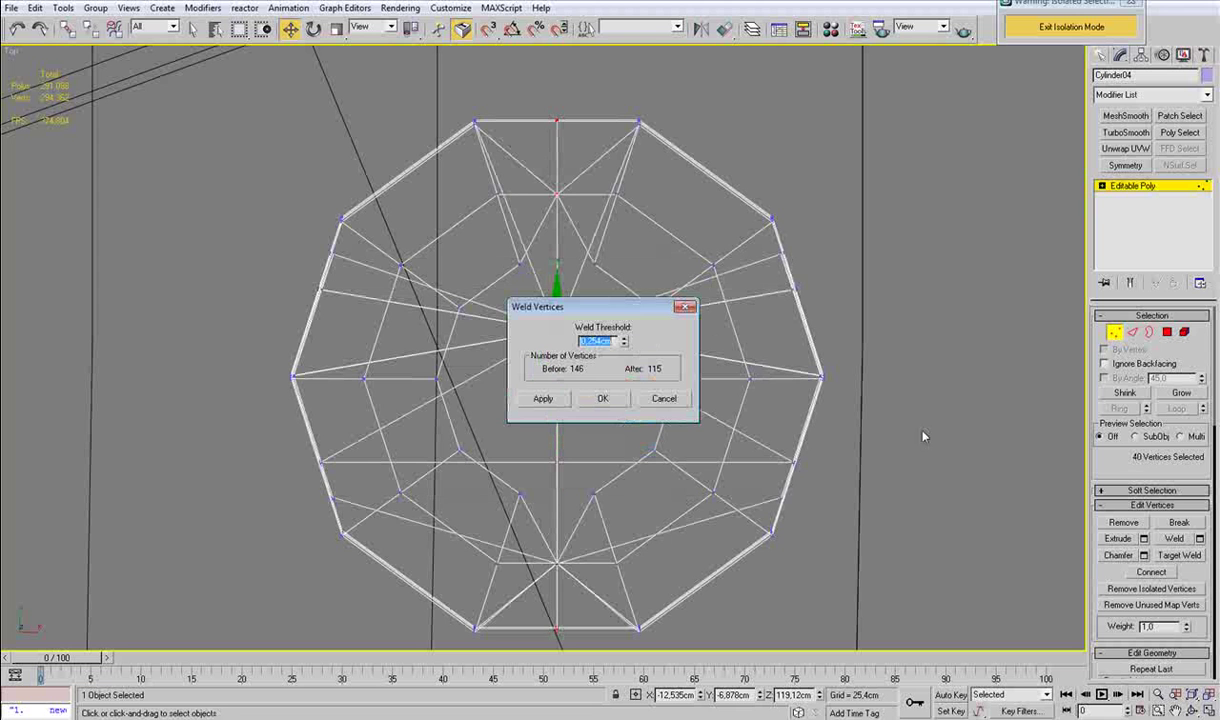
right_click(625, 342)
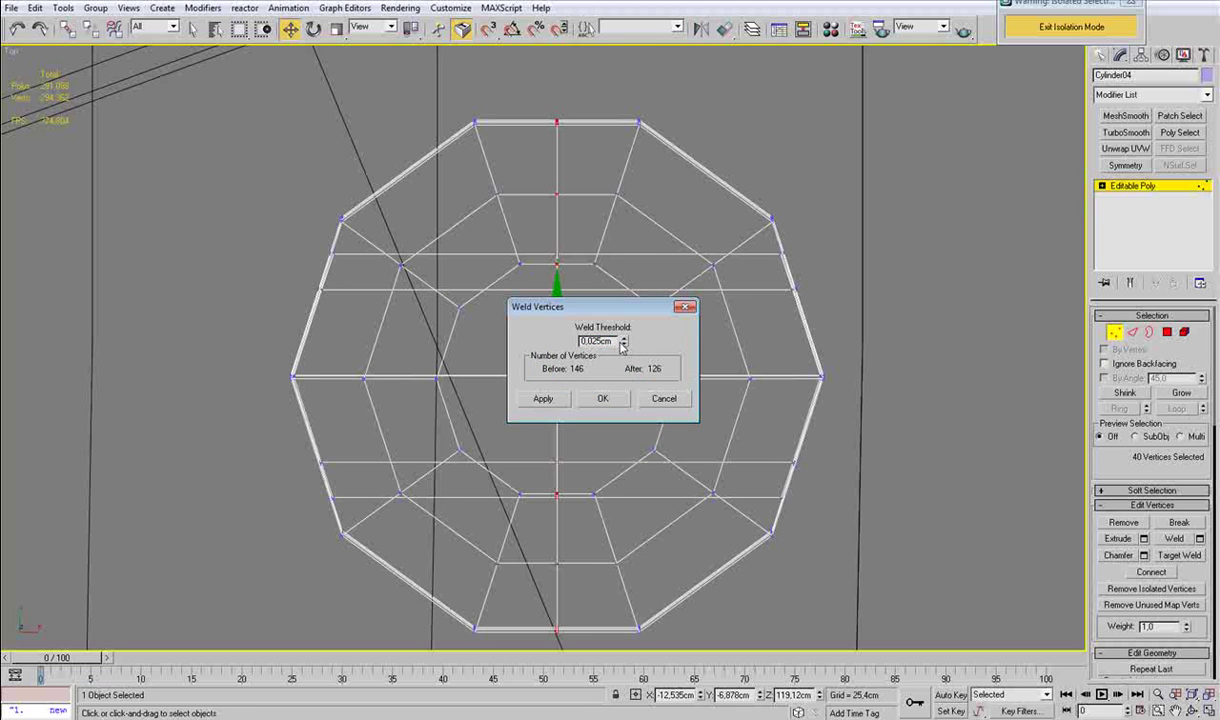
click(620, 405)
key(p)
mouse_move(618, 401)
alt+middle_down()
mouse_move(622, 382)
mouse_move(574, 325)
mouse_move(474, 330)
mouse_move(662, 317)
alt+middle_up()
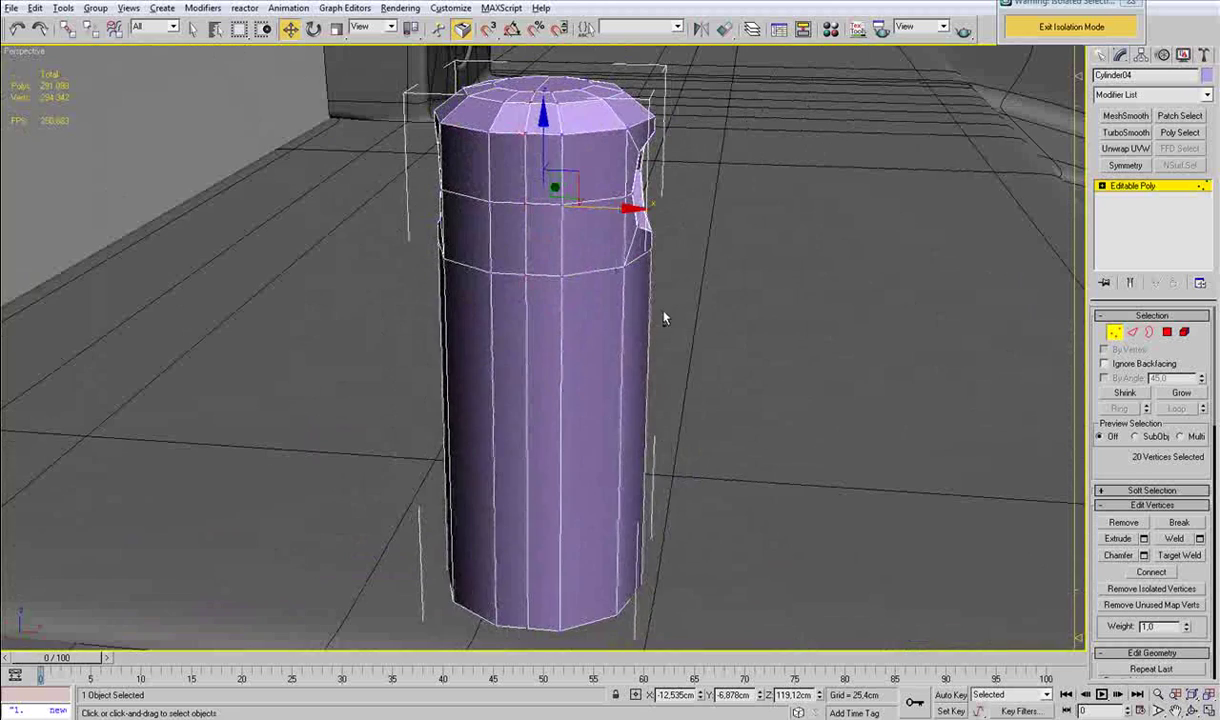
Remove the seam's edge loop from both sides of the pin, including its vertices.
key(2)
click(529, 377)
key(alt+l)
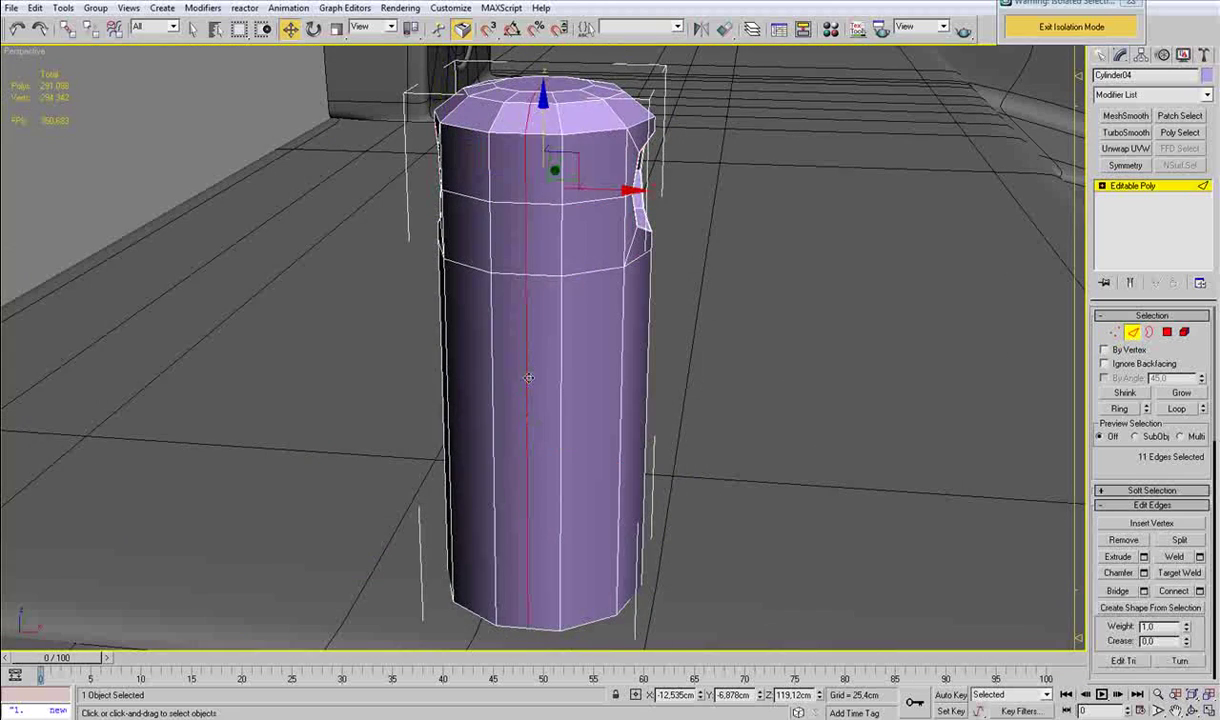
key(ctrl+BackSpace)
alt+middle_drag(642, 289, 560, 170)
click(566, 213)
key(alt+l)
key(ctrl+BackSpace)
alt+middle_drag(566, 219, 670, 222)
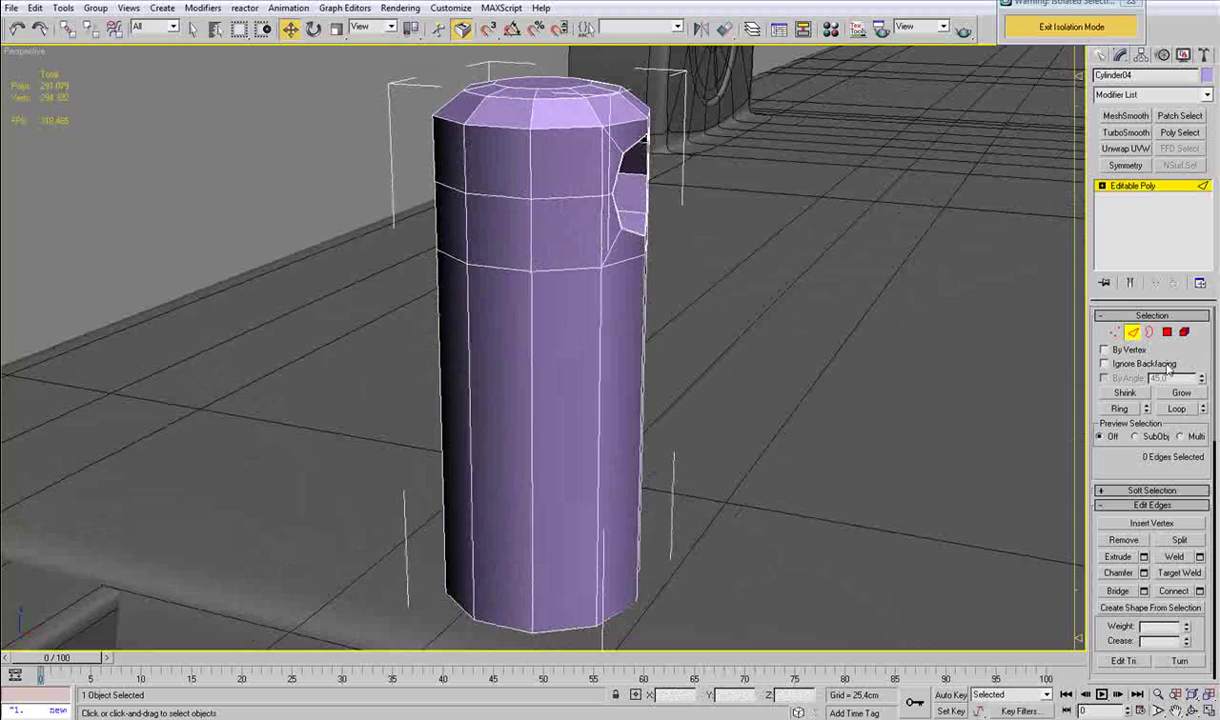
Rotate the pin about its vertical axis so that its cross hole points along the arm.
click(1133, 333)
scroll(1008, 341, down, 5)
alt+middle_drag(1008, 341, 898, 348)
key(e)
drag(591, 437, 530, 444)
key(a)
key(w)
Attach the pin to the arm at the arm's Editable Poly level.
click(659, 450)
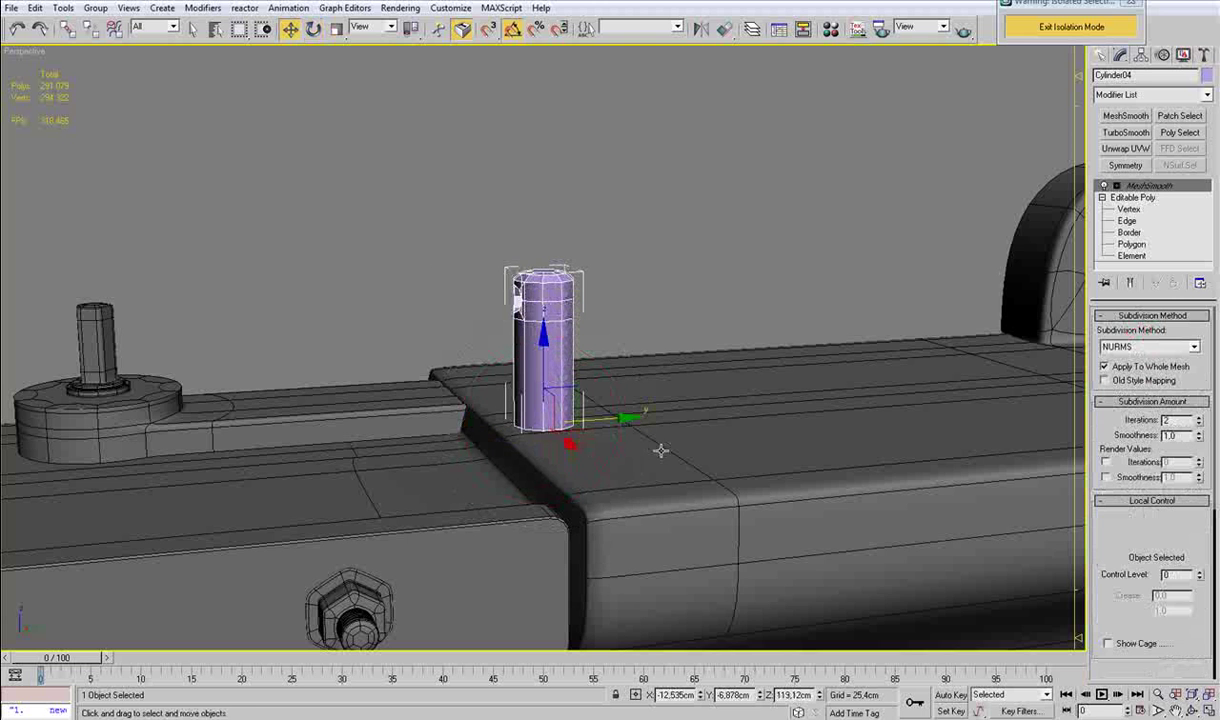
click(1132, 197)
click(1119, 612)
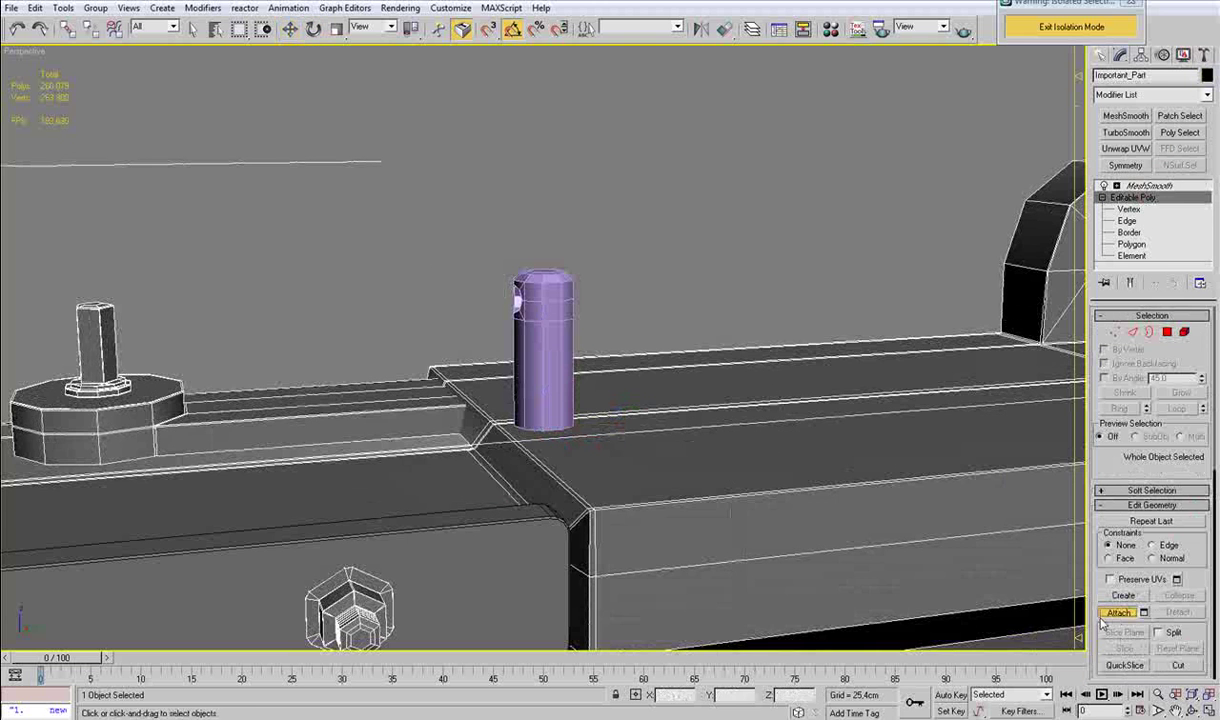
click(562, 323)
key(w)
click(690, 284)
alt+middle_drag(597, 324, 521, 347)
key(F4)
scroll(552, 359, down, 3)
Check the pin against the reference photo, shorten the pin element slightly along Z and scale it uniformly to 89 percent.
click(430, 719)
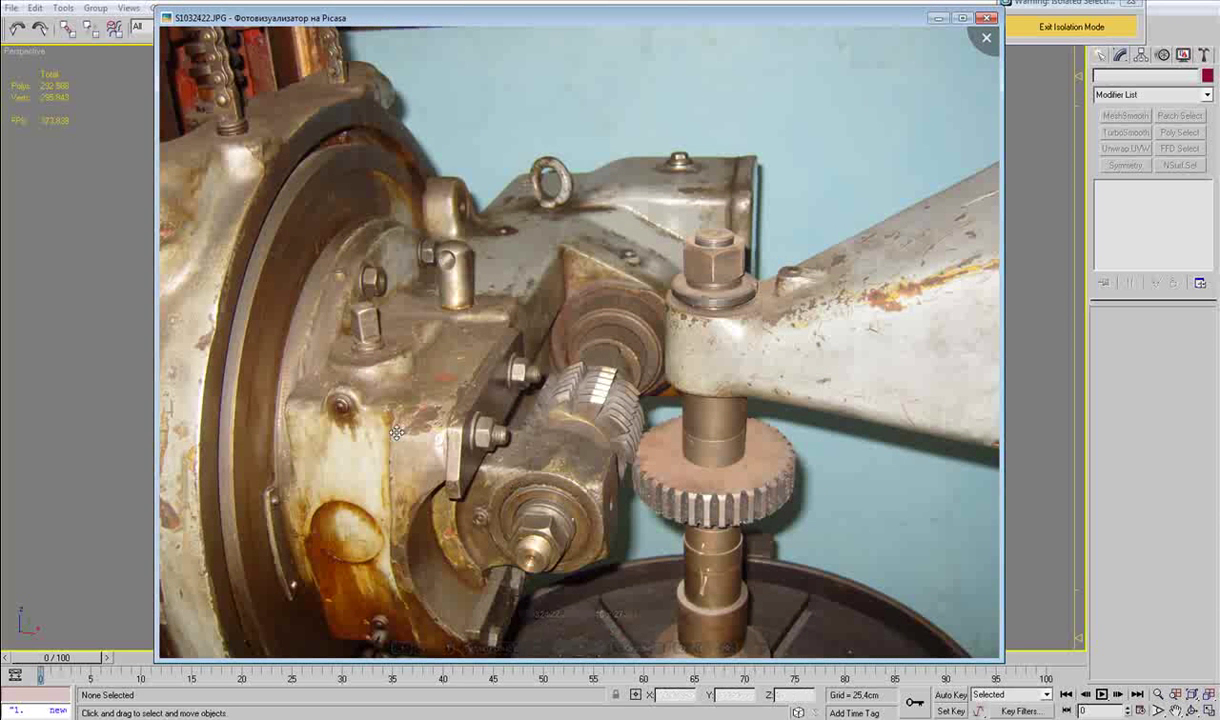
click(146, 367)
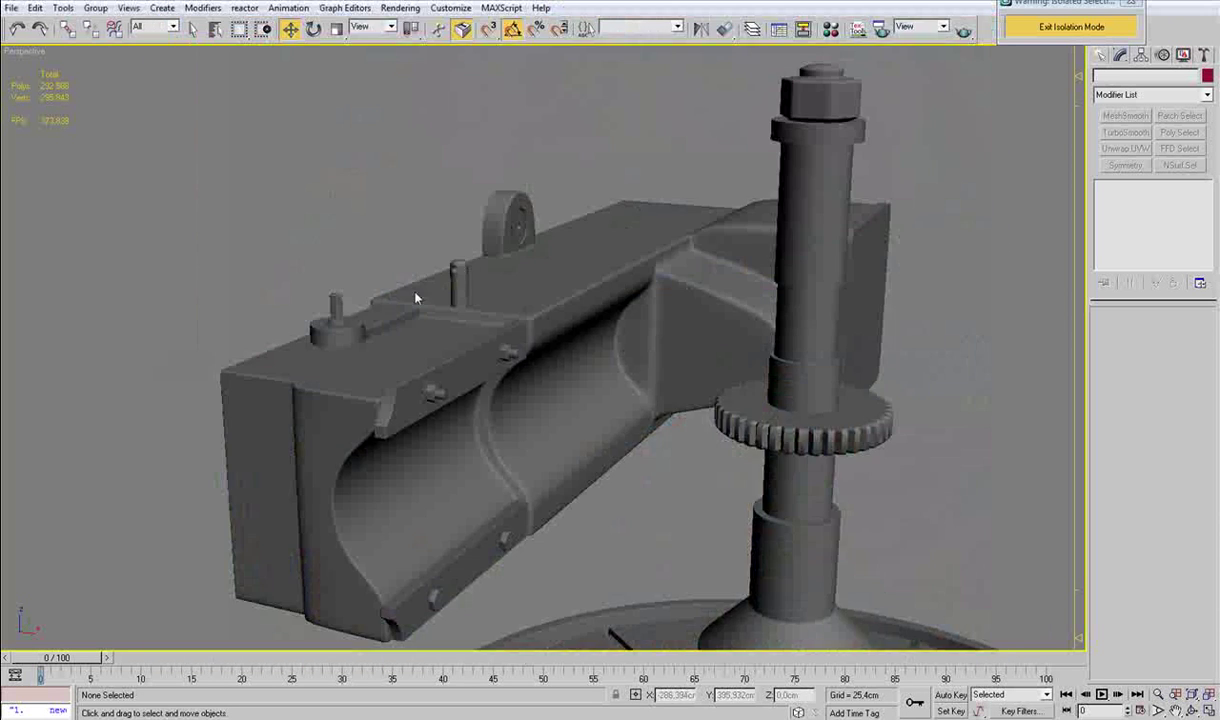
click(461, 268)
mouse_move(536, 287)
alt+middle_down()
mouse_move(480, 288)
mouse_move(544, 284)
alt+middle_up()
click(1131, 256)
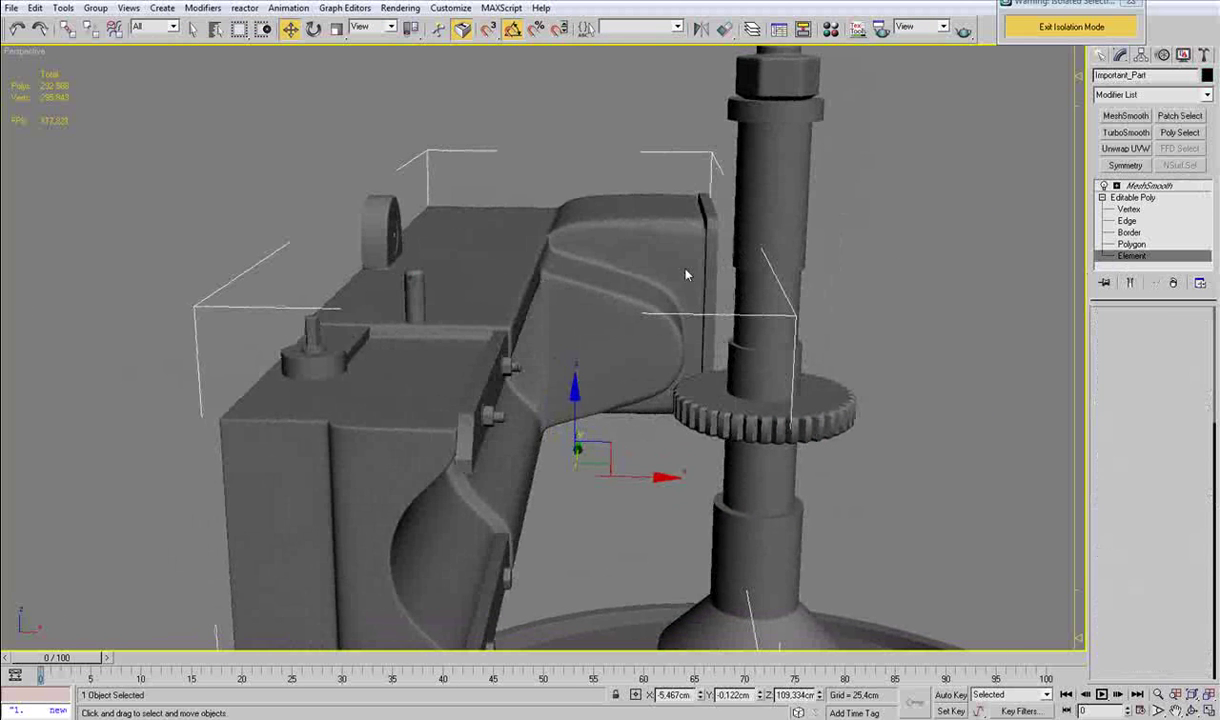
click(414, 285)
key(r)
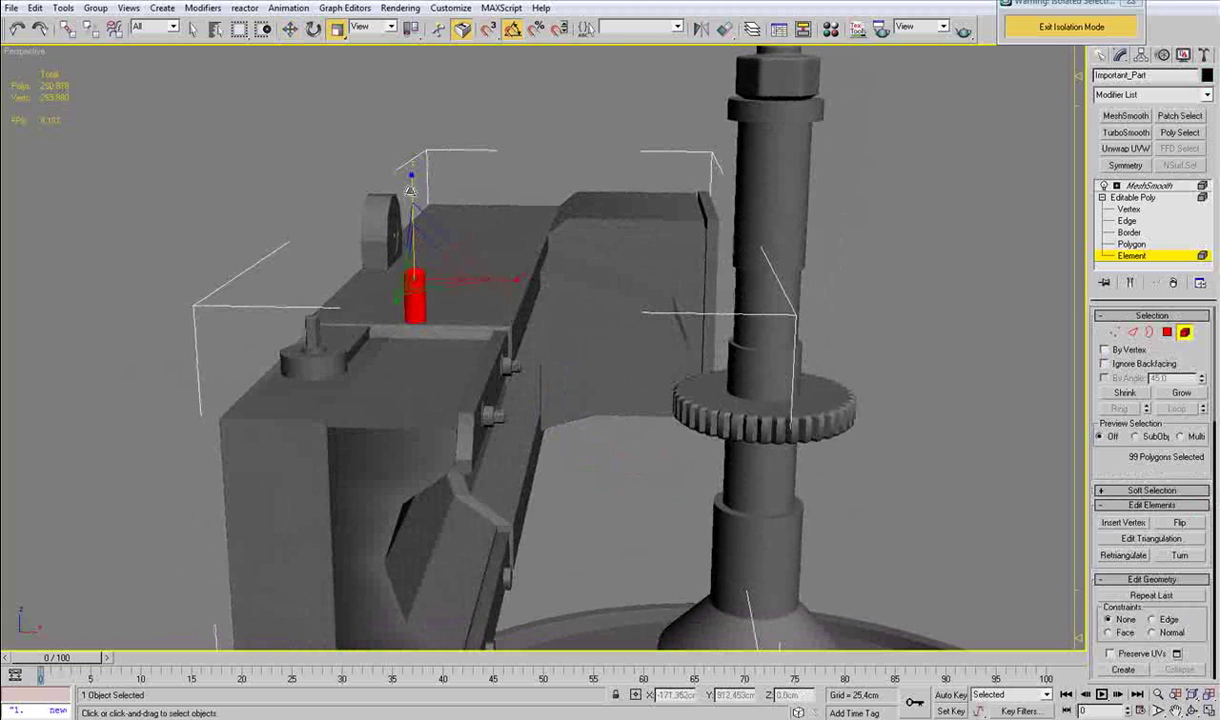
drag(415, 197, 415, 200)
drag(424, 257, 428, 269)
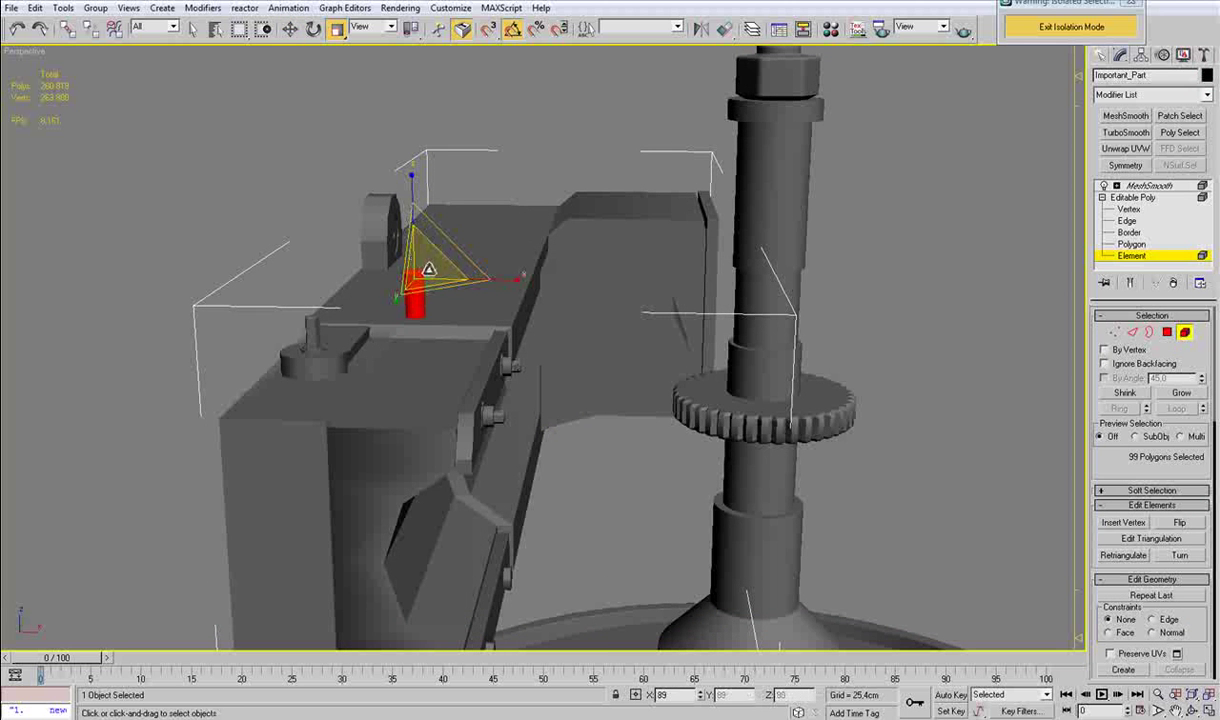
Lower the pin element by about 0,338 cm along Z and finish editing the arm's elements.
key(w)
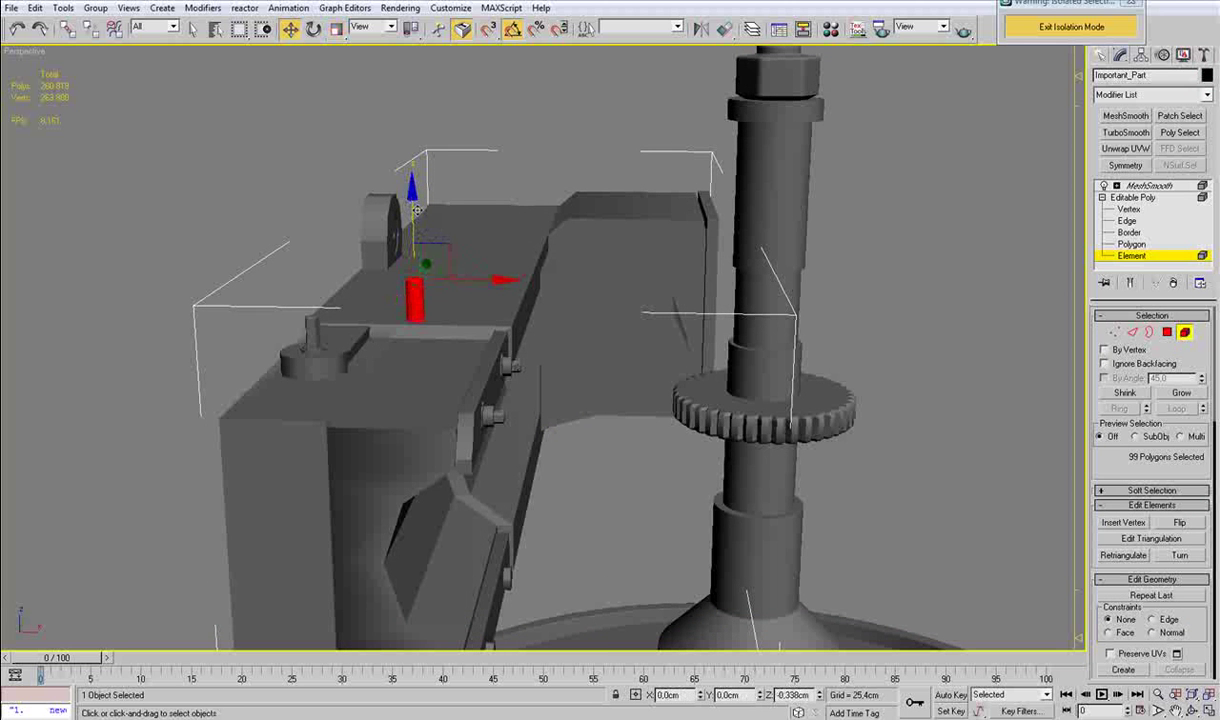
scroll(466, 280, down, 3)
alt+middle_drag(471, 283, 484, 346)
click(1186, 332)
click(885, 373)
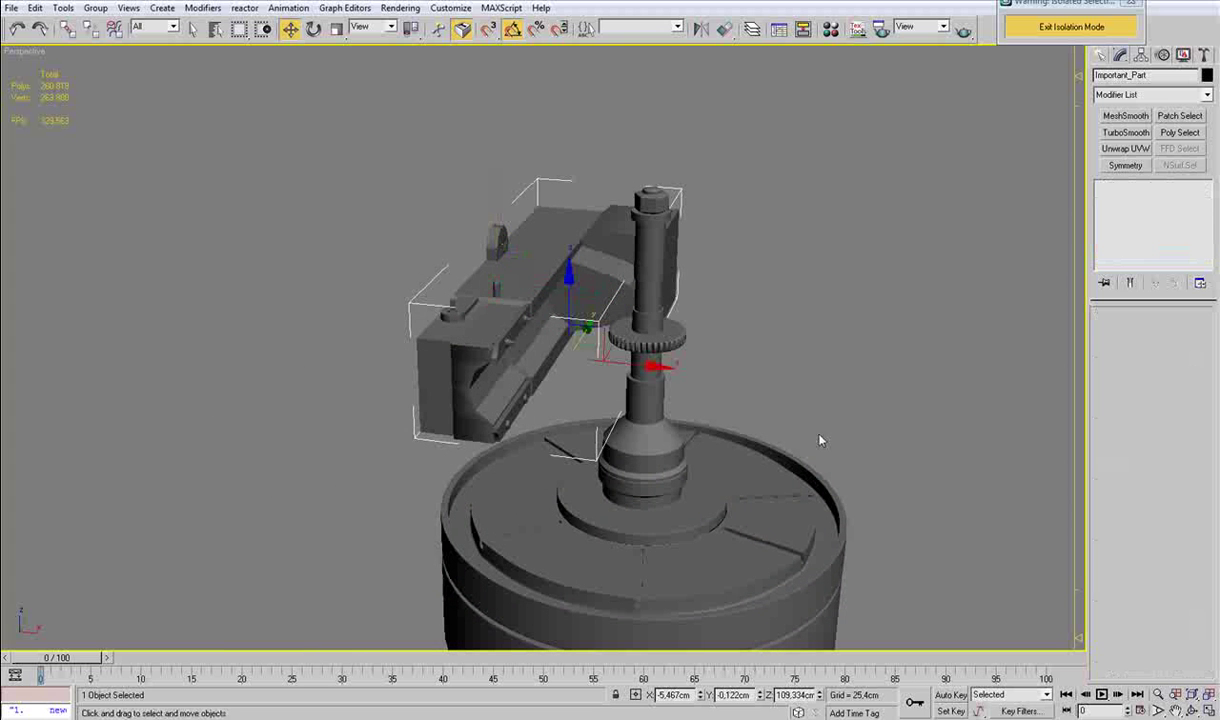
Compare the whole arm with the reference photo and examine its end block in the top view.
alt+middle_drag(681, 331, 727, 368)
scroll(654, 327, up, 5)
scroll(623, 357, down, 3)
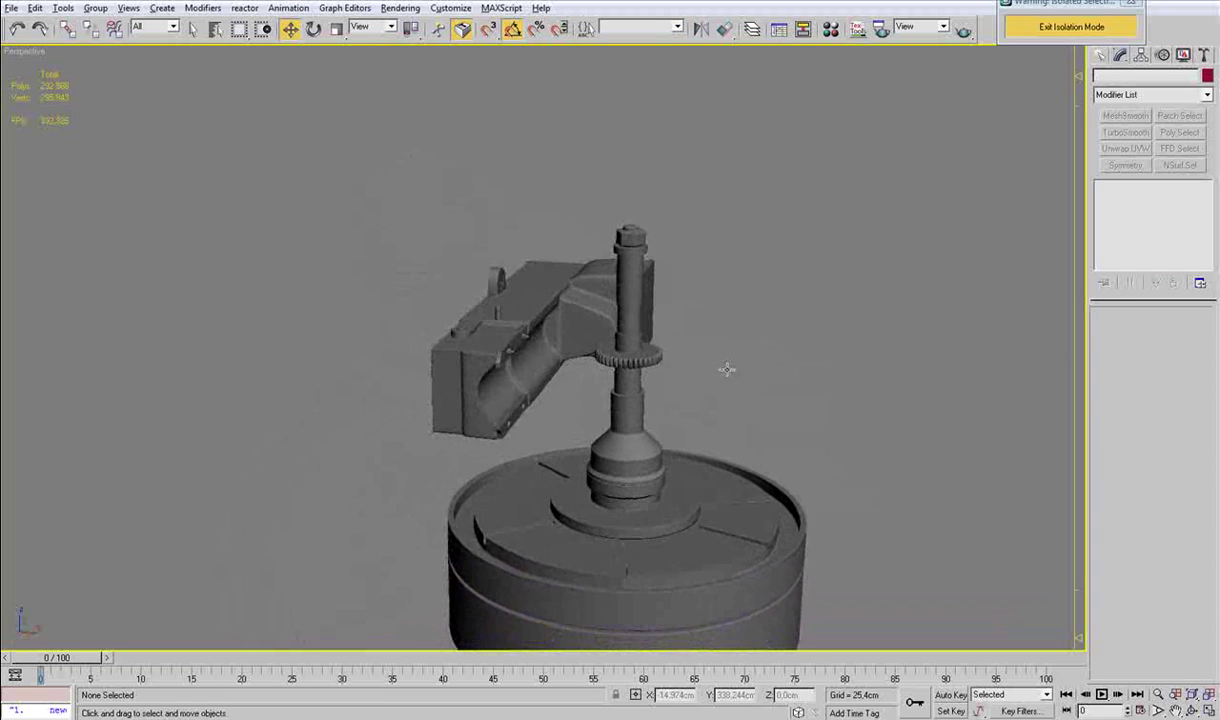
click(378, 705)
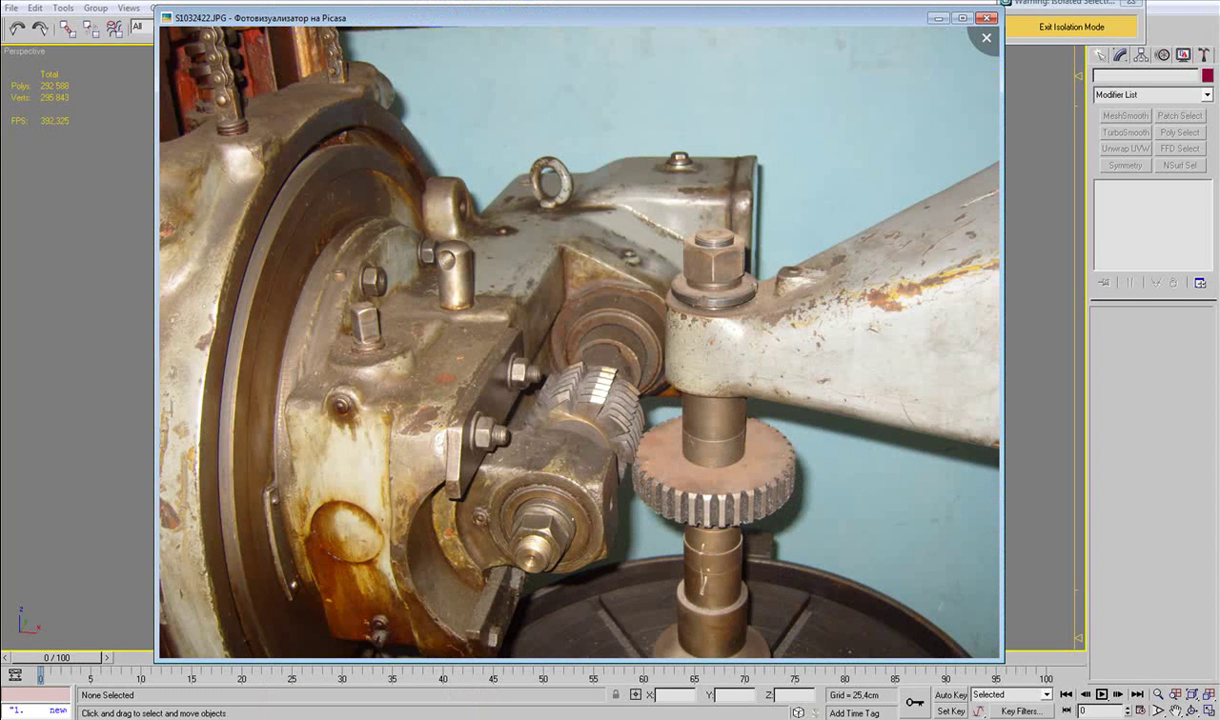
key(alt+Tab)
key(t)
key(z)
middle_drag(569, 304, 610, 477)
scroll(610, 477, up, 6)
Connect the end block's eight X-direction edges with one edge loop across their middle.
click(547, 175)
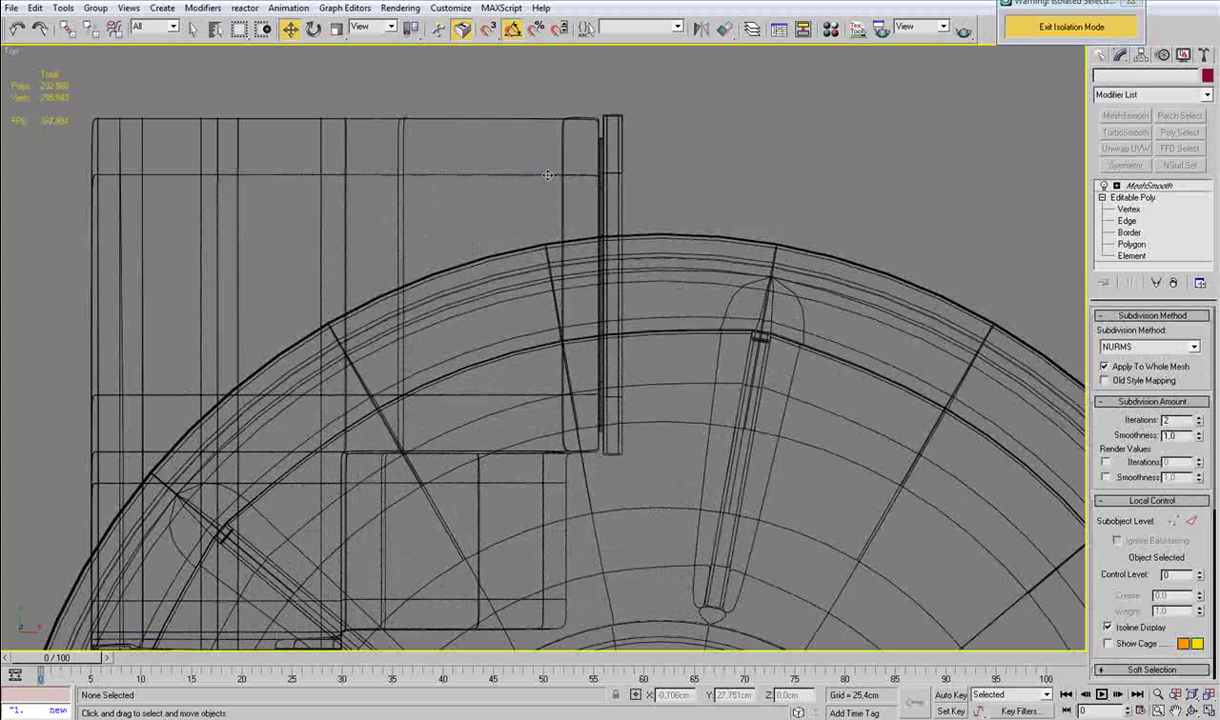
click(755, 258)
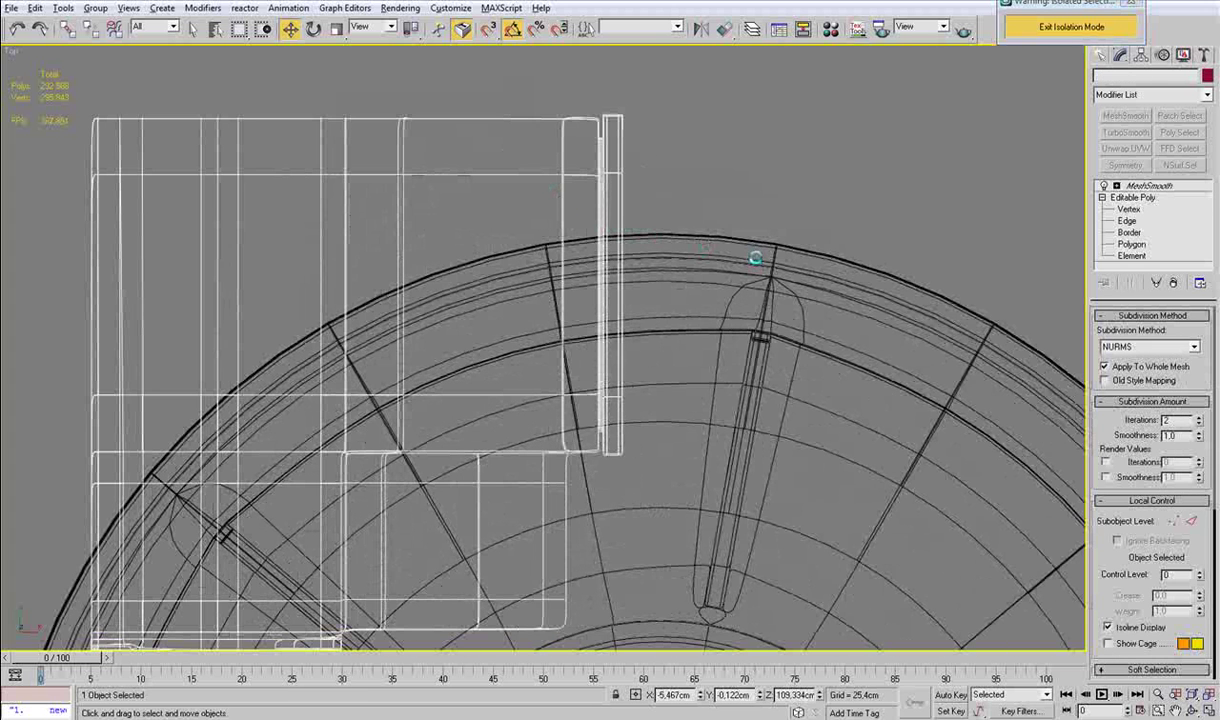
click(1134, 222)
scroll(585, 329, up, 3)
click(602, 338)
key(alt+r)
key(p)
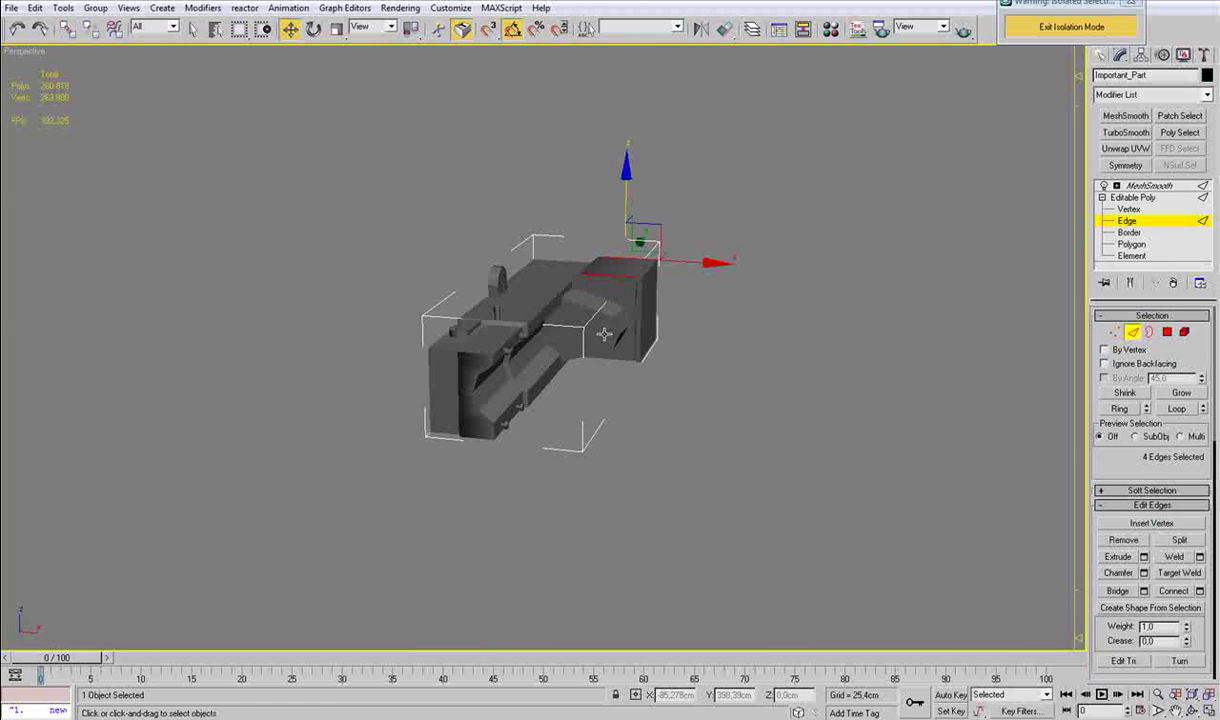
key(z)
alt+middle_drag(667, 294, 588, 351)
key(F4)
scroll(558, 277, down, 4)
alt+middle_drag(533, 304, 381, 302)
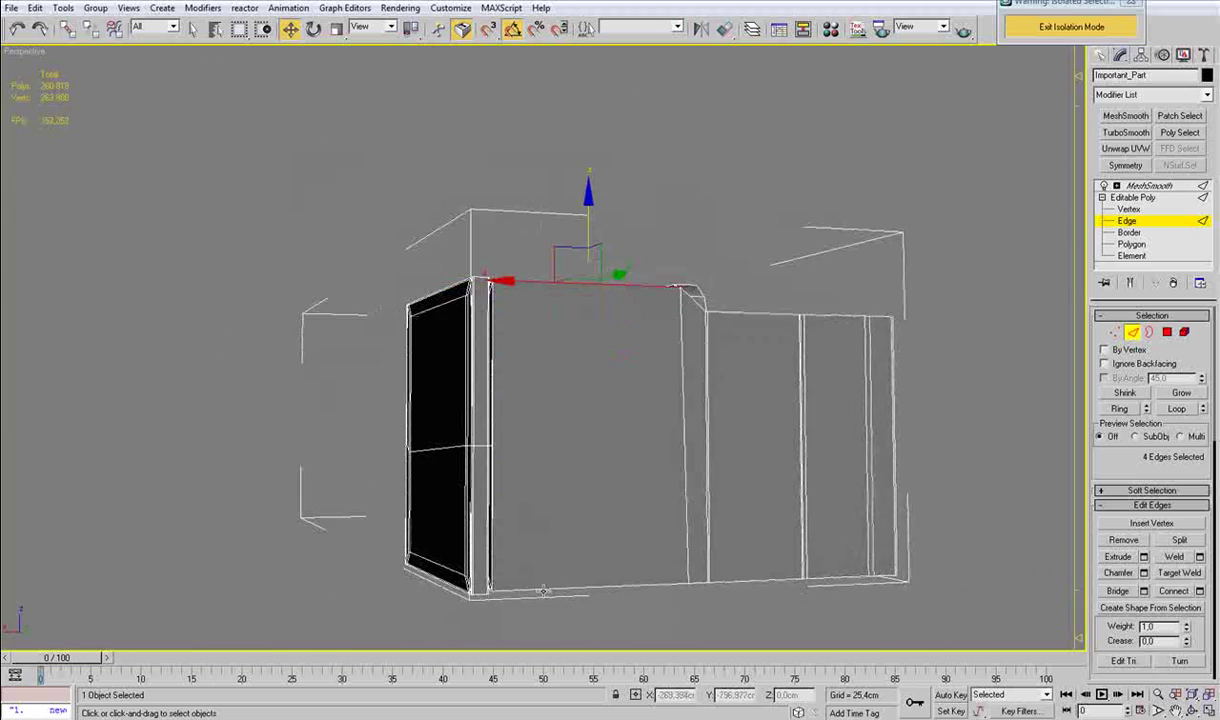
alt+middle_drag(480, 485, 716, 457)
key(ctrl+shift+e)
key(ctrl+z)
click(1199, 591)
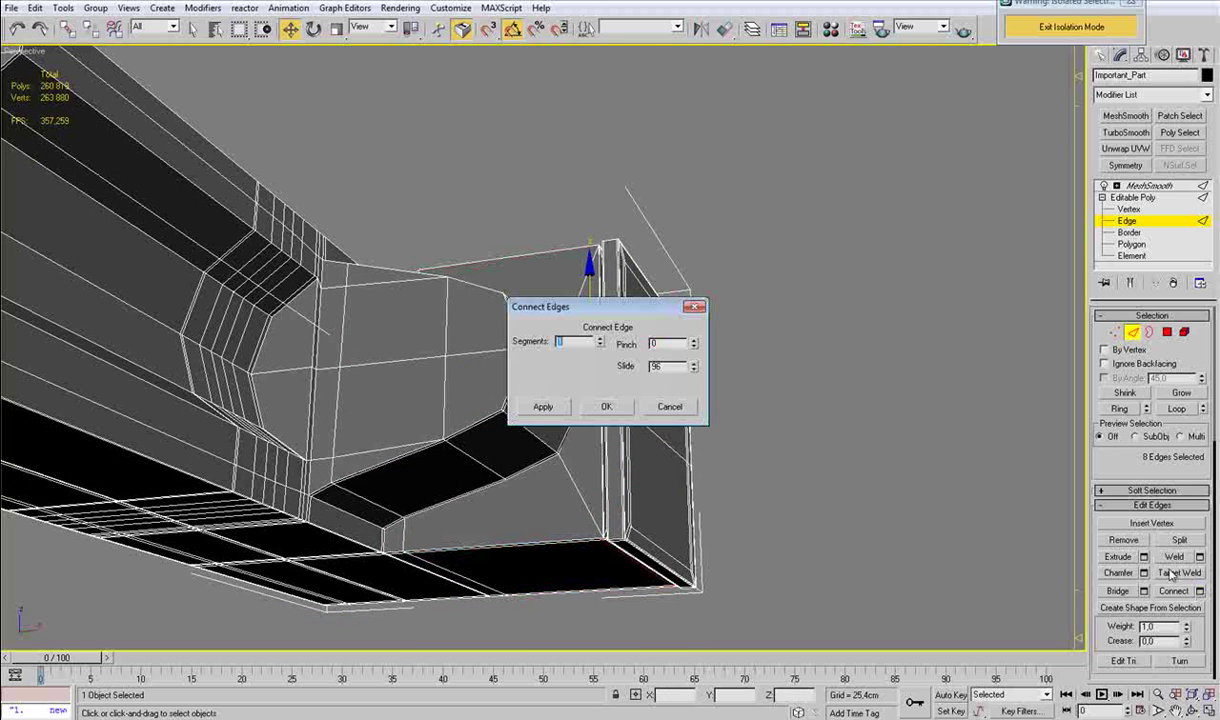
click(605, 408)
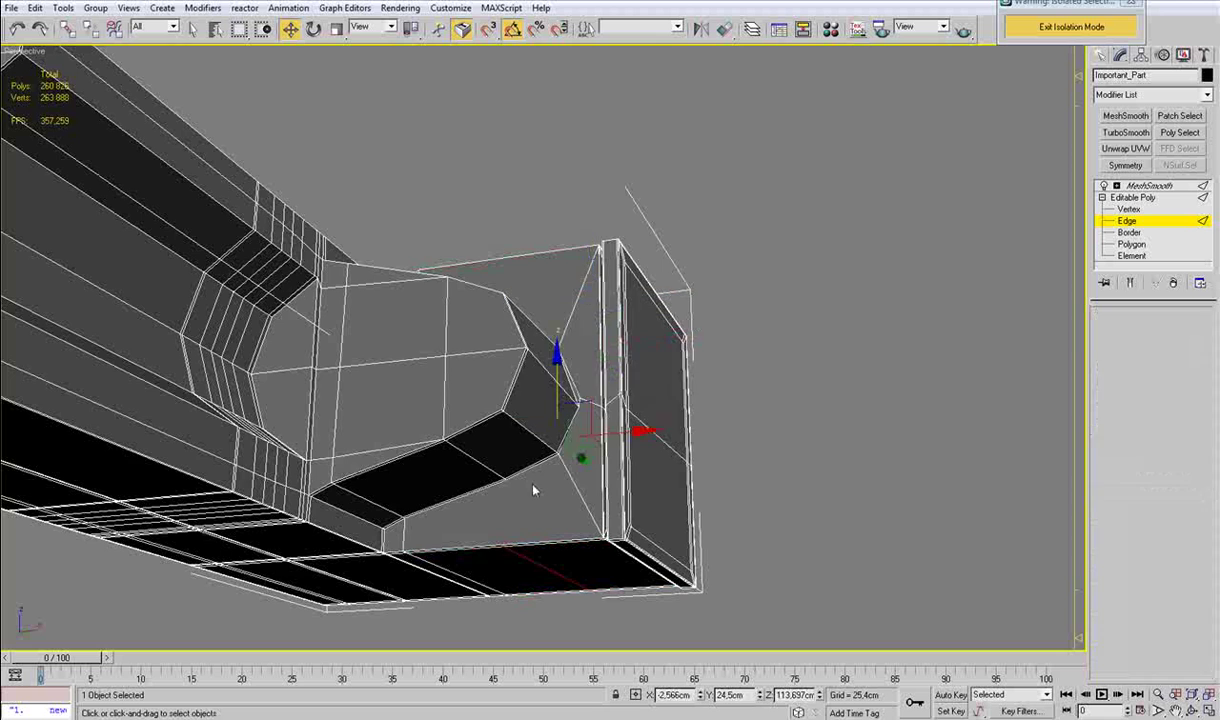
Cut edges from the new loop to the recess's vertices on the end block's side, near both the underside and the upper face.
key(1)
alt+middle_drag(531, 488, 553, 422)
scroll(551, 424, up, 3)
key(alt+c)
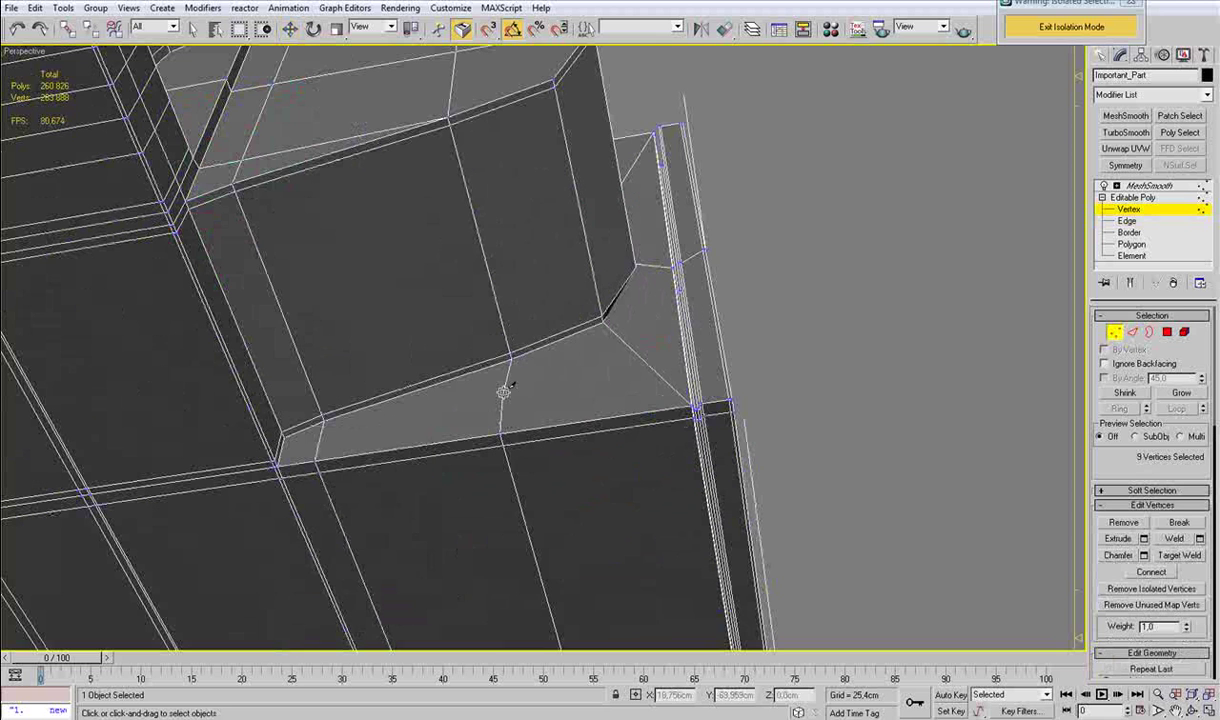
alt+middle_drag(613, 202, 598, 332)
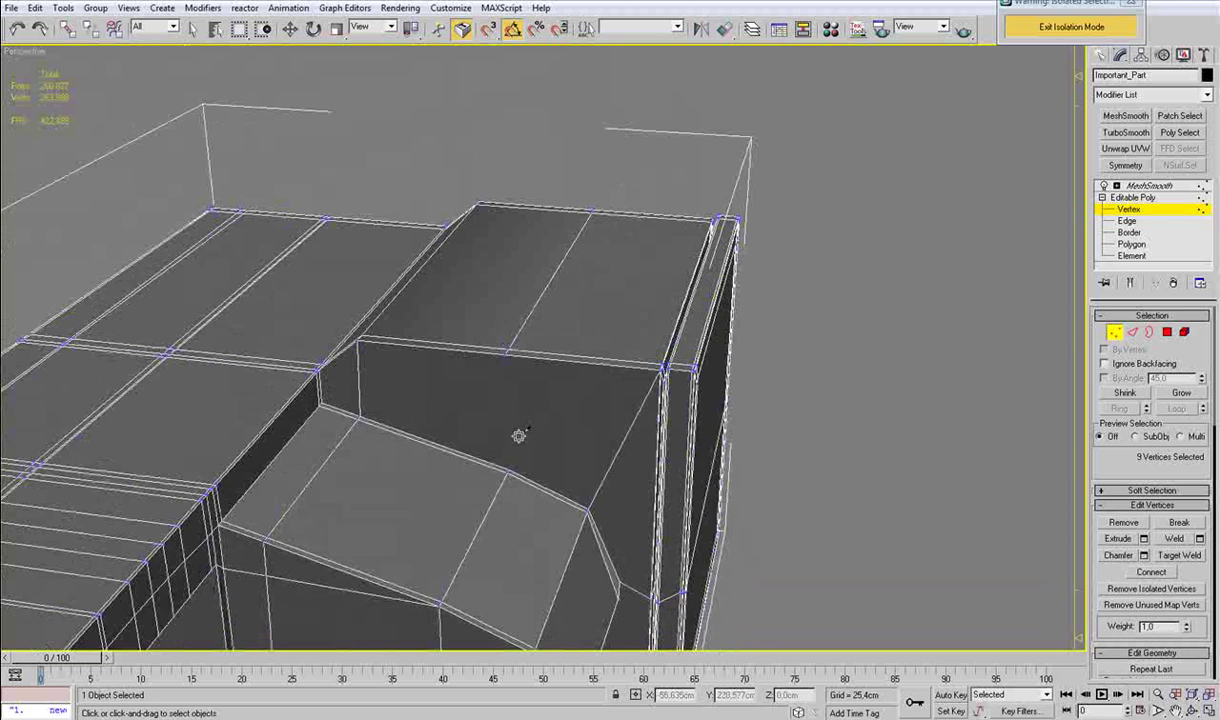
scroll(506, 352, up, 3)
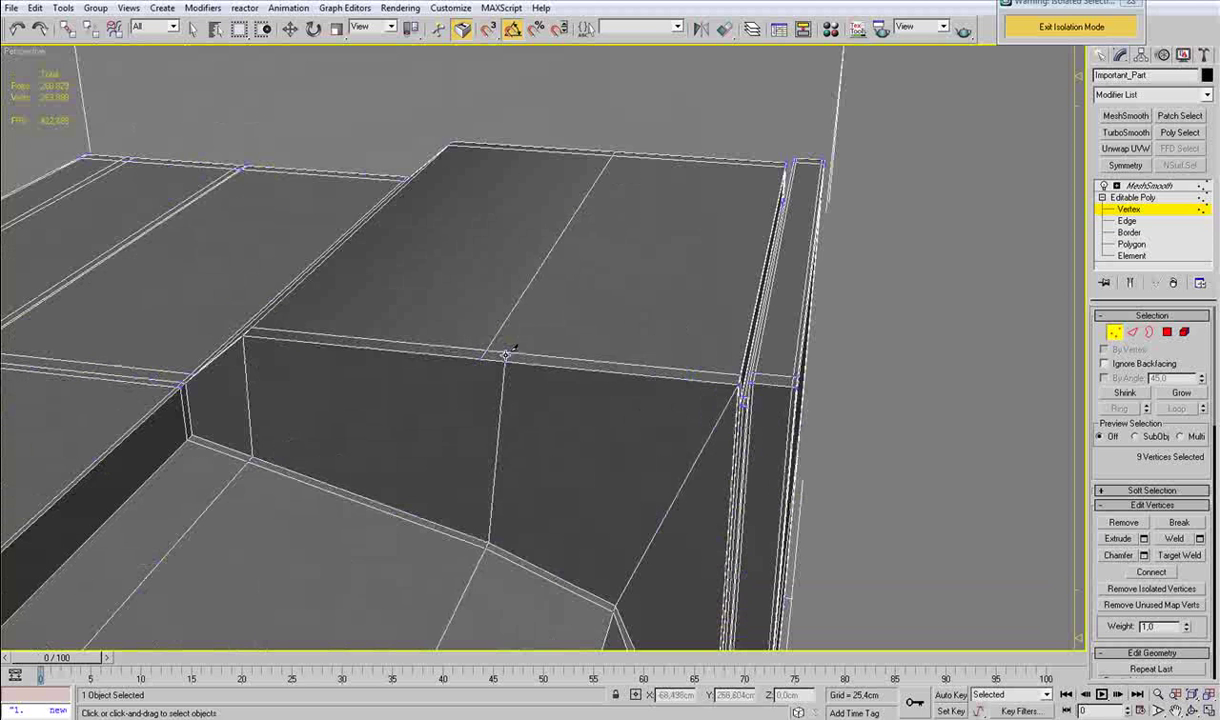
key(alt+c)
click(481, 359)
right_click(536, 519)
Insert an edge loop running along X through the middle of the arm's end section.
scroll(600, 400, down, 3)
alt+middle_drag(683, 270, 526, 351)
key(2)
click(654, 358)
key(alt+r)
key(ctrl+shift+e)
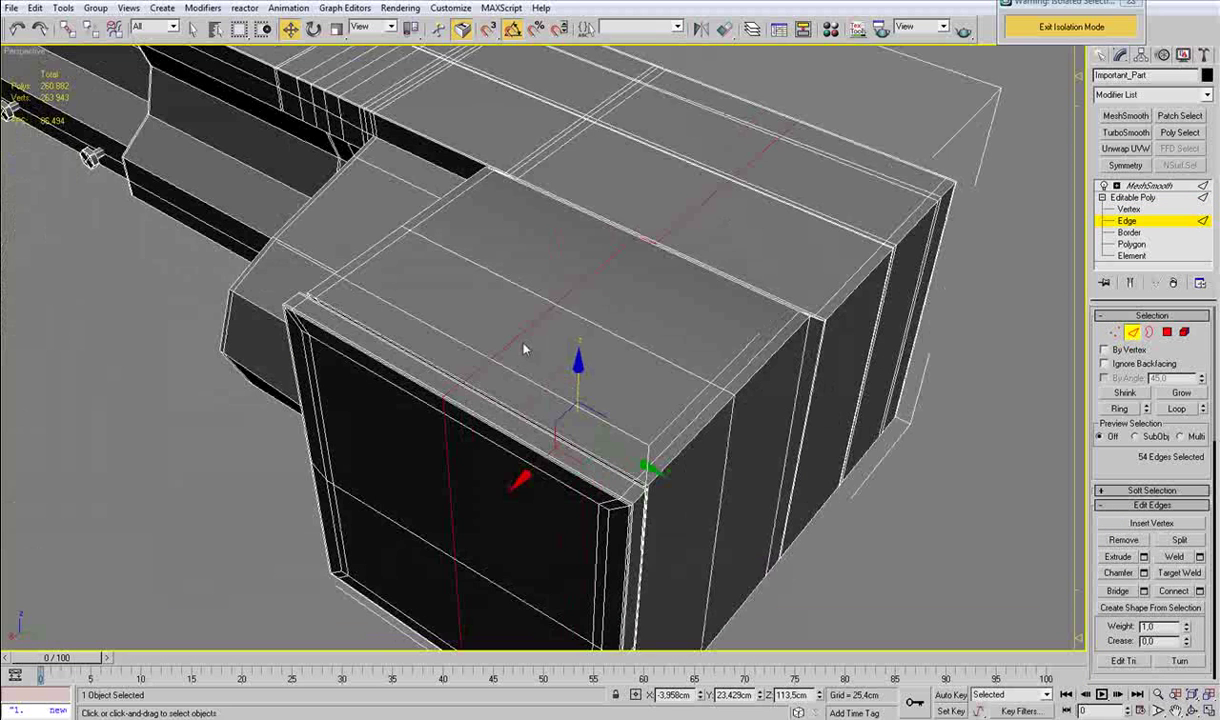
Insert a second X-direction edge loop between the middle loop and the outer +Y side, and adjust its position along Y.
click(534, 449)
key(alt+r)
key(ctrl+shift+e)
drag(699, 496, 690, 477)
alt+middle_drag(691, 478, 751, 483)
drag(686, 390, 694, 390)
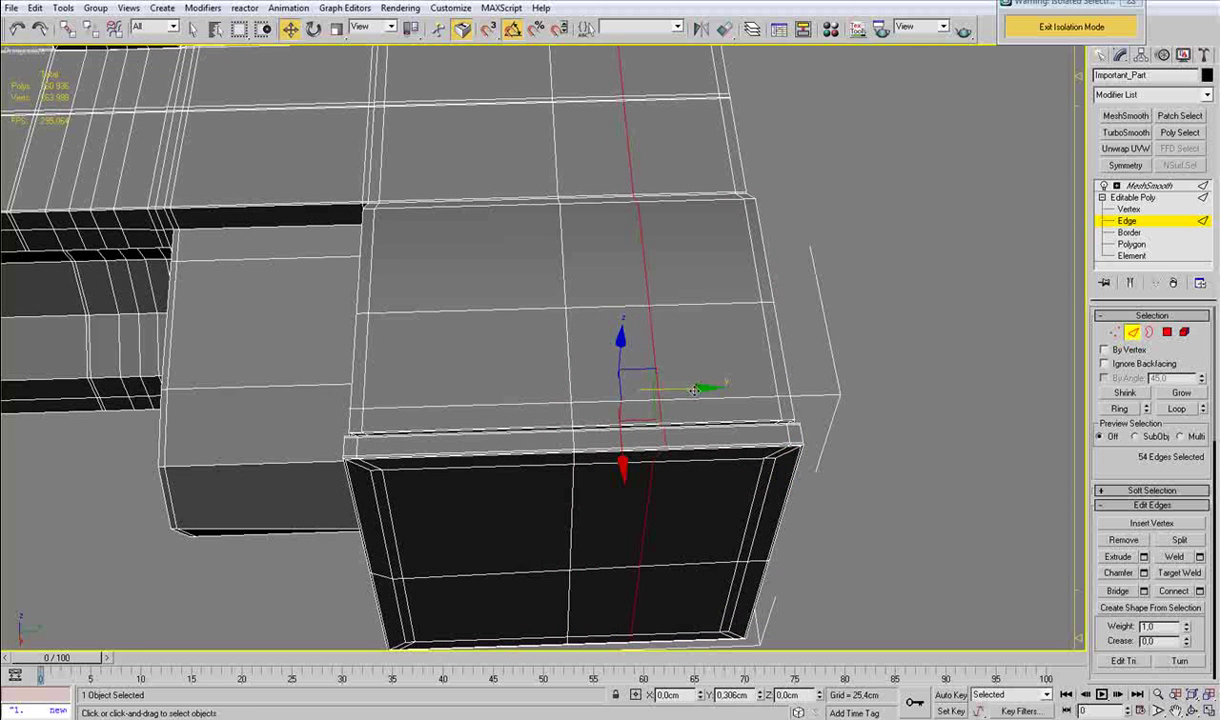
Insert a third X-direction edge loop between the middle loop and the recess side, and move it to about Y 20,999 cm.
click(526, 403)
key(alt+r)
key(ctrl+shift+e)
drag(538, 390, 552, 391)
alt+middle_drag(556, 389, 658, 345)
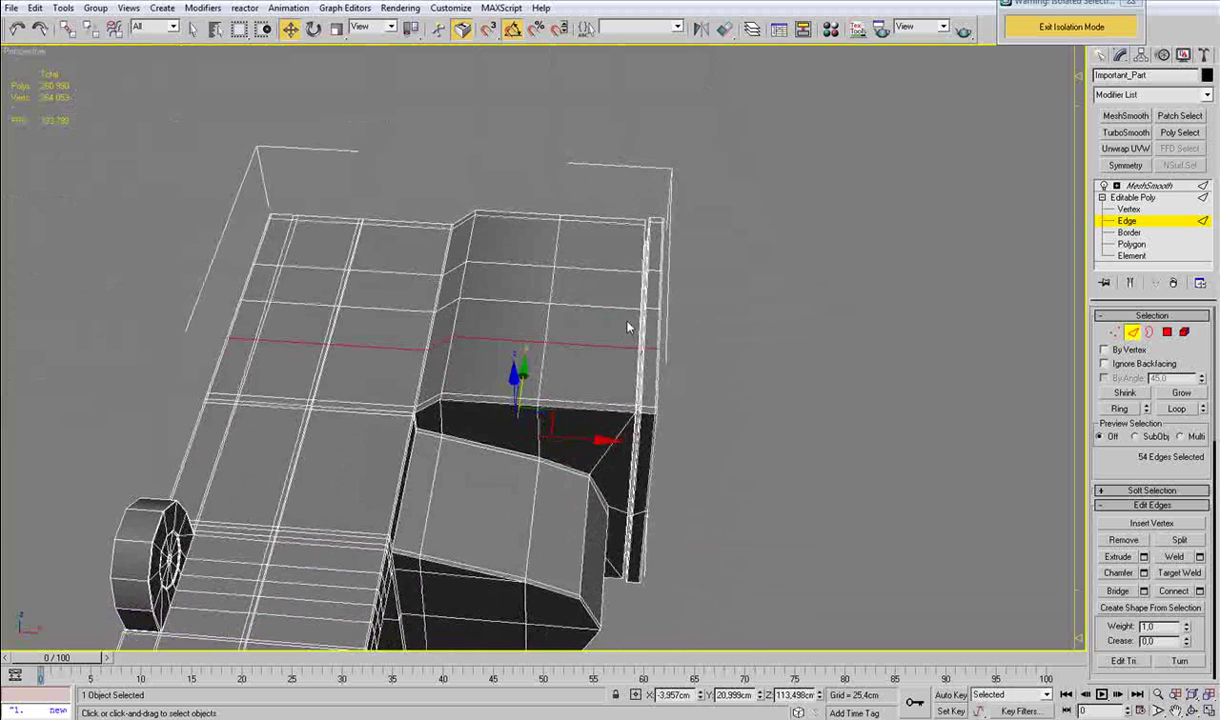
View the end block in top view and turn off the arm's MeshSmooth modifier.
key(t)
scroll(622, 315, up, 5)
middle_drag(785, 183, 581, 325)
scroll(581, 325, up, 2)
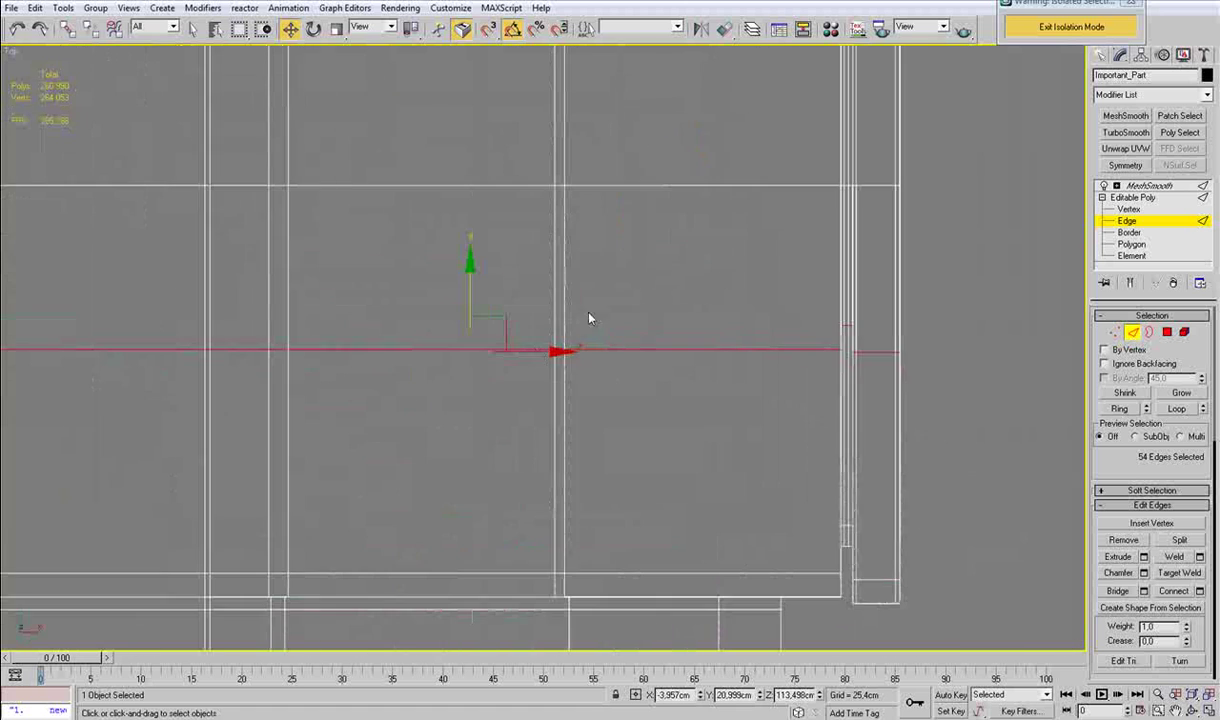
key(F3)
middle_drag(566, 272, 566, 482)
key(F4)
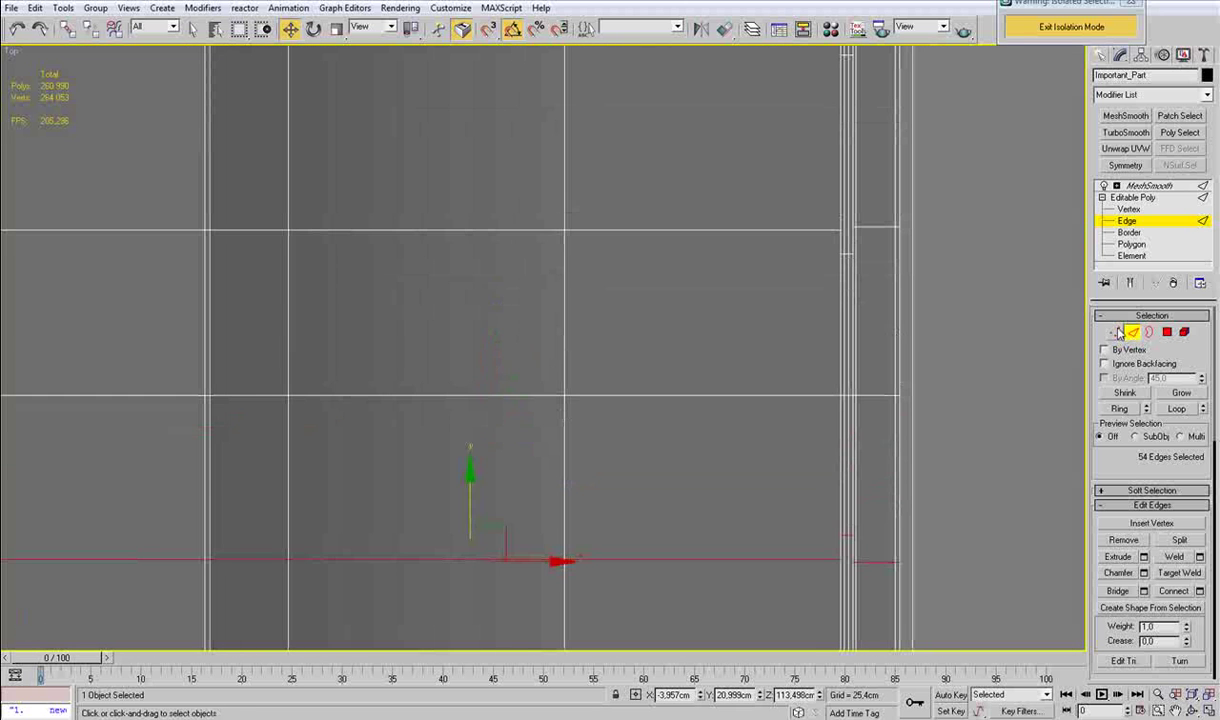
click(1133, 333)
click(1102, 56)
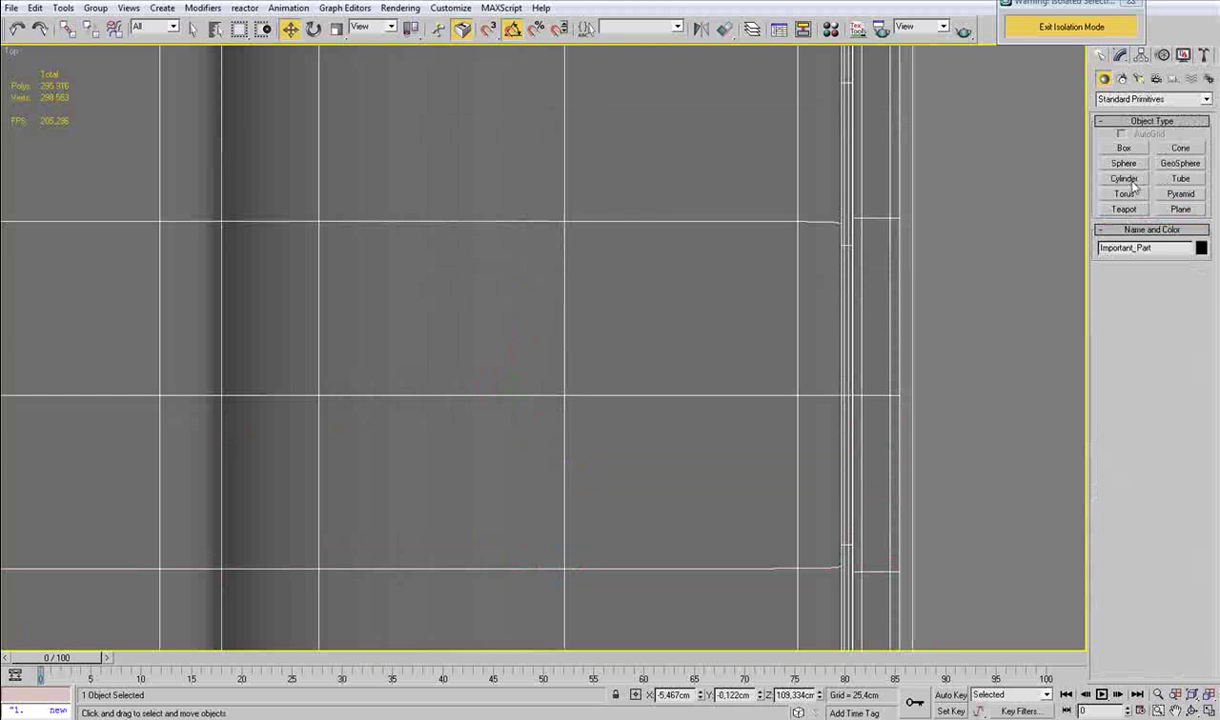
click(1126, 179)
click(1122, 135)
right_click(948, 238)
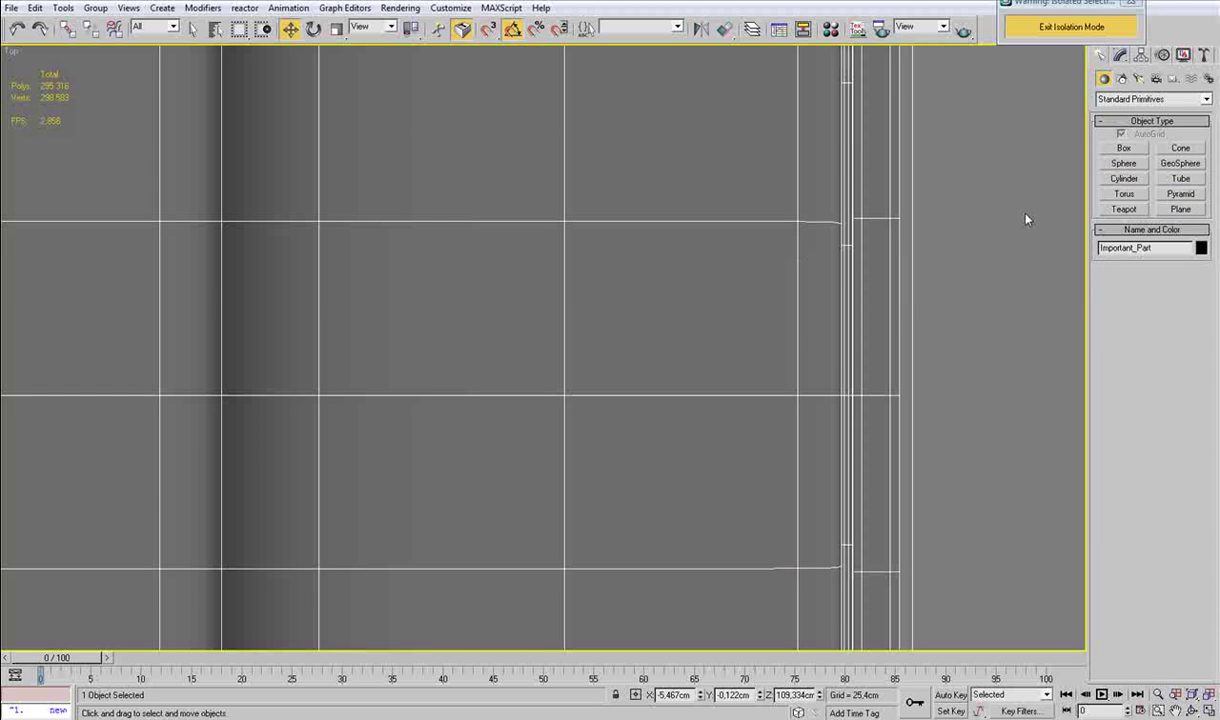
click(1121, 56)
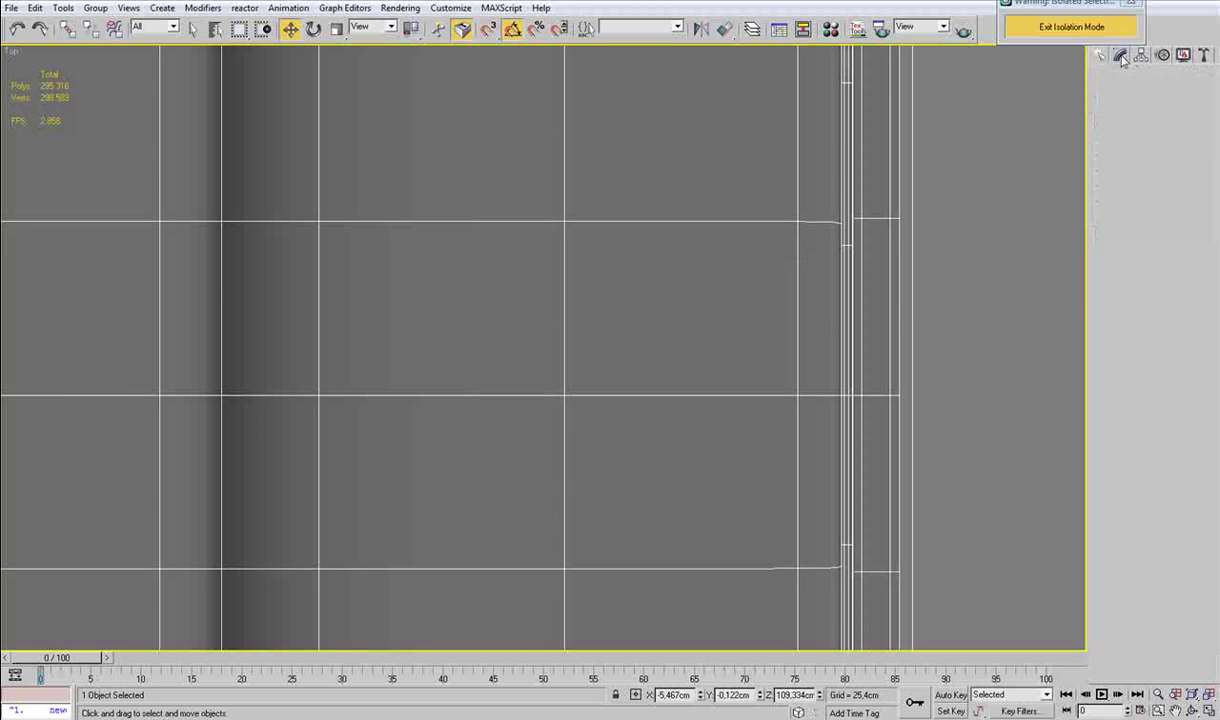
click(1104, 186)
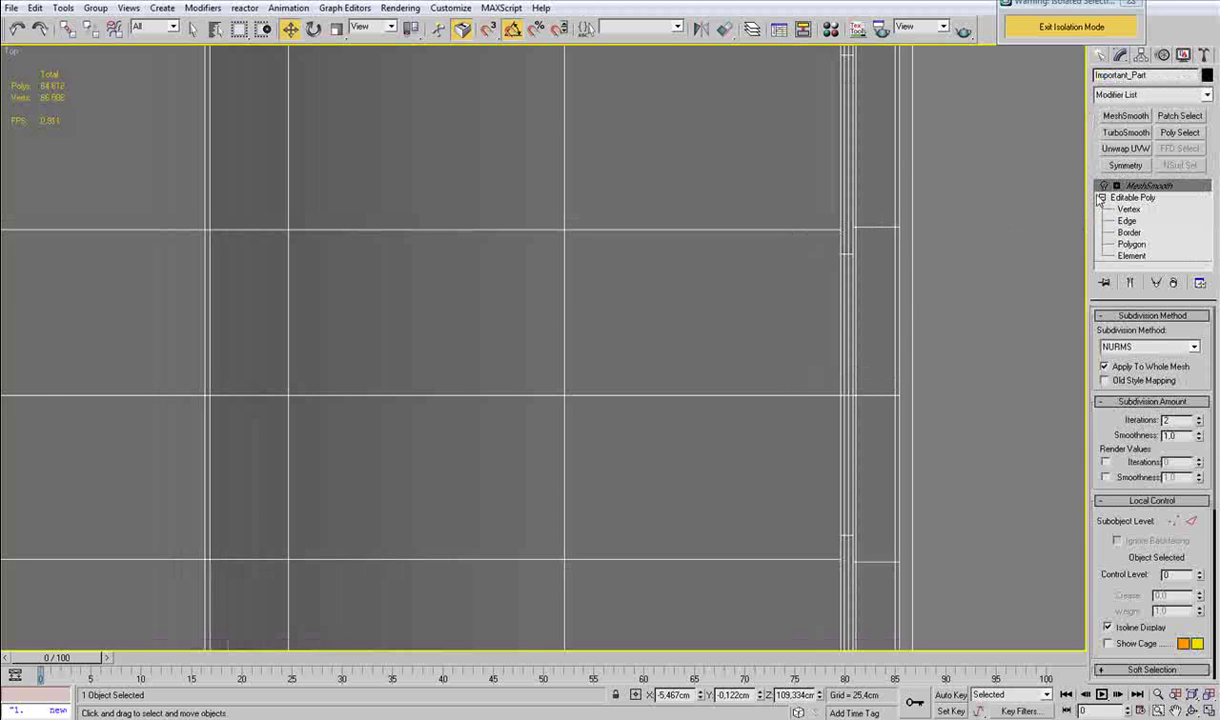
Draw an 8-sided guide cylinder of about 0,628 cm radius and 0,238 cm height at the loop intersection on the end block's upper face.
click(1100, 56)
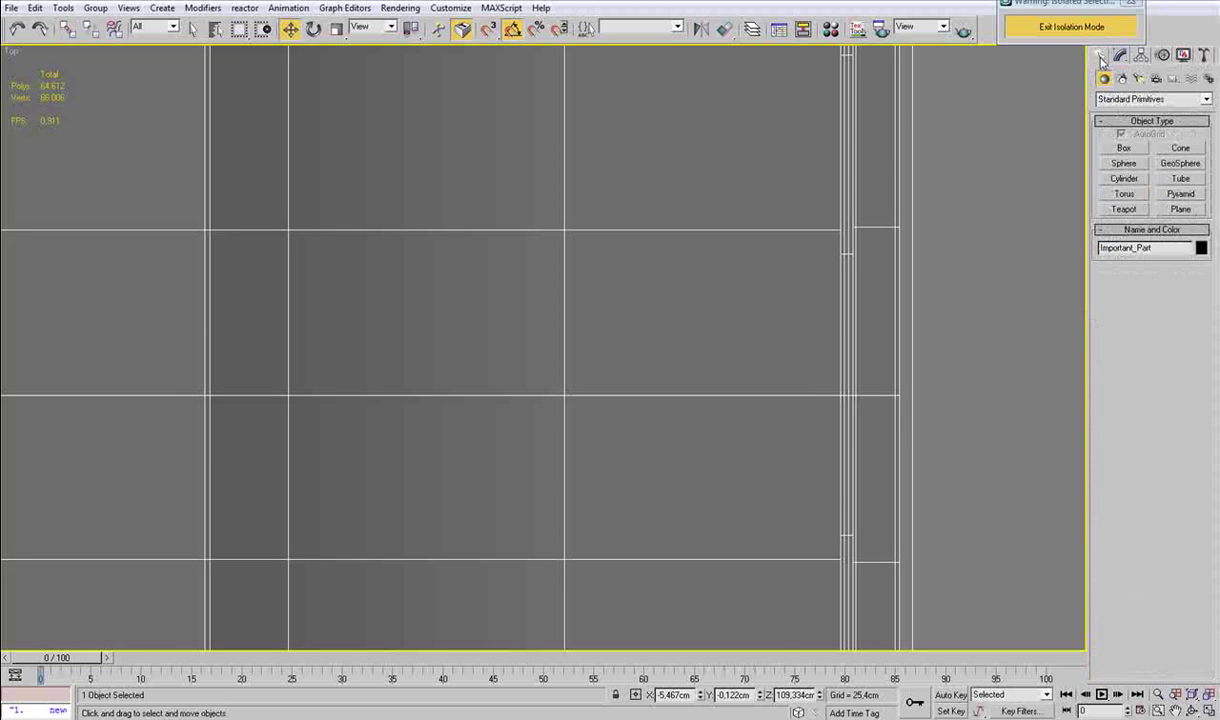
click(1129, 180)
drag(564, 395, 569, 353)
click(569, 341)
right_click(618, 349)
right_click(641, 350)
click(678, 368)
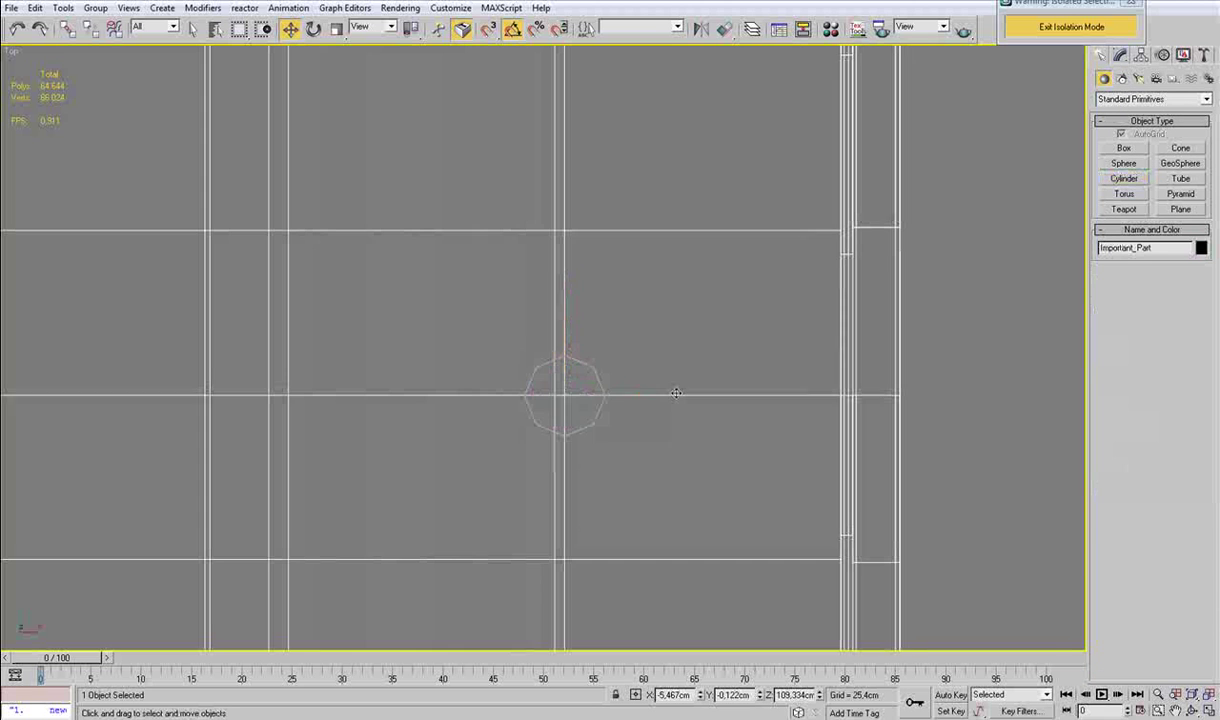
click(1120, 57)
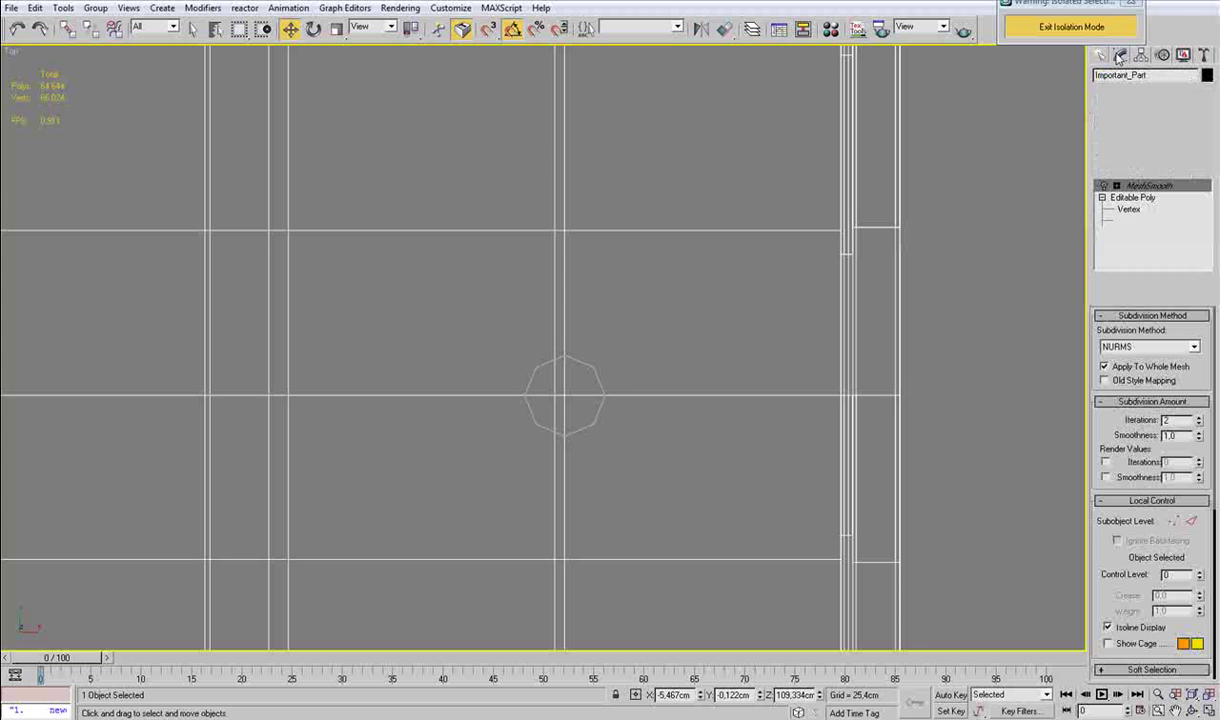
key(F3)
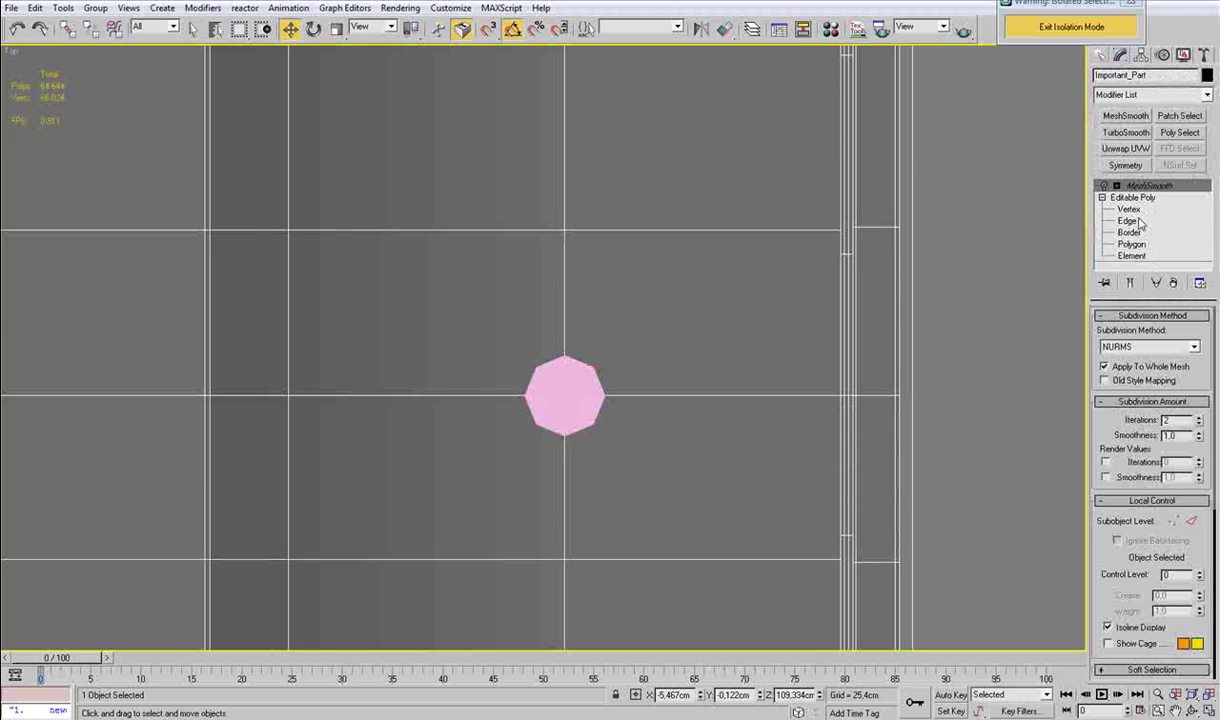
Cut an octagon of edges into the arm's upper face, following the guide cylinder's eight corners.
click(1136, 211)
middle_drag(674, 384, 512, 401)
scroll(700, 283, up, 4)
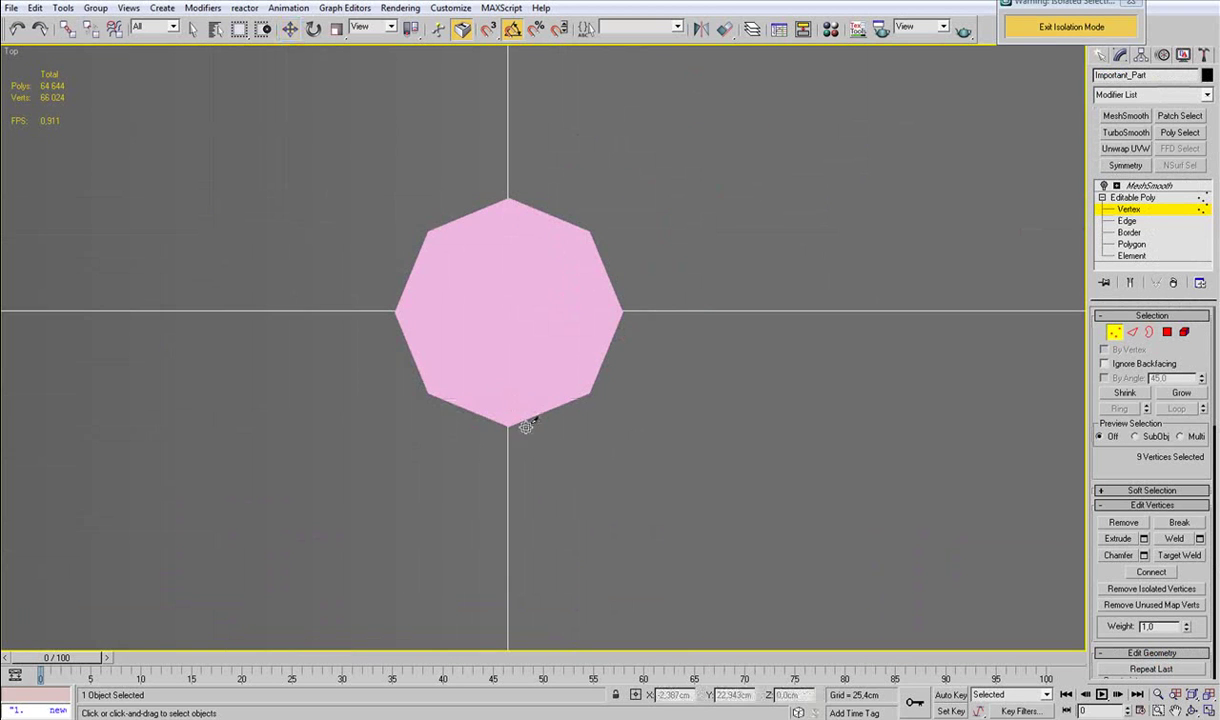
key(F3)
key(alt+c)
click(508, 427)
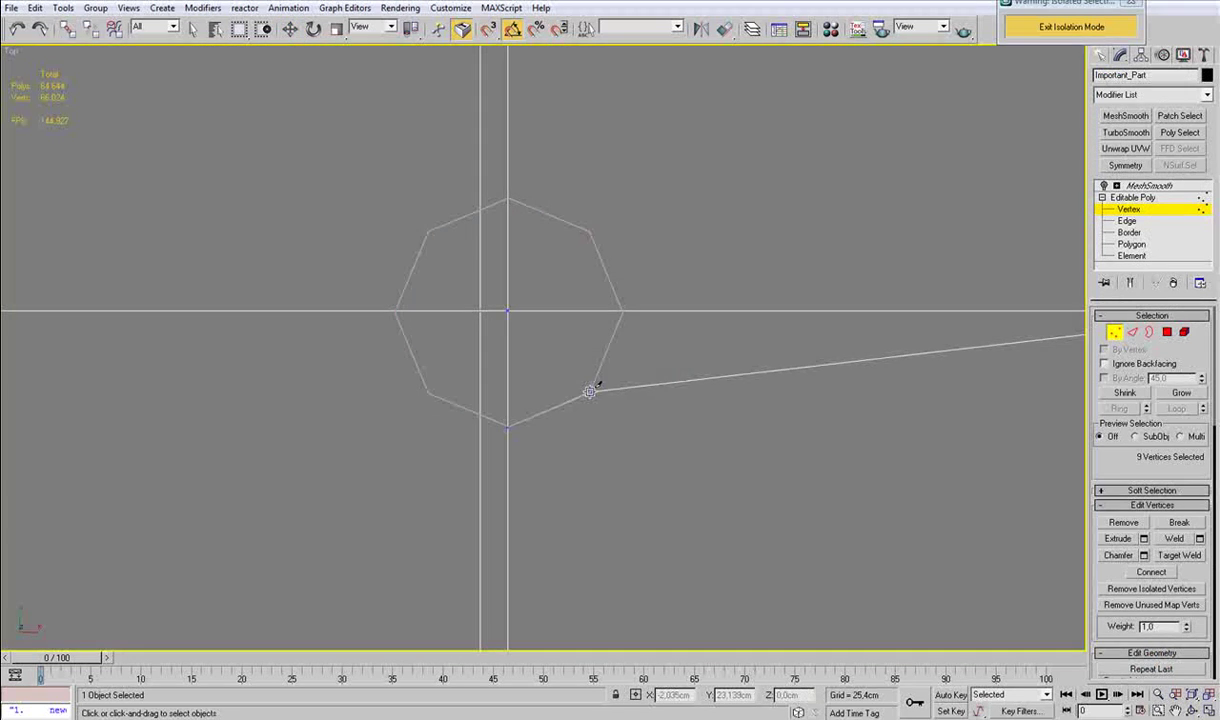
click(589, 392)
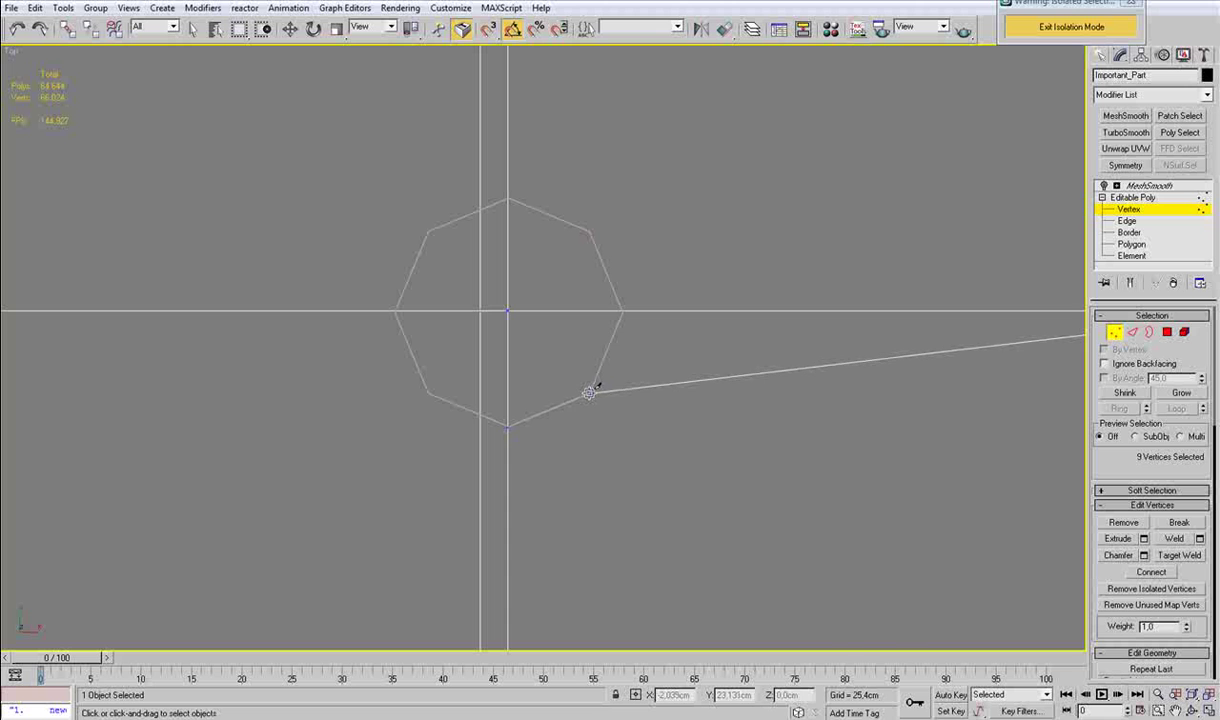
click(624, 310)
click(590, 232)
click(508, 198)
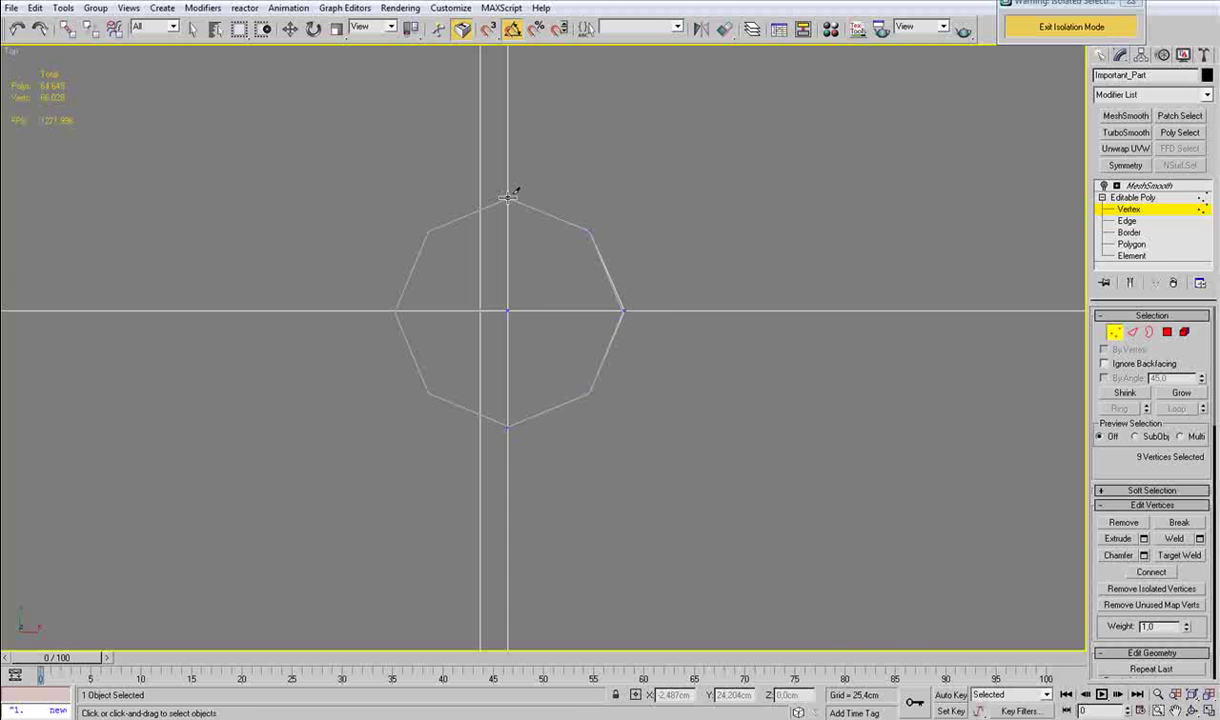
click(428, 231)
click(396, 310)
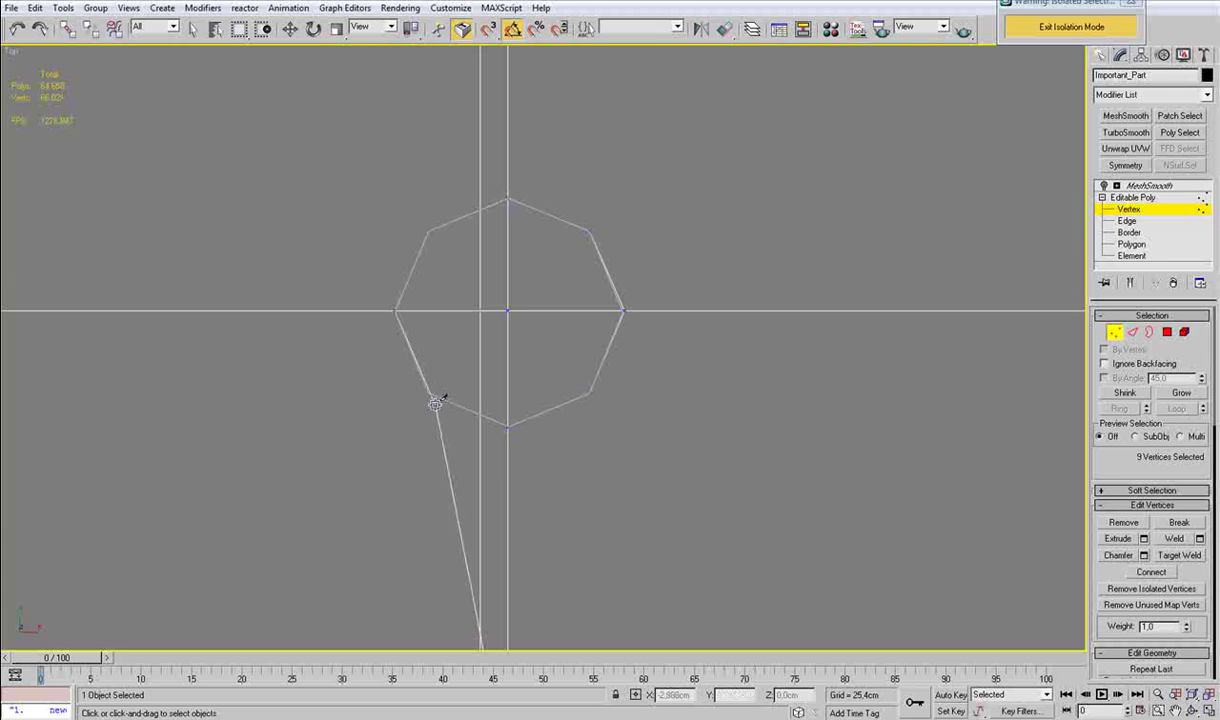
drag(428, 392, 428, 392)
click(506, 426)
right_click(543, 430)
scroll(543, 430, down, 1)
key(F3)
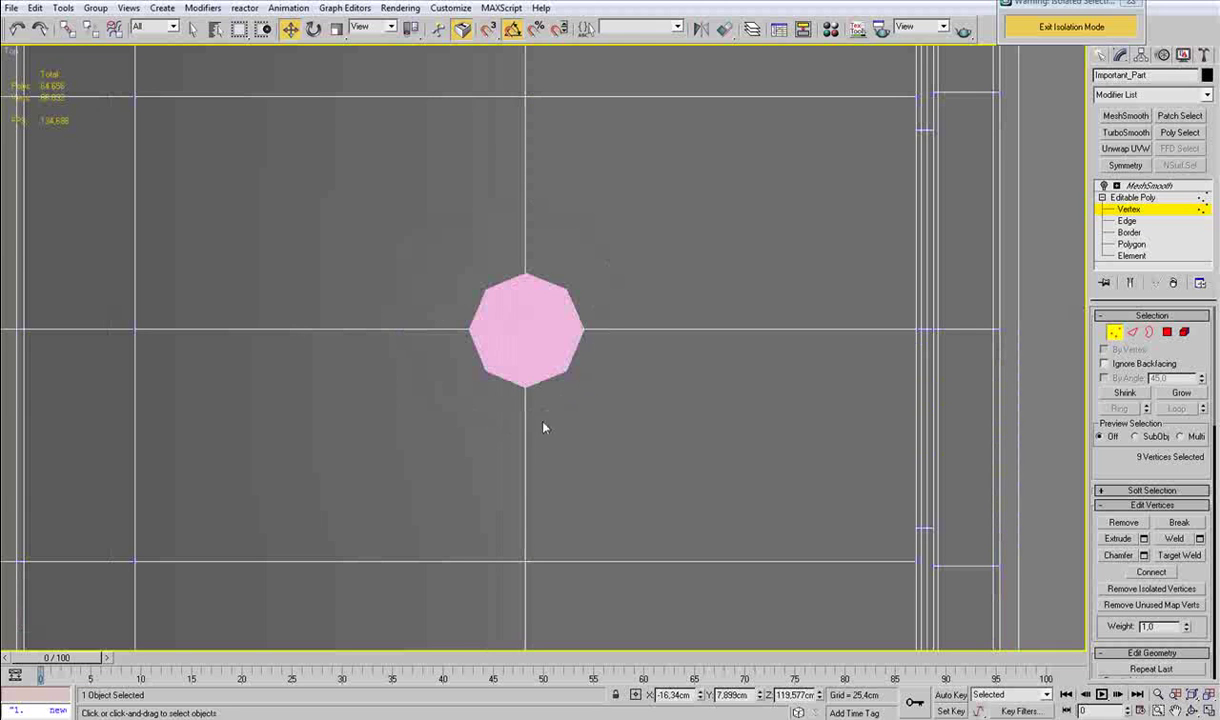
Cut four diagonal edges from the octagon's corners to the surrounding grid vertices on the end block's upper face.
key(alt+c)
click(567, 371)
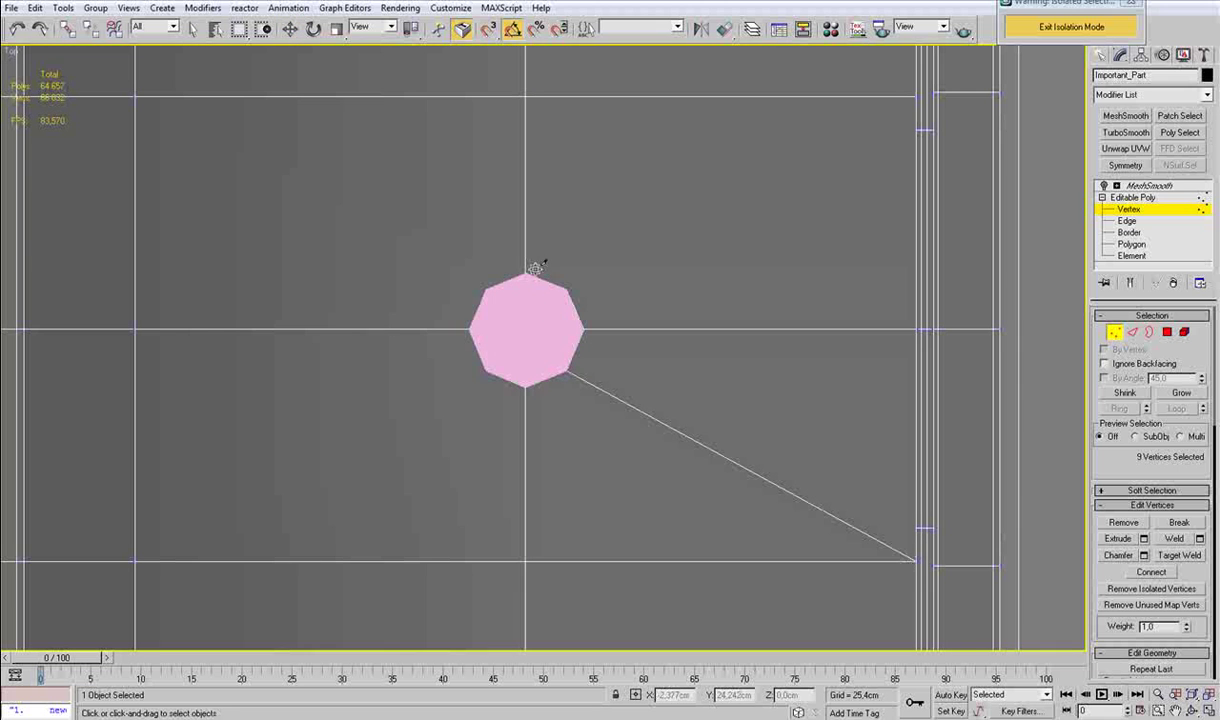
drag(567, 285, 922, 92)
middle_drag(474, 312, 605, 309)
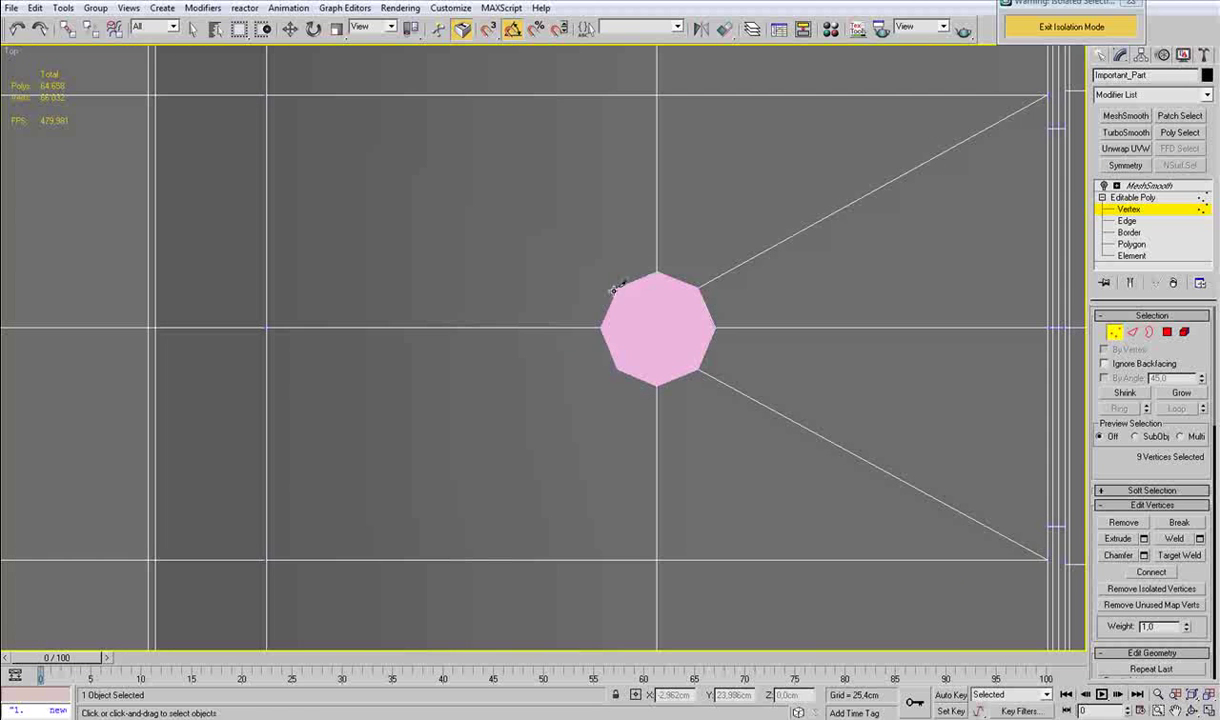
drag(614, 285, 266, 93)
drag(617, 370, 268, 557)
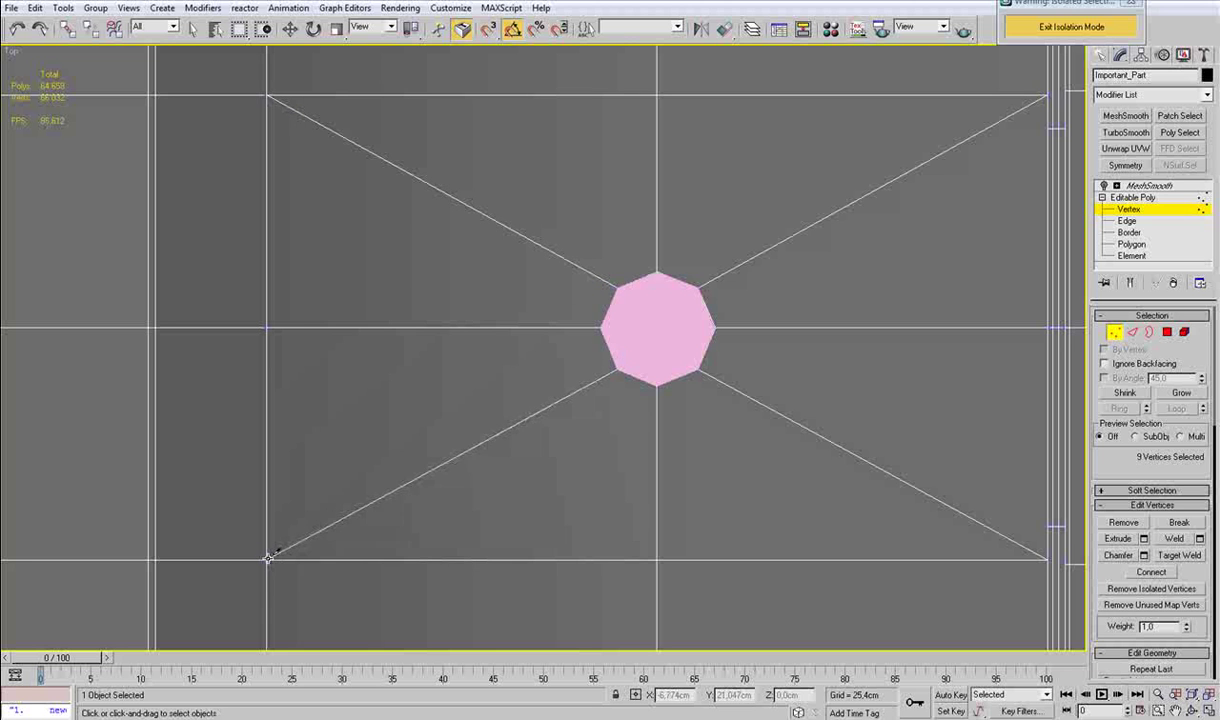
Delete the vertex at the octagon's centre to open a hole, and delete the guide cylinder.
key(w)
click(655, 327)
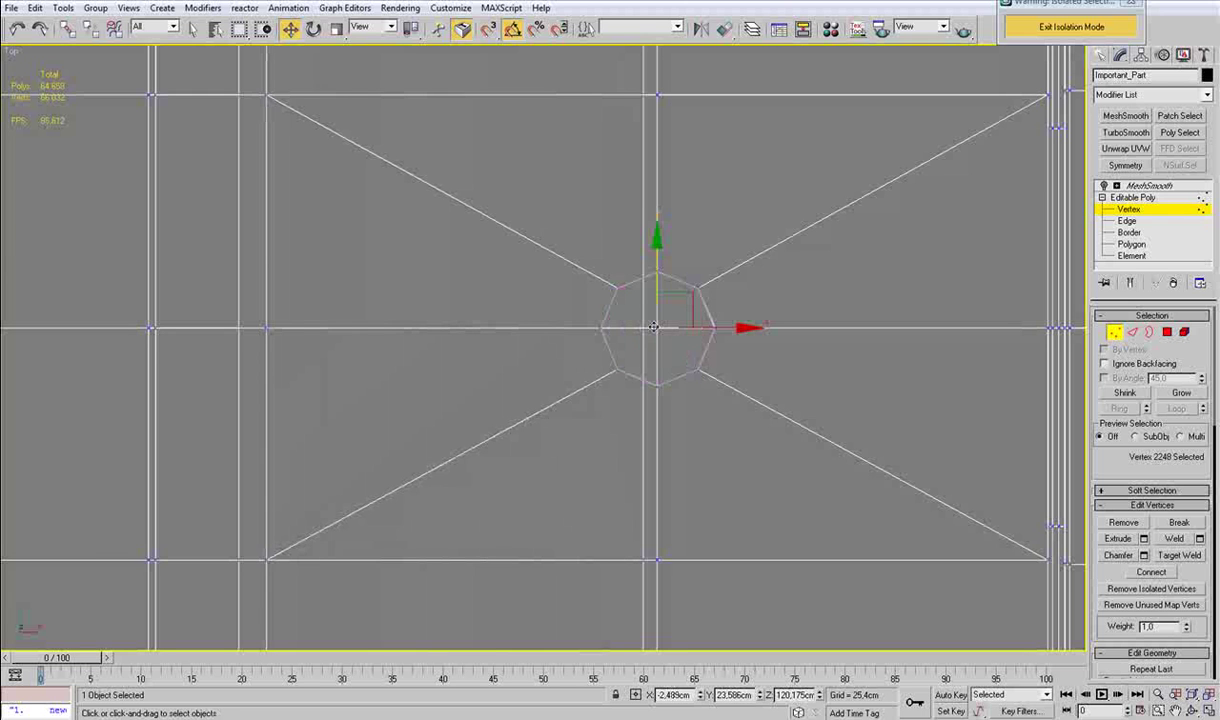
key(BackSpace)
key(F3)
click(1116, 332)
key(F3)
click(666, 278)
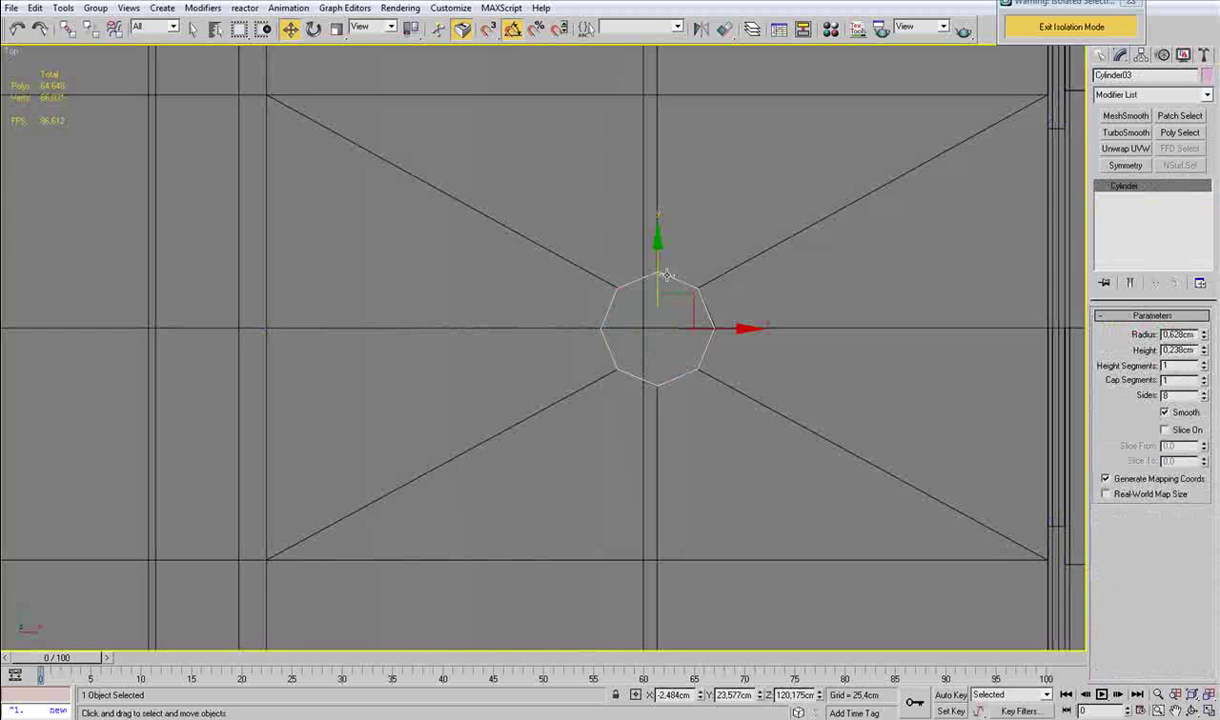
key(Delete)
Select the border of the octagonal hole on the arm's end block in perspective view.
click(697, 286)
key(p)
key(z)
scroll(615, 310, down, 3)
alt+middle_drag(634, 286, 548, 248)
scroll(640, 310, up, 6)
middle_drag(720, 270, 593, 392)
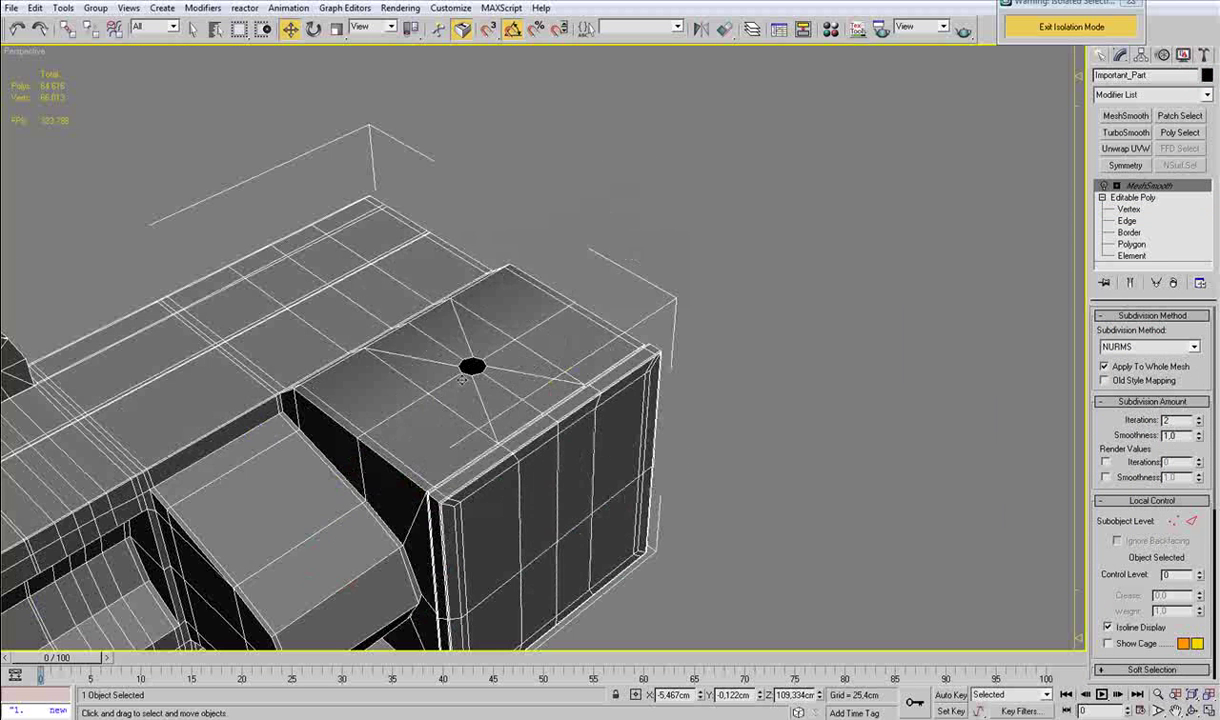
click(1133, 234)
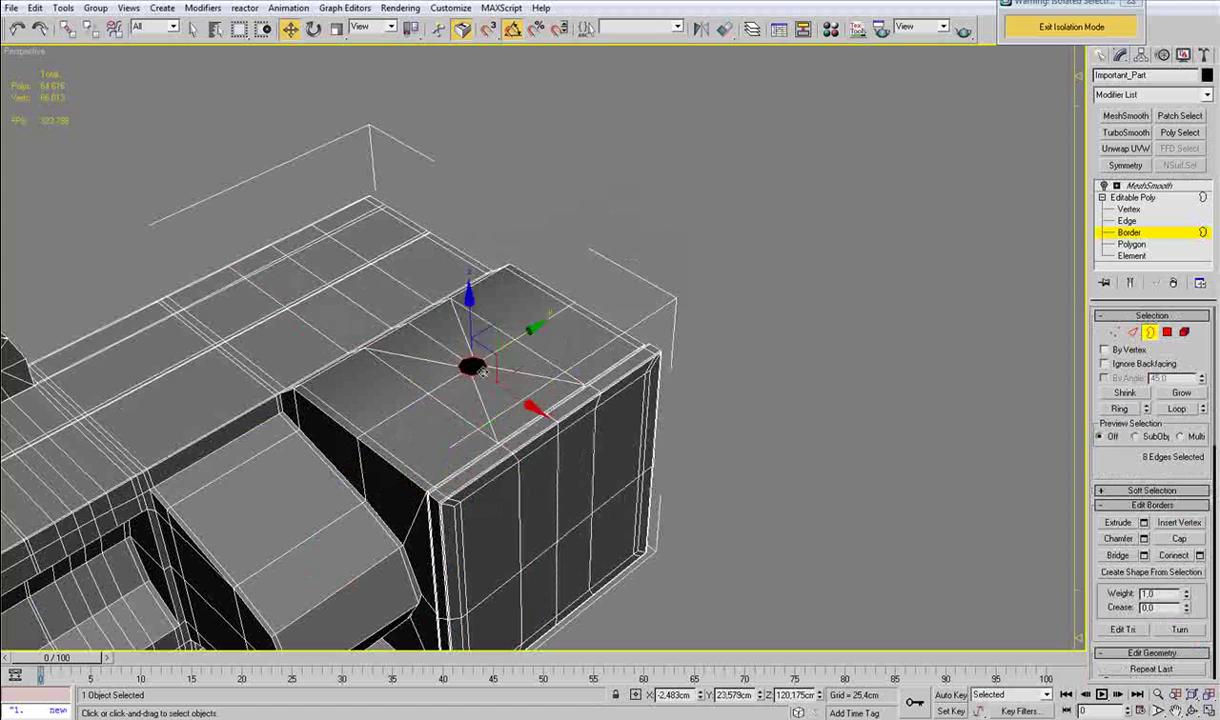
click(472, 366)
Consult the reference photo, and extrude the hole's border upward and scale it inward into a low tapered collar.
key(z)
scroll(498, 406, down, 5)
alt+middle_drag(464, 418, 540, 398)
scroll(535, 405, down, 2)
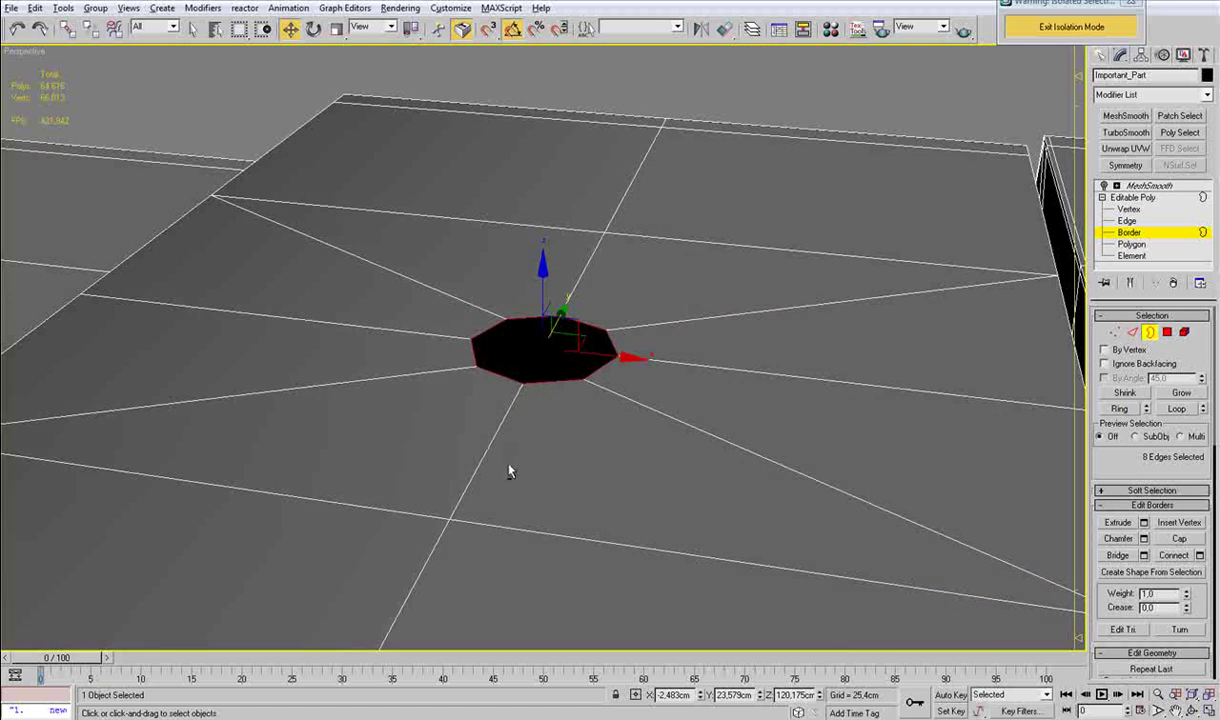
alt+middle_drag(509, 466, 482, 478)
click(333, 719)
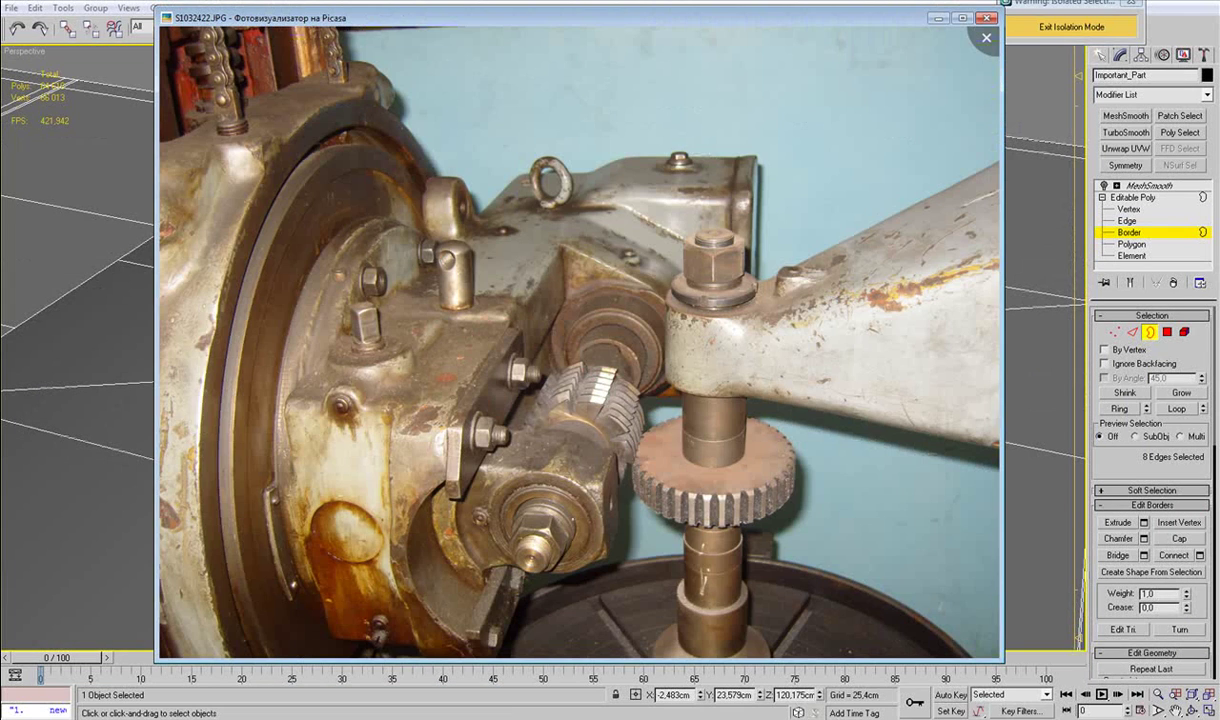
key(Escape)
key(r)
drag(553, 352, 542, 243)
key(w)
key(r)
drag(558, 311, 566, 338)
key(w)
drag(543, 264, 543, 259)
key(r)
drag(547, 313, 550, 323)
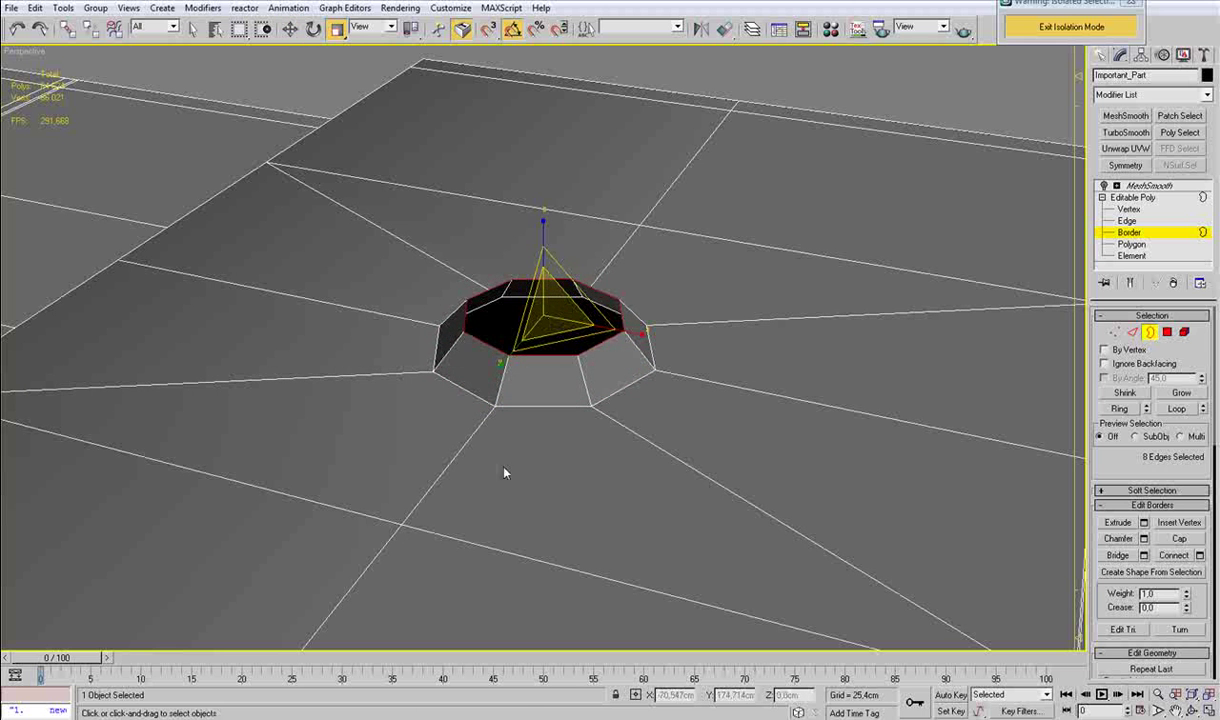
Check the reference photo again and extrude the collar's upper border inward by scaling to form a flat rim.
click(424, 718)
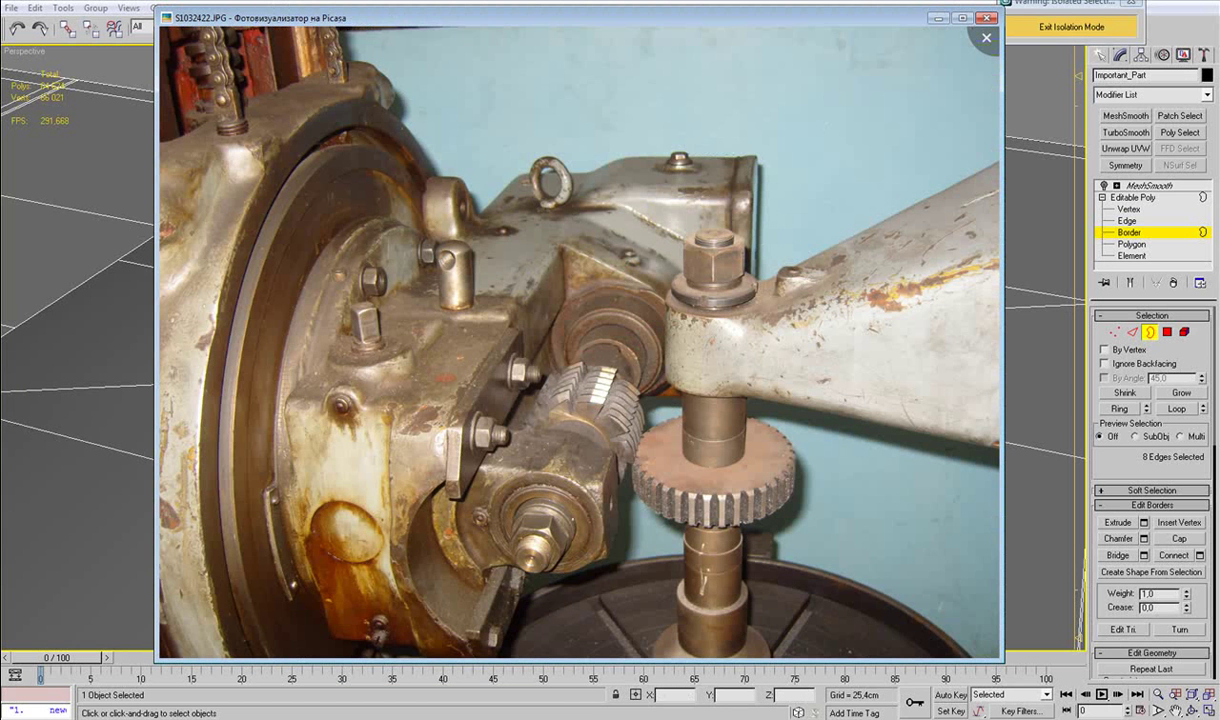
key(alt+Tab)
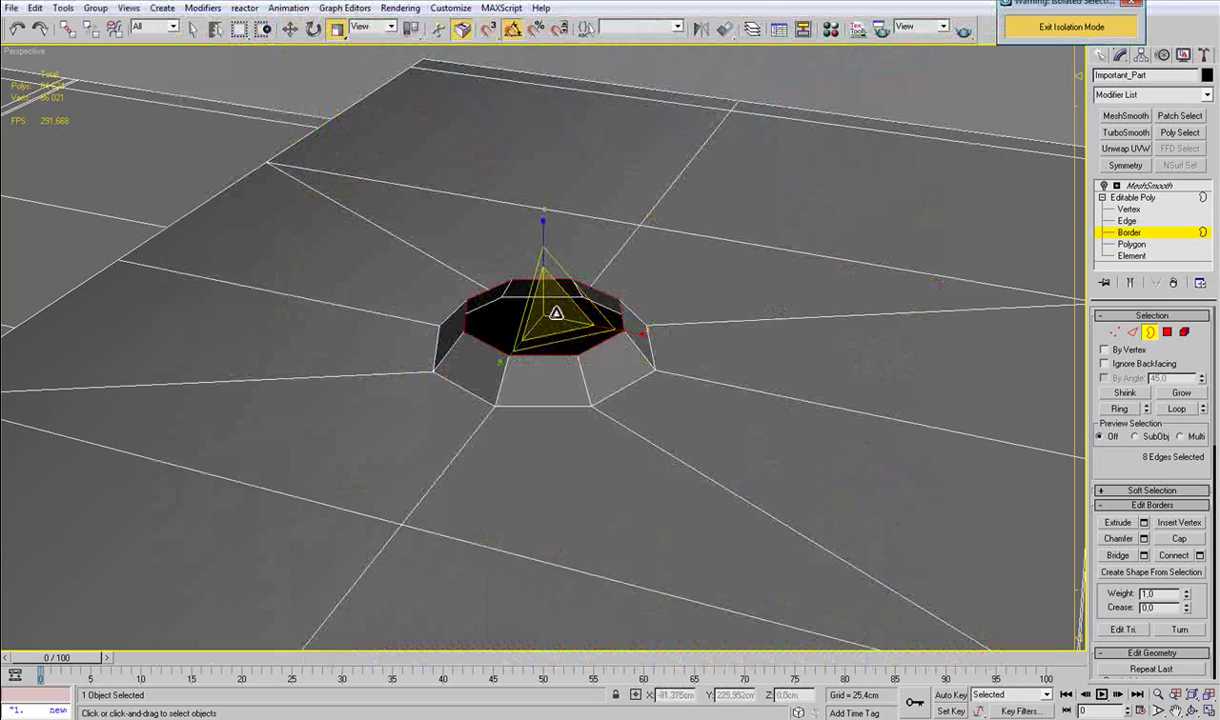
shift+drag(552, 314, 553, 332)
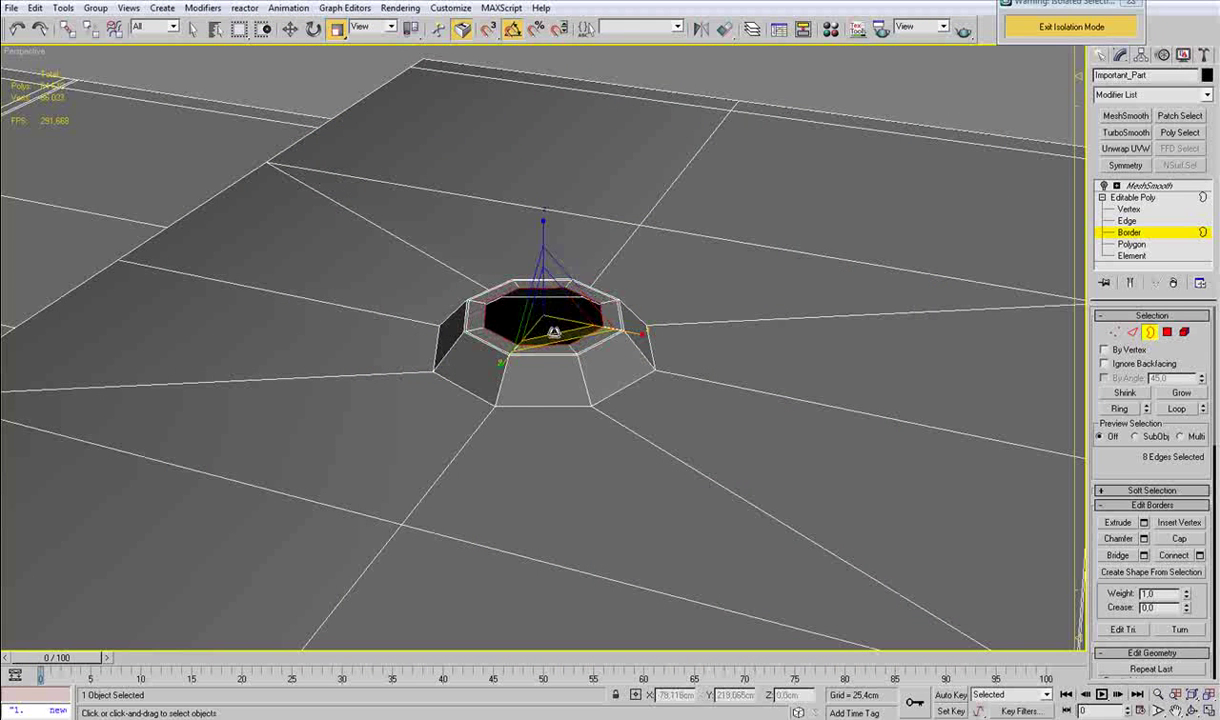
Connect the collar's eight side edges with two segments at Pinch 85 to tighten its upper and lower rims.
key(2)
key(2)
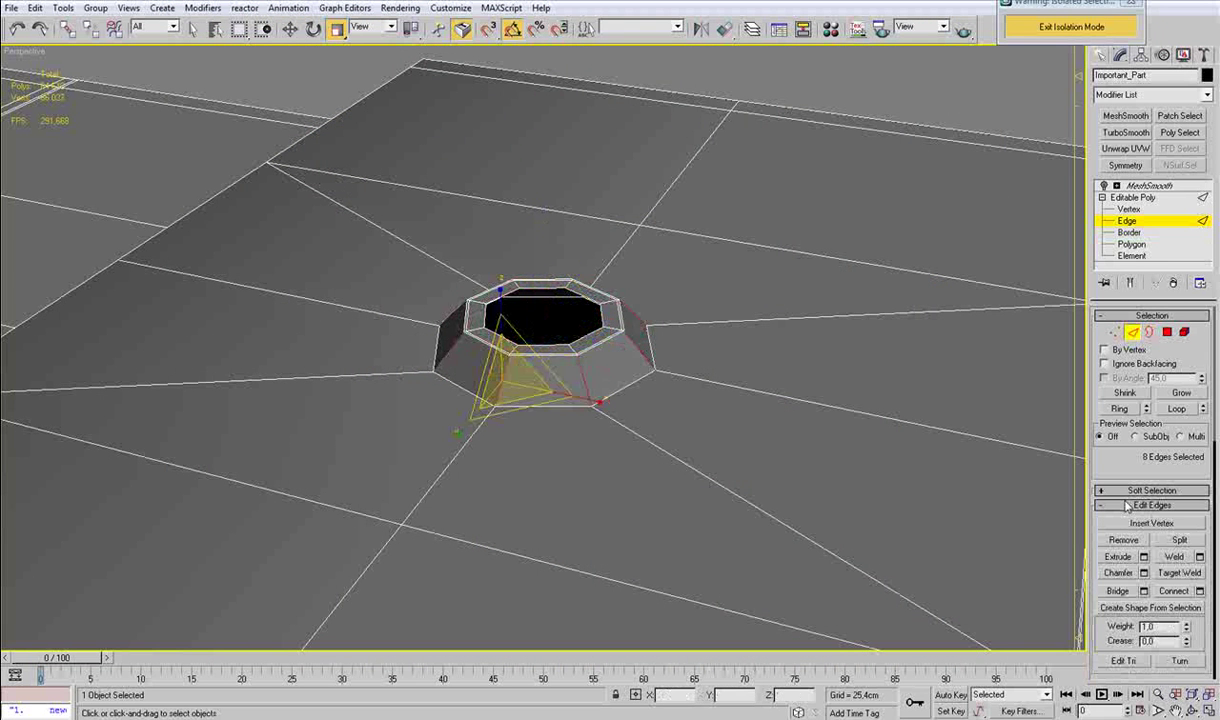
click(1200, 590)
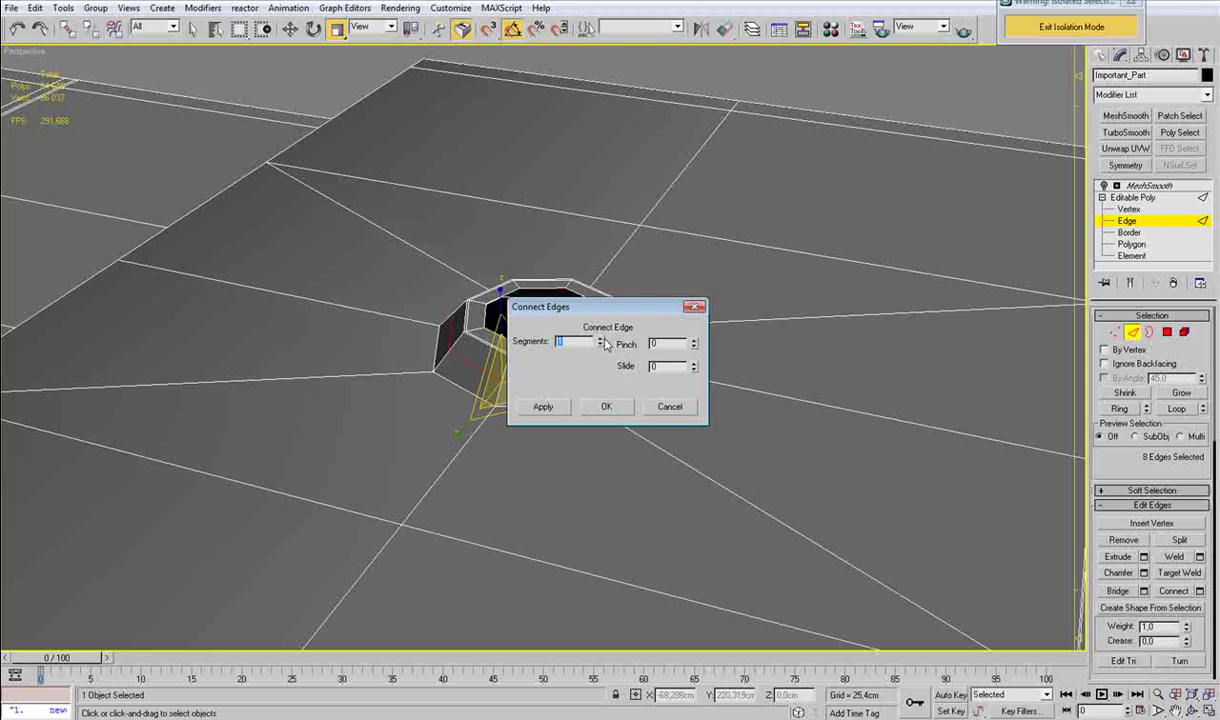
drag(694, 366, 697, 288)
click(606, 406)
Connect the edges radiating from the collar with one segment, sliding the new loop close against the collar's base.
right_click(620, 423)
click(641, 441)
click(1199, 590)
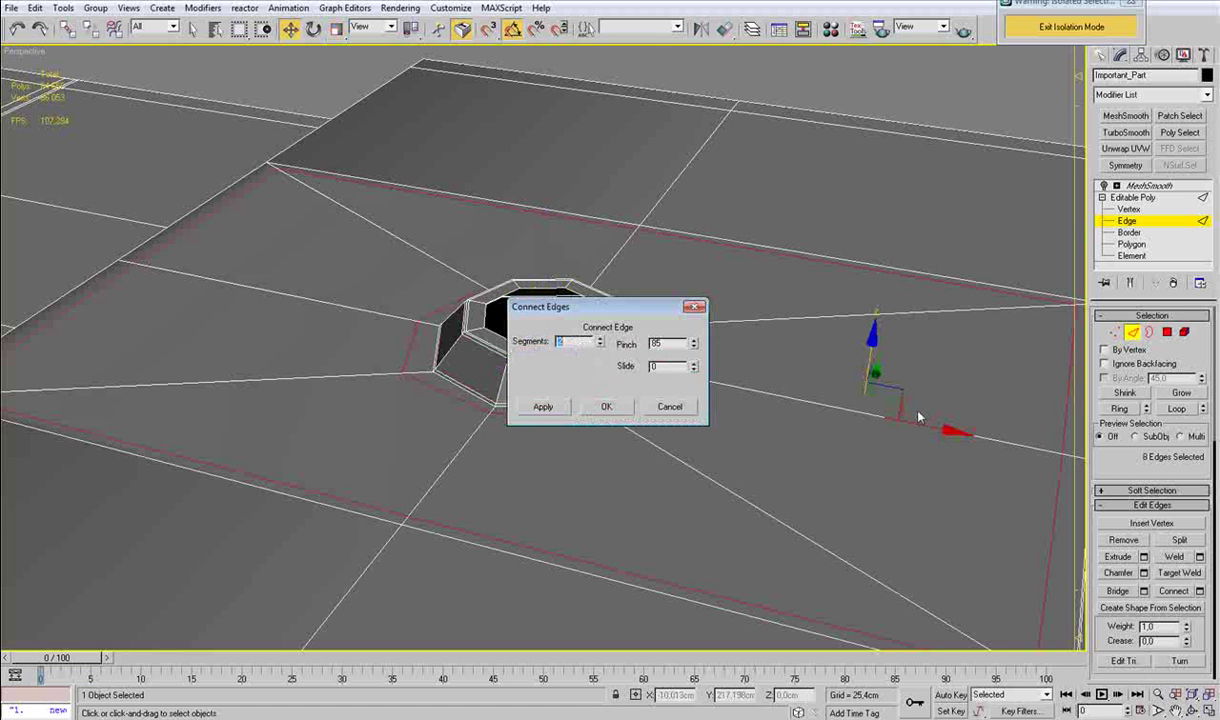
click(601, 345)
drag(693, 370, 619, 222)
click(607, 406)
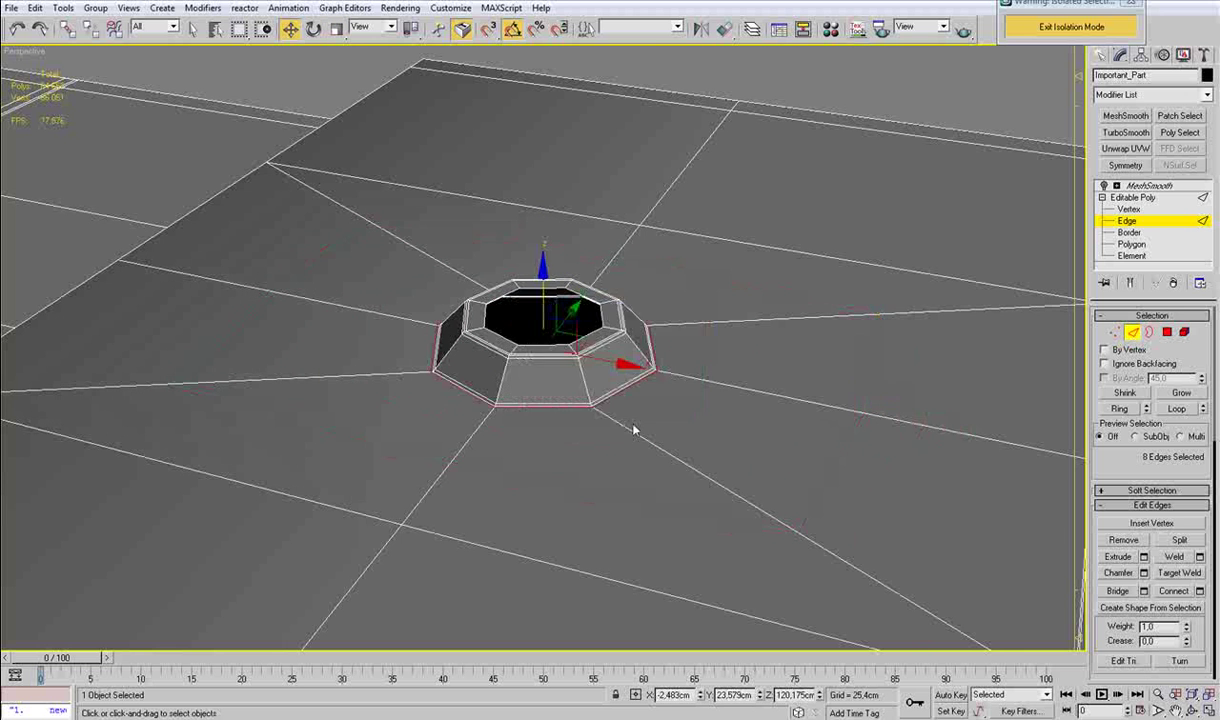
Restore the arm's smoothed display without edge lines and inspect the deselected arm from several sides.
alt+middle_drag(628, 421, 600, 416)
scroll(600, 416, down, 5)
click(1112, 196)
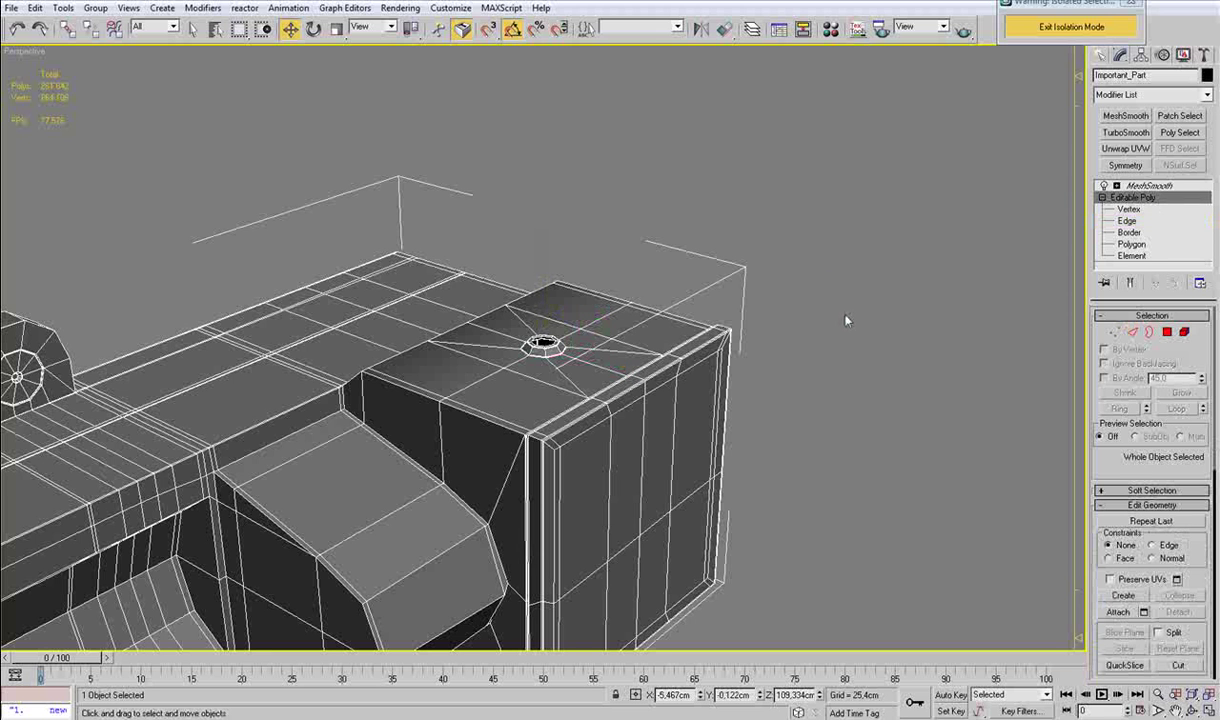
click(875, 339)
key(F4)
alt+middle_drag(815, 491, 656, 418)
scroll(656, 433, down, 3)
alt+middle_drag(540, 432, 602, 437)
scroll(711, 431, up, 3)
scroll(577, 428, down, 3)
middle_drag(662, 390, 581, 417)
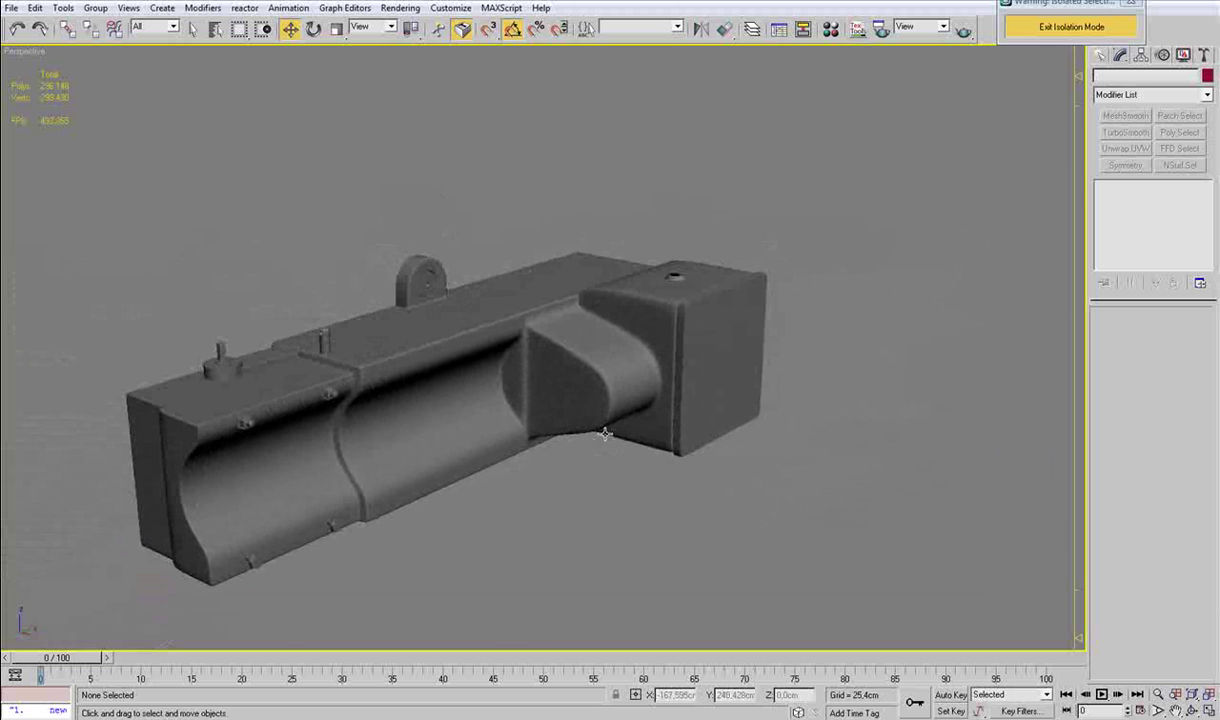
Examine the bulging side boss on the arm and compare it closely with the reference photo S1032422.JPG.
scroll(605, 428, up, 6)
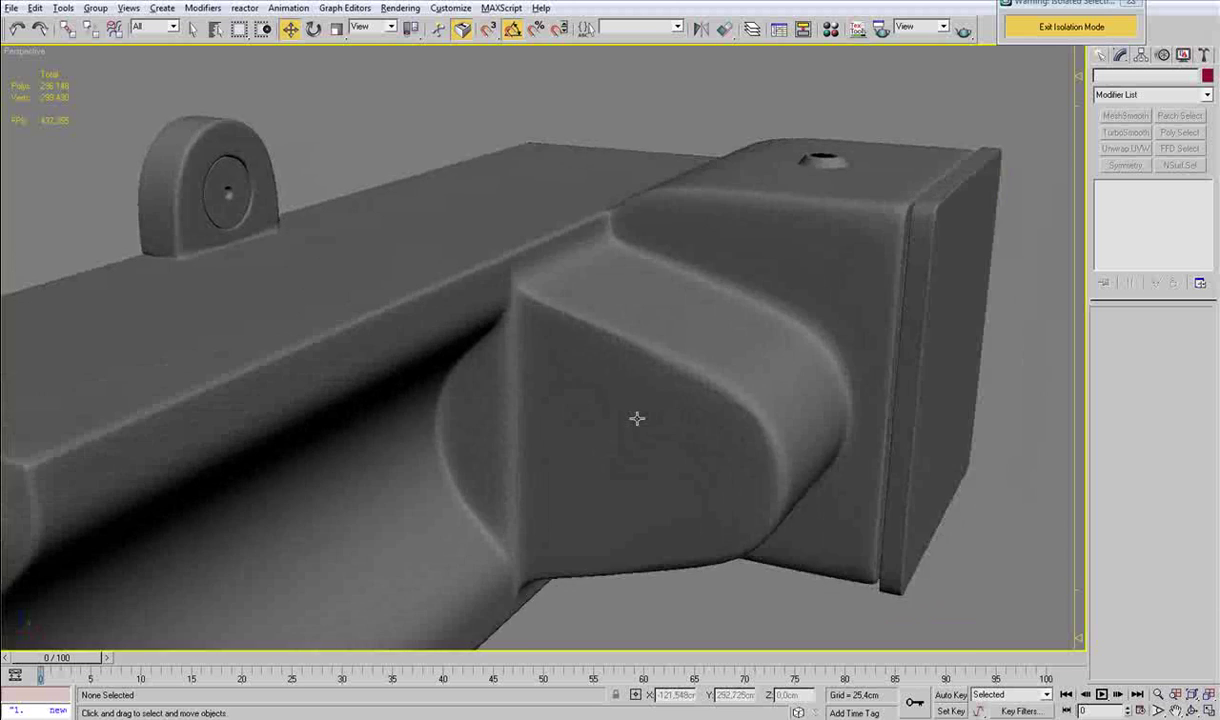
click(420, 718)
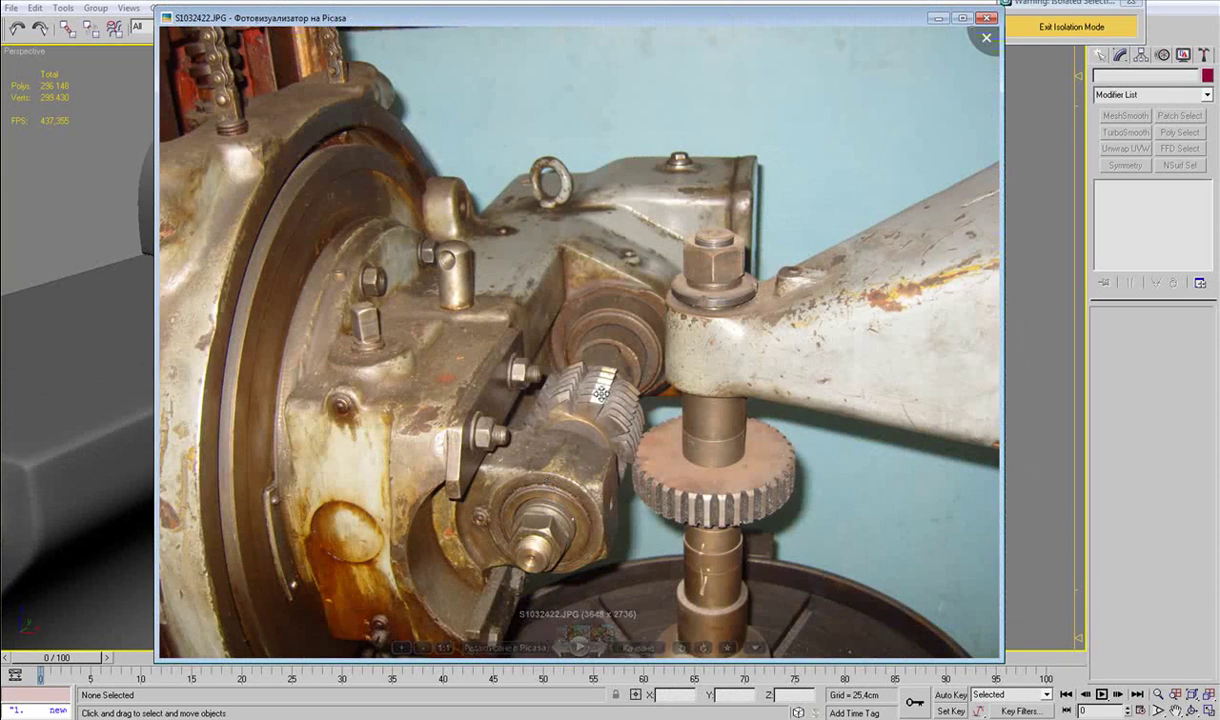
scroll(627, 389, up, 2)
scroll(627, 388, up, 2)
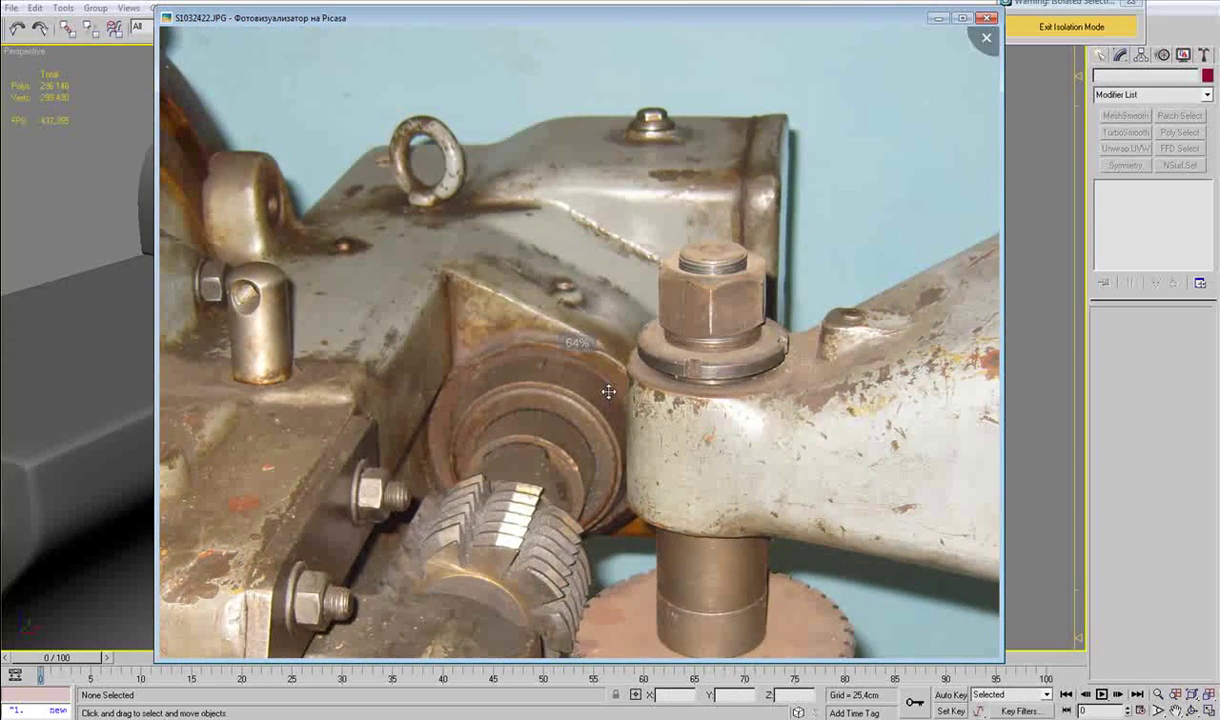
scroll(614, 400, down, 3)
click(127, 265)
Select the arm in the top view and turn off its MeshSmooth to expose the base mesh.
alt+middle_drag(631, 290, 683, 324)
key(t)
key(z)
middle_drag(589, 276, 525, 368)
scroll(526, 352, up, 3)
click(510, 360)
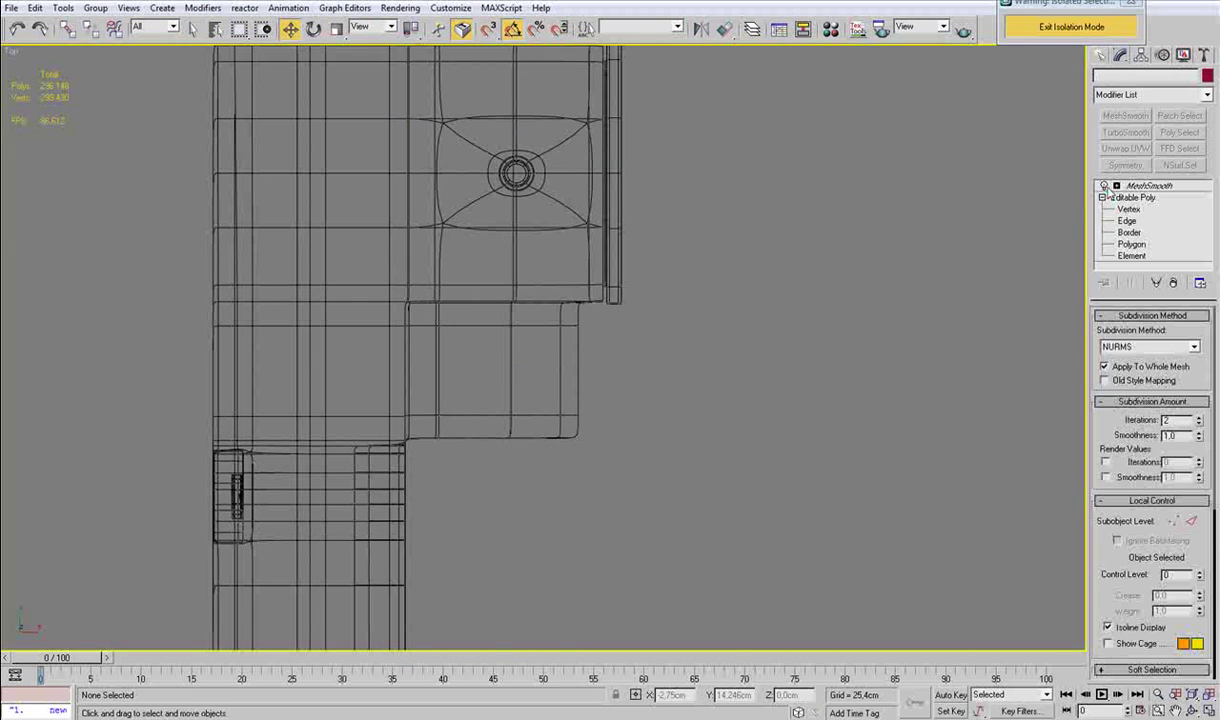
click(1104, 186)
Connect the ring of lengthwise edges across the side boss with one segment at Pinch 85 and Slide 0.
middle_drag(708, 331, 719, 360)
scroll(680, 380, up, 2)
key(2)
drag(640, 393, 546, 425)
click(1131, 189)
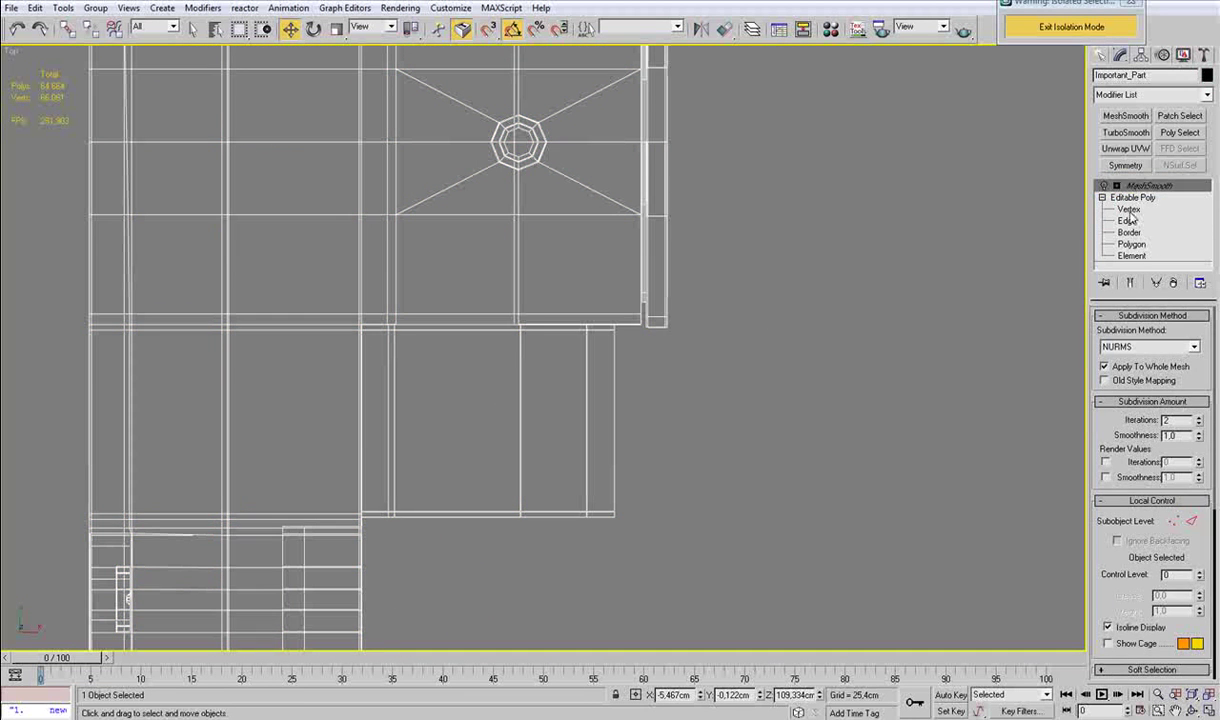
click(1130, 211)
click(1128, 219)
drag(882, 404, 417, 461)
key(alt+r)
key(ctrl+shift+e)
key(ctrl+z)
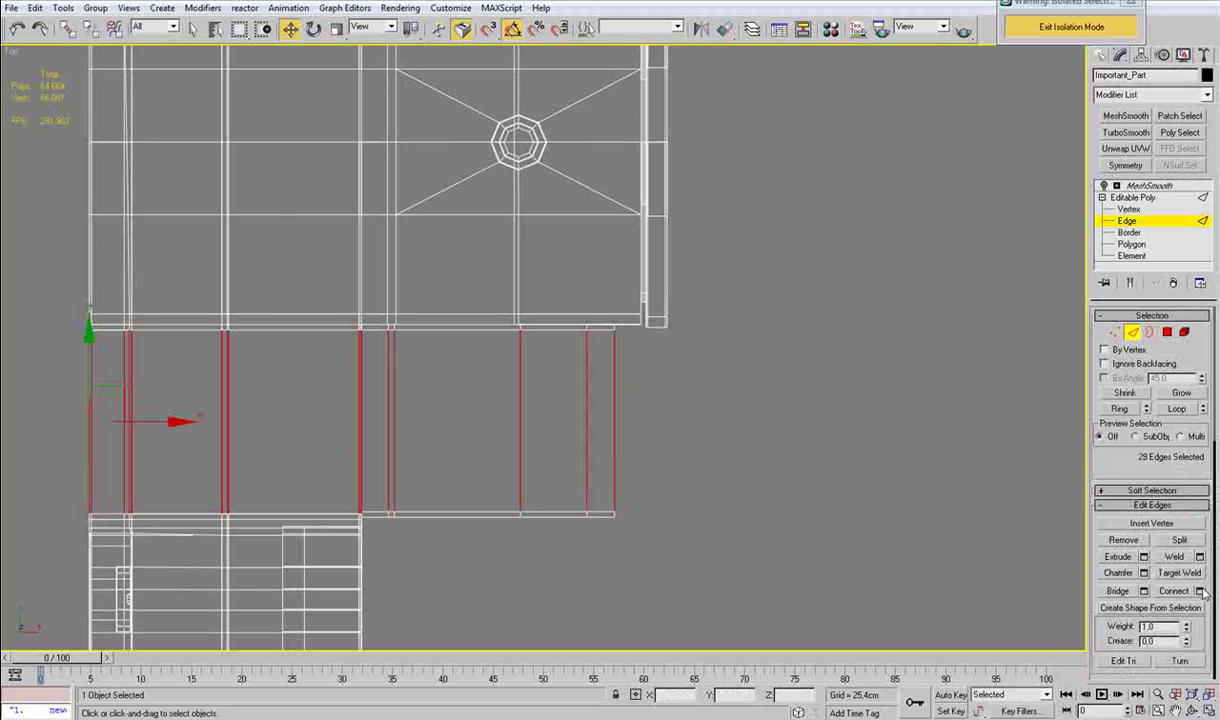
click(1200, 591)
right_click(694, 371)
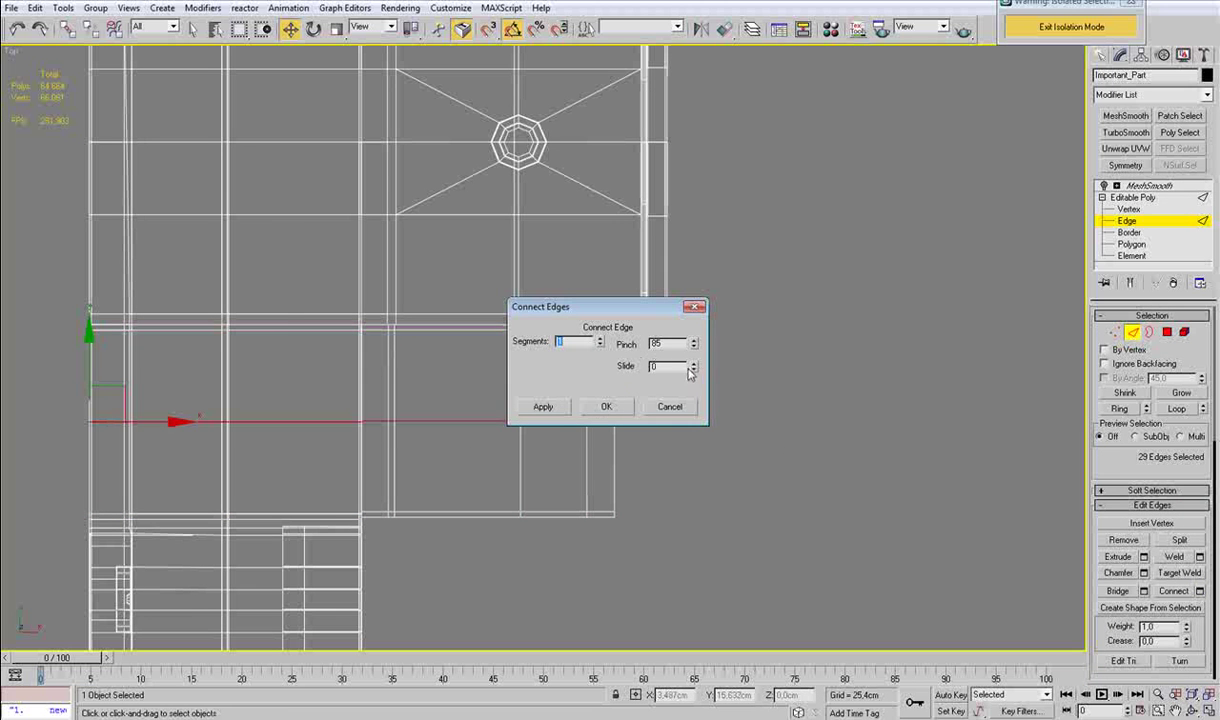
click(603, 407)
middle_drag(513, 418, 515, 419)
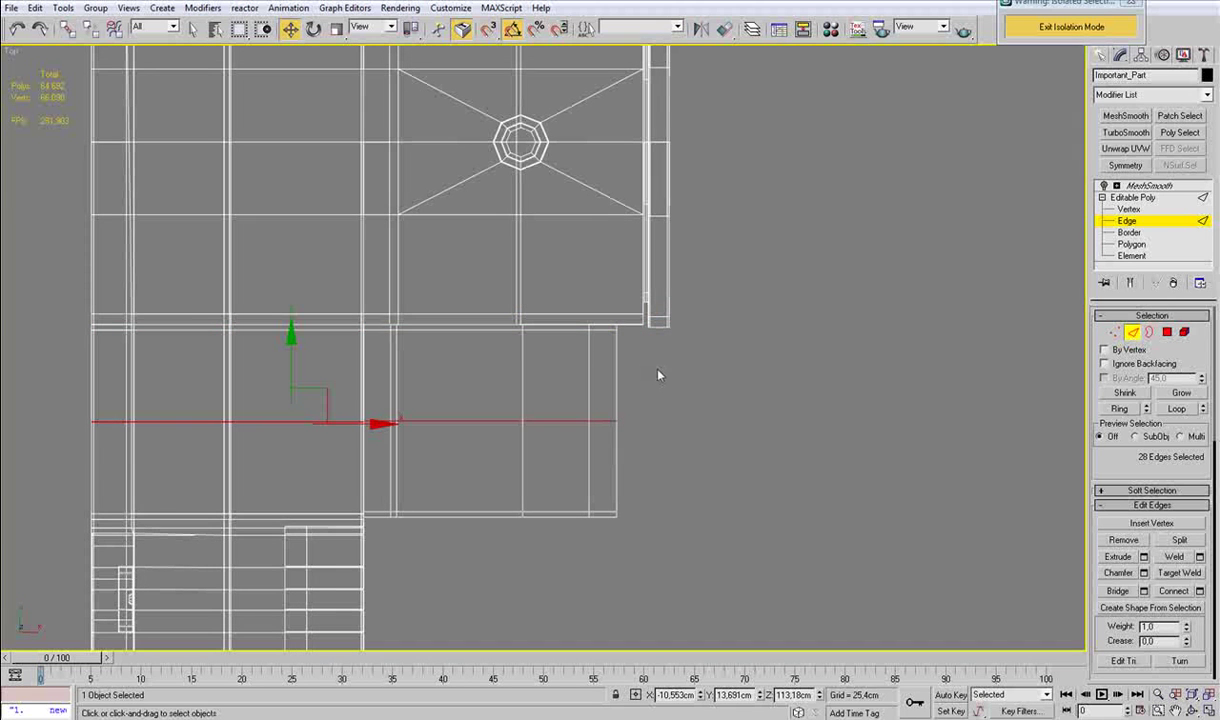
click(478, 517)
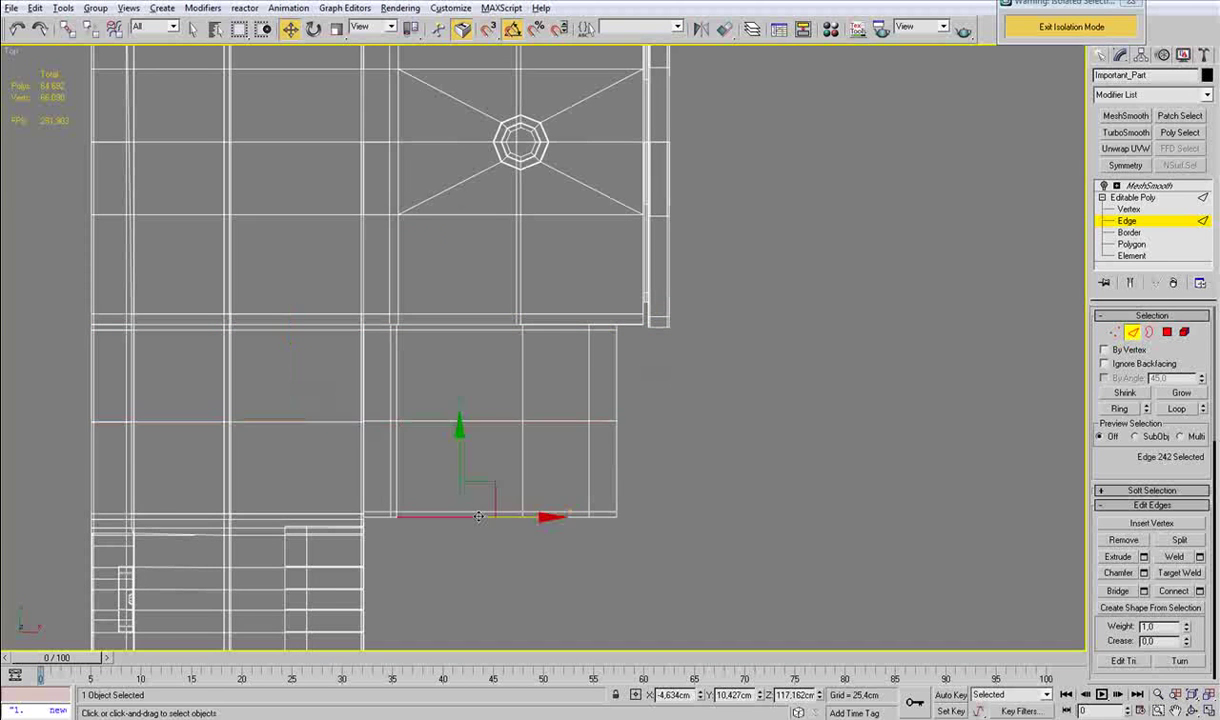
key(alt+r)
click(694, 446)
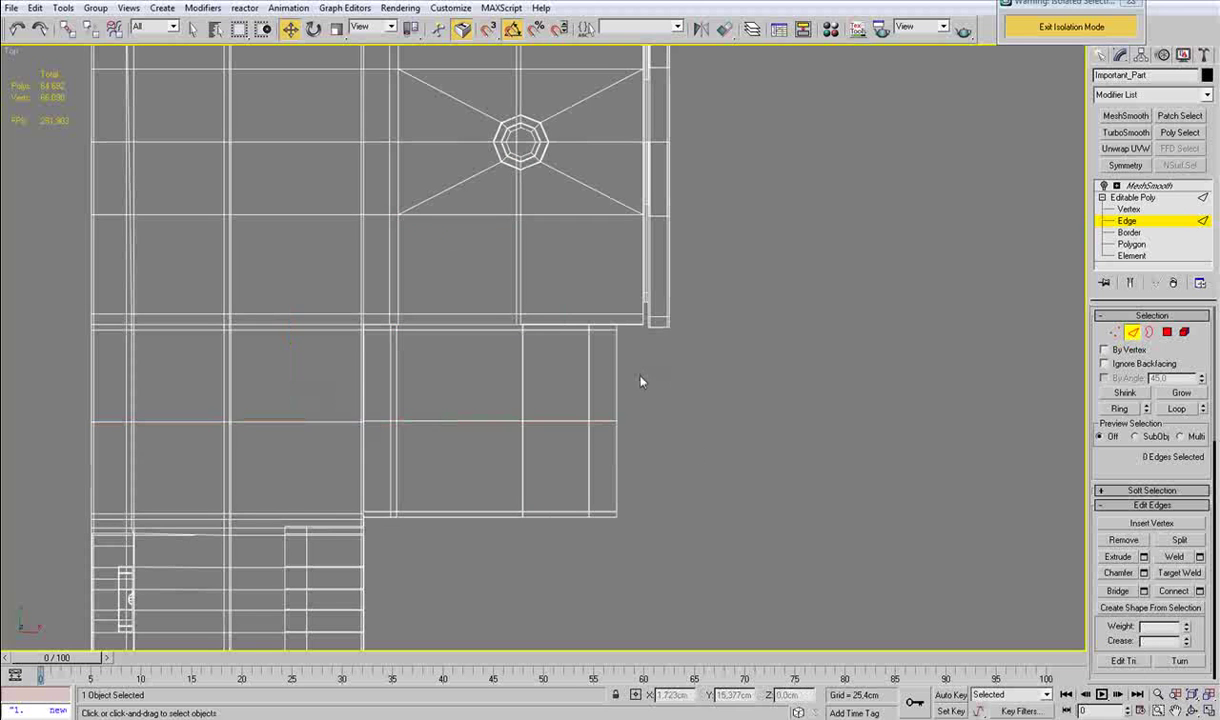
Draw an eight-sided template cylinder of about 0.36 cm radius centred where the new loop crosses the boss's middle edge.
middle_drag(619, 392, 586, 359)
scroll(586, 359, up, 2)
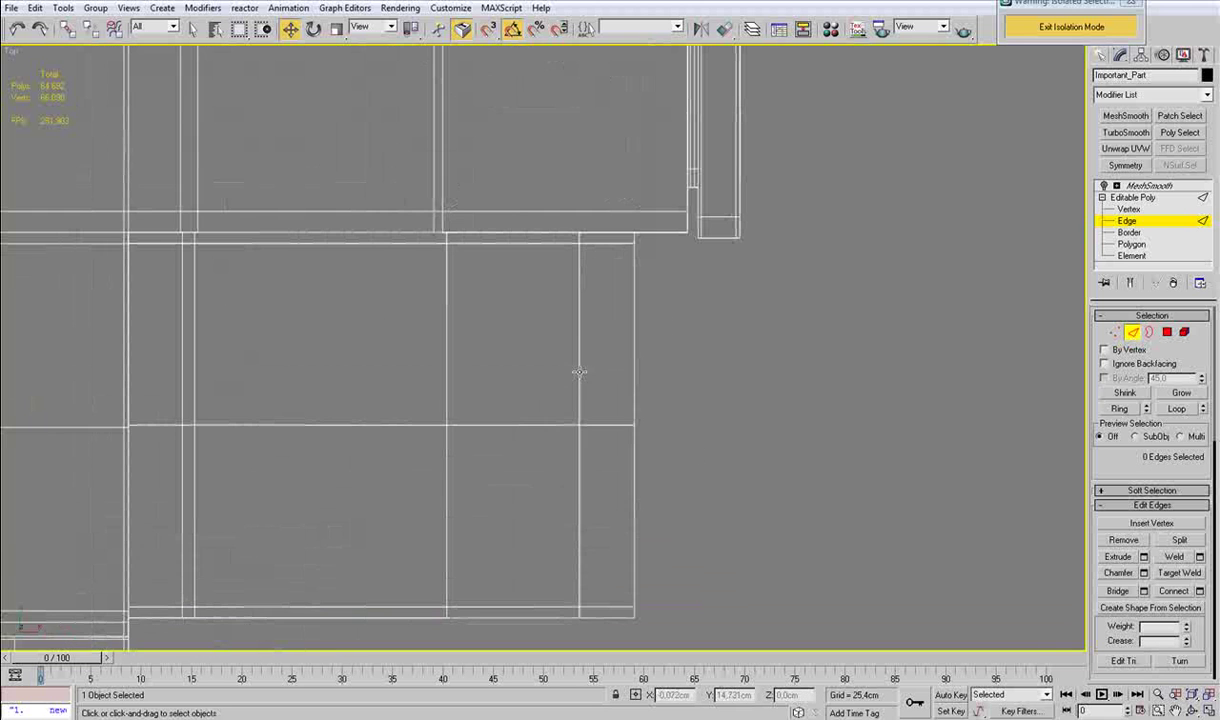
middle_drag(466, 384, 495, 347)
scroll(497, 353, up, 3)
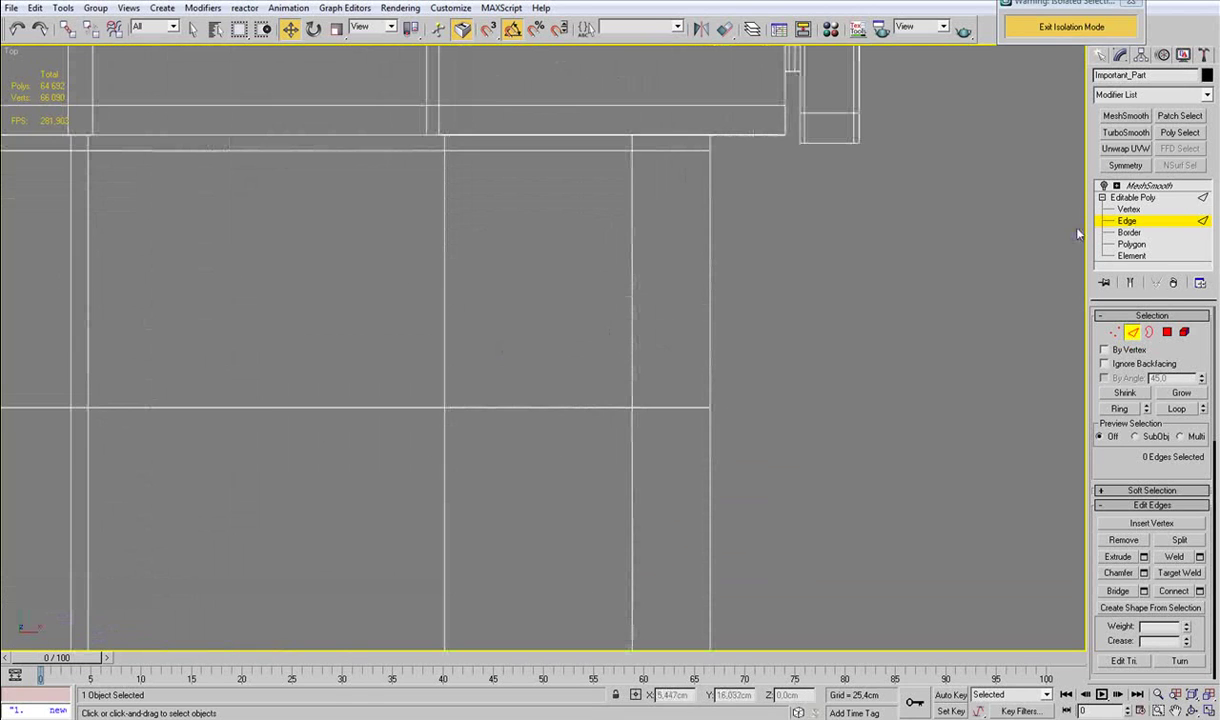
click(1133, 333)
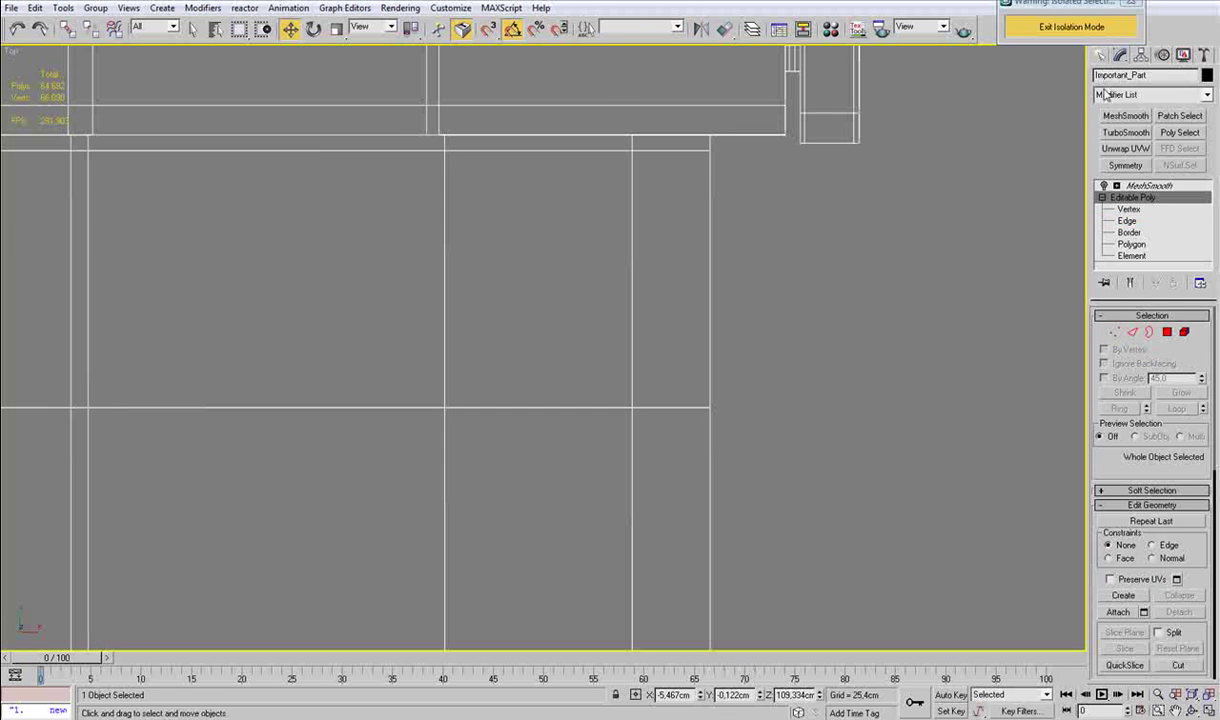
click(1101, 56)
click(1124, 180)
click(1122, 135)
scroll(518, 329, up, 4)
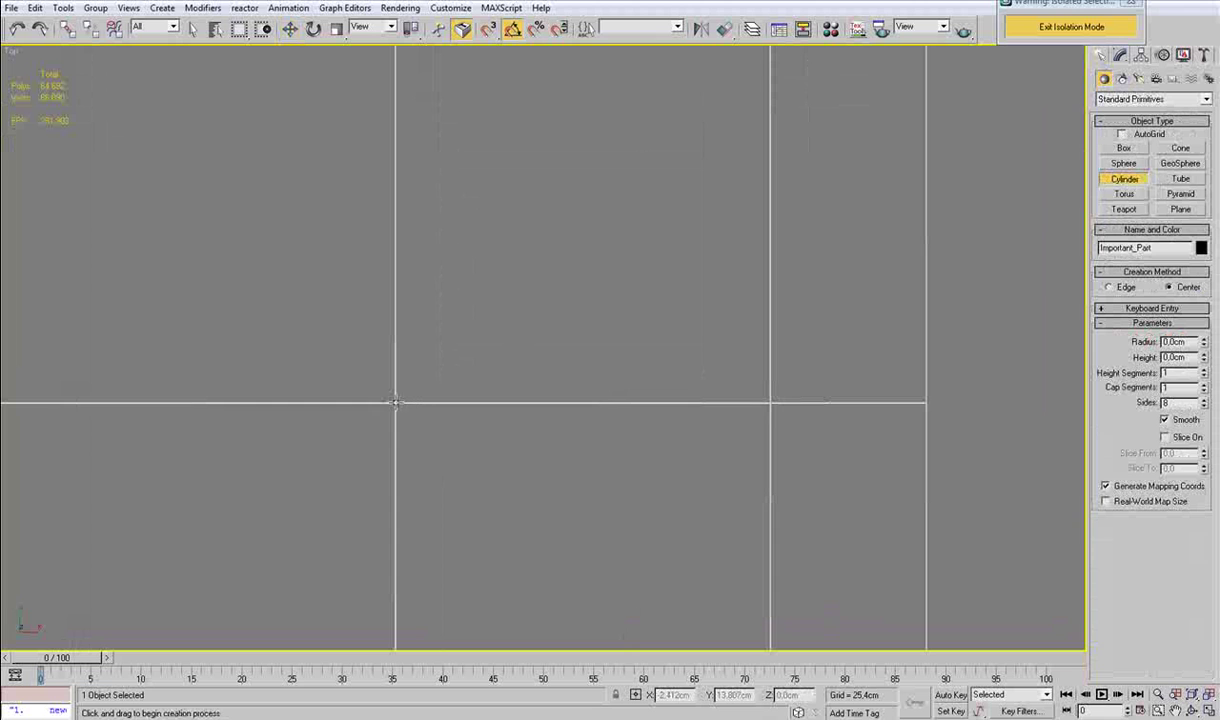
drag(395, 403, 423, 351)
click(422, 376)
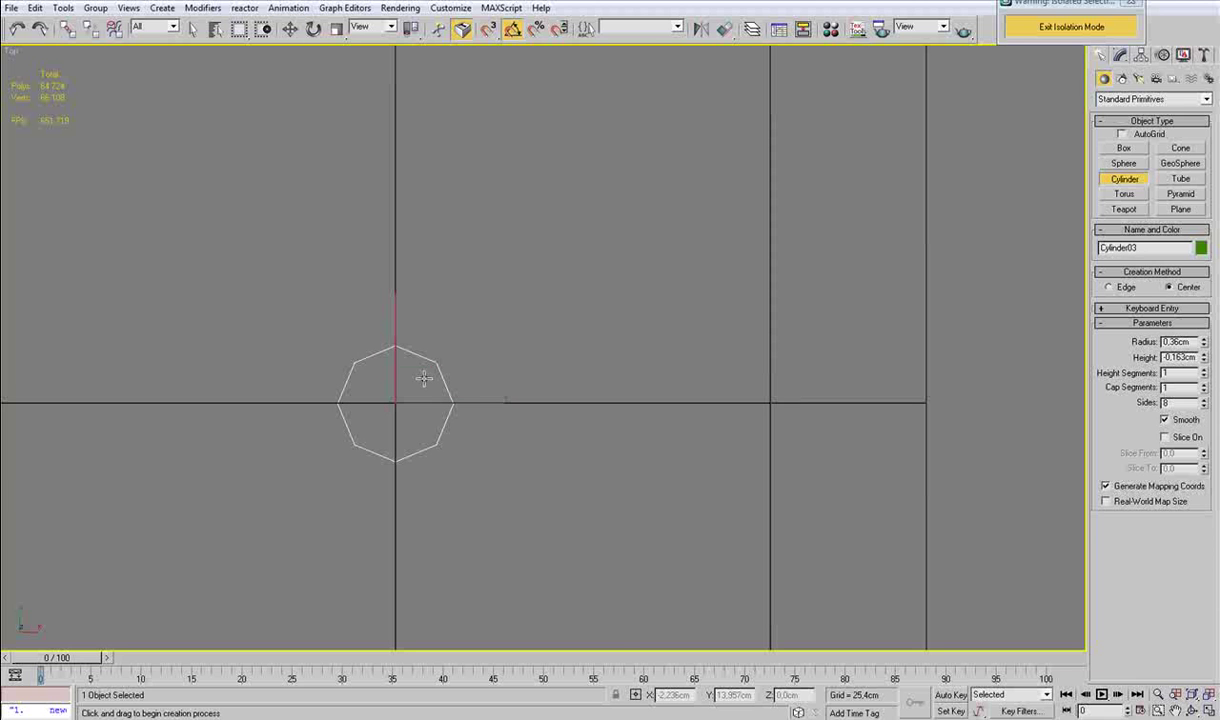
right_click(423, 378)
right_click(443, 384)
Cut the outer half of the template octagon into the arm's boss, passing through each of its corners.
click(458, 403)
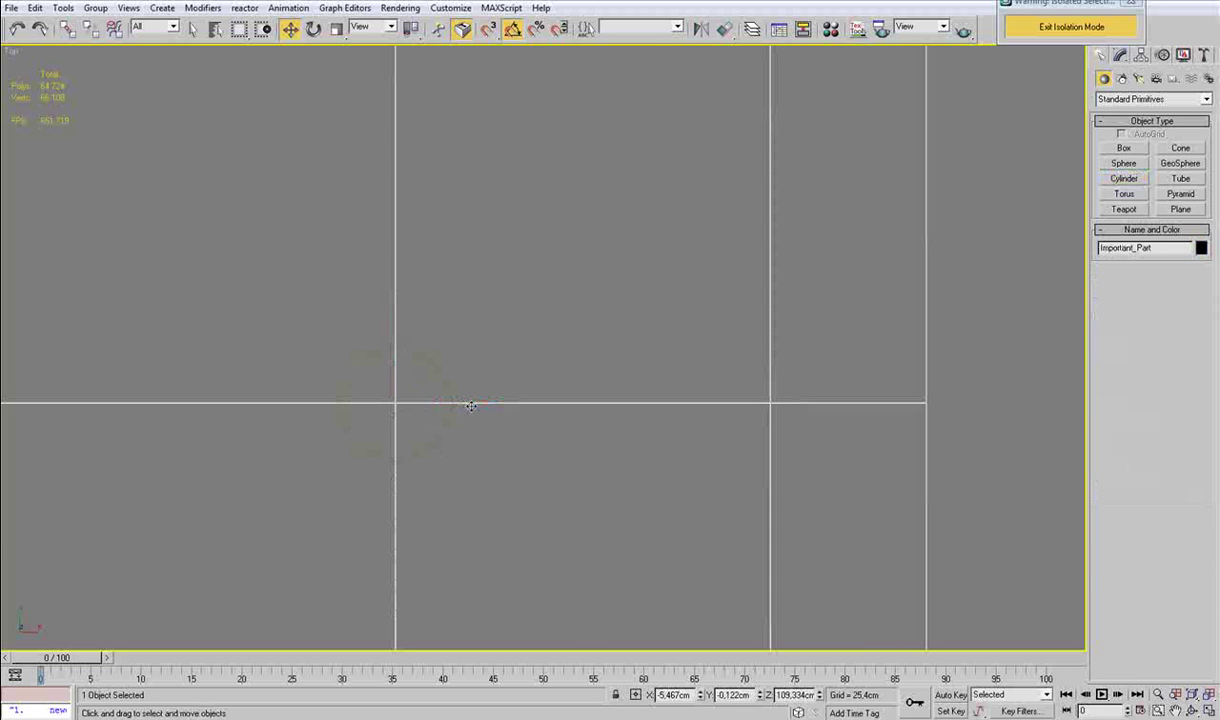
click(1120, 56)
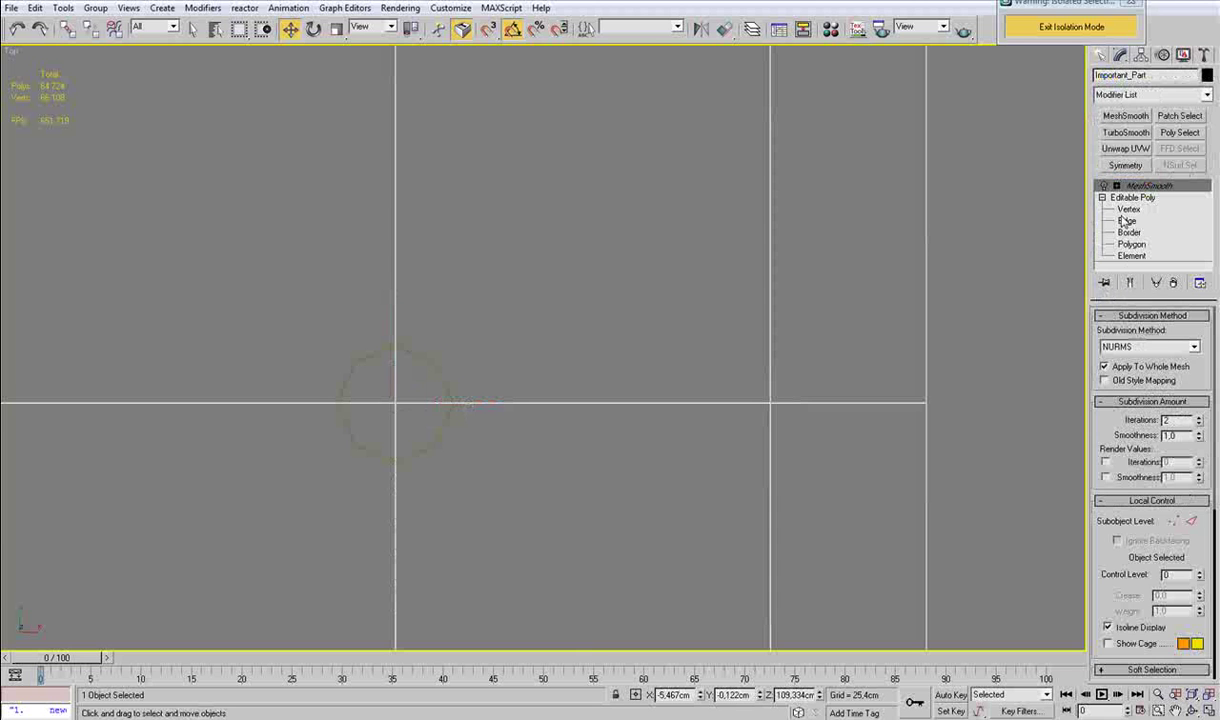
click(1126, 210)
middle_drag(455, 373, 486, 283)
scroll(486, 283, up, 2)
key(alt+c)
click(309, 397)
click(392, 361)
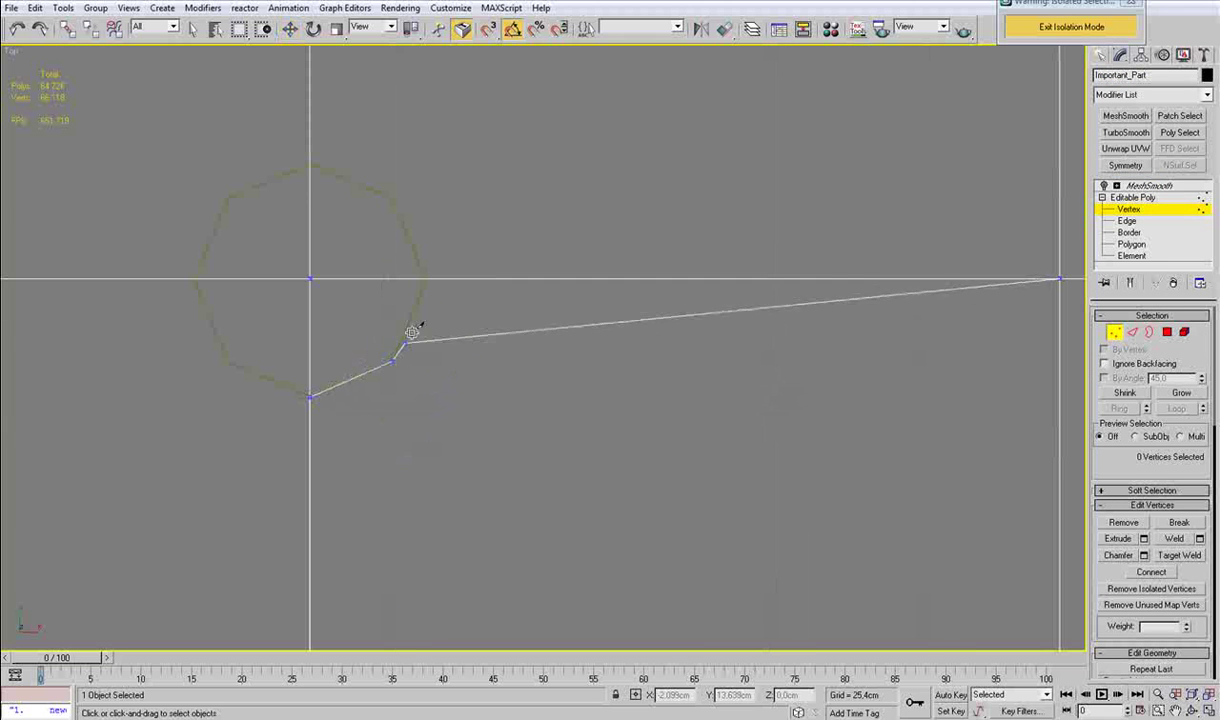
click(427, 277)
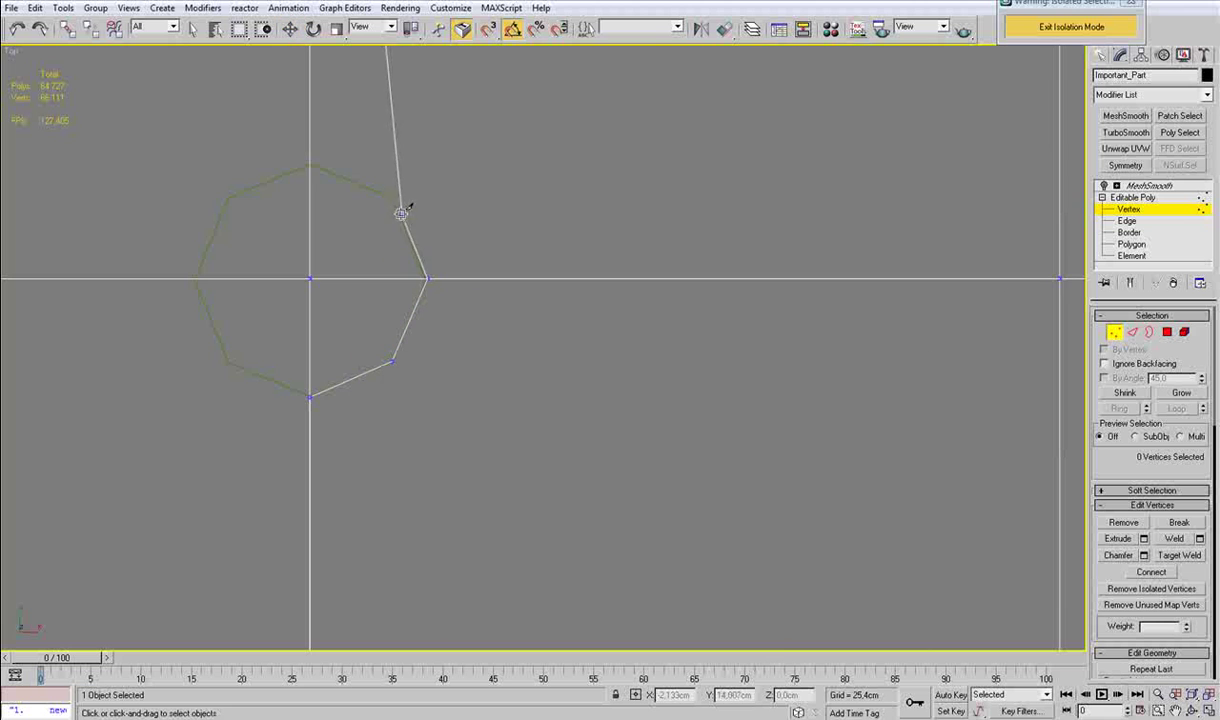
click(311, 164)
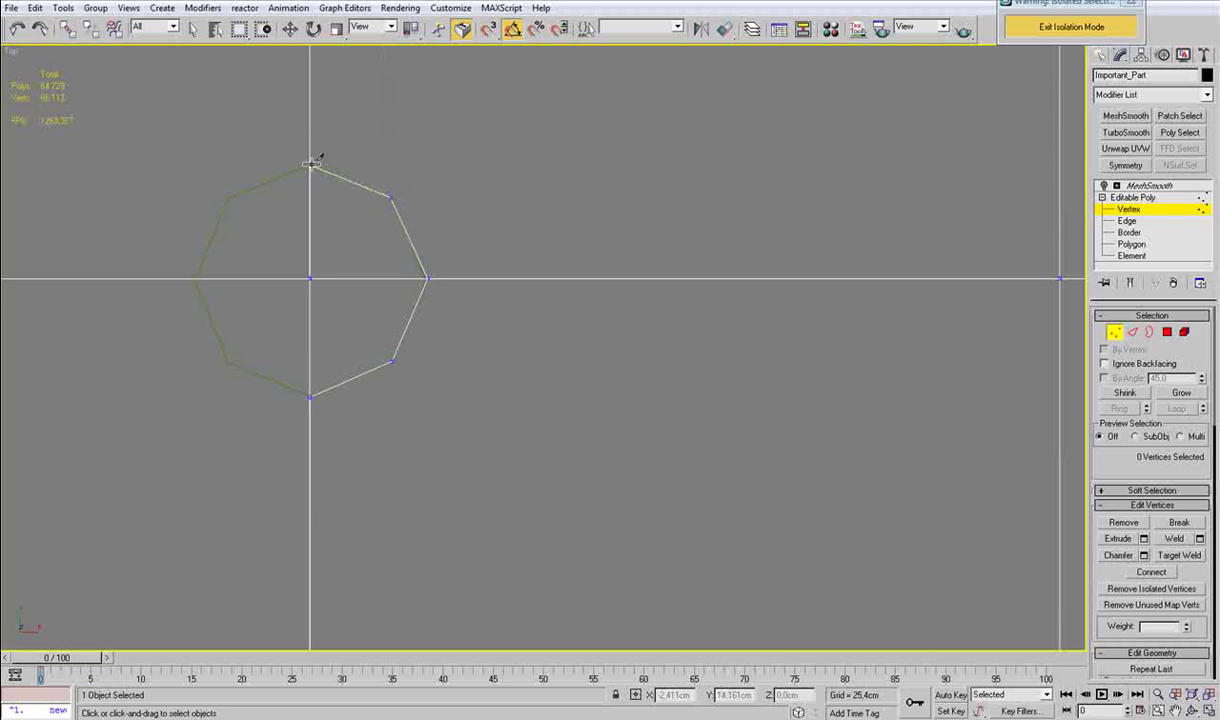
Cut edges from the half-octagon's two outer diagonal corners and its two end vertices to the boss's four corner vertices.
scroll(312, 160, down, 10)
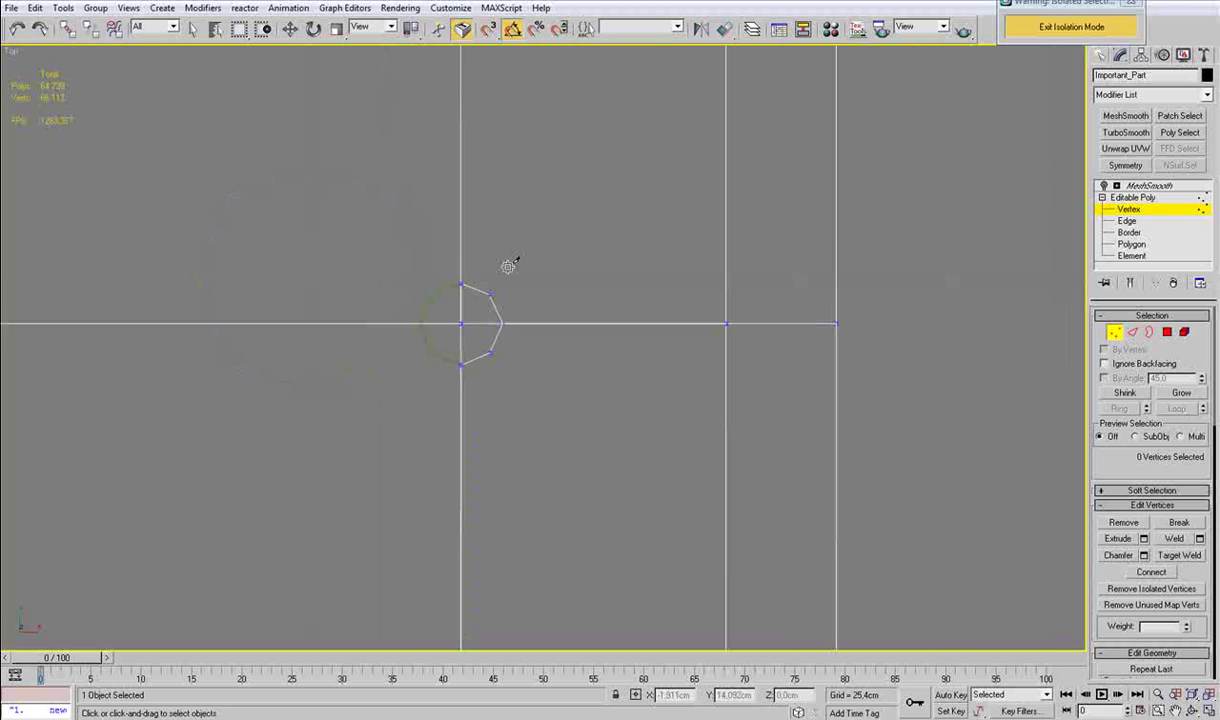
click(507, 306)
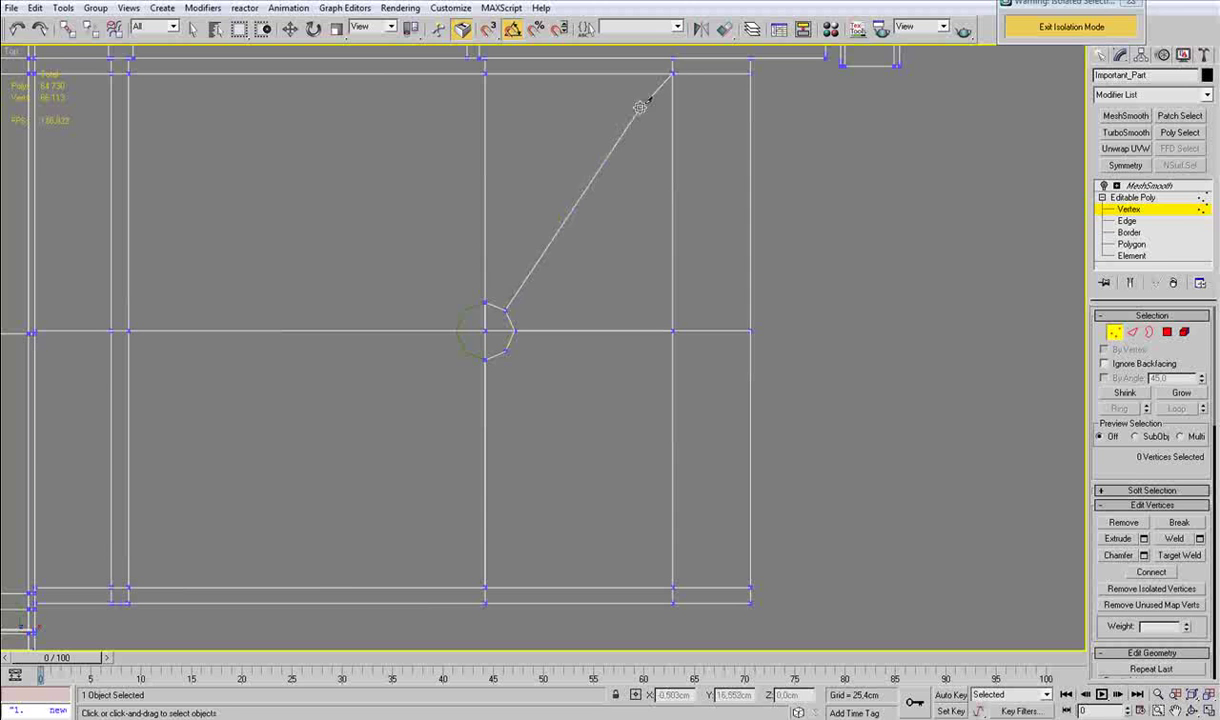
click(508, 352)
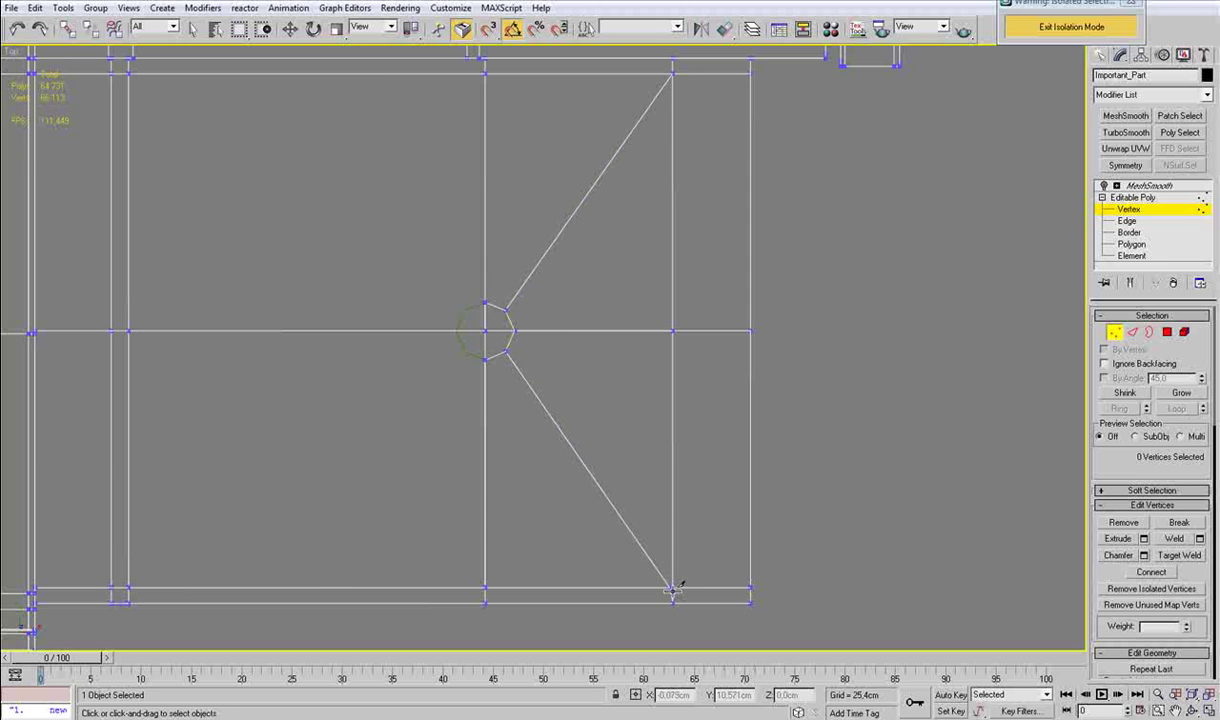
click(485, 302)
click(484, 358)
key(w)
scroll(532, 322, up, 4)
right_click(484, 319)
Delete the two polygons inside the half-octagon on the boss to open a hole.
click(486, 328)
key(4)
click(462, 341)
ctrl+click(459, 306)
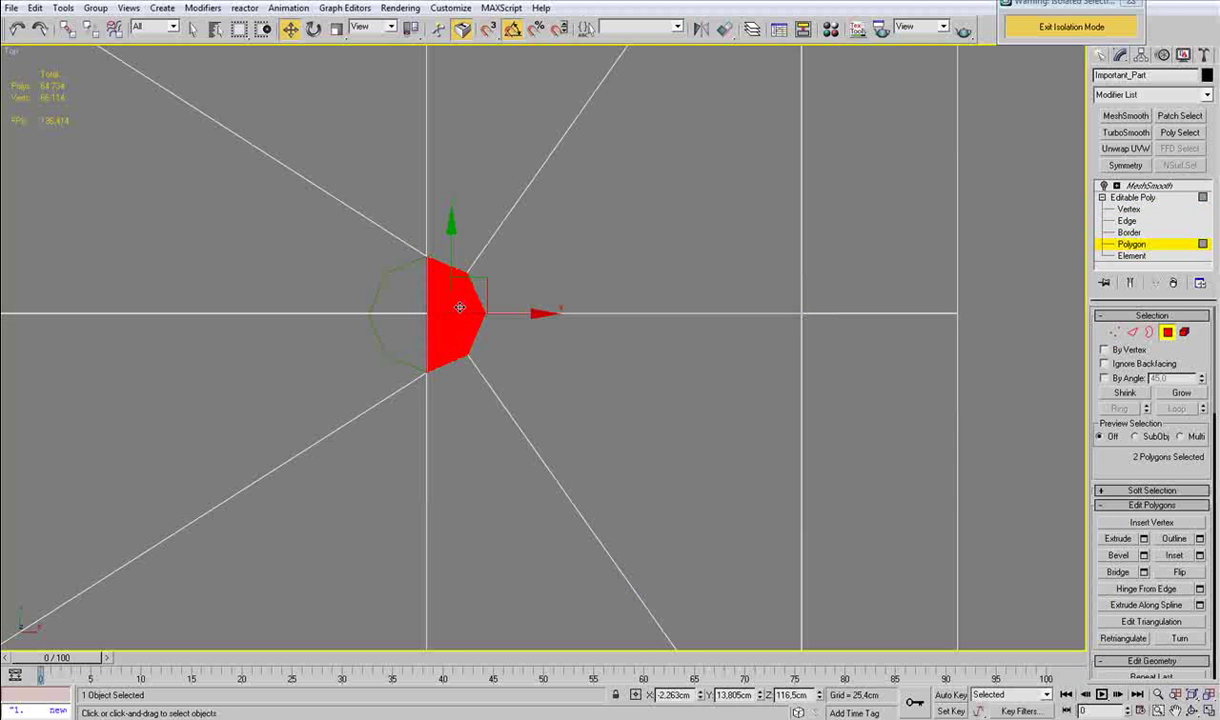
key(Delete)
Extrude the half-octagon hole's border upward into a low wall with its top at about Z 116.57 cm.
key(3)
click(472, 291)
key(p)
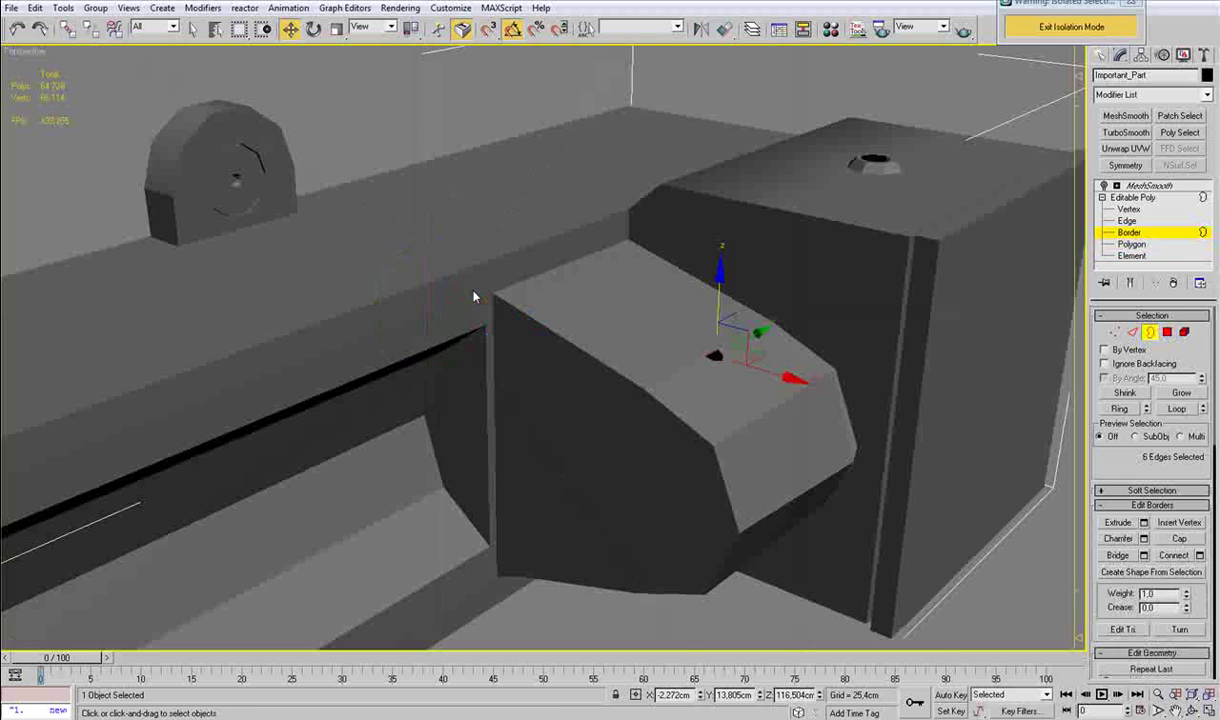
key(z)
key(F4)
scroll(539, 349, down, 2)
alt+middle_drag(539, 349, 541, 322)
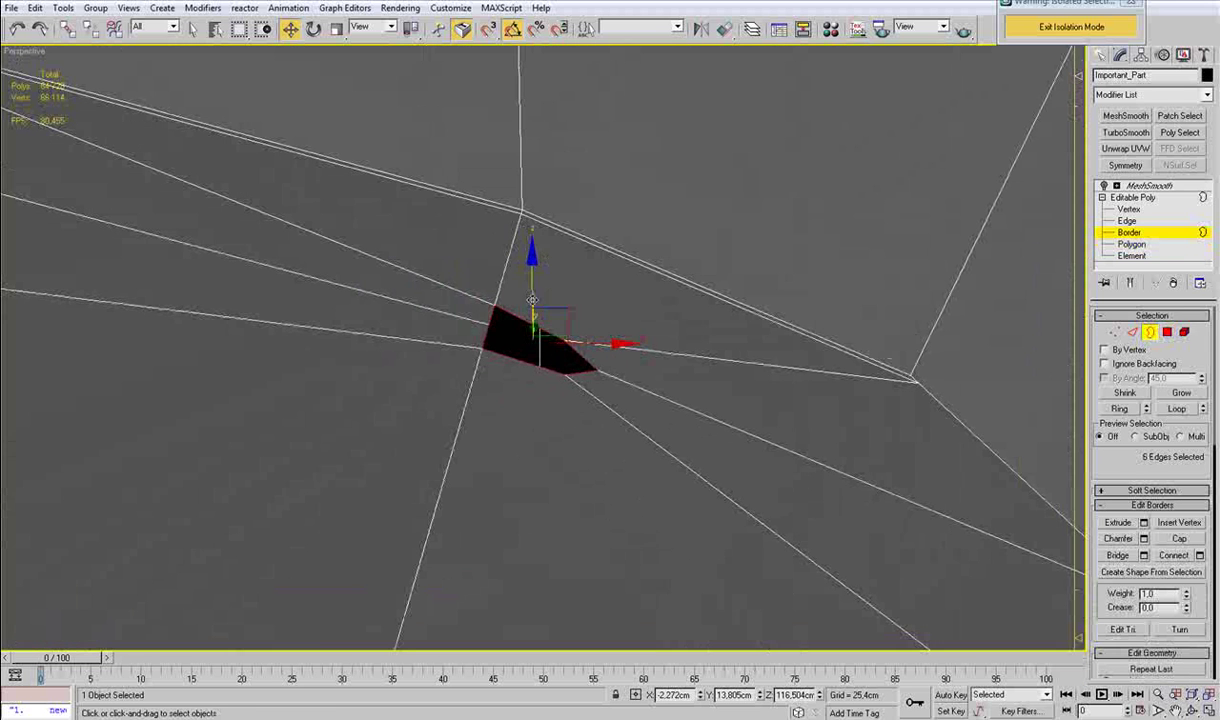
shift+drag(531, 281, 574, 602)
key(r)
key(w)
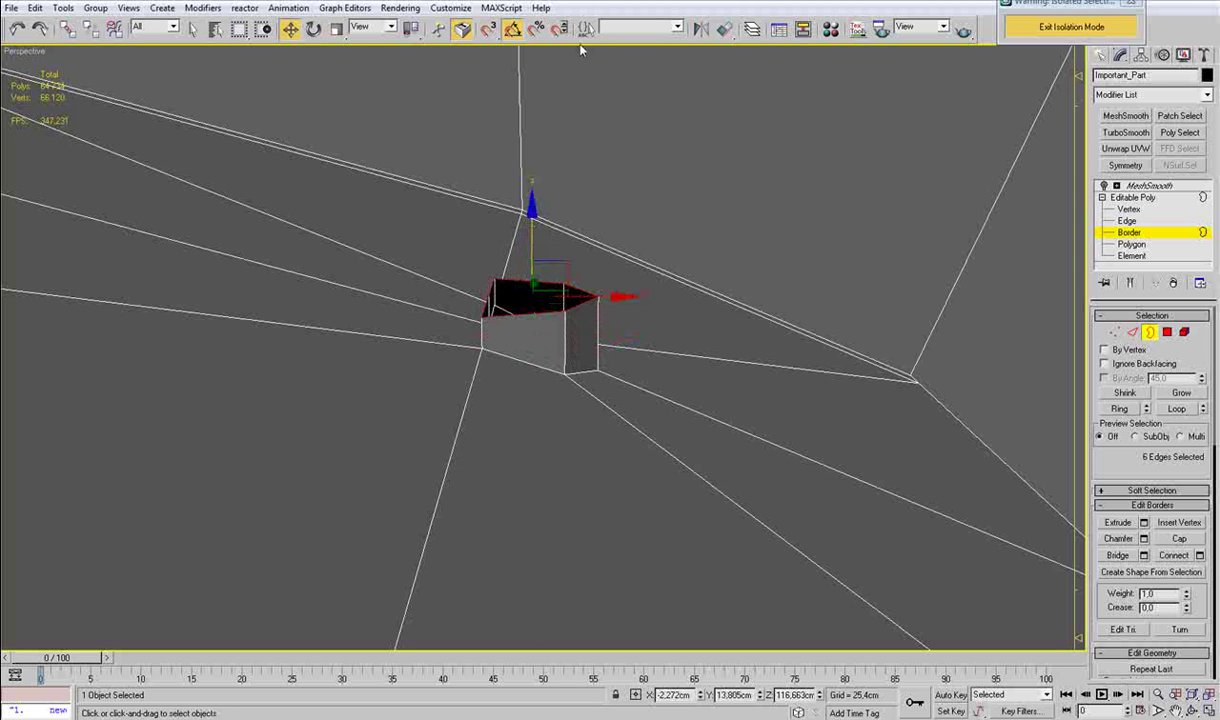
drag(533, 228, 537, 259)
Collapse the wall's upper and lower vertices together at both ends of the half-octagon's straight side.
alt+middle_drag(537, 259, 583, 389)
scroll(589, 260, up, 3)
key(1)
click(532, 433)
drag(399, 312, 450, 340)
key(ctrl+alt+c)
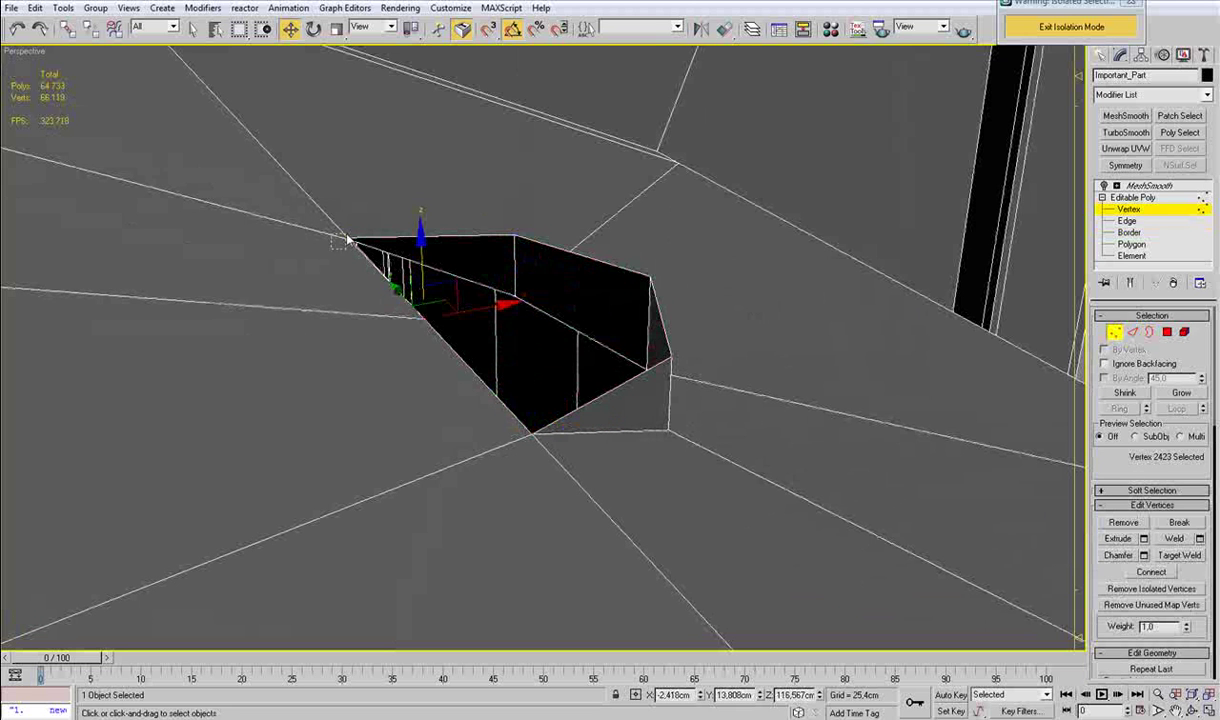
drag(316, 216, 388, 258)
key(ctrl+alt+c)
alt+middle_drag(493, 264, 447, 289)
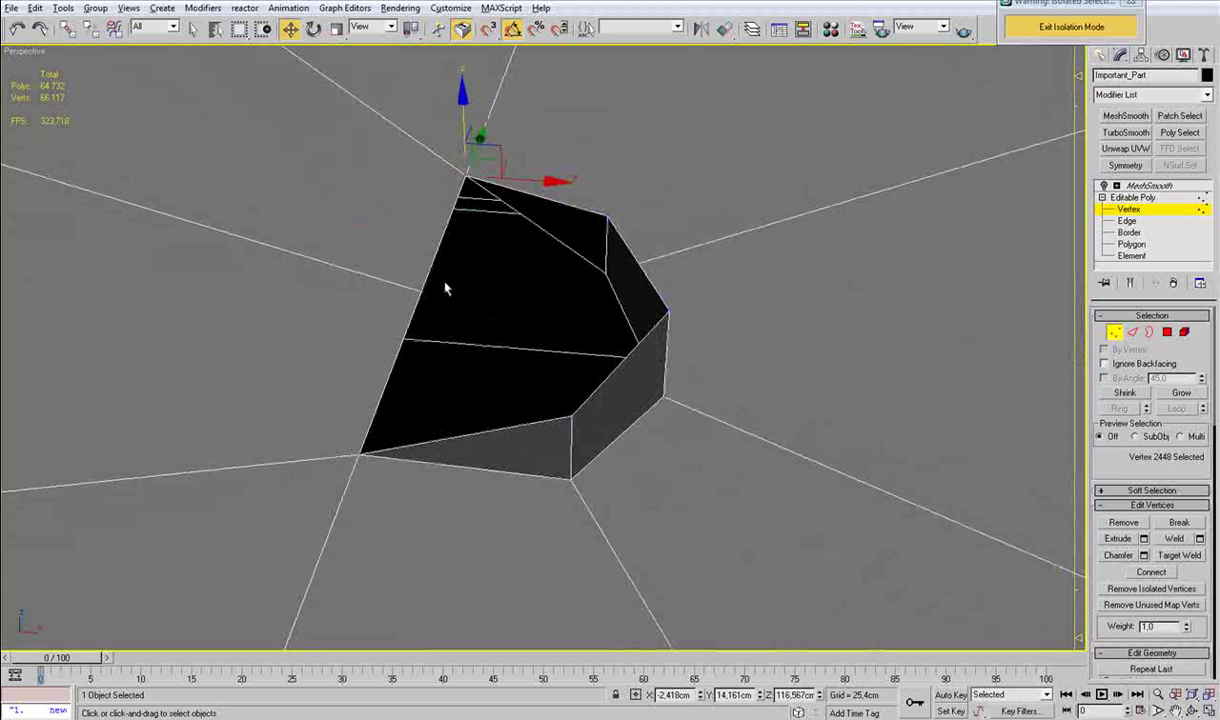
Cap the raised half-octagon's open border and cut an edge across the cap from its straight side's midpoint to the outer corner.
key(3)
click(547, 424)
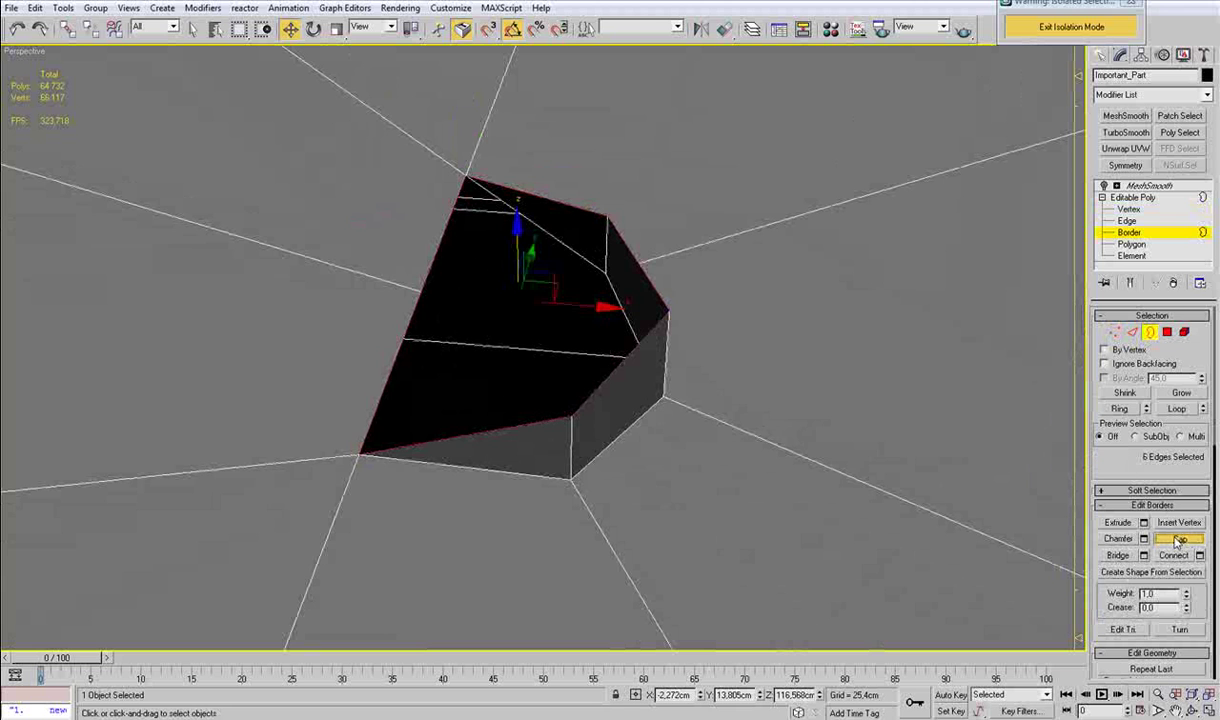
click(1179, 540)
key(1)
click(421, 292)
click(671, 311)
right_click(669, 310)
Connect the eight edges radiating from the half-octagon's base with one segment, pinch 85 and slide 98.
alt+middle_drag(683, 389, 548, 359)
scroll(580, 349, down, 6)
scroll(569, 365, up, 5)
scroll(548, 359, up, 2)
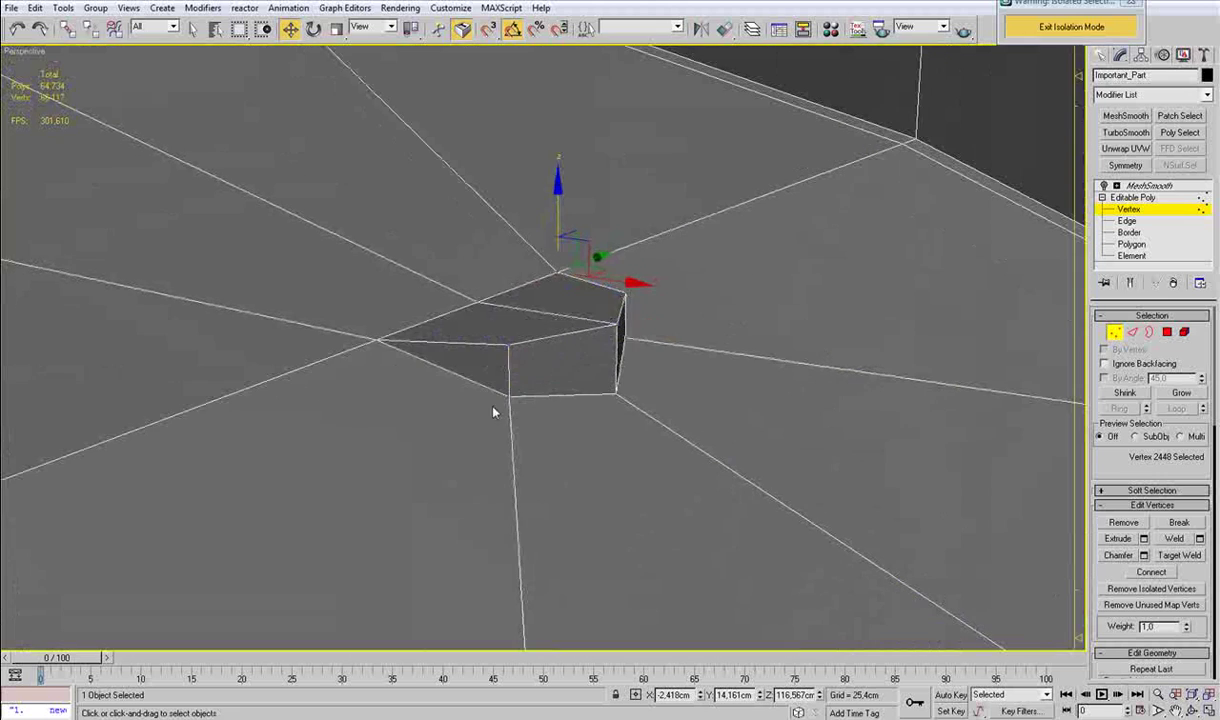
scroll(508, 408, up, 2)
key(2)
click(512, 409)
click(489, 469)
key(alt+r)
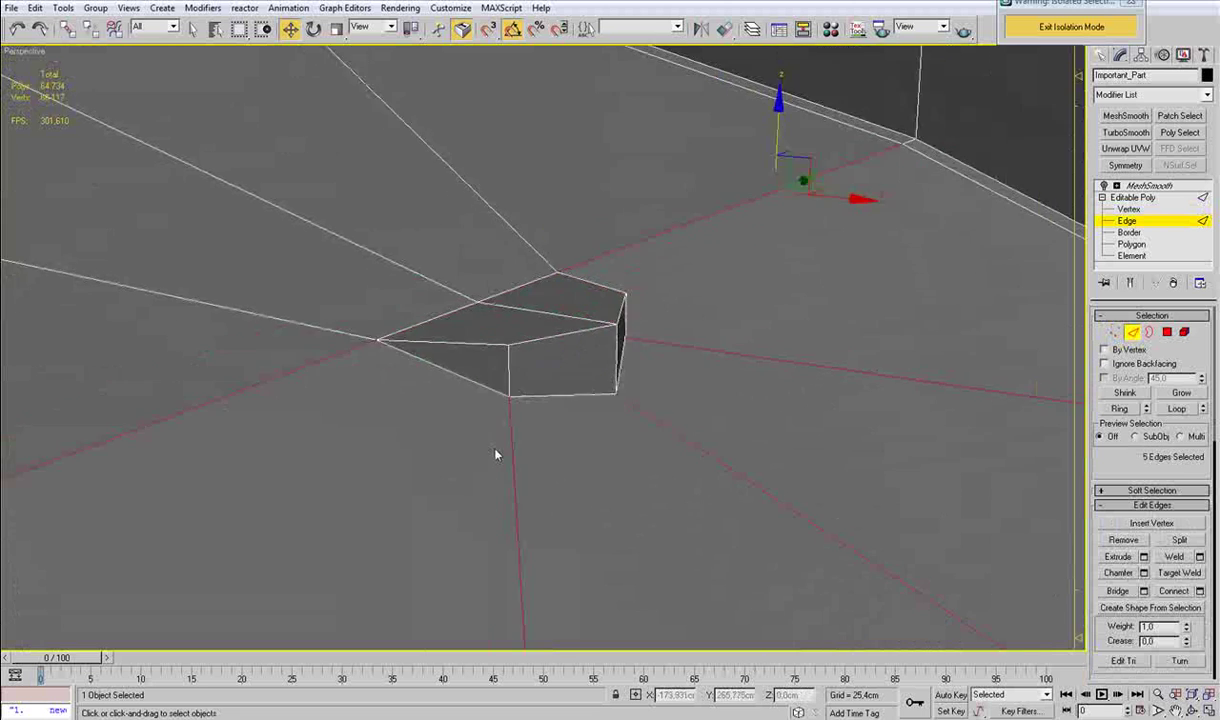
alt+middle_drag(496, 463, 501, 457)
scroll(501, 457, down, 6)
ctrl+click(453, 360)
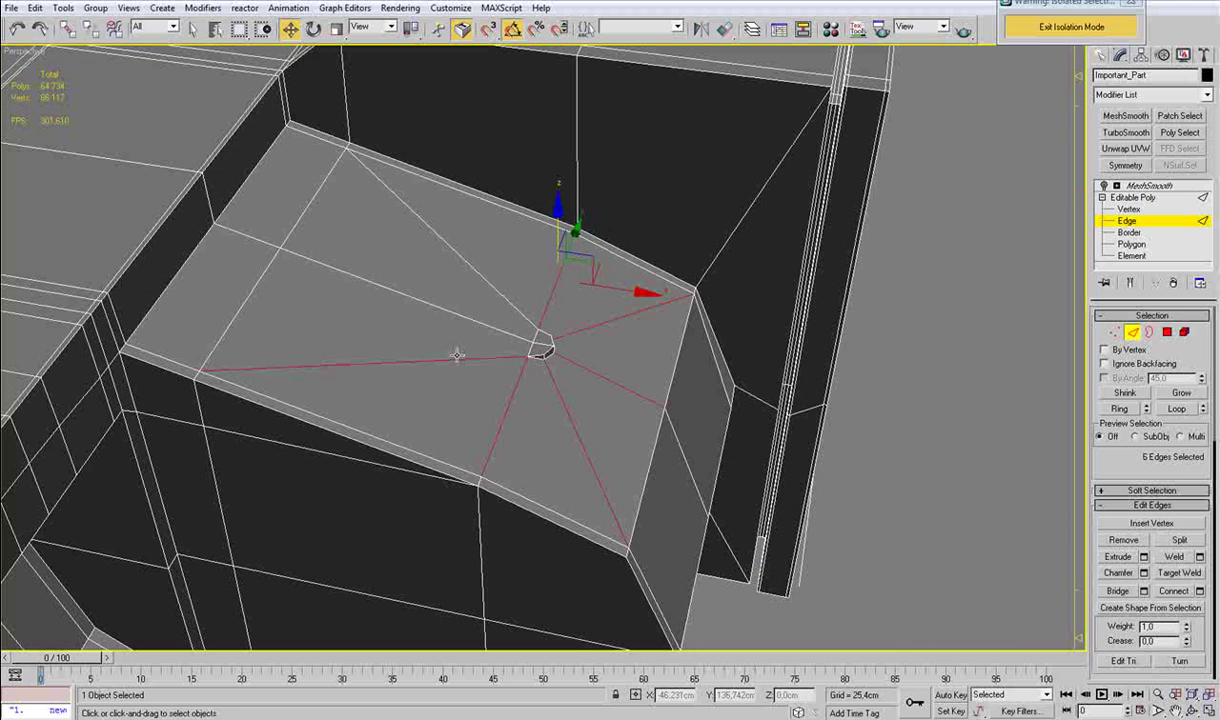
ctrl+click(500, 327)
ctrl+click(503, 303)
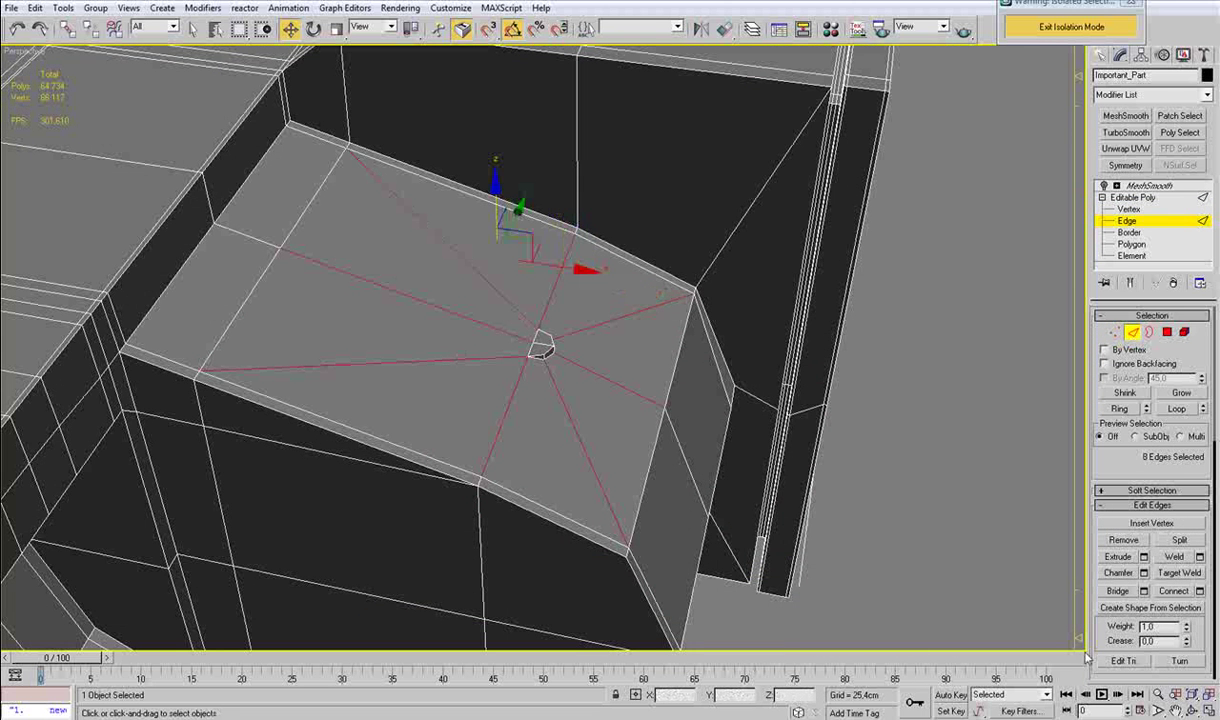
click(1199, 590)
drag(673, 312, 834, 312)
drag(855, 366, 818, 229)
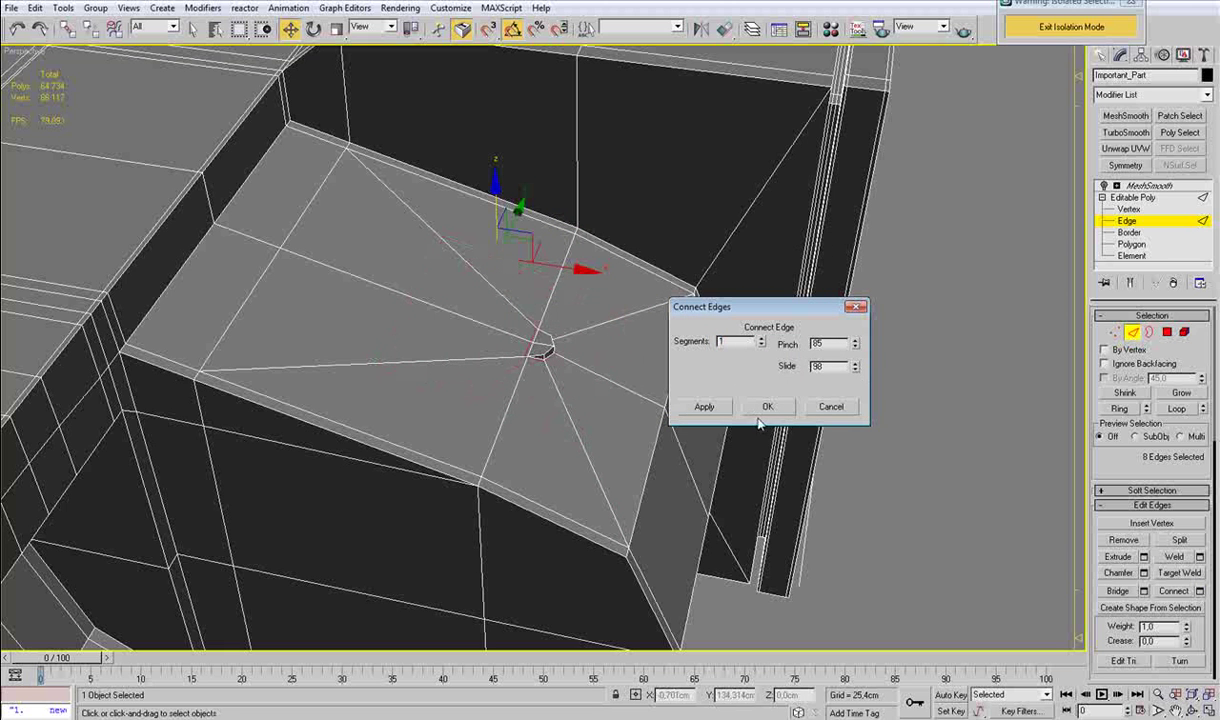
click(757, 410)
Undo the connection around the half-octagon and redo it with slide 99, tight against its base.
key(z)
key(ctrl+z)
click(1200, 591)
click(855, 366)
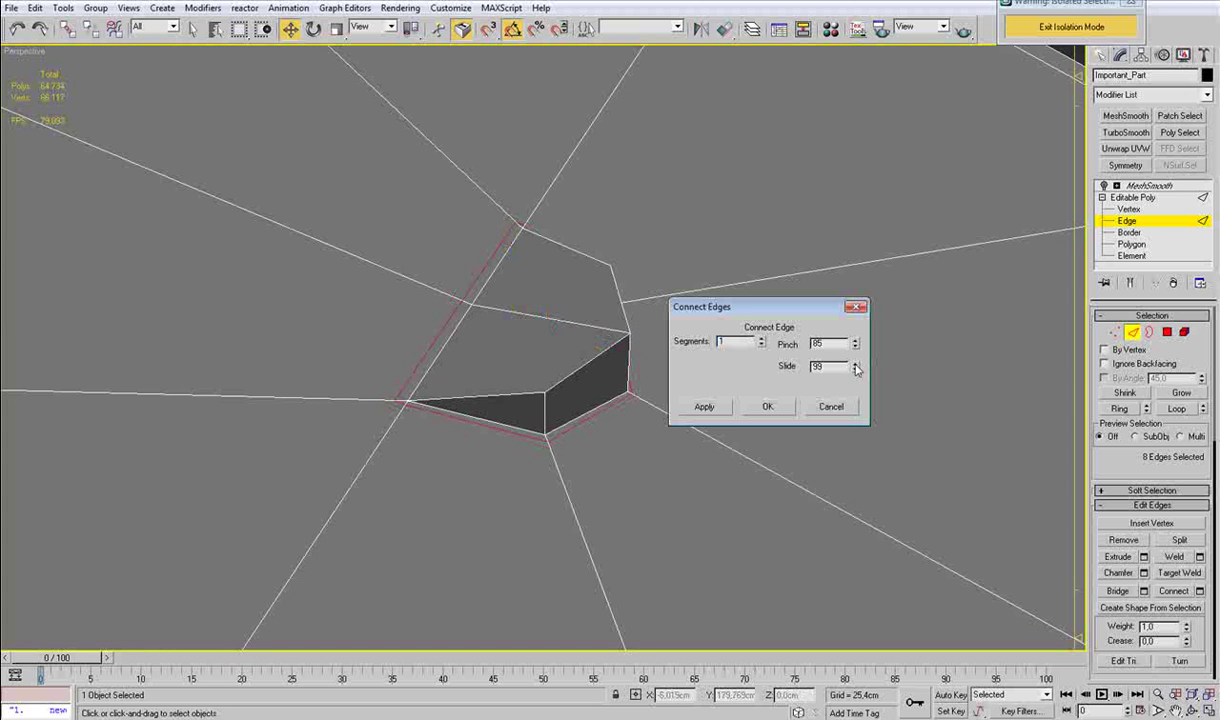
click(768, 406)
Weld the doubled ring vertices at both ends of the half-octagon's straight side, using a 0.615 cm threshold.
scroll(390, 402, up, 5)
key(1)
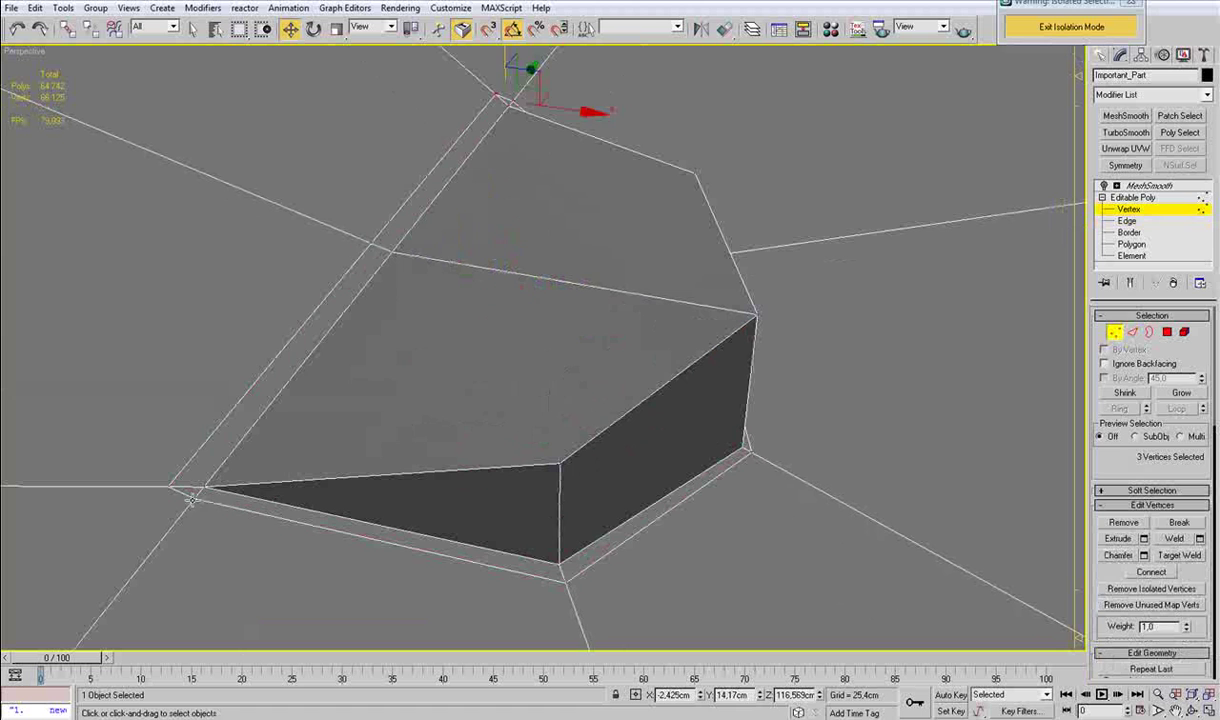
click(191, 500)
ctrl+click(172, 488)
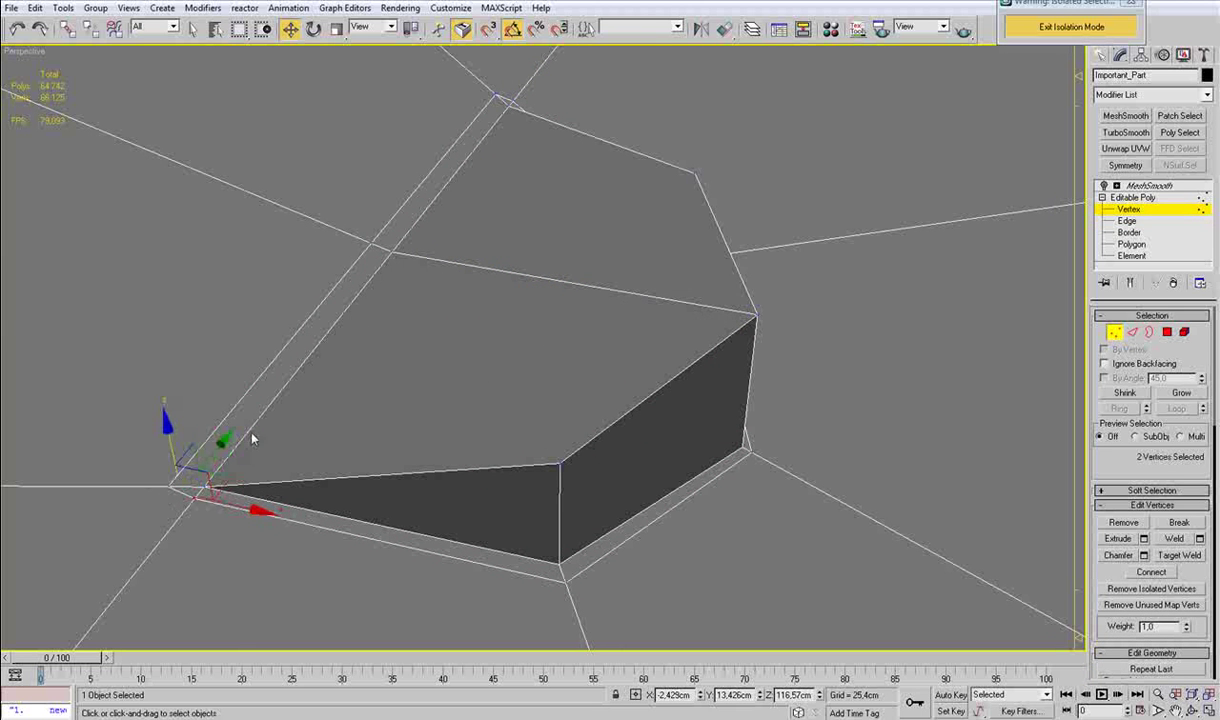
click(1200, 539)
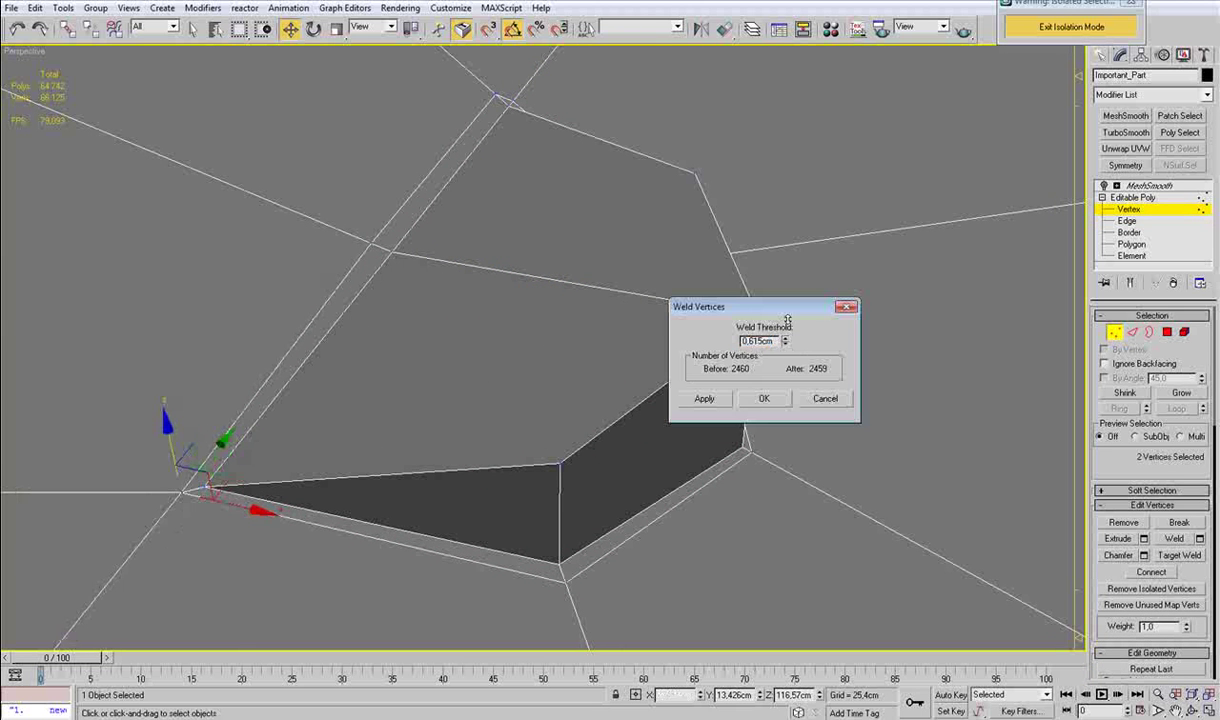
click(744, 399)
click(507, 99)
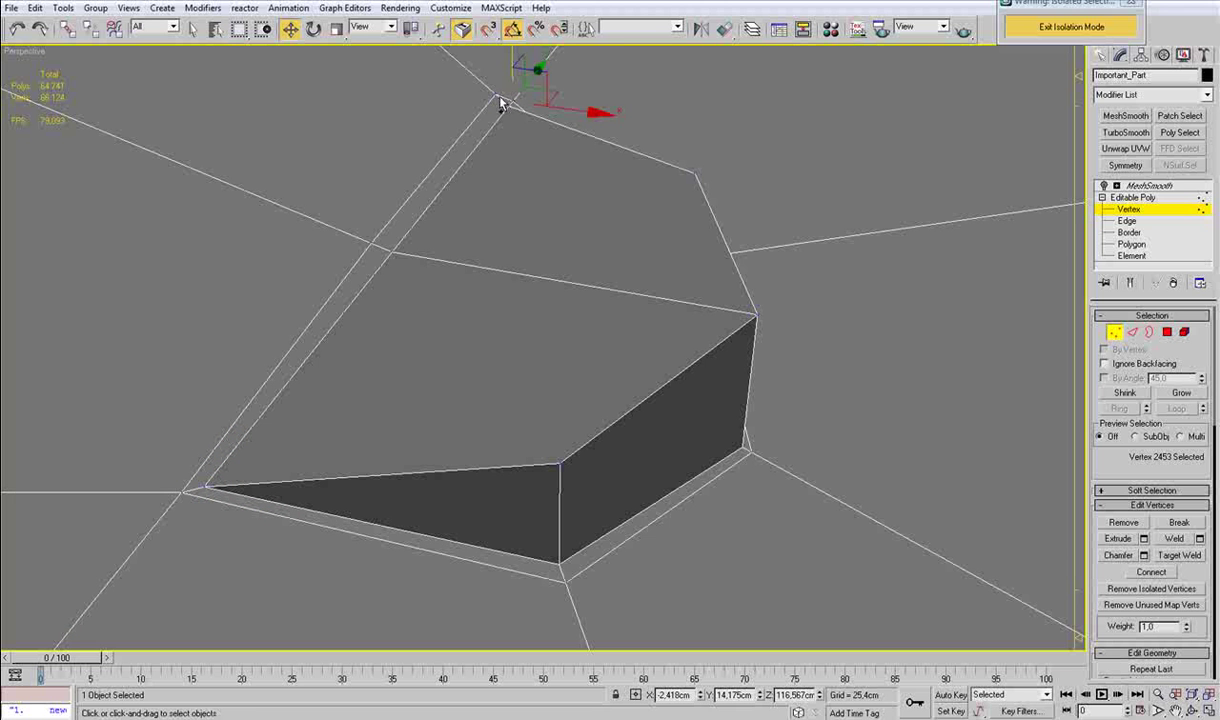
middle_drag(504, 326, 509, 304)
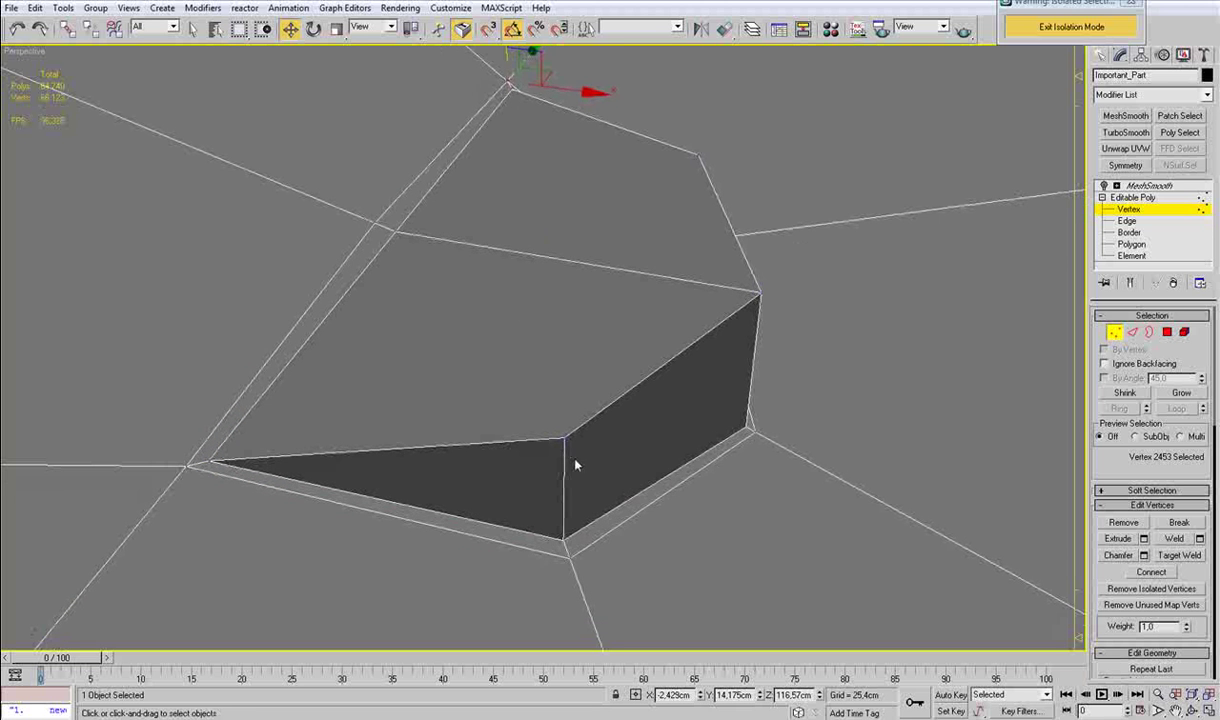
Select the ring of three vertical edges on the raised half-octagon's wall.
key(2)
click(563, 461)
key(alt+r)
Try connecting the wall's vertical edges directly and cutting from the new loop to the straight side's end corner.
key(ctrl+shift+e)
alt+middle_drag(677, 457, 616, 404)
alt+middle_drag(670, 342, 547, 332)
scroll(547, 332, up, 3)
key(1)
click(495, 268)
scroll(511, 272, down, 3)
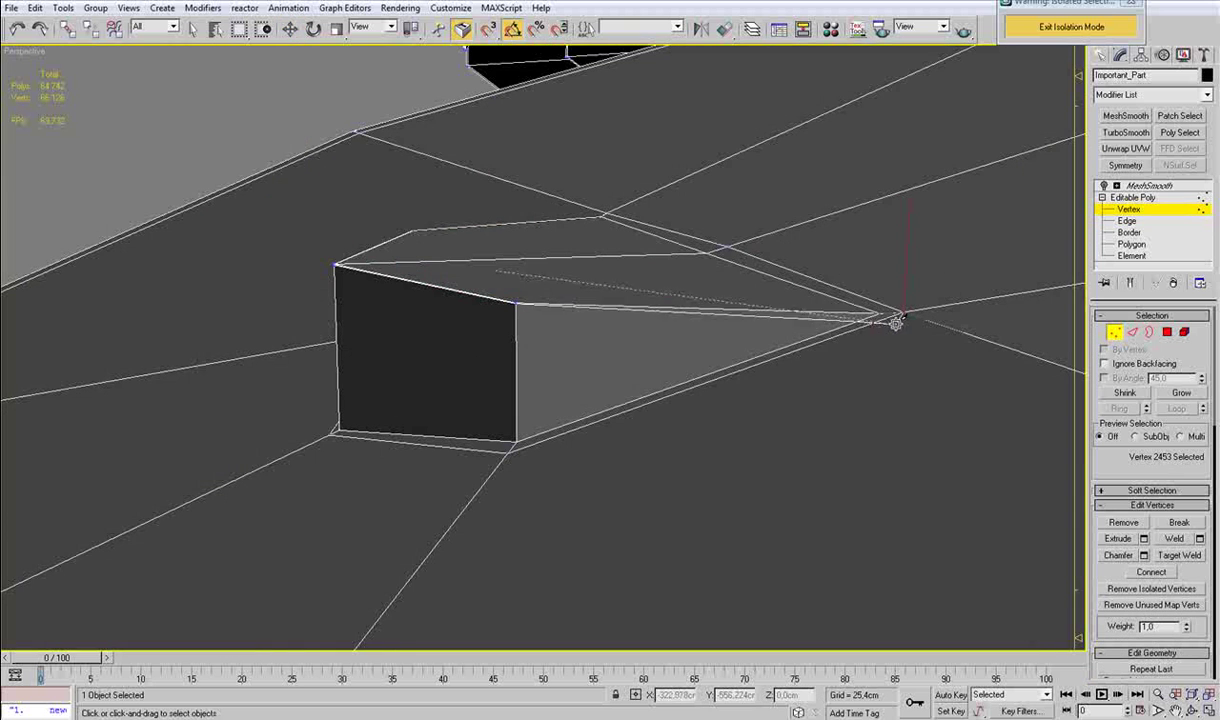
scroll(501, 305, up, 4)
scroll(494, 452, down, 3)
key(ctrl+z)
right_click(716, 487)
scroll(750, 470, down, 3)
Connect the wall's three vertical edges with two segments pinched close to the upper and lower rims.
key(2)
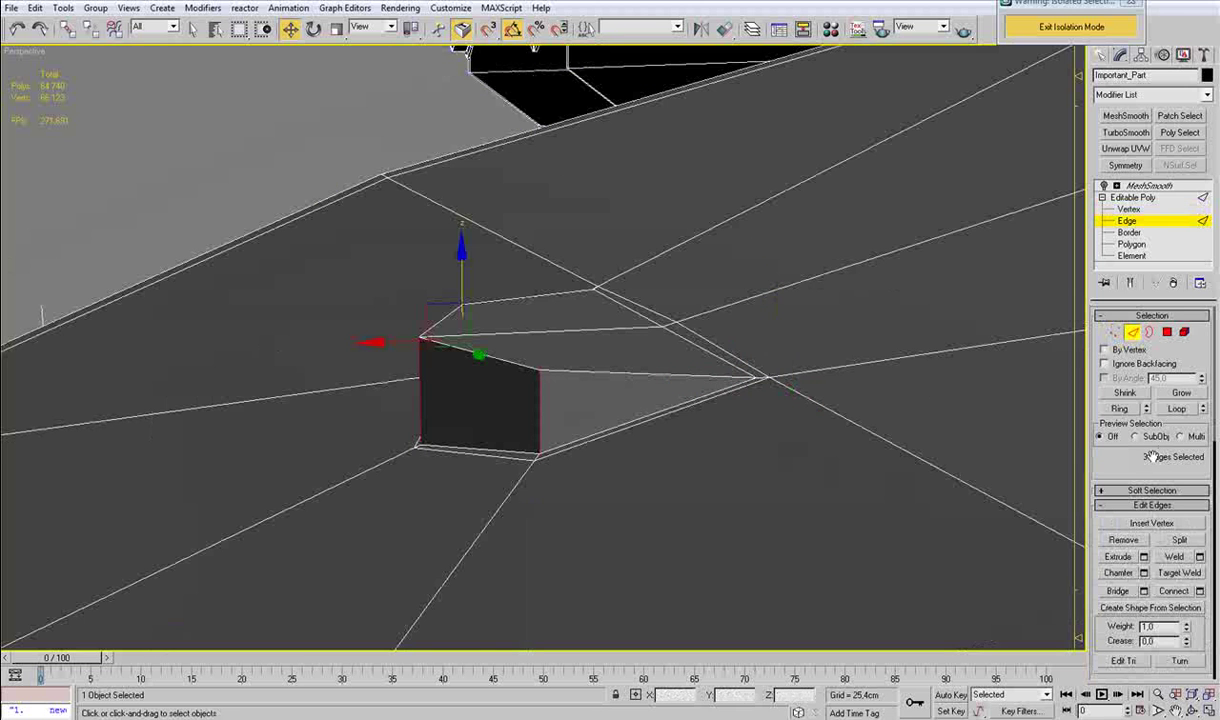
click(1200, 590)
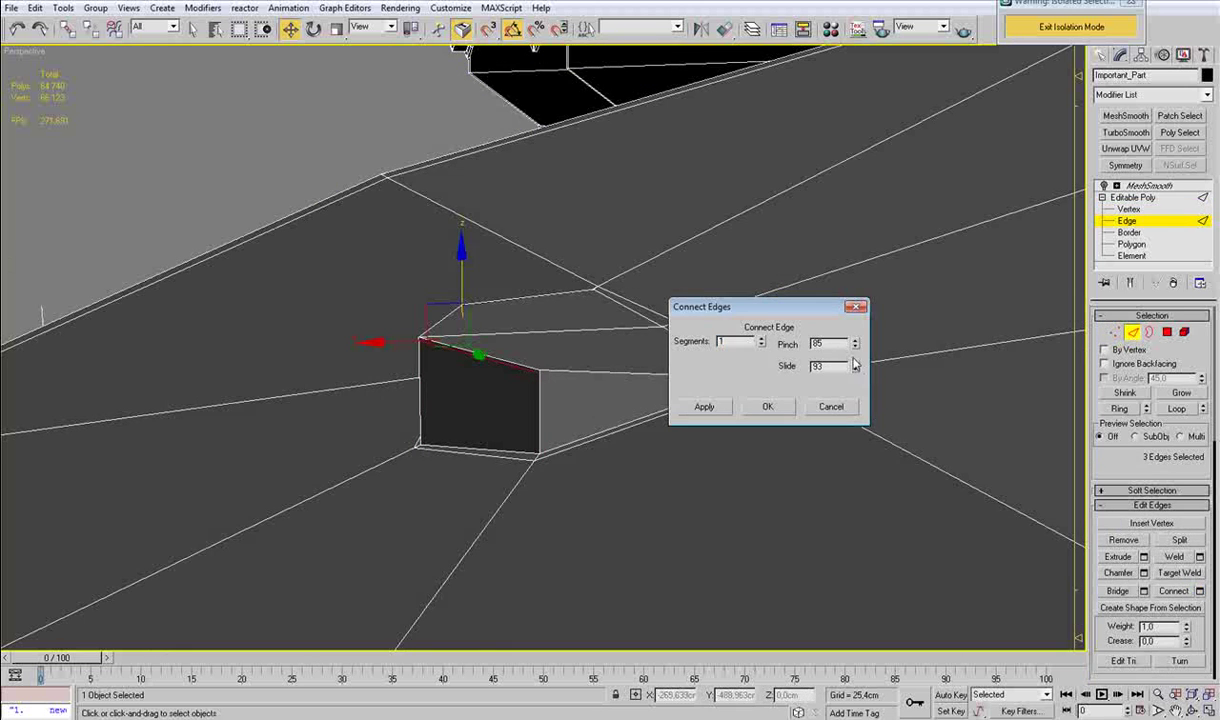
click(763, 339)
right_click(857, 368)
drag(858, 343, 858, 340)
click(770, 408)
Cut two edges from the ends of the new wall loops to the sharp corner at one end of the straight side.
scroll(643, 364, up, 5)
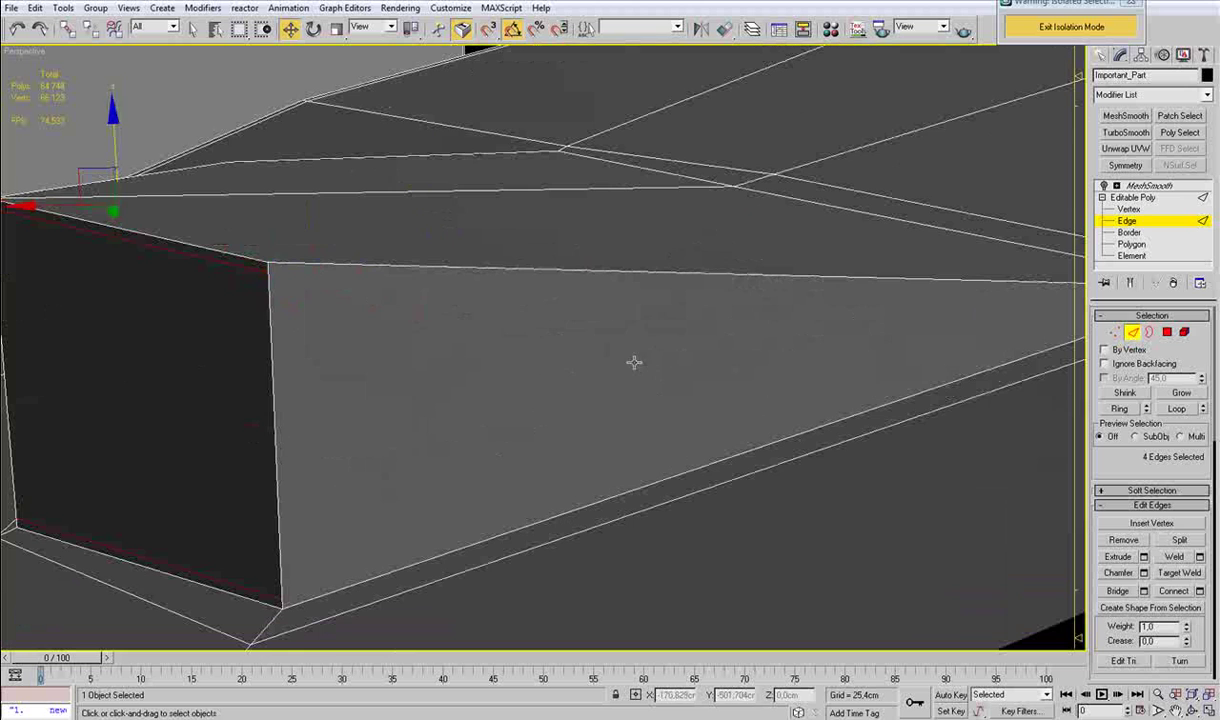
key(1)
key(alt+c)
click(269, 270)
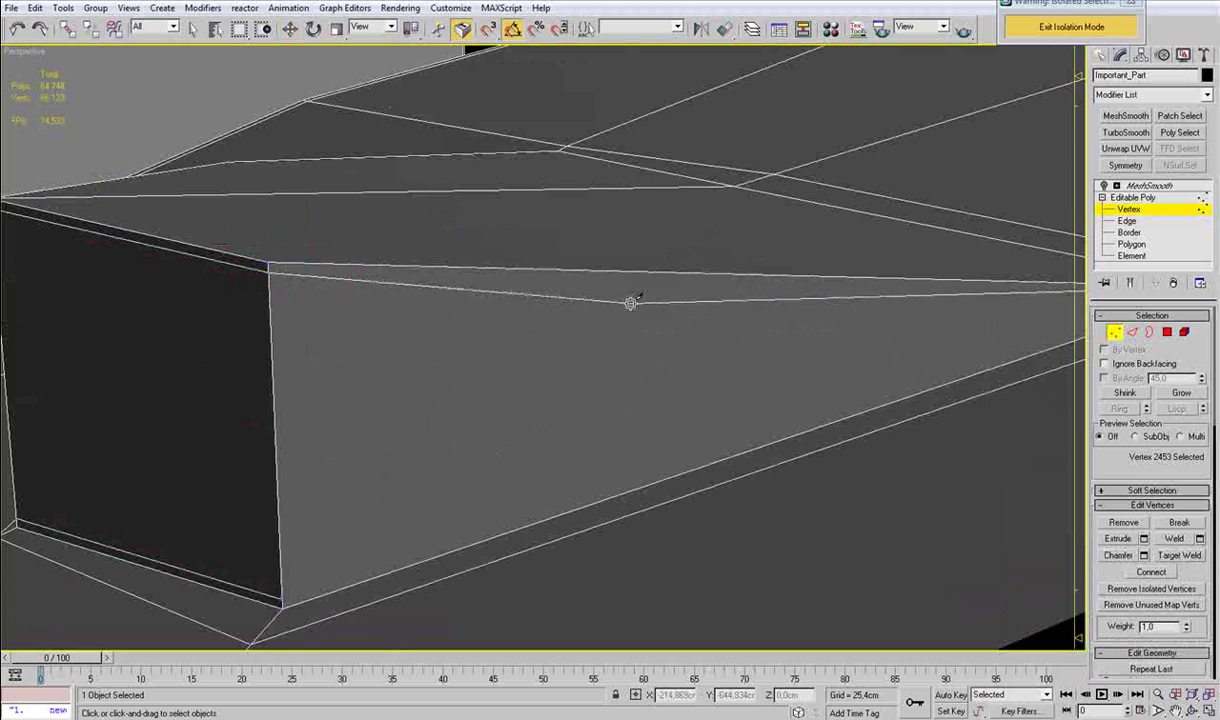
scroll(690, 300, down, 3)
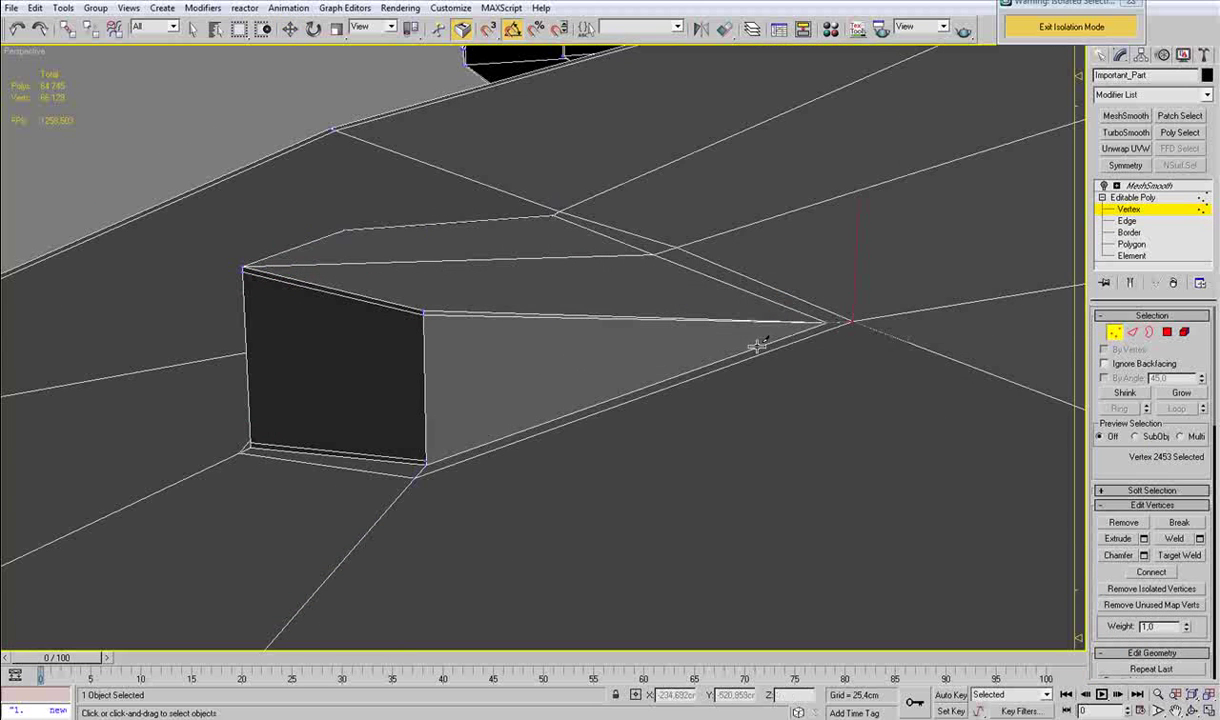
click(426, 459)
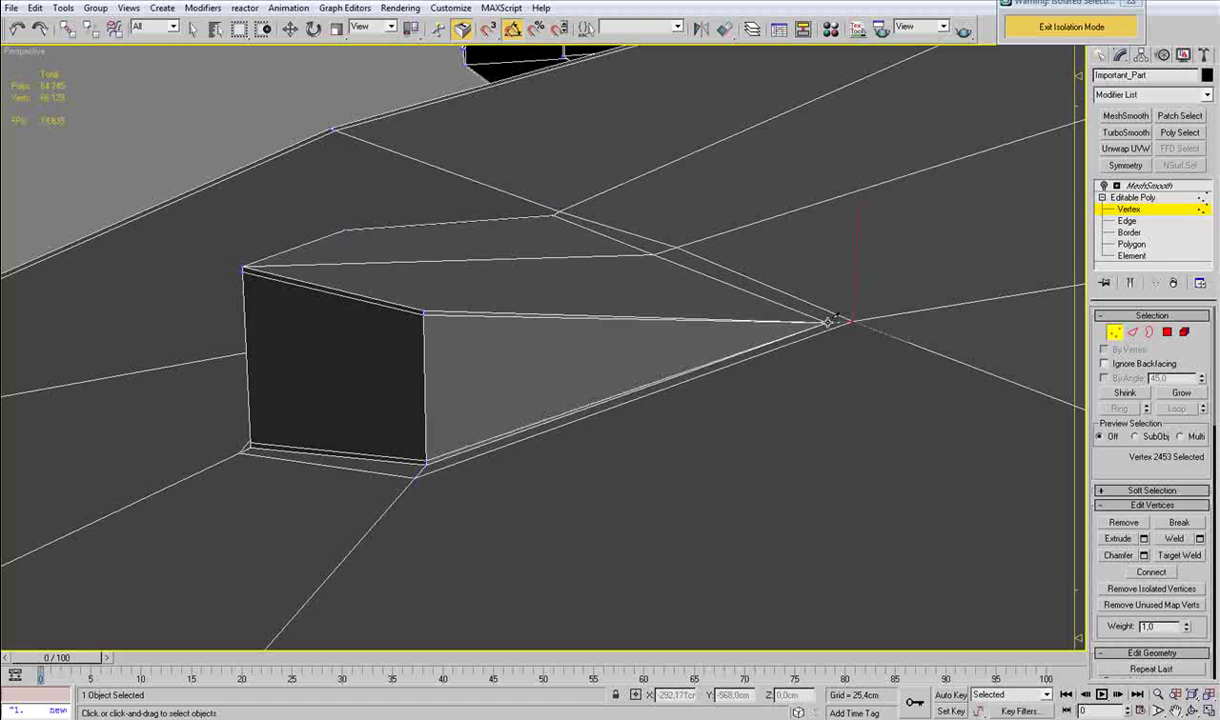
Cut matching edges from both wall loops to the sharp corner at the straight side's opposite end.
alt+middle_drag(271, 470, 515, 455)
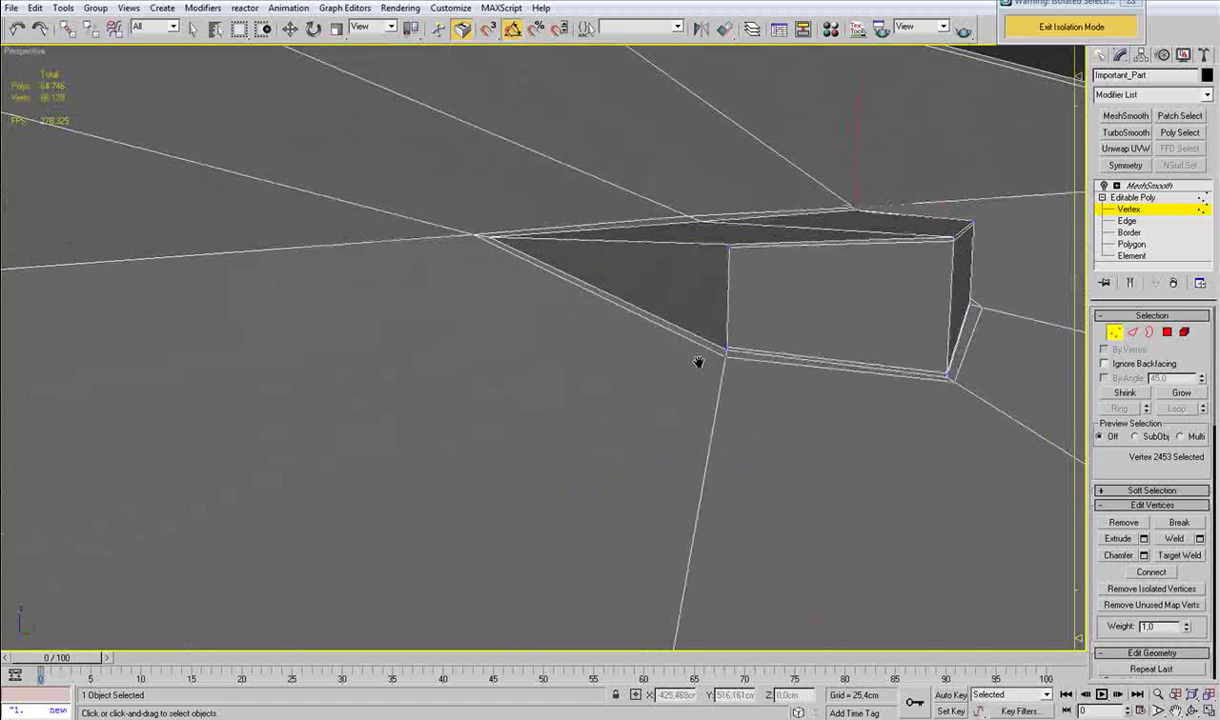
middle_drag(708, 333, 681, 452)
scroll(690, 456, up, 4)
click(932, 614)
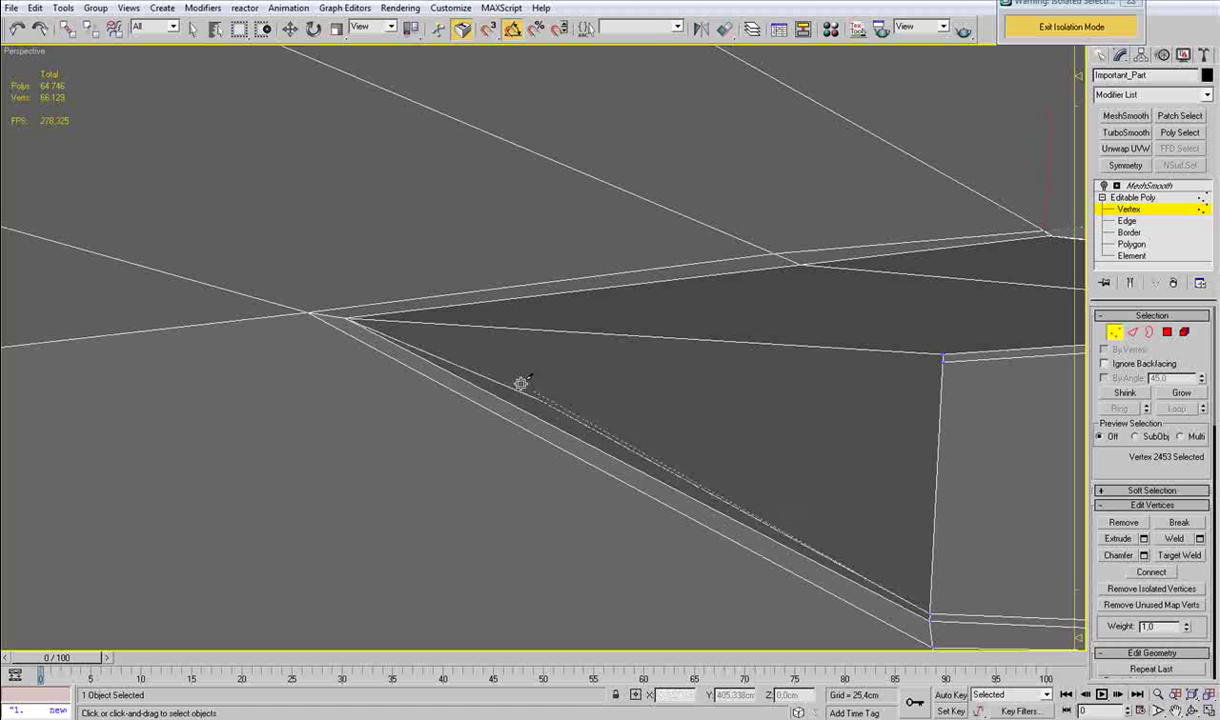
drag(942, 360, 362, 297)
click(346, 317)
Collapse the selected vertices at that sharp corner and check both end corners in wireframe and shaded display.
key(w)
key(ctrl+alt+c)
key(F3)
mouse_move(496, 371)
alt+middle_down()
mouse_move(754, 377)
mouse_move(817, 417)
mouse_move(920, 446)
alt+middle_up()
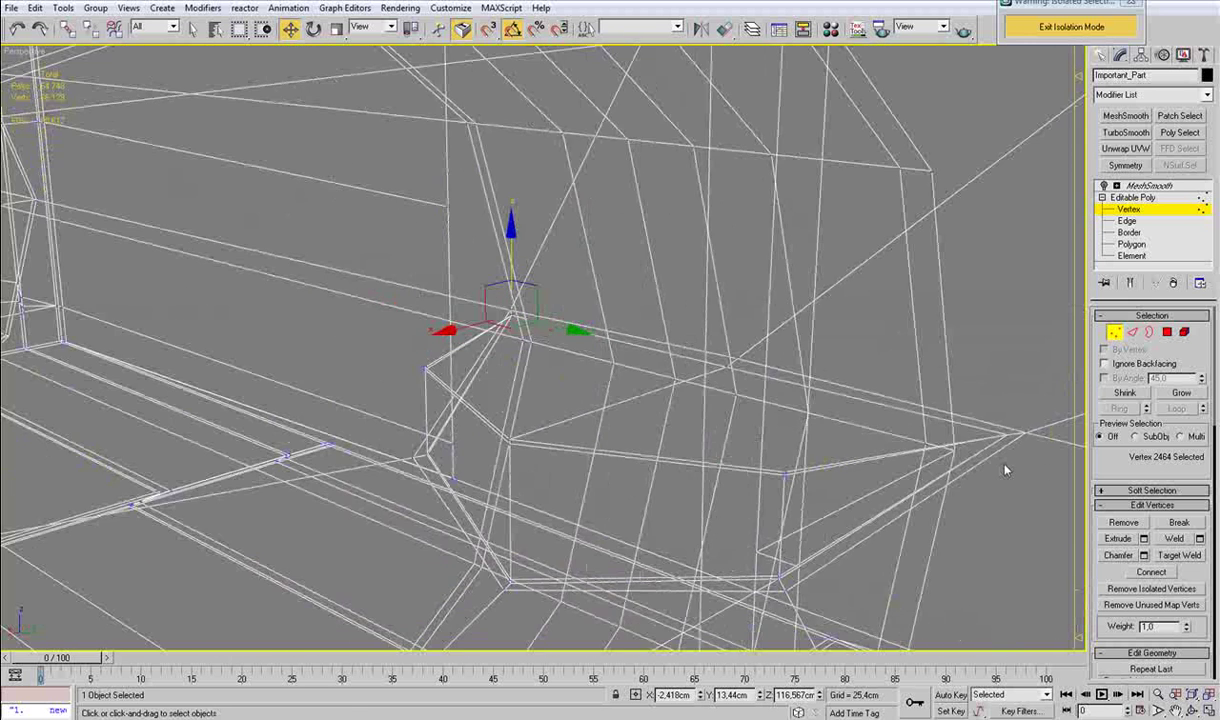
key(F3)
click(1009, 436)
alt+middle_drag(1012, 414, 784, 453)
Enable MeshSmooth on Important_Part and check the smoothed half-round detail on the boss with the edge display off.
scroll(784, 452, down, 6)
alt+middle_drag(716, 415, 889, 388)
click(1115, 334)
click(1041, 415)
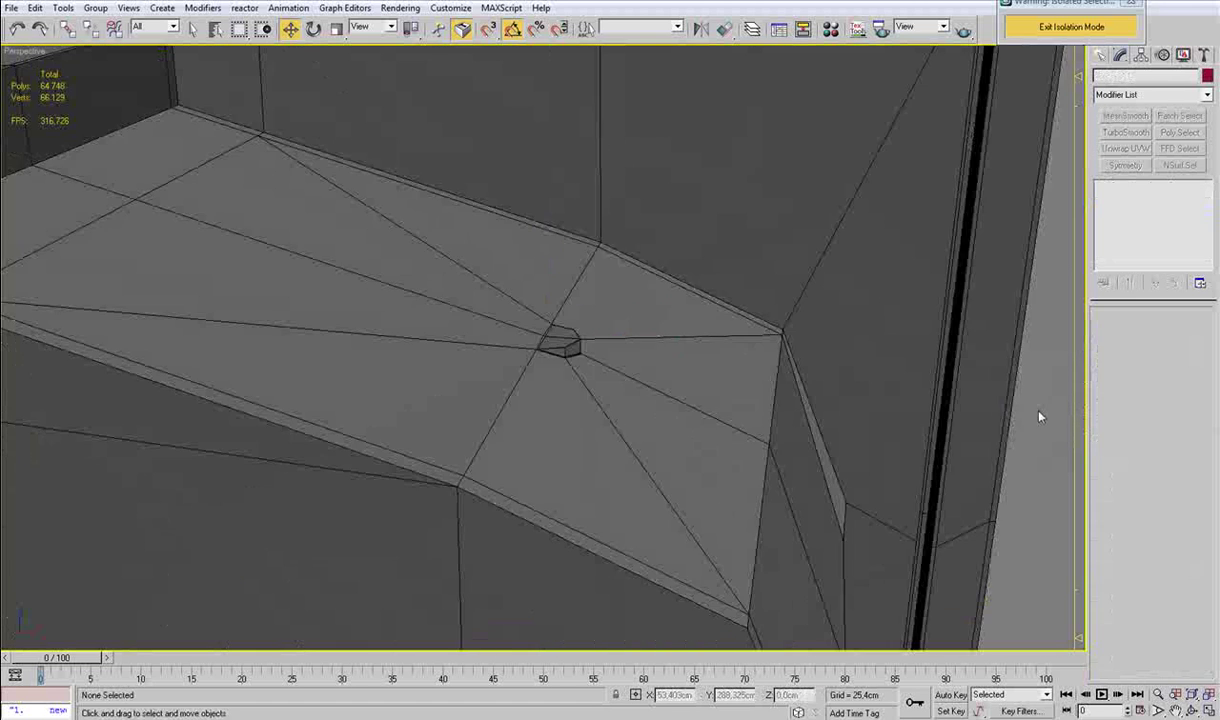
scroll(664, 385, down, 2)
click(664, 385)
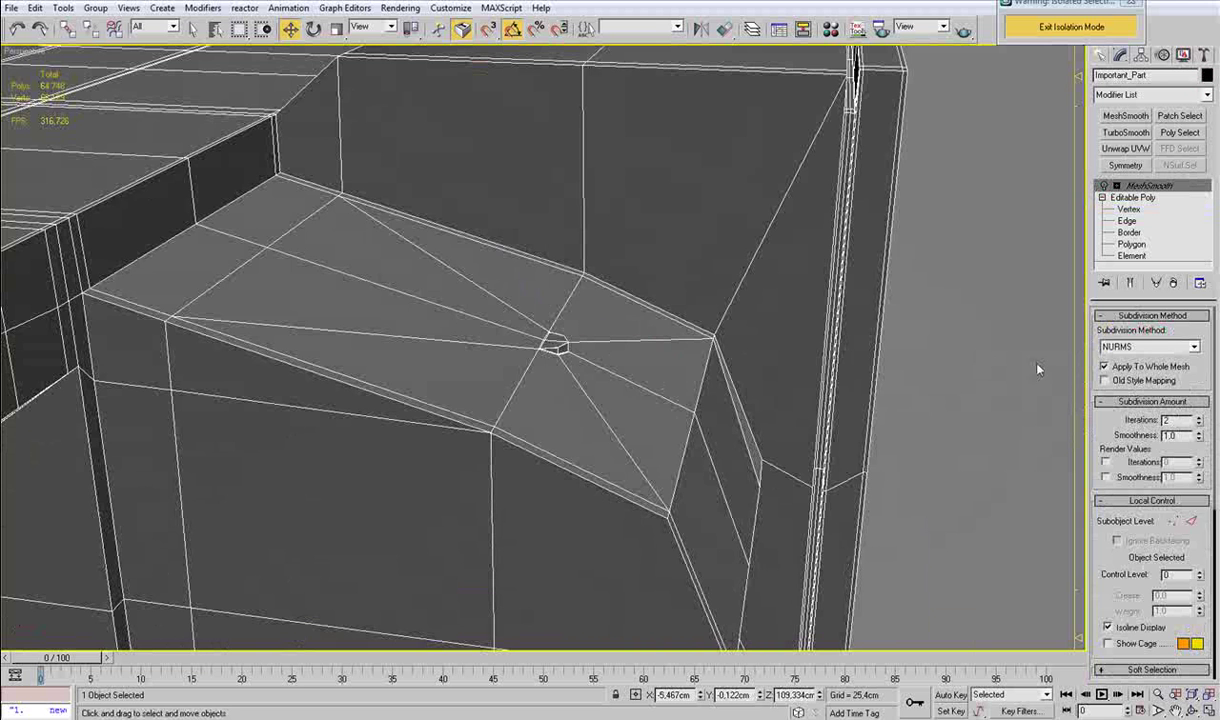
click(980, 434)
key(F4)
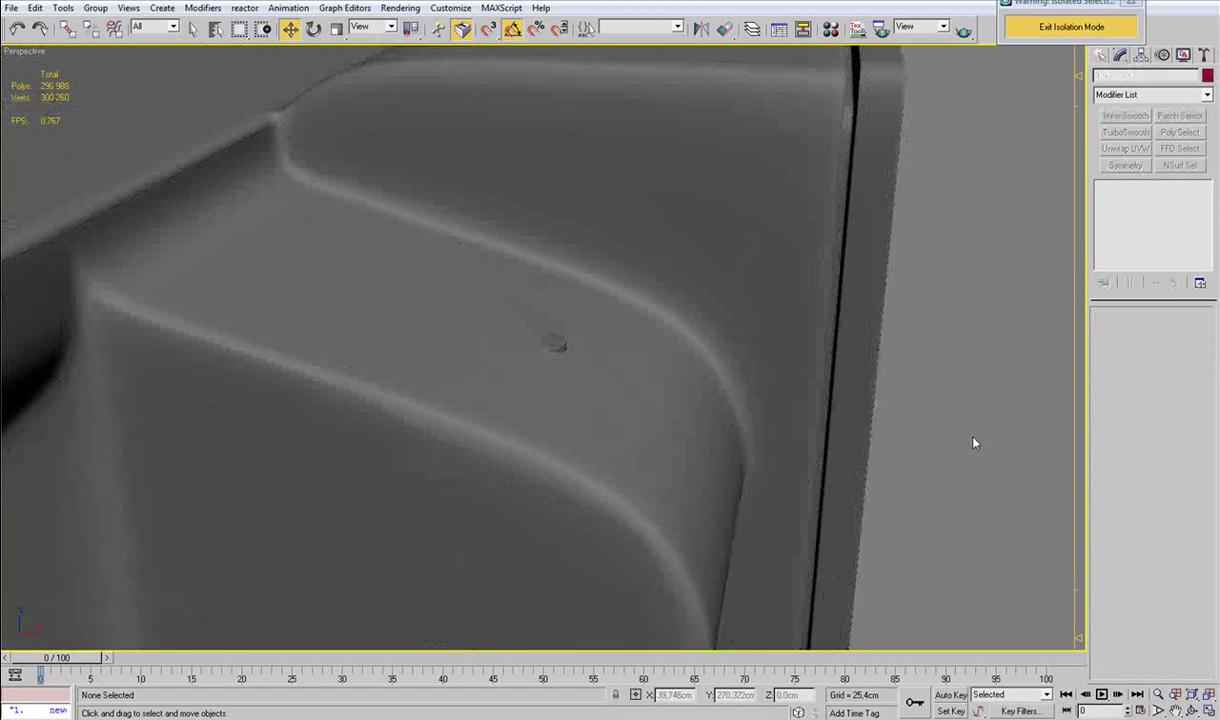
alt+middle_drag(800, 440, 784, 460)
scroll(630, 457, down, 3)
scroll(700, 436, up, 7)
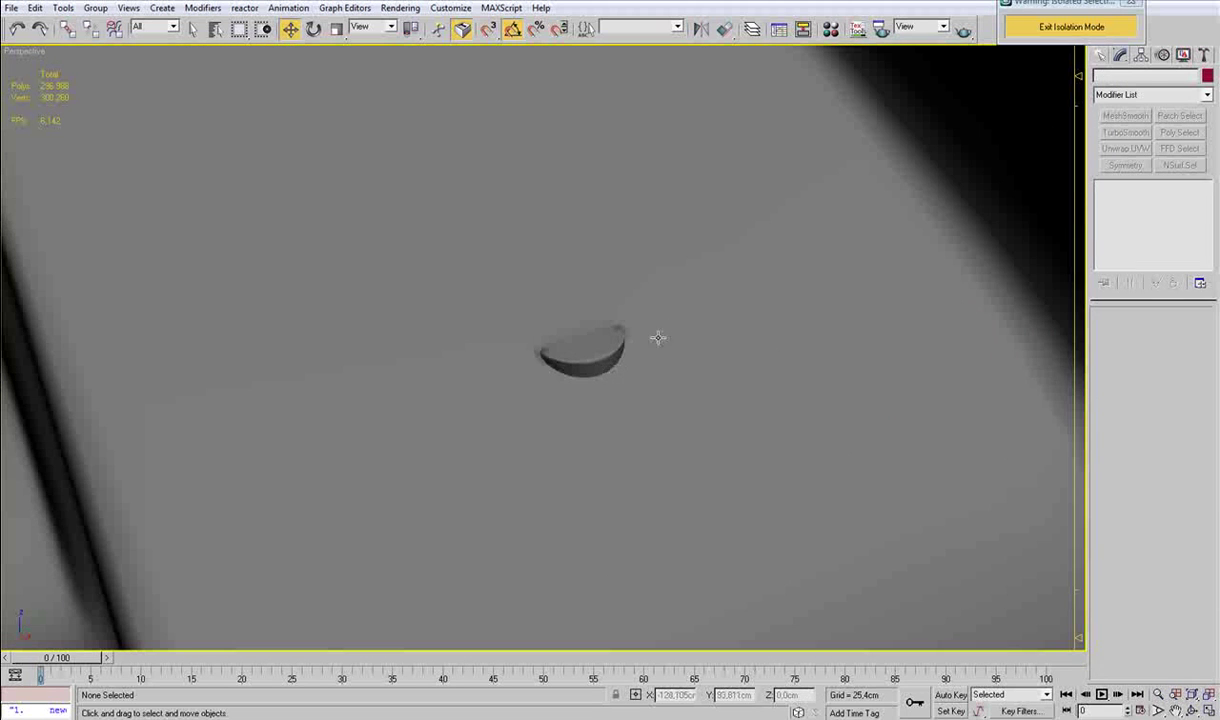
Inset the raised half-octagon's two cap polygons as a group by 0.005 cm in the base mesh.
click(622, 366)
click(1127, 221)
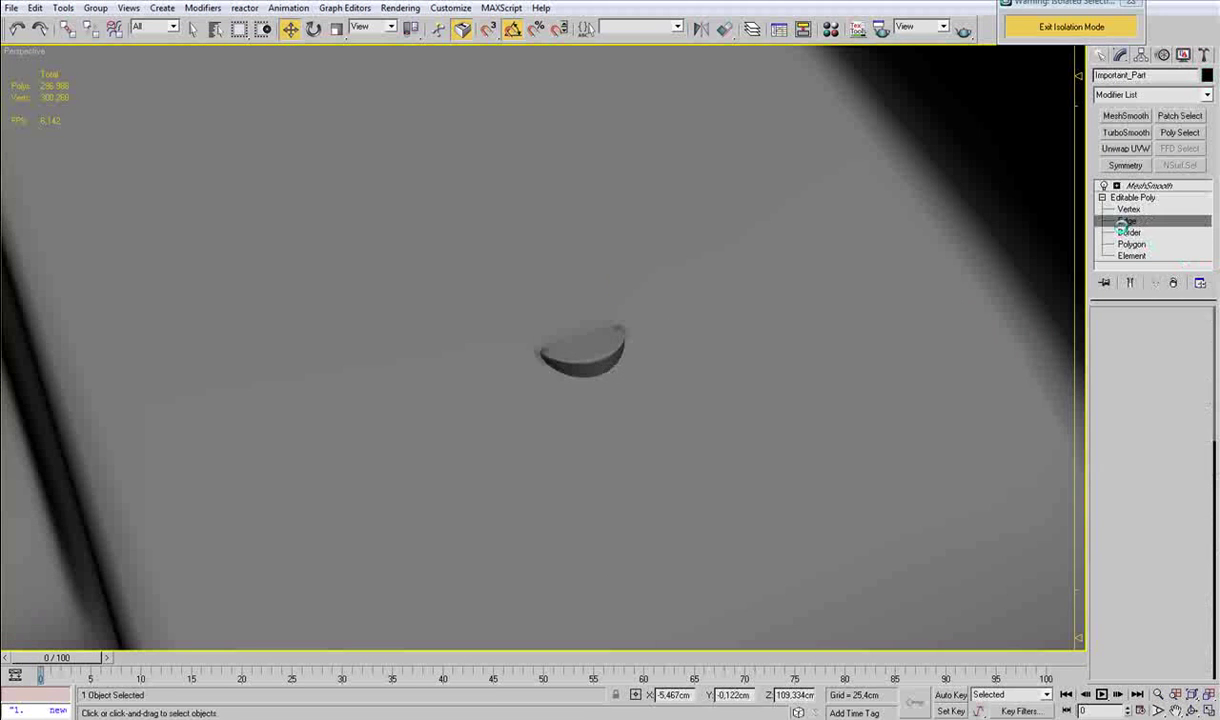
scroll(575, 428, up, 10)
alt+middle_drag(538, 465, 737, 341)
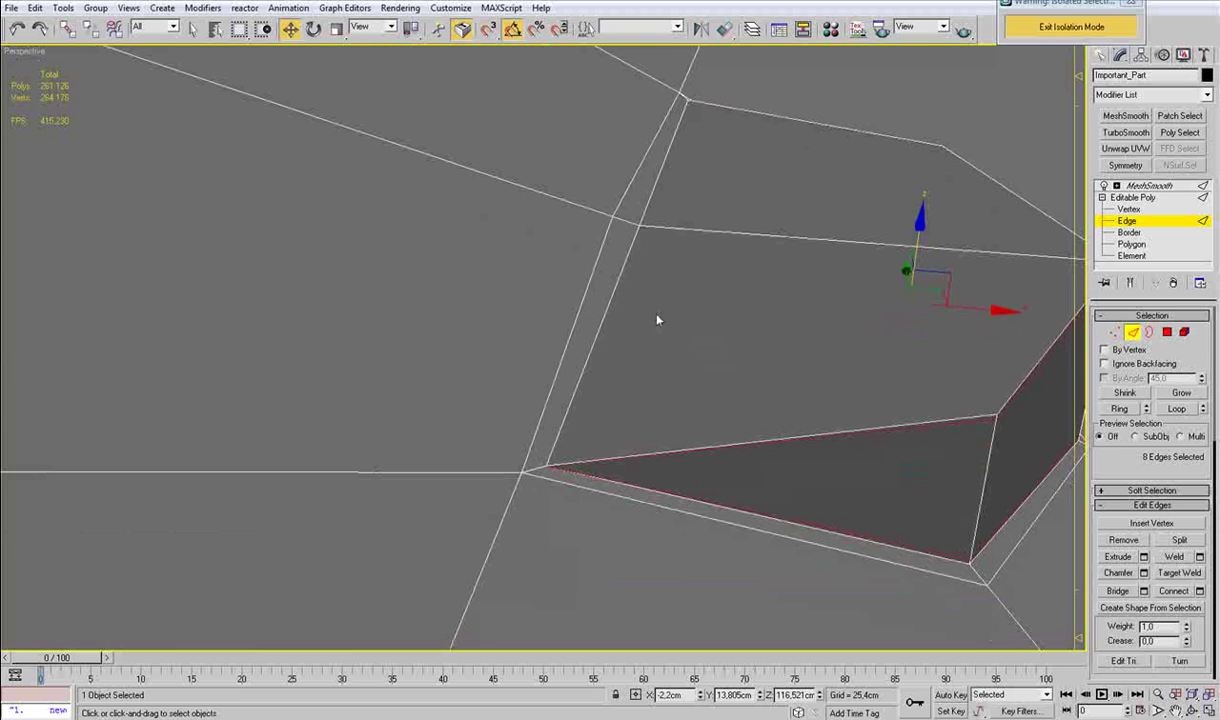
scroll(632, 362, down, 4)
scroll(632, 365, up, 2)
key(4)
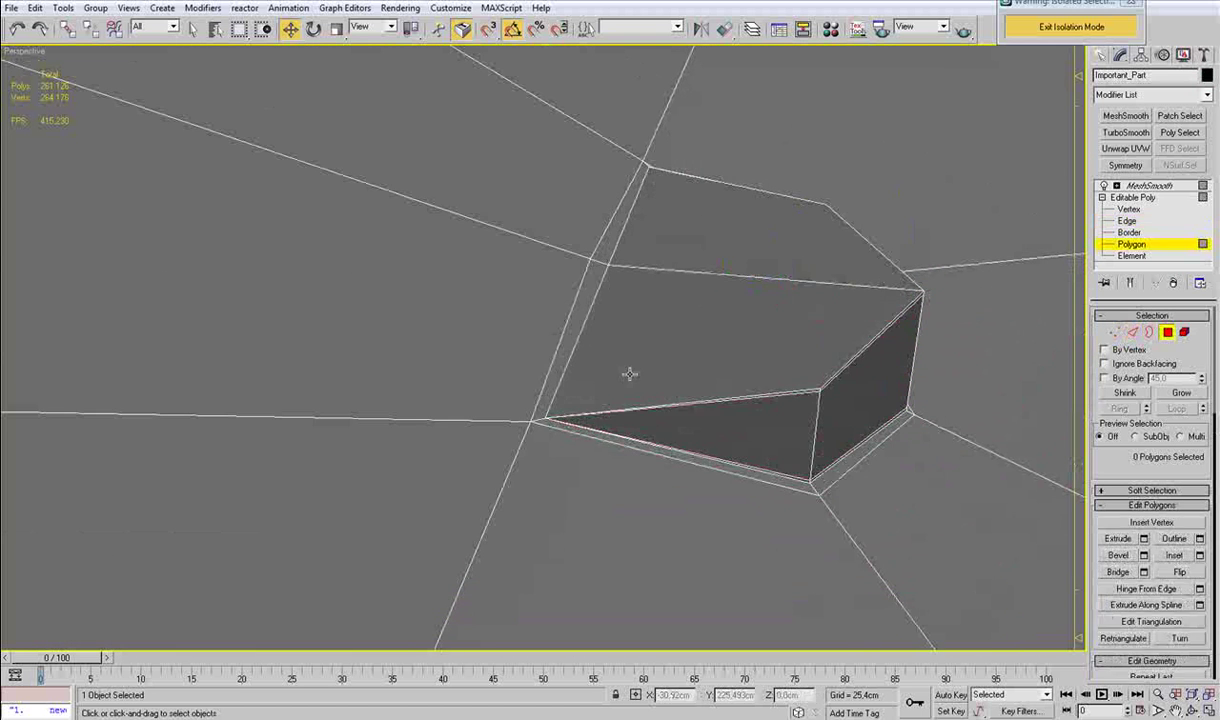
click(630, 374)
ctrl+click(648, 228)
click(1199, 555)
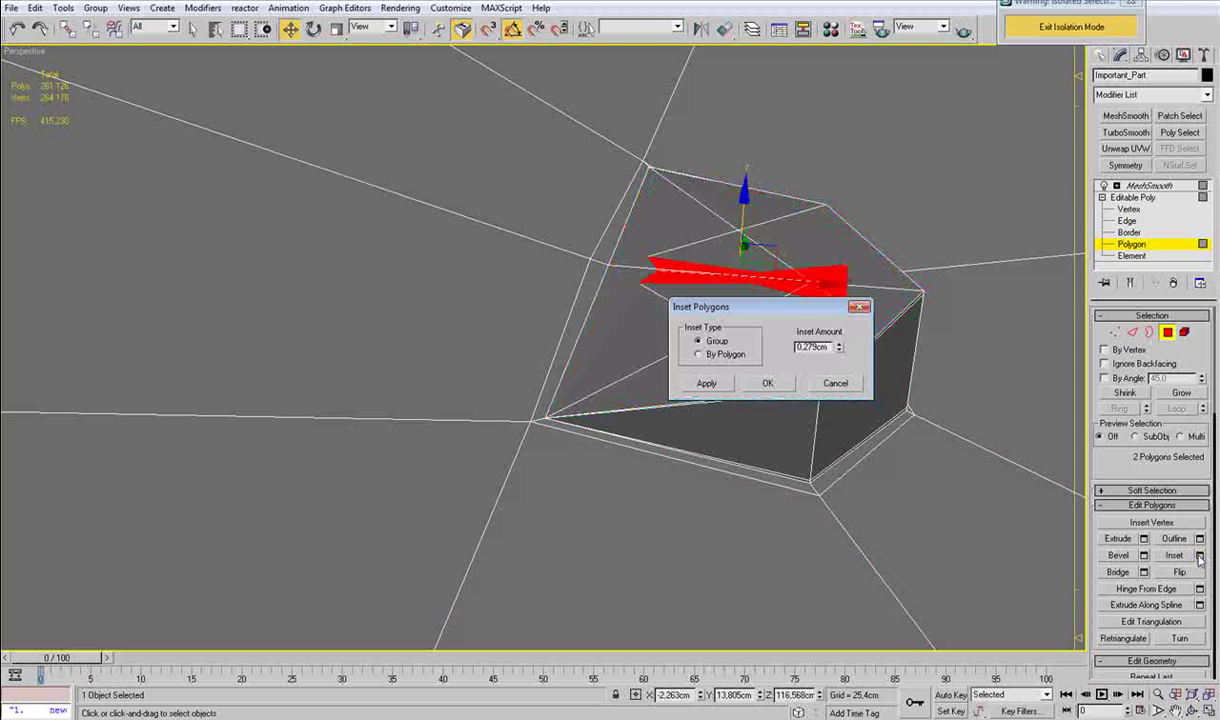
right_click(840, 346)
click(840, 346)
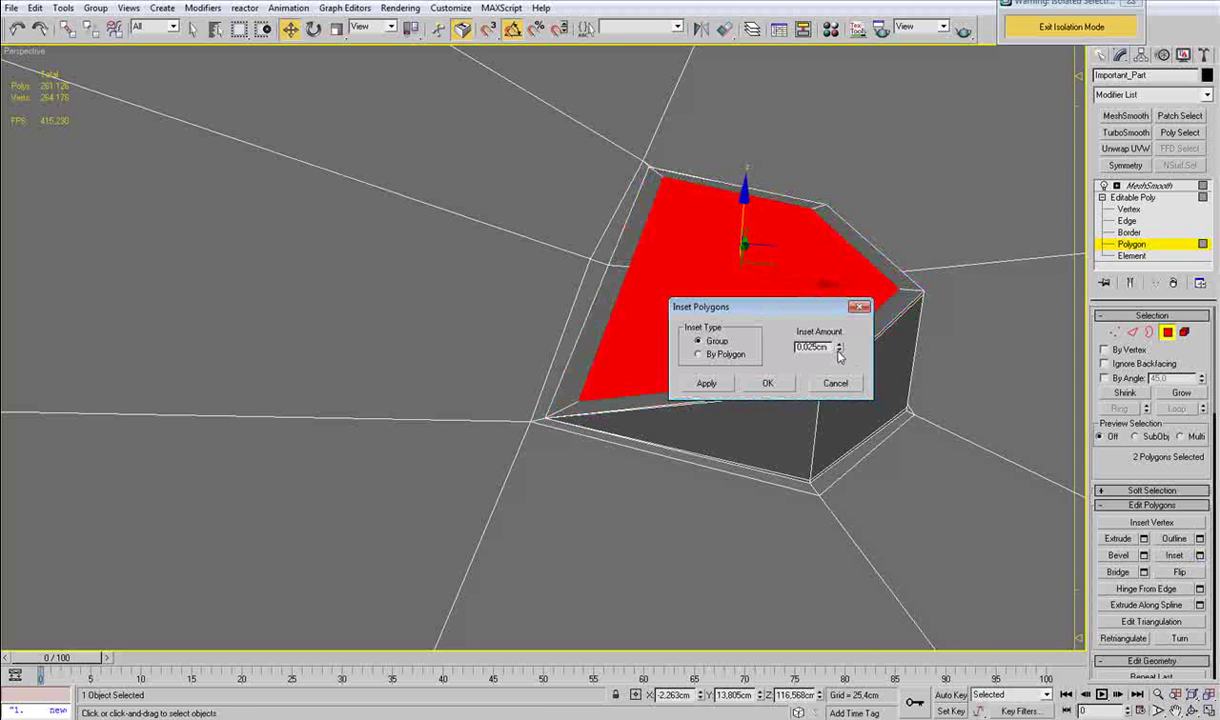
key(Return)
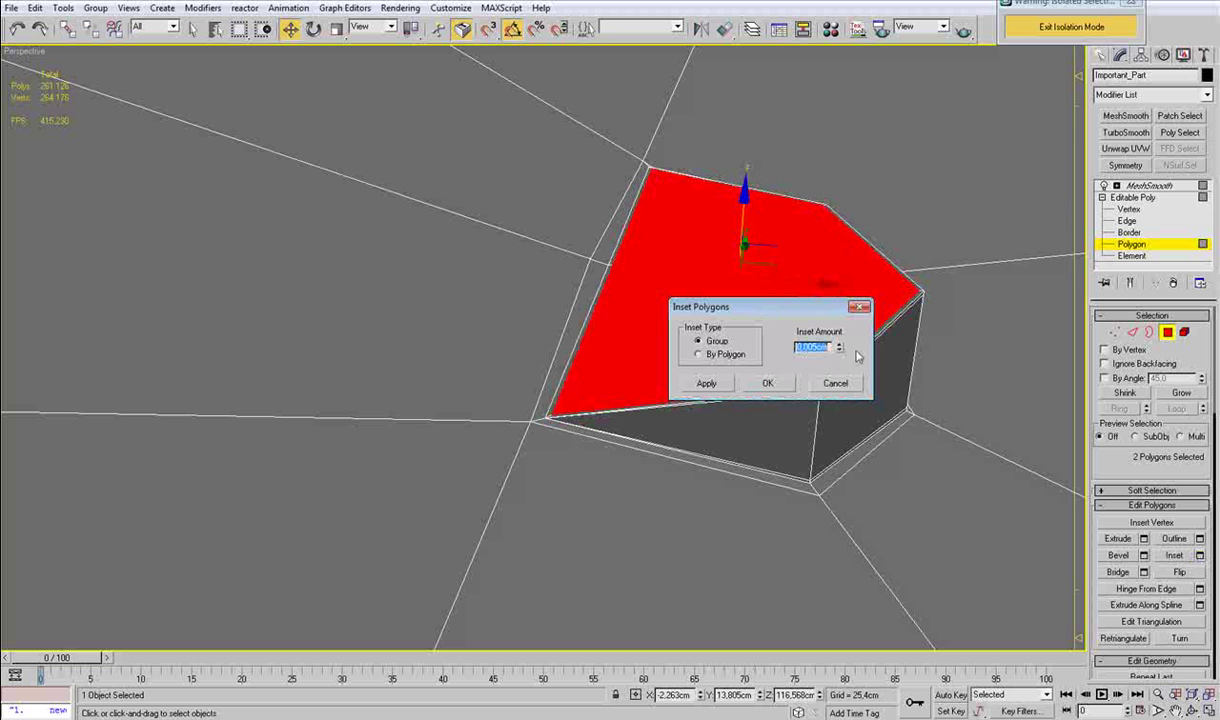
click(784, 388)
Examine the smoothed boss detail and the whole arm from several angles with nothing selected and the edge display off.
middle_drag(868, 415, 743, 403)
scroll(905, 402, down, 6)
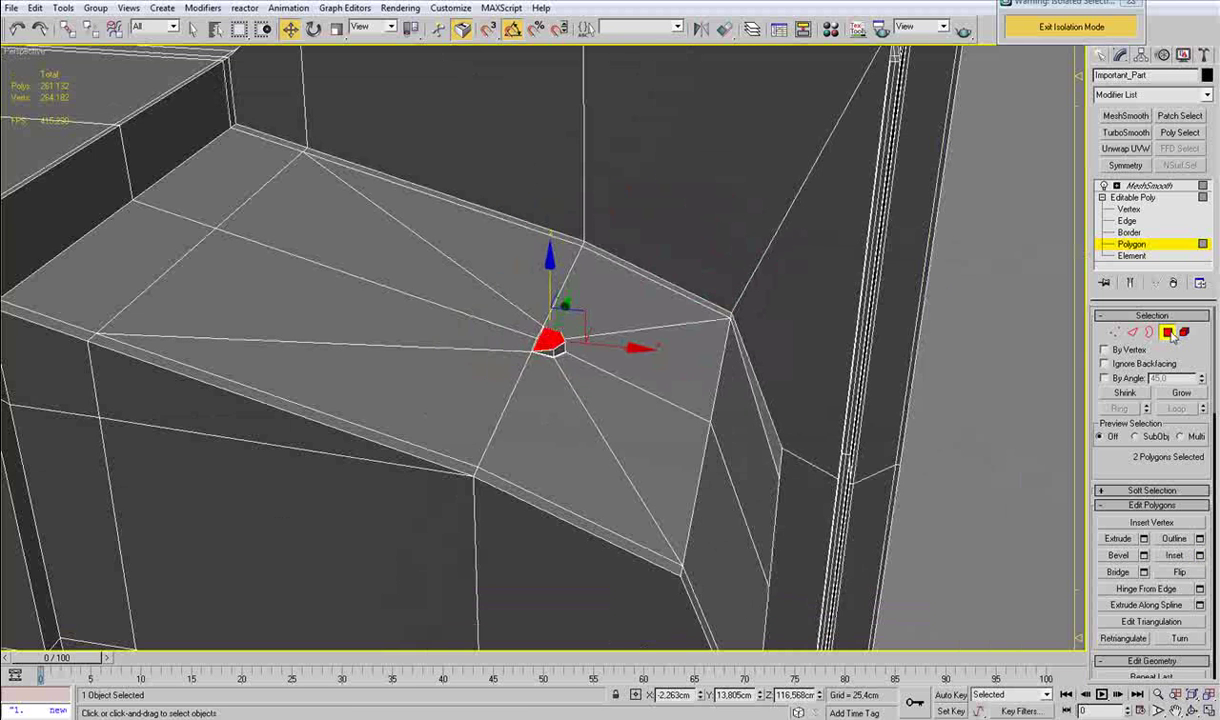
click(1167, 332)
click(947, 431)
key(F4)
alt+middle_drag(599, 360, 541, 356)
scroll(580, 346, down, 3)
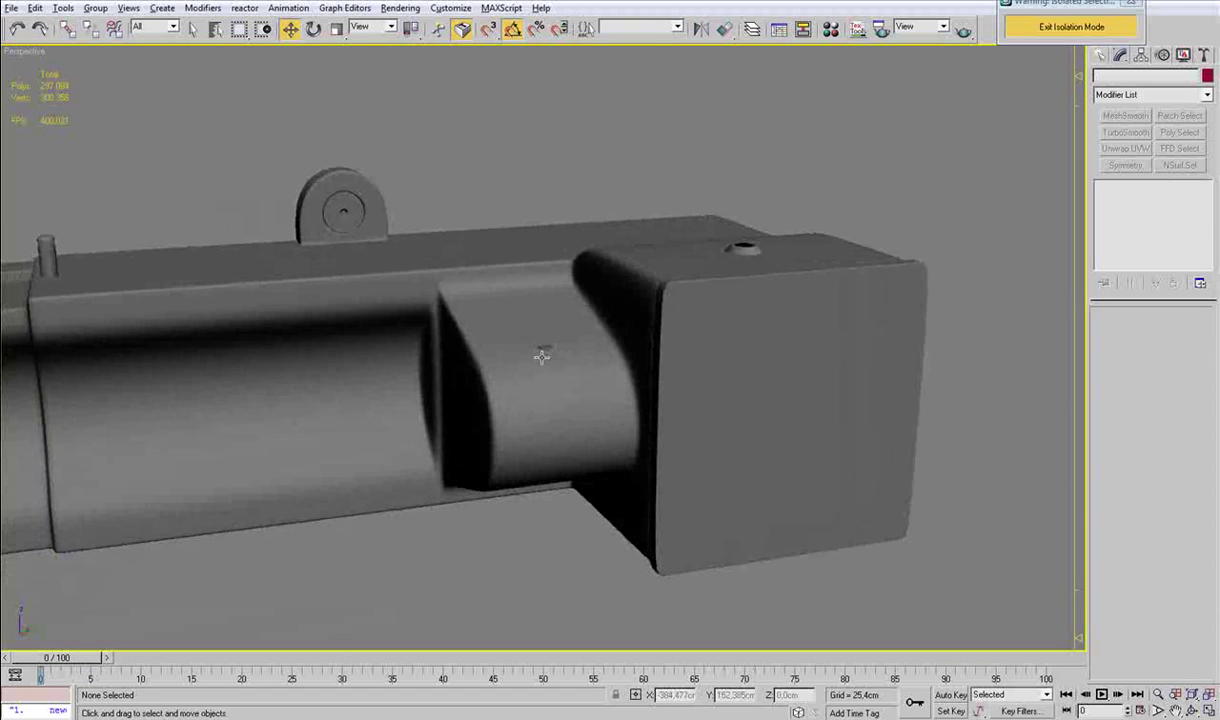
scroll(517, 345, down, 4)
alt+middle_drag(477, 408, 572, 408)
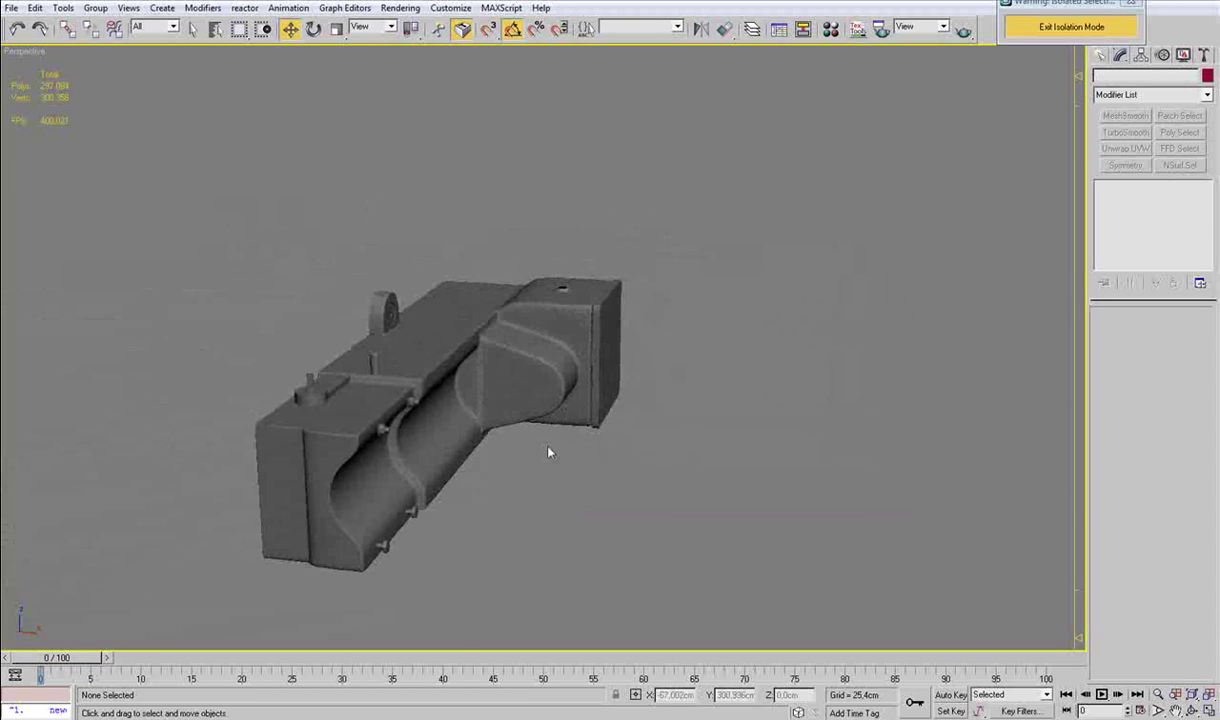
scroll(634, 452, up, 3)
scroll(635, 453, up, 1)
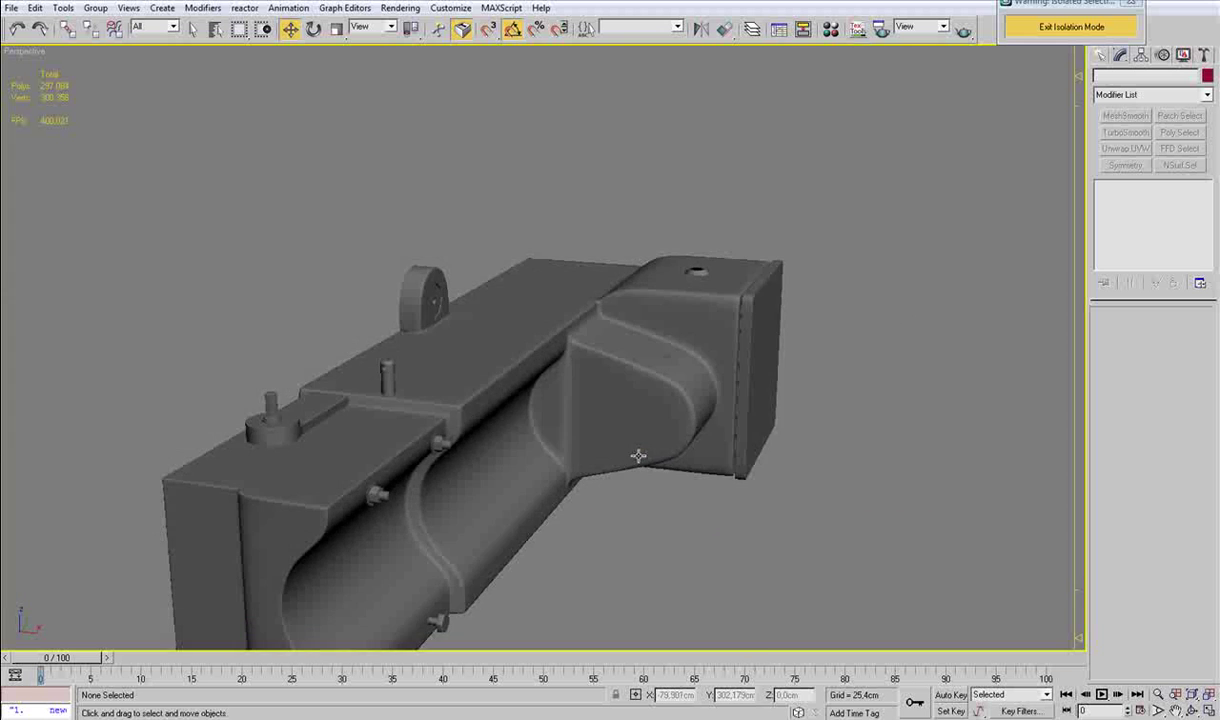
Delete the small separate cylinder at the raised half-round detail on the side boss.
key(t)
key(z)
scroll(621, 350, up, 5)
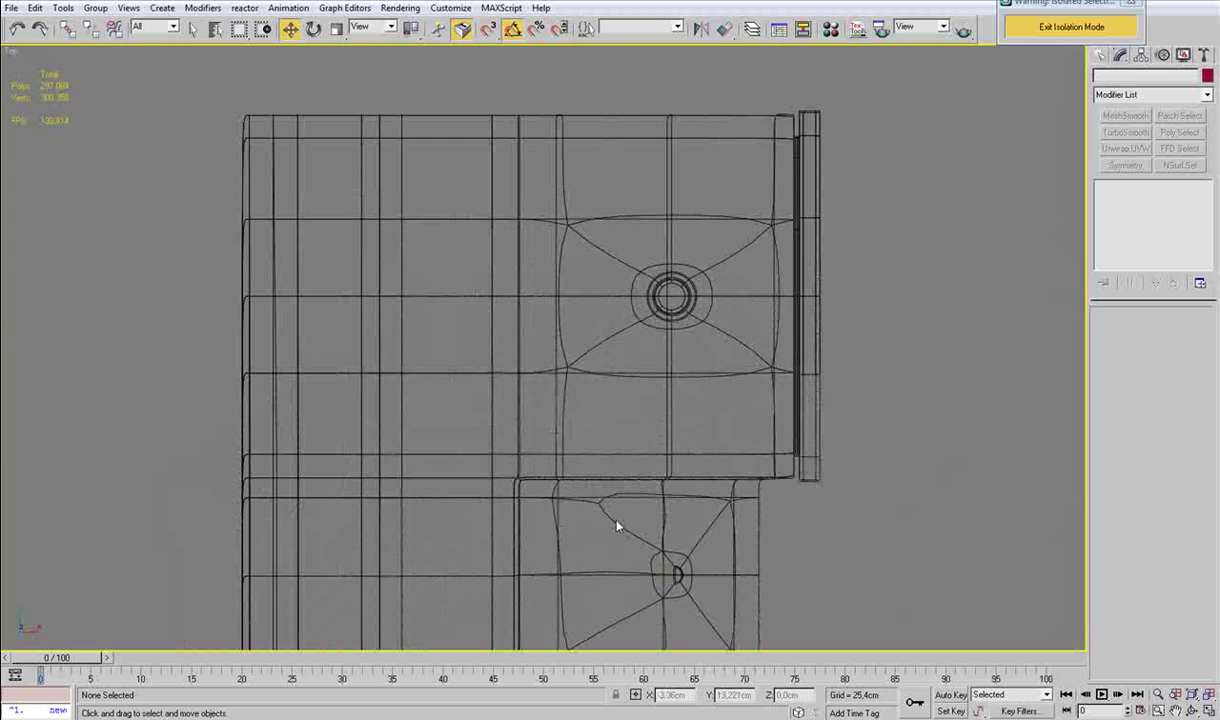
click(661, 571)
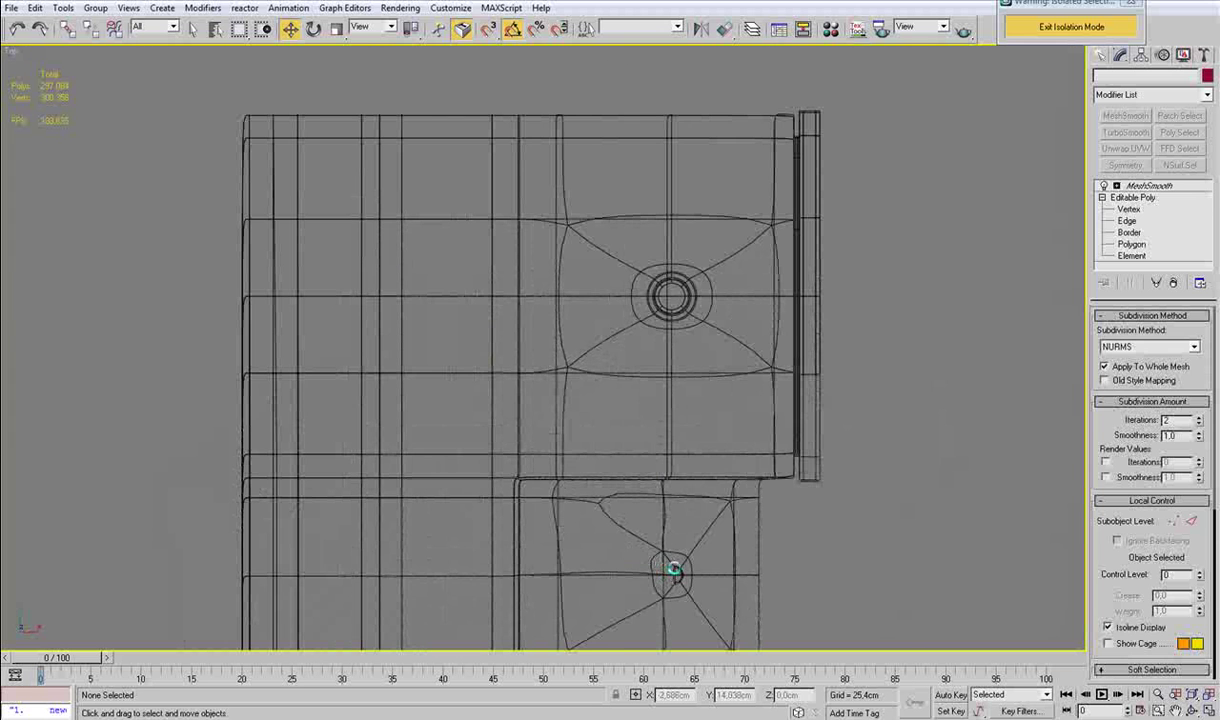
click(677, 571)
click(675, 575)
key(Delete)
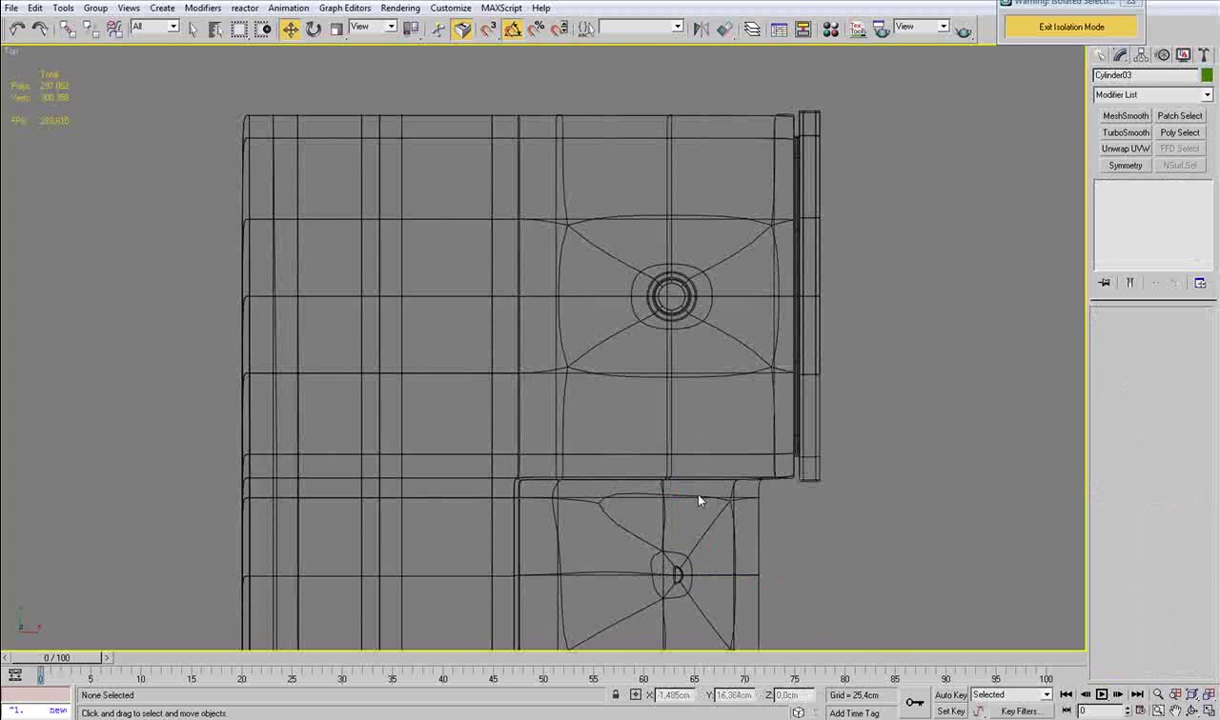
Create a 12-sided cylinder about 0.7 cm in radius and 0.11 cm high, centred on the arm's round top boss in plan view.
middle_drag(665, 356, 678, 488)
scroll(678, 488, up, 2)
click(1104, 55)
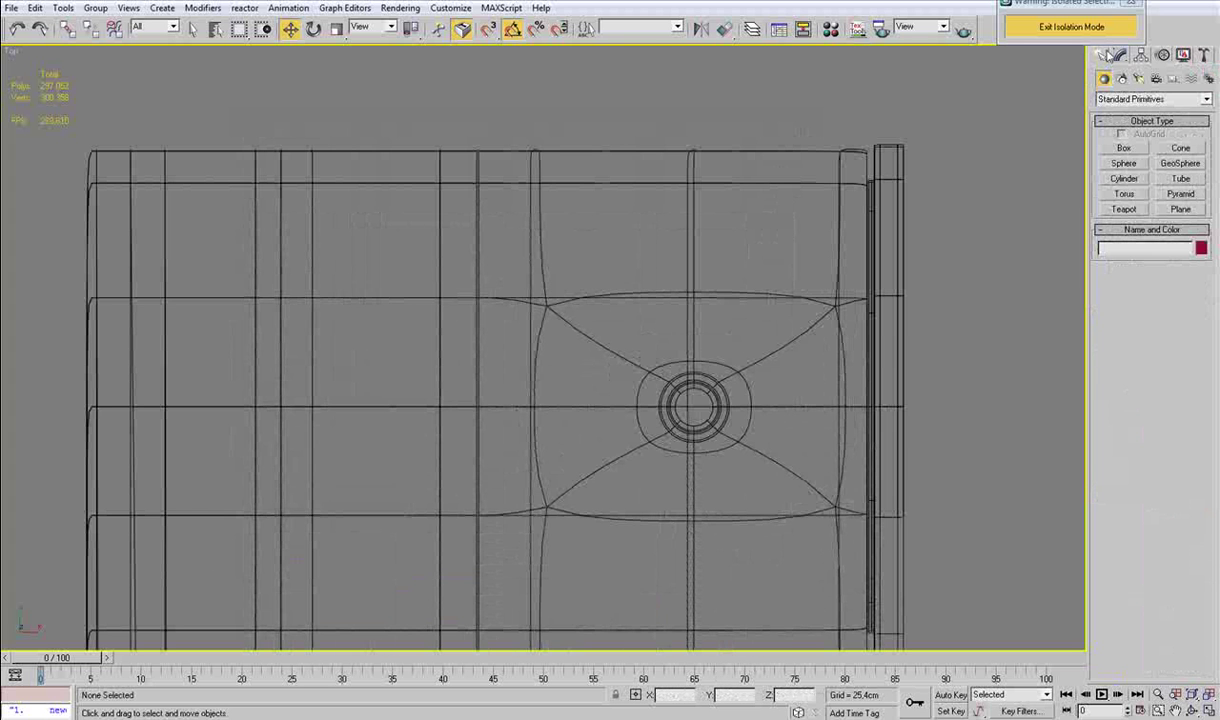
click(1124, 178)
scroll(610, 358, up, 5)
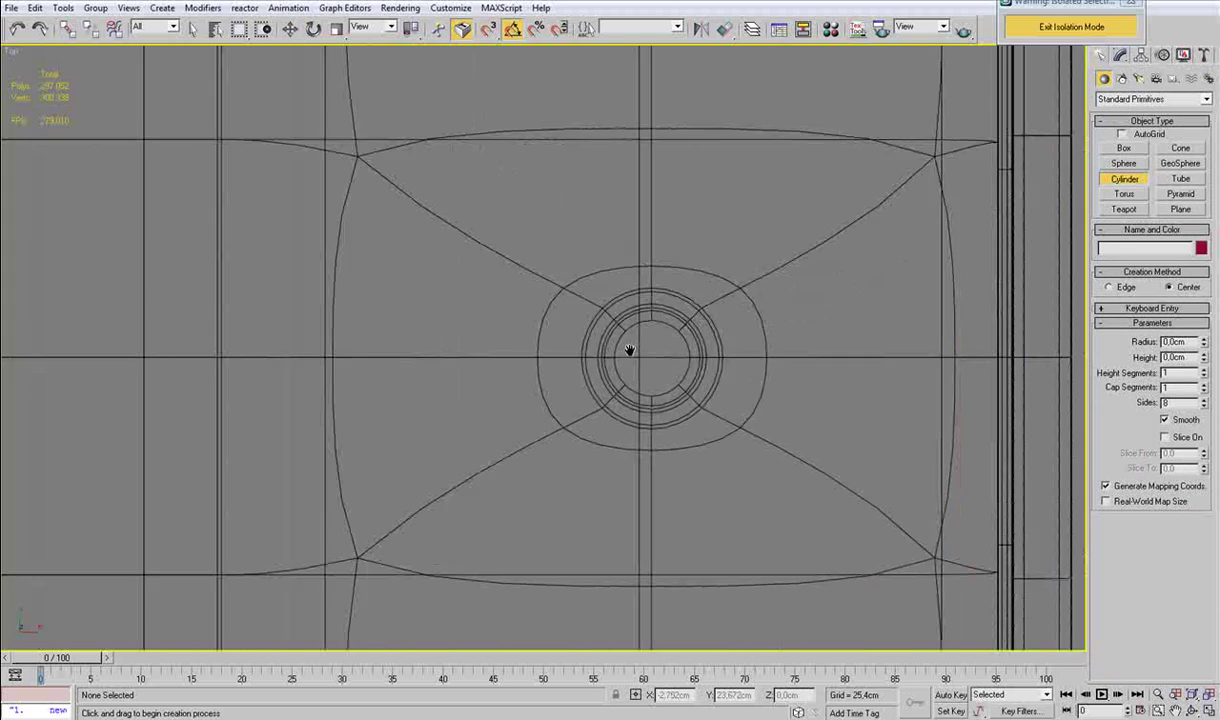
drag(586, 363, 600, 285)
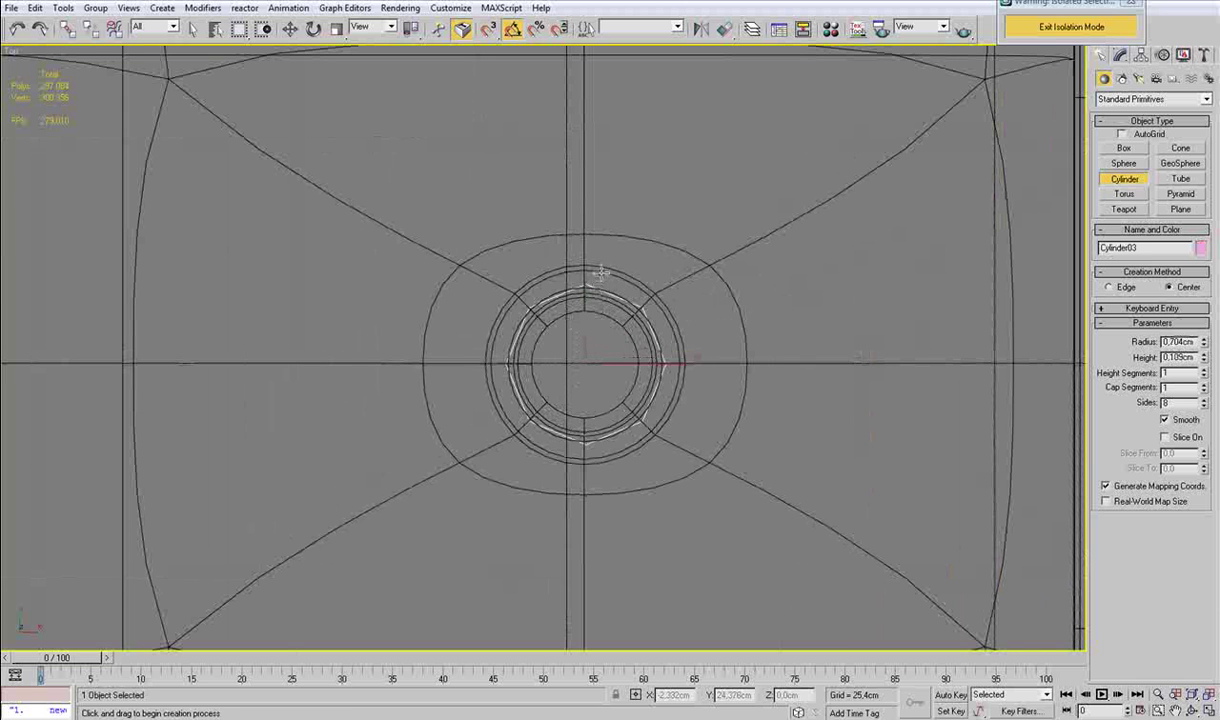
key(w)
click(1119, 56)
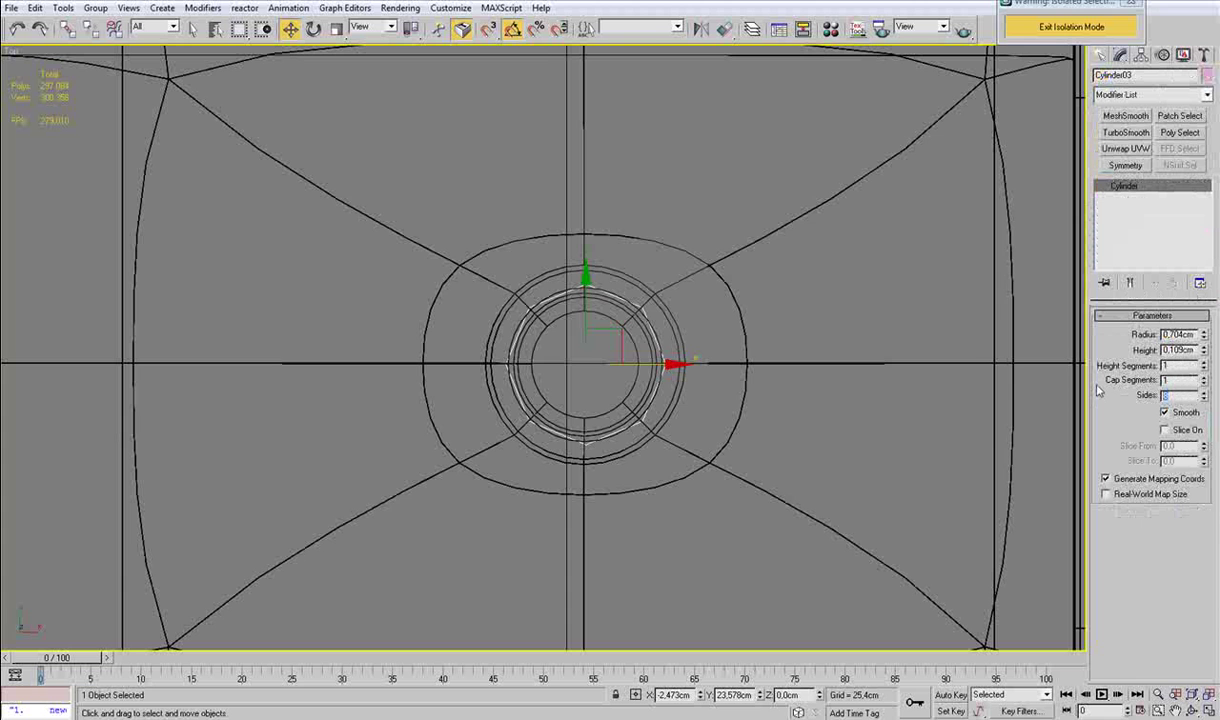
key(Return)
Raise the cylinder vertically onto the top of the round boss and reduce its radius slightly.
key(f)
key(z)
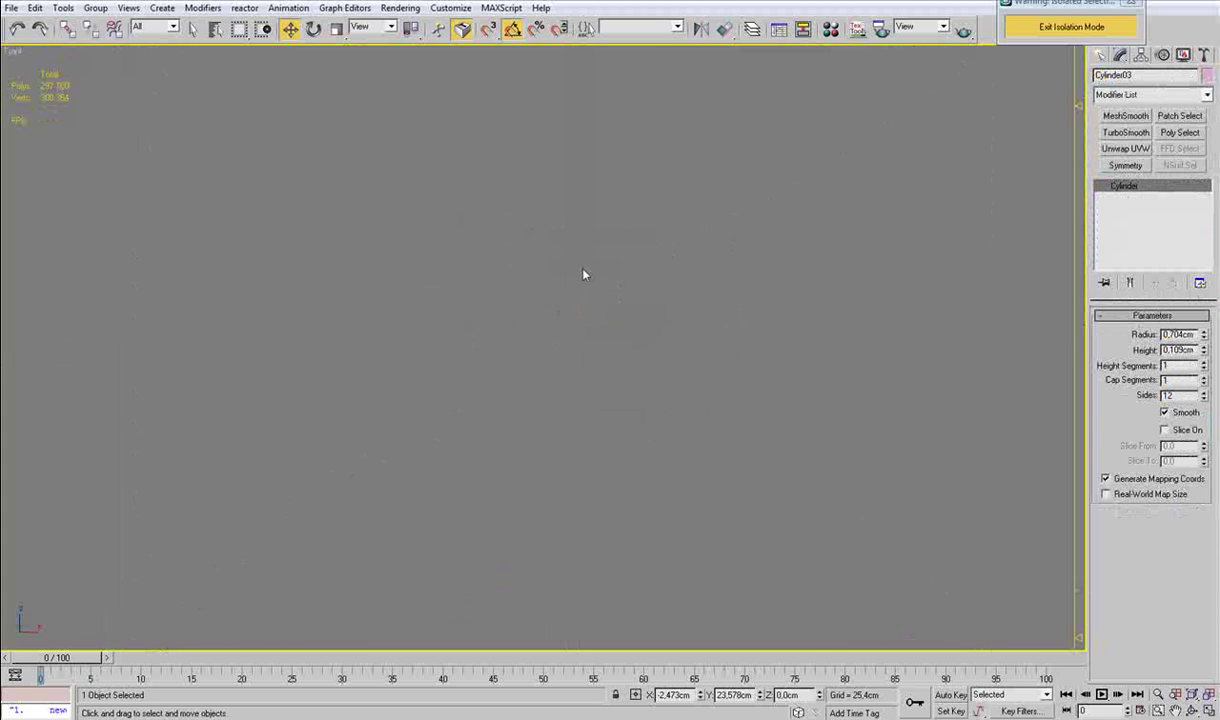
scroll(604, 339, down, 12)
middle_drag(557, 277, 566, 382)
drag(558, 383, 604, 63)
key(z)
scroll(606, 350, down, 6)
drag(583, 325, 583, 416)
click(1205, 338)
click(1206, 338)
click(1206, 338)
click(1206, 338)
click(1206, 338)
Convert the cylinder to Editable Poly and view it up close in perspective wireframe.
key(p)
key(z)
alt+middle_drag(833, 361, 810, 376)
key(F4)
key(ctrl+e)
key(F3)
alt+middle_drag(764, 411, 592, 385)
key(ctrl+m)
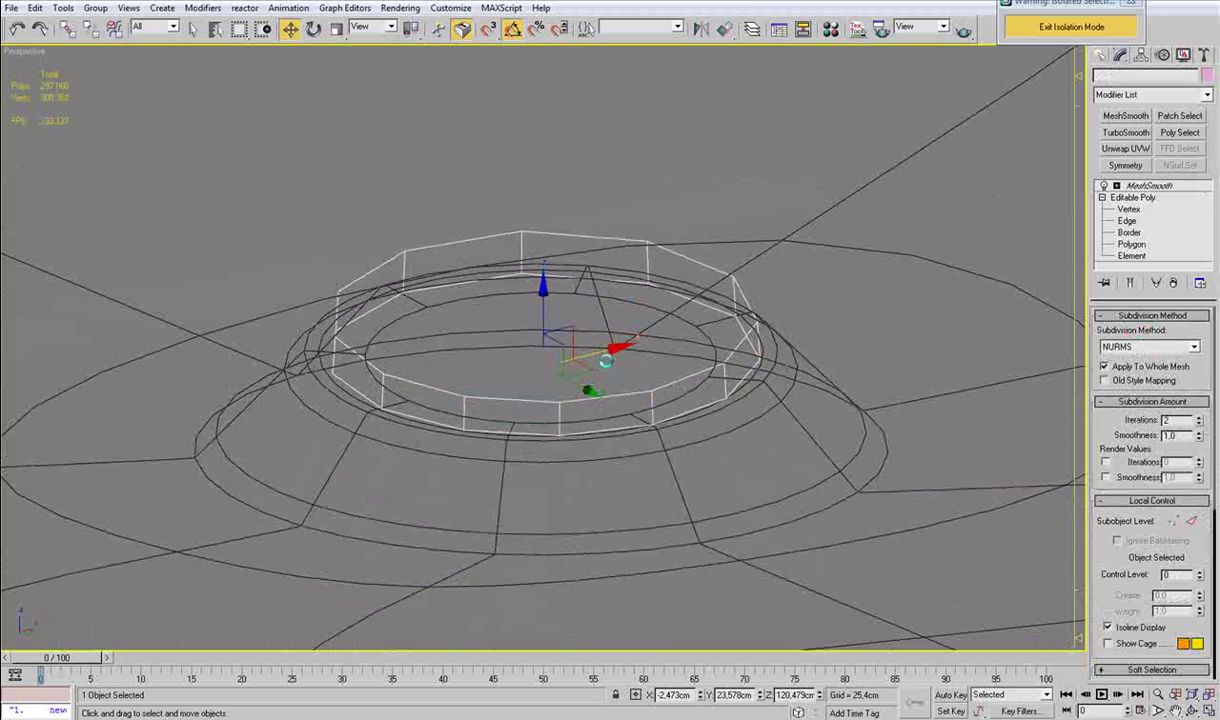
key(ctrl+z)
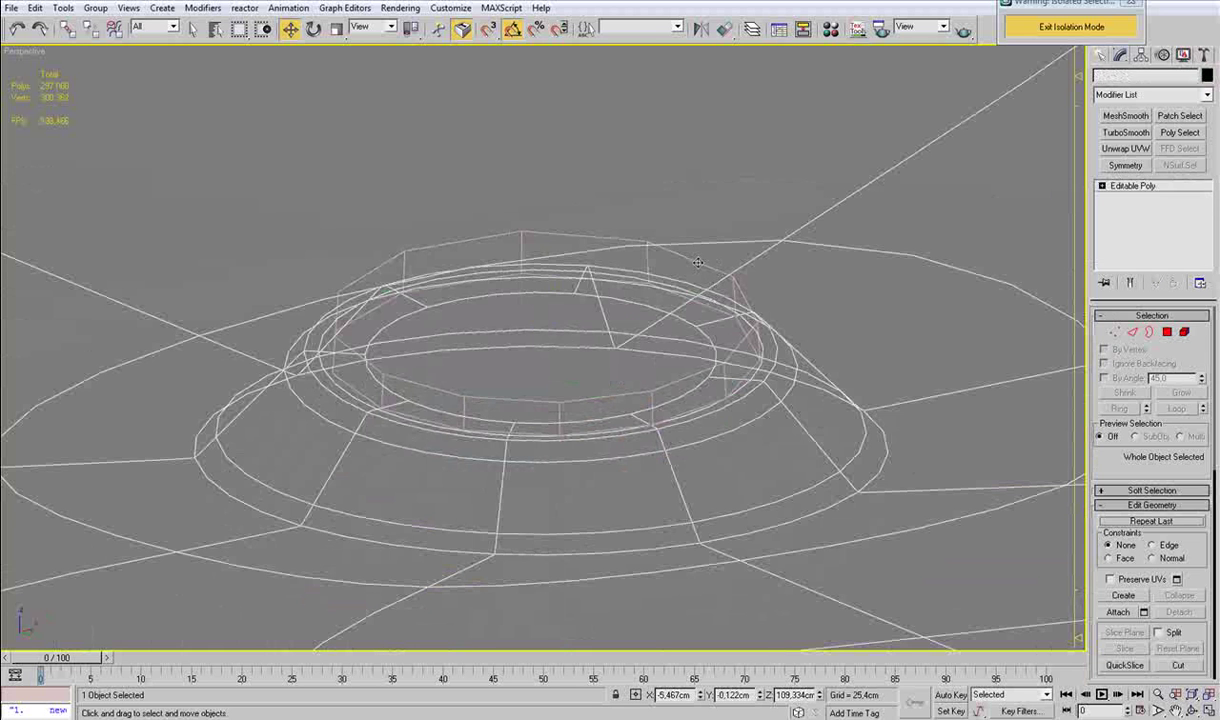
Delete the cylinder's bottom cap polygon and return to shaded display.
key(4)
click(606, 393)
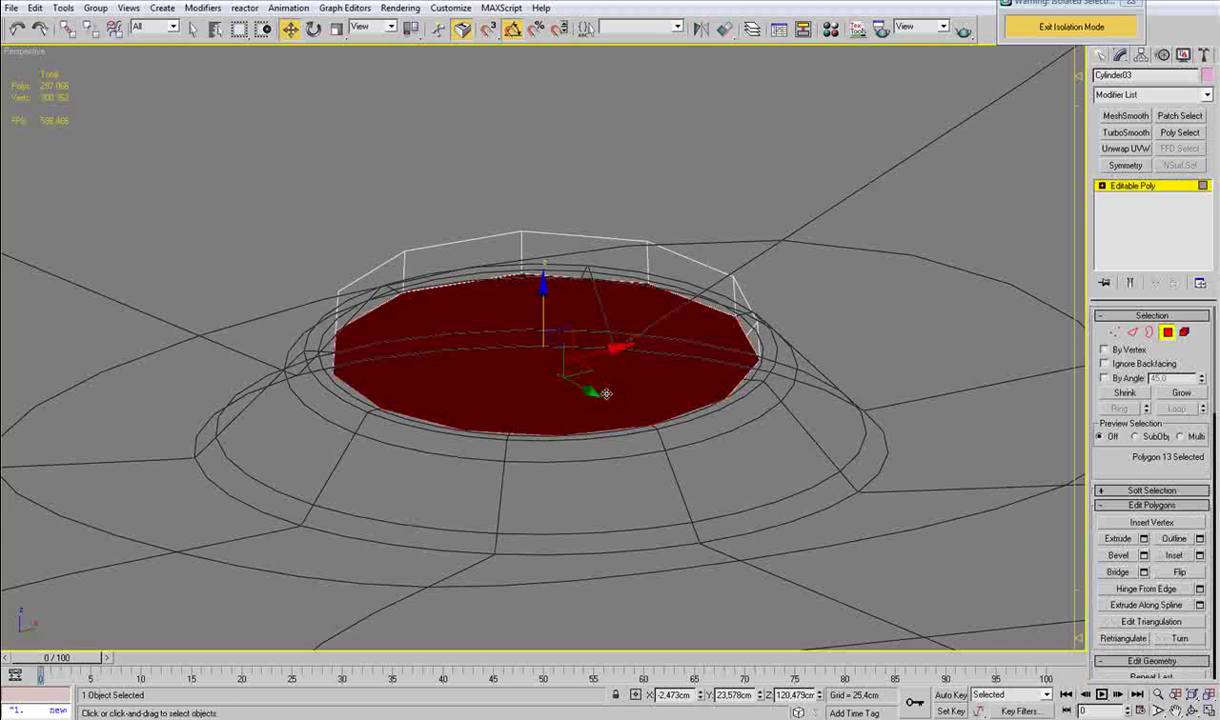
key(Delete)
alt+middle_drag(464, 348, 552, 428)
key(F3)
Compare with the reference photo, lower the cylinder's top cap polygon by about 0.046 cm and delete it.
click(558, 379)
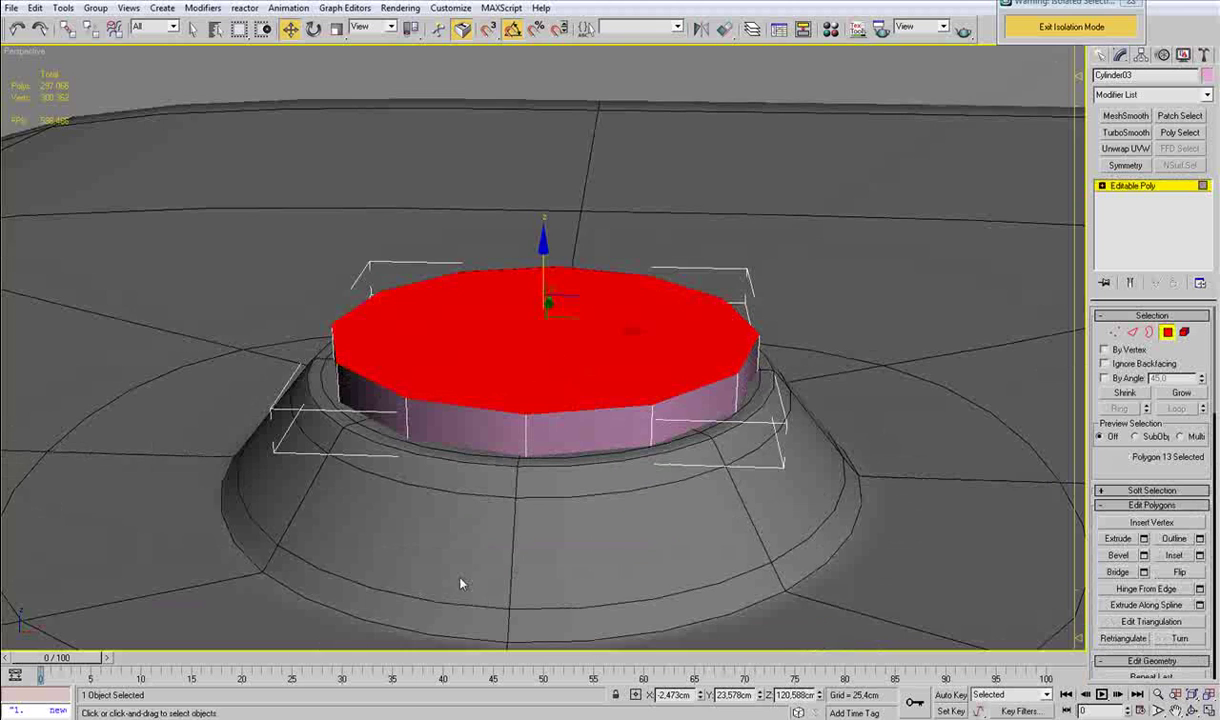
key(alt+Tab)
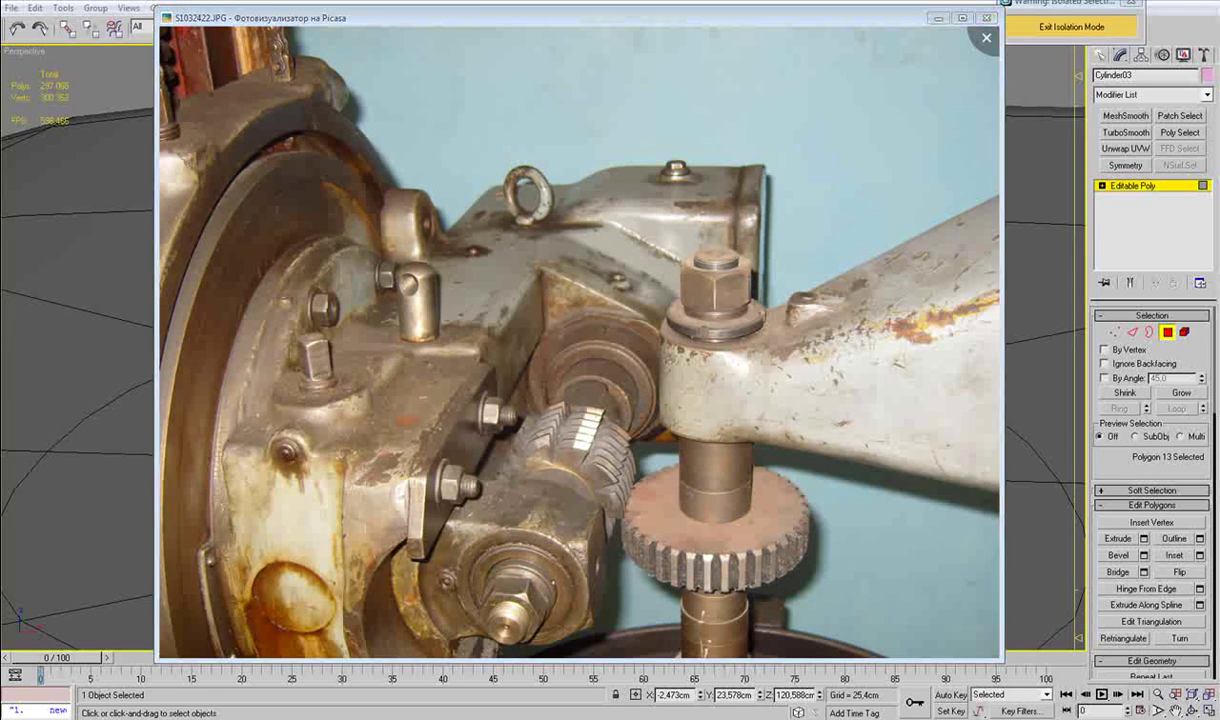
key(alt+Tab)
drag(543, 274, 546, 290)
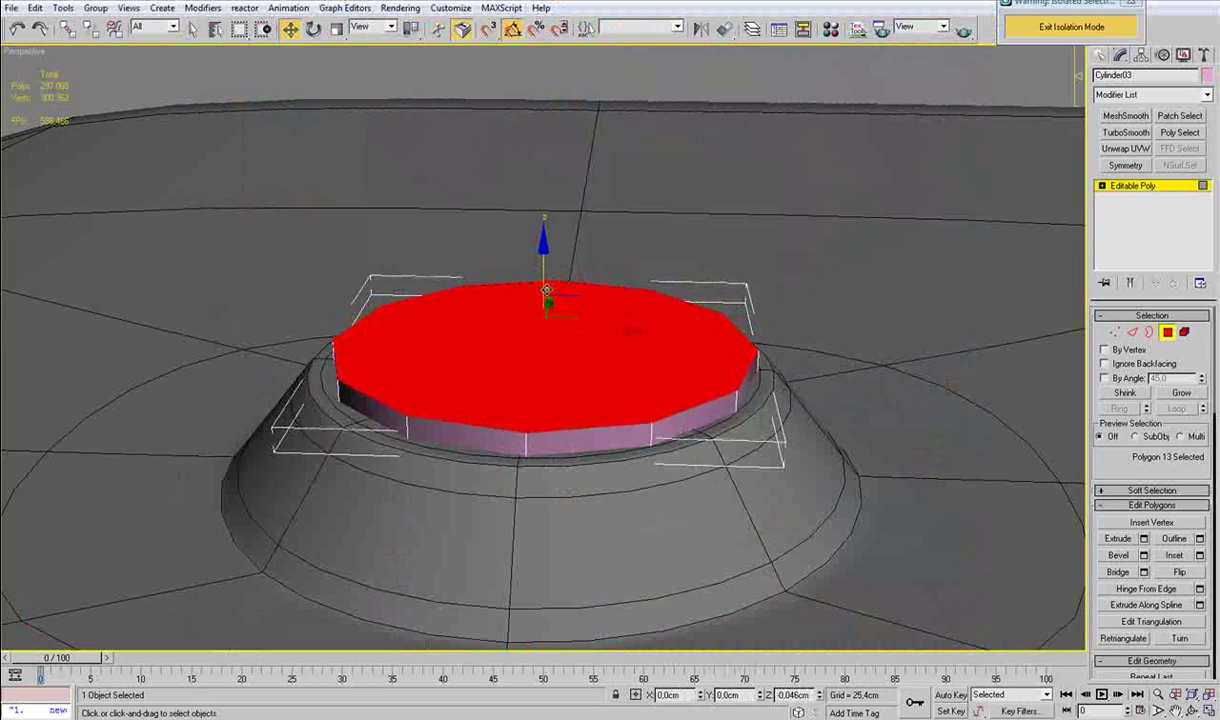
key(Delete)
Extend the cylinder's open top border slightly inward to form a very narrow supporting ring.
key(3)
click(550, 434)
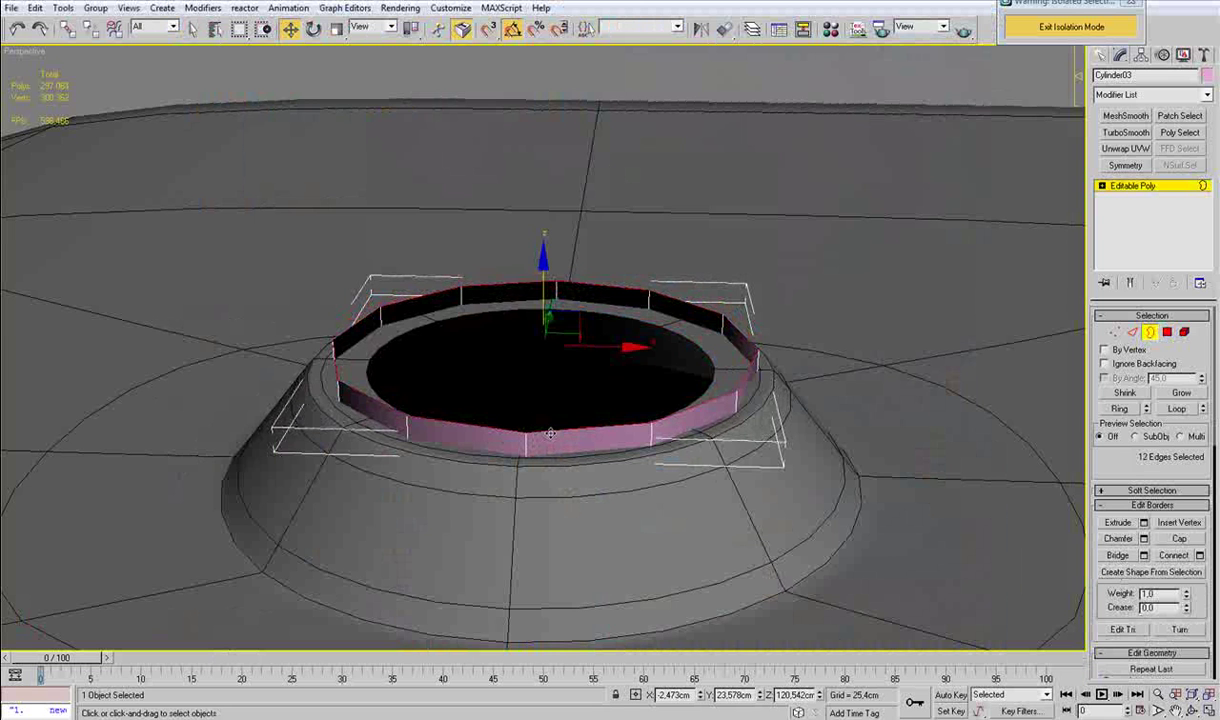
key(r)
shift+drag(556, 339, 566, 351)
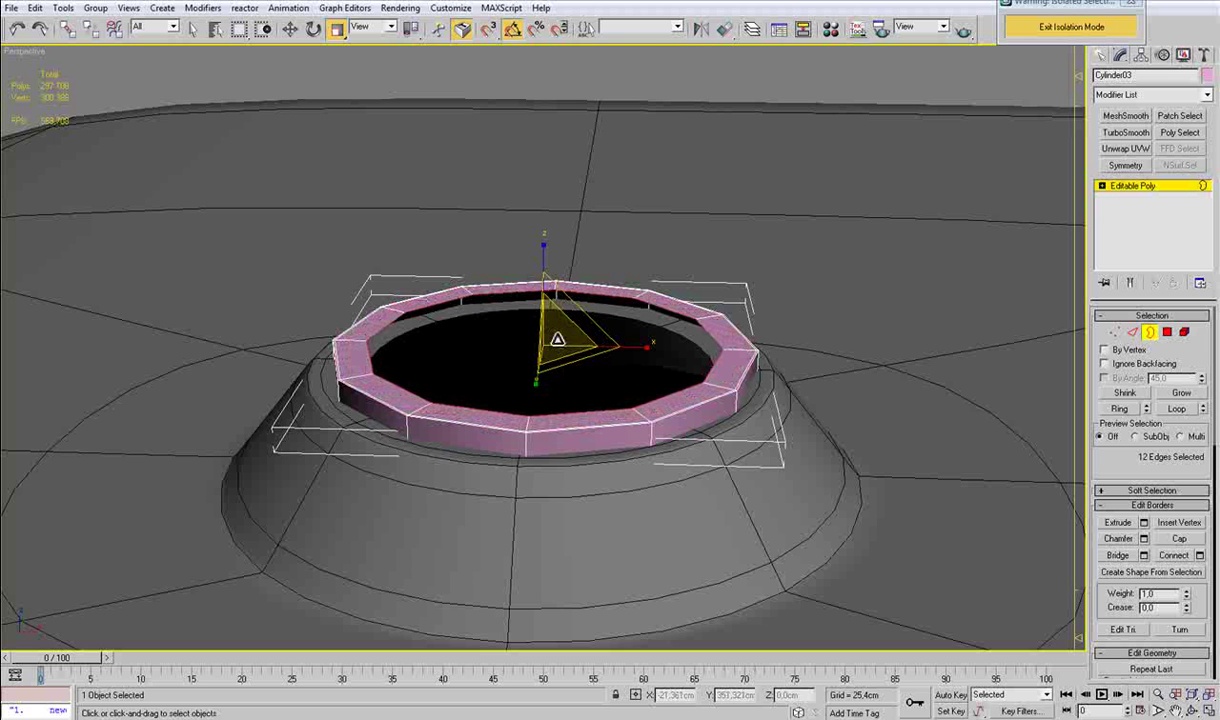
click(375, 719)
click(375, 719)
right_click(553, 397)
click(578, 399)
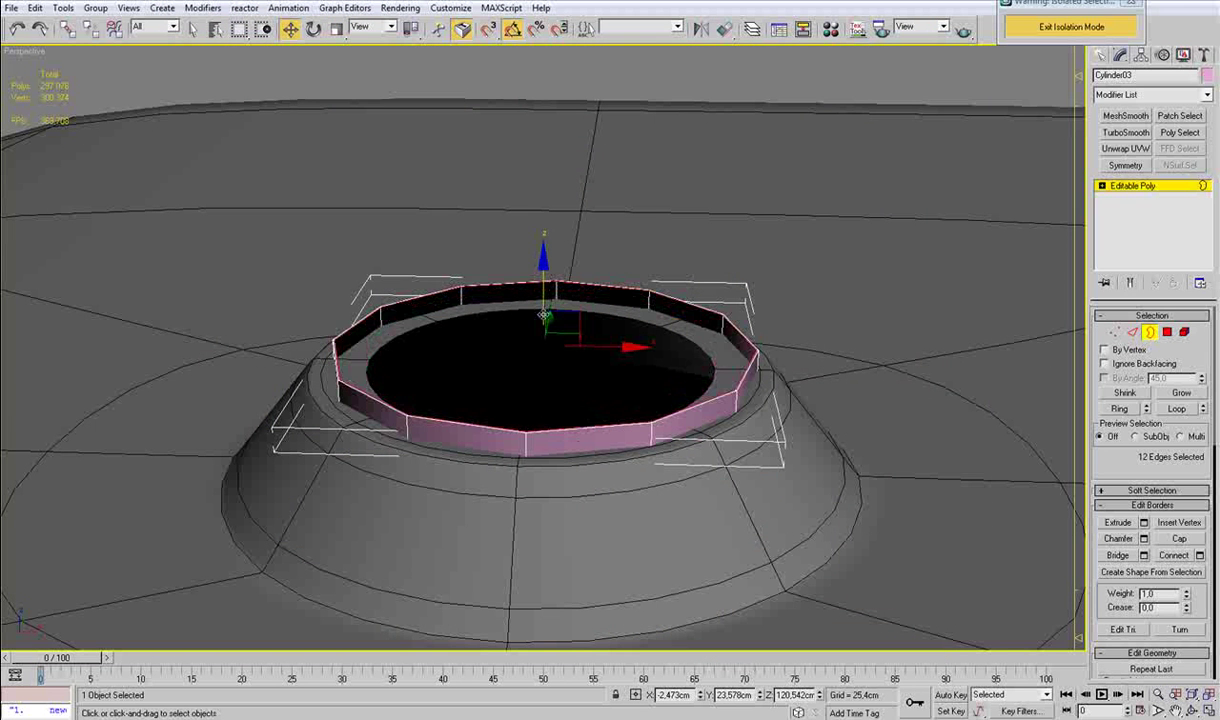
Extend the top border inward at 71 percent scale, raise it about 0.077 cm and narrow it slightly to form a sloped collar.
key(r)
shift+drag(556, 343, 571, 371)
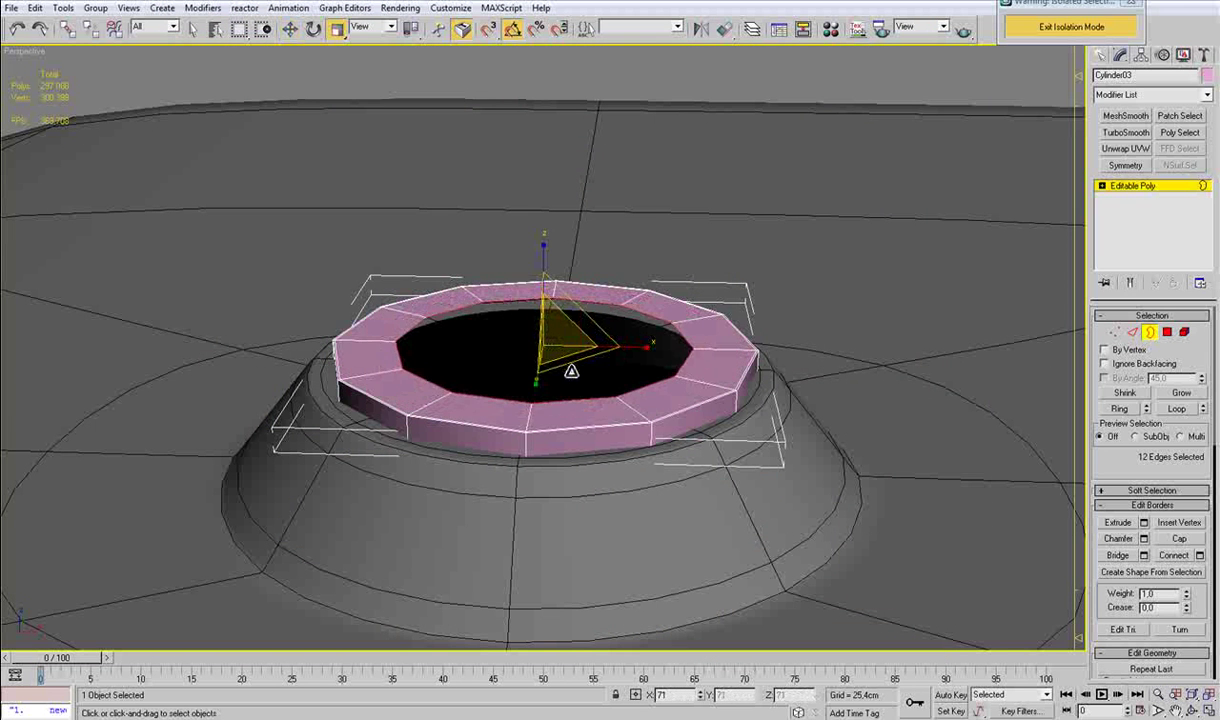
key(w)
drag(539, 281, 537, 251)
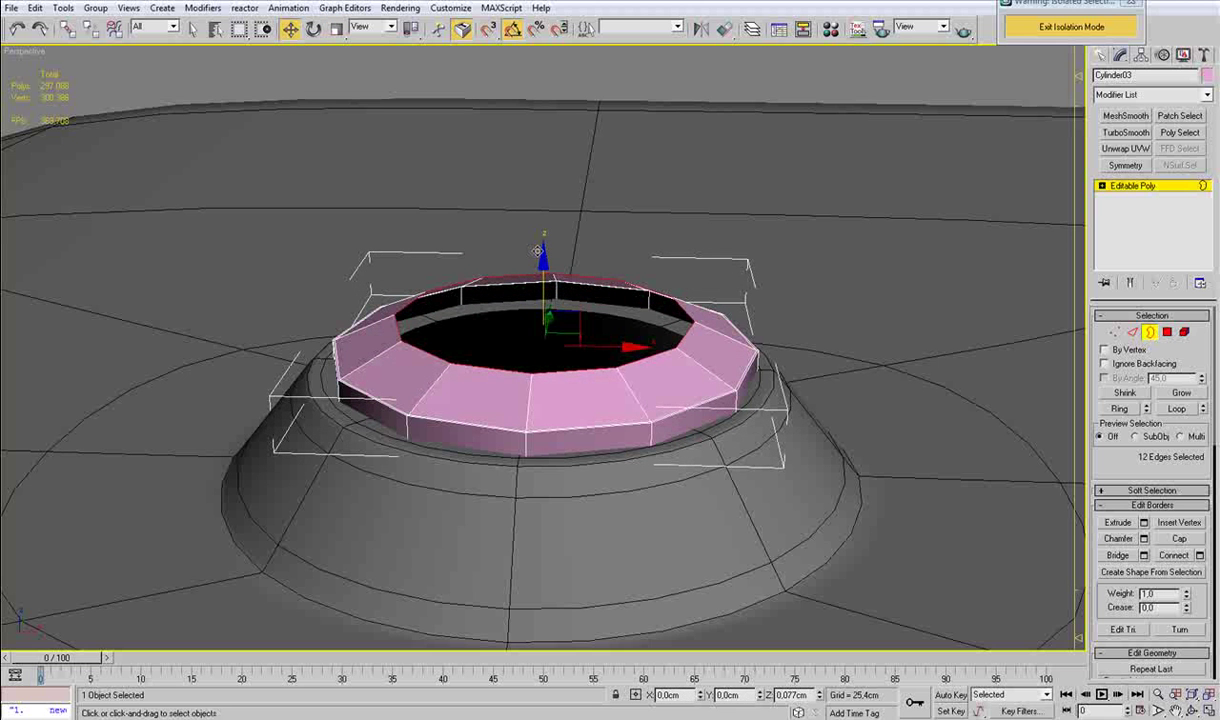
key(r)
drag(561, 308, 564, 316)
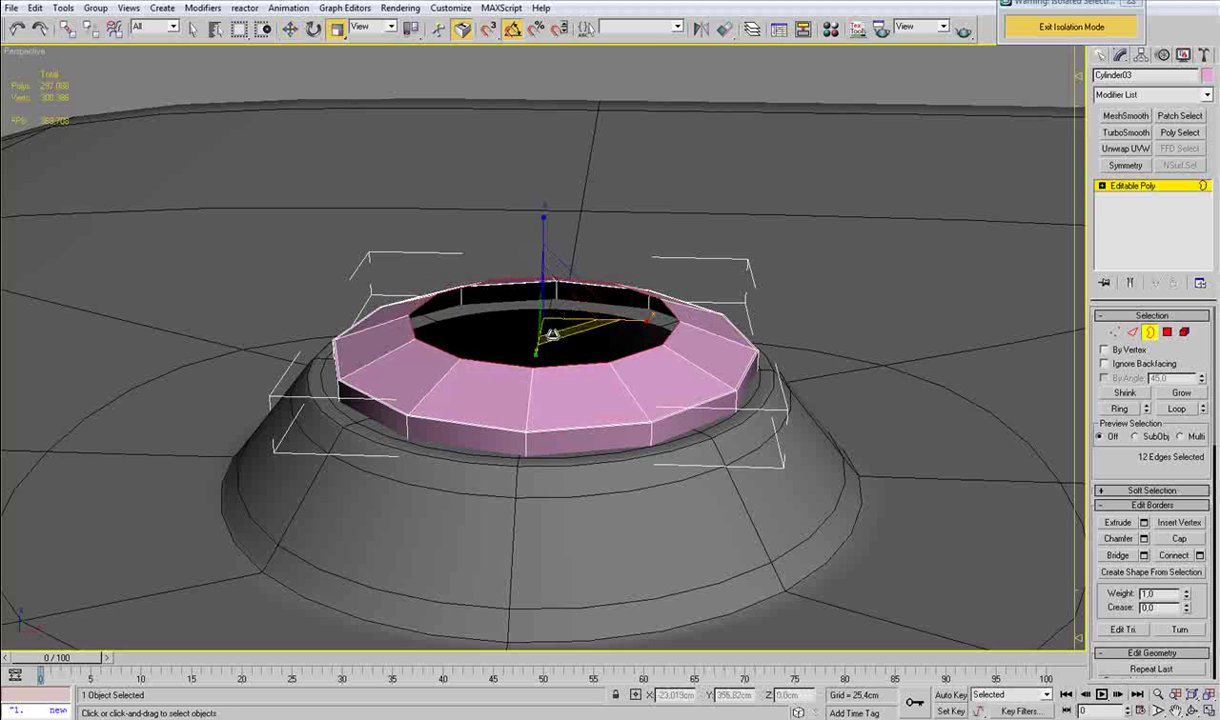
click(385, 718)
key(Escape)
Add another narrow ring just inside the collar's inner border.
scroll(569, 283, up, 4)
shift+drag(520, 403, 523, 405)
right_click(525, 406)
click(539, 418)
Collapse neighbouring vertices of the innermost ring in pairs all around so the opening becomes a hexagon.
alt+middle_drag(489, 478, 463, 531)
key(1)
click(455, 521)
ctrl+click(350, 495)
key(ctrl+alt+c)
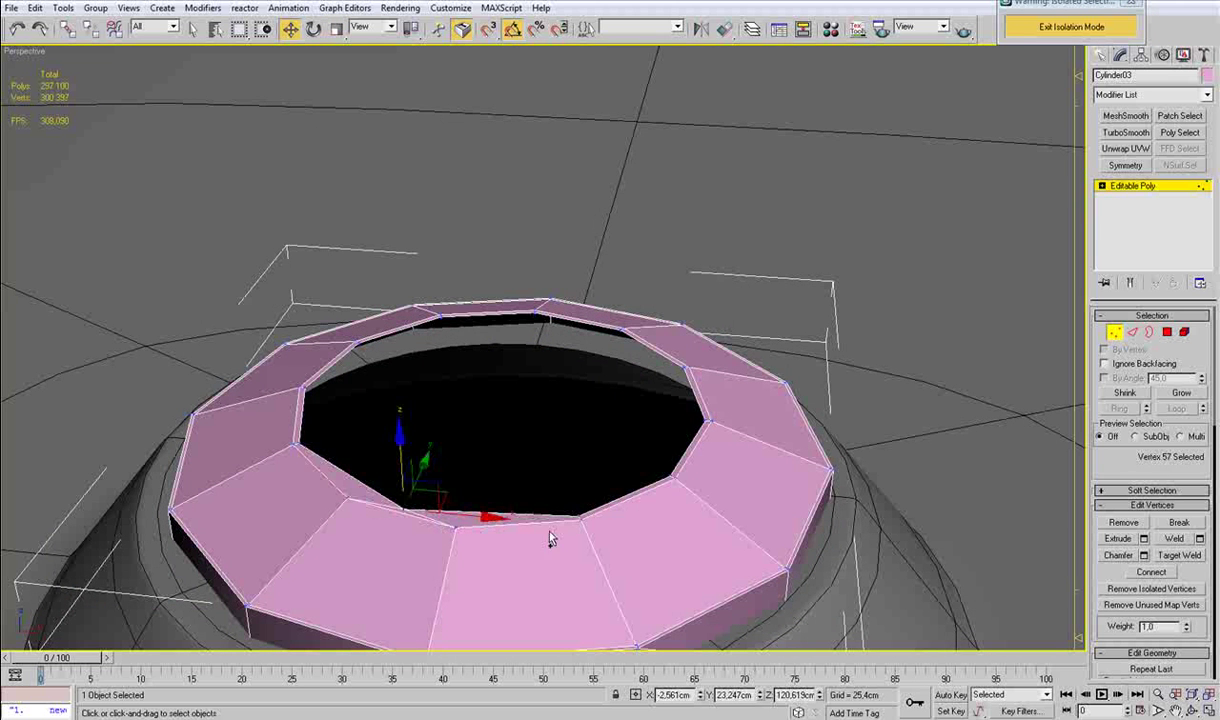
click(579, 516)
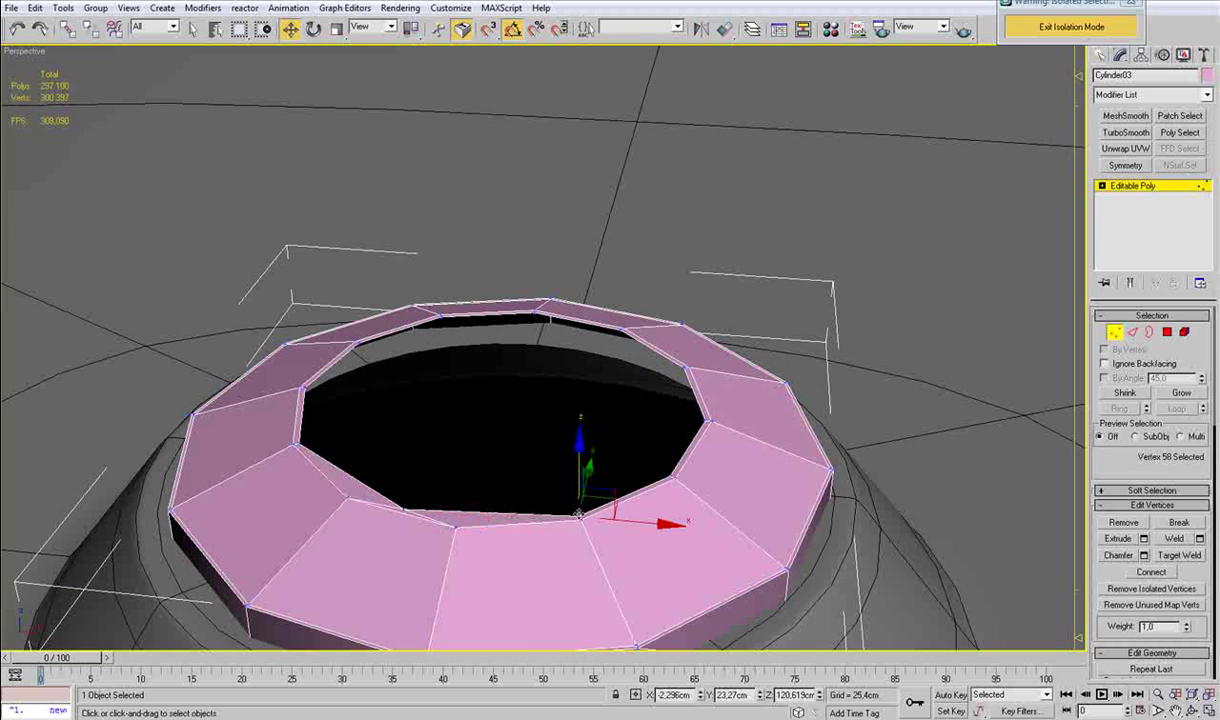
ctrl+click(672, 480)
key(ctrl+alt+c)
click(708, 421)
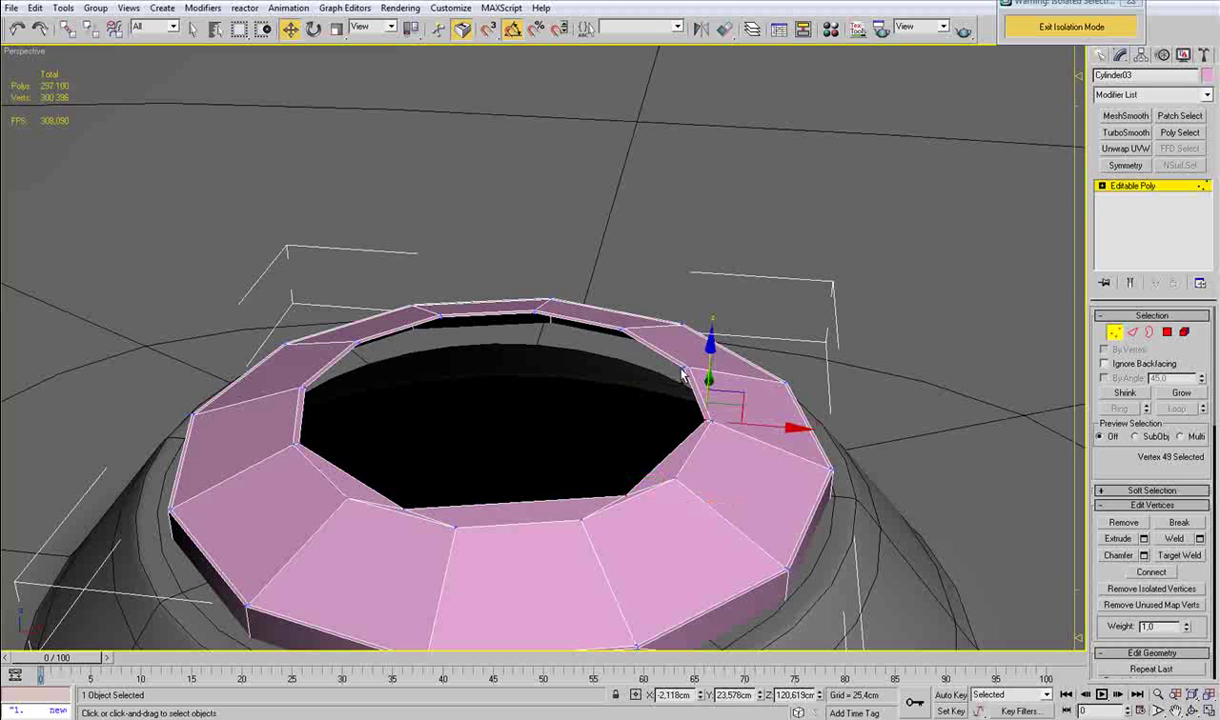
ctrl+click(685, 369)
key(ctrl+alt+c)
click(622, 330)
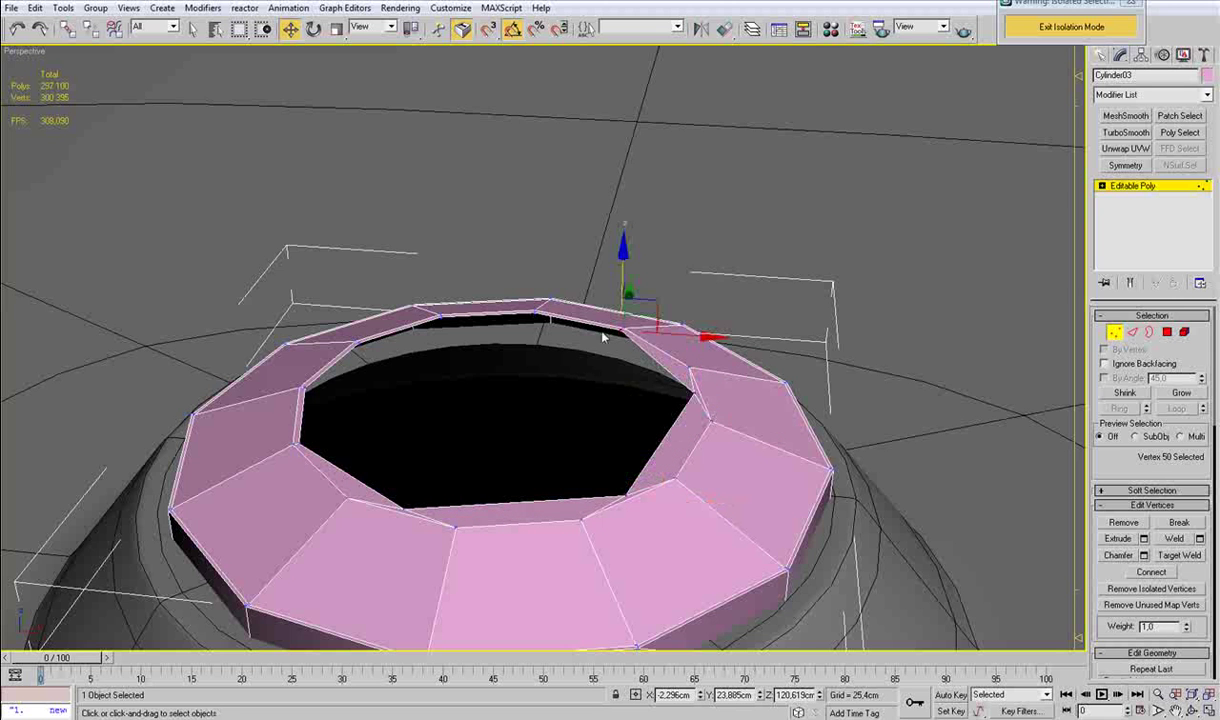
ctrl+click(534, 312)
key(ctrl+alt+c)
click(441, 327)
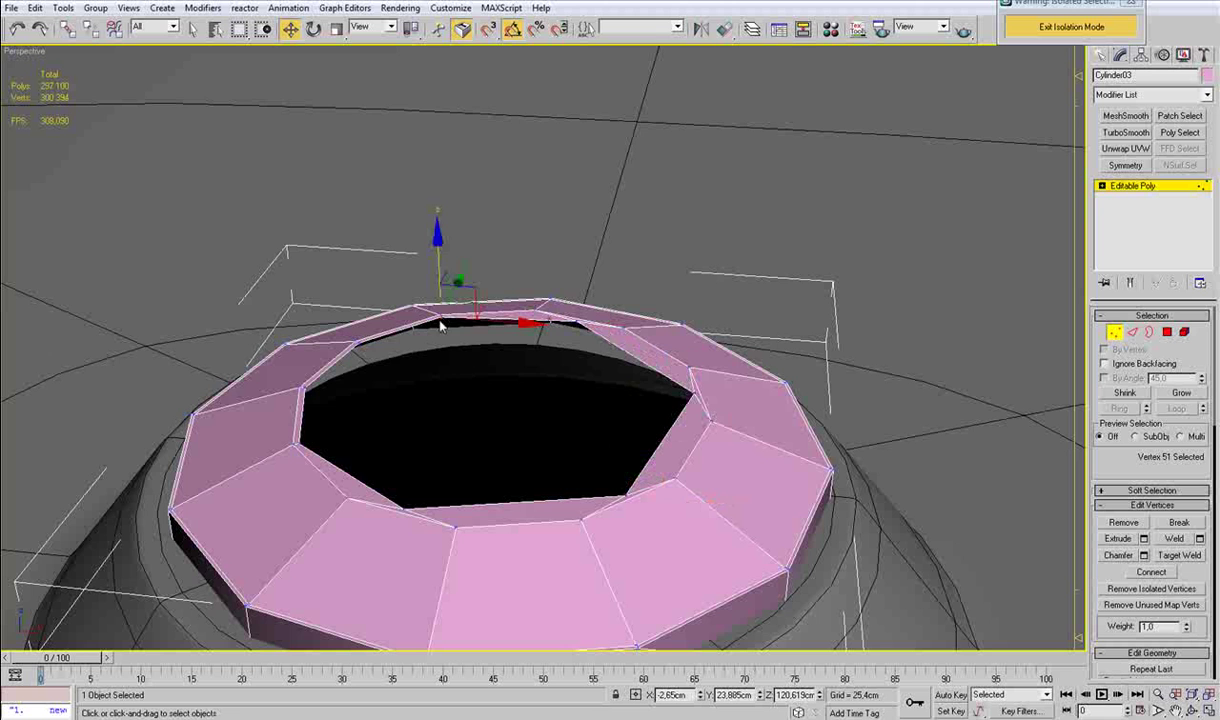
ctrl+click(359, 349)
key(ctrl+alt+c)
click(306, 388)
ctrl+click(300, 443)
key(ctrl+alt+c)
Extend the hexagonal border upward by about 0.23 cm to form the nut's straight side walls.
key(3)
click(361, 466)
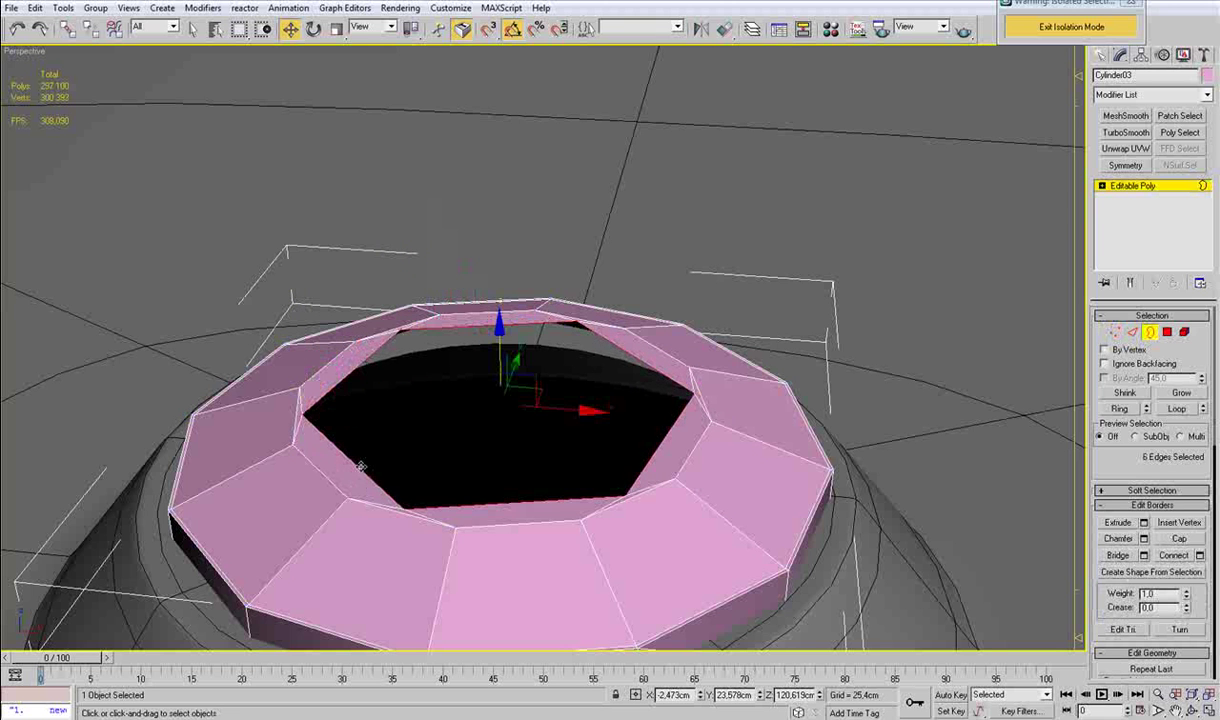
shift+drag(501, 382, 497, 387)
key(ctrl+z)
alt+middle_drag(508, 382, 455, 433)
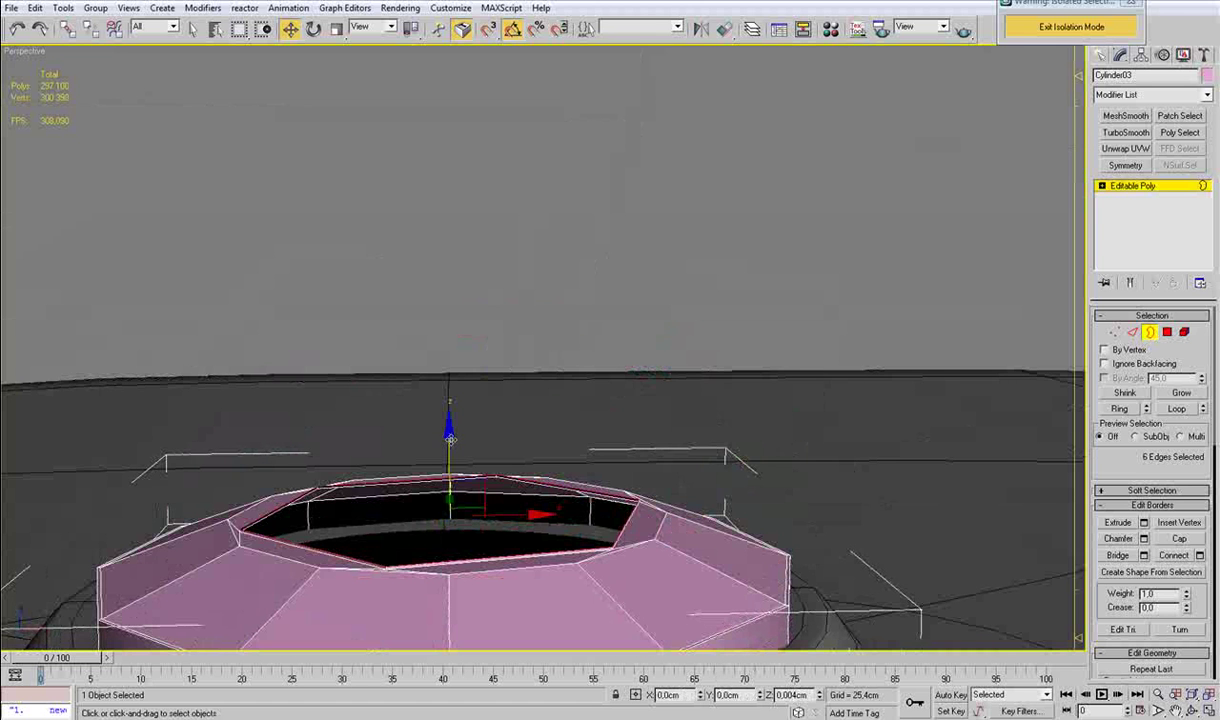
shift+drag(451, 440, 451, 314)
scroll(471, 403, down, 3)
alt+middle_drag(471, 403, 440, 540)
scroll(514, 485, down, 4)
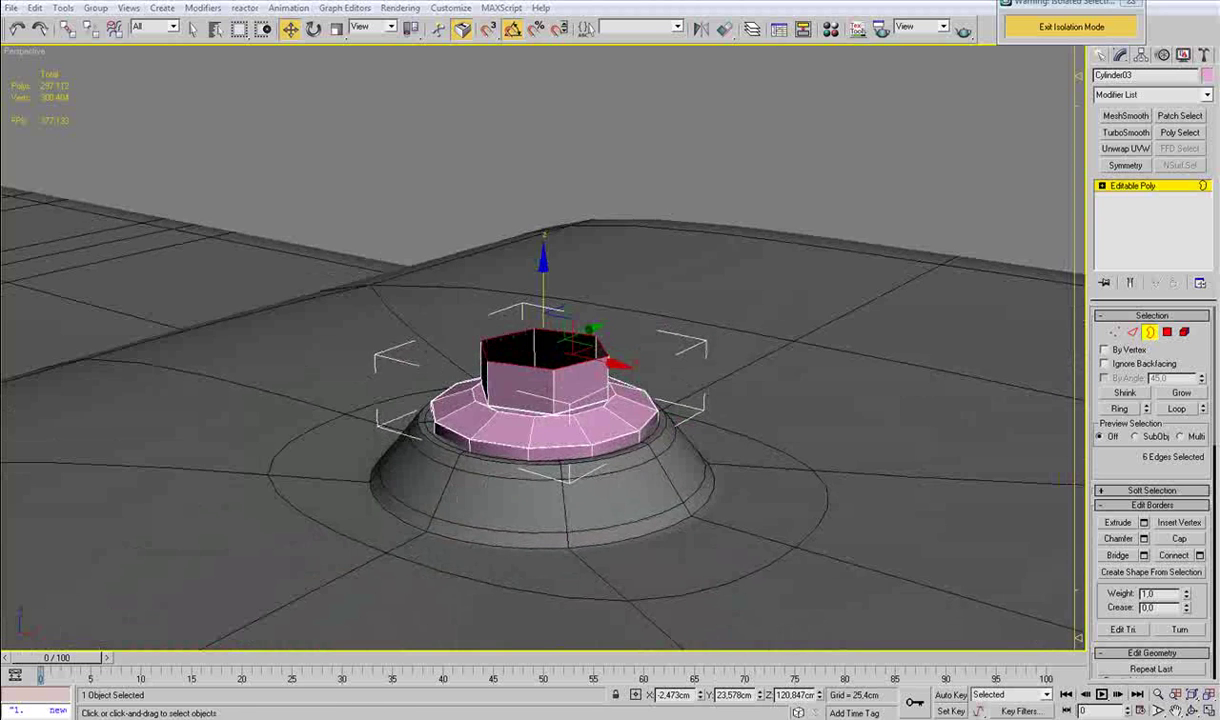
click(372, 718)
click(372, 718)
Extend the hexagon's top border inward in several rings, raised about 0.04 cm in total, to form the nut's chamfered top.
scroll(488, 517, up, 4)
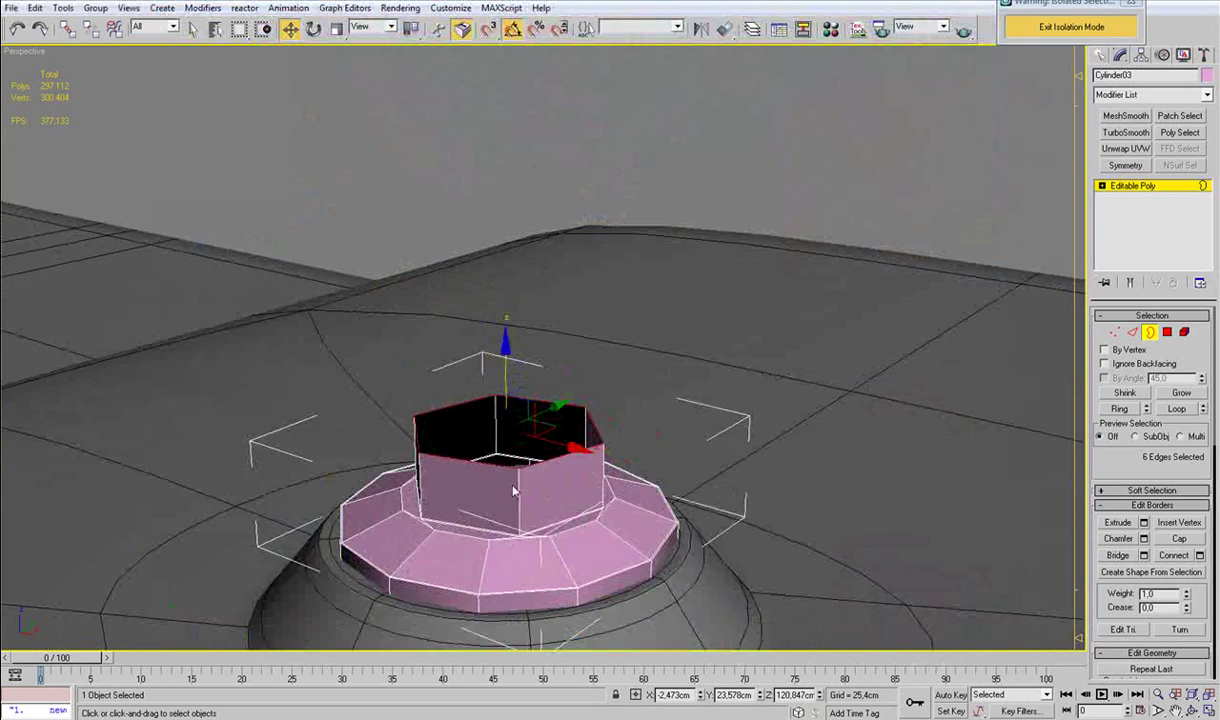
drag(487, 409, 498, 485)
key(r)
key(w)
drag(490, 412, 500, 477)
key(r)
key(w)
drag(487, 394, 488, 389)
scroll(483, 442, down, 2)
alt+middle_drag(486, 450, 539, 442)
scroll(539, 442, down, 3)
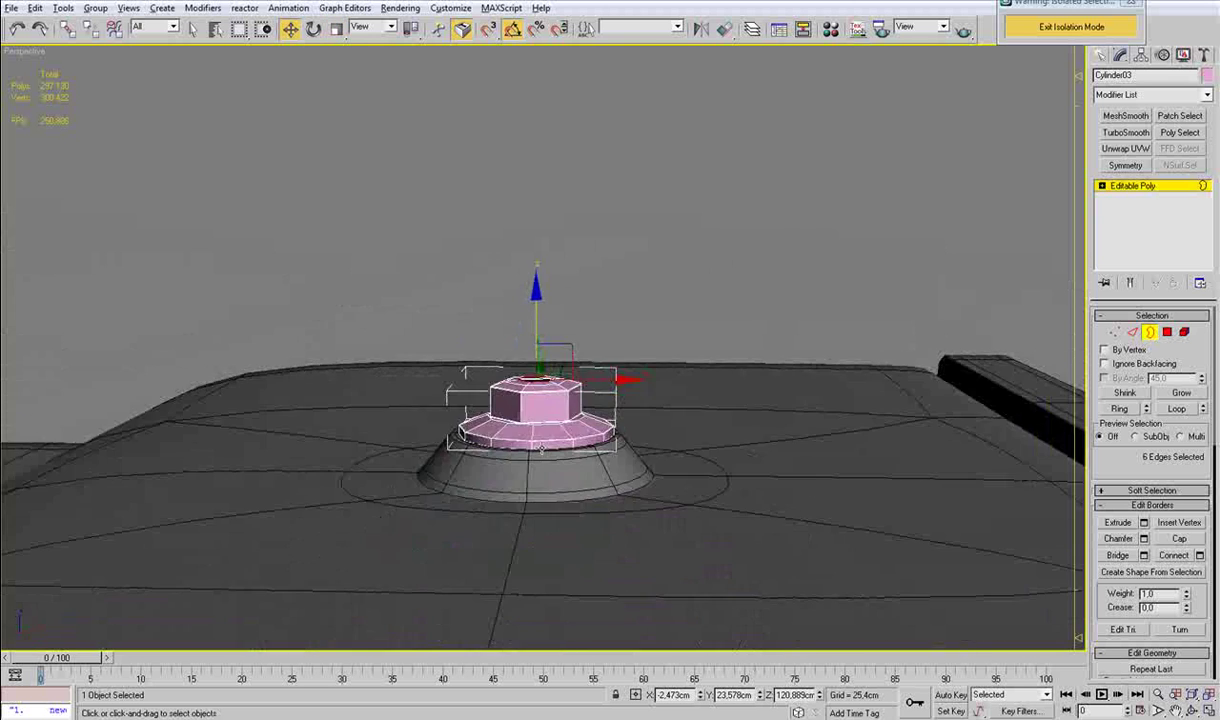
Cap the small hexagonal opening on the nut's top and cut an edge across the cap between two opposite vertices.
click(1187, 545)
alt+middle_drag(735, 455, 690, 555)
scroll(690, 555, up, 2)
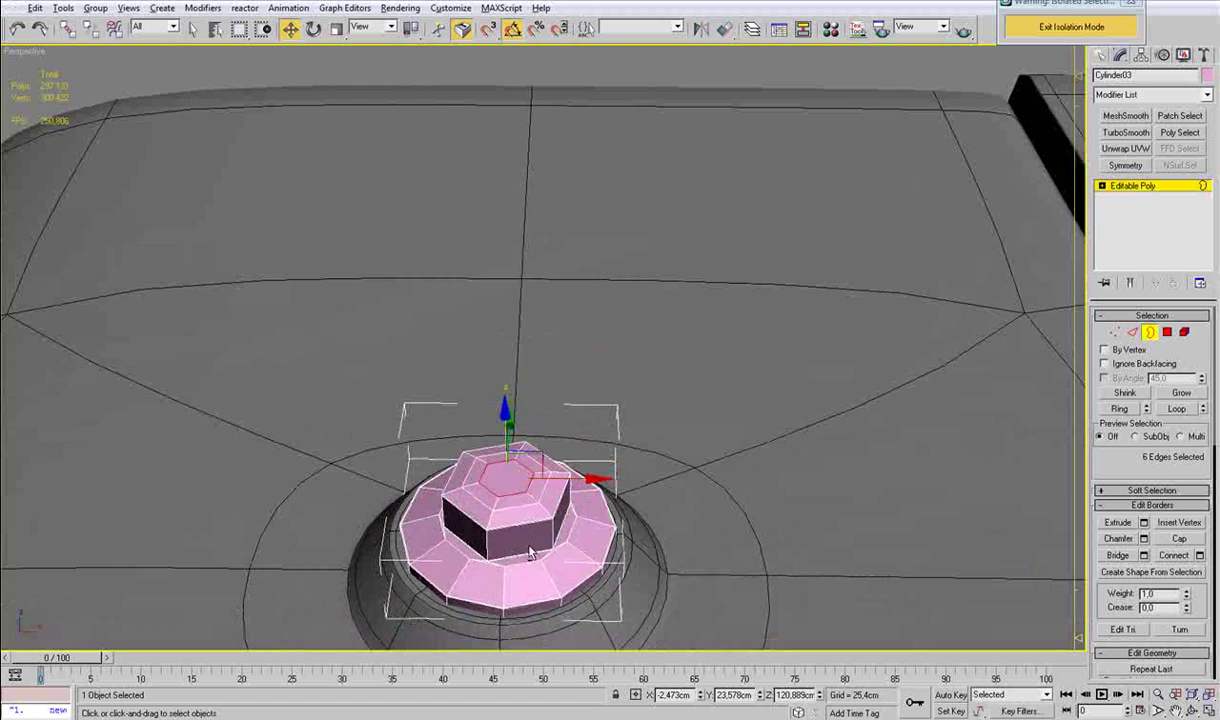
key(1)
middle_drag(532, 470, 545, 395)
scroll(530, 440, up, 4)
key(q)
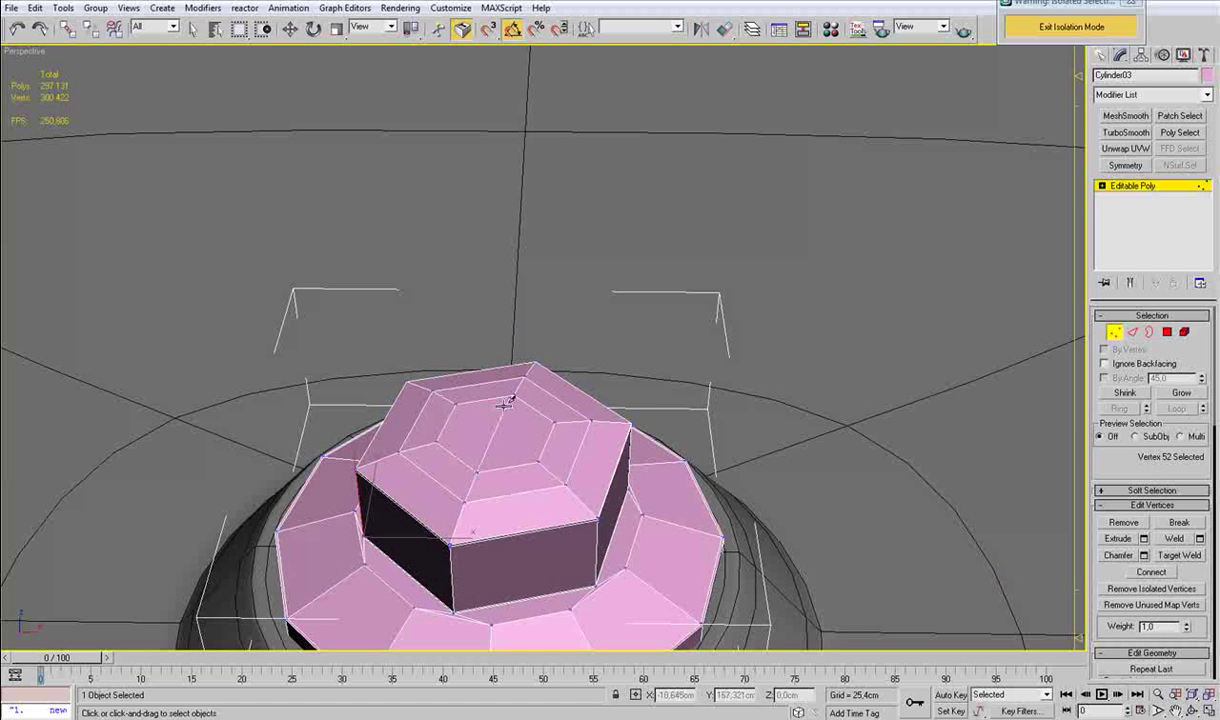
click(512, 397)
alt+middle_drag(534, 580, 502, 438)
right_click(502, 438)
Connect the ring of radial edges on the collar's top face with 2 segments and a pinch of 90.
key(2)
click(499, 435)
key(alt+r)
click(1199, 591)
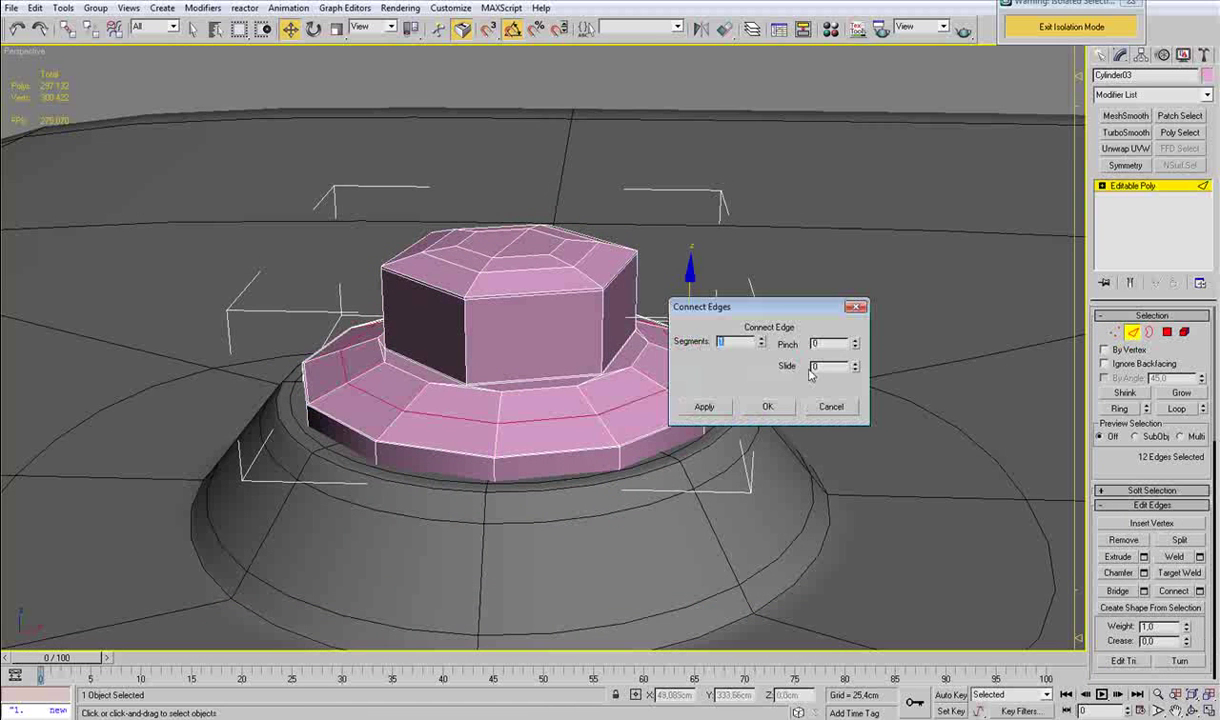
click(762, 340)
click(854, 368)
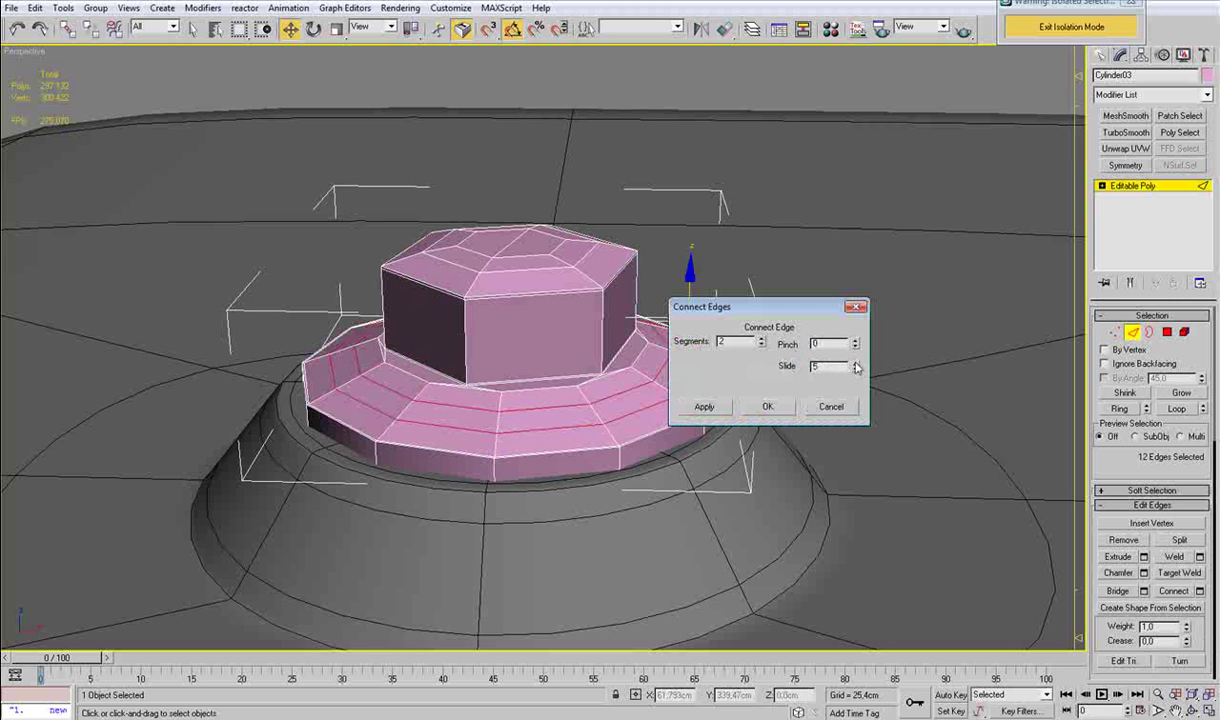
drag(855, 343, 867, 208)
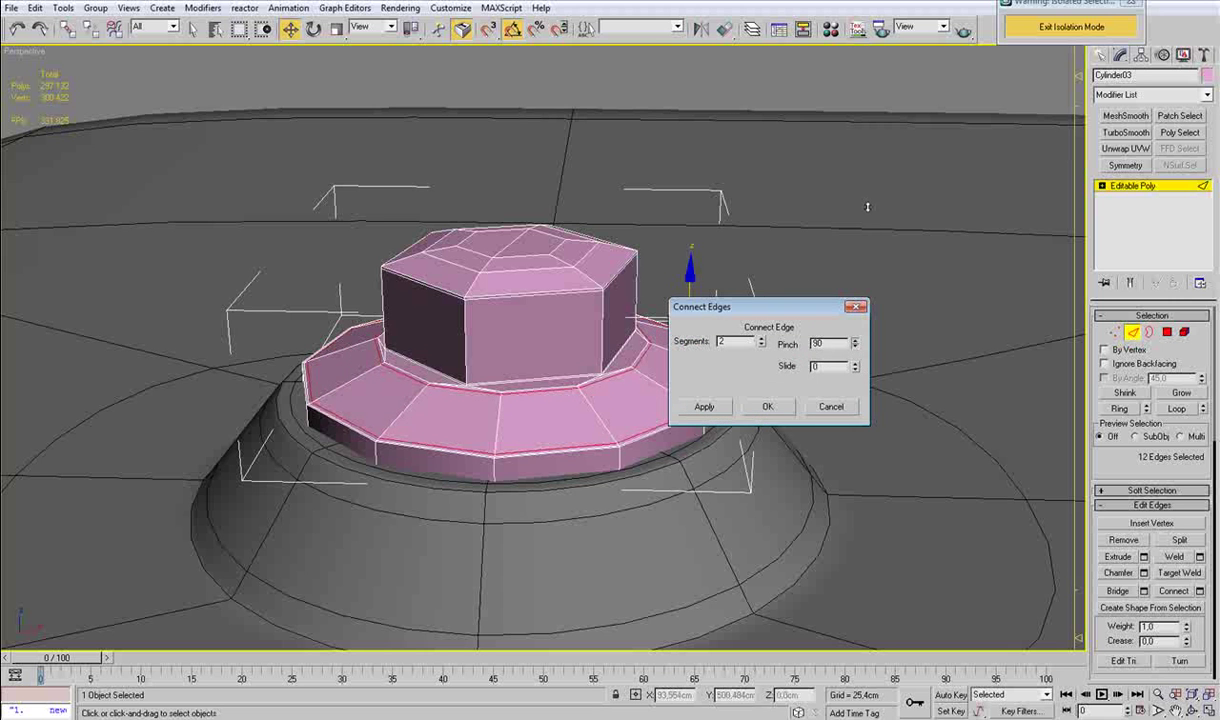
click(762, 407)
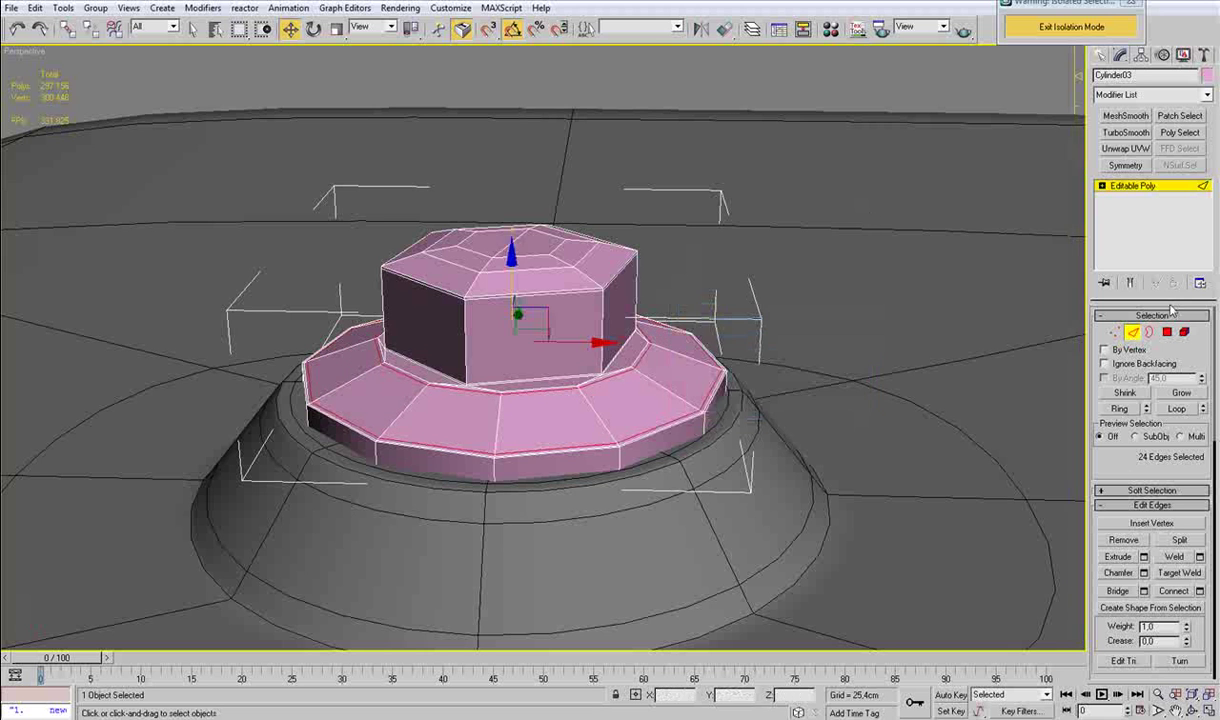
Apply MeshSmooth with NURMS and 2 iterations to the nut and collar, and check the smoothed shape without edge display.
click(1133, 335)
click(1126, 116)
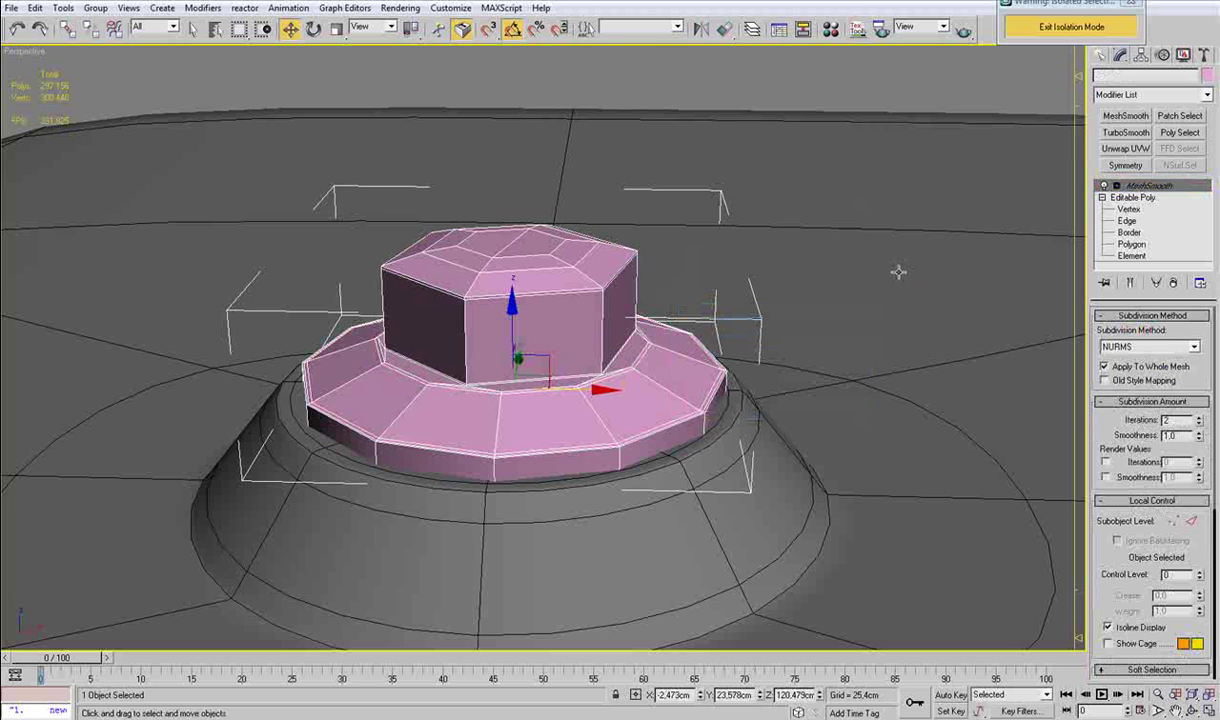
click(1148, 197)
click(559, 329)
scroll(600, 335, down, 5)
key(w)
click(675, 140)
key(F4)
scroll(610, 286, up, 4)
alt+middle_drag(610, 286, 580, 321)
click(577, 325)
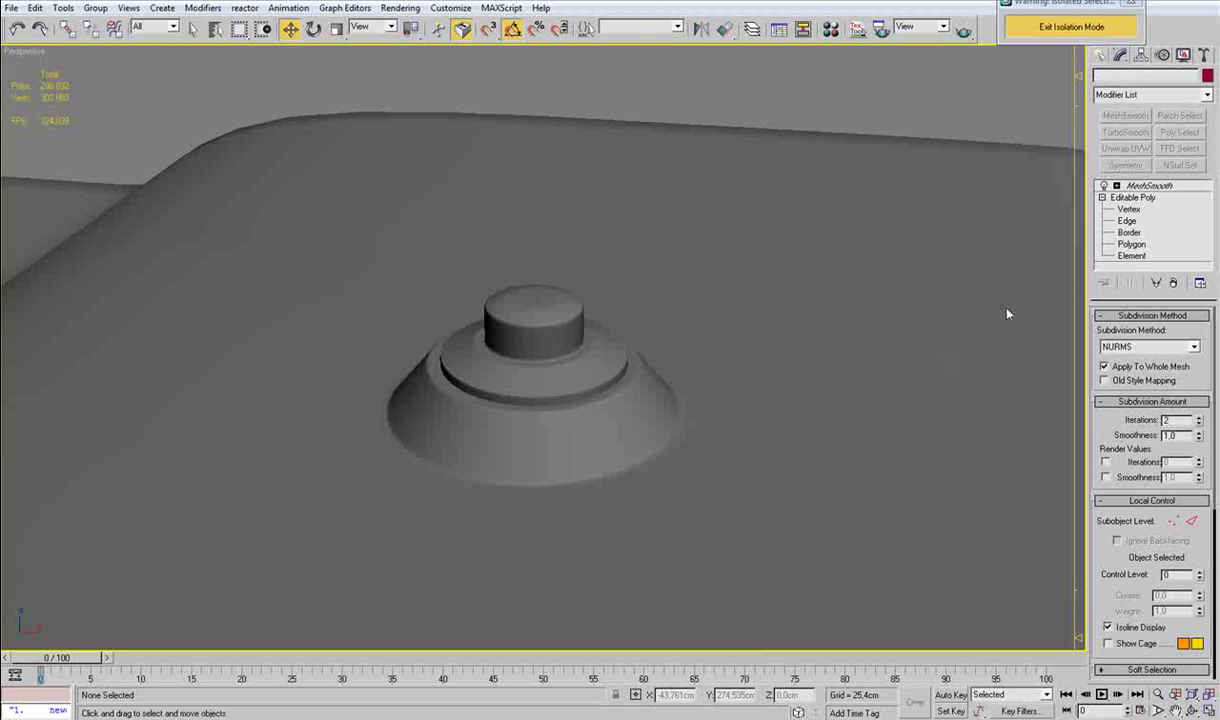
Select the ring of six vertical corner edges on the nut in Important_Part and expand it to the full loops.
click(1128, 222)
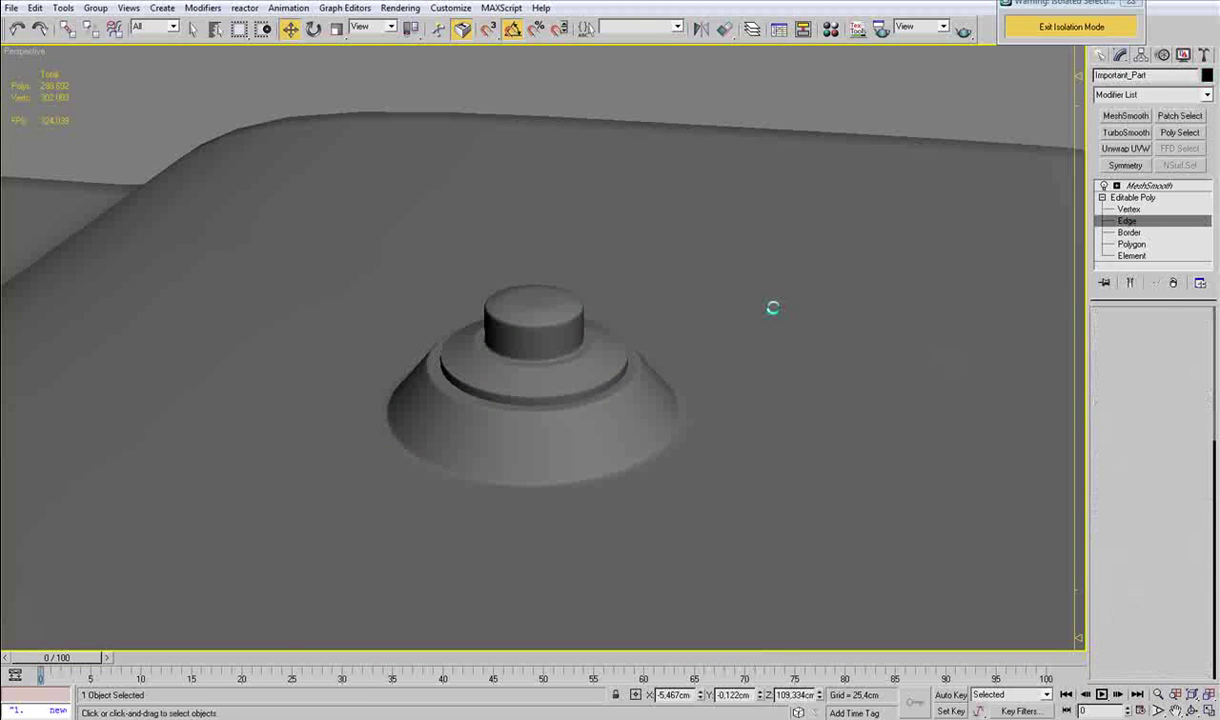
scroll(573, 343, up, 5)
key(F4)
click(611, 341)
key(alt+r)
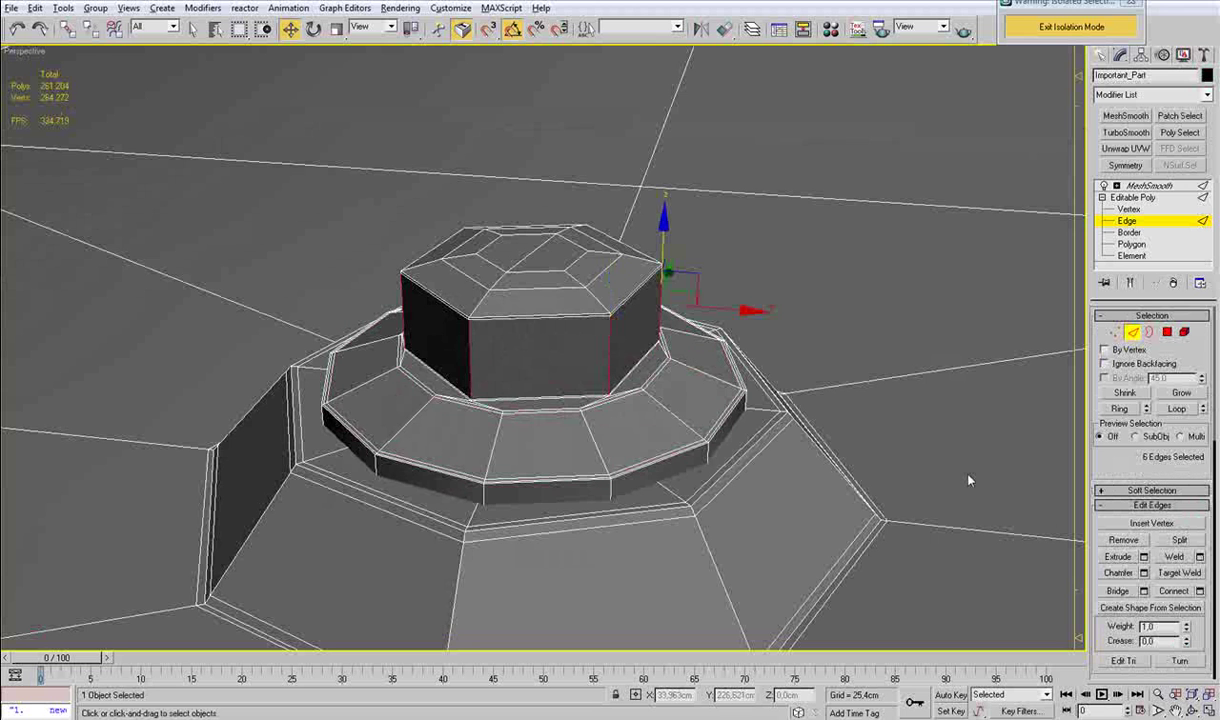
key(alt+l)
Try to deselect the loop edges on the nut's top in the perspective view.
mouse_move(548, 272)
alt+middle_down()
mouse_move(566, 291)
mouse_move(542, 283)
alt+middle_up()
alt+click(537, 248)
alt+drag(471, 230, 509, 312)
alt+click(448, 256)
alt+click(487, 214)
alt+click(508, 221)
alt+middle_drag(510, 222, 693, 225)
key(ctrl+z)
key(ctrl+z)
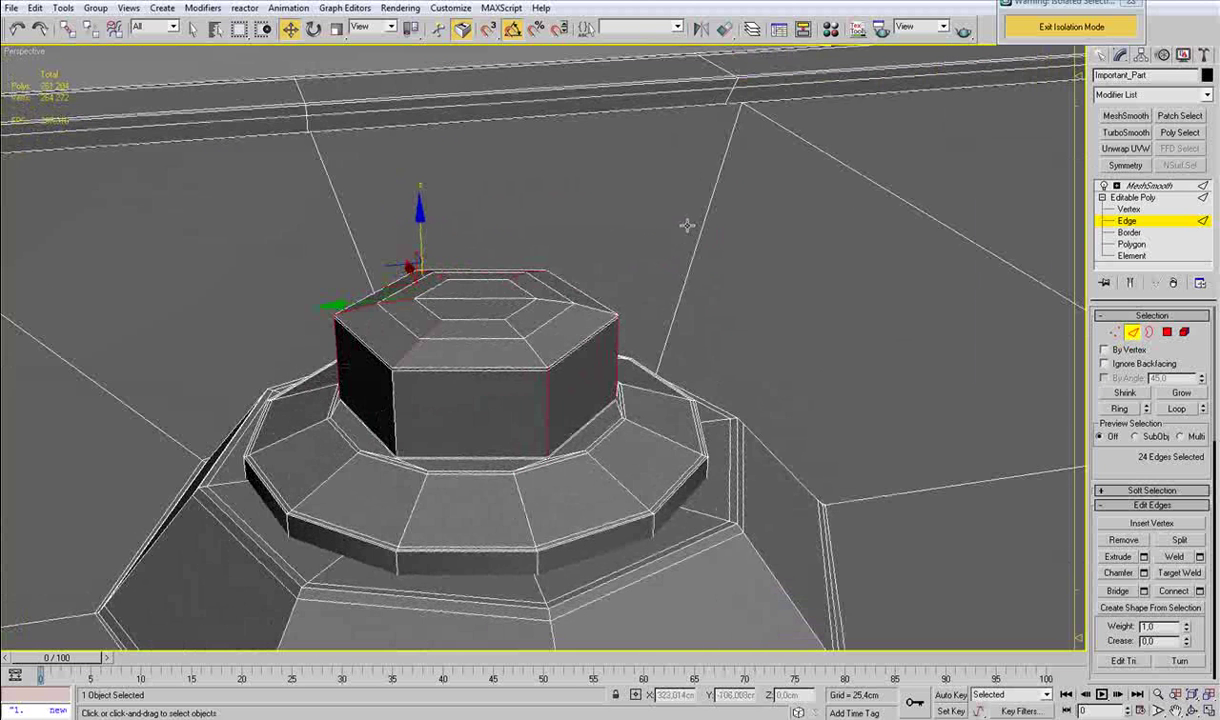
key(ctrl+z)
Ignoring backfacing, deselect the radial edges on the nut's top and chamfer the remaining vertical corner edges by 0.005 cm with 1 segment.
click(1115, 366)
key(t)
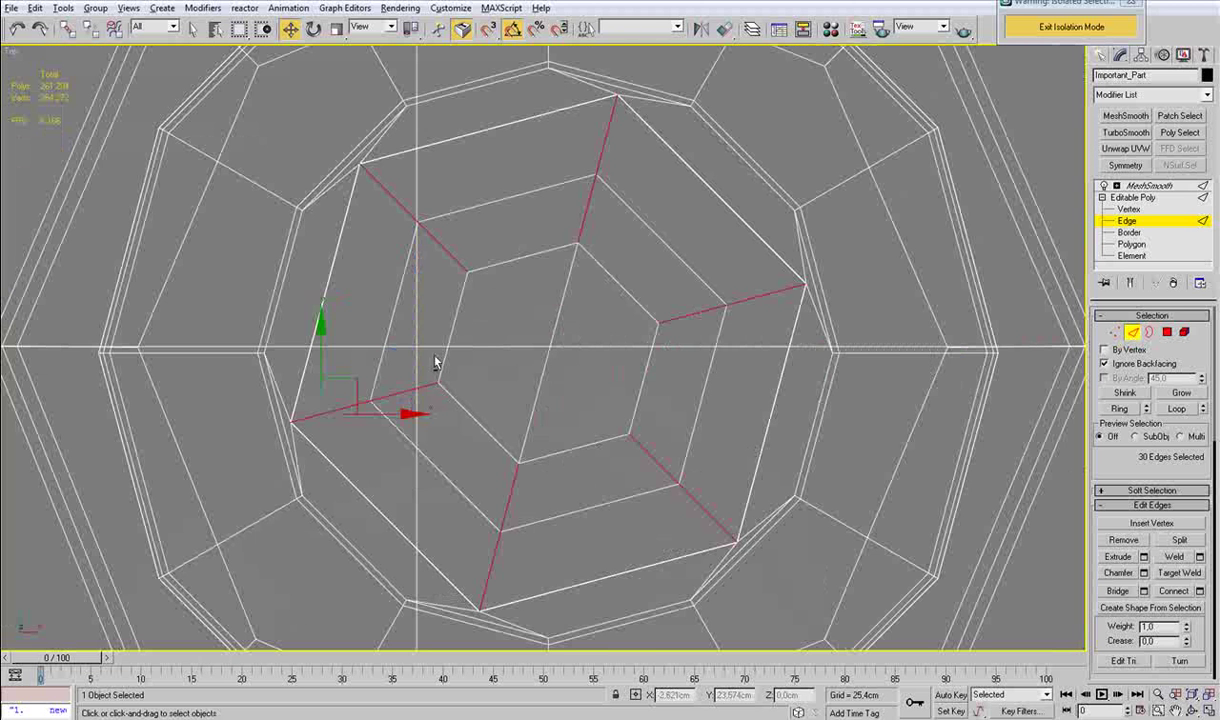
alt+drag(507, 249, 374, 420)
alt+drag(380, 297, 456, 207)
alt+drag(542, 155, 608, 274)
alt+drag(756, 367, 757, 368)
alt+drag(700, 457, 645, 505)
alt+drag(542, 502, 454, 537)
key(p)
middle_drag(453, 540, 526, 351)
scroll(529, 430, up, 5)
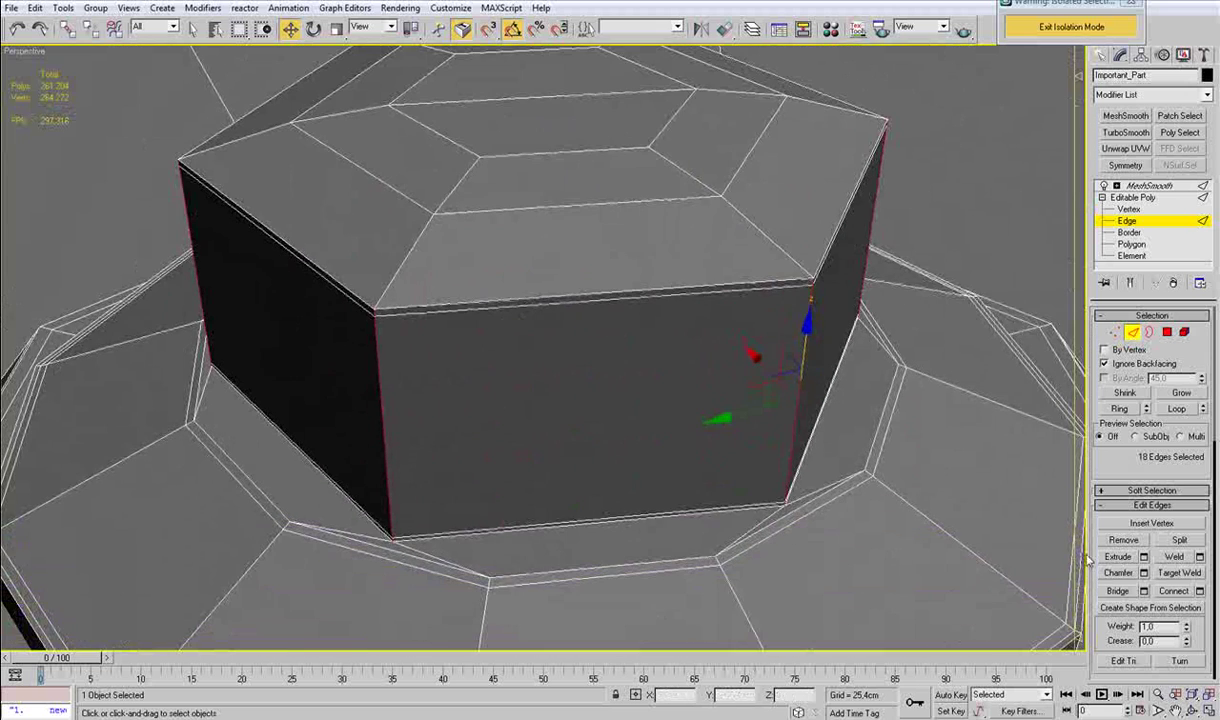
click(1143, 573)
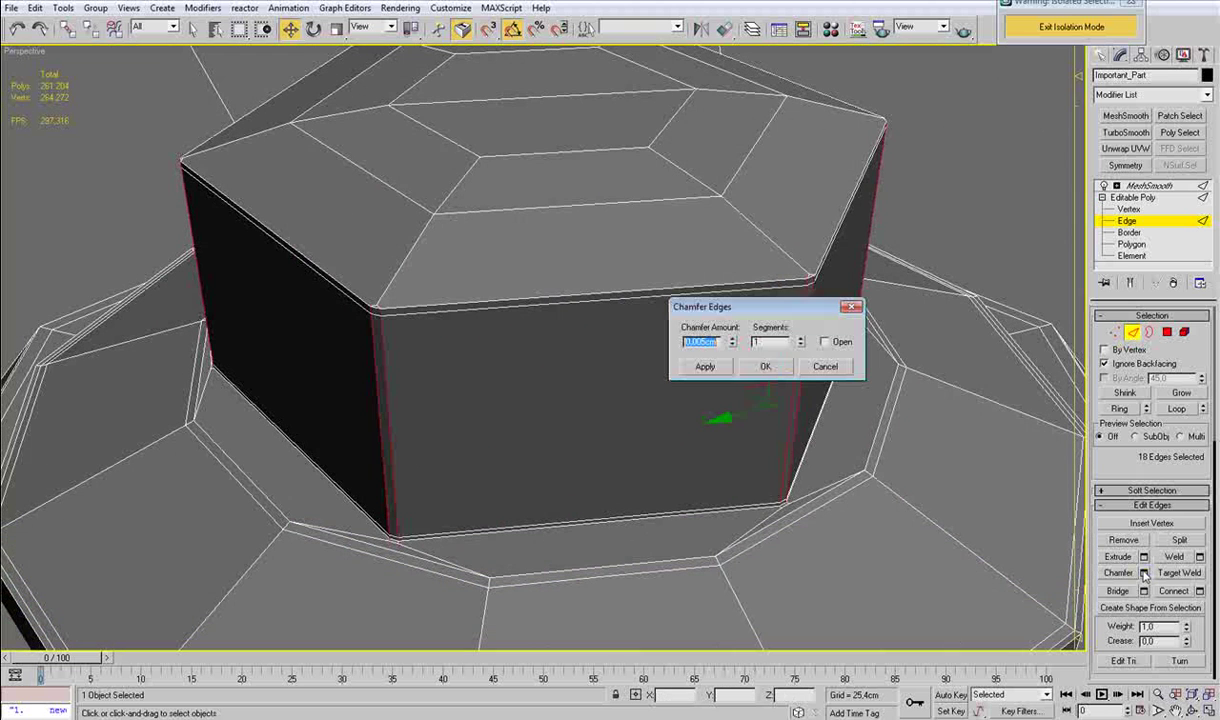
click(765, 367)
Target-weld the extra chamfer vertices at the nut's front top corner onto the nearest vertex of the inner top ring.
scroll(539, 381, up, 4)
key(1)
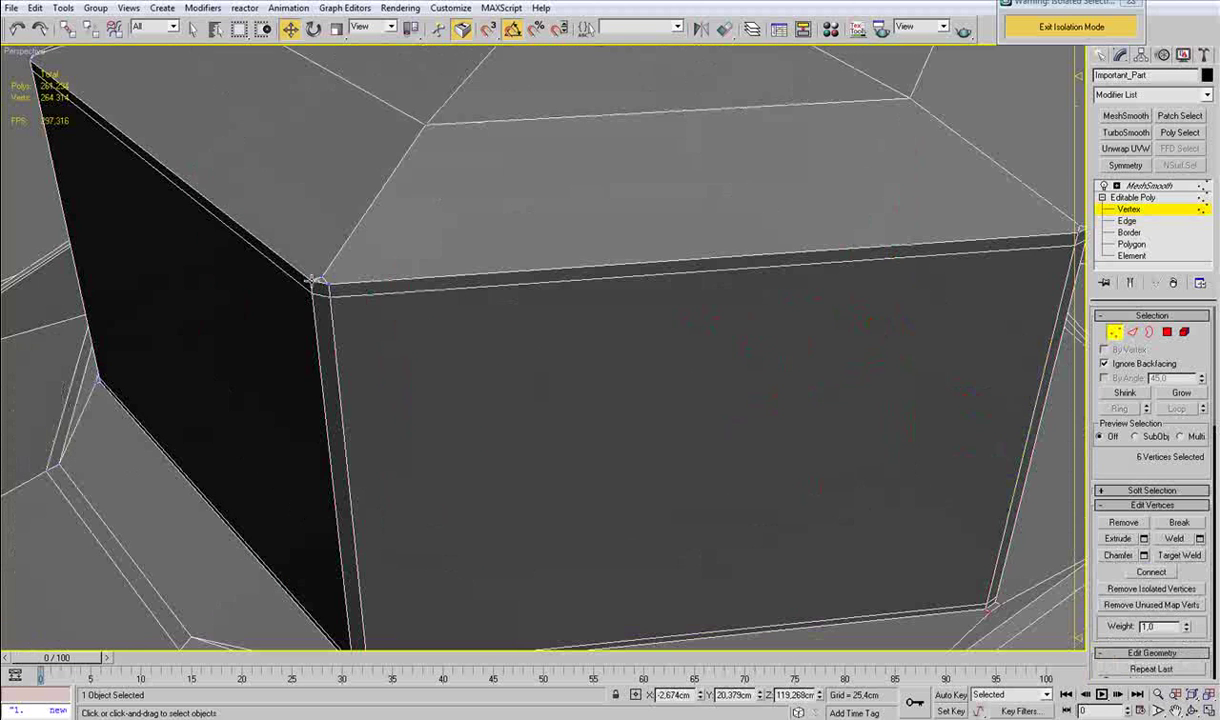
right_click(323, 277)
click(320, 277)
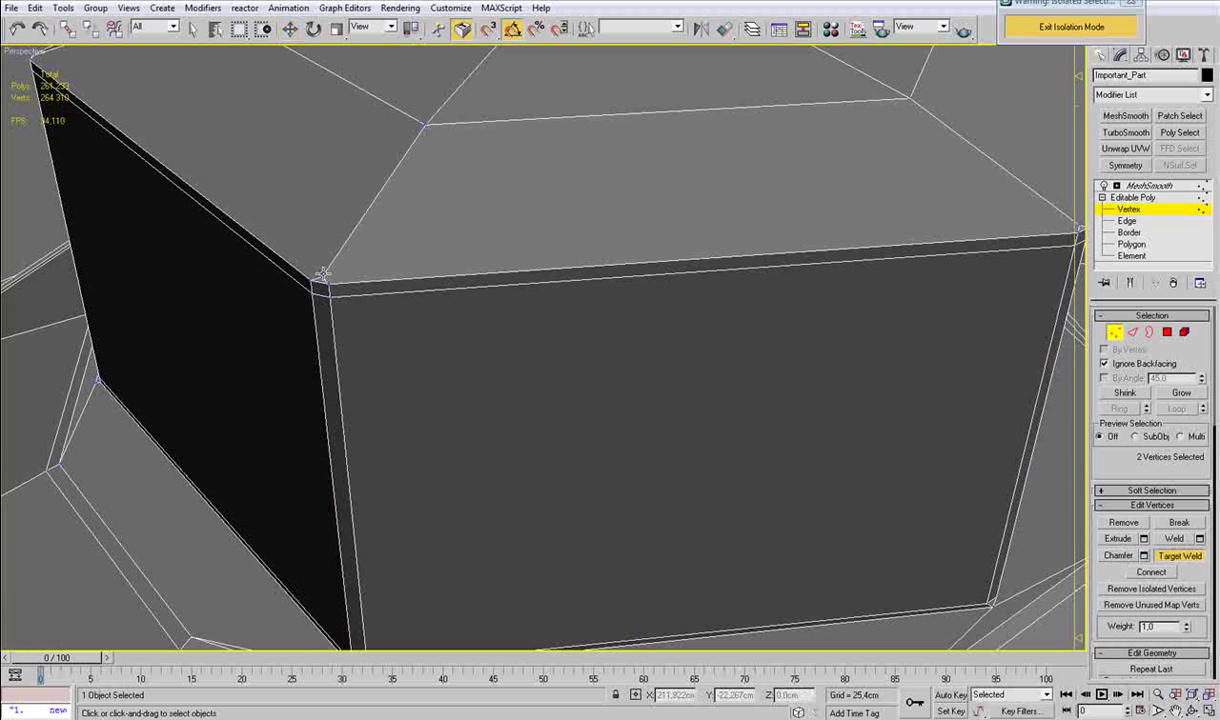
click(320, 278)
click(426, 125)
scroll(556, 209, down, 4)
middle_drag(556, 209, 523, 297)
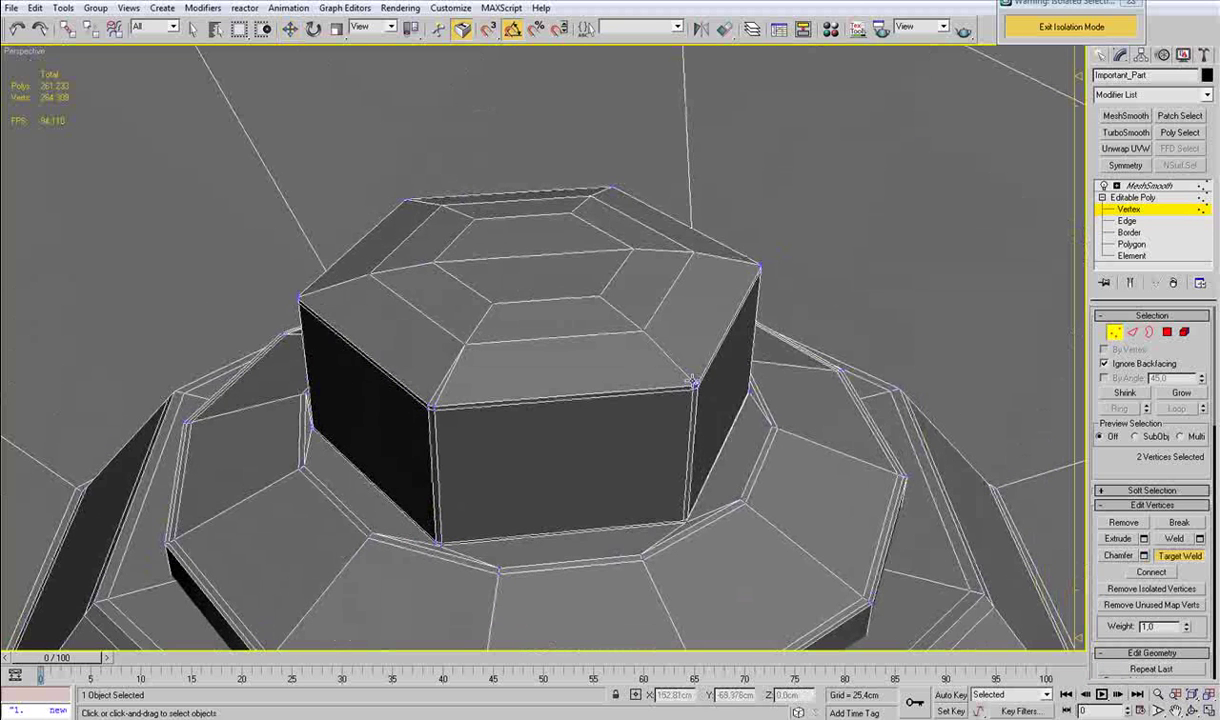
Weld the extra chamfer vertices at the nut's other top corners onto their nearest inner ring vertices.
click(645, 332)
alt+middle_drag(539, 354, 640, 357)
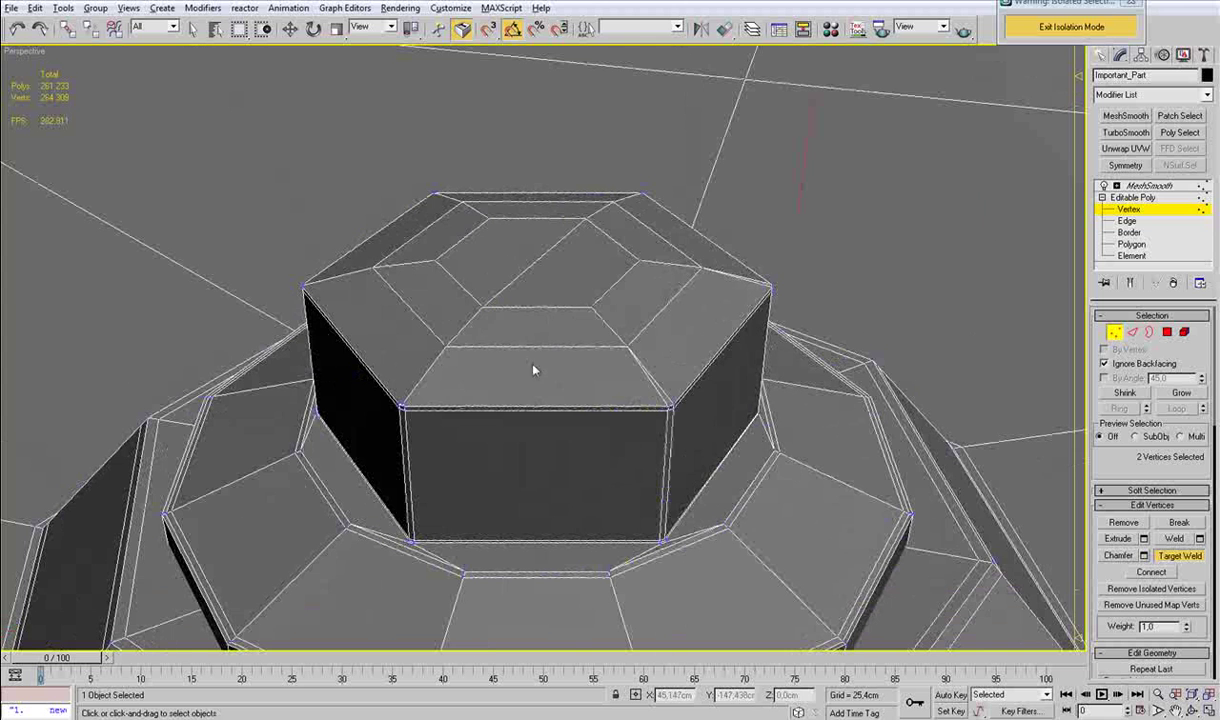
click(403, 405)
click(446, 346)
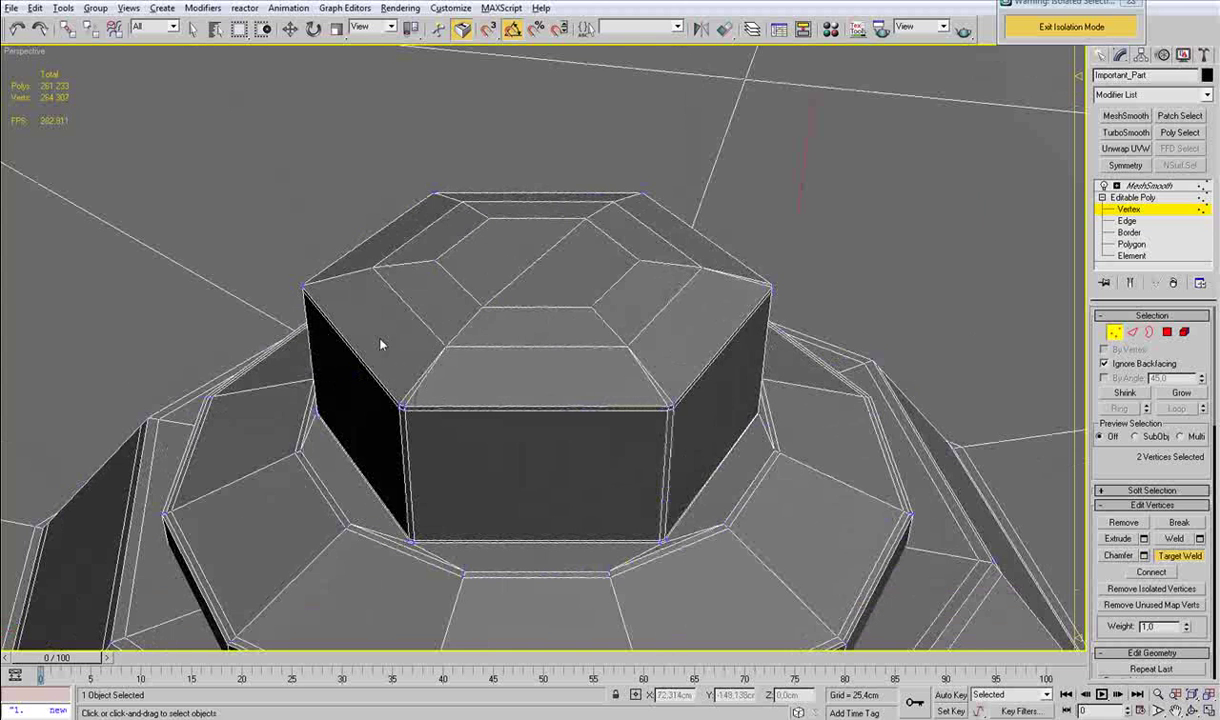
alt+middle_drag(429, 351, 452, 373)
click(429, 443)
click(464, 377)
Target-weld the two extra chamfer vertices at the nut's first base corner onto the neighbouring collar vertices on either side.
alt+middle_drag(350, 358, 392, 362)
scroll(455, 485, up, 4)
middle_drag(455, 485, 502, 299)
middle_drag(573, 348, 301, 328)
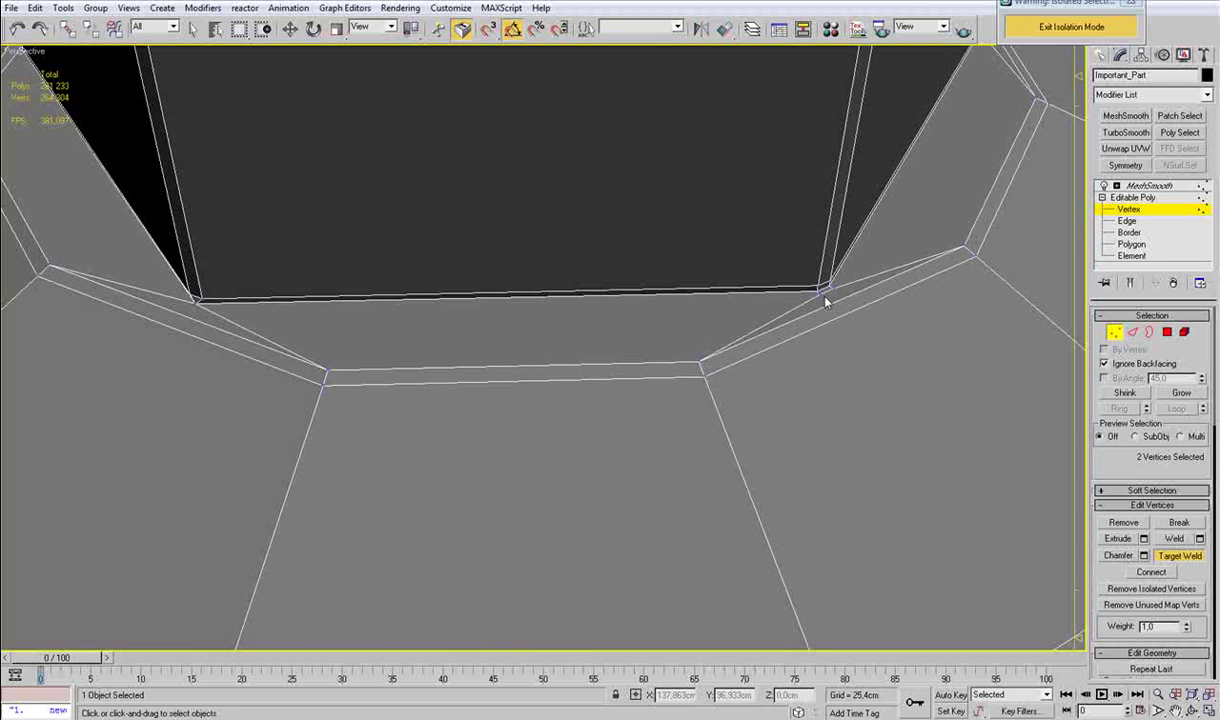
click(700, 362)
click(831, 288)
click(966, 248)
right_click(955, 292)
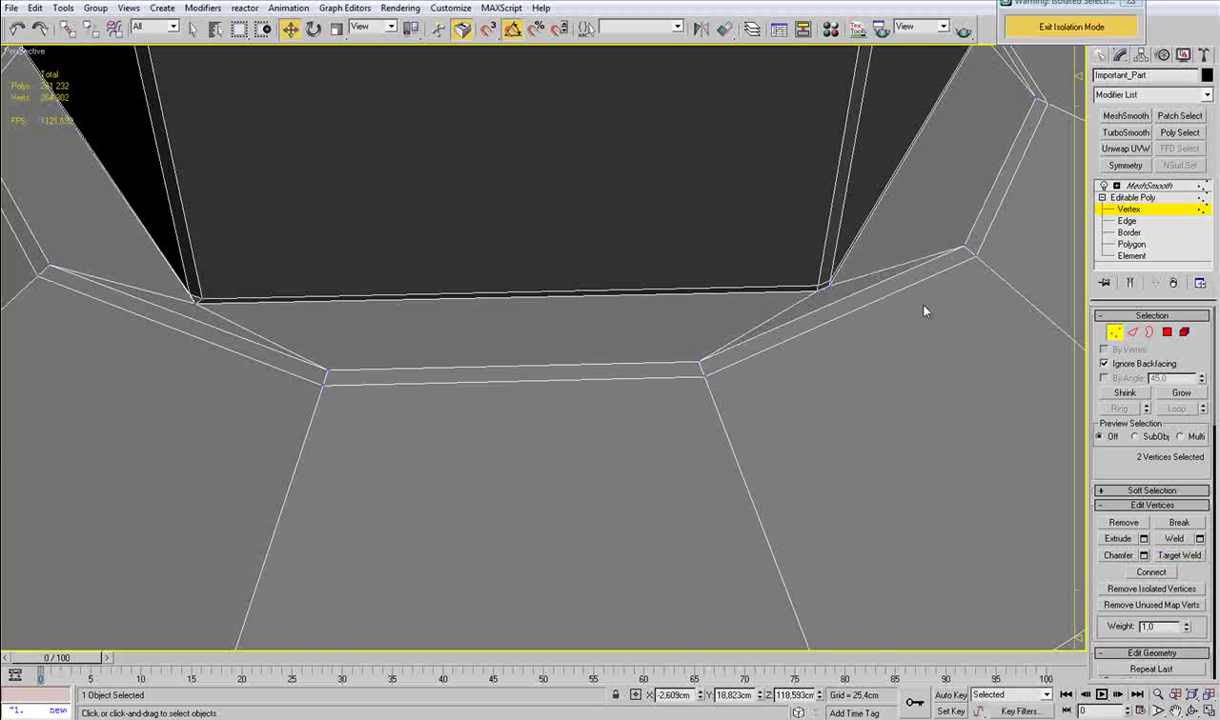
Try to cut an edge from the adjacent base corner of the nut to the neighbouring inner collar vertex.
middle_drag(380, 404, 700, 356)
scroll(700, 356, up, 3)
click(483, 191)
drag(521, 168, 515, 172)
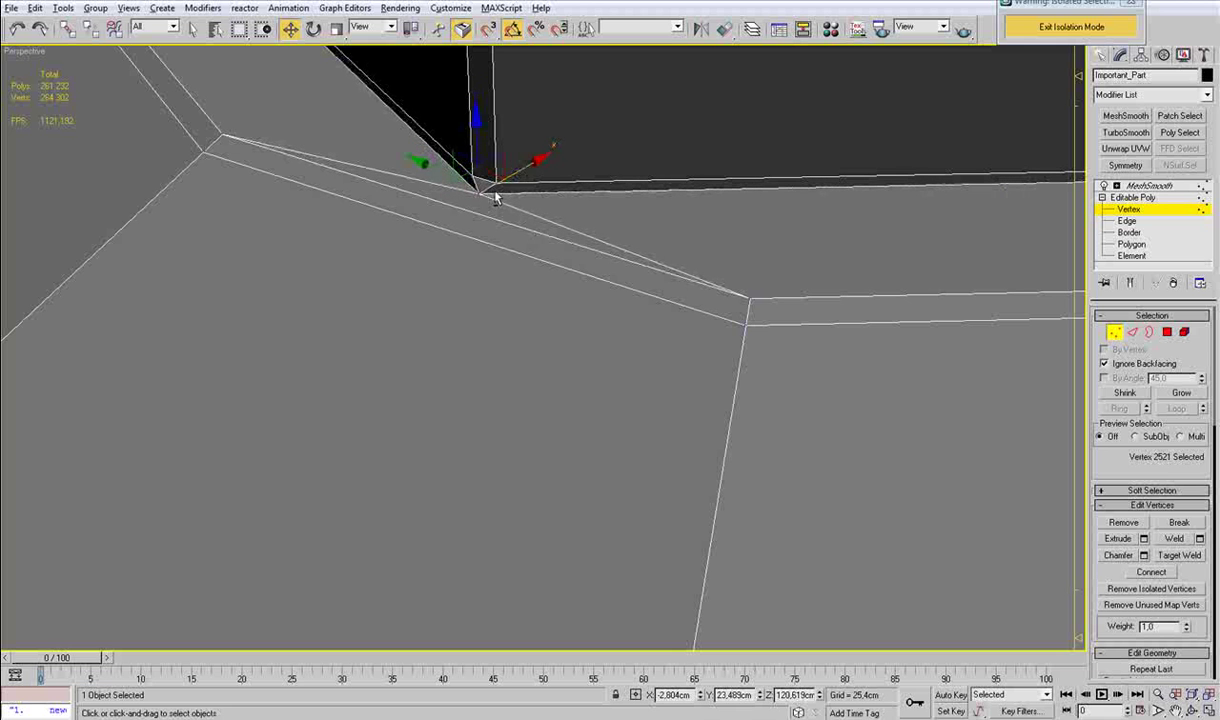
key(alt+c)
click(497, 190)
right_click(513, 211)
key(ctrl+shift+w)
click(496, 191)
click(750, 298)
right_click(750, 299)
key(alt+c)
click(751, 298)
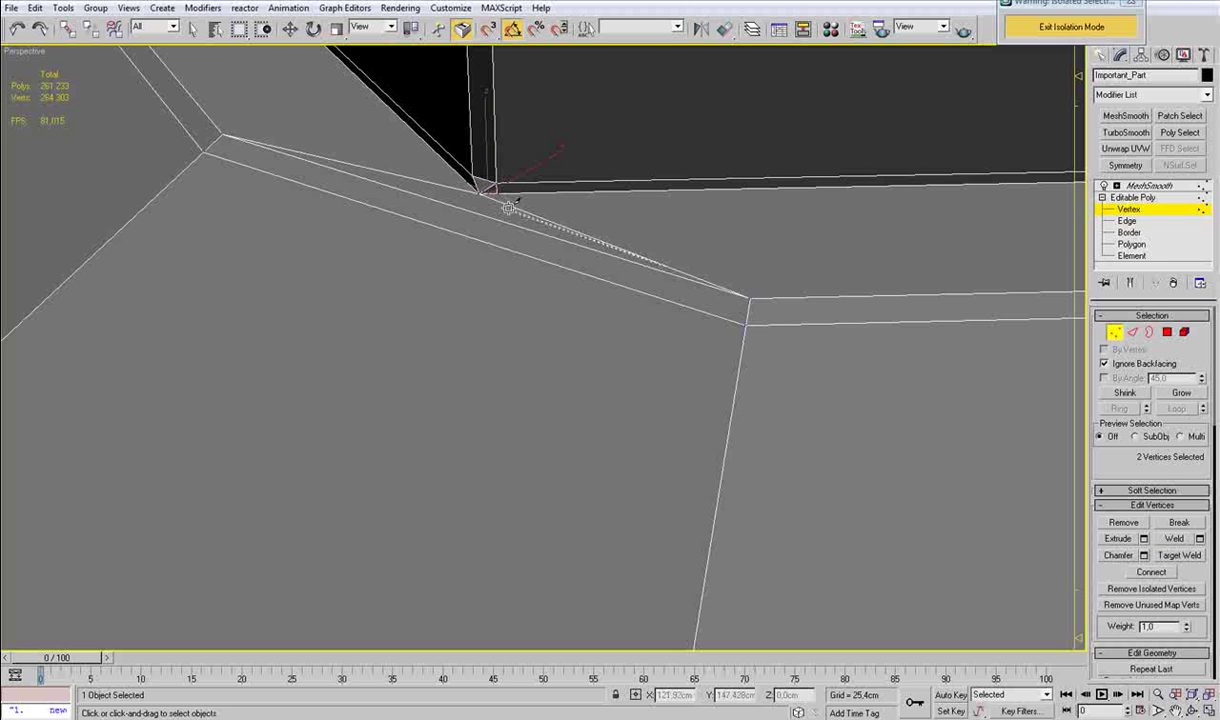
click(497, 192)
right_click(502, 211)
key(ctrl+z)
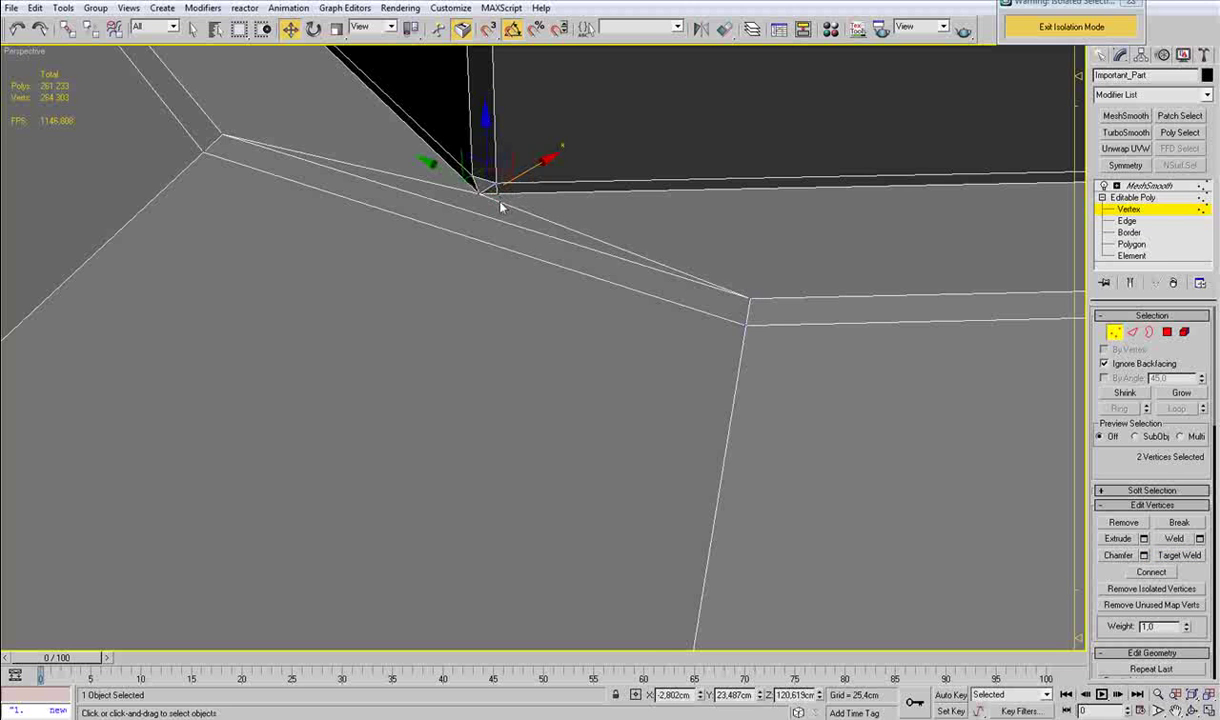
Remove the stray short edge at the nut's base corner and cut an edge from the corner vertex to the neighbouring collar vertex.
middle_drag(500, 203, 473, 236)
key(2)
click(447, 237)
key(BackSpace)
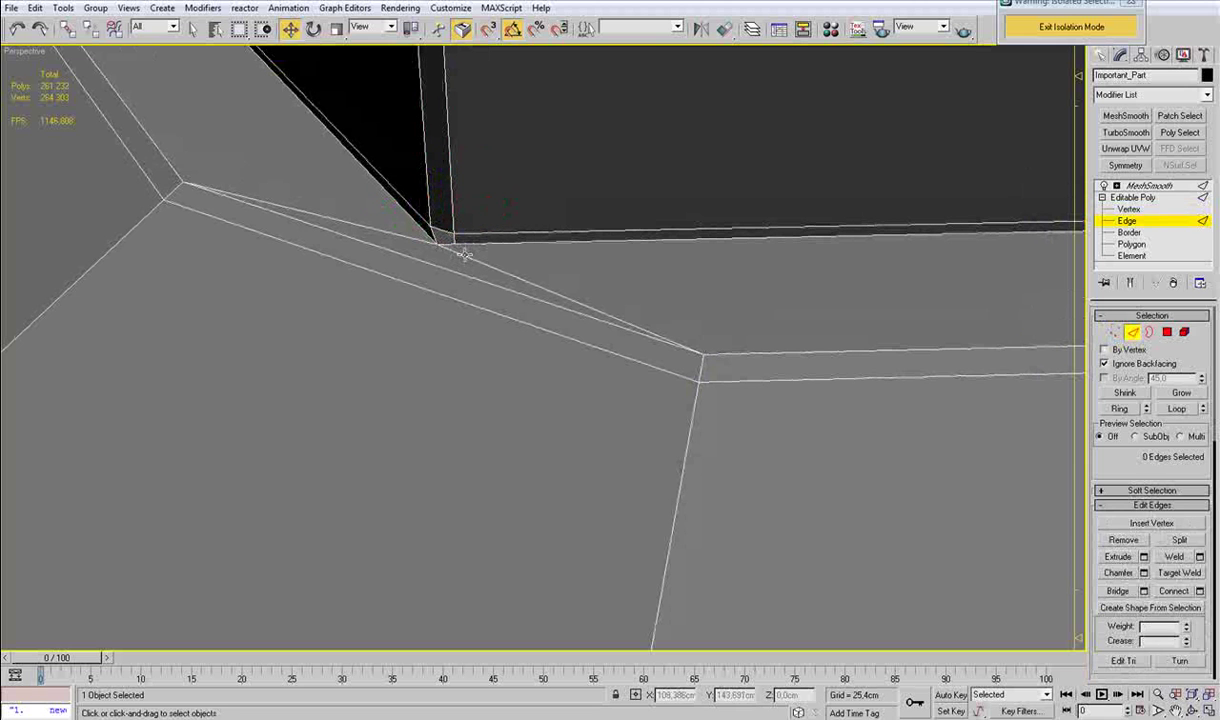
key(1)
key(alt+c)
click(455, 243)
click(701, 352)
right_click(690, 345)
right_click(656, 339)
Remove the leftover edge beside the new cut and nudge the other vertex of that base corner slightly.
key(2)
click(455, 253)
click(455, 253)
key(BackSpace)
key(1)
click(437, 244)
drag(399, 232, 396, 231)
Target-weld both extra chamfer vertices at the nut's third base corner onto the collar vertices on either side.
scroll(406, 242, down, 6)
alt+middle_drag(406, 242, 661, 250)
scroll(425, 378, up, 5)
key(ctrl+w)
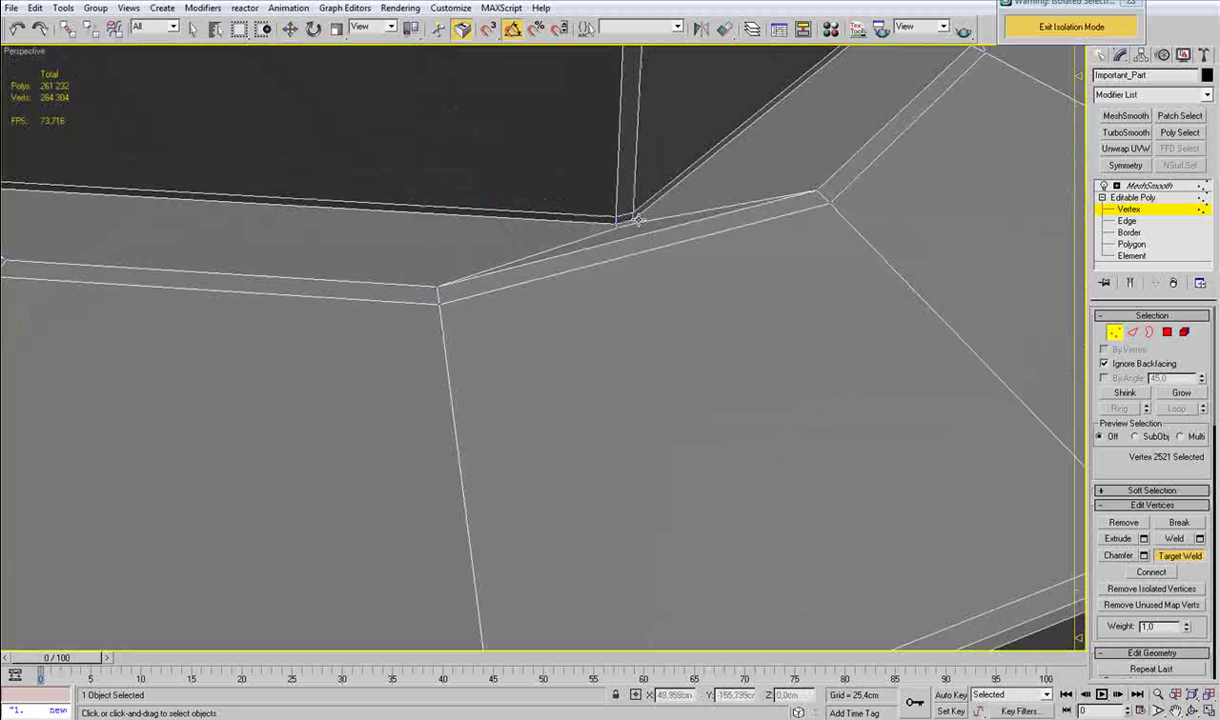
click(636, 223)
click(819, 191)
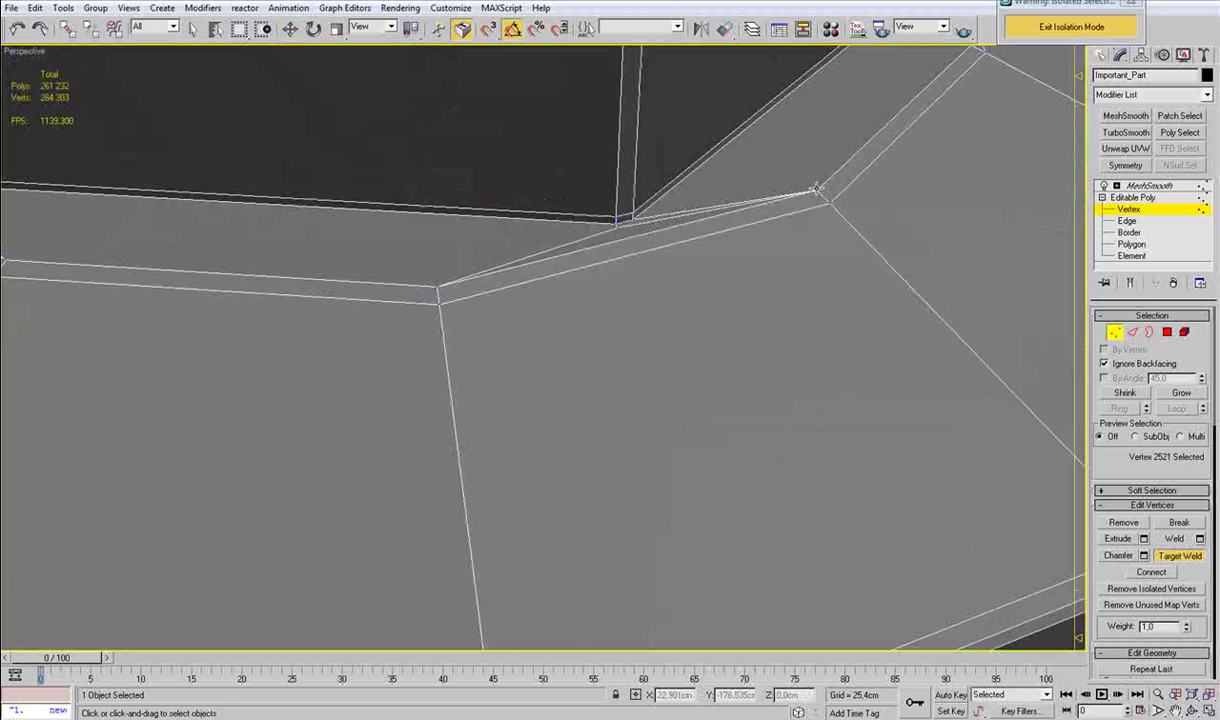
click(618, 227)
click(438, 288)
Weld the pair of extra chamfer vertices at the nut's fourth base corner onto the adjacent collar vertices.
scroll(436, 294, down, 5)
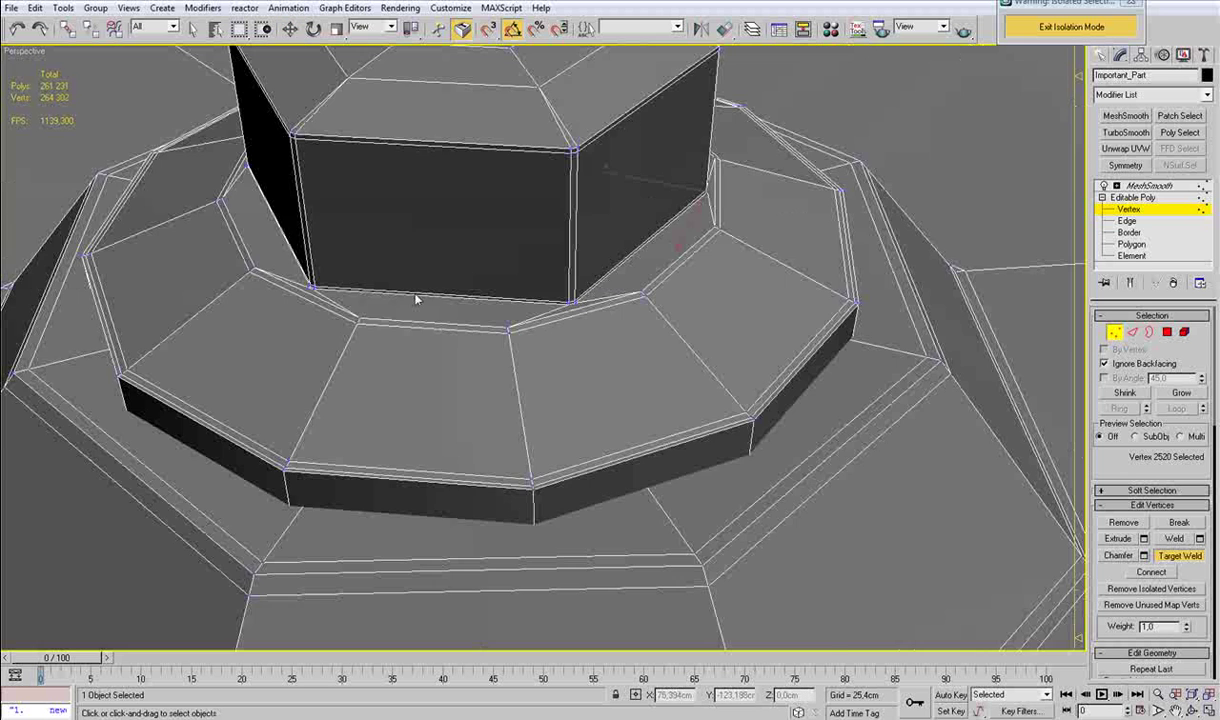
alt+middle_drag(436, 297, 450, 332)
scroll(460, 330, up, 8)
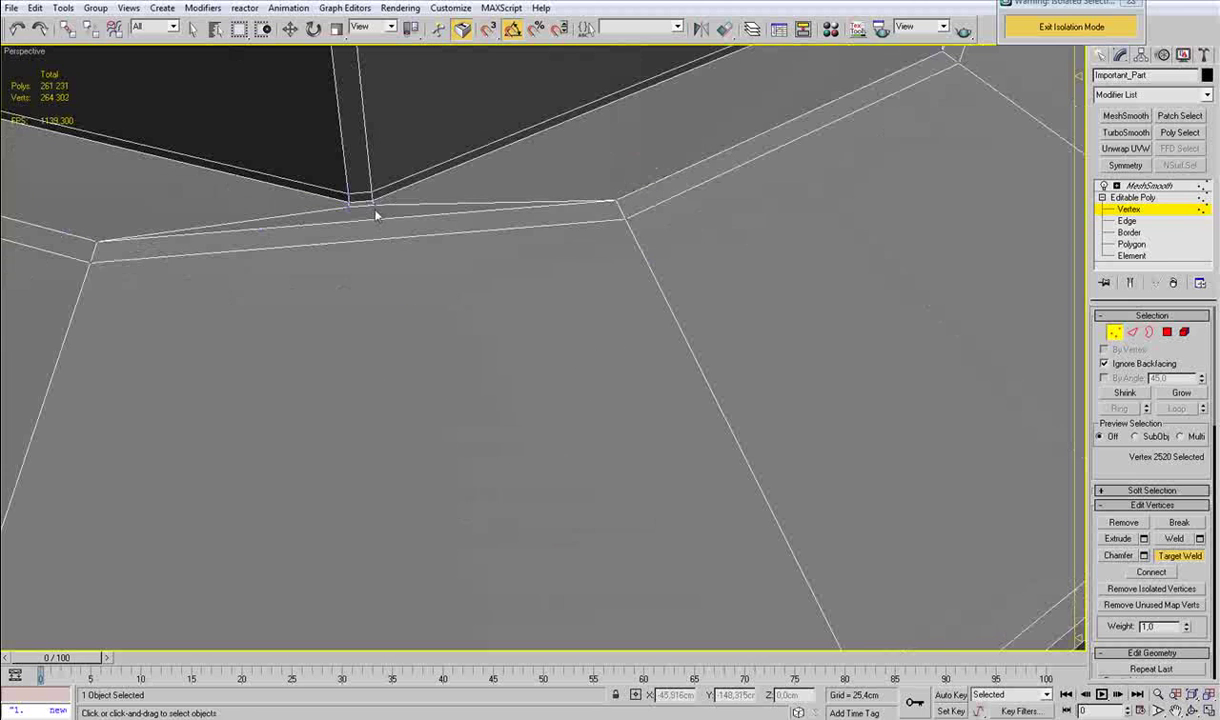
click(375, 206)
click(614, 202)
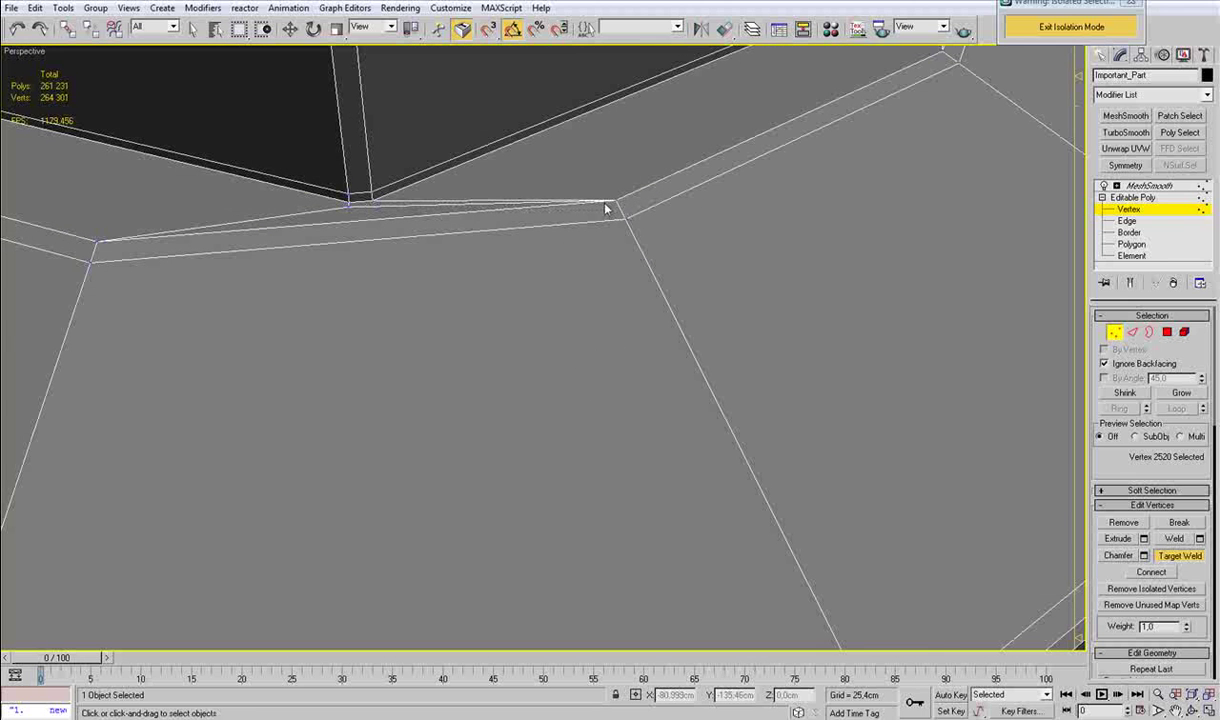
click(348, 208)
click(98, 241)
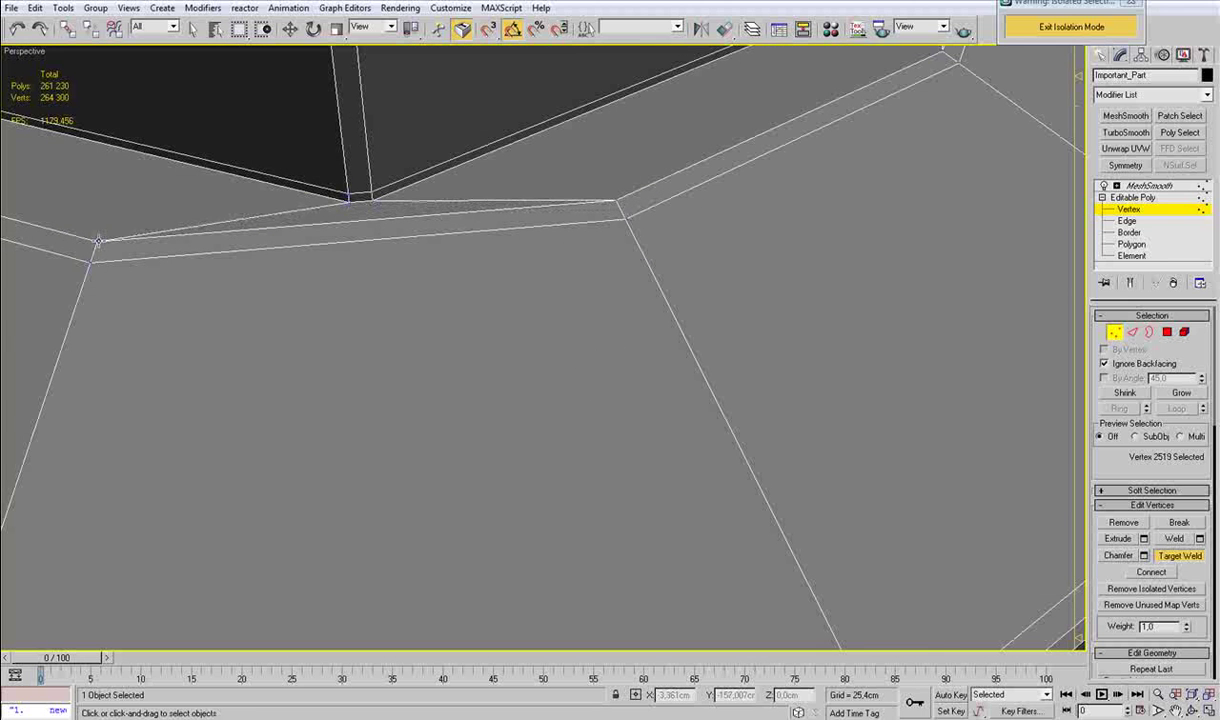
Weld the extra chamfer vertices at the nut's last two base corners onto their neighbouring collar vertices.
scroll(100, 242, down, 6)
scroll(480, 300, up, 5)
click(593, 398)
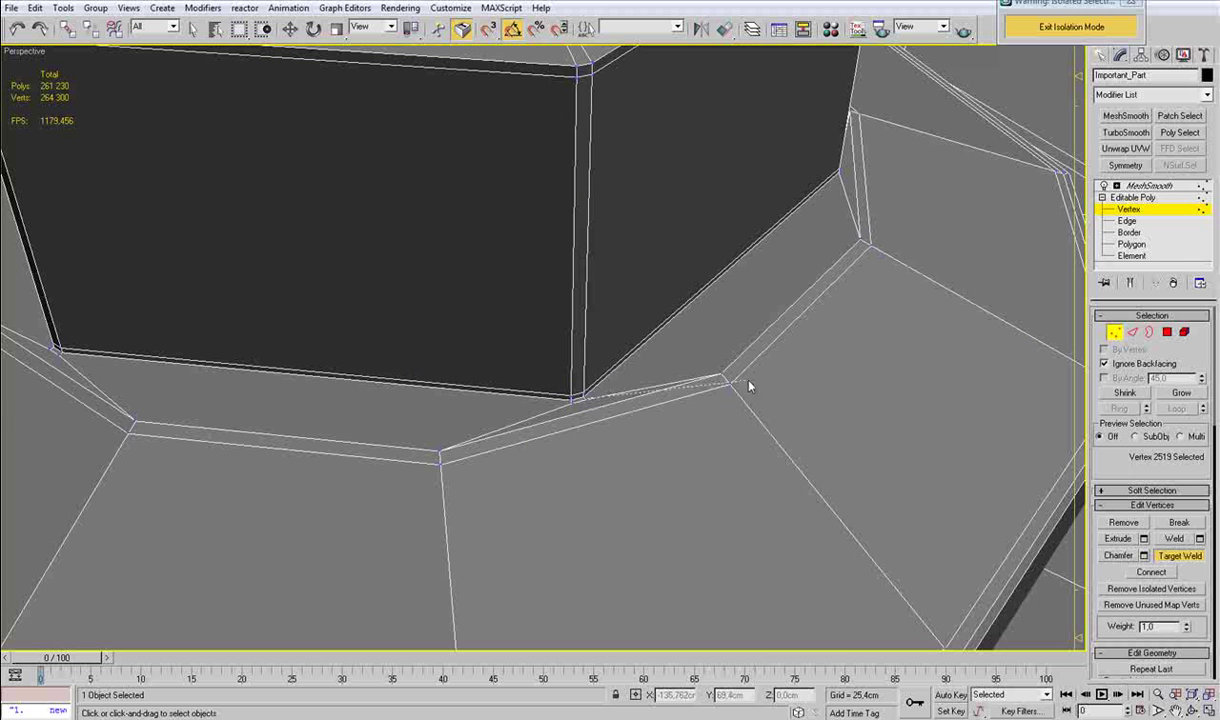
click(722, 375)
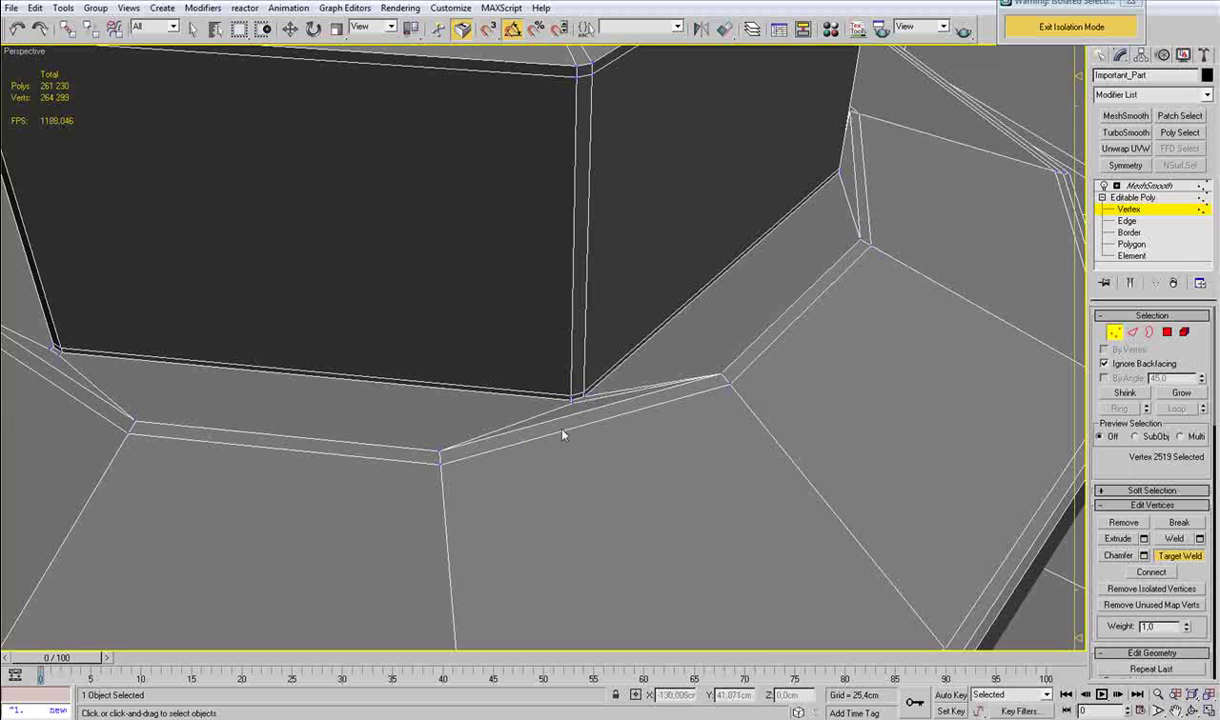
click(441, 452)
alt+middle_drag(444, 454, 420, 428)
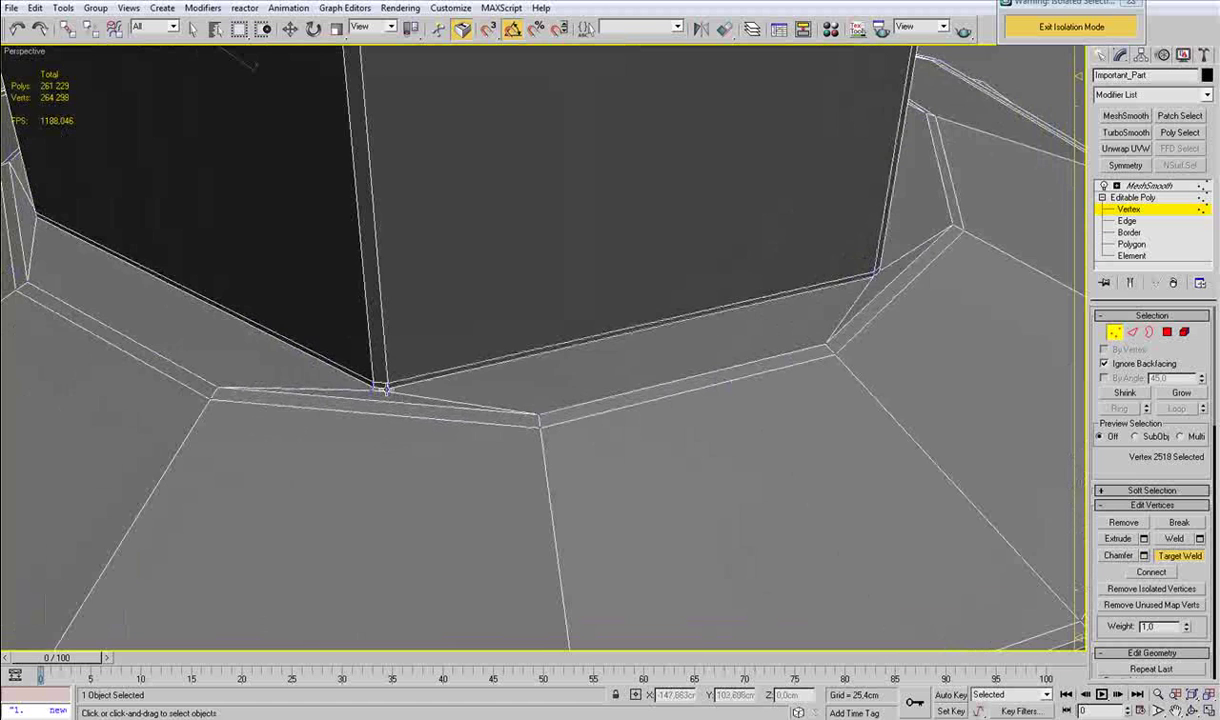
click(538, 415)
click(373, 390)
click(217, 388)
alt+middle_drag(217, 390, 270, 397)
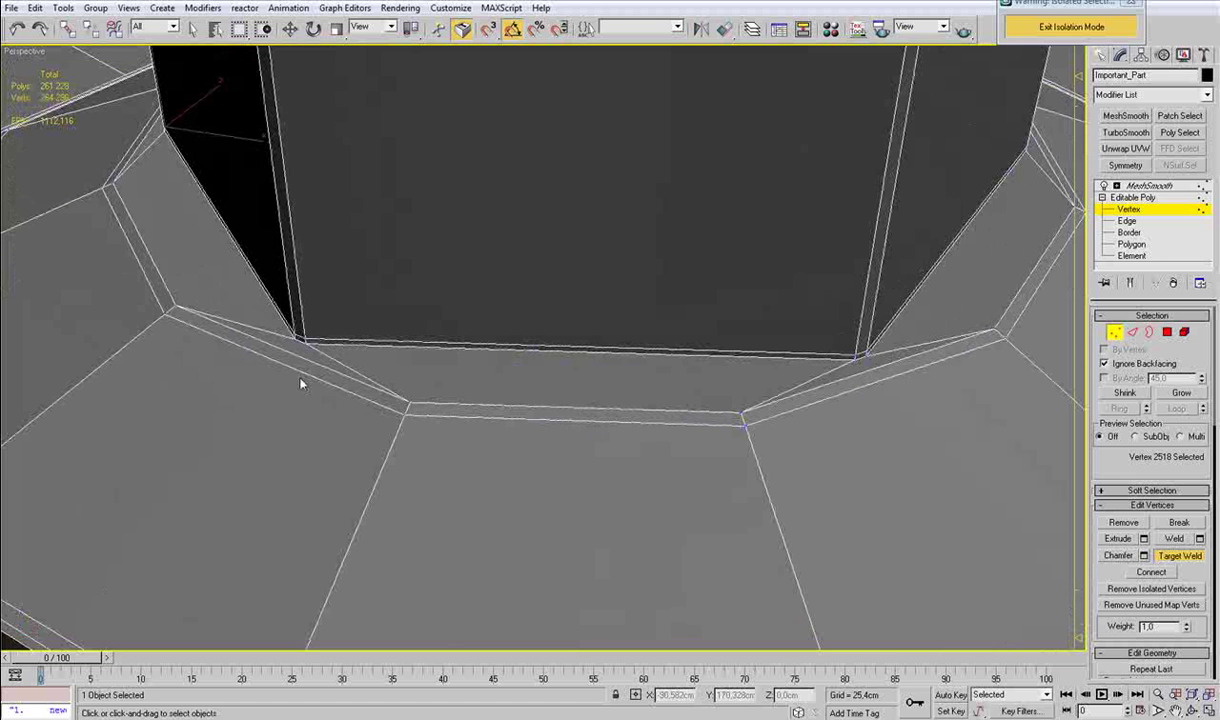
Select the short edges joining the nut's base corners to the collar and connect them with two new edge loops.
key(w)
key(2)
click(352, 372)
key(alt+l)
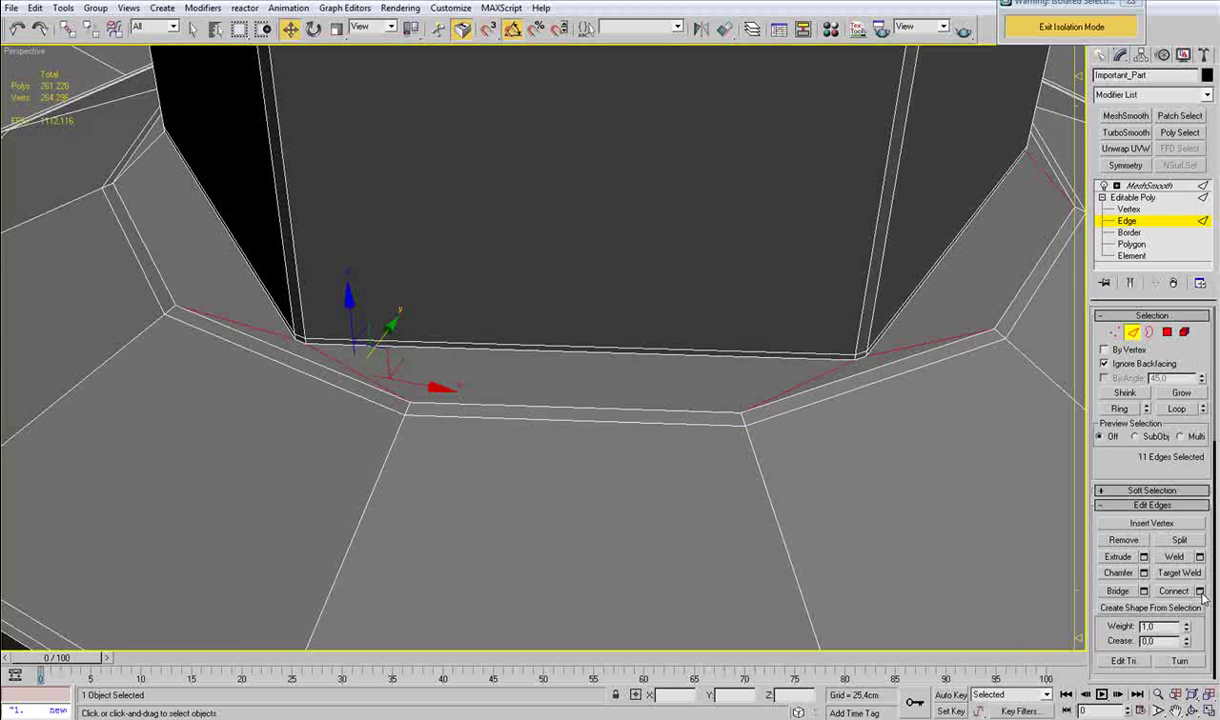
click(1199, 591)
click(755, 409)
alt+middle_drag(755, 408, 700, 394)
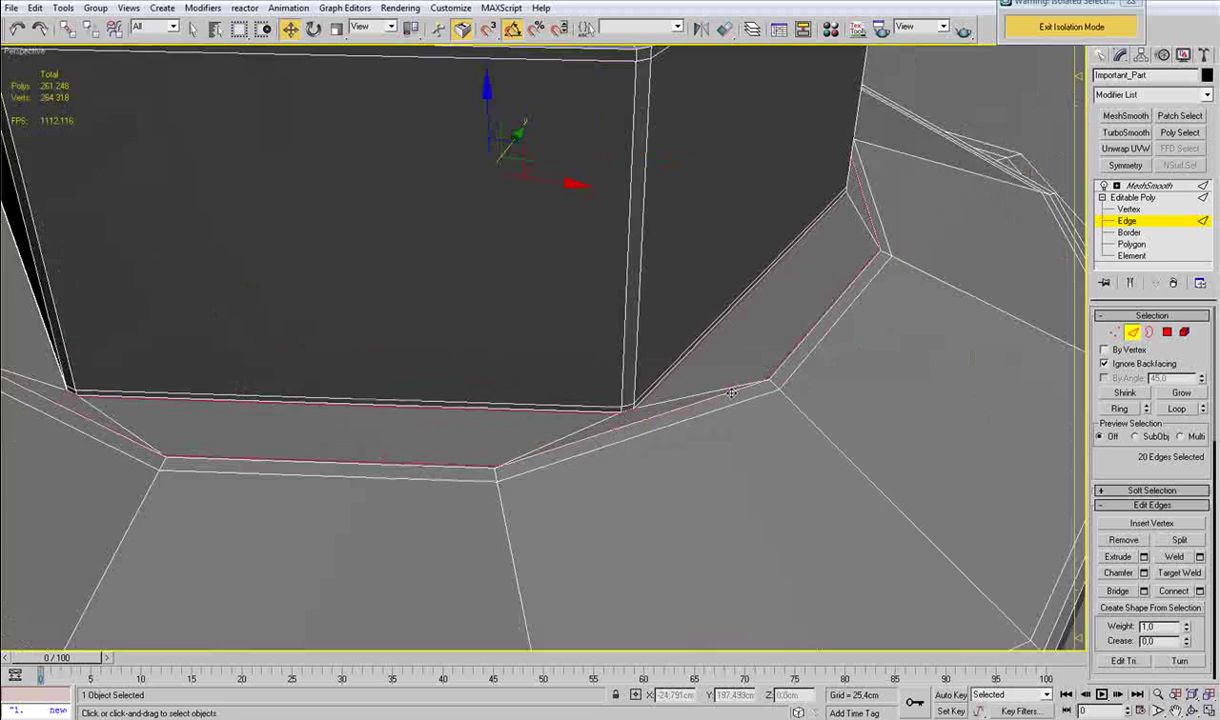
Leave edge editing and inspect the smoothed nut and collar on the arm without the wireframe overlay.
scroll(757, 383, down, 5)
click(1133, 332)
alt+middle_drag(846, 398, 798, 316)
scroll(798, 316, down, 5)
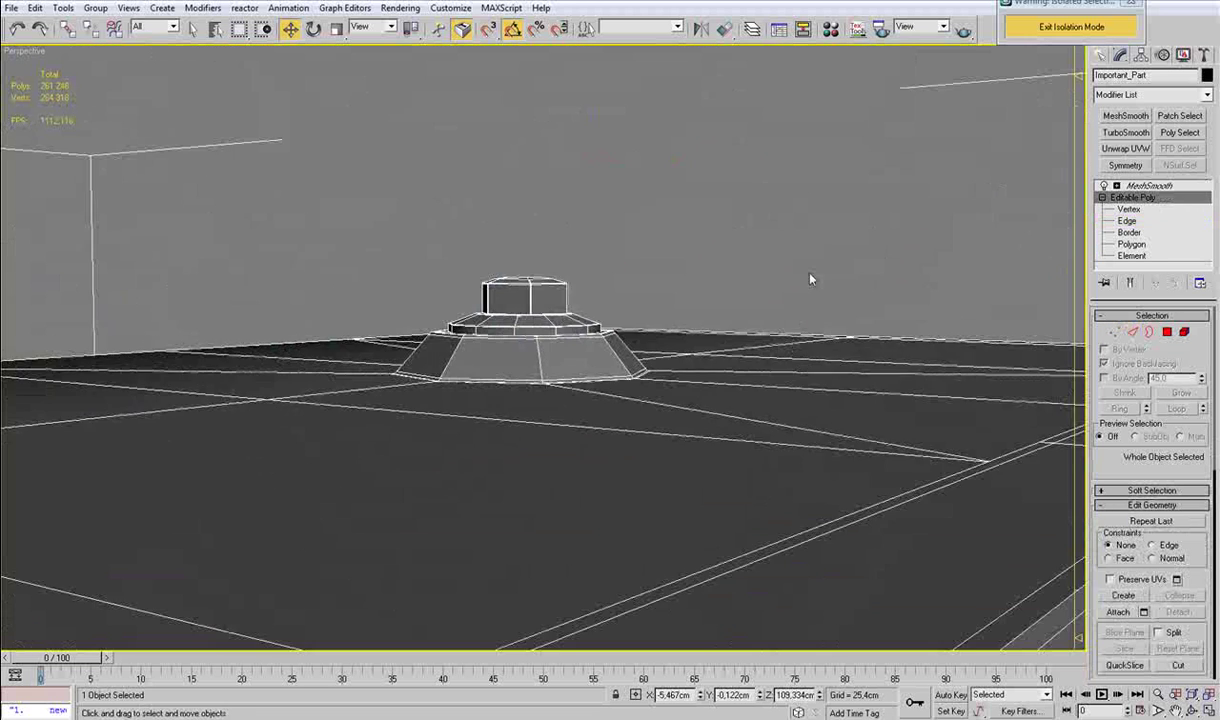
click(798, 316)
key(F4)
alt+middle_drag(738, 343, 600, 470)
scroll(583, 417, down, 5)
Study reference photo S1032422.JPG for the small nuts on top of the arm, comparing it with the model.
click(387, 719)
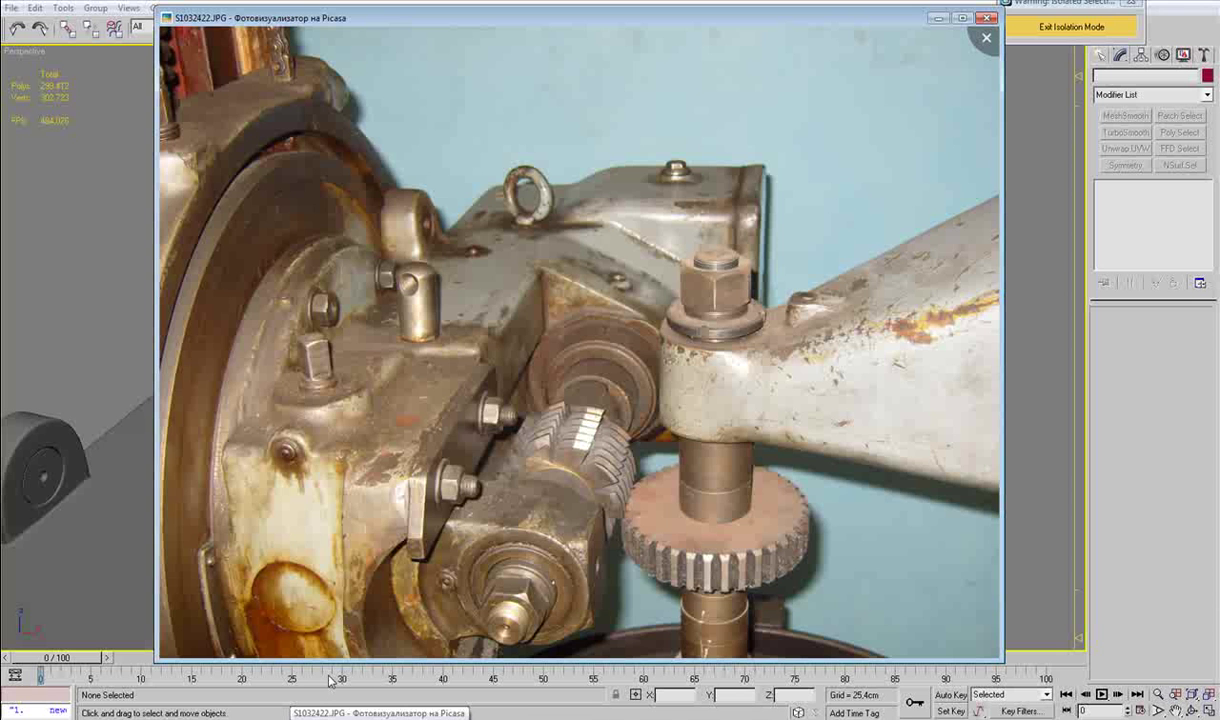
scroll(551, 423, down, 4)
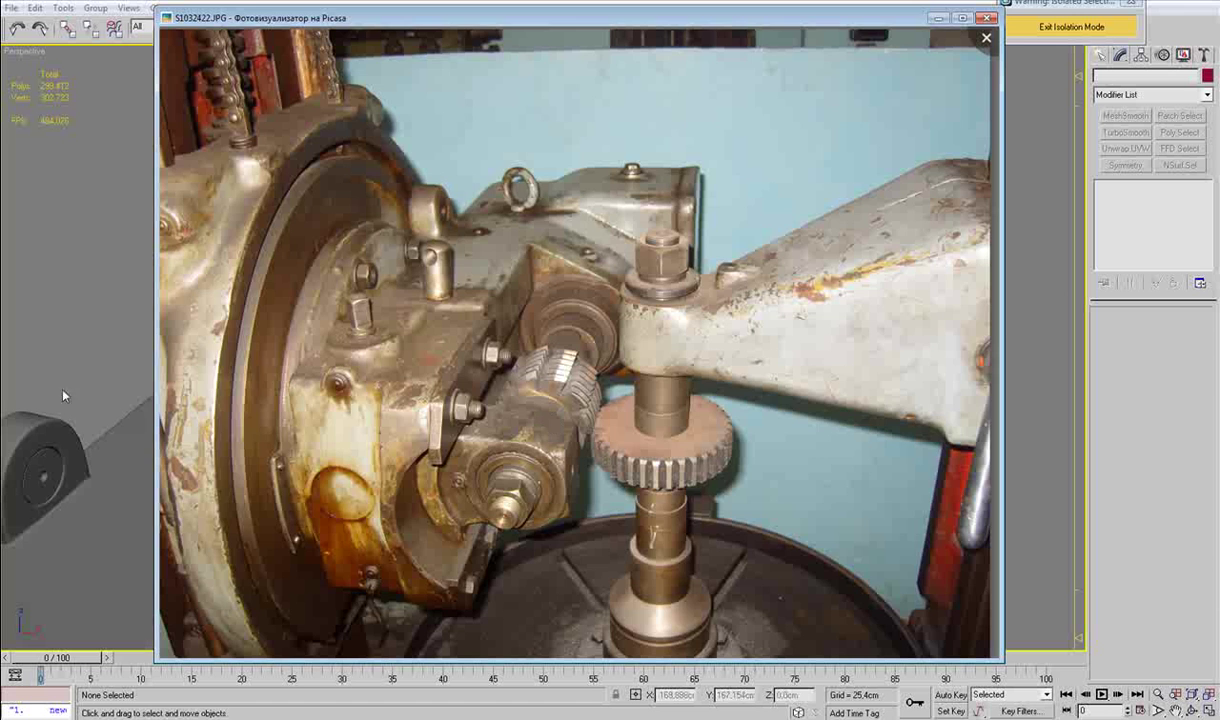
click(96, 334)
Copy the collared hexagonal nut as an element of the same mesh onto the smaller rounded housing.
click(551, 315)
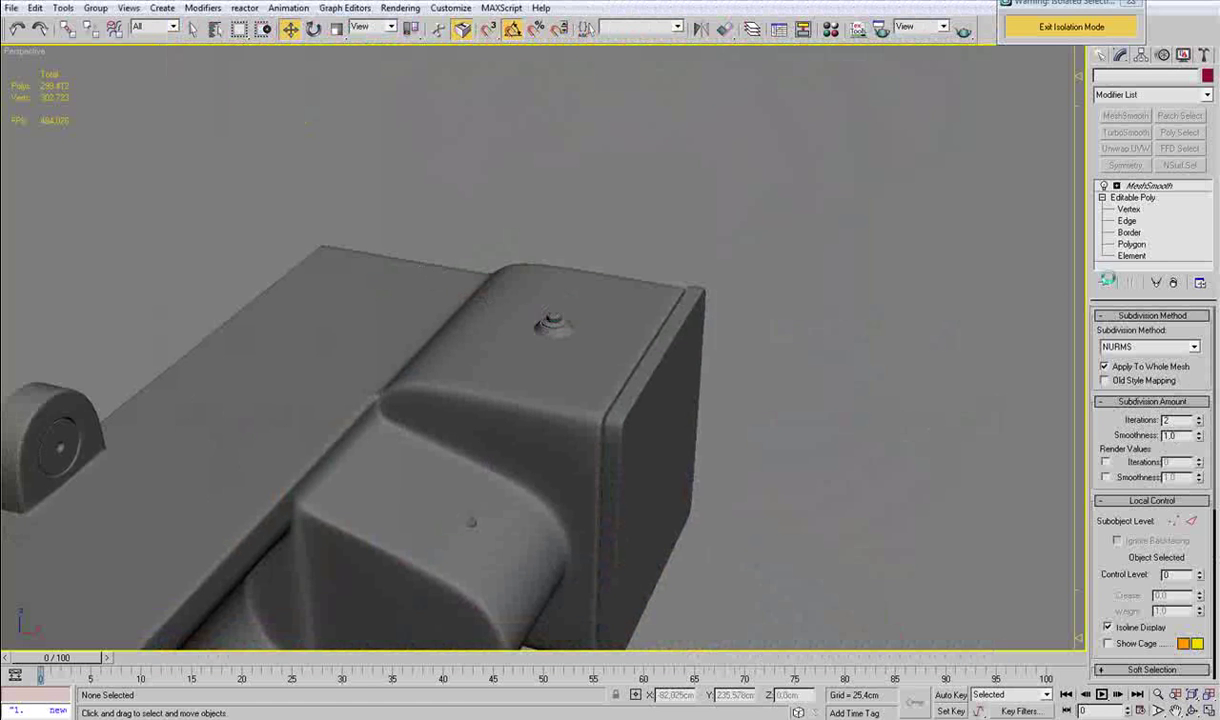
click(1131, 255)
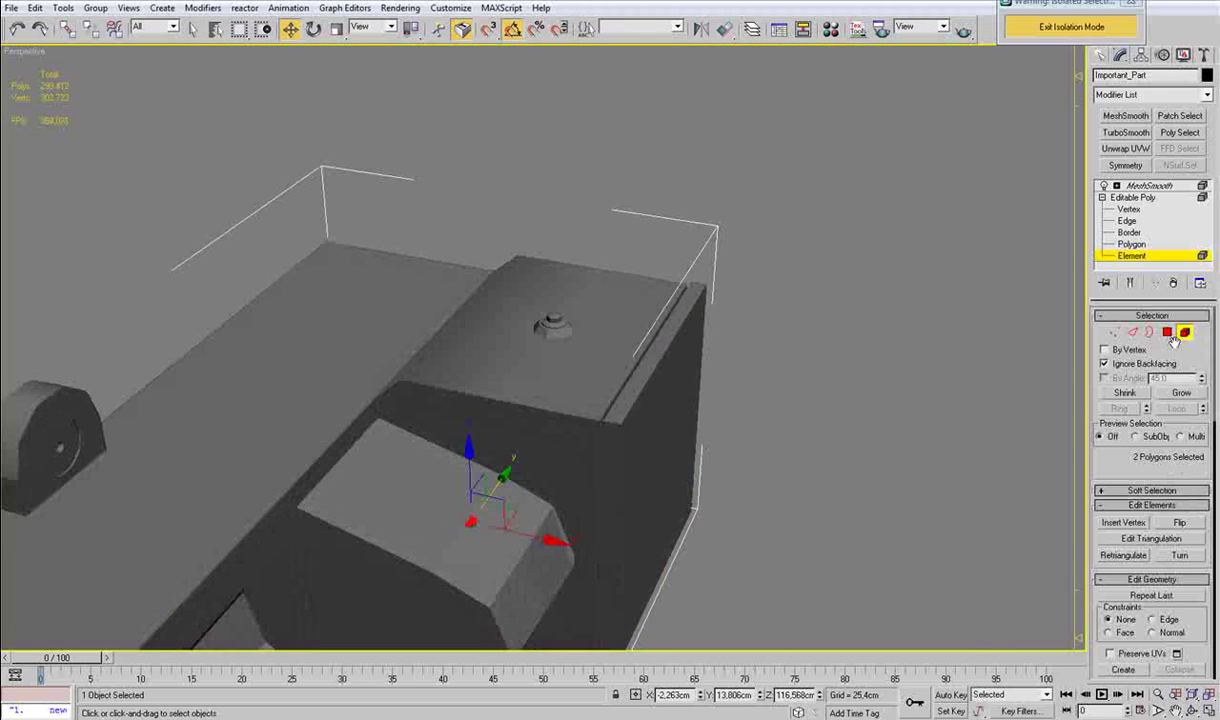
click(563, 321)
key(t)
key(z)
scroll(507, 389, down, 12)
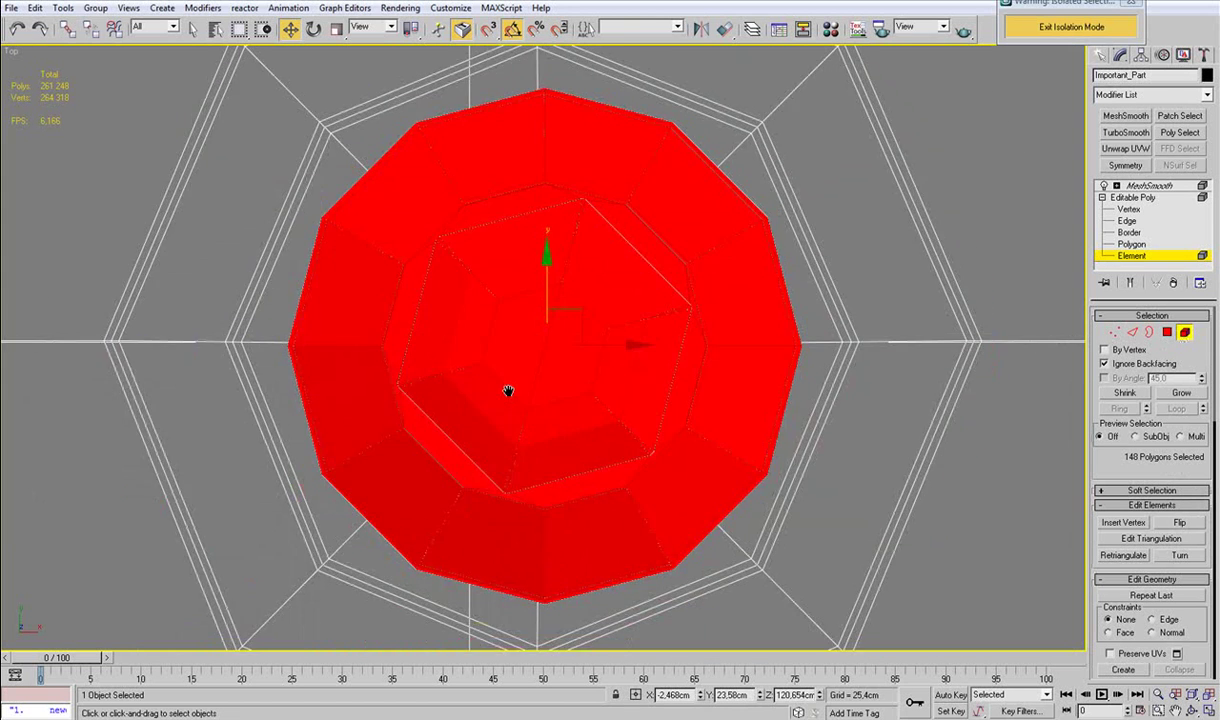
middle_drag(534, 379, 568, 303)
shift+drag(603, 241, 603, 379)
click(745, 355)
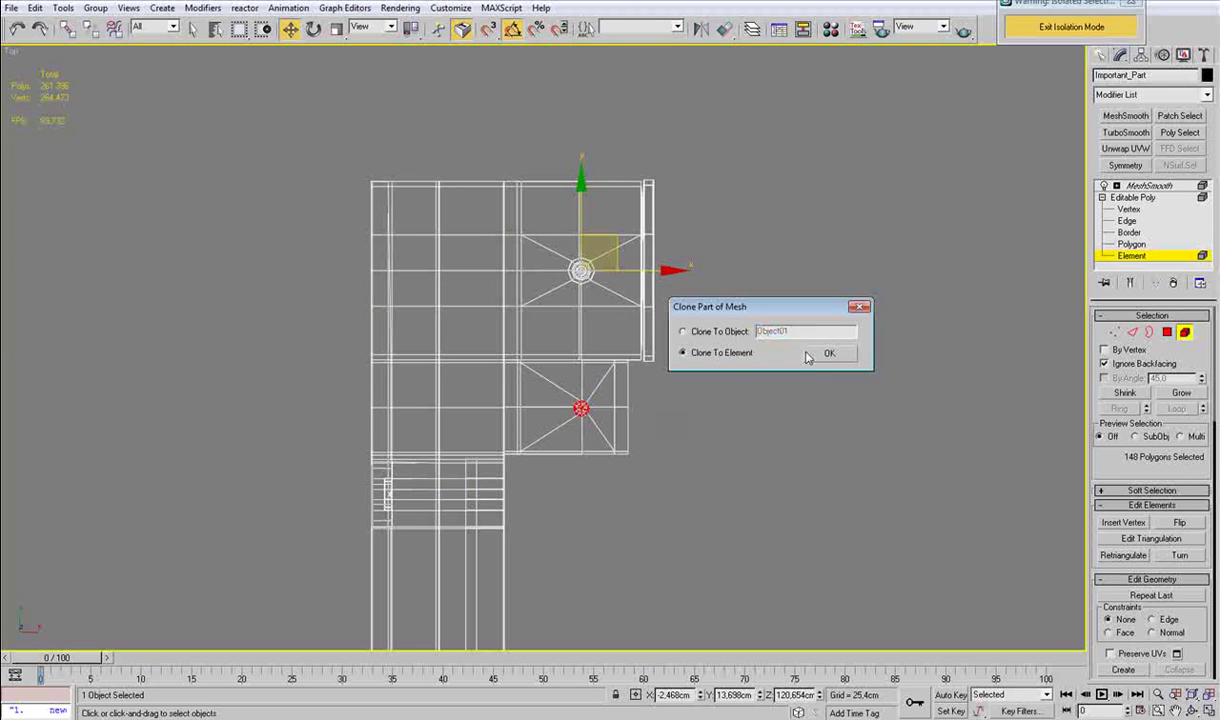
click(822, 354)
Scale down the copied nut and position it over the small housing's hole at about X -2.27 cm, Y 13.81 cm.
key(z)
middle_drag(626, 436, 618, 358)
scroll(594, 344, down, 8)
key(r)
drag(547, 331, 556, 428)
key(w)
drag(589, 309, 601, 297)
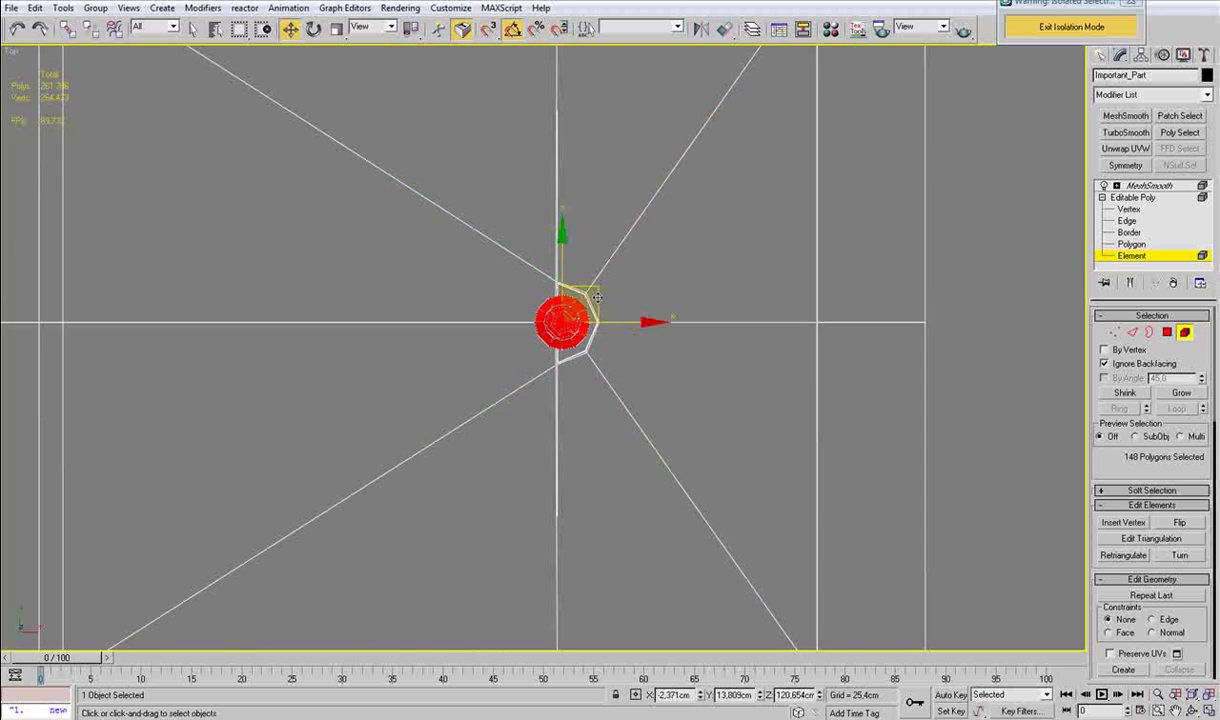
scroll(600, 292, up, 7)
key(r)
drag(629, 238, 626, 298)
key(w)
drag(681, 249, 723, 248)
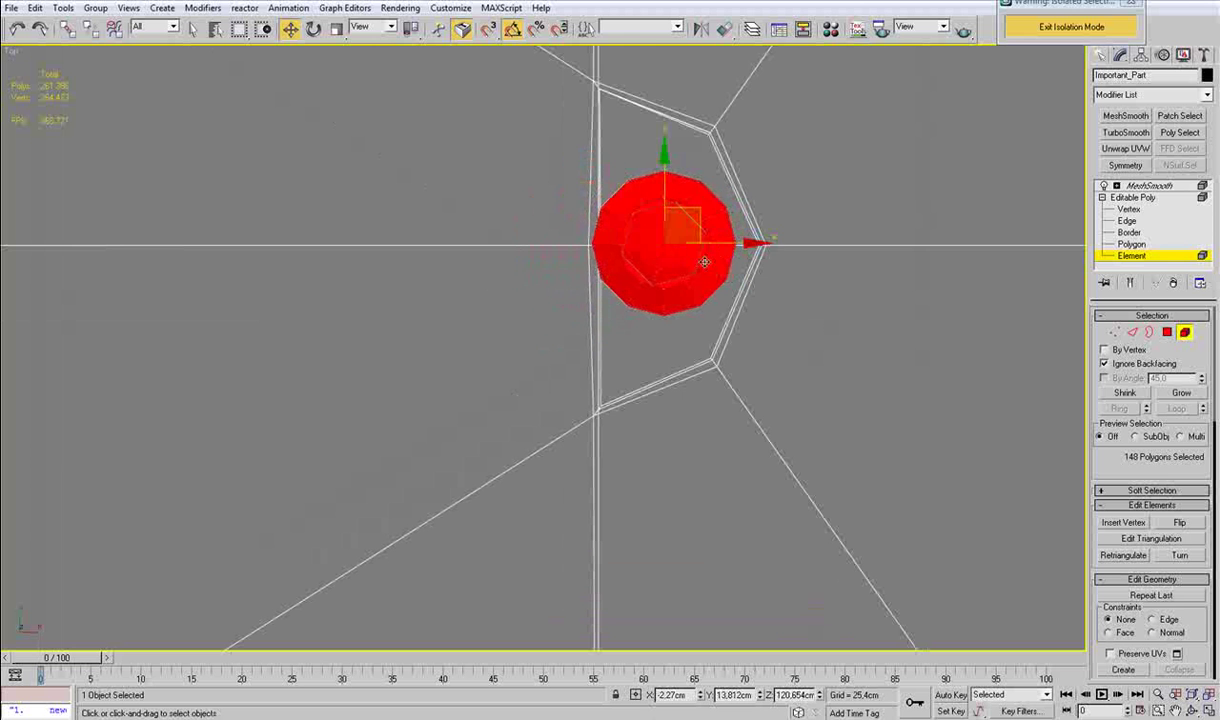
Lower the small nut copy until its collar sits on the small housing's top surface, at about Z 116.6 cm.
key(f)
key(z)
middle_drag(572, 415, 582, 341)
scroll(582, 341, down, 10)
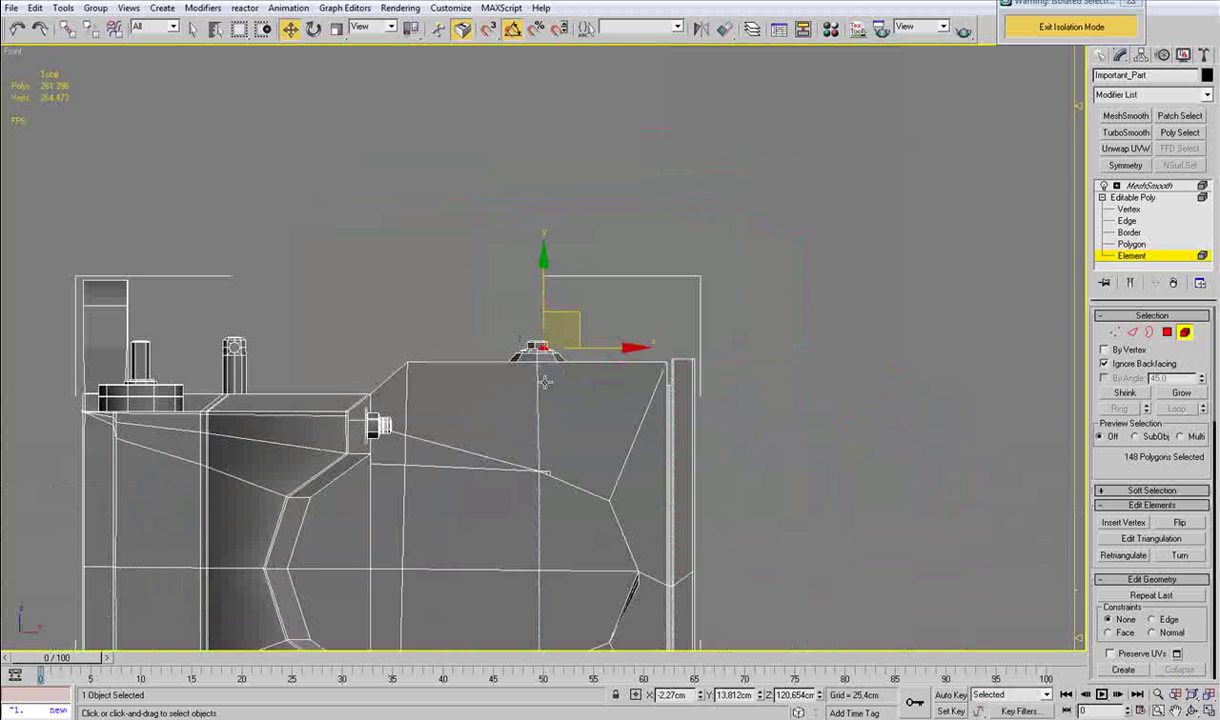
drag(548, 237, 548, 356)
key(z)
scroll(549, 301, down, 5)
drag(561, 280, 572, 317)
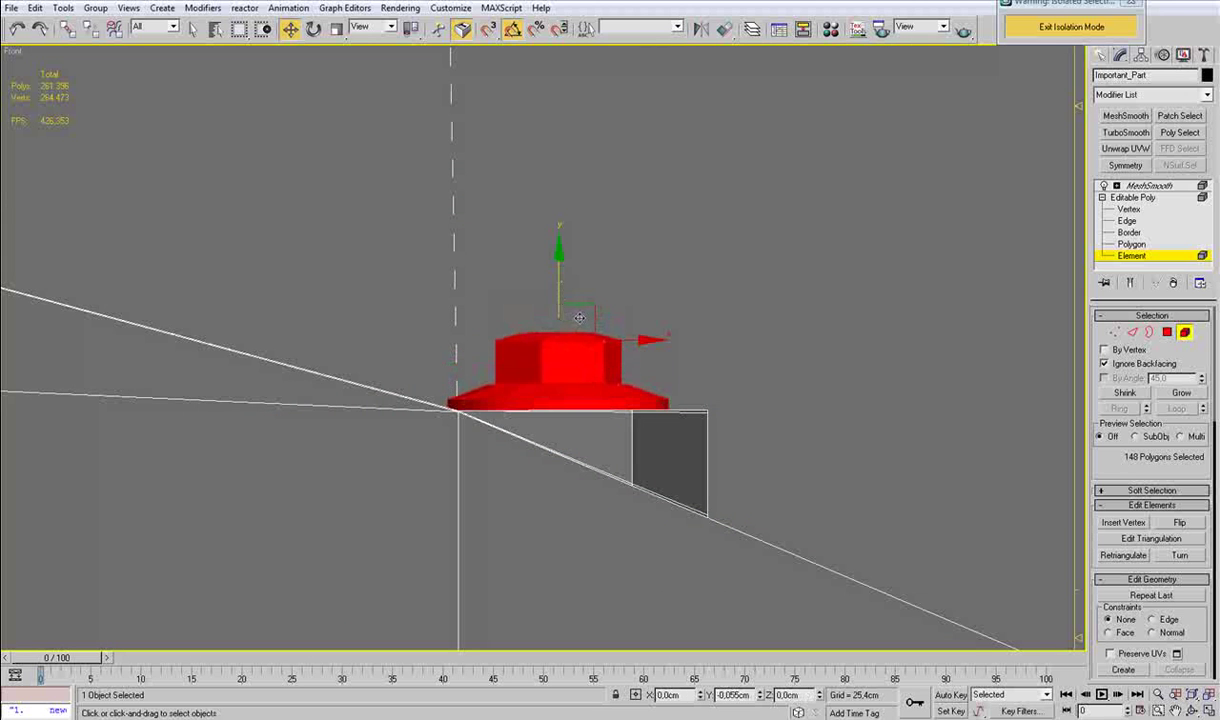
Copy the original collared nut as an element onto the flat top of the main beam.
scroll(578, 316, down, 8)
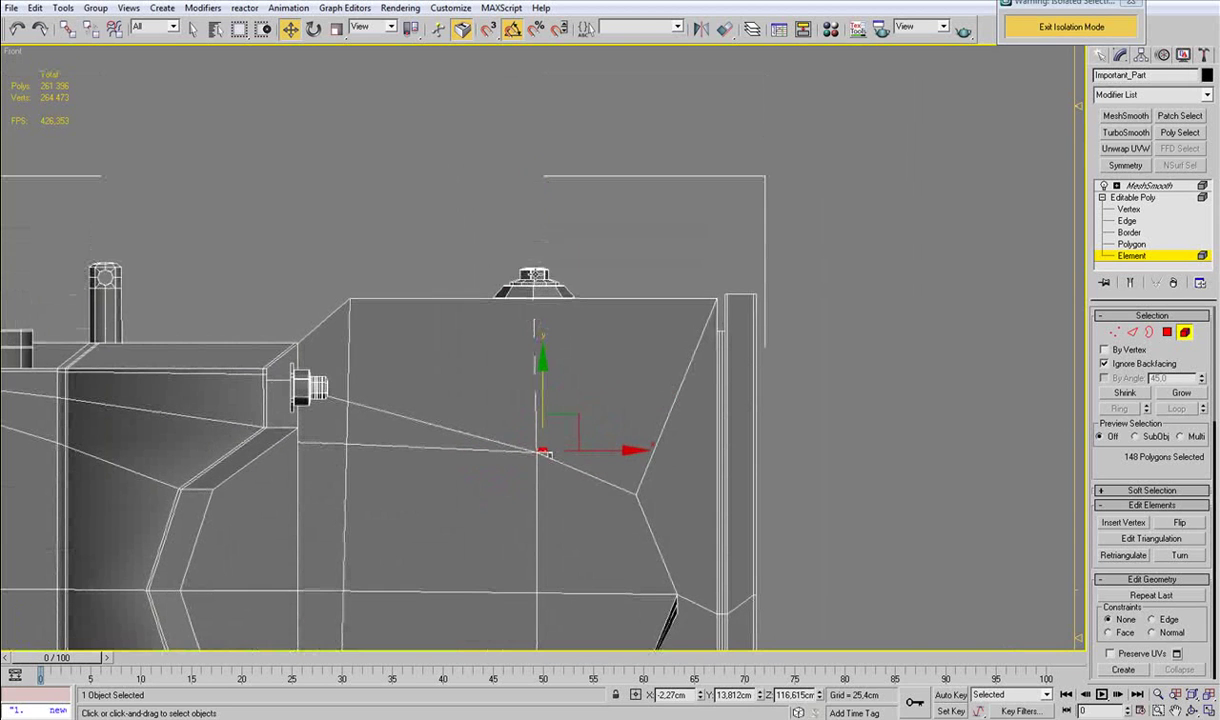
click(535, 277)
key(t)
key(z)
middle_drag(548, 315, 584, 316)
scroll(604, 330, down, 10)
scroll(588, 312, up, 4)
drag(679, 270, 482, 360)
click(826, 356)
Lower the new nut copy onto the beam's top face and fine-tune its height to about Z 119.19 cm.
key(f)
key(z)
scroll(534, 354, down, 12)
drag(548, 278, 573, 323)
key(t)
key(r)
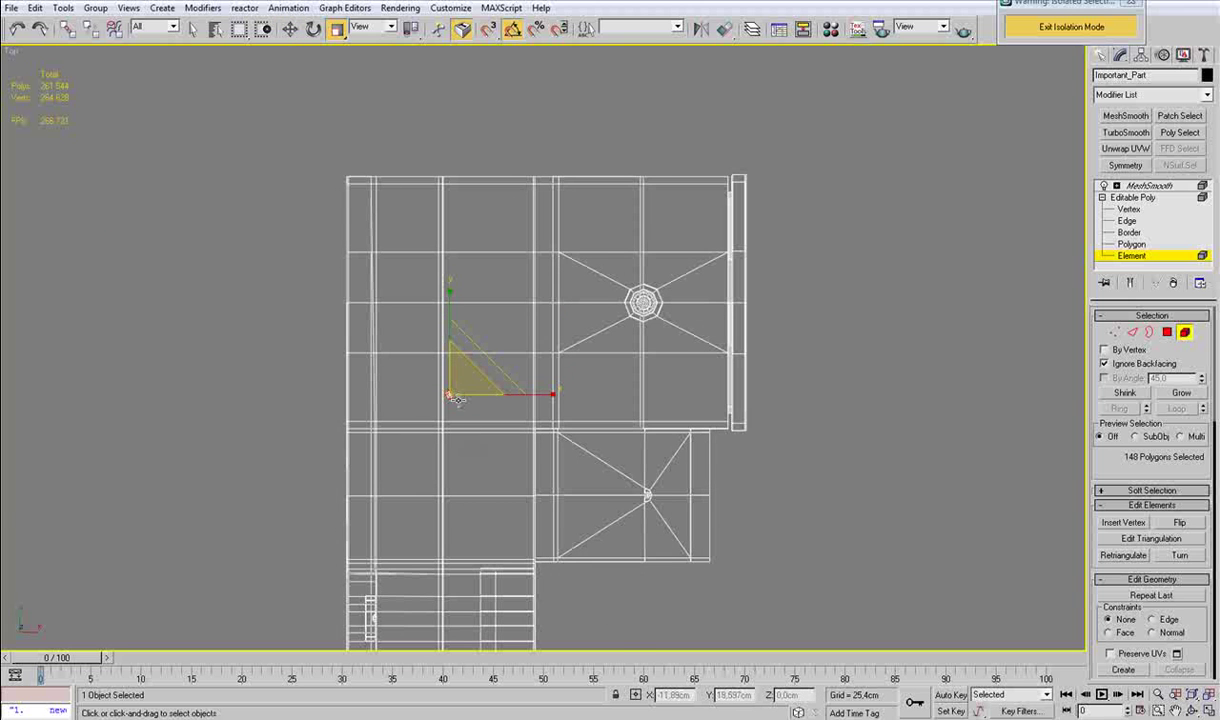
key(p)
key(z)
scroll(558, 371, down, 5)
key(w)
drag(546, 291, 551, 303)
key(F4)
scroll(600, 325, down, 5)
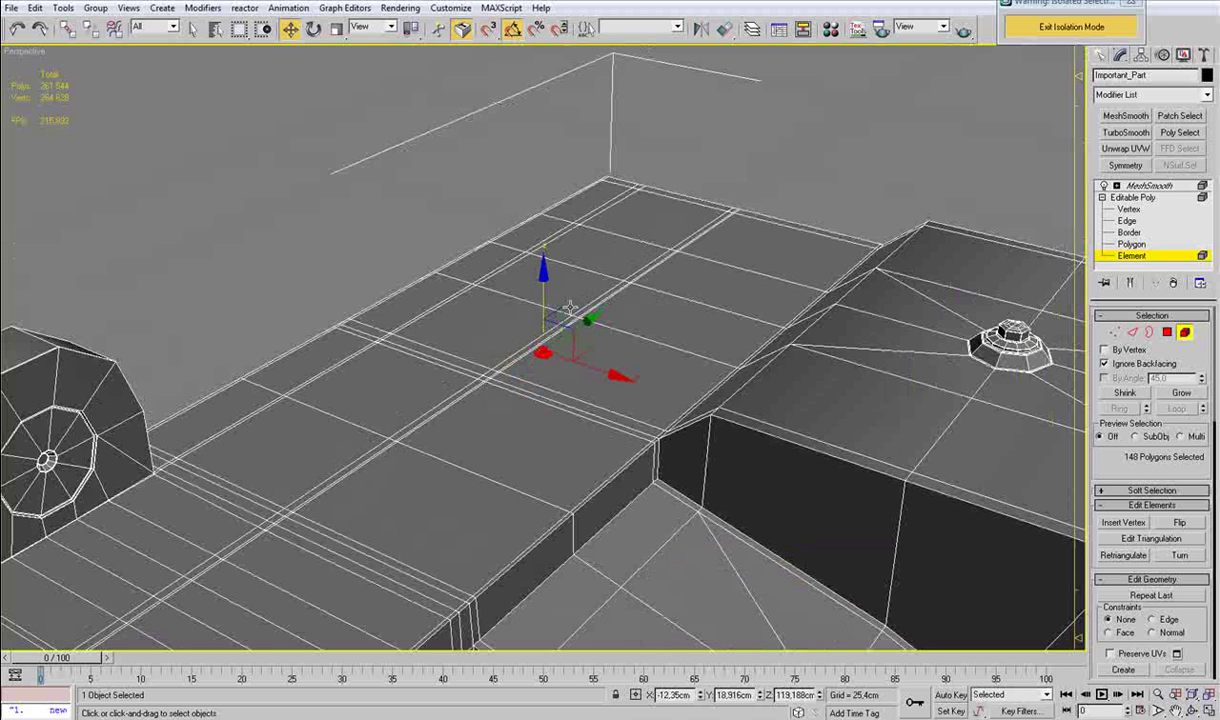
Leave element editing and inspect the smoothed arm, closing in on the corner where the thin rim meets the wall.
click(1190, 333)
click(785, 166)
scroll(674, 288, down, 4)
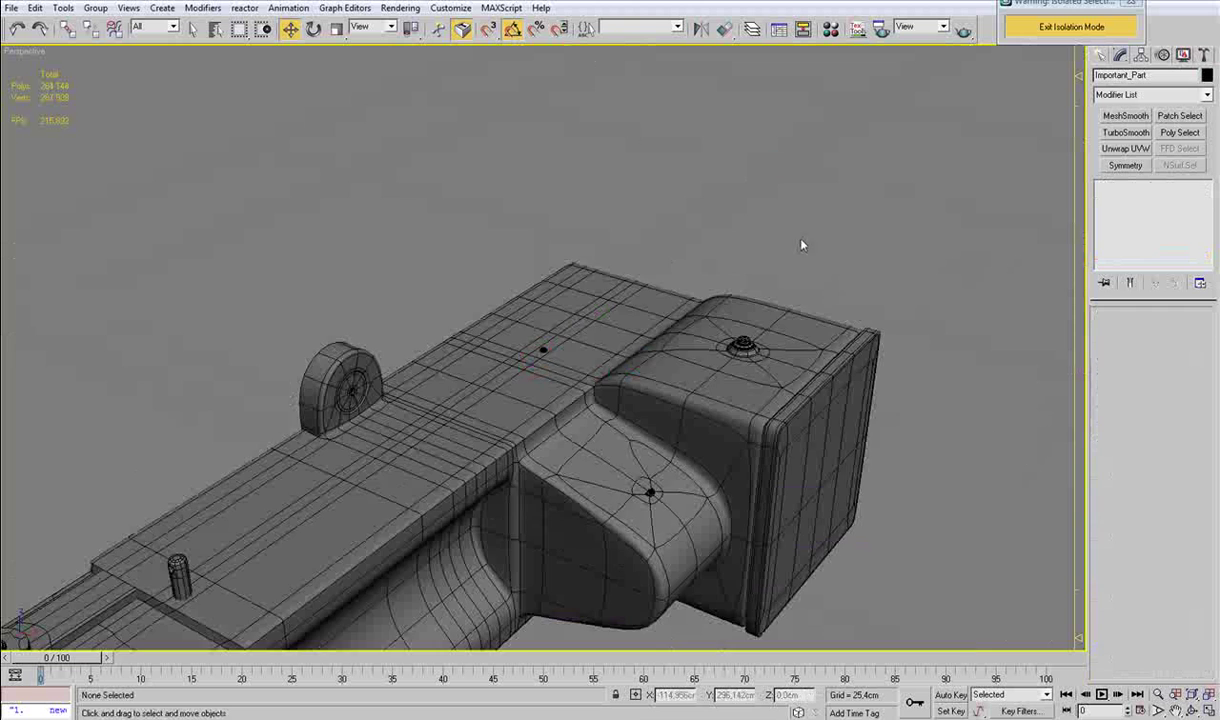
key(F4)
alt+middle_drag(685, 298, 646, 313)
alt+middle_drag(550, 378, 580, 365)
alt+middle_drag(562, 407, 595, 418)
scroll(553, 300, up, 5)
scroll(595, 418, up, 4)
middle_drag(632, 485, 661, 495)
Examine the unsmoothed mesh vertices and edges at the corner where the thin rim meets the upright wall.
click(621, 243)
click(1160, 233)
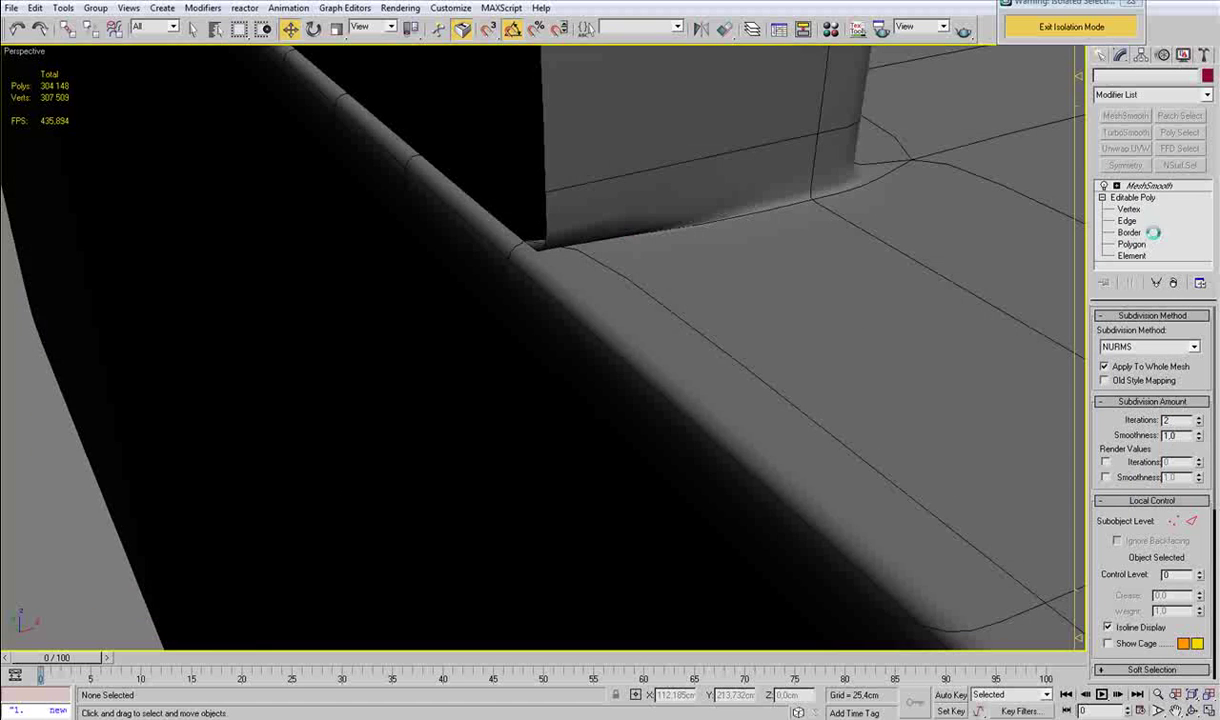
click(1128, 211)
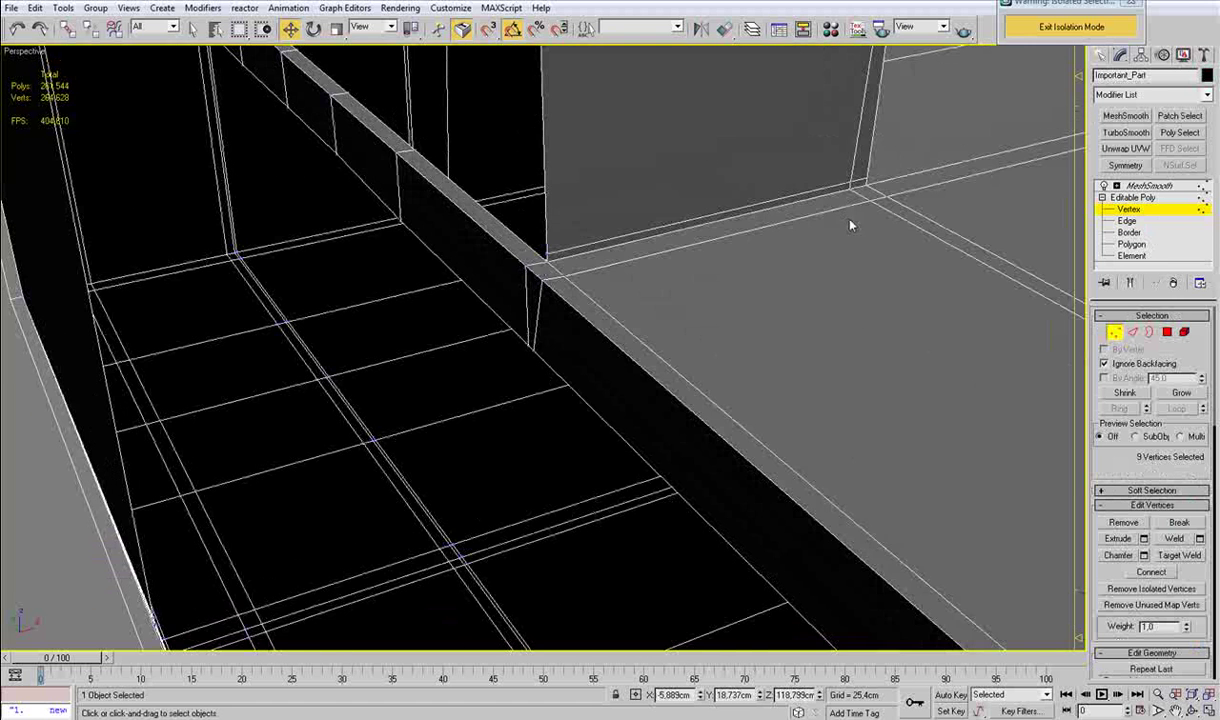
scroll(667, 265, up, 2)
scroll(621, 305, down, 2)
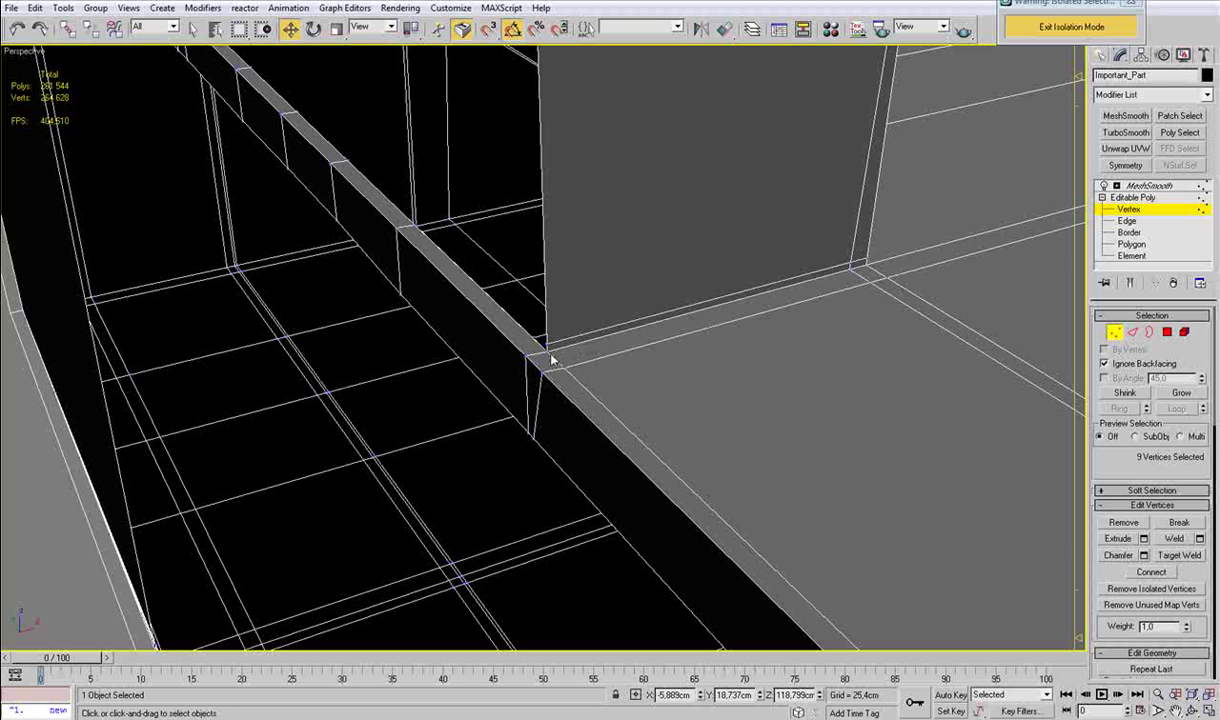
alt+middle_drag(546, 342, 578, 346)
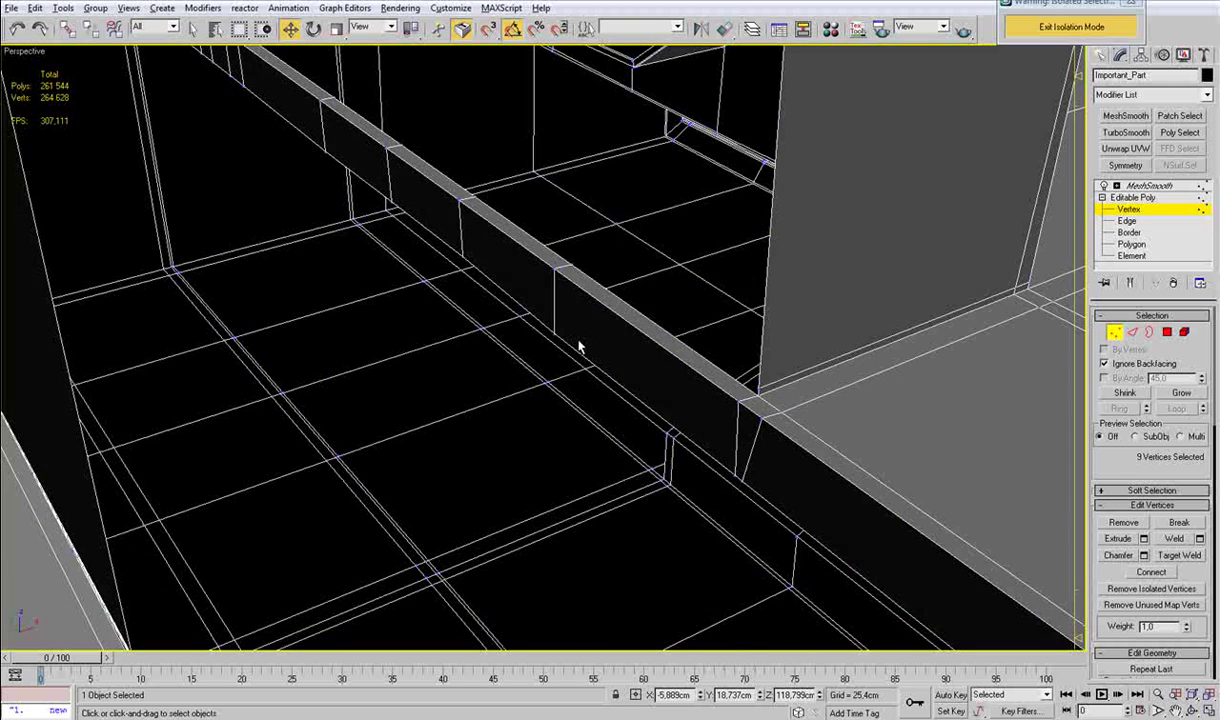
scroll(727, 331, down, 1)
scroll(646, 305, up, 1)
alt+middle_drag(646, 305, 698, 297)
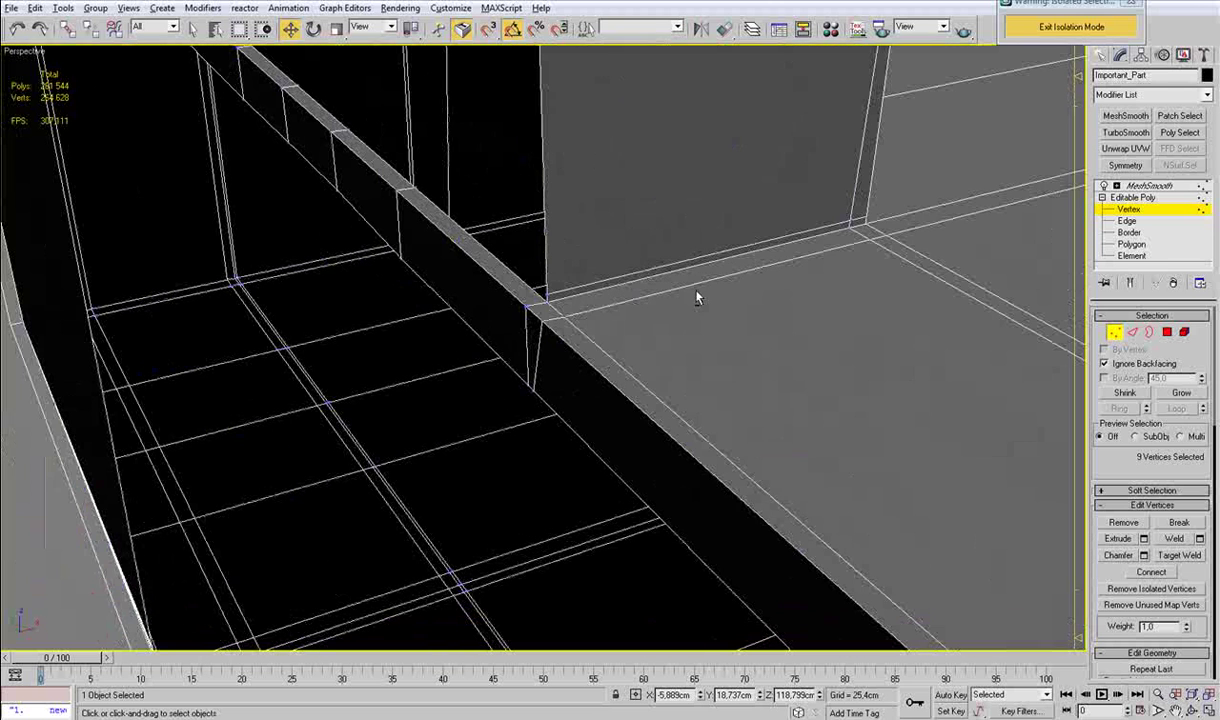
Select the whole ring of short edges crossing the arm's rear rim.
key(2)
click(609, 306)
key(alt+r)
scroll(609, 306, down, 4)
alt+middle_drag(609, 306, 558, 310)
middle_drag(558, 430, 494, 211)
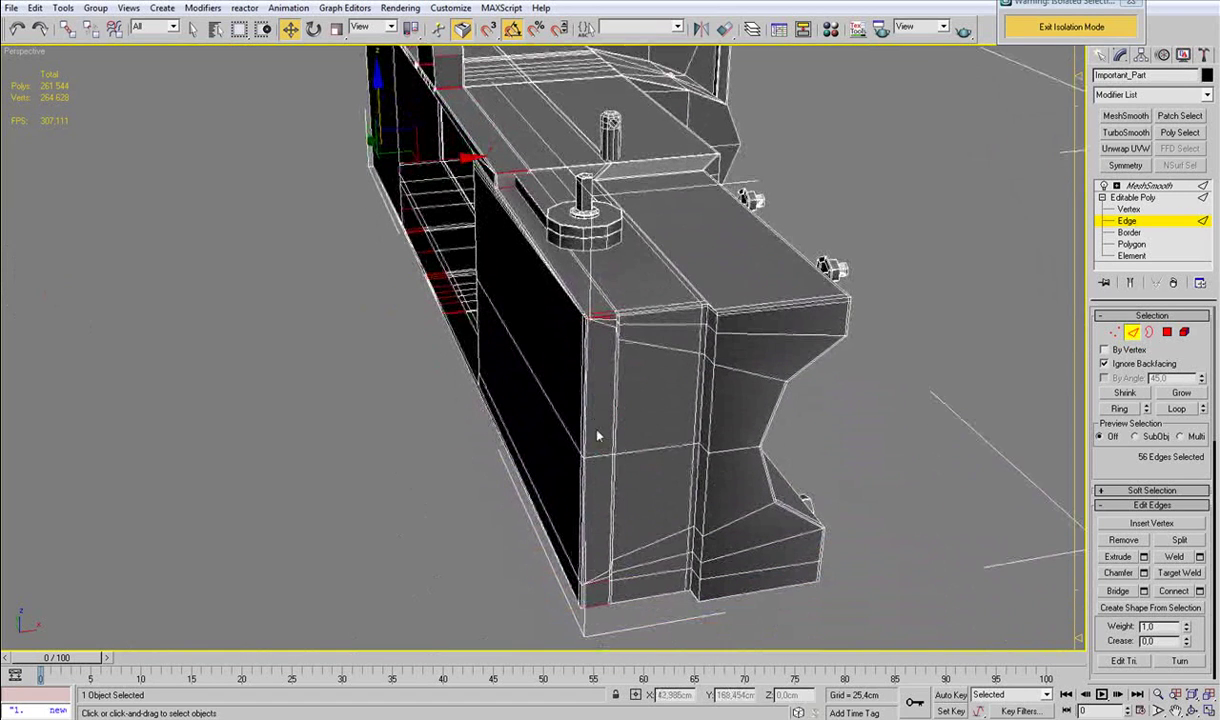
Add the missing short edges across the arm's narrow end-face strip, including the lowest ones, to the ring selection.
ctrl+click(593, 452)
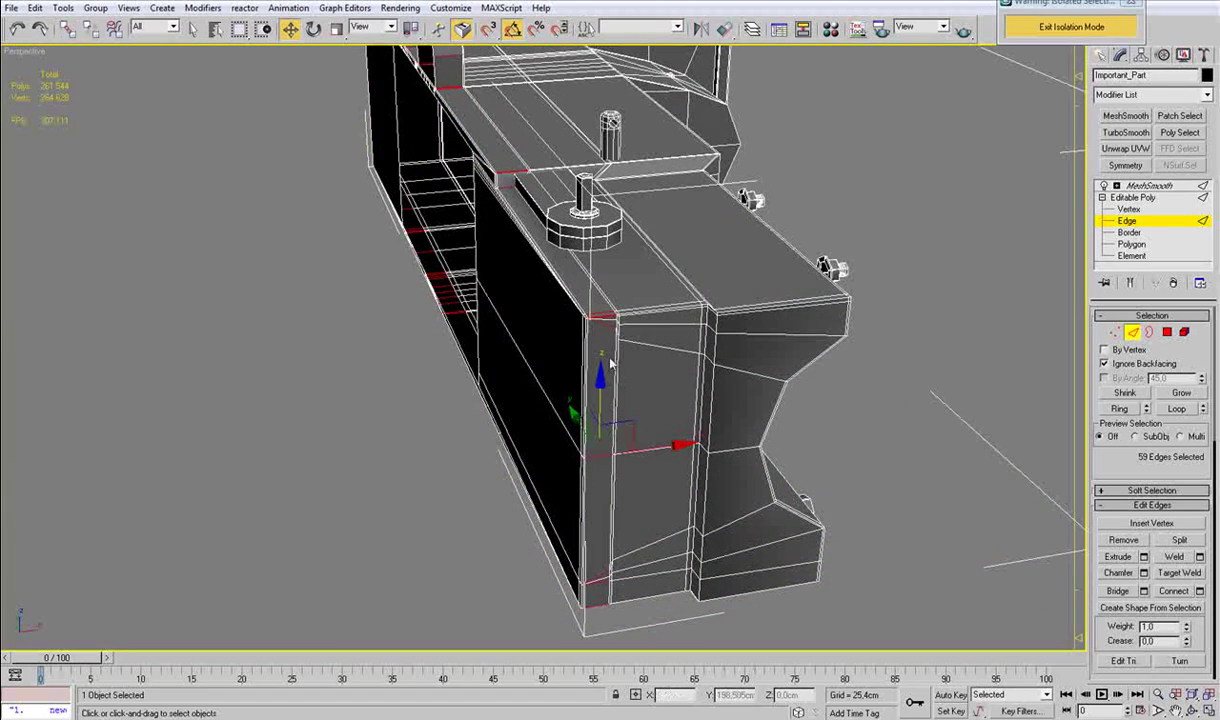
ctrl+click(608, 320)
alt+middle_drag(602, 508, 492, 637)
ctrl+click(490, 610)
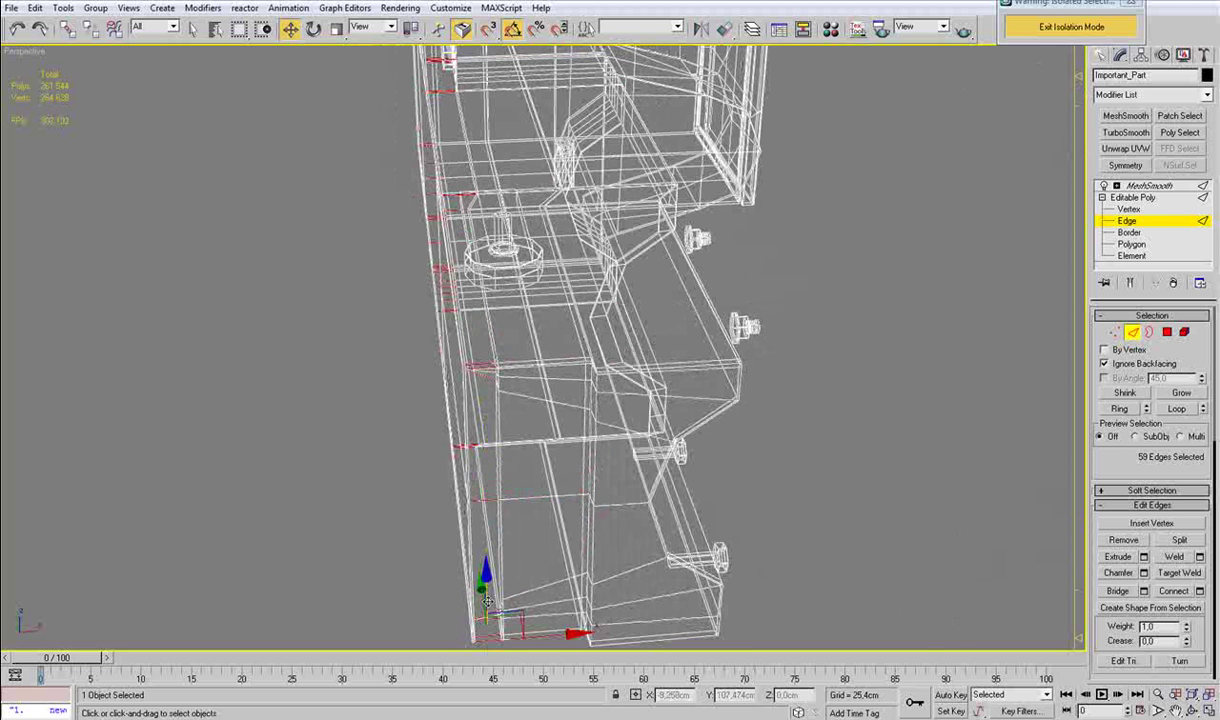
key(q)
mouse_move(460, 506)
alt+middle_down()
mouse_move(446, 513)
mouse_move(460, 526)
alt+middle_up()
ctrl+drag(466, 590, 468, 596)
alt+middle_drag(475, 611, 490, 552)
key(F3)
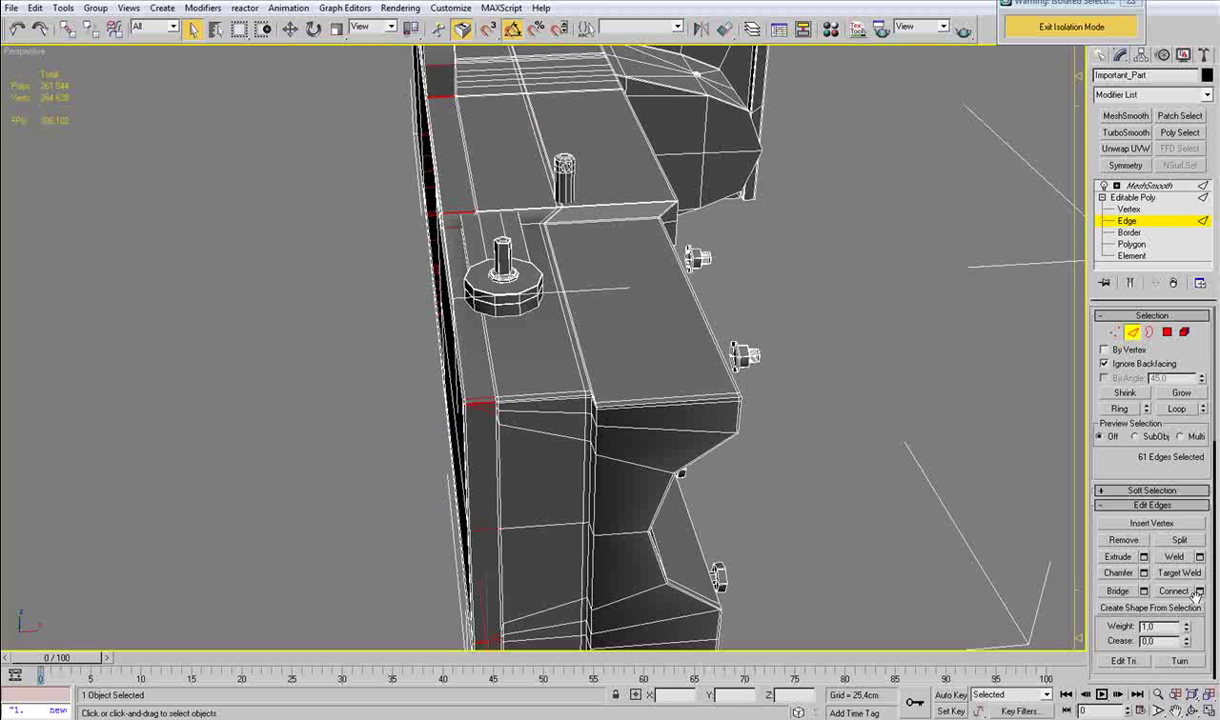
Connect the selected rim edges with one segment, slid to -84, and return to the smoothed model.
click(1199, 591)
click(761, 346)
drag(858, 368, 850, 486)
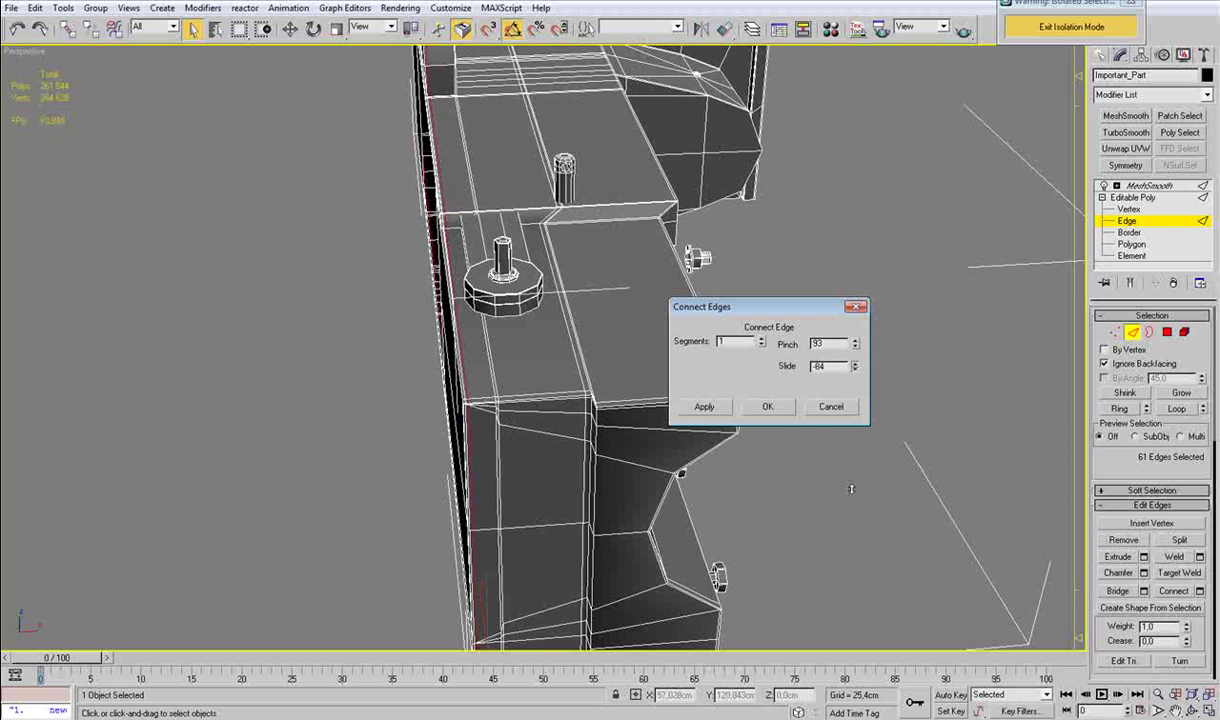
click(768, 407)
click(859, 251)
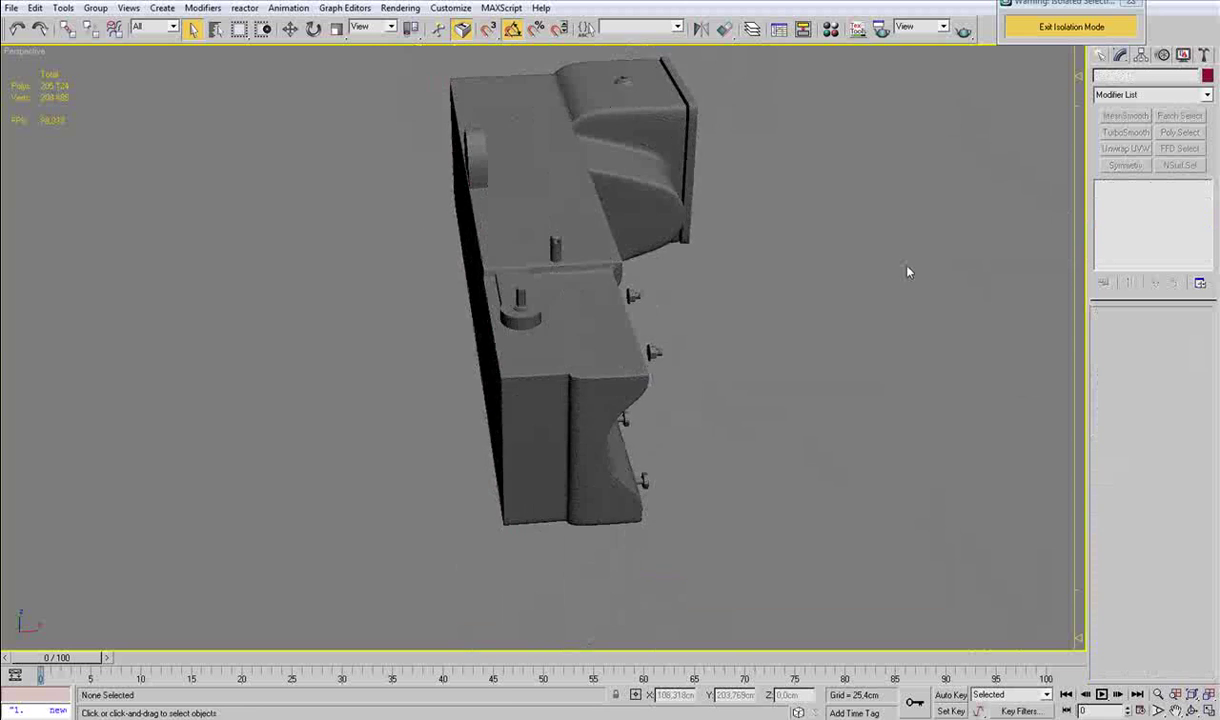
Review the smoothed arm from the front and compare it with the reference photo.
mouse_move(907, 266)
alt+middle_down()
mouse_move(840, 235)
mouse_move(765, 262)
alt+middle_up()
mouse_move(607, 316)
middle_down()
mouse_move(705, 333)
mouse_move(672, 317)
mouse_move(663, 344)
mouse_move(673, 300)
mouse_move(686, 296)
middle_up()
scroll(670, 304, up, 3)
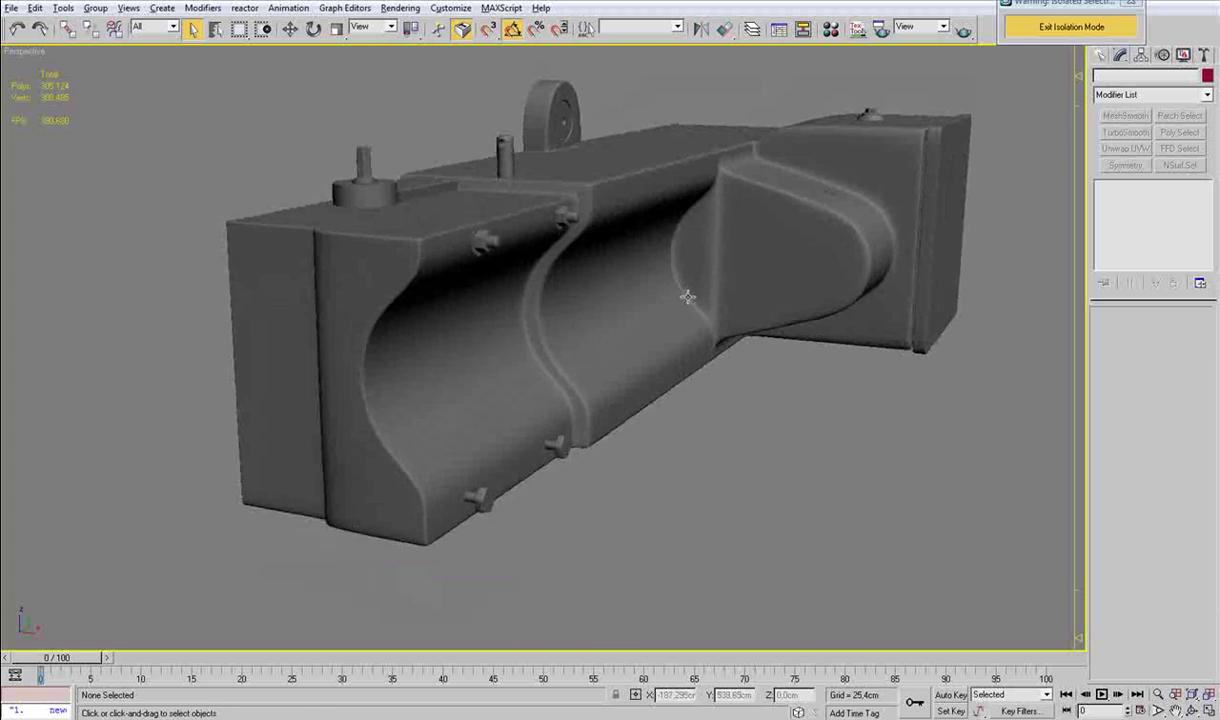
scroll(686, 297, down, 3)
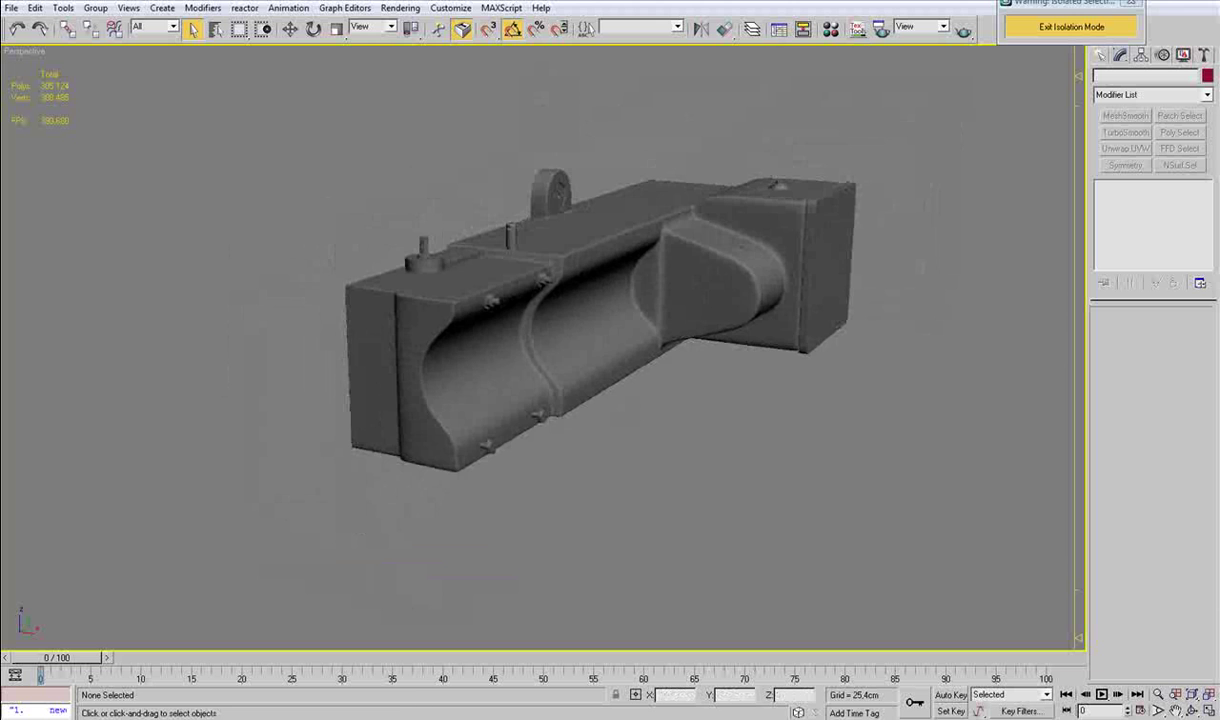
click(424, 718)
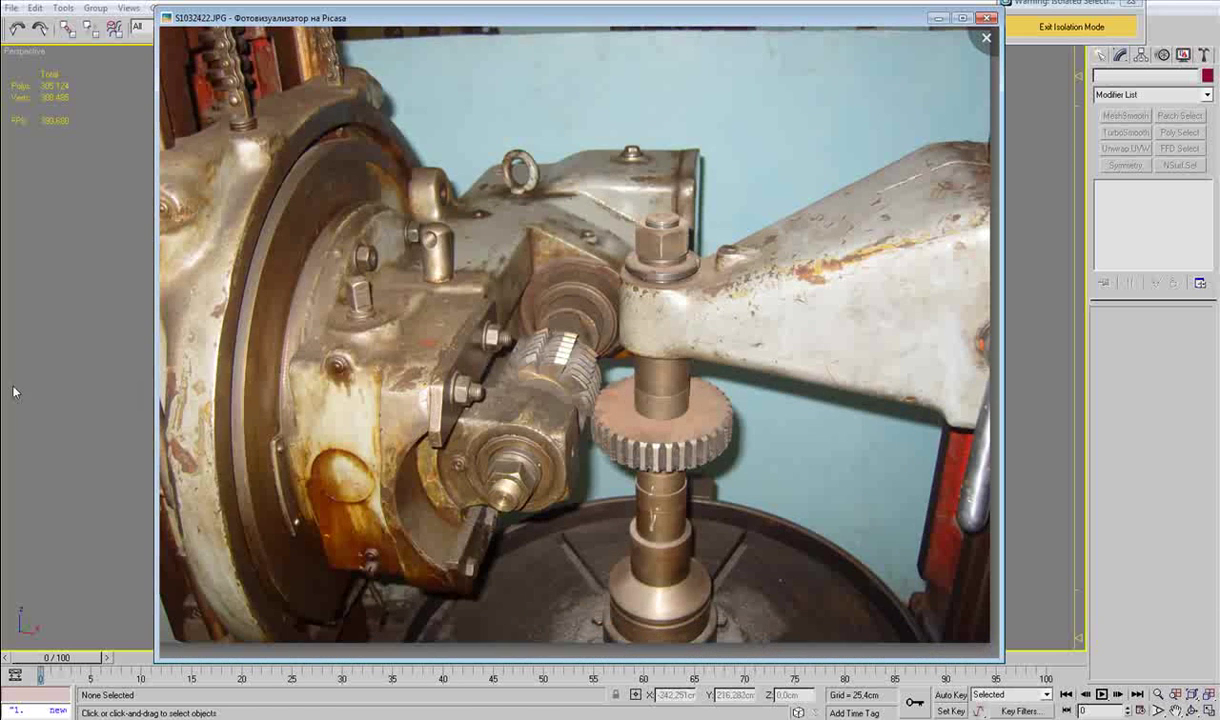
click(141, 388)
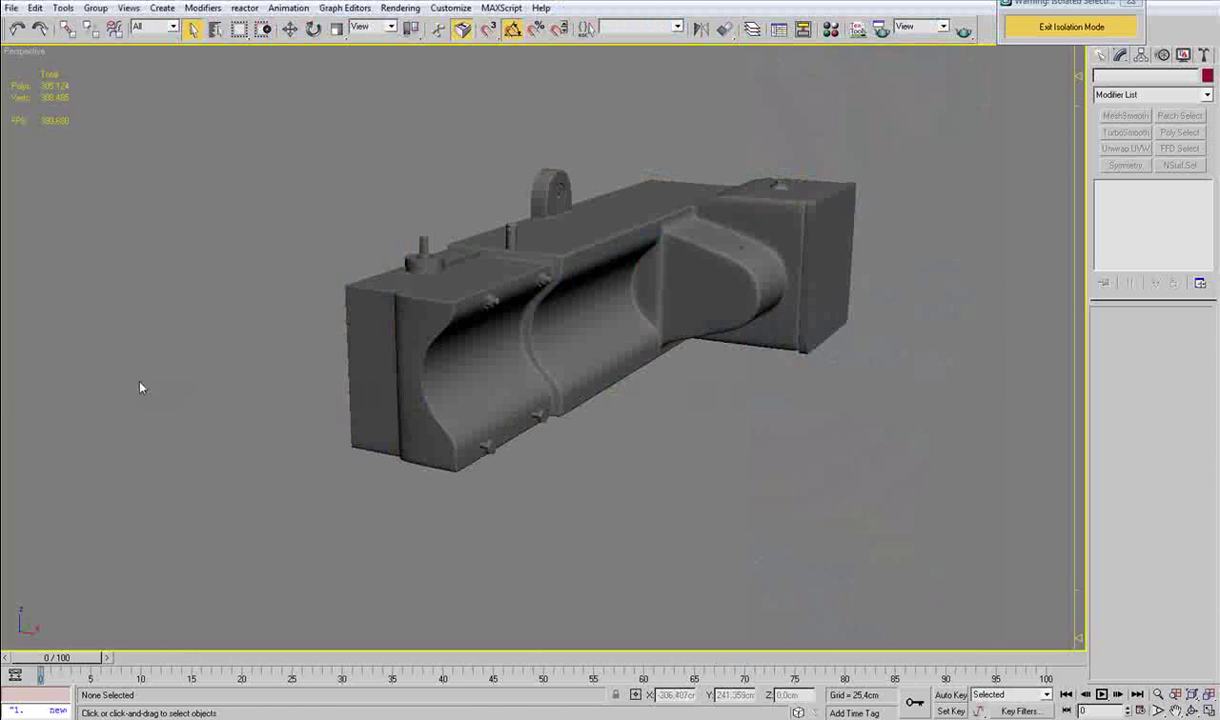
Create a 12-sided cylinder about 2.29 cm in radius and 0.95 cm high on the small rounded housing's front face.
click(672, 299)
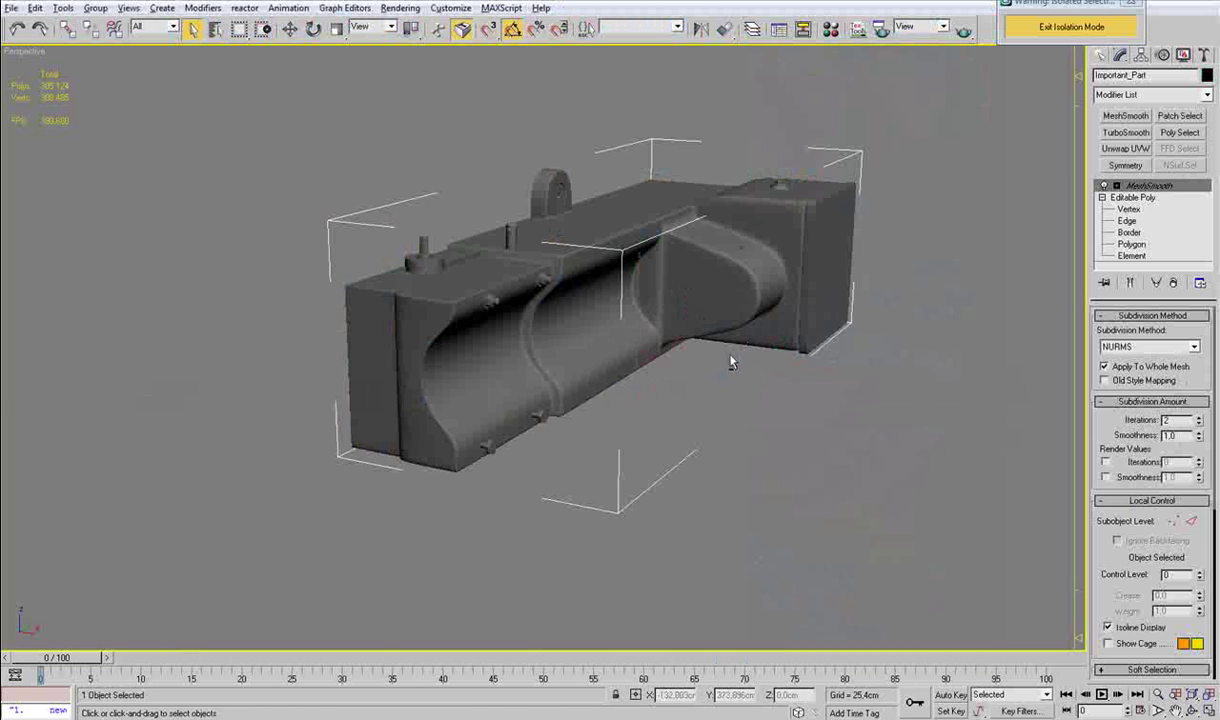
alt+middle_drag(722, 360, 790, 357)
click(1101, 56)
click(1124, 178)
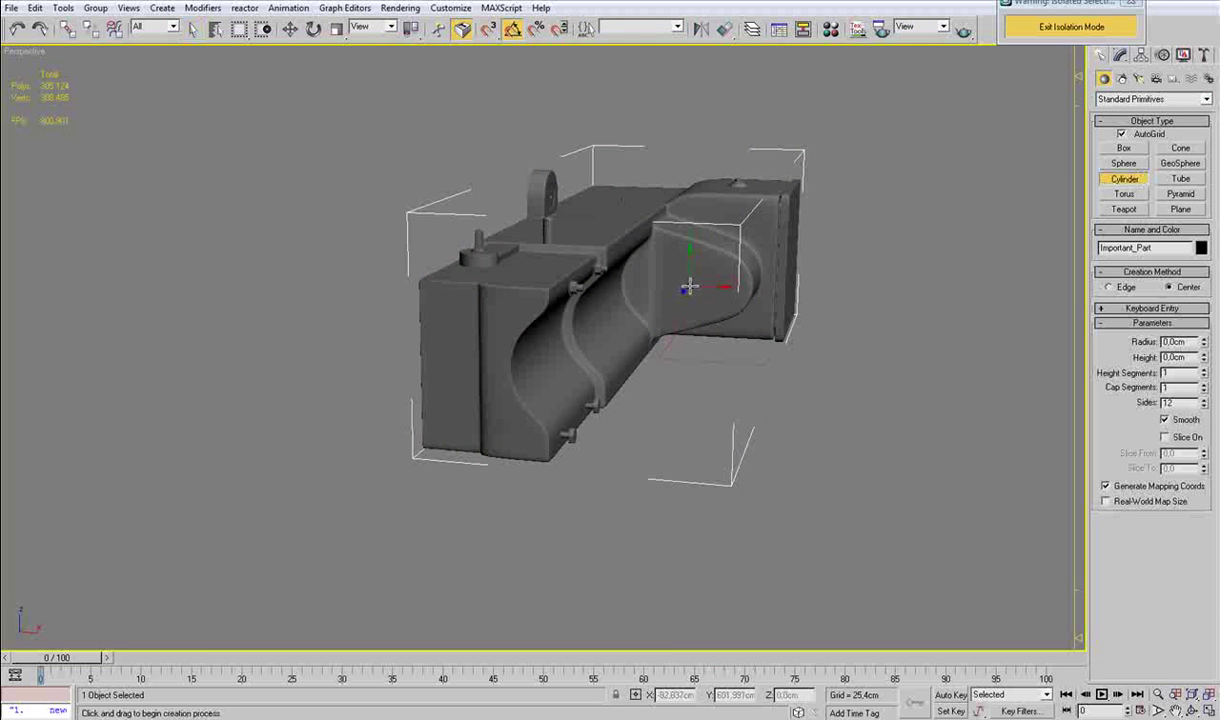
drag(690, 288, 698, 262)
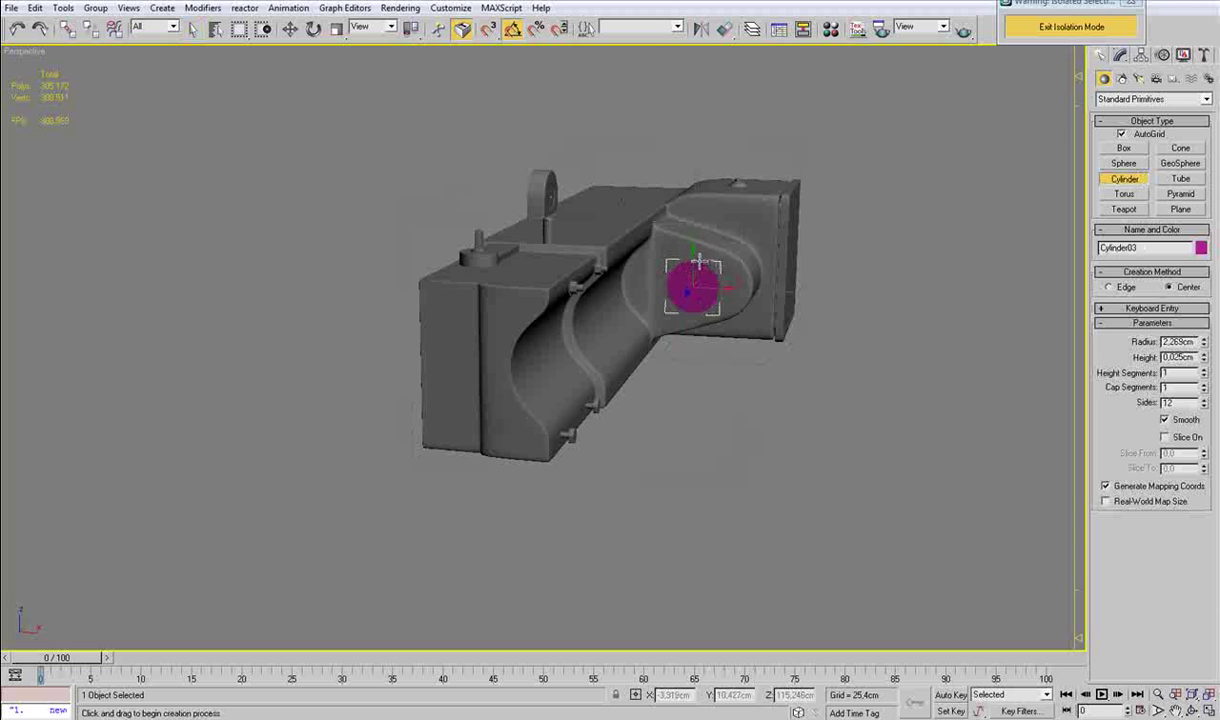
click(693, 271)
right_click(692, 271)
Centre the cylinder on the housing's front face in the front view, at about X -4.36 cm, Z 113.29 cm.
key(z)
scroll(651, 316, down, 6)
alt+middle_drag(651, 316, 569, 333)
key(f)
key(z)
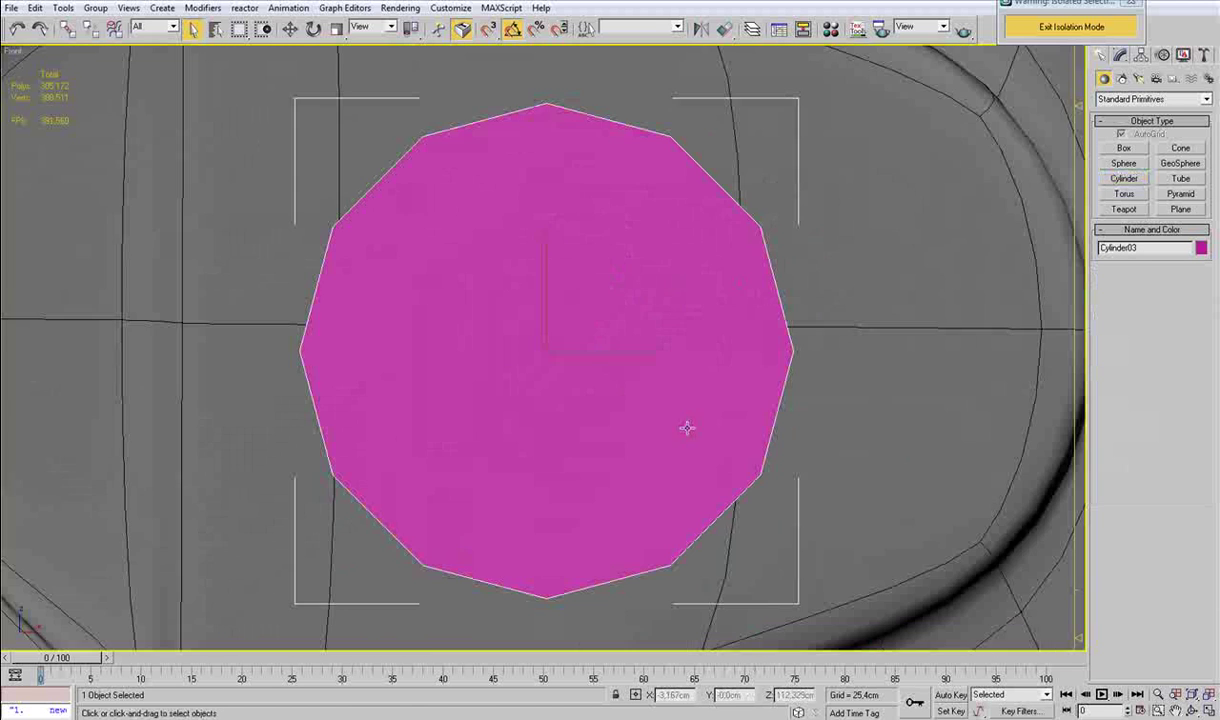
scroll(568, 338, down, 5)
key(w)
drag(546, 279, 545, 269)
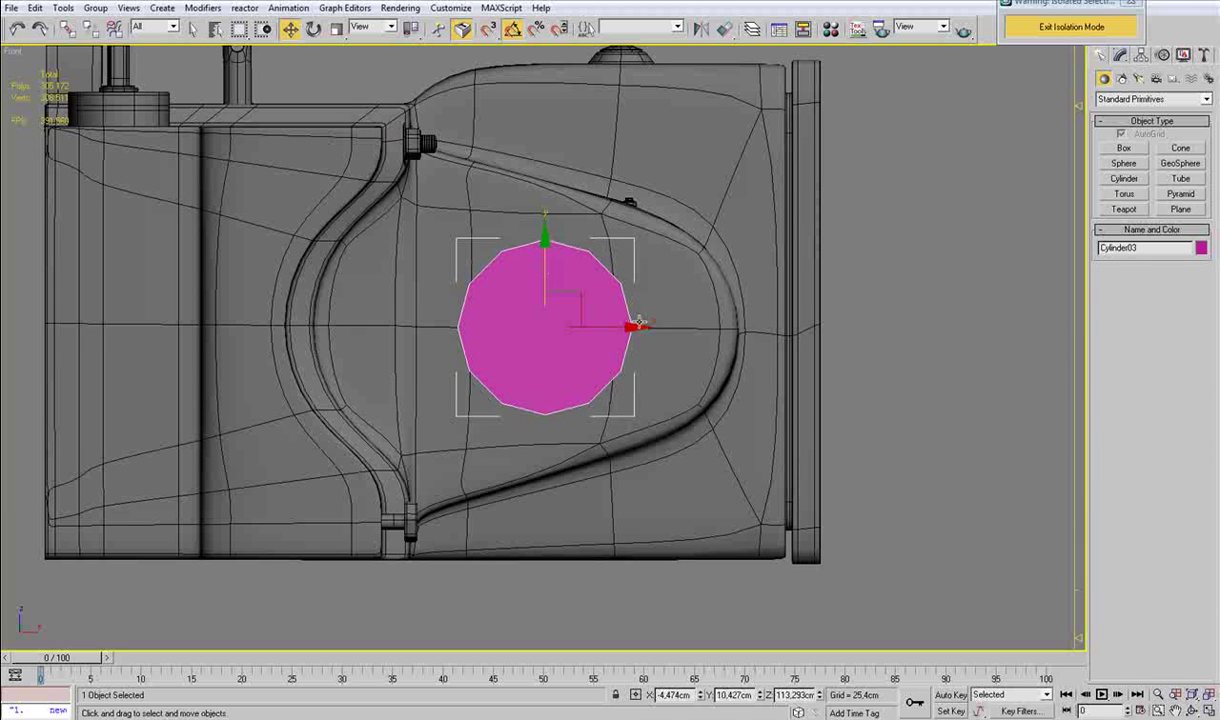
drag(631, 327, 636, 327)
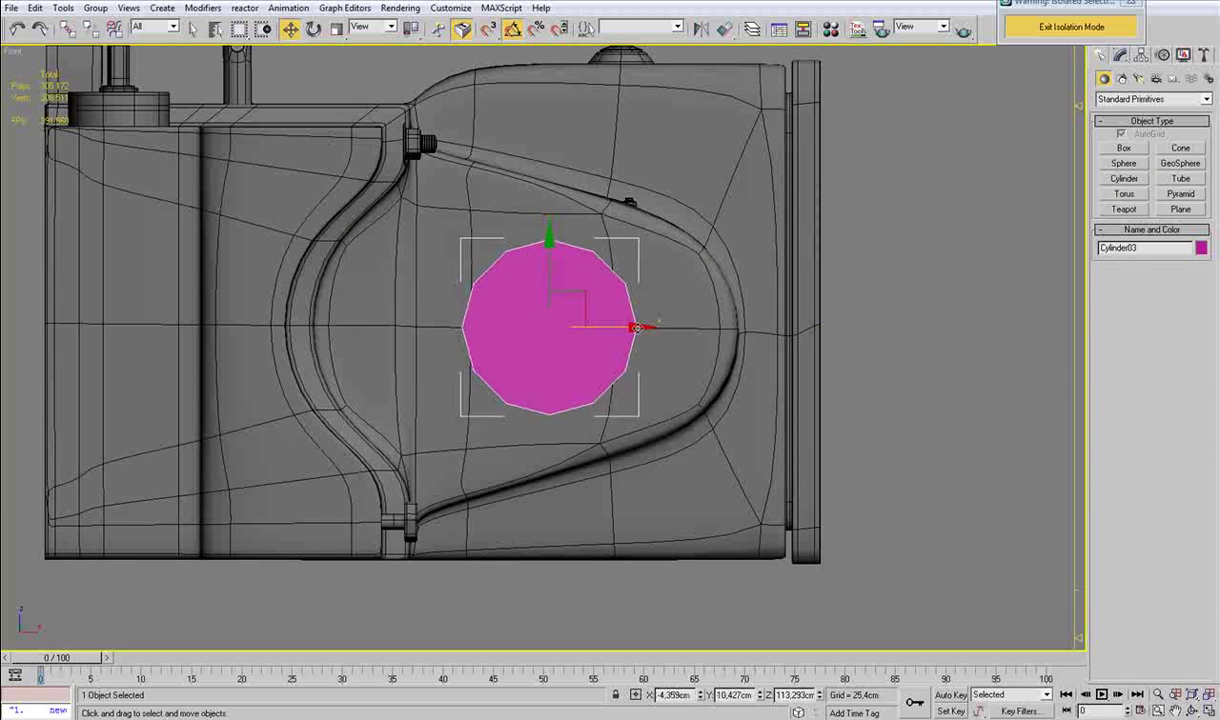
Select the new cylinder in the perspective view and bring up its editable creation parameters.
key(p)
alt+middle_drag(633, 339, 641, 335)
key(F4)
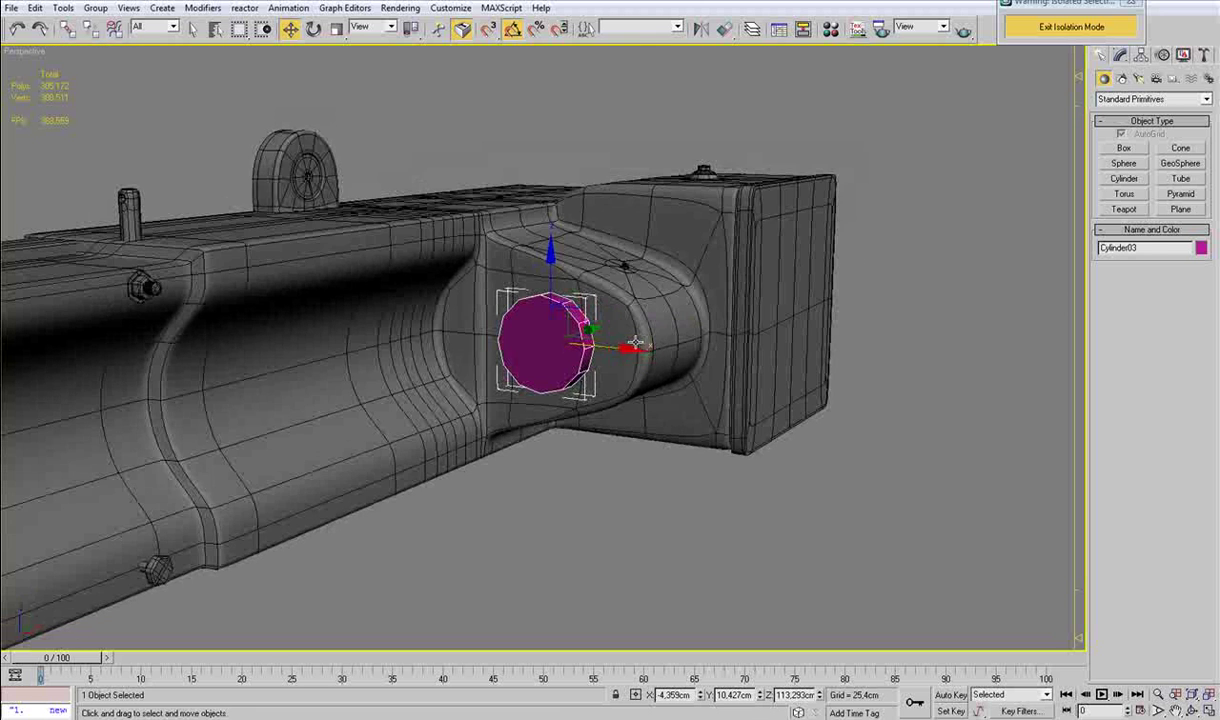
click(633, 341)
click(1122, 79)
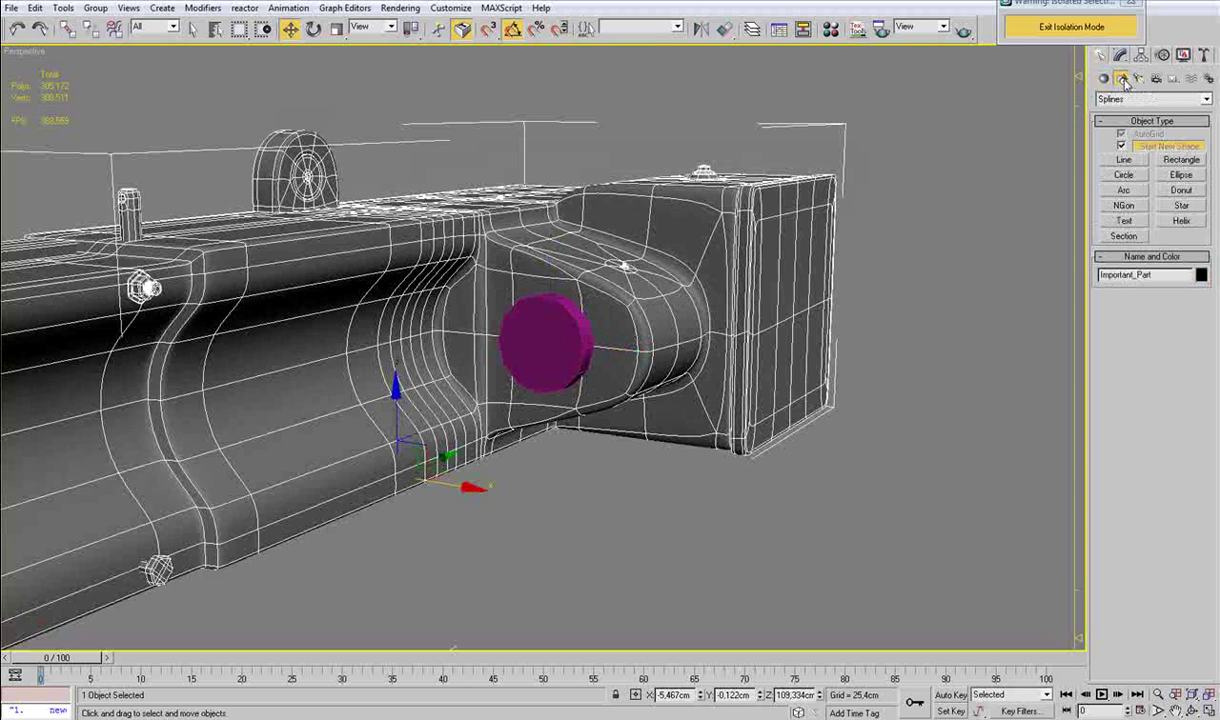
click(1123, 62)
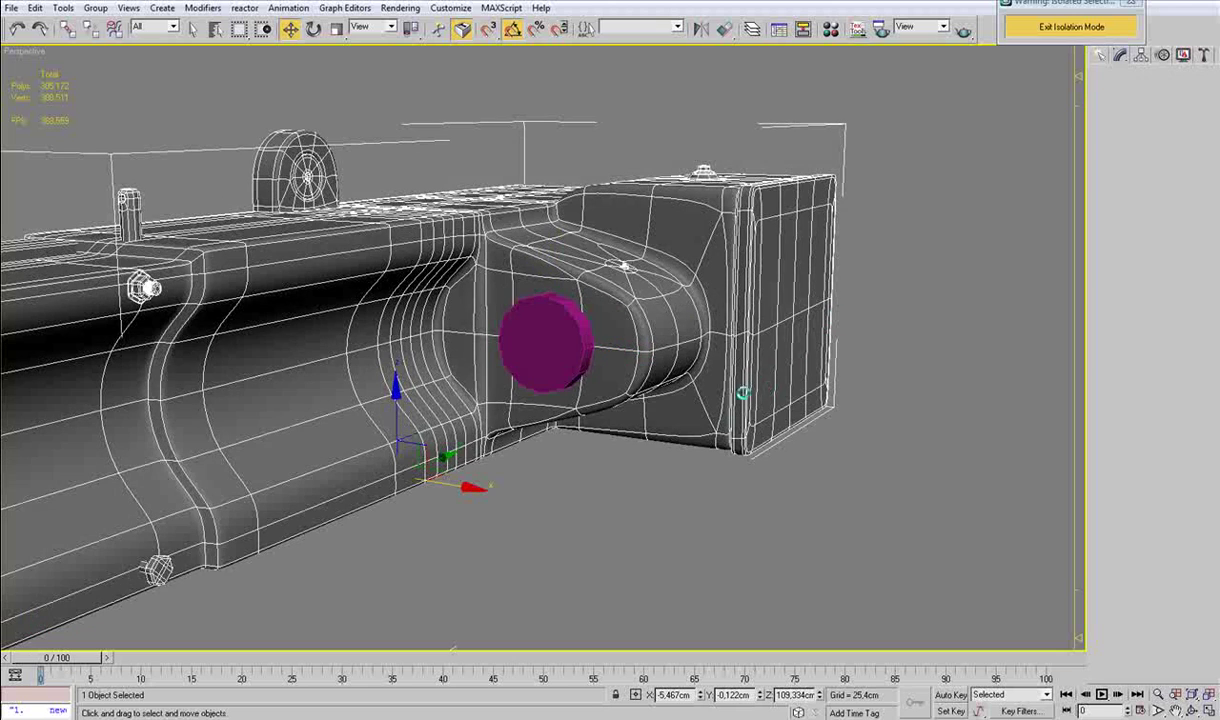
alt+middle_drag(617, 382, 605, 413)
click(569, 468)
click(546, 381)
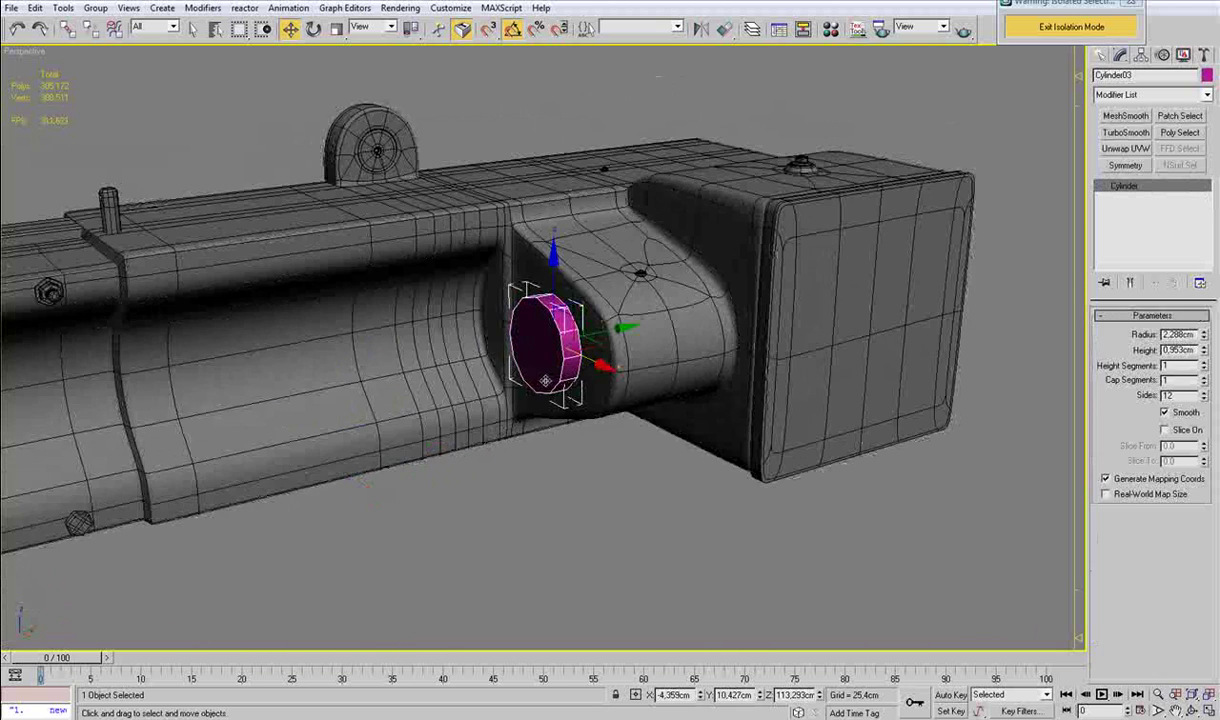